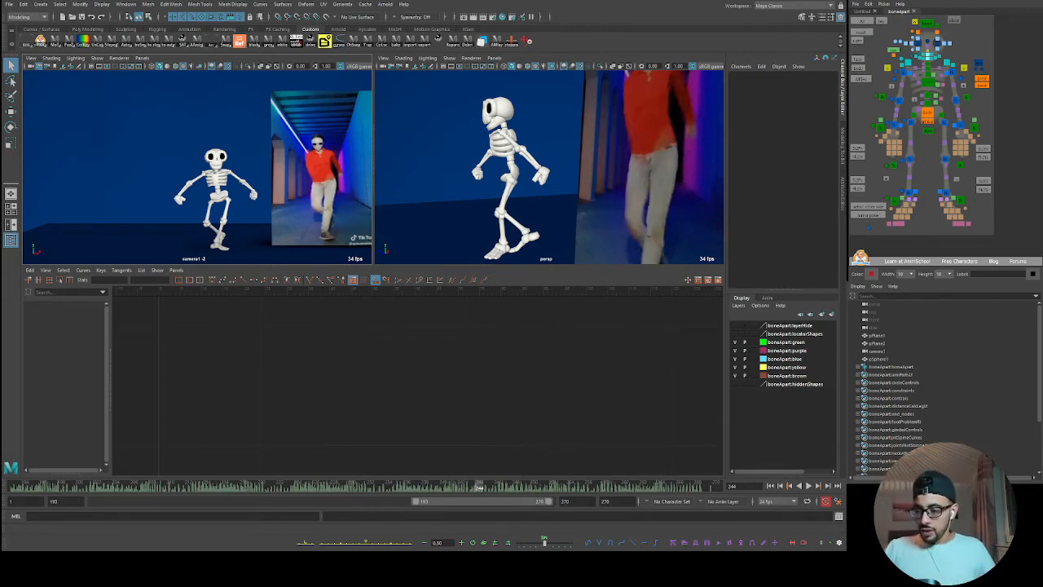
- Maximize the perspective view with the skeleton and reference video side by side, and play the dance
key(Escape)
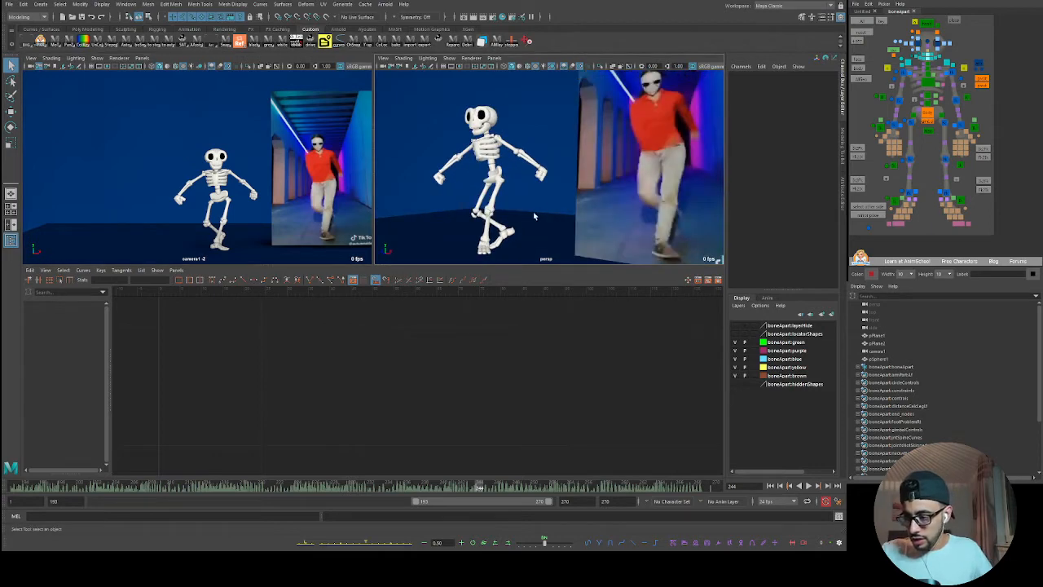
scroll(562, 184, up, 3)
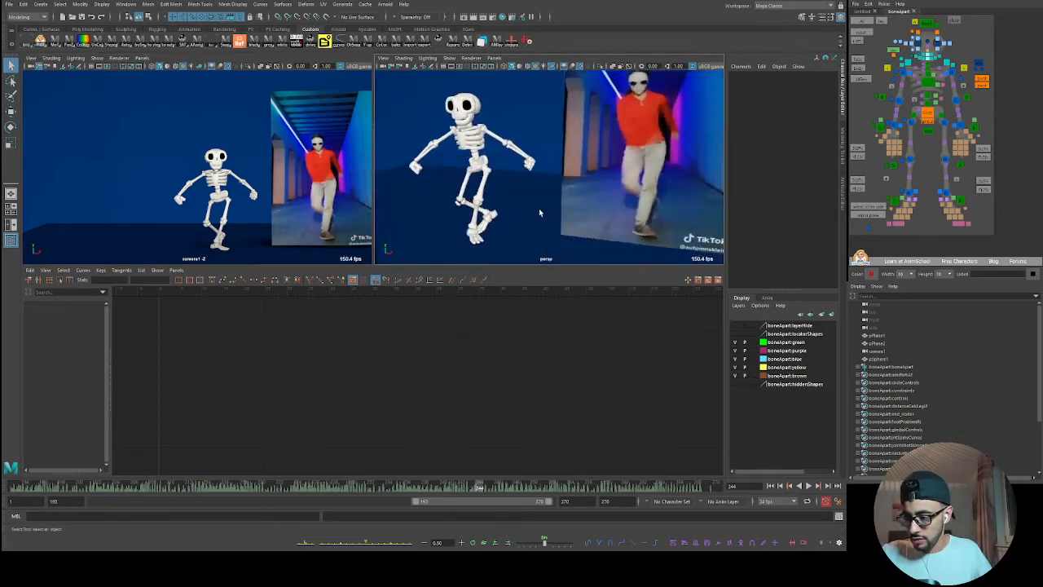
key(space)
alt+right_drag(517, 233, 378, 270)
alt+middle_drag(378, 270, 466, 258)
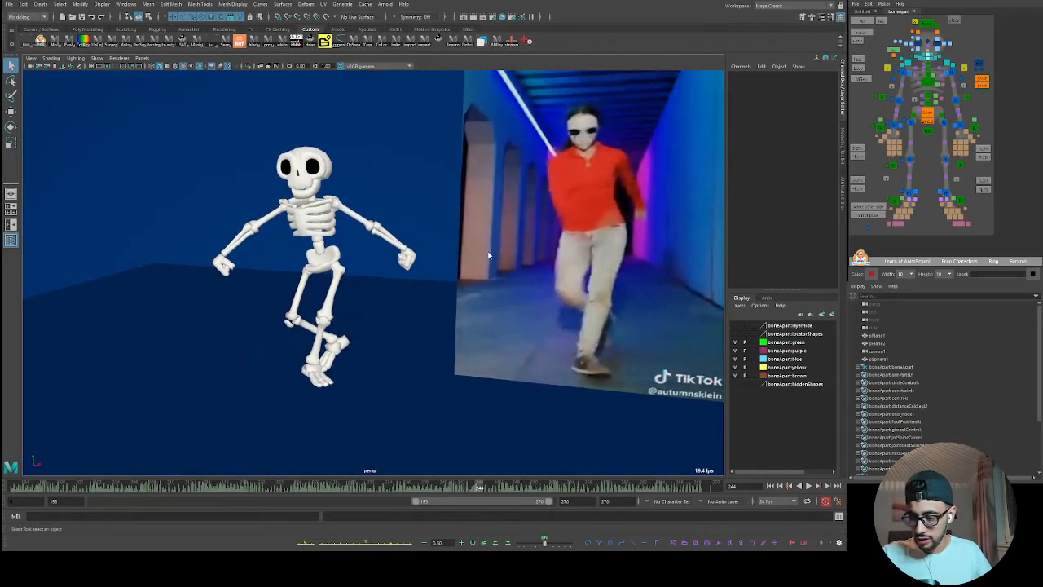
alt+right_drag(487, 258, 437, 243)
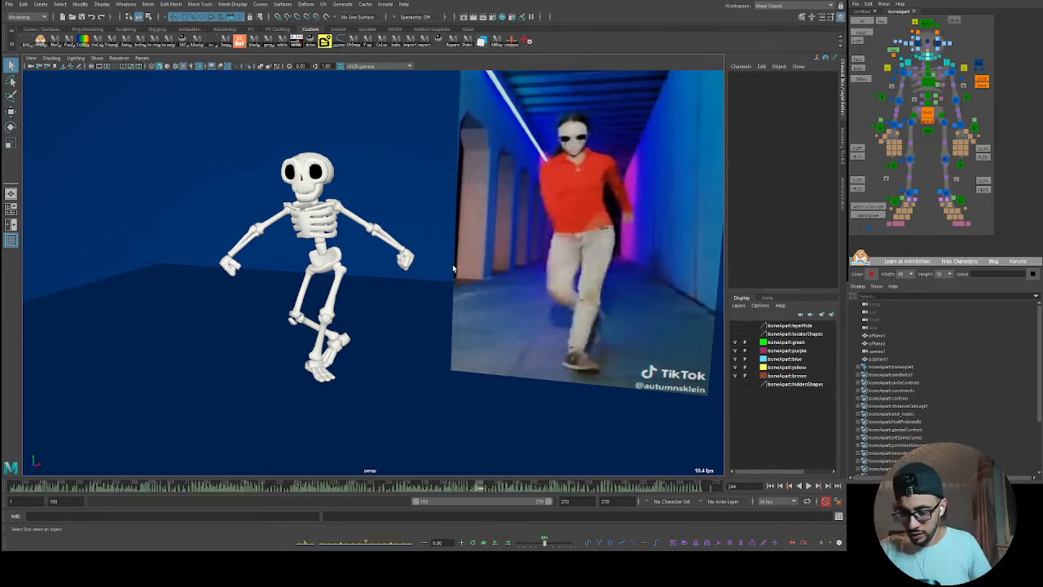
key(alt+v)
alt+drag(472, 353, 510, 315)
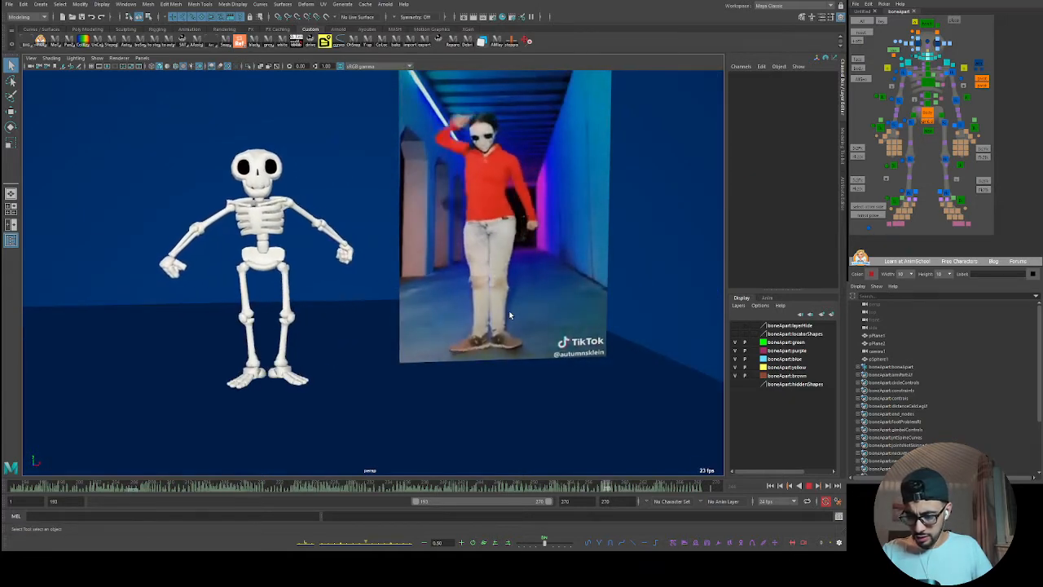
- Select the skeleton's chest control and review the dance from frame 193 against the reference video
click(928, 80)
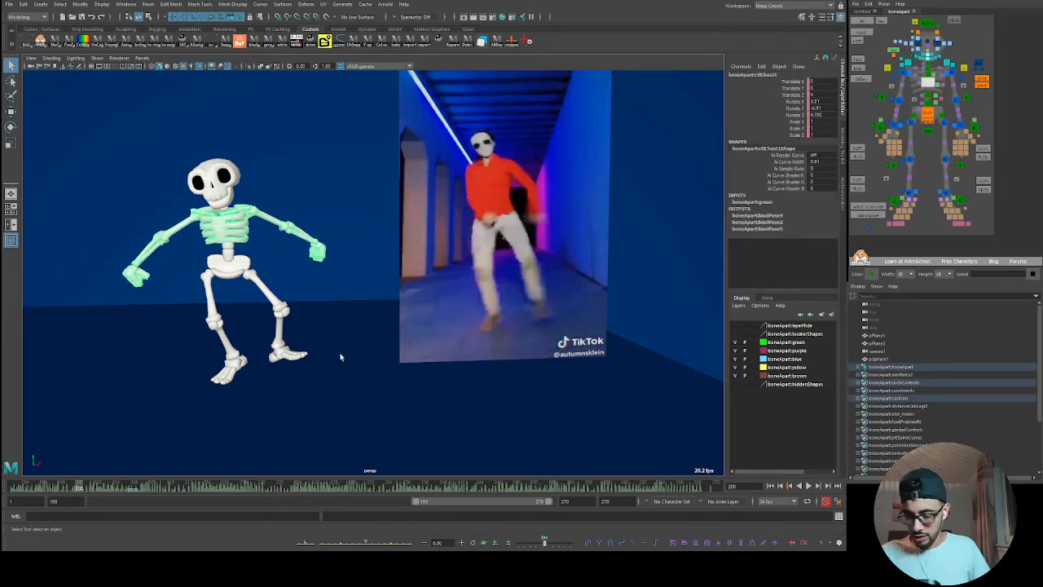
click(19, 489)
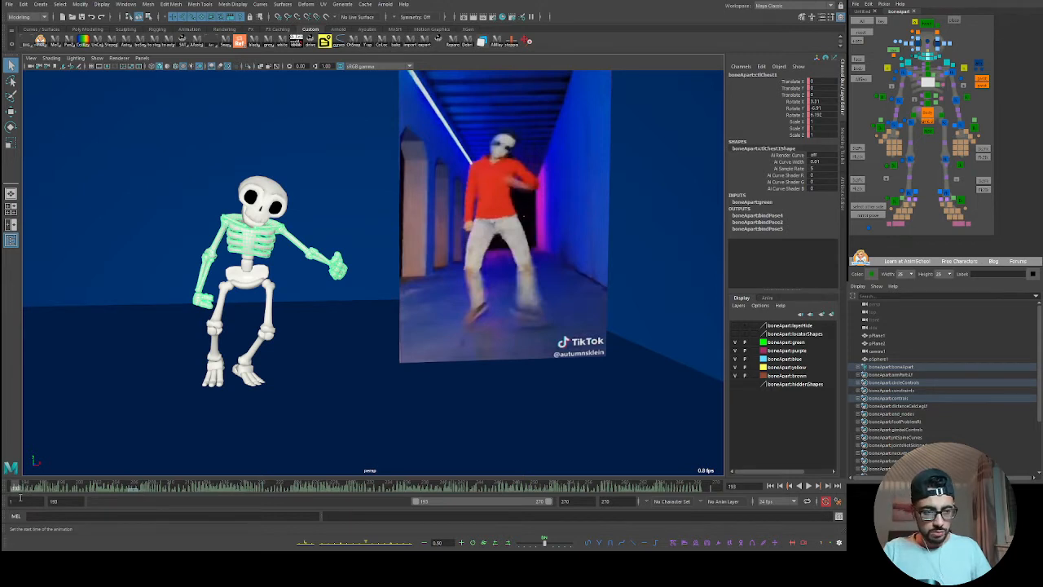
click(23, 488)
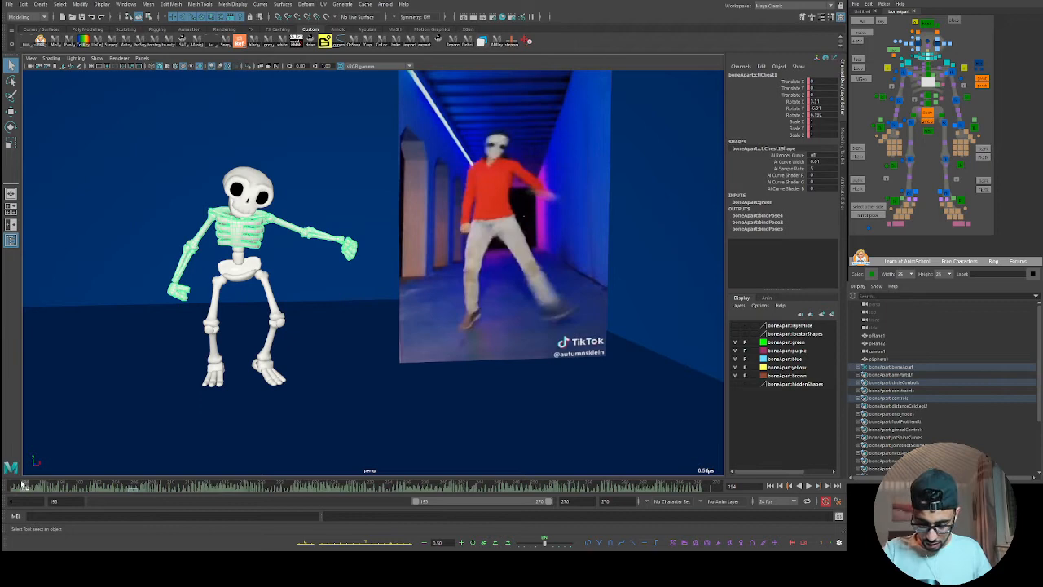
key(alt+v)
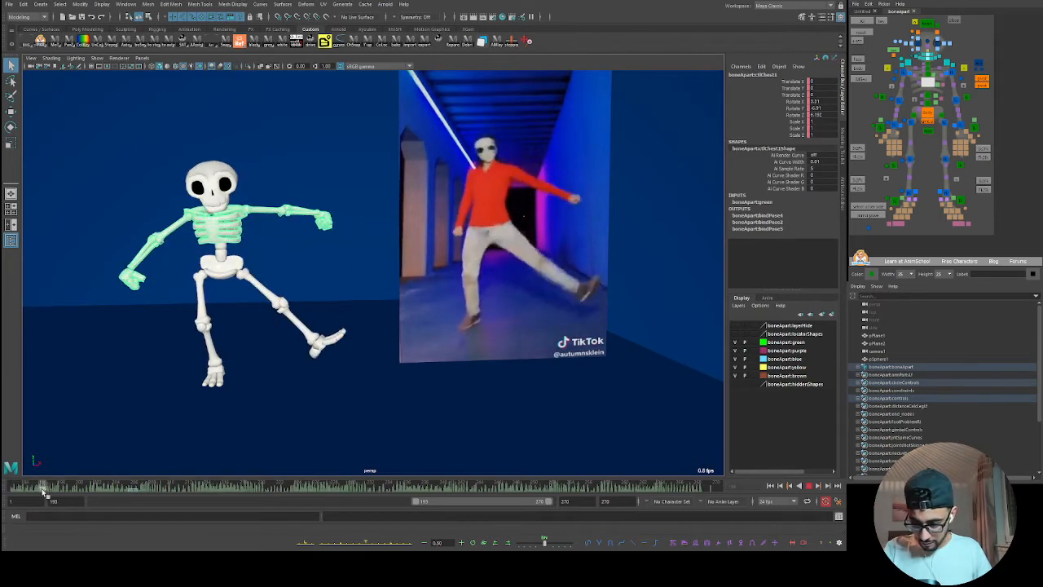
alt+drag(330, 333, 333, 315)
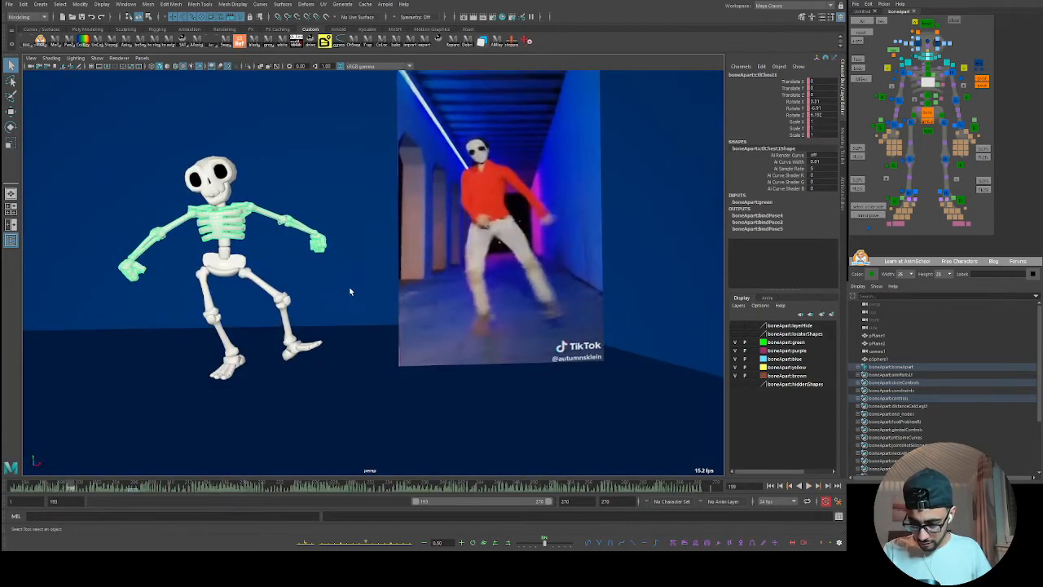
alt+middle_drag(351, 291, 347, 311)
mouse_move(358, 323)
alt+mouse_down()
mouse_move(349, 313)
mouse_move(345, 322)
alt+mouse_up()
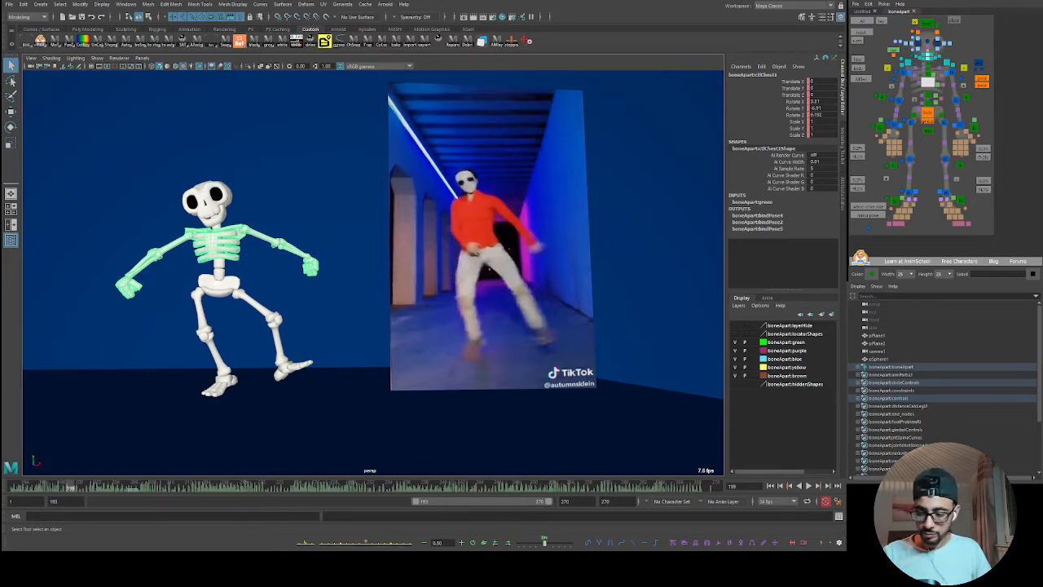
click(15, 486)
mouse_move(13, 488)
mouse_down()
mouse_move(41, 491)
mouse_move(2, 493)
mouse_up()
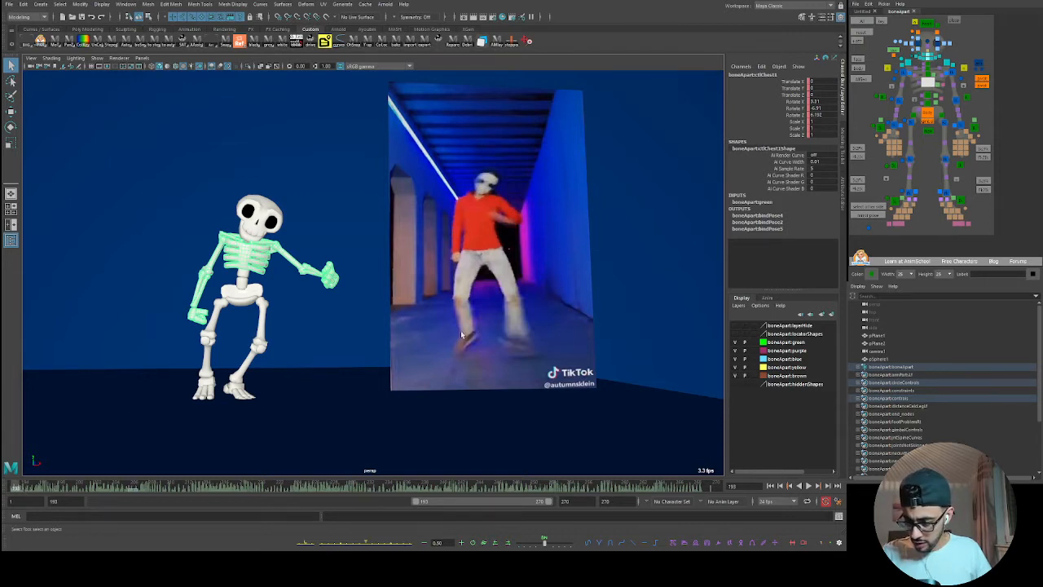
key(alt+v)
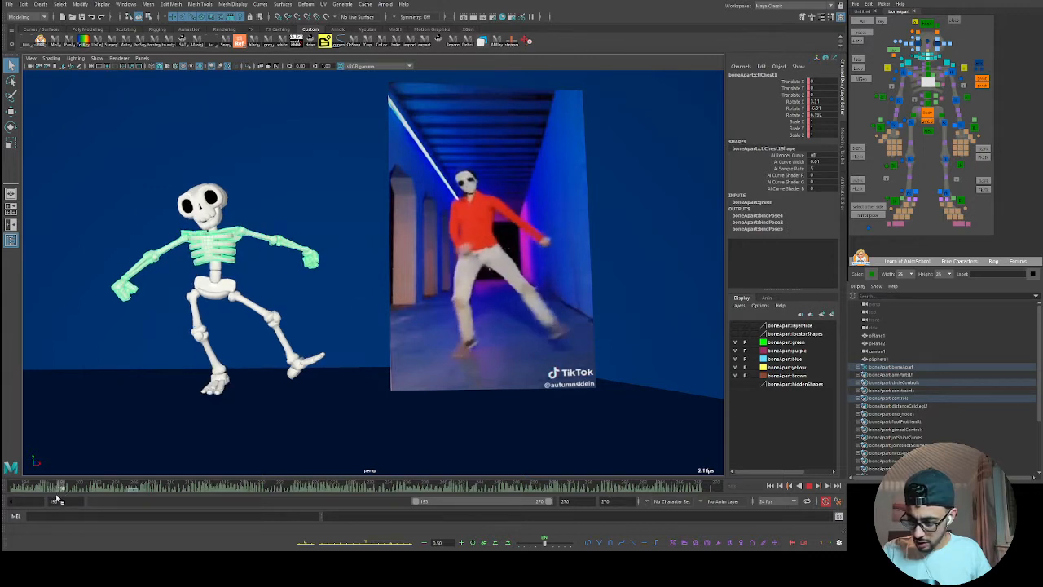
- Rotate the chest to about X 3.3, Y -7.2, Z 11 for the opening kick around frame 196
key(alt+v)
key(e)
drag(287, 237, 275, 338)
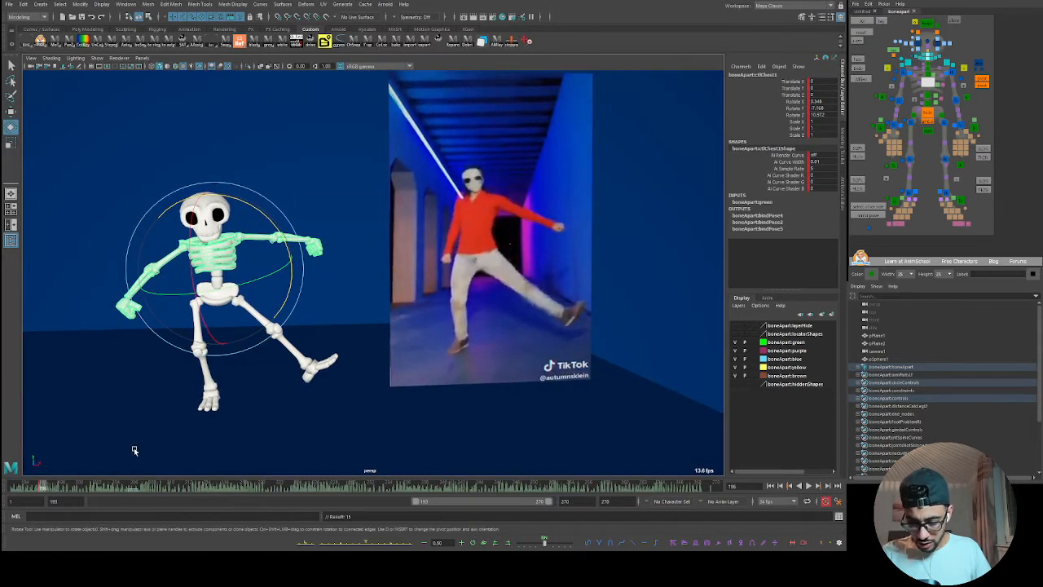
drag(41, 489, 16, 488)
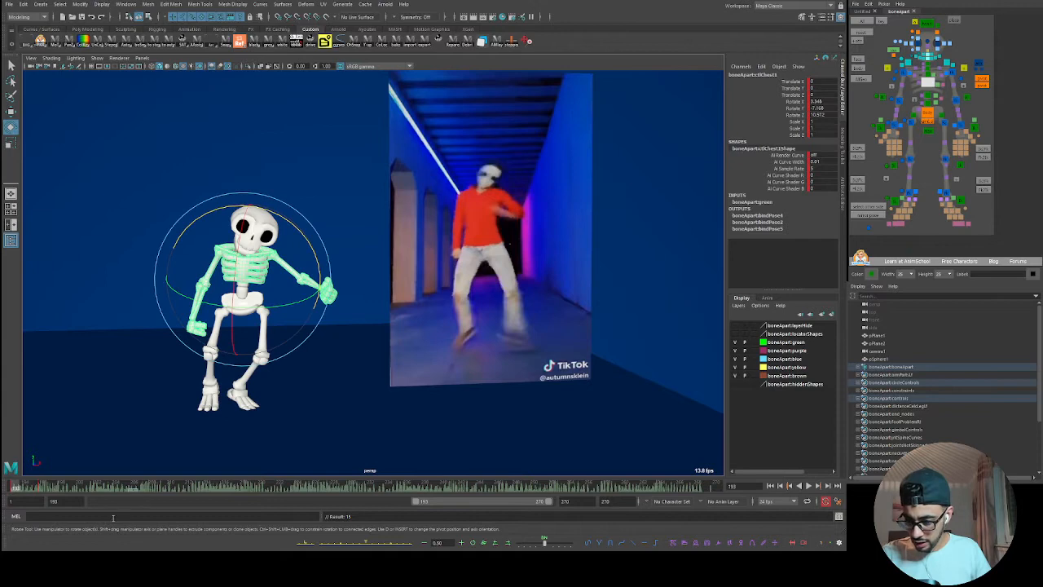
mouse_move(20, 491)
mouse_down()
mouse_move(43, 494)
mouse_move(13, 504)
mouse_move(41, 497)
mouse_up()
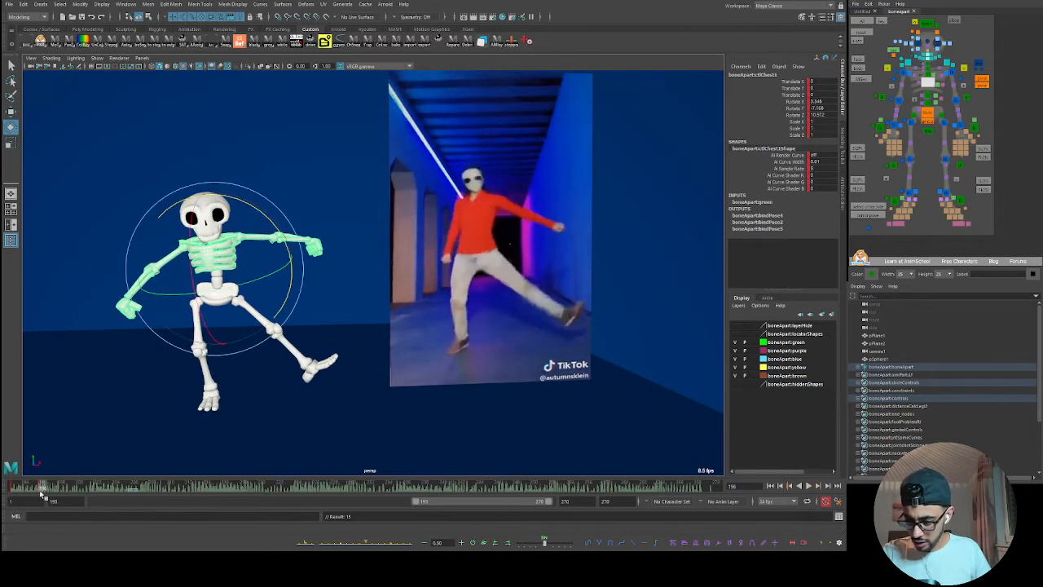
- Turn off the audio waveform on the timeline and play back the chest's opening motion
right_click(310, 487)
click(439, 473)
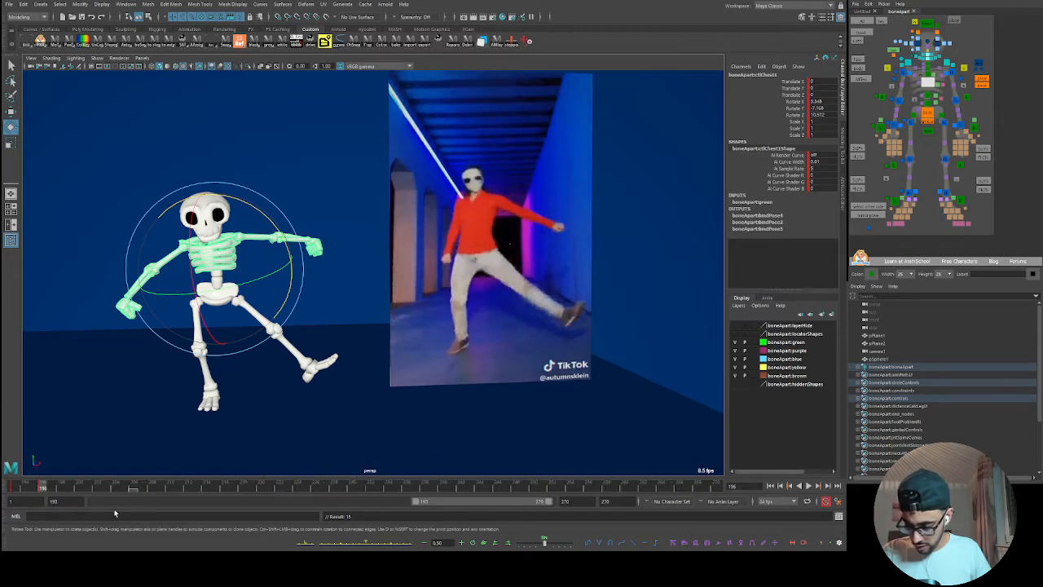
key(alt+v)
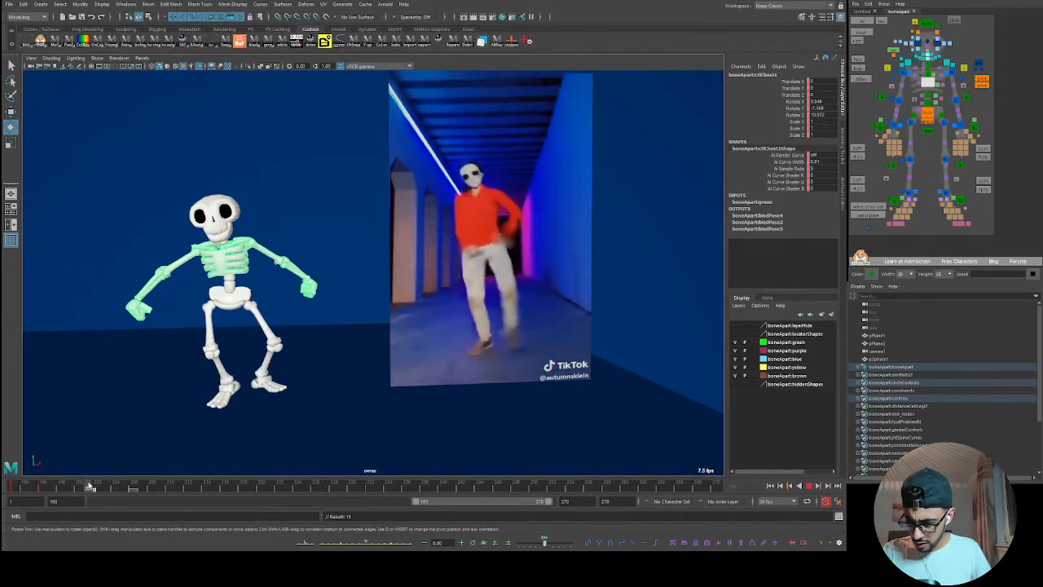
key(Escape)
click(233, 361)
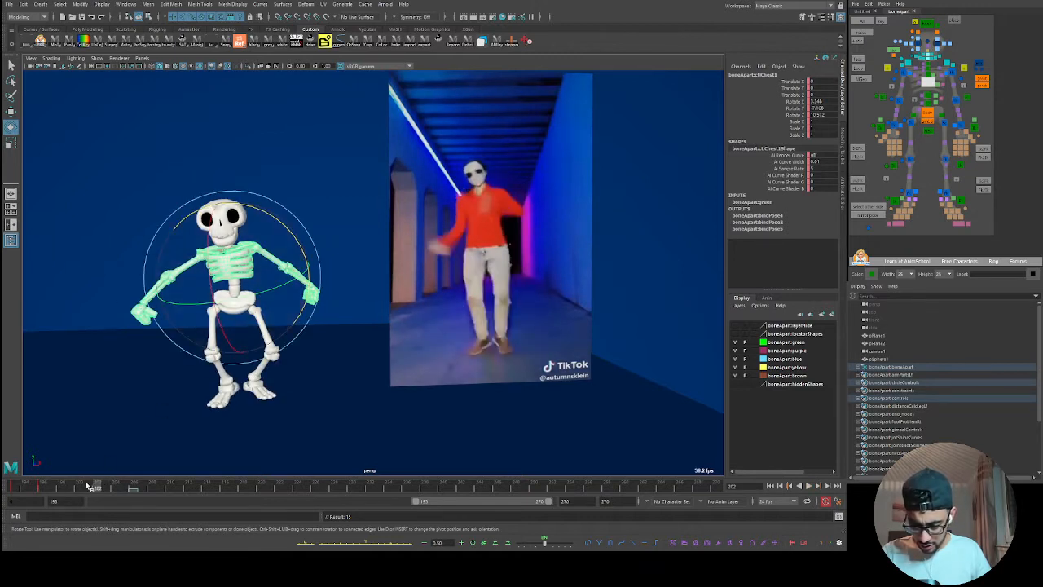
- Lower the chest to about Y -0.12 and tilt it forward on frame 203, keeping the earlier pose keyed on frame 200
click(81, 487)
drag(82, 487, 107, 487)
key(w)
drag(238, 262, 240, 284)
key(e)
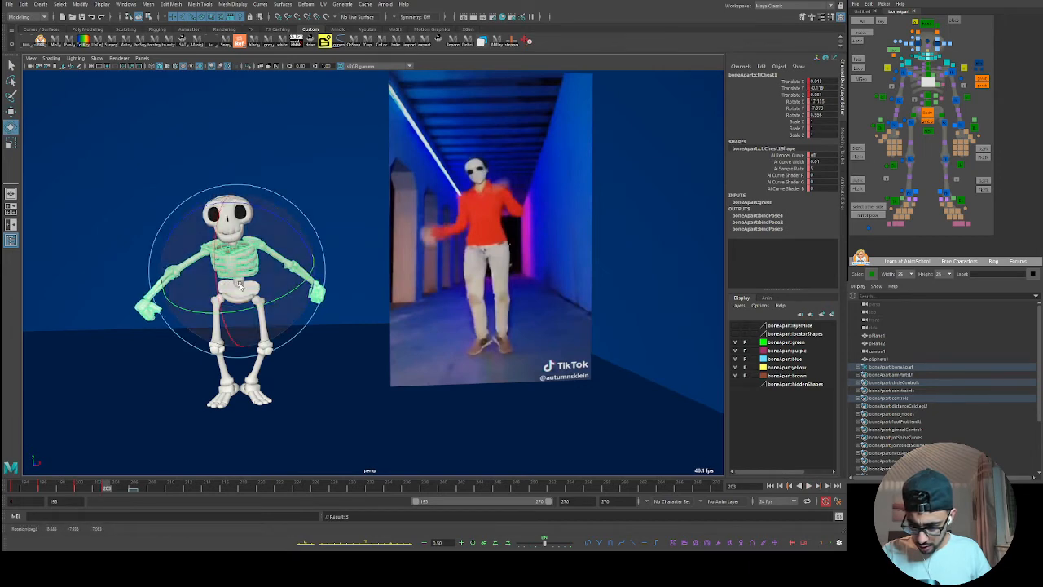
click(86, 487)
key(alt+v)
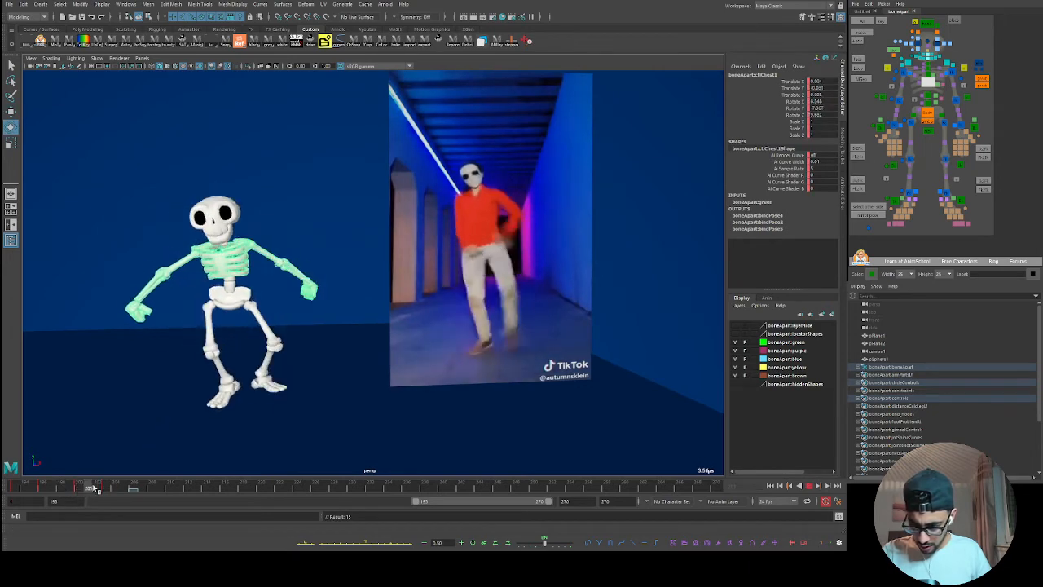
key(alt+v)
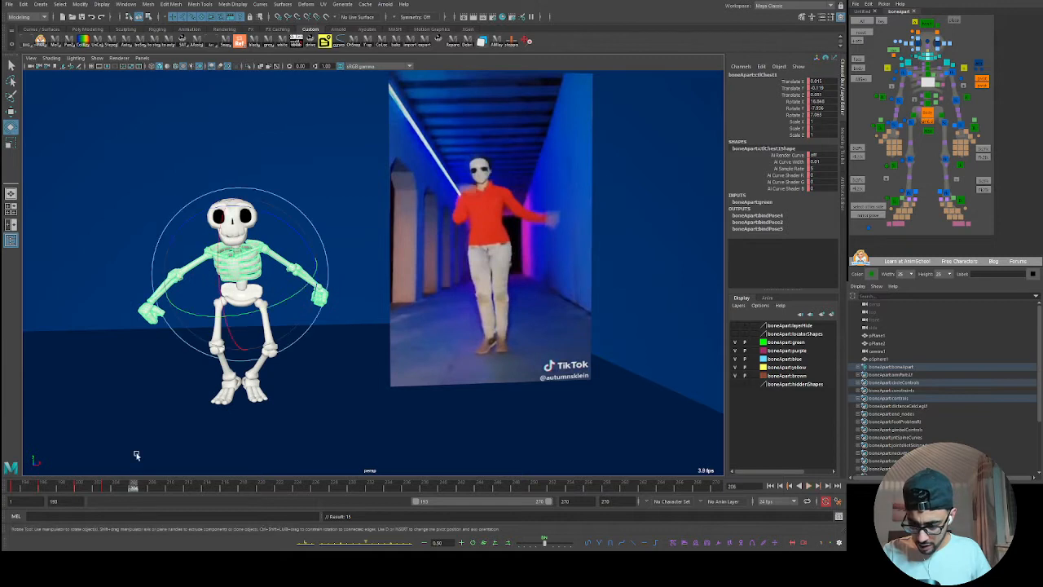
- Reset and level the chest on frame 206, and rotate it to about X 8.4, Y -4.1, Z -0.3 on frame 214
click(472, 542)
drag(241, 258, 237, 264)
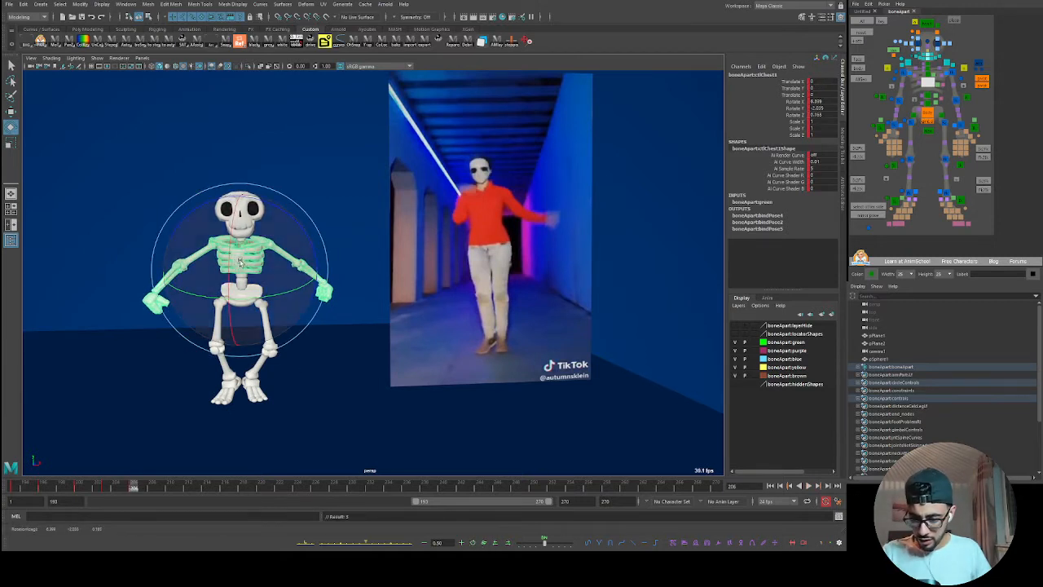
drag(99, 489, 170, 487)
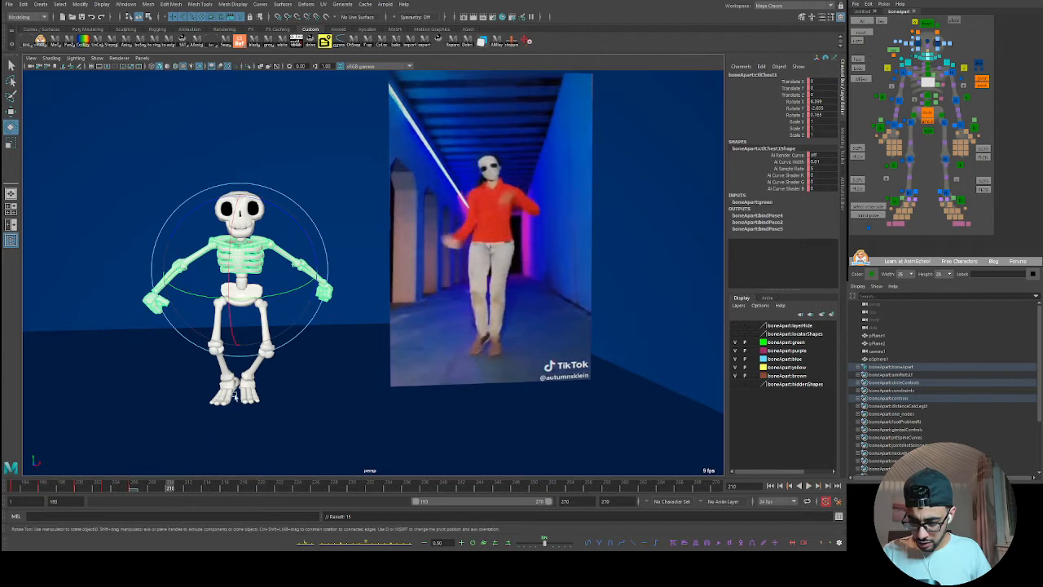
key(alt+v)
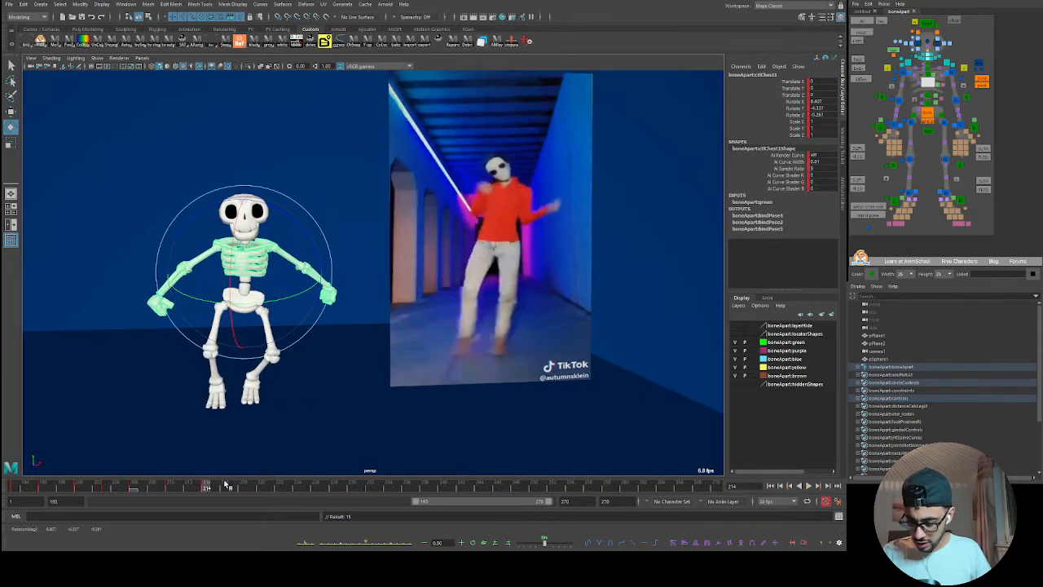
- Lower the chest on frame 219, moving it to about X -0.06, Y -0.15
click(255, 486)
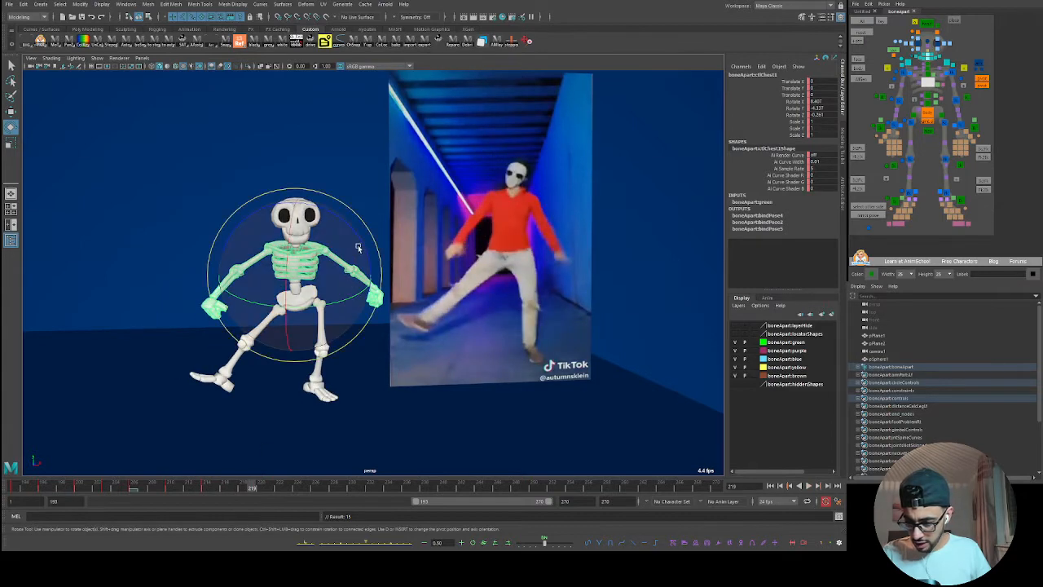
key(w)
drag(322, 268, 298, 276)
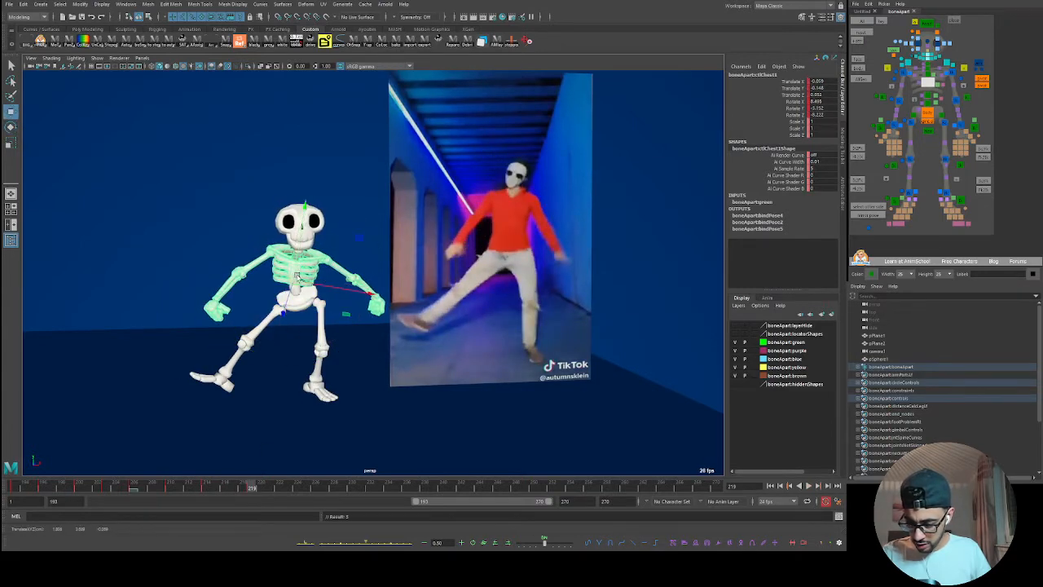
- Raise and rotate the chest on frame 223, and key the pose
drag(206, 485, 288, 487)
key(e)
drag(307, 256, 340, 228)
key(s)
- Lower the chest to about Y -0.12 on frame 214 and rotate it into the side kick
mouse_move(210, 492)
mouse_down()
mouse_move(290, 488)
mouse_move(171, 485)
mouse_move(209, 482)
mouse_up()
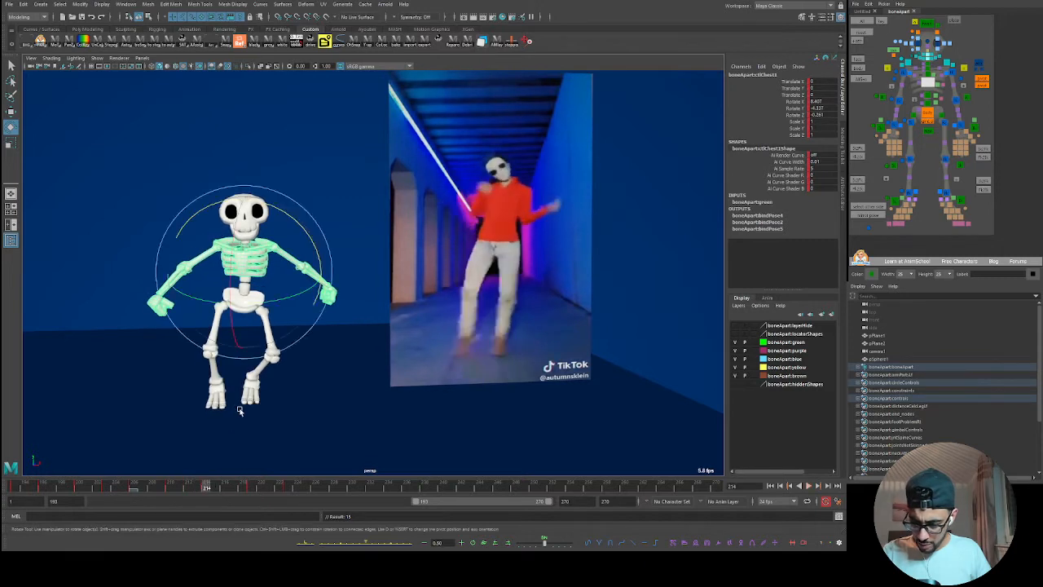
key(w)
key(e)
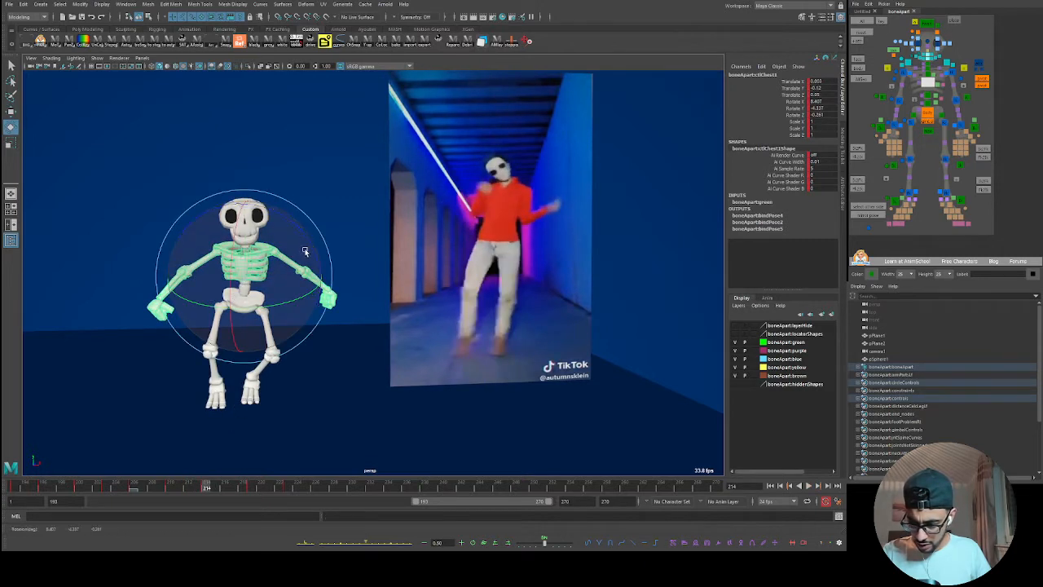
- Play and scrub the chest motion between frames 193 and 233 to compare it with the dancer in the reference video
key(alt+v)
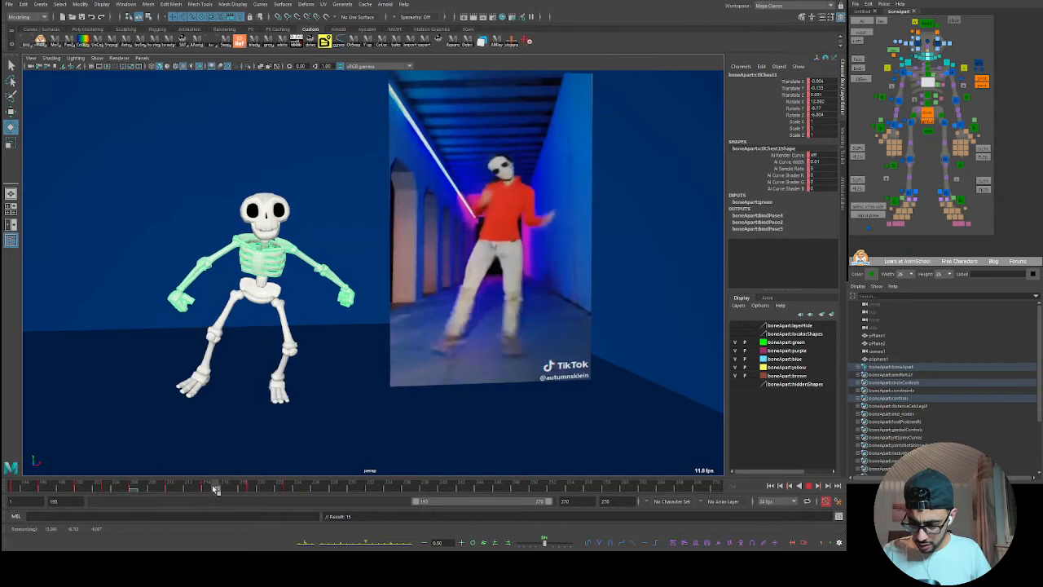
key(alt+v)
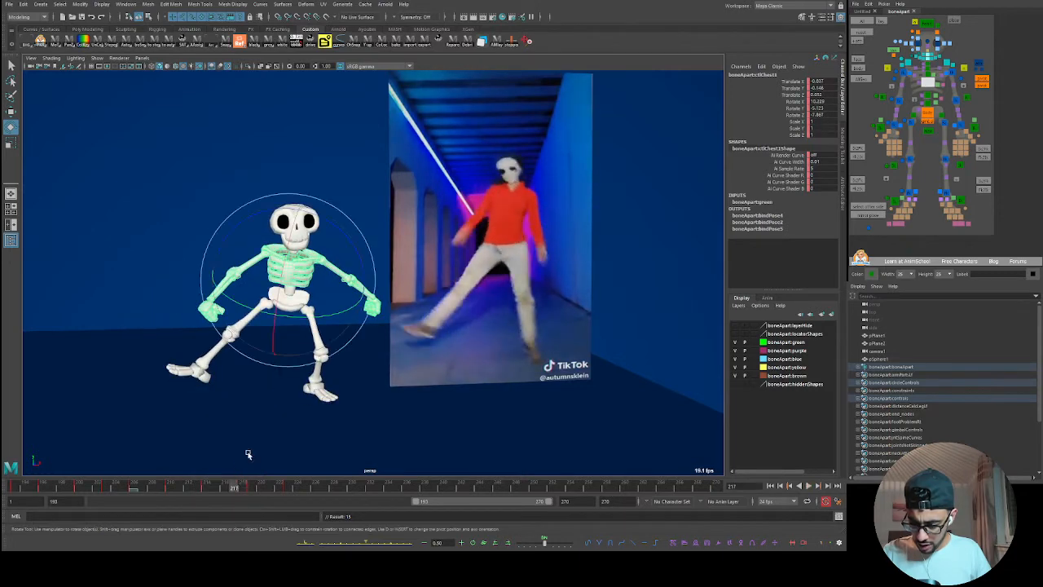
click(227, 487)
key(alt+v)
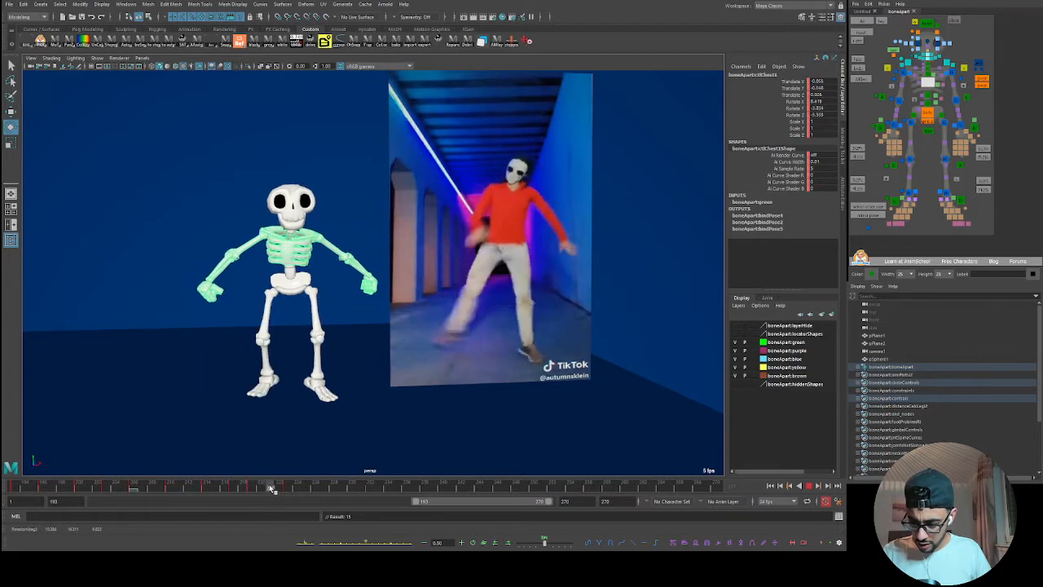
key(alt+v)
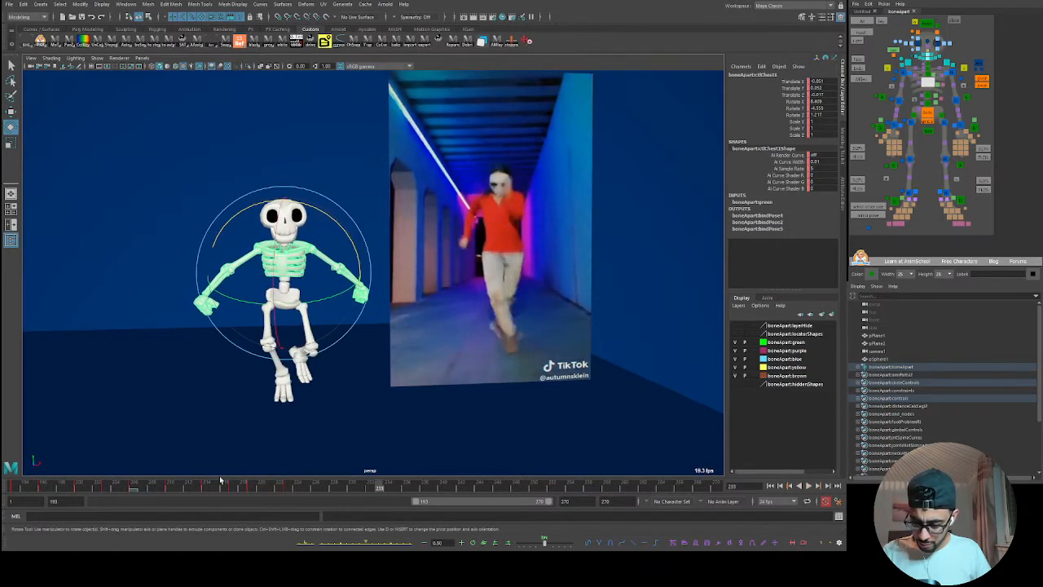
click(220, 487)
key(alt+v)
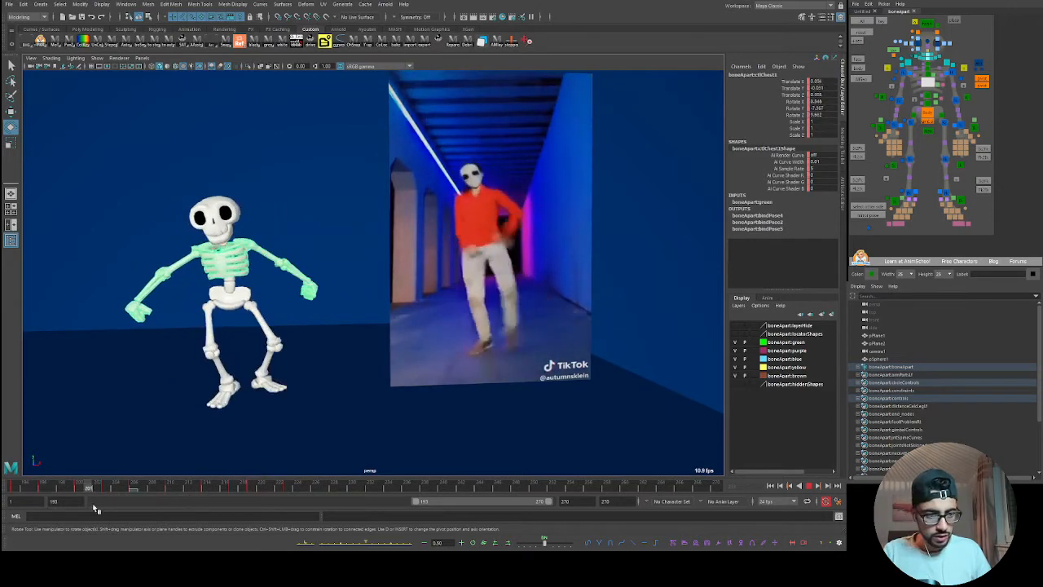
key(alt+v)
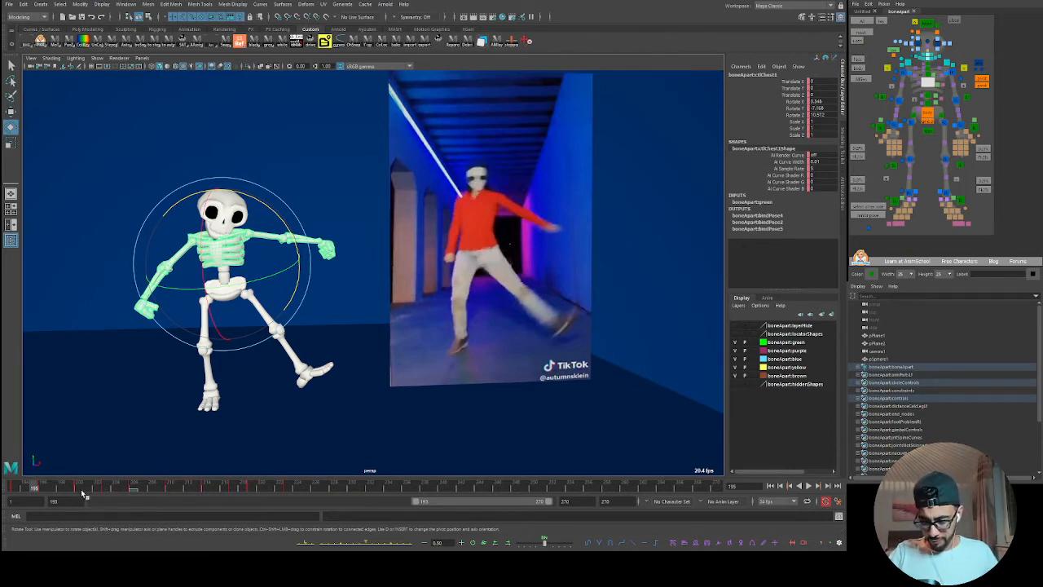
- Lower the chest to about Y -0.12 on frame 199 and rotate it to follow the dancer coming down from the kick
key(alt+v)
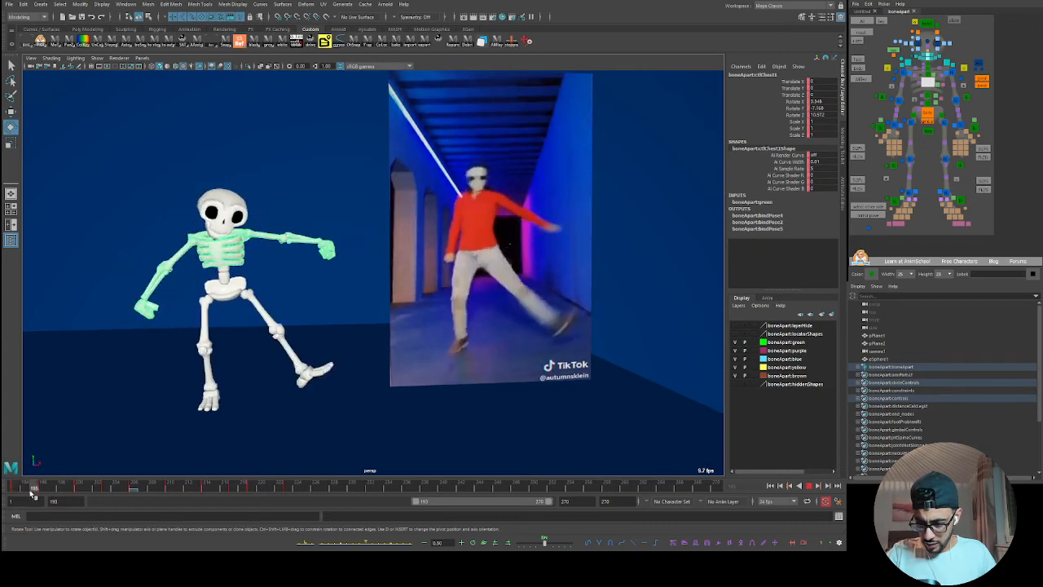
key(alt+v)
key(w)
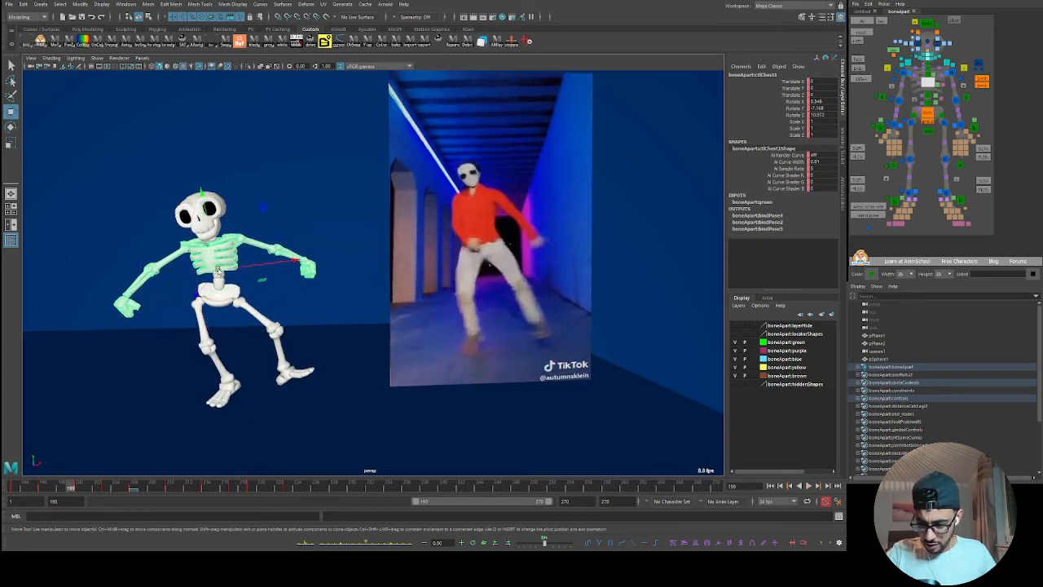
key(e)
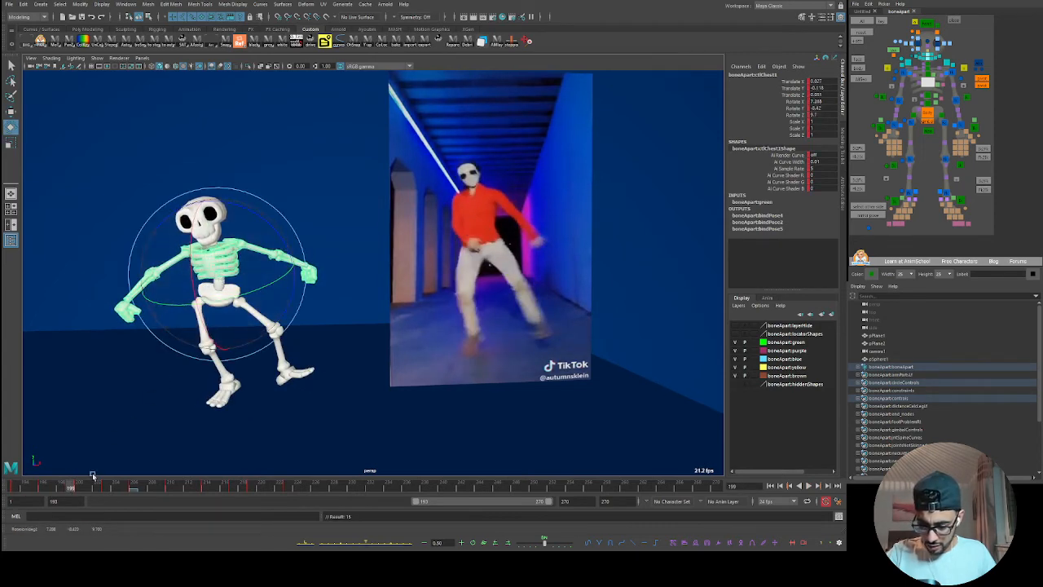
- Lower the chest to about Y -0.08 on frame 208 and tilt it to about 13 degrees in X
key(alt+period)
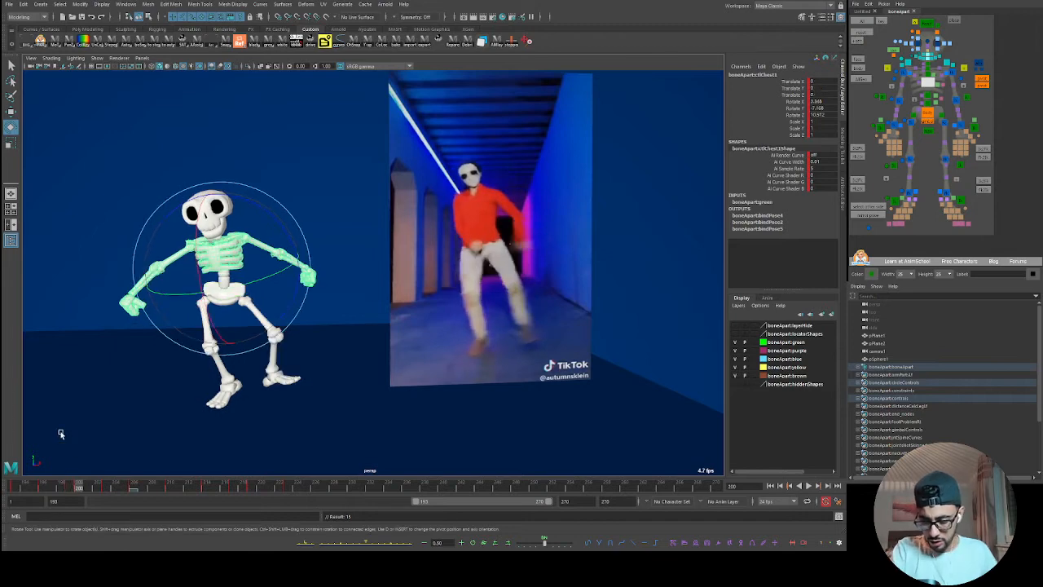
drag(67, 483, 106, 489)
click(120, 489)
key(w)
mouse_move(97, 486)
mouse_down()
mouse_move(165, 494)
mouse_move(143, 492)
mouse_move(153, 493)
mouse_up()
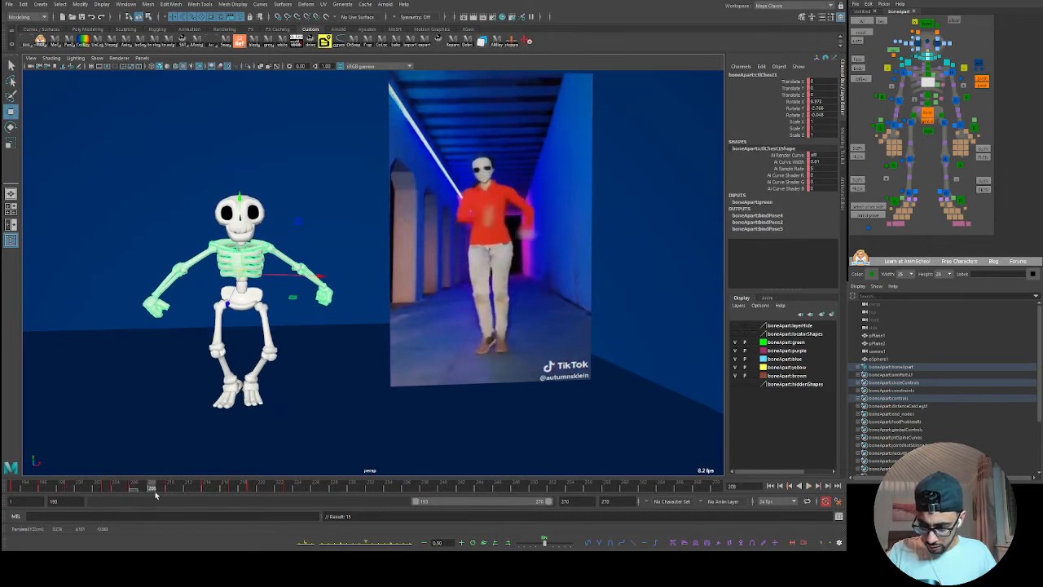
drag(241, 275, 244, 295)
key(e)
mouse_move(115, 496)
mouse_down()
mouse_move(330, 480)
mouse_move(134, 496)
mouse_up()
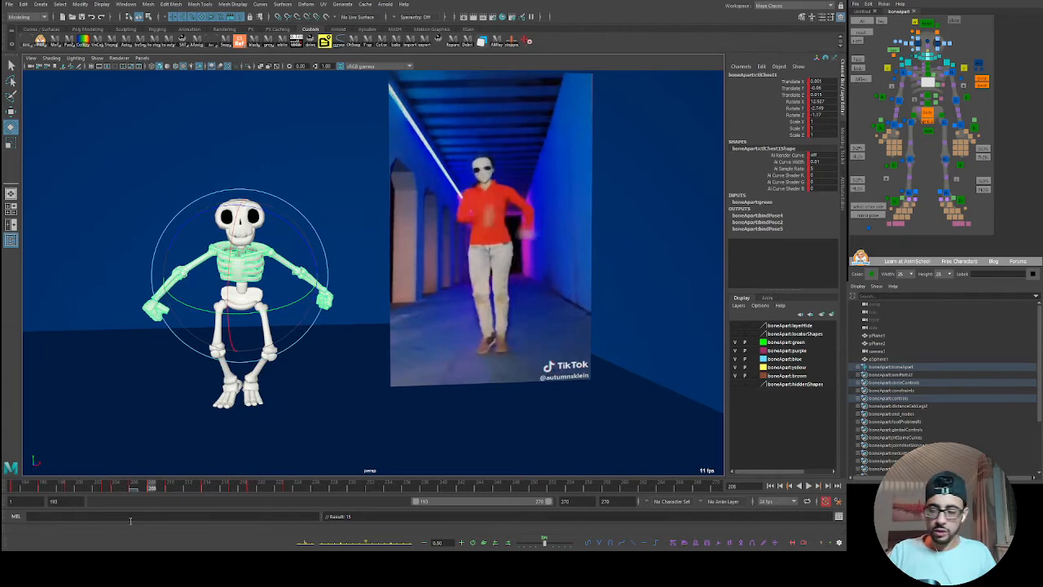
- Compare the timing of the hip and chest keys around frames 225 to 230 with the dancer in the reference video
mouse_move(96, 494)
mouse_down()
mouse_move(216, 503)
mouse_move(291, 495)
mouse_move(203, 489)
mouse_move(229, 501)
mouse_move(224, 489)
mouse_move(257, 489)
mouse_move(218, 489)
mouse_move(248, 488)
mouse_move(239, 496)
mouse_move(250, 499)
mouse_move(271, 490)
mouse_move(251, 487)
mouse_move(277, 486)
mouse_move(229, 487)
mouse_move(302, 487)
mouse_up()
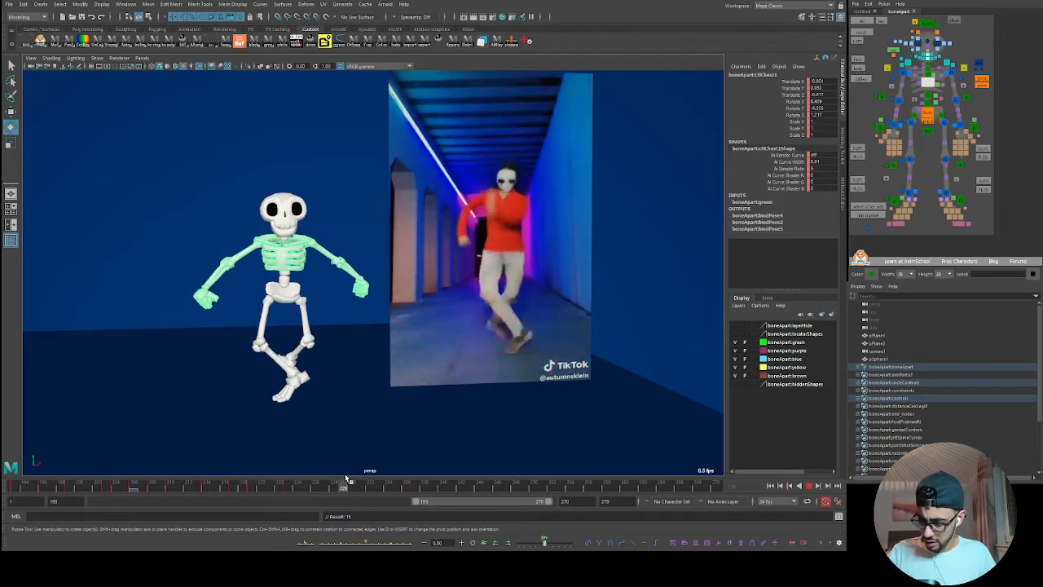
drag(300, 484, 327, 484)
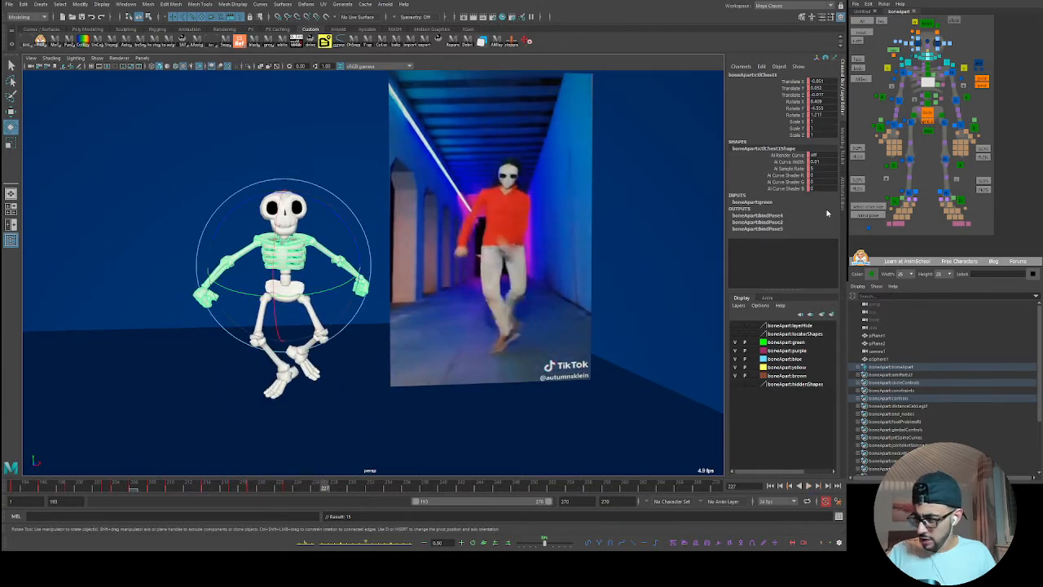
click(927, 130)
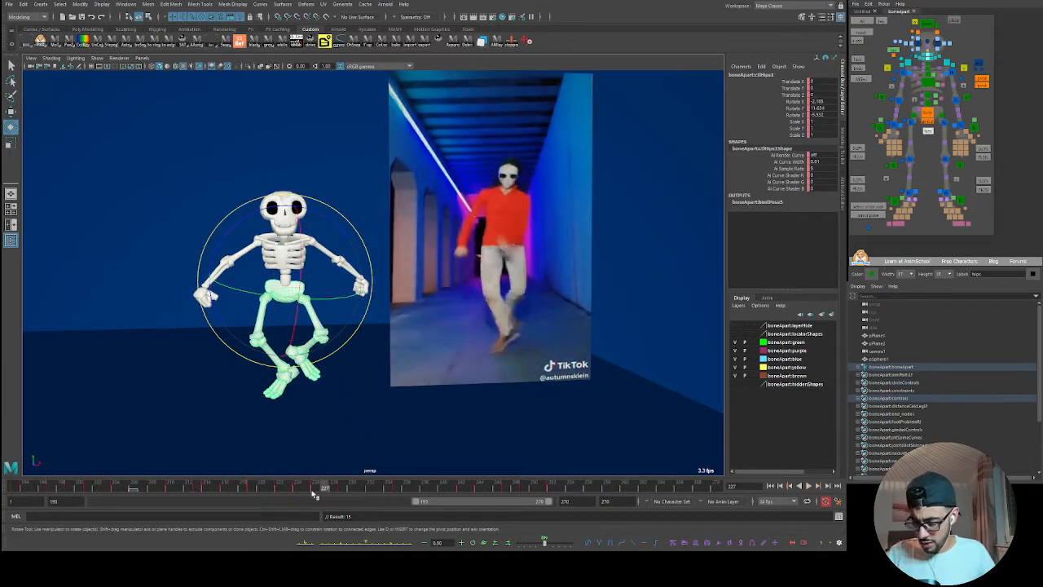
drag(314, 488, 345, 488)
drag(298, 287, 304, 292)
drag(293, 488, 317, 487)
click(928, 85)
key(ctrl+z)
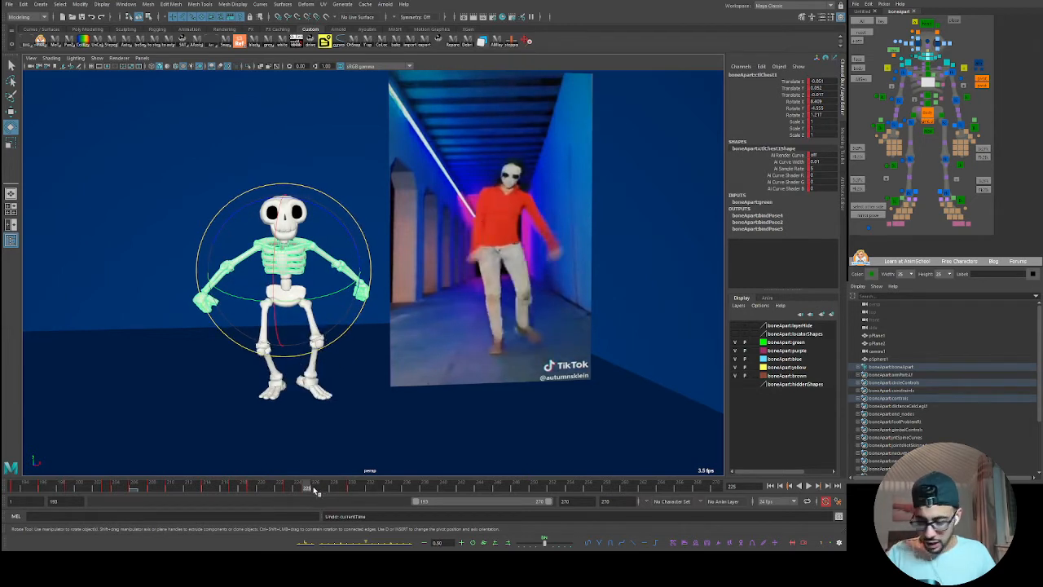
- Key the current chest pose on frame 226 as the start of the following twist
click(315, 490)
key(s)
click(309, 489)
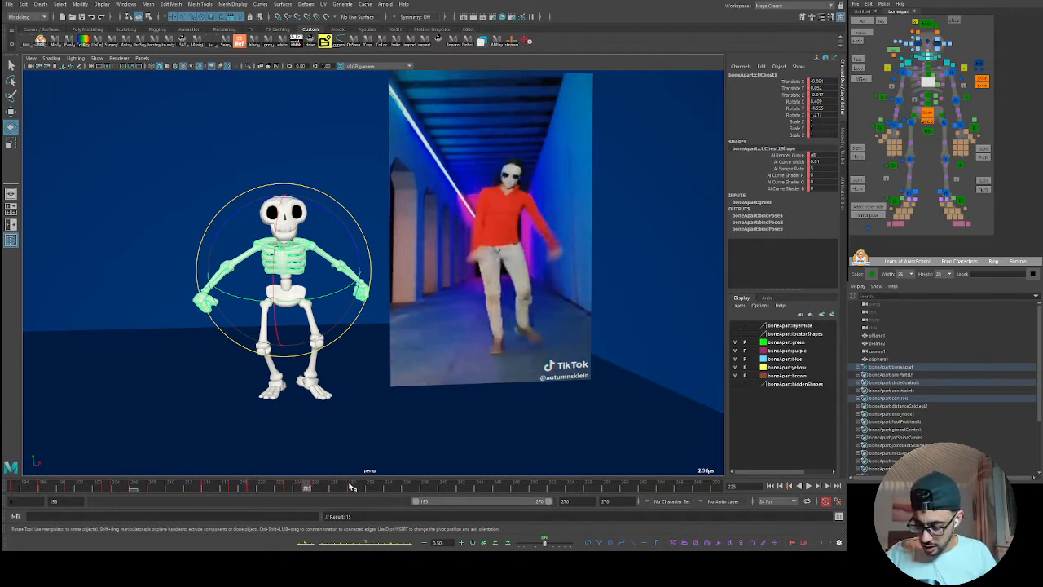
- Twist the chest to about -29 degrees in Y on frame 230, playing the motion to judge the pose
click(352, 488)
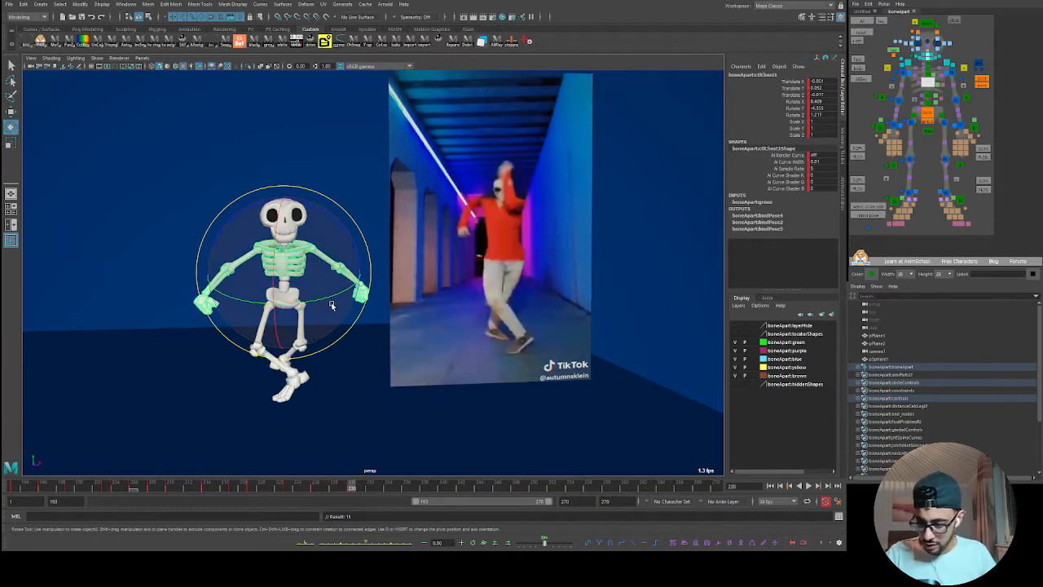
drag(331, 305, 328, 300)
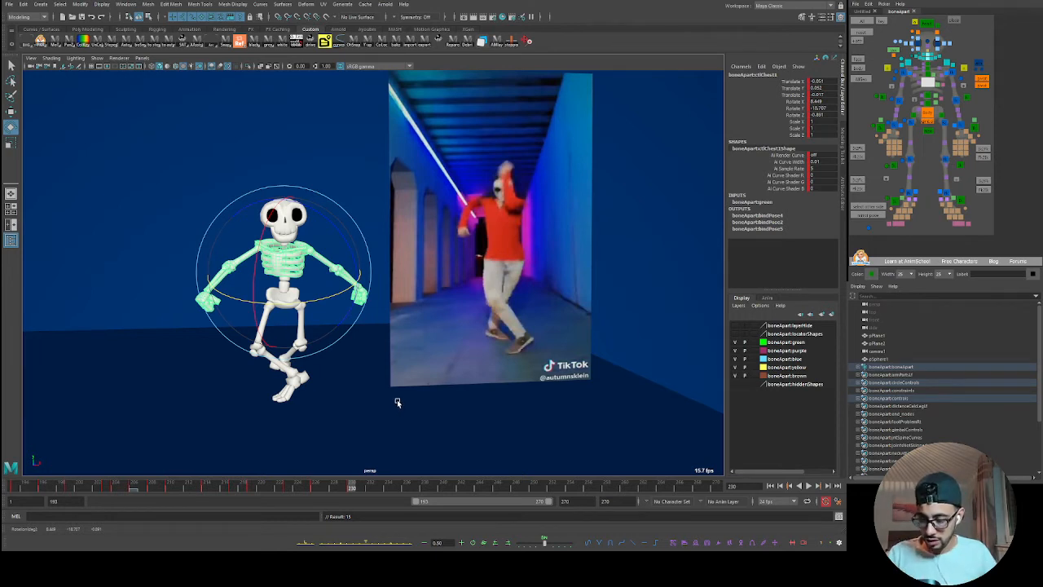
key(alt+v)
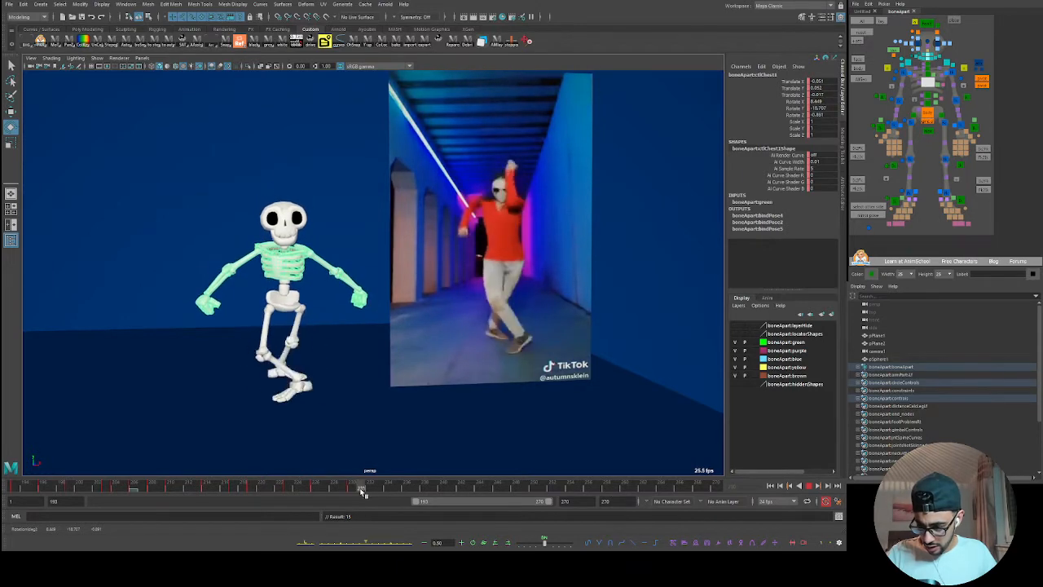
key(alt+v)
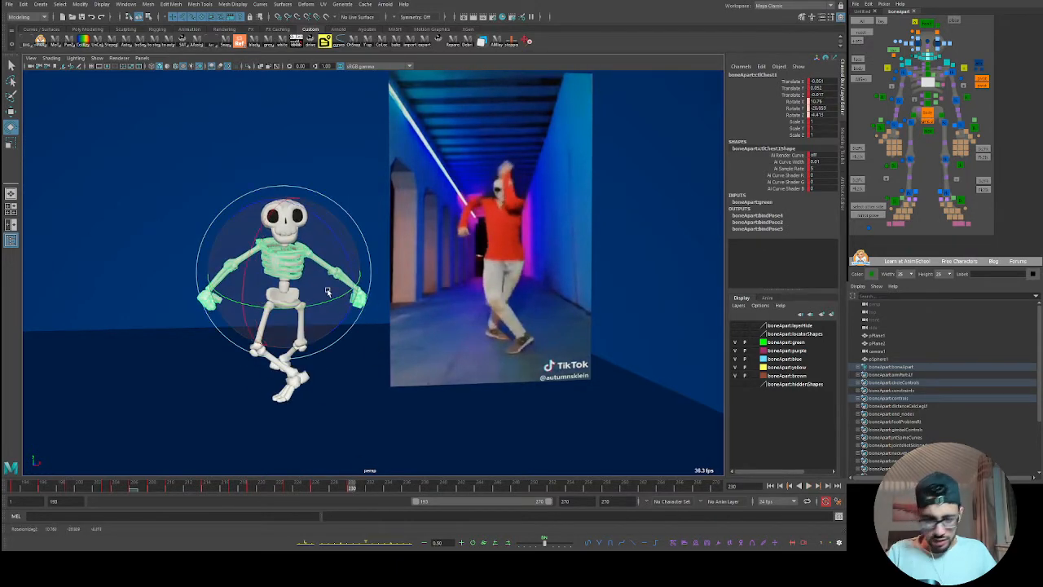
key(alt+v)
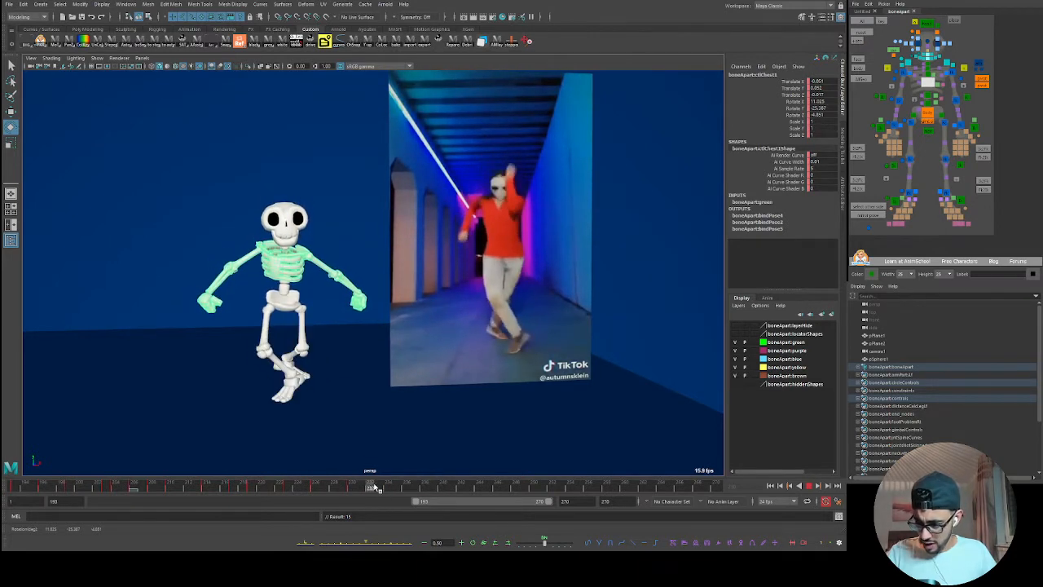
key(alt+v)
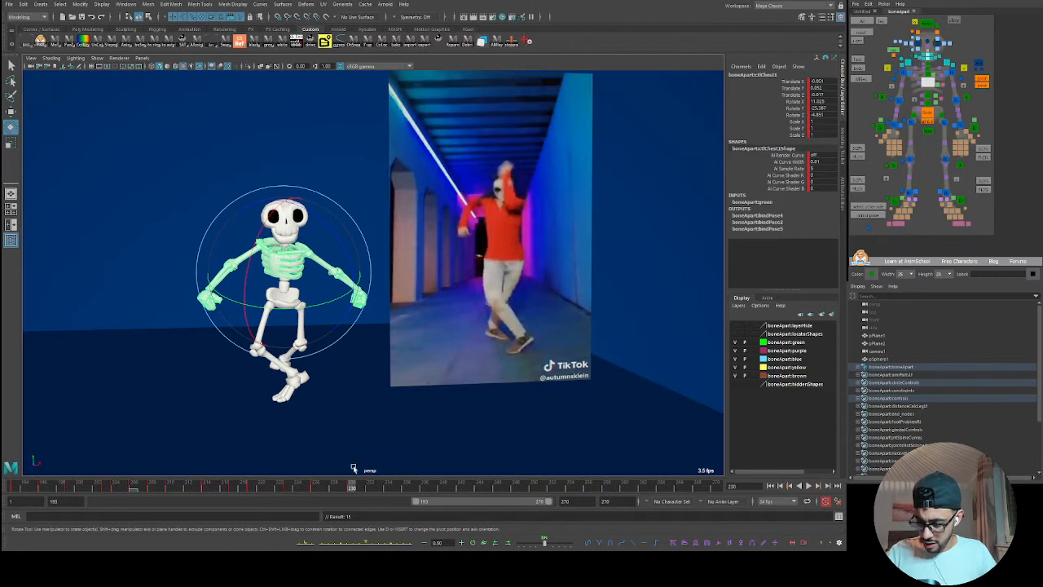
drag(319, 304, 322, 303)
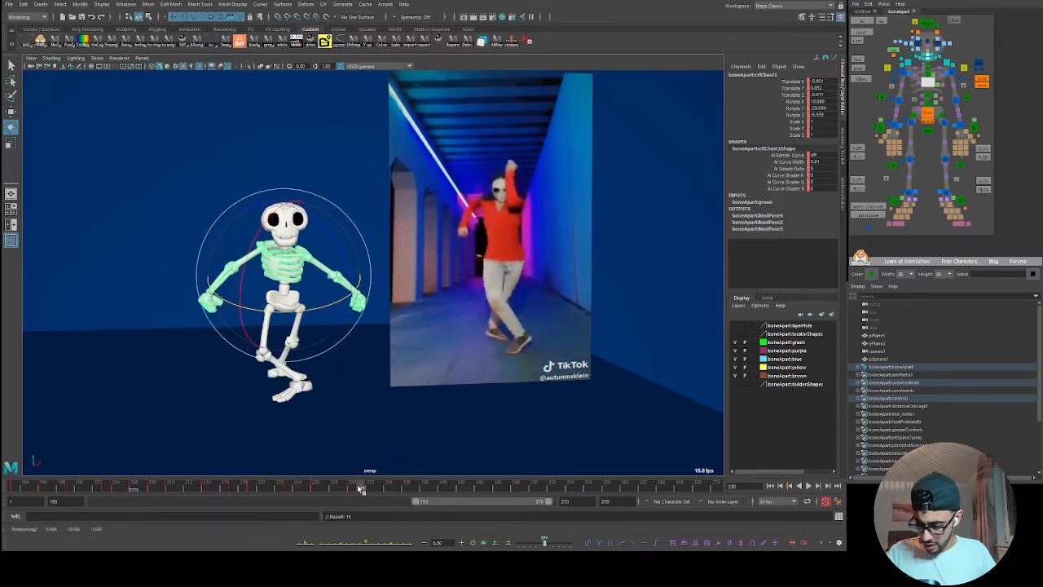
- Play and scrub the chest twist between frames 229 and 237 to compare it with the dancer's turn
key(alt+v)
key(alt+v)
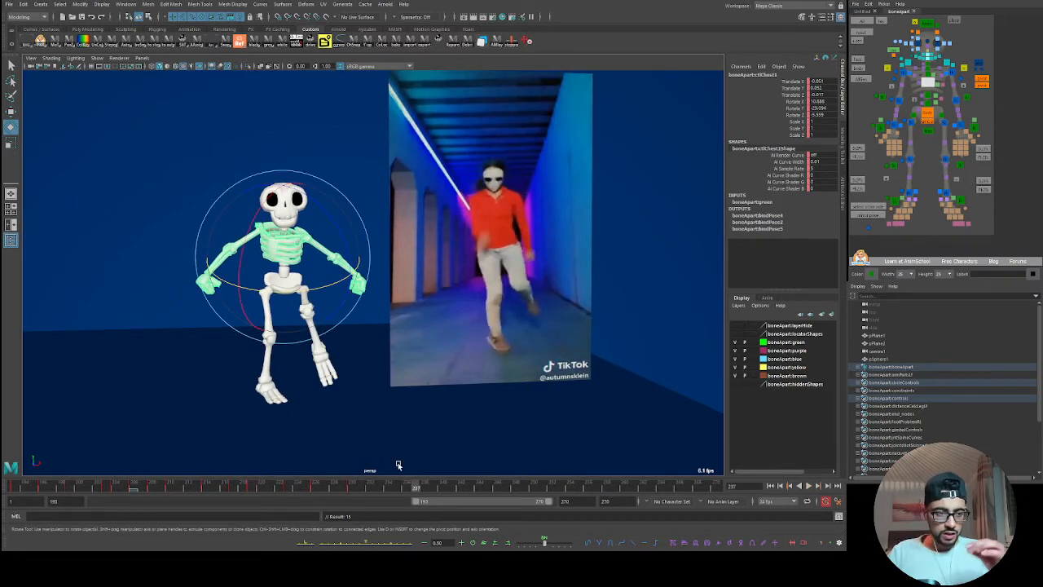
click(376, 487)
key(alt+v)
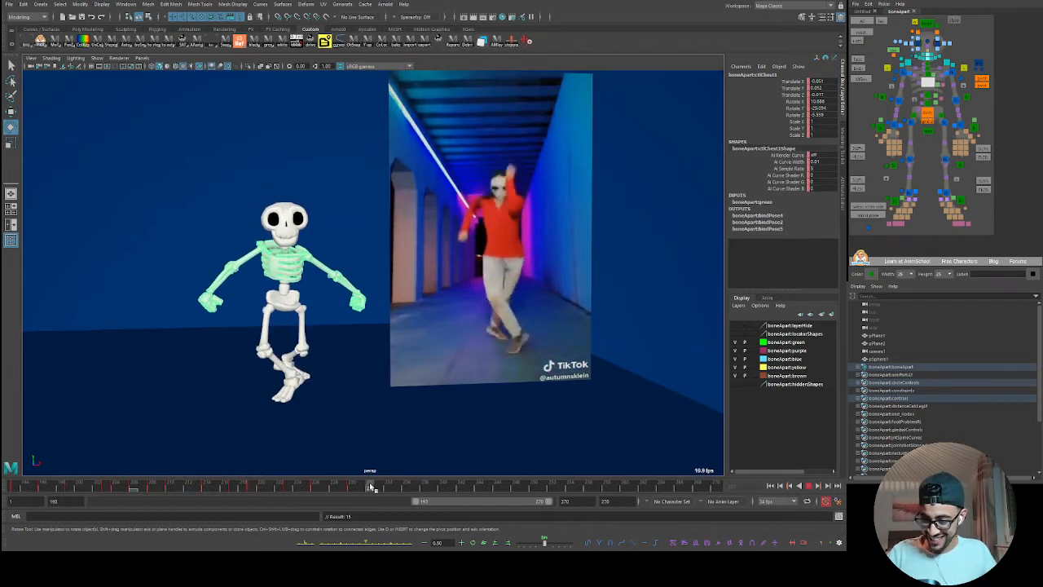
key(alt+v)
click(338, 486)
key(alt+v)
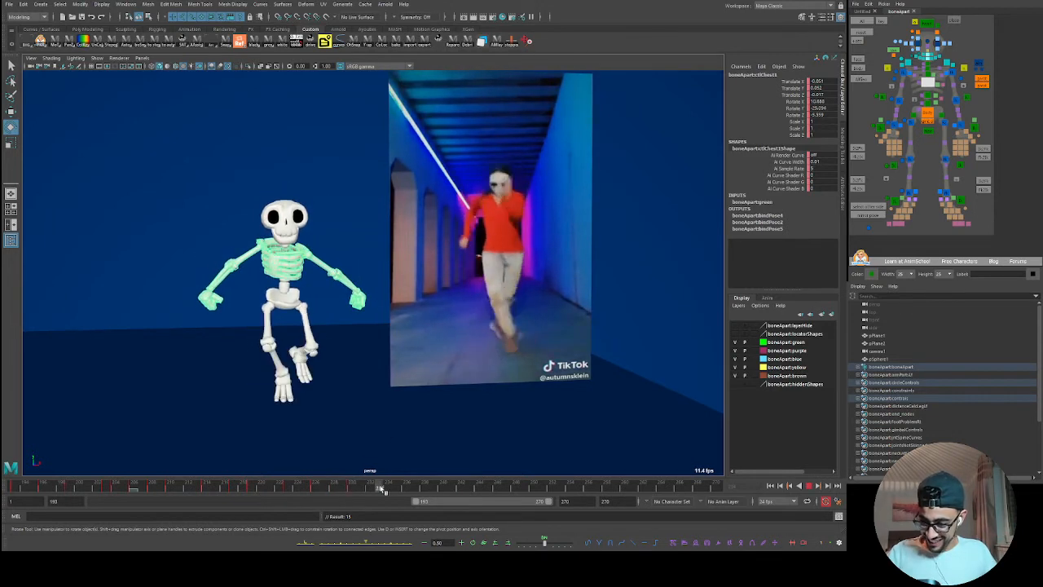
key(alt+v)
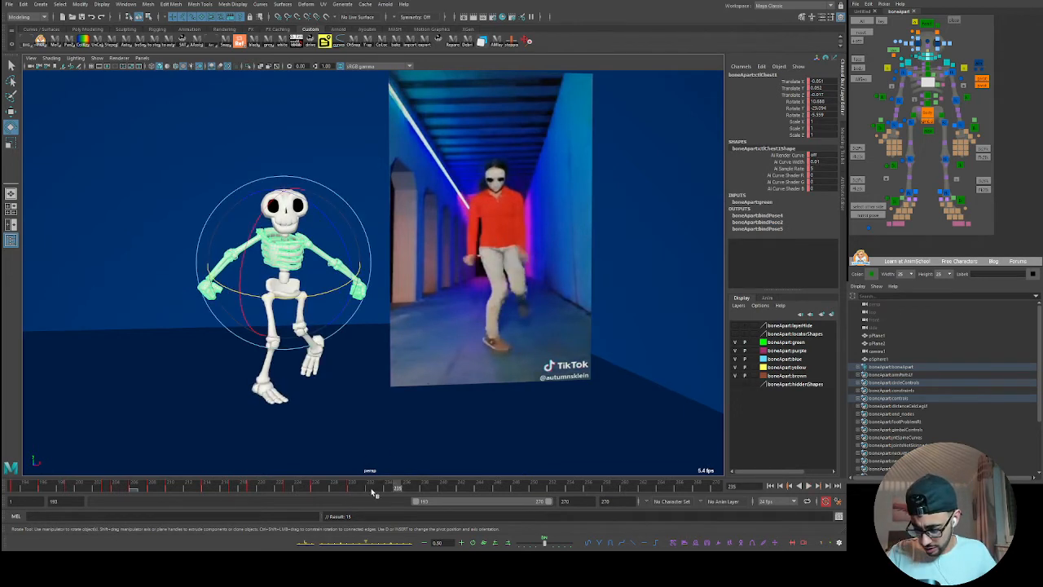
key(alt+v)
mouse_move(397, 492)
mouse_down()
mouse_move(345, 489)
mouse_move(387, 489)
mouse_move(362, 490)
mouse_up()
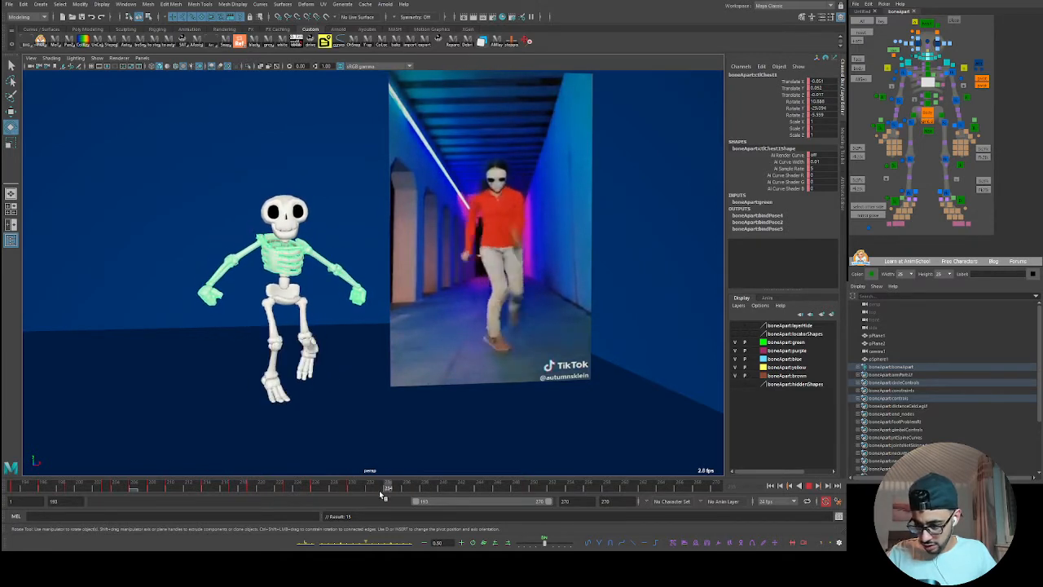
key(alt+v)
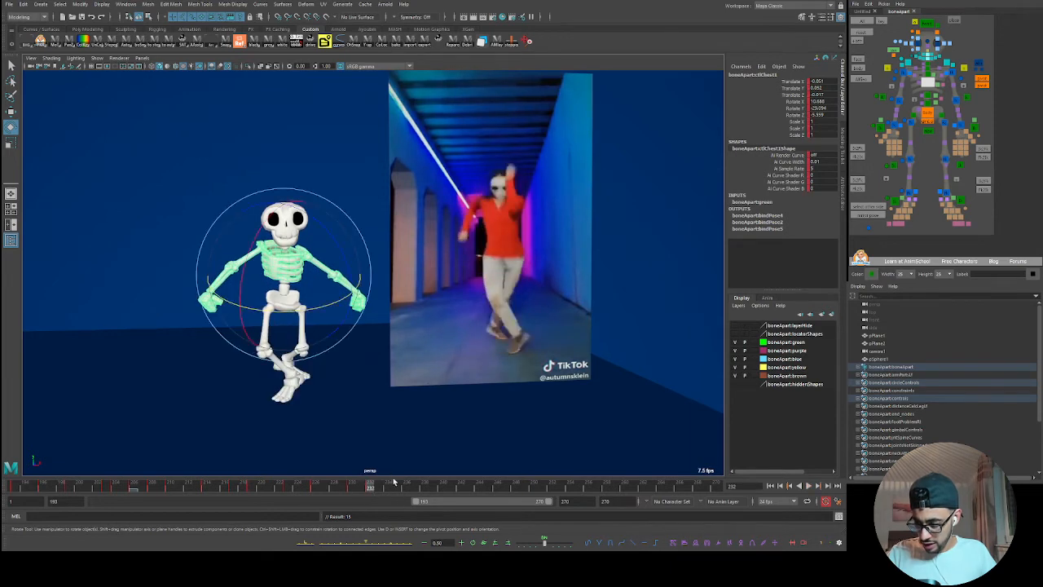
key(alt+v)
key(alt+v)
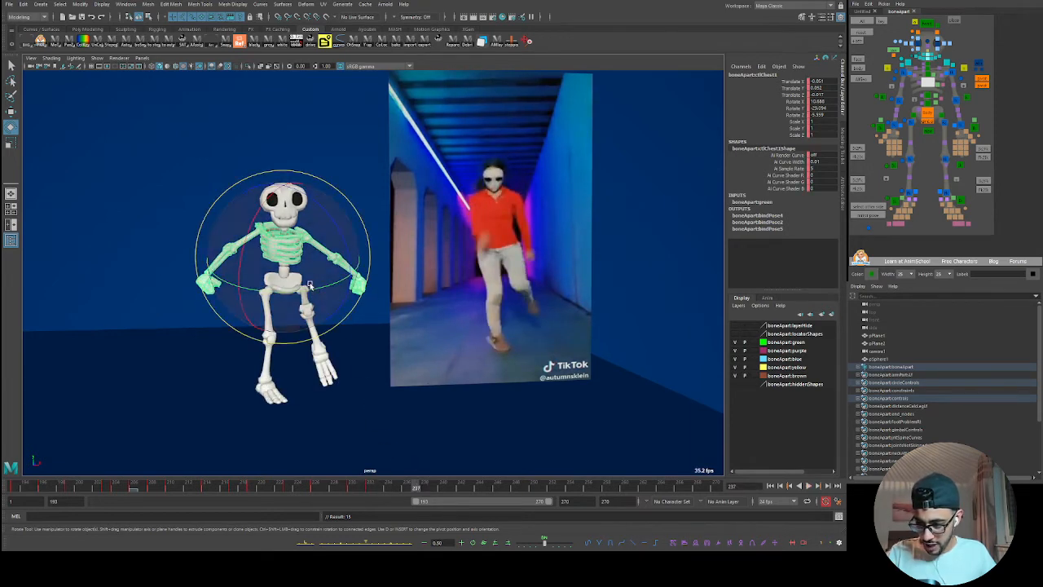
- Rotate the chest back out of the twist on frame 237 and key the pose
drag(310, 284, 360, 268)
mouse_move(288, 306)
mouse_down()
mouse_move(259, 308)
mouse_move(273, 308)
mouse_up()
key(s)
- Tilt the chest sideways to about -10 degrees in Z on frame 232 and key the pose
mouse_move(366, 491)
mouse_down()
mouse_move(416, 491)
mouse_move(370, 491)
mouse_up()
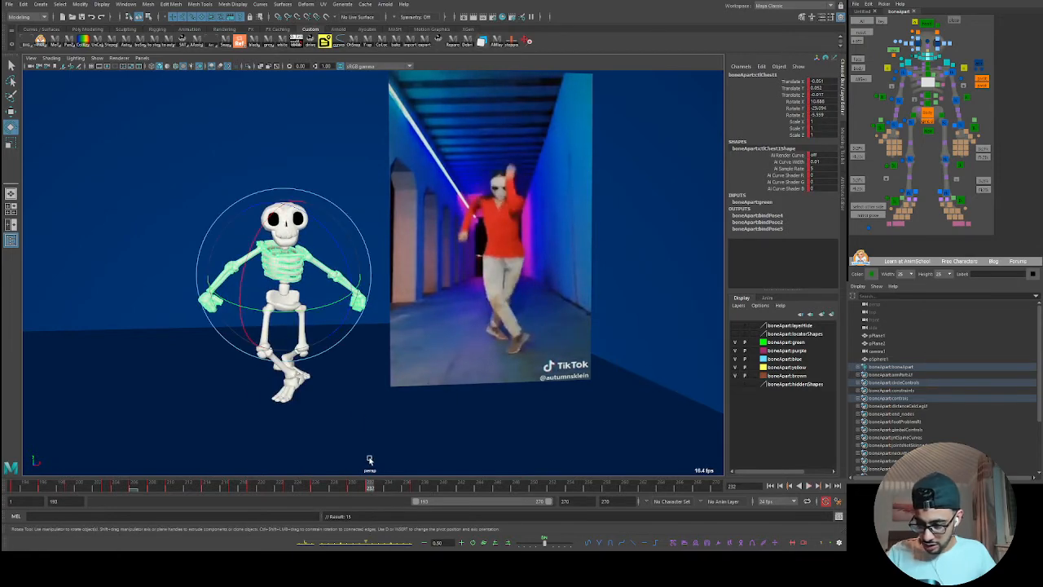
drag(347, 257, 342, 268)
key(s)
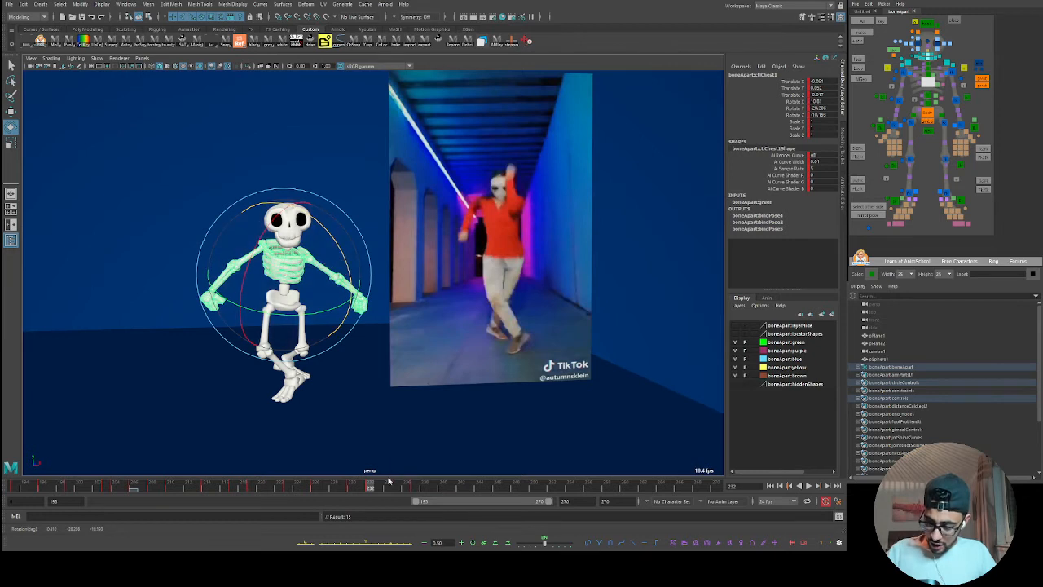
- Rotate the chest to about Y 3 and Z 4 degrees on frame 237, and key it
click(415, 489)
drag(265, 287, 250, 282)
key(s)
drag(354, 233, 356, 244)
key(s)
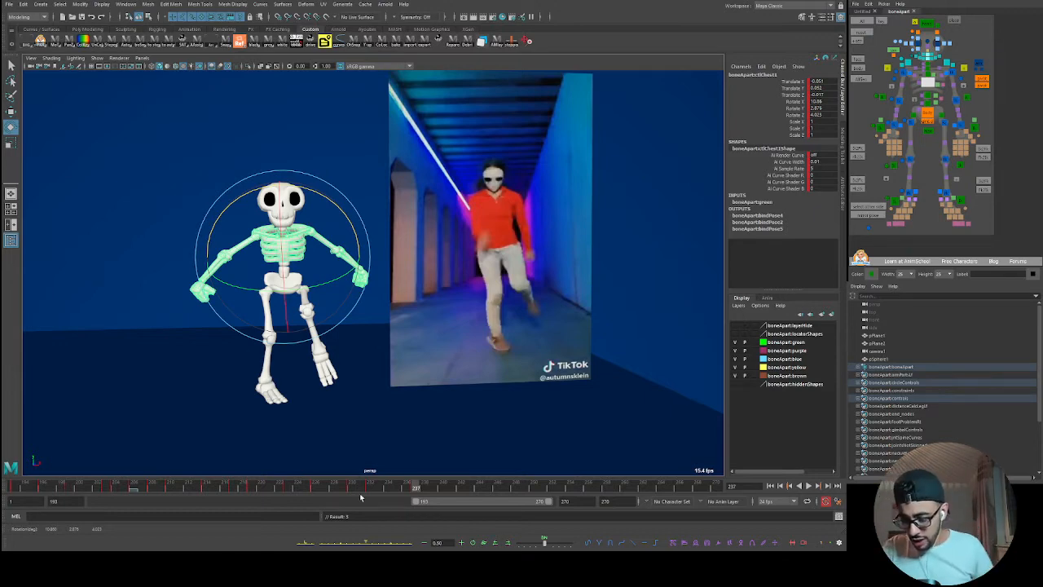
- Lower the chest on frame 232 and key its position
mouse_move(369, 487)
mouse_down()
mouse_move(333, 497)
mouse_move(386, 489)
mouse_move(322, 488)
mouse_move(462, 481)
mouse_move(292, 495)
mouse_move(379, 489)
mouse_move(371, 489)
mouse_up()
key(w)
drag(288, 278, 291, 272)
key(s)
- Lower the chest to about Y -0.14 on frame 242 and rotate it to about X 11 and Y -6 degrees
drag(329, 486, 461, 476)
drag(279, 262, 332, 396)
key(e)
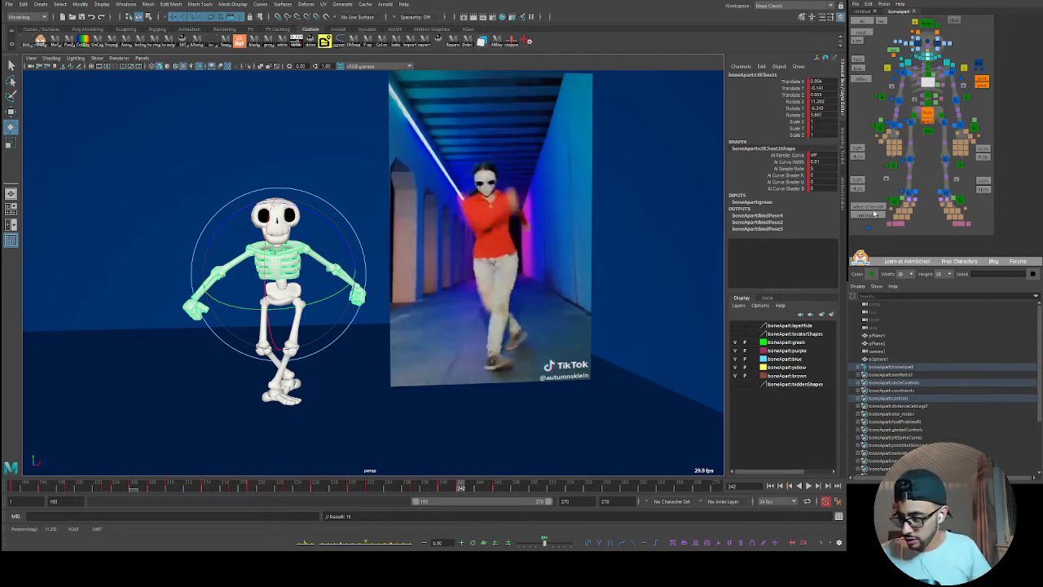
click(927, 84)
click(927, 84)
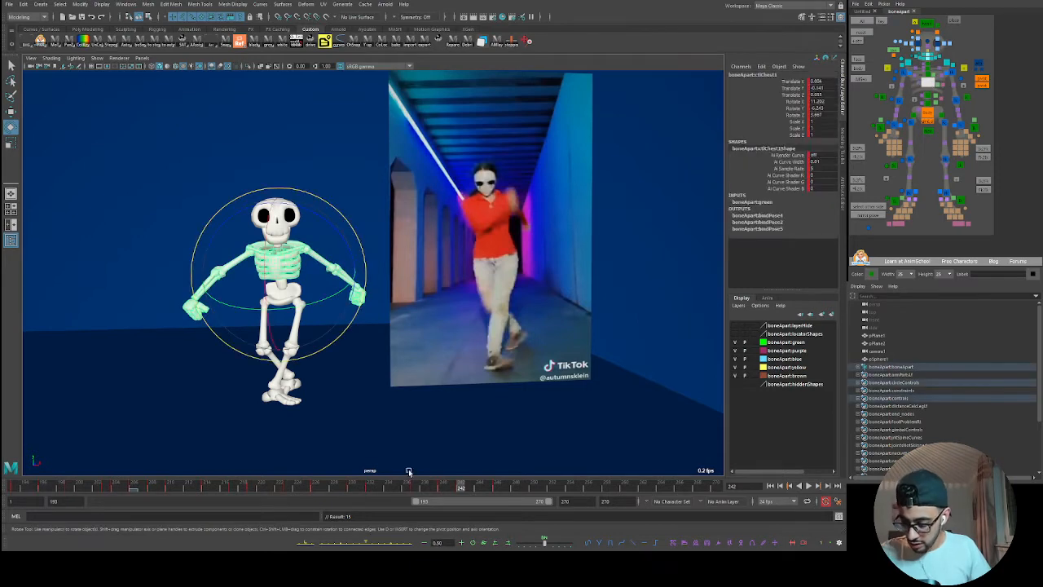
- Play back the chest motion around frames 232 to 242, and expand the timeline to the full range of frames 1 to 270
drag(444, 489, 416, 498)
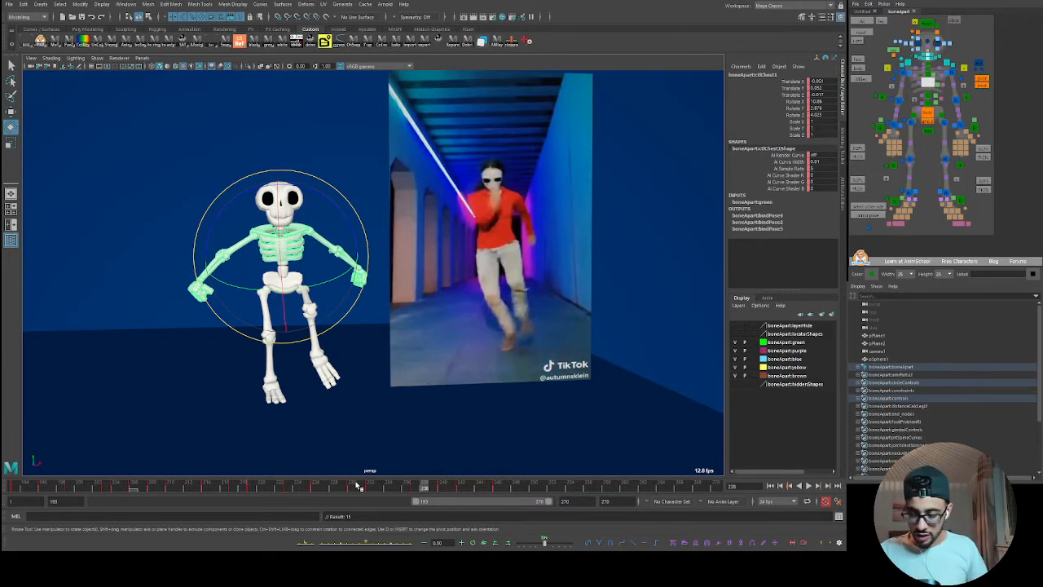
key(alt+v)
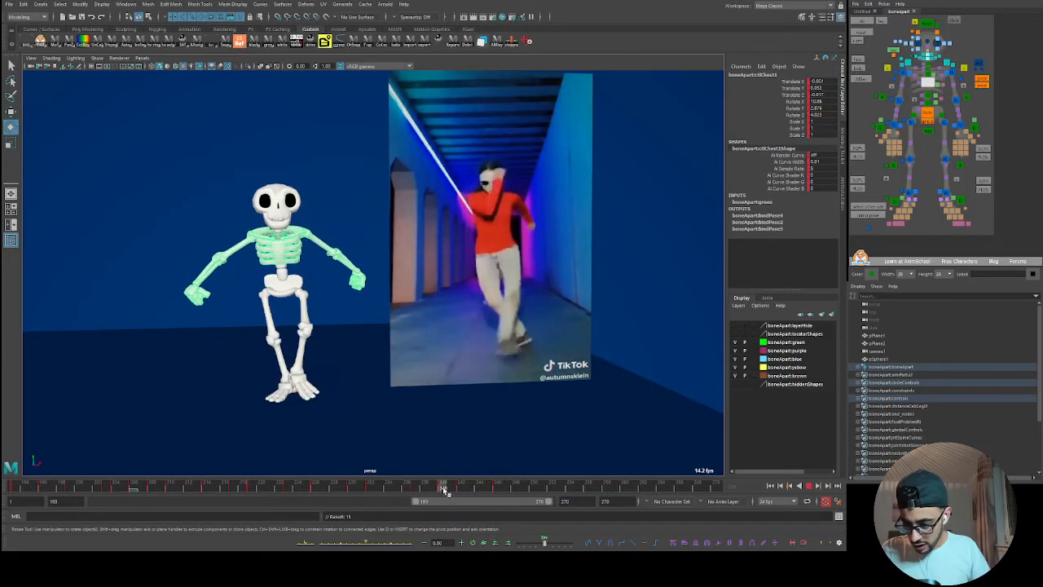
key(alt+v)
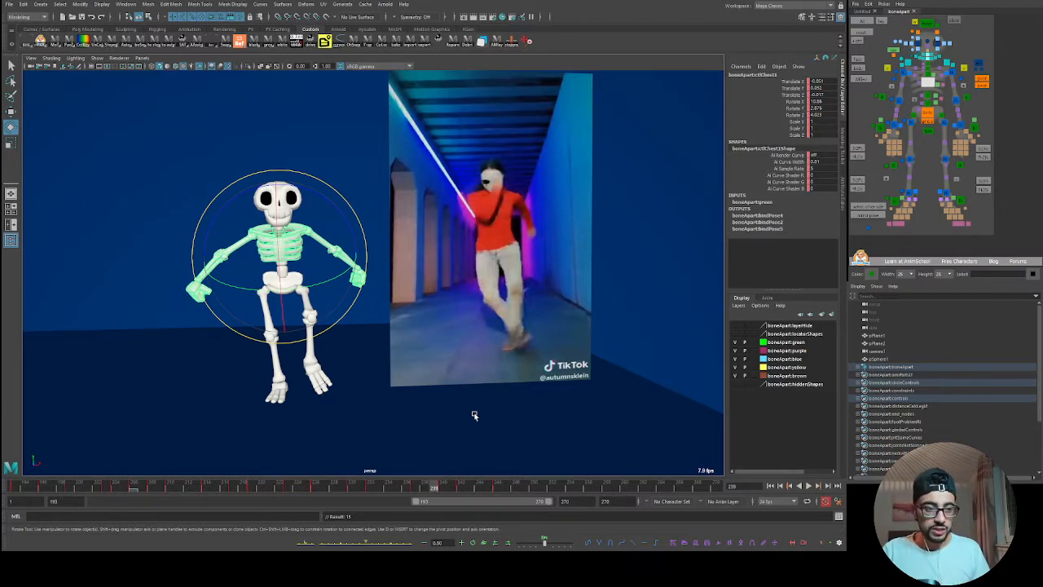
key(alt+v)
key(alt+v)
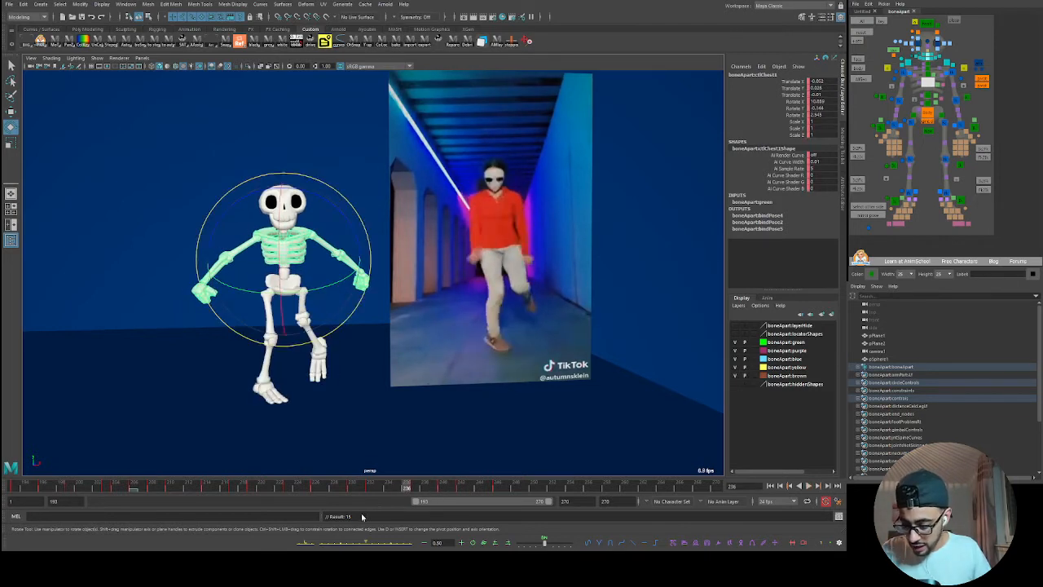
double_click(436, 500)
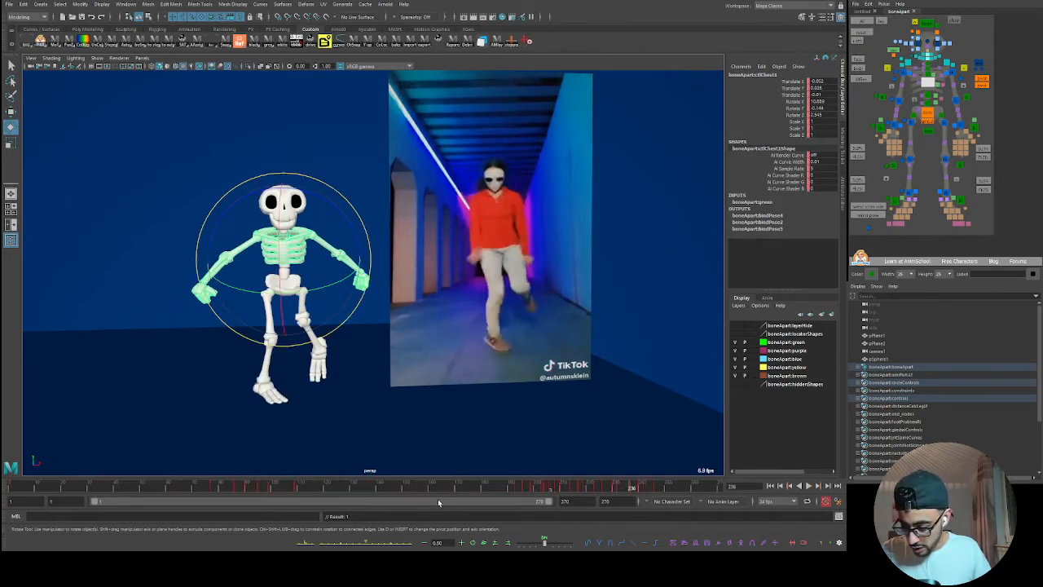
- Play back the whole animation from its start through frame 270 to compare the skeleton's dance with the reference video
click(21, 488)
key(alt+v)
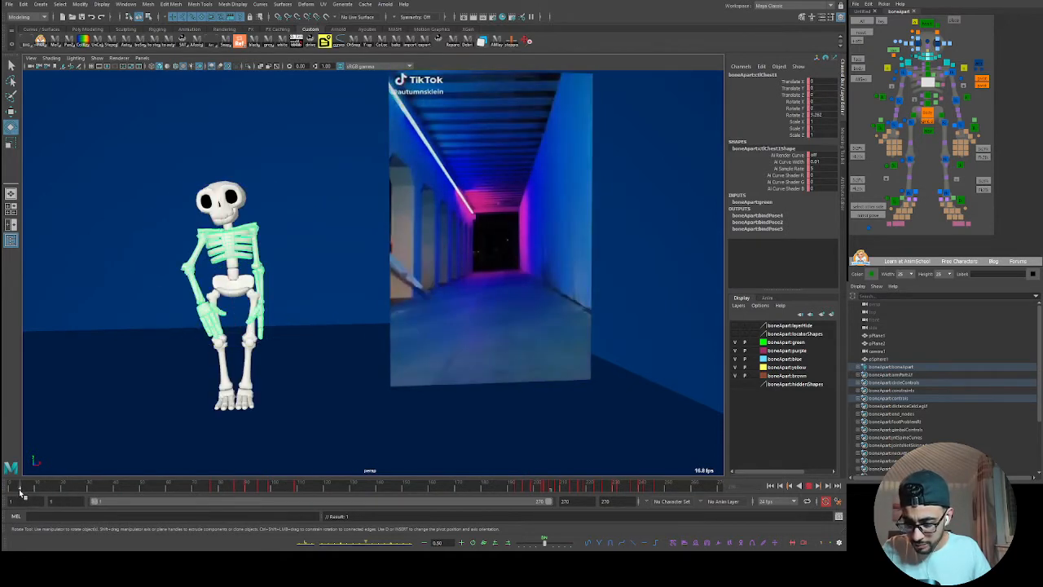
click(54, 487)
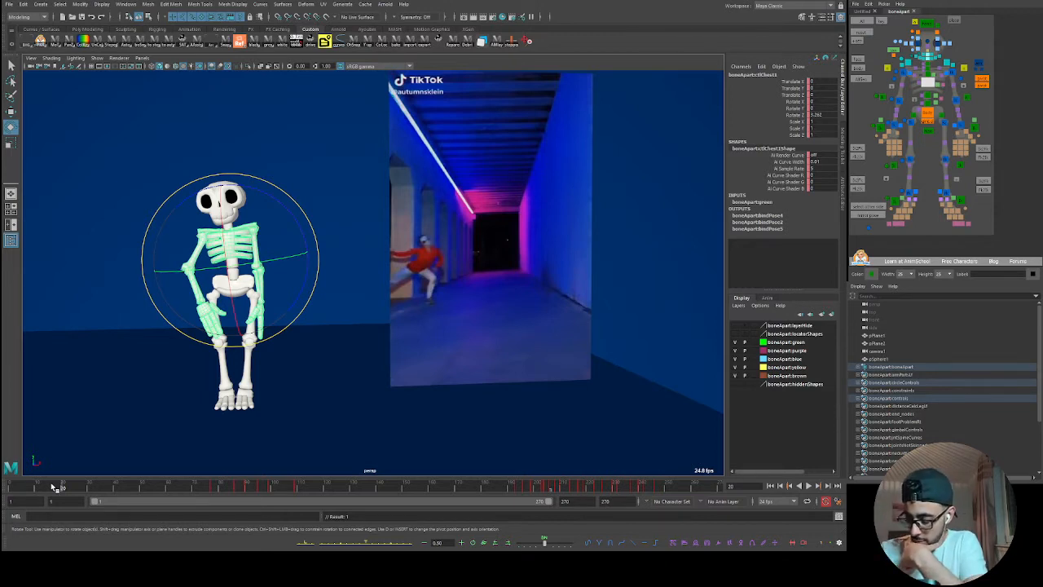
key(alt+v)
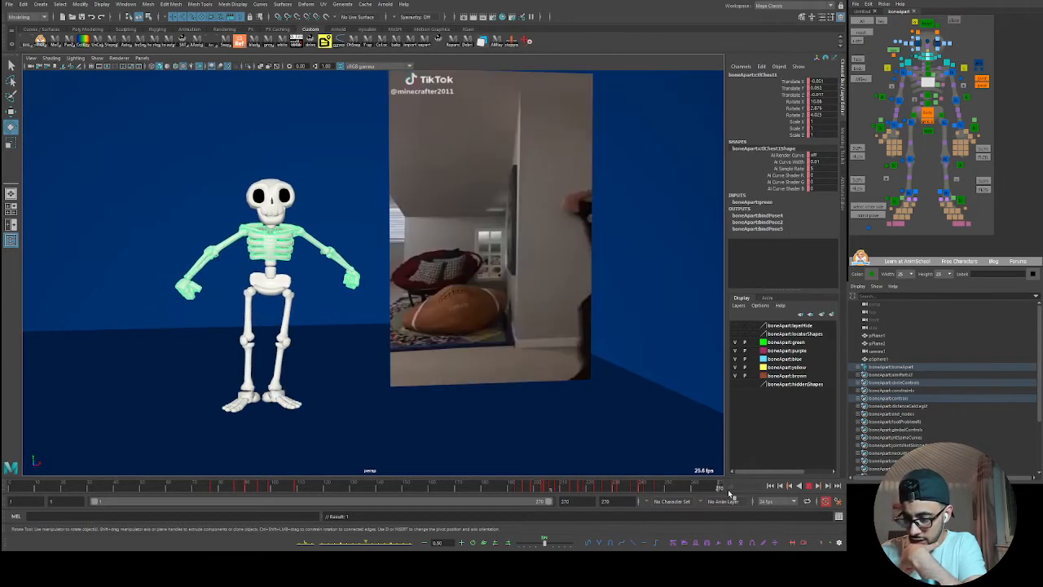
key(alt+v)
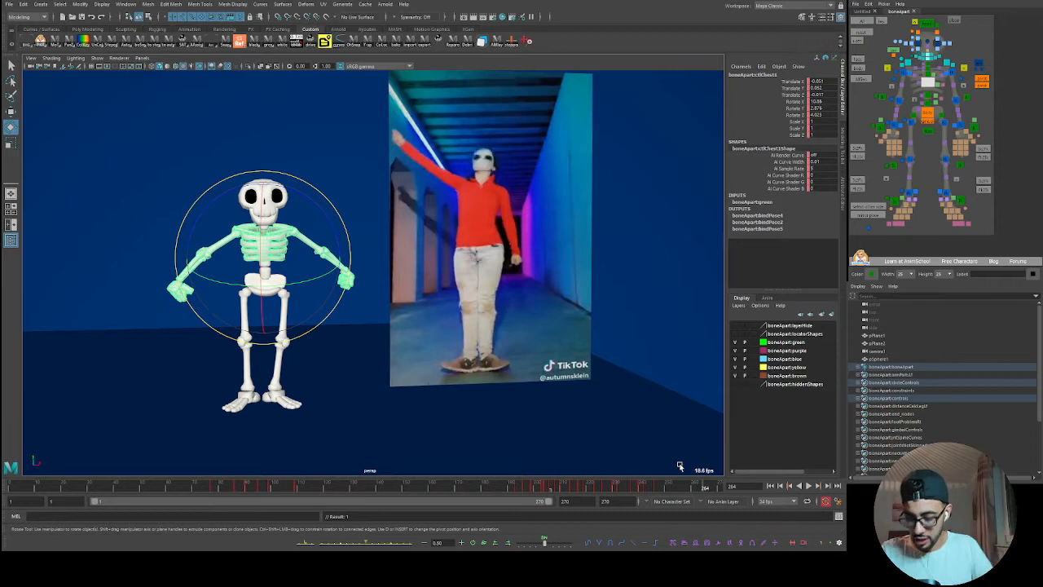
key(alt+v)
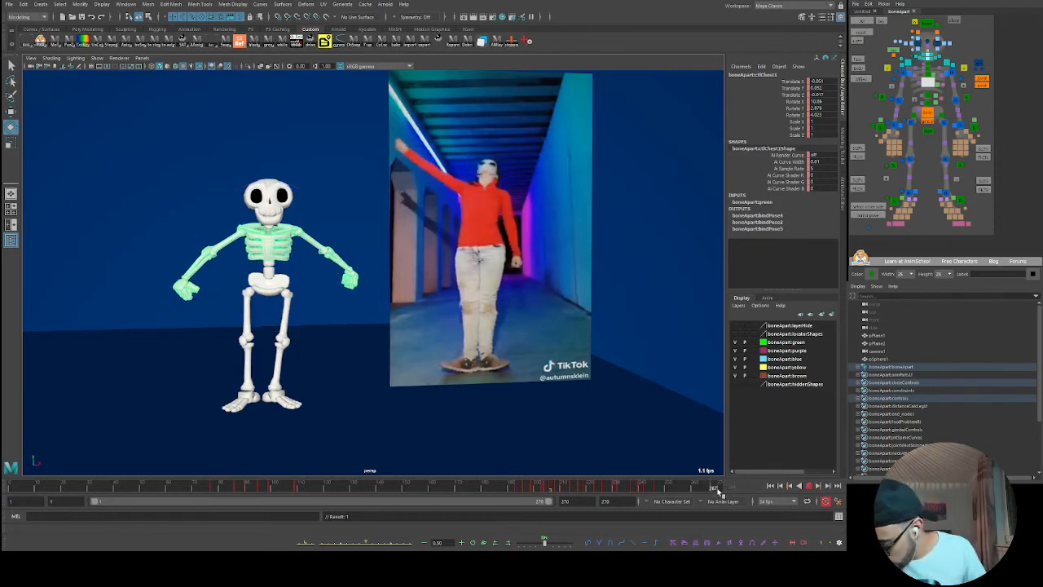
key(alt+v)
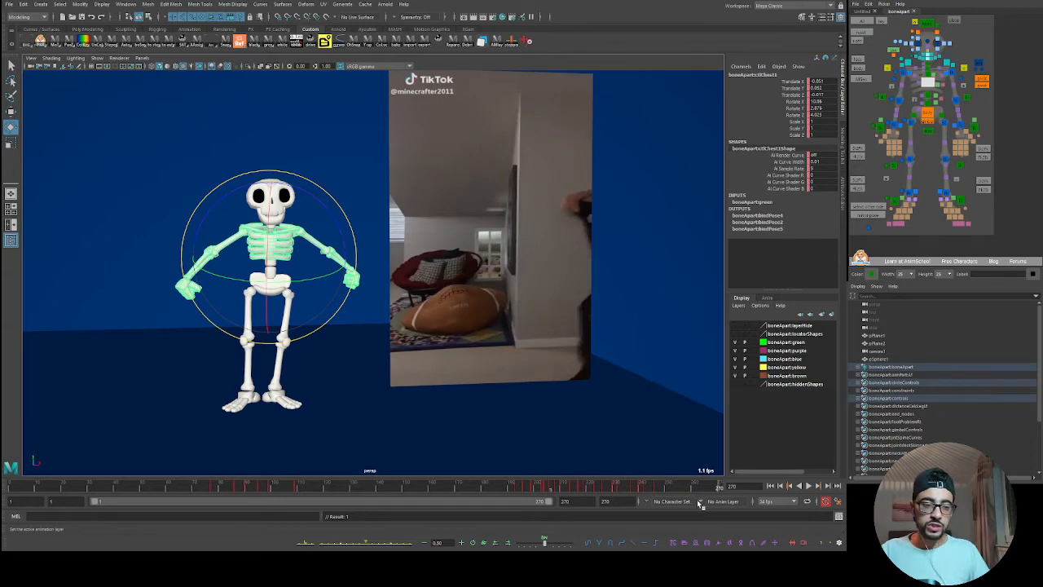
- Restrict the playback range to frames 193 to 270, and review the chest motion from frame 204 onward
double_click(327, 503)
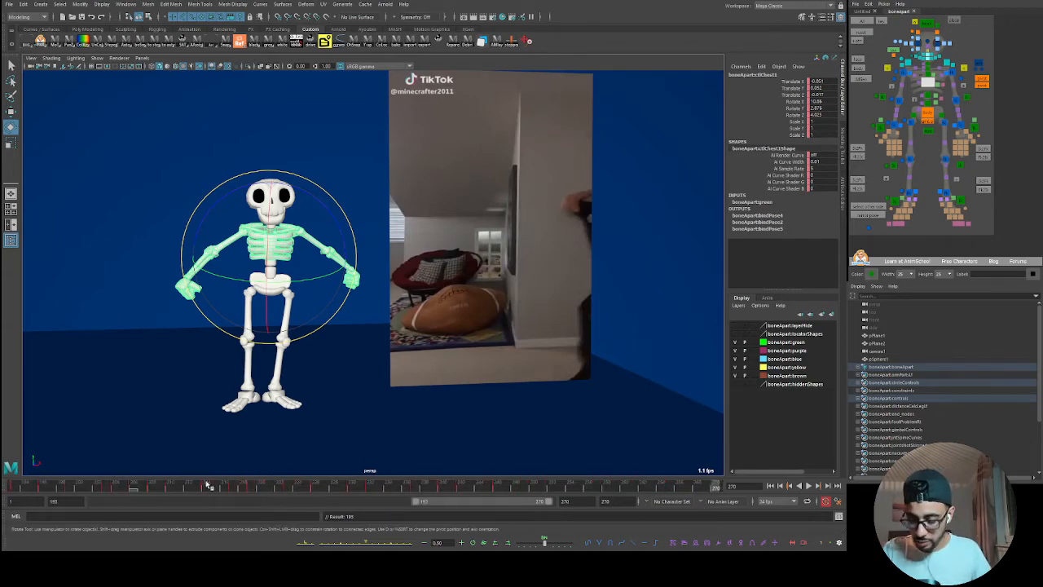
click(114, 488)
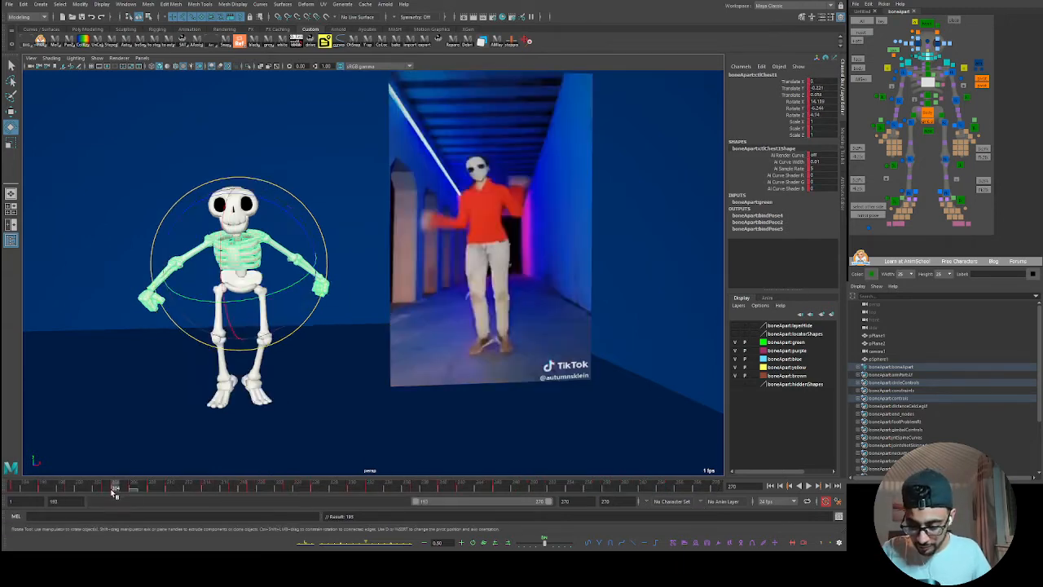
key(alt+v)
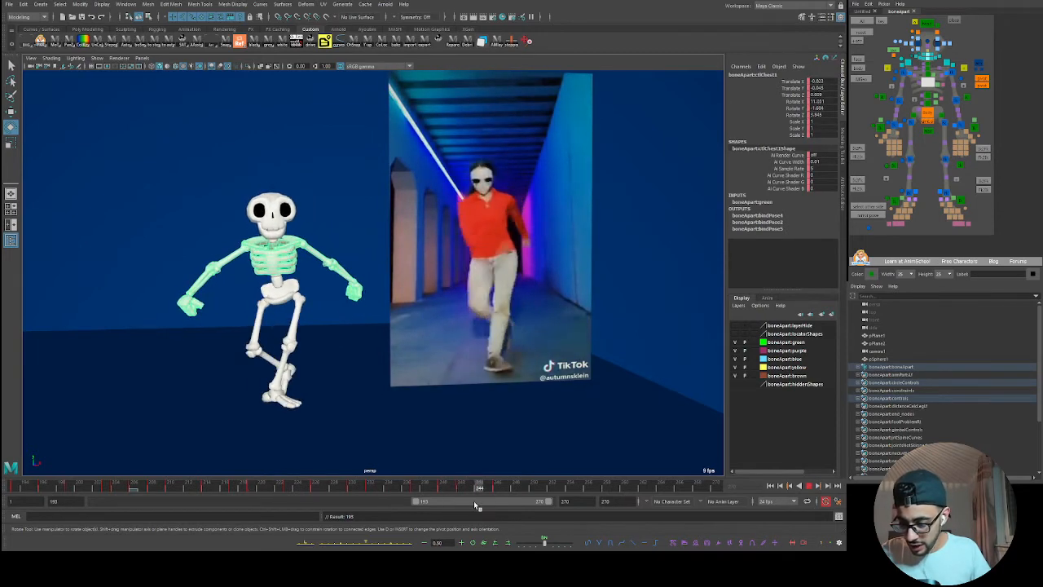
key(alt+v)
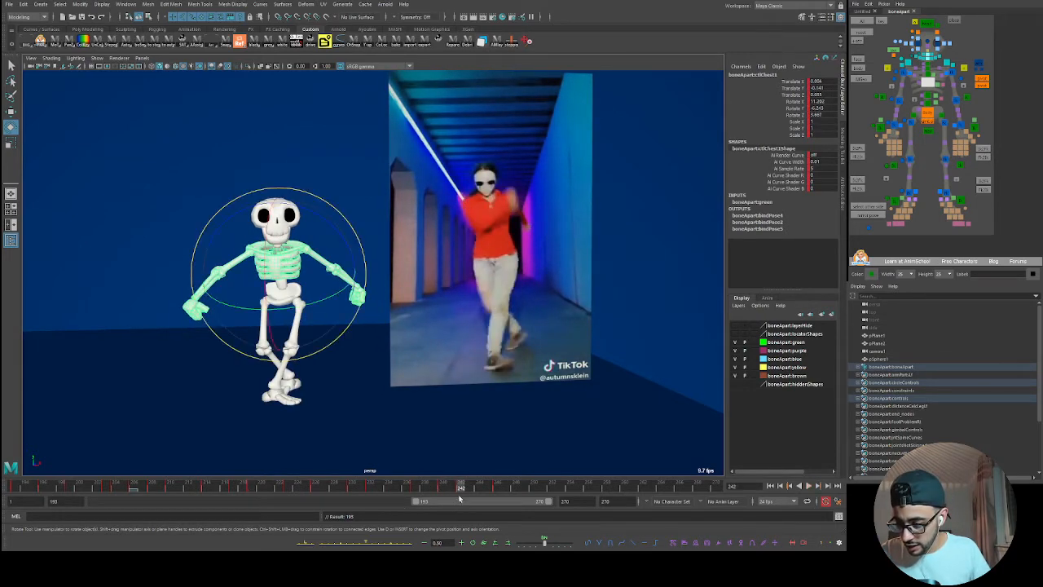
- Rotate the chest to about Y 12 degrees on frame 242, and to about X 2 and Y -11 degrees on frame 253
drag(309, 307, 330, 299)
mouse_move(436, 489)
mouse_down()
mouse_move(596, 494)
mouse_move(494, 501)
mouse_move(528, 497)
mouse_up()
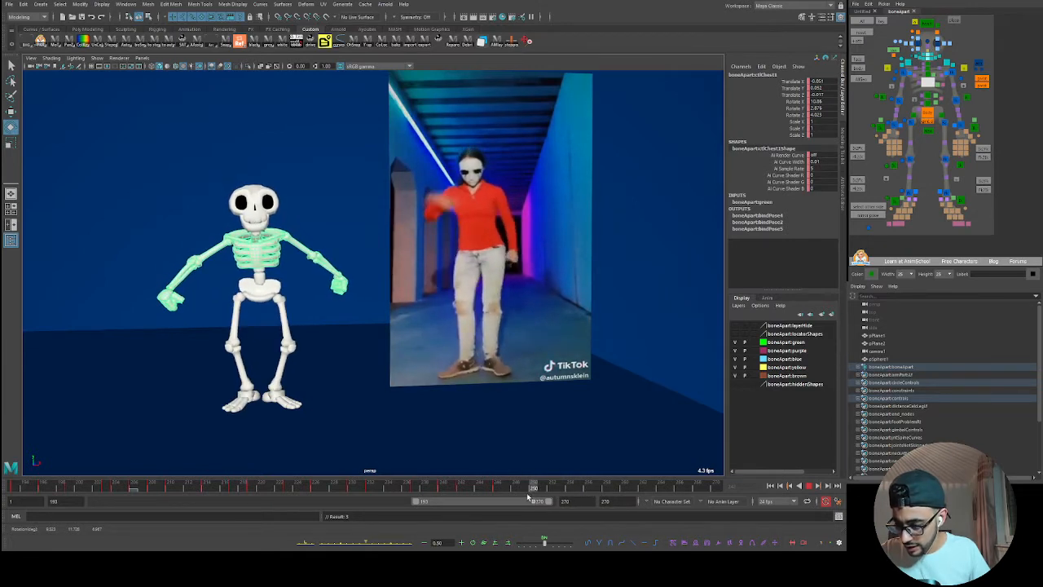
key(Escape)
drag(263, 310, 269, 303)
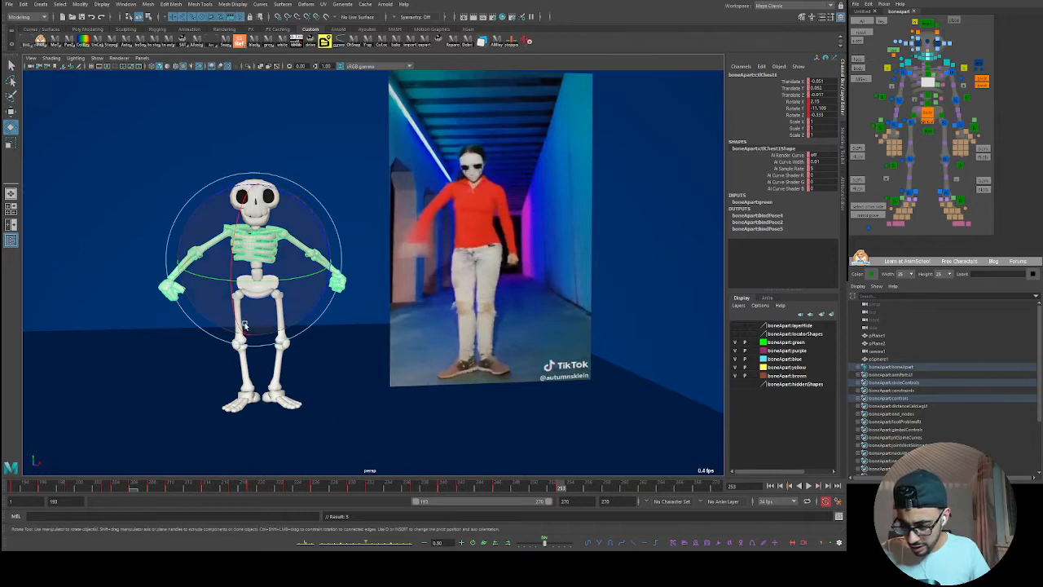
- Try another chest rotation on frame 247, and undo it
drag(466, 487, 506, 487)
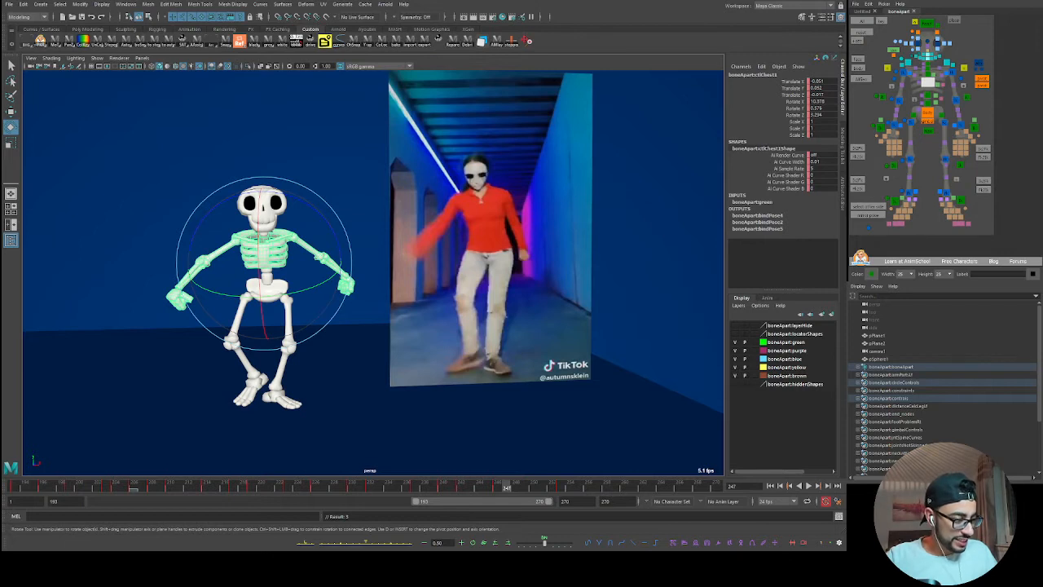
drag(320, 268, 302, 263)
key(ctrl+z)
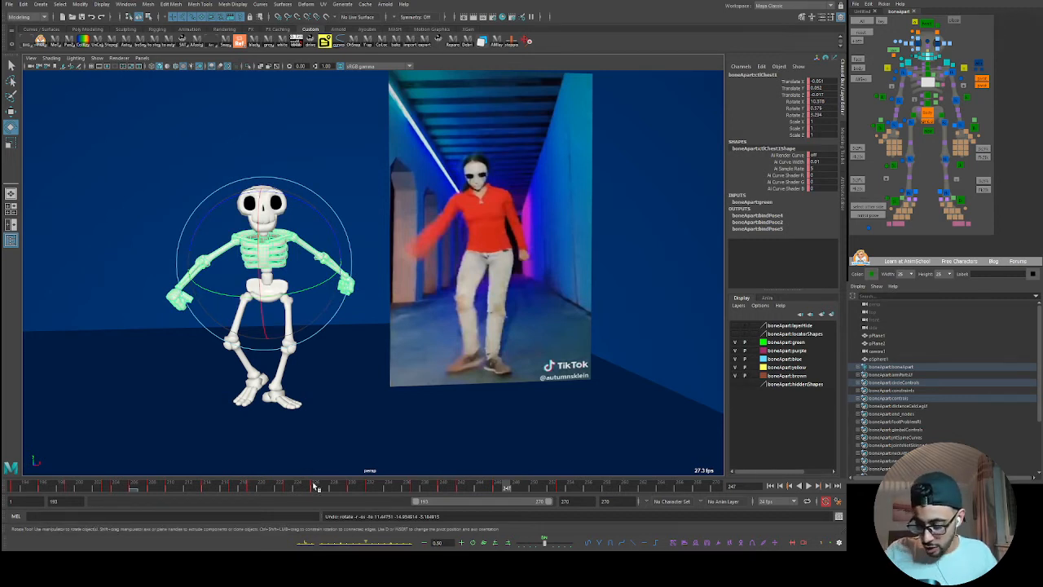
- Rotate the chest to about Y -8 and Z -2 degrees on frame 257, and play back the motion
drag(300, 490, 596, 485)
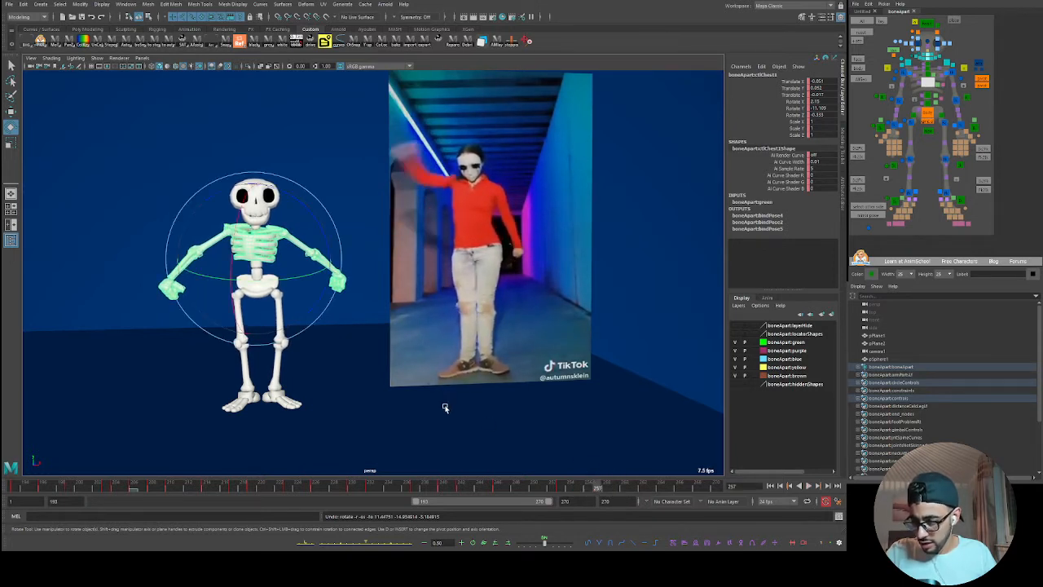
drag(266, 219, 275, 208)
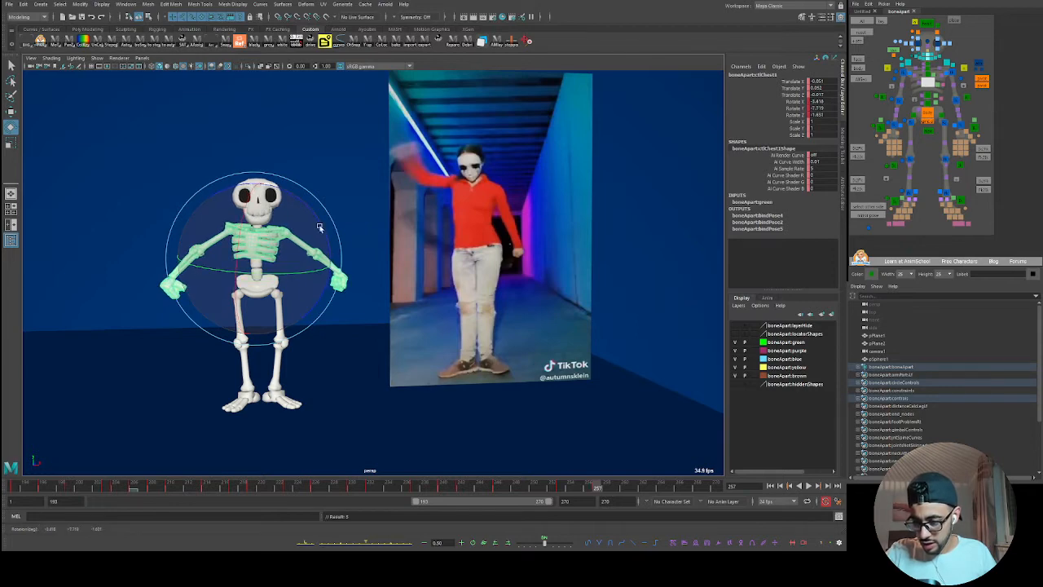
drag(611, 487, 646, 487)
key(alt+v)
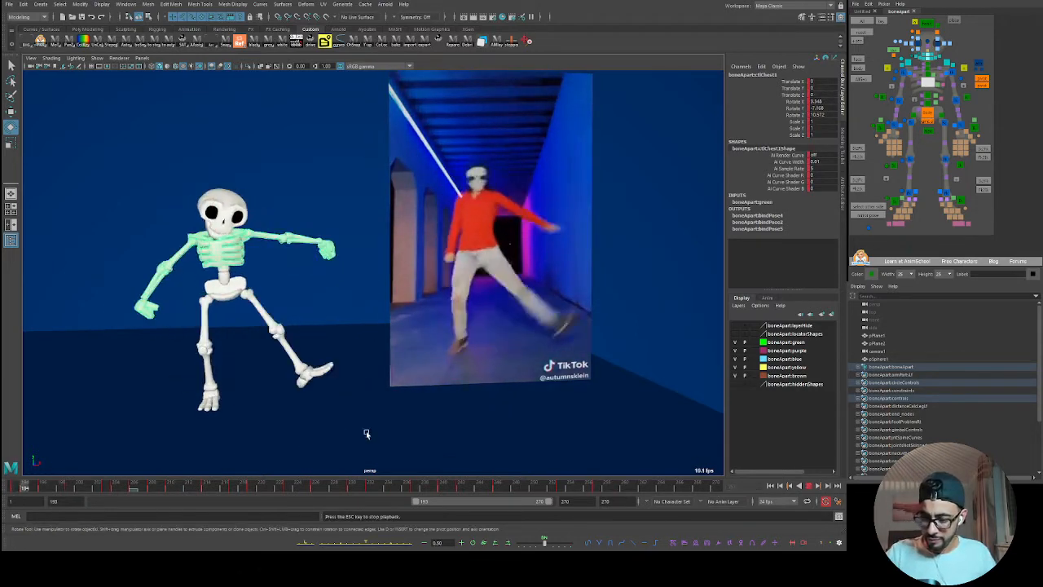
click(925, 224)
click(663, 326)
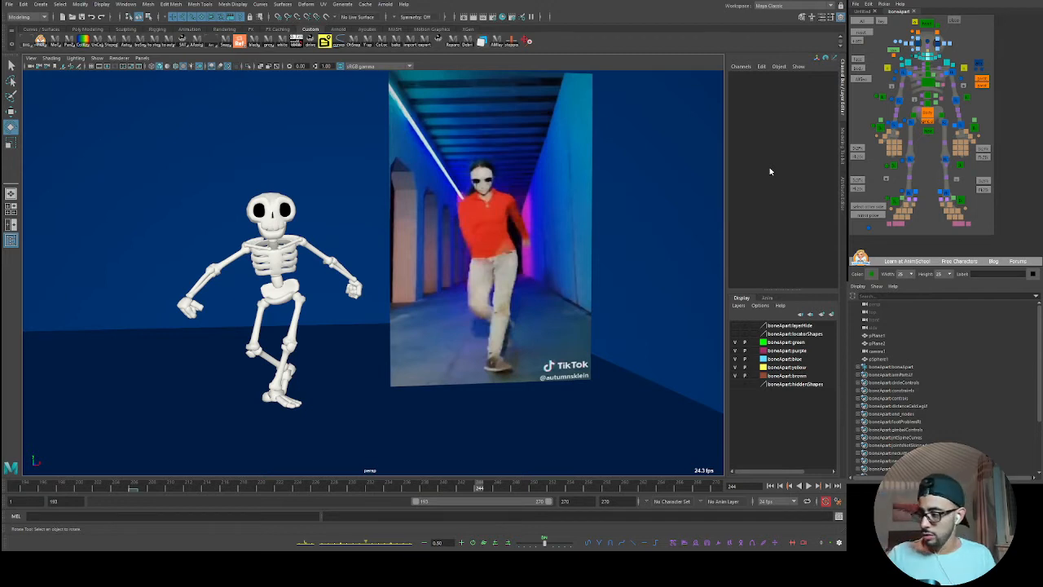
- Try to shift the body control on frame 244, and undo the move
click(928, 113)
key(w)
mouse_move(281, 295)
mouse_down()
mouse_move(265, 287)
mouse_move(292, 275)
mouse_move(271, 302)
mouse_up()
key(ctrl+z)
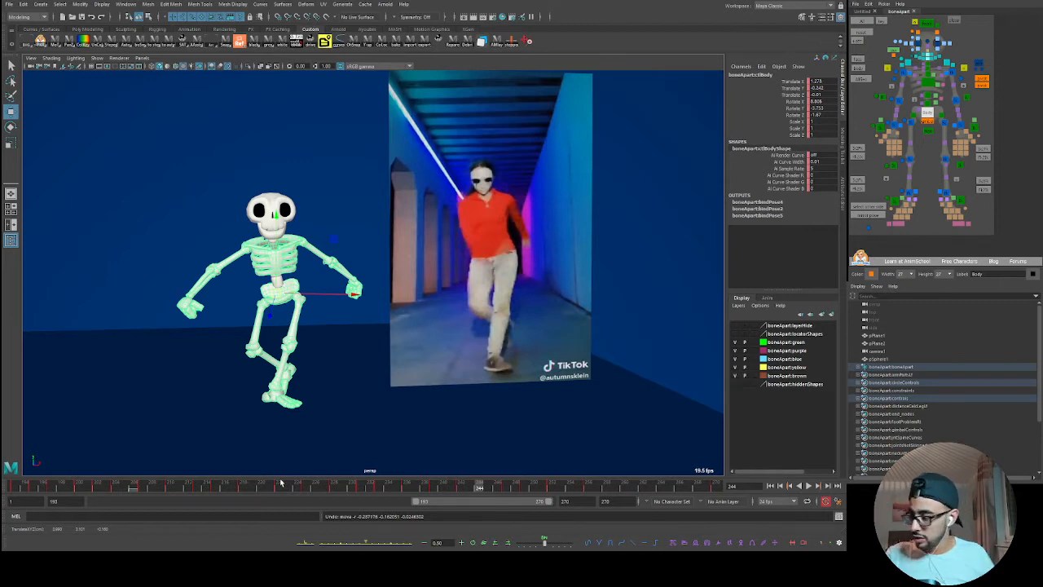
- Check the right upper arm's keys and the arm motion around frames 193 and 194
click(903, 101)
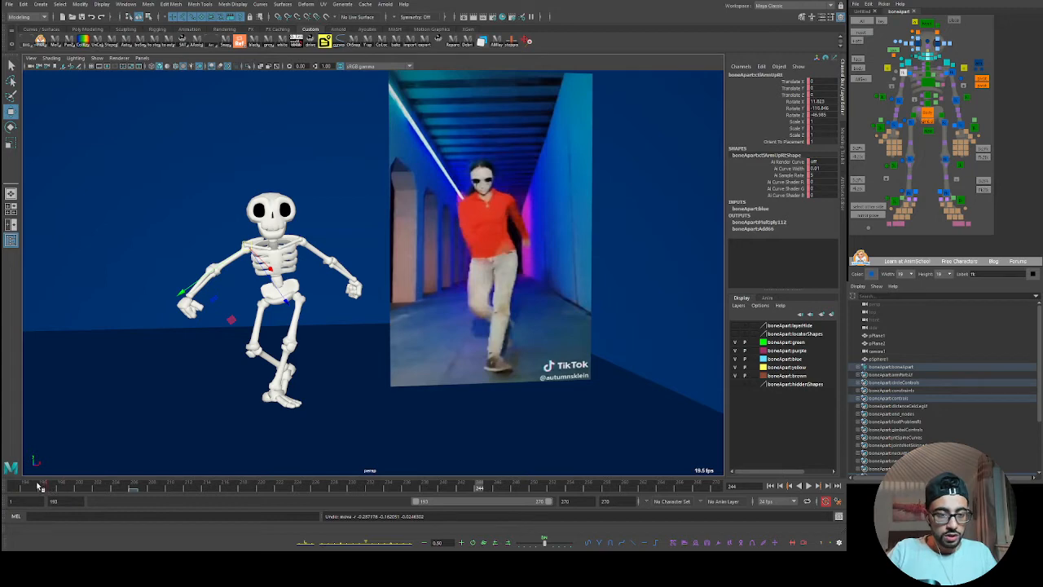
key(alt+v)
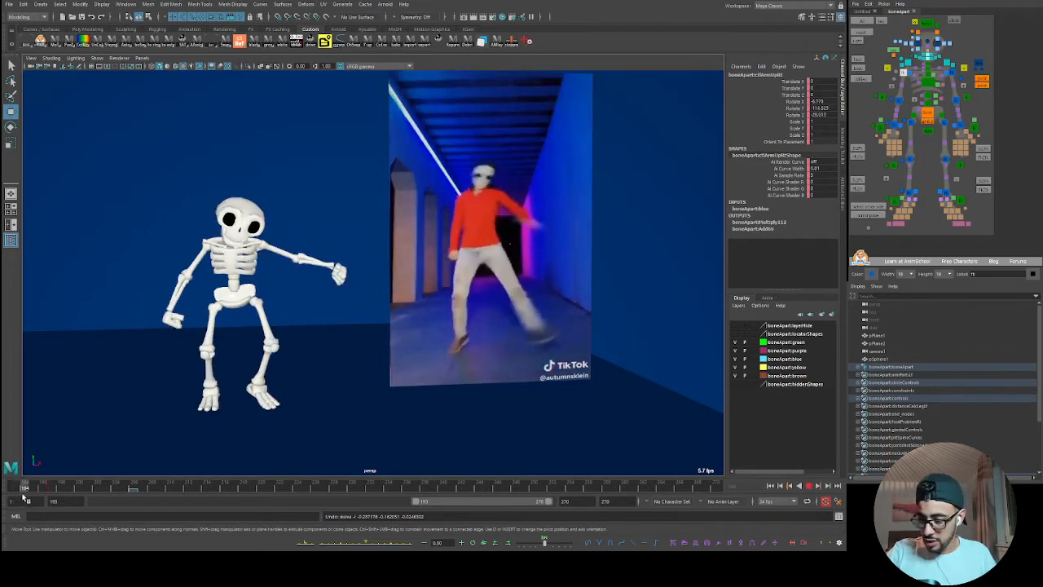
key(alt+v)
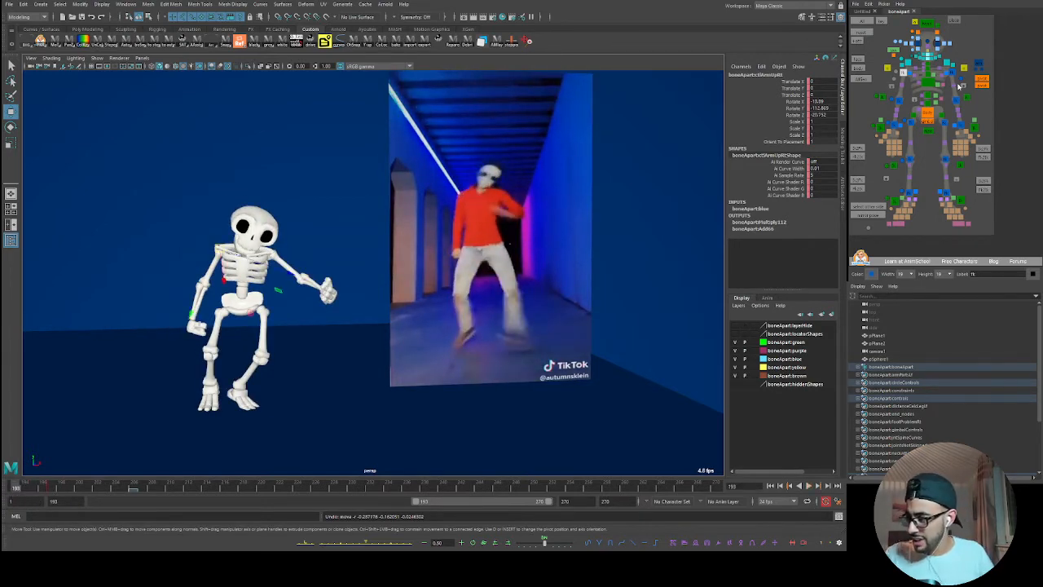
- On frame 193, rotate the left forearm to about X 123, Y -115, Z -41 degrees and the left hand to about Y -205, Z -14 degrees
click(955, 100)
key(e)
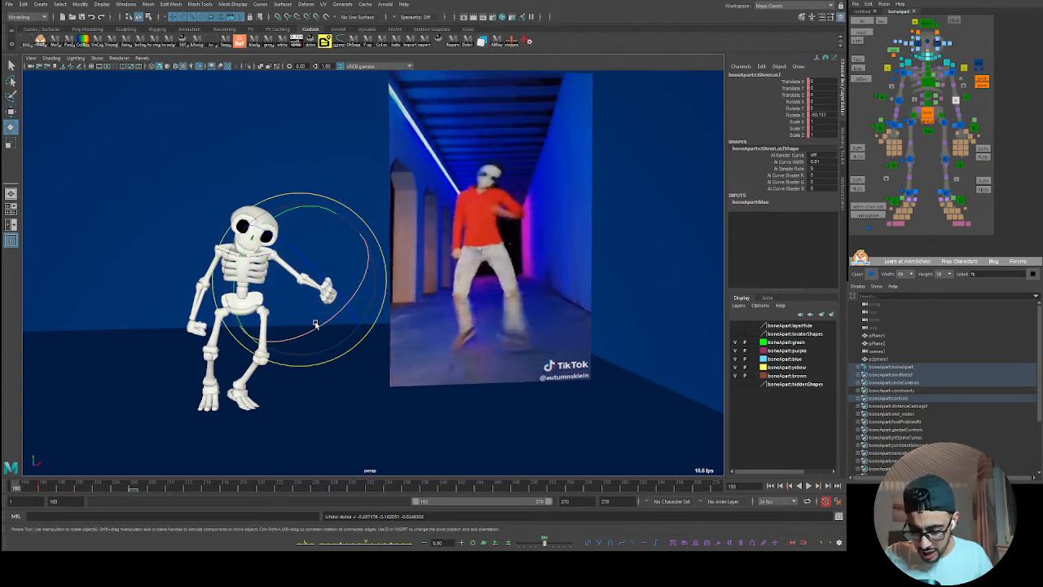
mouse_move(337, 283)
mouse_down()
mouse_move(294, 297)
mouse_move(297, 313)
mouse_move(283, 303)
mouse_up()
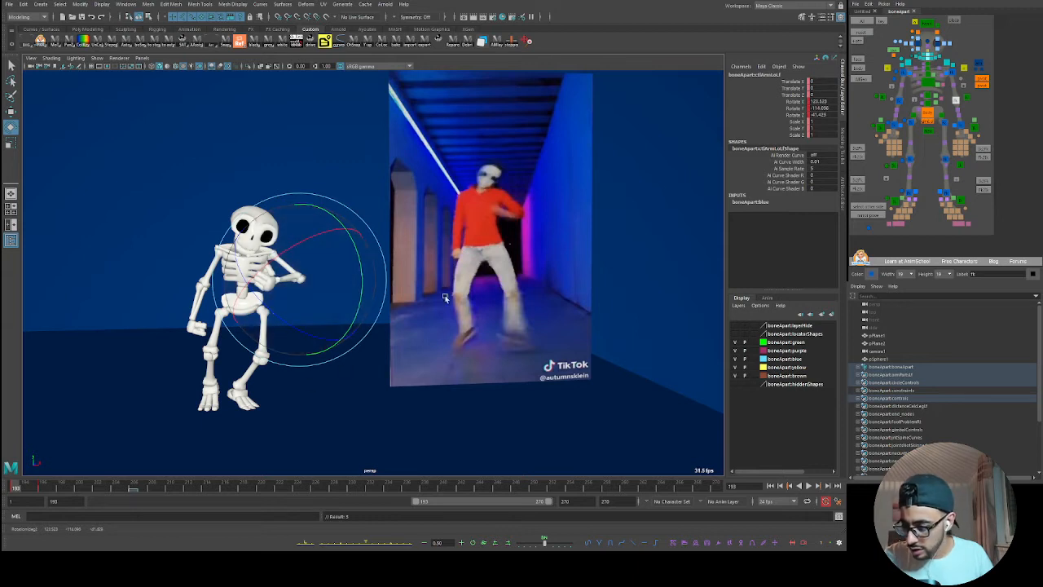
click(965, 126)
mouse_move(312, 326)
mouse_down()
mouse_move(275, 349)
mouse_move(286, 326)
mouse_move(274, 347)
mouse_up()
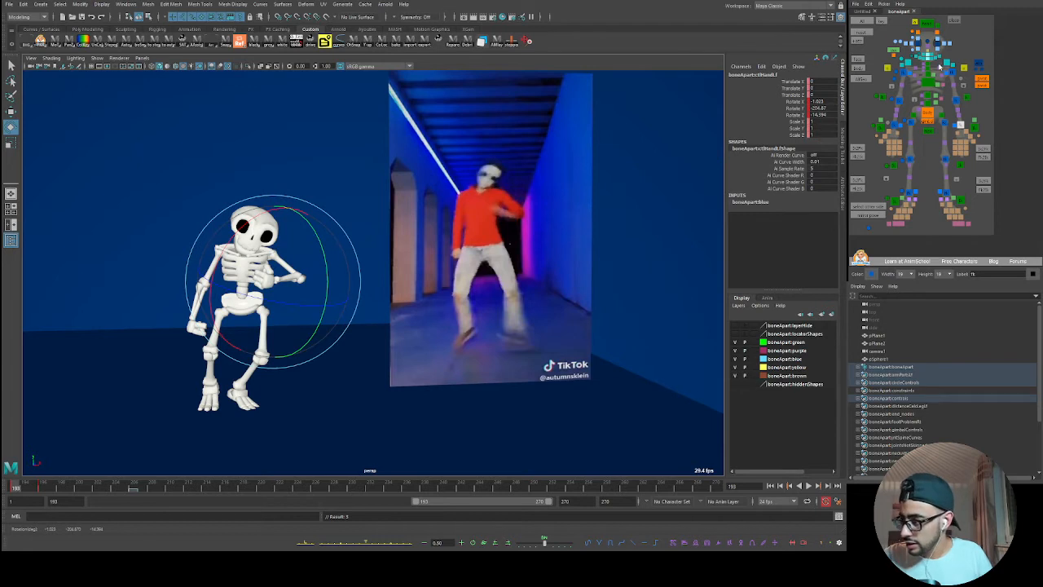
- Rotate the left upper arm on frame 193 to match the reference pose, and check the motion across frames 193 to 195
click(951, 72)
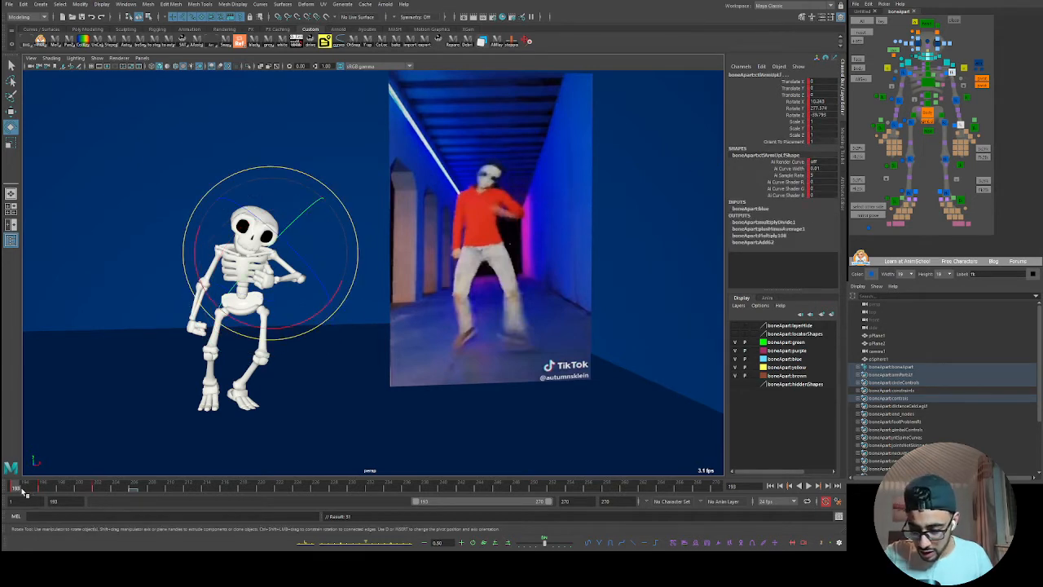
key(alt+v)
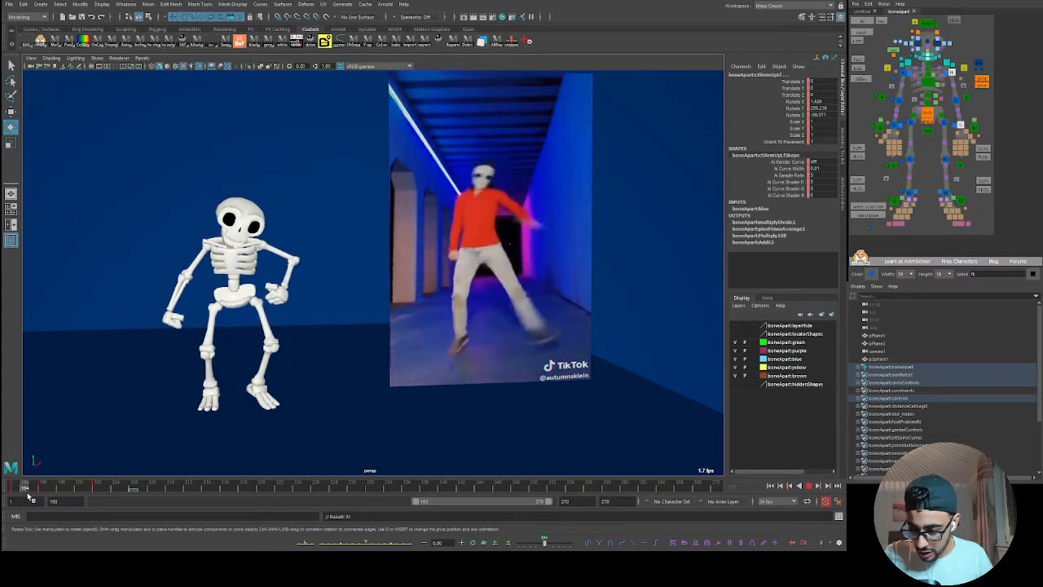
key(alt+v)
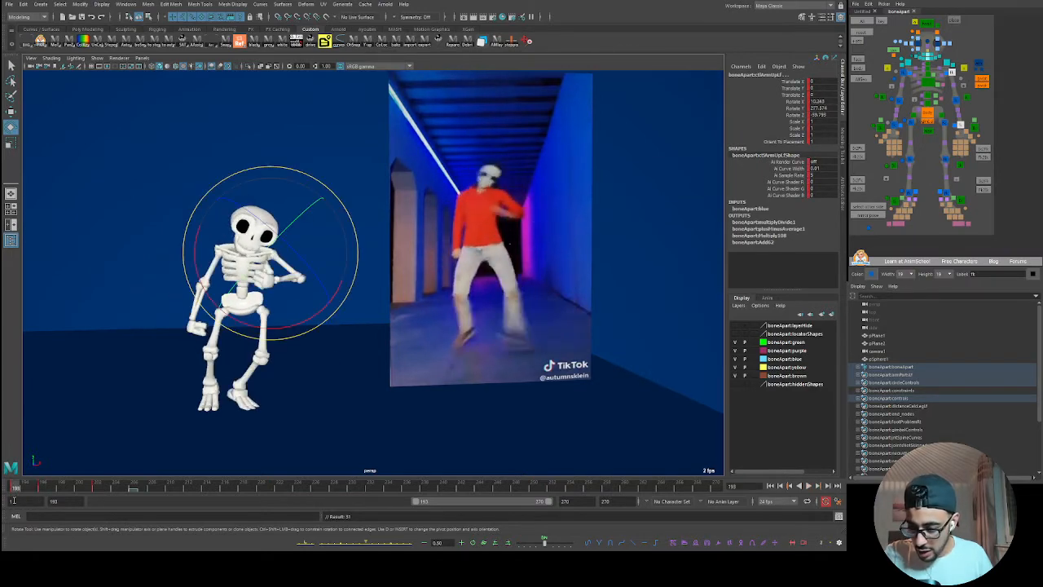
drag(353, 248, 324, 314)
click(25, 489)
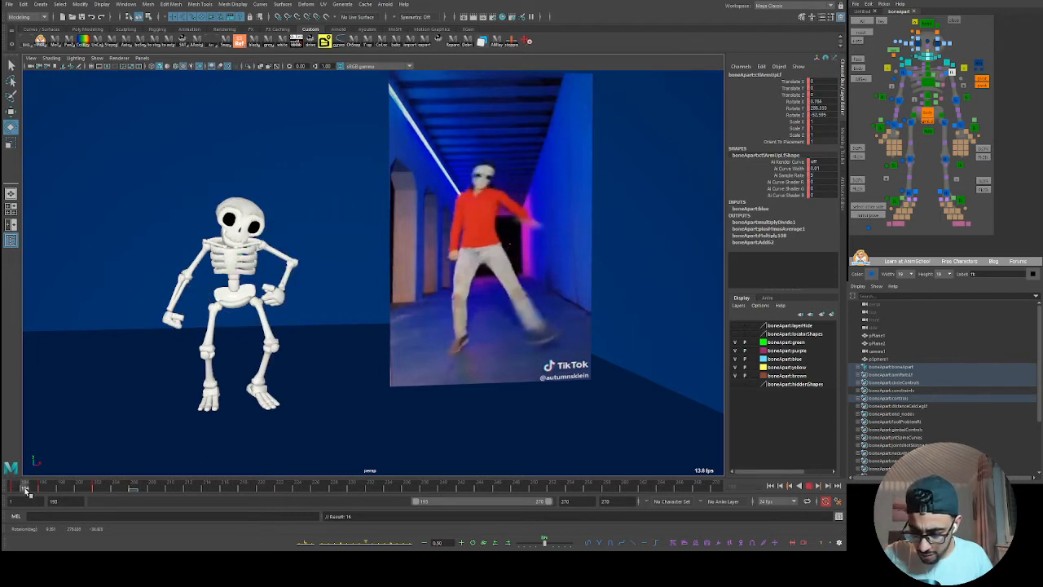
key(alt+v)
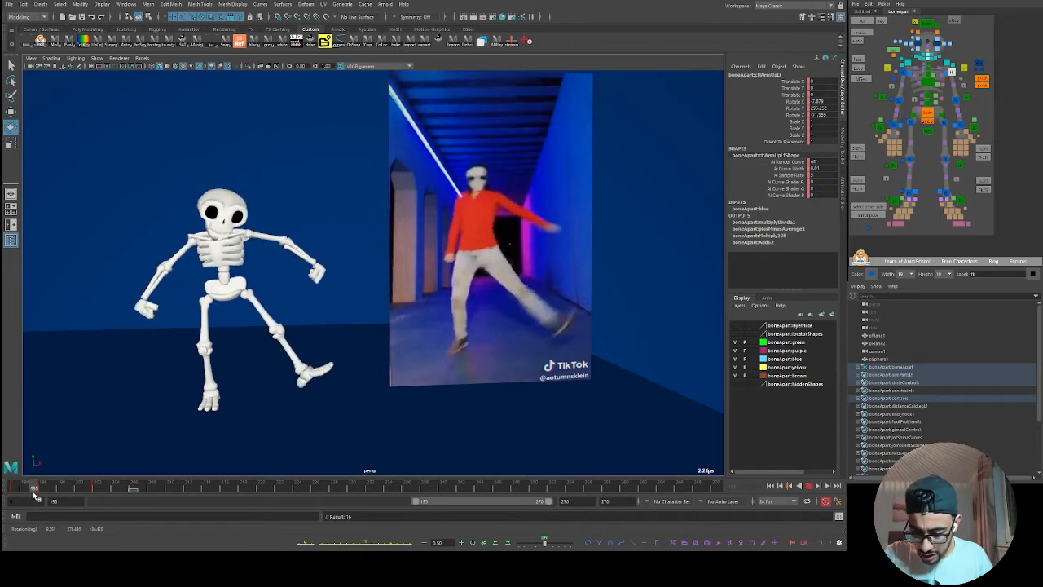
key(alt+v)
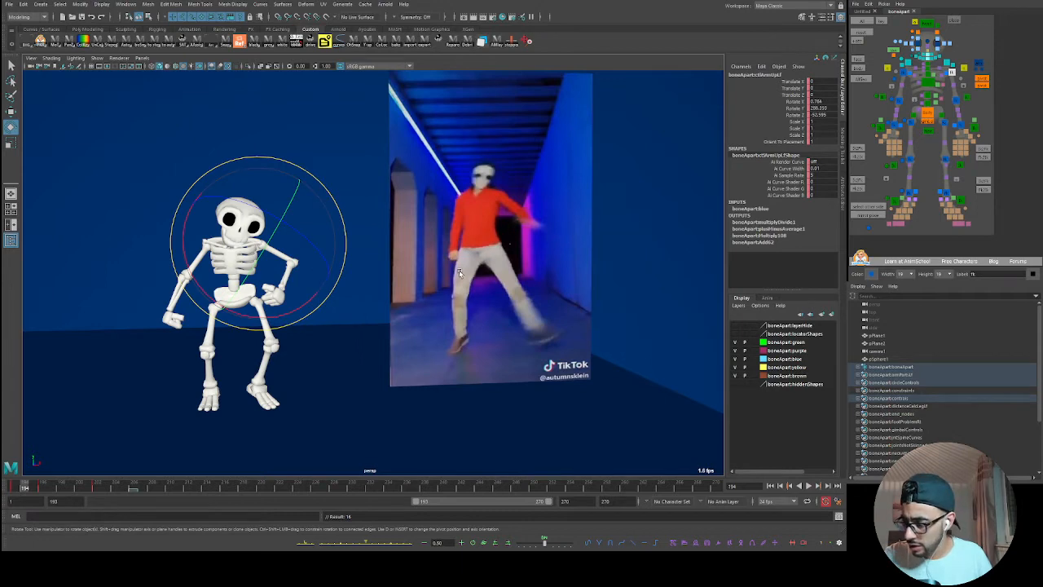
- Show the left upper arm's animation curves alongside the camera and perspective views, and play back the motion
key(space)
key(space)
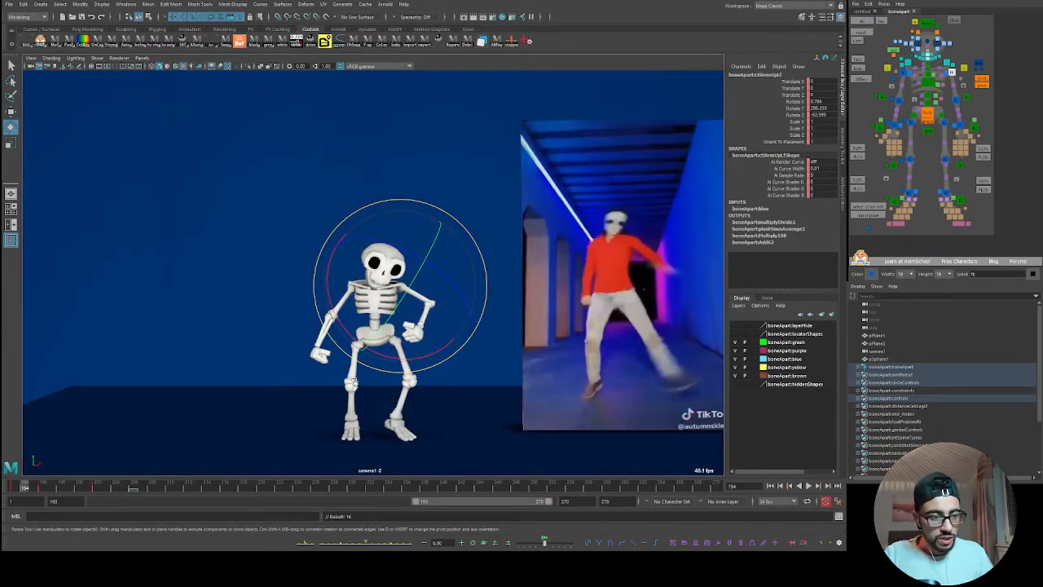
key(space)
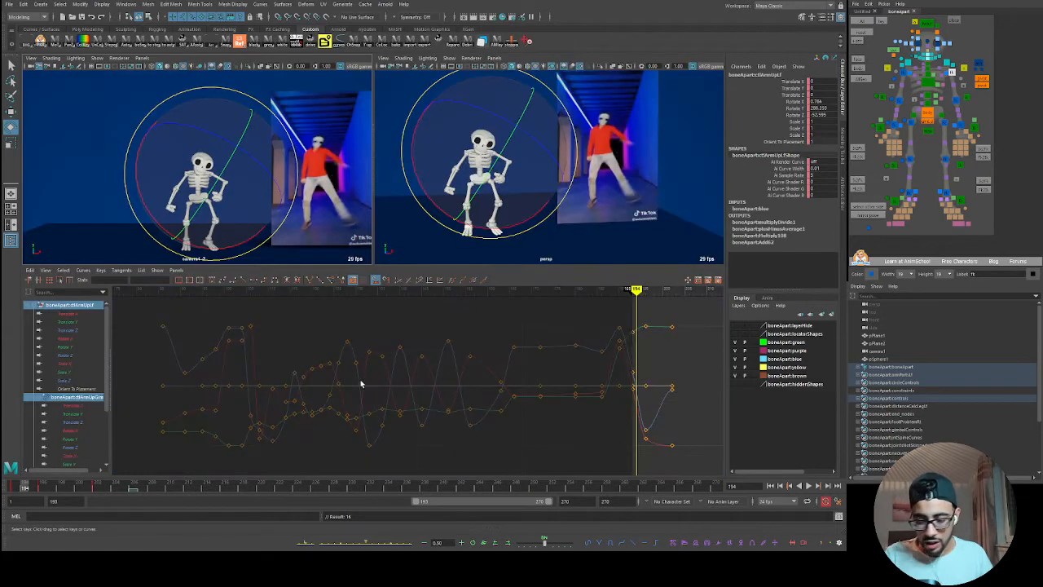
alt+middle_drag(606, 415, 552, 404)
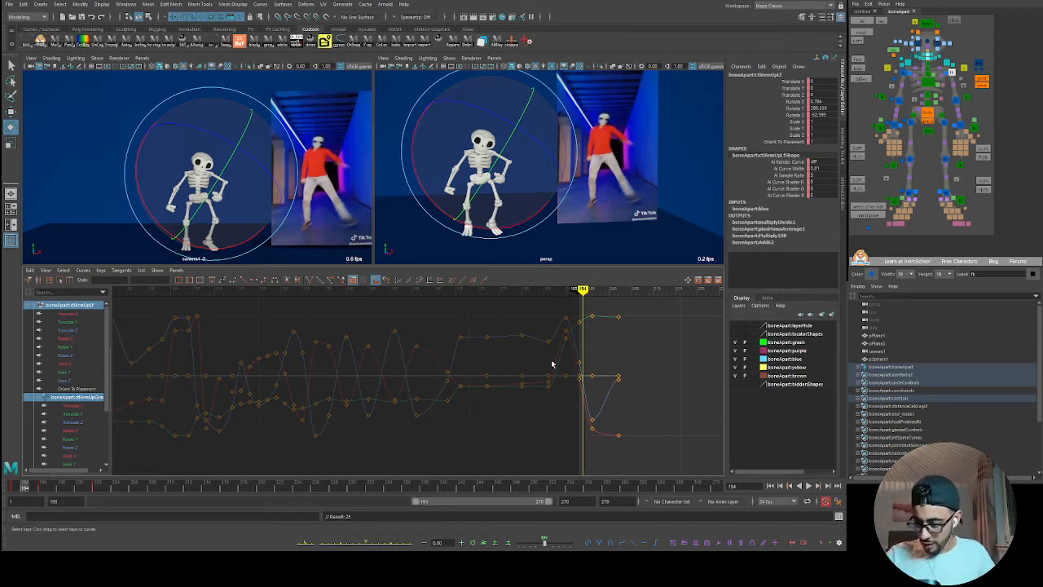
key(alt+v)
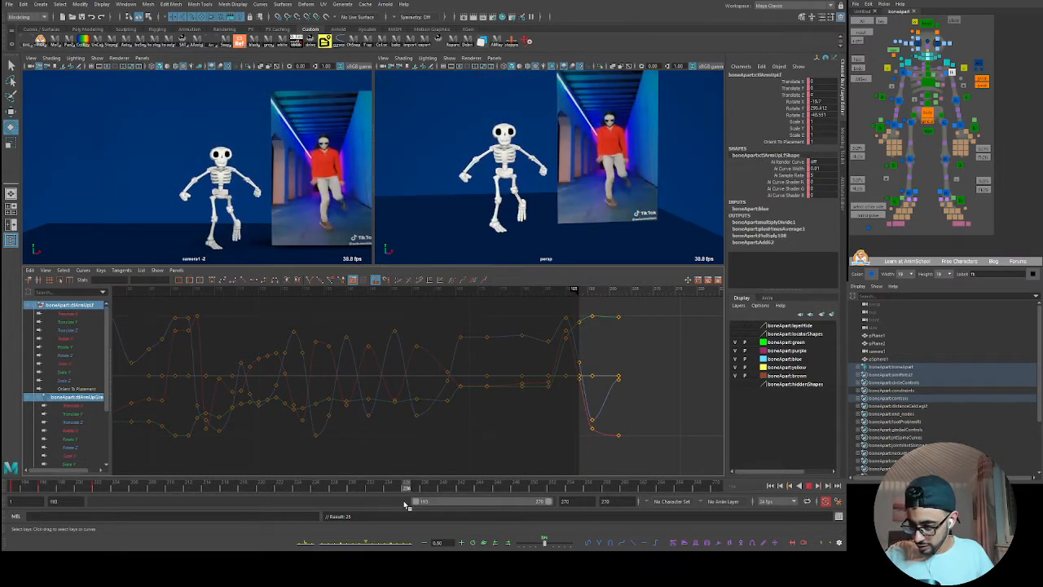
- Enlarge the camera view and compare the left arm's motion with the reference video around frames 193 to 195
key(alt+v)
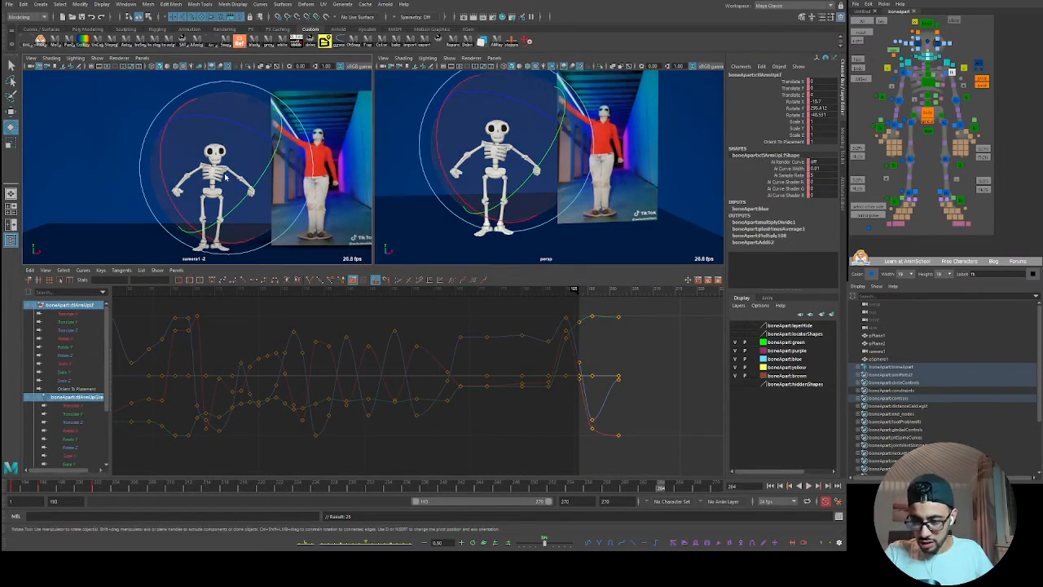
key(space)
key(alt+v)
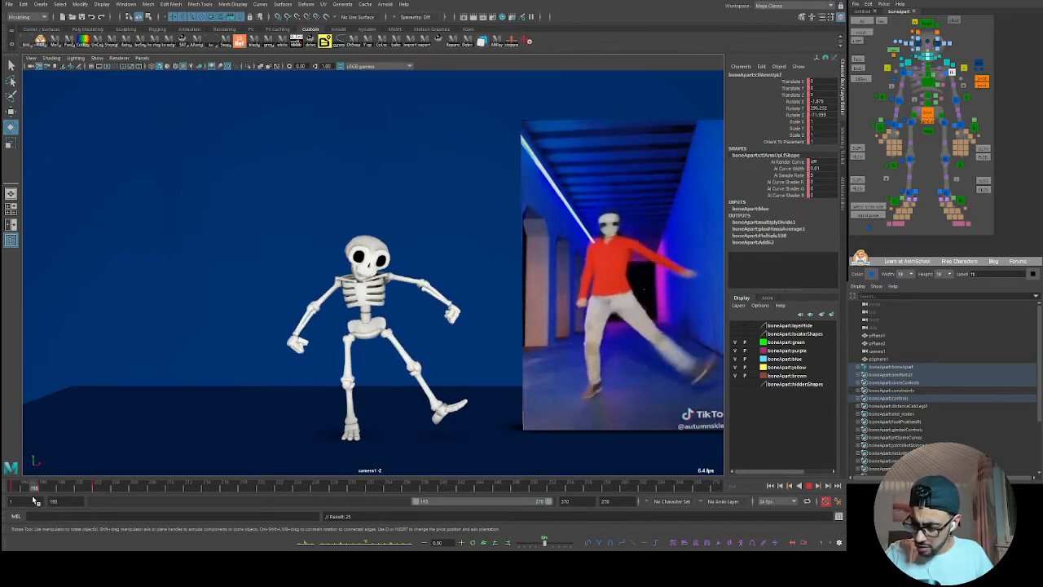
key(alt+v)
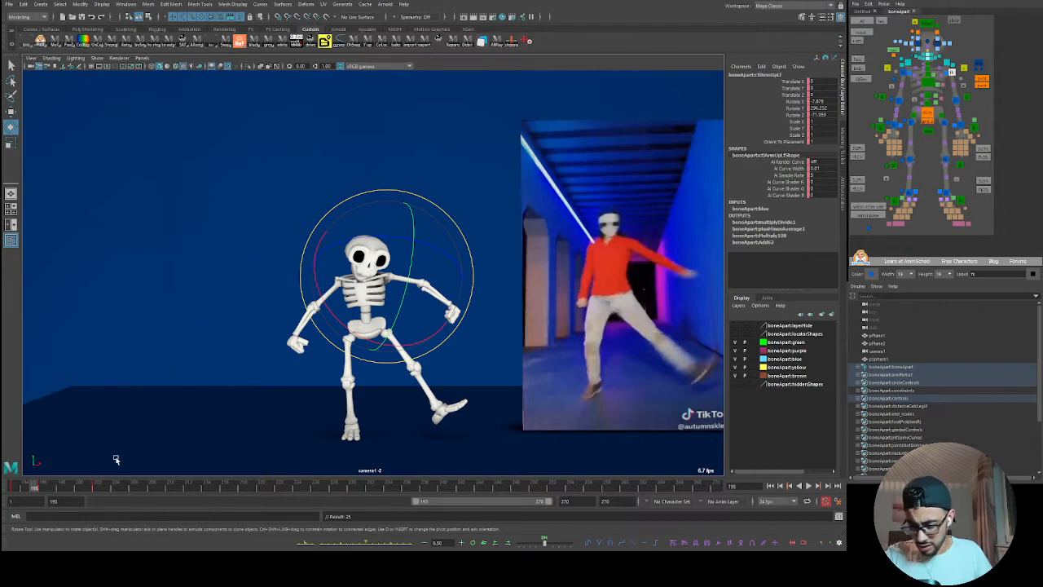
key(alt+v)
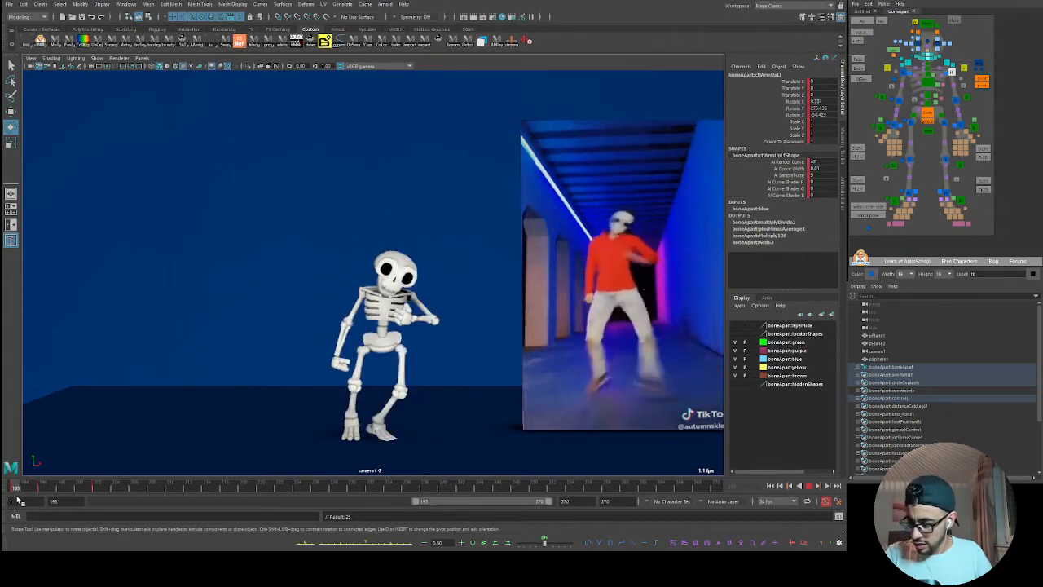
click(35, 487)
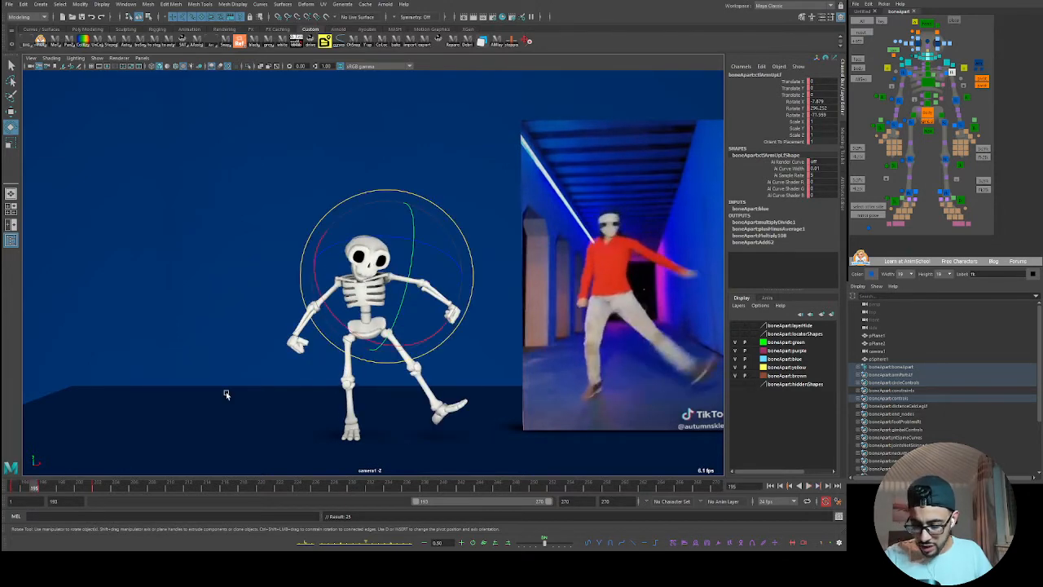
click(5, 487)
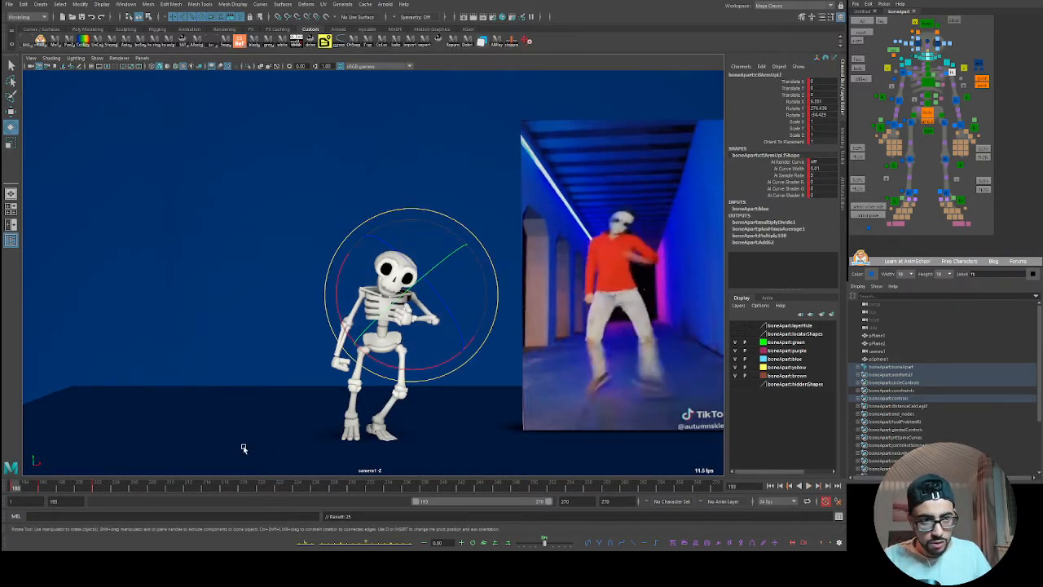
key(alt+v)
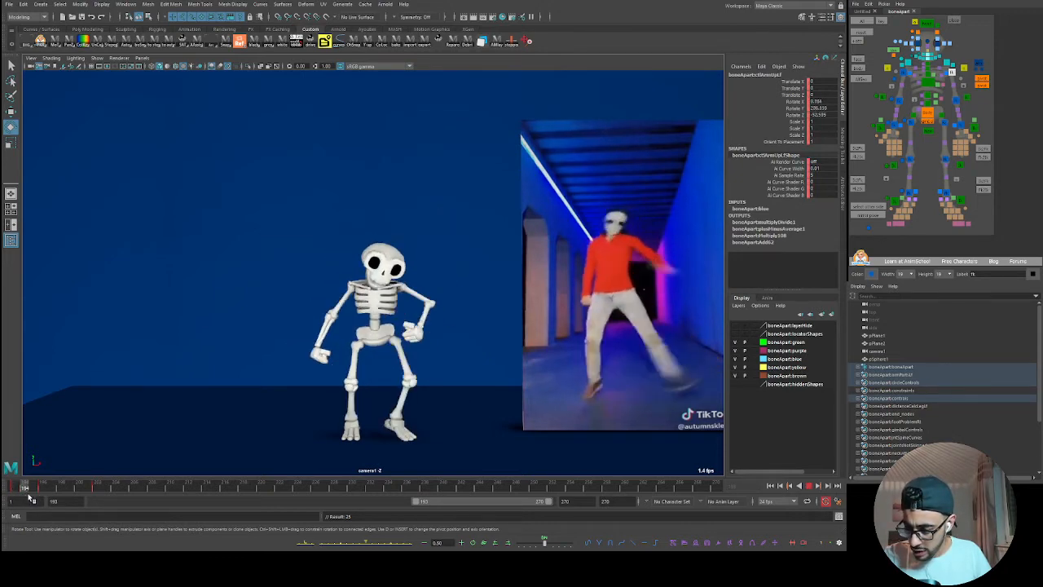
- On frame 196, rotate the left upper arm to about Y 357 degrees to raise it, and key the pose
key(alt+v)
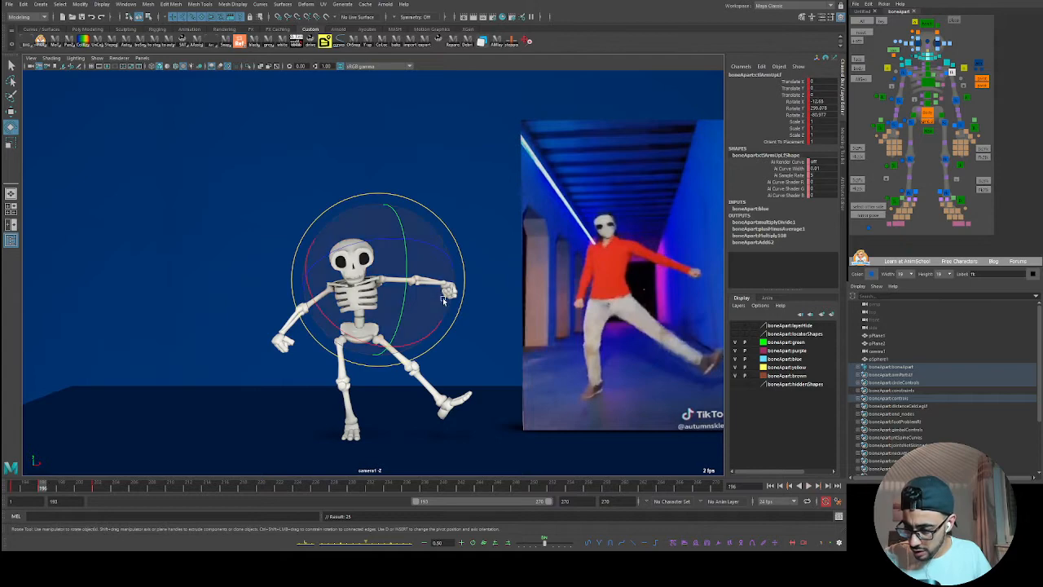
drag(398, 306, 395, 234)
key(s)
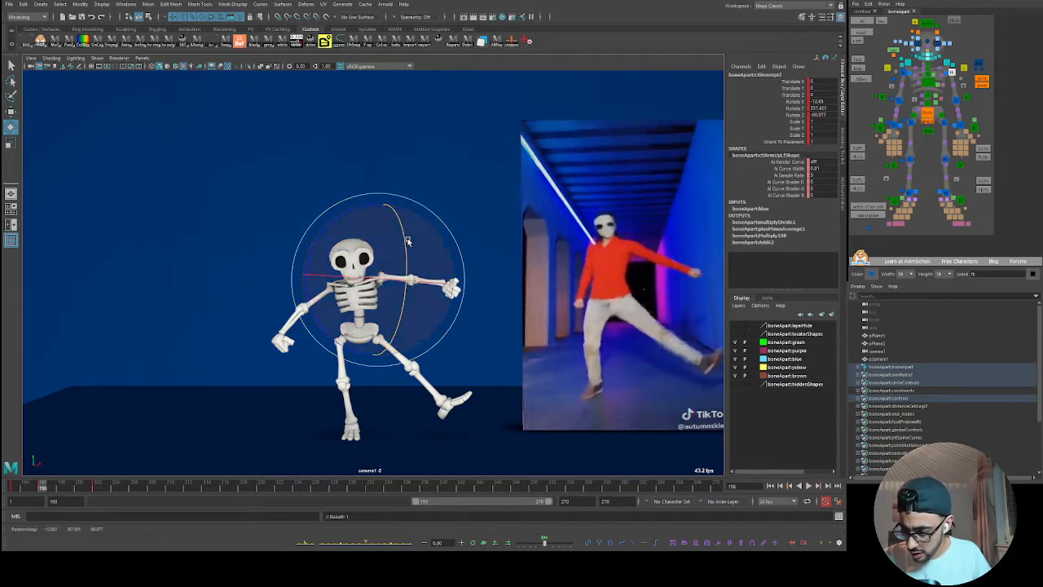
click(35, 488)
- On frame 193, rotate the left upper arm to about Y 305 degrees and the left forearm to about X 109, Y -105, Z -29 degrees
key(alt+v)
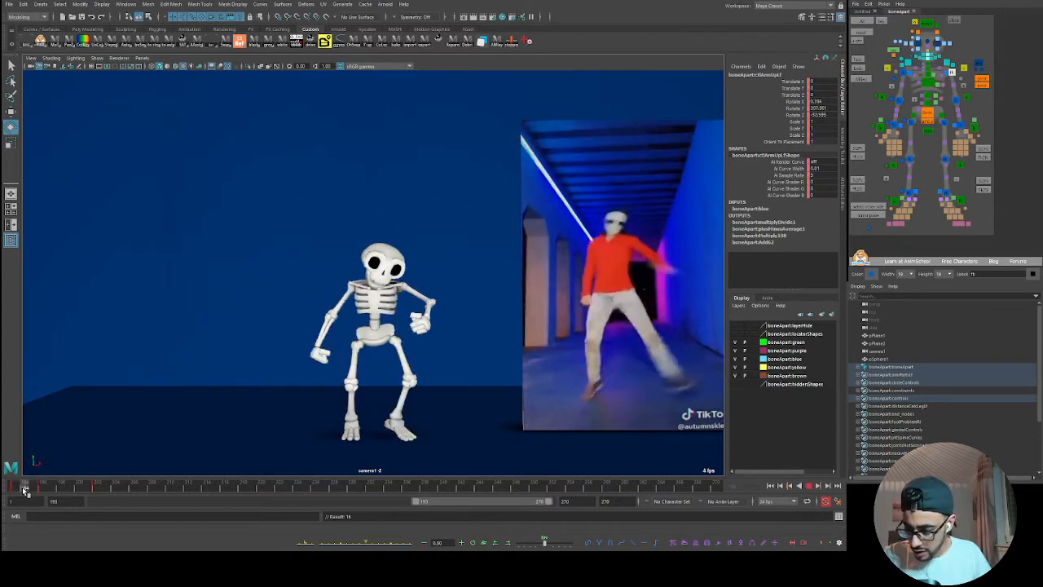
key(alt+v)
drag(440, 313, 438, 265)
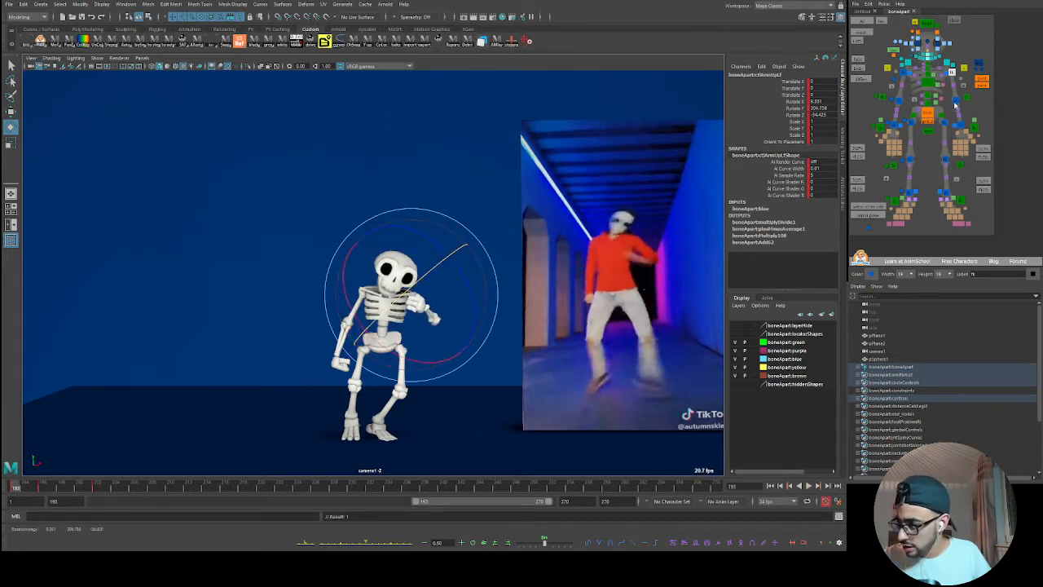
click(413, 329)
drag(413, 328, 473, 294)
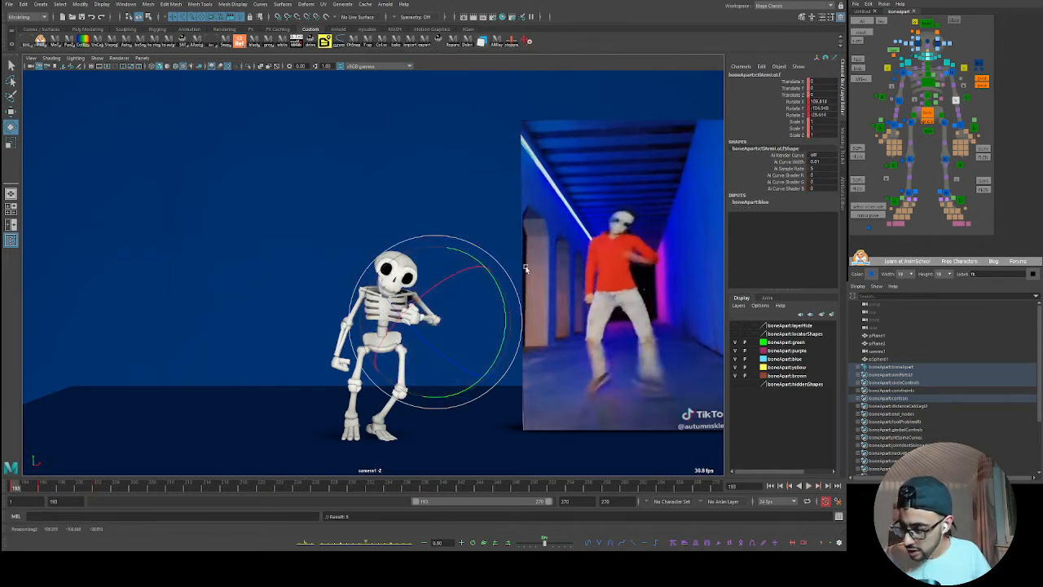
- Key the left upper arm and forearm together on frame 193, and check the motion through frame 196
click(952, 75)
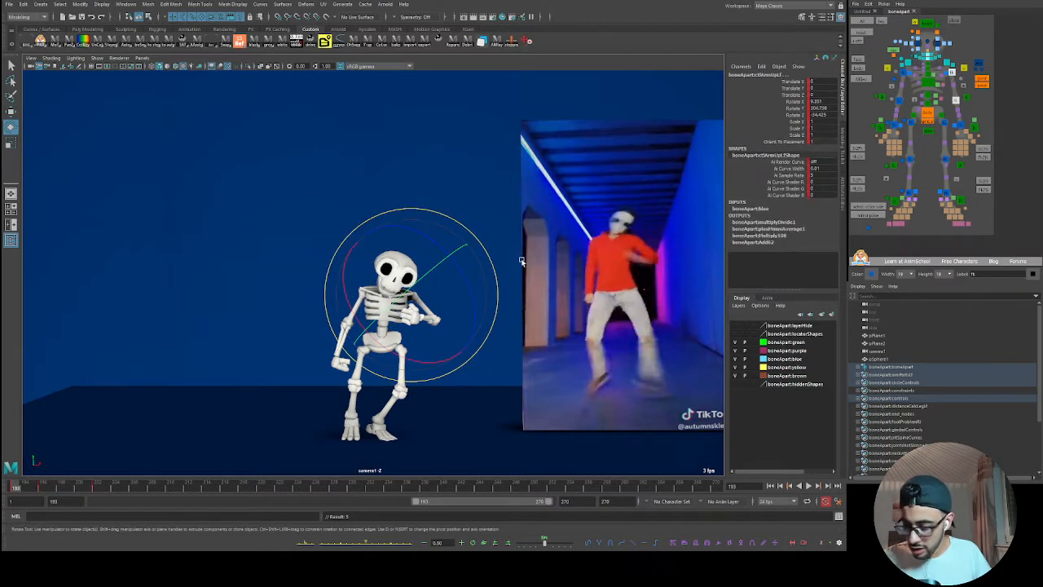
drag(16, 489, 29, 488)
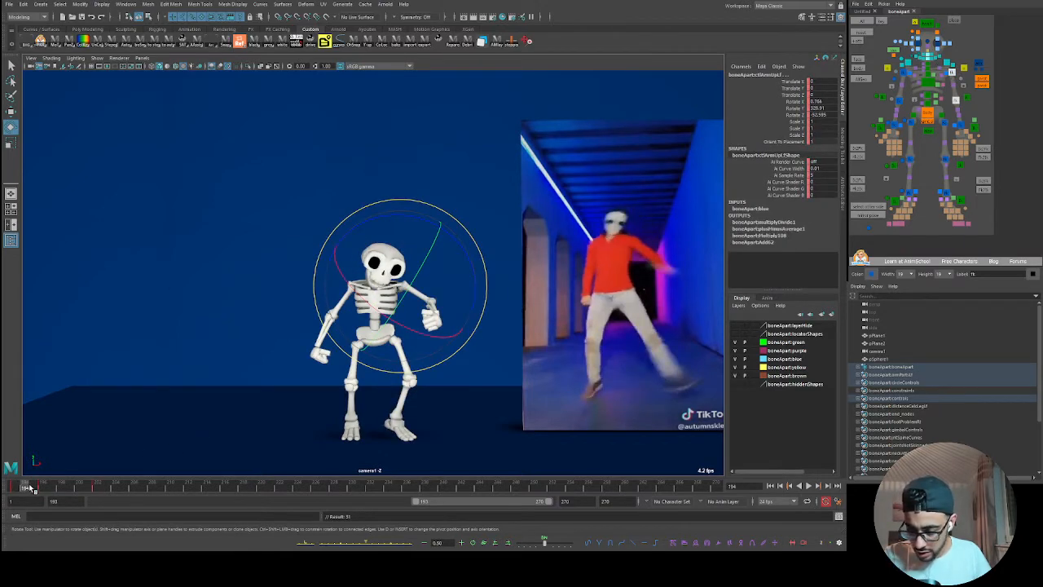
key(alt+v)
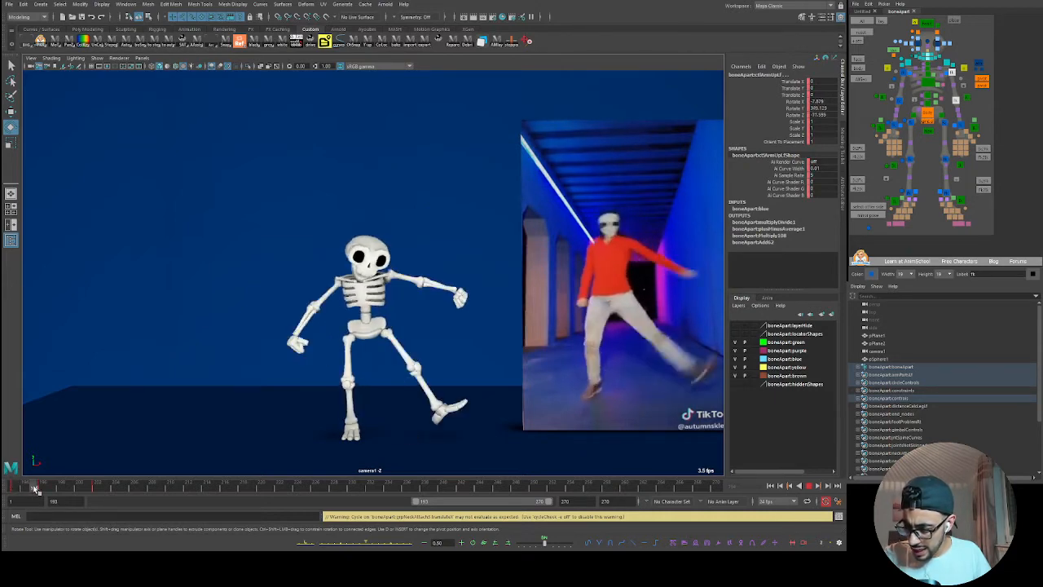
key(alt+v)
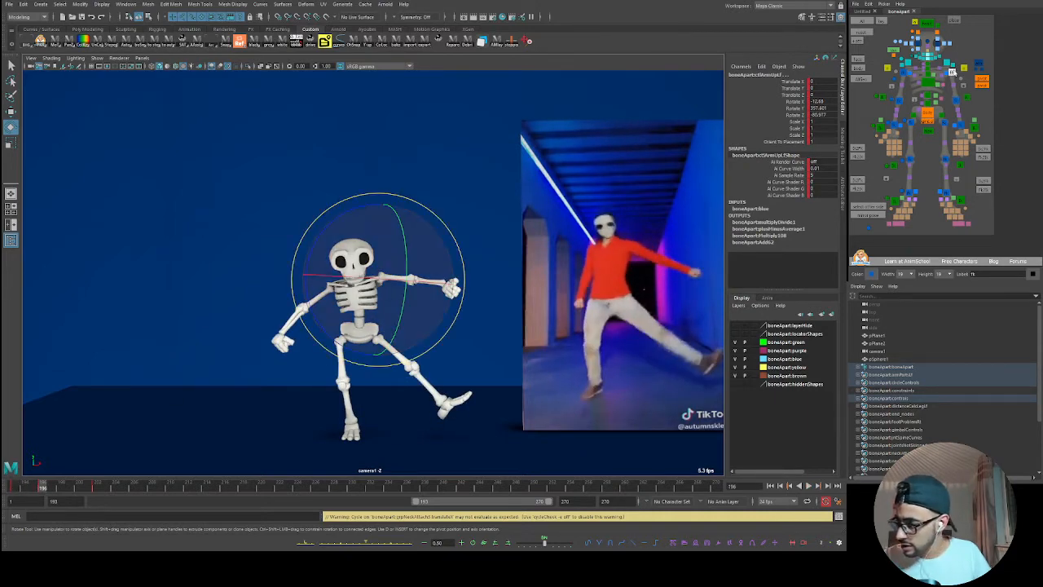
- On frame 196, lower the left upper arm to about X -14, Y 355, Z -63 degrees, and key it together with the forearm
drag(462, 278, 459, 308)
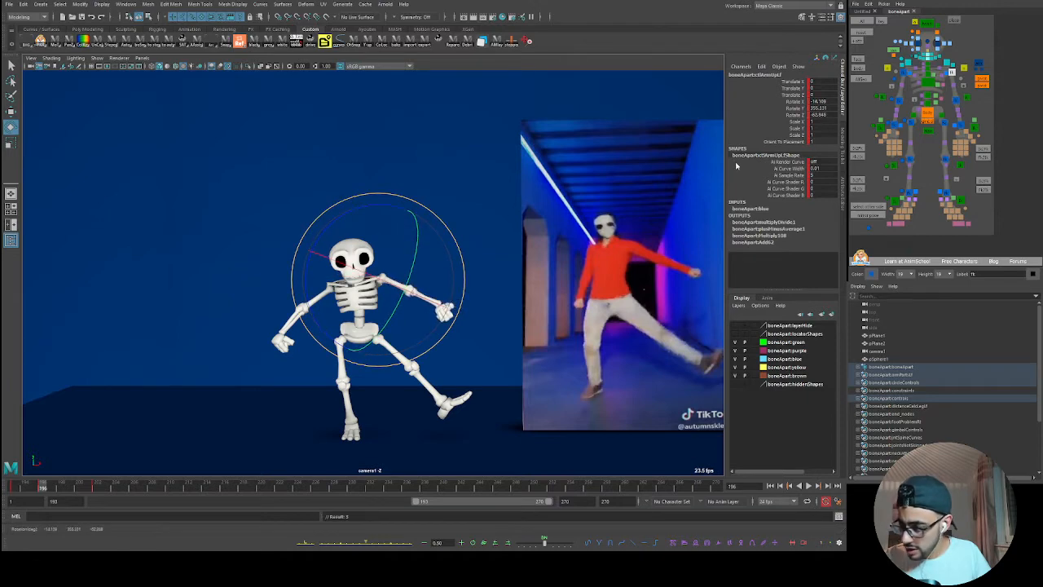
shift+click(955, 100)
key(s)
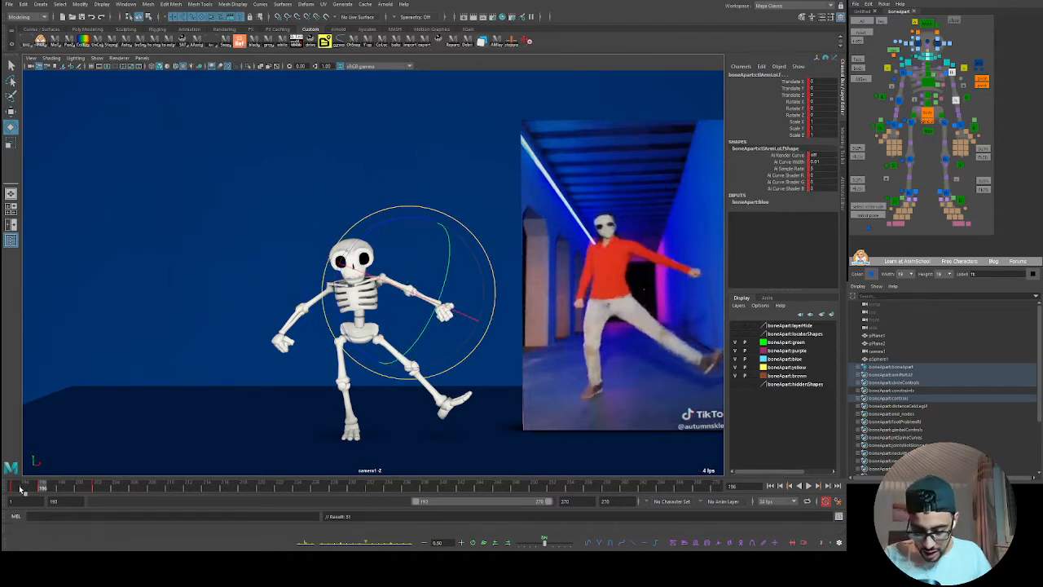
- Play back and scrub frames 193 to 198 to compare the left arm's swing with the reference dancer
key(alt+v)
drag(35, 490, 15, 491)
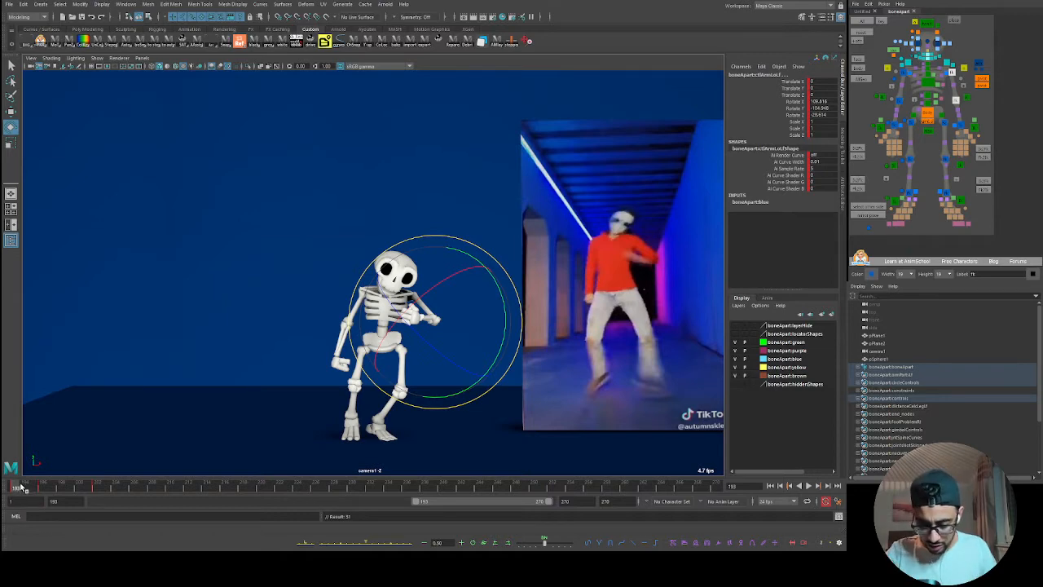
double_click(22, 487)
click(62, 487)
click(14, 489)
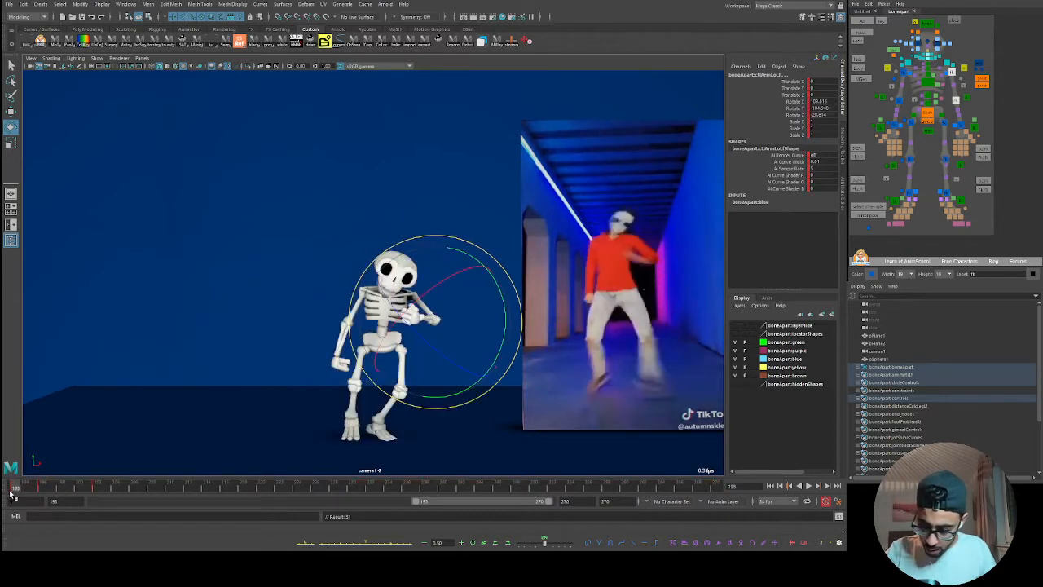
key(alt+v)
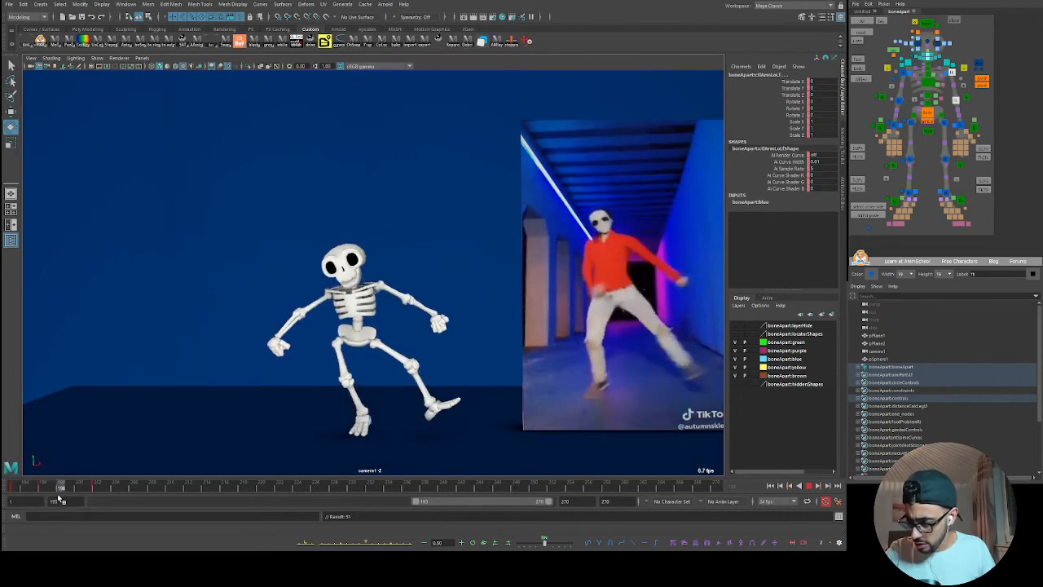
key(alt+v)
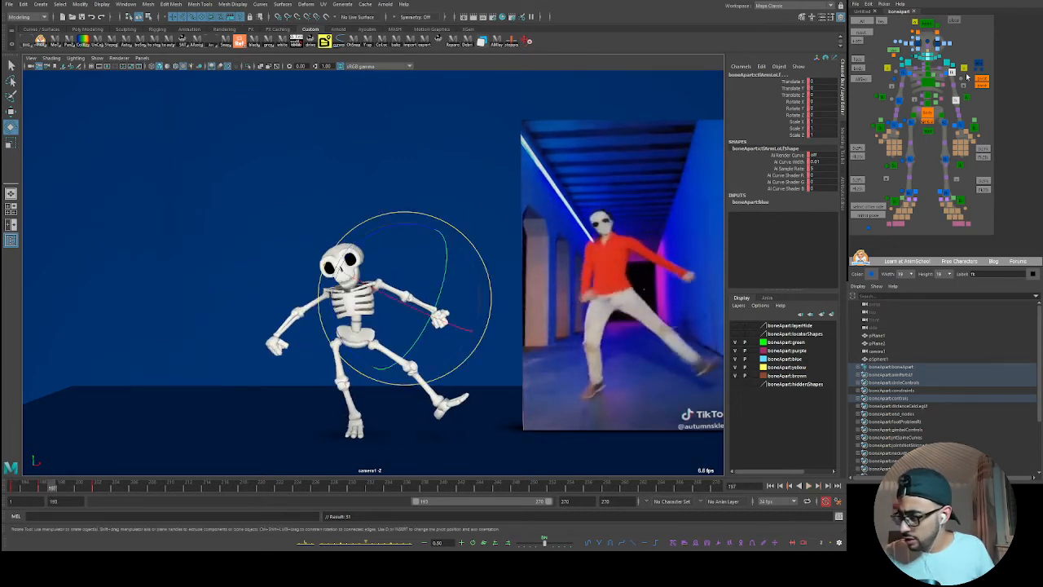
- Remove the left upper arm and forearm keys on frame 202, and play back the arm motion
click(371, 323)
click(950, 72)
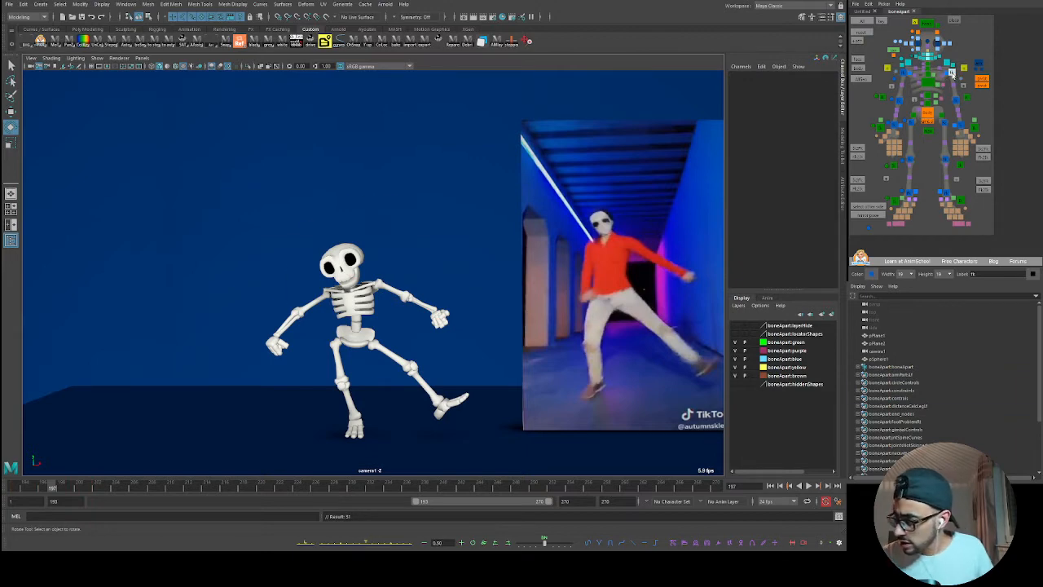
shift+click(955, 100)
key(alt+v)
key(alt+v)
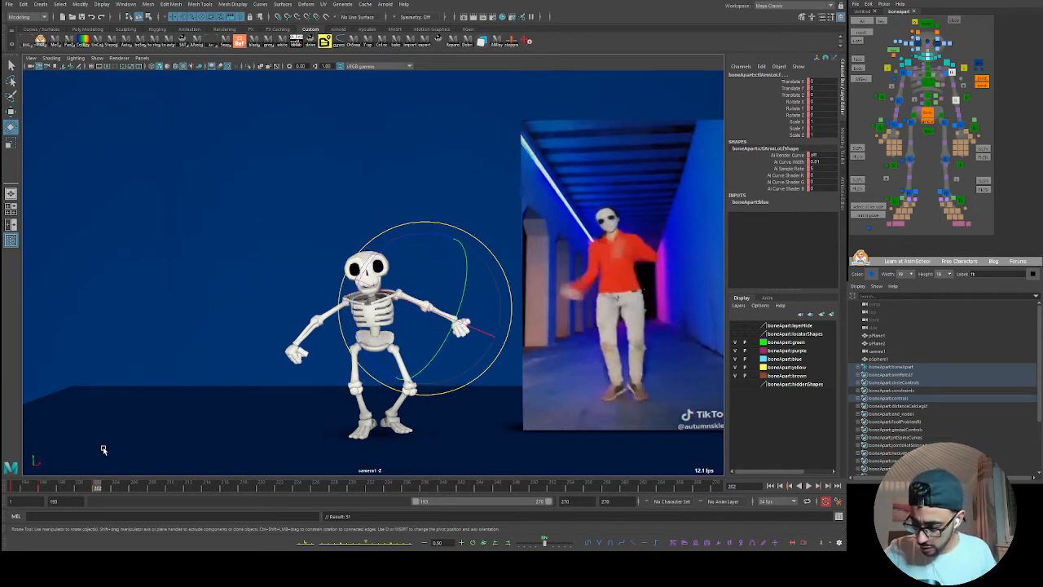
key(alt+v)
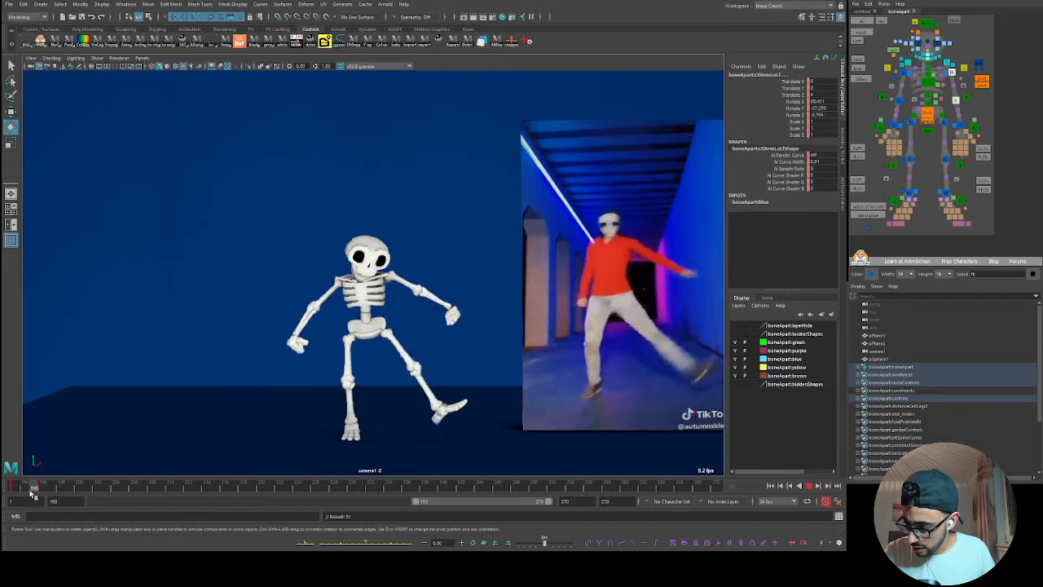
- On frame 199, rotate the left upper arm down to about X -7, Y 348, Z -49 degrees and key the pose
drag(31, 493, 61, 492)
click(951, 72)
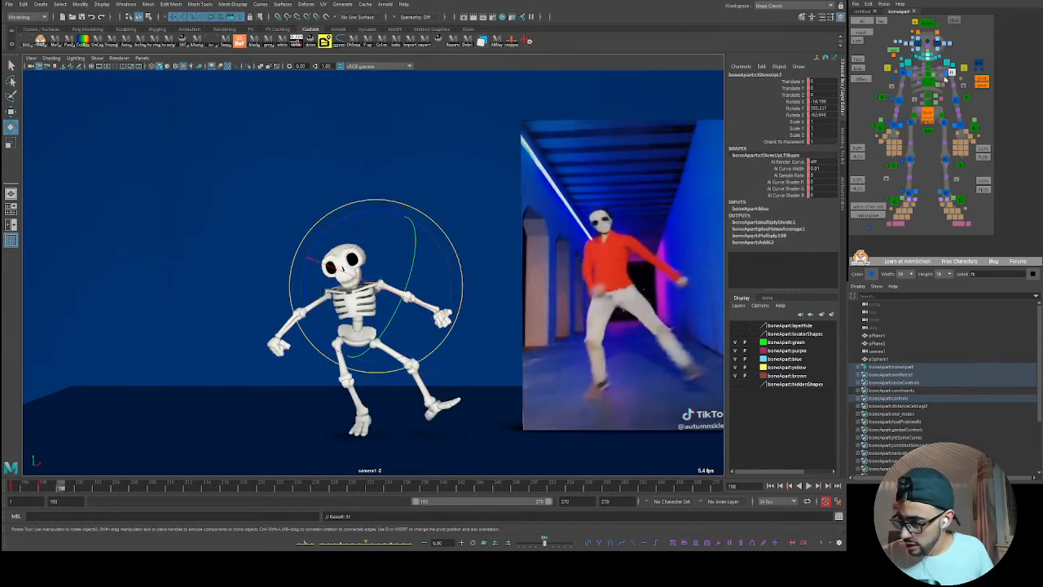
key(alt+v)
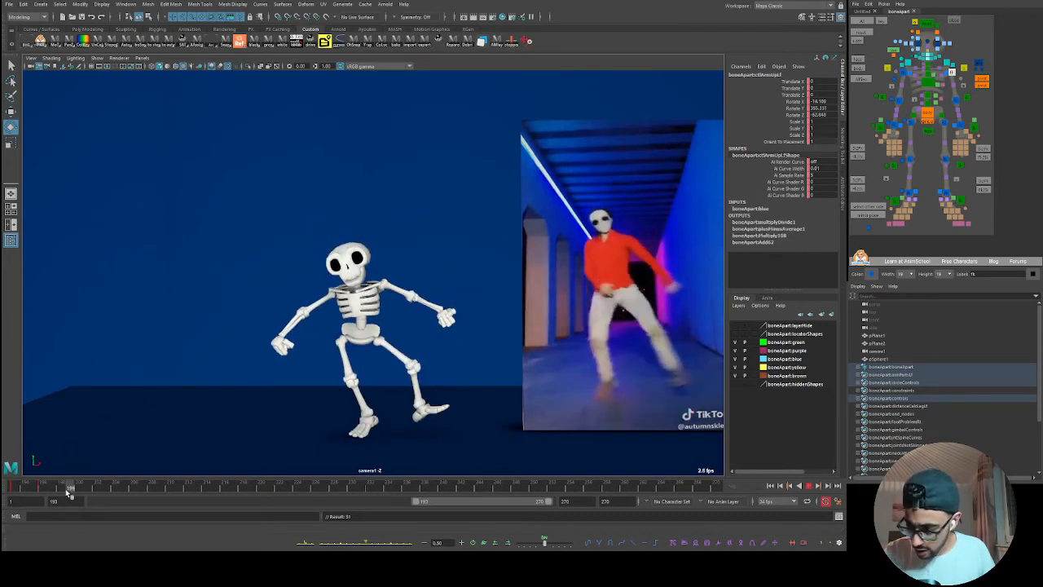
key(alt+v)
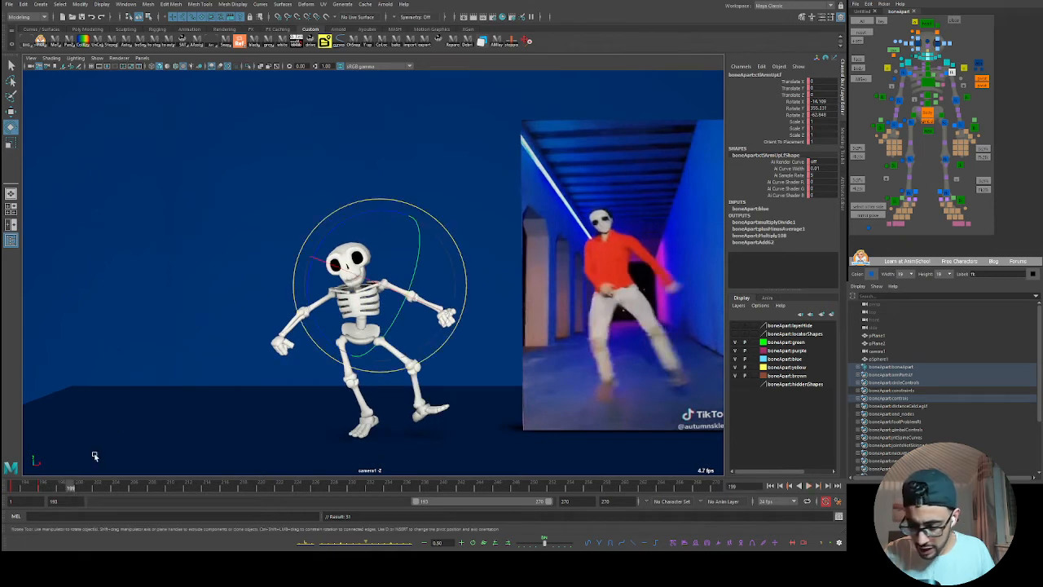
drag(433, 233, 440, 303)
key(s)
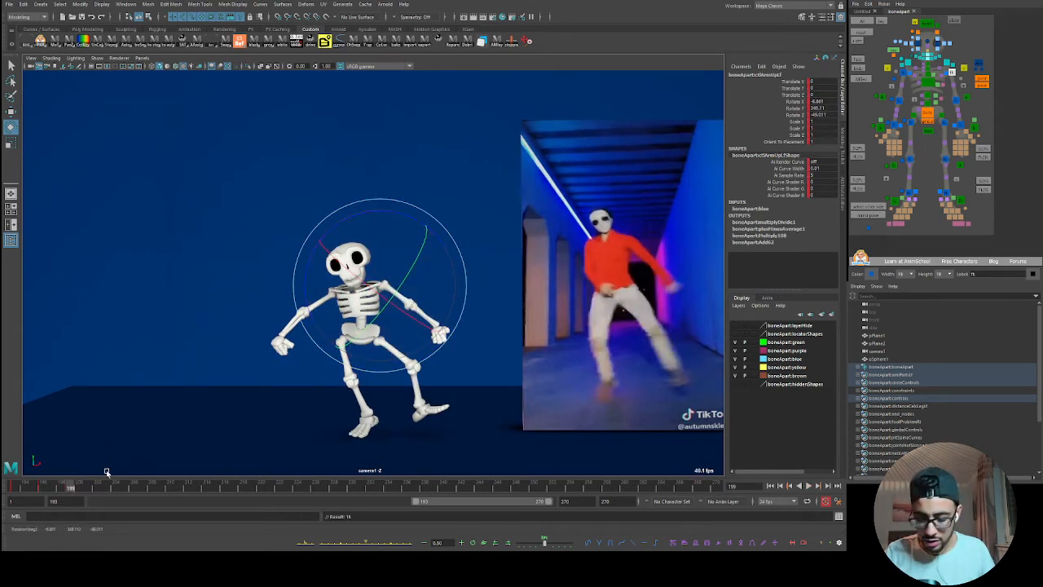
- Review the left upper arm's motion against the reference video between frames 198 and 202
key(alt+v)
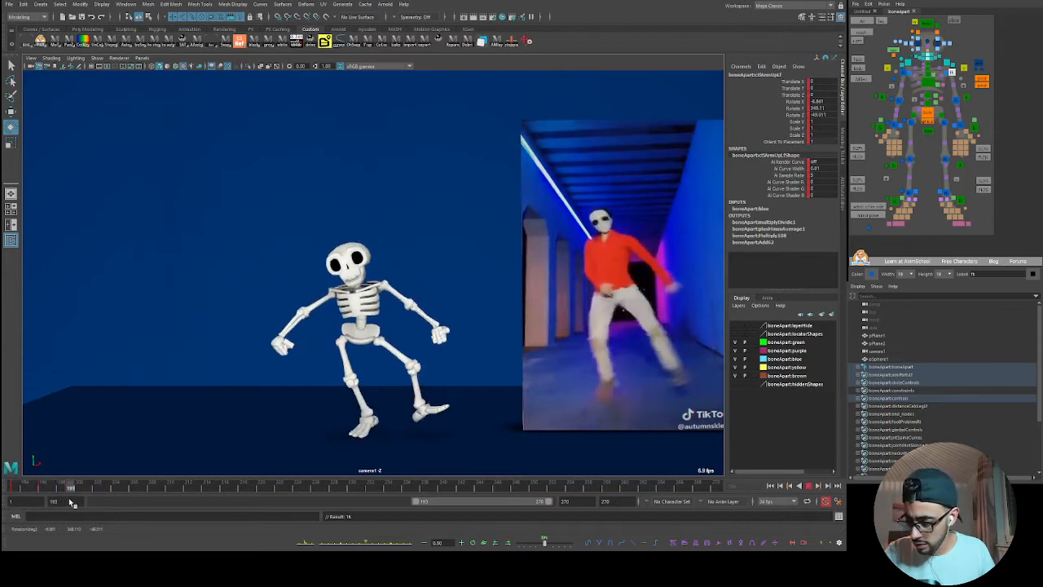
key(alt+v)
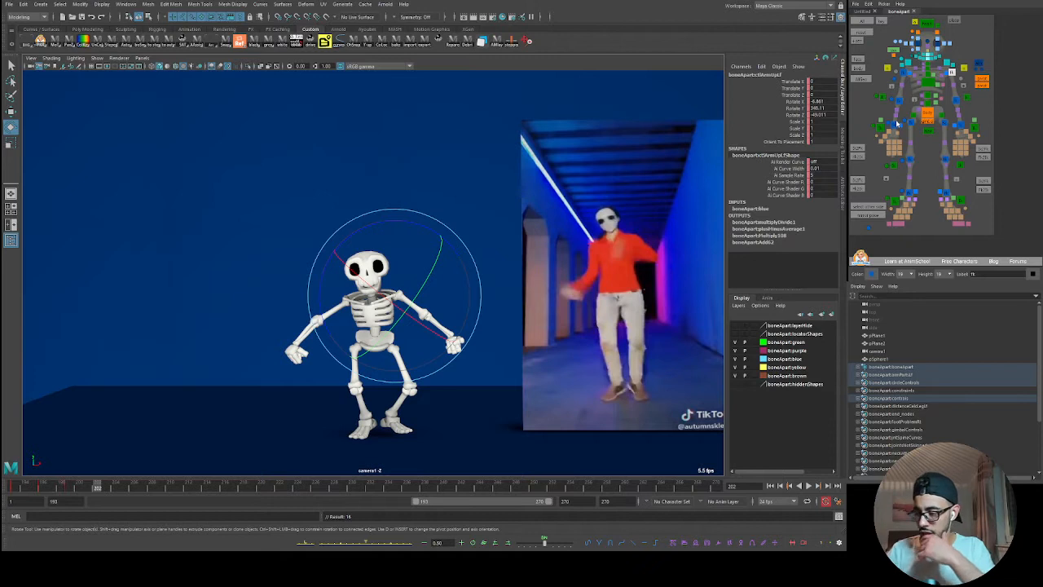
key(alt+v)
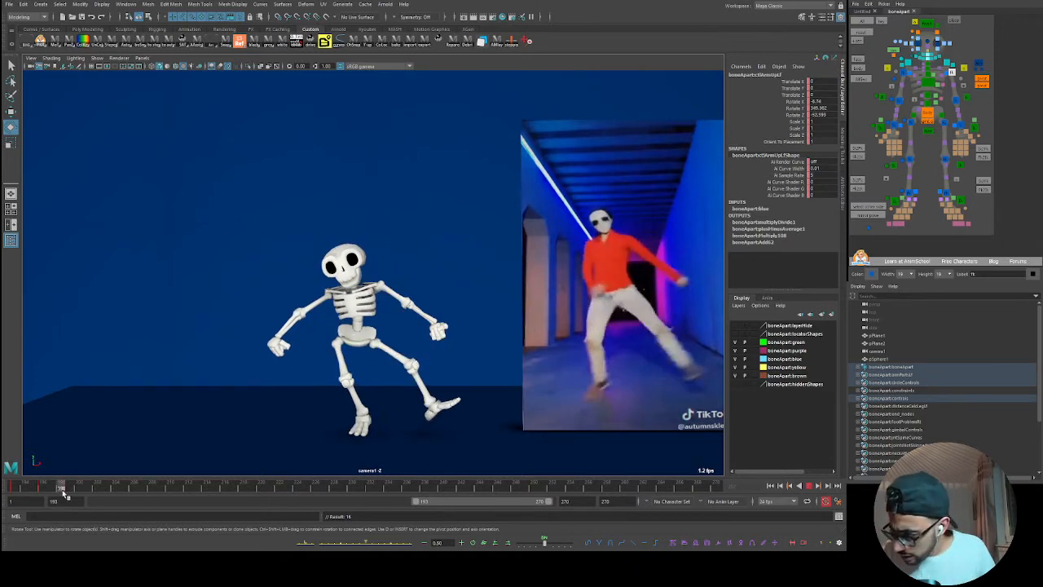
key(alt+v)
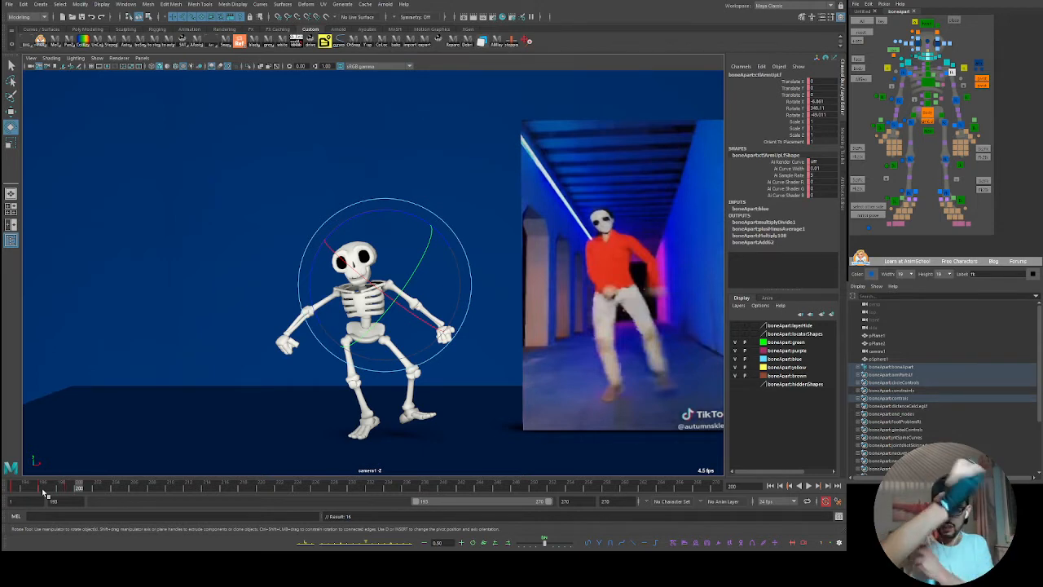
- Select the left forearm control and scrub from about frame 195 to 201 to compare the arm with the reference dancer
click(956, 101)
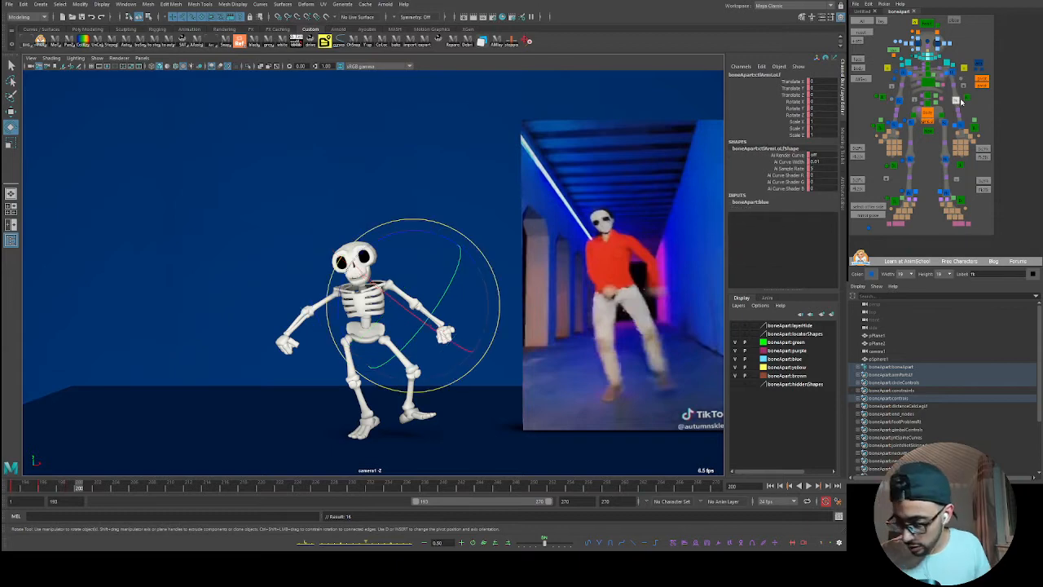
click(28, 488)
drag(29, 491, 88, 489)
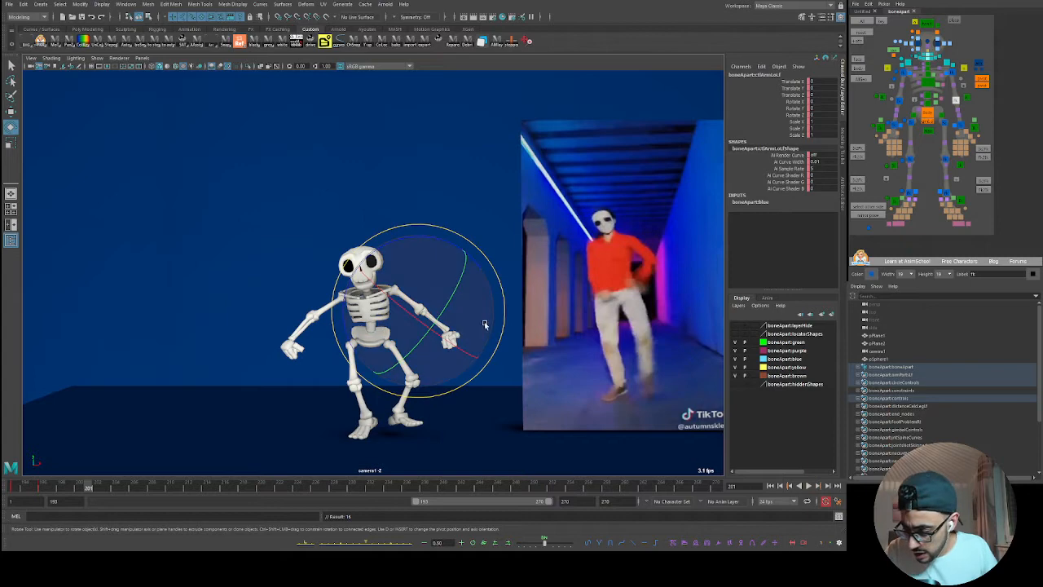
click(928, 174)
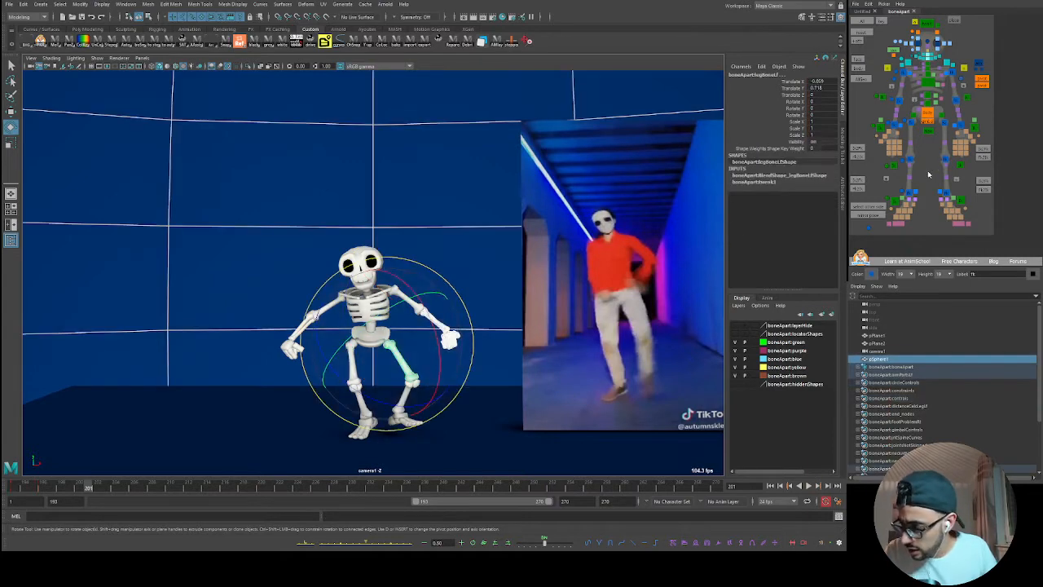
click(956, 101)
drag(431, 394, 357, 344)
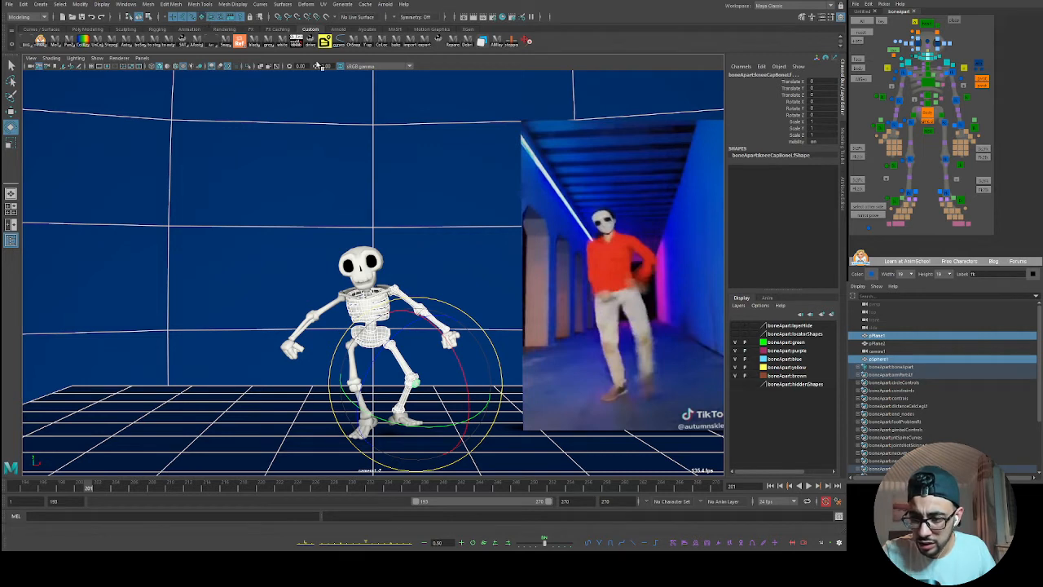
click(504, 320)
drag(504, 321, 336, 265)
key(ctrl+z)
key(ctrl+z)
key(ctrl+z)
key(ctrl+z)
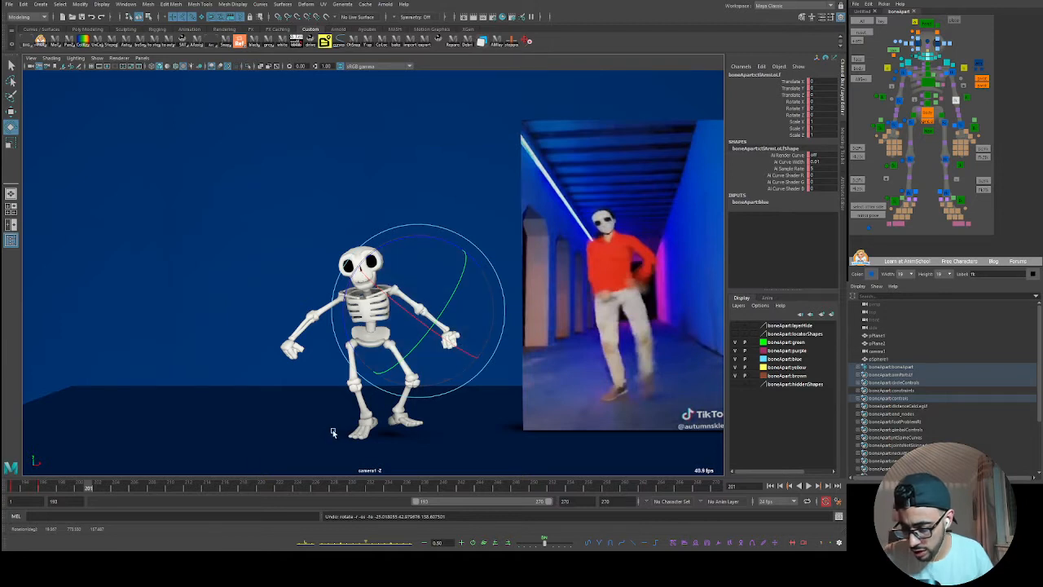
- Scrub and play back frames 197 to 201 to compare the left forearm's motion with the reference video
drag(87, 500, 54, 498)
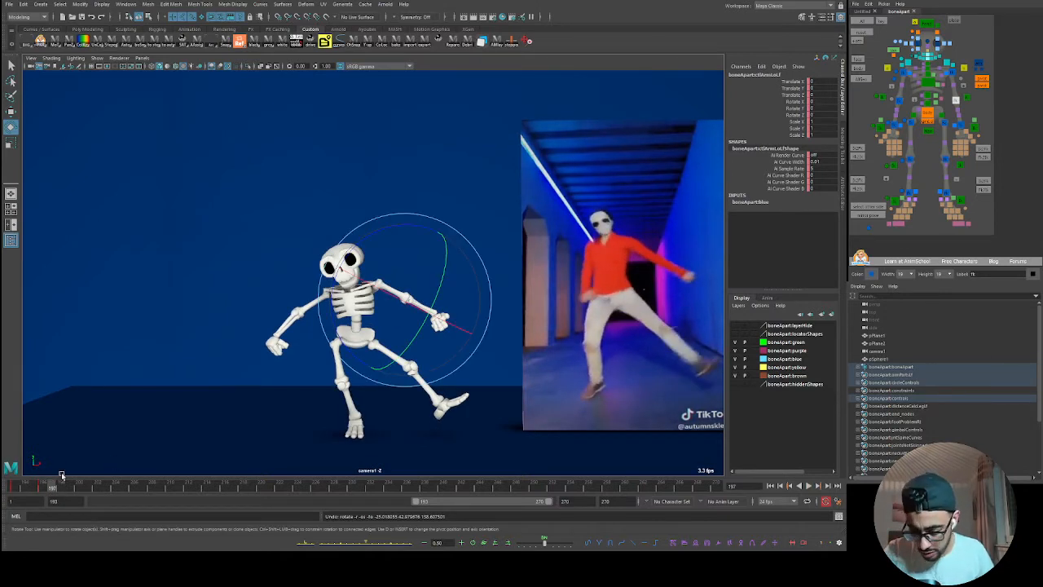
drag(57, 488, 89, 489)
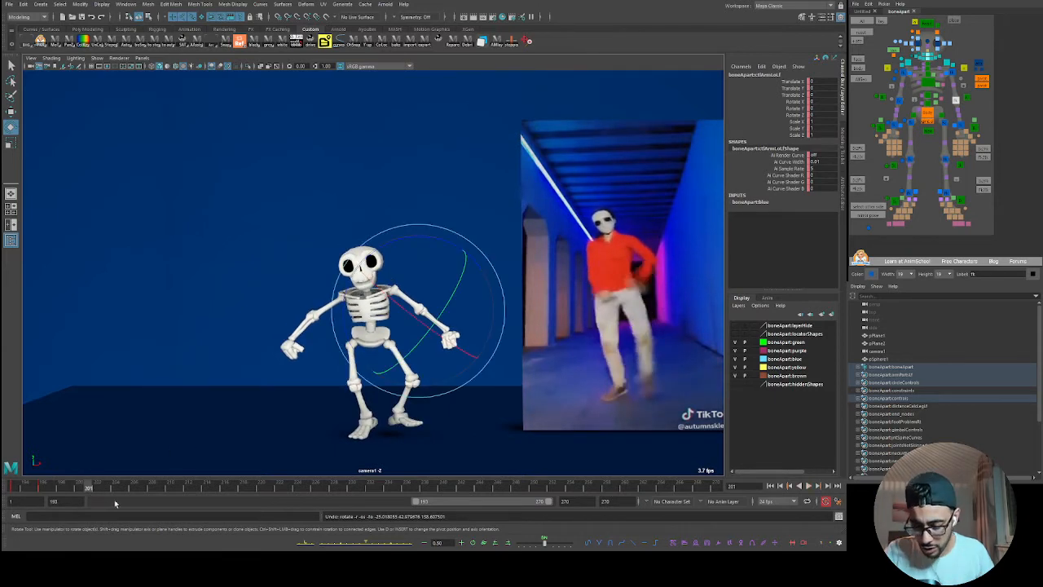
key(alt+v)
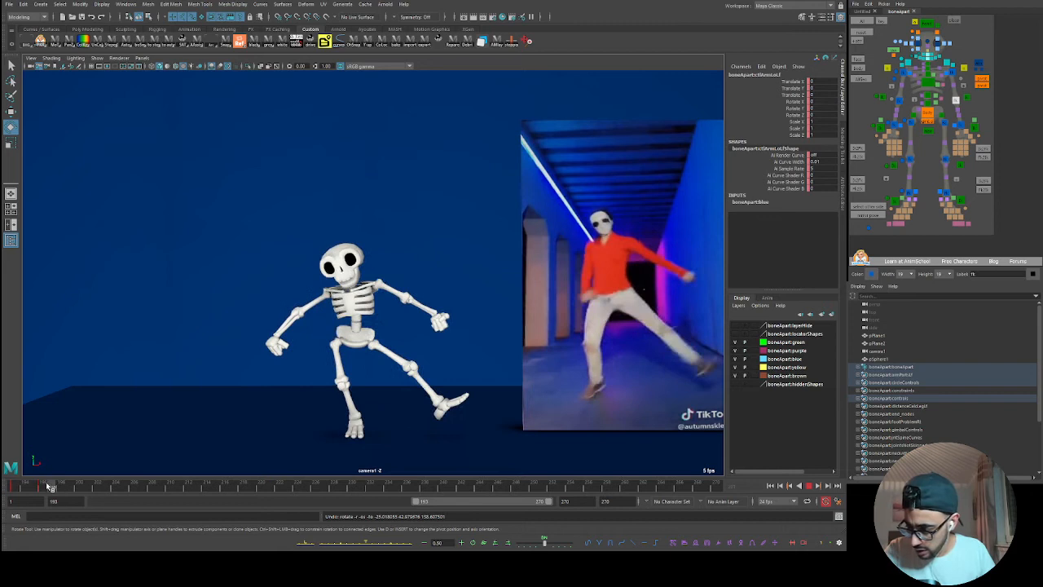
- On frame 202, twist the left upper arm to about Y 298 degrees and bend the forearm to about X 89 degrees
click(96, 486)
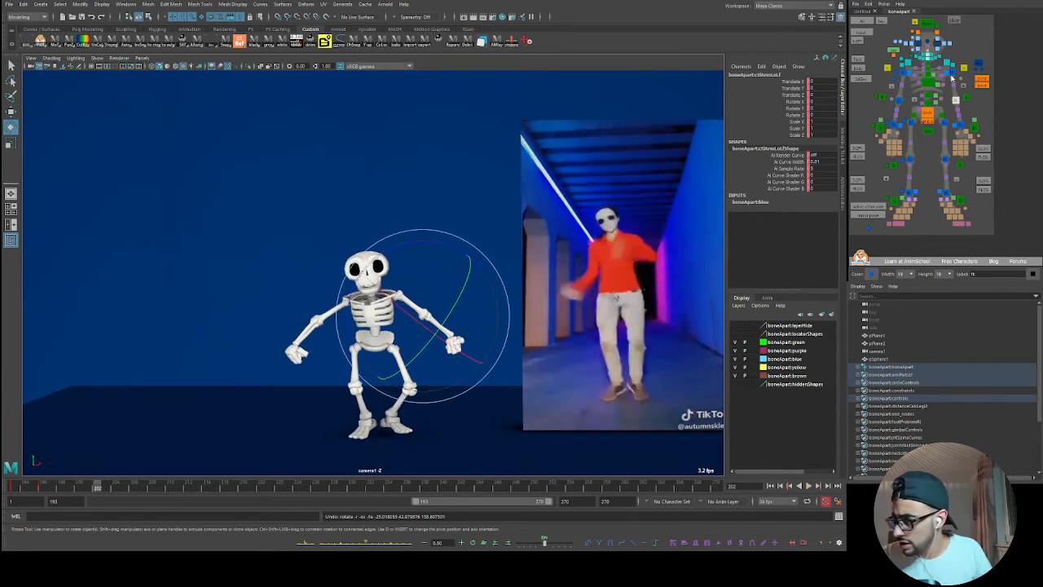
click(951, 73)
drag(403, 318, 388, 348)
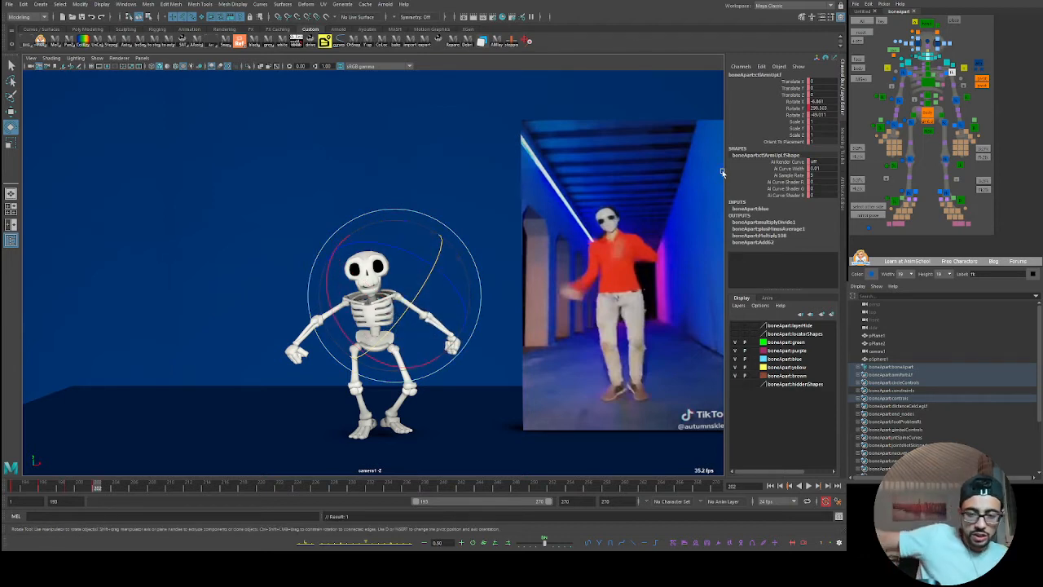
click(931, 104)
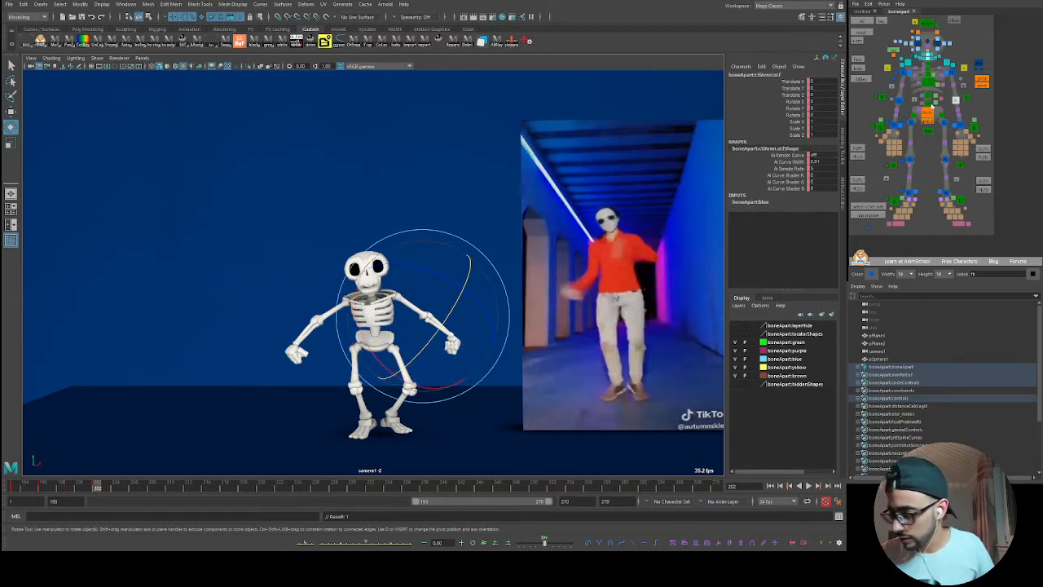
drag(459, 396, 312, 370)
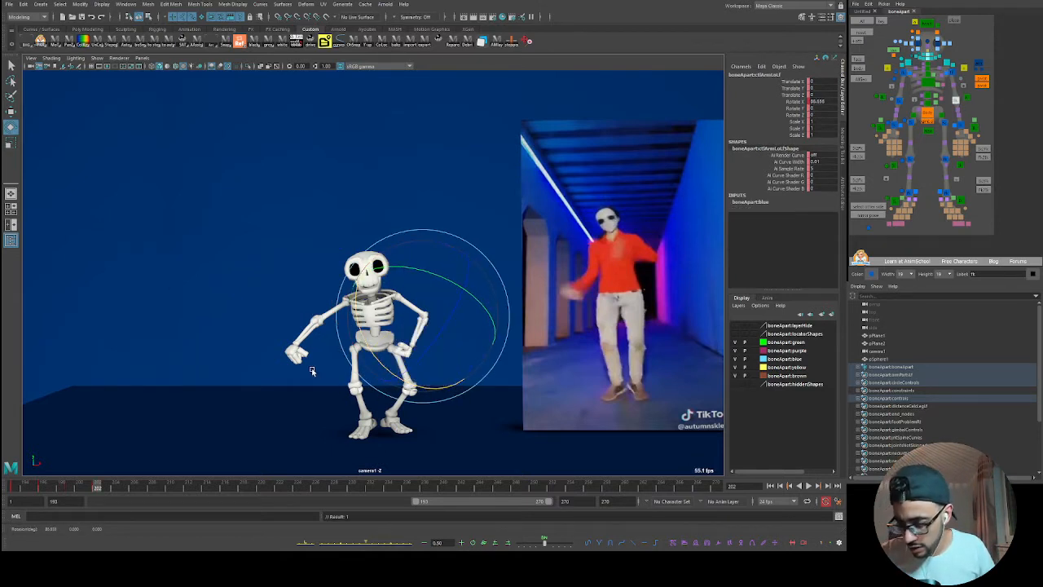
- Play back the left upper arm and forearm motion up to frame 203 against the reference video
click(955, 72)
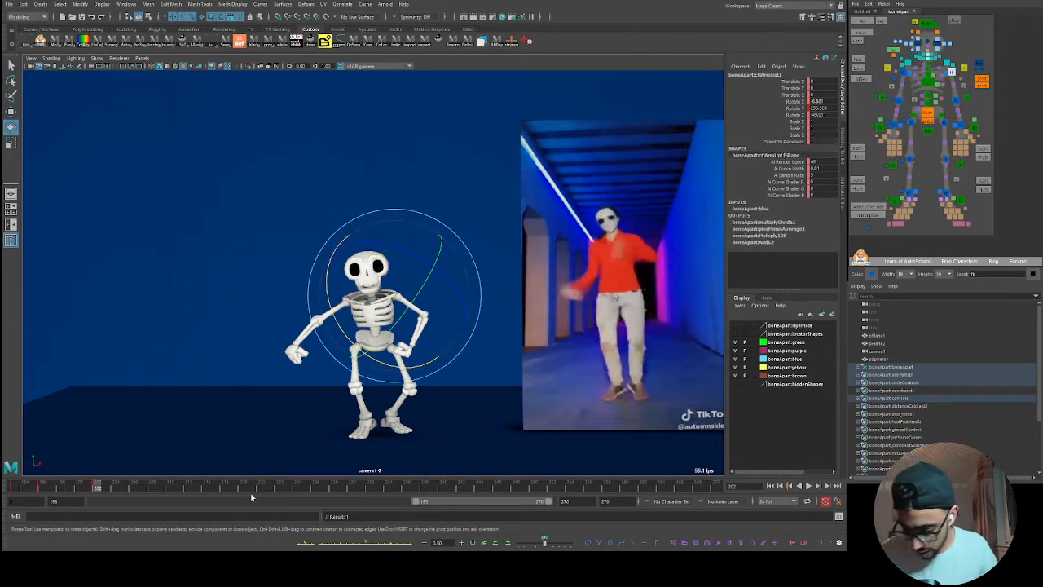
key(alt+v)
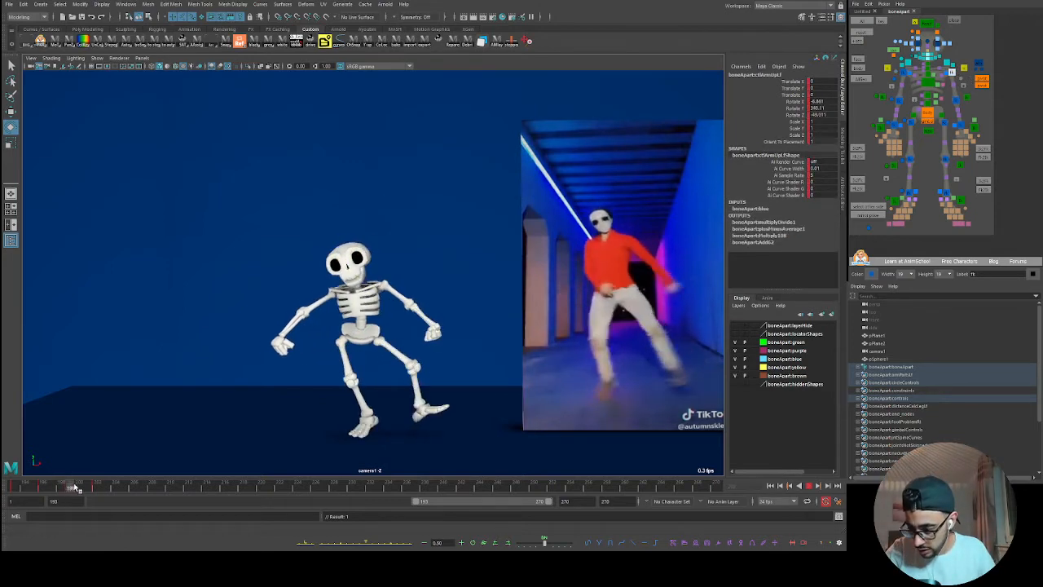
key(alt+v)
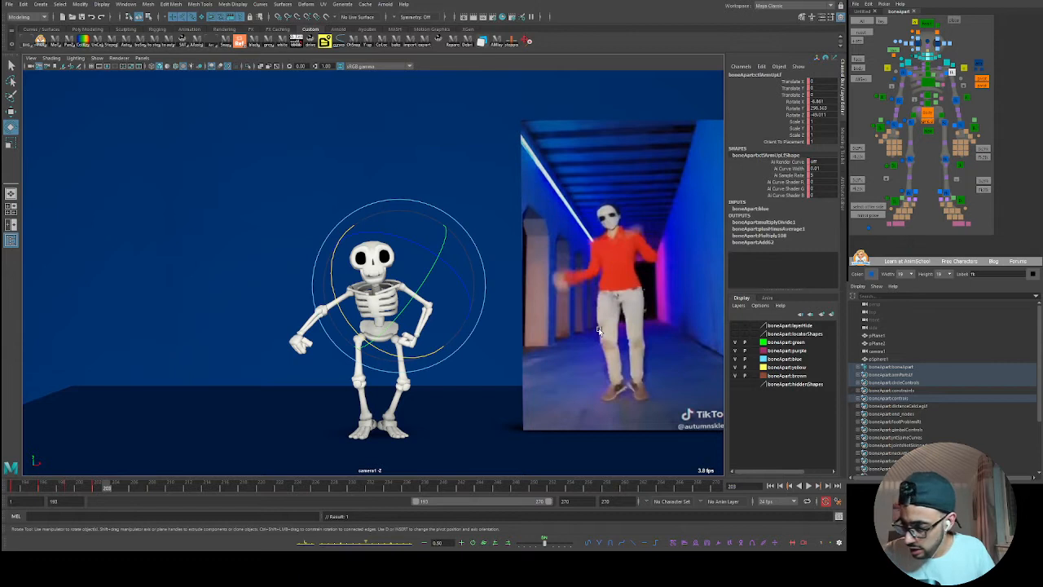
click(956, 99)
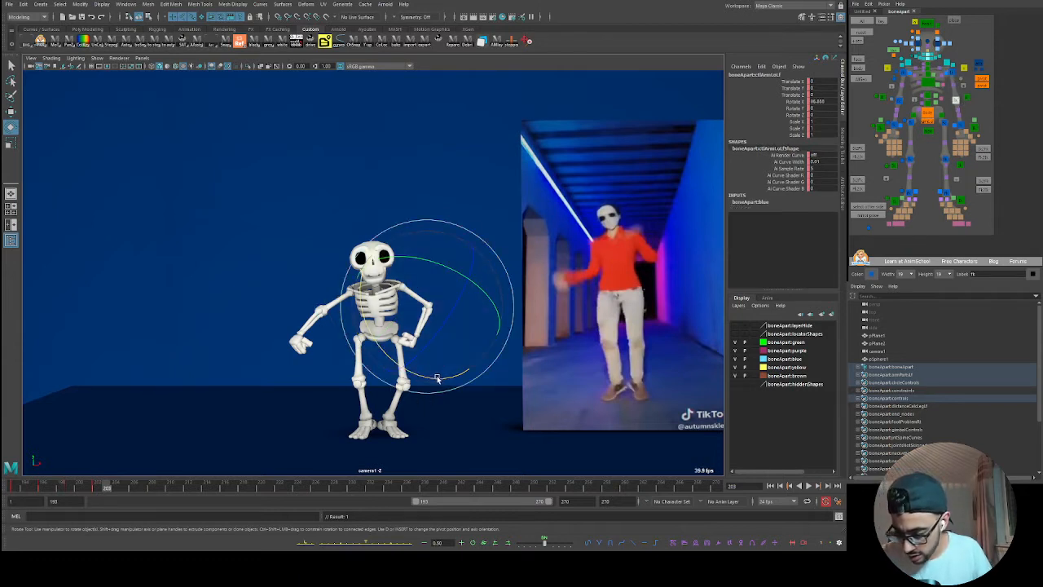
key(alt+v)
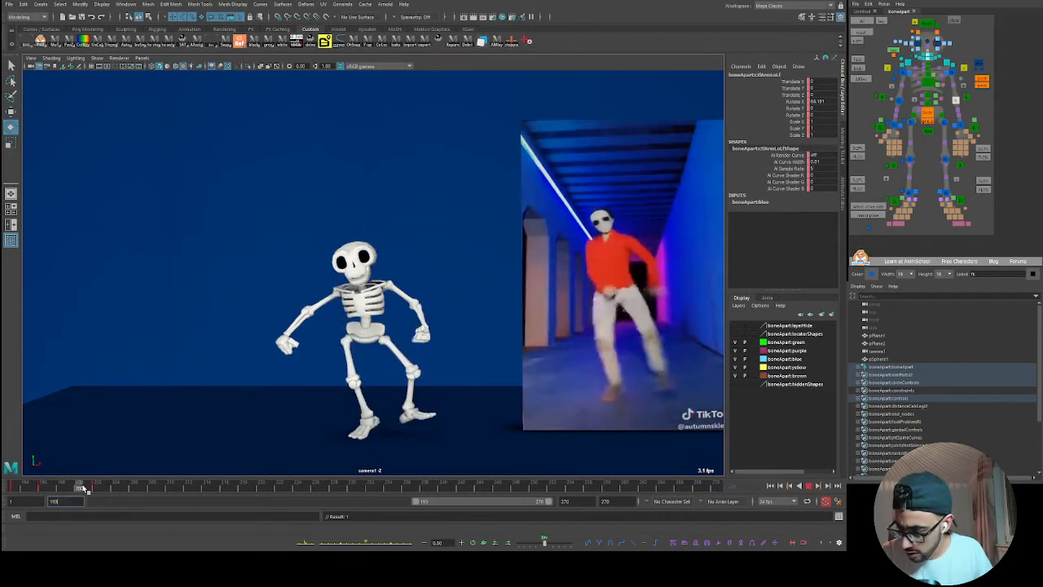
- On frame 205, bend the left forearm to about X 147 degrees, and rotate the upper arm to about X 6, Y 373, Z -23 degrees
mouse_move(117, 488)
mouse_down()
mouse_move(136, 487)
mouse_move(126, 487)
mouse_up()
drag(429, 367, 368, 282)
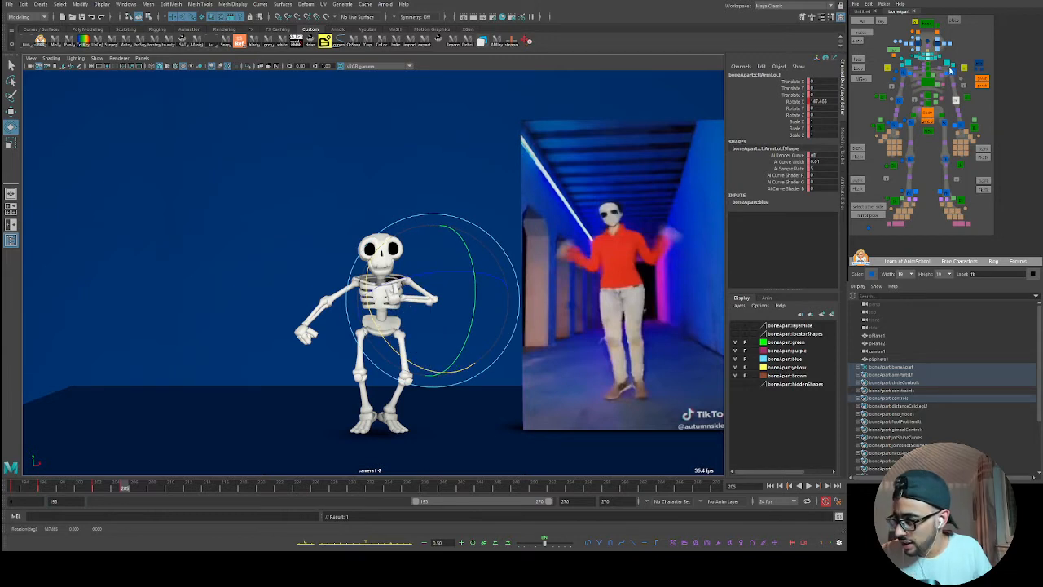
click(949, 72)
drag(411, 322, 440, 280)
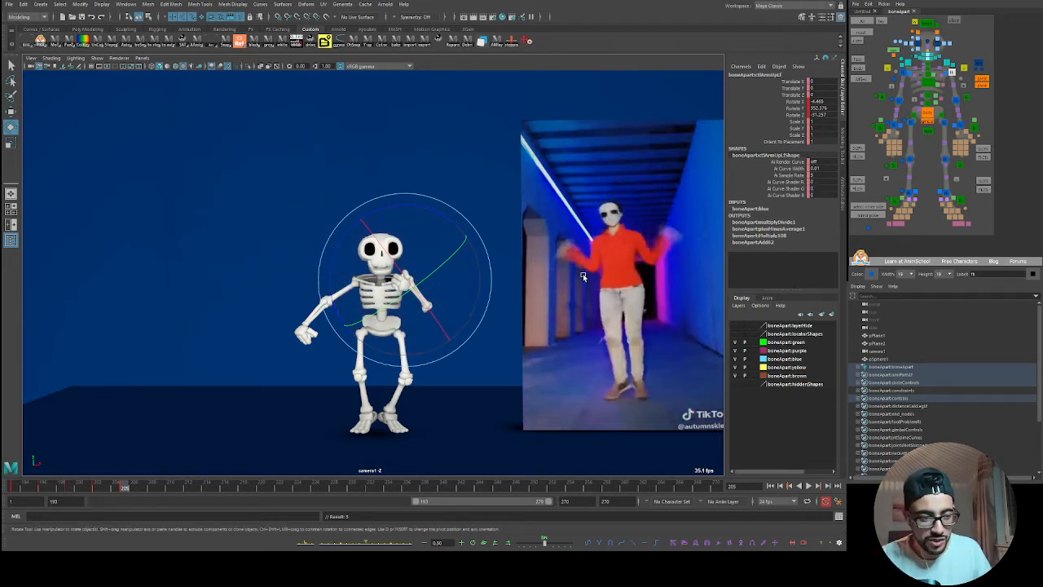
click(976, 103)
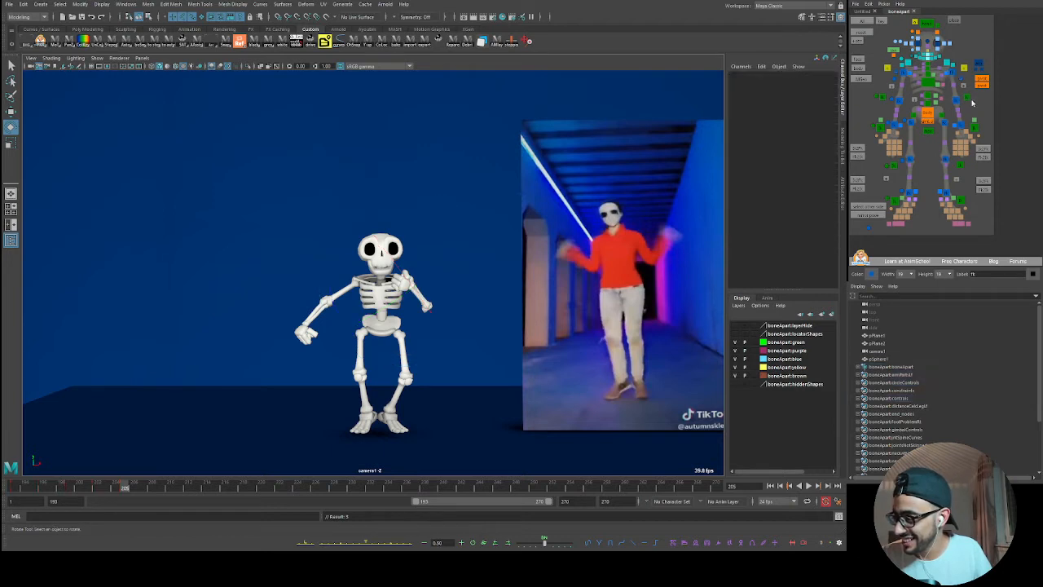
click(952, 74)
drag(424, 270, 420, 277)
drag(391, 336, 406, 340)
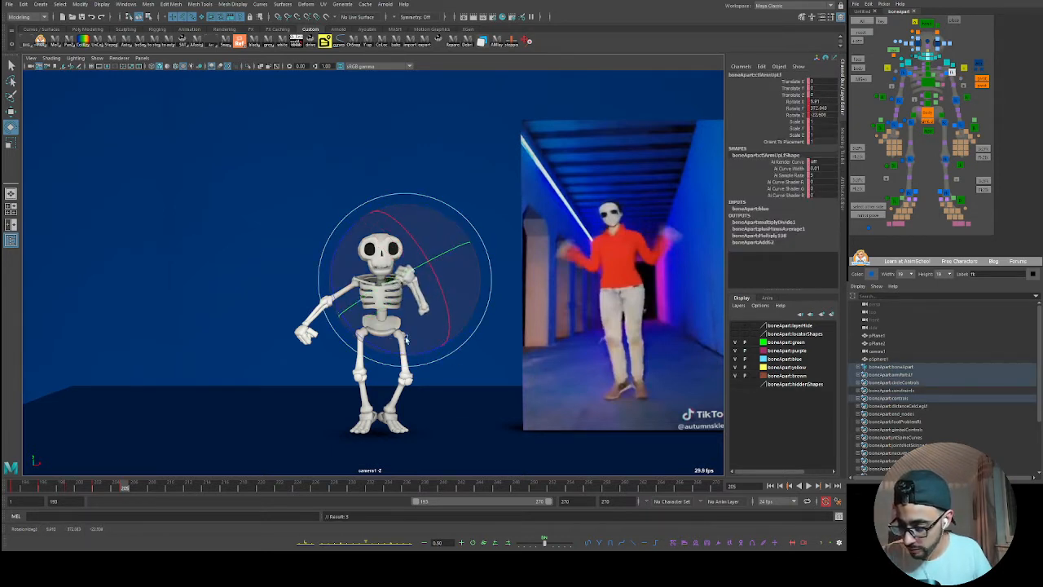
key(alt+v)
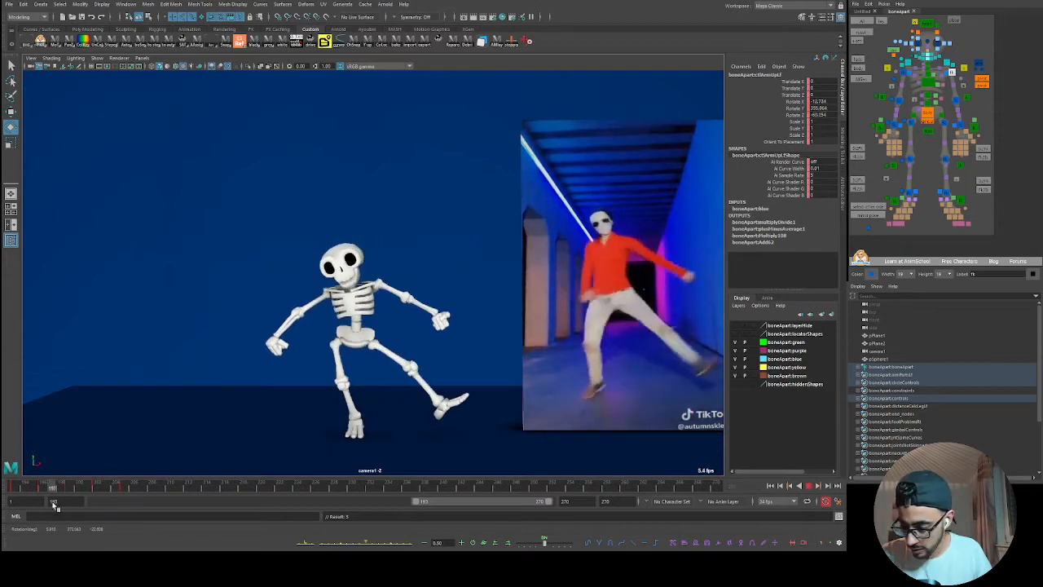
key(alt+v)
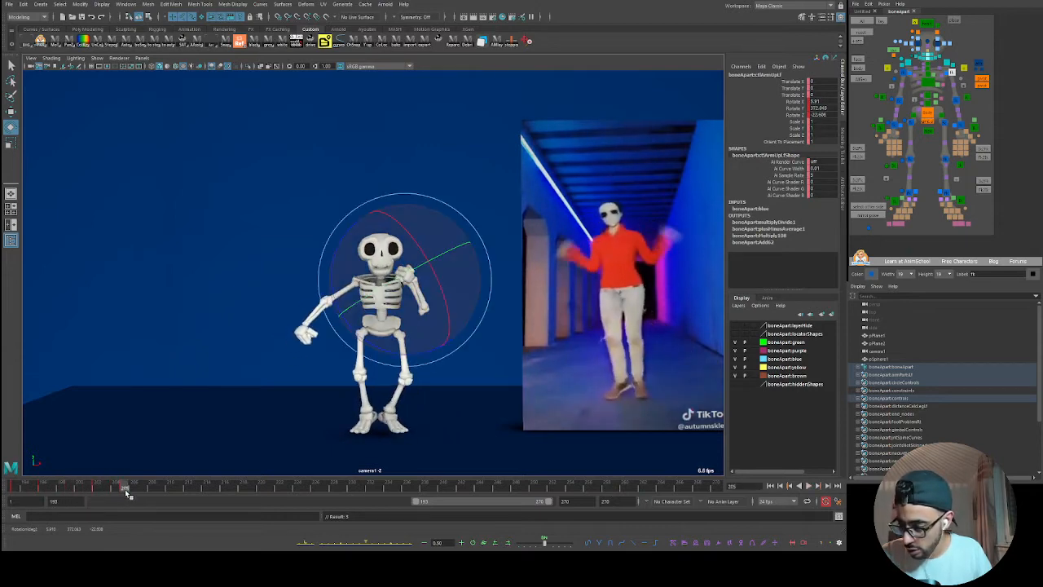
- Try alternative left forearm and upper arm rotations on frame 205, undoing each one
click(958, 101)
drag(358, 302, 380, 282)
key(ctrl+z)
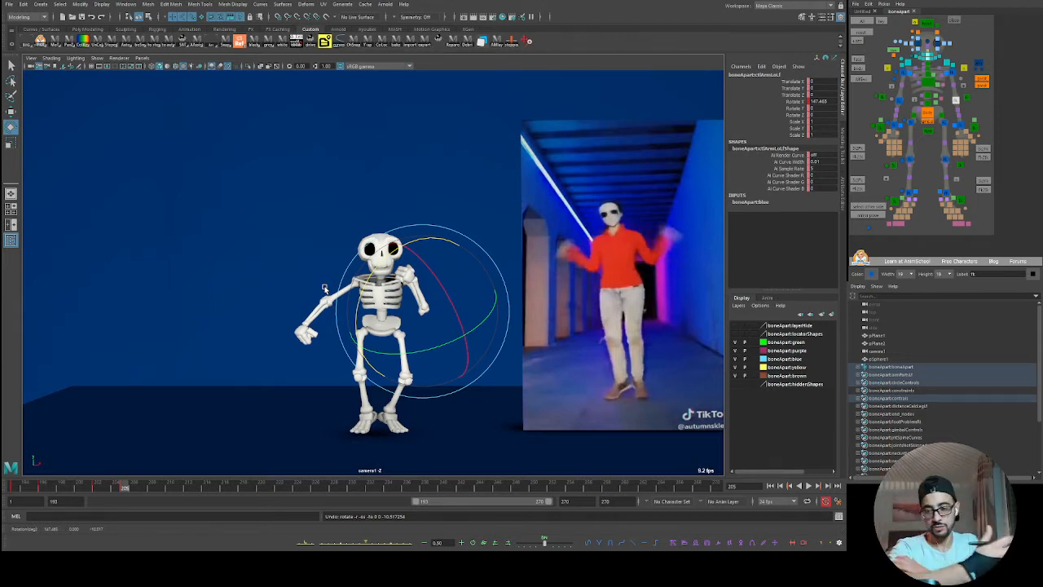
drag(324, 288, 458, 309)
key(ctrl+z)
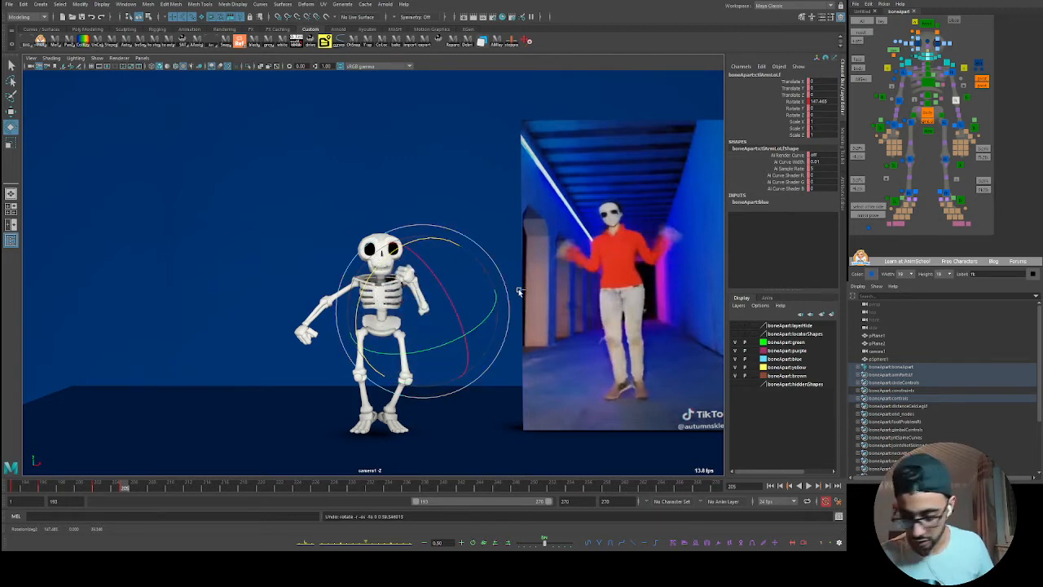
click(951, 72)
drag(369, 351, 387, 343)
key(ctrl+z)
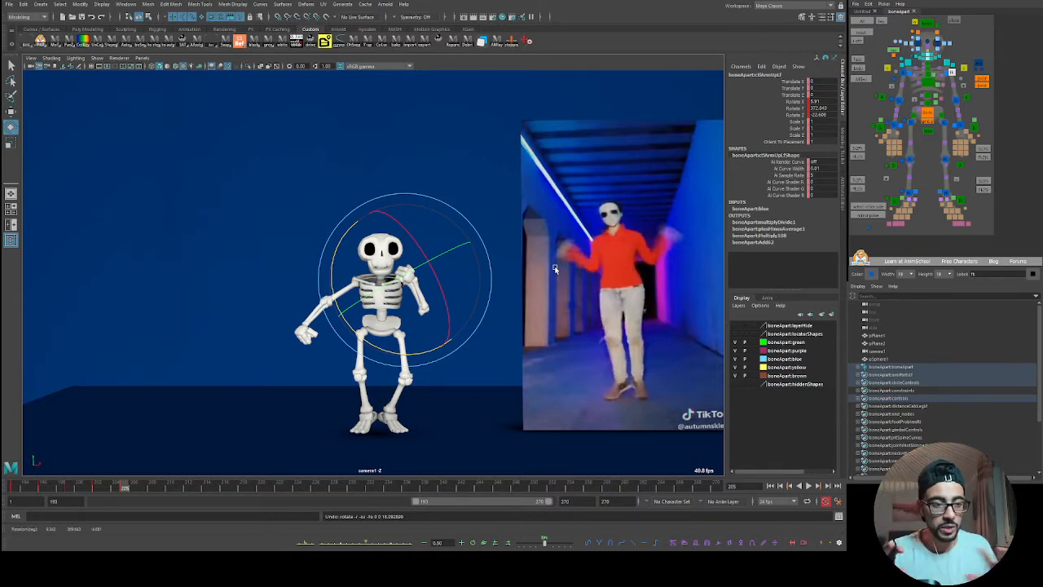
- On frame 205, rotate the left upper arm to about X 2, Y 430, Z -21 degrees and the forearm to about X 123, Y 3, Z -3 degrees
key(alt+v)
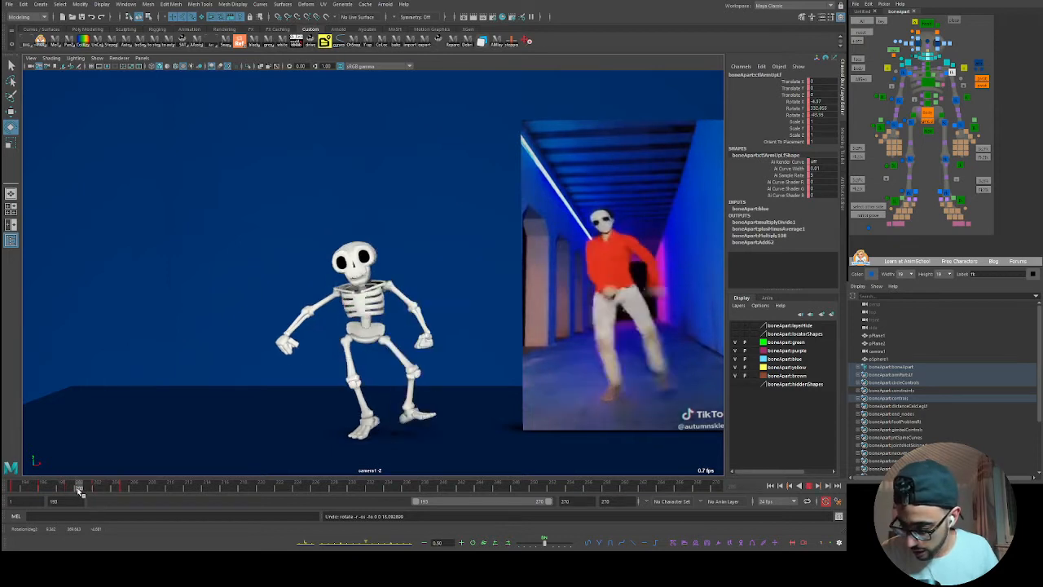
click(123, 487)
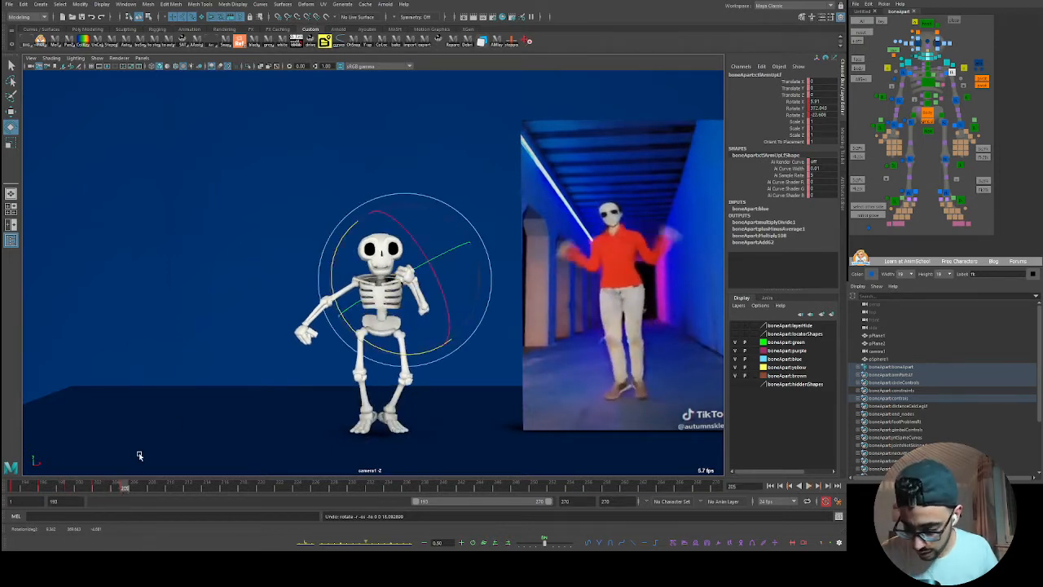
drag(400, 255, 435, 310)
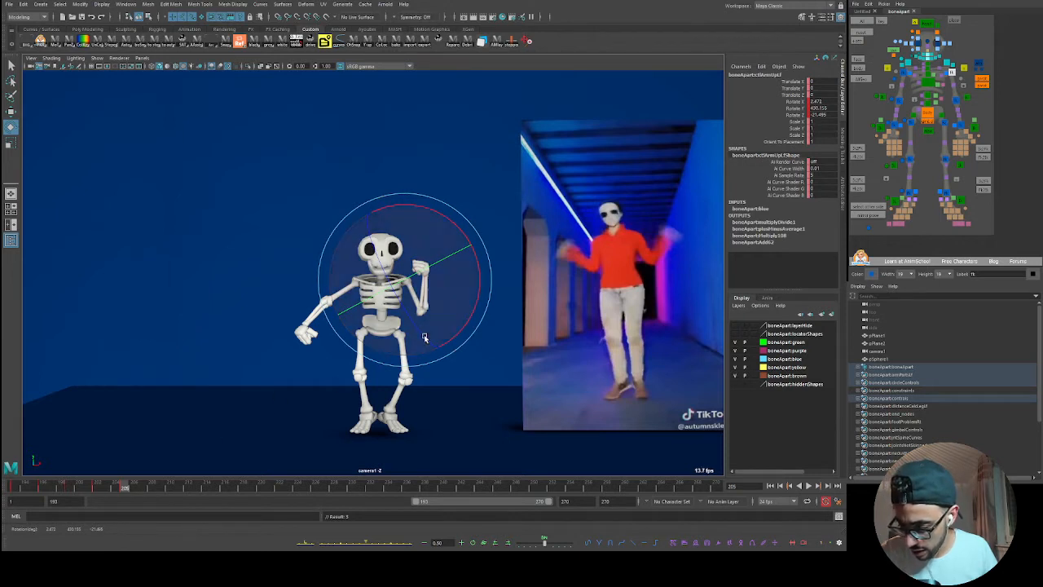
click(956, 97)
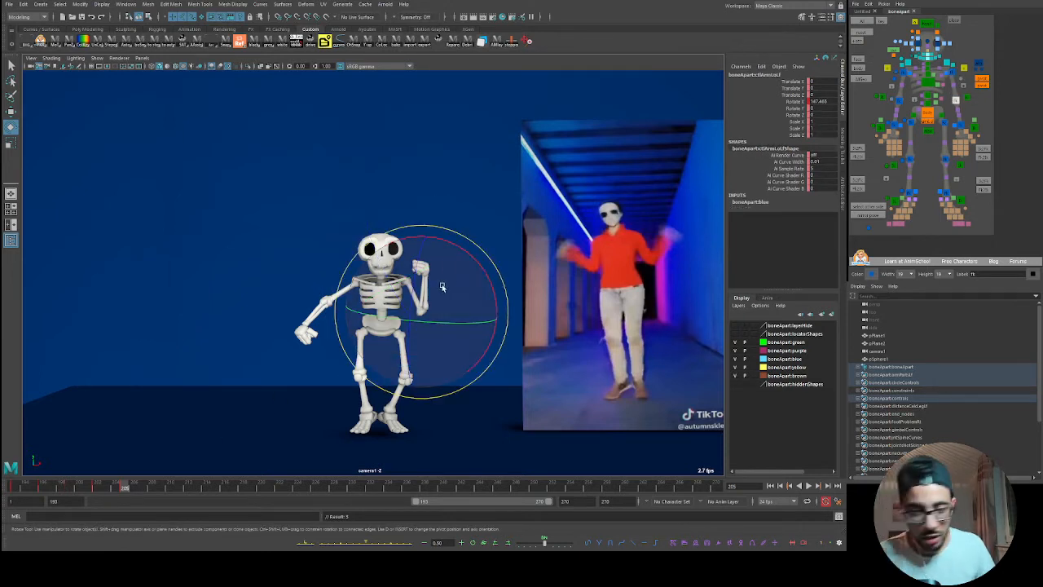
drag(489, 263, 497, 302)
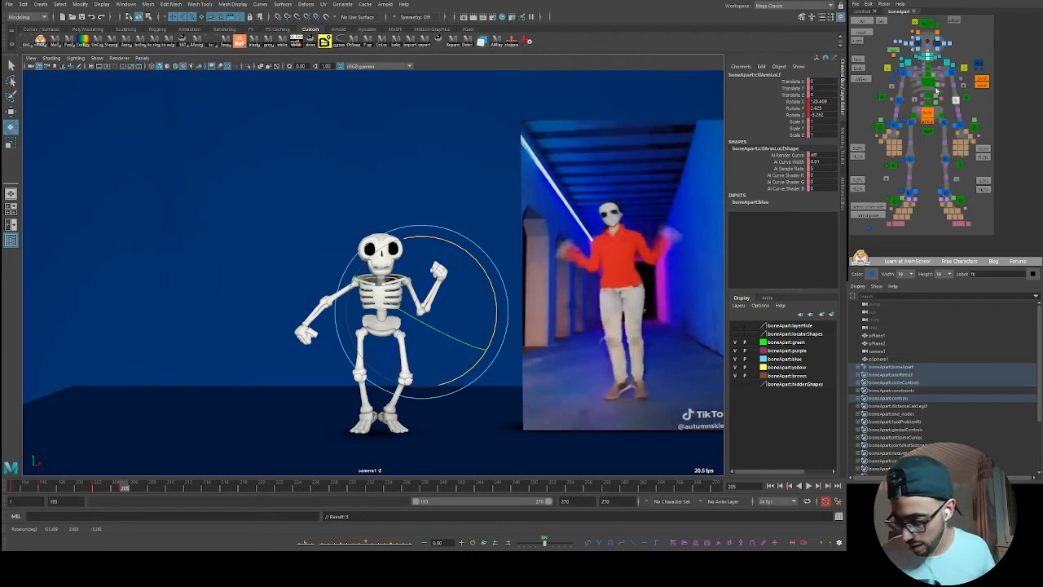
- On frame 205, rotate the left hand to about Y -316 degrees, and play back the motion to check the forearm on frame 204
click(962, 127)
mouse_move(487, 263)
mouse_down()
mouse_move(484, 299)
mouse_move(454, 326)
mouse_up()
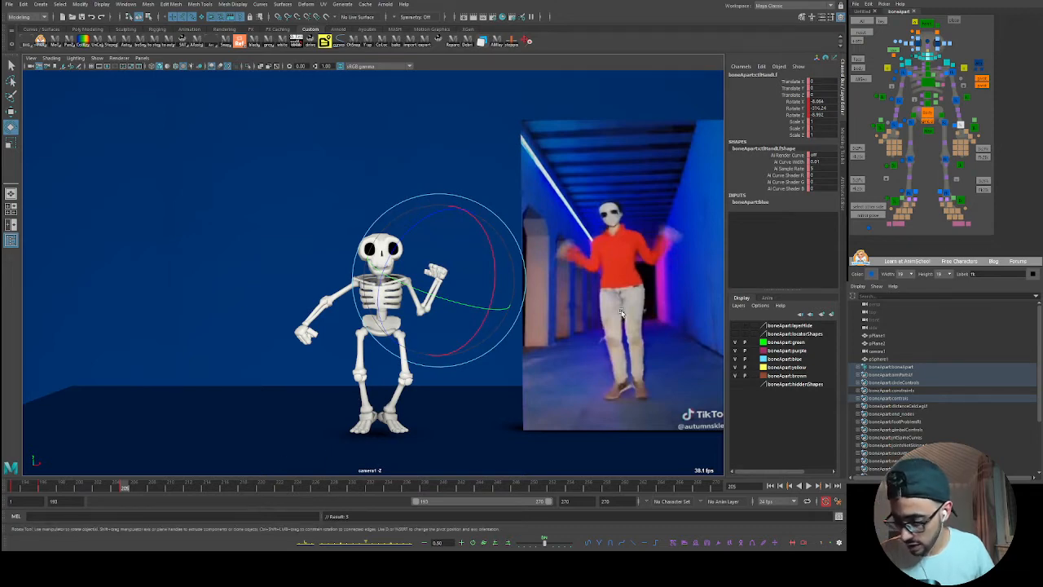
key(alt+v)
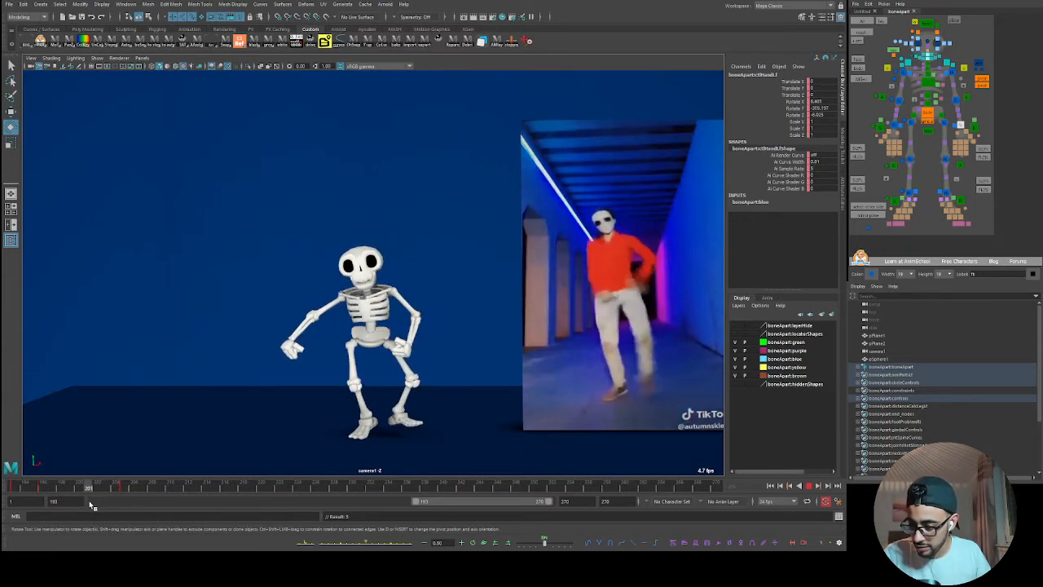
key(Escape)
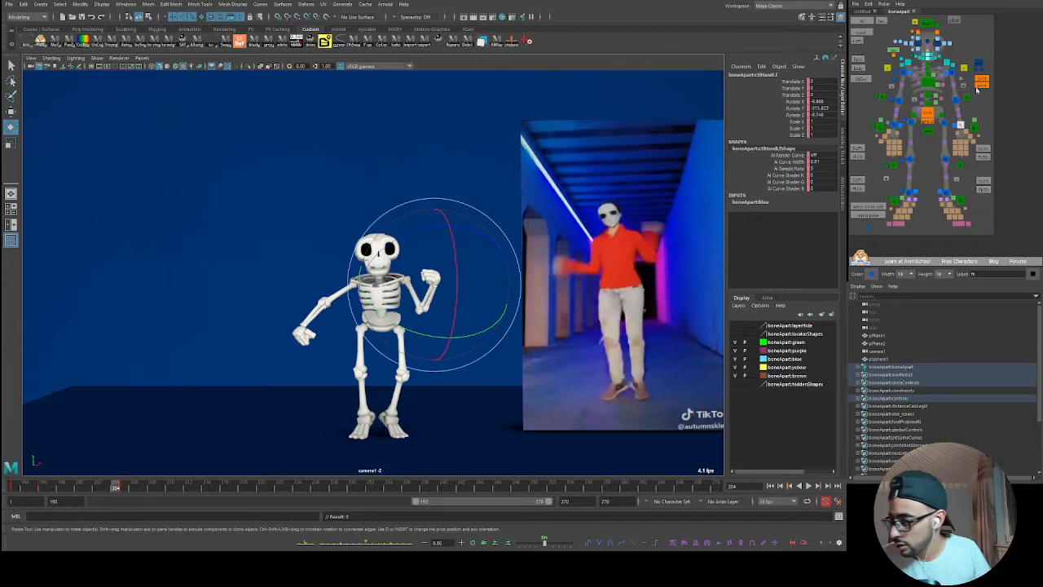
click(306, 319)
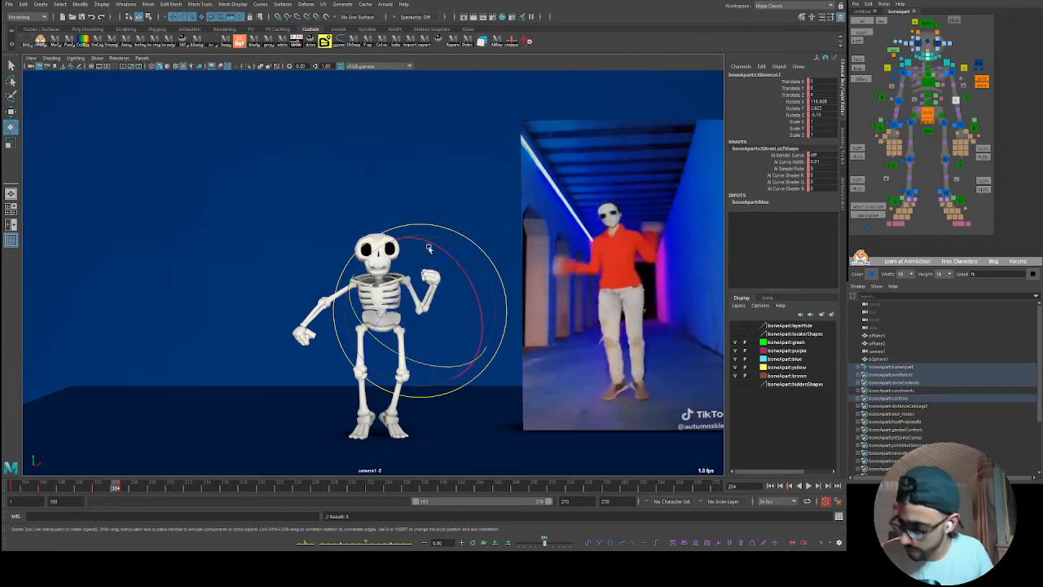
- On frame 202, rotate the left upper arm to swing the hand outward, and bend the left forearm up toward the shoulder
click(952, 72)
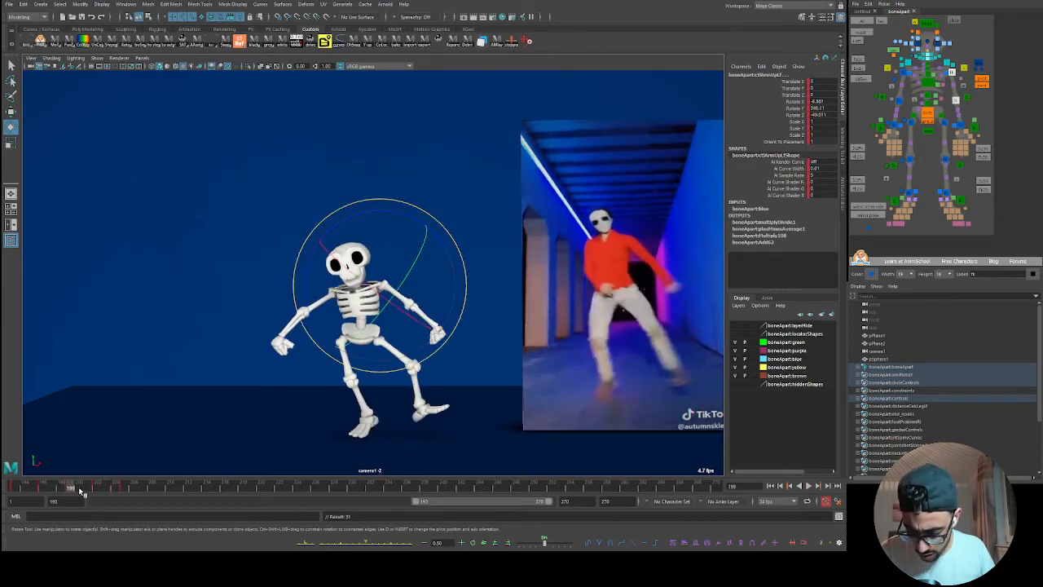
drag(125, 489, 97, 497)
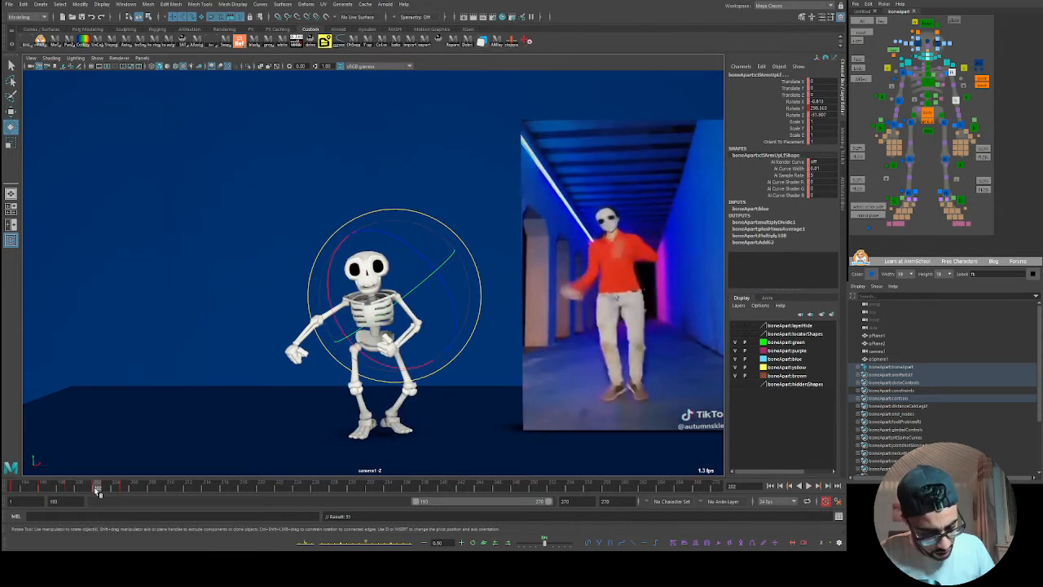
click(98, 494)
drag(409, 285, 420, 292)
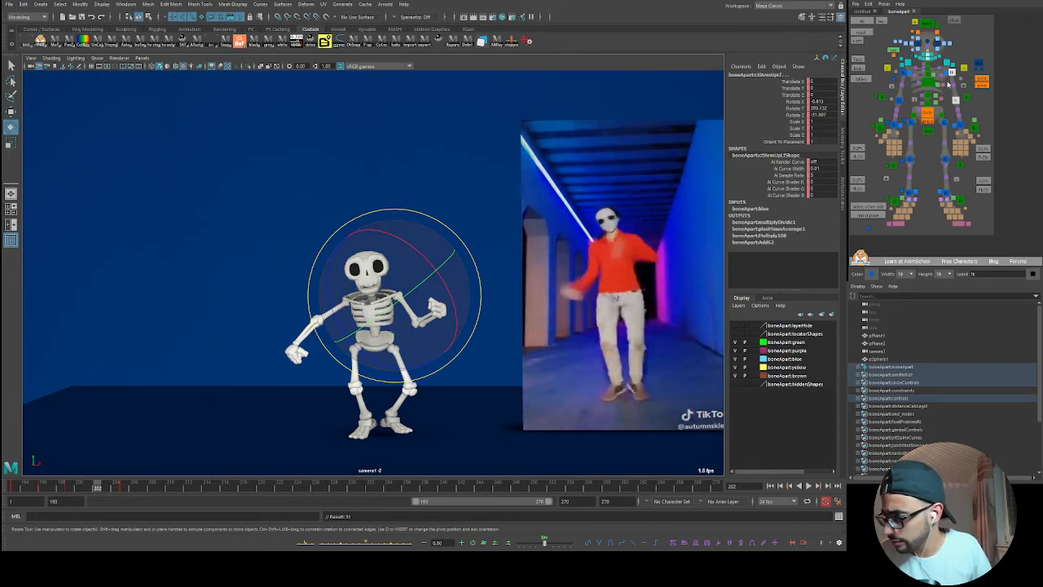
click(945, 97)
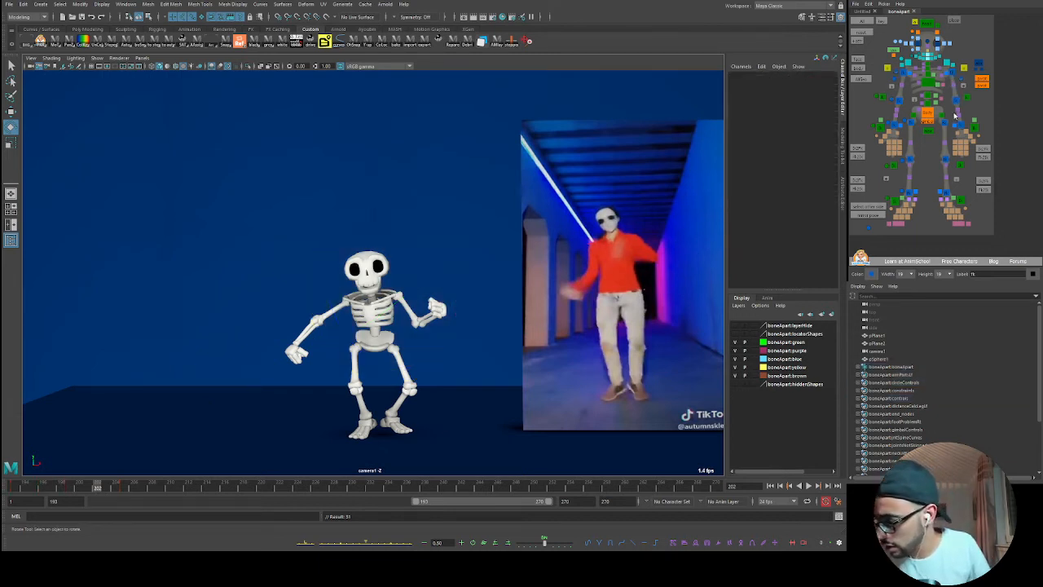
click(955, 116)
drag(489, 330, 431, 303)
- On frame 202, rotate the left upper arm to about X 15, Y 304, Z -33 degrees so the hand crosses the chest
click(952, 74)
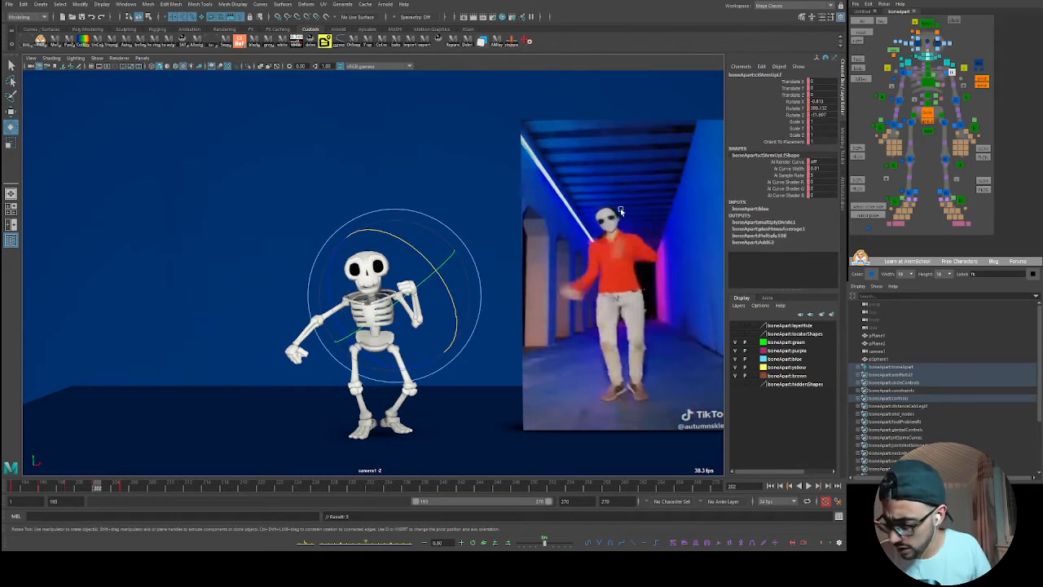
drag(440, 287, 426, 342)
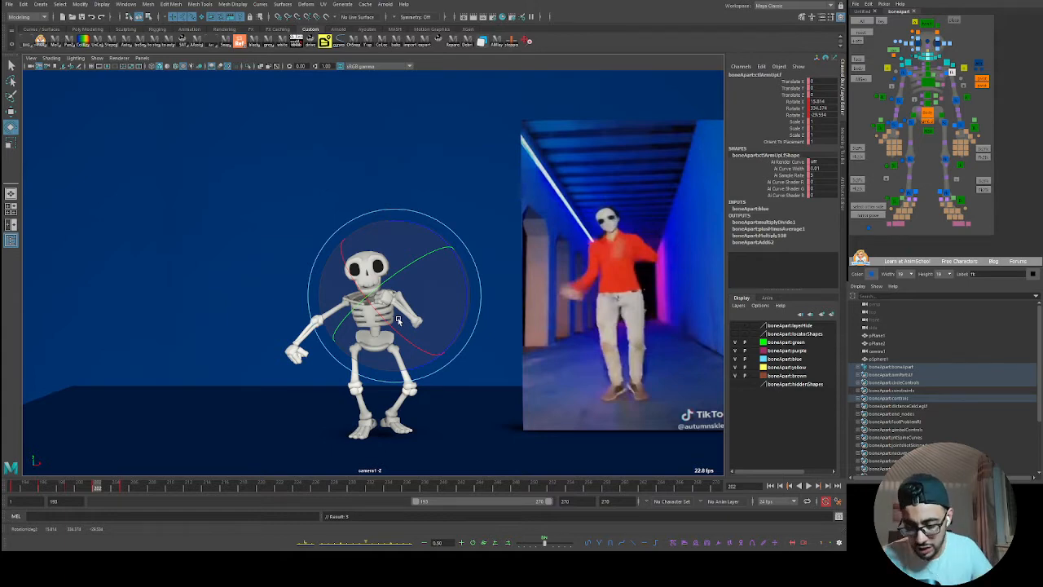
key(alt+v)
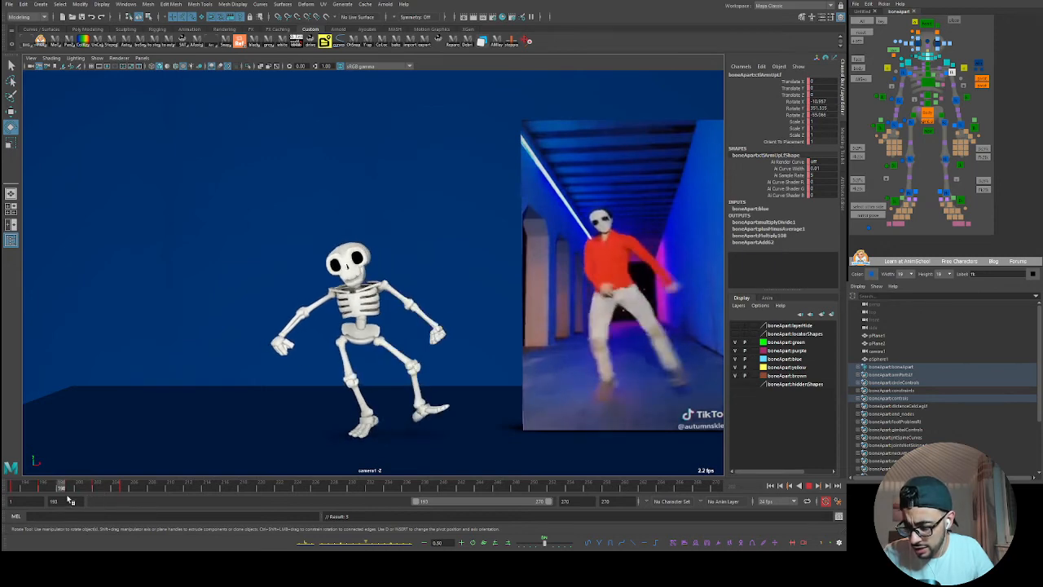
click(98, 486)
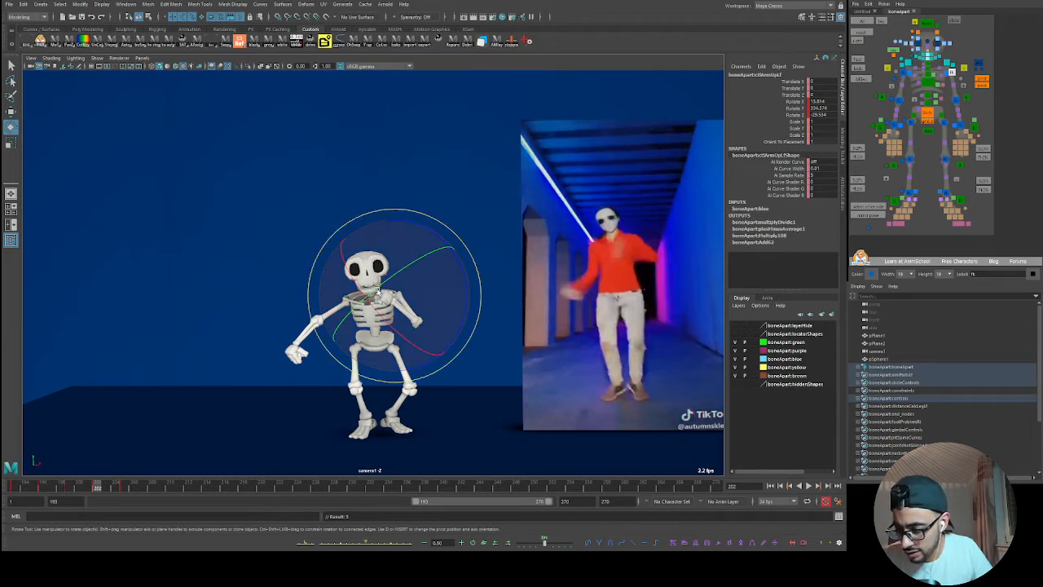
drag(435, 317, 403, 349)
key(s)
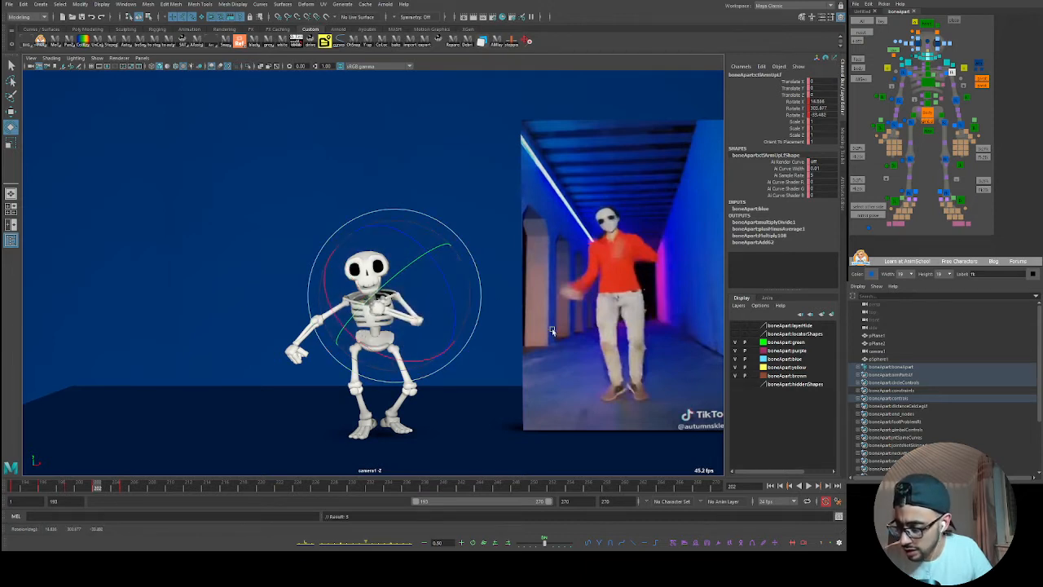
- Step back and forth through the frames around 200 to 202 to compare the left arm's swing with the reference
key(alt+comma)
key(alt+comma)
key(alt+comma)
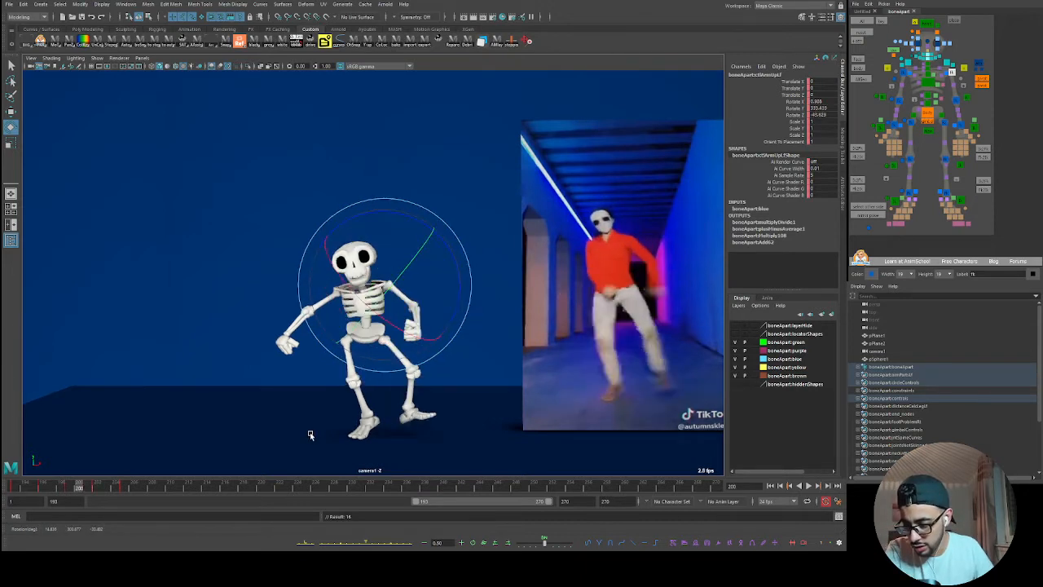
key(alt+period)
key(alt+period)
key(alt+comma)
key(alt+period)
key(alt+comma)
key(alt+period)
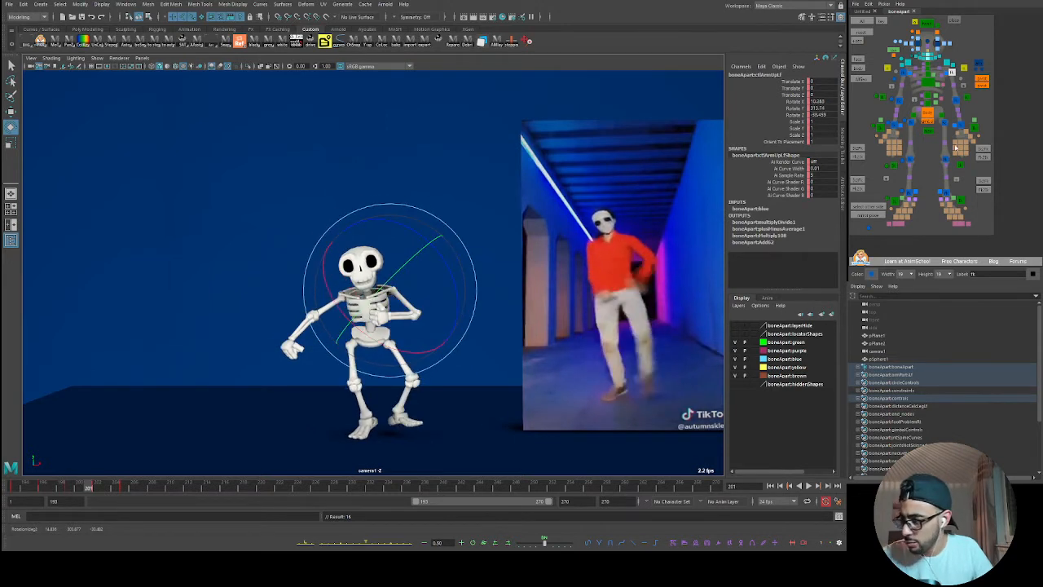
- On frame 201, open the left forearm so the hand drops to the waist, and adjust the left hand's rotation
click(957, 99)
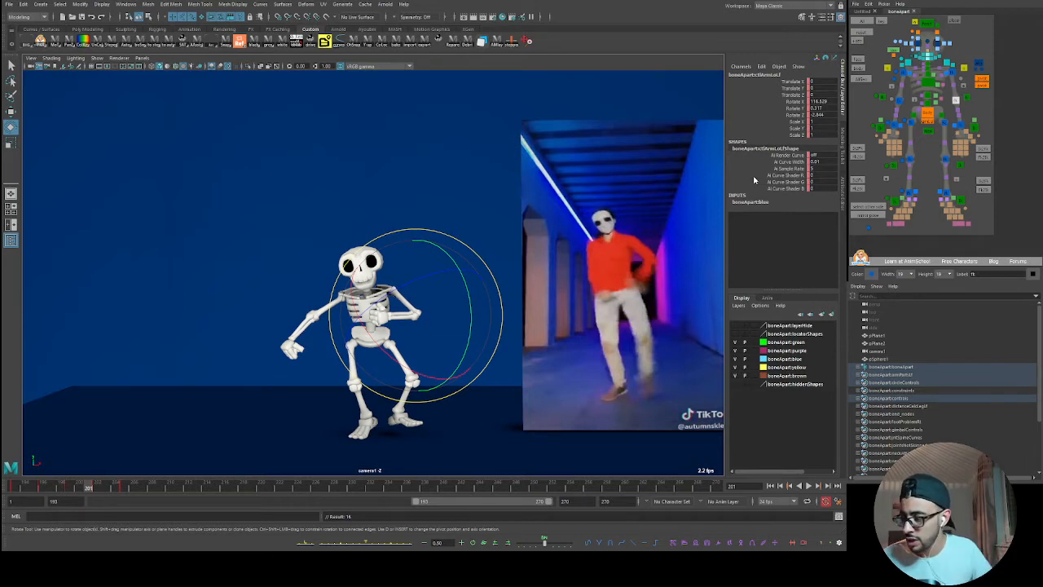
drag(389, 314, 426, 346)
click(961, 128)
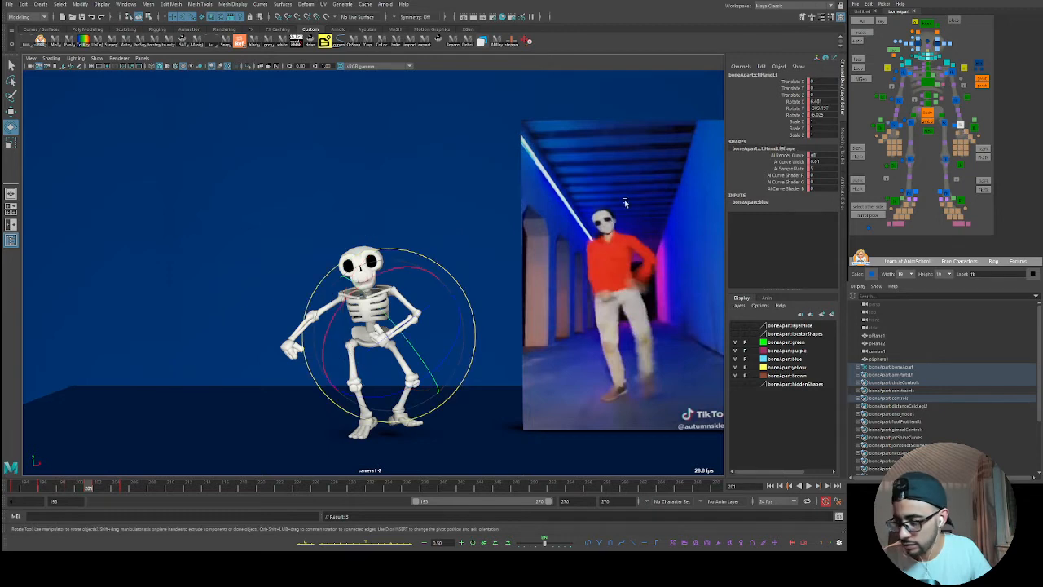
drag(418, 357, 427, 364)
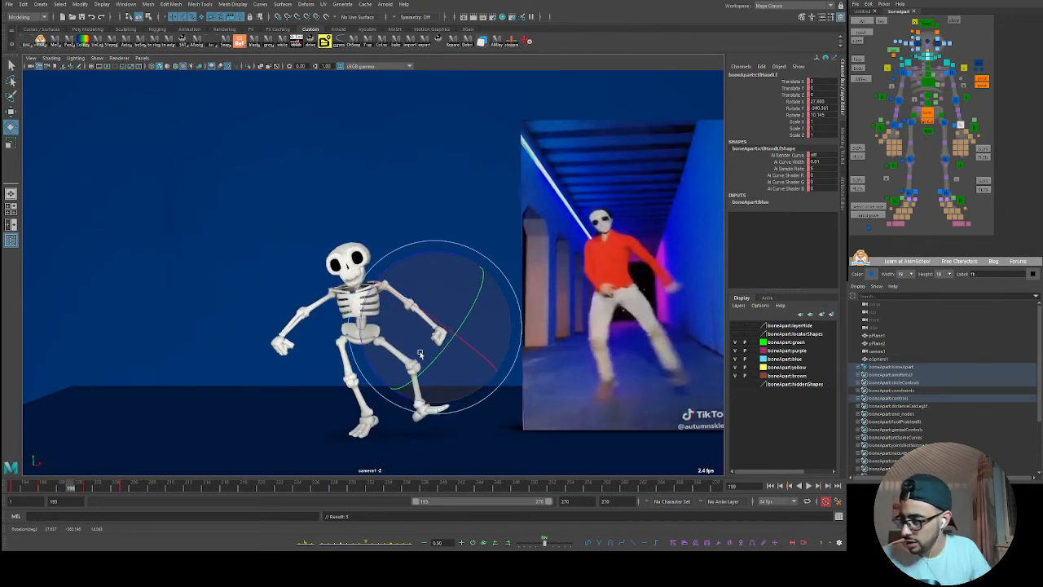
- On frame 199, rotate the left forearm to about Z 12 degrees and adjust the left hand's rotation to follow it
click(903, 114)
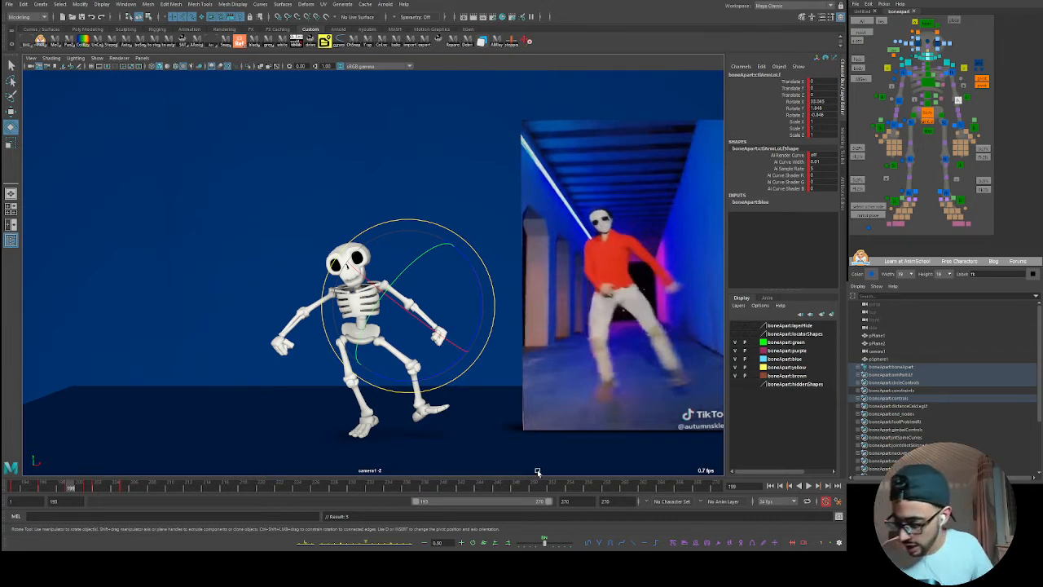
drag(69, 487, 61, 488)
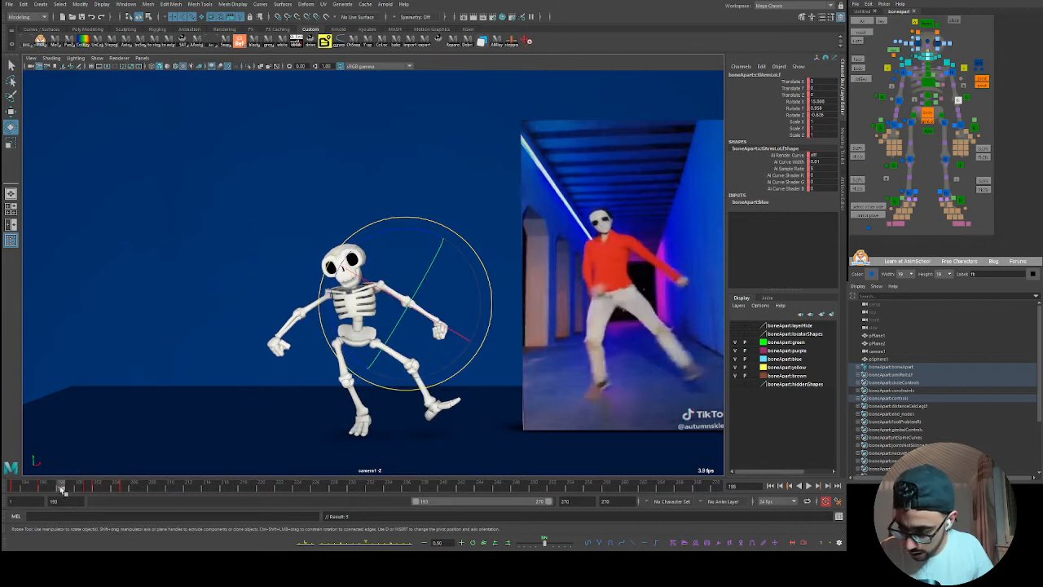
key(alt+period)
key(alt+comma)
key(alt+period)
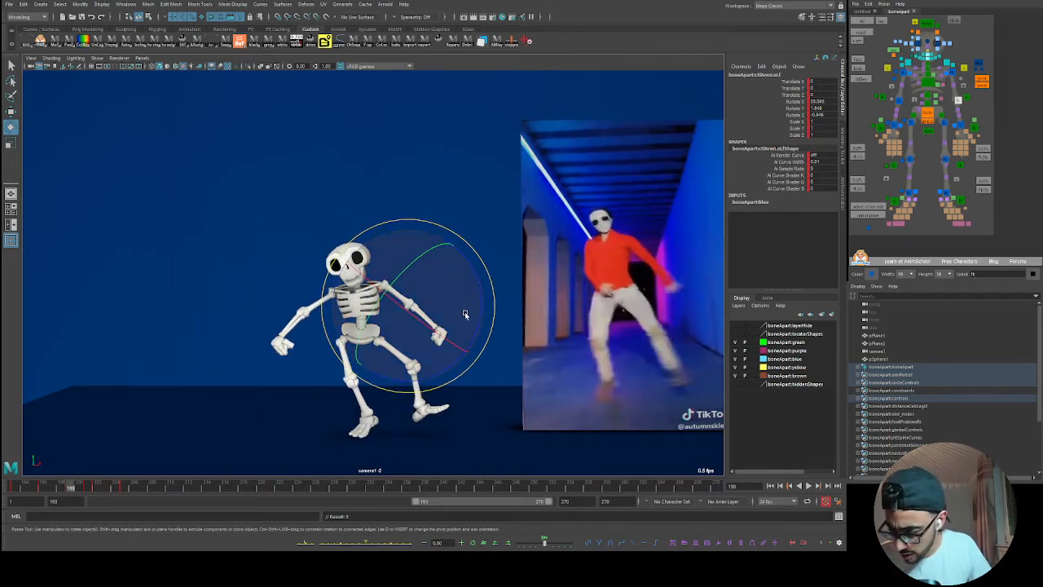
drag(476, 326, 520, 287)
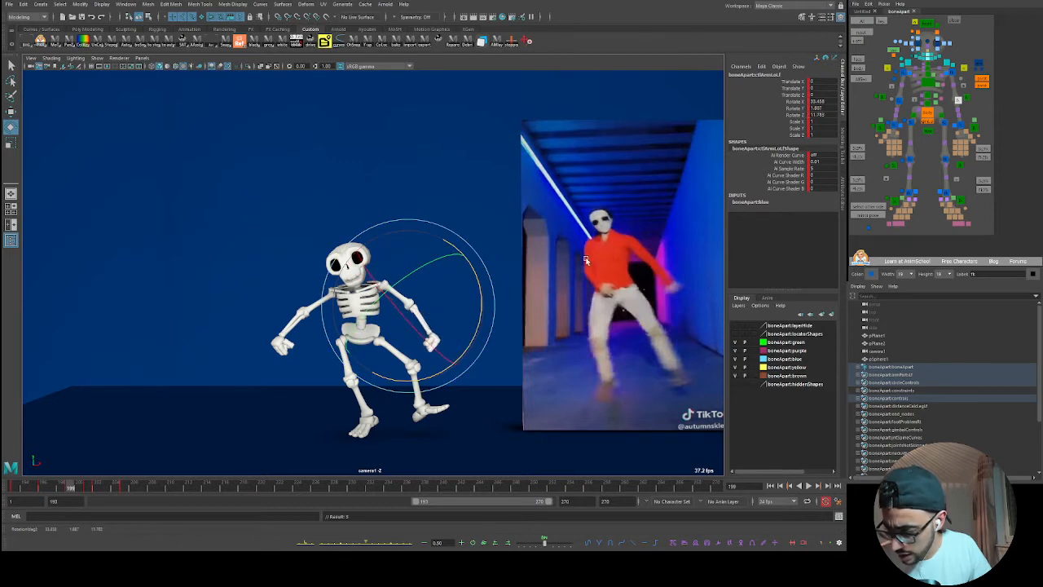
click(958, 126)
drag(481, 373, 443, 372)
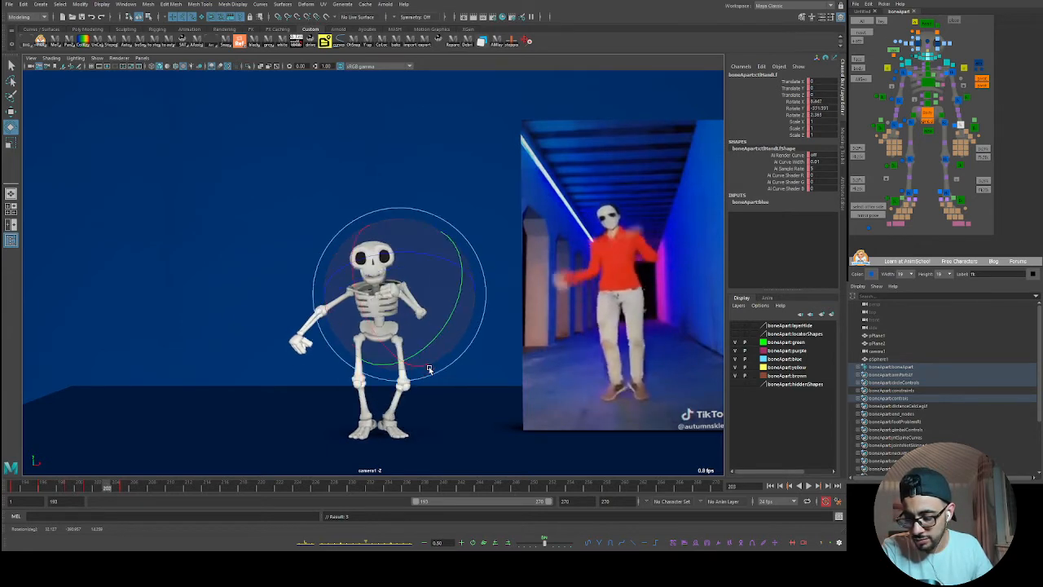
- Compare the left arm across frames 202 to 204, and rotate the left upper arm on frame 203 to about Y 373 degrees
click(958, 103)
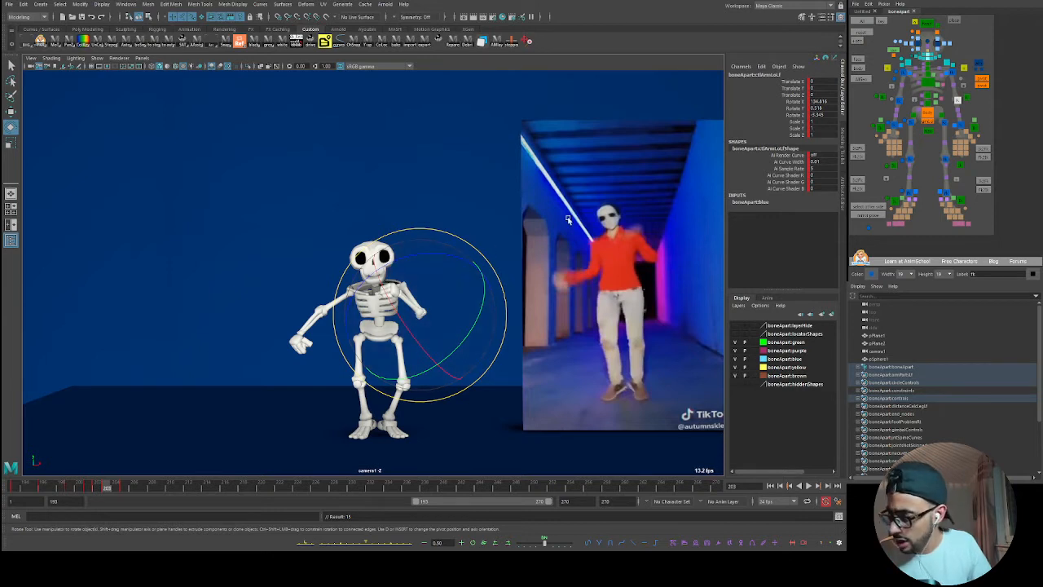
click(950, 75)
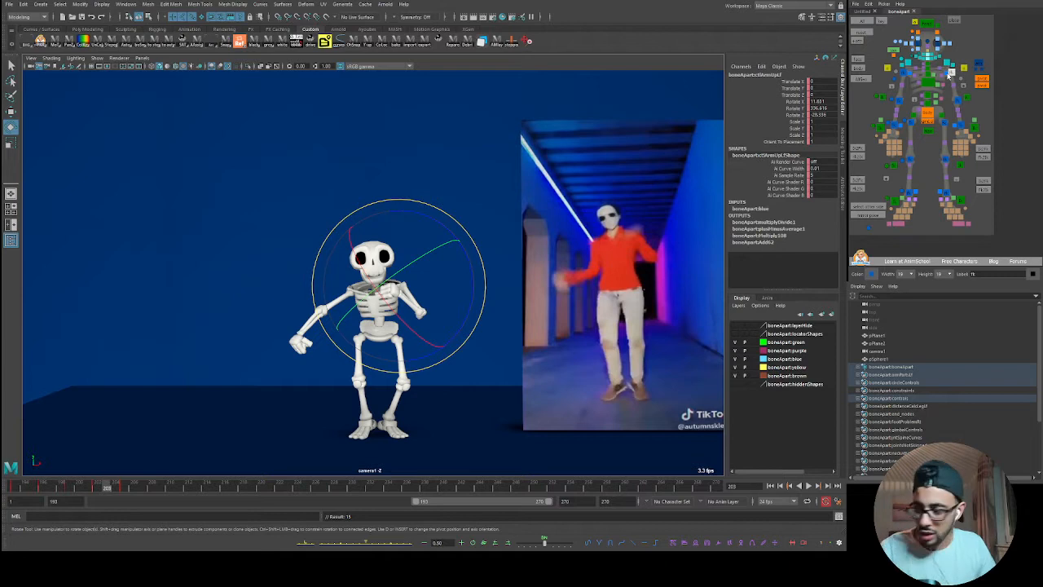
key(alt+comma)
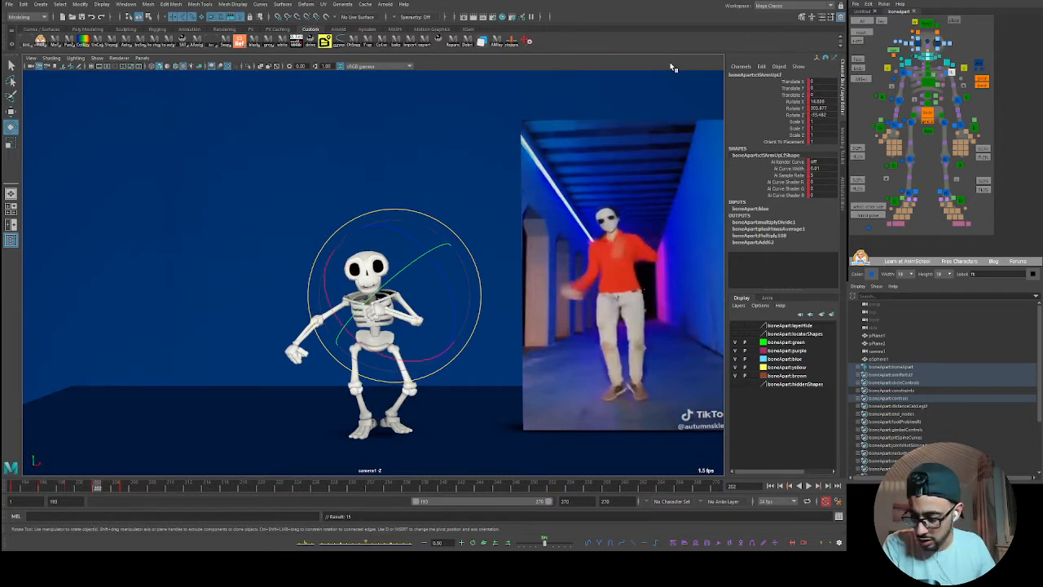
key(alt+period)
key(alt+period)
key(alt+comma)
key(alt+comma)
key(alt+period)
drag(428, 246, 427, 229)
mouse_move(395, 309)
mouse_down()
mouse_move(413, 310)
mouse_move(407, 297)
mouse_up()
- Step through the frames up to 211 and play back the motion to check the left arm against the reference dance
key(alt+comma)
key(alt+comma)
key(alt+comma)
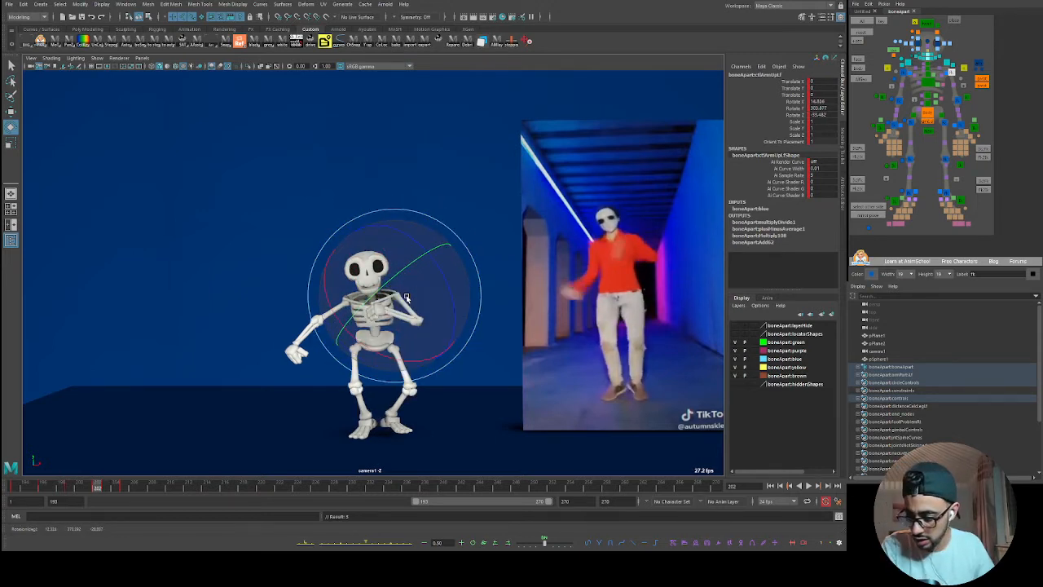
key(alt+period)
key(alt+period)
key(alt+period)
key(alt+period)
key(alt+period)
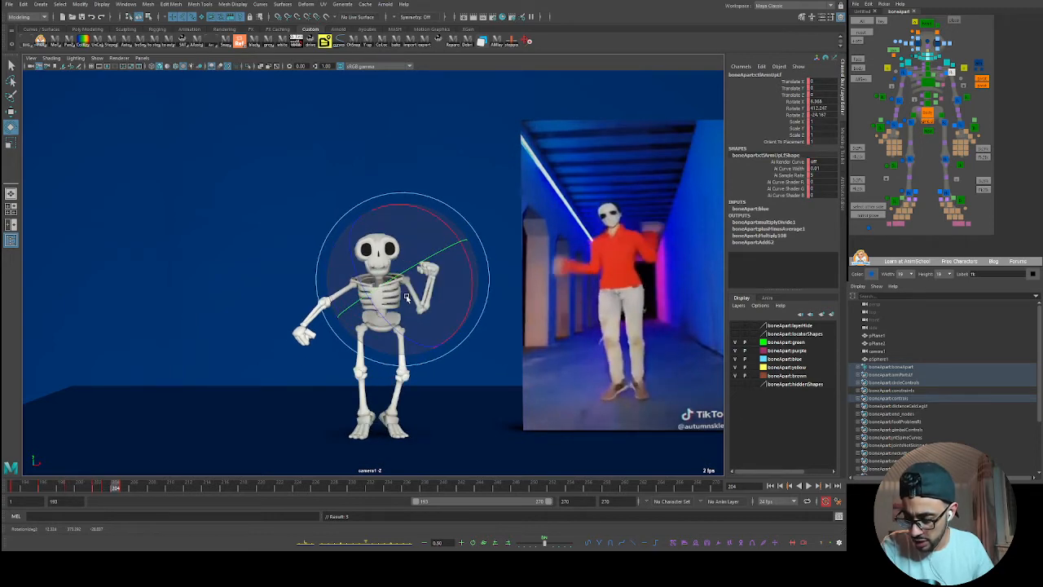
key(alt+period)
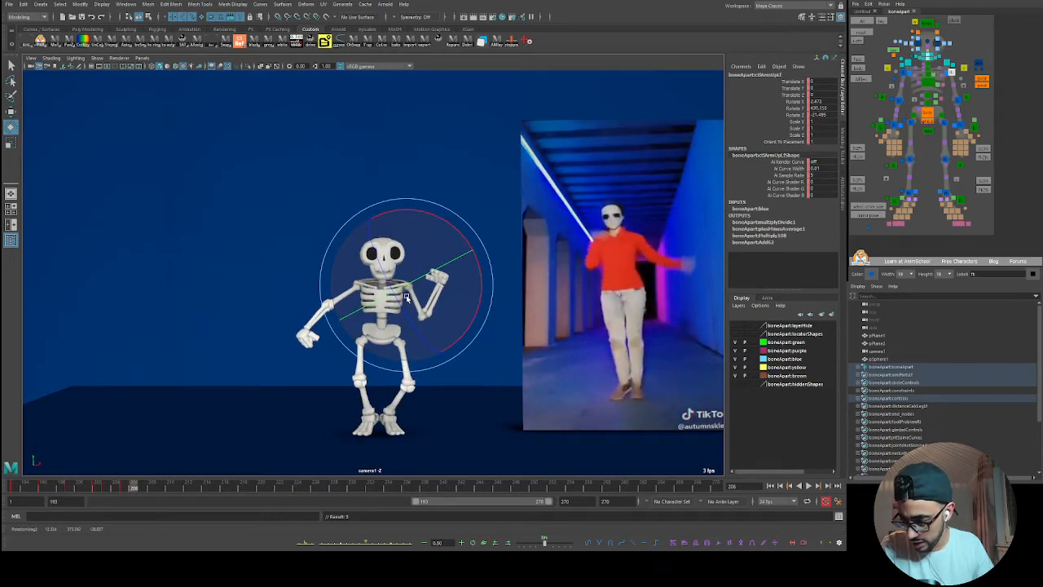
key(alt+period)
key(alt+period)
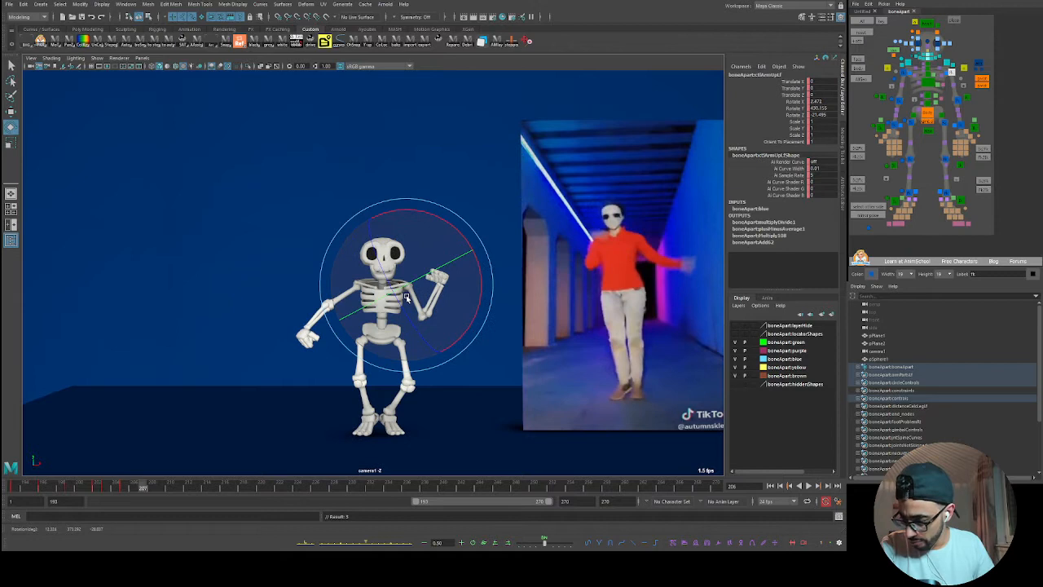
key(alt+period)
key(alt+period)
key(alt+period)
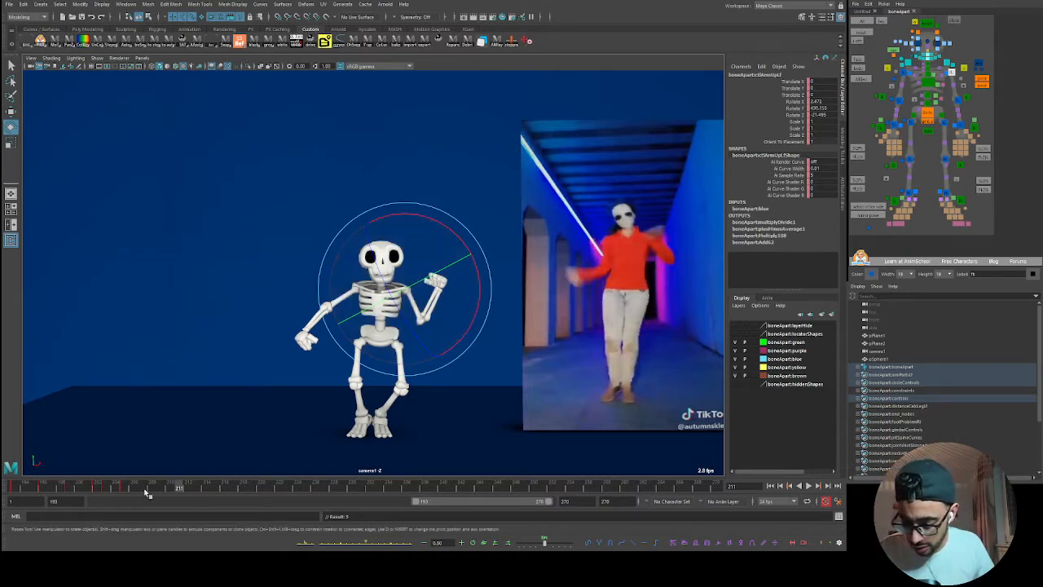
key(alt+v)
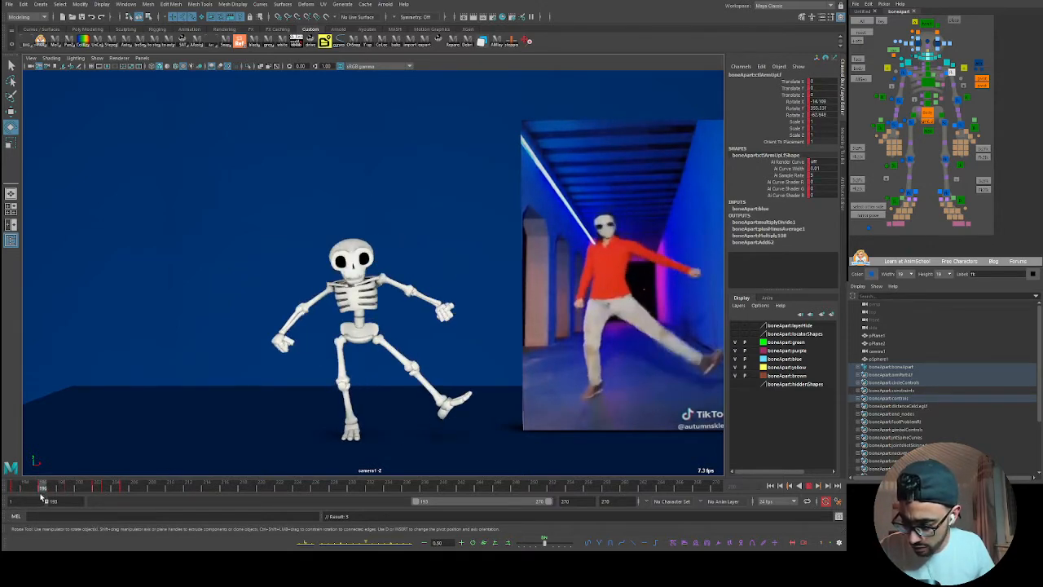
key(alt+v)
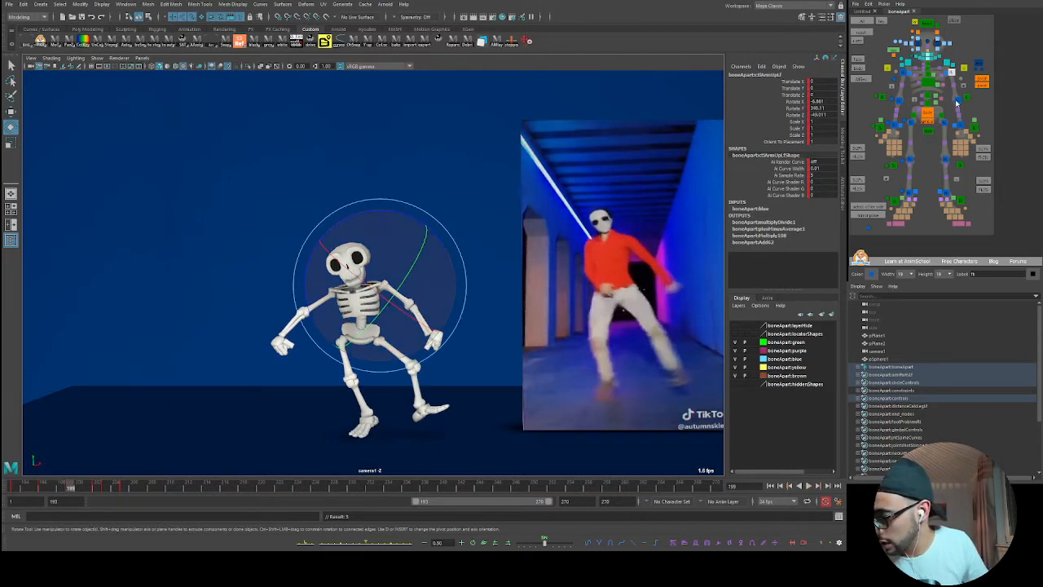
- Copy the left upper arm and forearm keys from frames 199 to 205 and paste them starting at frame 207
click(958, 101)
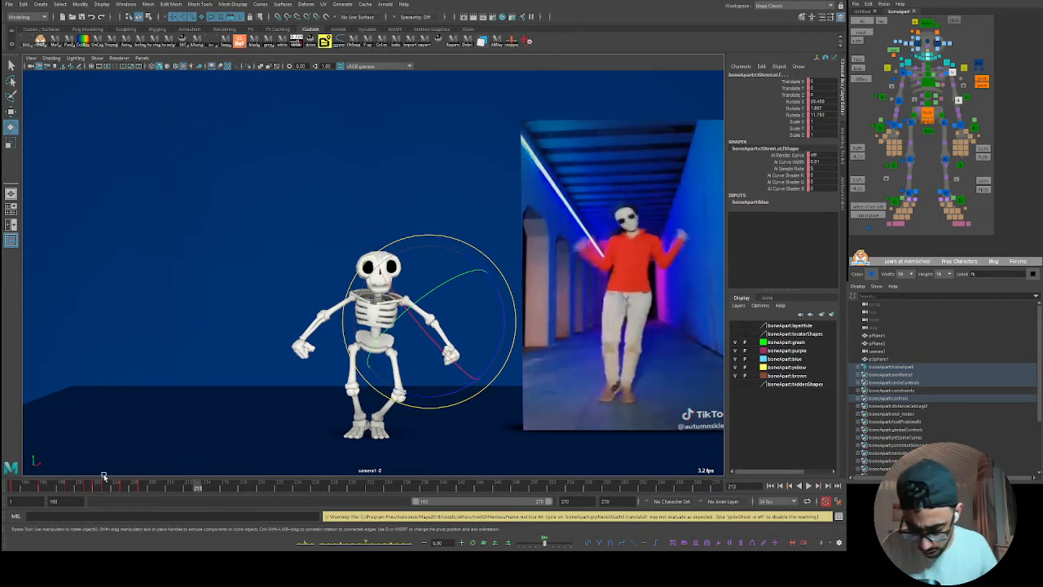
mouse_move(87, 492)
mouse_down()
mouse_move(57, 495)
mouse_move(73, 487)
mouse_up()
key(alt+v)
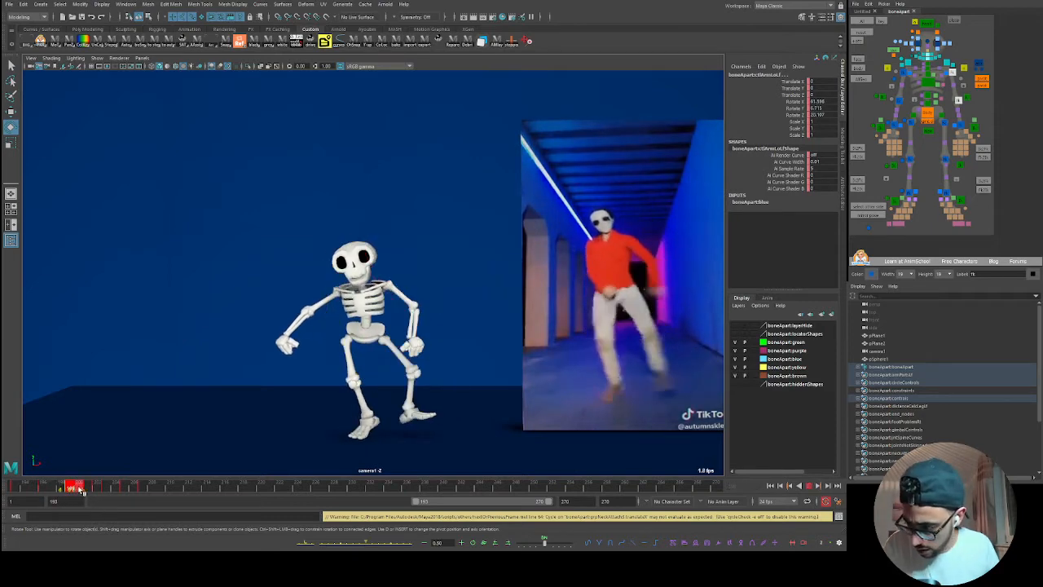
key(alt+v)
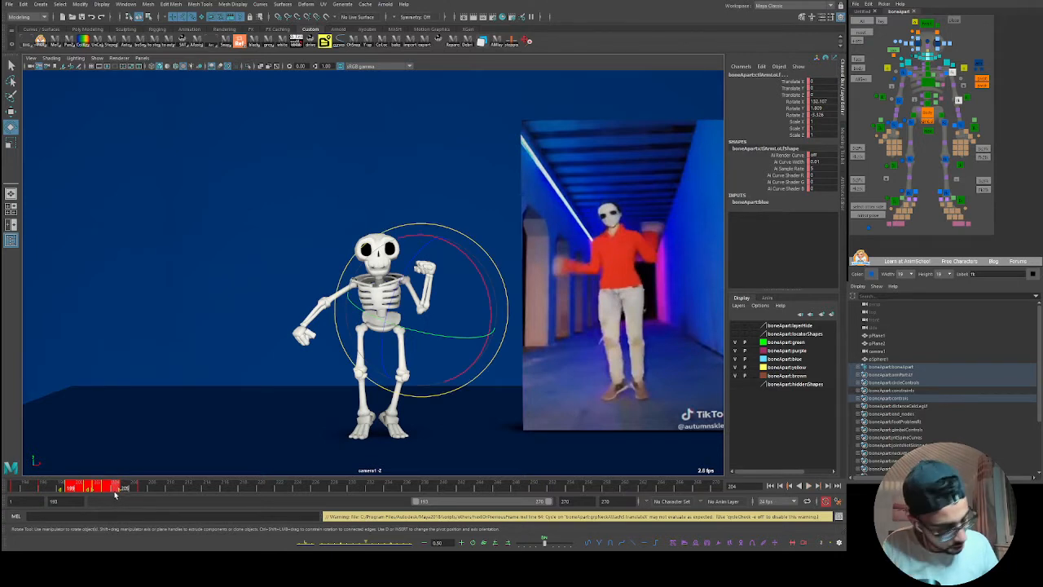
click(115, 489)
click(153, 487)
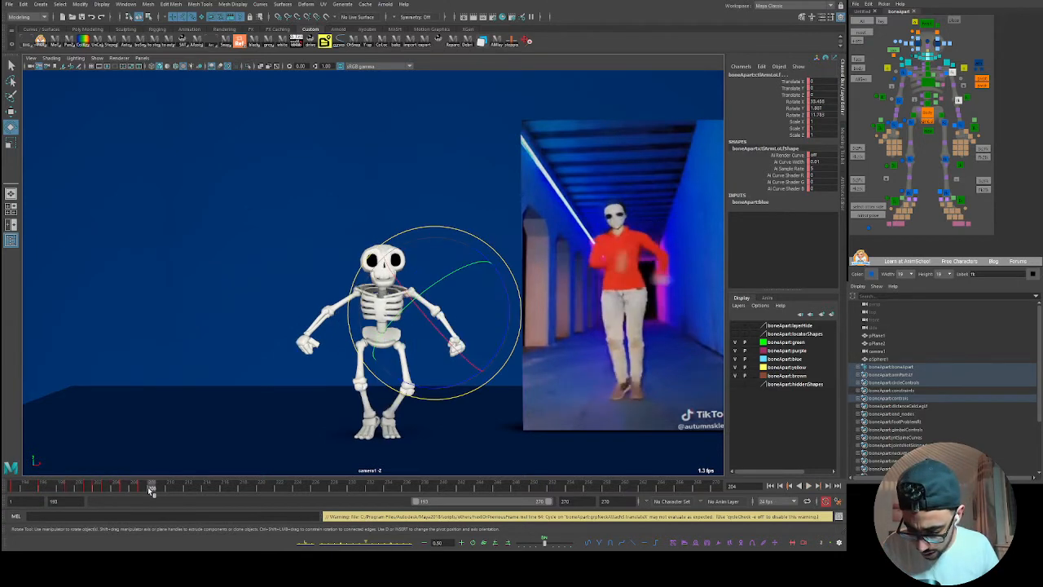
mouse_move(156, 490)
mouse_down()
mouse_move(133, 491)
mouse_move(171, 491)
mouse_move(145, 489)
mouse_up()
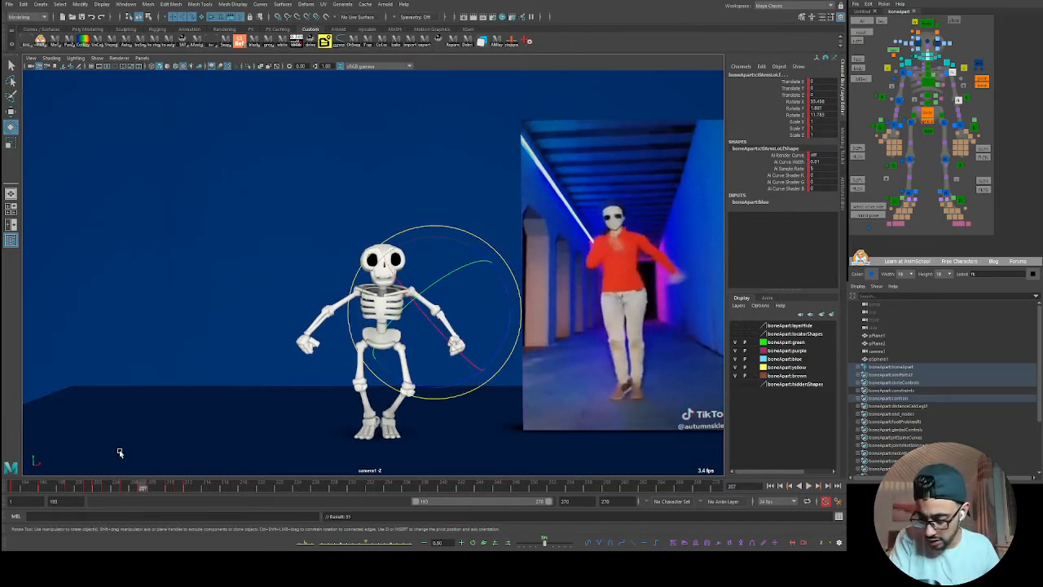
key(1)
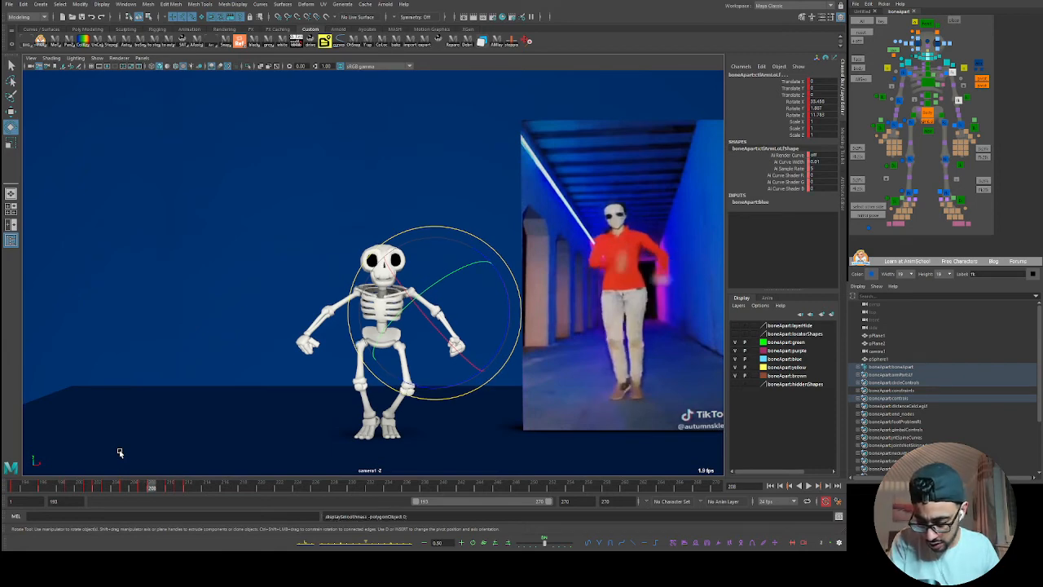
- Play back the motion through the end of the range and compare the left arm swing with the reference dance
key(alt+period)
key(alt+v)
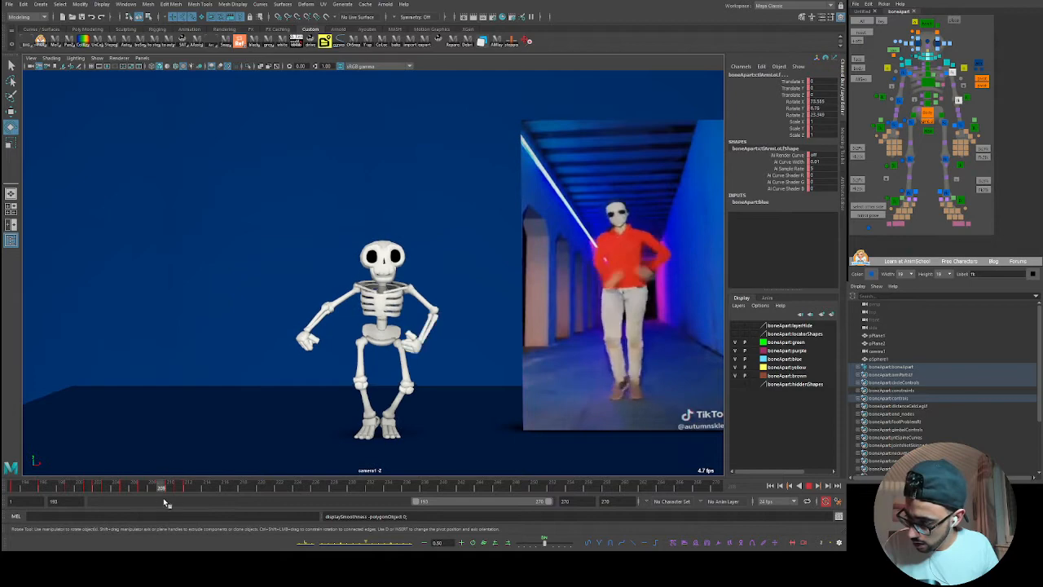
mouse_move(231, 495)
mouse_down()
mouse_move(188, 497)
mouse_move(254, 496)
mouse_move(222, 501)
mouse_up()
key(alt+v)
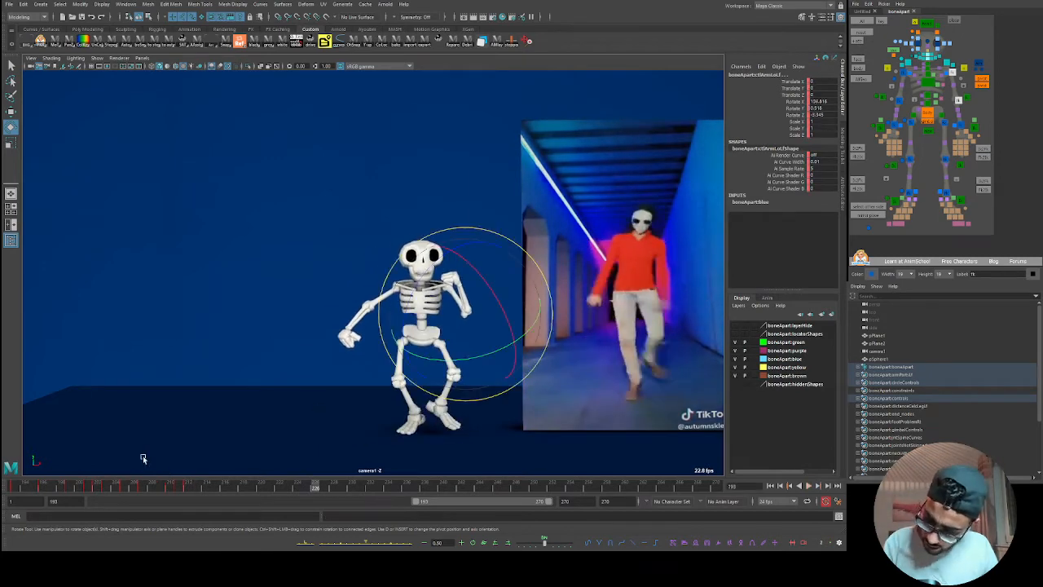
key(ctrl+shift+a)
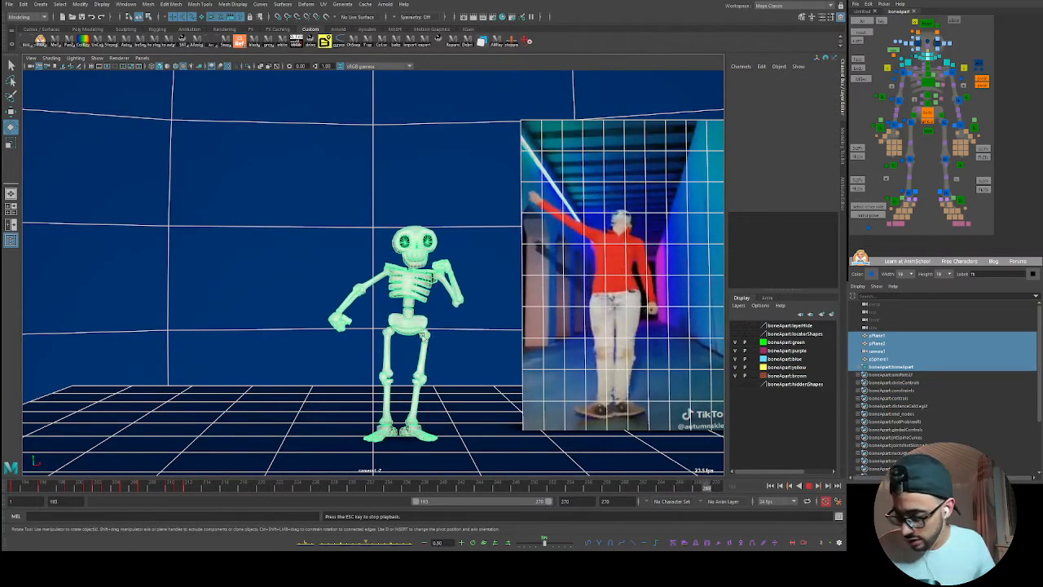
click(596, 111)
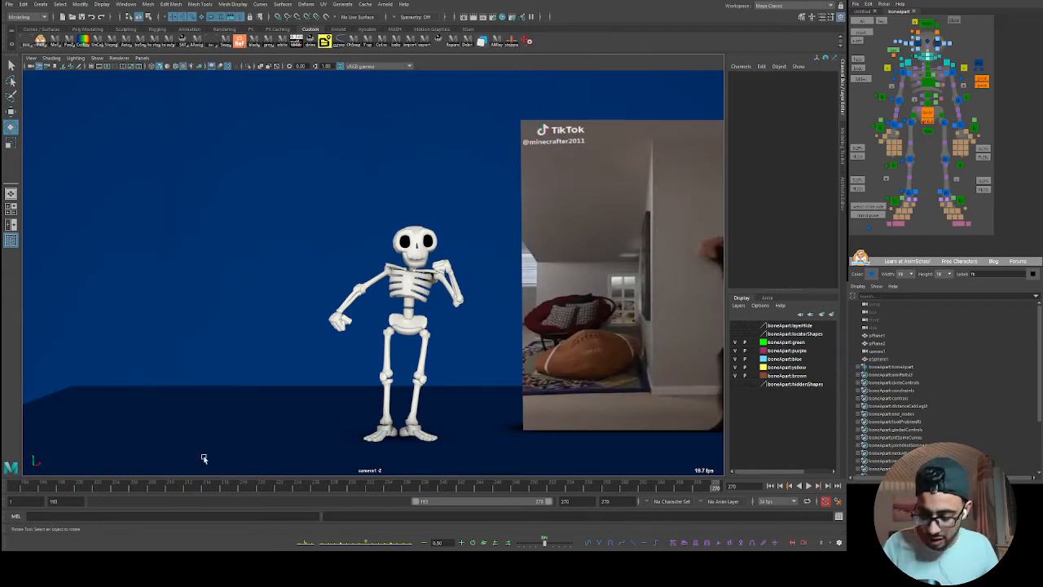
key(alt+v)
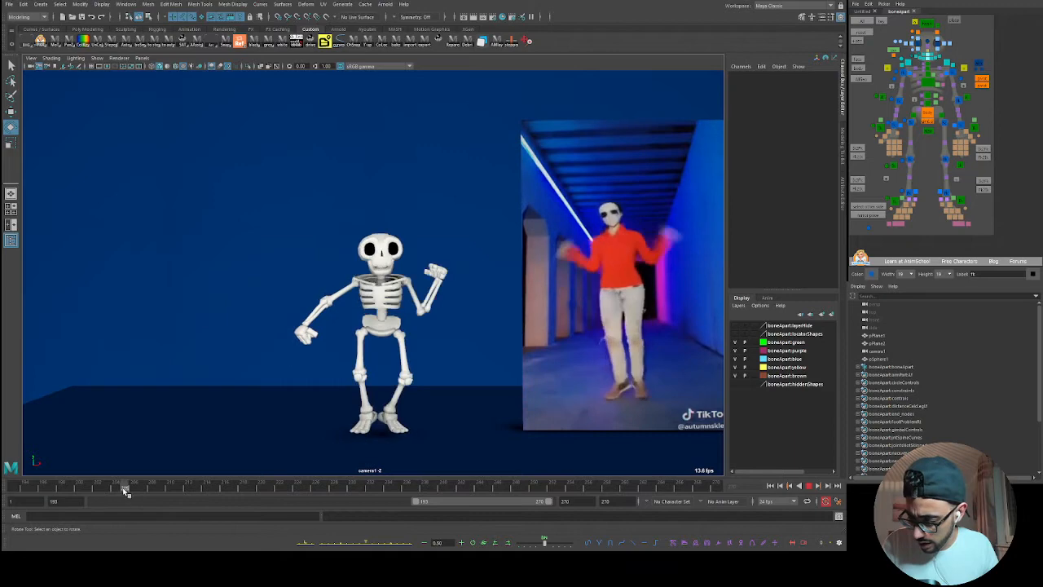
- Try deleting the left upper arm and forearm keys from frame 204 to 208, and undo the deletion
click(952, 73)
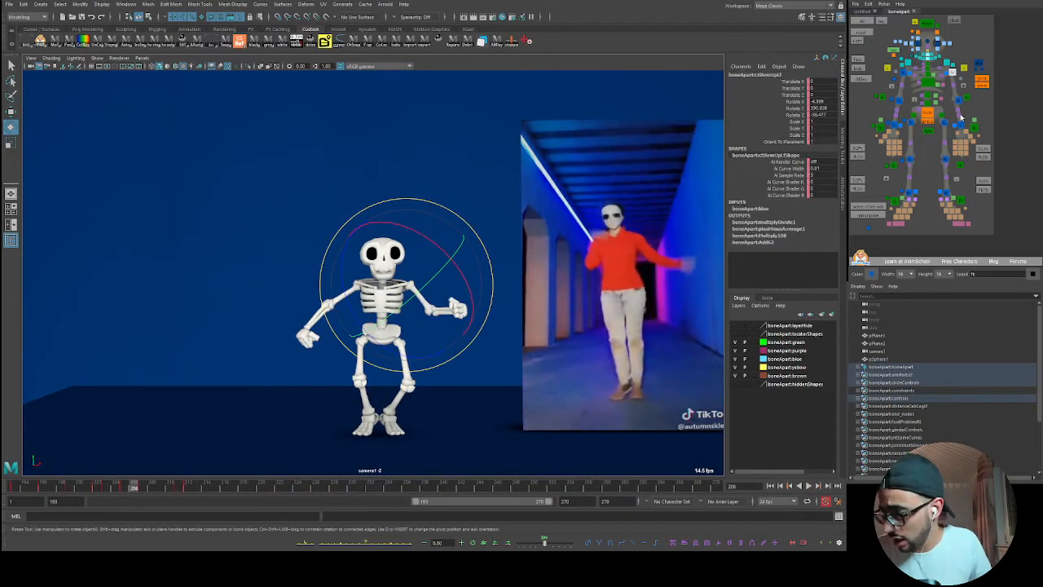
click(958, 101)
drag(65, 489, 115, 495)
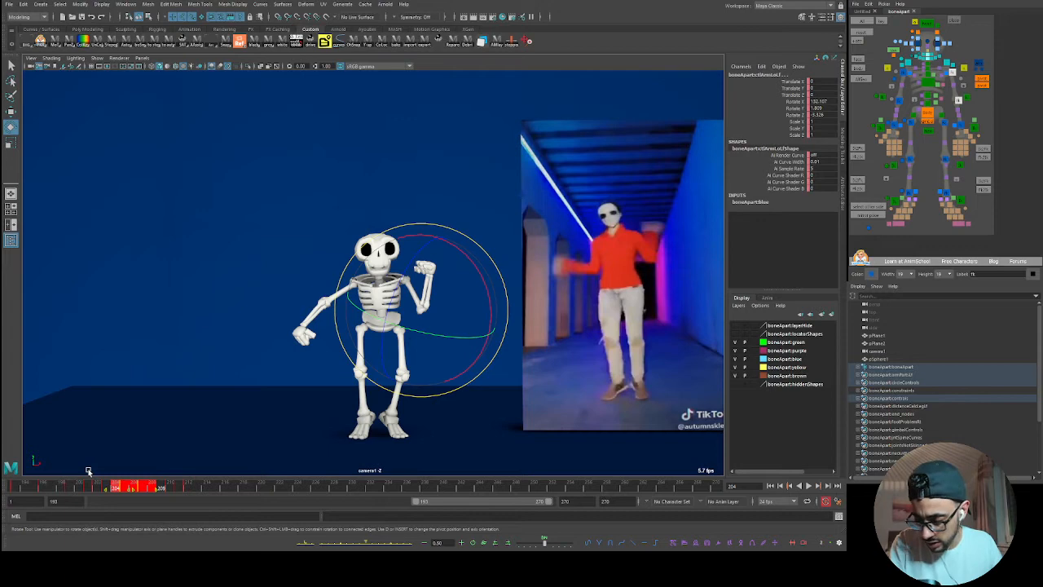
key(Delete)
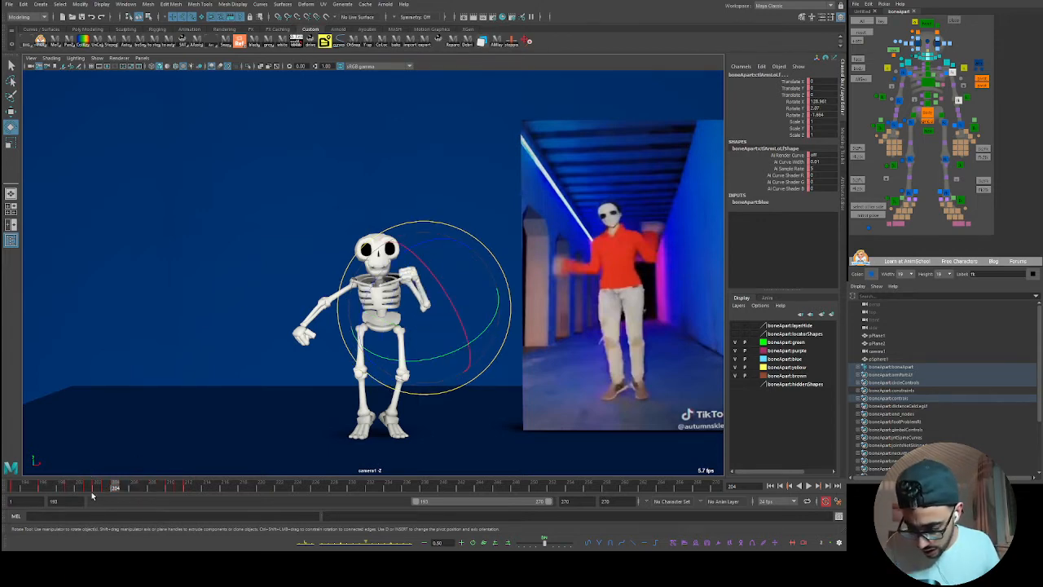
drag(86, 486, 143, 491)
key(ctrl+z)
key(ctrl+z)
key(ctrl+z)
key(ctrl+z)
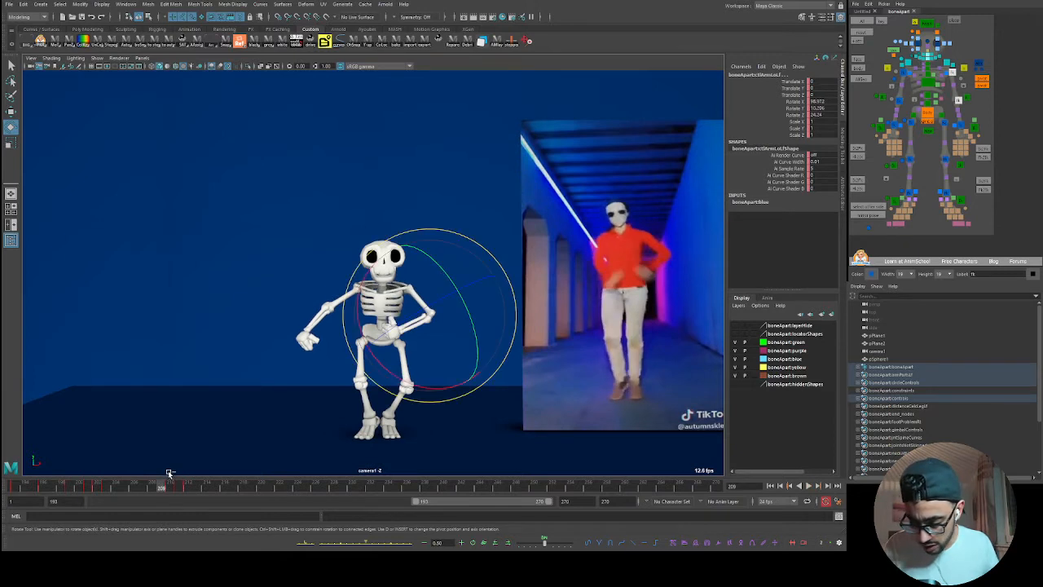
click(258, 333)
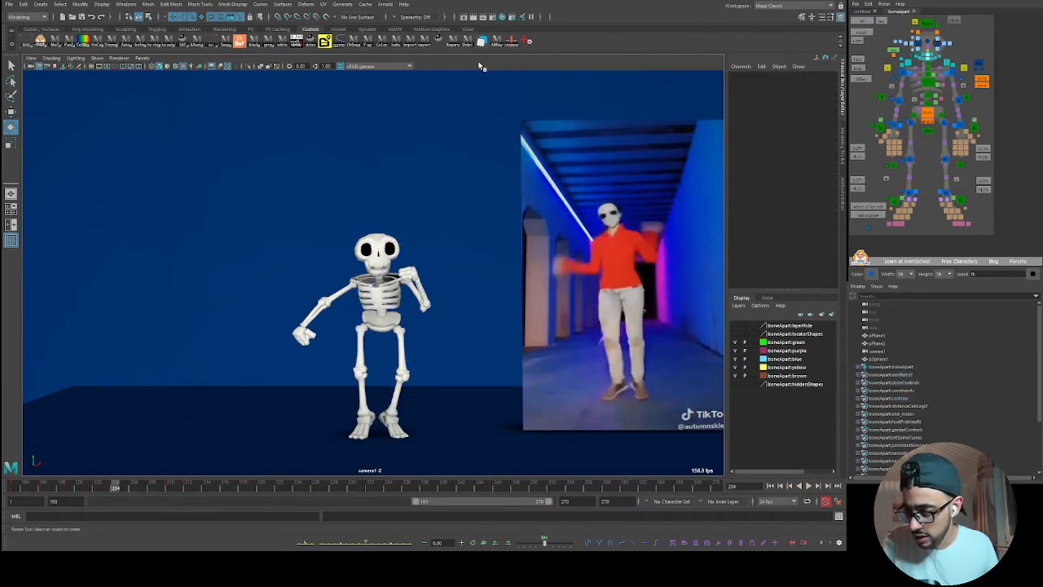
key(ctrl+z)
key(ctrl+z)
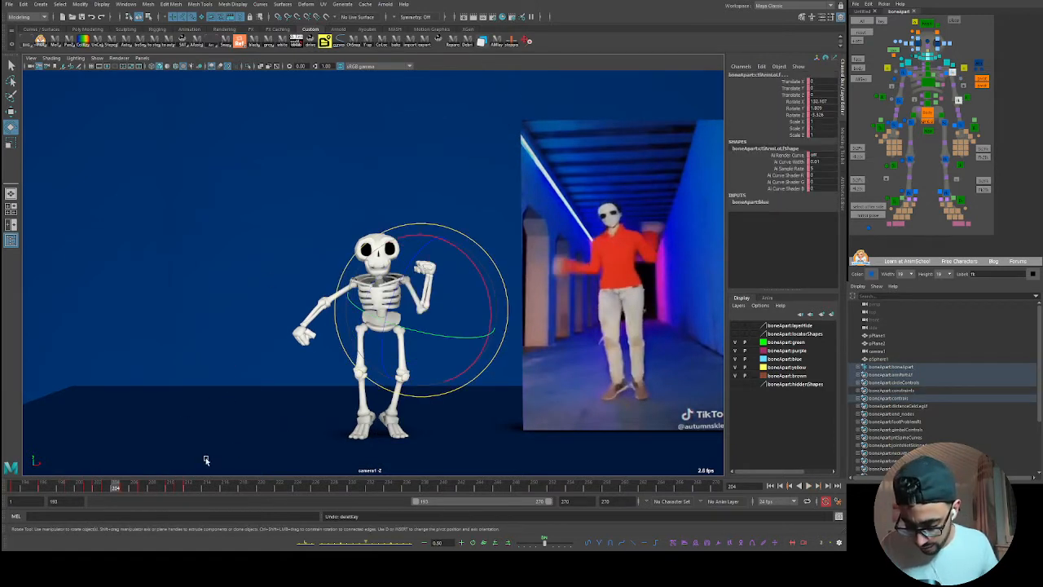
- Try the left arm swing without the keys on frame 207, and undo the key deletion
key(alt+v)
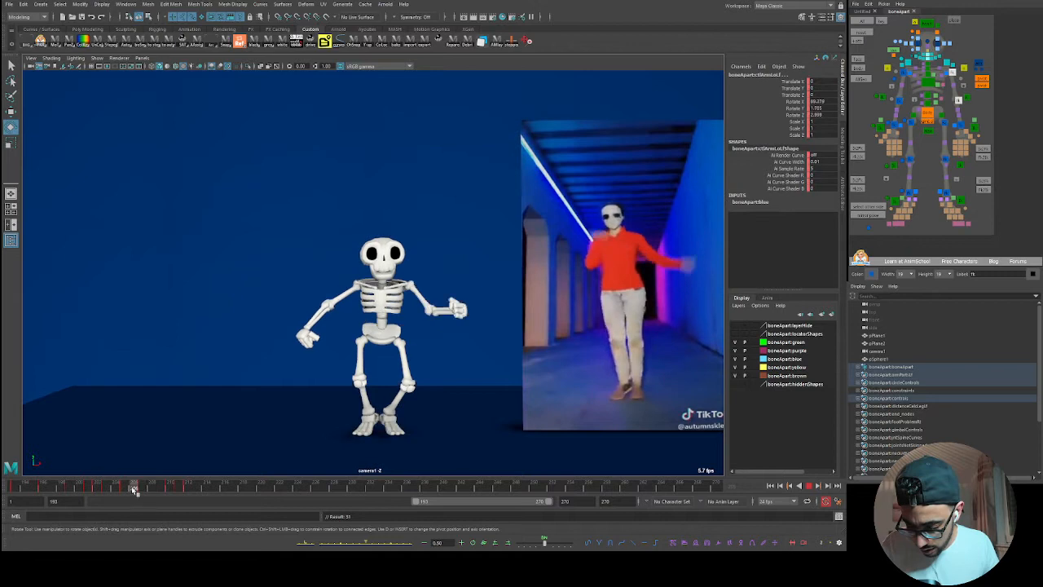
key(alt+v)
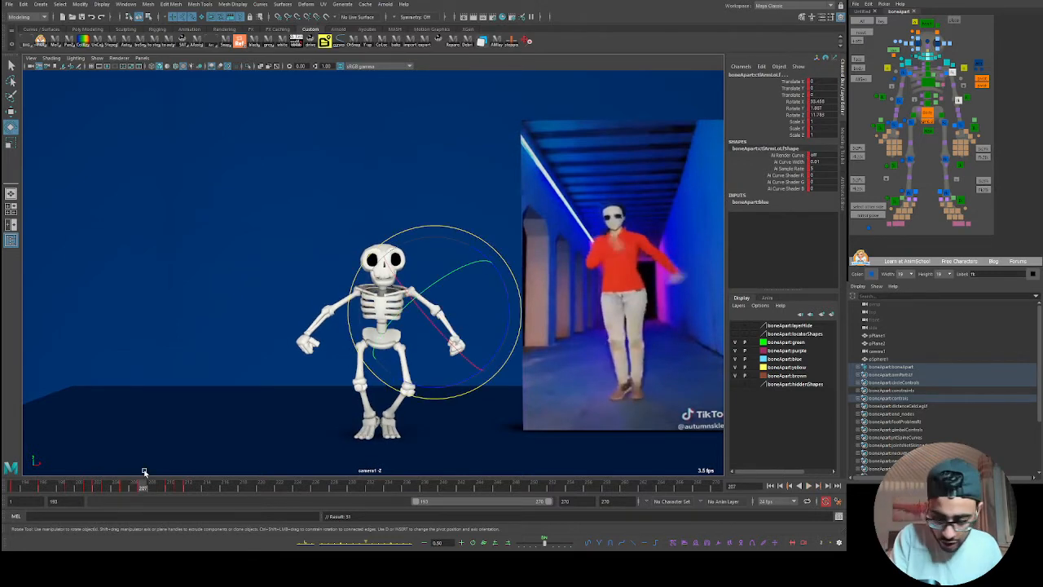
key(ctrl+z)
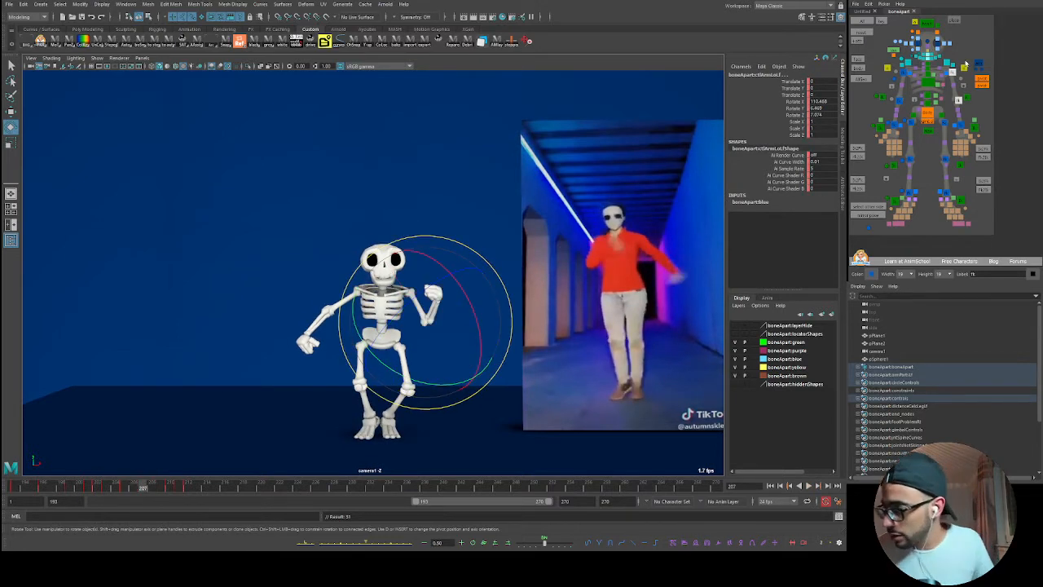
click(945, 72)
middle_drag(306, 382, 224, 455)
drag(125, 490, 146, 494)
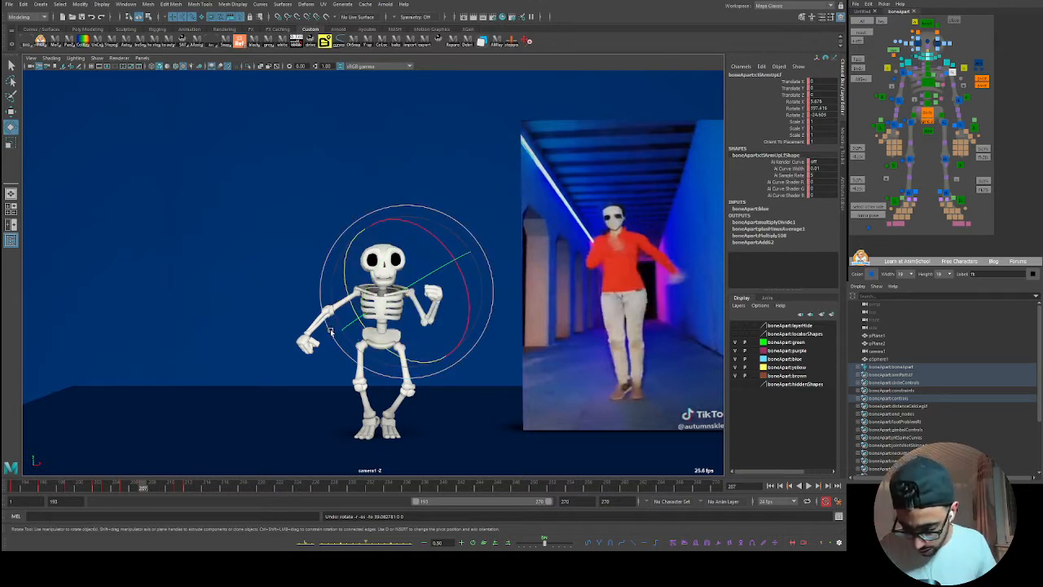
key(ctrl+z)
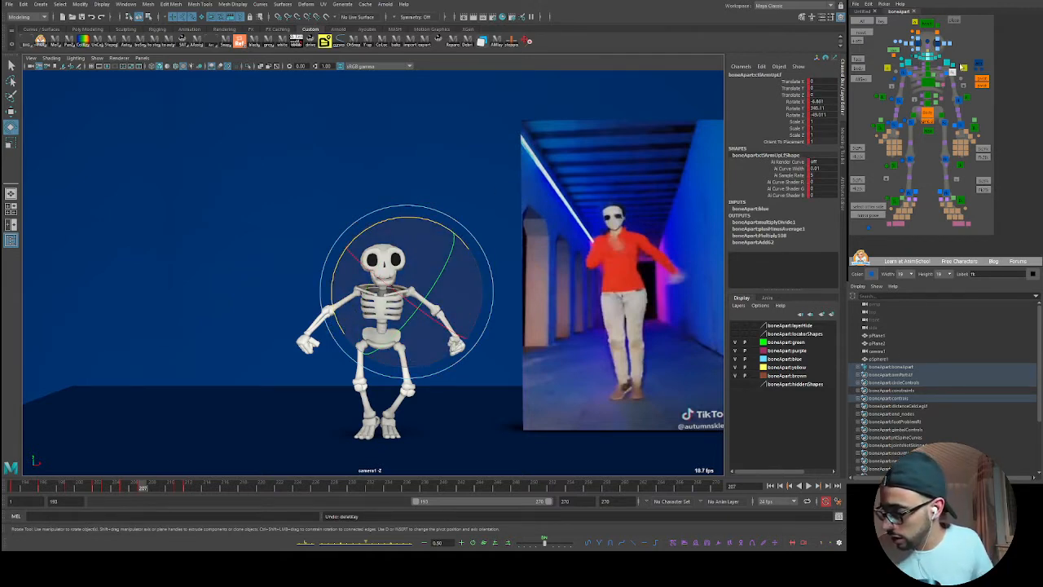
- On frame 207, rotate the left upper arm to about Y 375 degrees
click(959, 68)
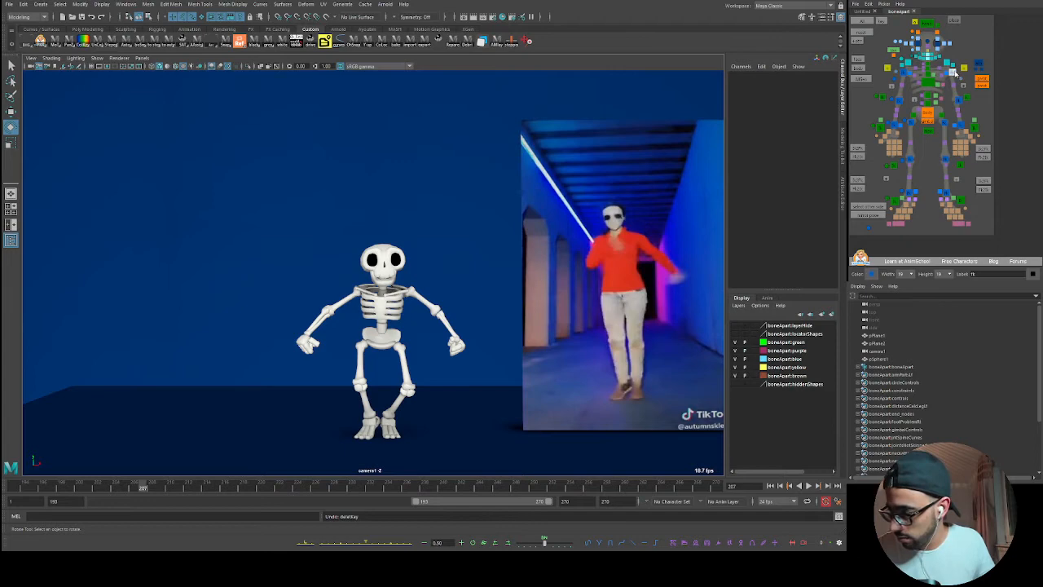
click(953, 73)
mouse_move(136, 488)
mouse_down()
mouse_move(91, 492)
mouse_move(142, 489)
mouse_up()
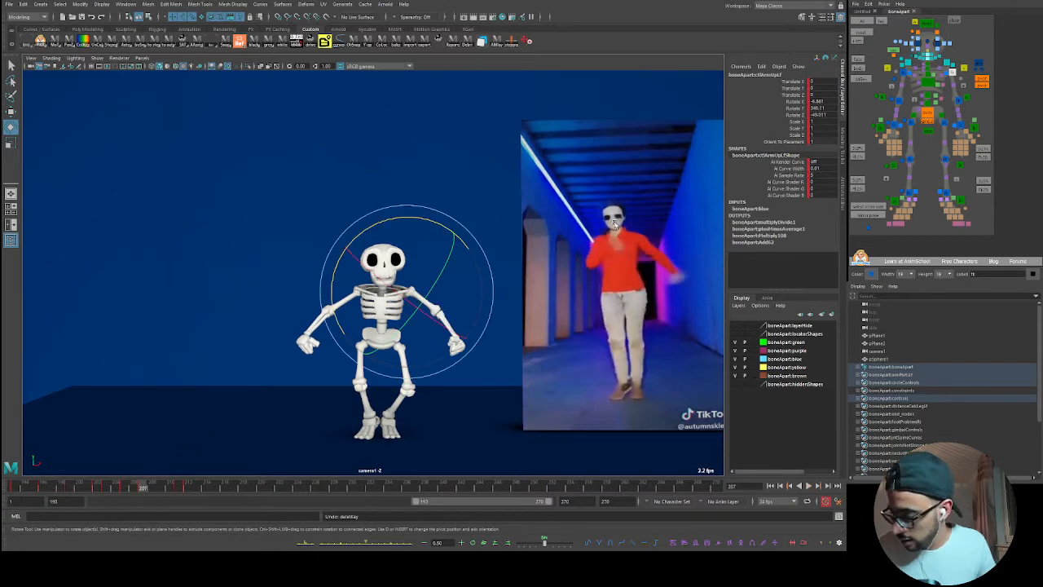
drag(415, 235, 427, 227)
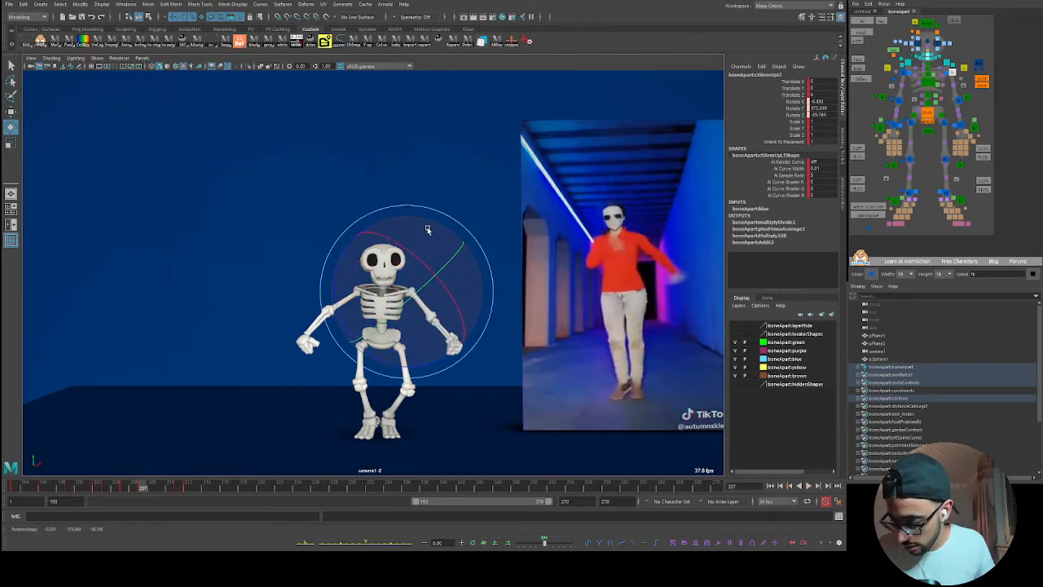
- On frame 207, rotate the left forearm to about X 14 and Y -11 degrees
click(958, 100)
drag(470, 319, 470, 296)
drag(425, 380, 432, 367)
drag(121, 488, 142, 491)
drag(456, 374, 466, 362)
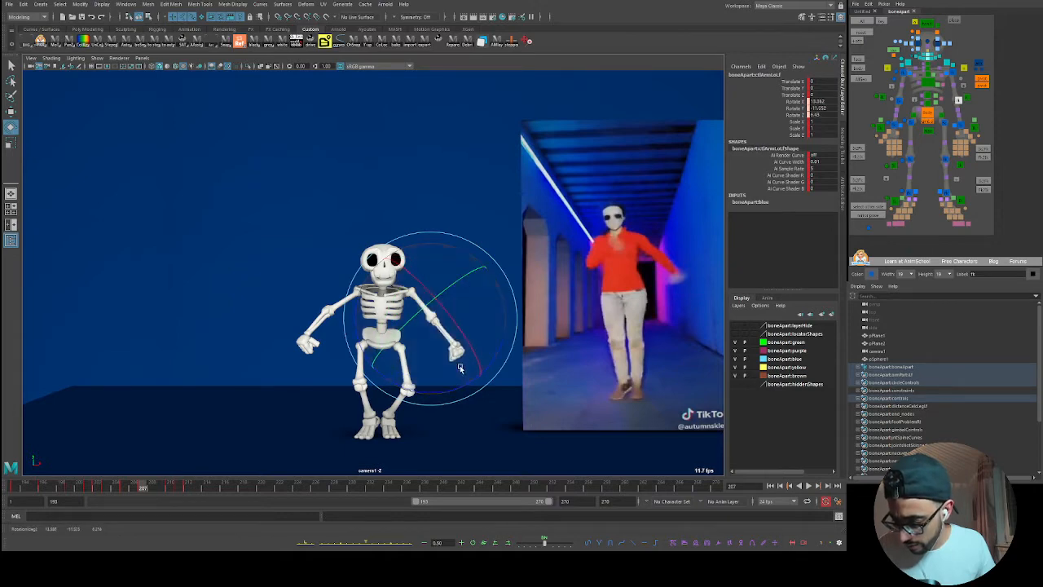
- Check the left arm across frames 203 to 207, try deleting the left upper arm's key on frame 205, and undo it
click(950, 73)
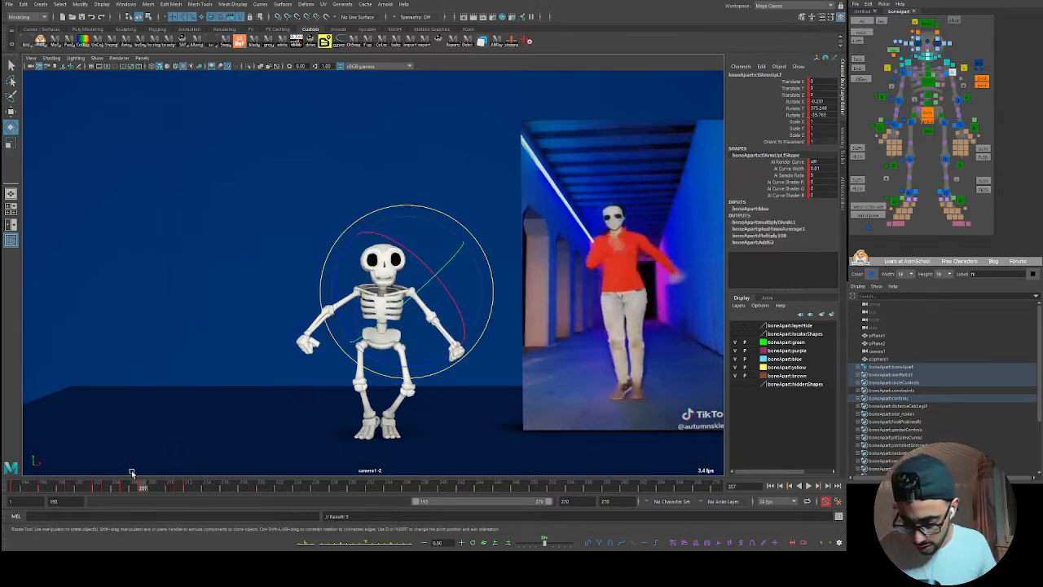
key(alt+v)
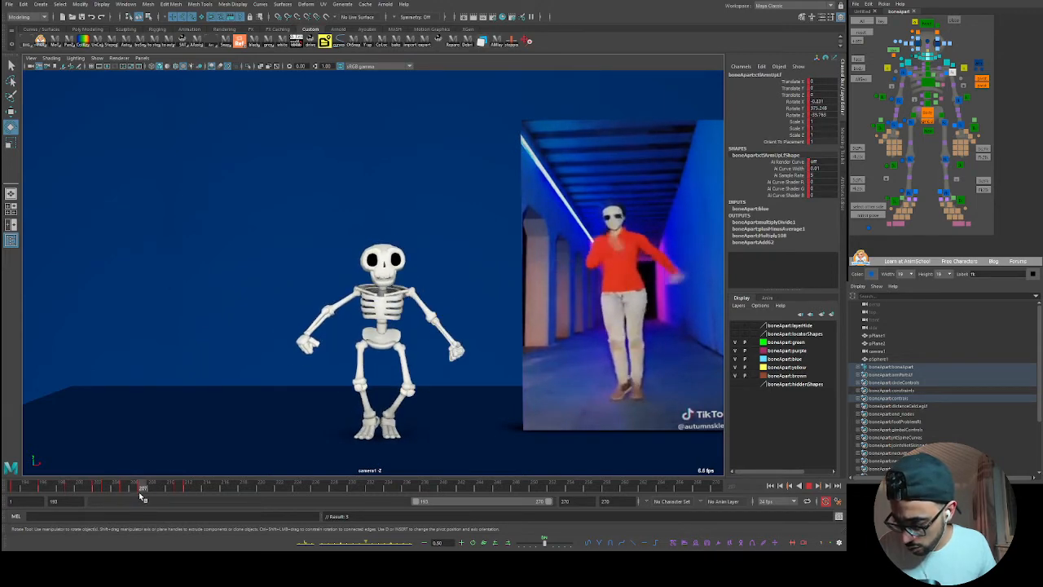
click(111, 487)
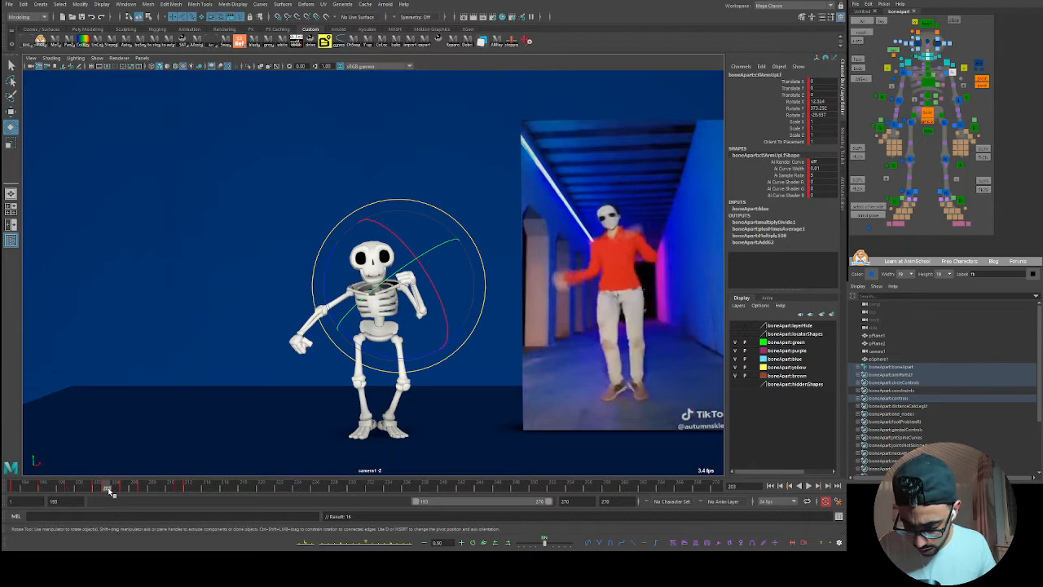
drag(110, 490, 142, 491)
click(123, 489)
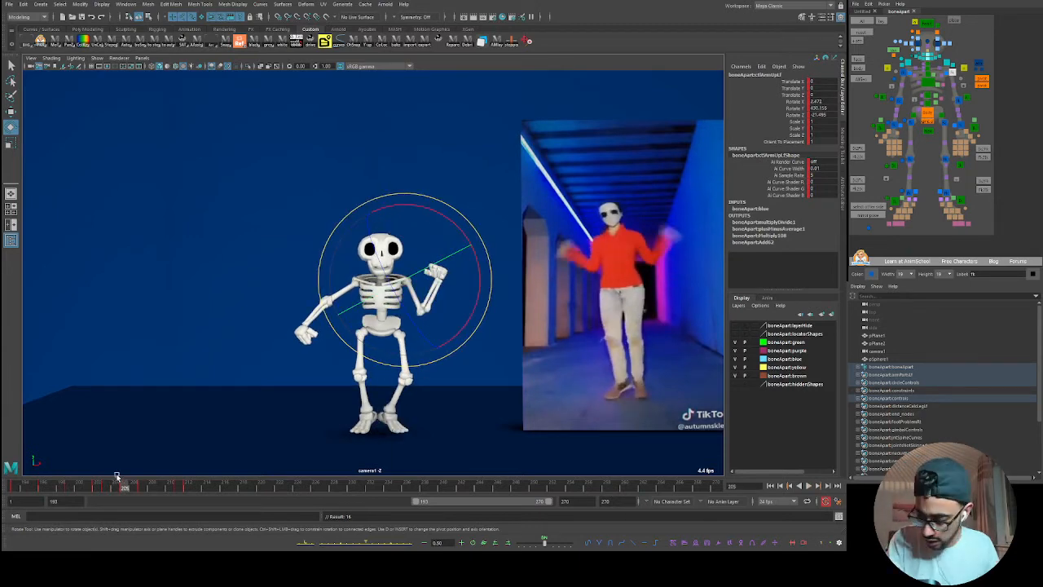
key(Delete)
mouse_move(109, 490)
mouse_down()
mouse_move(146, 489)
mouse_move(105, 488)
mouse_move(126, 489)
mouse_up()
key(ctrl+z)
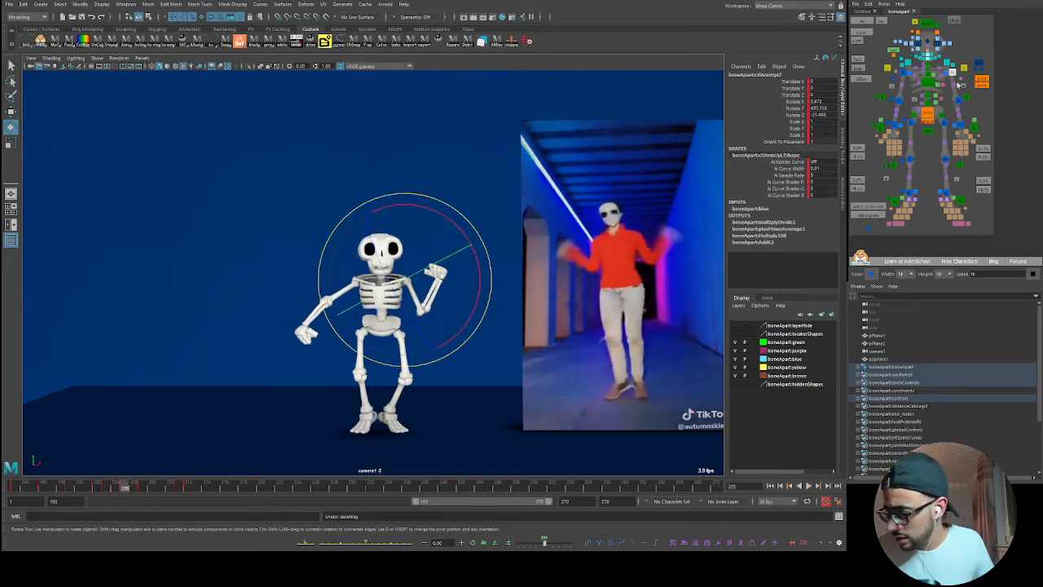
- Delete the left forearm's key on frame 205
click(901, 141)
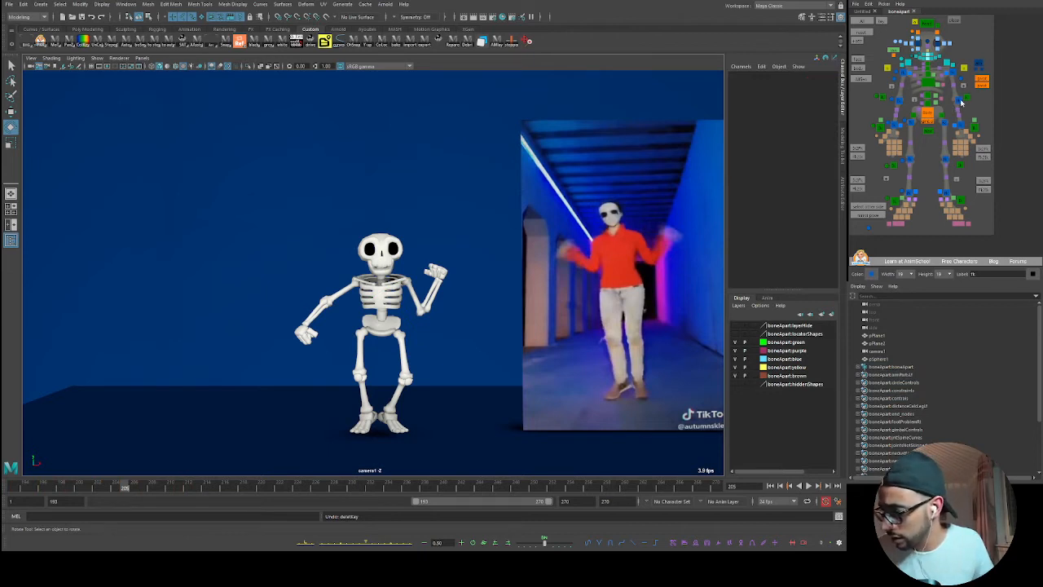
click(962, 102)
mouse_move(127, 489)
mouse_down()
mouse_move(142, 489)
mouse_move(107, 488)
mouse_move(124, 488)
mouse_up()
key(Delete)
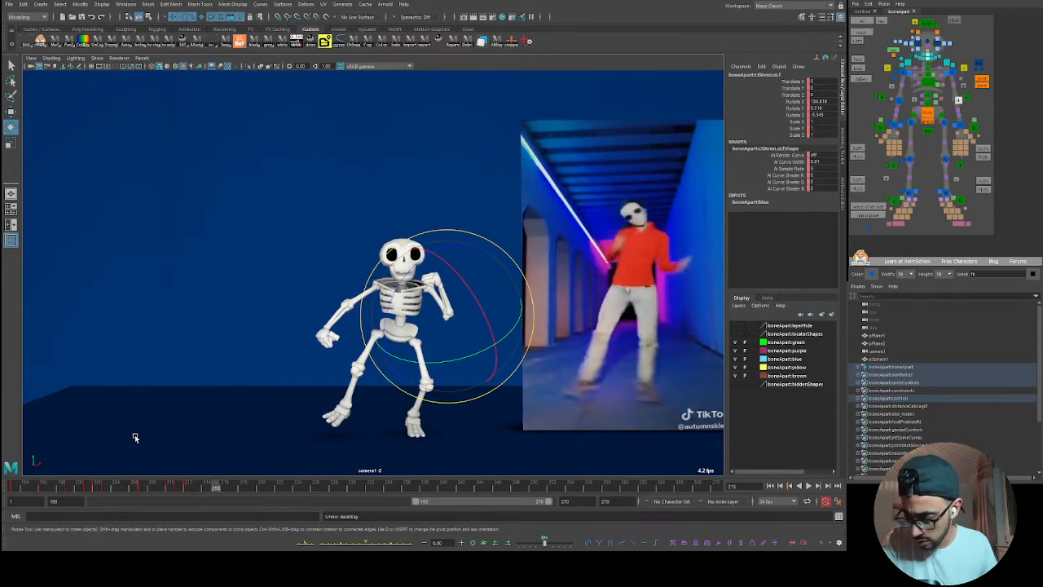
- Set keys for the left upper arm and forearm on frame 215
click(954, 74)
key(s)
key(comma)
key(period)
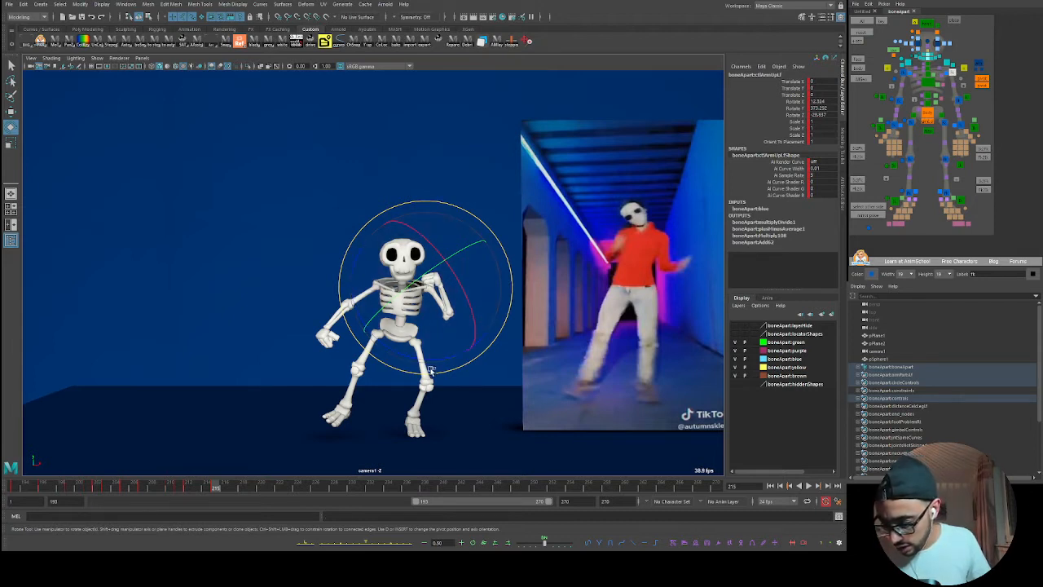
- On frame 215, rotate the left upper arm to about X 15, Y 392 and Z 5 degrees
click(505, 307)
click(954, 73)
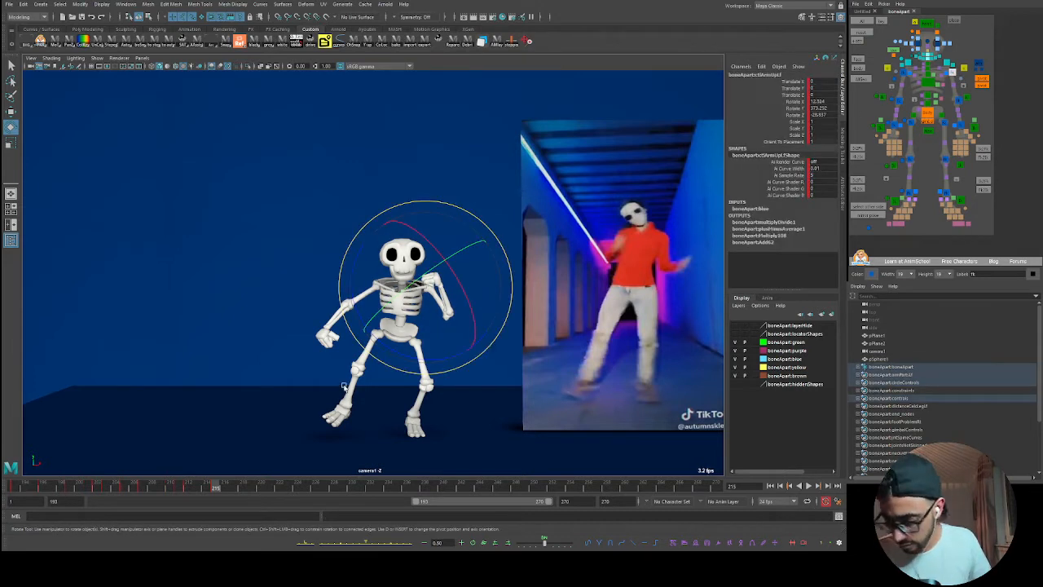
drag(418, 358, 387, 360)
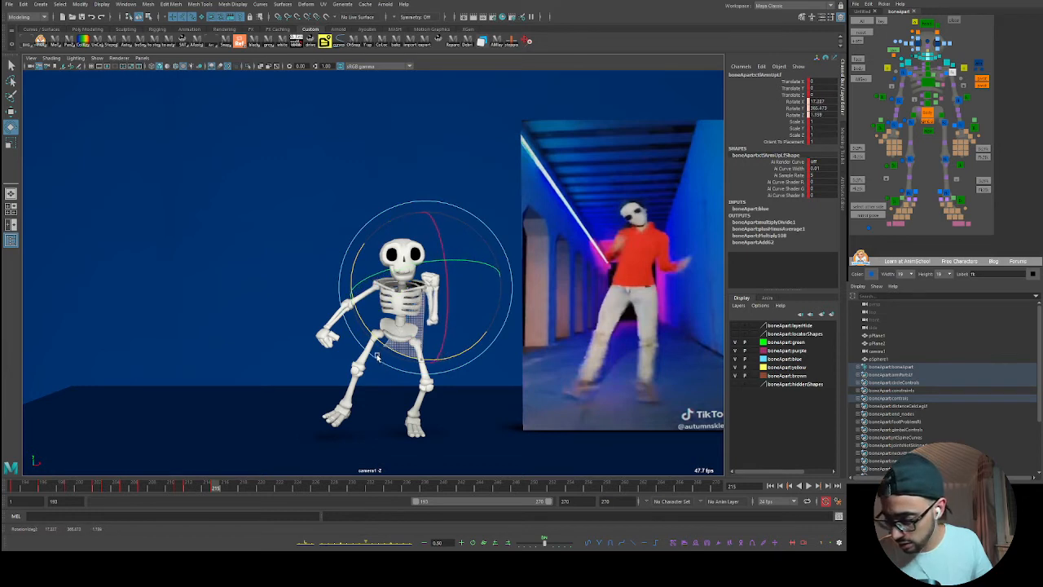
drag(476, 250, 481, 247)
drag(401, 319, 421, 319)
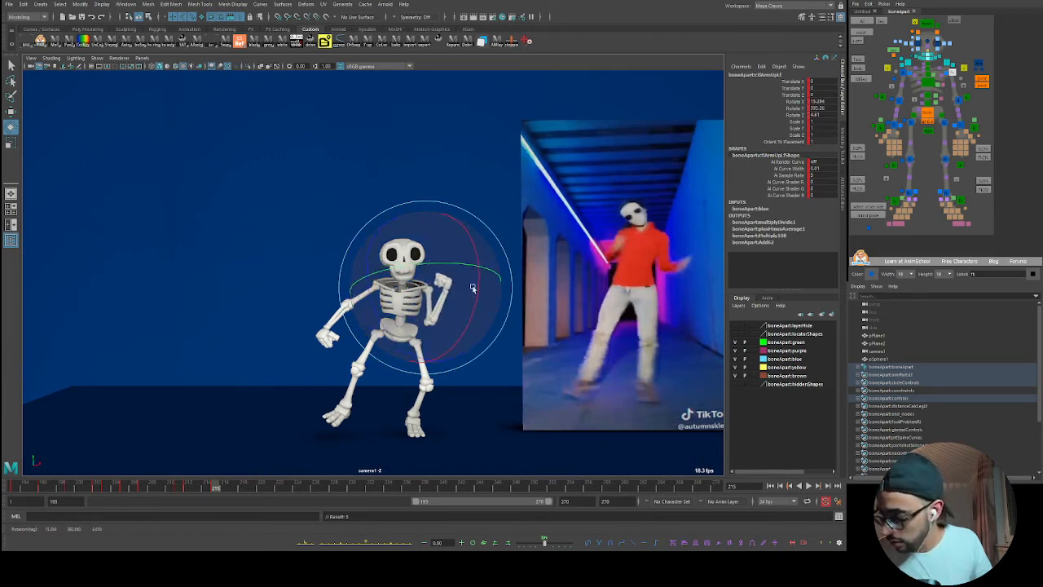
- On frame 215, rotate the left forearm to about X 98 degrees and play back the motion to check it
click(958, 99)
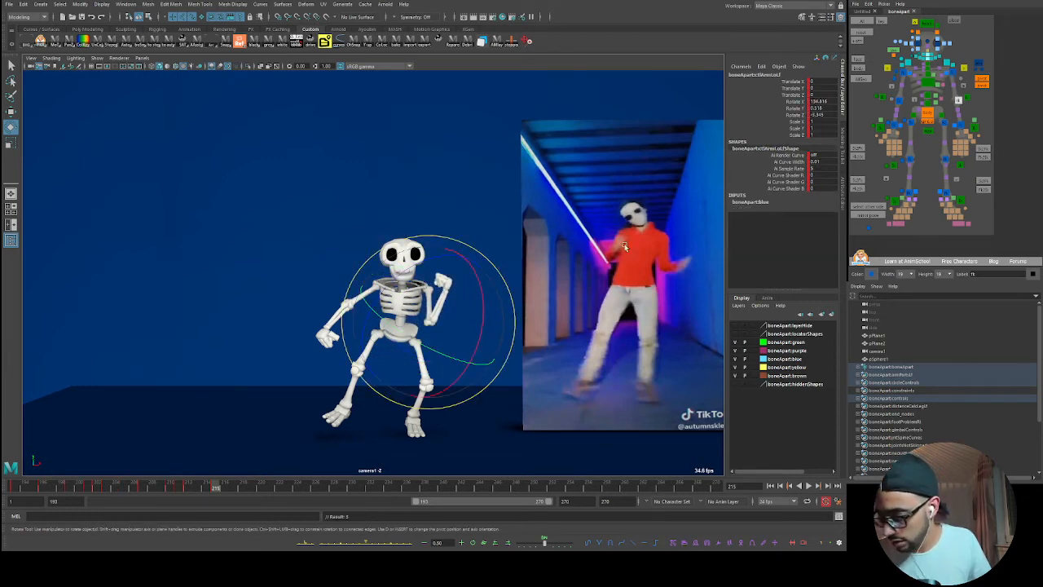
drag(478, 284, 466, 361)
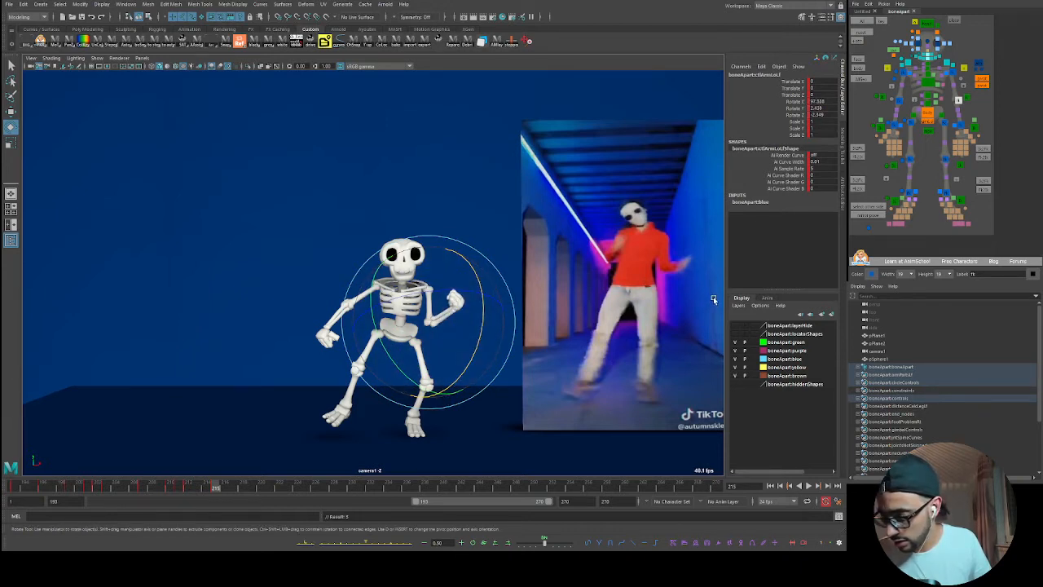
drag(198, 490, 234, 487)
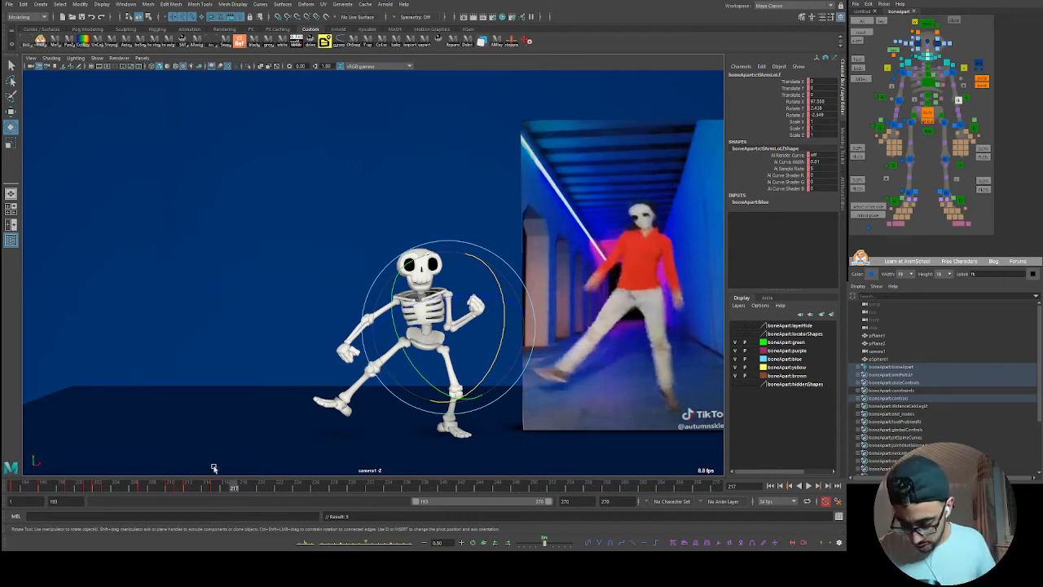
key(alt+v)
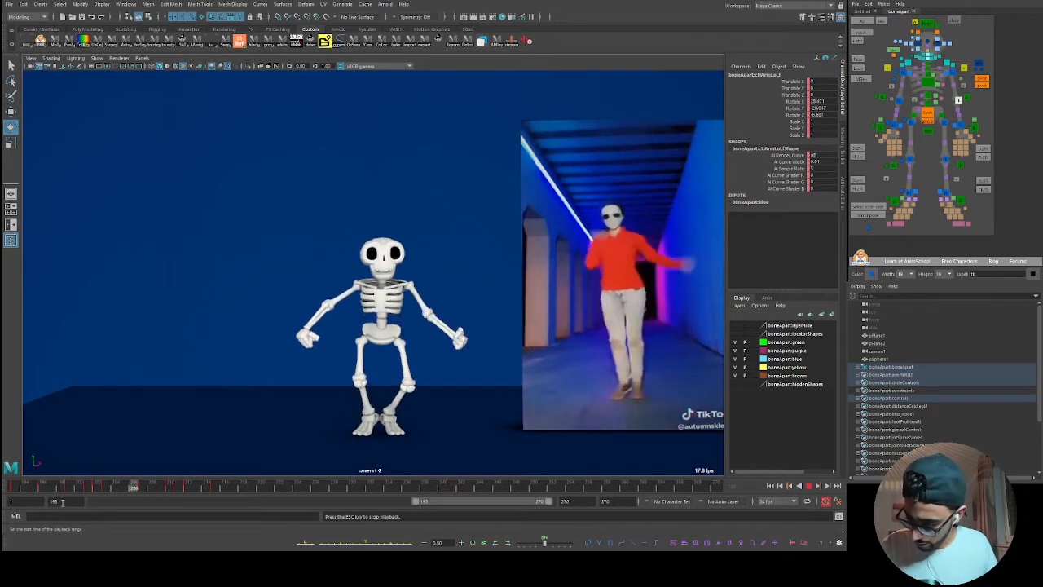
- Play back the dance from frame 193 repeatedly to compare the left arm's motion with the reference video
click(31, 487)
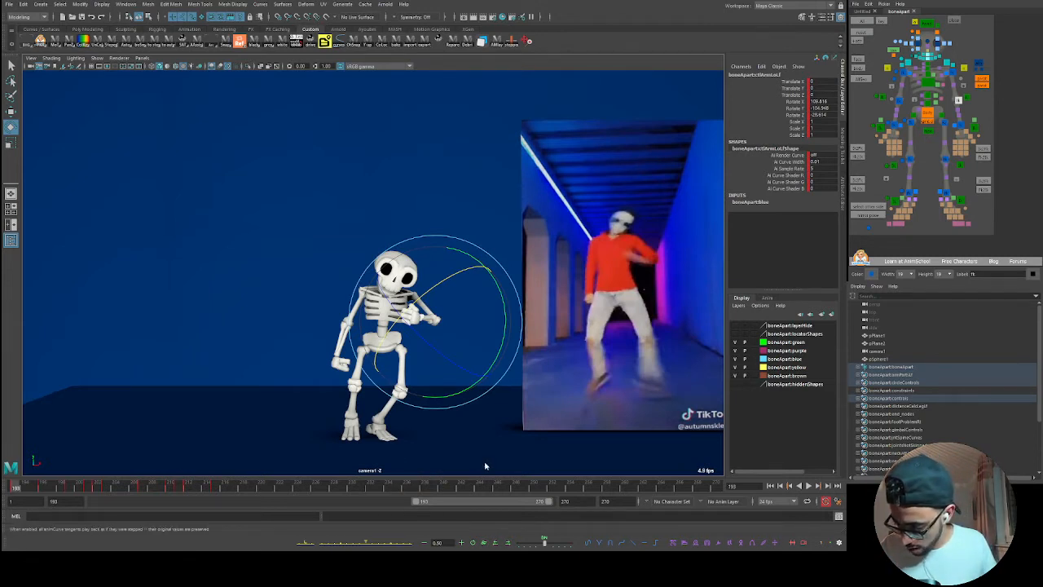
click(522, 486)
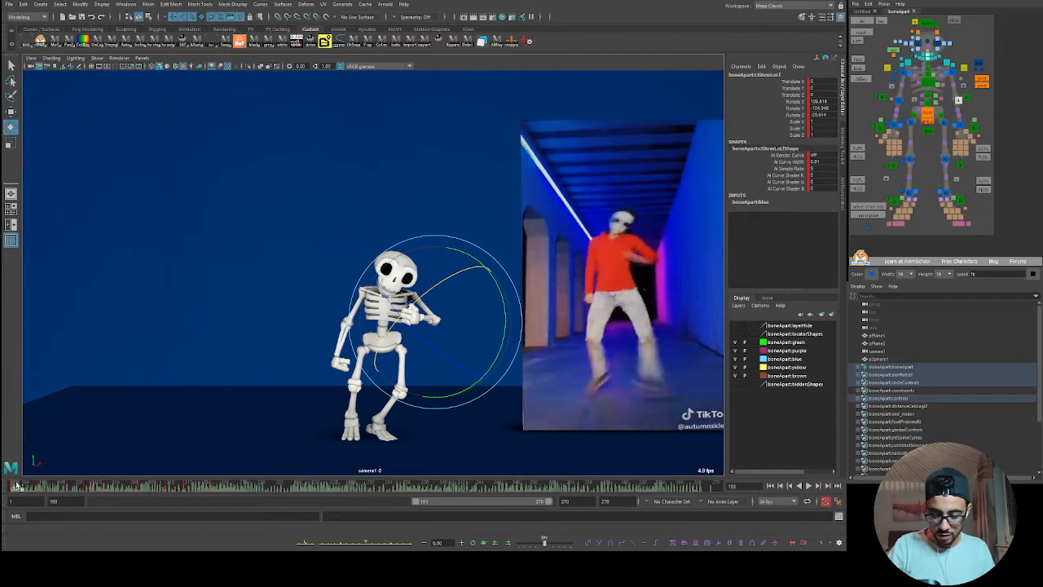
key(alt+v)
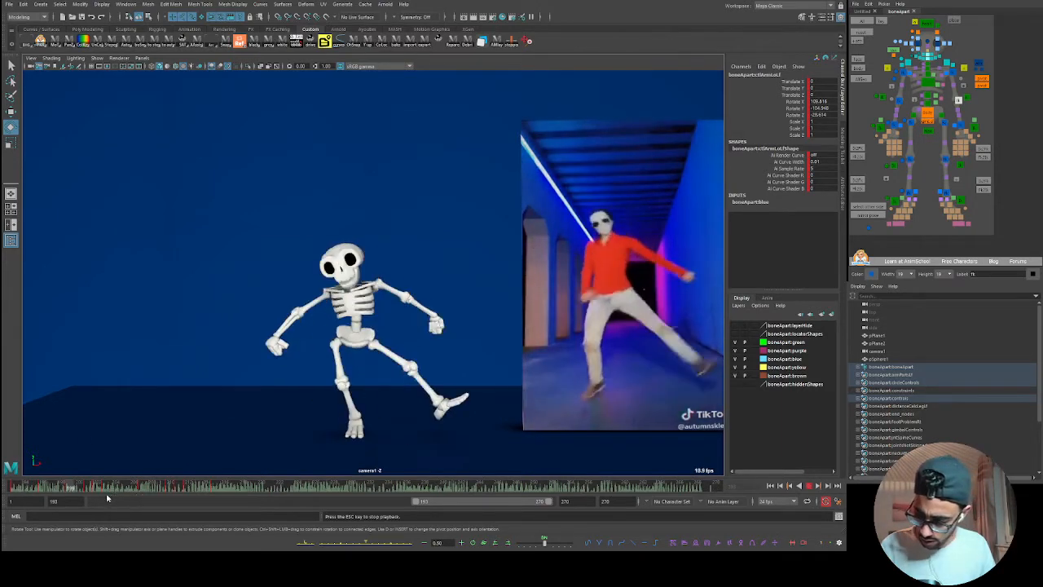
key(Escape)
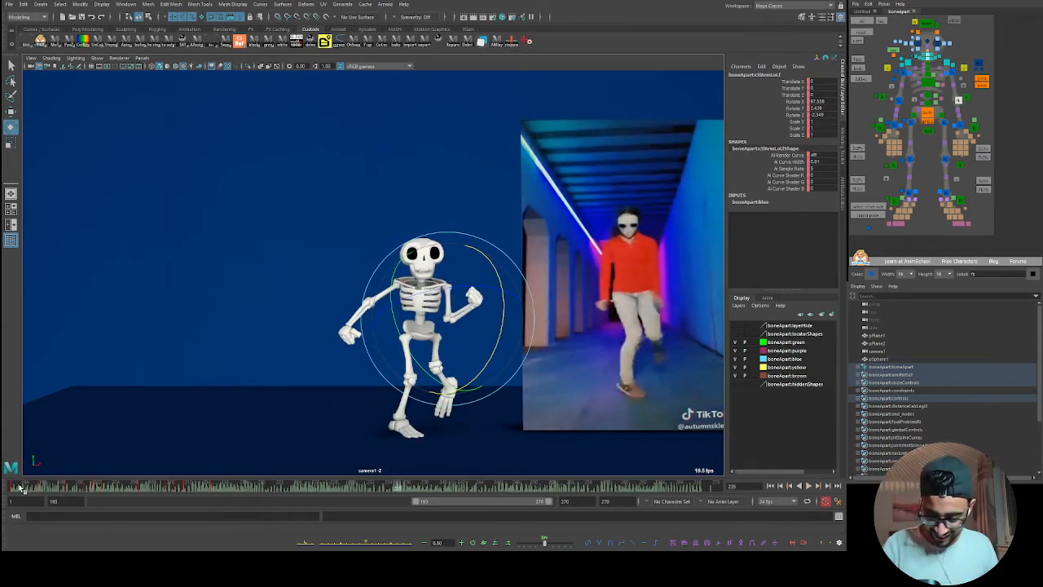
key(alt+v)
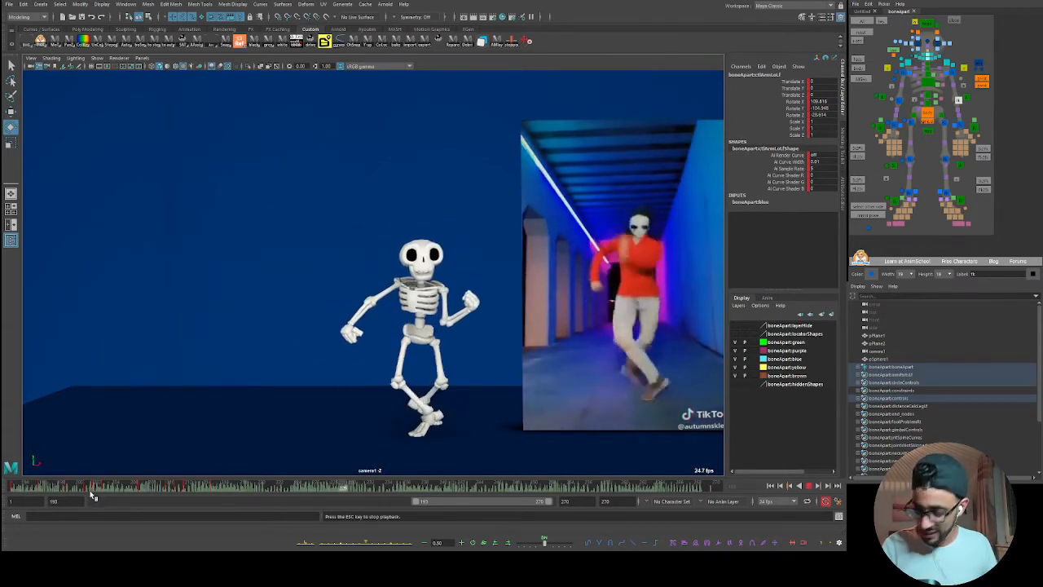
key(Escape)
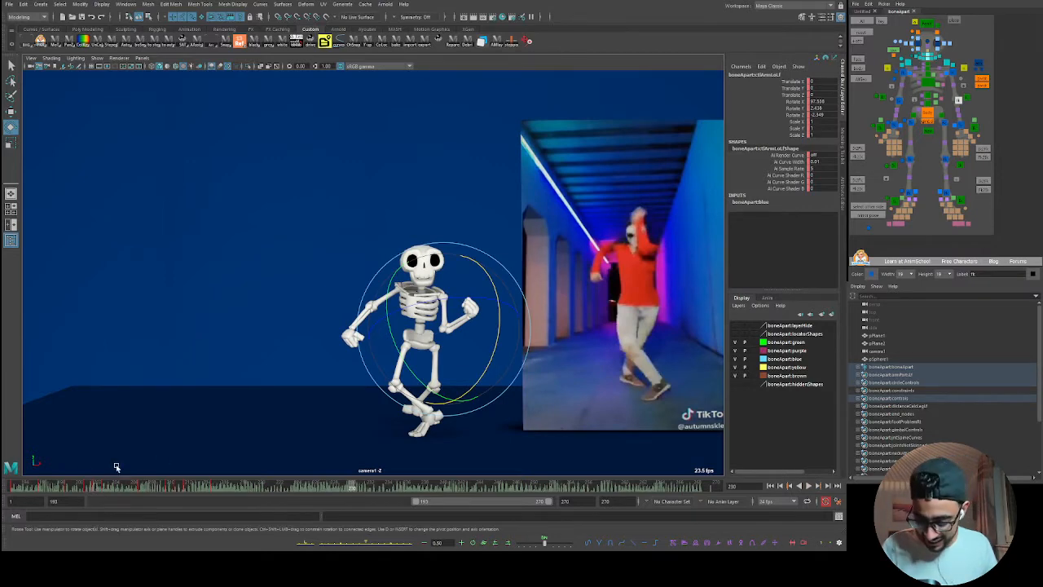
drag(45, 485, 7, 500)
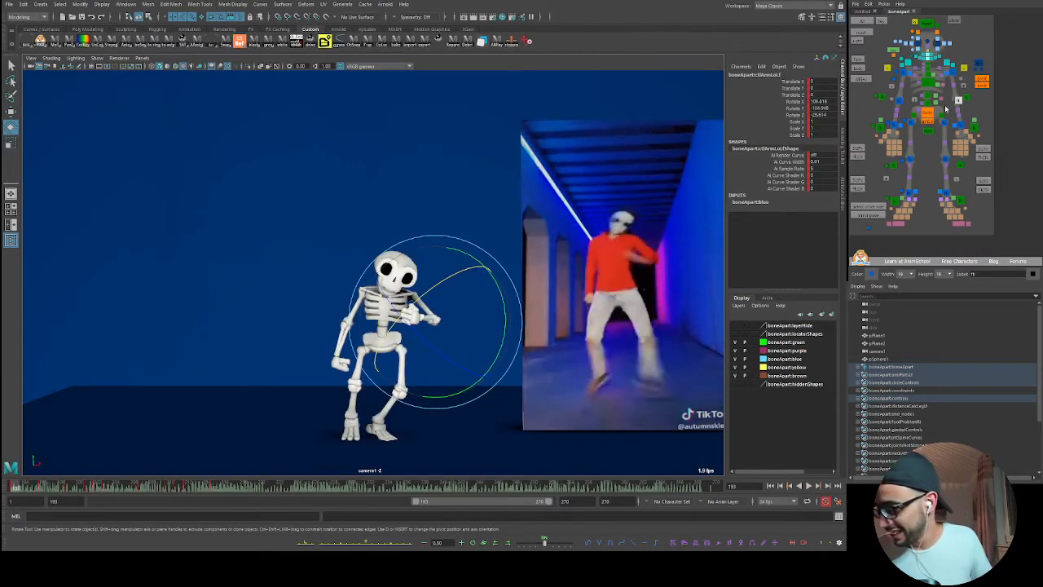
- Select the left upper arm and review its motion up to frame 217 against the reference dancer's arm
click(950, 84)
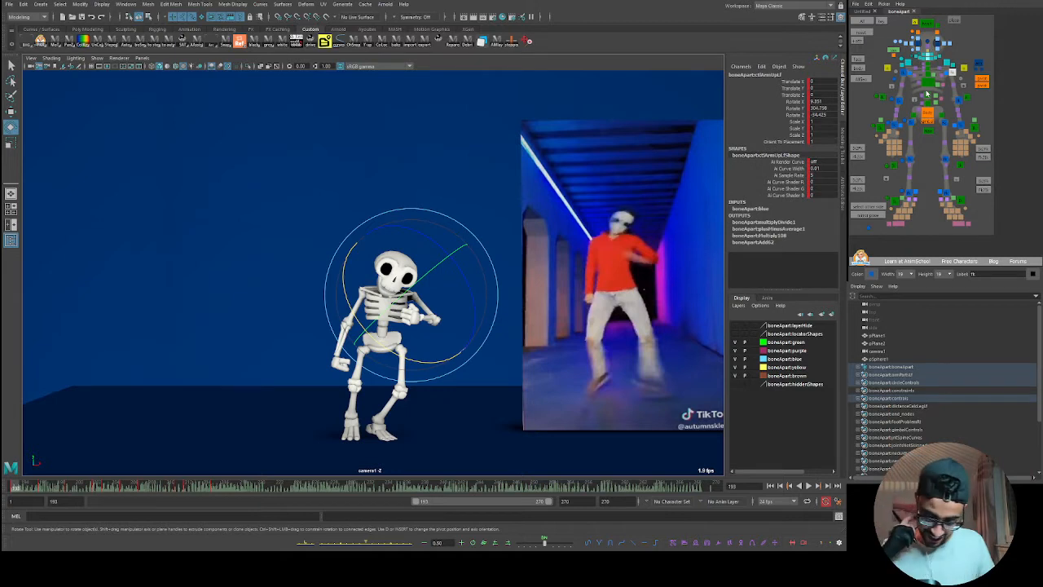
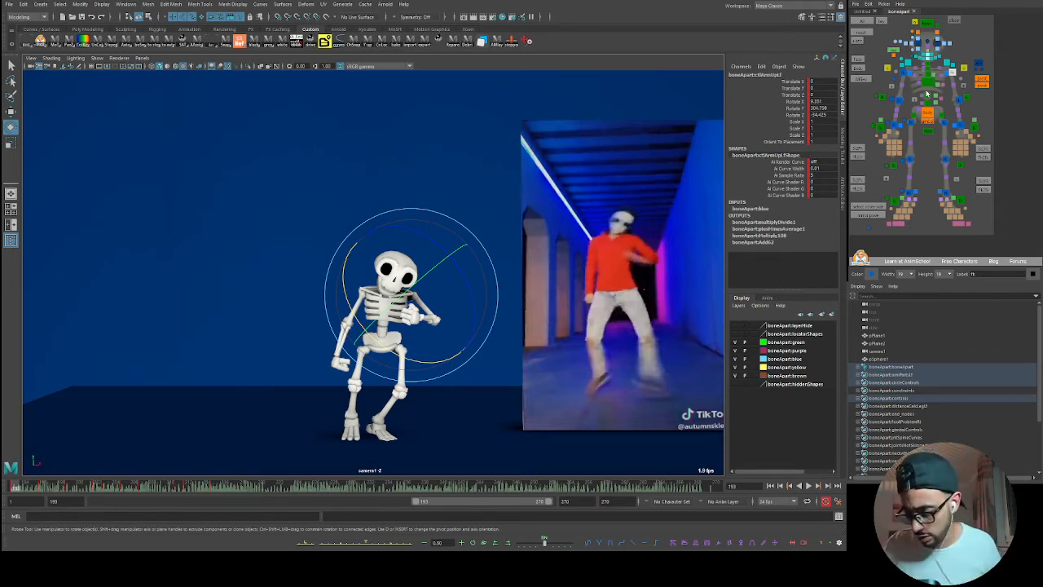
mouse_move(210, 487)
mouse_down()
mouse_move(167, 493)
mouse_move(216, 475)
mouse_up()
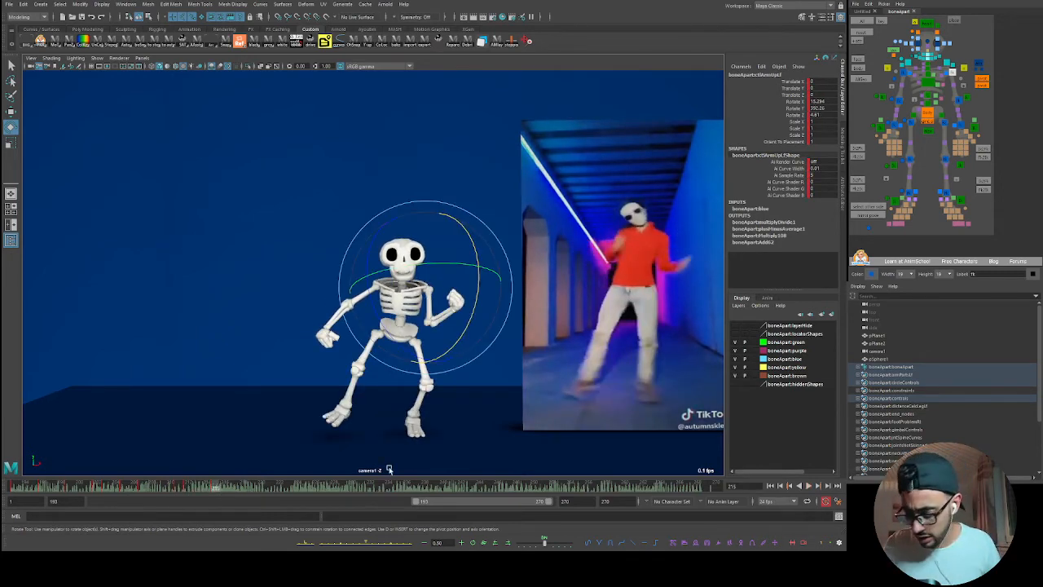
click(532, 472)
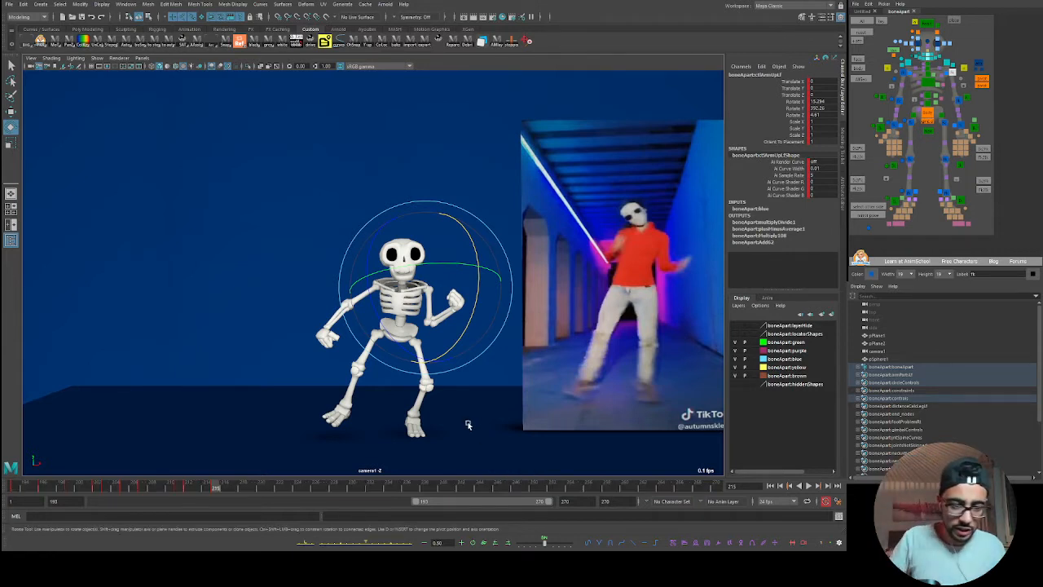
drag(216, 486, 278, 496)
key(alt+v)
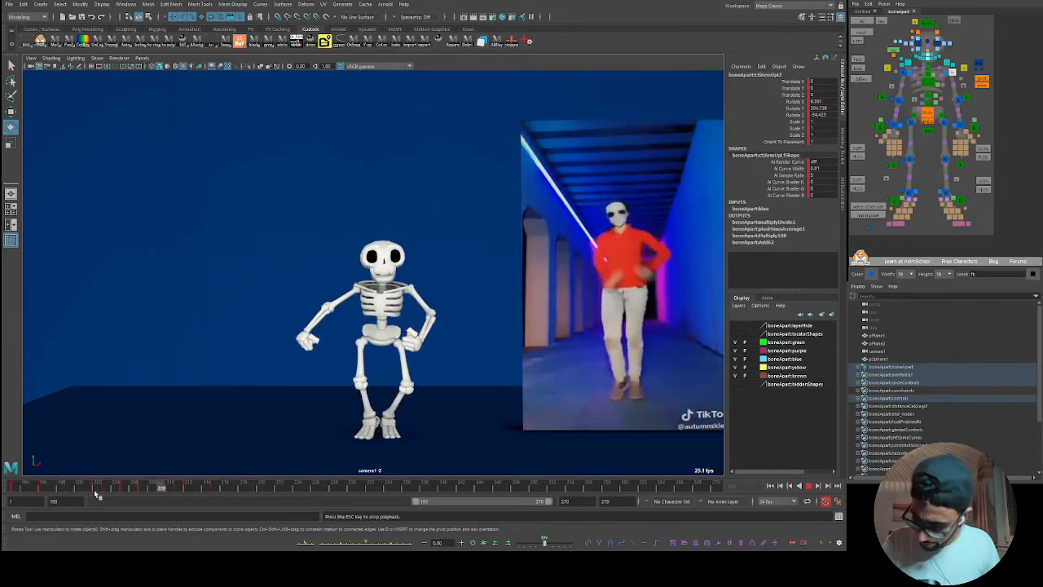
key(alt+v)
click(33, 489)
key(alt+v)
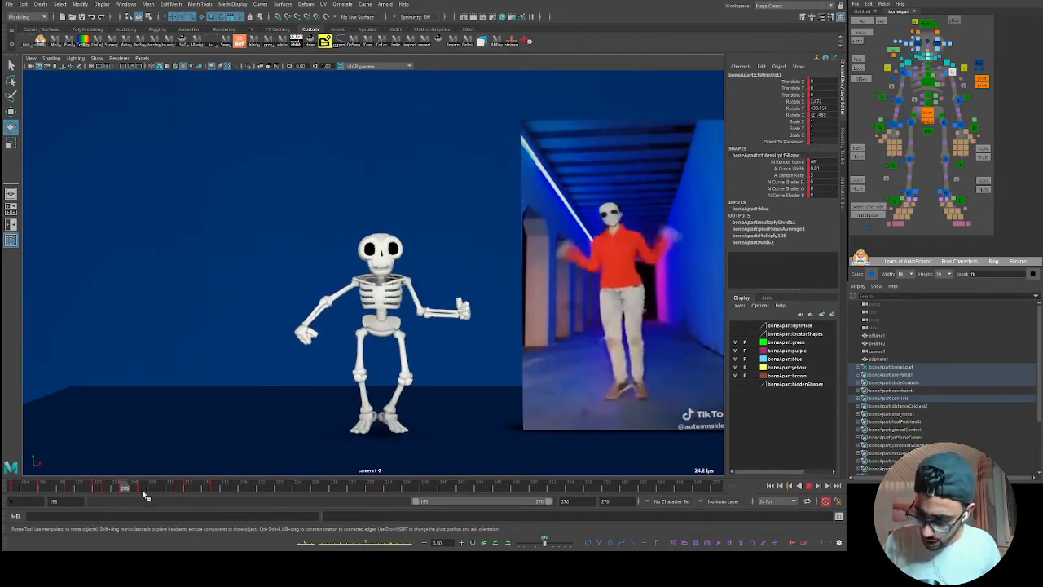
key(alt+v)
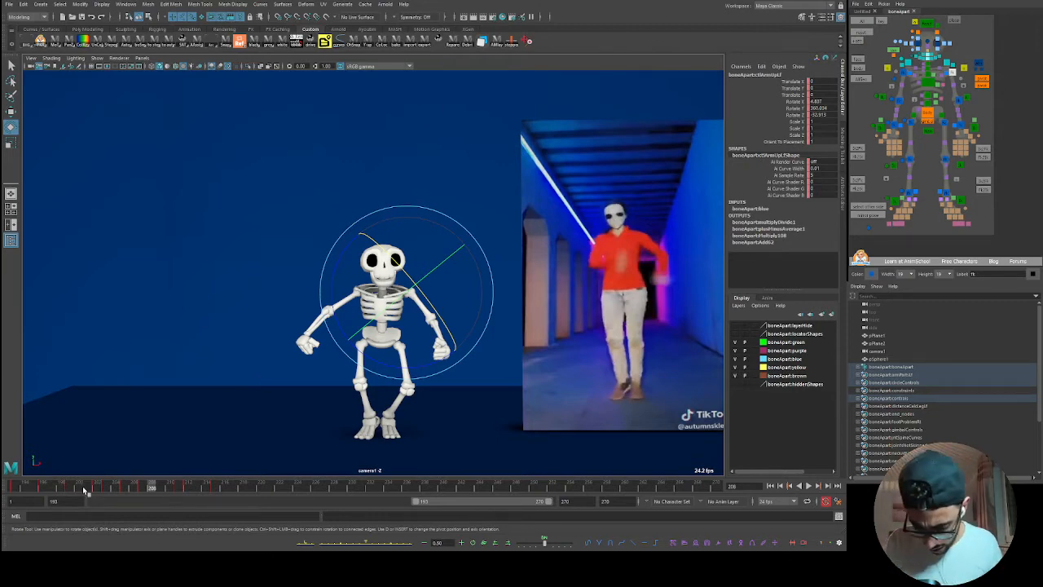
key(alt+v)
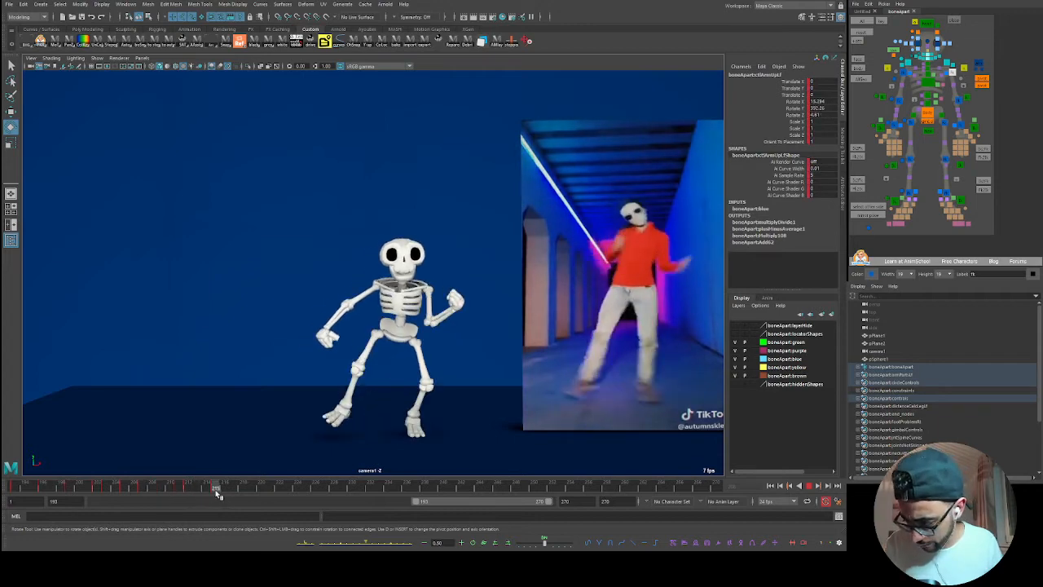
mouse_move(178, 488)
mouse_down()
mouse_move(242, 494)
mouse_move(201, 480)
mouse_move(234, 482)
mouse_up()
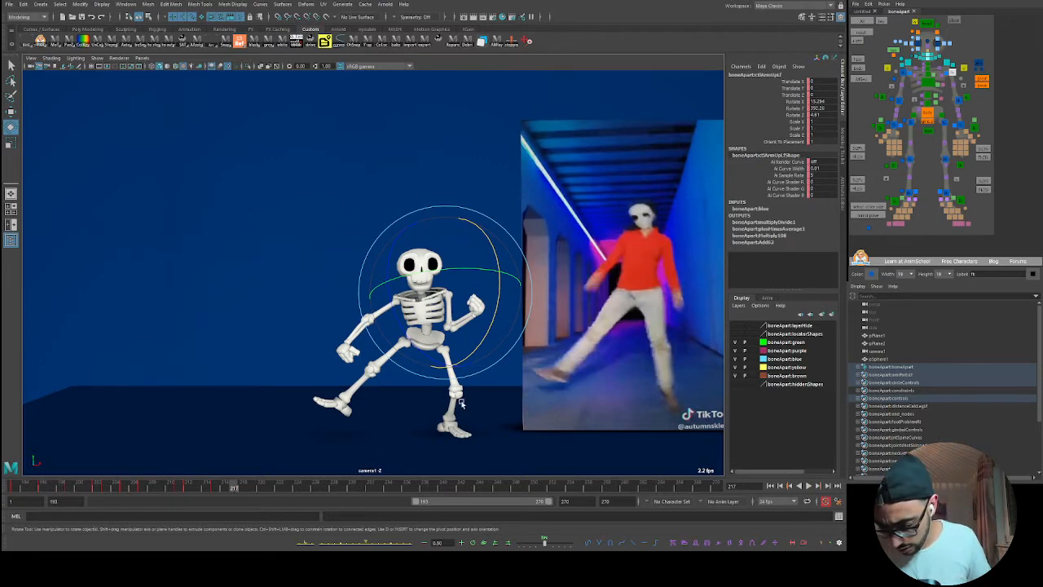
mouse_move(233, 489)
mouse_down()
mouse_move(268, 490)
mouse_move(196, 492)
mouse_move(251, 510)
mouse_move(204, 494)
mouse_move(231, 497)
mouse_up()
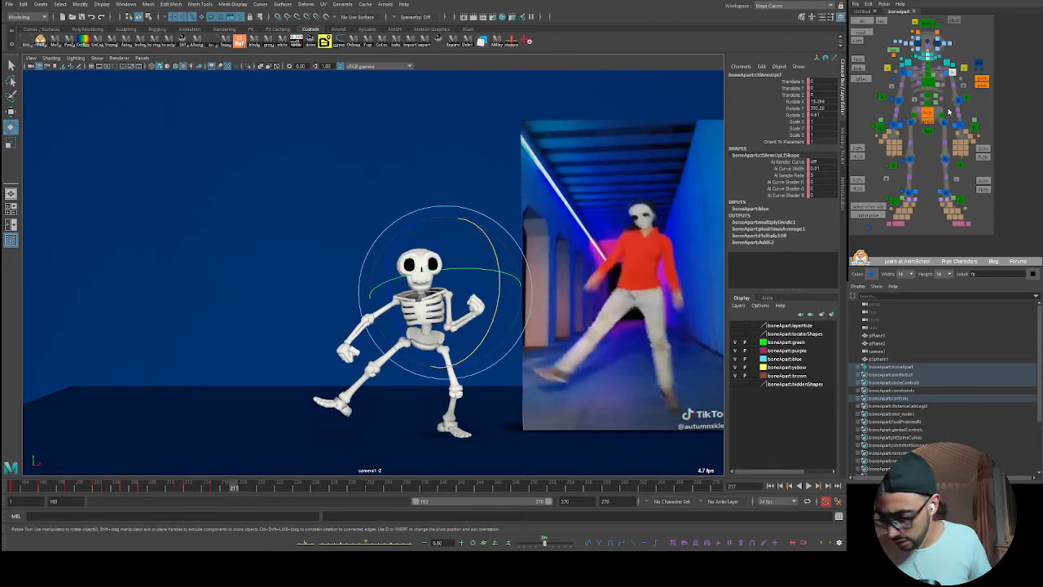
- On frame 217, reset the left forearm's rotation and rotate the left upper arm to about X -11, Y 362 and Z -15 degrees
click(963, 98)
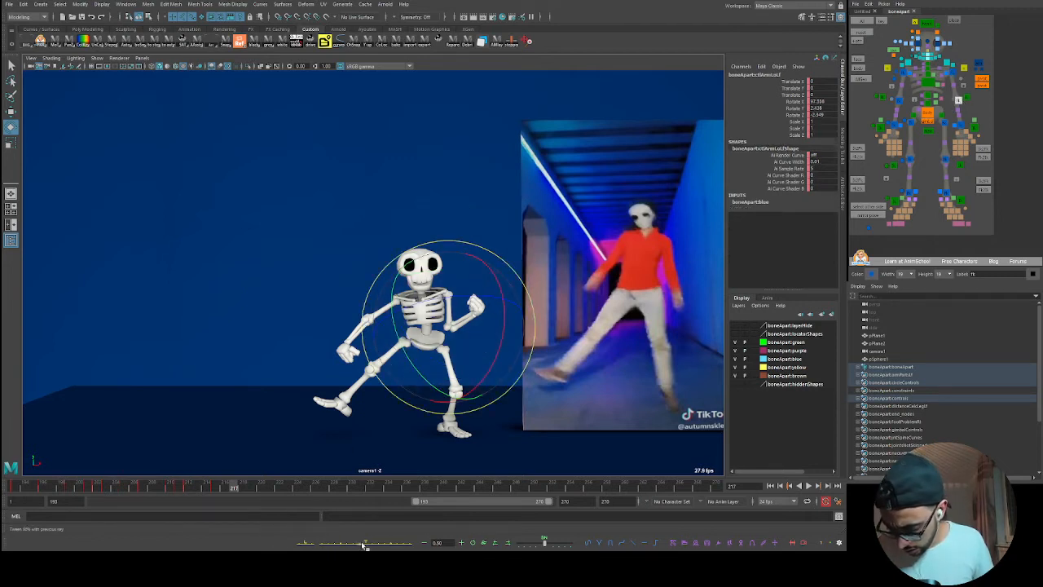
click(475, 542)
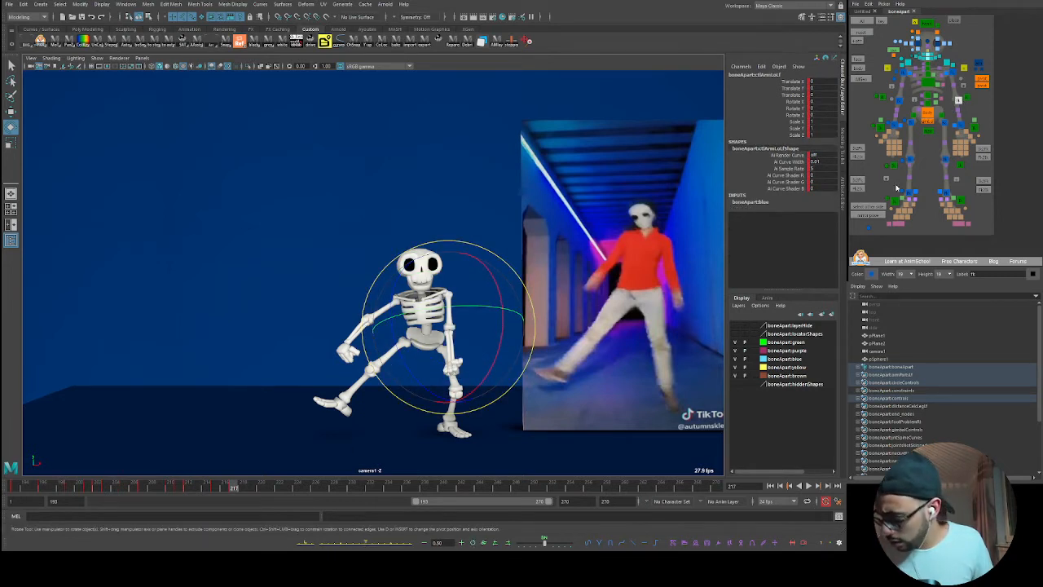
click(952, 73)
mouse_move(432, 376)
mouse_down()
mouse_move(456, 367)
mouse_move(422, 352)
mouse_move(432, 351)
mouse_up()
key(s)
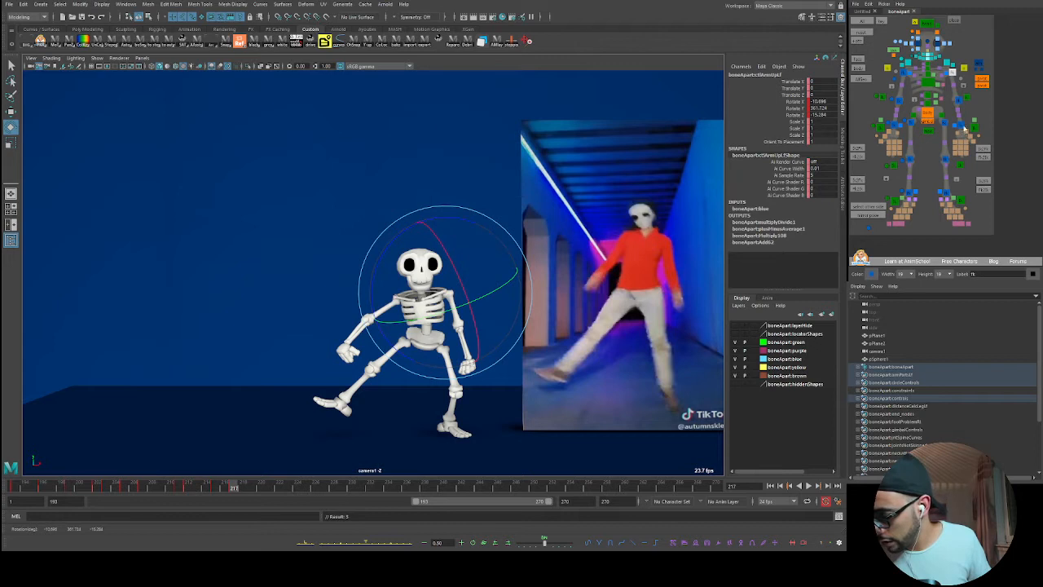
- Adjust the left hand's rotation on frame 217 and key the left hand, forearm and upper arm together
click(962, 126)
drag(457, 409, 469, 417)
click(959, 97)
click(952, 72)
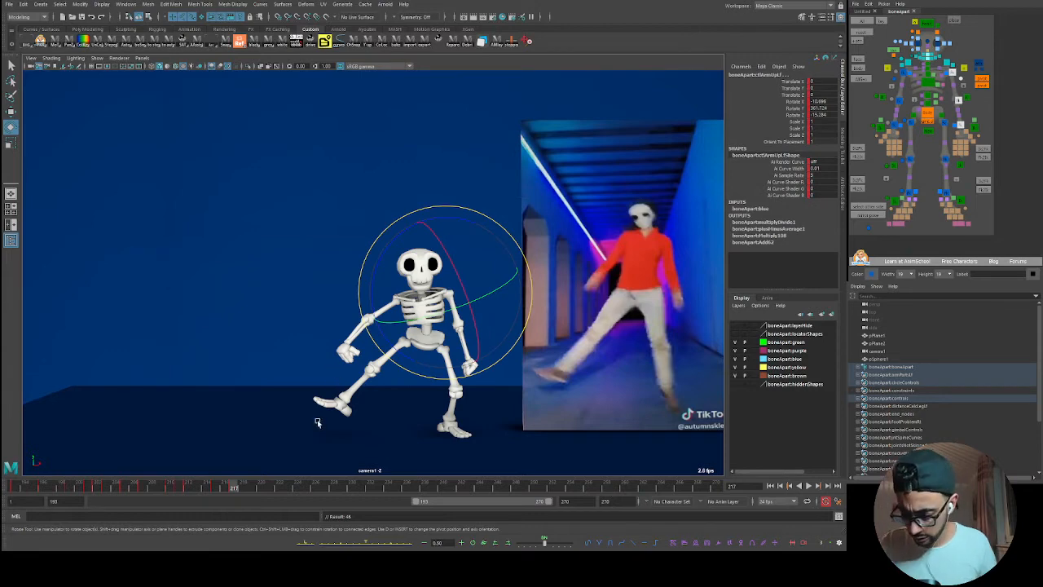
- Delete the left arm's keys on frame 215 and tween its pose there toward the previous key
click(225, 487)
key(alt+v)
mouse_move(225, 487)
mouse_down()
mouse_move(191, 487)
mouse_move(232, 488)
mouse_up()
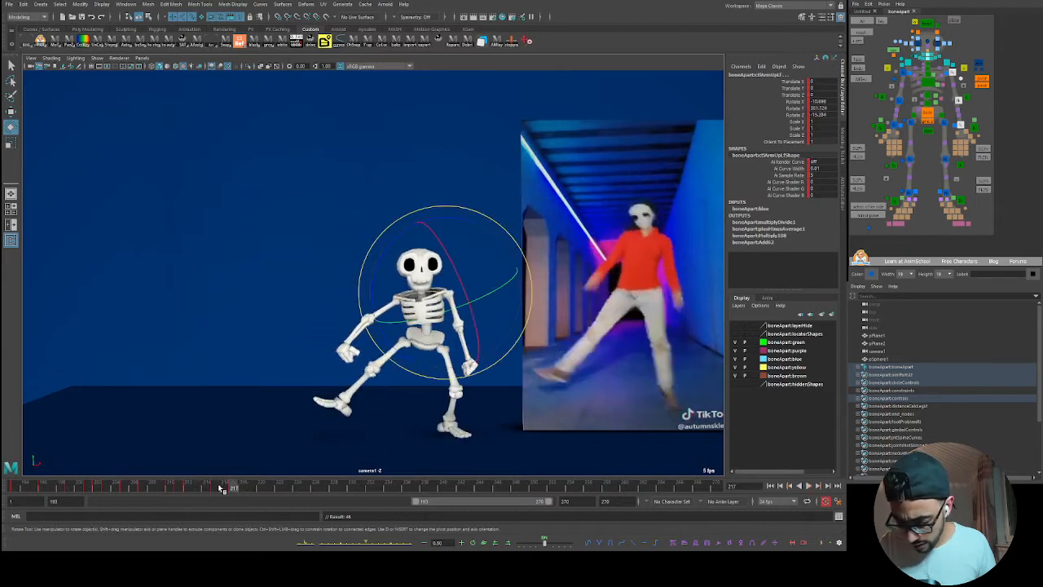
click(215, 487)
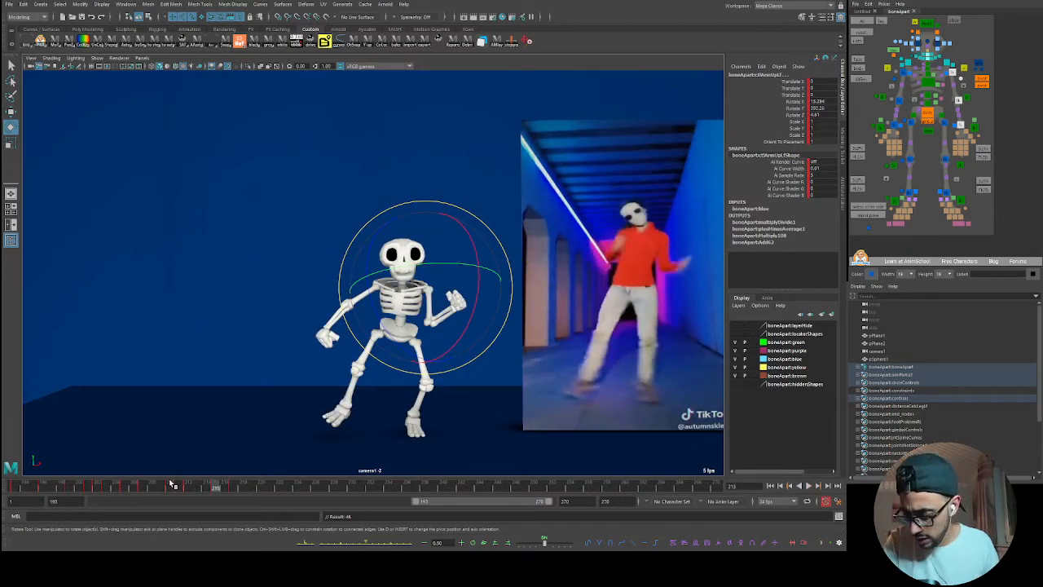
key(ctrl+z)
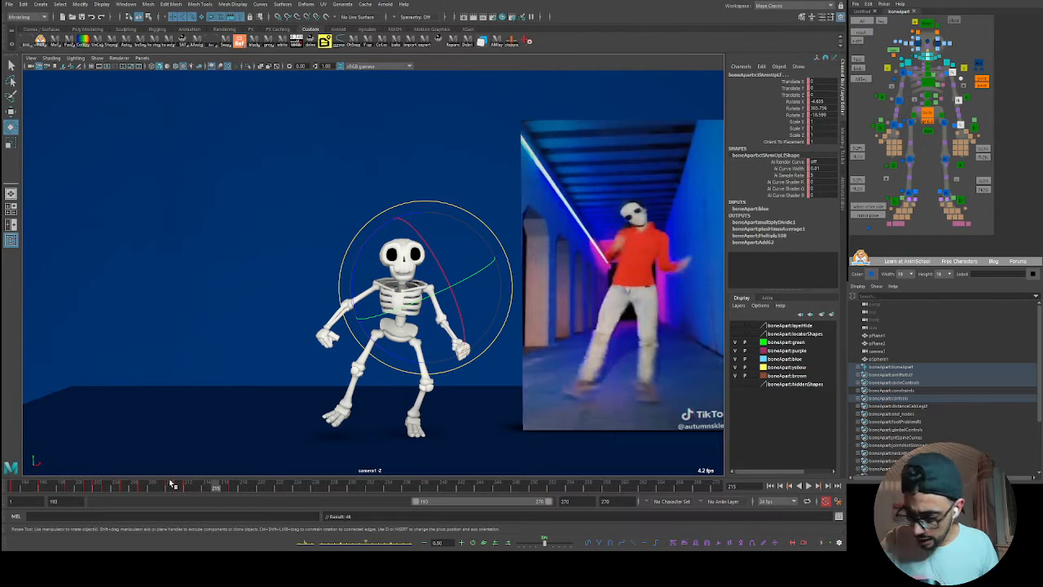
click(356, 545)
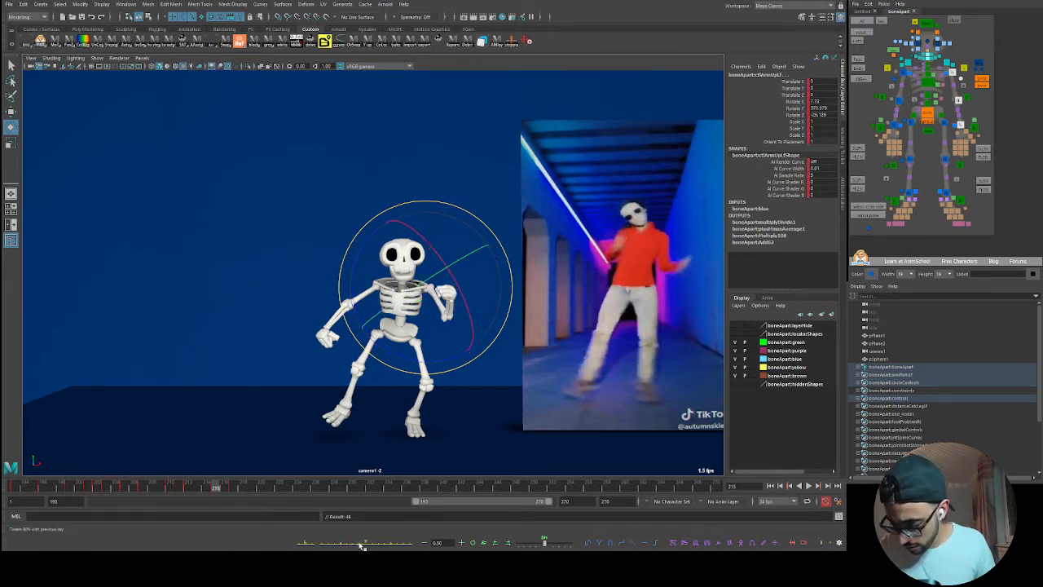
- Move the left arm's keys from frame 217 to frame 220 and check the motion leading into them
drag(214, 488, 261, 474)
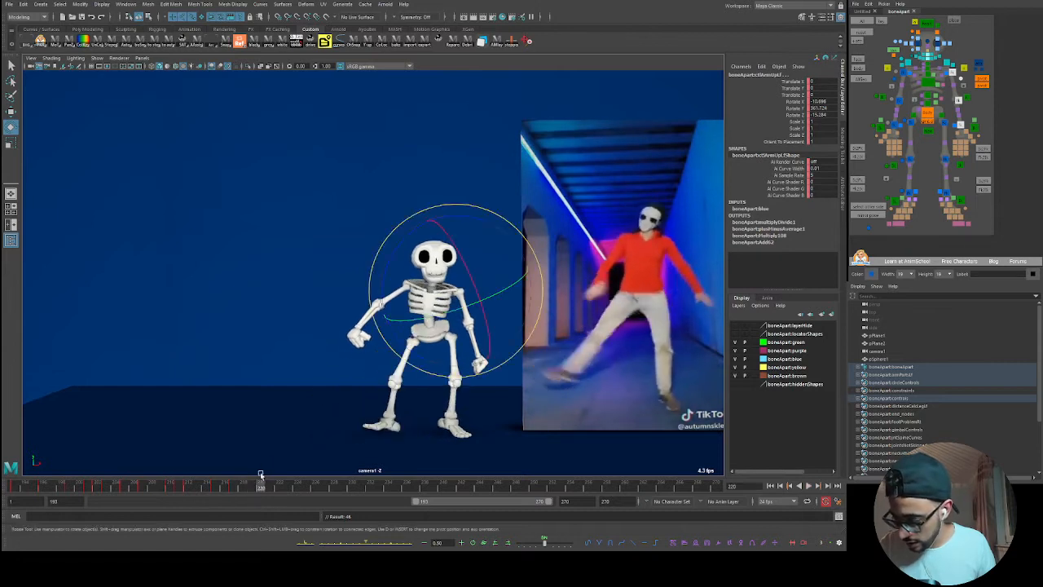
key(alt+comma)
key(alt+comma)
key(alt+comma)
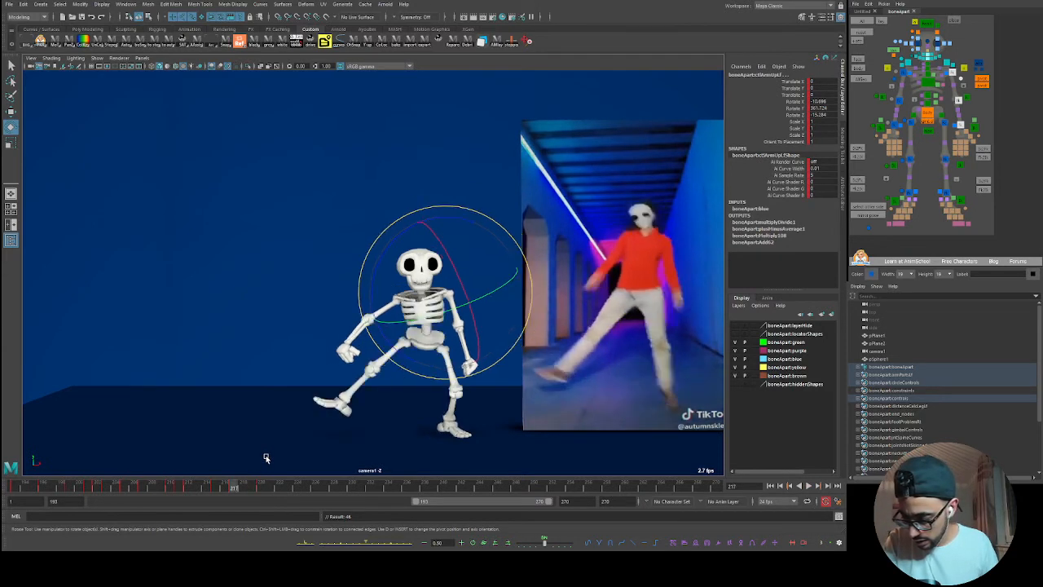
drag(184, 491, 226, 489)
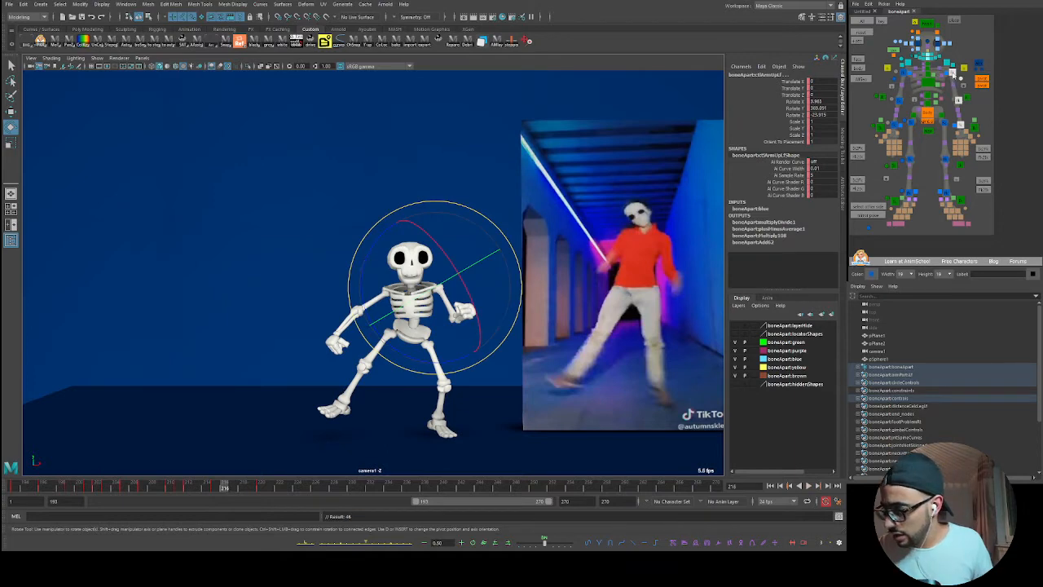
- On frame 214, rotate the left upper arm to about X 2, Y 377 and Z 10 degrees and key it
drag(226, 487, 211, 503)
drag(494, 311, 453, 347)
key(s)
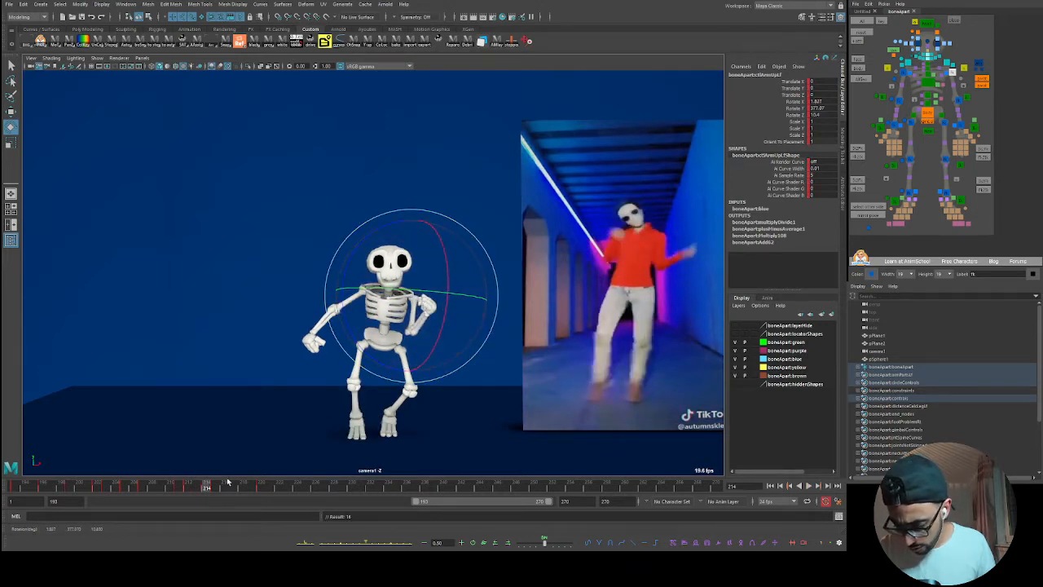
- Delete the left upper arm's key on frame 215 and check the swing through frame 216
mouse_move(209, 489)
mouse_down()
mouse_move(233, 489)
mouse_move(217, 489)
mouse_up()
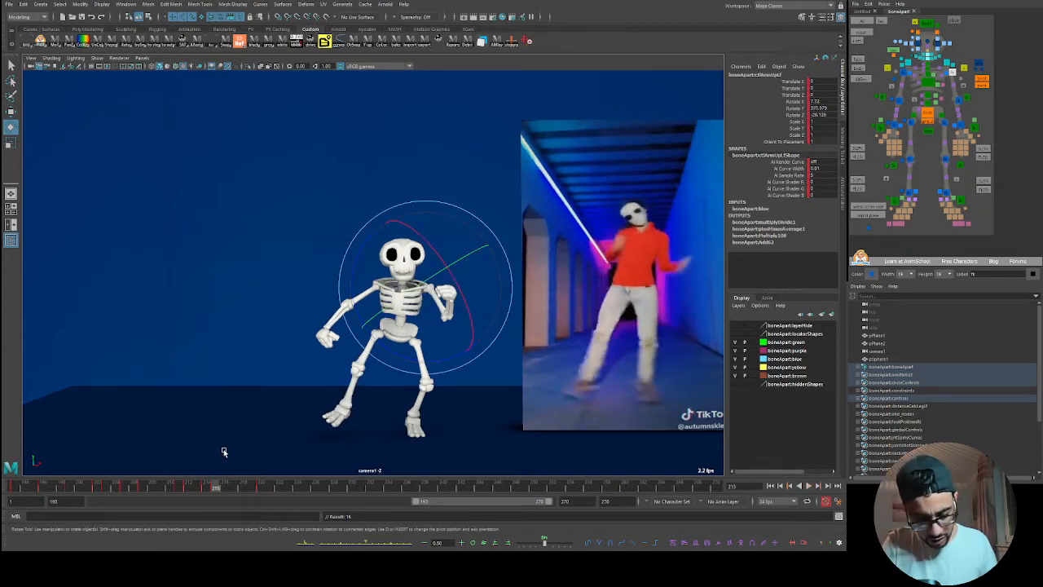
click(189, 489)
key(alt+v)
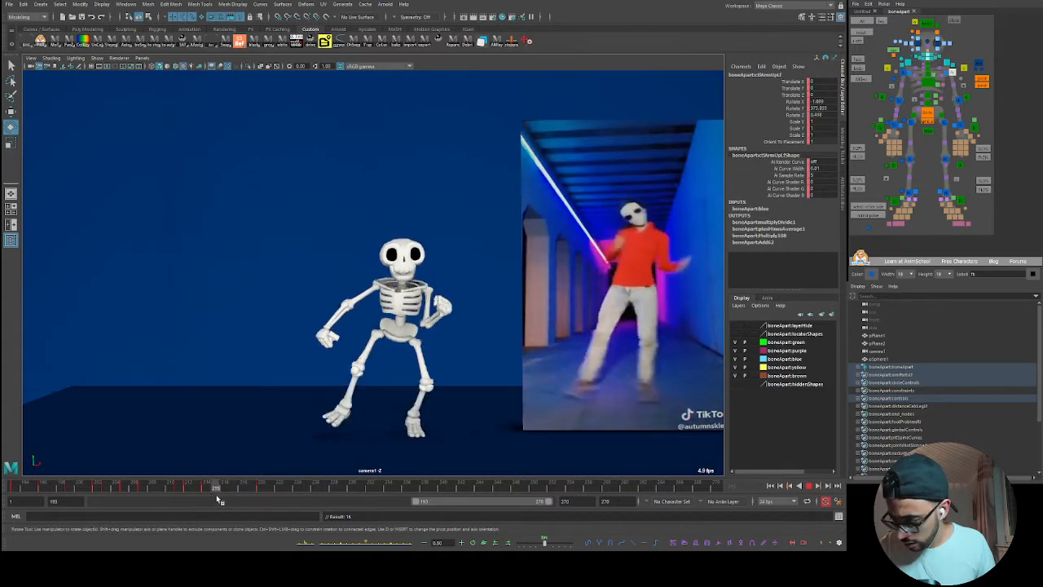
click(225, 489)
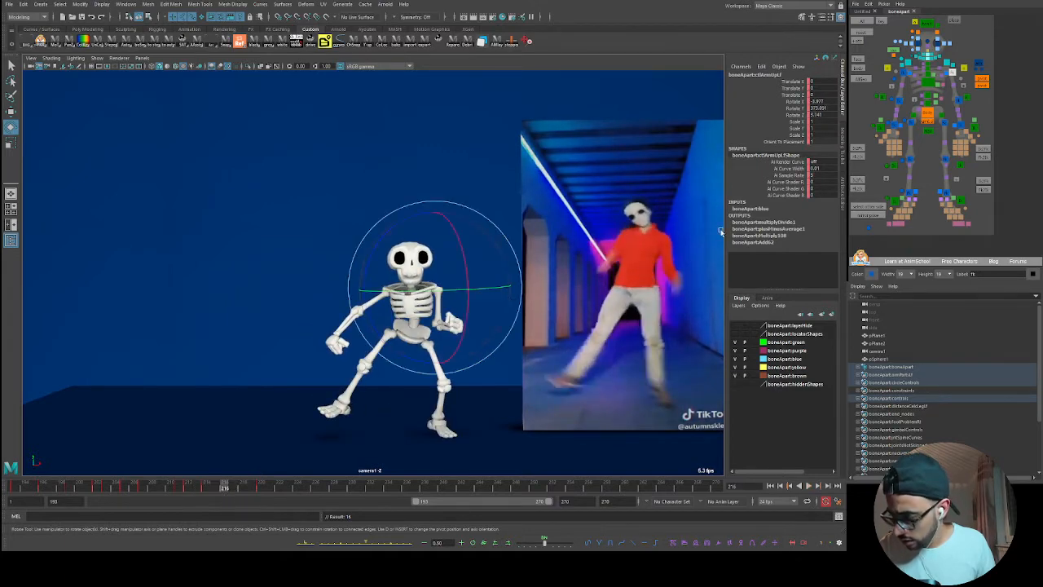
- Rotate the left hand to about X -38, Y -335 and Z 16 degrees on frame 216, and key it on frame 214
click(463, 323)
drag(464, 324, 441, 359)
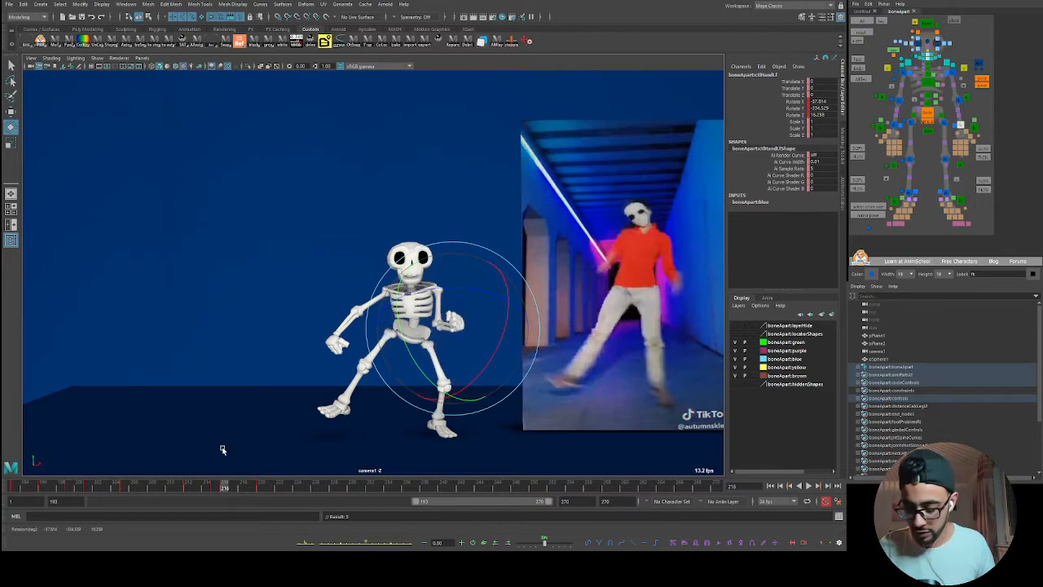
drag(226, 489, 209, 486)
key(s)
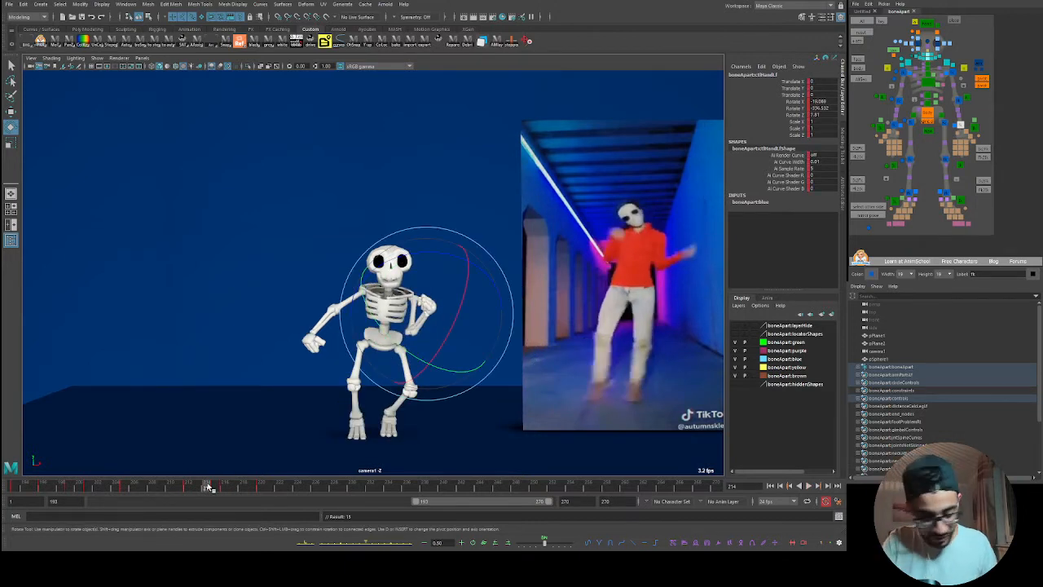
key(alt+v)
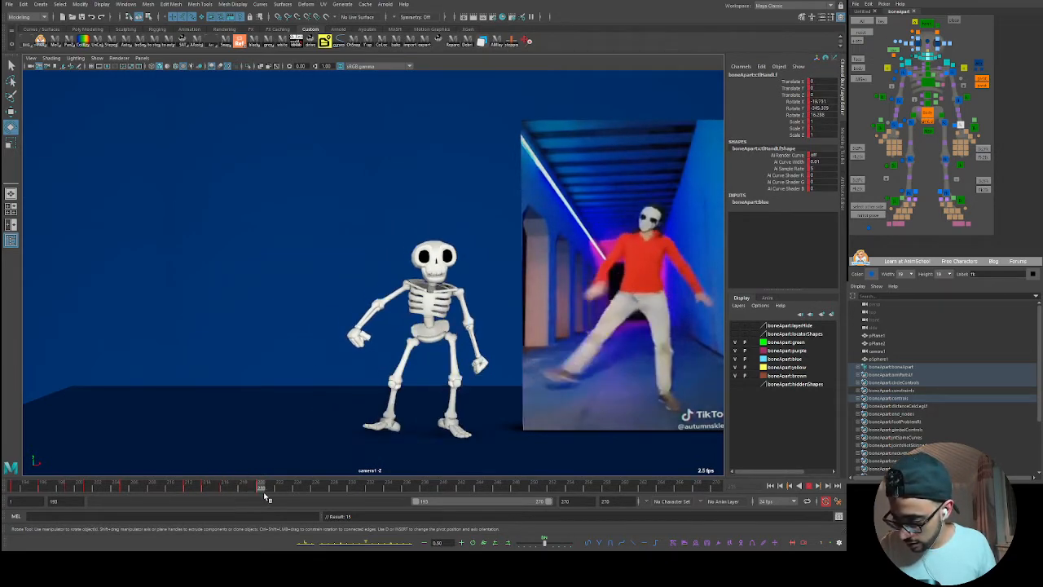
- On frame 222, rotate the left upper arm outward to about X -14, Y 325 and Z -51 degrees
key(alt+v)
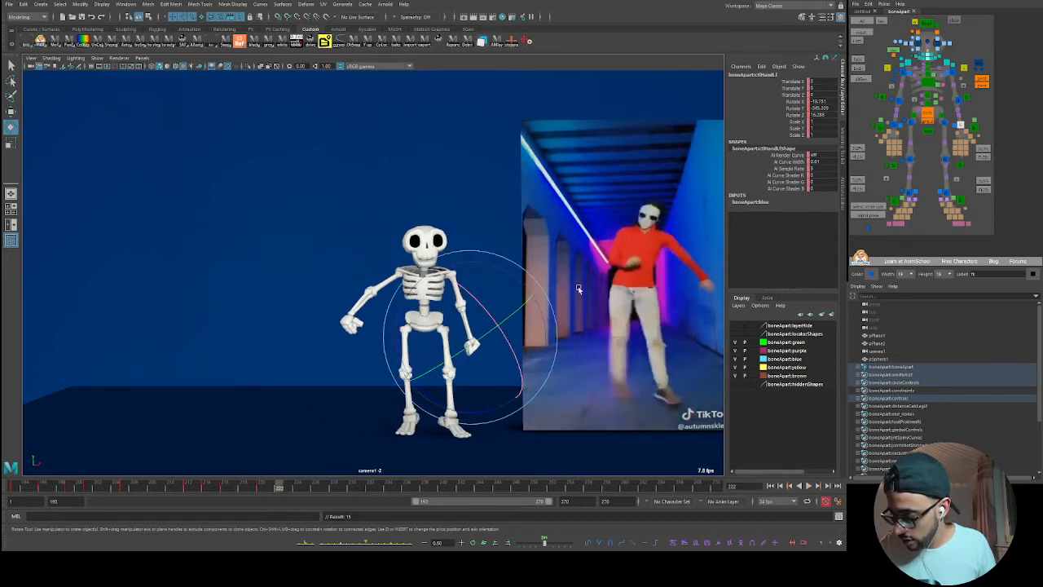
click(953, 73)
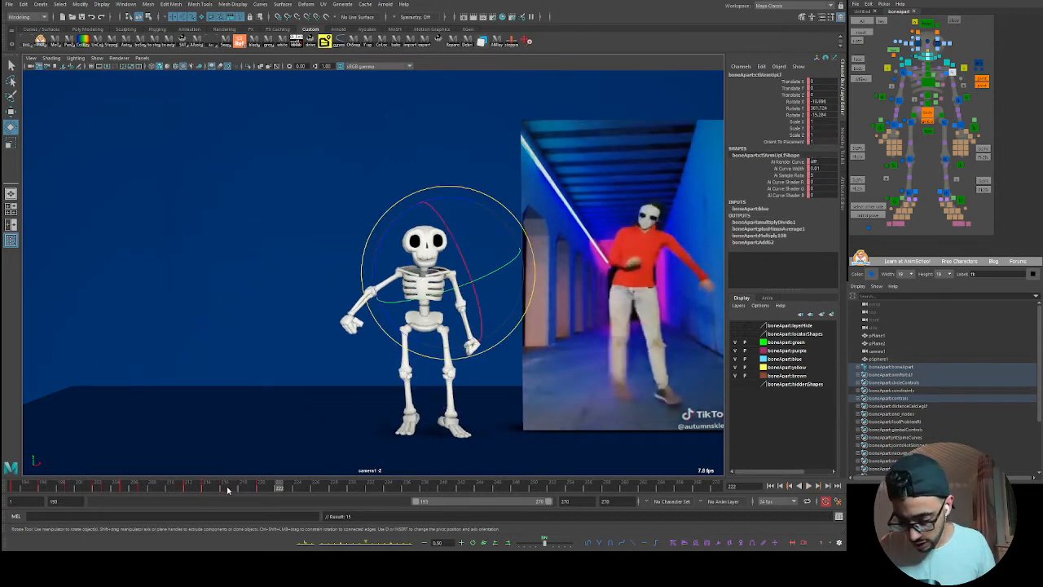
key(alt+v)
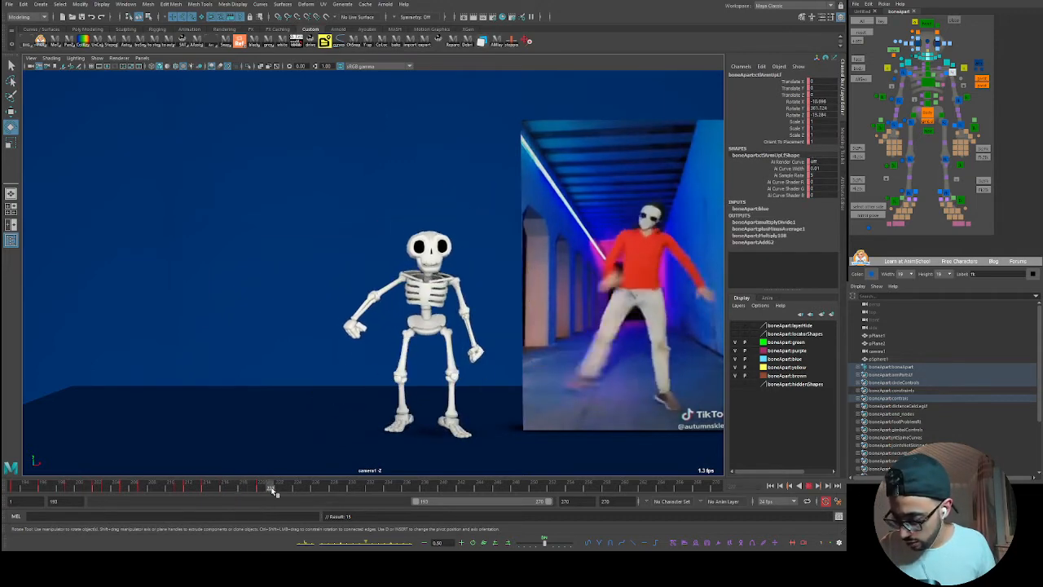
mouse_move(287, 491)
mouse_down()
mouse_move(255, 486)
mouse_move(282, 484)
mouse_up()
drag(456, 334, 404, 328)
drag(464, 326, 467, 325)
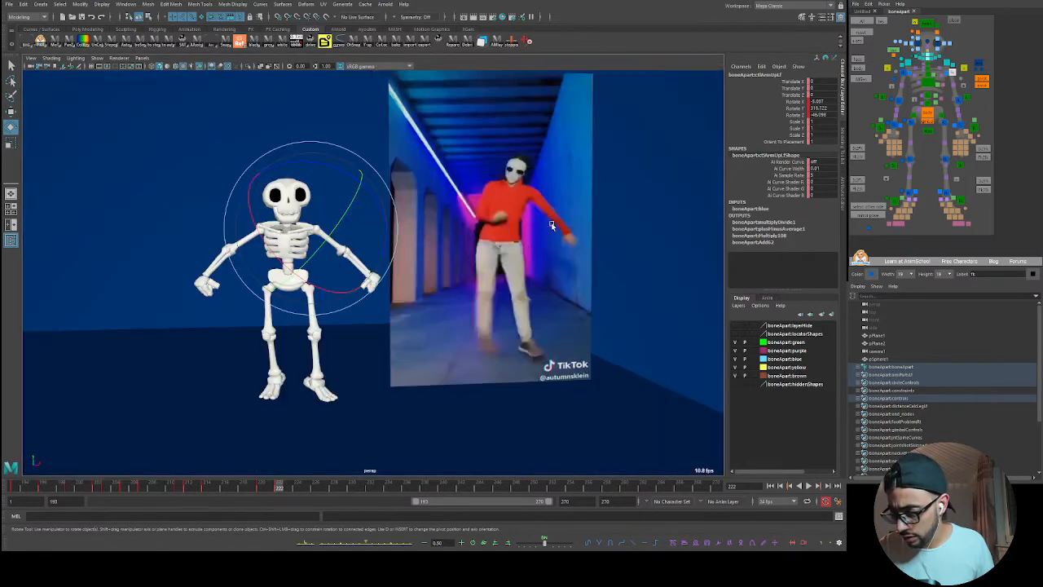
alt+drag(432, 294, 338, 300)
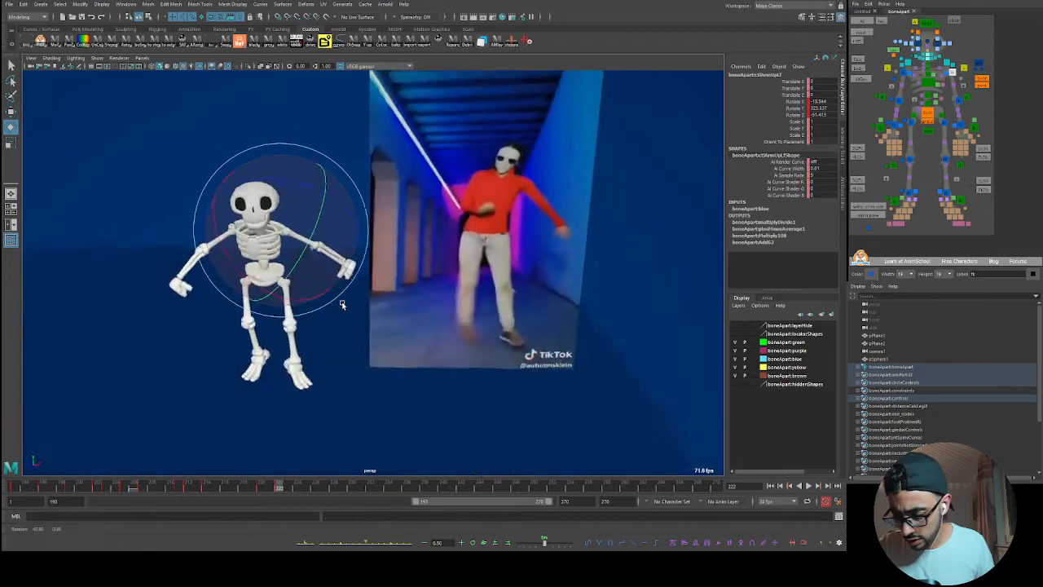
alt+drag(342, 304, 309, 313)
- Pose the left forearm on frame 222 at about X -189, Y 176 and Z -182 degrees, checking it from several angles
click(961, 102)
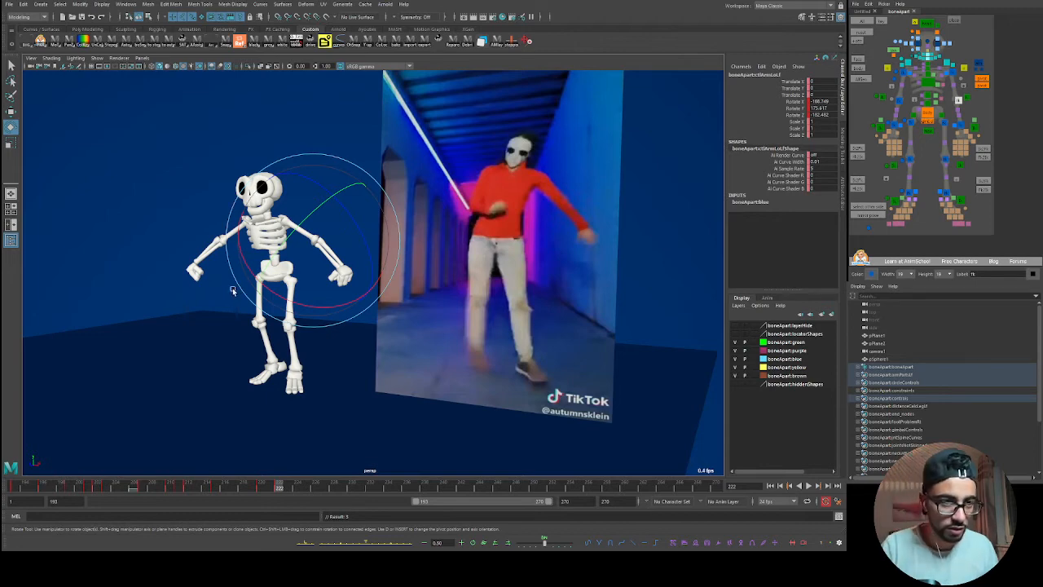
alt+drag(282, 331, 304, 342)
alt+middle_drag(315, 342, 292, 343)
alt+drag(298, 332, 317, 331)
alt+drag(326, 372, 278, 357)
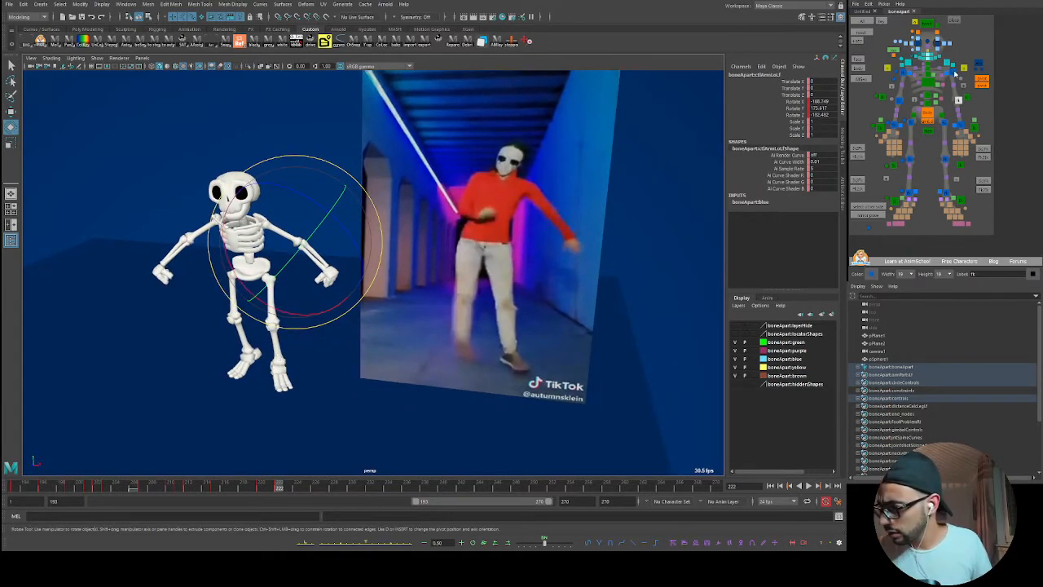
- Review the left arm's swing into frame 222, and key the forearm at about X -172, Y 177 and Z -191 degrees on frame 220
click(953, 73)
alt+drag(320, 358, 285, 384)
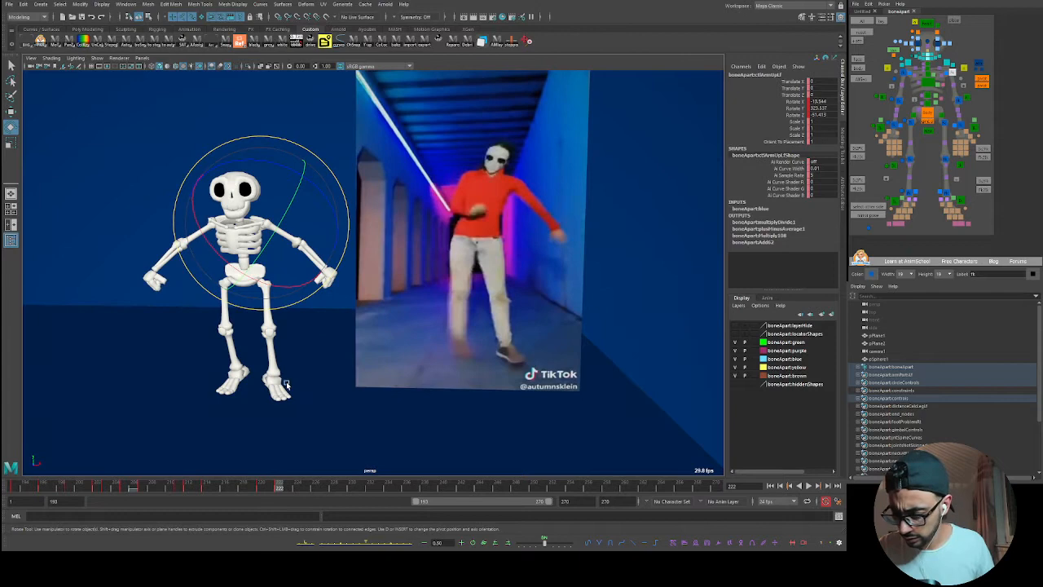
key(alt+v)
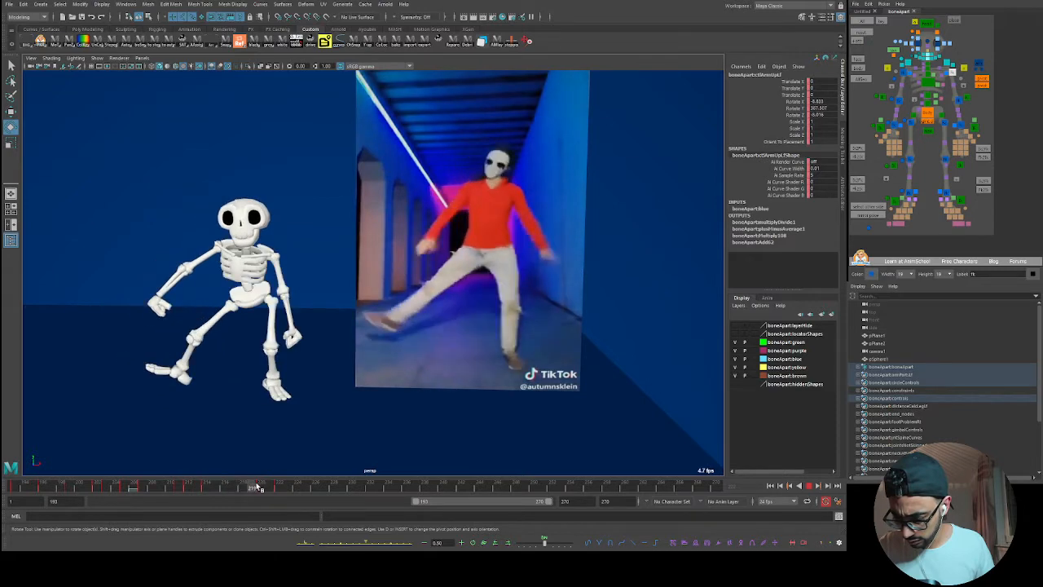
alt+drag(262, 403, 292, 397)
mouse_move(208, 487)
mouse_down()
mouse_move(195, 484)
mouse_move(228, 489)
mouse_move(177, 489)
mouse_move(280, 486)
mouse_move(220, 486)
mouse_move(275, 485)
mouse_move(261, 487)
mouse_up()
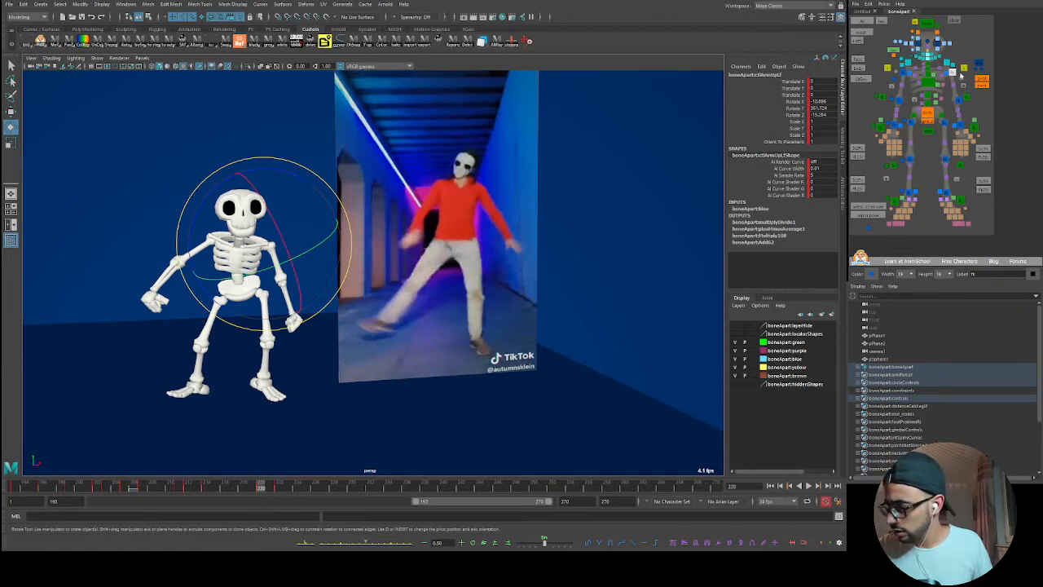
drag(337, 281, 340, 292)
click(958, 100)
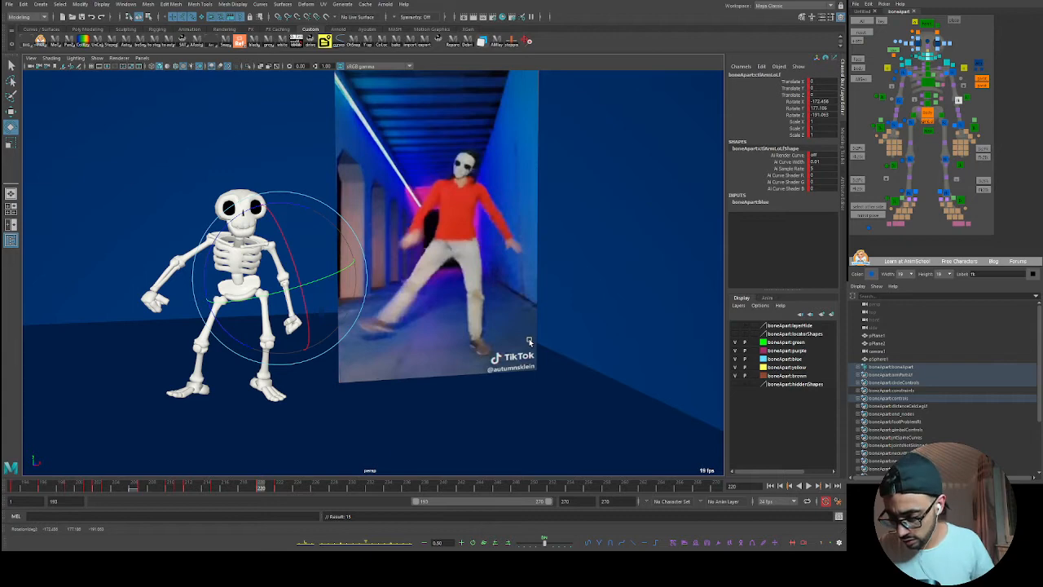
- On frame 226, rotate the left upper arm to about X 31, Y 317 and Z -16 degrees and key it
mouse_move(249, 486)
mouse_down()
mouse_move(216, 488)
mouse_move(333, 485)
mouse_move(307, 486)
mouse_up()
click(952, 73)
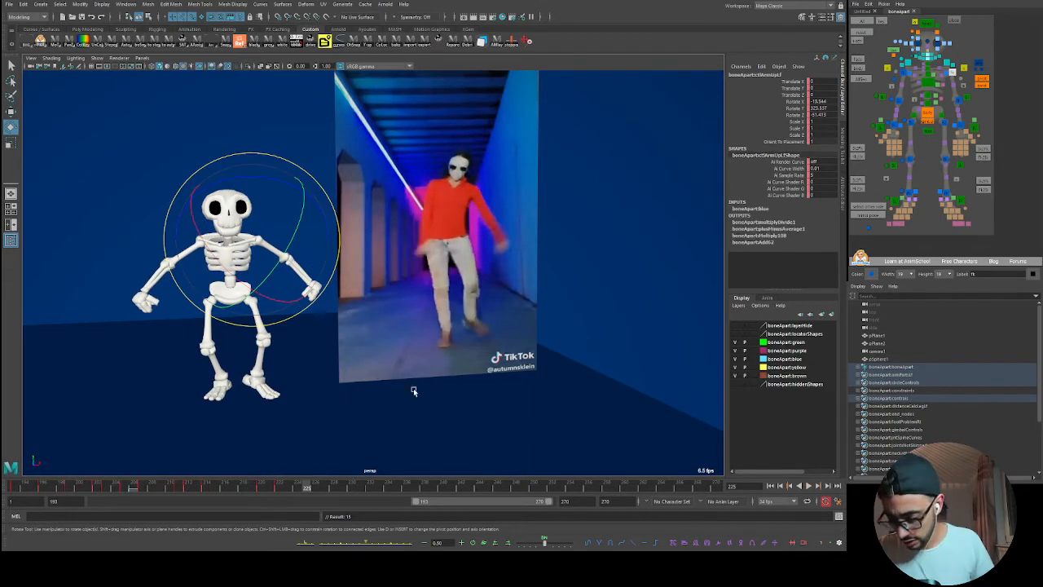
drag(281, 487, 315, 489)
mouse_move(286, 298)
alt+mouse_down()
mouse_move(198, 307)
mouse_move(299, 320)
mouse_move(281, 307)
alt+mouse_up()
key(s)
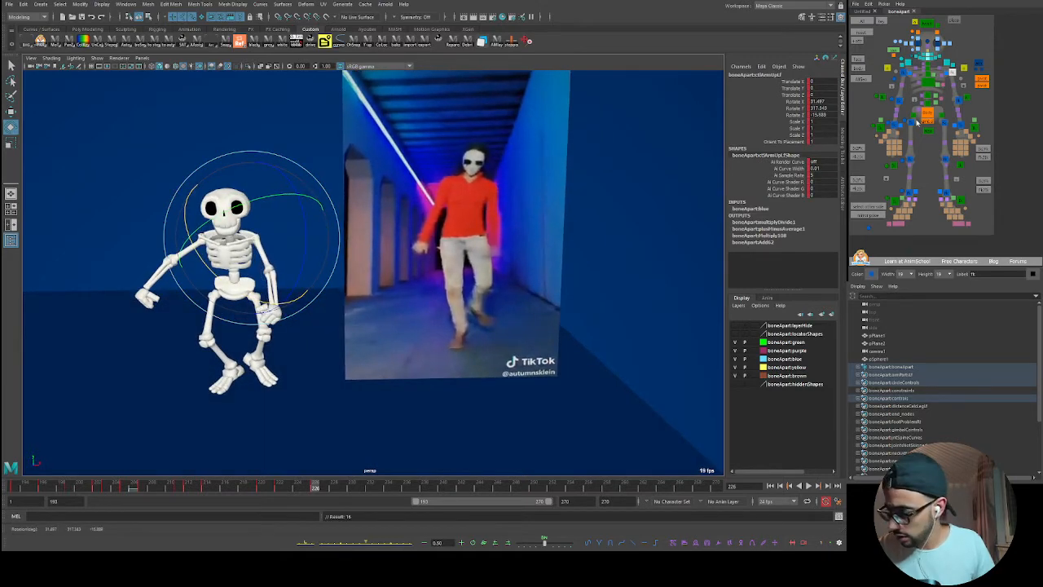
- Rotate the left hand to about X 14, Y -346 and Z 20 degrees on frame 226
click(958, 102)
alt+drag(399, 315, 314, 328)
click(971, 126)
click(961, 125)
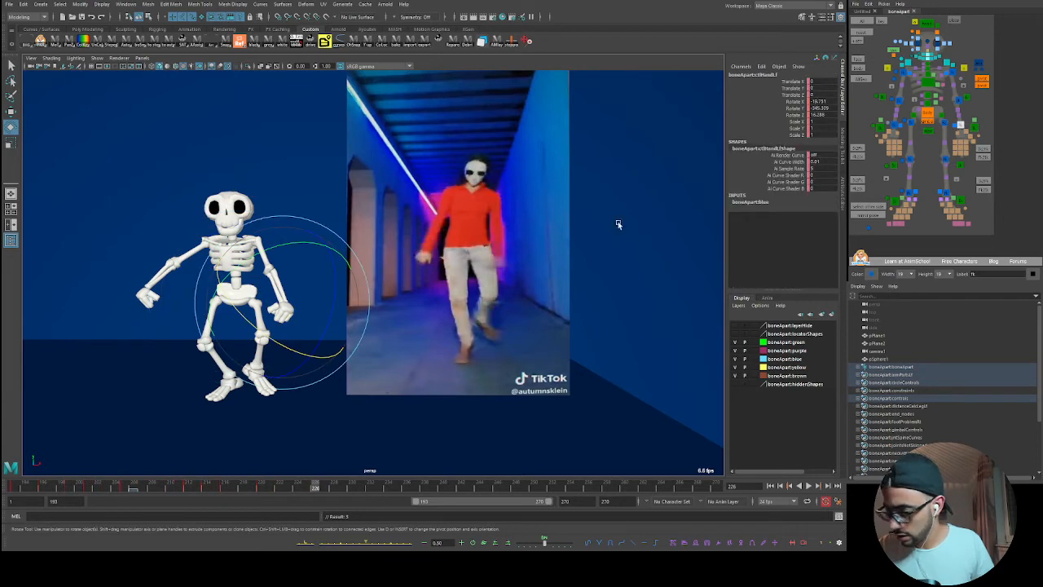
drag(266, 369, 264, 340)
drag(323, 300, 312, 345)
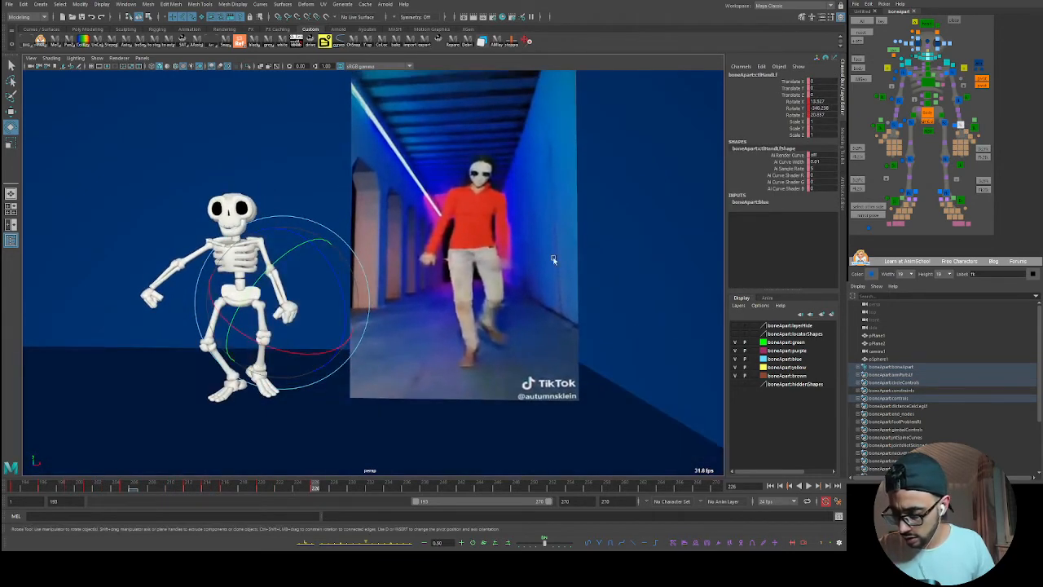
- Step back and forth through the frames around 220 to 226 in the camera view, comparing the left arm's swing with the reference dancer
drag(256, 490, 288, 490)
alt+drag(320, 359, 349, 359)
key(space)
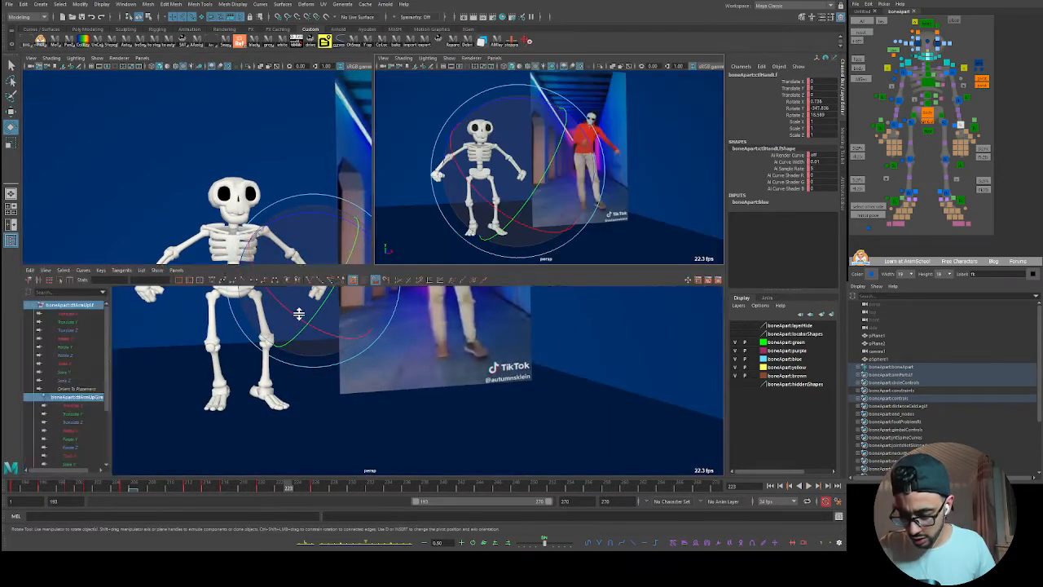
key(space)
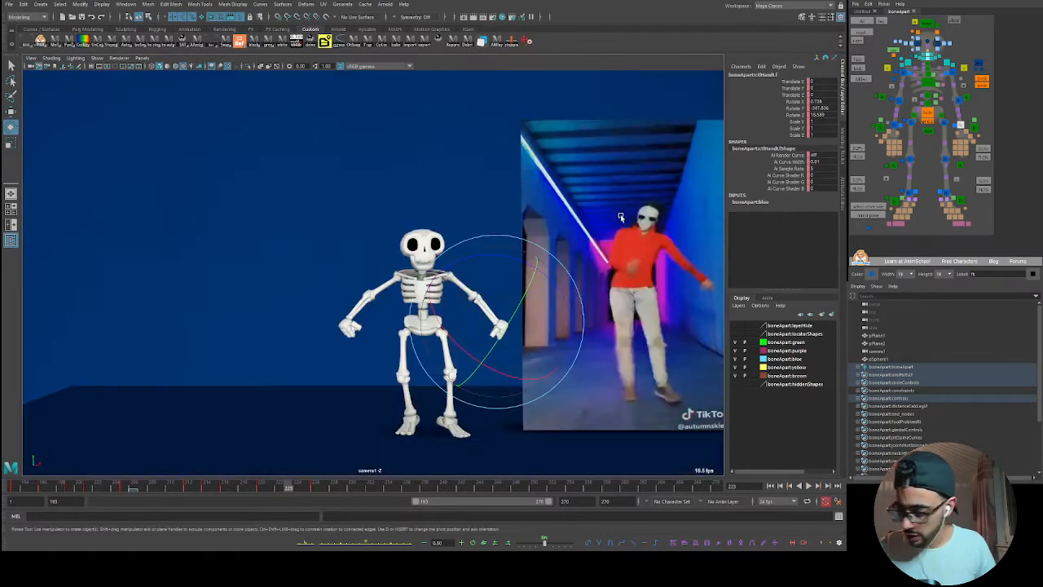
click(954, 73)
mouse_move(265, 487)
mouse_down()
mouse_move(233, 488)
mouse_move(281, 489)
mouse_move(209, 486)
mouse_move(262, 487)
mouse_up()
click(978, 79)
key(period)
key(comma)
key(alt+comma)
key(alt+comma)
key(alt+comma)
key(alt+period)
key(alt+period)
key(alt+period)
key(alt+period)
key(alt+period)
key(alt+period)
key(alt+period)
key(alt+period)
key(alt+comma)
key(alt+comma)
key(alt+comma)
key(alt+comma)
key(alt+comma)
key(alt+comma)
key(alt+comma)
key(alt+comma)
key(alt+period)
key(alt+period)
key(alt+period)
key(alt+period)
key(alt+period)
key(alt+period)
key(alt+period)
key(alt+period)
key(alt+period)
key(alt+period)
key(alt+period)
key(alt+comma)
key(alt+comma)
key(alt+comma)
key(alt+period)
key(alt+period)
key(alt+period)
key(alt+comma)
key(alt+period)
key(alt+period)
key(alt+period)
key(alt+period)
key(alt+period)
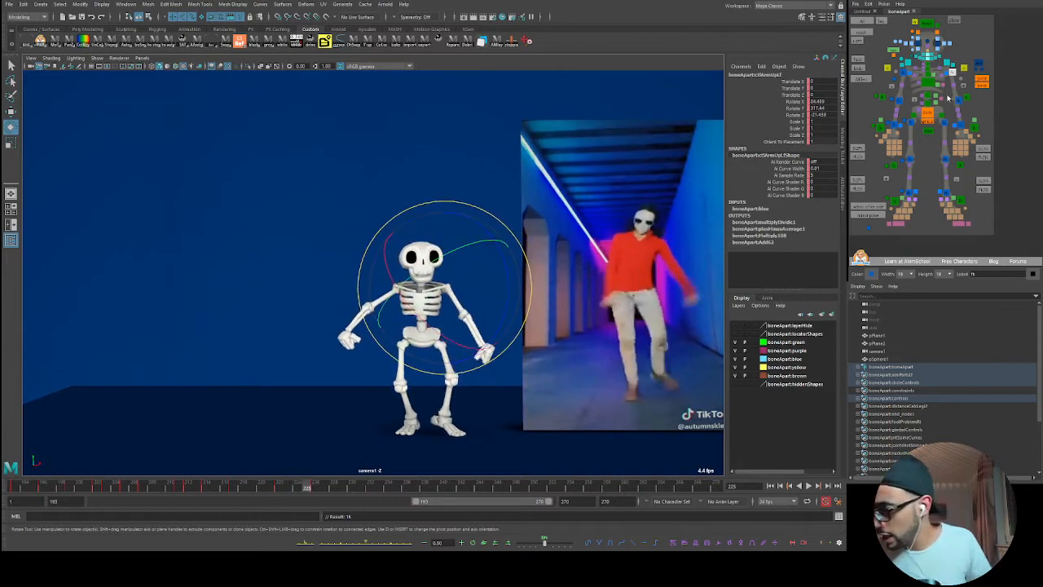
- On frame 225, rotate the left forearm to about X -195, Y 170 and Z -164 degrees and carry that rotation through frame 226
click(947, 98)
drag(546, 325, 547, 281)
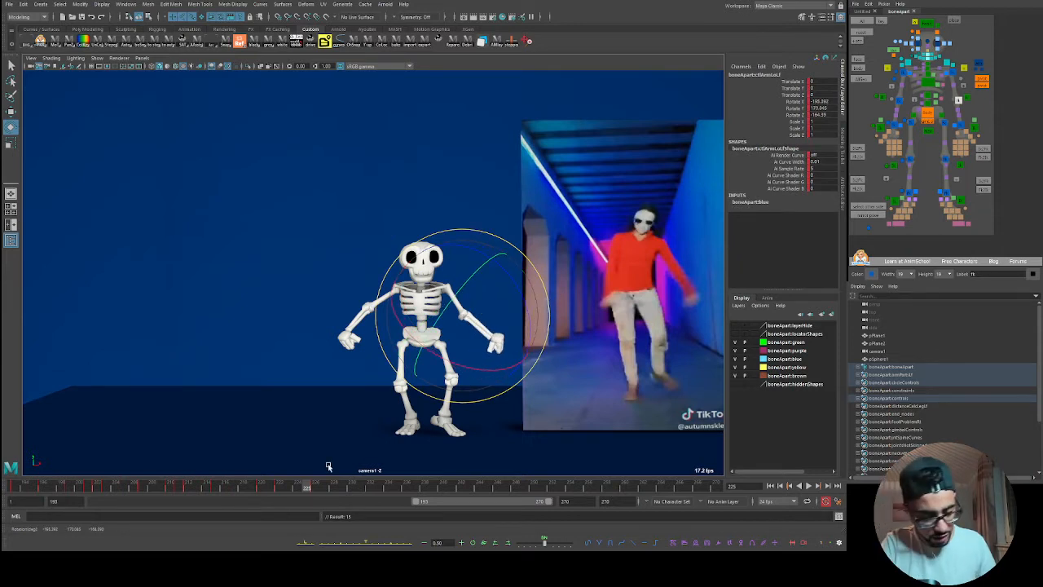
key(alt+period)
key(alt+period)
key(alt+period)
key(alt+period)
key(alt+comma)
key(alt+comma)
key(alt+comma)
key(alt+comma)
key(alt+comma)
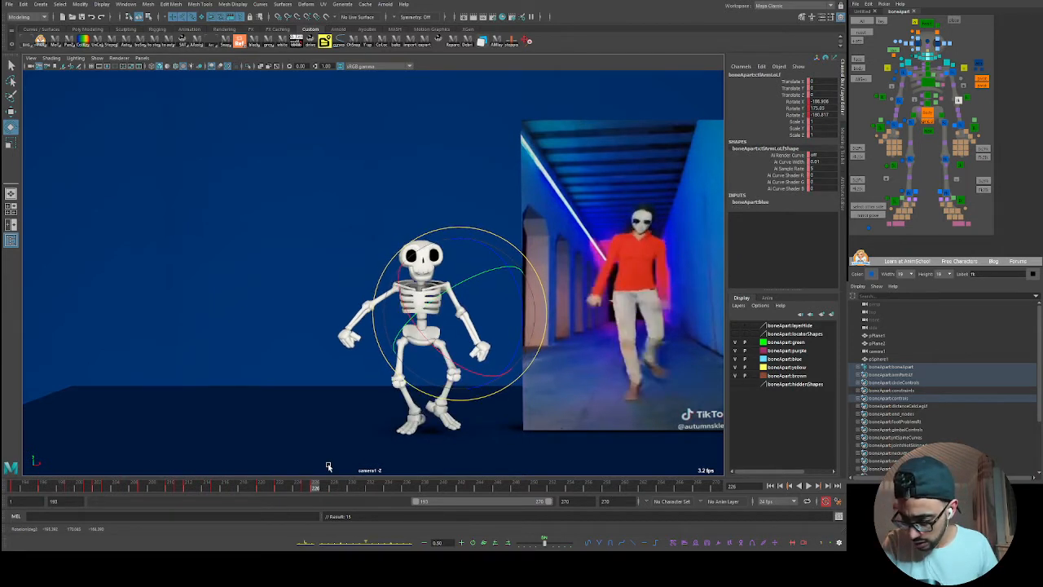
key(alt+period)
key(alt+period)
key(alt+period)
key(alt+period)
key(alt+period)
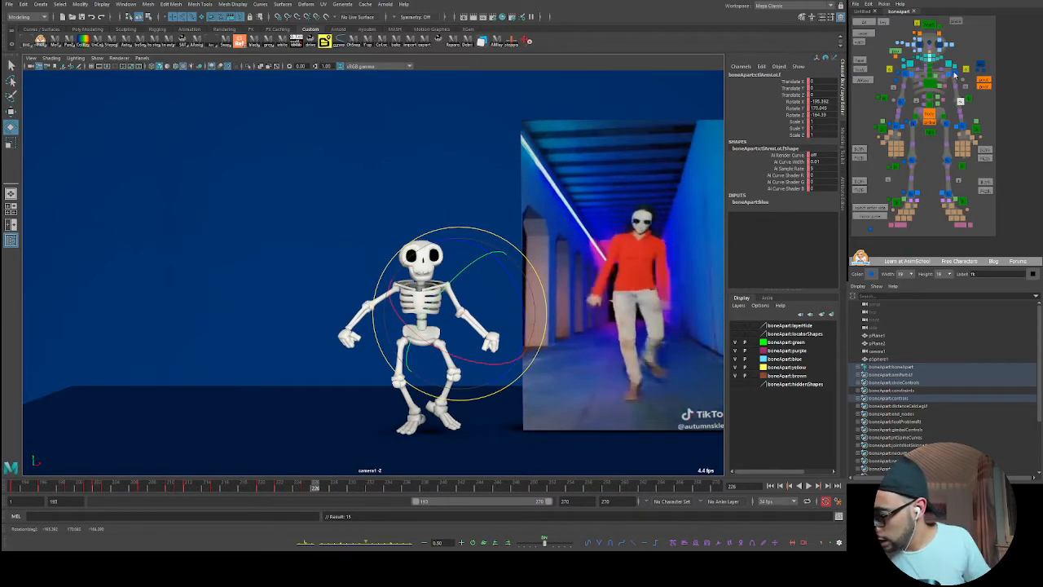
- On frame 231, swing the left upper arm across the body to about X 25, Y 287 and Z 63 degrees
click(949, 71)
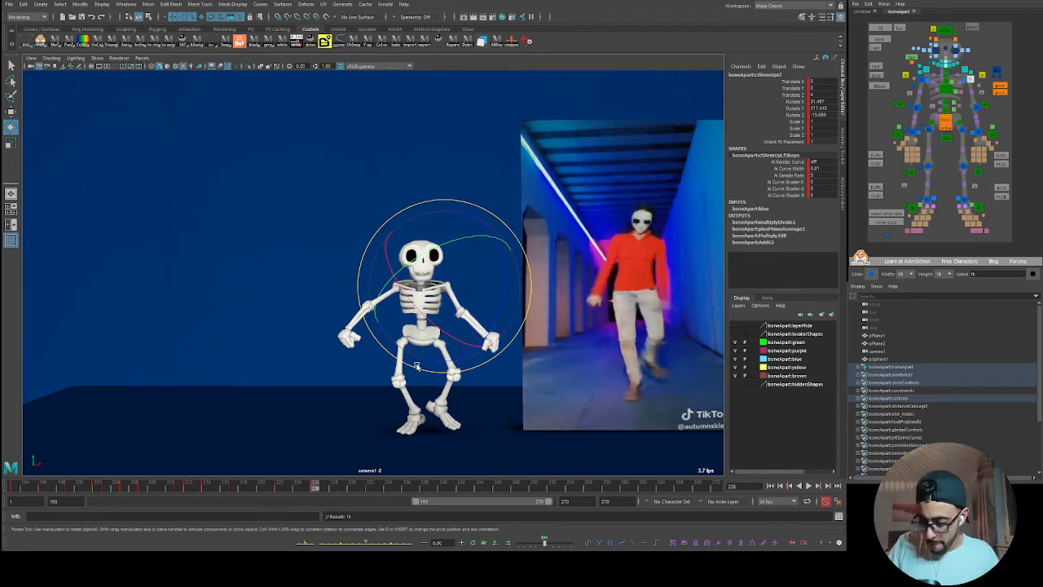
key(alt+v)
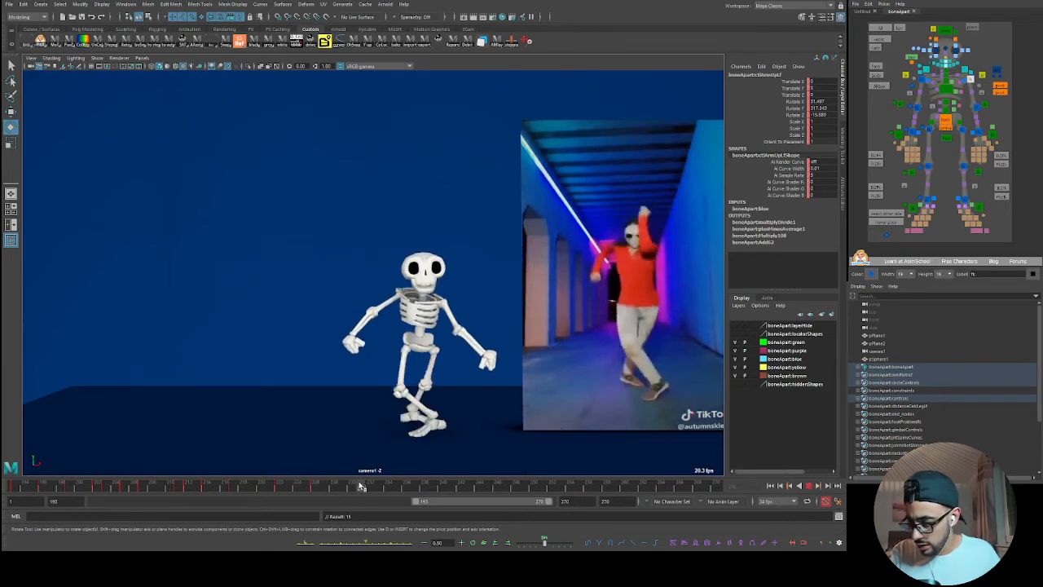
key(alt+v)
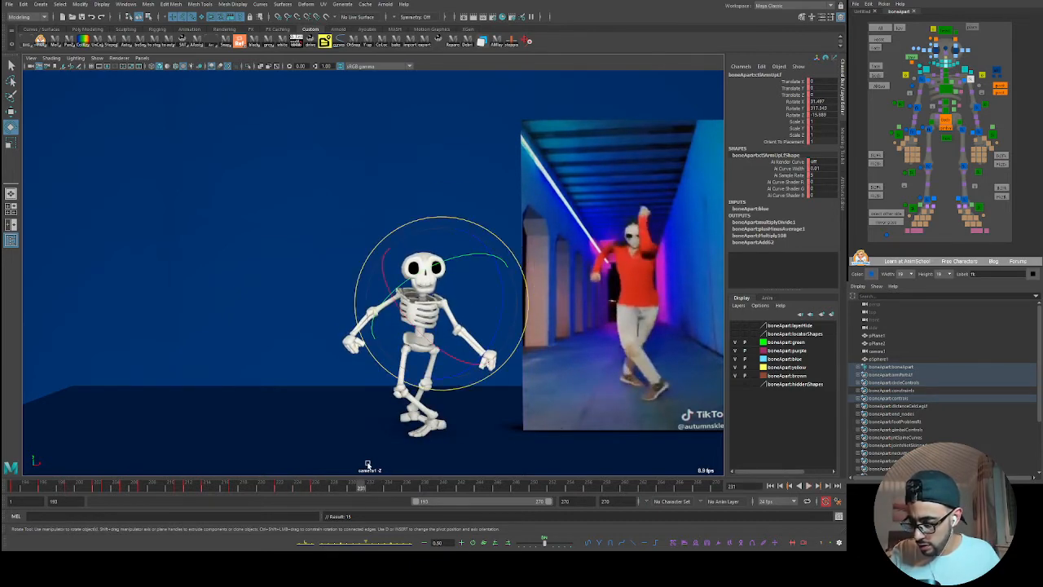
drag(390, 285, 391, 288)
drag(448, 329, 439, 375)
- Reset the left forearm's rotation on frame 231 and bend the elbow to about X 74 degrees, with Y and Z at 0
click(977, 106)
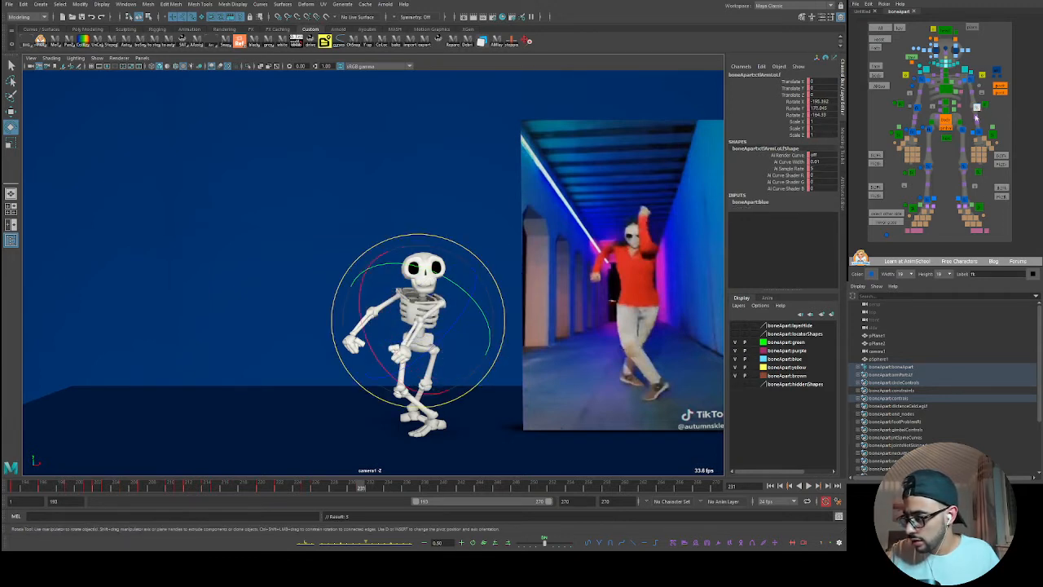
click(472, 544)
drag(388, 386, 364, 293)
- Refine the left upper arm on frame 231 to about Y 303 and Z 94 degrees, raising the fist beside the head
click(972, 76)
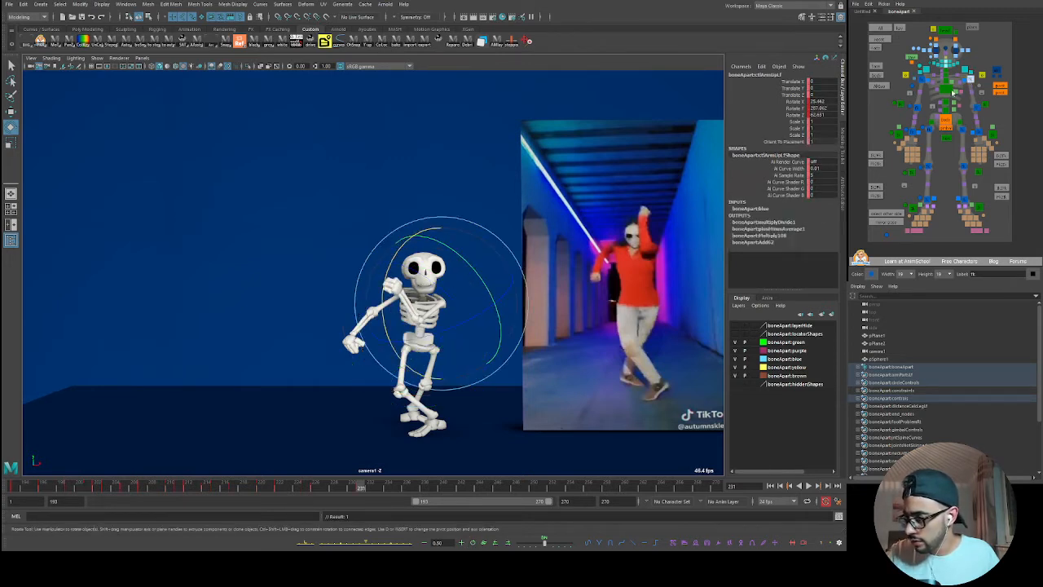
drag(423, 340, 479, 322)
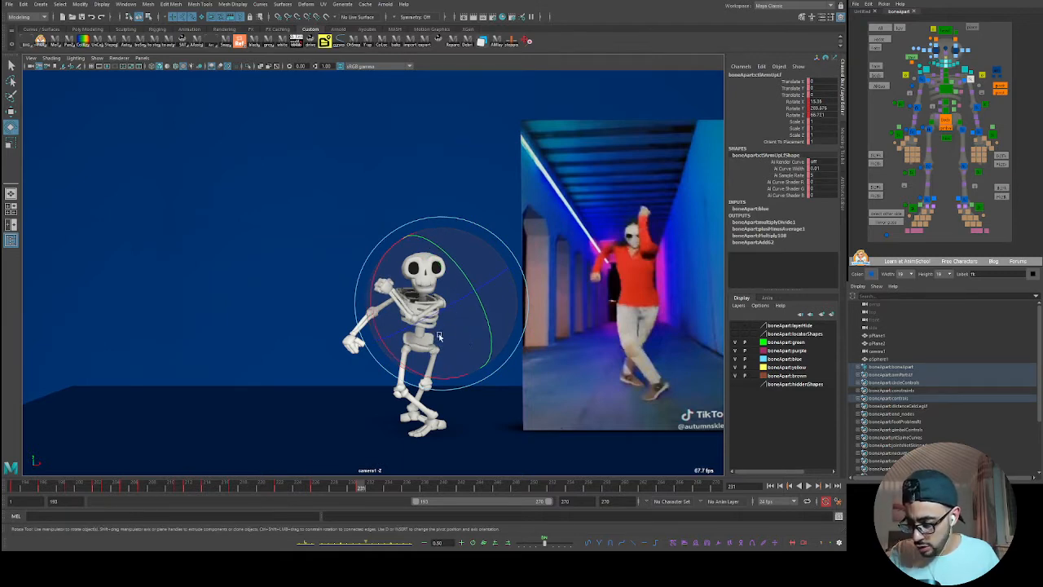
drag(439, 336, 425, 357)
drag(396, 285, 434, 241)
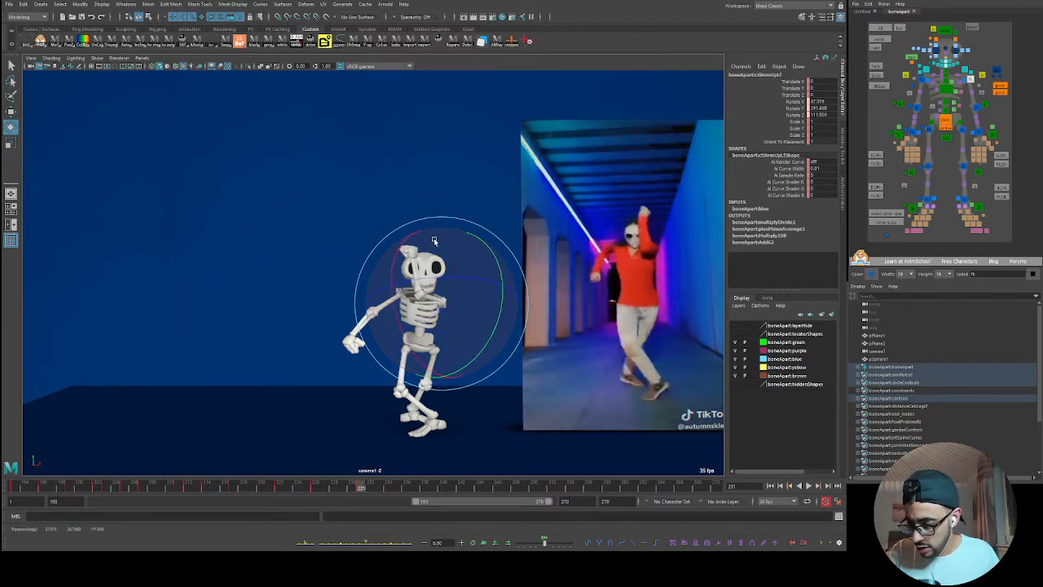
drag(422, 333, 453, 331)
drag(412, 254, 436, 258)
drag(475, 300, 441, 349)
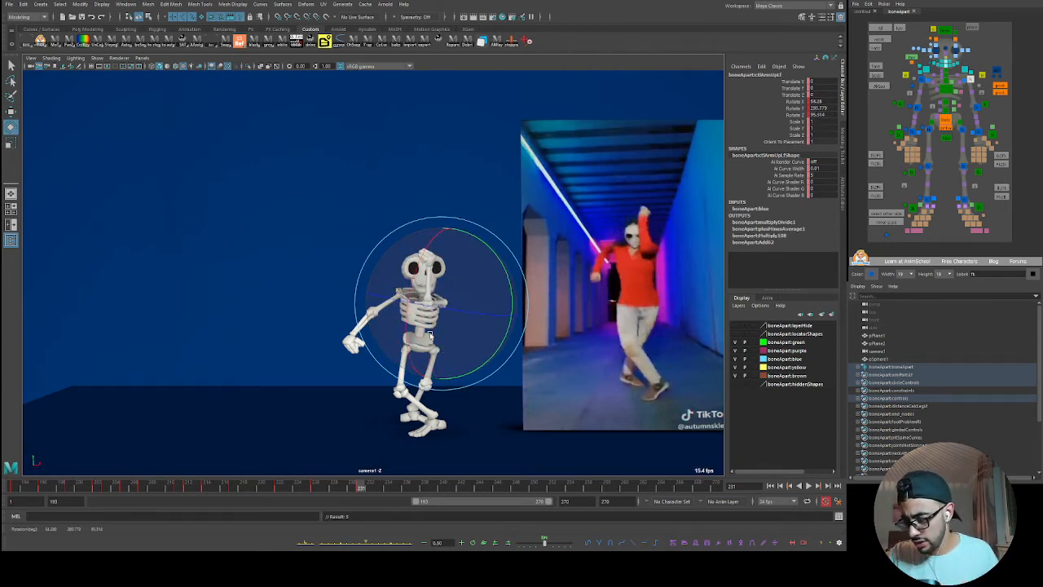
drag(442, 332, 411, 329)
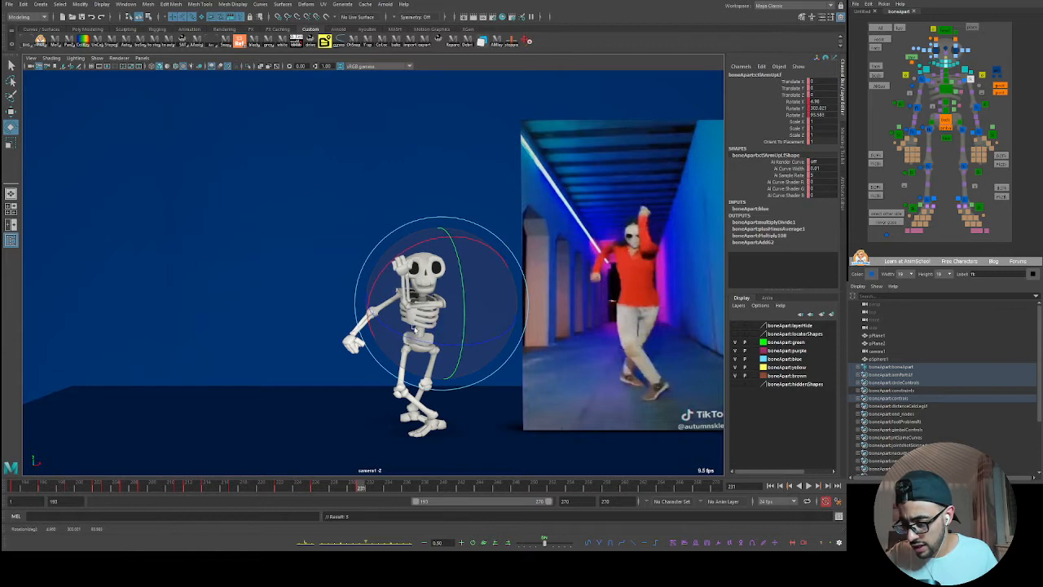
- Adjust the left forearm's bend on frame 231 and rotate the left hand to about X -20, Y -378 and Z -23 degrees
click(976, 106)
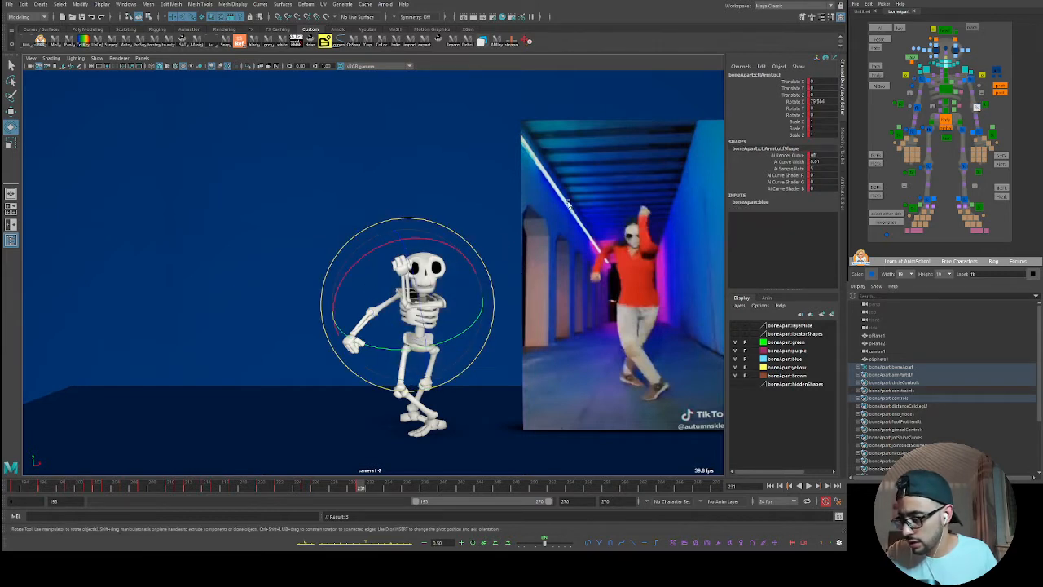
mouse_move(353, 264)
mouse_down()
mouse_move(326, 288)
mouse_move(350, 265)
mouse_move(363, 286)
mouse_move(355, 304)
mouse_move(371, 294)
mouse_up()
click(979, 131)
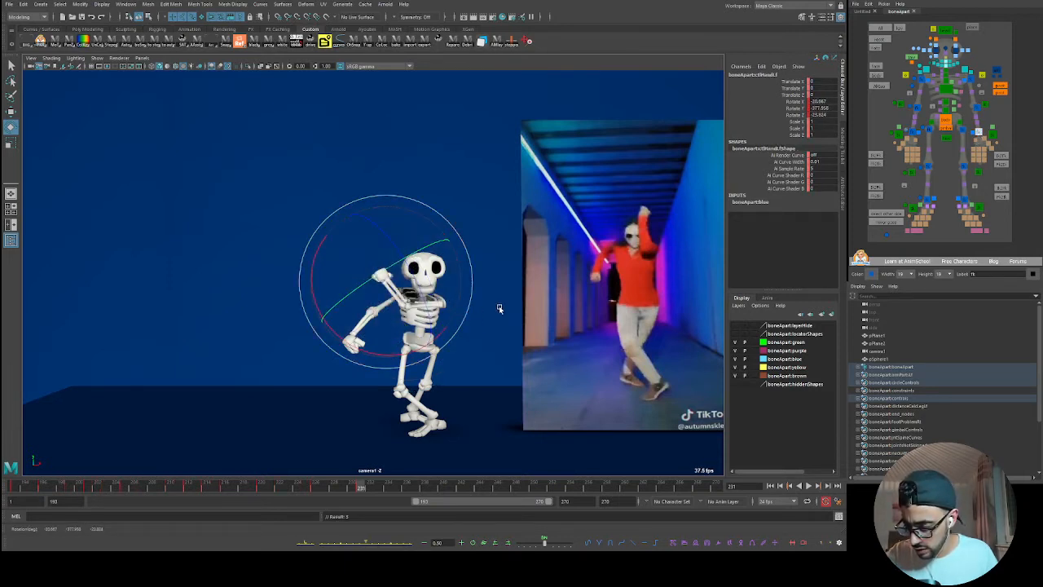
click(320, 281)
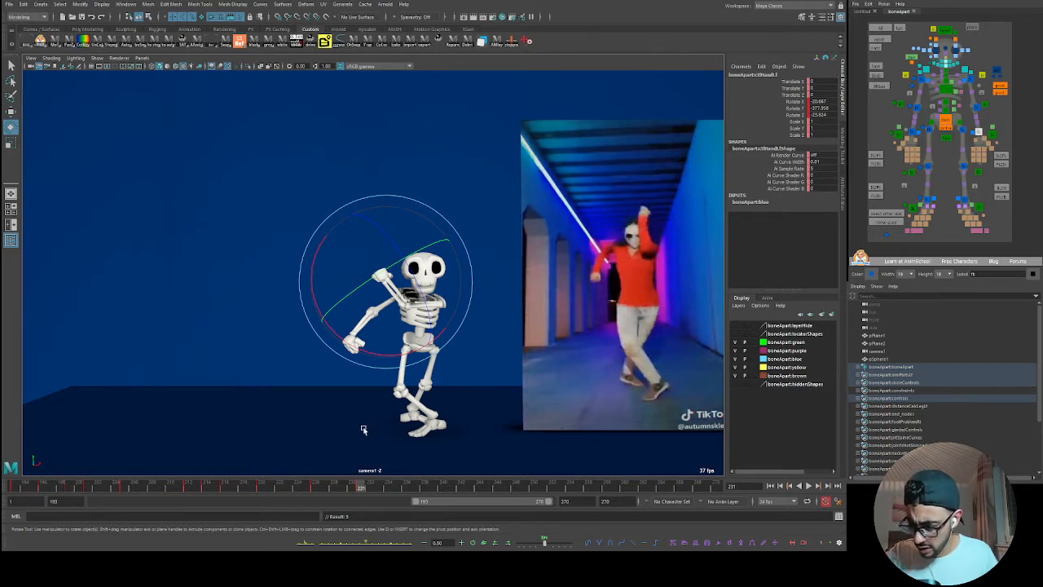
- Play back the left arm's swing up to frame 231 against the reference dance and switch to the perspective view
click(971, 84)
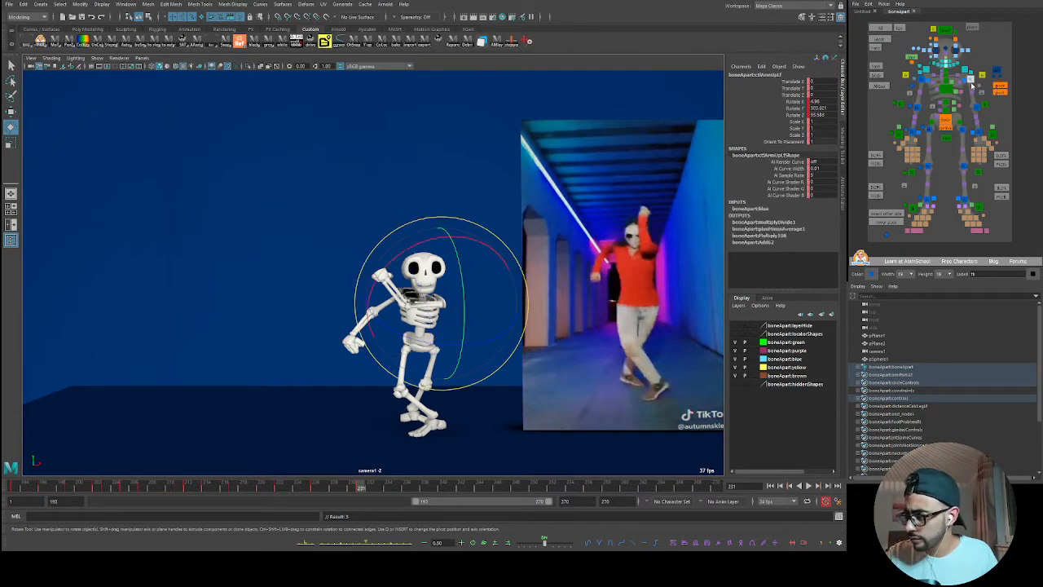
key(alt+v)
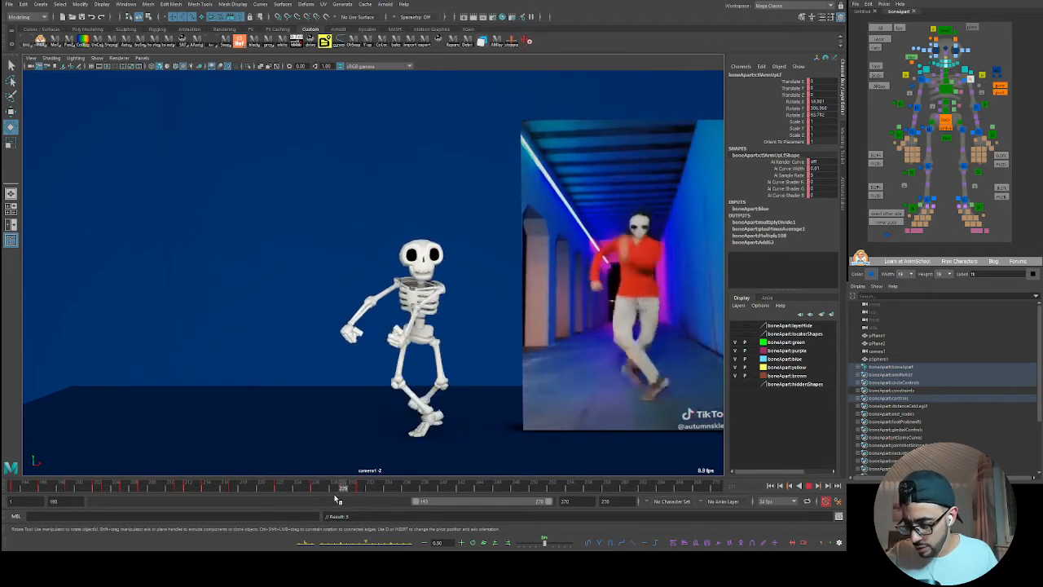
key(alt+v)
key(space)
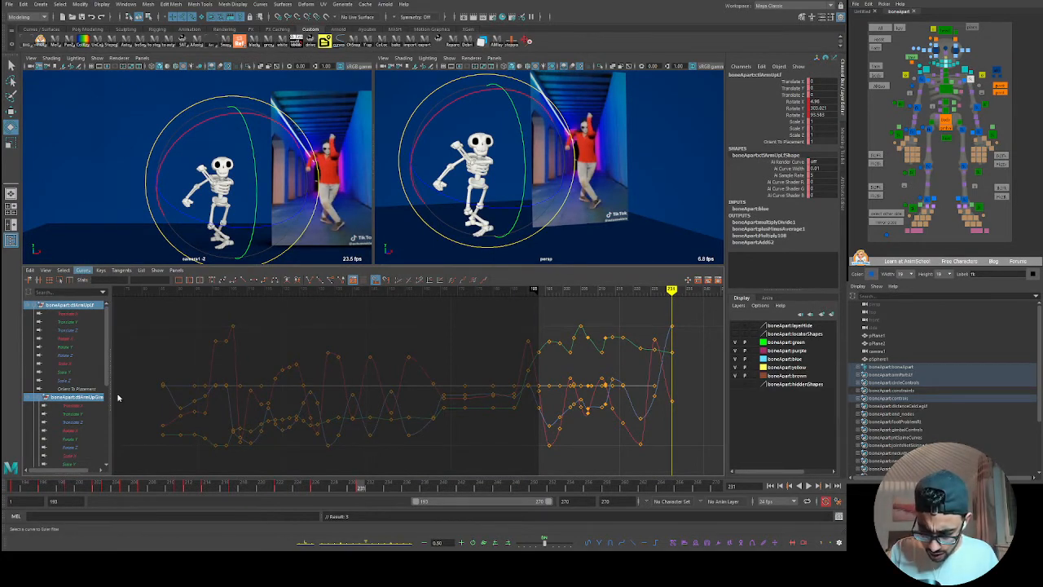
key(space)
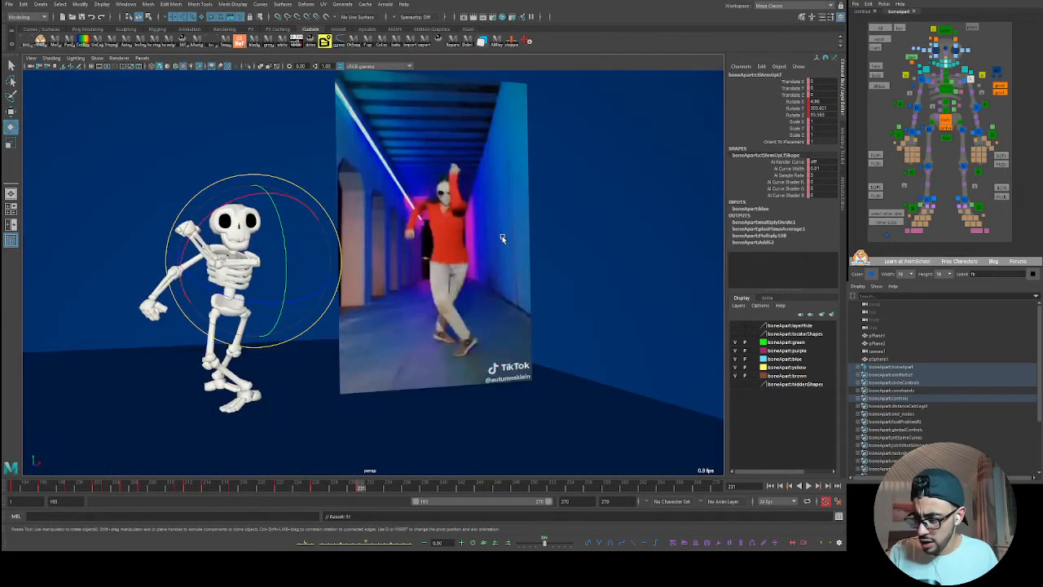
- Review the left arm's swing before frame 231 in perspective, comparing the left forearm's pose on frames 226 and 225 with the reference dancer
key(alt+v)
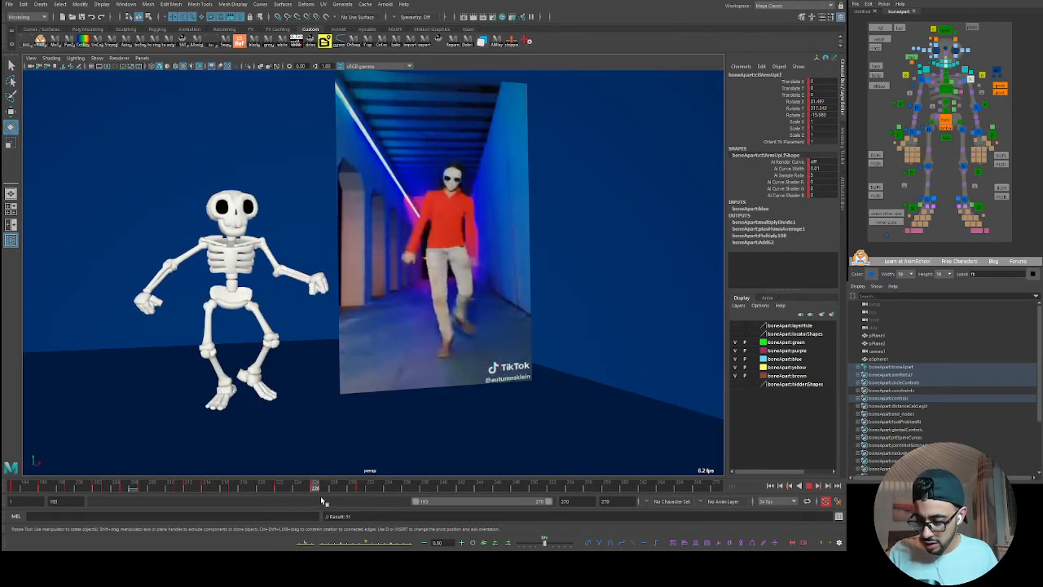
key(alt+v)
click(967, 69)
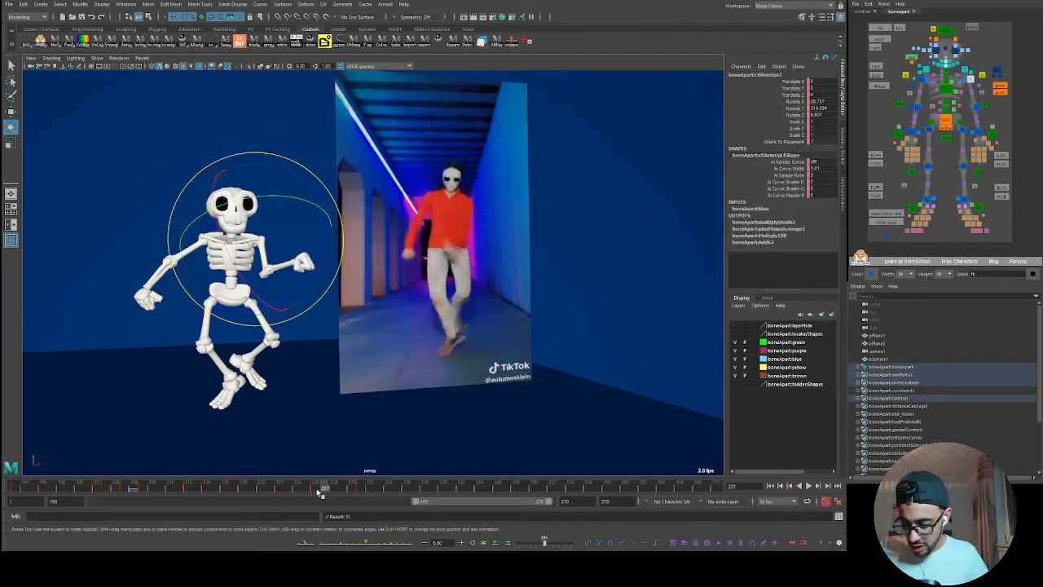
key(alt+v)
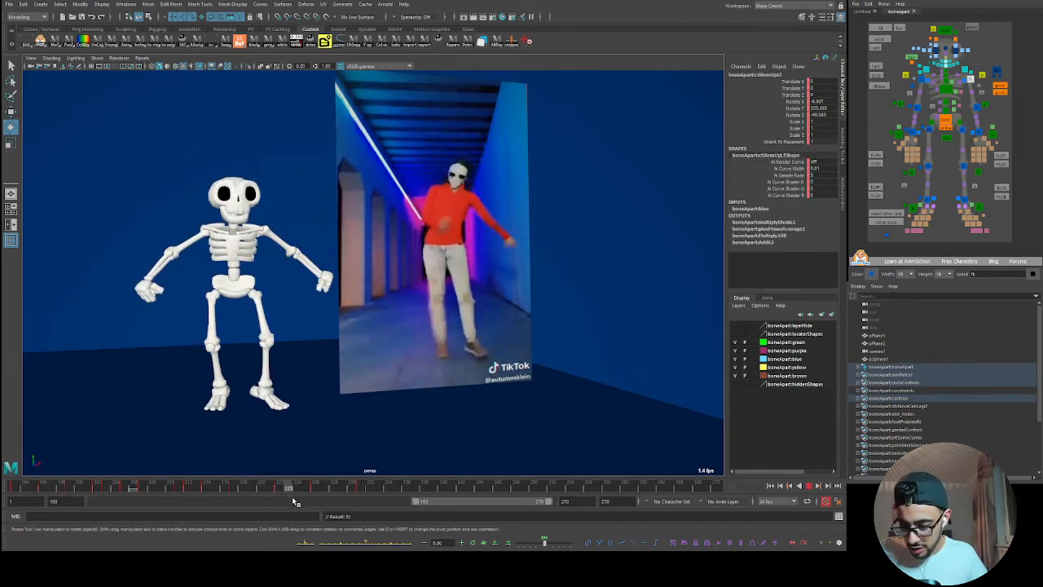
mouse_move(331, 499)
mouse_down()
mouse_move(344, 496)
mouse_move(320, 499)
mouse_up()
key(alt+v)
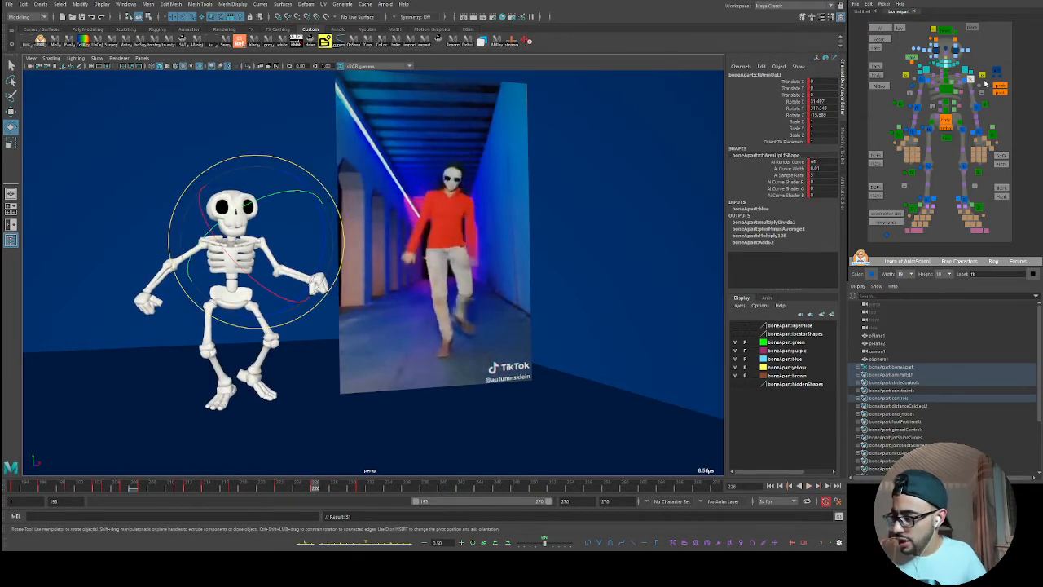
click(976, 107)
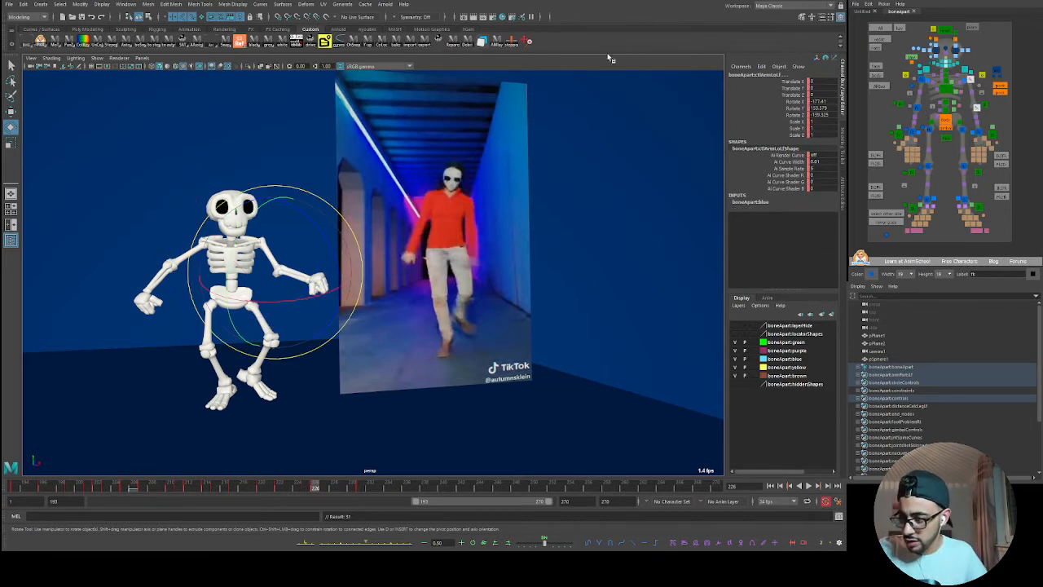
key(alt+comma)
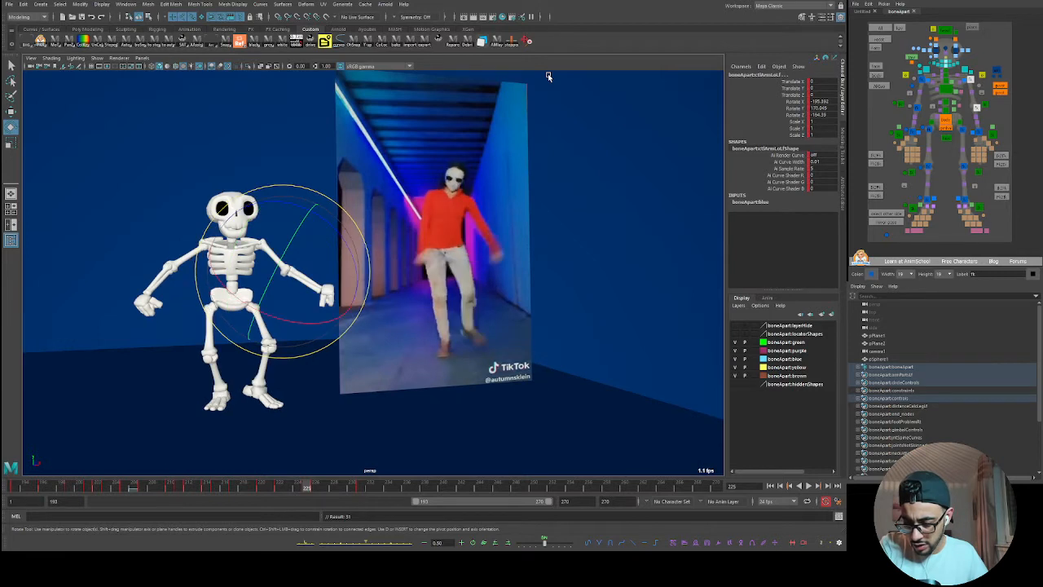
- Copy the left forearm's frame 225 pose onto the key at frame 231
key(alt+period)
key(ctrl+v)
key(period)
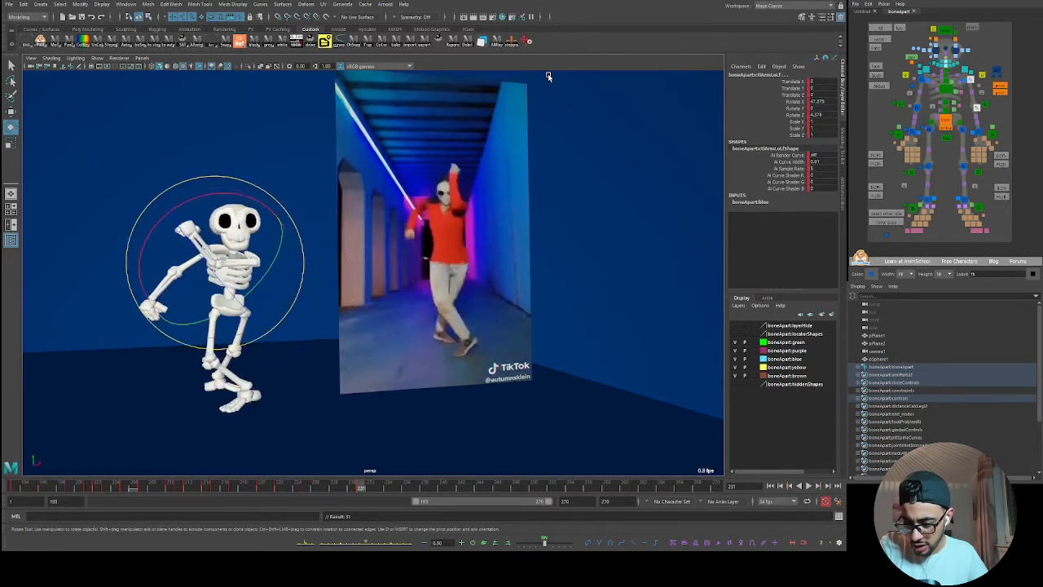
key(ctrl+v)
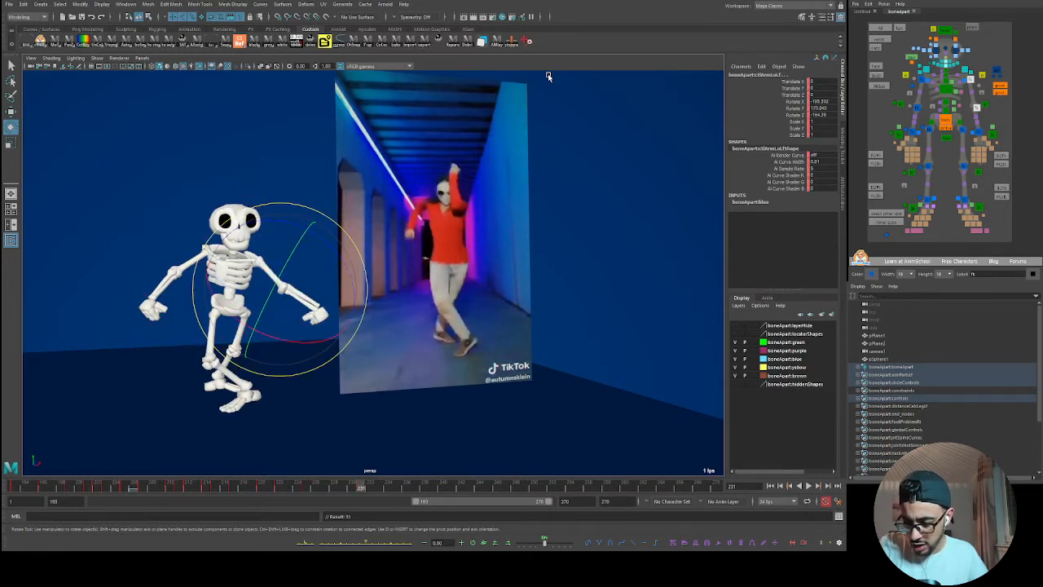
- At frame 231, lower the left upper arm against the body and bend the forearm across the ribs
key(Up)
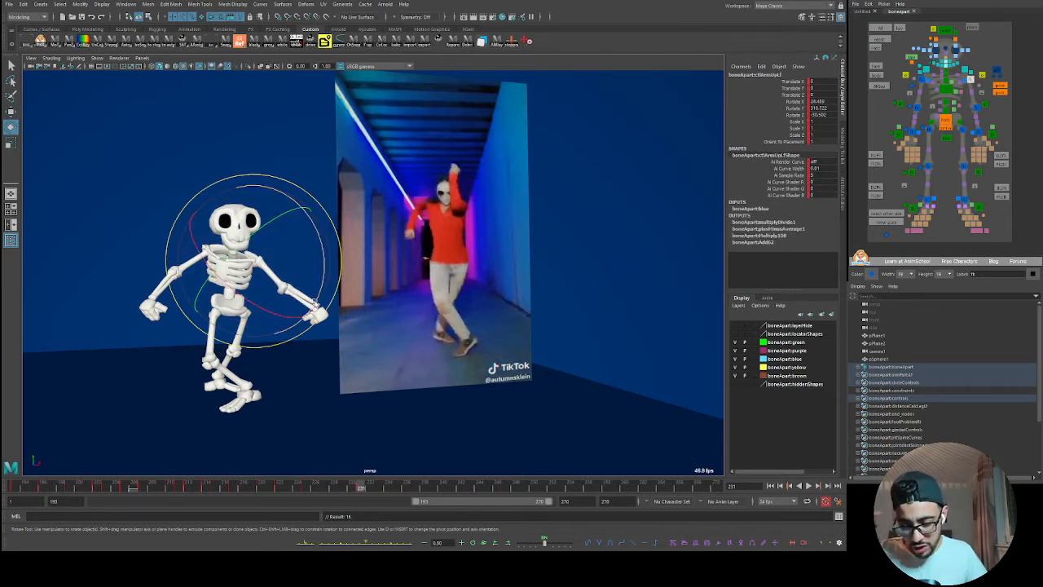
drag(307, 294, 363, 310)
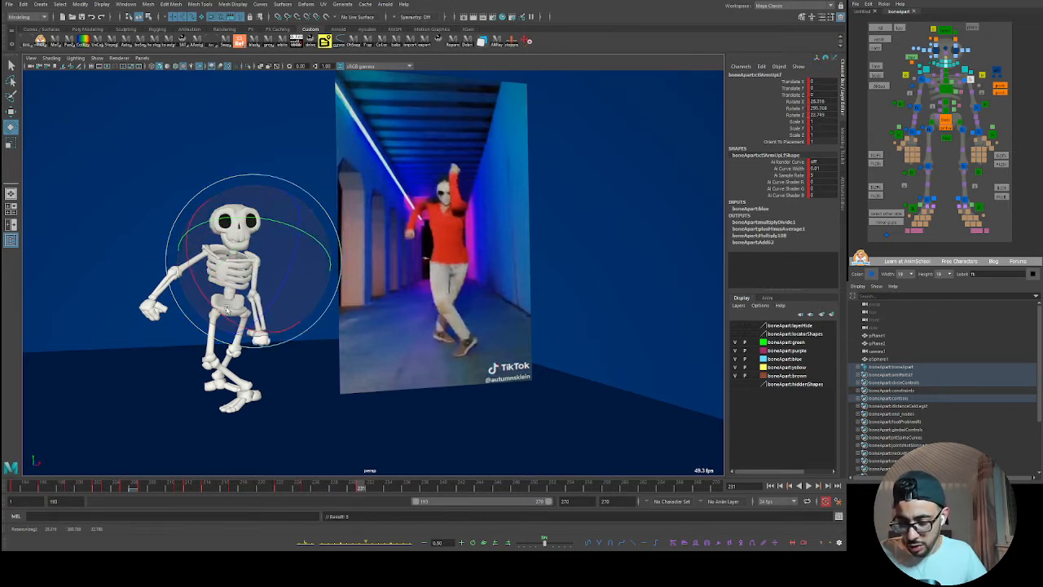
drag(271, 305, 184, 276)
click(975, 108)
mouse_move(255, 337)
mouse_down()
mouse_move(275, 270)
mouse_move(262, 350)
mouse_move(262, 259)
mouse_move(284, 271)
mouse_up()
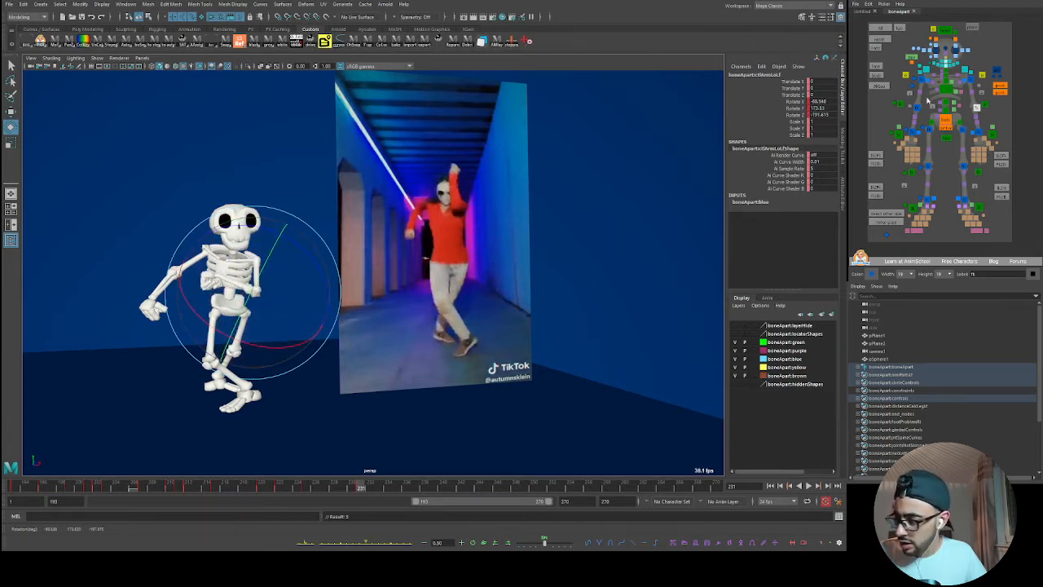
- Swing the left upper arm across the chest at frame 231 and turn the forearm and hand up beside the skull
click(970, 79)
click(971, 79)
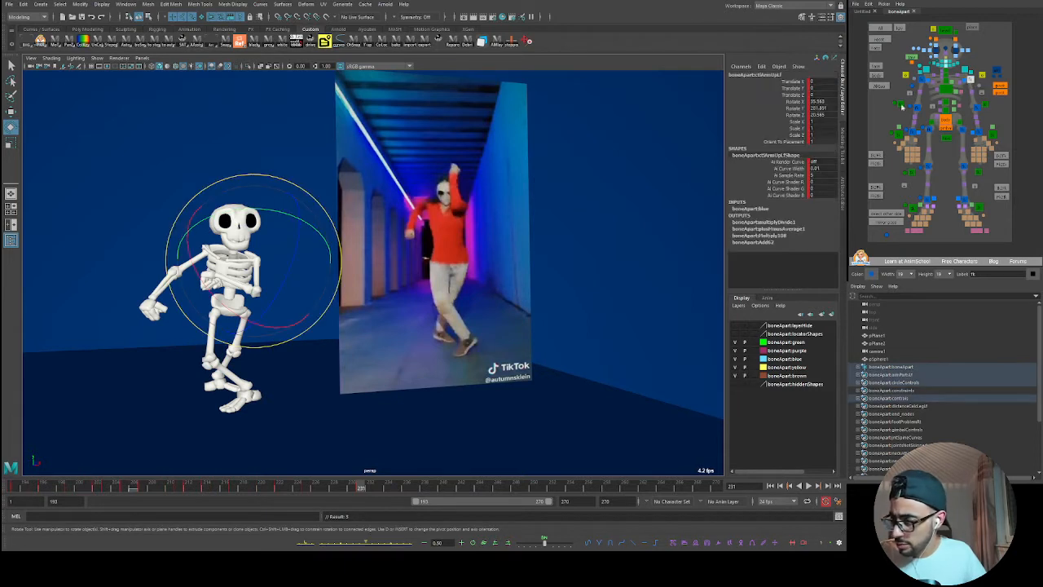
drag(253, 325, 414, 242)
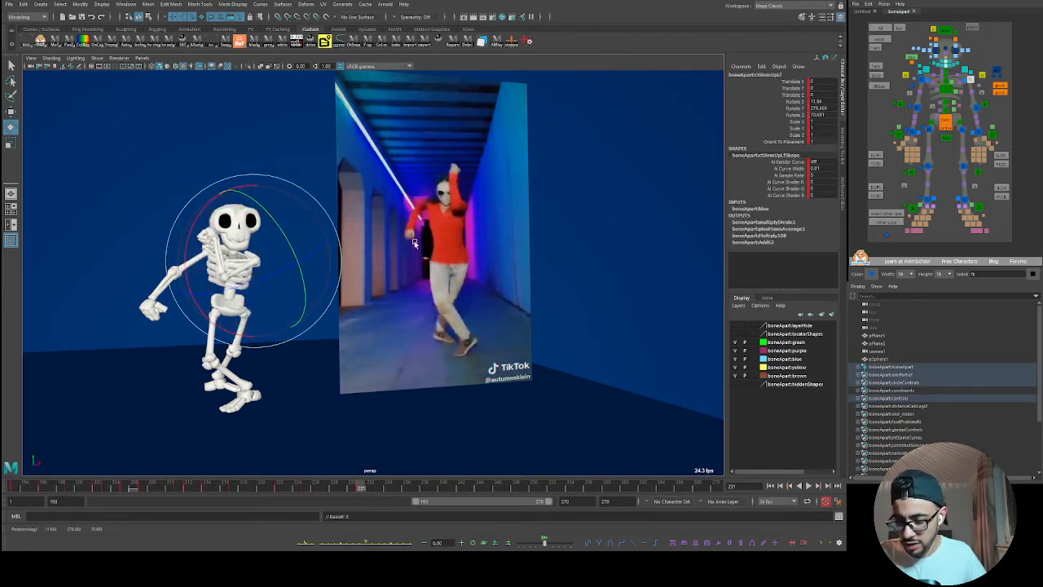
click(977, 107)
drag(197, 330, 362, 250)
click(978, 131)
drag(245, 268, 197, 282)
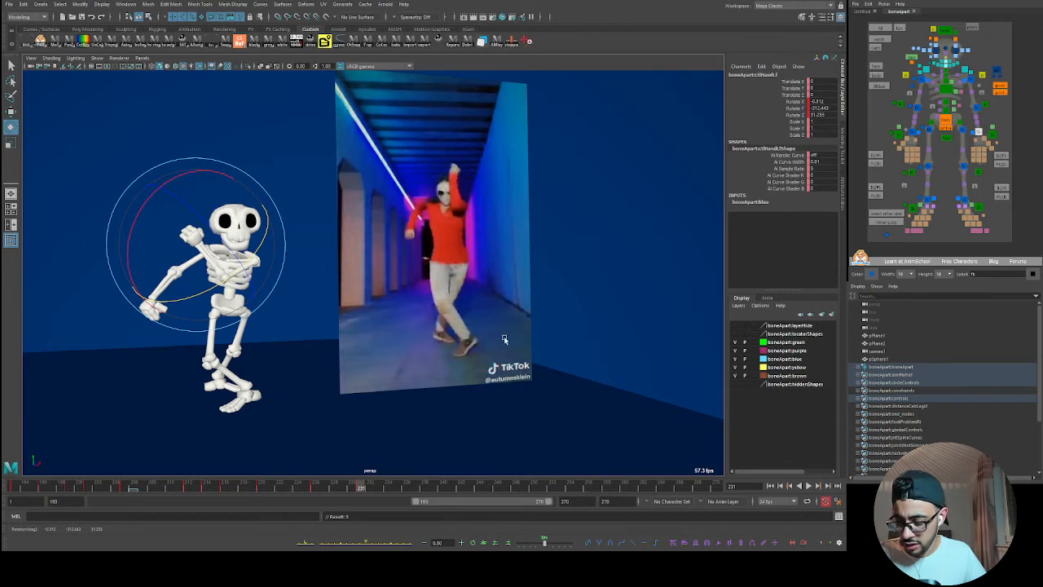
- Refine the rotations of the left upper arm, forearm and hand at frame 231 to match the dancer's raised arm
click(971, 81)
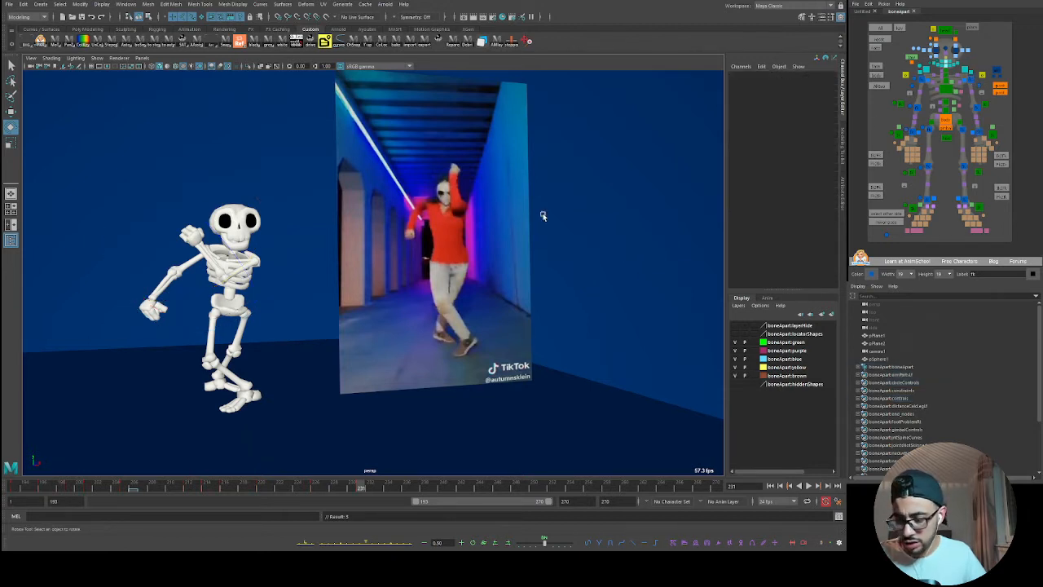
click(971, 86)
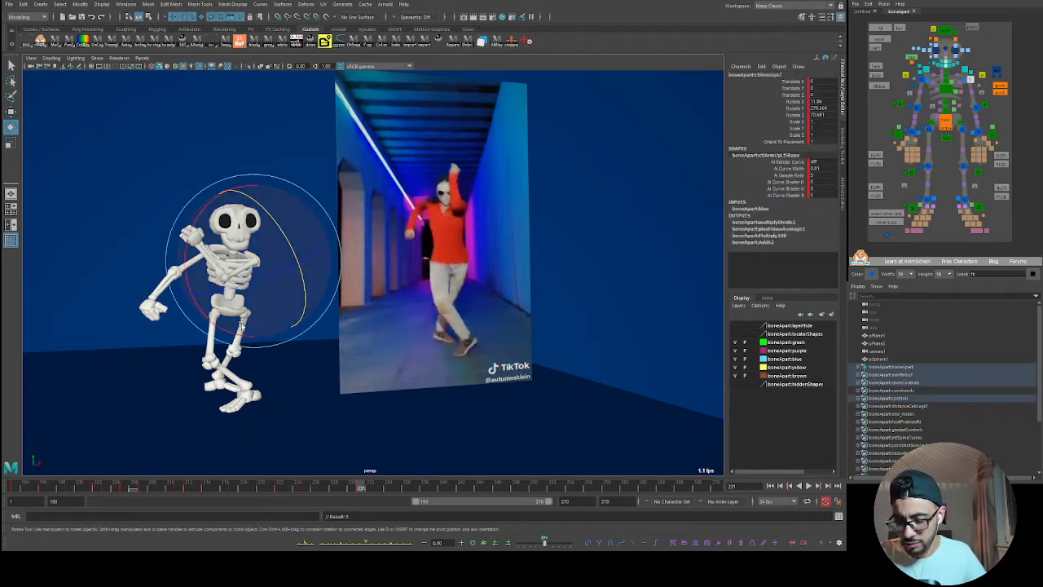
drag(257, 271, 275, 293)
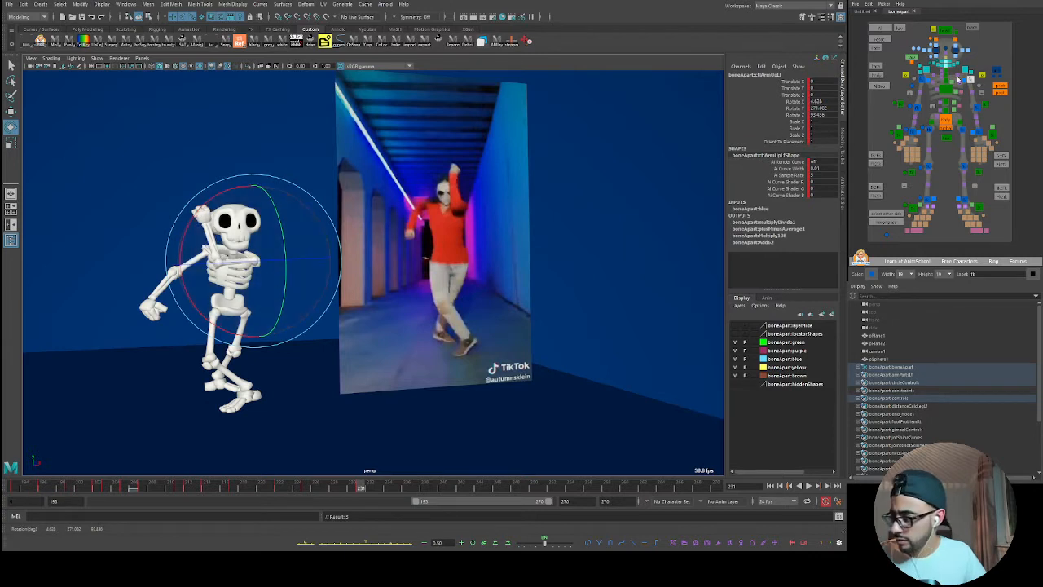
click(987, 107)
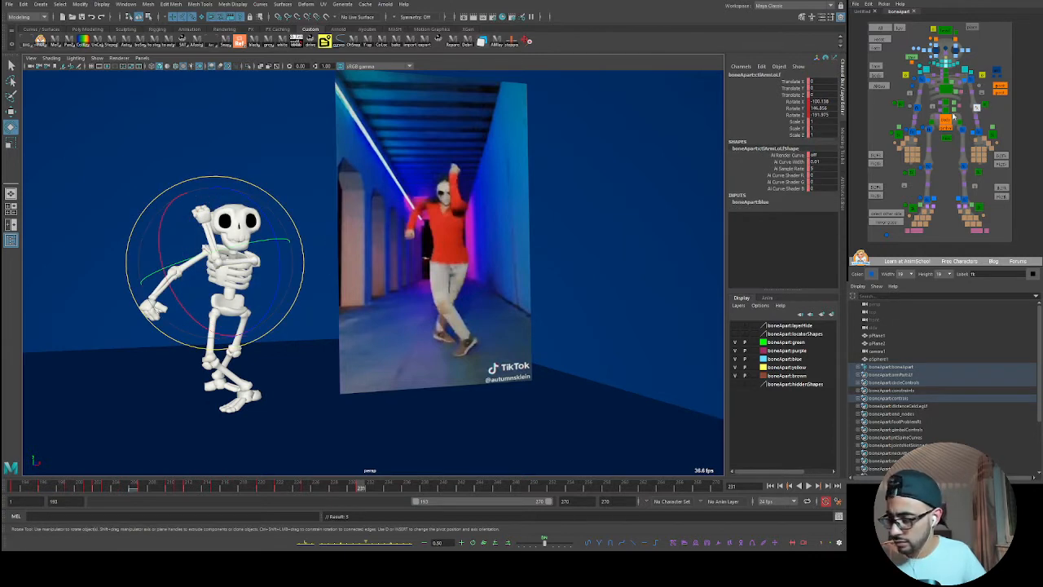
drag(300, 242, 286, 221)
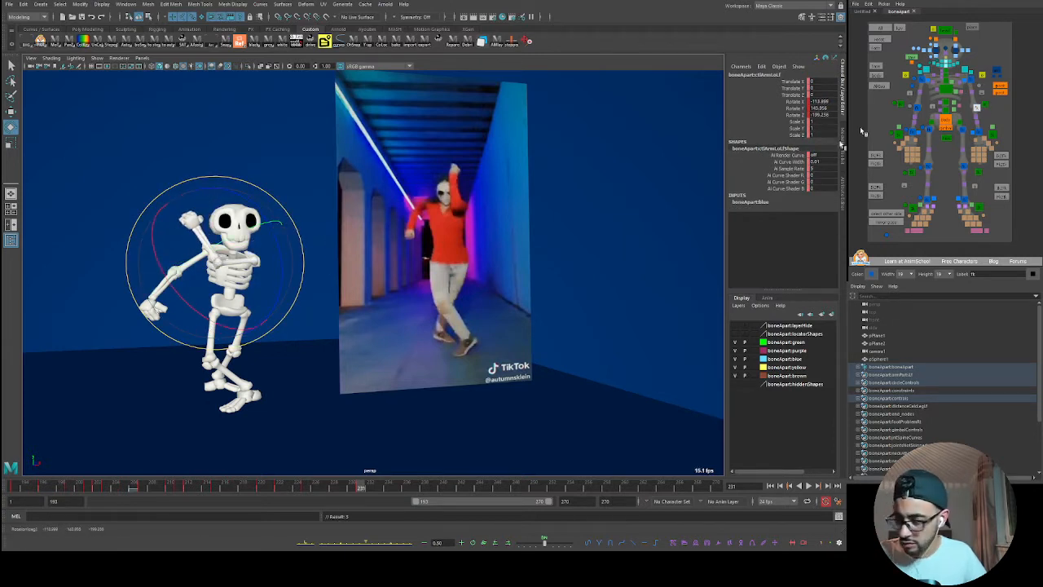
click(978, 132)
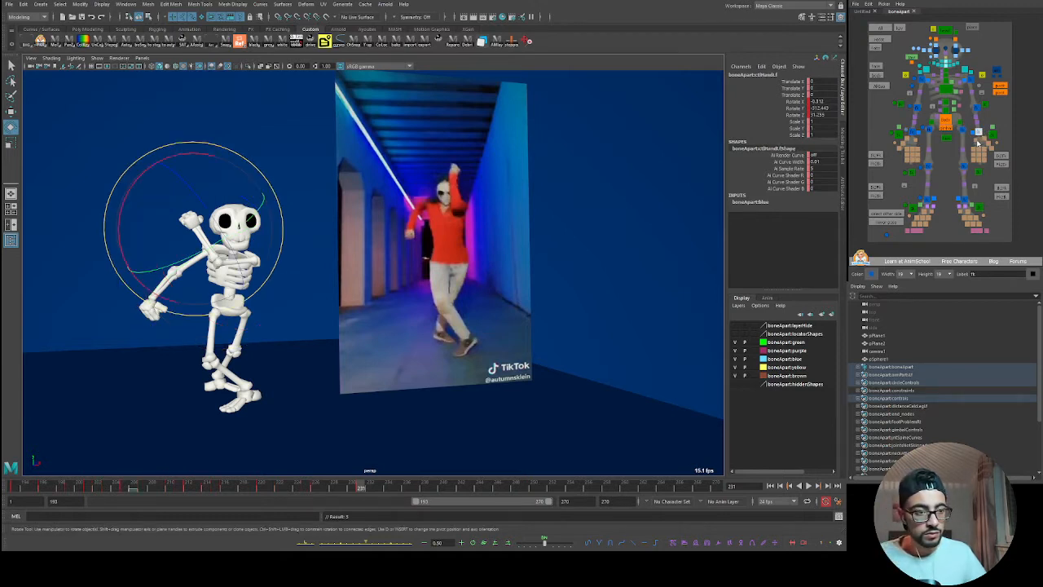
drag(226, 244, 235, 261)
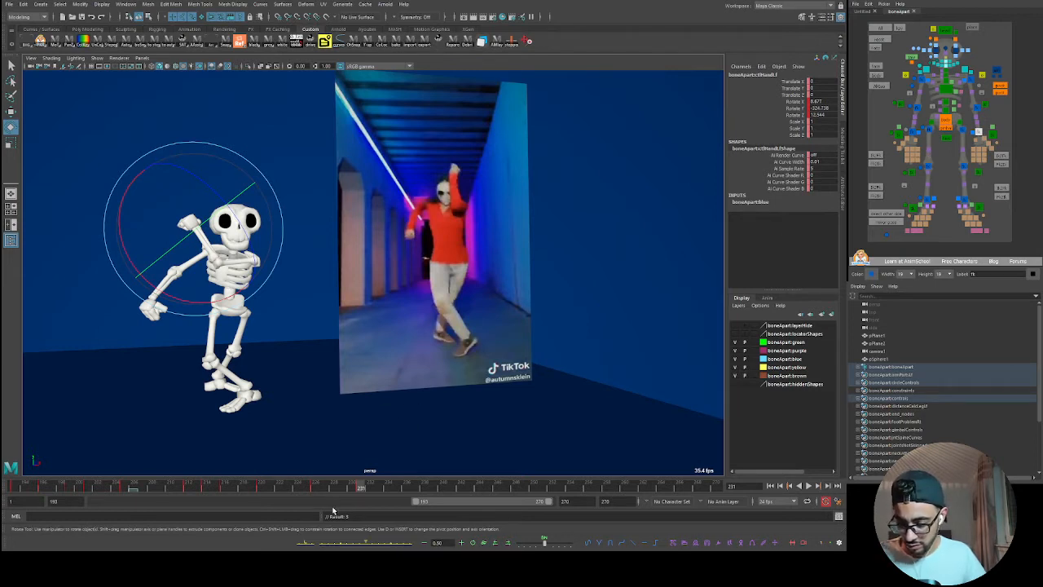
- Review the arm motion from frame 225 and try a different left upper arm rotation at frame 210
mouse_move(308, 485)
mouse_down()
mouse_move(280, 487)
mouse_move(388, 490)
mouse_up()
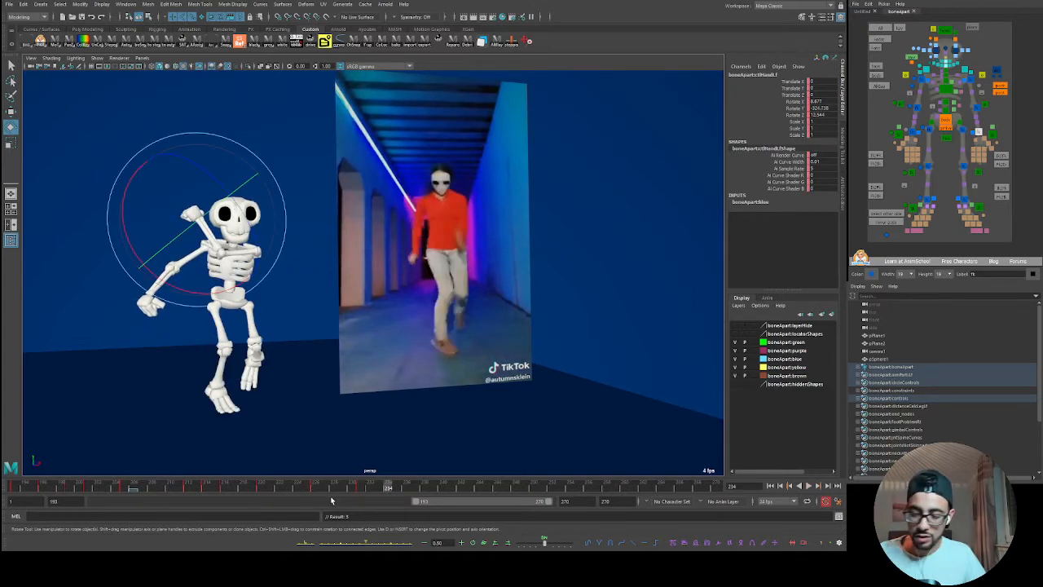
click(306, 489)
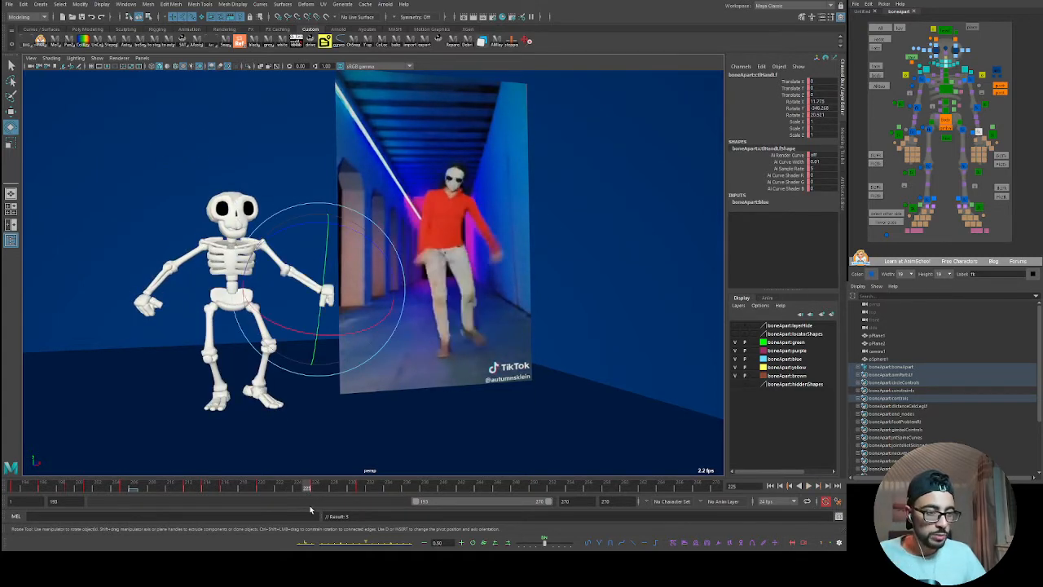
key(alt+v)
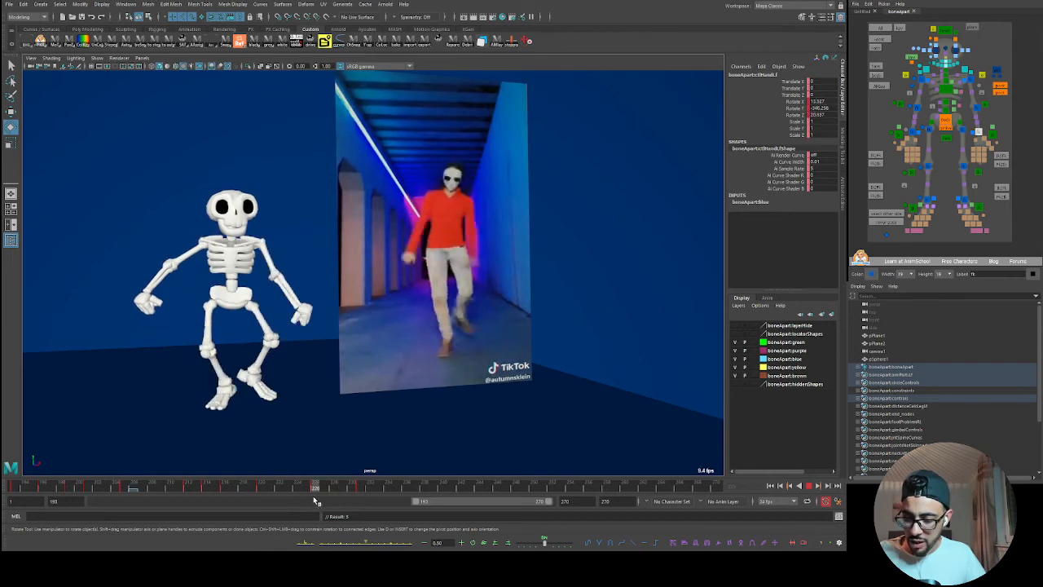
key(alt+v)
click(970, 79)
mouse_move(285, 290)
mouse_down()
mouse_move(282, 202)
mouse_move(267, 297)
mouse_up()
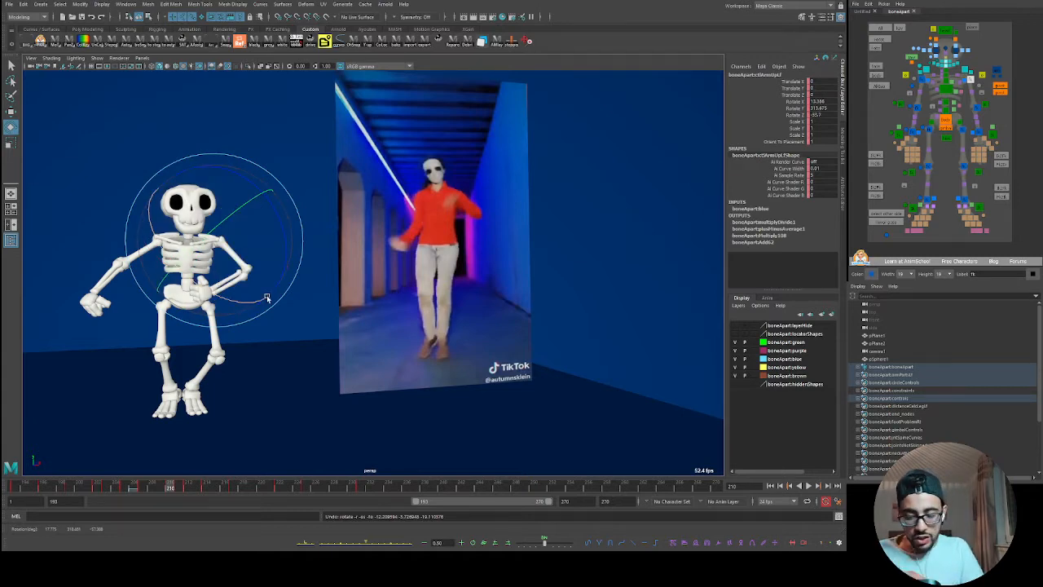
- Go to frame 242 and rotate the left upper arm down to the character's own left side
drag(345, 488, 324, 453)
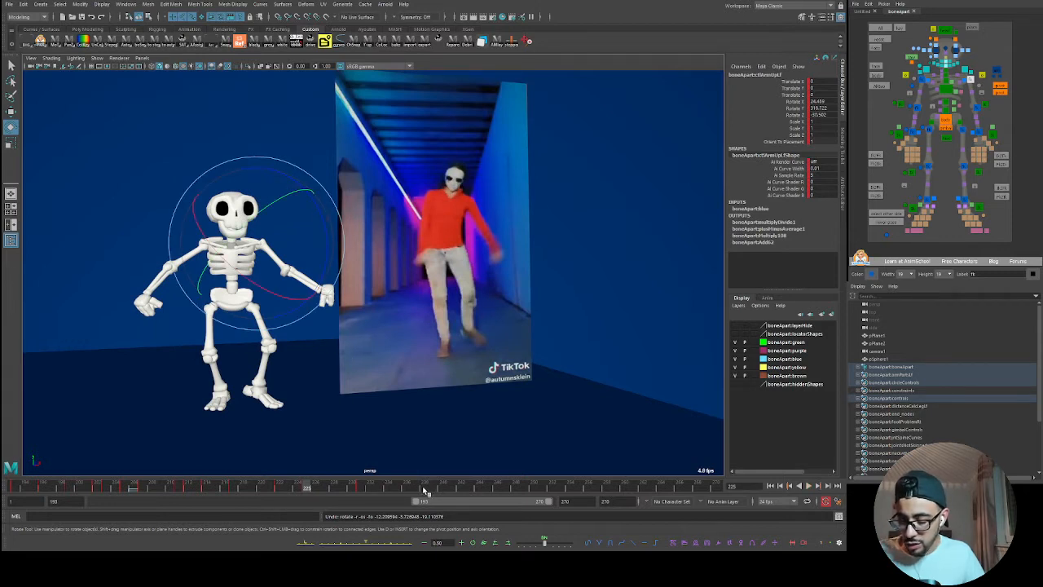
drag(425, 490, 408, 489)
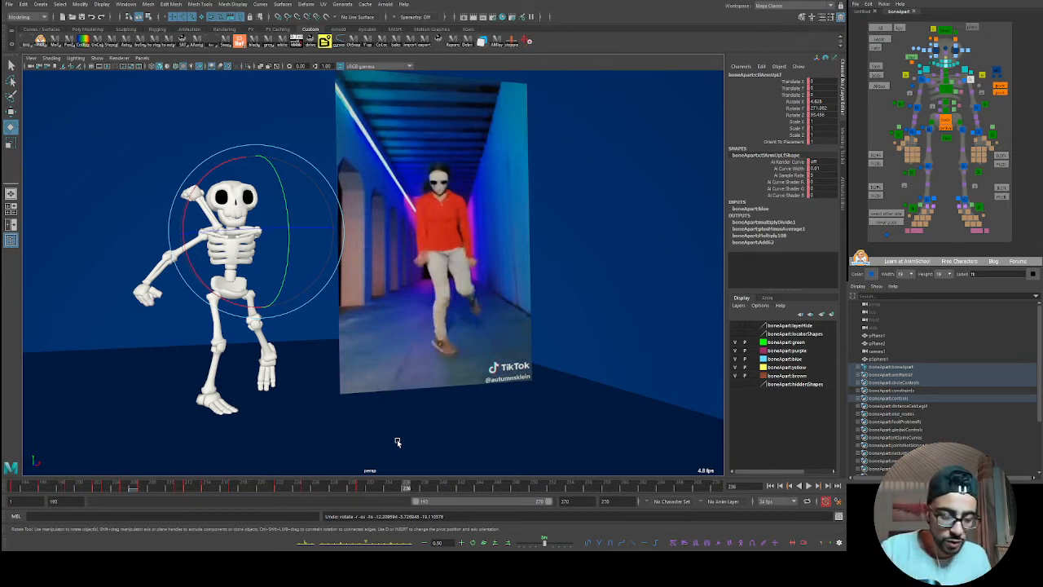
drag(400, 490, 460, 499)
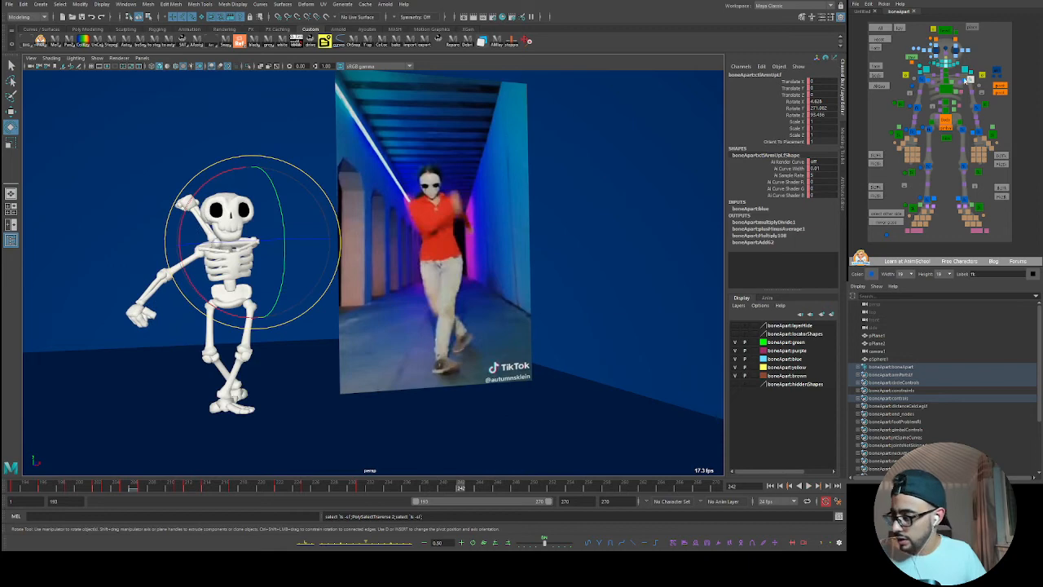
drag(239, 290, 273, 305)
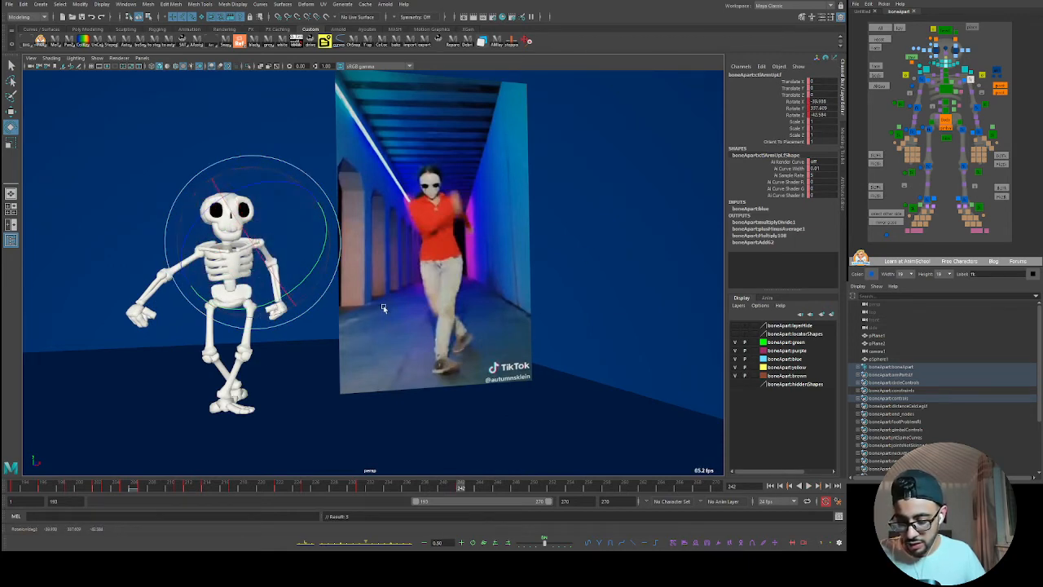
- Rotate the left forearm and hand outward at frame 242, checking the pose in the perspective view
key(space)
key(space)
alt+drag(465, 251, 326, 285)
alt+middle_drag(326, 284, 384, 273)
alt+drag(383, 273, 346, 277)
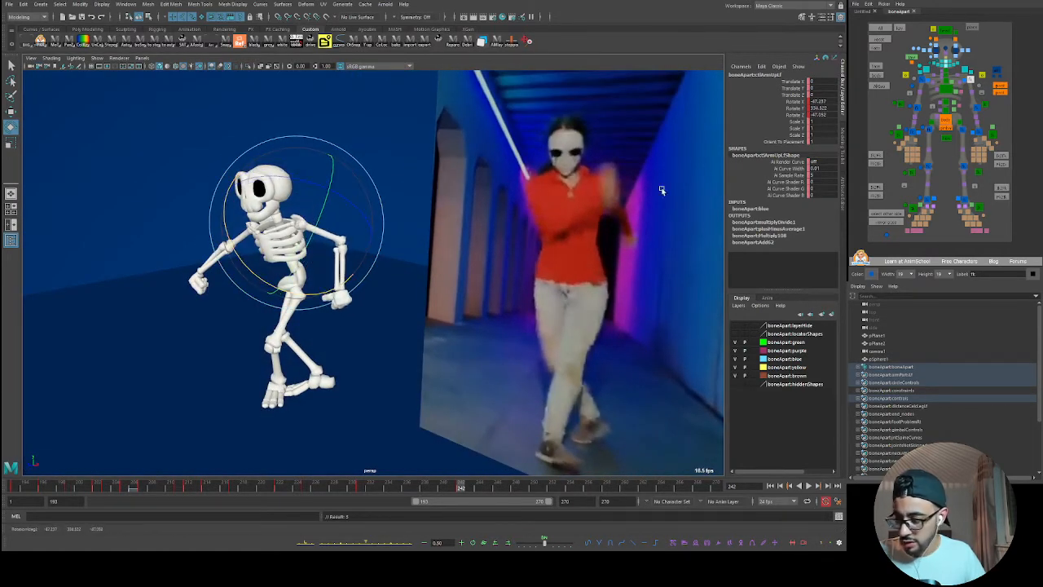
click(976, 108)
drag(369, 308, 476, 236)
click(980, 133)
drag(380, 322, 550, 186)
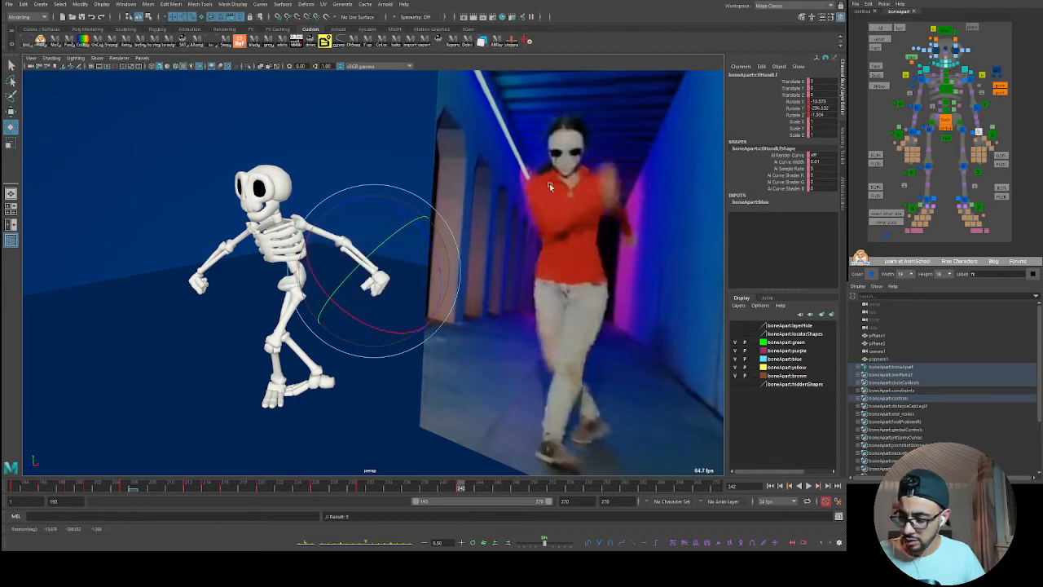
- Swing the left upper arm slightly further out from the torso at frame 242
click(971, 79)
drag(326, 272, 351, 275)
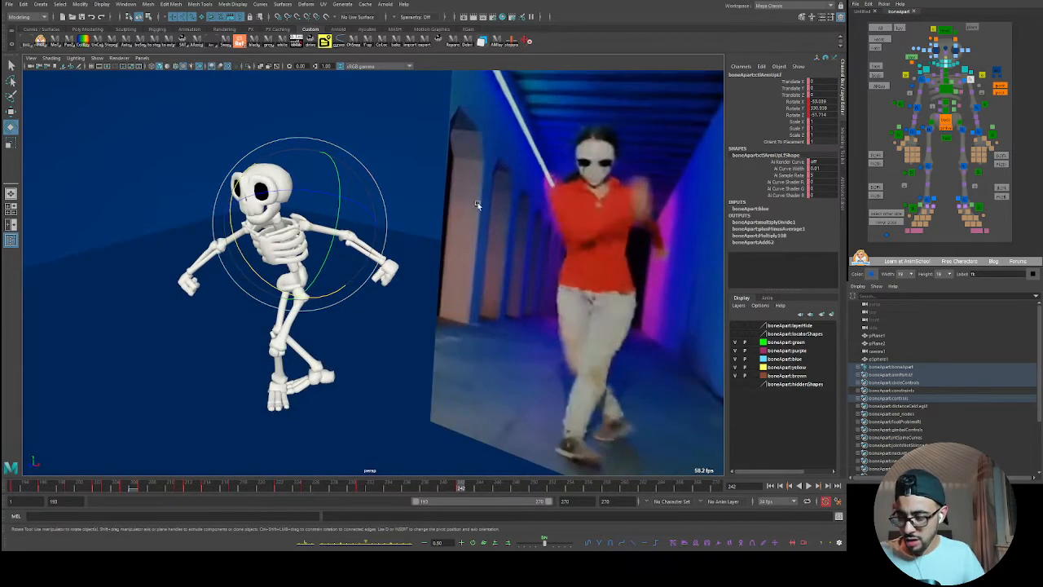
click(981, 54)
click(970, 80)
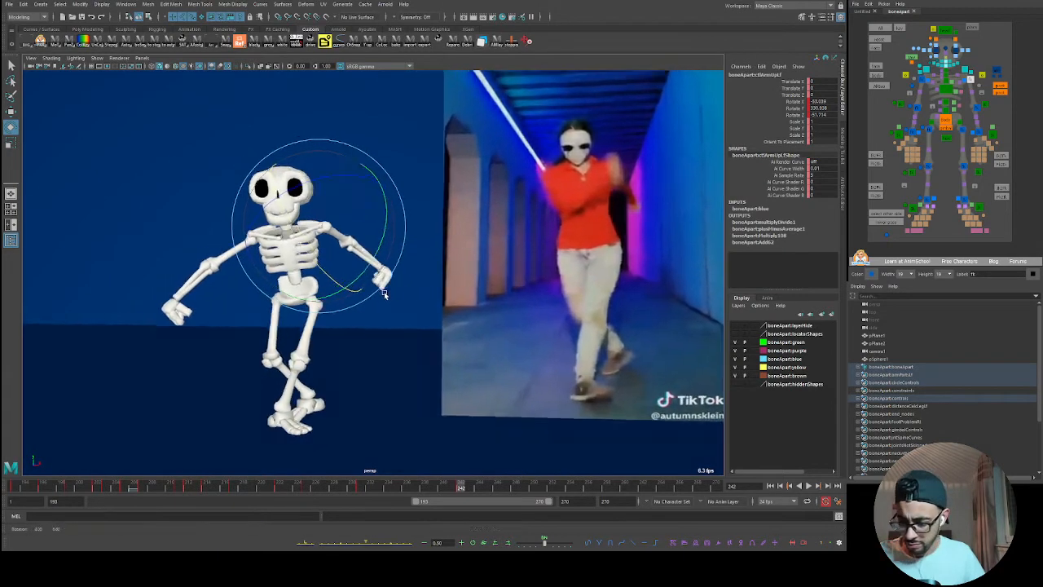
key(Escape)
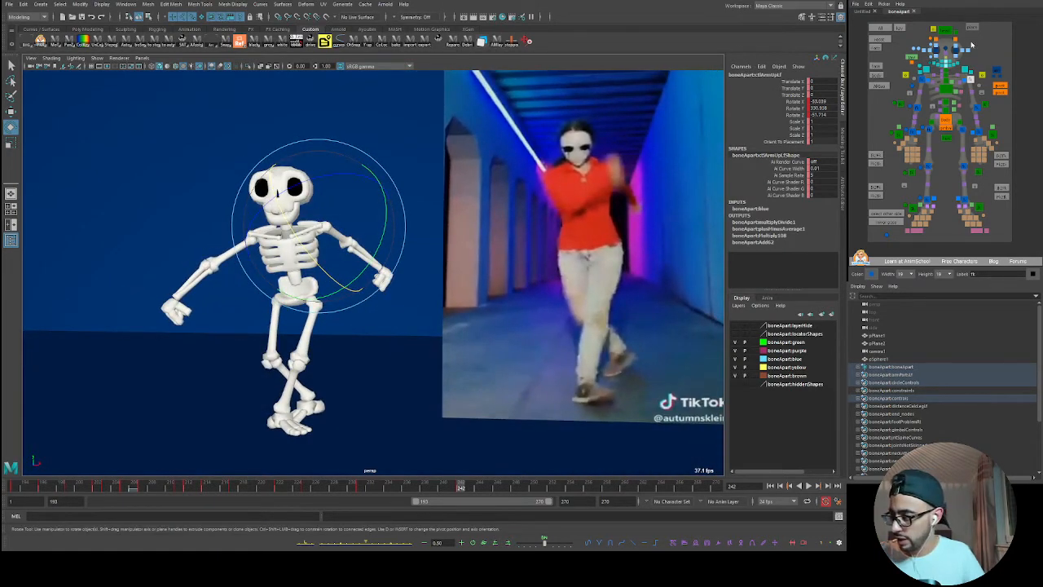
- Using the camera view, rotate the left upper arm at frame 242 so the forearm comes in closer to the body
click(951, 72)
alt+drag(355, 290, 463, 235)
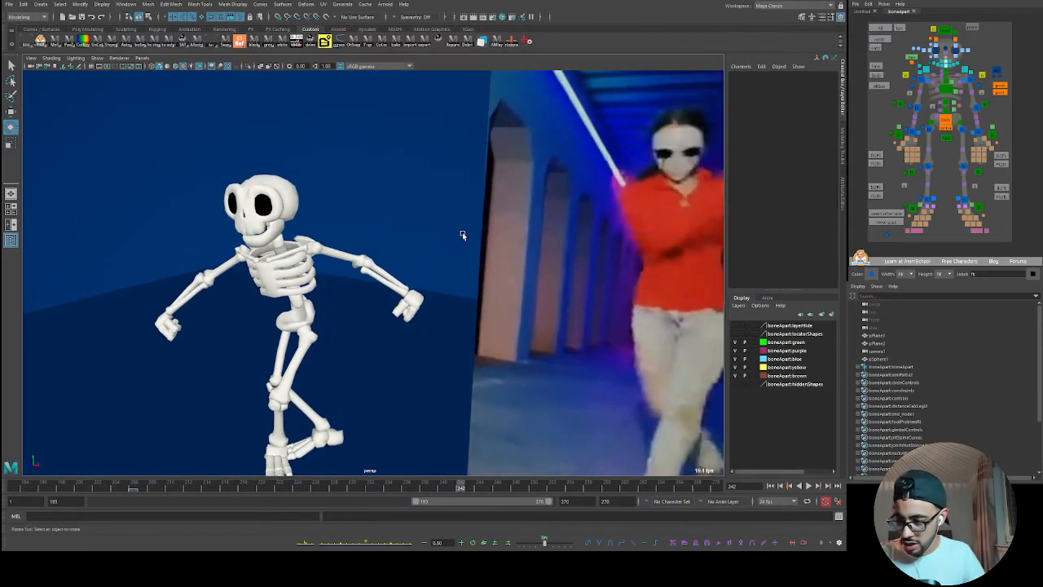
click(973, 81)
mouse_move(381, 303)
alt+mouse_down()
mouse_move(371, 308)
mouse_move(401, 303)
mouse_move(415, 306)
mouse_move(401, 309)
mouse_move(411, 314)
mouse_move(440, 303)
mouse_move(321, 323)
mouse_move(349, 329)
mouse_move(340, 323)
mouse_move(354, 302)
mouse_move(350, 375)
mouse_move(403, 334)
mouse_move(396, 303)
alt+mouse_up()
key(space)
key(space)
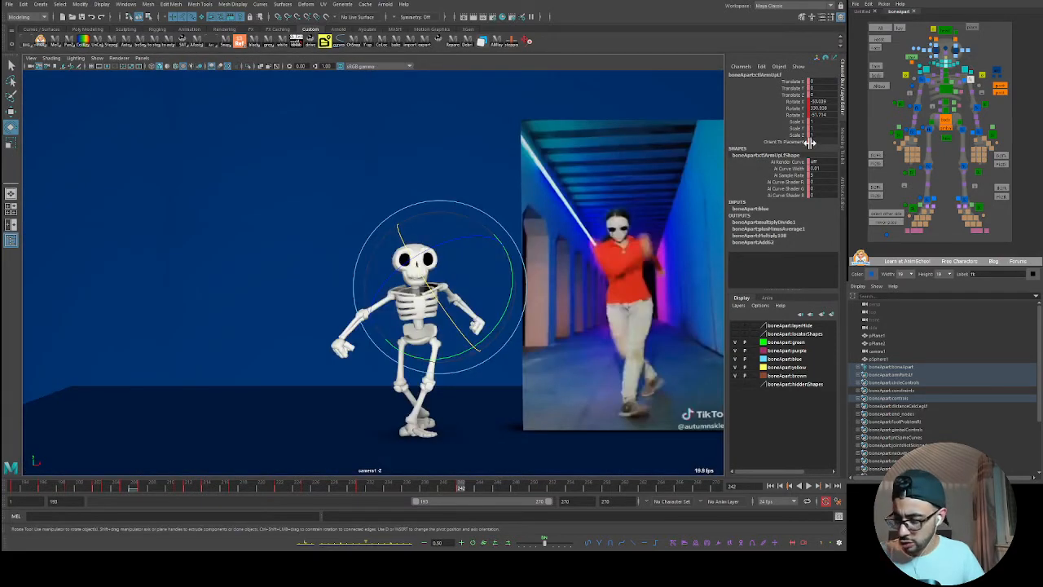
click(970, 81)
click(970, 81)
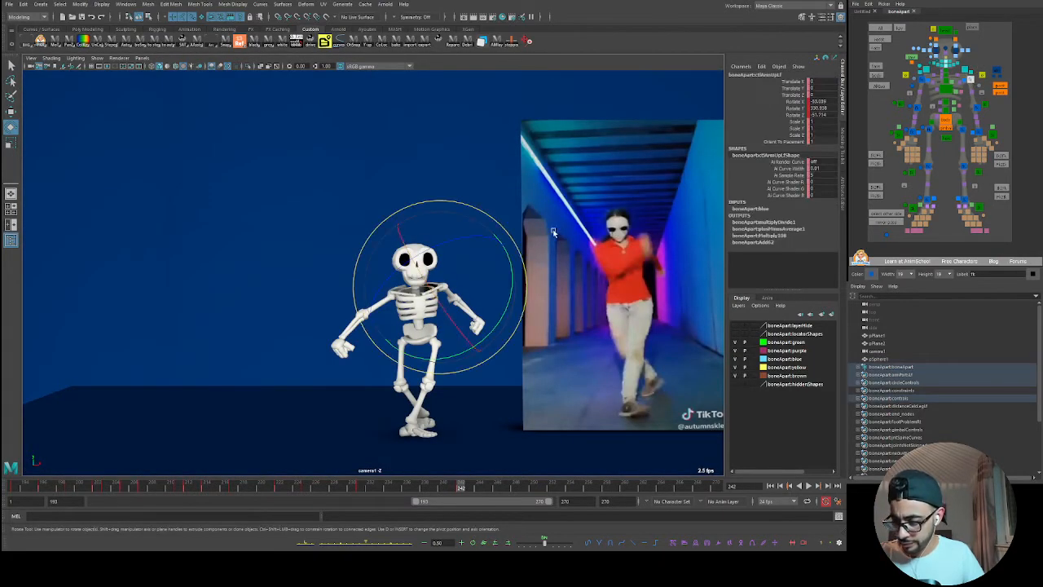
drag(481, 233, 436, 343)
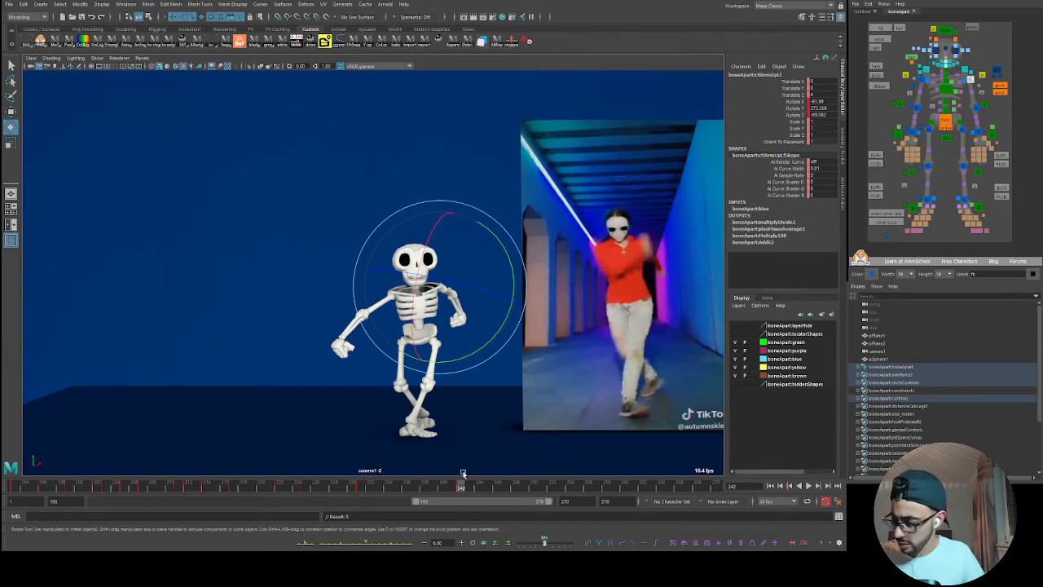
- Play back the revised arm swing and examine the frame 236 pose in the perspective view
key(alt+v)
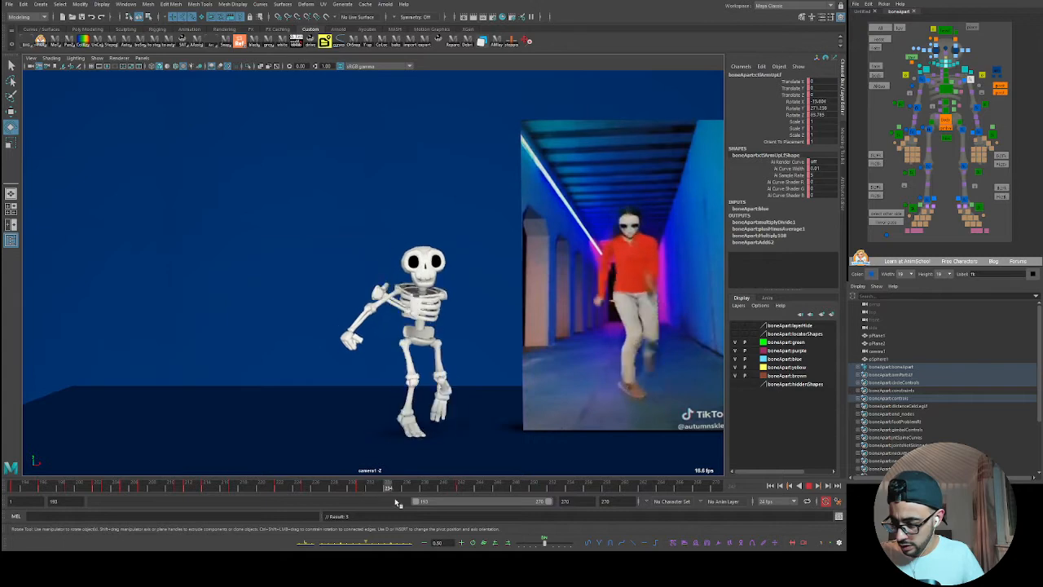
key(alt+v)
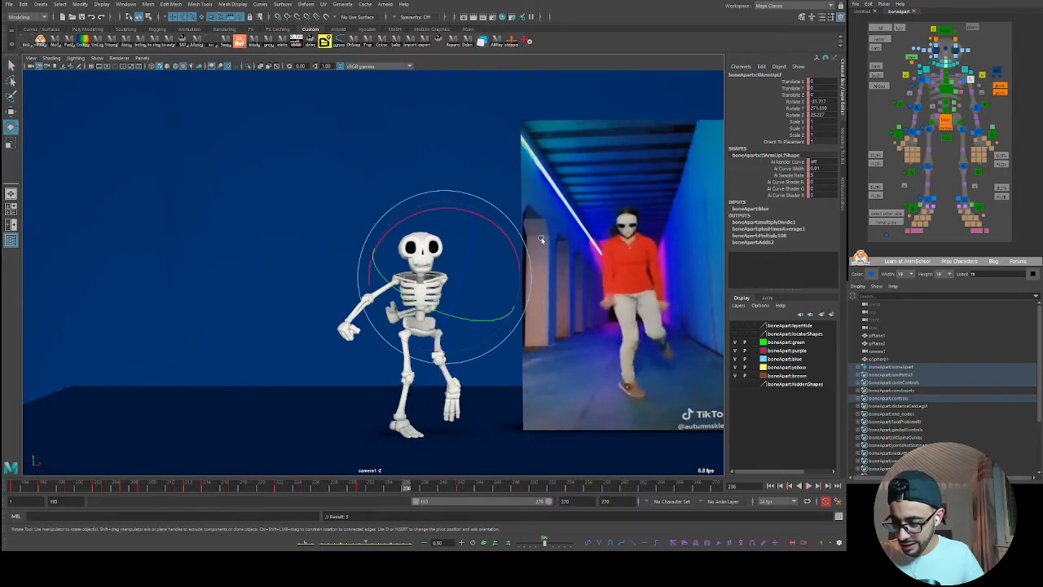
key(space)
key(space)
mouse_move(518, 212)
alt+mouse_down()
mouse_move(364, 291)
mouse_move(381, 308)
mouse_move(389, 293)
mouse_move(415, 289)
alt+mouse_up()
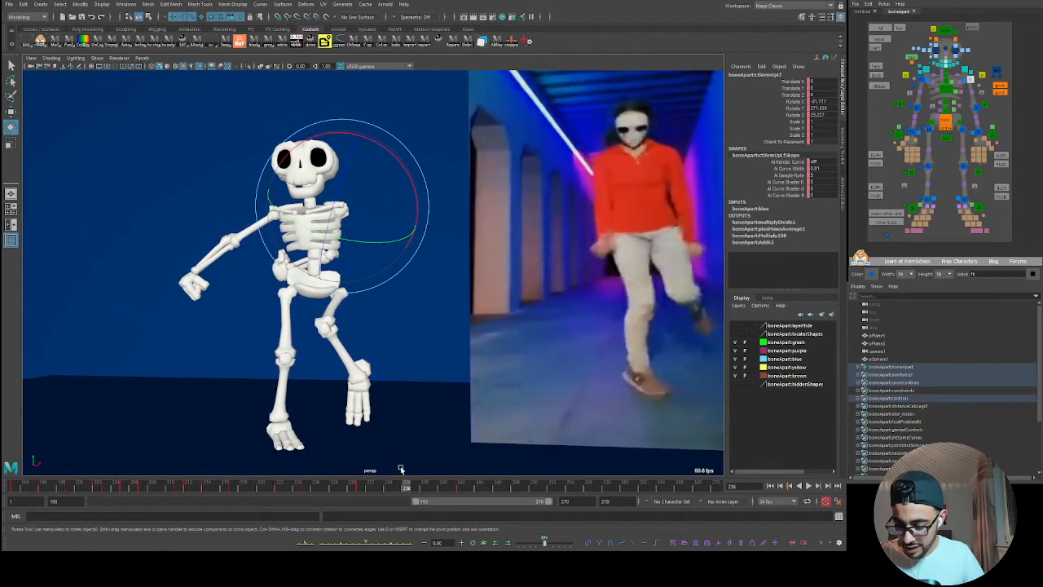
- Play through the arm swing, rotate the left upper arm slightly at frame 236, and review the motion in the perspective view
click(379, 487)
key(space)
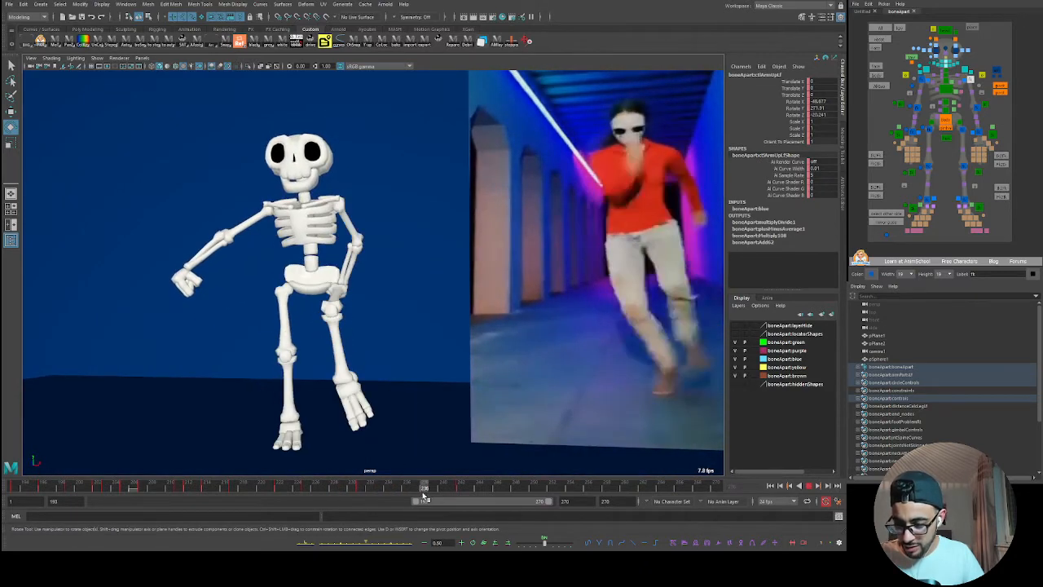
key(Escape)
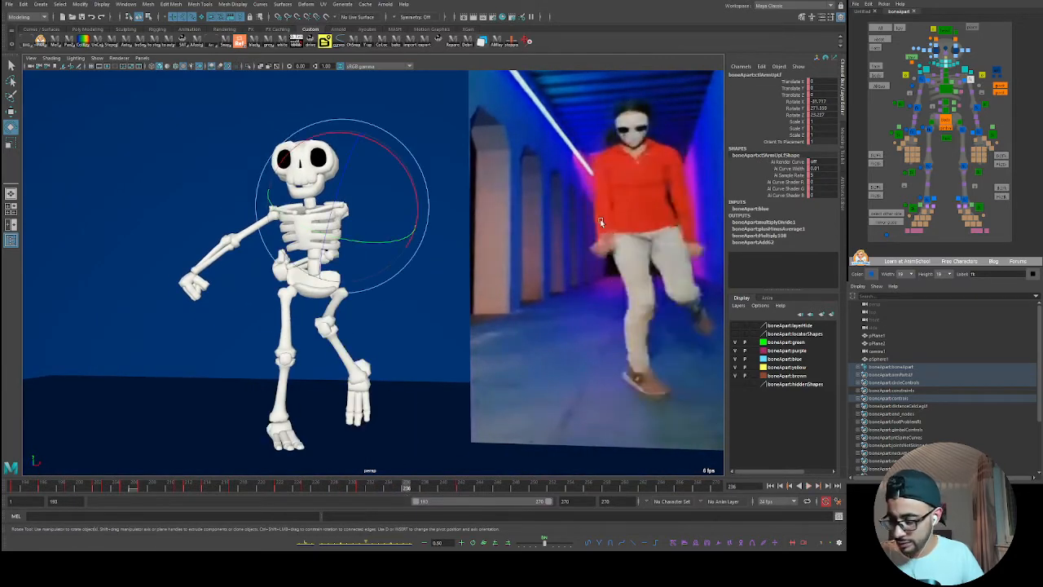
mouse_move(388, 231)
mouse_down()
mouse_move(360, 275)
mouse_move(421, 200)
mouse_move(400, 228)
mouse_move(413, 233)
mouse_move(425, 202)
mouse_move(385, 223)
mouse_up()
mouse_move(405, 266)
alt+mouse_down()
mouse_move(385, 280)
mouse_move(417, 251)
alt+mouse_up()
mouse_move(384, 289)
alt+mouse_down()
mouse_move(400, 272)
mouse_move(374, 281)
mouse_move(388, 283)
alt+mouse_up()
alt+drag(360, 334, 444, 395)
key(alt+v)
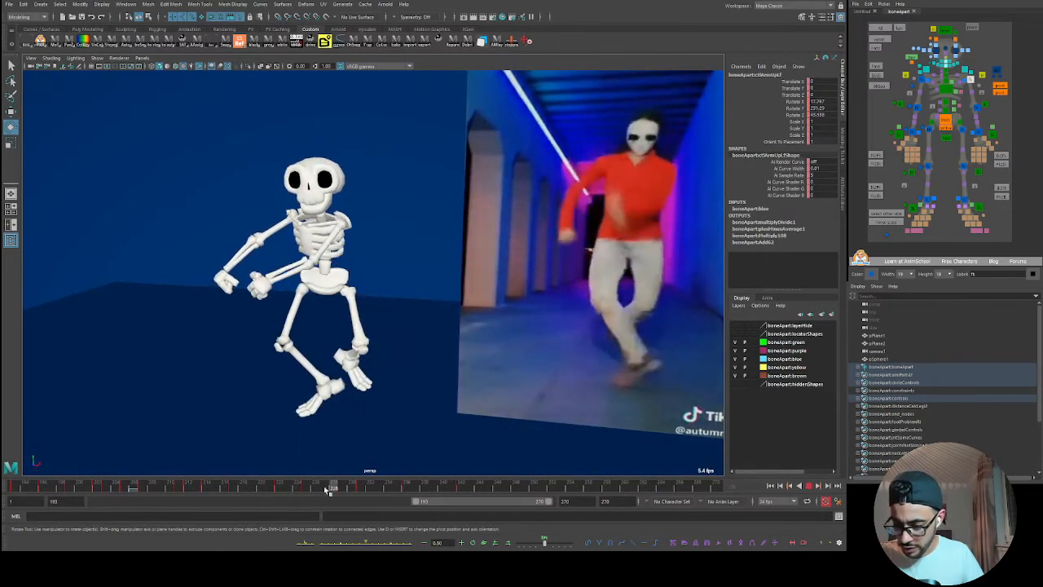
- Check the arm poses between frames 230 and 234, and rotate the left forearm closer to the head at frame 233
click(385, 486)
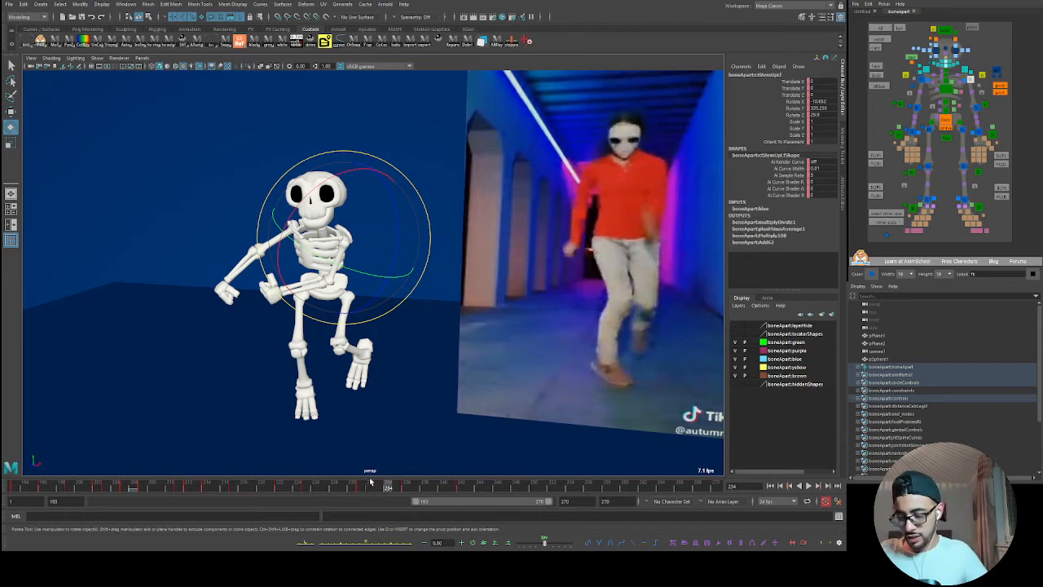
drag(371, 482, 350, 489)
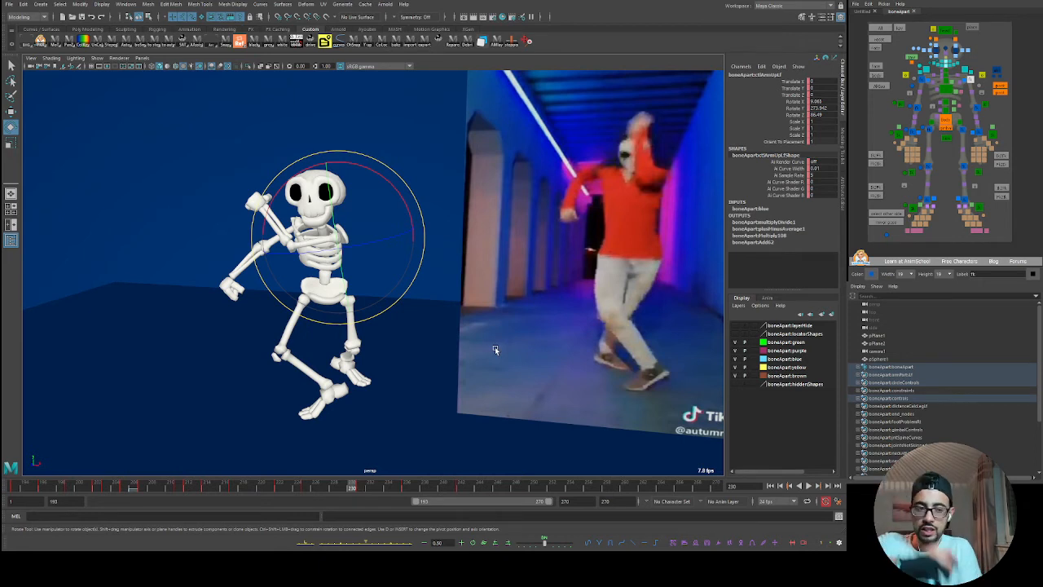
click(976, 106)
drag(315, 486, 378, 484)
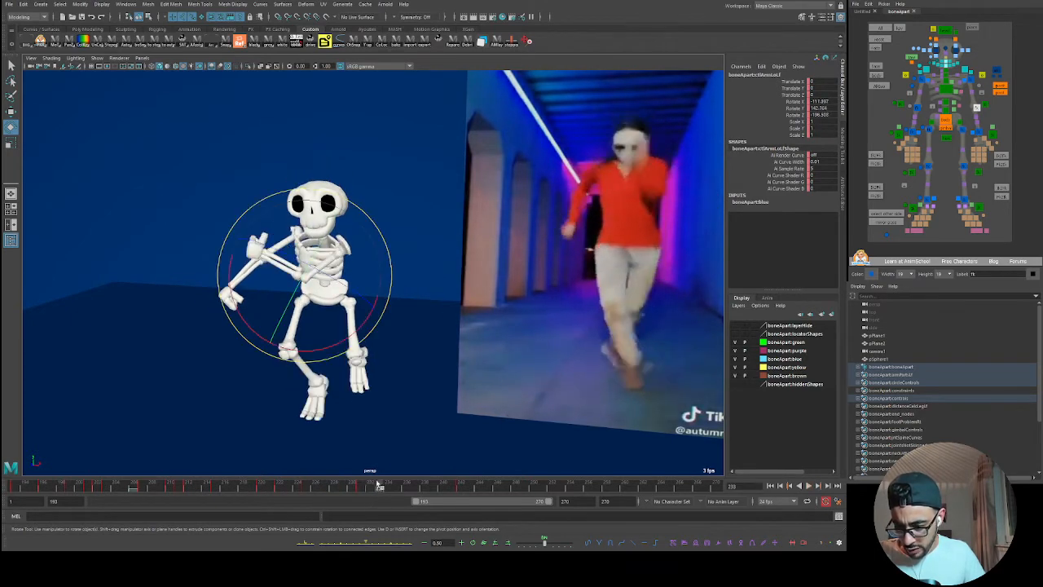
drag(356, 329, 325, 345)
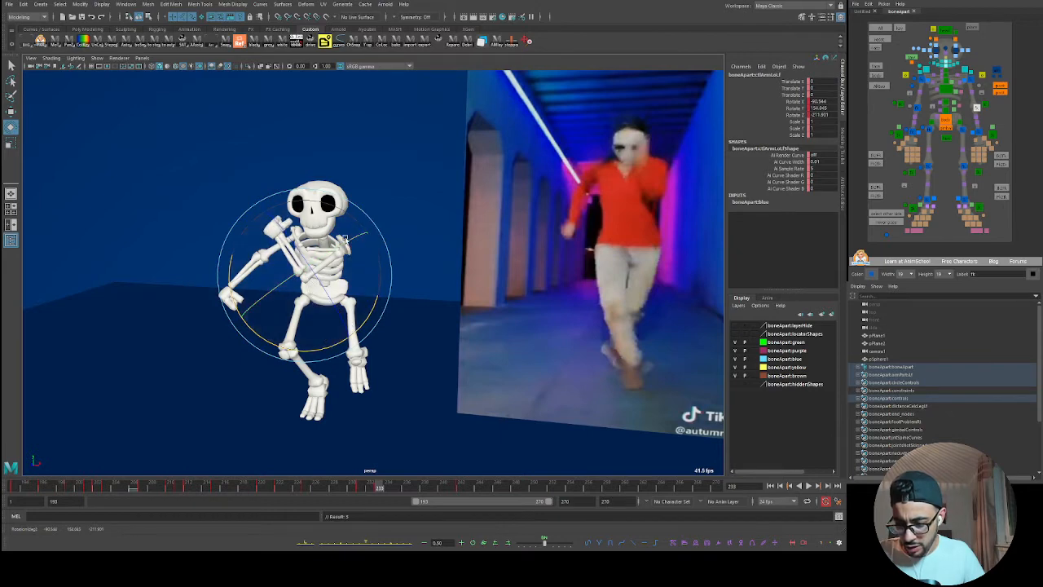
- Rotate the left forearm at frame 237 to refine its downward swing, and play back the motion
drag(326, 487, 416, 485)
drag(379, 317, 401, 470)
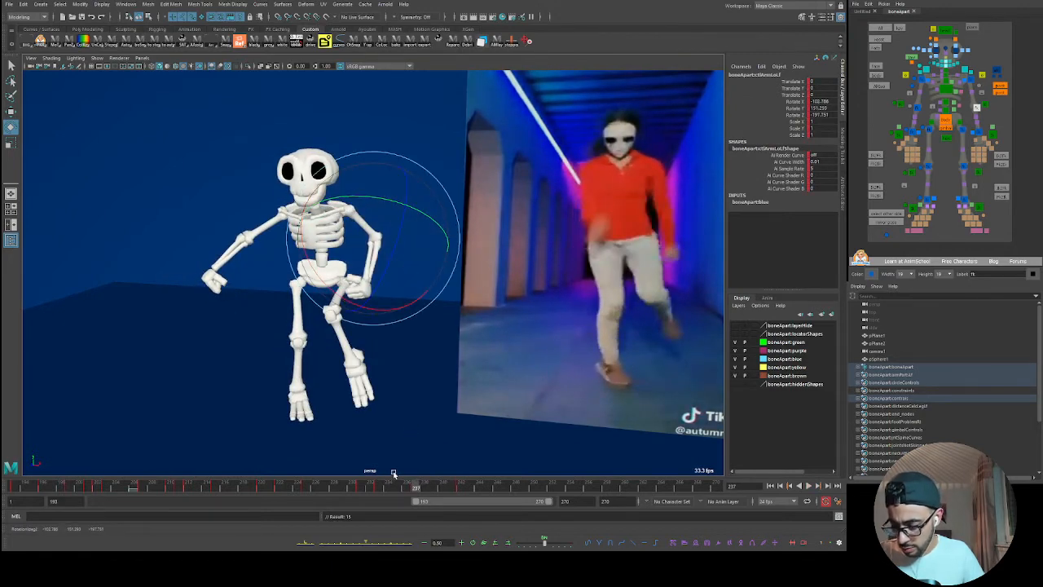
key(alt+v)
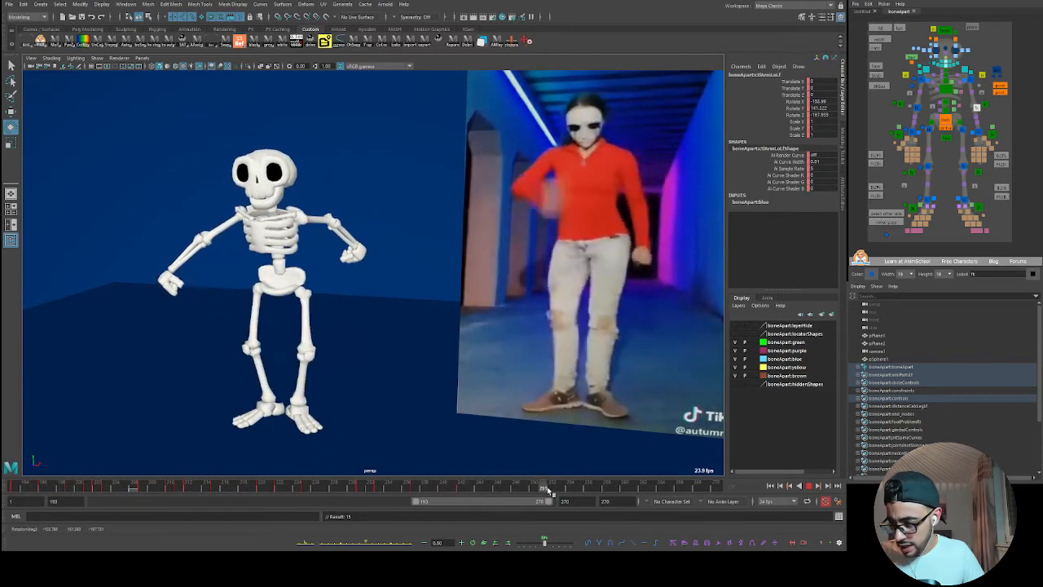
key(alt+v)
- Lower the left upper arm at frame 249 so the arm hangs slightly out from the torso, checking it from the side
click(950, 124)
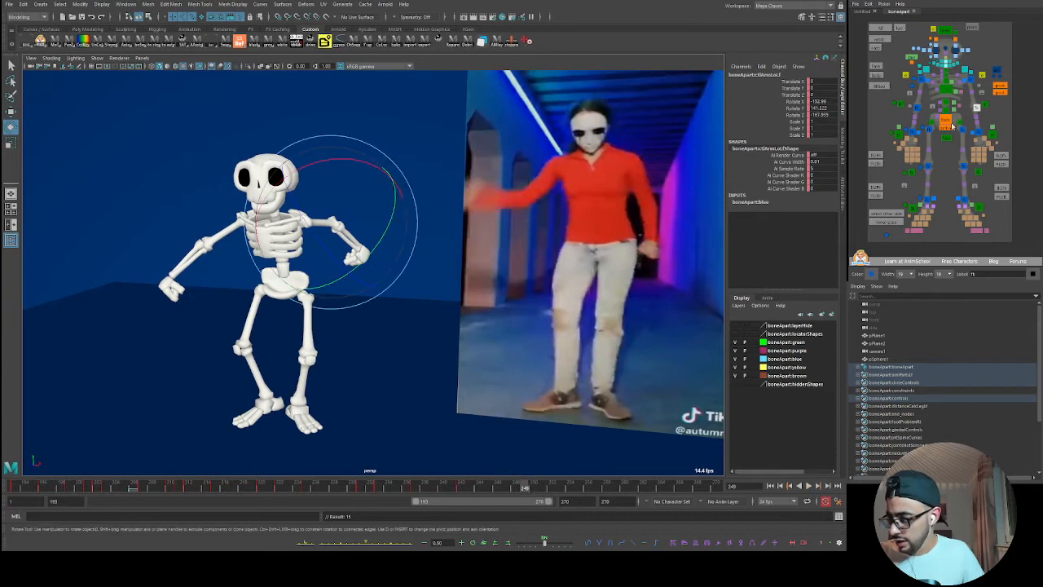
click(969, 81)
alt+drag(365, 255, 407, 278)
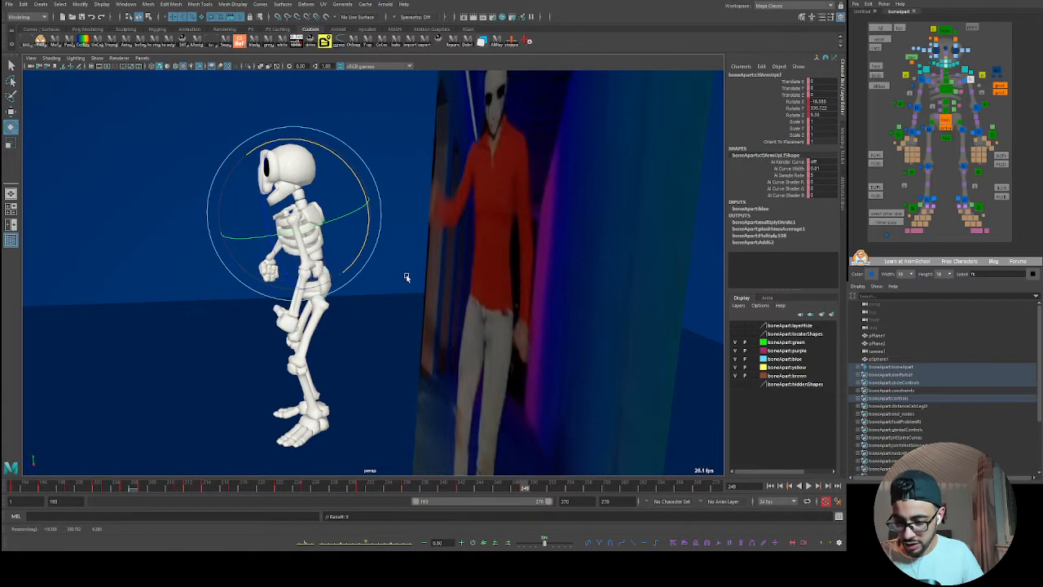
click(974, 107)
alt+drag(320, 347, 398, 338)
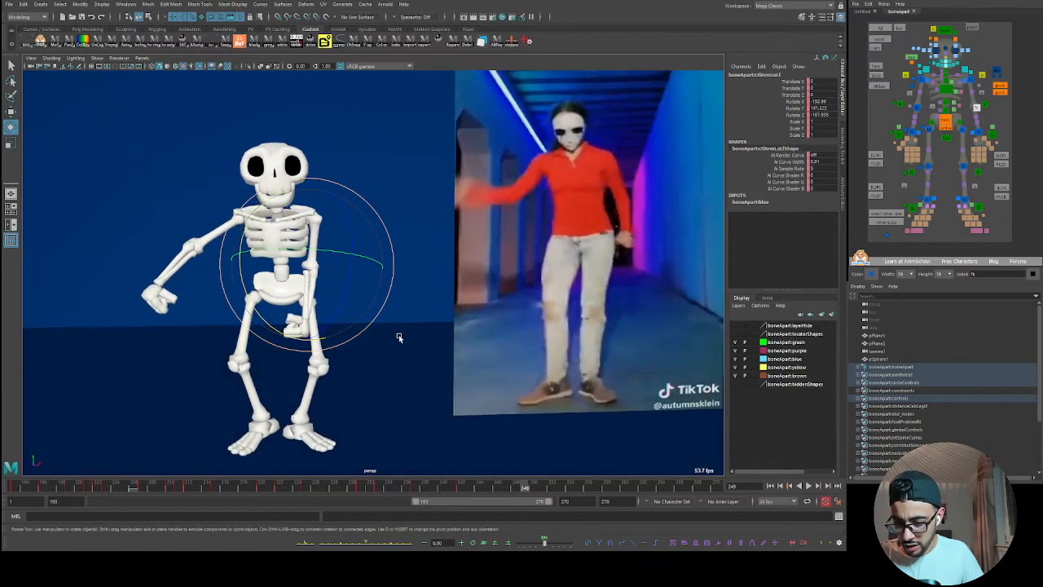
click(972, 82)
drag(366, 281, 380, 260)
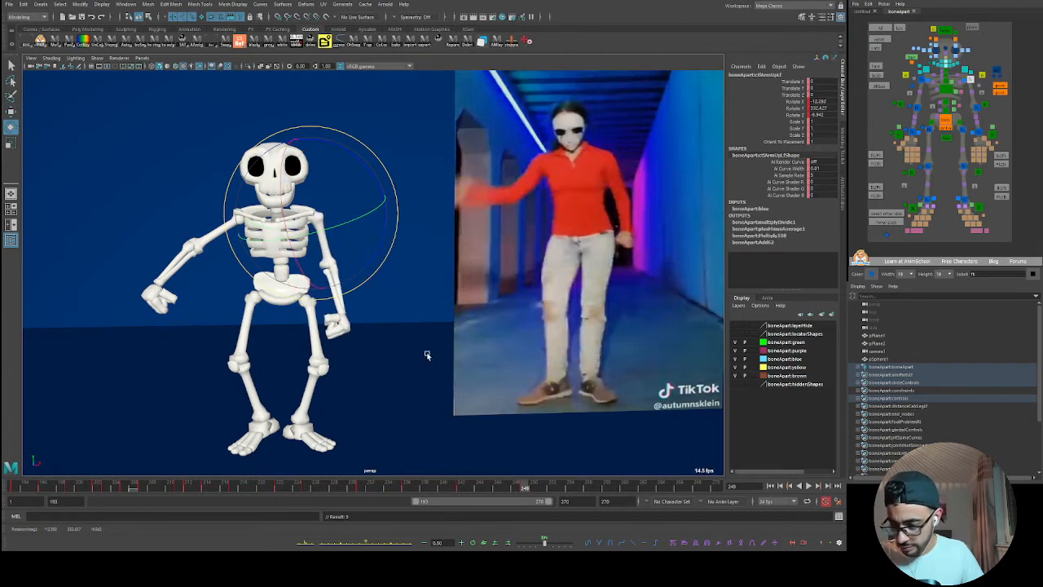
- Rotate the left forearm inward at frame 249 and readjust the upper arm to match the dancer's lowered arm
alt+drag(351, 294, 295, 291)
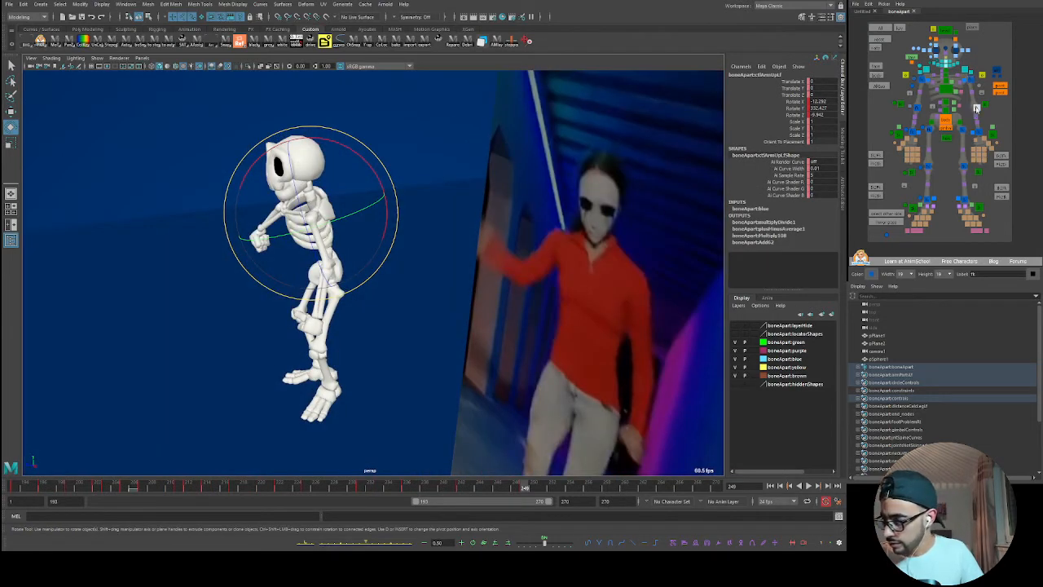
click(976, 108)
alt+drag(338, 330, 397, 322)
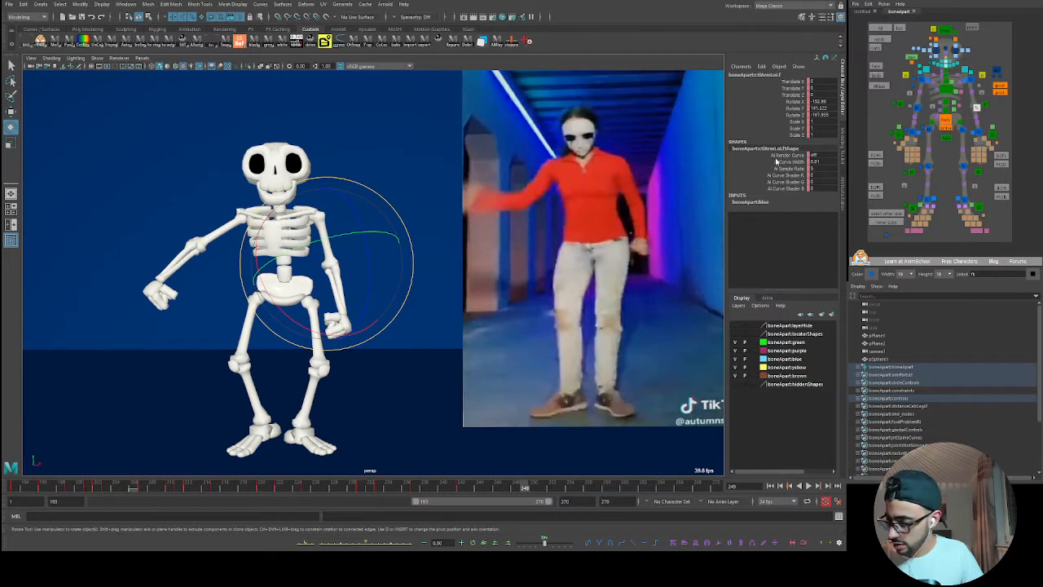
drag(328, 280, 346, 269)
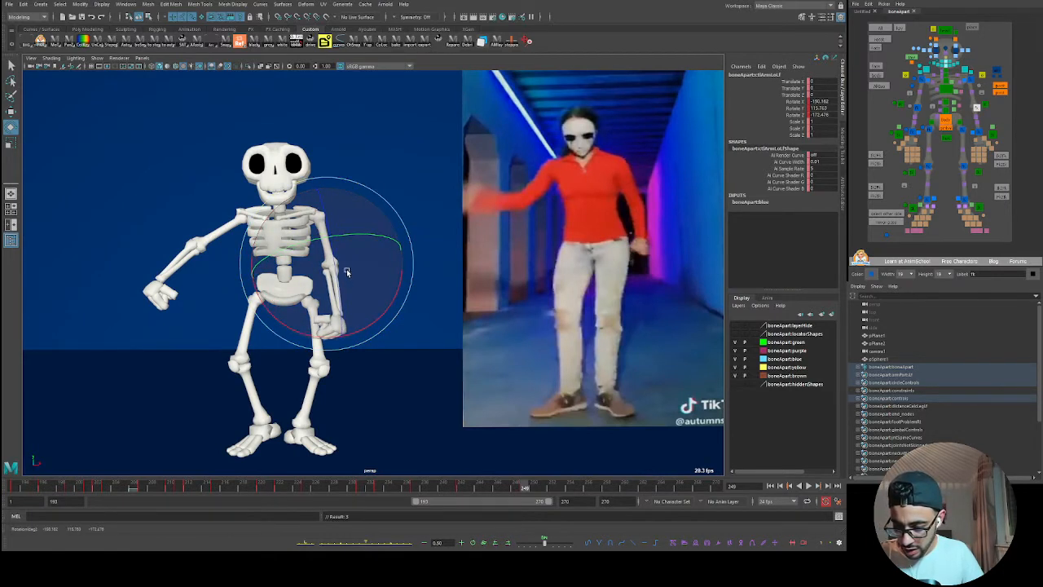
click(973, 81)
drag(371, 276, 347, 284)
alt+drag(347, 284, 373, 324)
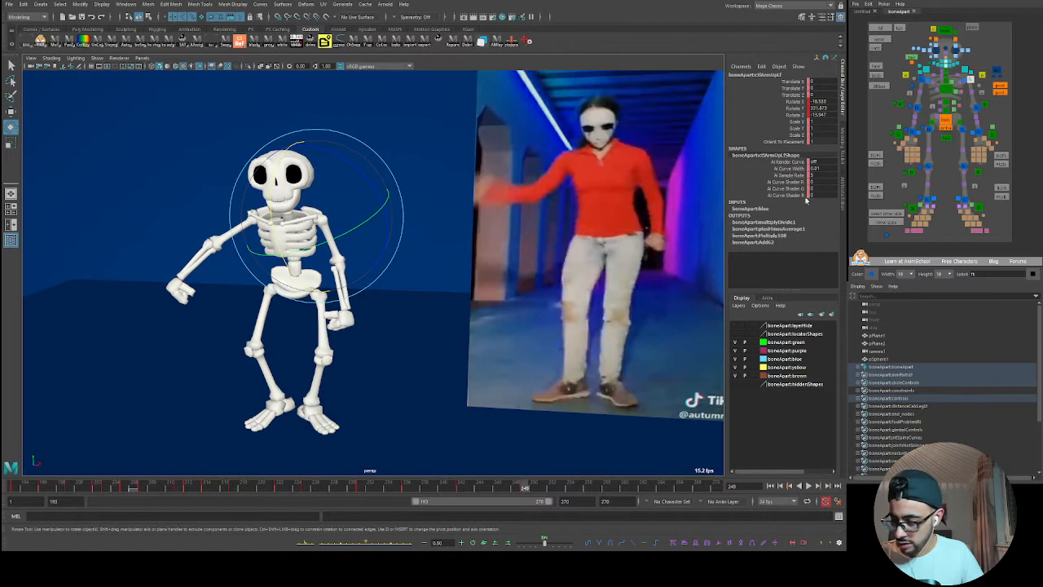
- From a side view, rotate the left upper arm slightly further back behind the body at frame 245
click(979, 132)
alt+drag(362, 357, 421, 319)
alt+drag(617, 246, 349, 345)
mouse_move(498, 487)
mouse_down()
mouse_move(400, 486)
mouse_move(508, 489)
mouse_move(429, 489)
mouse_move(498, 489)
mouse_up()
alt+drag(510, 440, 605, 292)
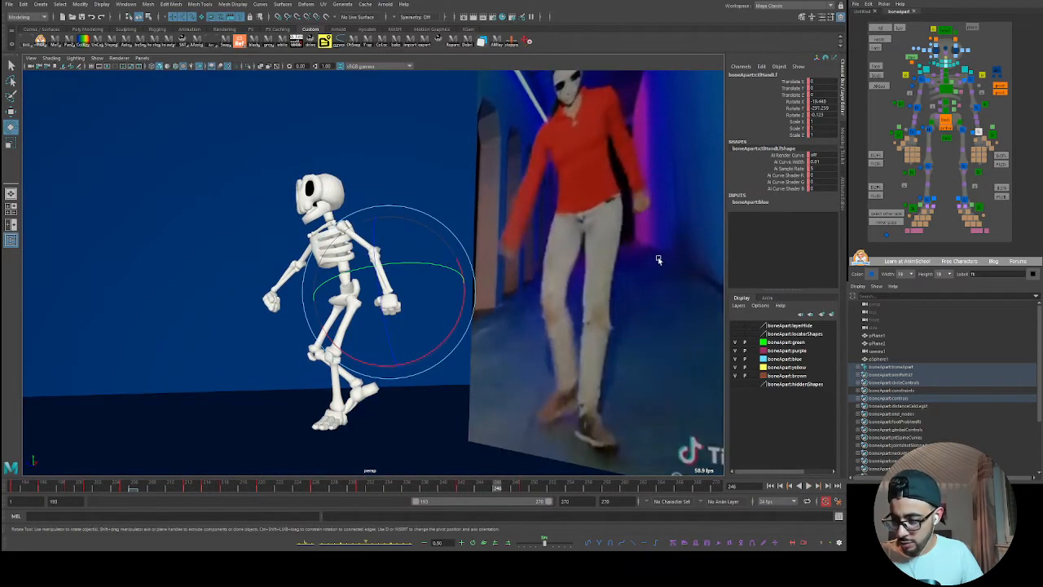
click(949, 92)
mouse_move(478, 490)
mouse_down()
mouse_move(443, 487)
mouse_move(488, 489)
mouse_up()
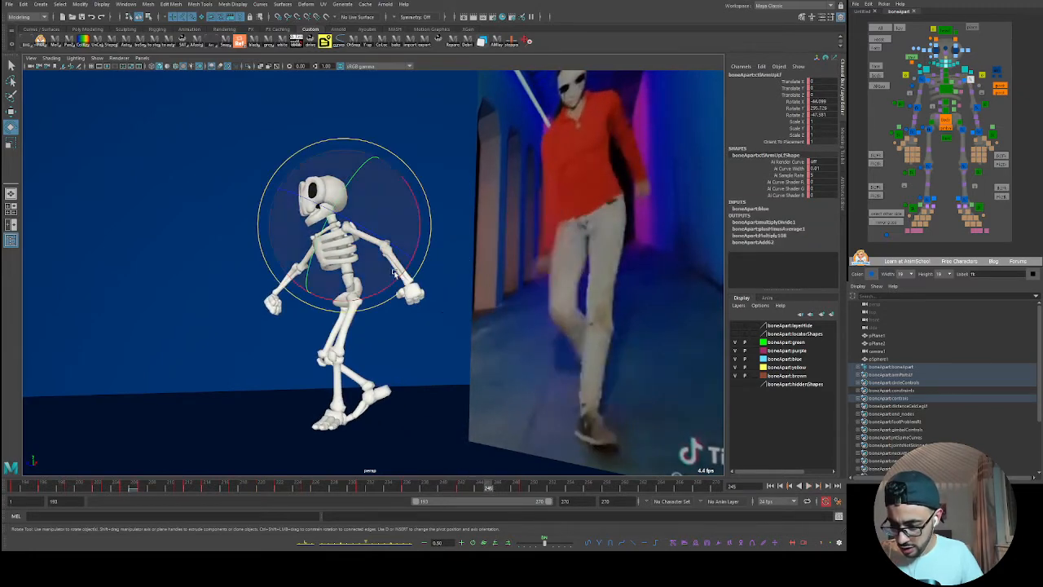
drag(395, 273, 408, 287)
- Rotate the left forearm at frames 245 and 247 to shape its backward swing, stepping through the neighbouring frames to check
click(976, 109)
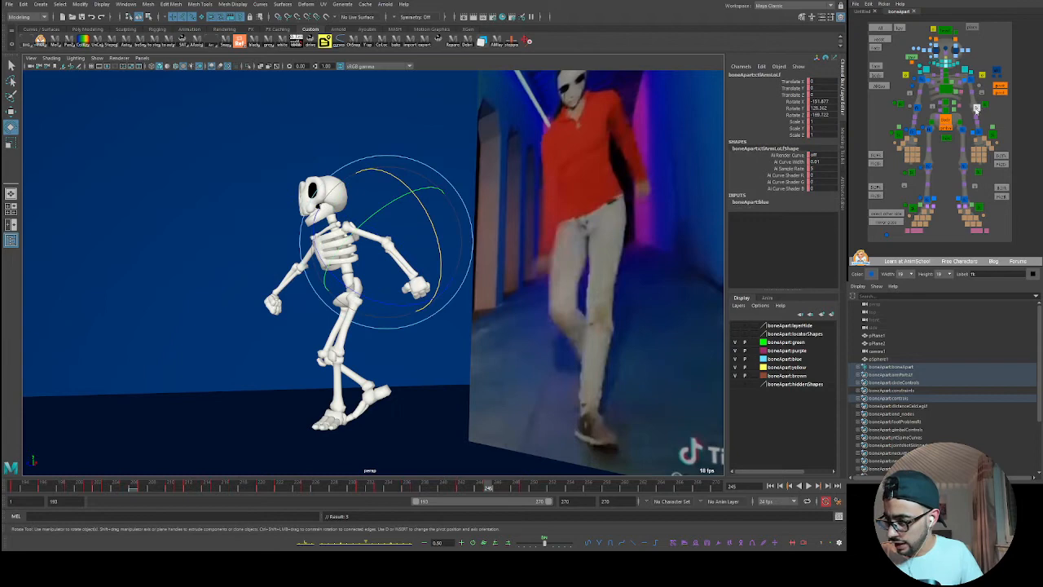
drag(424, 305, 414, 283)
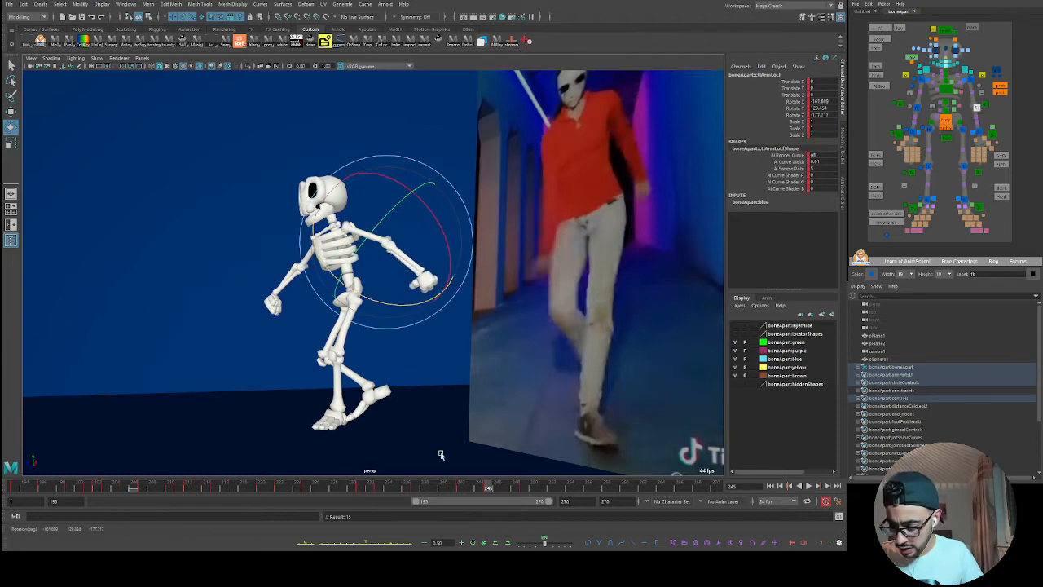
click(462, 488)
drag(462, 489, 506, 489)
drag(422, 318, 461, 267)
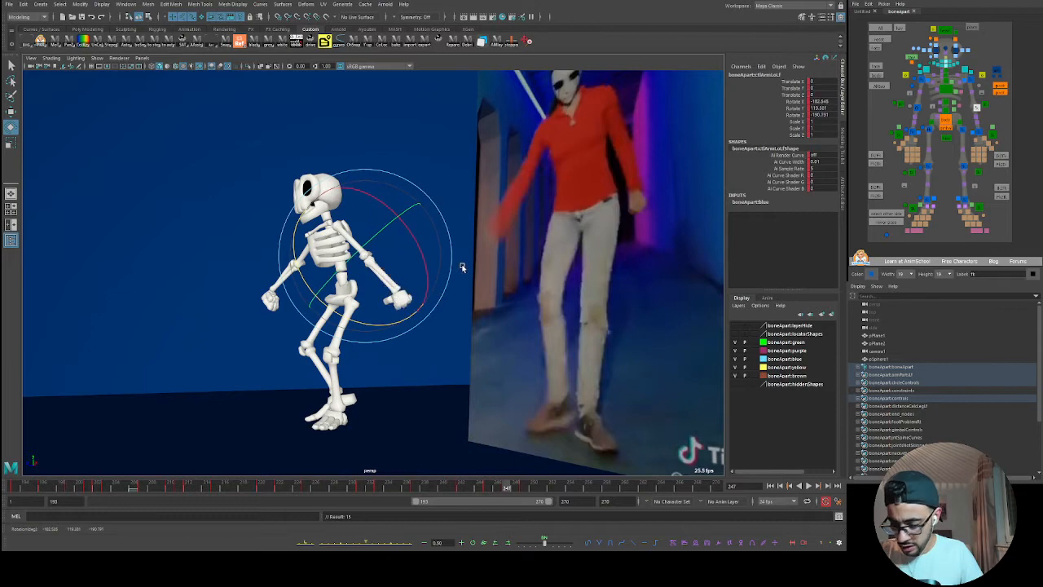
key(comma)
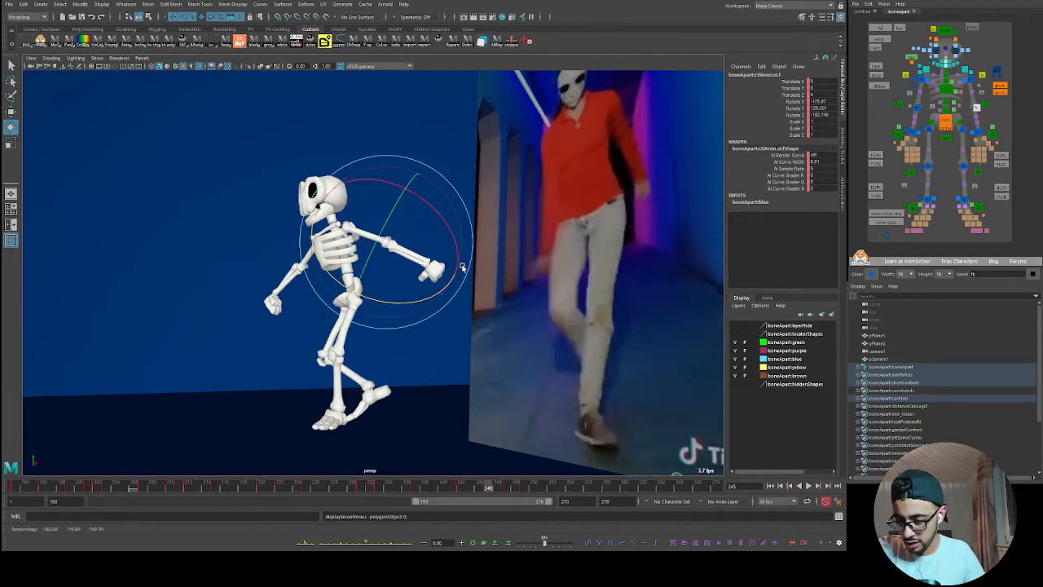
key(period)
key(comma)
key(period)
key(period)
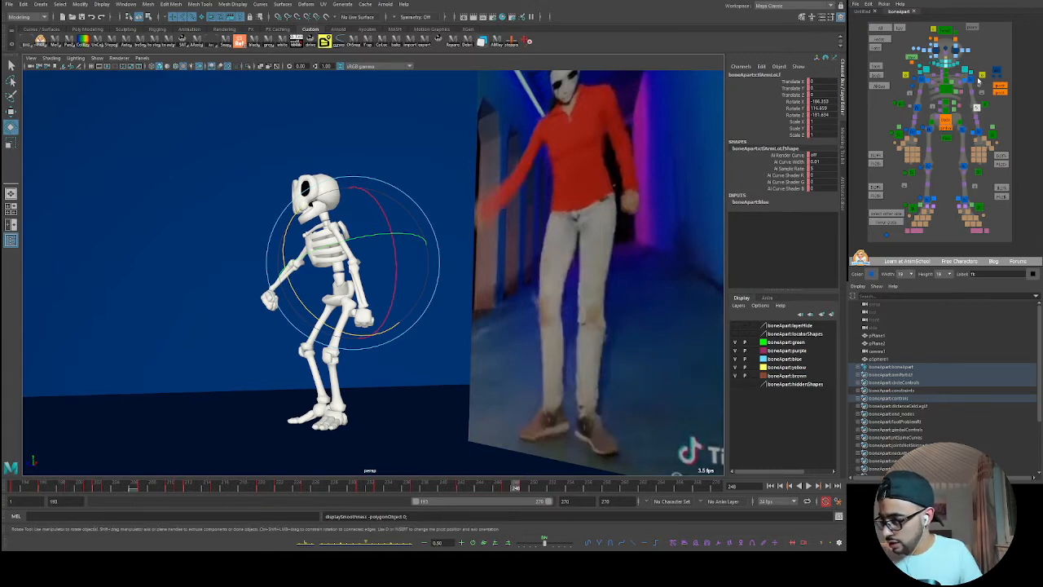
- Key the left forearm's settled pose a few frames after frame 249, and tween its frame 249 pose between the surrounding keys
drag(500, 489, 549, 492)
key(s)
click(525, 492)
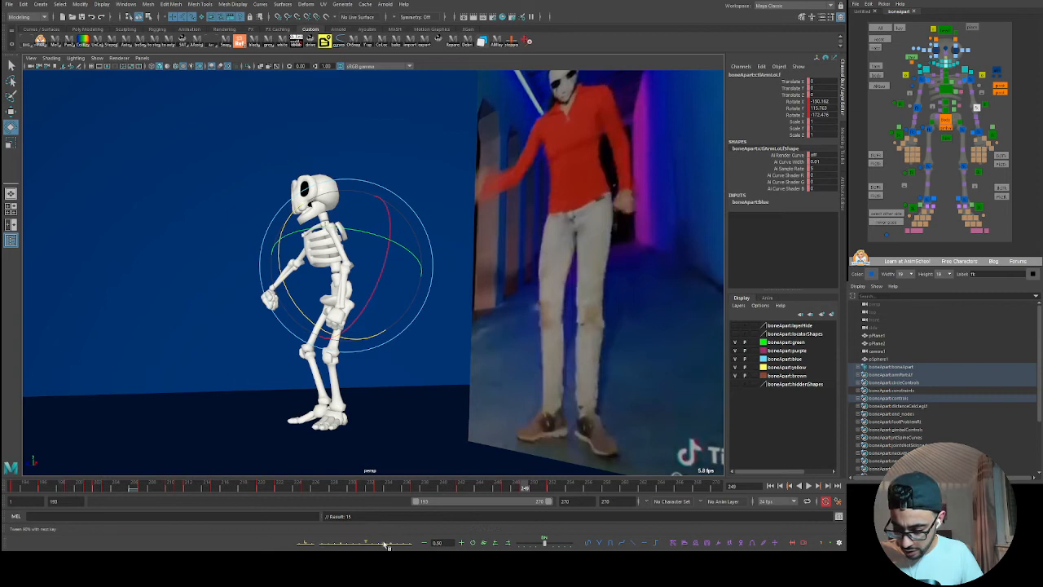
click(380, 544)
- Key the left upper arm's settled pose just after frame 249, and tween its frame 249 pose back toward the preceding swing
click(938, 140)
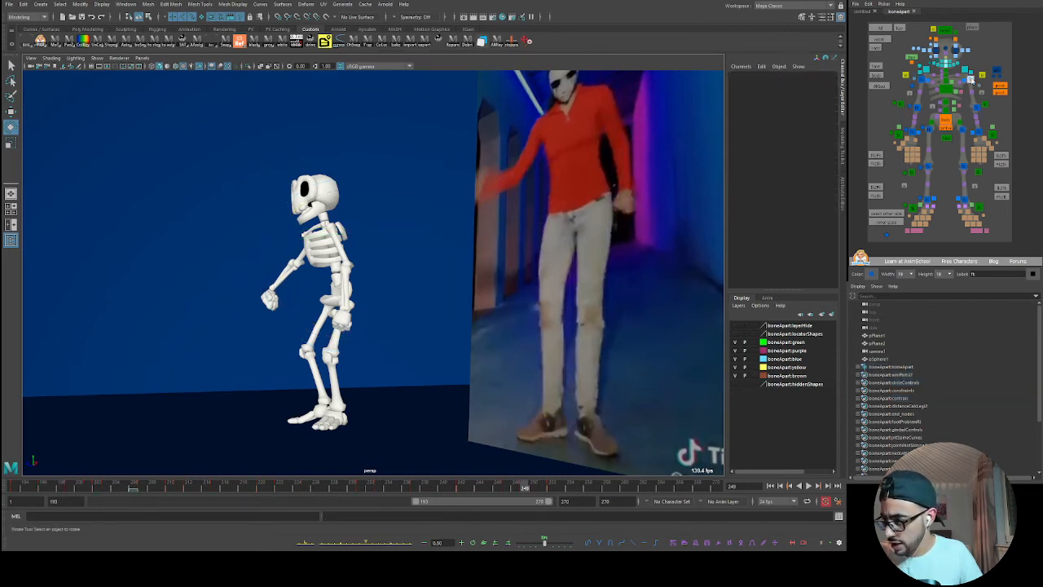
click(969, 78)
click(534, 490)
click(525, 490)
key(s)
drag(373, 548, 385, 543)
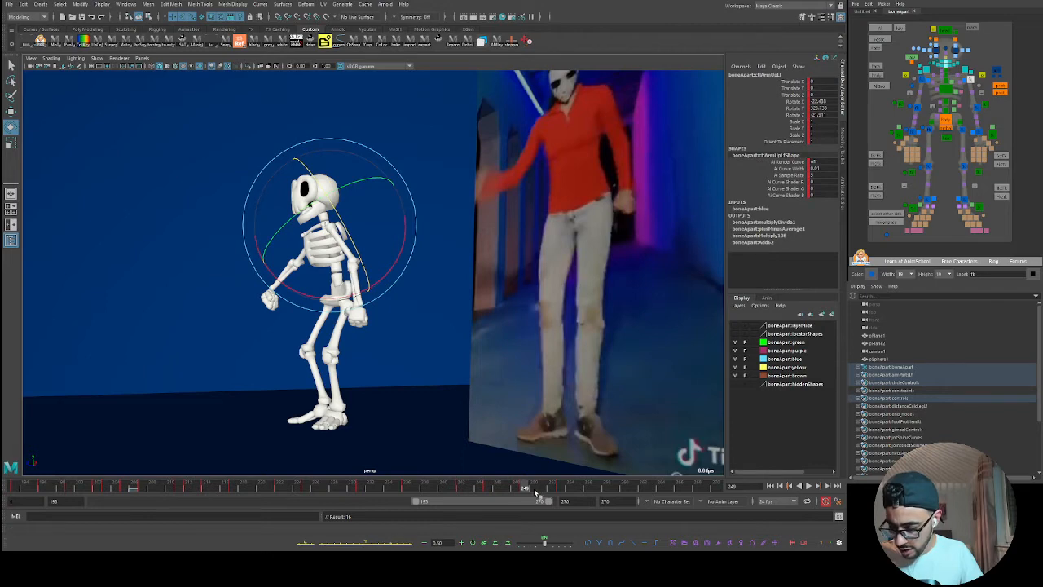
- Play back the settling arm and examine the frame 258 pose from several angles, leaving the rig deselected
key(alt+v)
drag(584, 507, 606, 512)
alt+drag(453, 447, 394, 414)
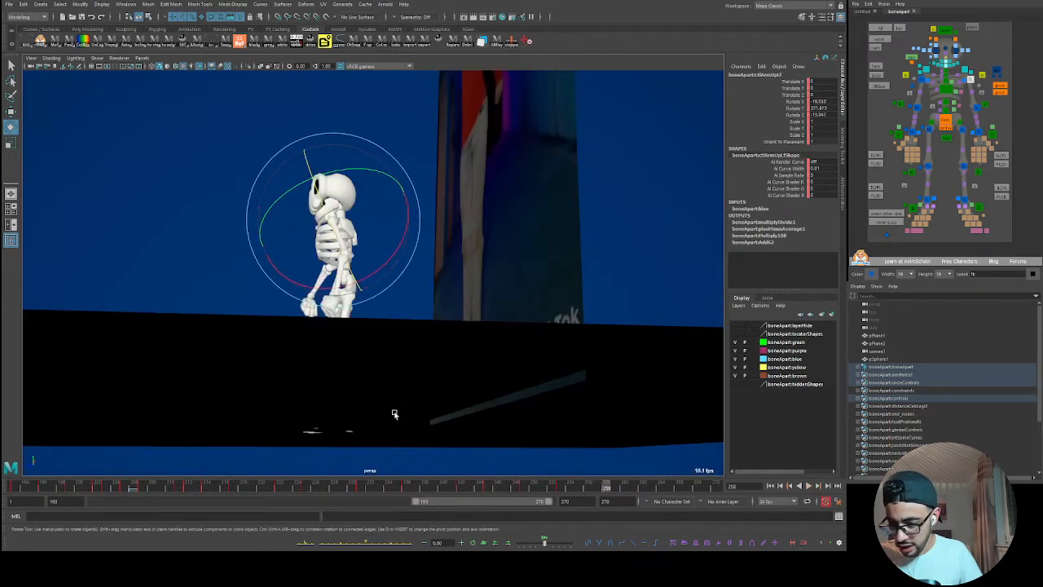
alt+drag(343, 308, 457, 357)
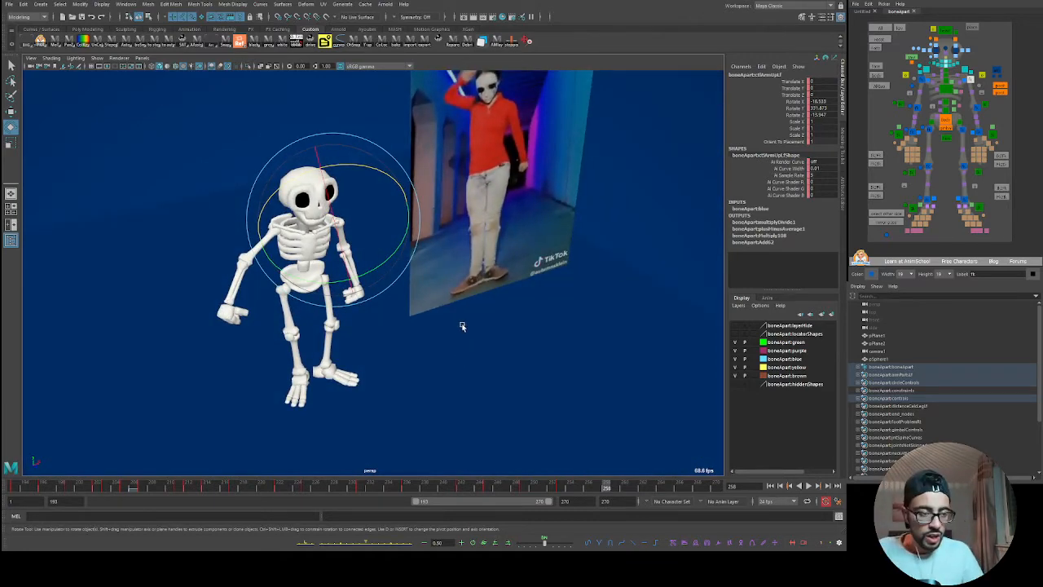
click(461, 326)
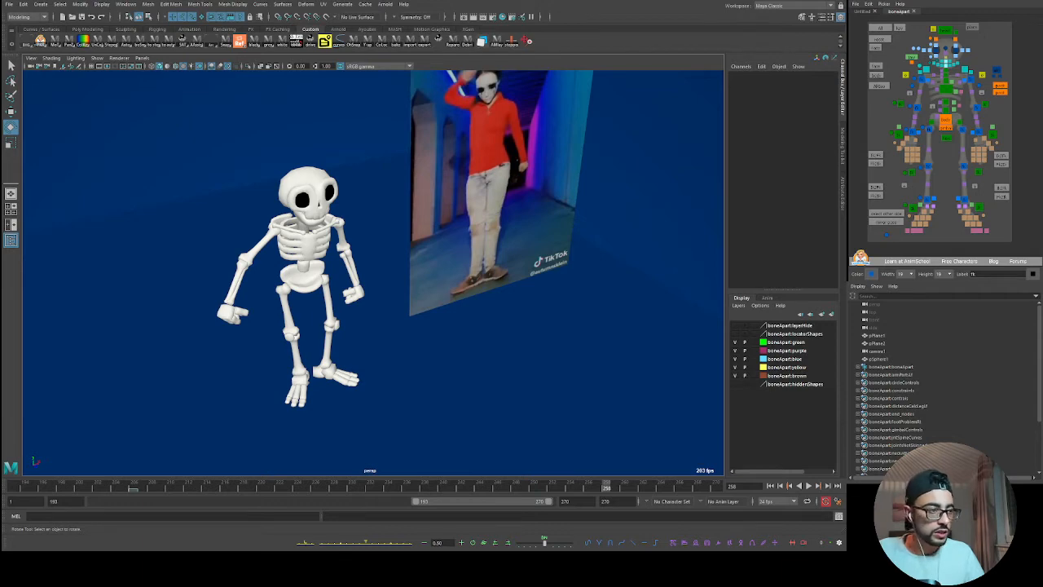
- Play back the animation from the start of the range in a front view, comparing frames 237 to 250 with the reference dancer
alt+drag(428, 312, 413, 339)
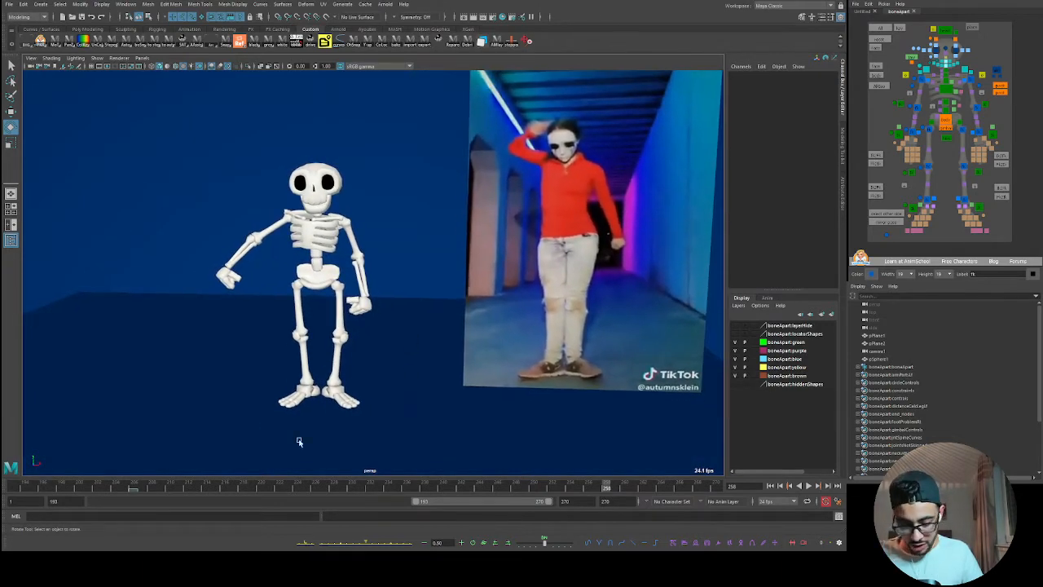
click(20, 488)
alt+drag(172, 424, 403, 376)
key(alt+v)
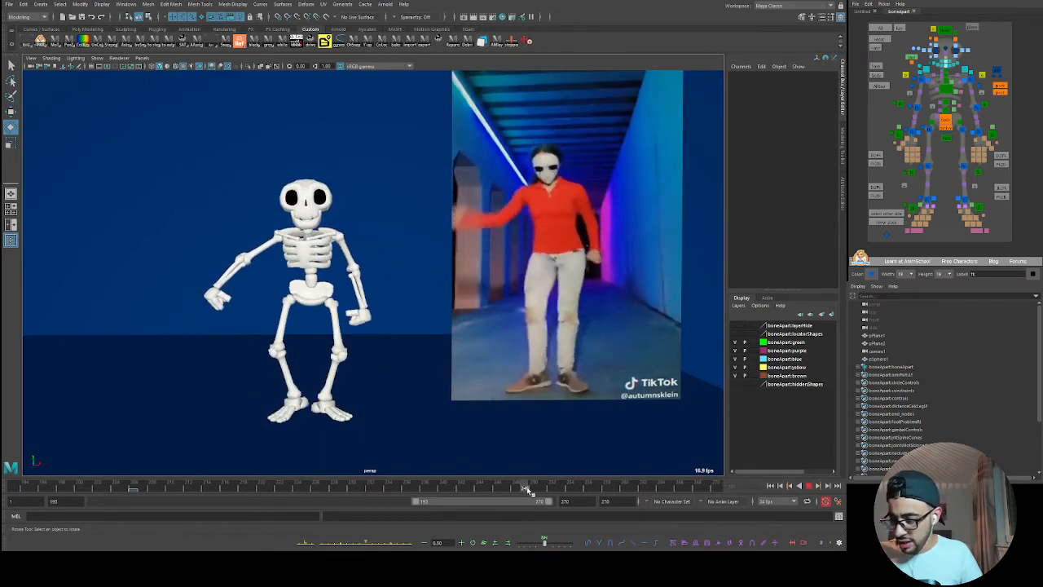
key(alt+v)
key(alt+v)
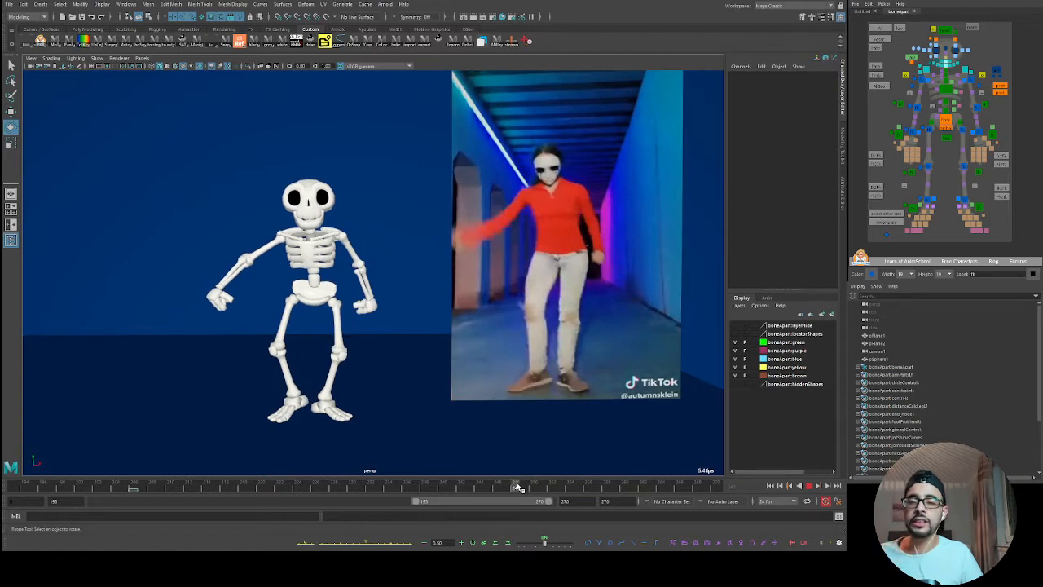
drag(524, 489, 417, 511)
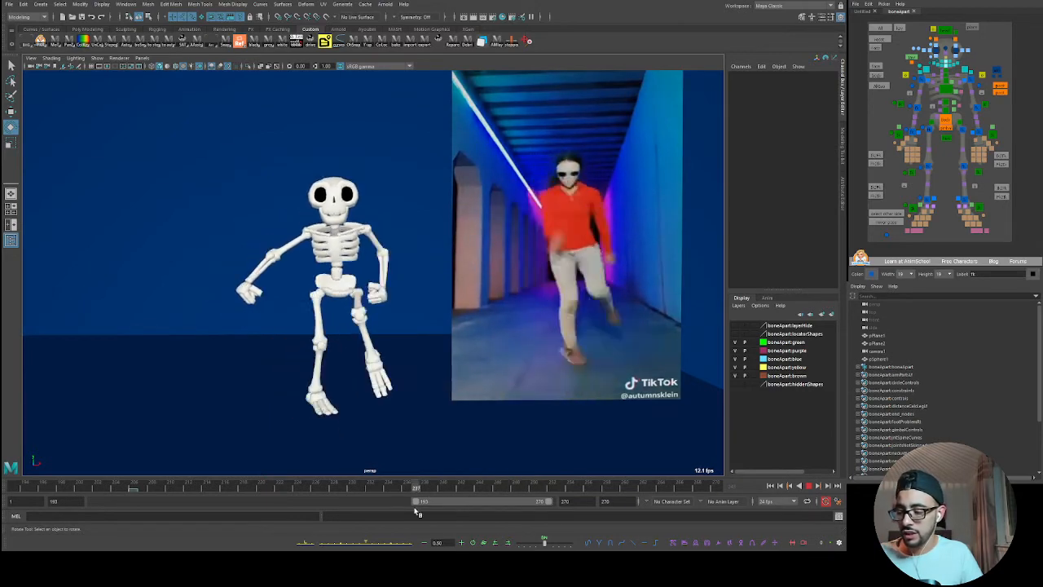
mouse_move(486, 507)
mouse_down()
mouse_move(539, 496)
mouse_move(513, 495)
mouse_move(531, 489)
mouse_up()
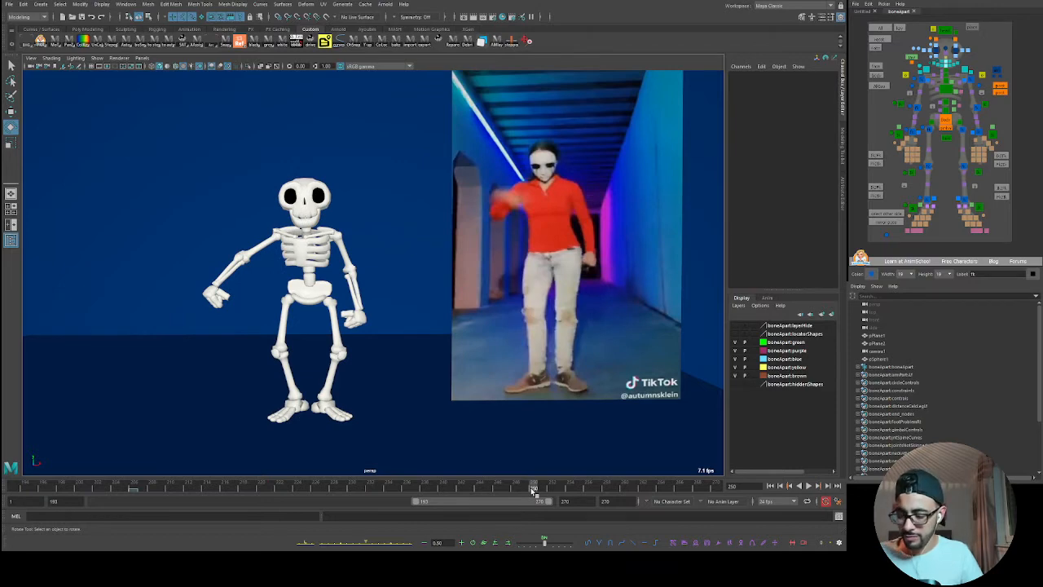
- Rotate the left upper arm slightly outward at frame 256 to match the dancer's hanging arm
mouse_move(537, 486)
mouse_down()
mouse_move(493, 489)
mouse_move(555, 493)
mouse_move(405, 499)
mouse_up()
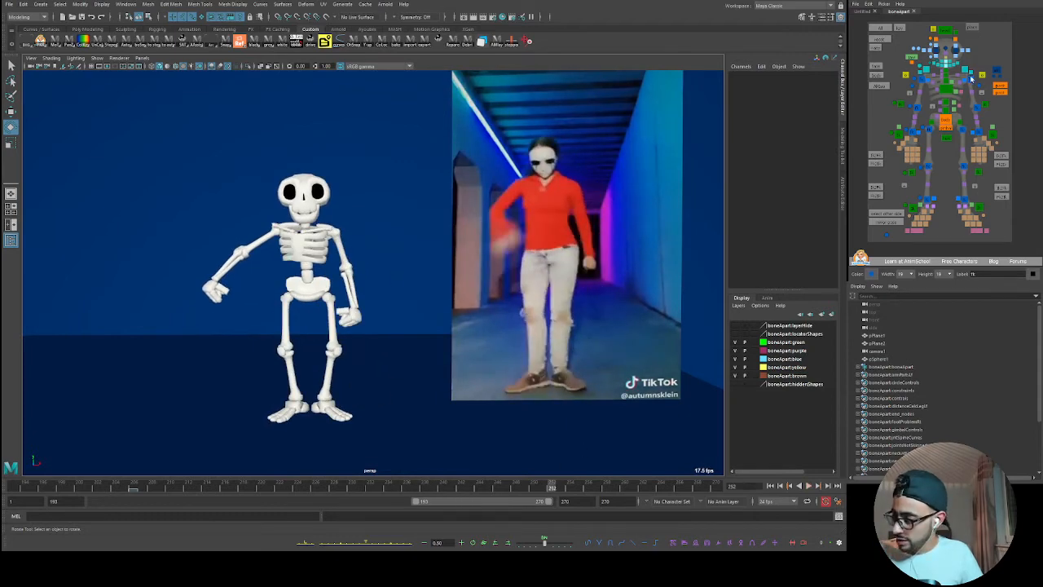
click(970, 78)
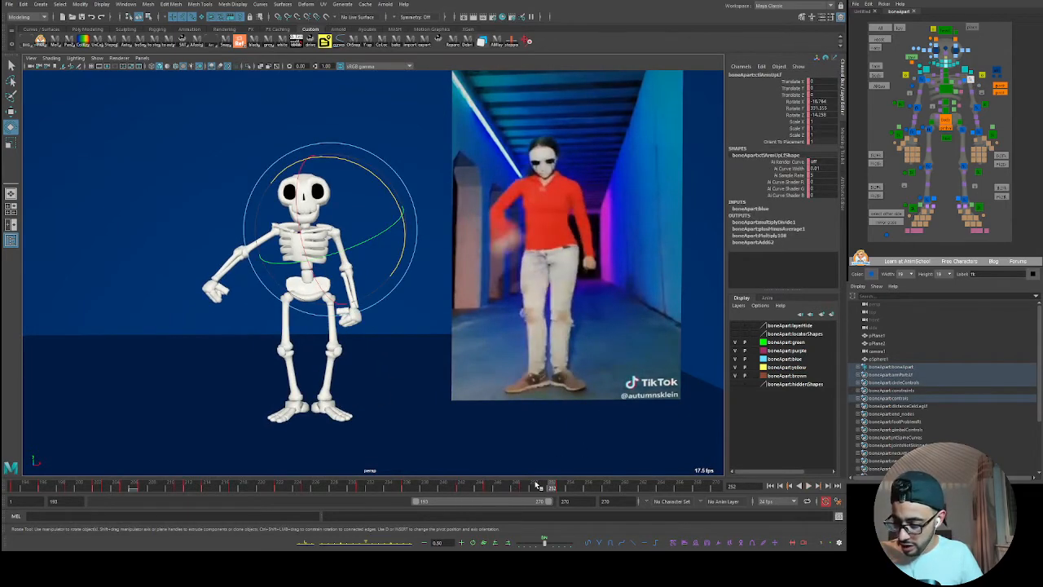
key(alt+v)
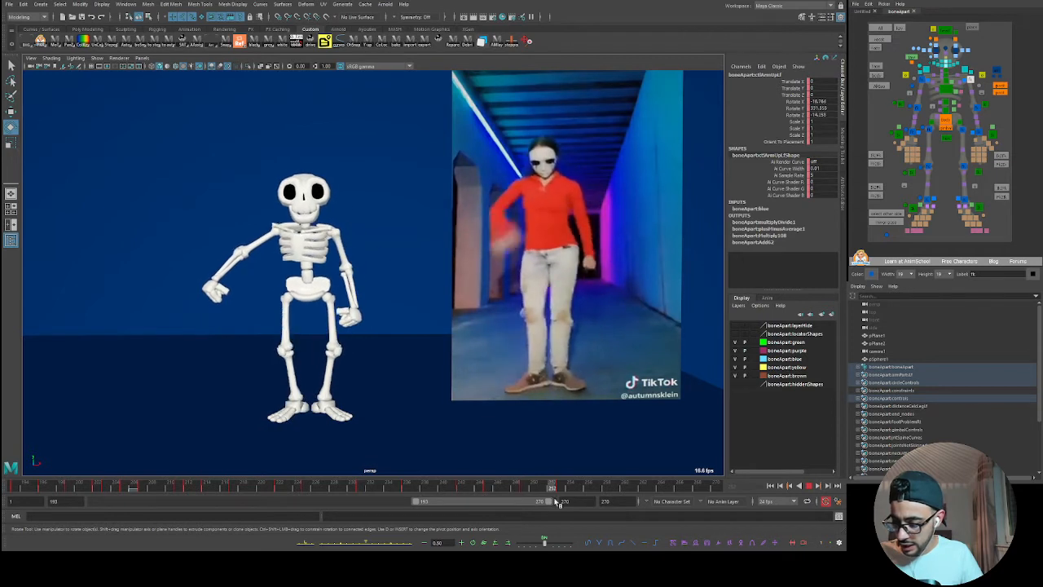
key(alt+v)
drag(377, 298, 386, 299)
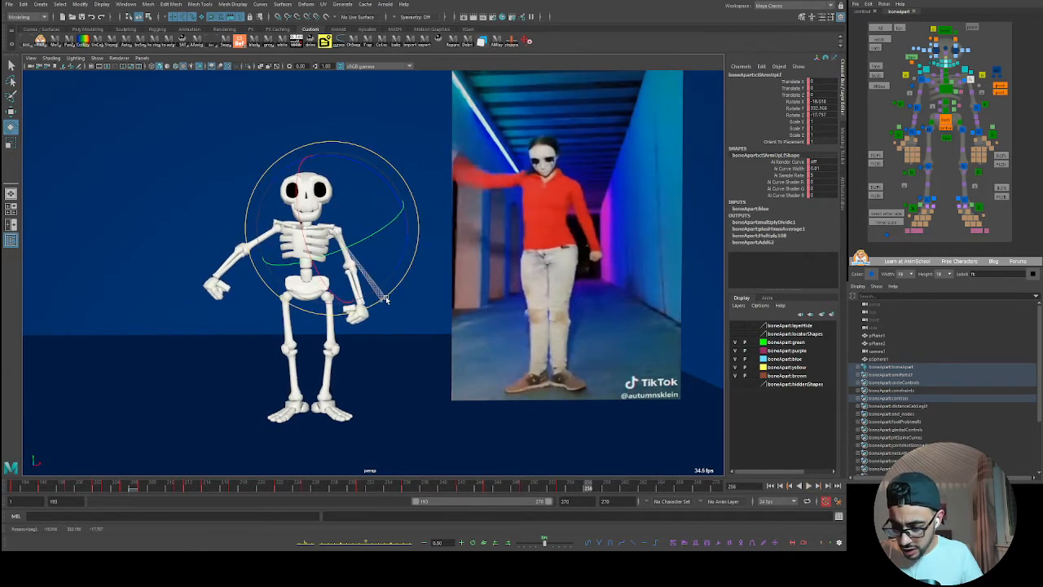
- Rotate the left forearm inward at frame 256 so the hand hangs closer to the hip
click(977, 108)
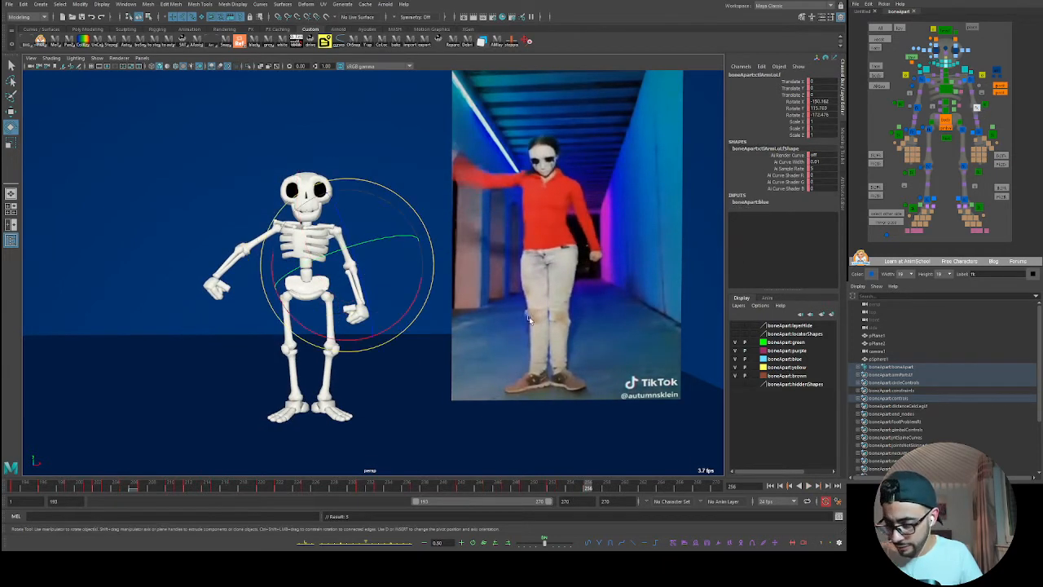
click(369, 340)
click(976, 107)
drag(362, 339, 333, 371)
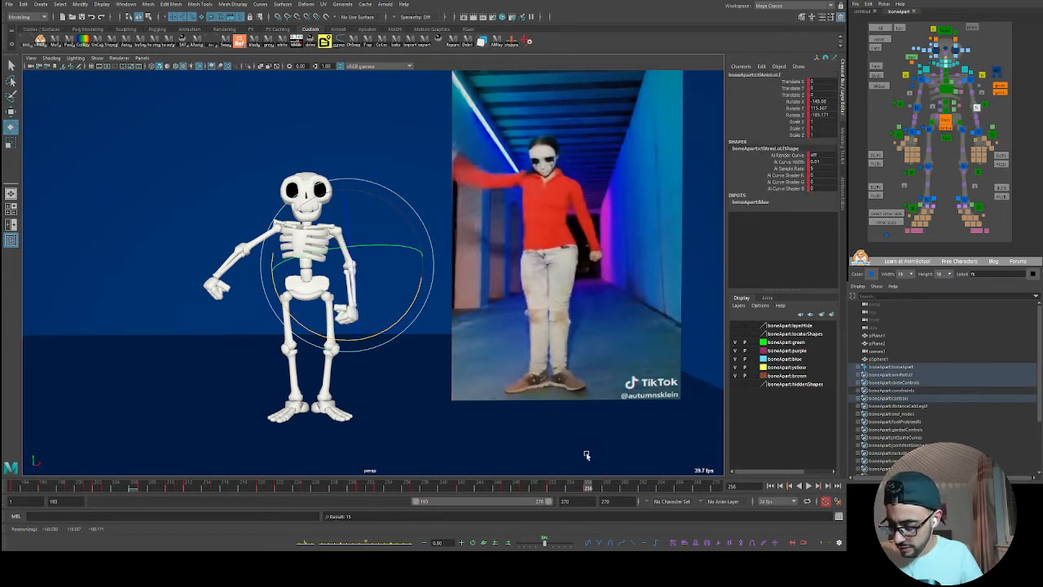
- Pose the left upper arm at frame 270, rotating it so the hand moves in toward the hip
key(alt+v)
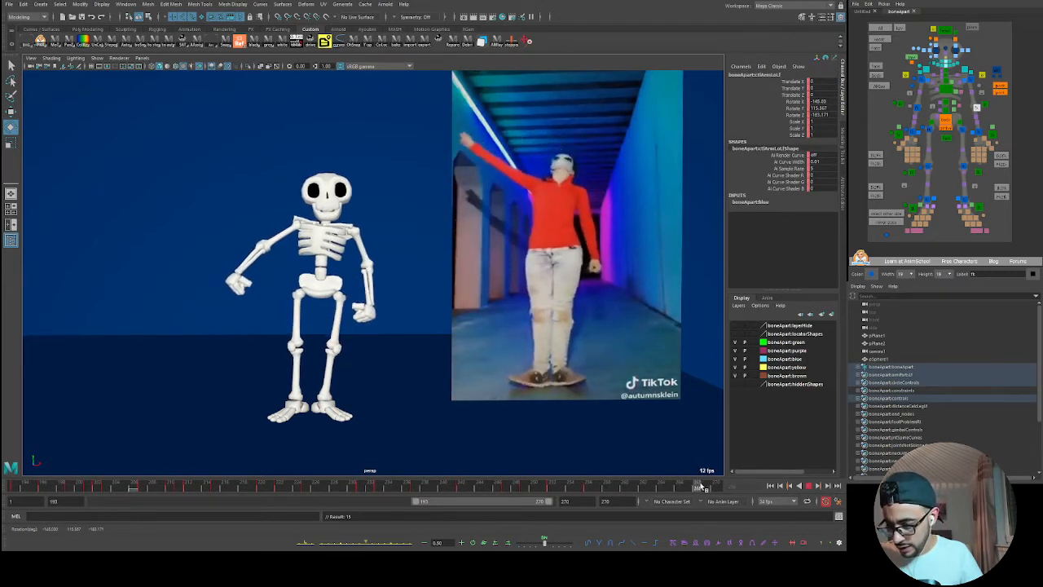
key(alt+v)
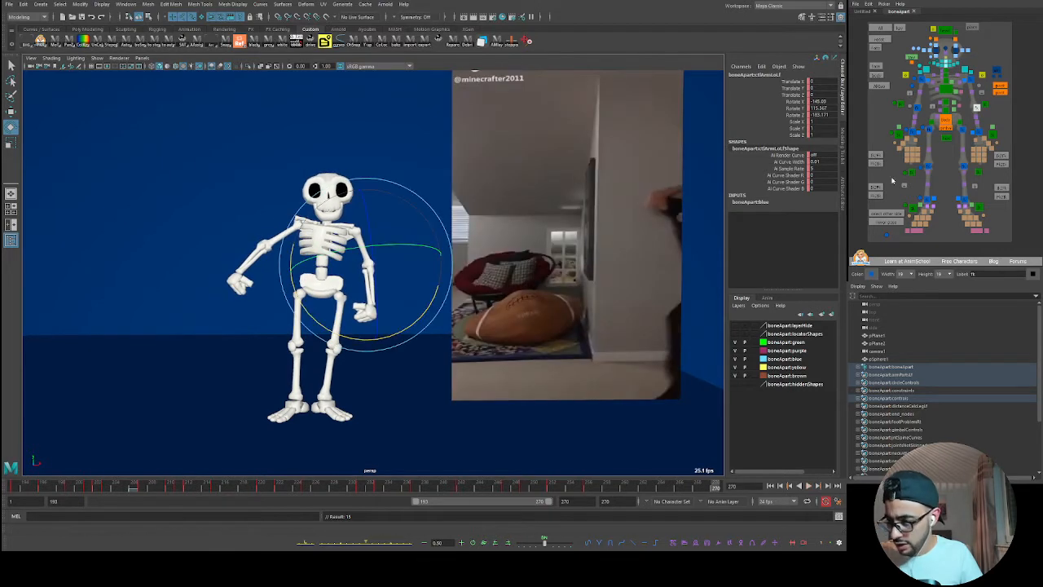
click(970, 80)
drag(355, 290, 341, 274)
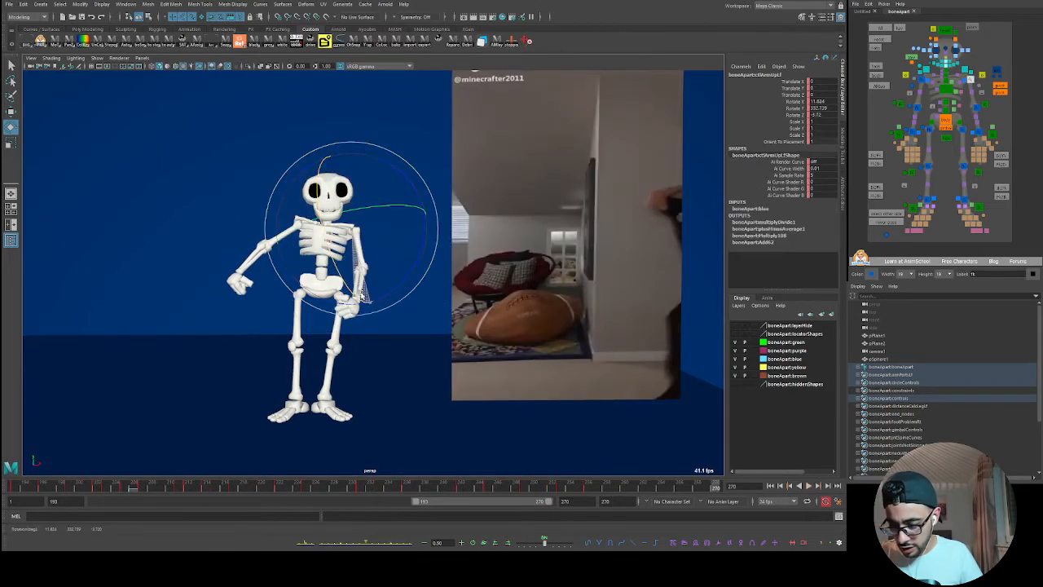
- Try tweening the left upper arm's frame 263 pose toward its previous key
click(694, 474)
mouse_move(664, 487)
mouse_down()
mouse_move(598, 498)
mouse_move(649, 501)
mouse_up()
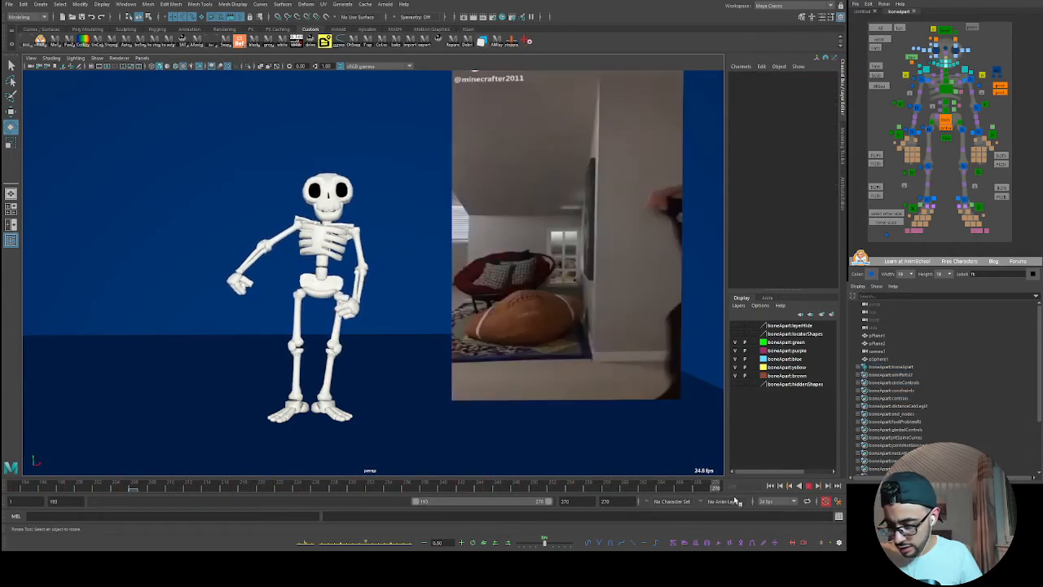
key(alt+v)
click(970, 80)
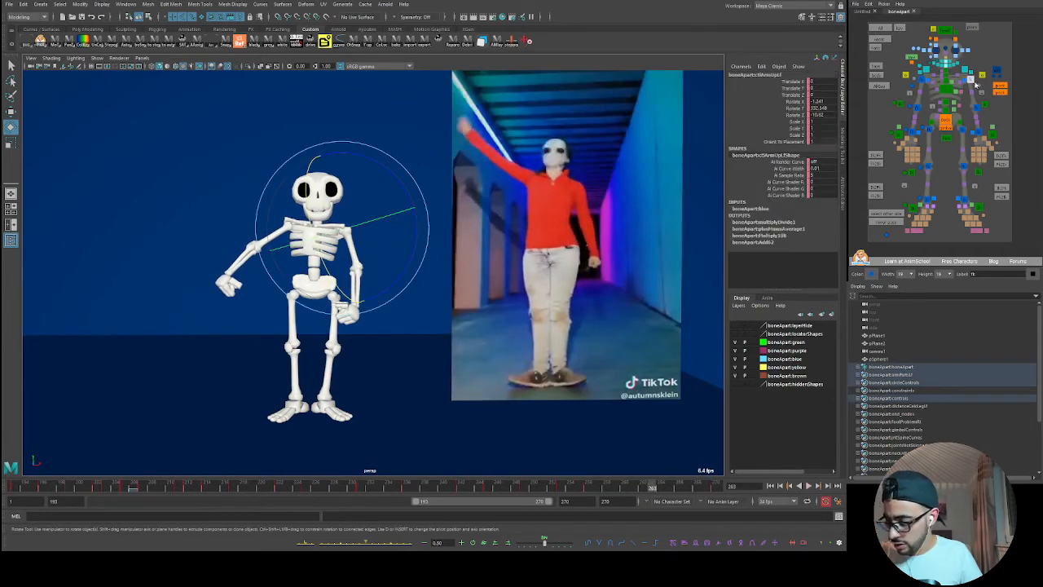
click(355, 545)
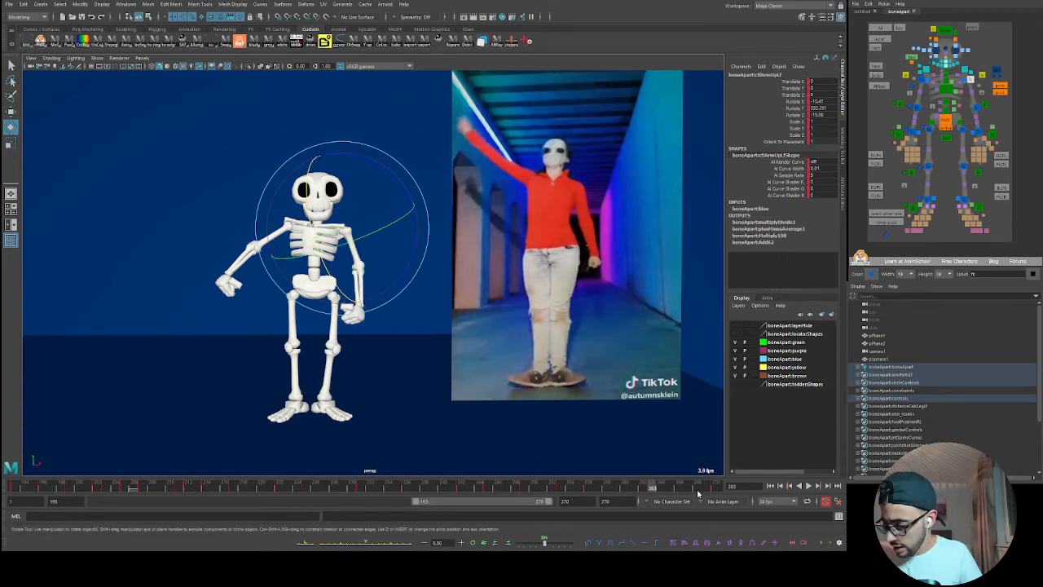
- Set the left upper arm's frame 270 key to linear tangents and play back the ending
click(728, 486)
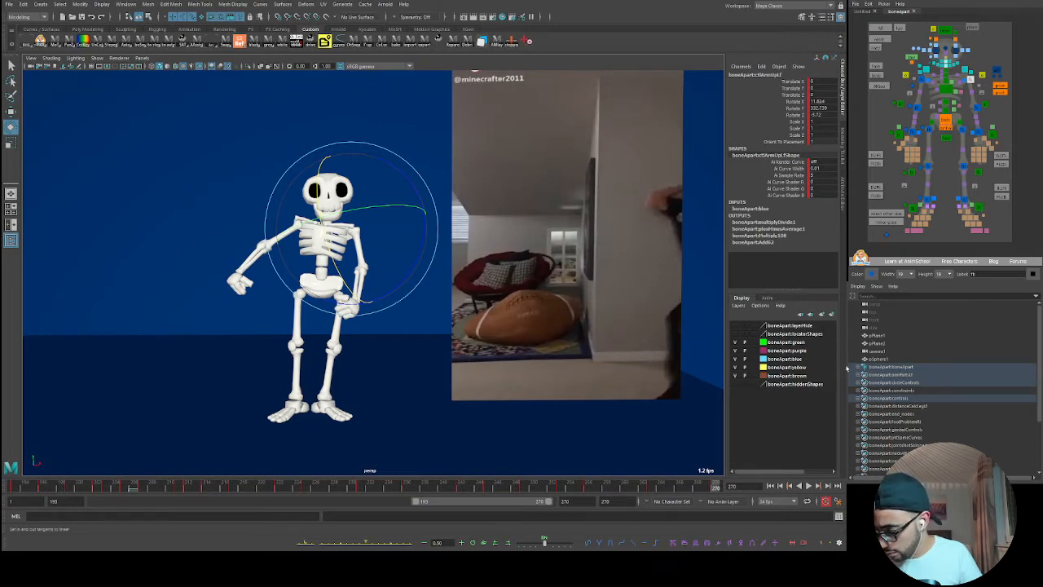
click(846, 370)
key(alt+v)
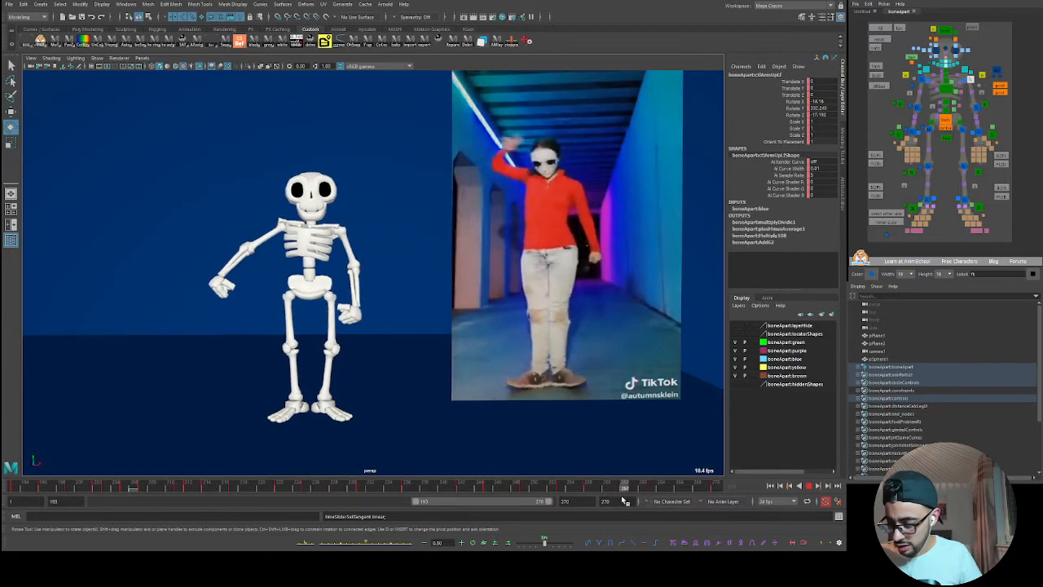
key(alt+v)
- Delete the left upper arm's frame 263 key and save the scene
click(651, 487)
key(Delete)
key(space)
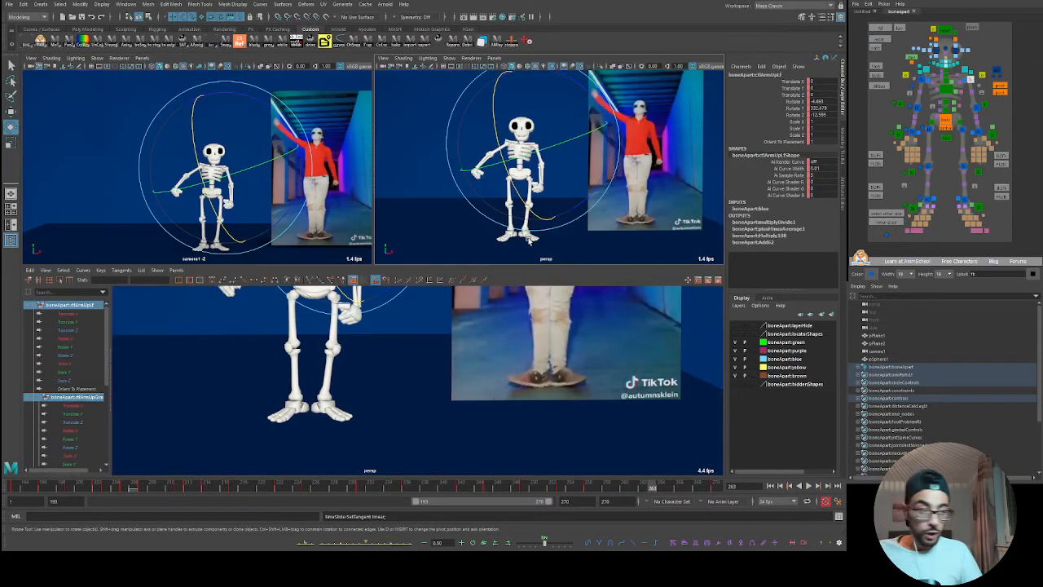
key(ctrl+s)
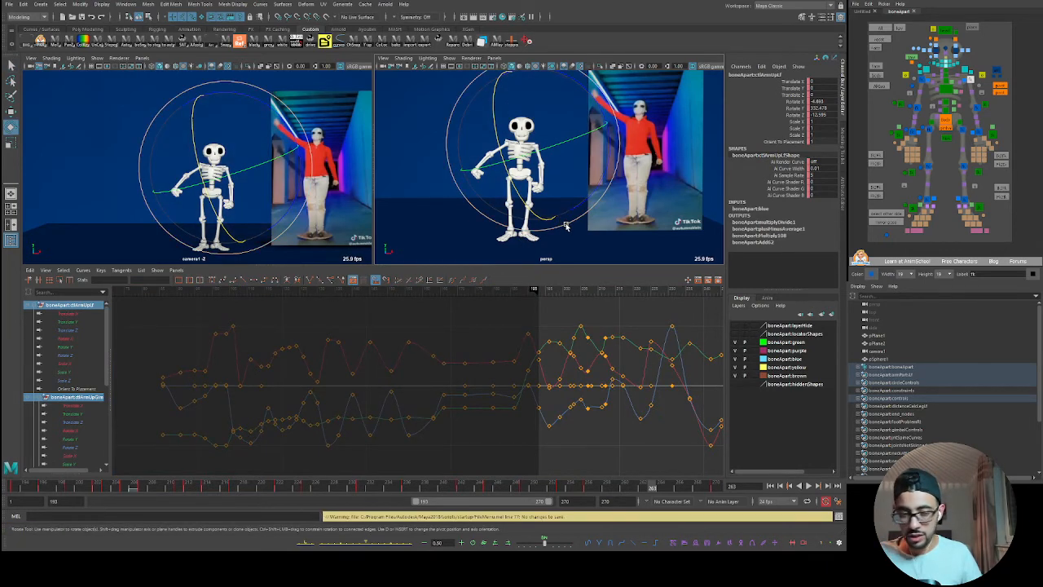
- Play back the range repeatedly through the camera1-Z view, comparing the left arm's swings with the reference dancer
key(space)
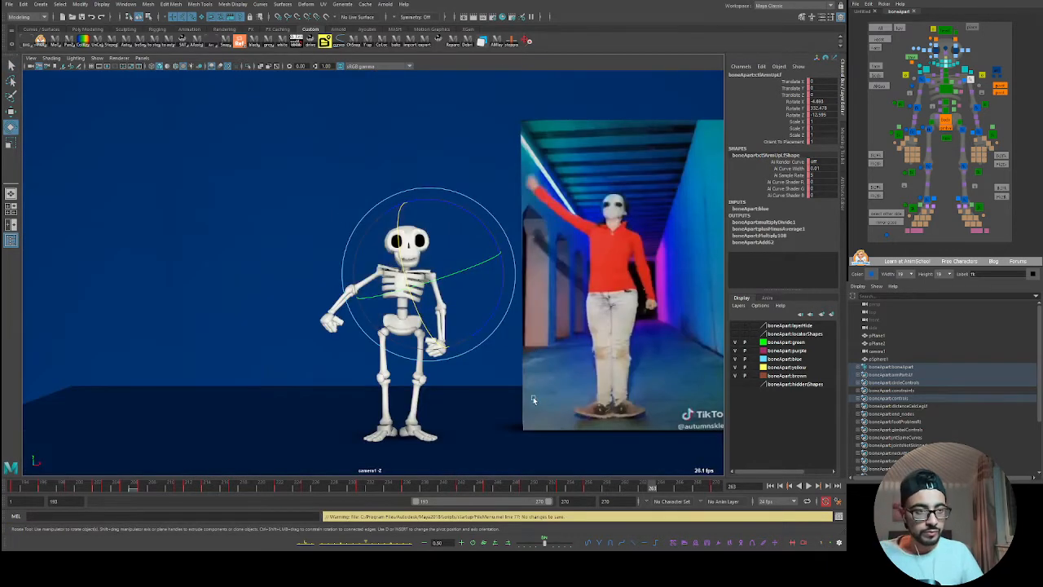
drag(651, 485, 10, 505)
key(alt+v)
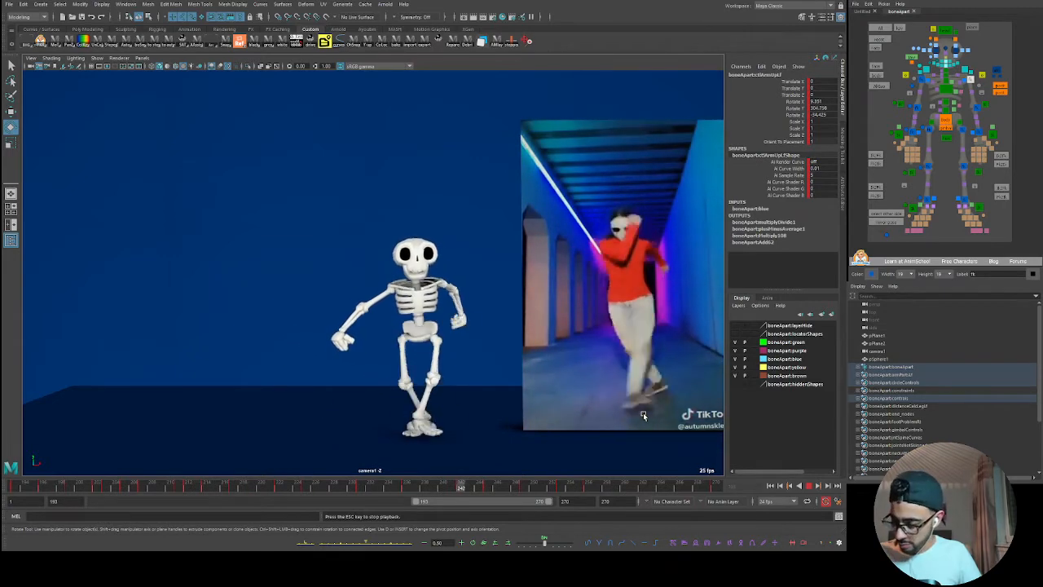
key(Escape)
mouse_move(621, 487)
mouse_down()
mouse_move(207, 485)
mouse_move(723, 484)
mouse_move(334, 488)
mouse_move(436, 496)
mouse_move(677, 471)
mouse_up()
key(alt+v)
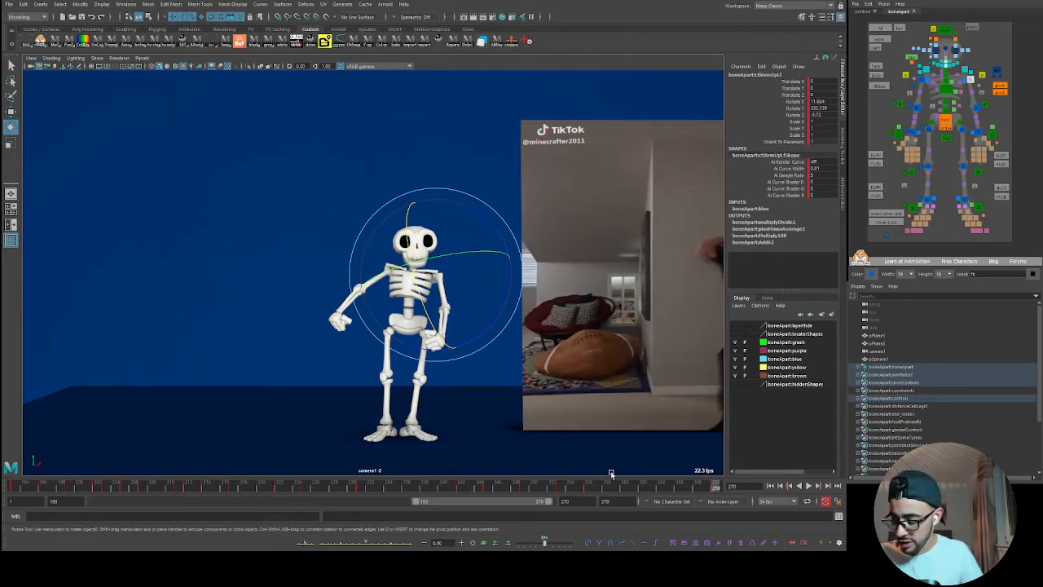
drag(595, 492, 428, 487)
key(alt+v)
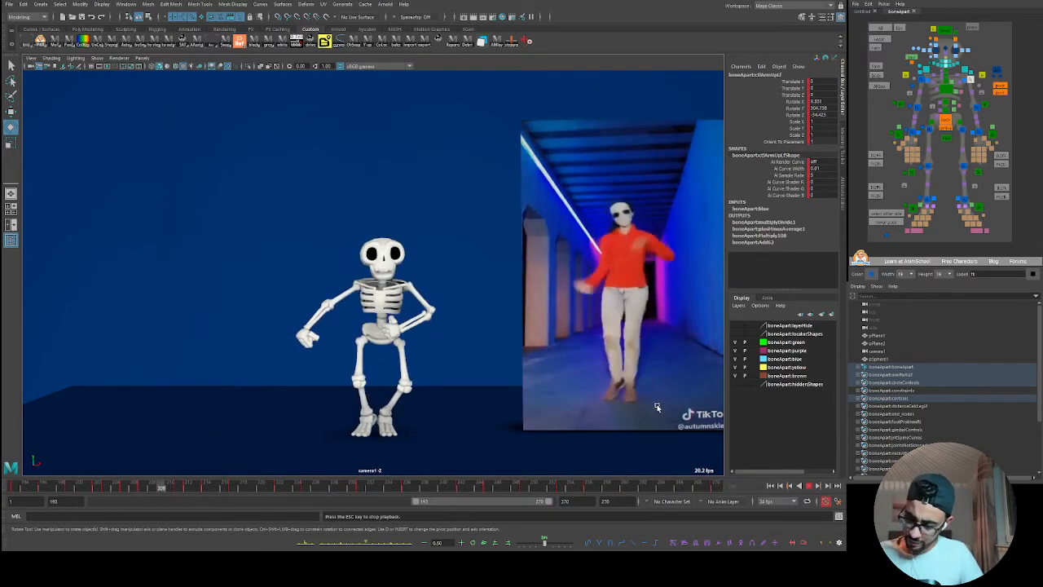
key(Escape)
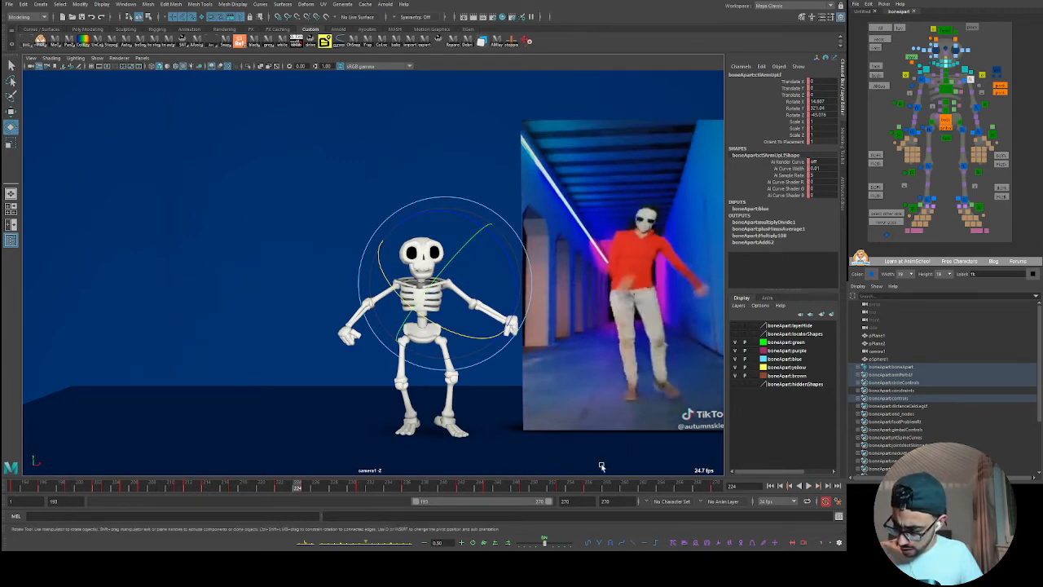
key(alt+v)
key(Escape)
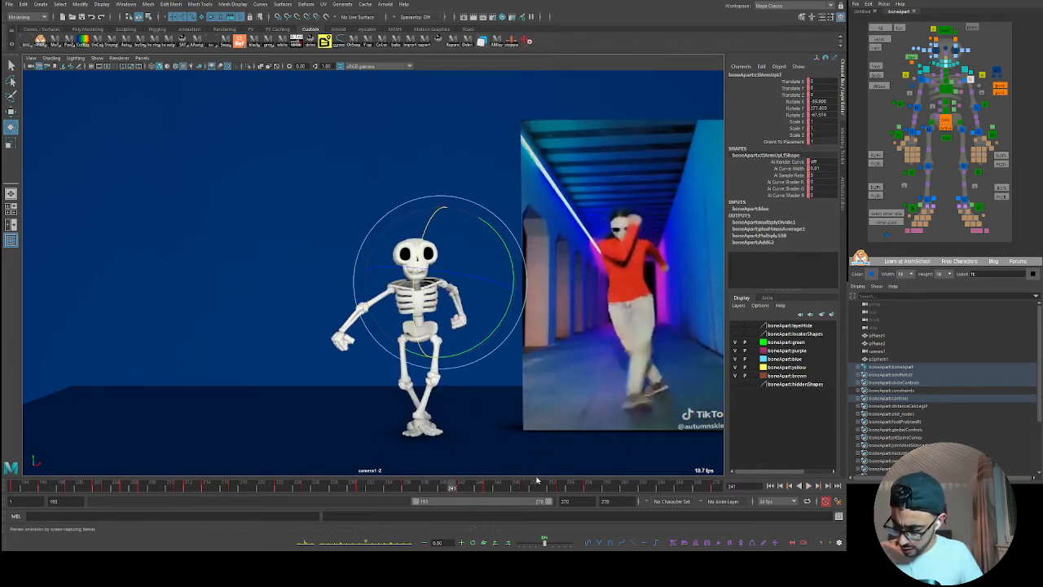
- Turn on the audio waveform in the timeline and play the animation with sound from frame 193
click(629, 488)
key(alt+v)
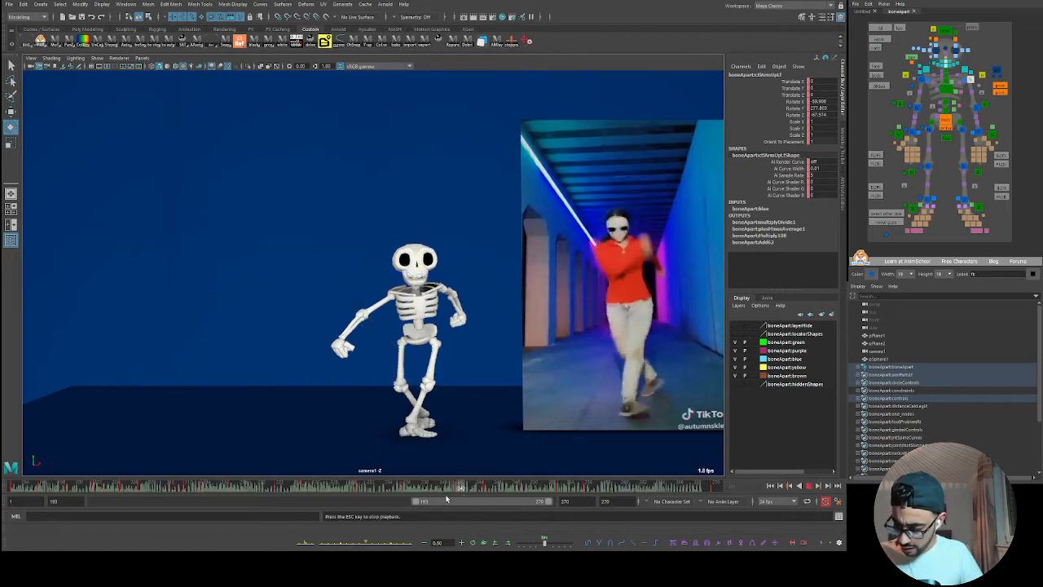
key(alt+v)
click(11, 490)
key(alt+v)
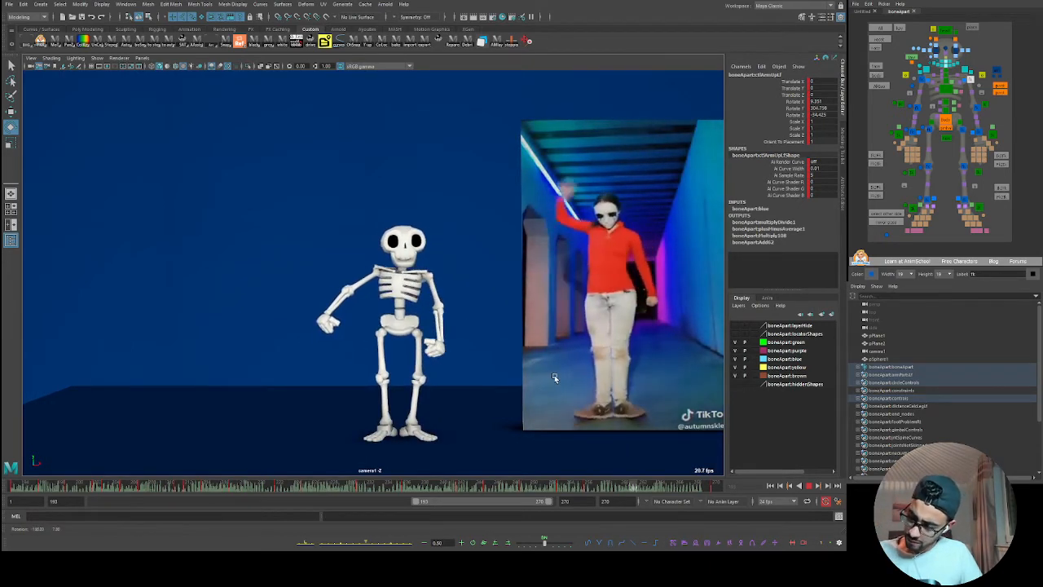
- Play back the dance from an angled perspective view and through camera1-Z, examining the arm's motion up to frame 267
key(Escape)
key(space)
alt+drag(607, 230, 531, 191)
key(alt+v)
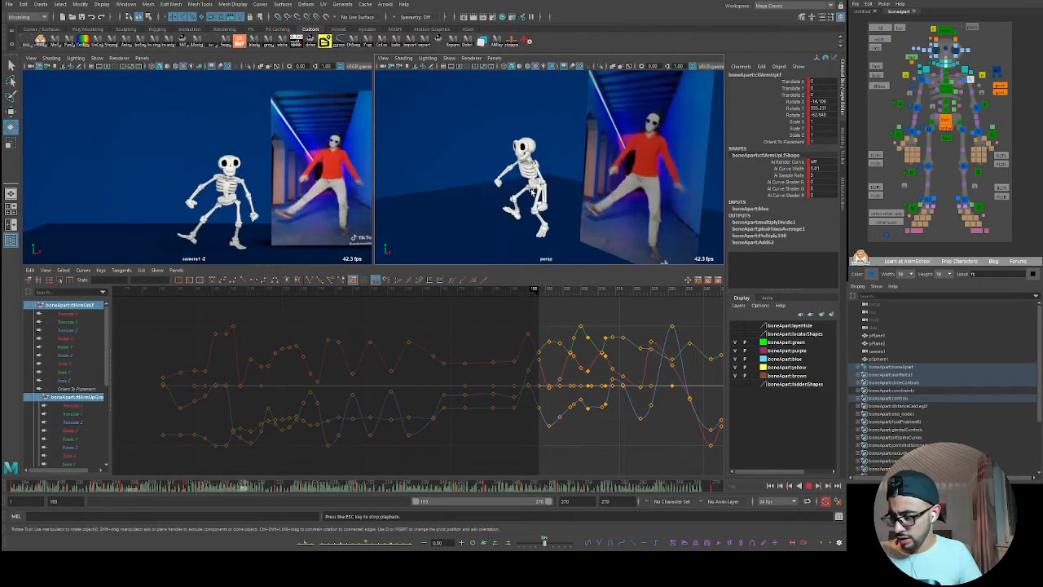
key(Escape)
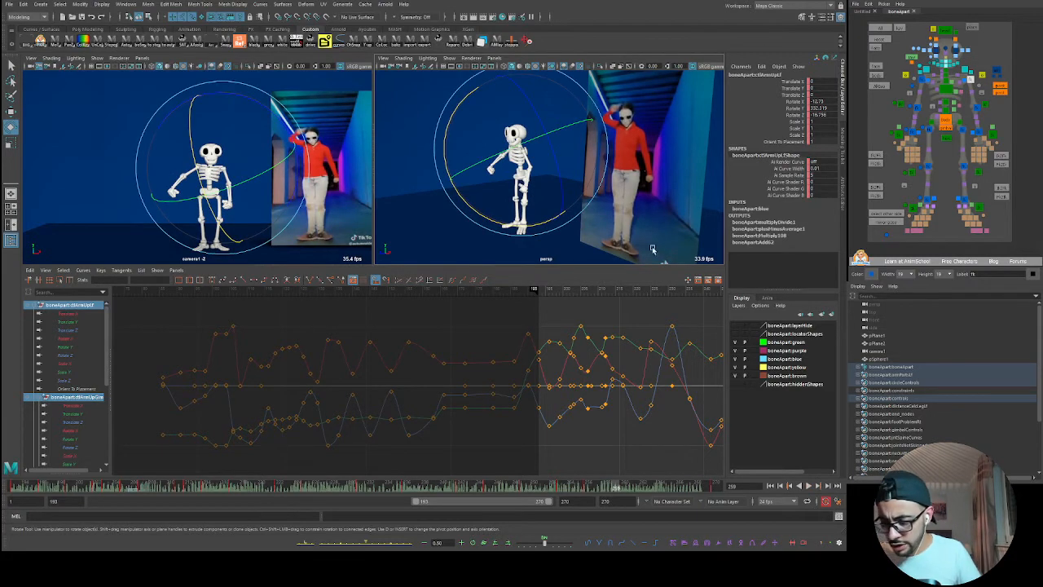
key(space)
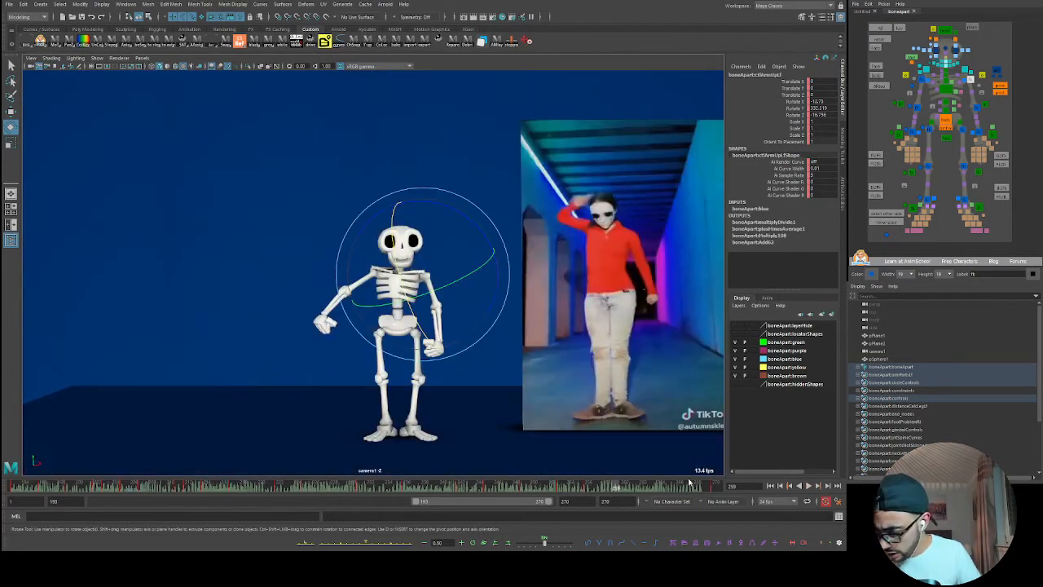
key(alt+v)
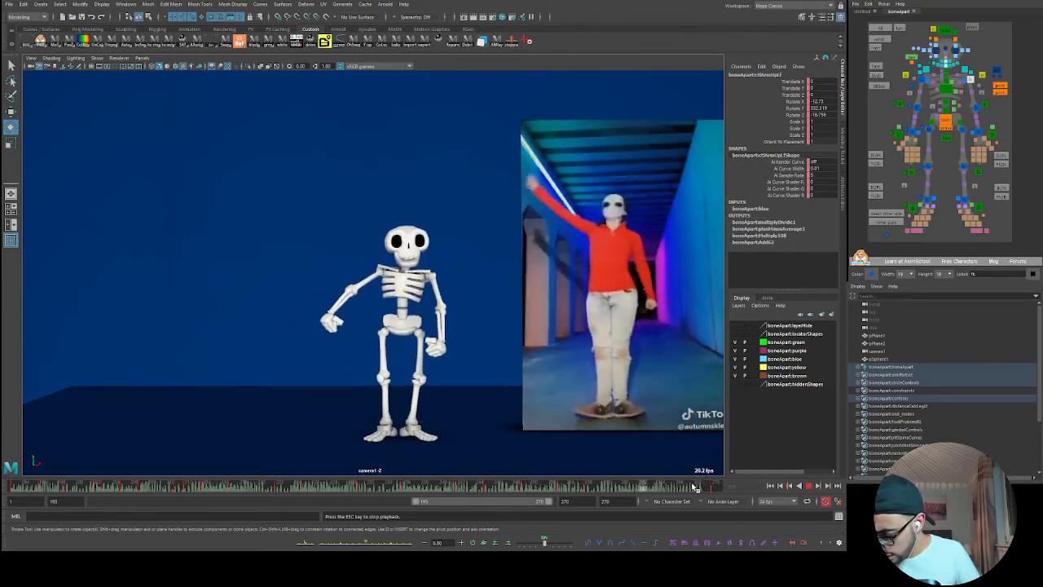
key(Escape)
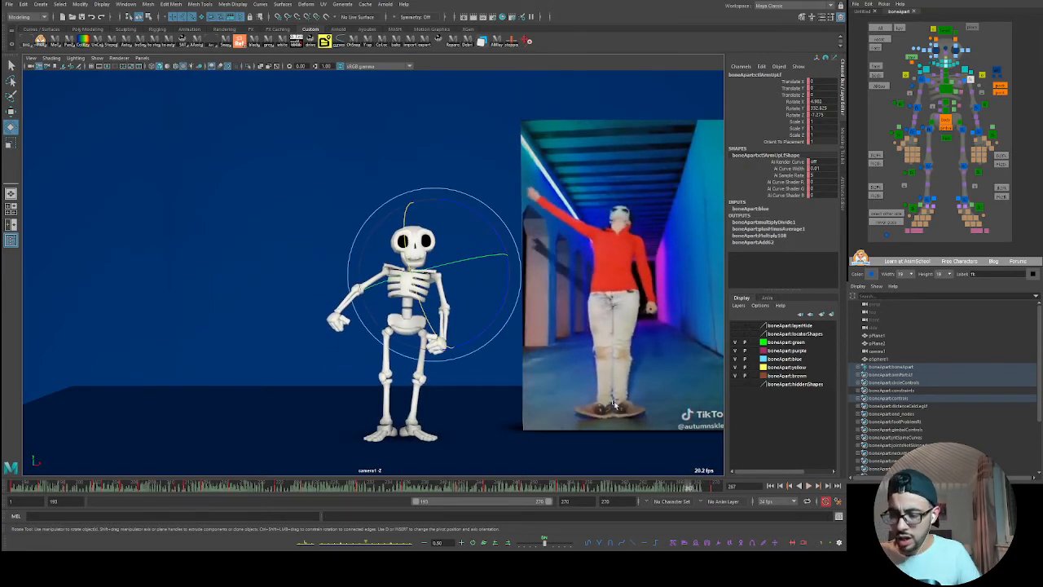
- Deselect the rig's controls and save the scene
key(space)
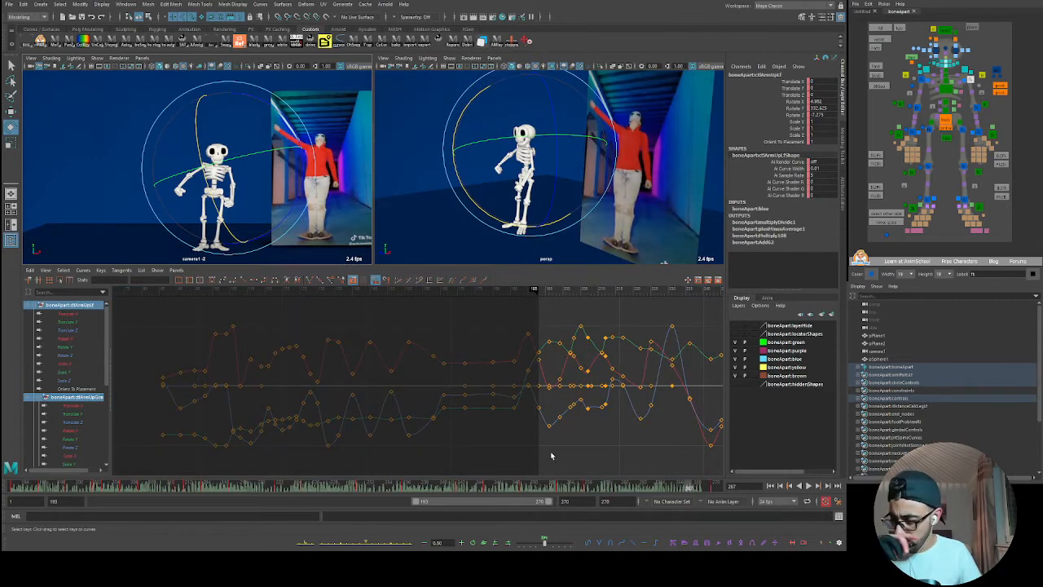
click(892, 171)
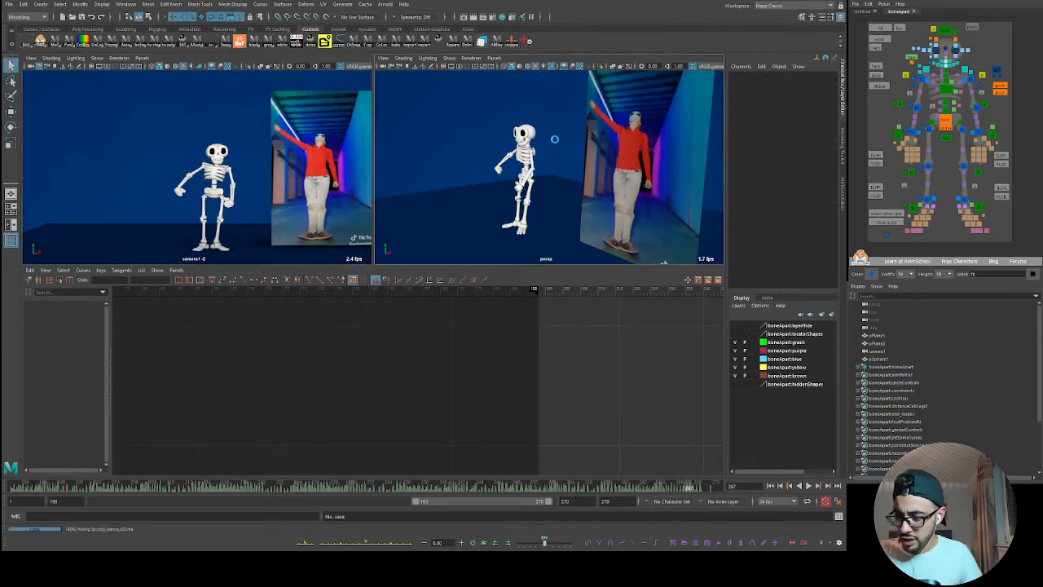
key(space)
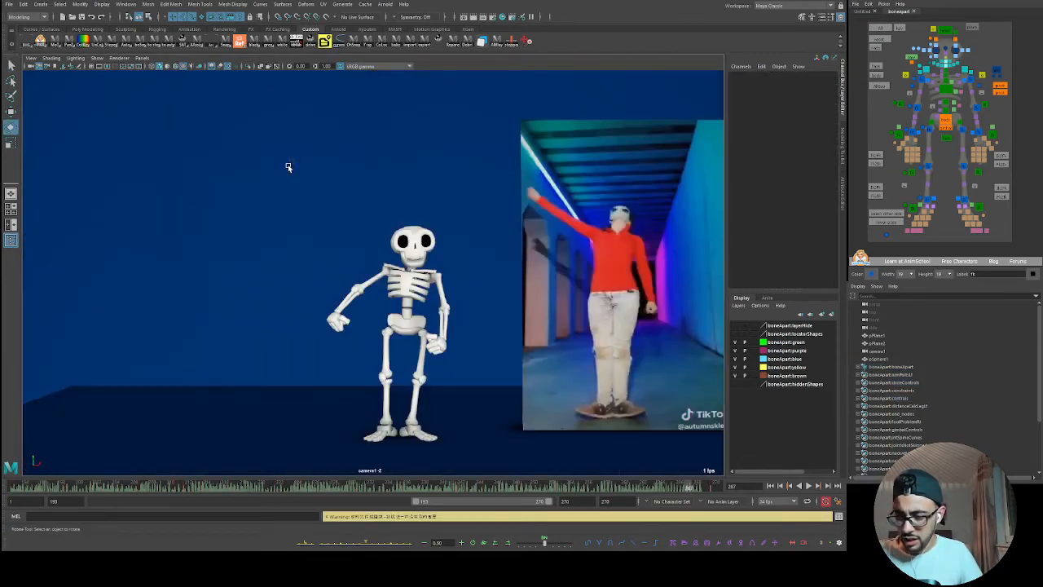
- Select the right upper arm control and play back from frame 193, studying the dancer's right arm up to frame 217
click(921, 79)
click(20, 487)
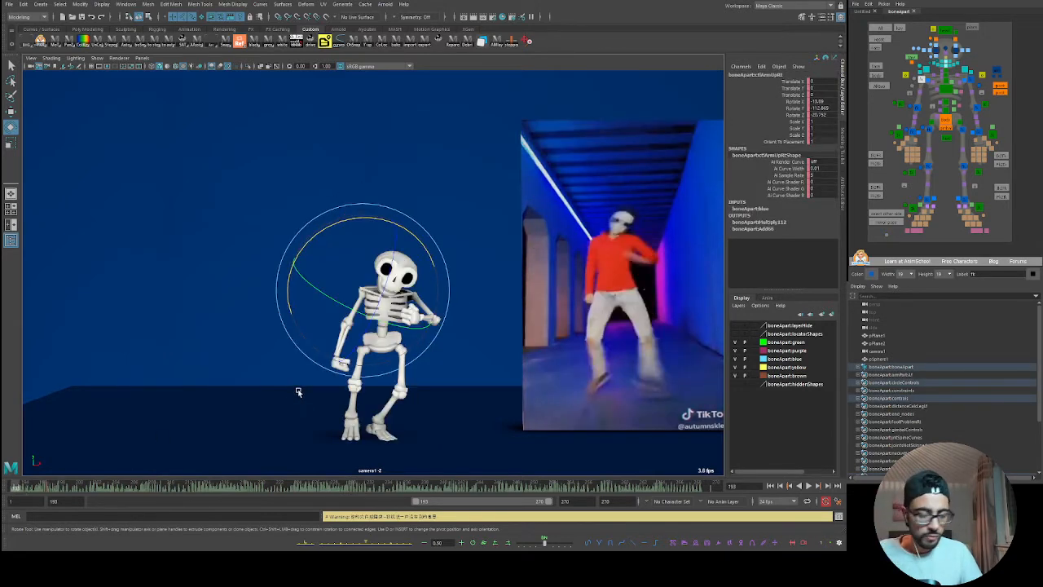
key(alt+v)
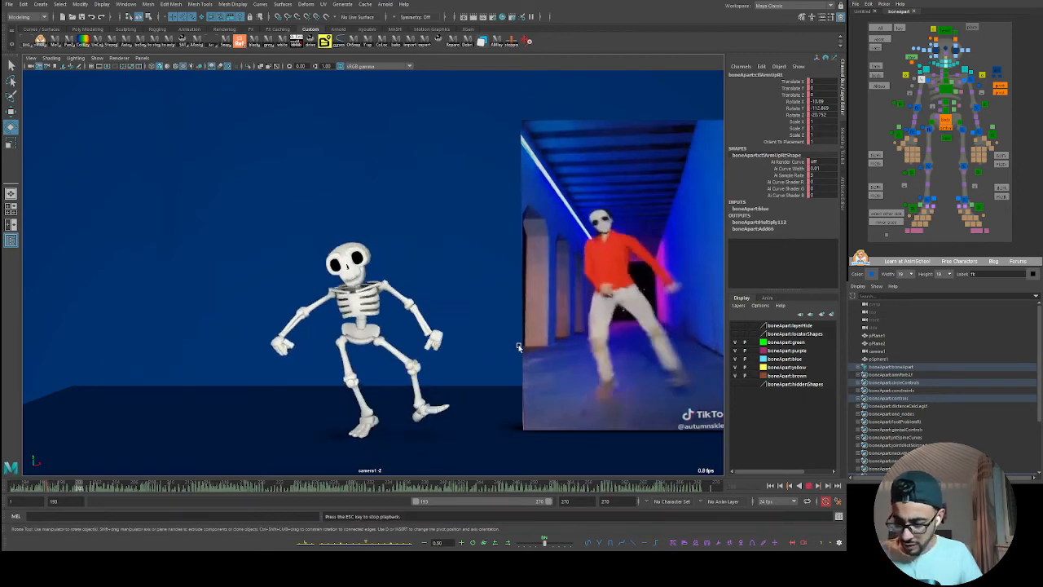
key(Escape)
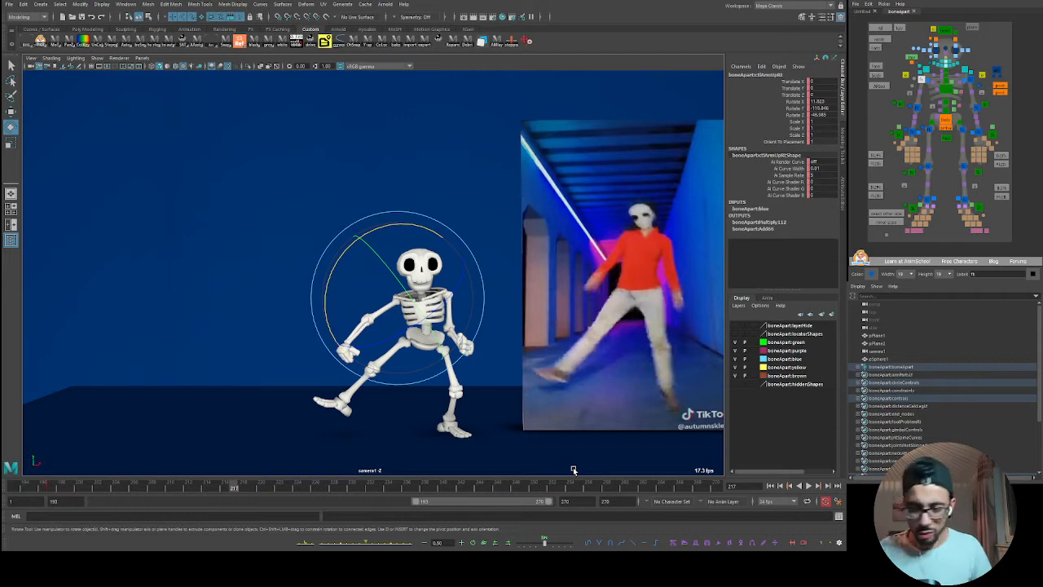
- Play back the dance repeatedly between frames 193 and 240, studying the reference dancer's right arm
key(alt+v)
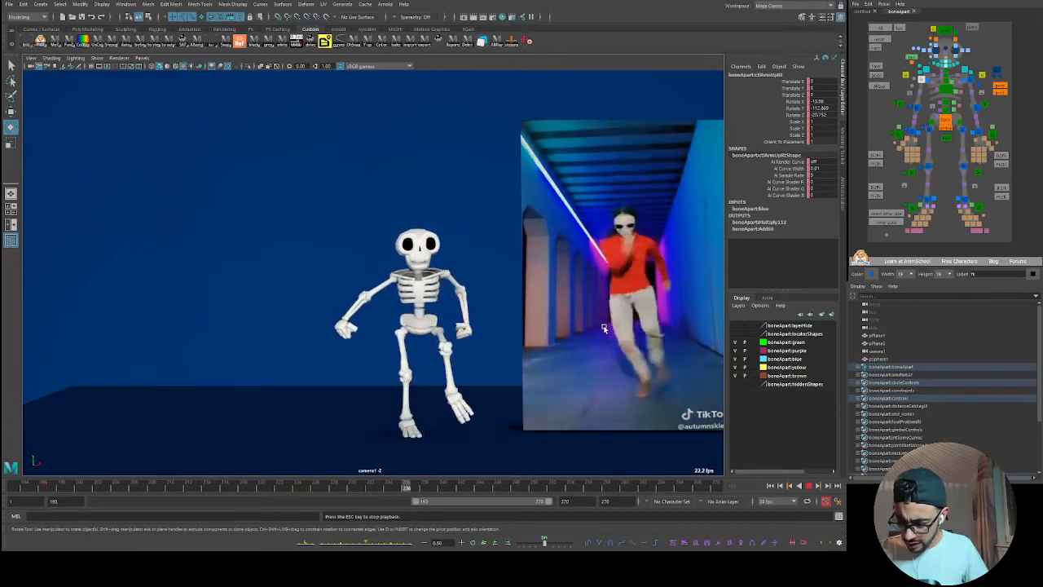
key(Escape)
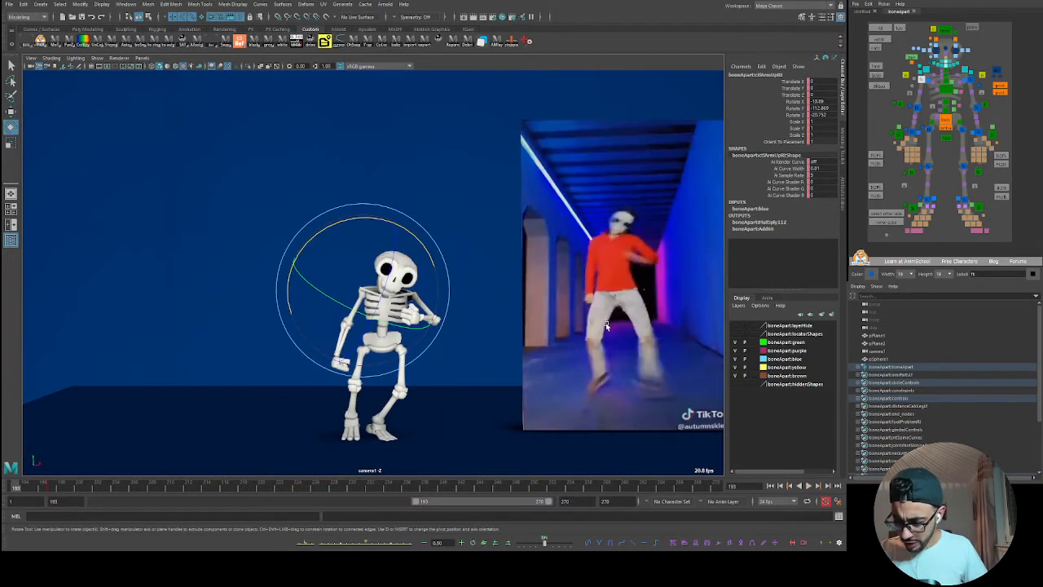
key(alt+v)
key(Escape)
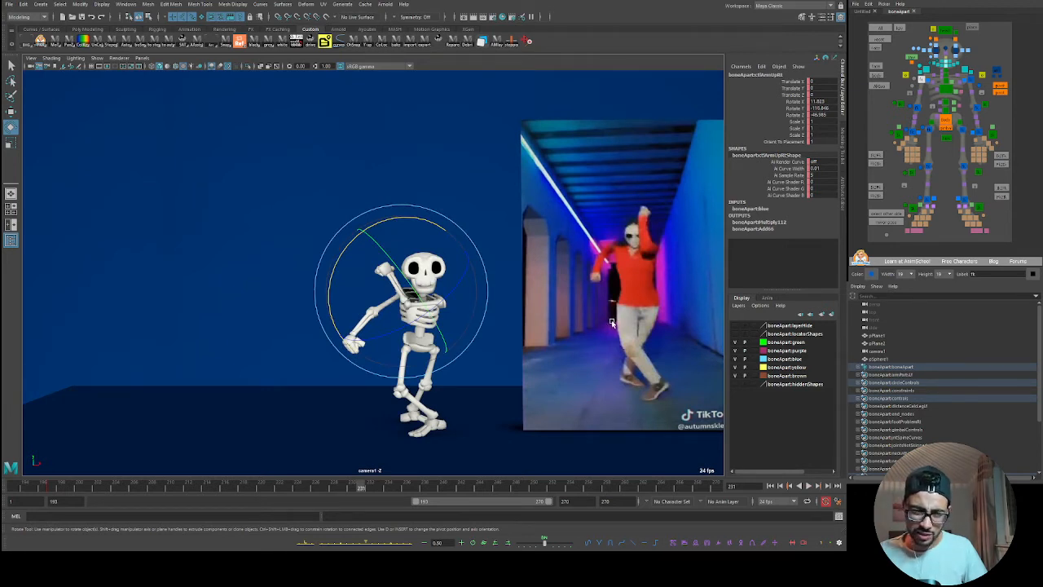
key(alt+v)
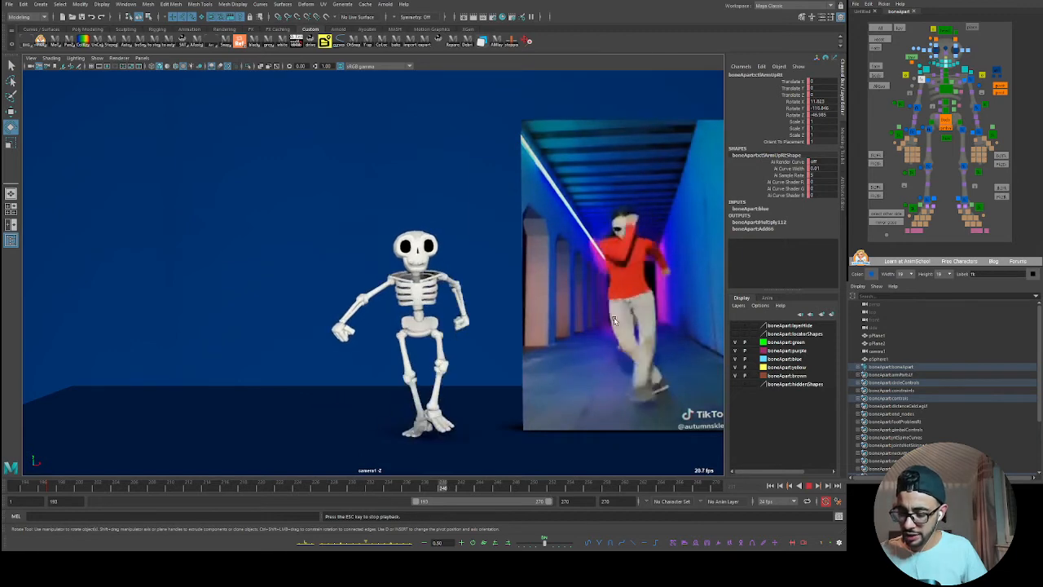
key(Escape)
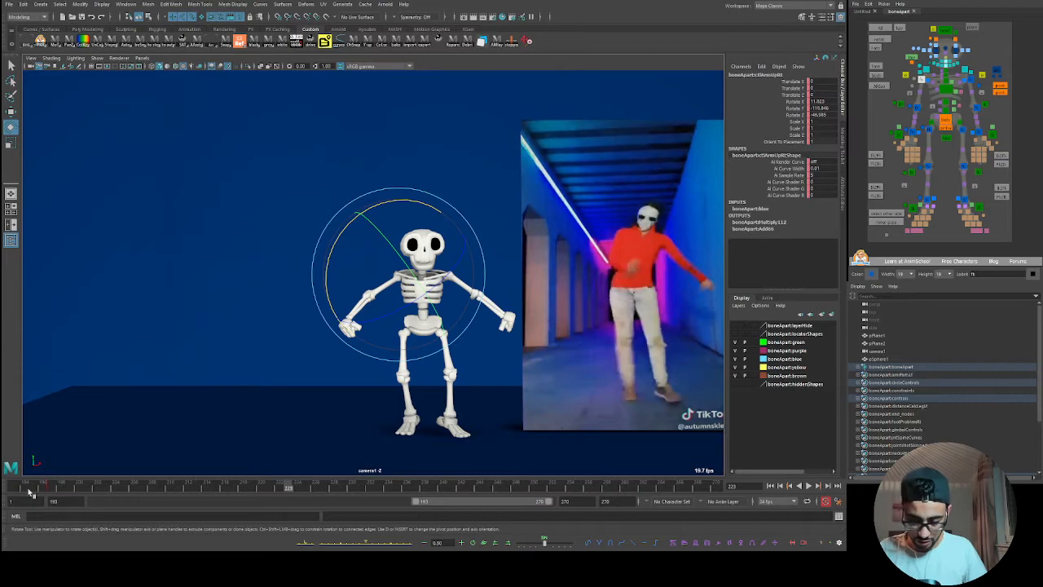
key(alt+v)
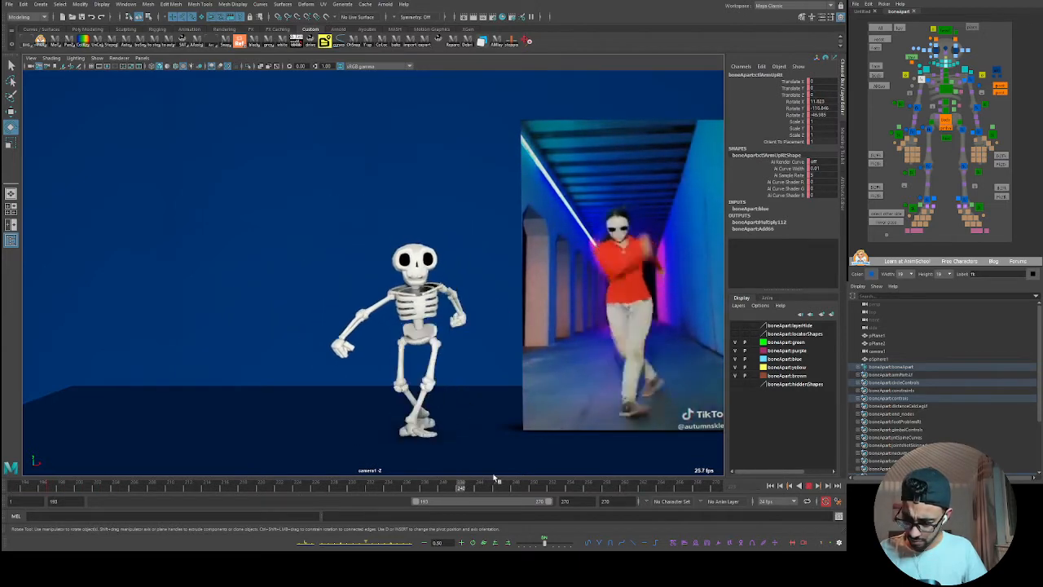
- Replay the opening frames from 193 to about 207, comparing the rig's right arm with the dancer's
click(918, 74)
click(926, 80)
click(37, 488)
mouse_move(30, 489)
mouse_down()
mouse_move(12, 489)
mouse_move(33, 488)
mouse_up()
key(alt+v)
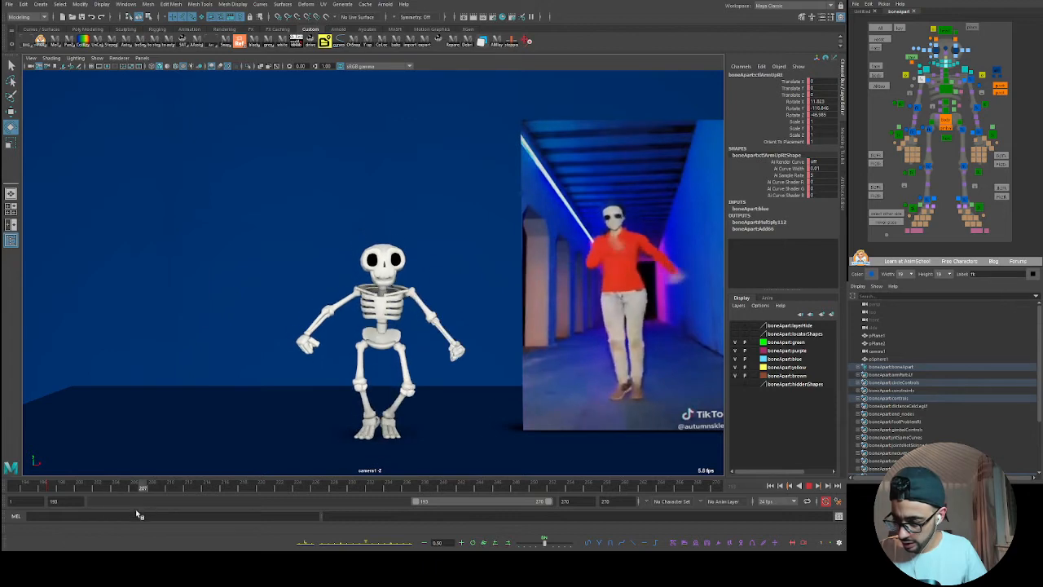
key(Escape)
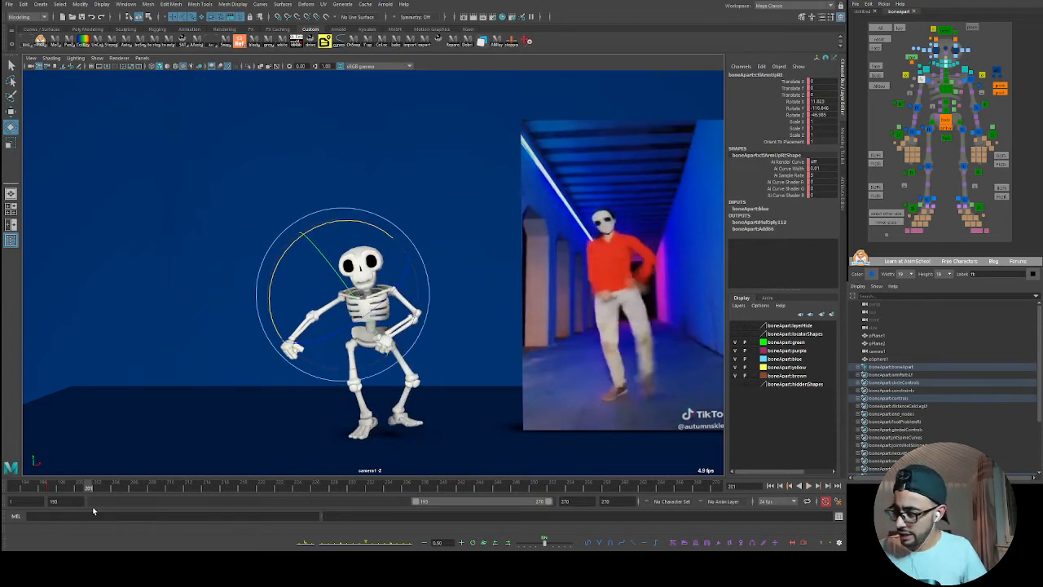
drag(57, 487, 3, 506)
key(alt+v)
key(Escape)
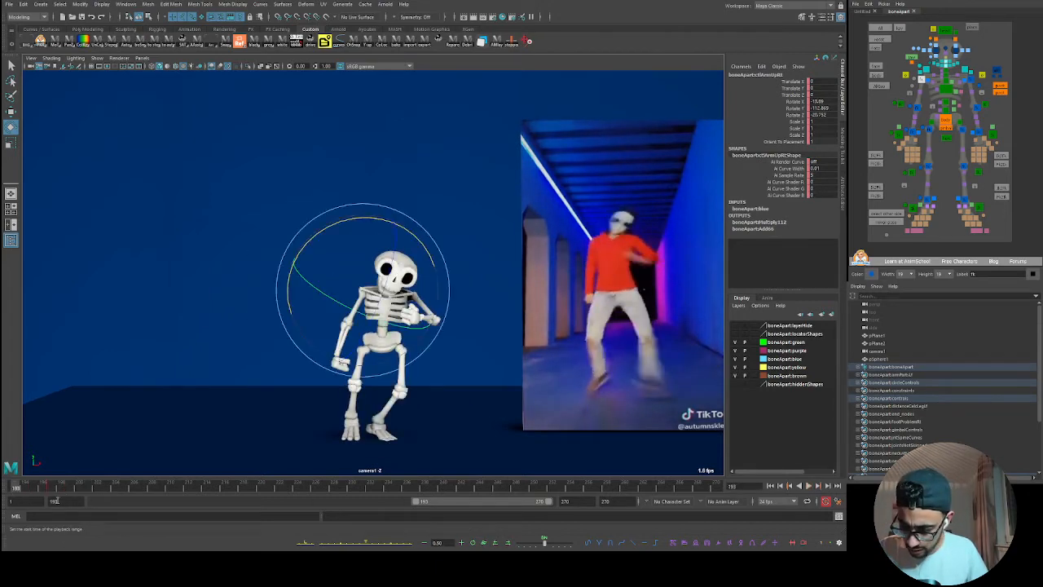
- At frame 197, rotate the right upper arm down so it hangs close to the ribcage
key(alt+v)
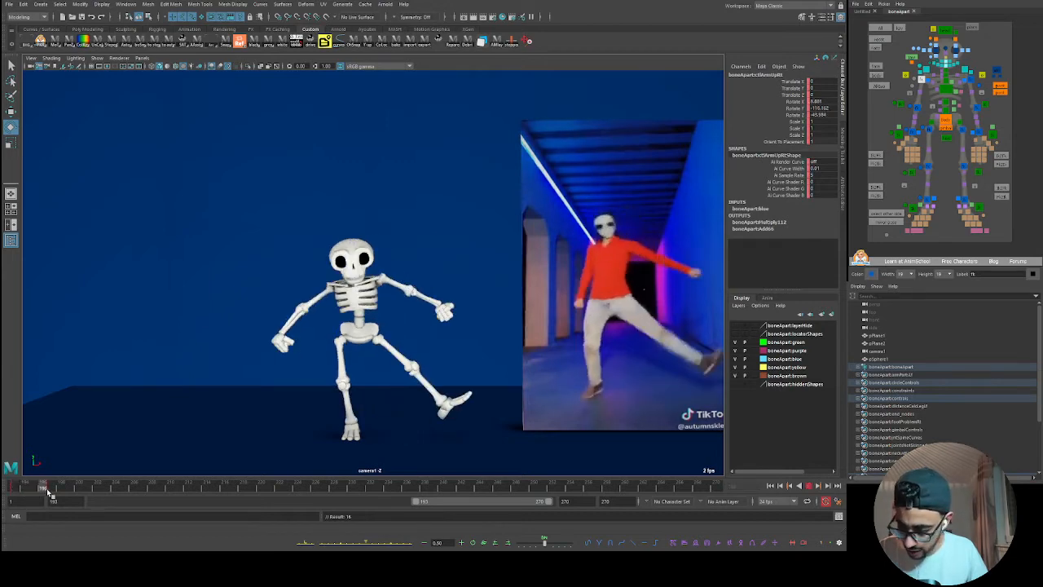
key(Escape)
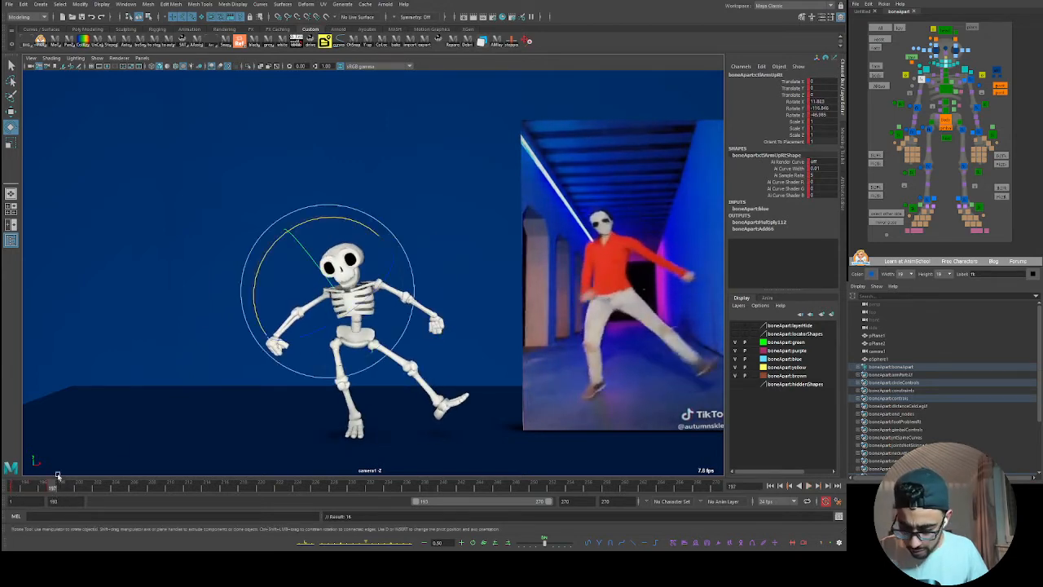
drag(400, 320, 296, 201)
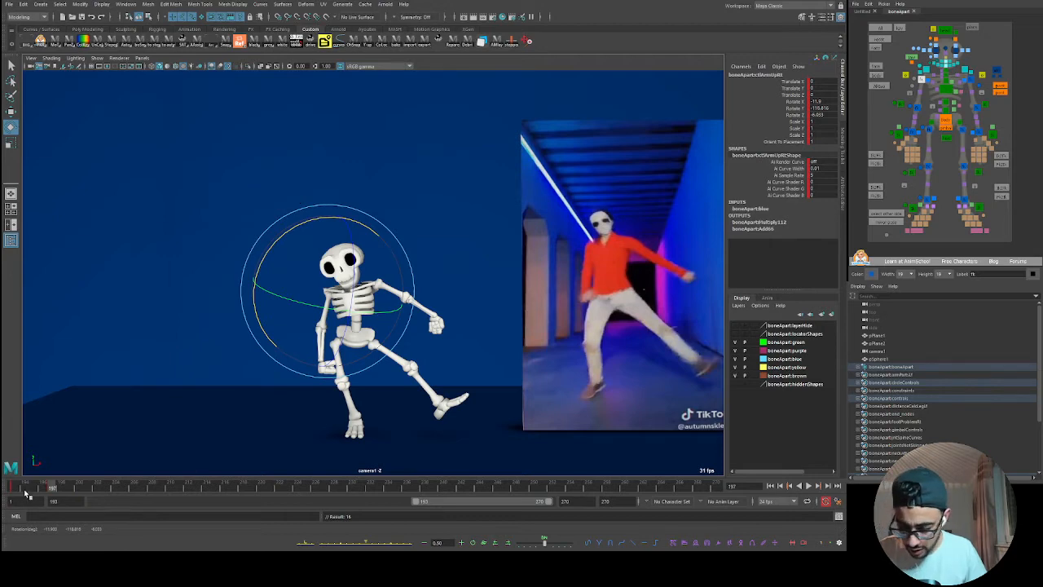
- At frame 200, select the right lower arm control and rotate the forearm to follow the dancer's pose
key(alt+v)
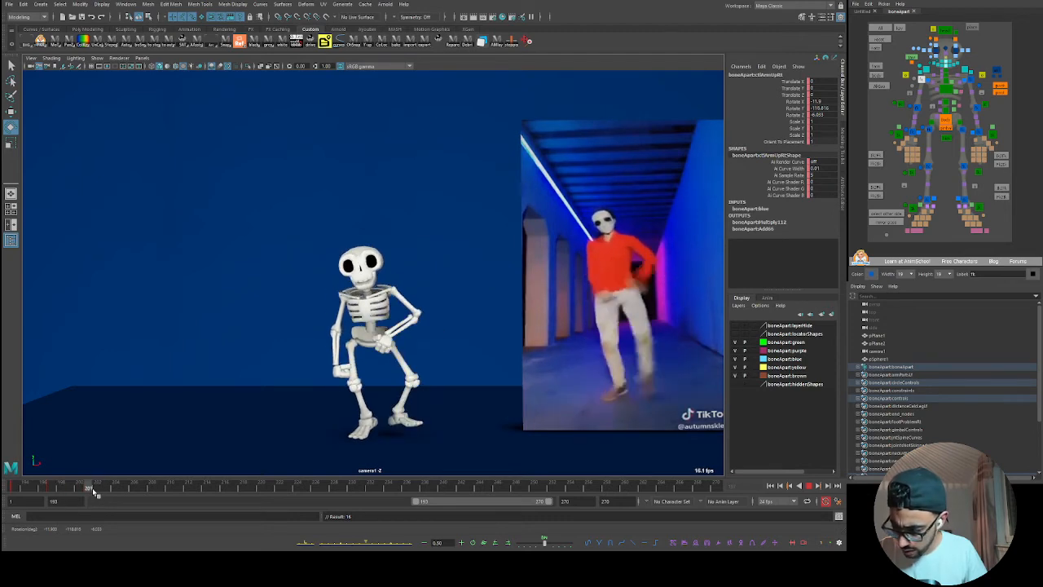
key(alt+v)
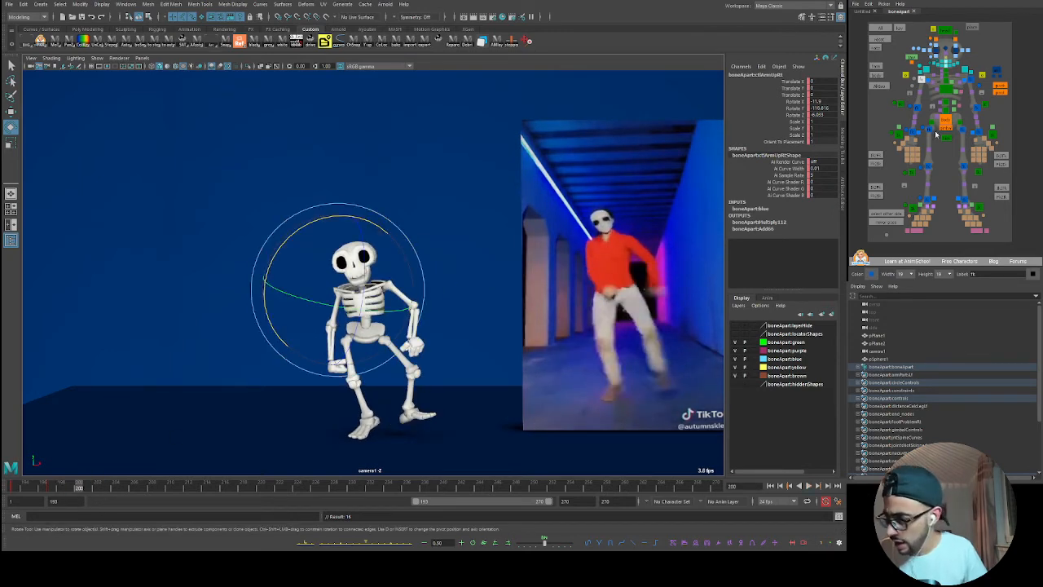
click(894, 120)
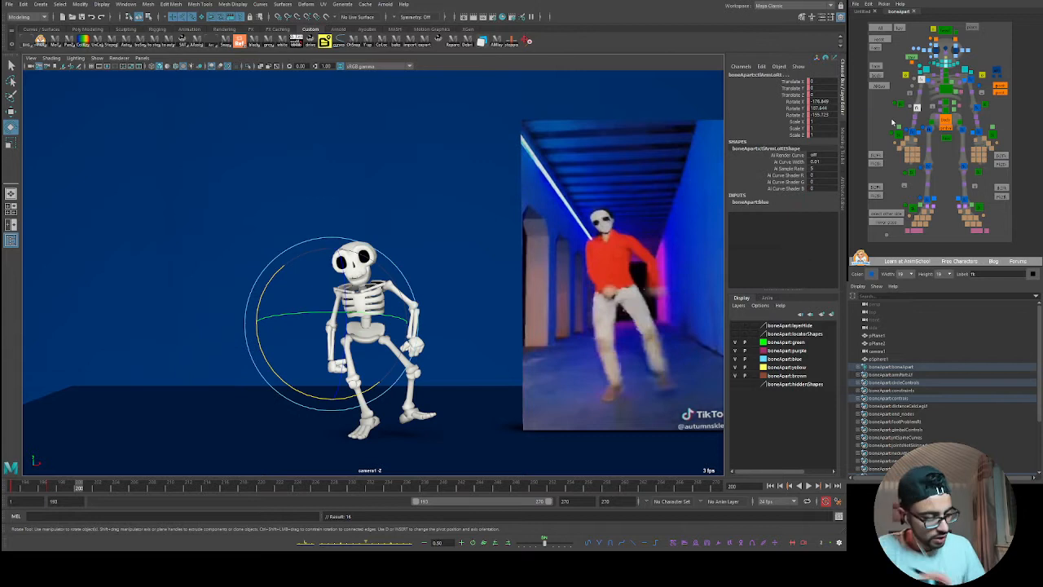
click(921, 80)
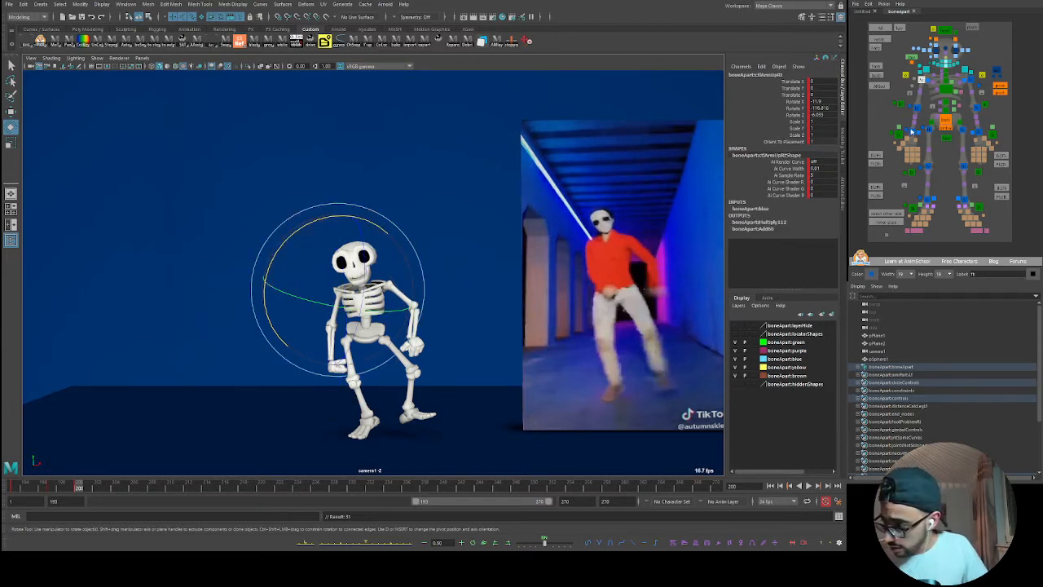
click(915, 111)
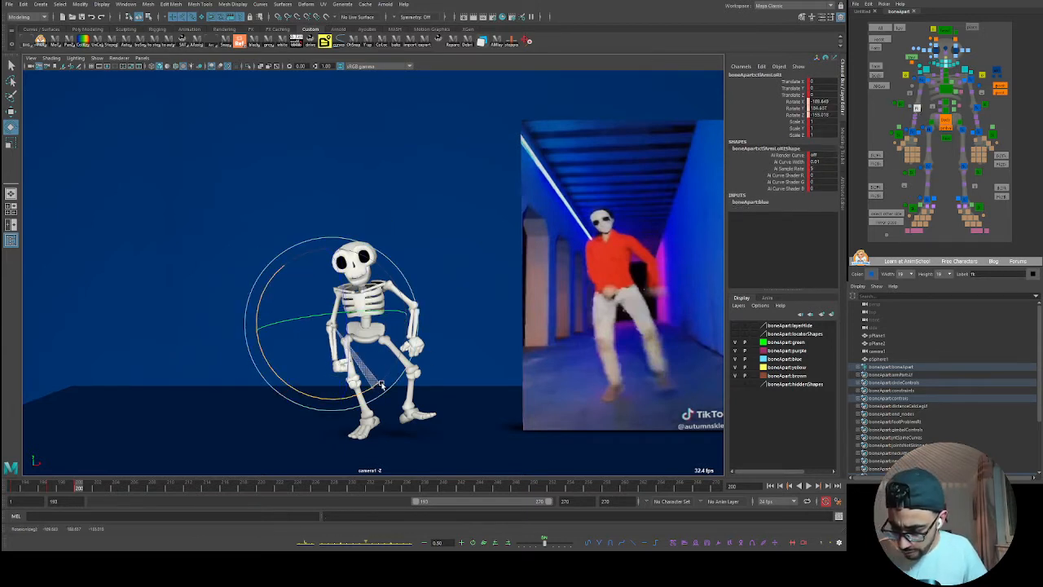
- Adjust the head control's rotation at frame 200, then clear the selection
click(945, 33)
drag(378, 359, 376, 388)
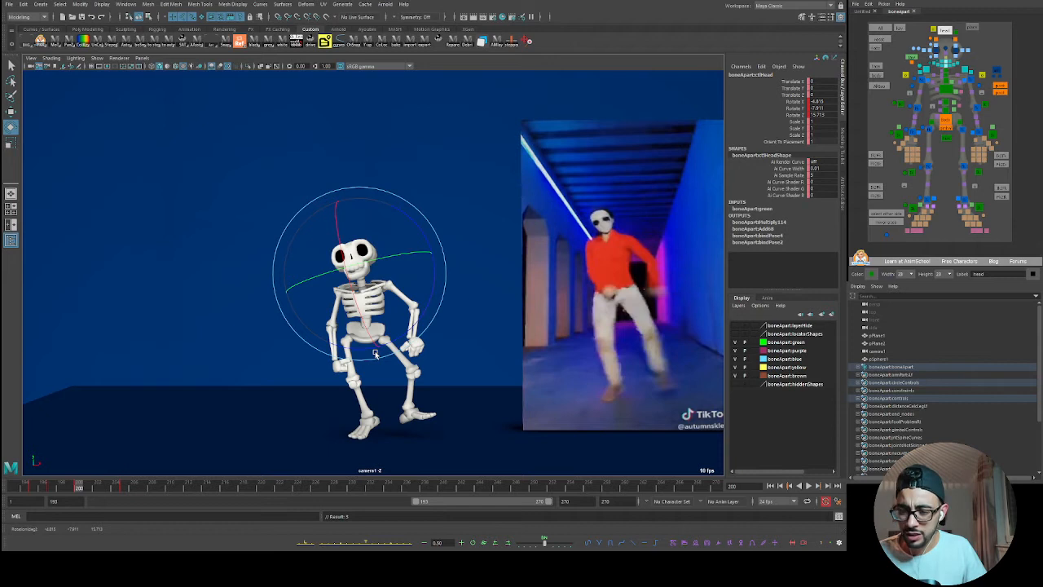
mouse_move(373, 322)
mouse_down()
mouse_move(371, 309)
mouse_move(371, 333)
mouse_move(450, 334)
mouse_up()
click(894, 95)
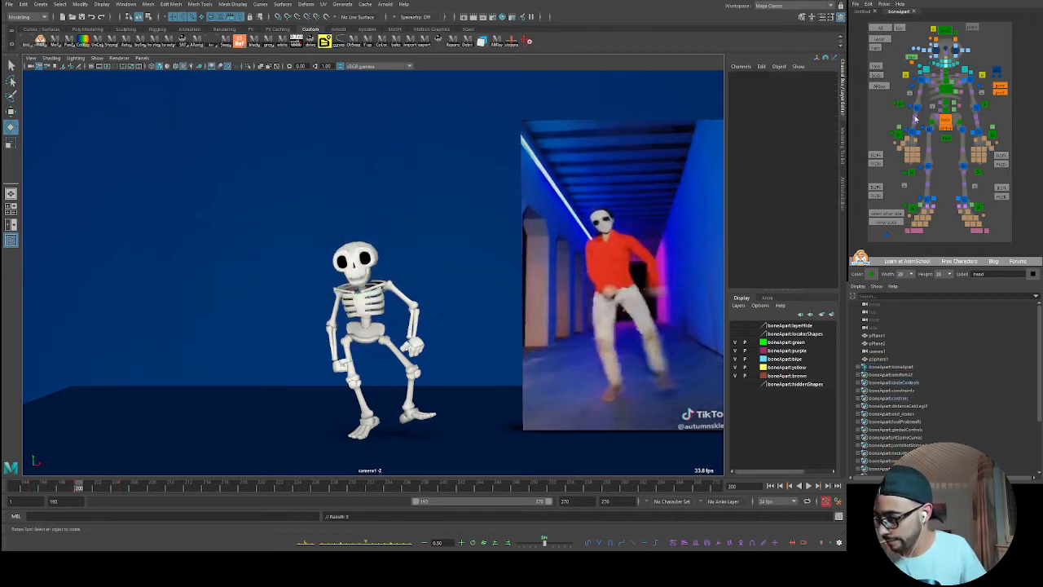
- At frame 200, rotate the right upper arm and forearm to bring the hand in front of the hip
click(920, 78)
key(alt+v)
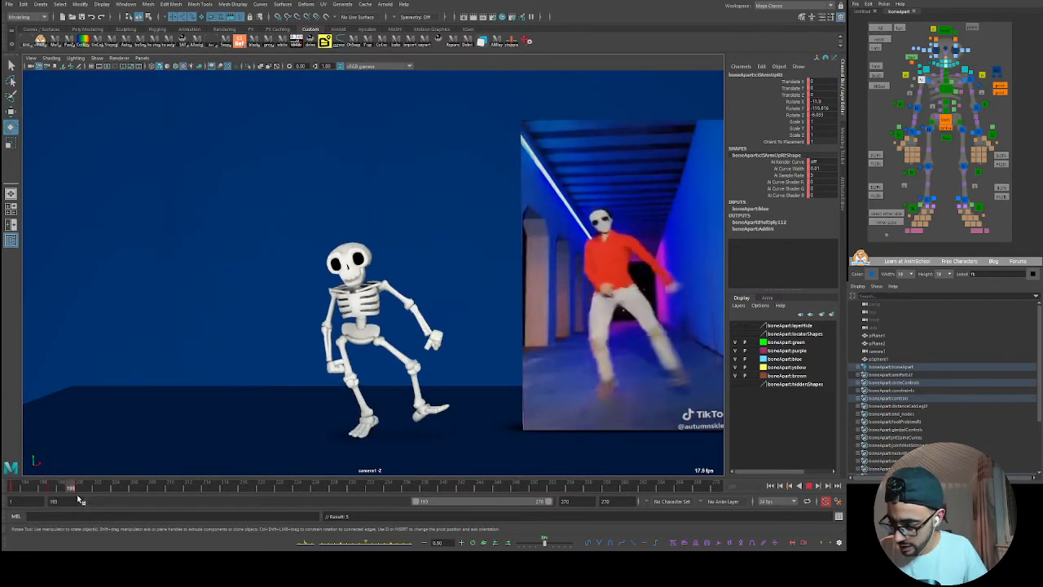
key(alt+v)
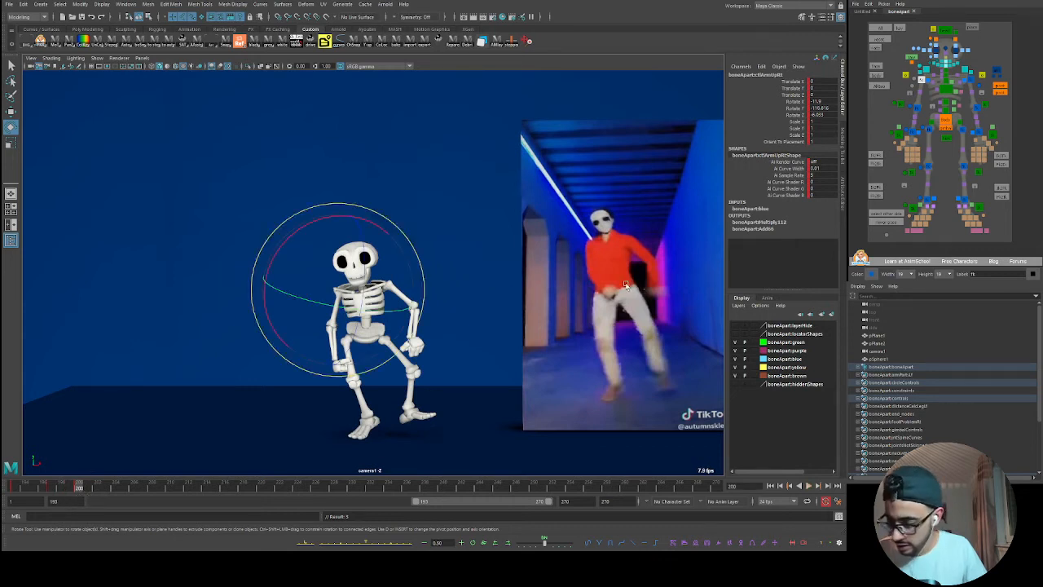
drag(352, 379, 454, 336)
click(916, 113)
drag(385, 360, 384, 356)
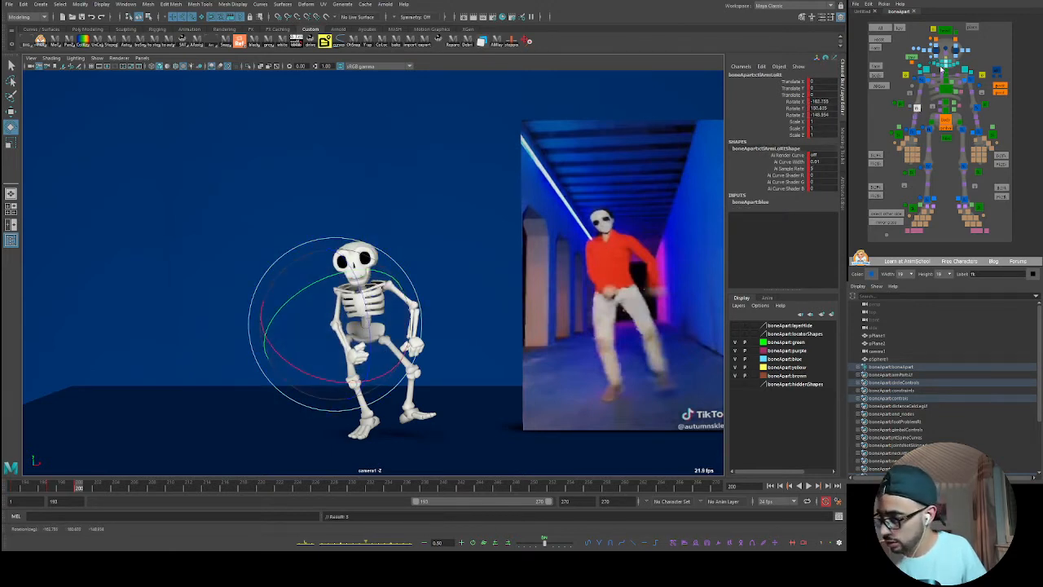
- Try rotating both shoulder controls at frame 200, and undo each attempt
click(914, 107)
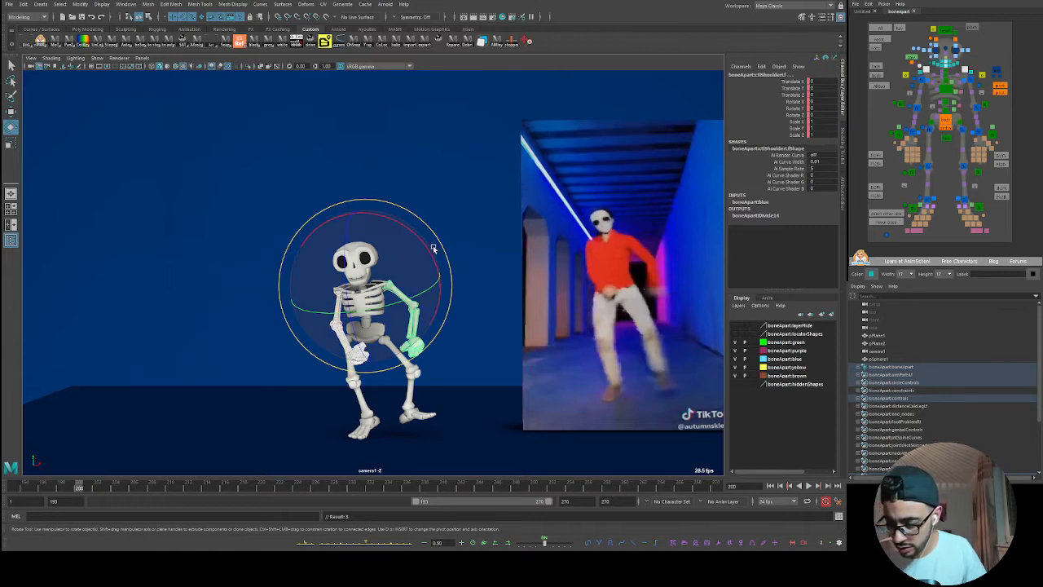
drag(422, 259, 404, 329)
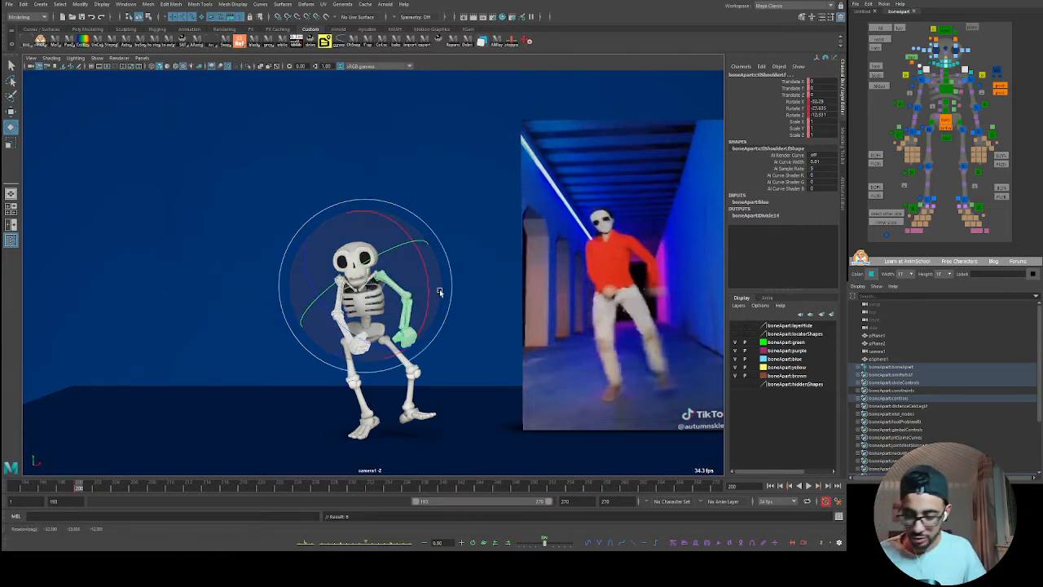
key(ctrl+z)
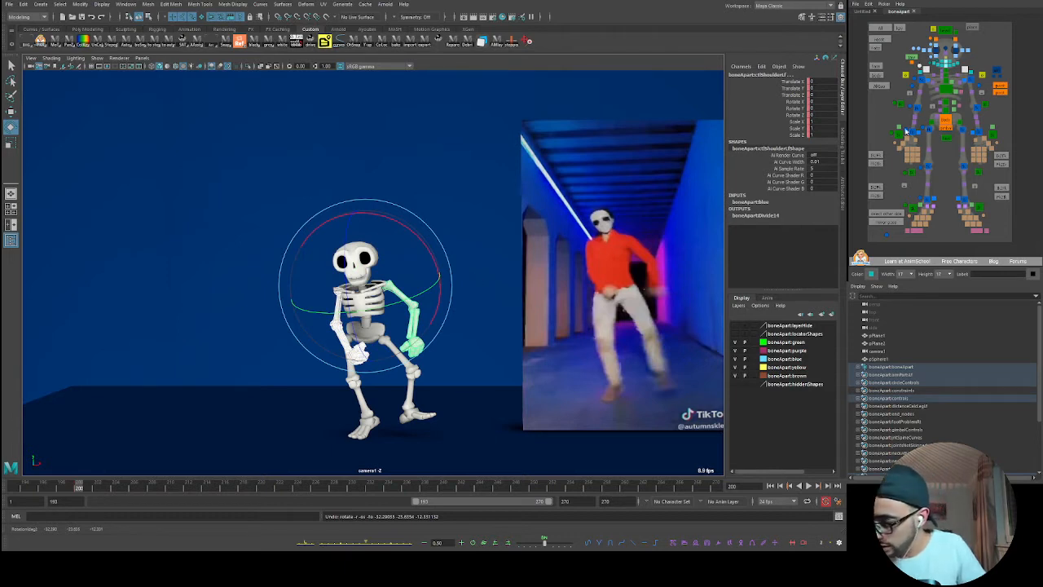
mouse_move(423, 254)
mouse_down()
mouse_move(428, 220)
mouse_move(411, 253)
mouse_up()
key(ctrl+z)
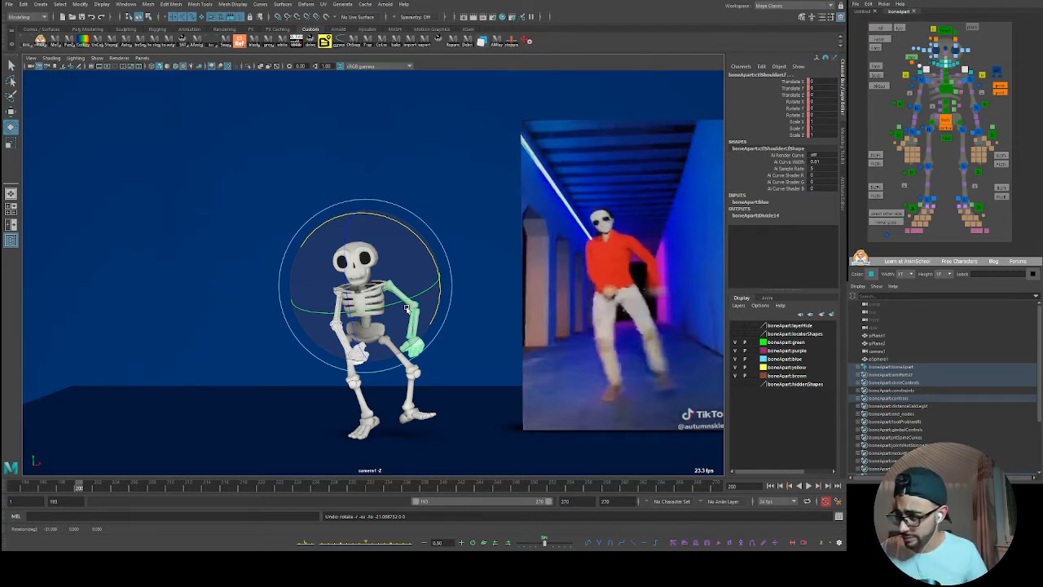
- Review the motion past frame 200, then refine the right upper arm's rotation at frame 200
click(908, 86)
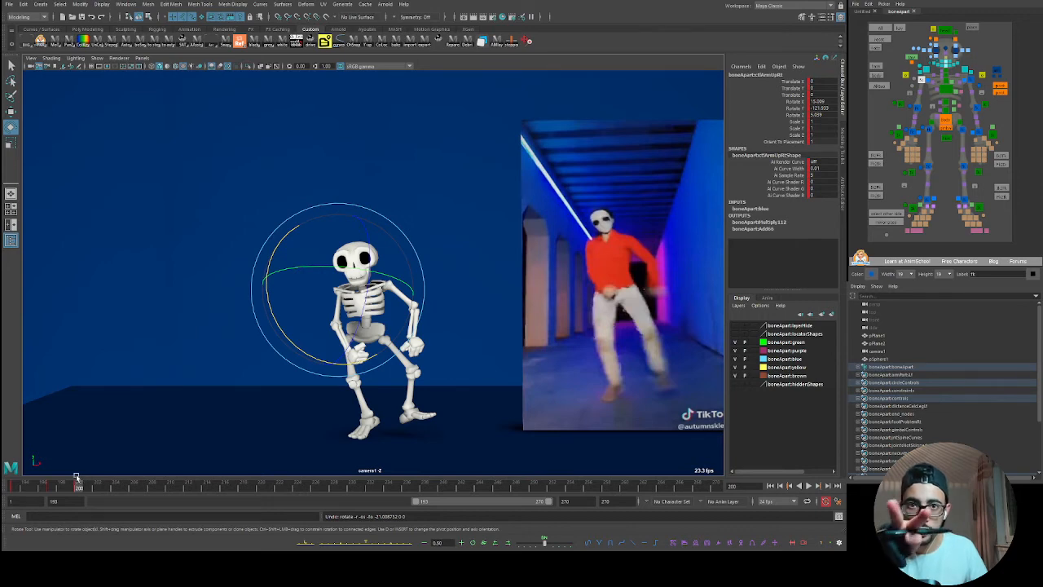
key(alt+v)
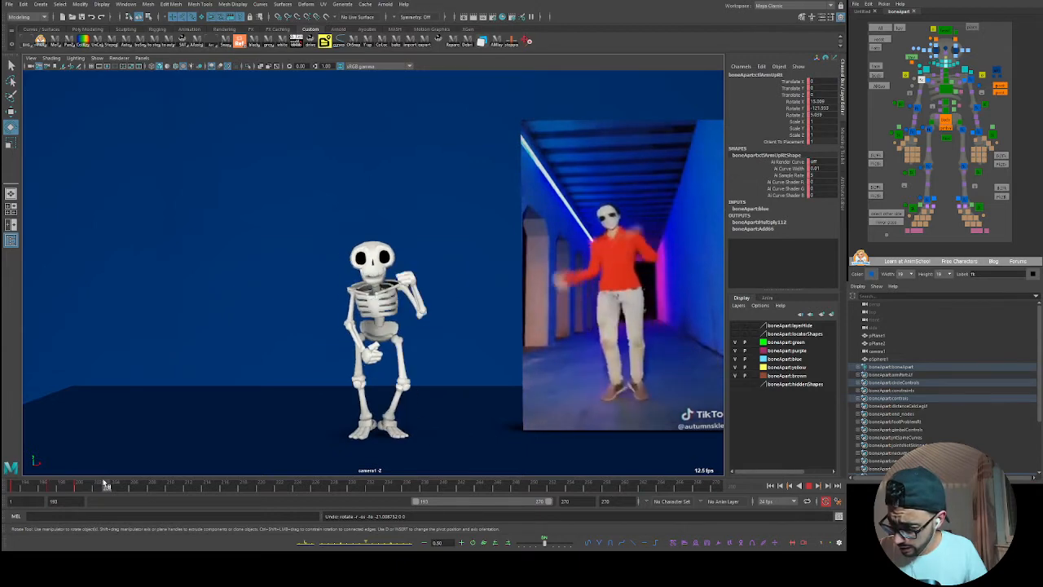
key(alt+v)
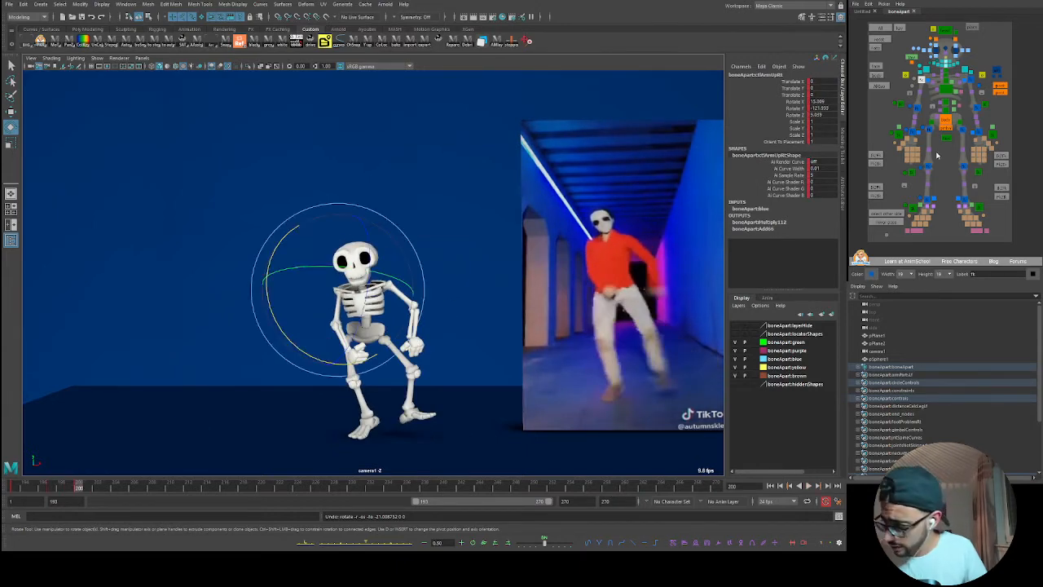
drag(356, 352, 351, 321)
drag(355, 251, 356, 248)
- Rotate the right hand at frame 200 to match the dancer and set a key at frame 193
click(916, 134)
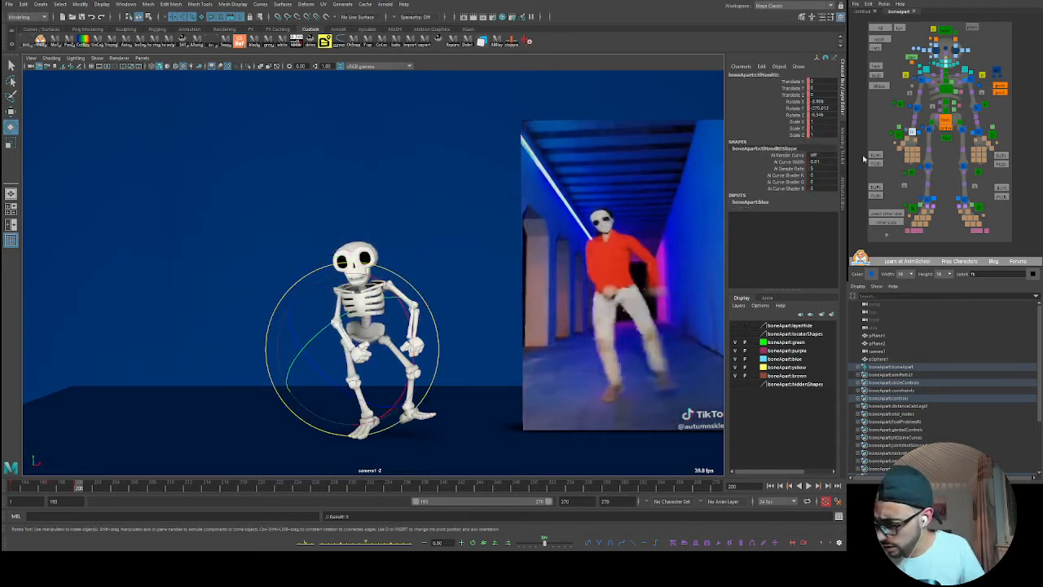
drag(375, 302, 399, 300)
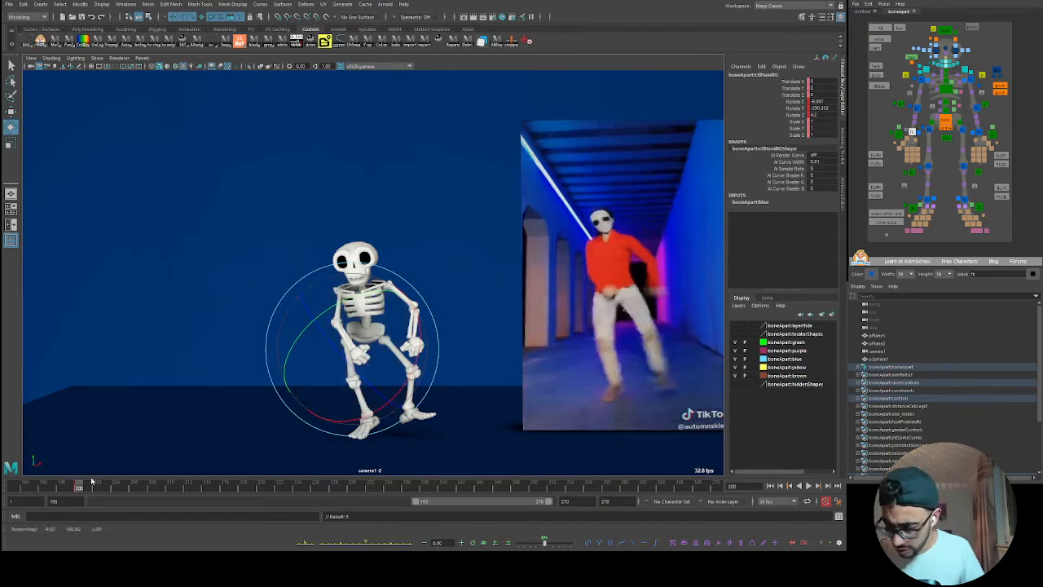
drag(43, 491, 14, 489)
key(s)
- Review the right upper arm's motion between frames 193 and 206 against the reference dancer
click(921, 80)
click(789, 142)
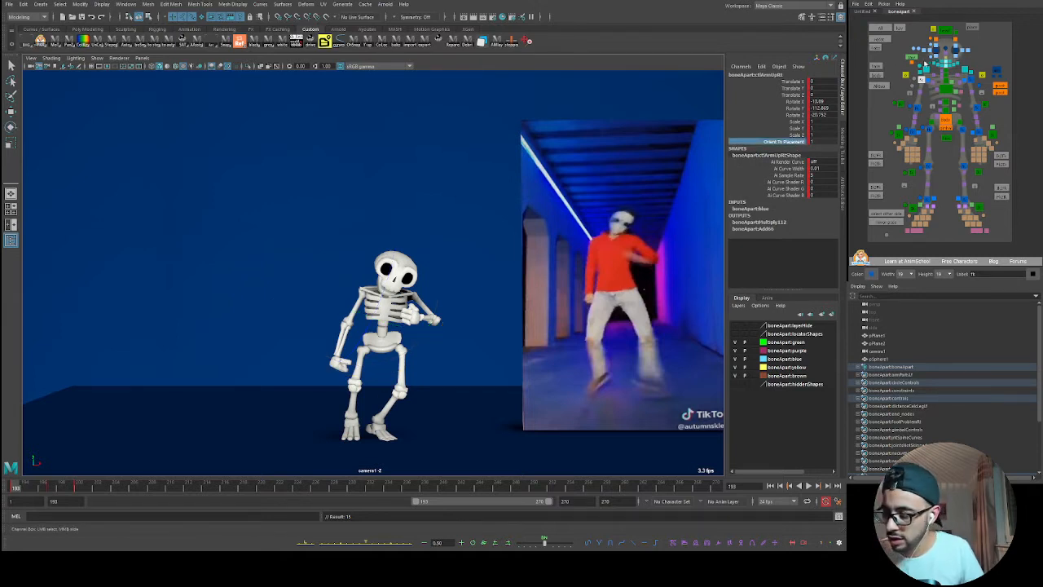
click(890, 64)
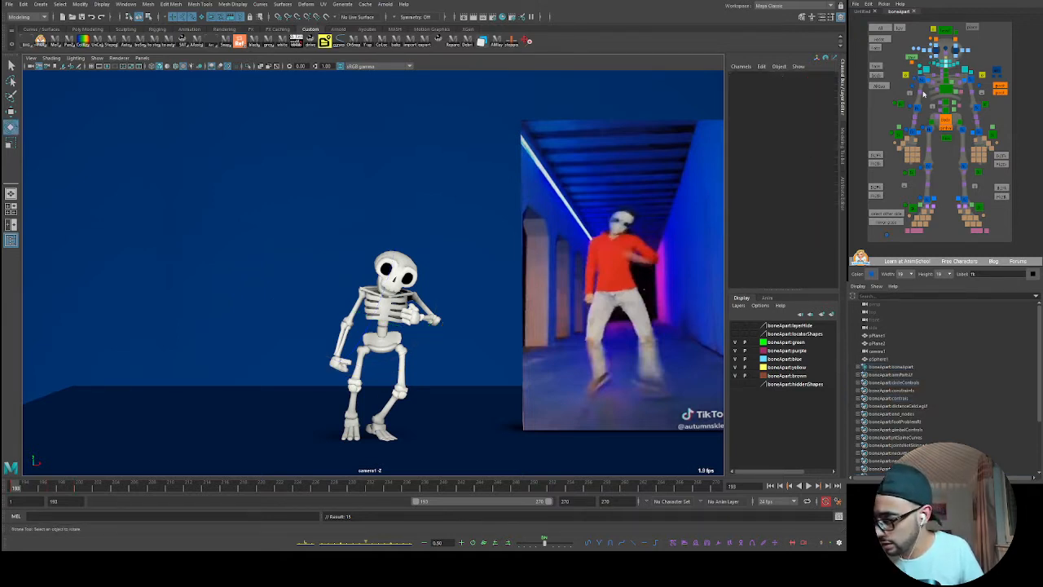
click(920, 83)
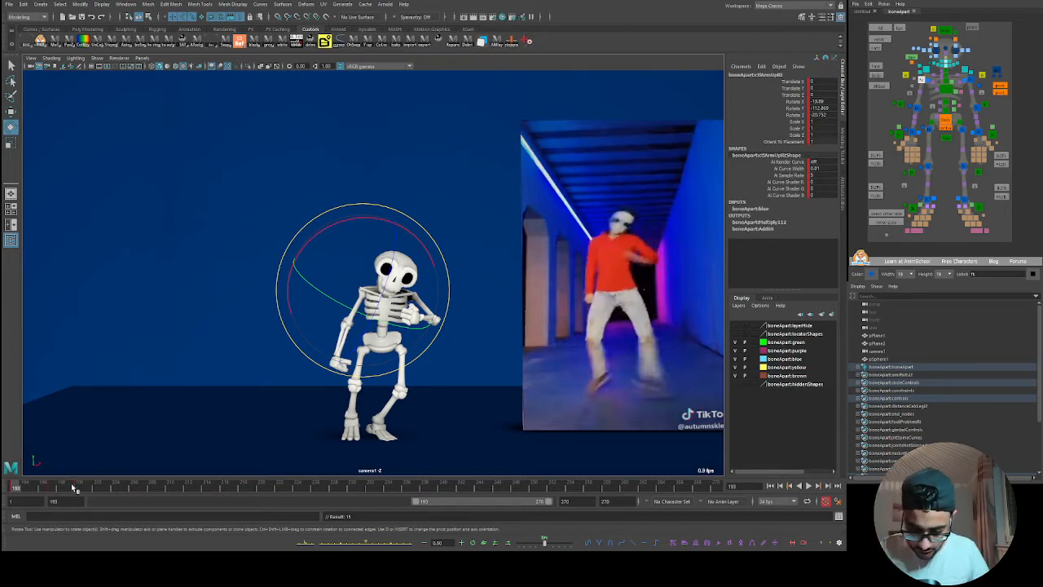
key(alt+v)
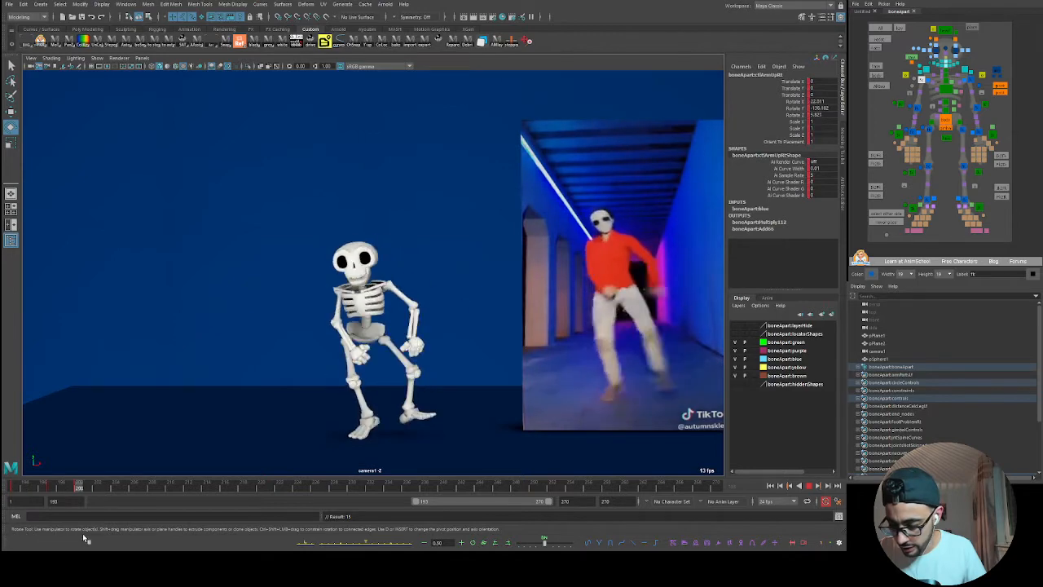
key(Escape)
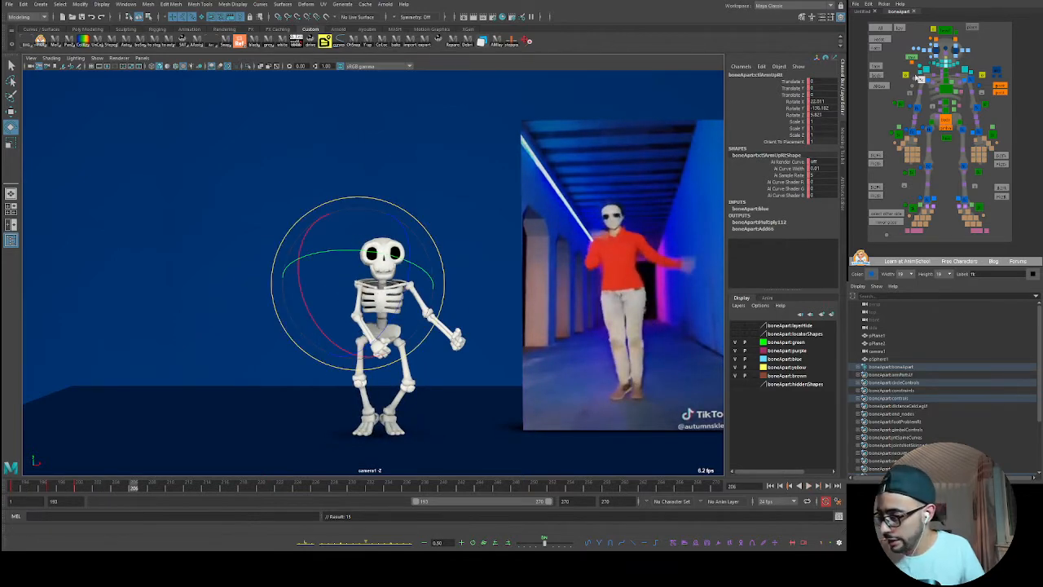
click(904, 65)
click(920, 79)
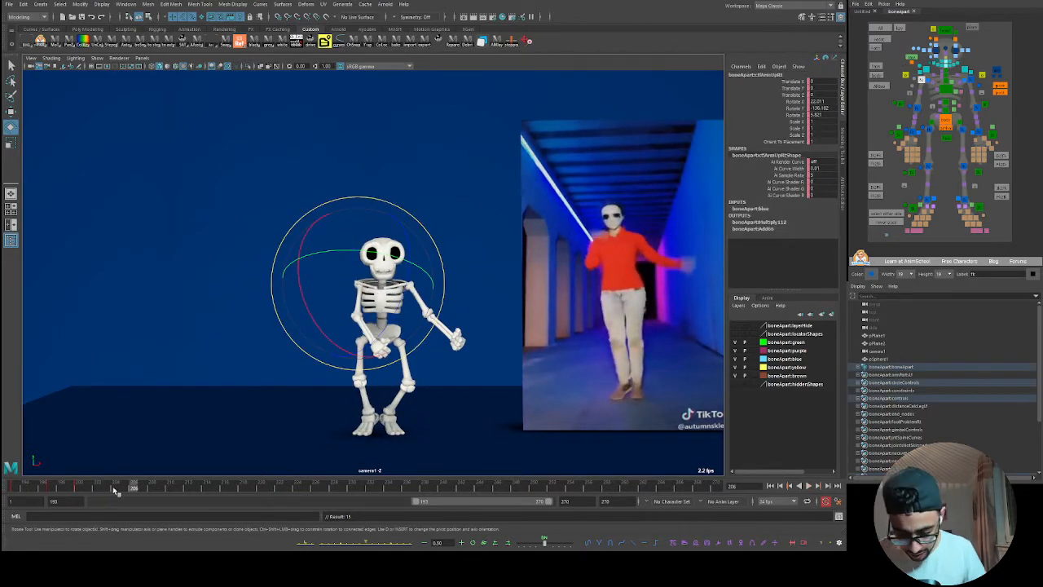
key(alt+v)
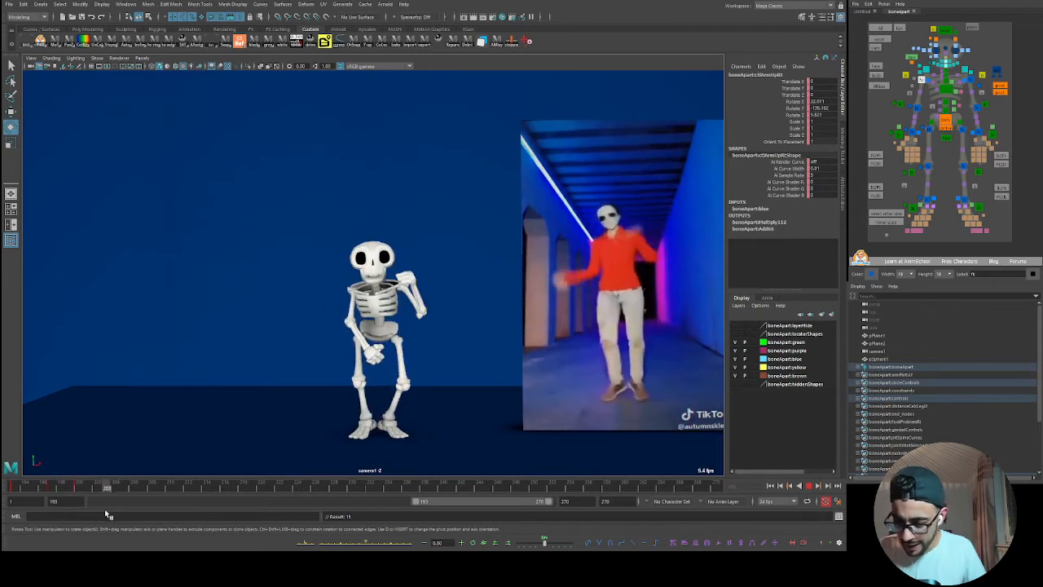
key(Escape)
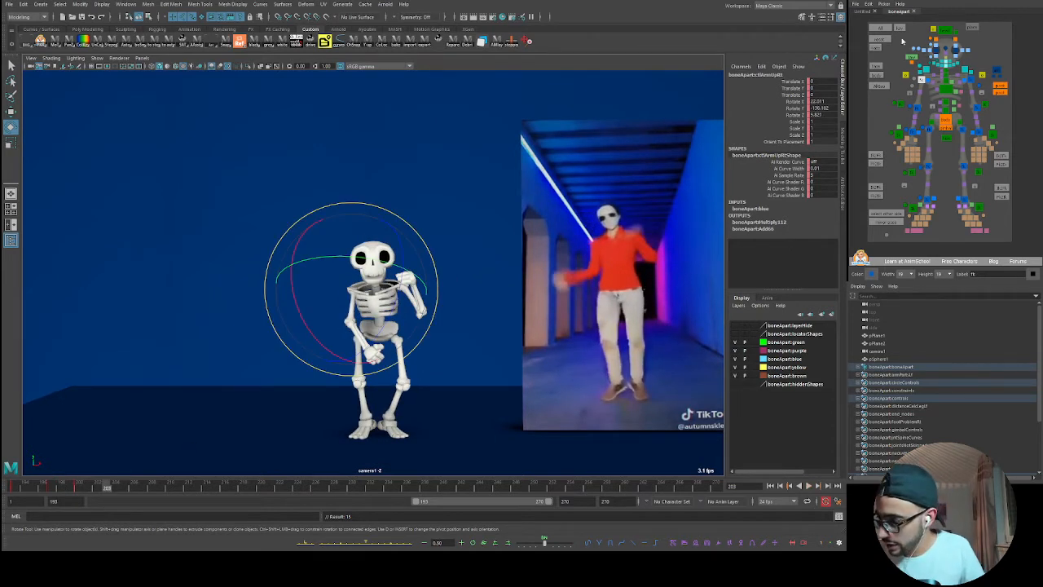
- Examine the head and right upper arm poses between frames 198 and 205 against the dancer
click(914, 65)
click(926, 82)
mouse_move(102, 486)
mouse_down()
mouse_move(68, 493)
mouse_move(102, 499)
mouse_move(89, 500)
mouse_up()
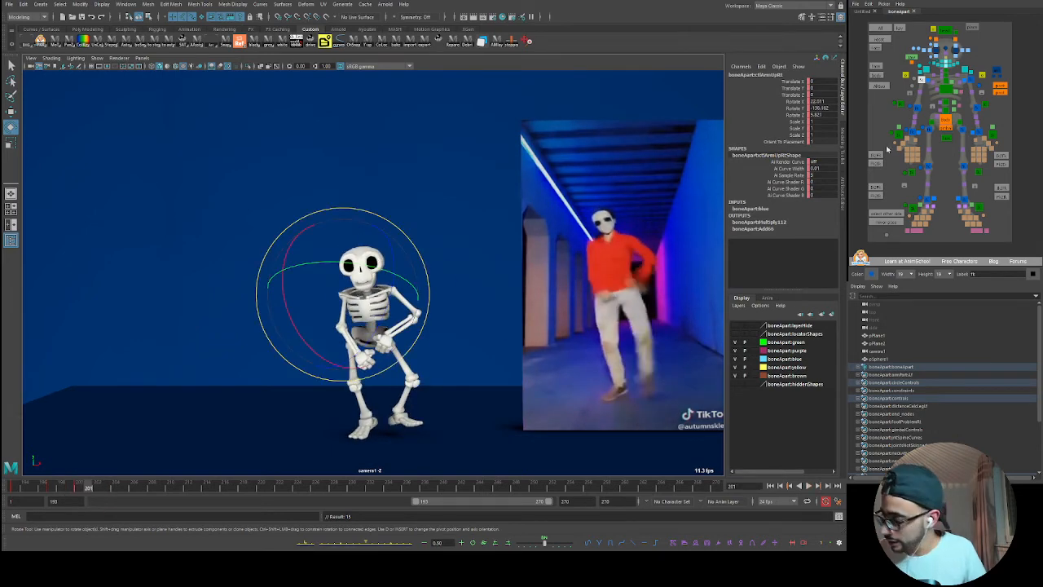
click(891, 60)
click(921, 77)
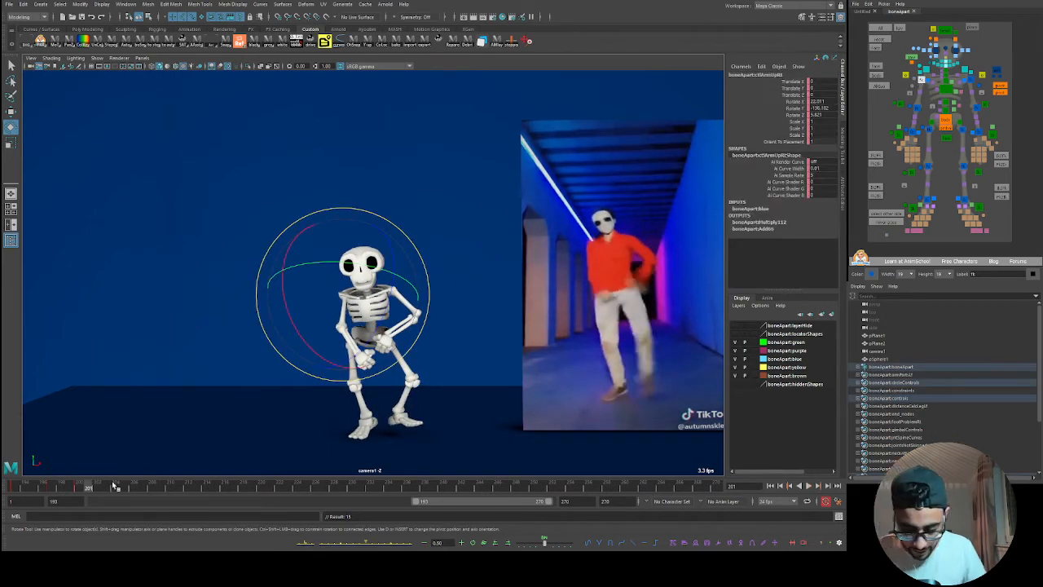
click(80, 489)
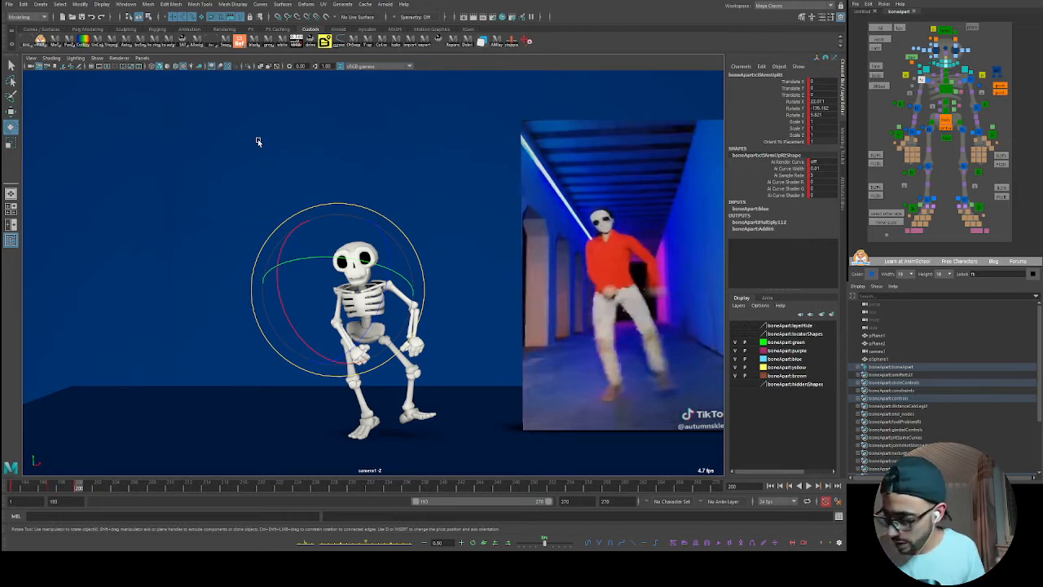
click(900, 90)
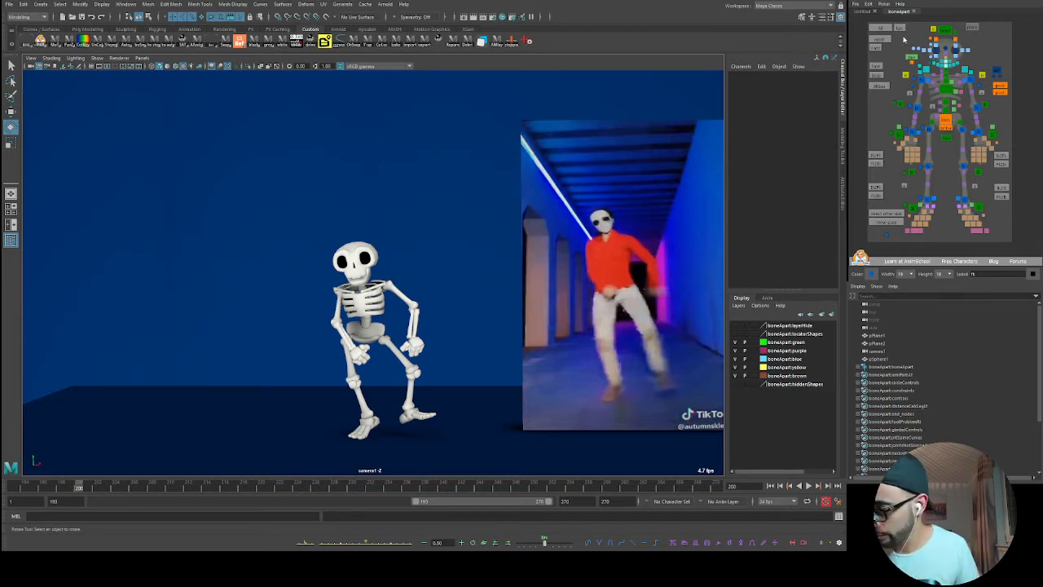
click(944, 32)
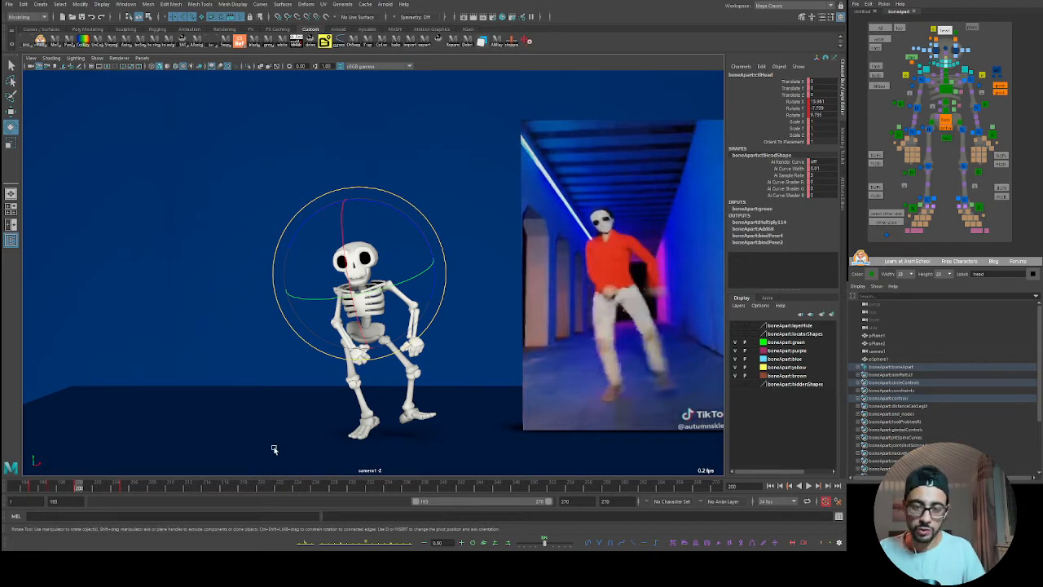
key(alt+v)
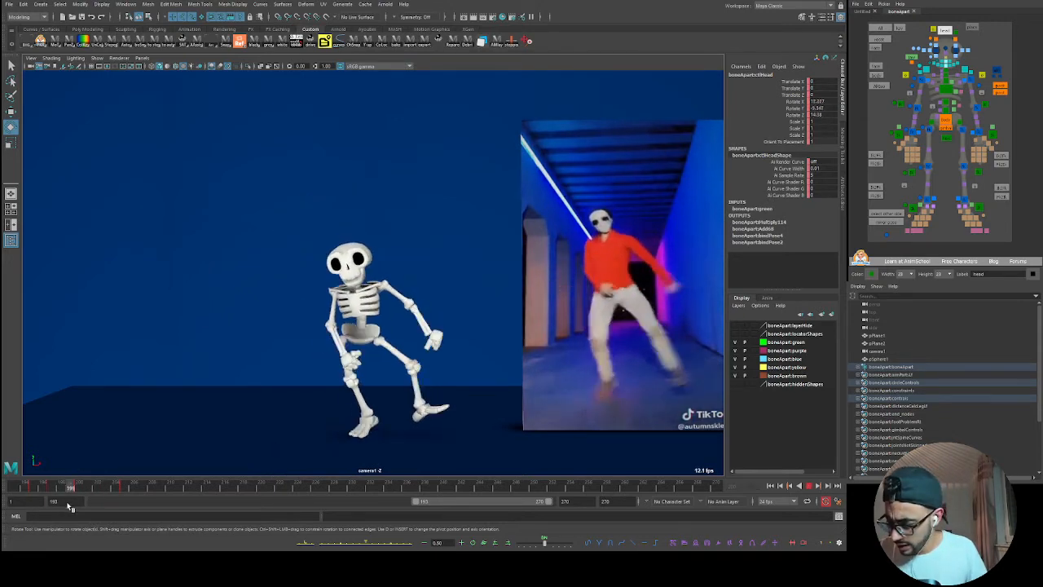
click(74, 483)
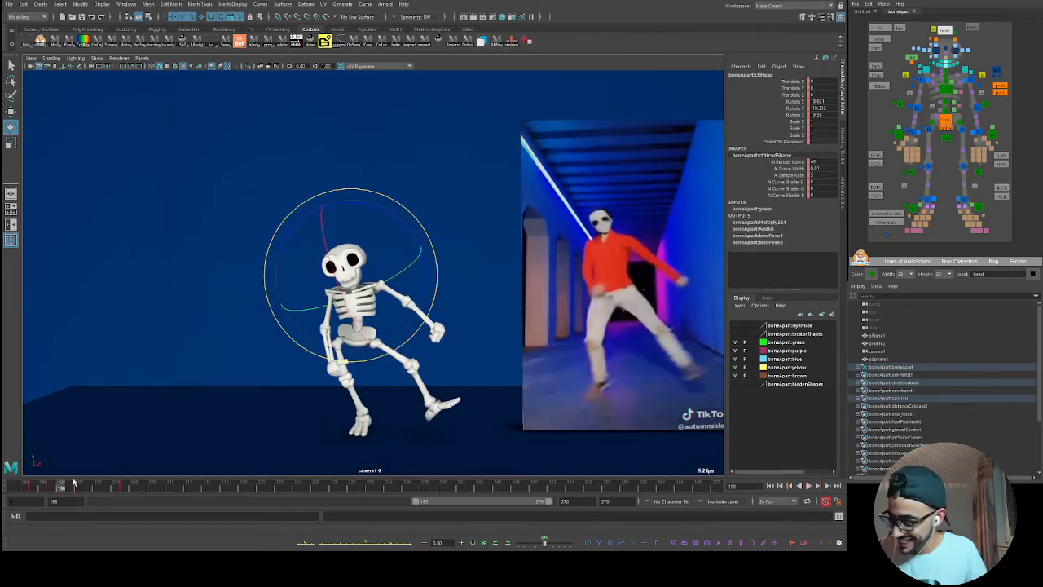
click(923, 79)
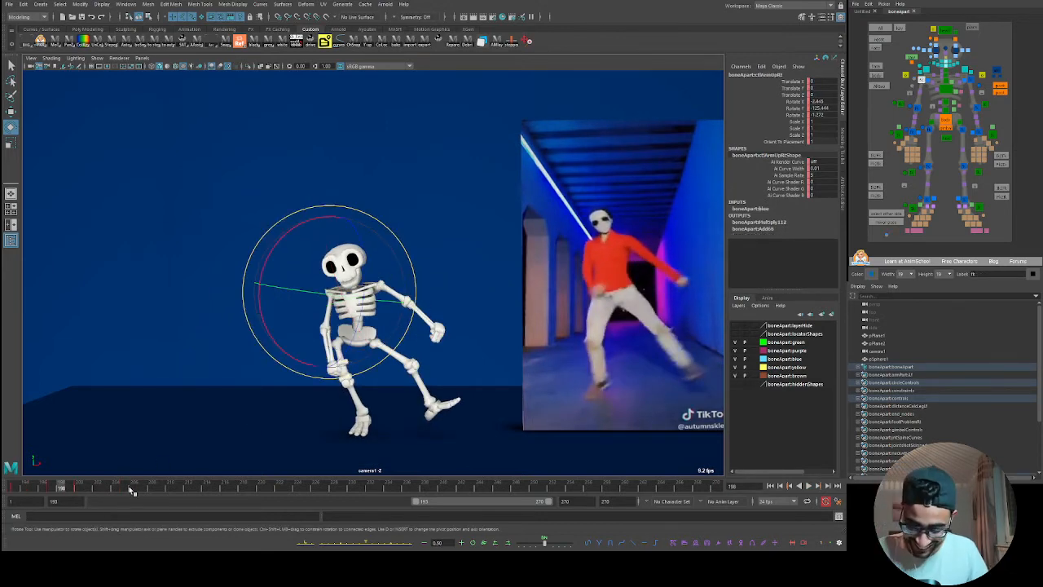
mouse_move(46, 490)
mouse_down()
mouse_move(34, 491)
mouse_move(125, 487)
mouse_up()
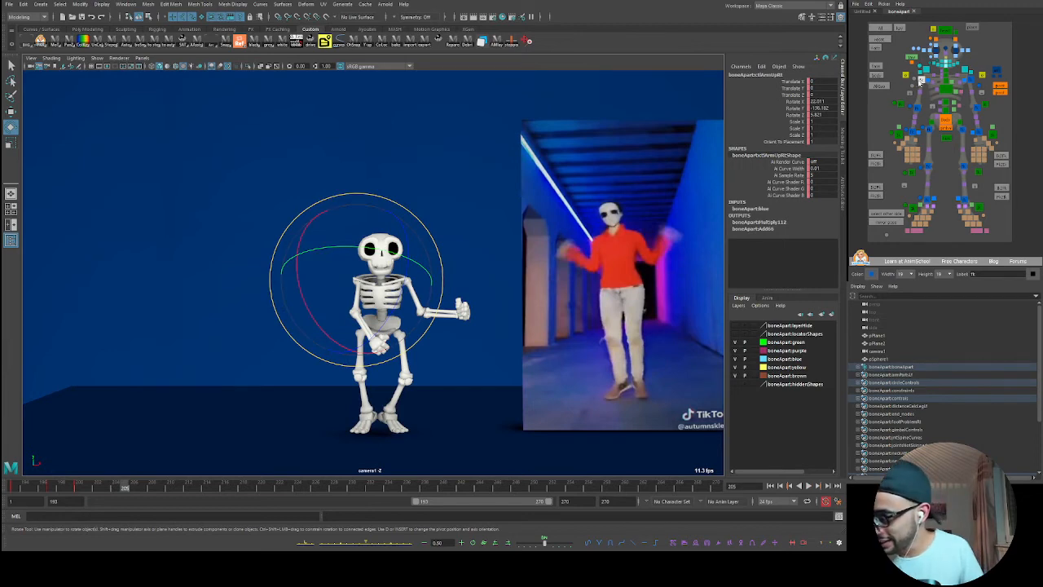
- At frame 206, rotate the right upper arm, forearm and hand so the arm extends out to the side
mouse_move(79, 488)
mouse_down()
mouse_move(123, 491)
mouse_move(83, 501)
mouse_move(131, 505)
mouse_up()
mouse_move(306, 281)
mouse_down()
mouse_move(358, 351)
mouse_move(358, 310)
mouse_move(303, 300)
mouse_up()
click(916, 106)
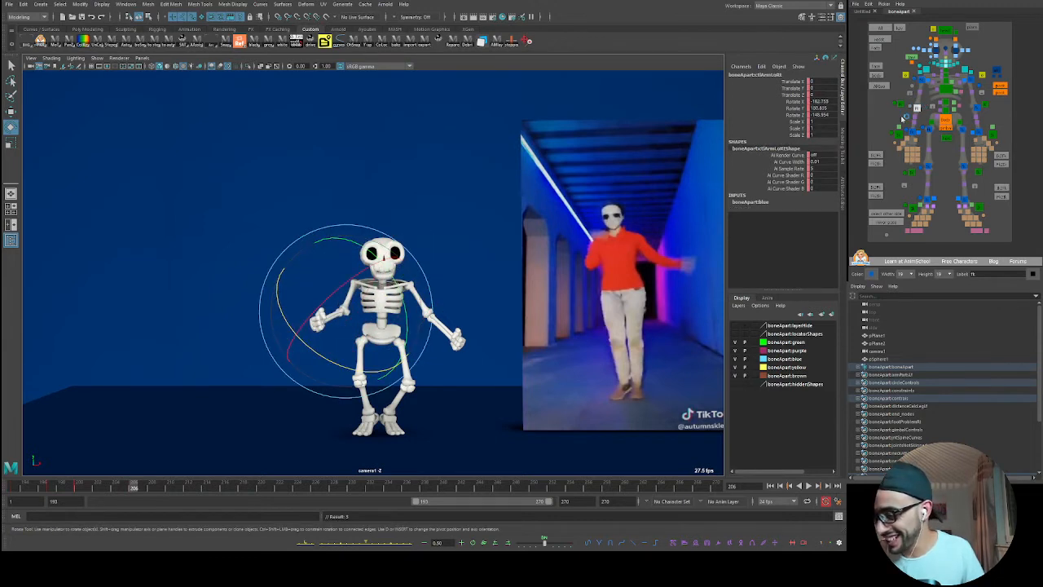
drag(321, 358, 314, 364)
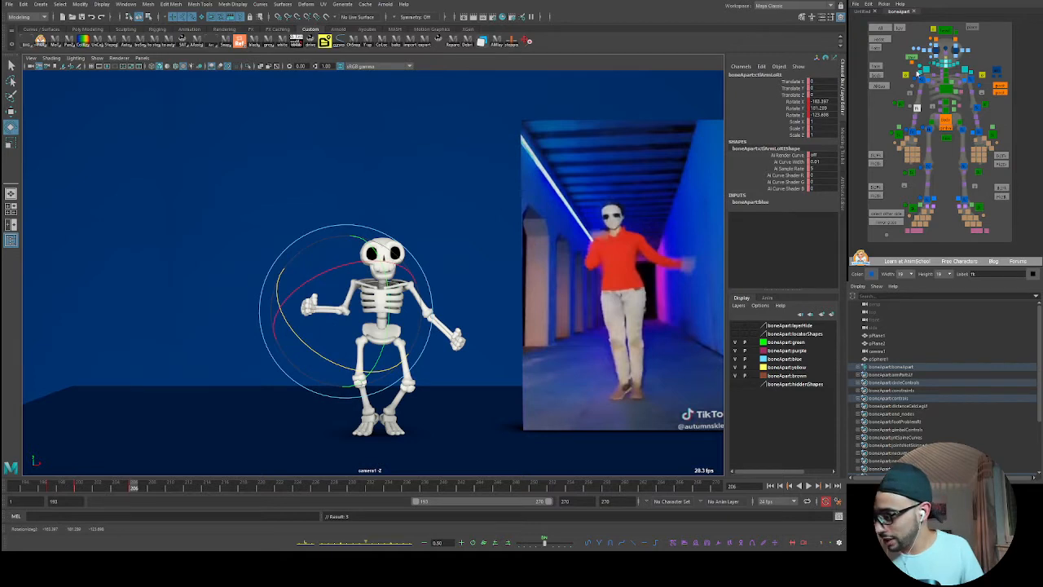
click(918, 80)
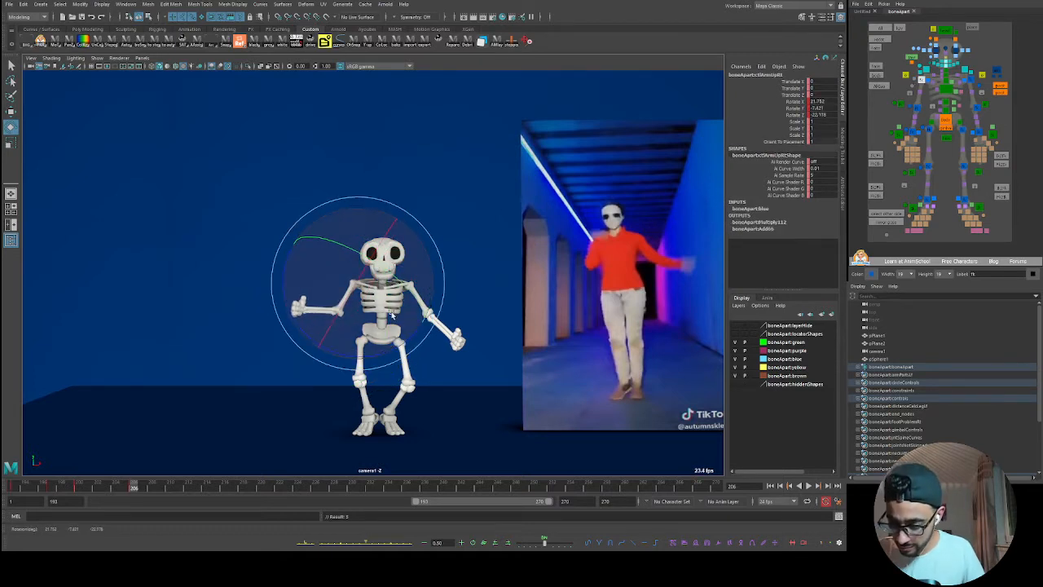
click(916, 109)
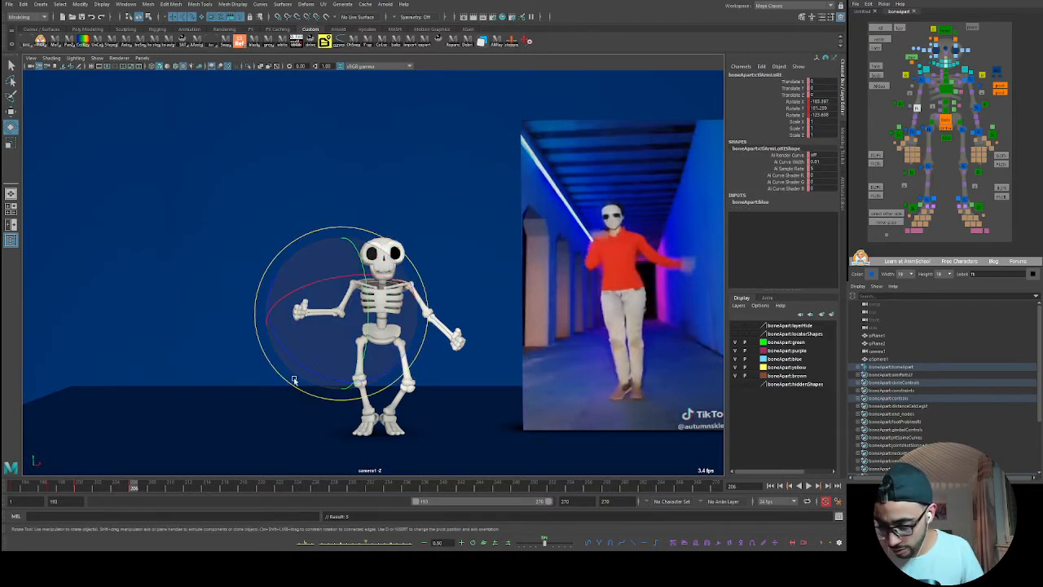
click(910, 134)
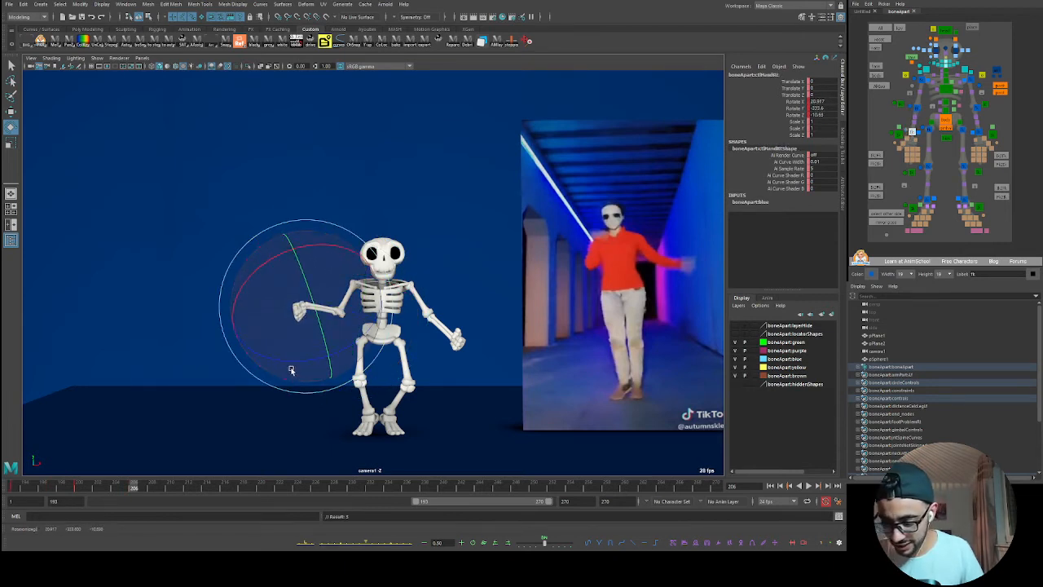
drag(297, 369, 386, 394)
- Refine the frame 206 pose by bending the right forearm up, lowering the upper arm and turning the hand so the fist sits beside the head
click(922, 79)
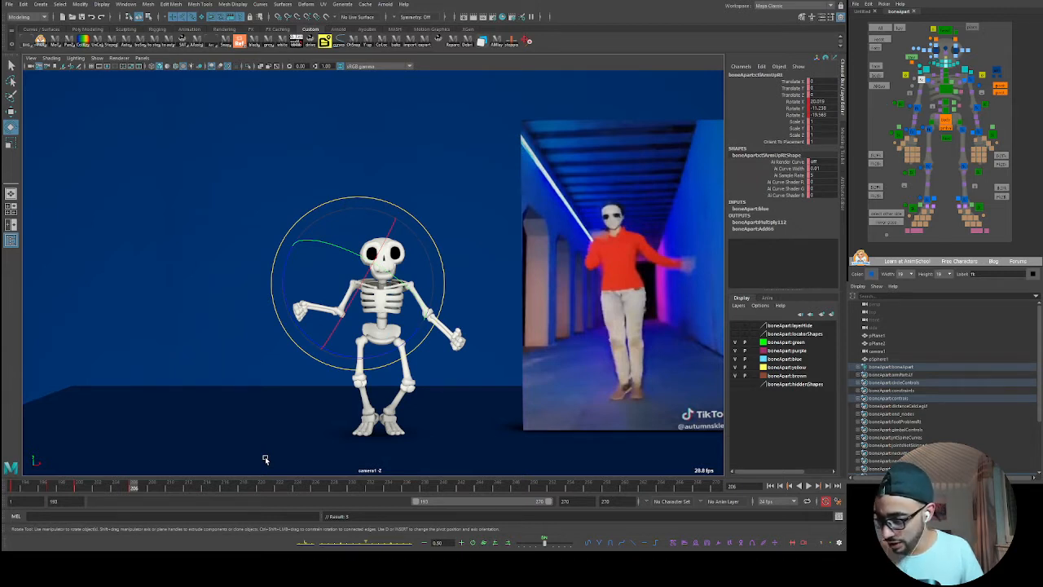
click(916, 107)
drag(310, 299, 328, 277)
click(923, 82)
drag(345, 228, 344, 325)
click(912, 132)
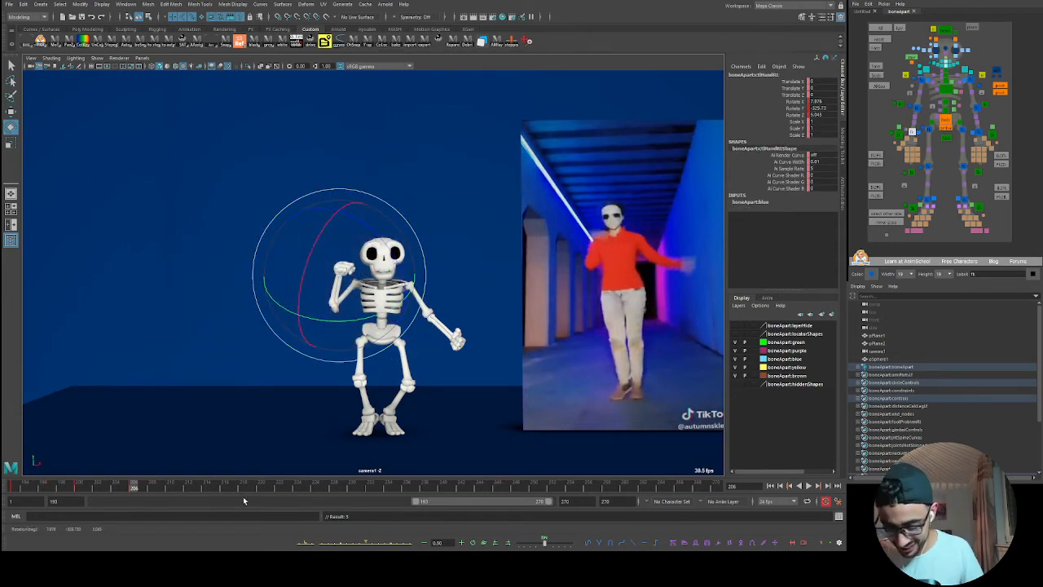
- At frame 204, rotate the right upper arm and forearm to swing the hand outward, undoing the last excessive forearm rotation
key(alt+v)
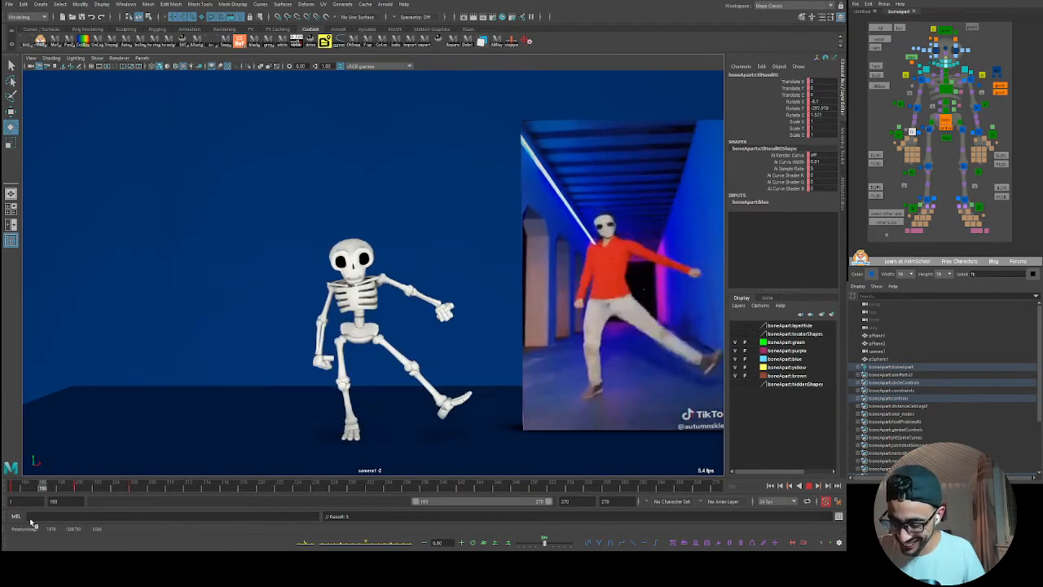
key(alt+v)
click(941, 85)
click(923, 81)
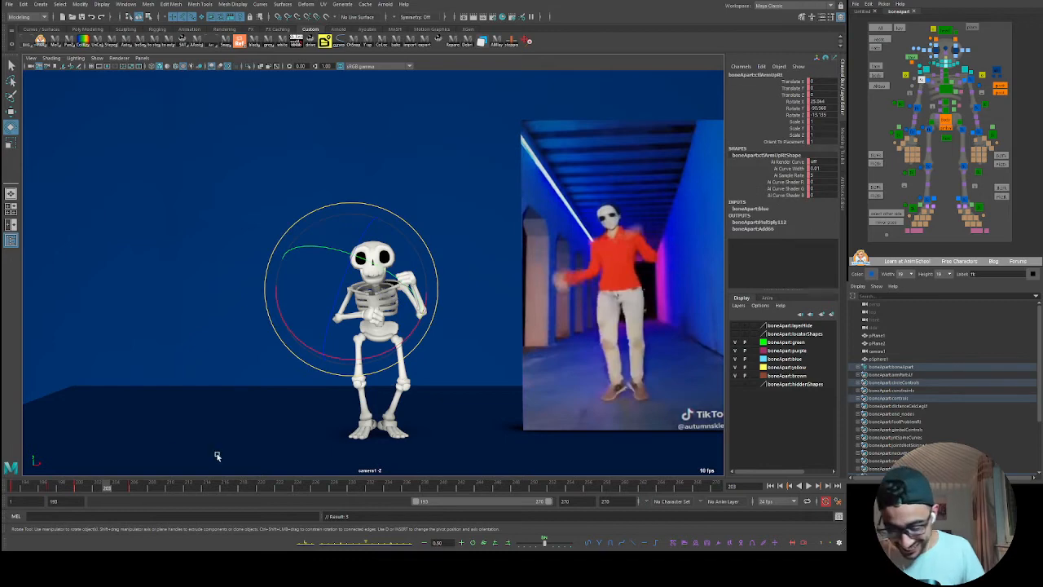
key(alt+v)
drag(92, 497, 114, 493)
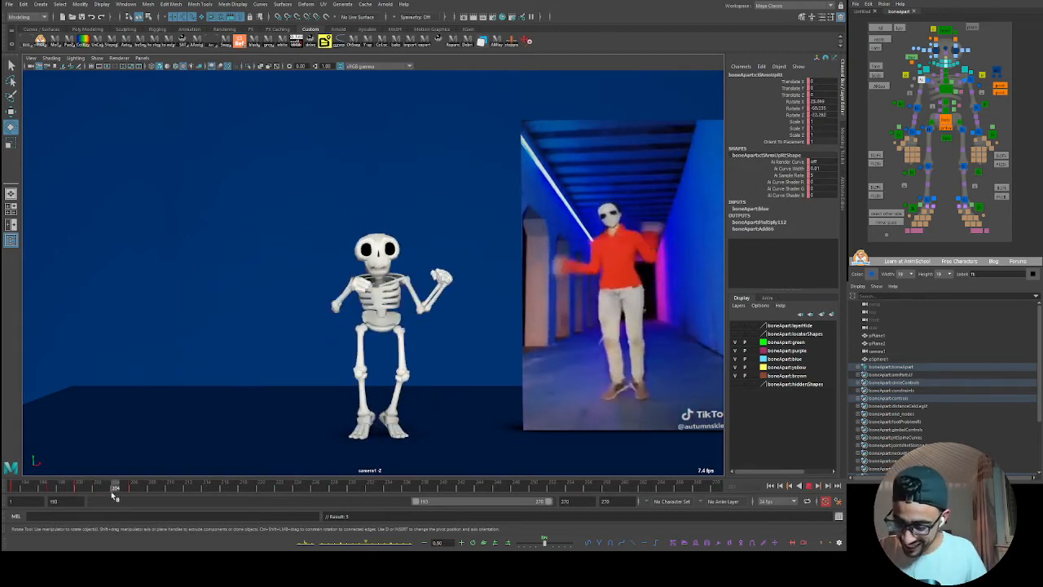
drag(353, 342, 283, 283)
click(916, 108)
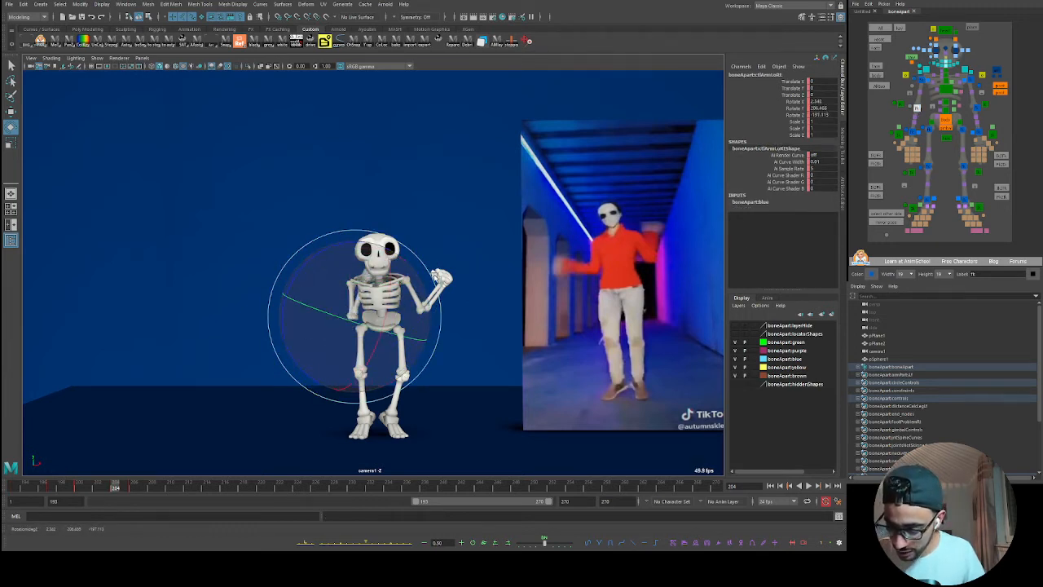
key(ctrl+z)
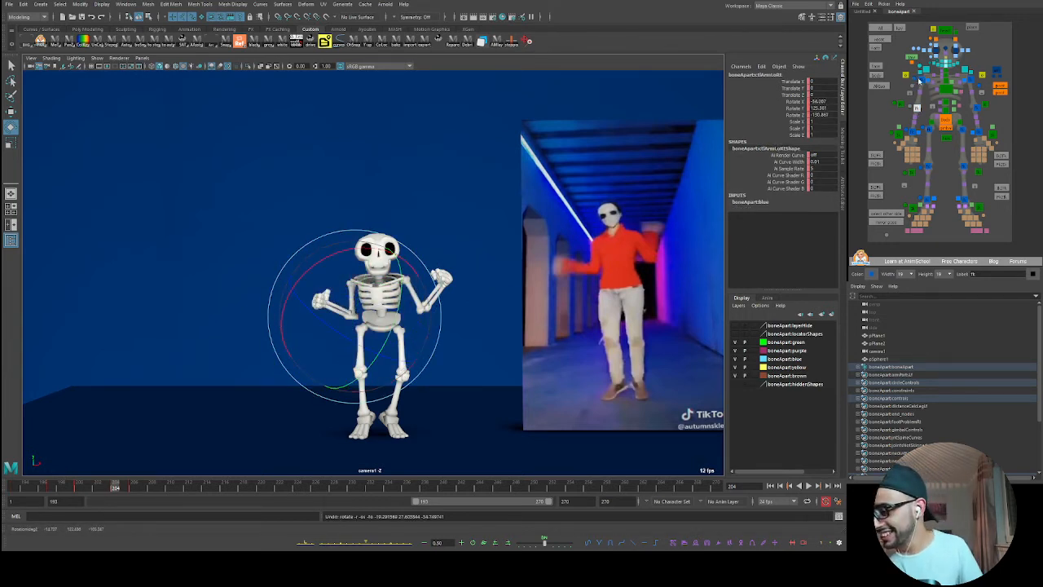
- At frame 197, tween the right upper arm and forearm toward their next key, and check the motion through frame 204
click(921, 80)
drag(71, 494, 13, 498)
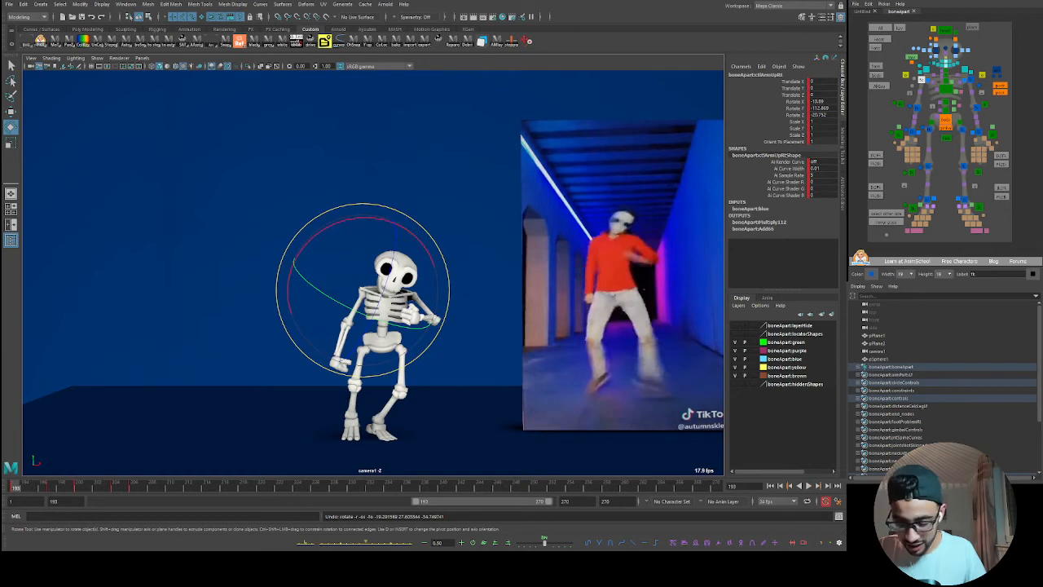
click(31, 490)
drag(20, 489, 46, 490)
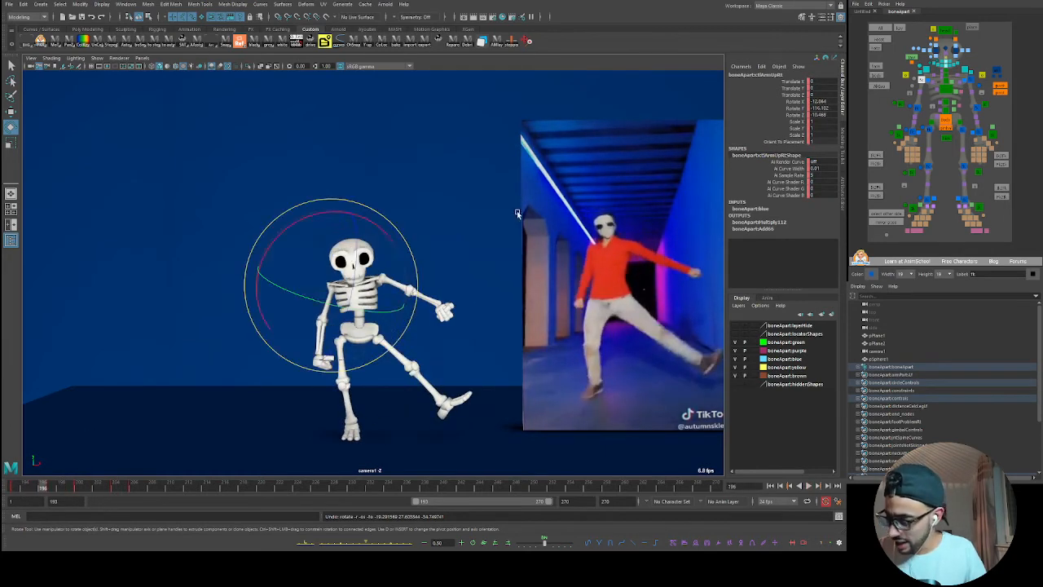
shift+click(917, 107)
mouse_move(53, 489)
mouse_down()
mouse_move(42, 489)
mouse_move(79, 493)
mouse_move(32, 491)
mouse_move(53, 492)
mouse_up()
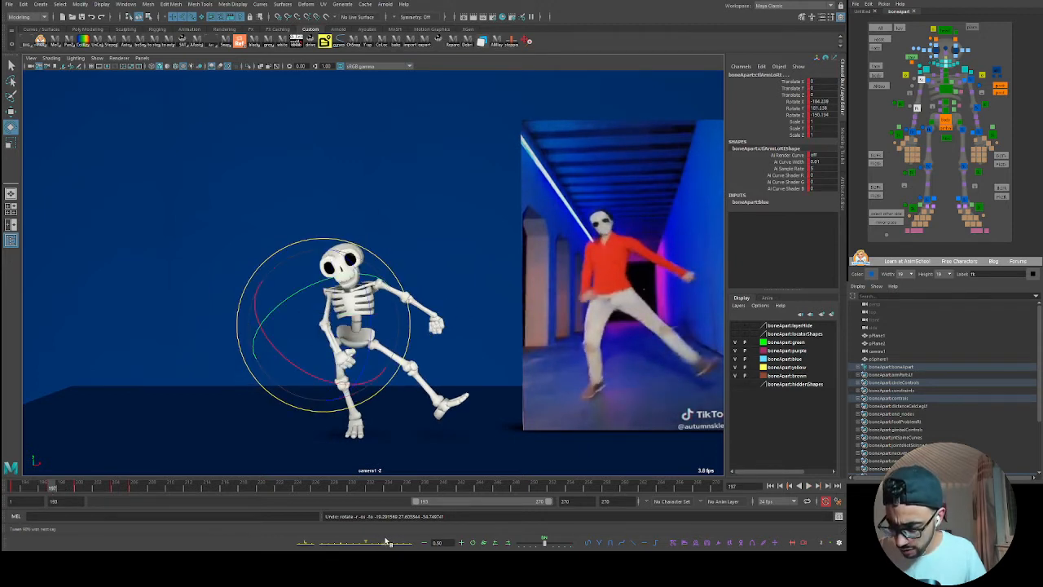
key(alt+v)
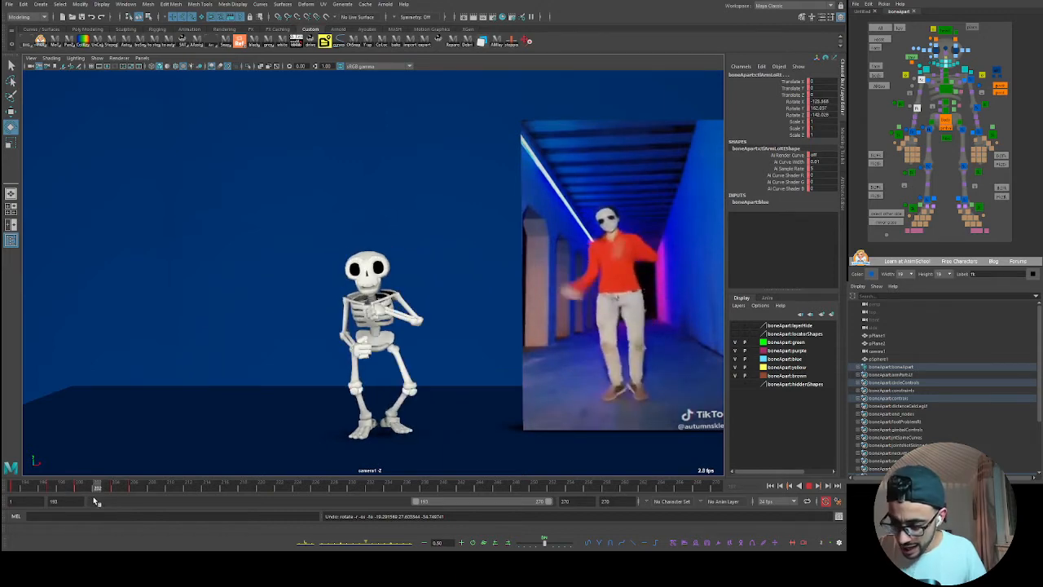
key(alt+v)
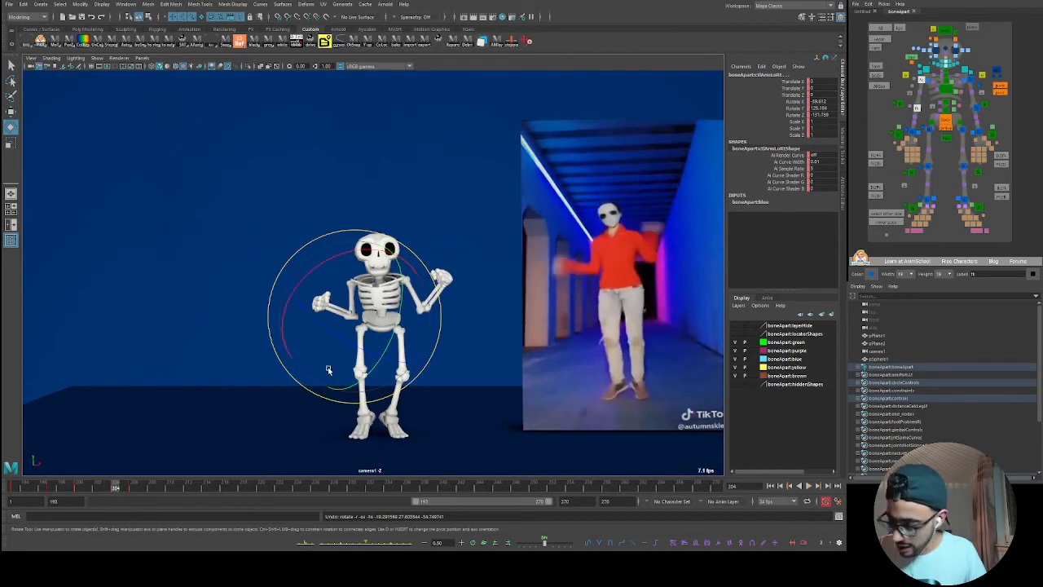
click(81, 487)
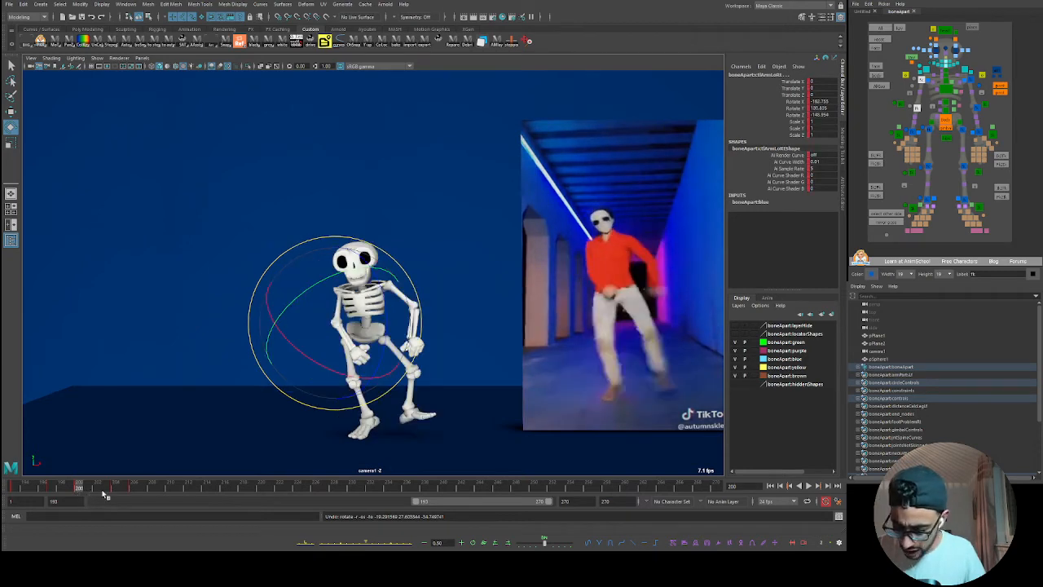
- Delete the right arm keys from frame 202 through 206, after replaying that stretch
key(alt+v)
key(alt+v)
shift+drag(98, 488, 136, 487)
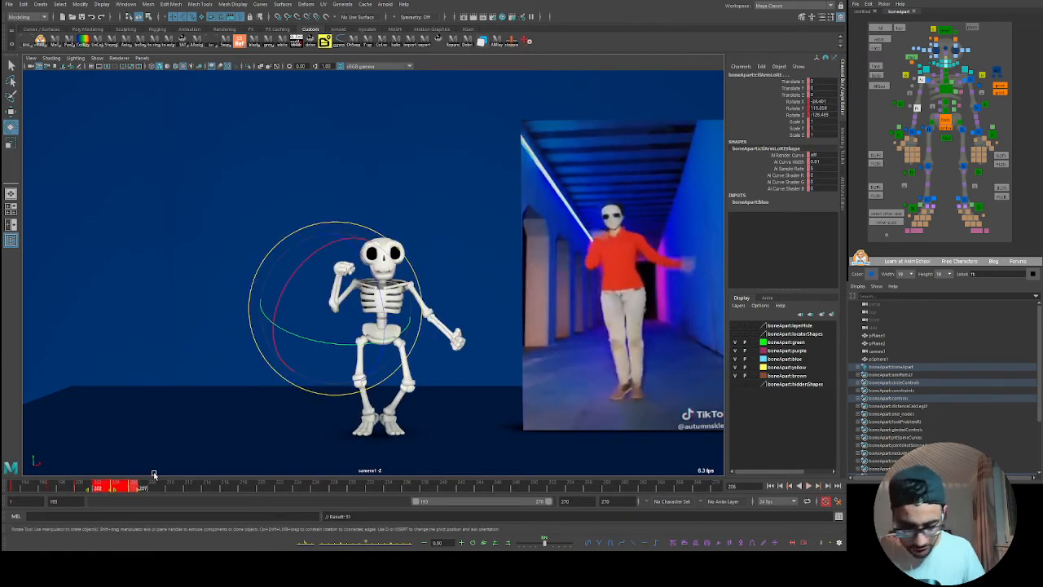
key(Delete)
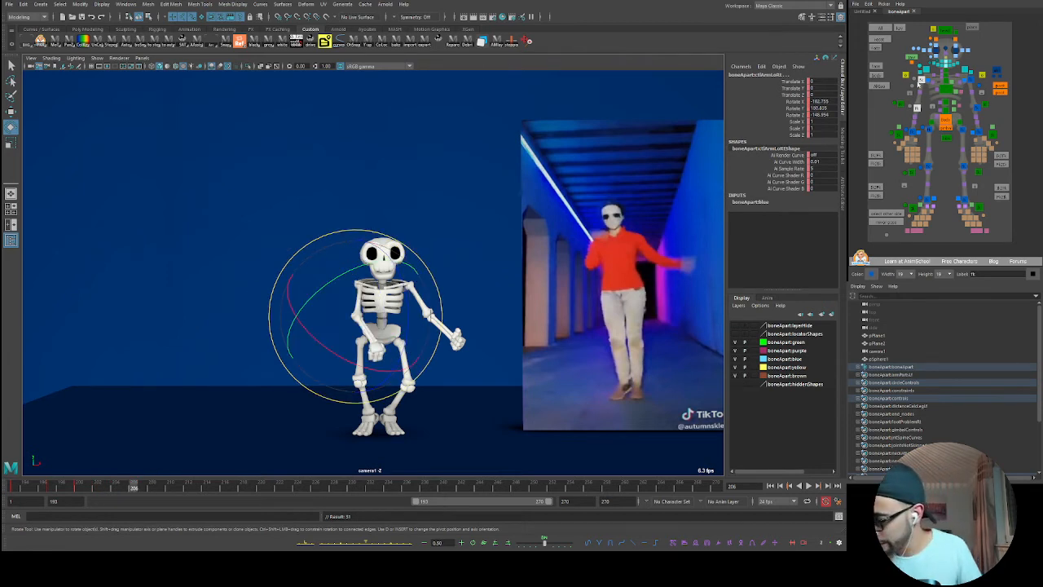
- At frame 204, rotate the right upper arm, forearm and hand so the forearm reaches horizontally out to the side
click(921, 80)
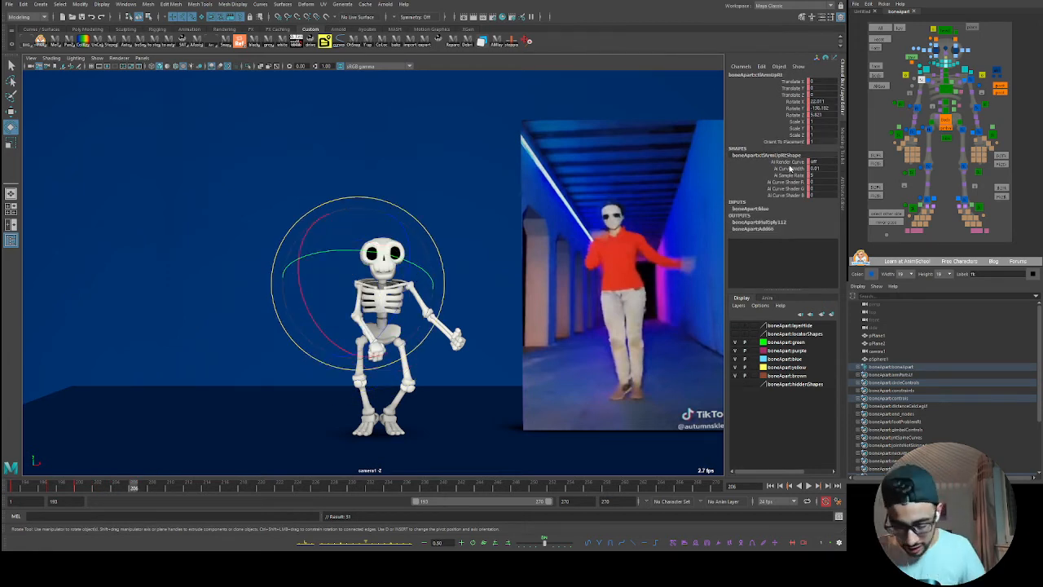
key(alt+v)
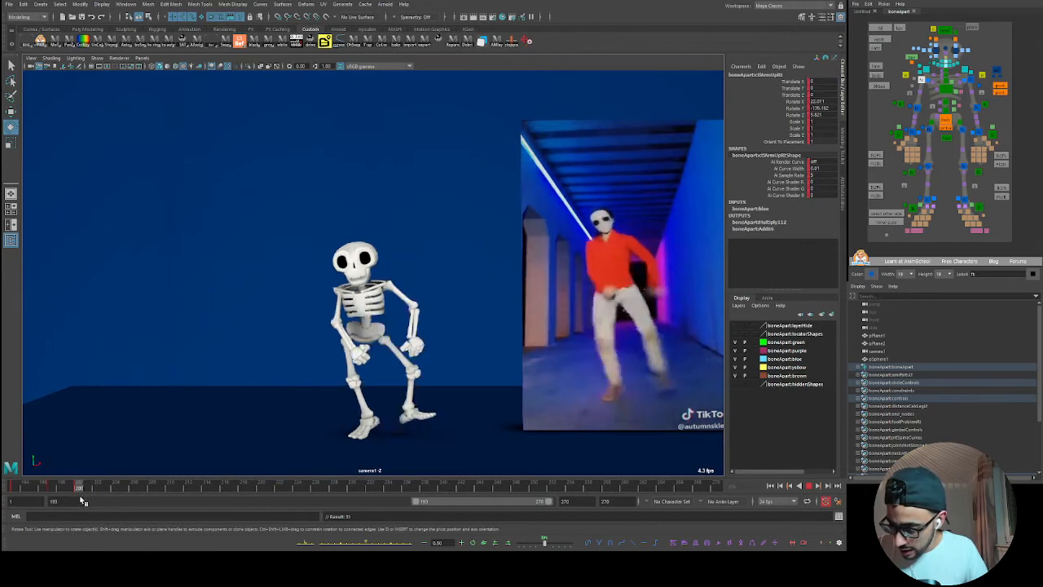
key(alt+v)
mouse_move(350, 247)
mouse_down()
mouse_move(361, 287)
mouse_move(490, 281)
mouse_move(456, 285)
mouse_move(662, 235)
mouse_up()
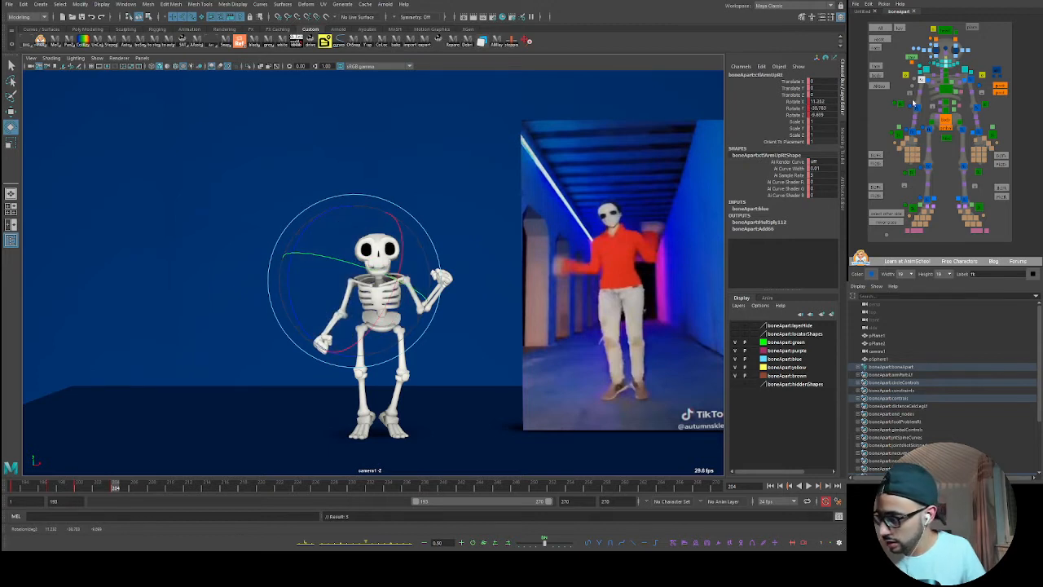
click(914, 106)
mouse_move(383, 287)
mouse_down()
mouse_move(391, 308)
mouse_move(347, 326)
mouse_move(345, 340)
mouse_move(373, 305)
mouse_up()
click(922, 82)
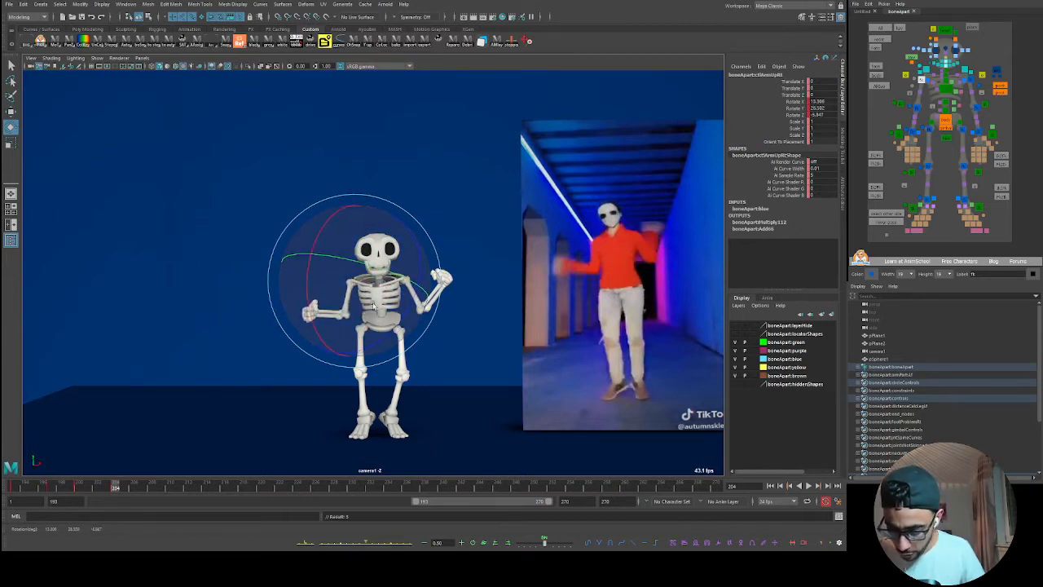
click(911, 137)
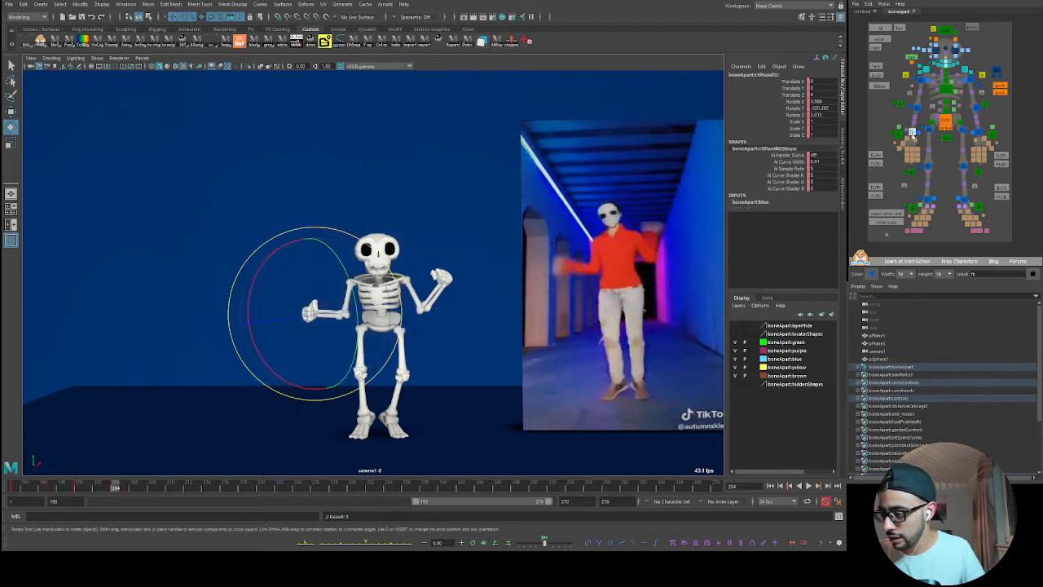
mouse_move(326, 313)
mouse_down()
mouse_move(346, 323)
mouse_move(326, 322)
mouse_up()
- Refine the frame 204 pose by rotating the right upper arm so the elbow moves slightly away from the ribs
click(927, 75)
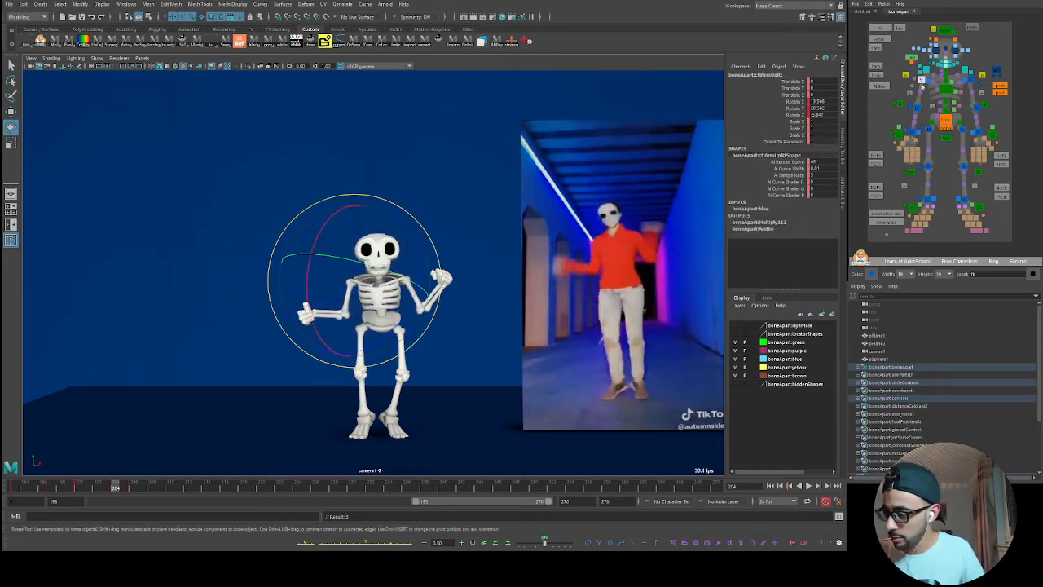
click(916, 105)
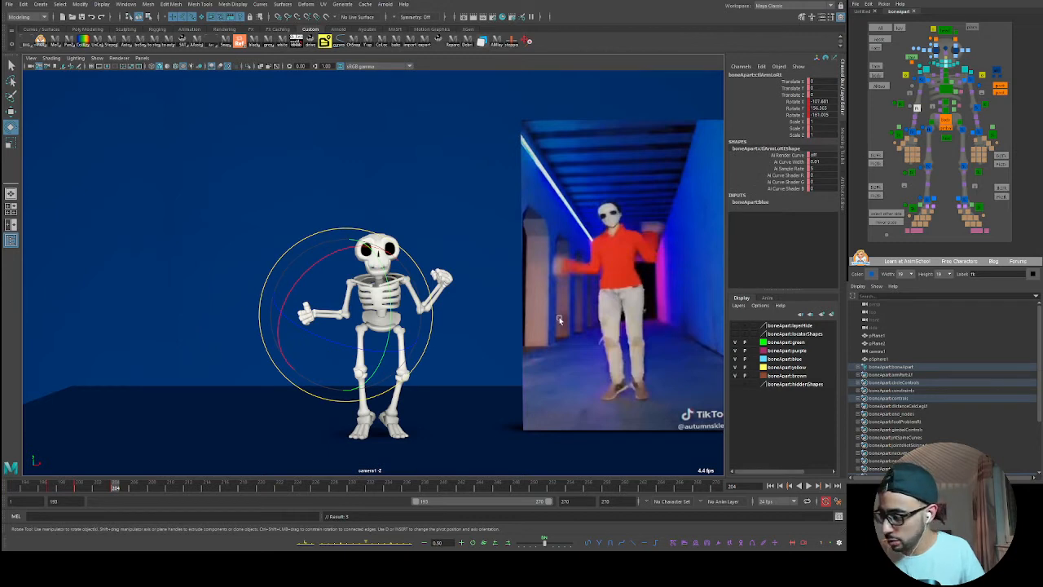
click(921, 78)
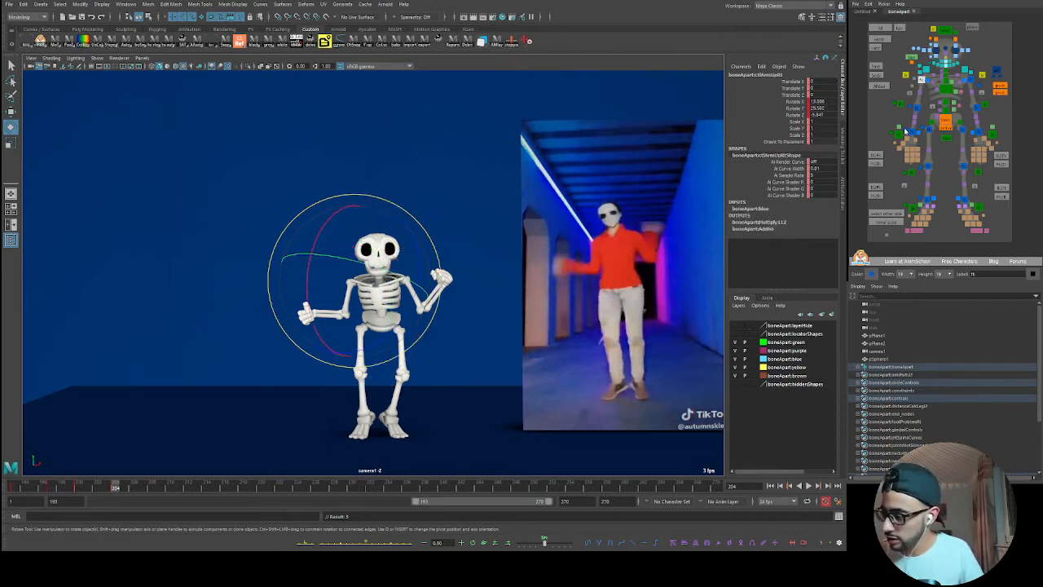
click(915, 107)
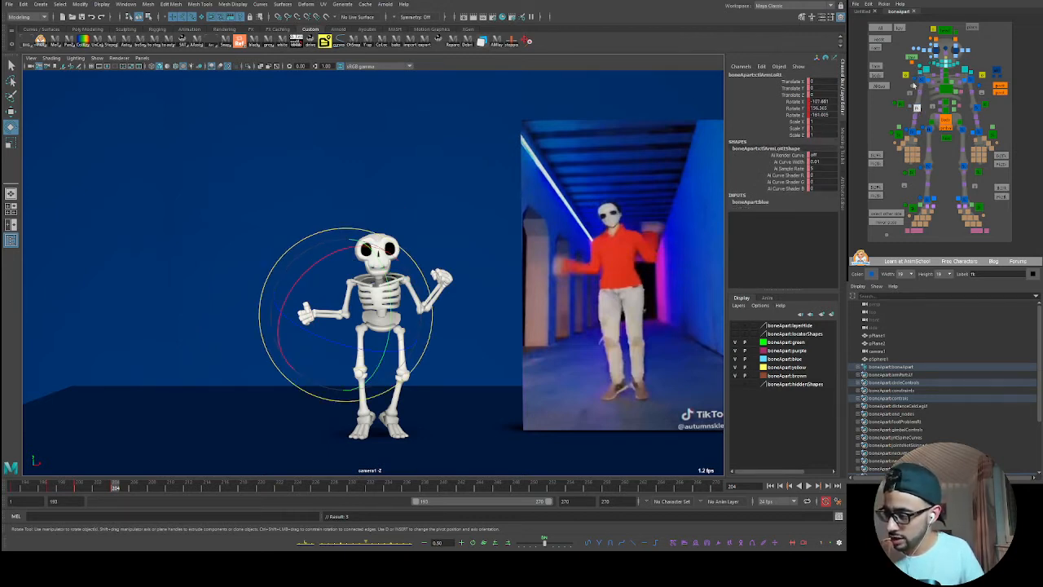
click(904, 166)
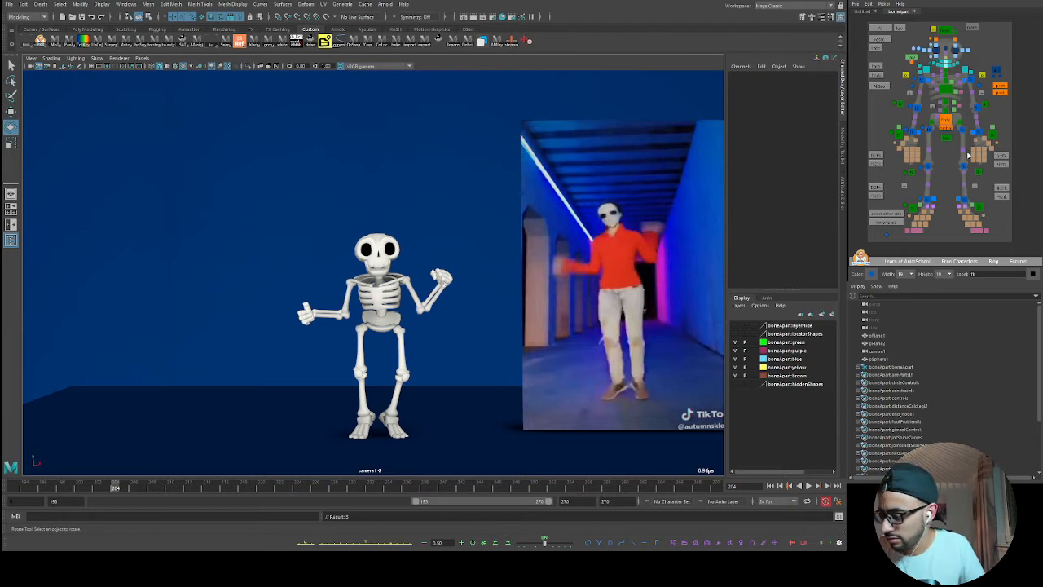
click(916, 106)
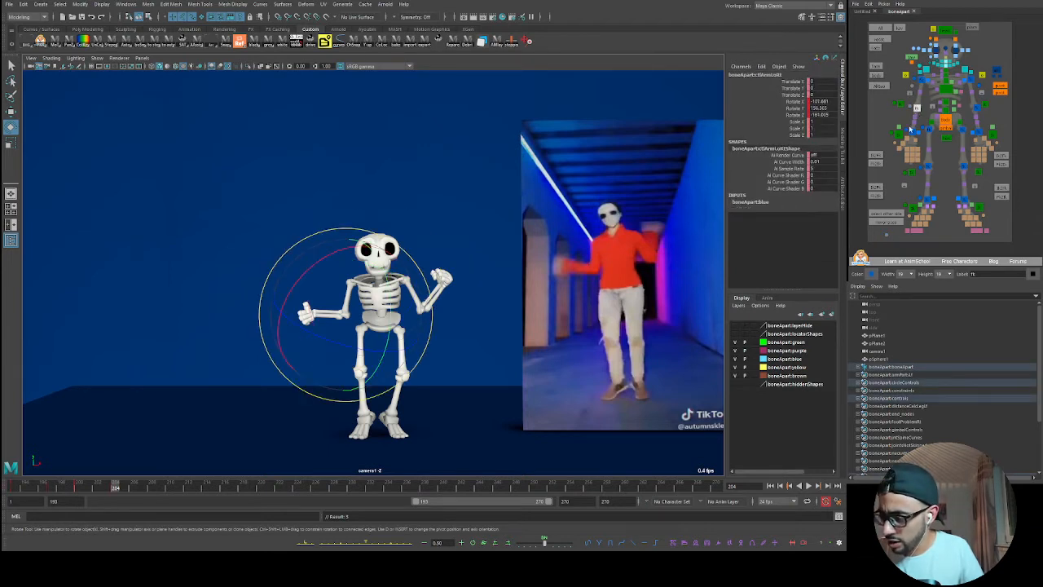
click(921, 82)
mouse_move(419, 281)
mouse_down()
mouse_move(395, 277)
mouse_move(353, 319)
mouse_move(318, 331)
mouse_up()
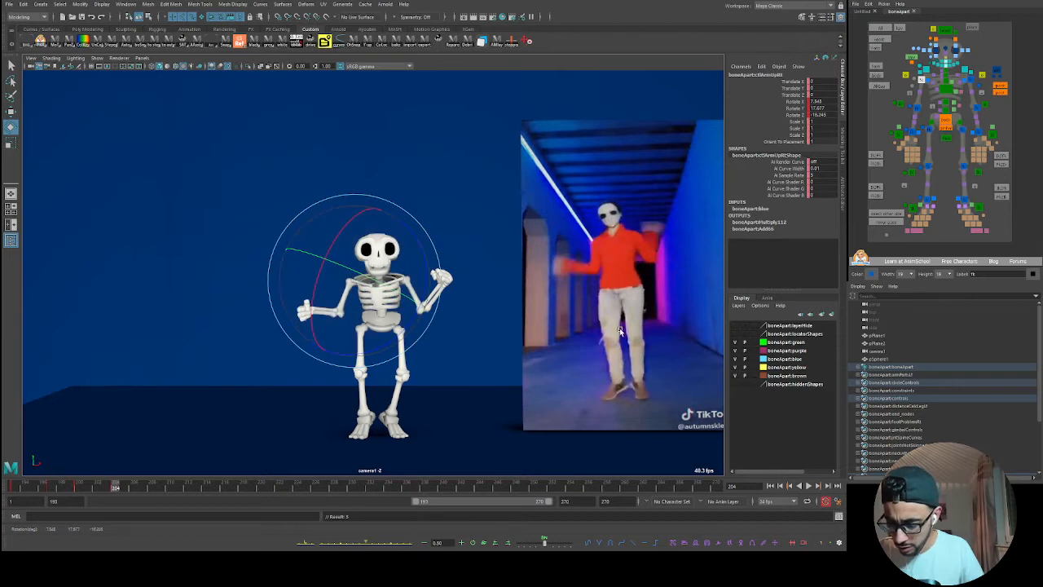
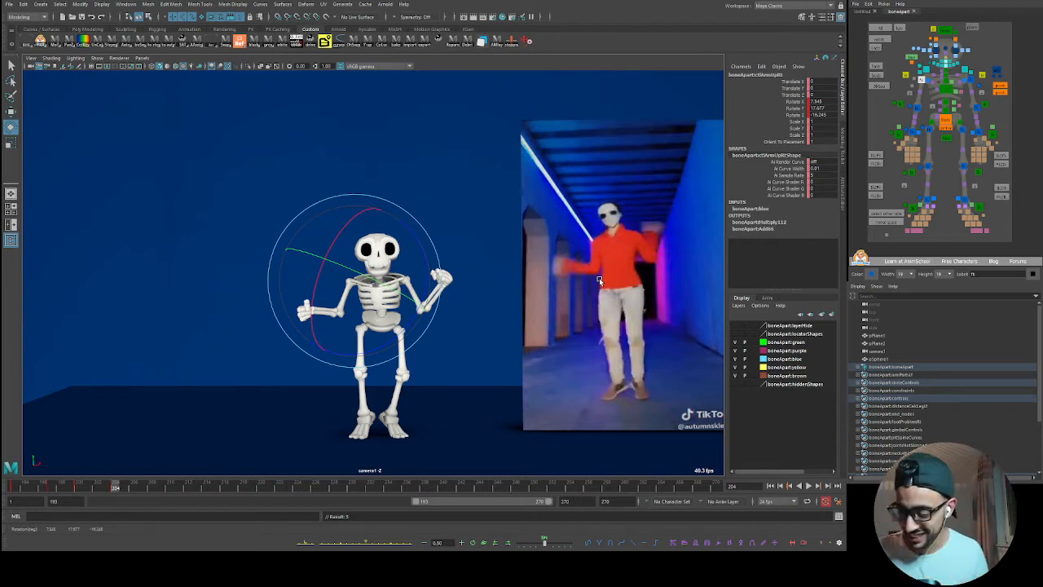
- At frame 208, rotate the right upper arm and forearm to bring the fist up in front of the upper chest
click(914, 108)
click(919, 102)
click(914, 102)
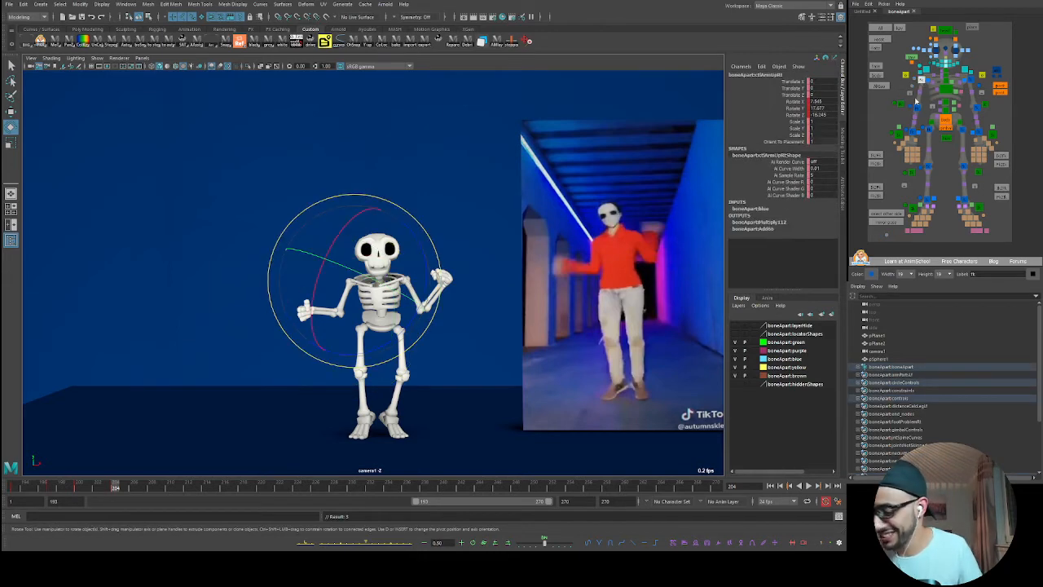
key(alt+v)
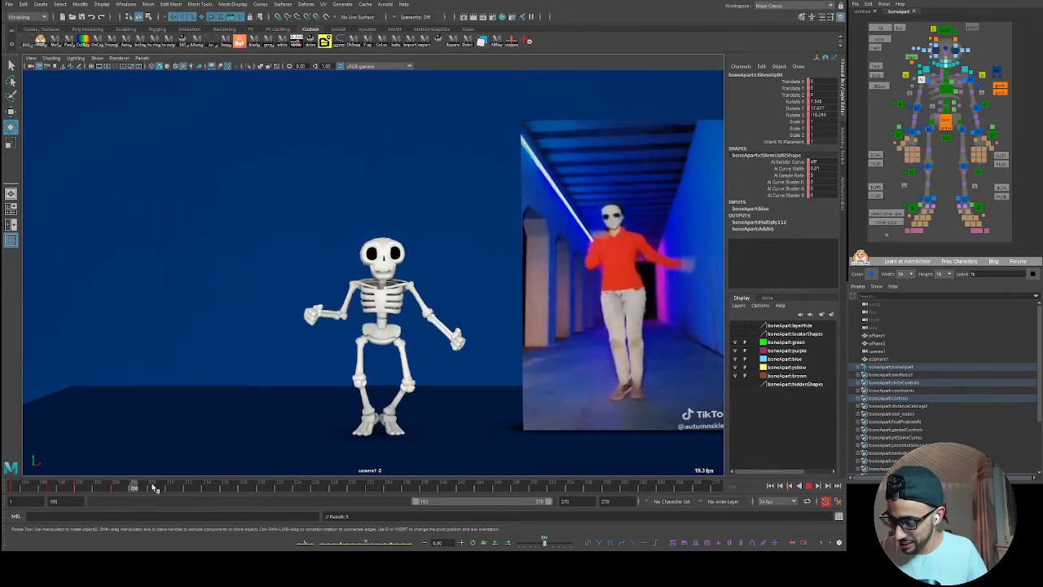
key(alt+v)
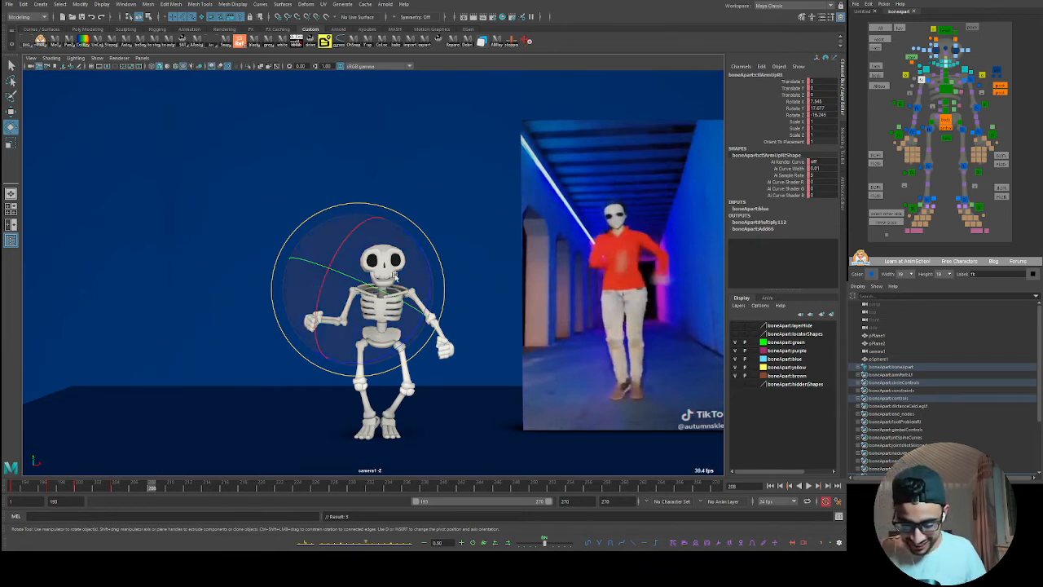
drag(321, 301, 695, 171)
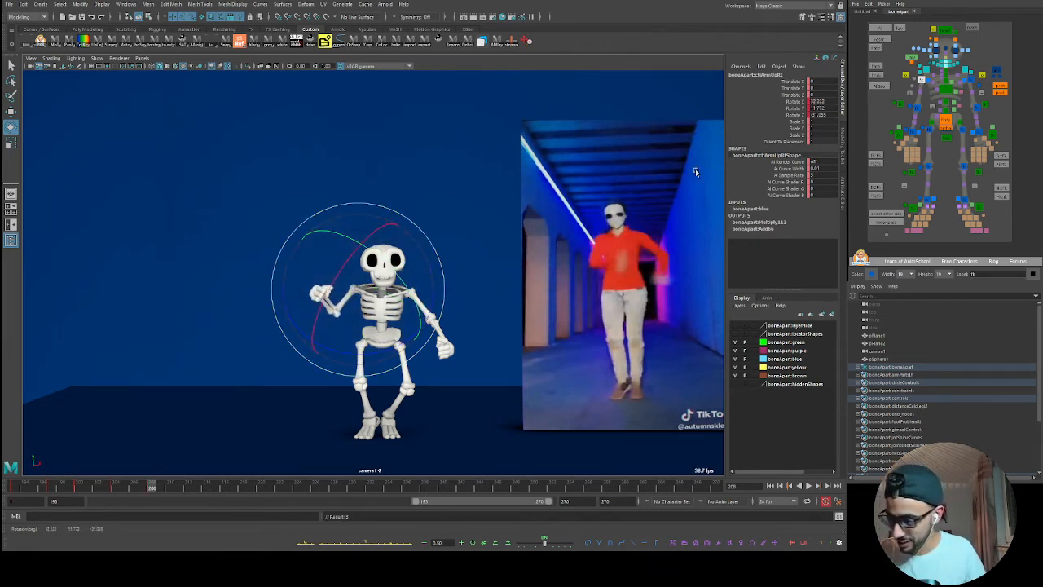
click(916, 107)
drag(327, 262, 352, 285)
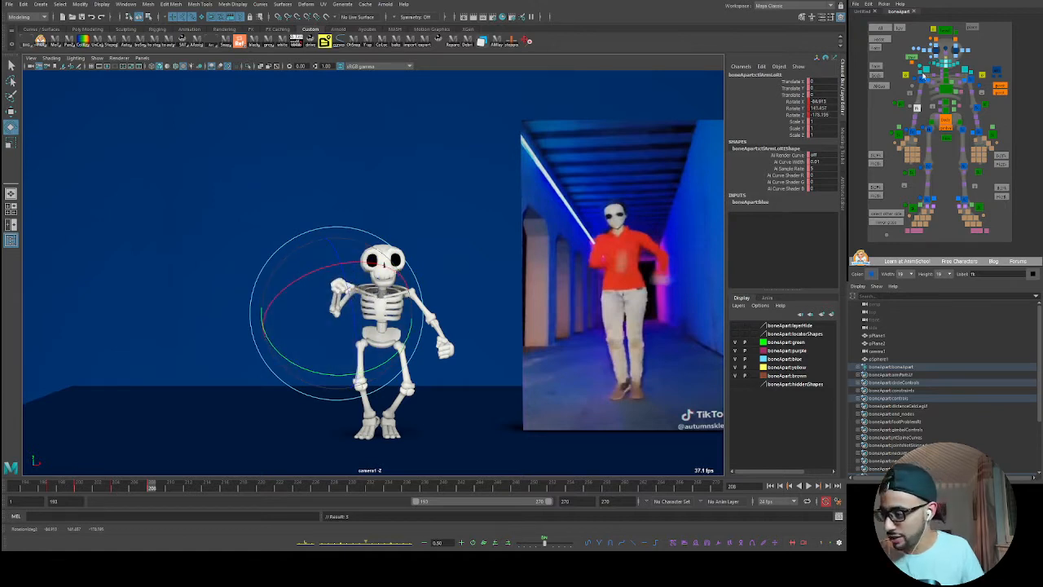
click(921, 78)
mouse_move(364, 291)
mouse_down()
mouse_move(376, 282)
mouse_move(368, 336)
mouse_up()
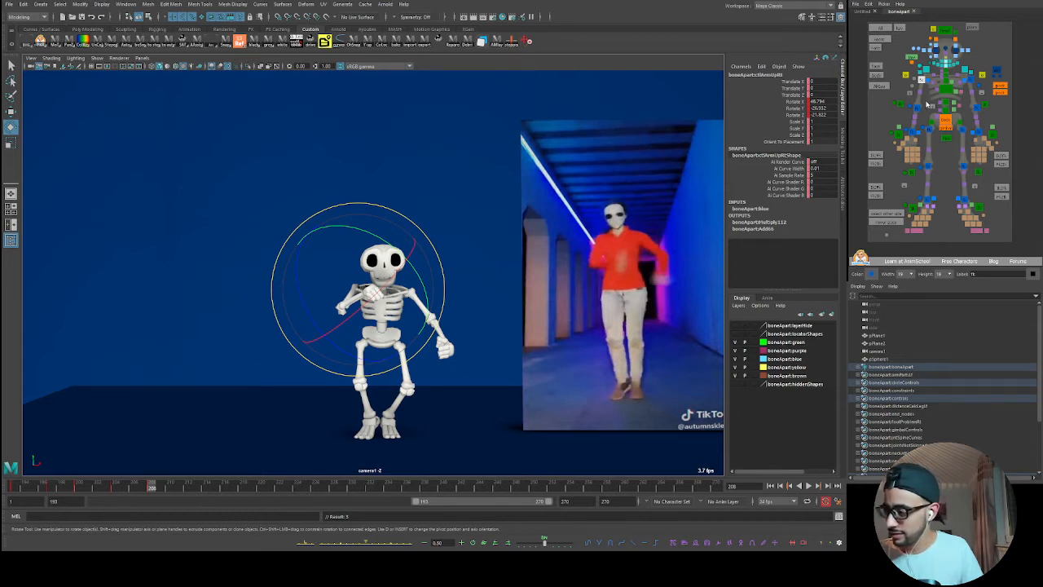
- Refine the frame 208 pose by turning the right hand and rotating the upper arm so the fist sits beside the chin
click(918, 111)
click(913, 131)
drag(396, 285, 388, 311)
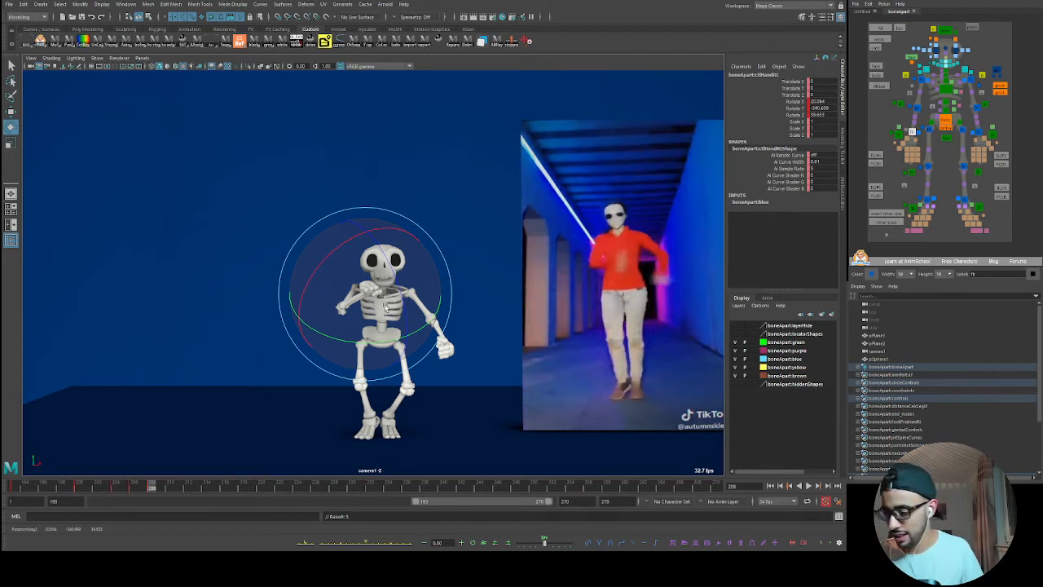
click(916, 107)
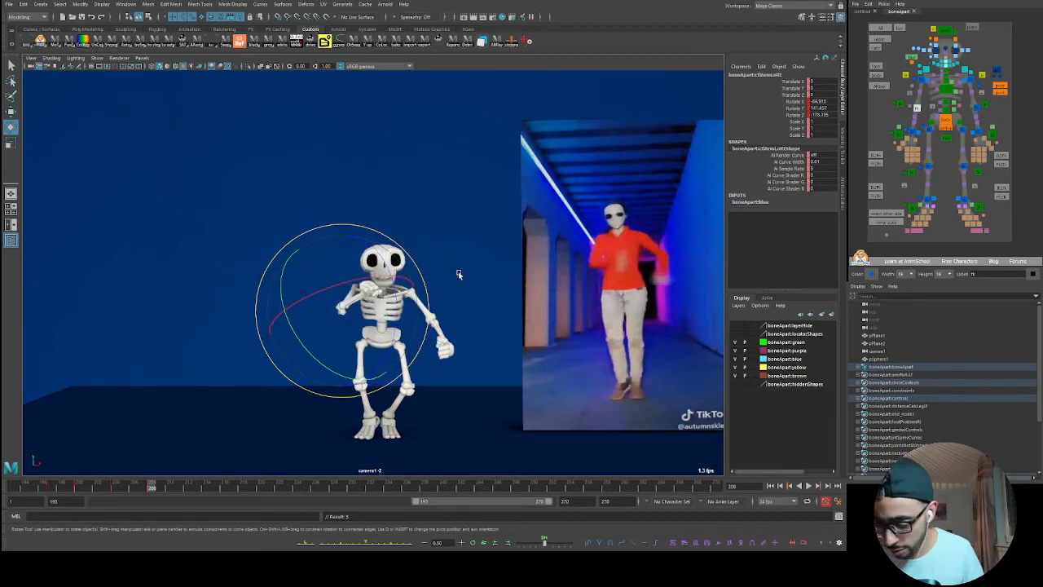
click(922, 80)
drag(354, 331, 397, 306)
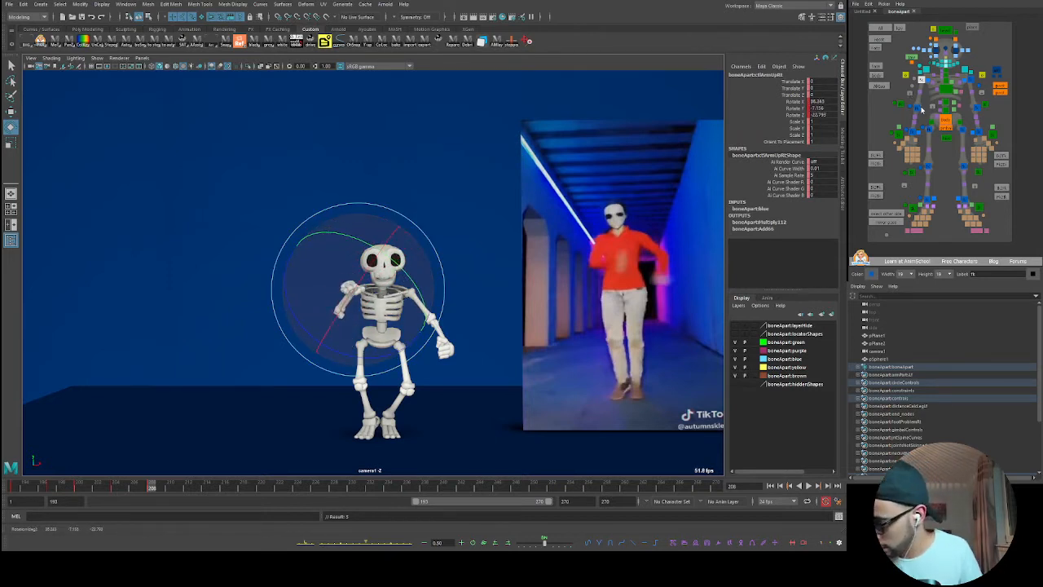
click(920, 107)
click(911, 130)
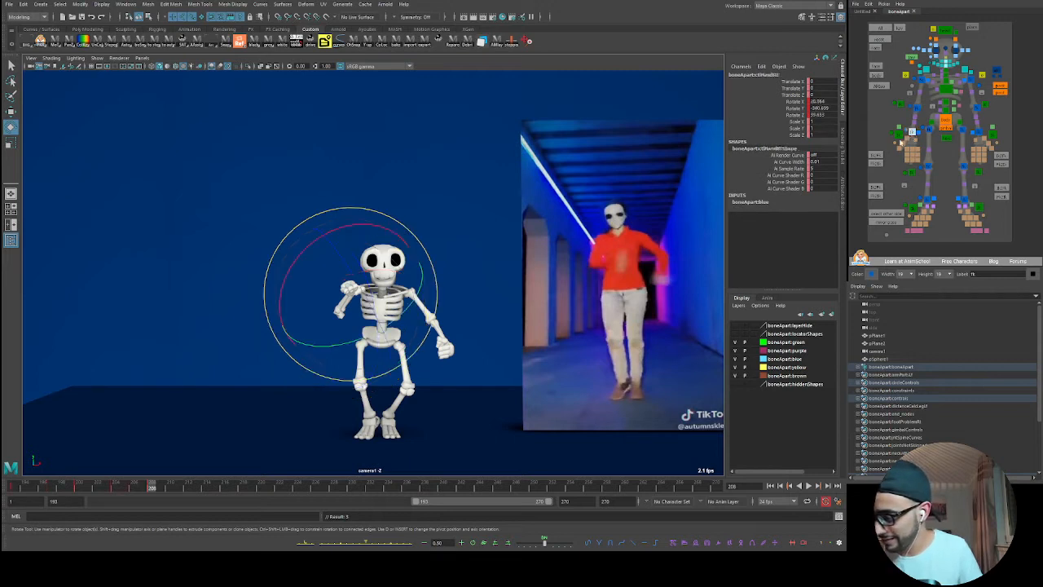
drag(362, 340, 364, 345)
- Review the right arm's motion between frames 200 and 208 against the reference dancer
click(920, 80)
drag(144, 490, 89, 505)
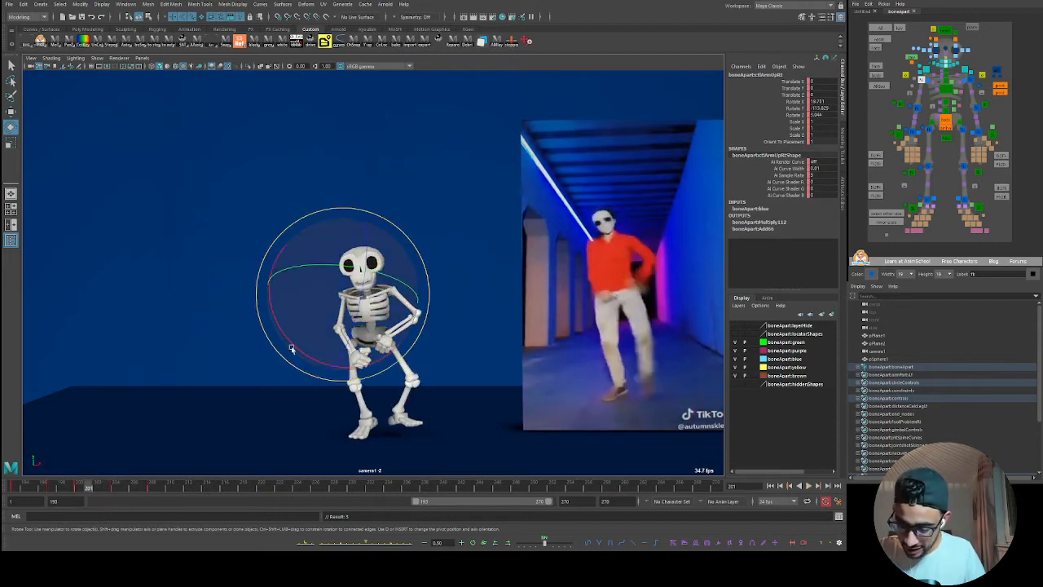
click(77, 490)
key(alt+v)
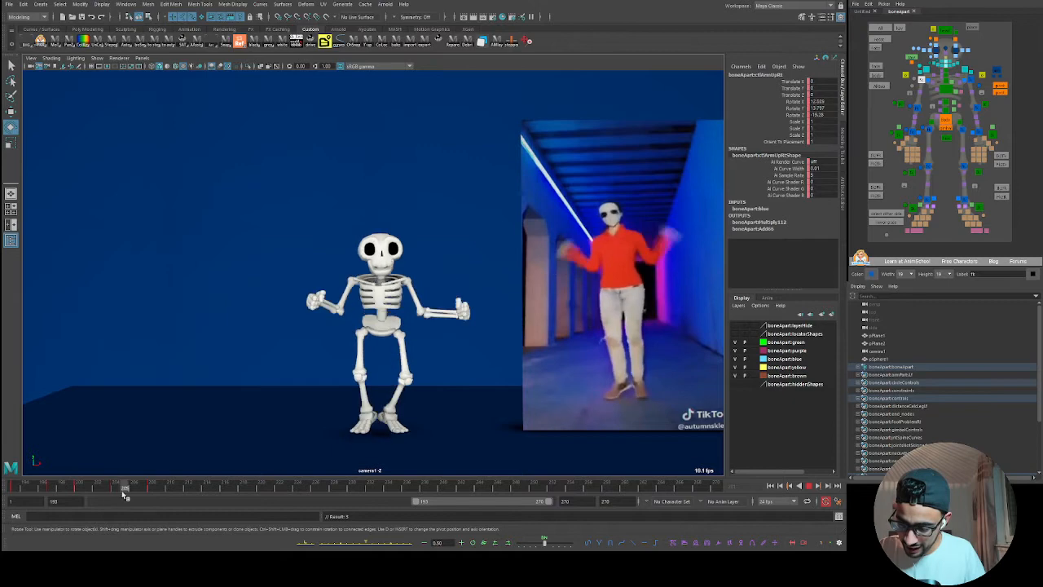
key(alt+v)
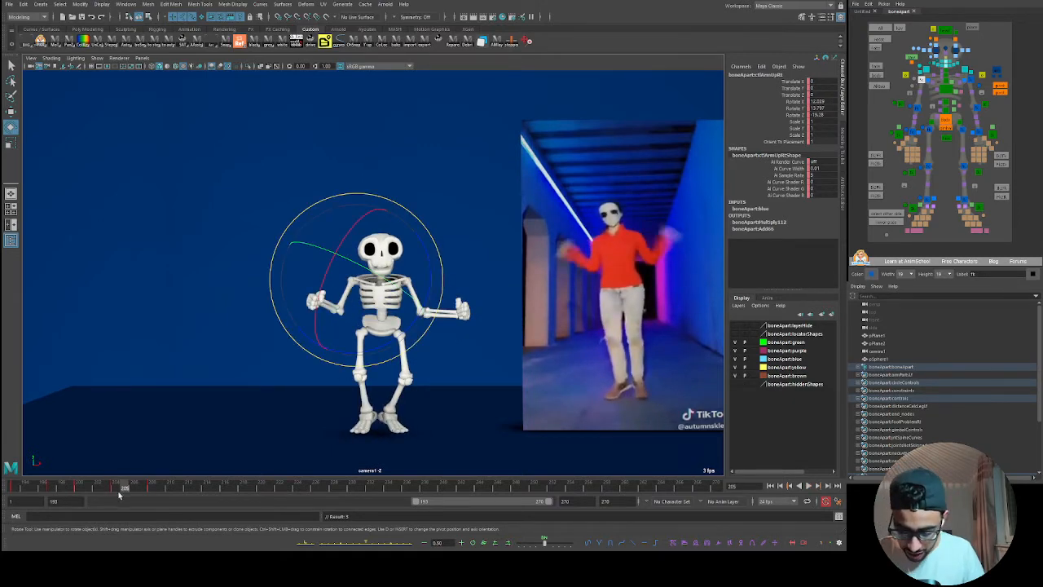
key(alt+v)
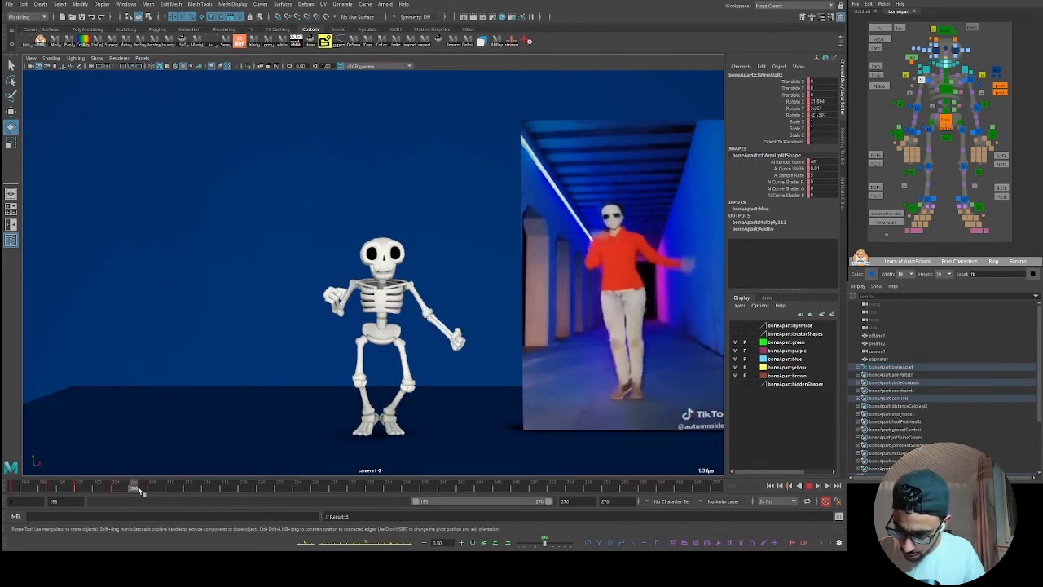
key(alt+v)
key(alt+v)
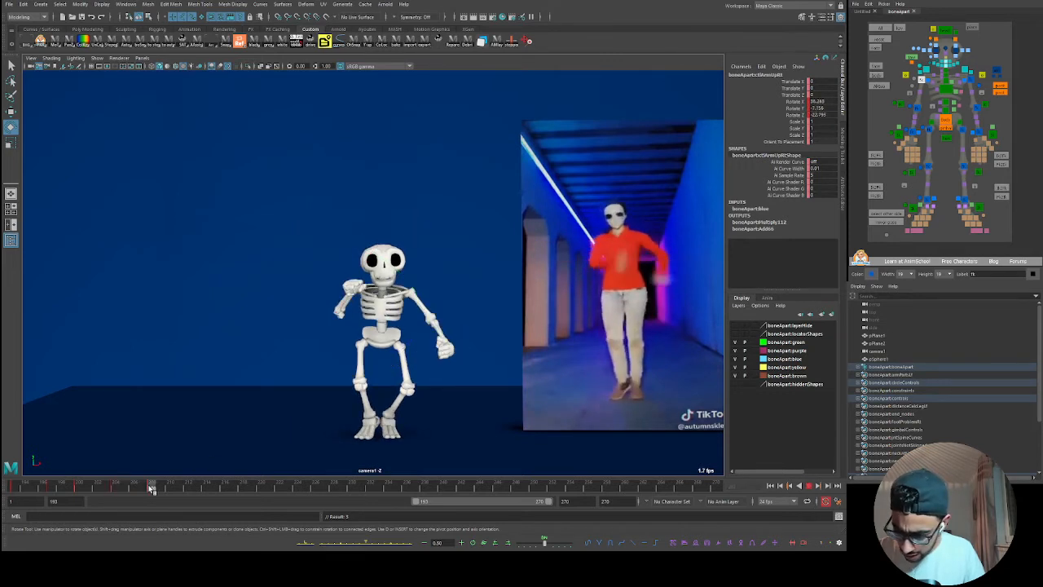
key(alt+v)
- At frame 208, raise the right upper arm, check the motion from frame 205, and undo the last excessive rotation
mouse_move(330, 293)
mouse_down()
mouse_move(350, 340)
mouse_move(330, 334)
mouse_move(350, 321)
mouse_move(381, 363)
mouse_move(477, 295)
mouse_up()
key(alt+v)
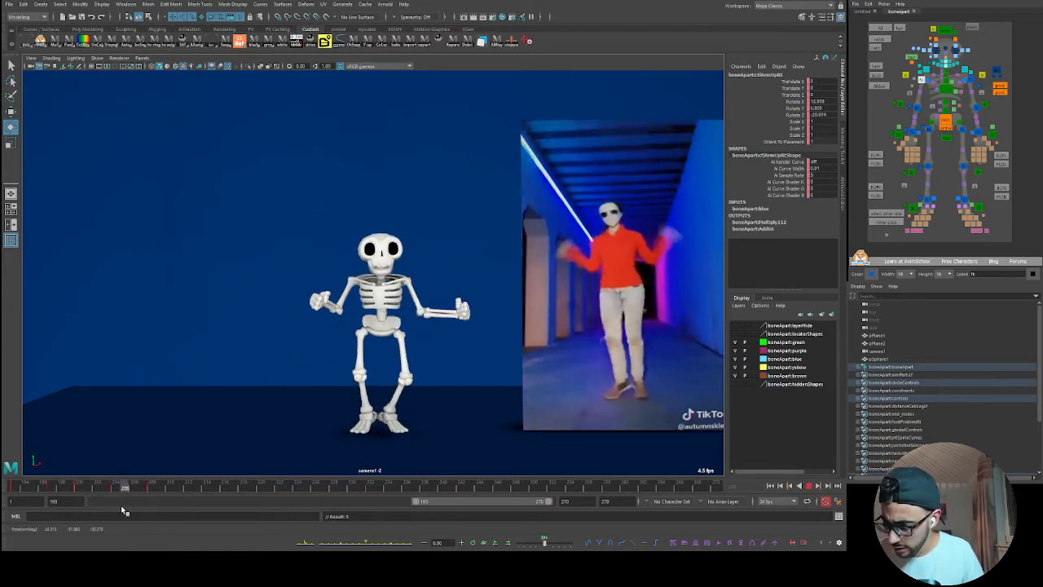
key(alt+v)
key(ctrl+z)
key(ctrl+z)
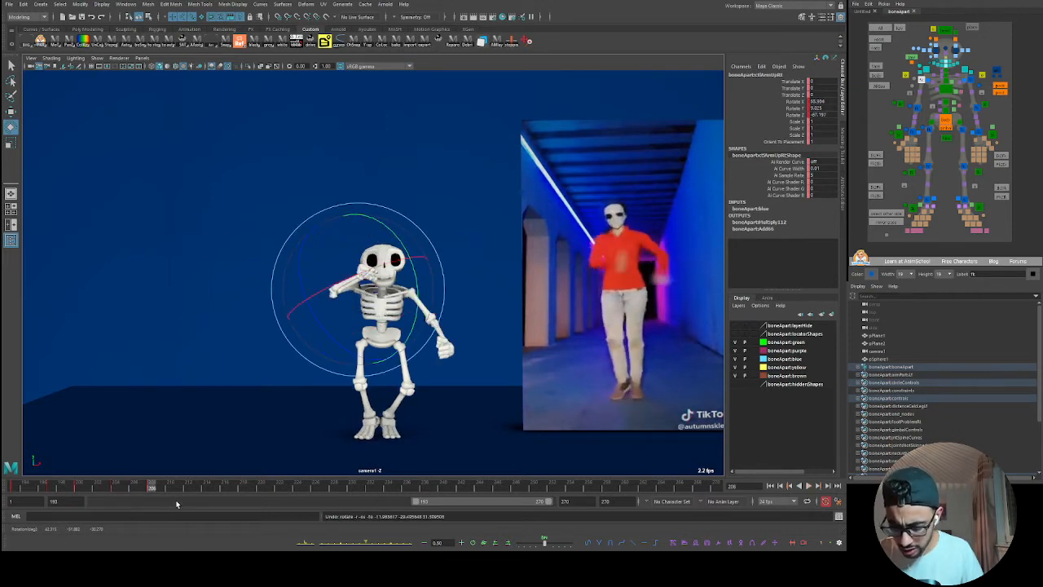
- At frame 206, rotate the right upper arm and forearm so the elbow drops and the fist sits beside the jaw
mouse_move(135, 489)
mouse_down()
mouse_move(86, 495)
mouse_move(135, 493)
mouse_up()
key(e)
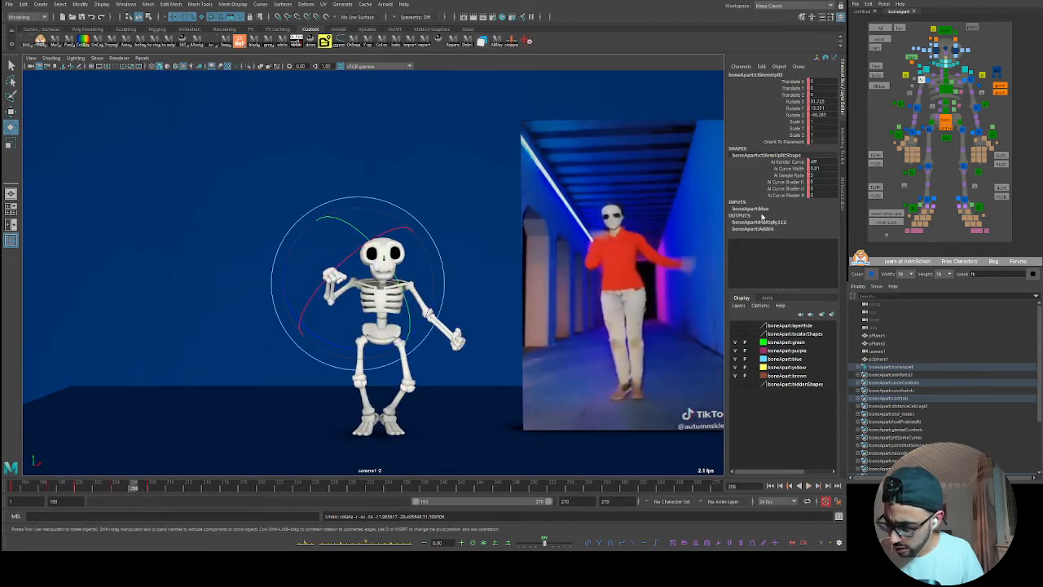
mouse_move(346, 347)
mouse_down()
mouse_move(386, 329)
mouse_move(338, 291)
mouse_up()
click(916, 108)
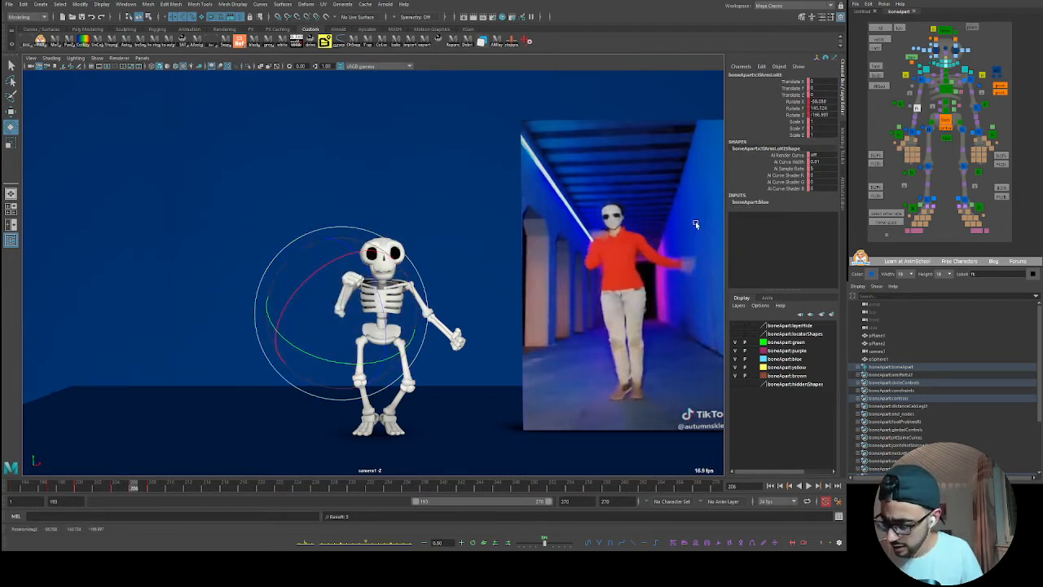
click(914, 105)
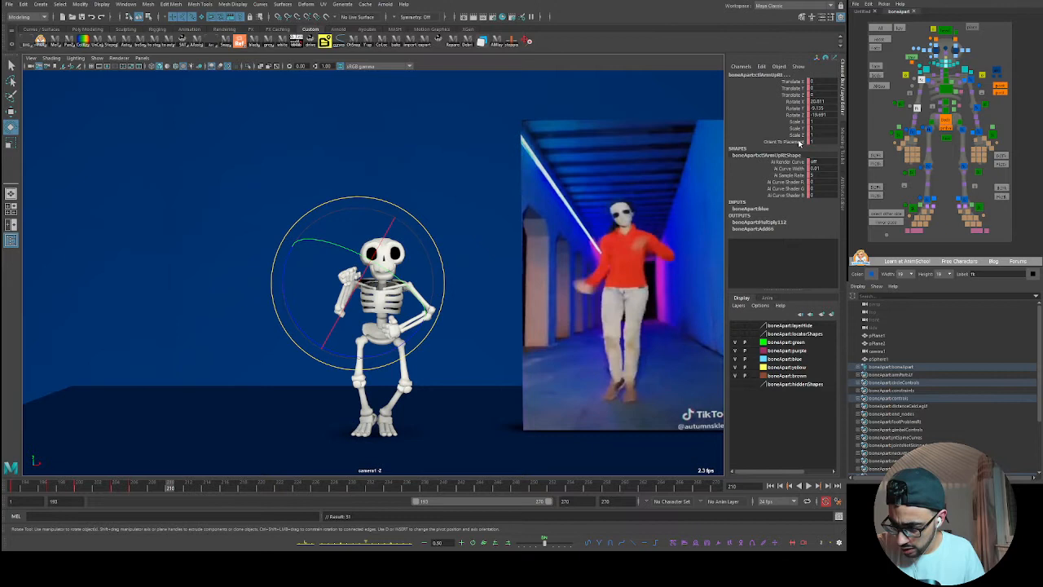
- Sketch grease-pencil arm arcs and elbow bends beside the skeleton at frame 209, then oppositely bent elbows at frame 210
mouse_move(148, 487)
mouse_down()
mouse_move(137, 493)
mouse_move(161, 496)
mouse_up()
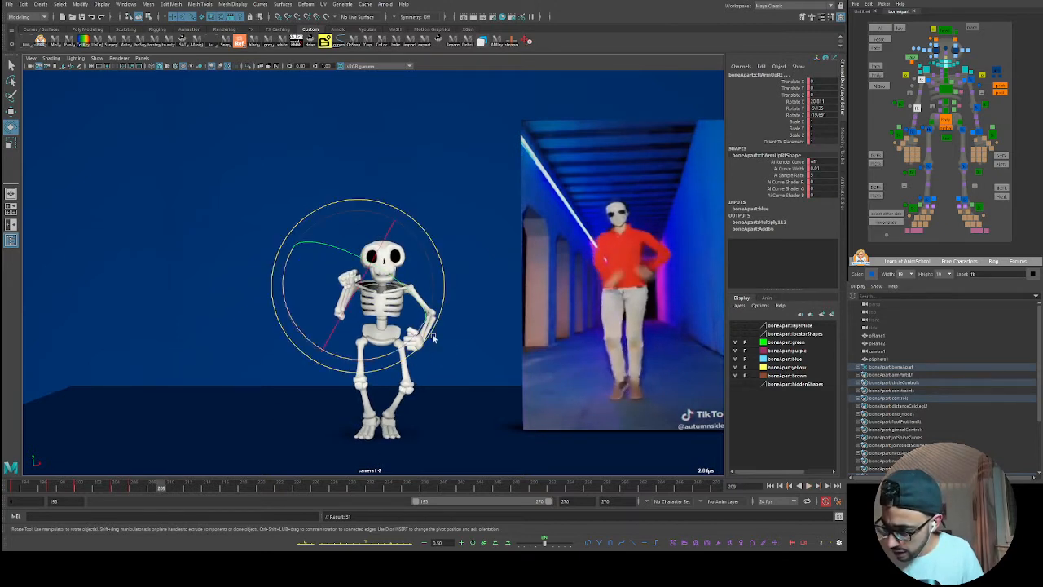
click(83, 66)
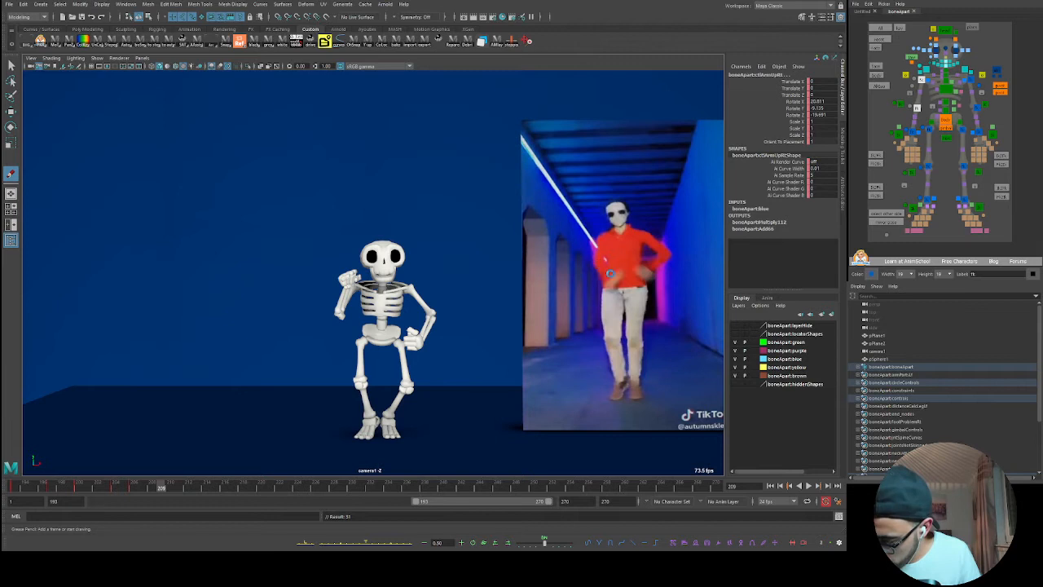
click(609, 273)
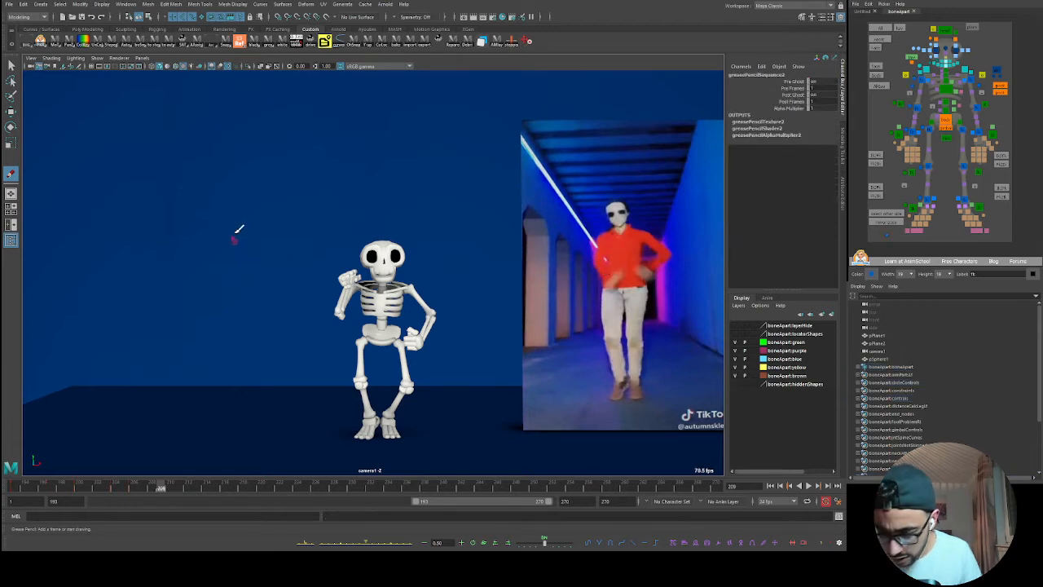
click(104, 65)
click(102, 65)
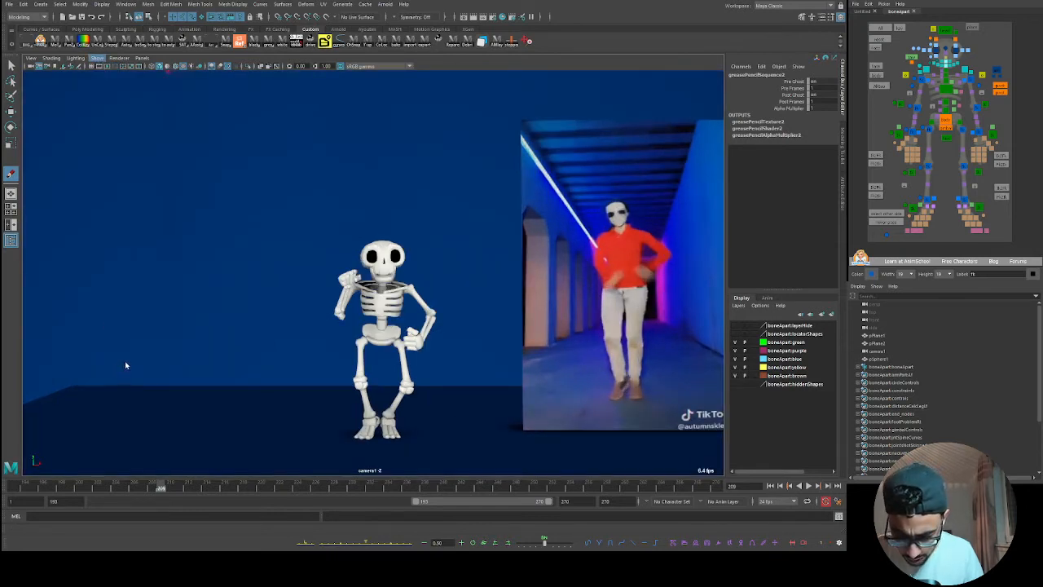
click(94, 372)
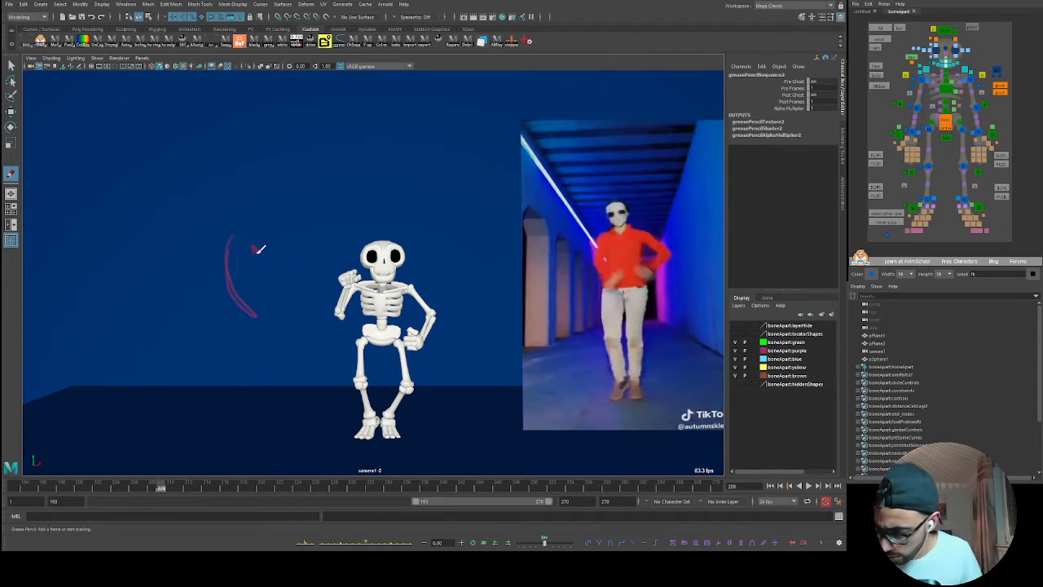
mouse_move(159, 231)
mouse_down()
mouse_move(149, 263)
mouse_move(183, 313)
mouse_move(170, 263)
mouse_move(189, 298)
mouse_up()
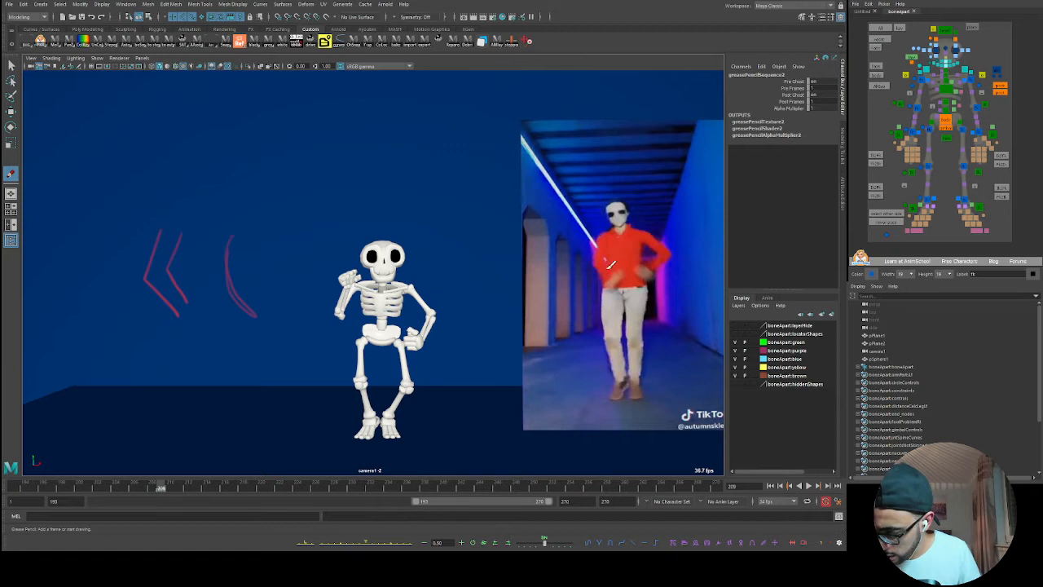
drag(169, 488, 171, 492)
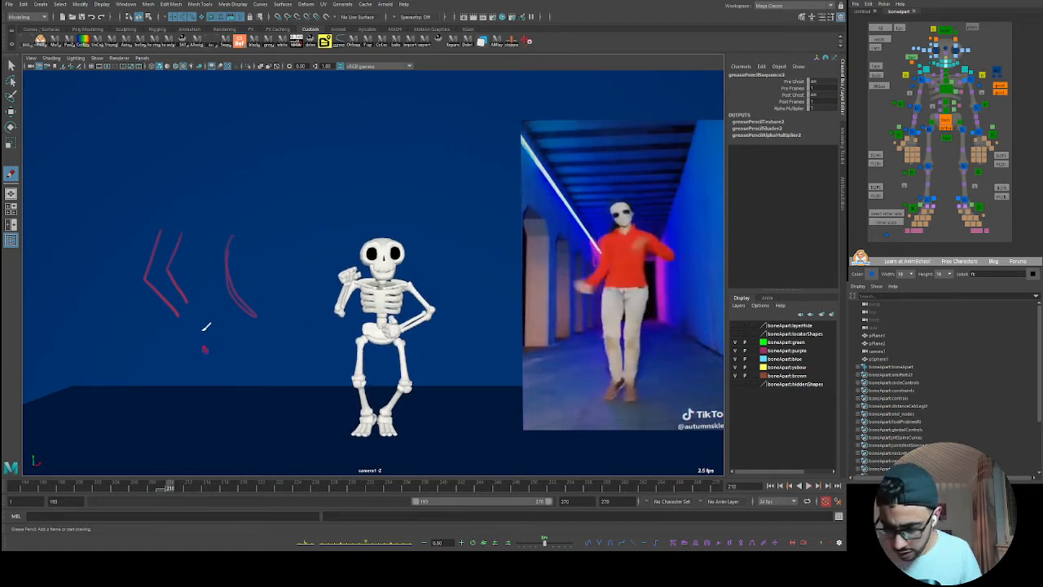
mouse_move(111, 232)
mouse_down()
mouse_move(121, 247)
mouse_move(104, 275)
mouse_move(65, 290)
mouse_up()
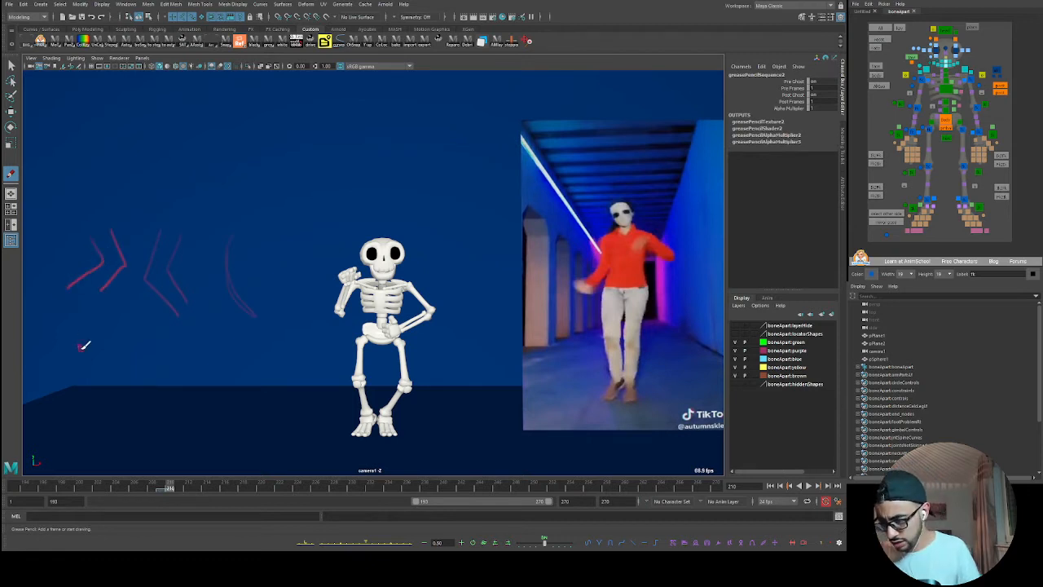
- Compare the sketched elbow bends with the skeleton's and reference dancer's arm motion across frames 208 to 210
key(alt+comma)
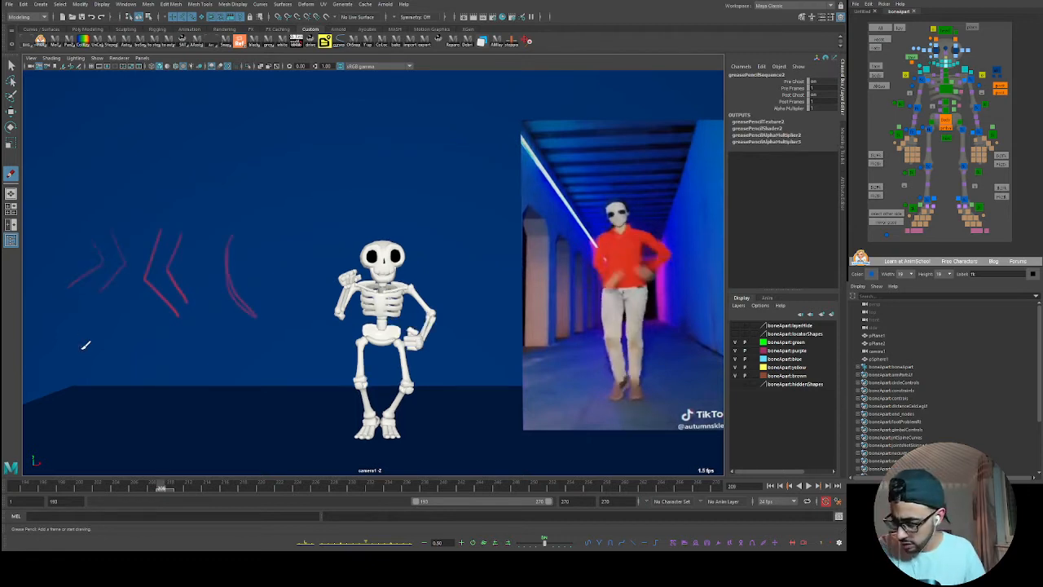
key(alt+period)
key(alt+comma)
key(alt+period)
key(alt+comma)
key(alt+period)
key(alt+comma)
key(alt+comma)
key(alt+comma)
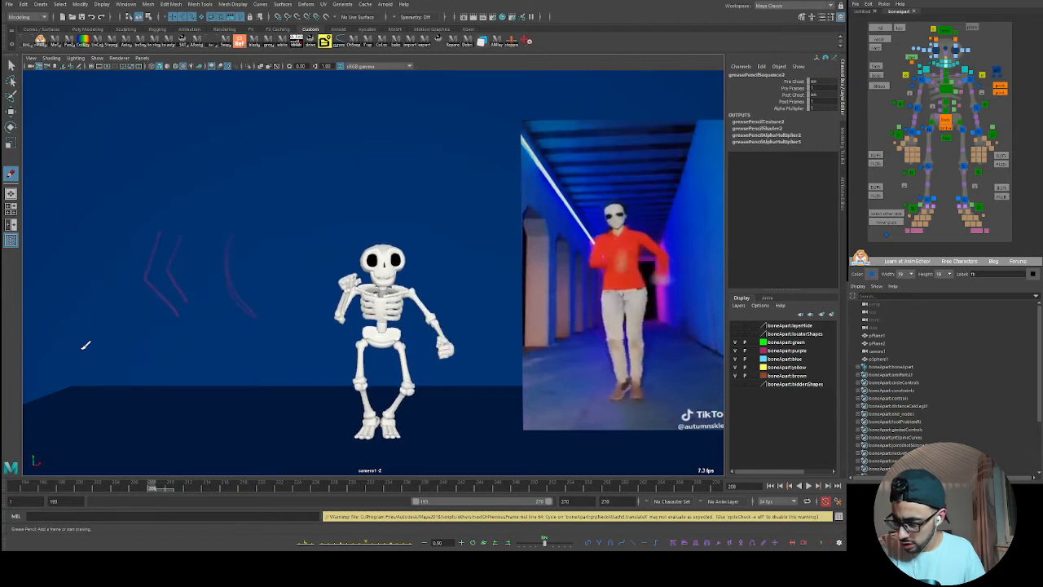
key(alt+period)
key(alt+period)
key(alt+period)
key(alt+comma)
key(alt+comma)
key(alt+period)
key(alt+period)
key(alt+period)
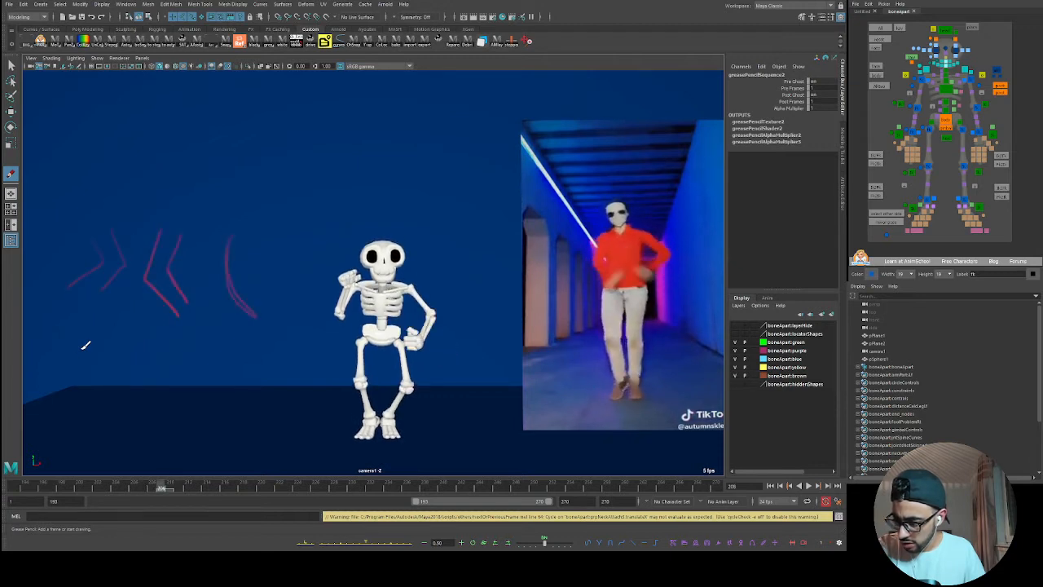
key(alt+comma)
key(alt+comma)
key(alt+comma)
key(alt+period)
key(alt+period)
key(alt+comma)
key(alt+comma)
key(alt+period)
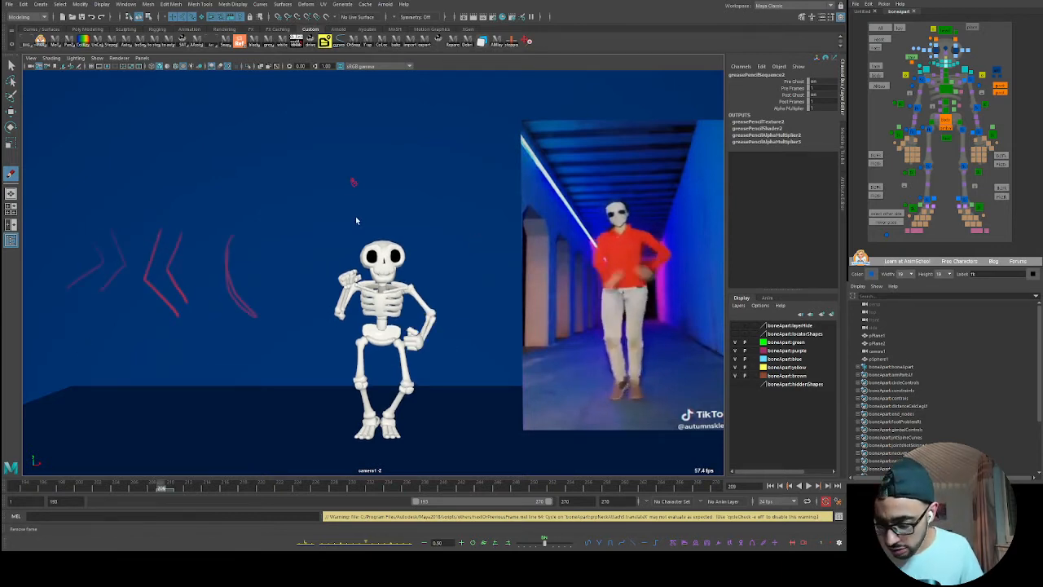
- Remove the grease-pencil sketches from frames 209 and 210, including a trial arc drawn over the elbow bends
key(ctrl+z)
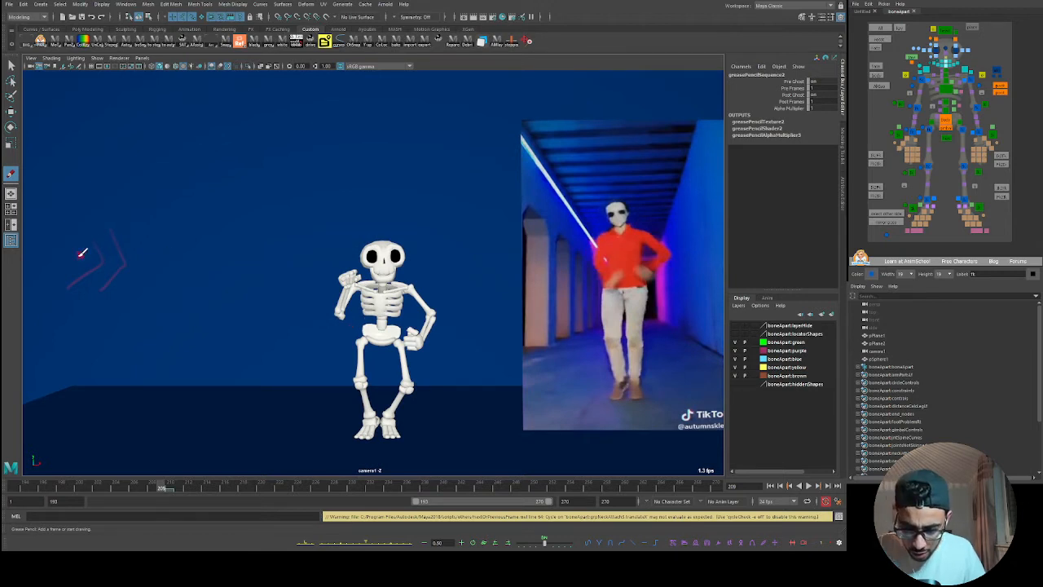
drag(81, 253, 104, 235)
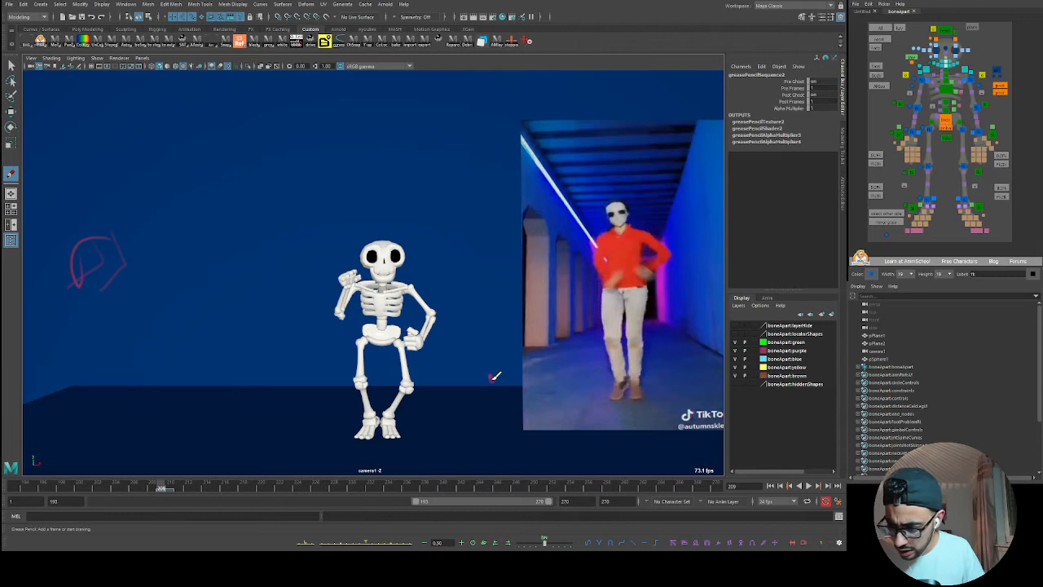
key(ctrl+z)
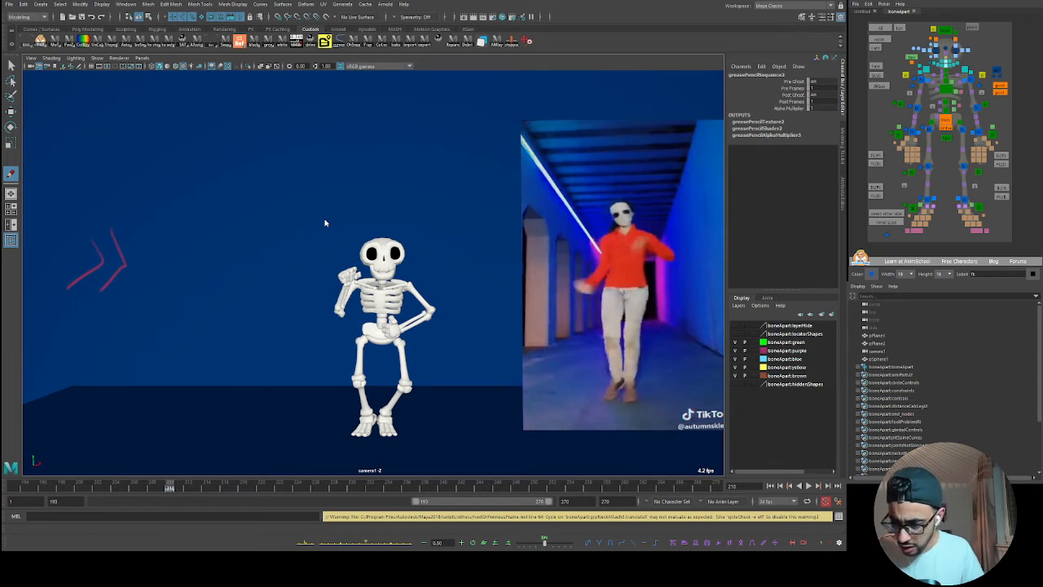
click(359, 219)
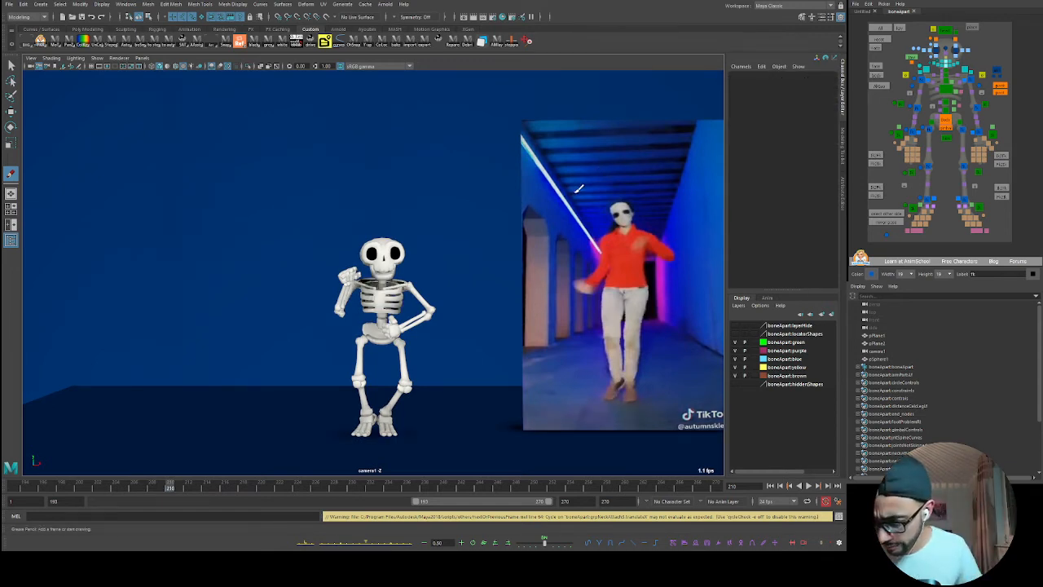
- Try rotating the right upper arm and forearm at frame 209 so the fist drops beside the hip
mouse_move(137, 489)
mouse_down()
mouse_move(94, 500)
mouse_move(166, 500)
mouse_move(102, 499)
mouse_move(114, 498)
mouse_up()
click(917, 90)
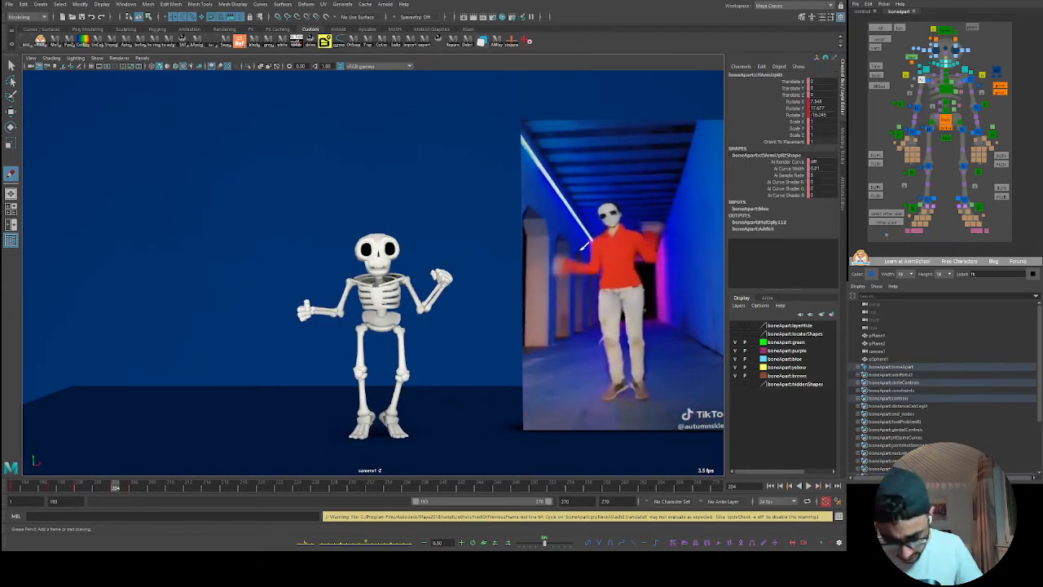
mouse_move(115, 492)
mouse_down()
mouse_move(102, 499)
mouse_move(122, 499)
mouse_move(90, 501)
mouse_move(167, 498)
mouse_up()
key(e)
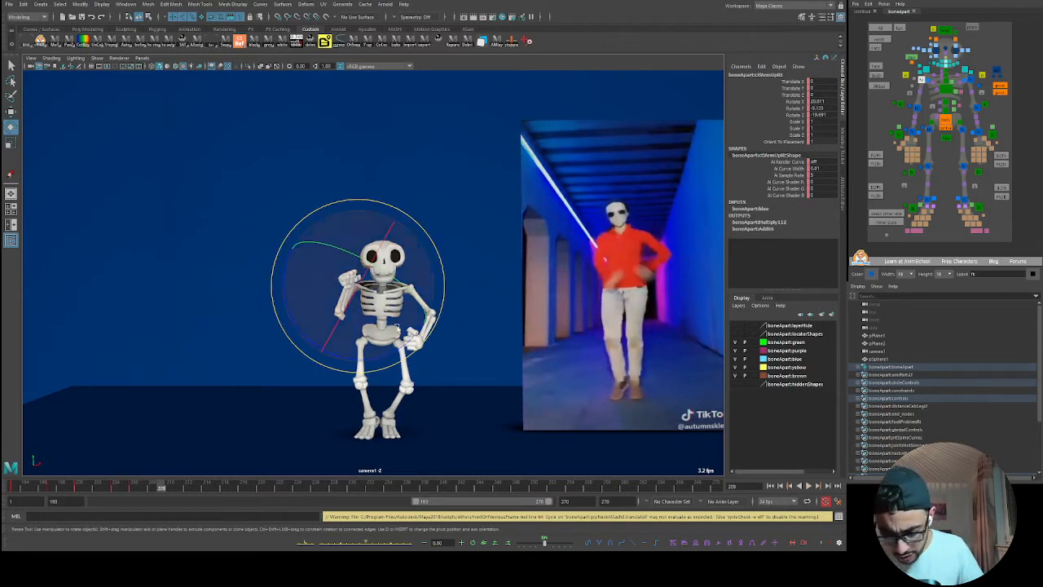
drag(377, 324, 408, 311)
click(917, 112)
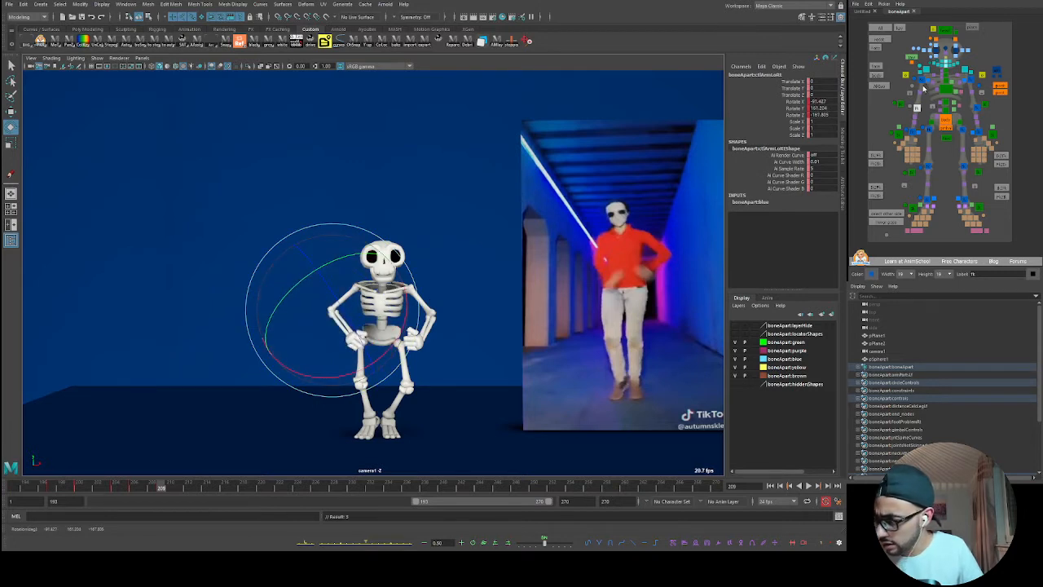
click(921, 82)
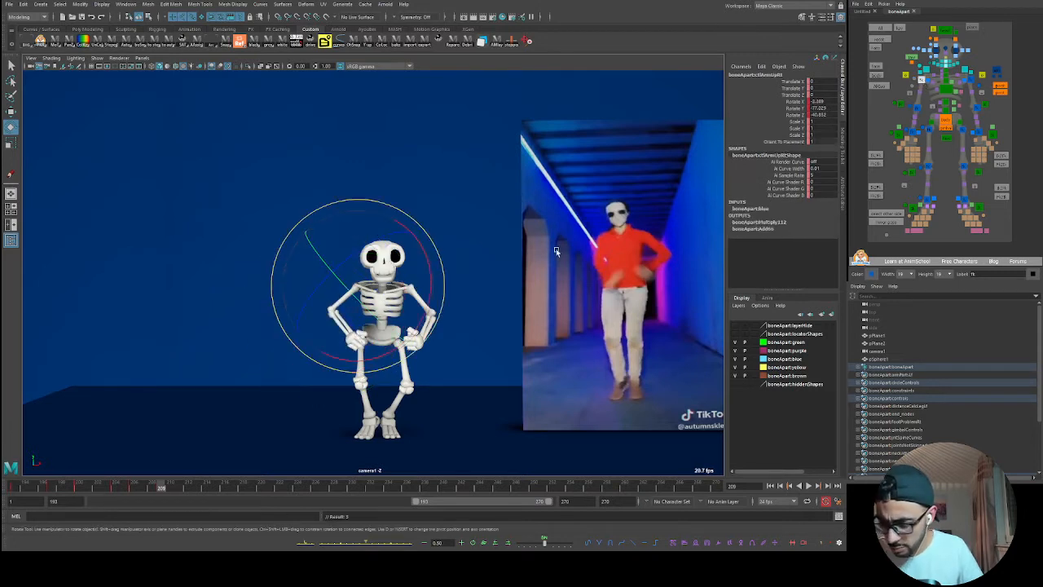
- At frame 208, rotate the right upper arm to bring the fist in front of the lower ribs, and check neighbouring frames
click(127, 487)
key(alt+v)
mouse_move(156, 498)
mouse_down()
mouse_move(119, 502)
mouse_move(160, 512)
mouse_move(80, 523)
mouse_move(142, 530)
mouse_move(146, 500)
mouse_up()
key(e)
drag(346, 303, 369, 291)
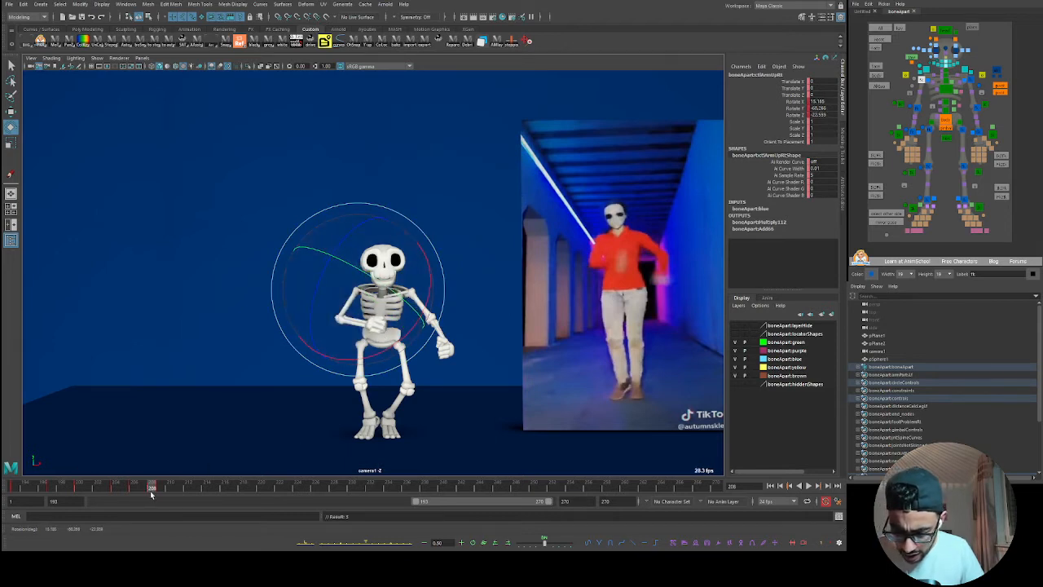
key(alt+period)
key(alt+comma)
key(alt+comma)
key(alt+comma)
key(alt+v)
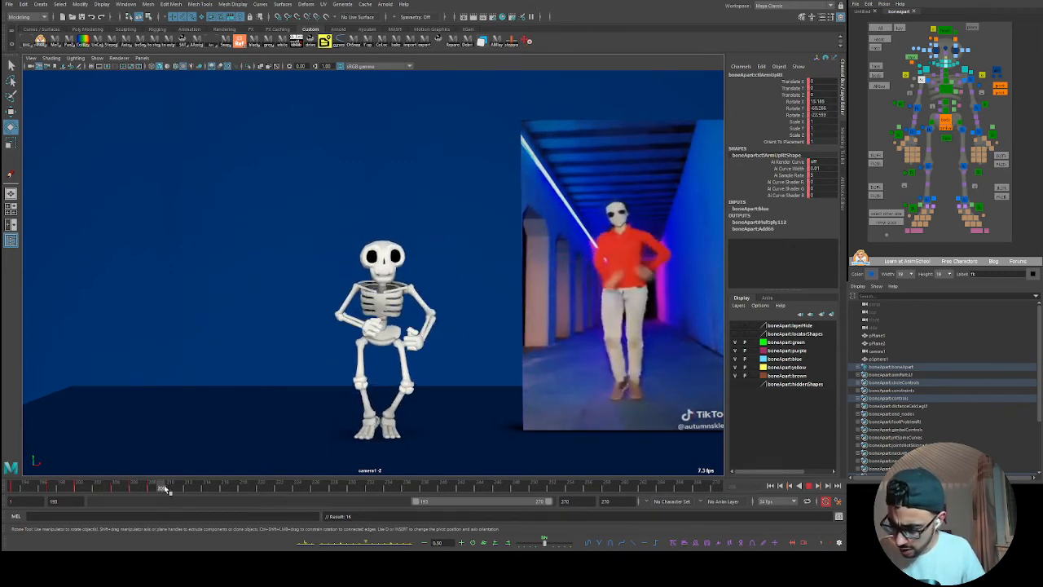
- At frame 210, rotate the right upper arm and forearm so the hand swings outward beside the hip, and key the pose
drag(161, 489, 170, 490)
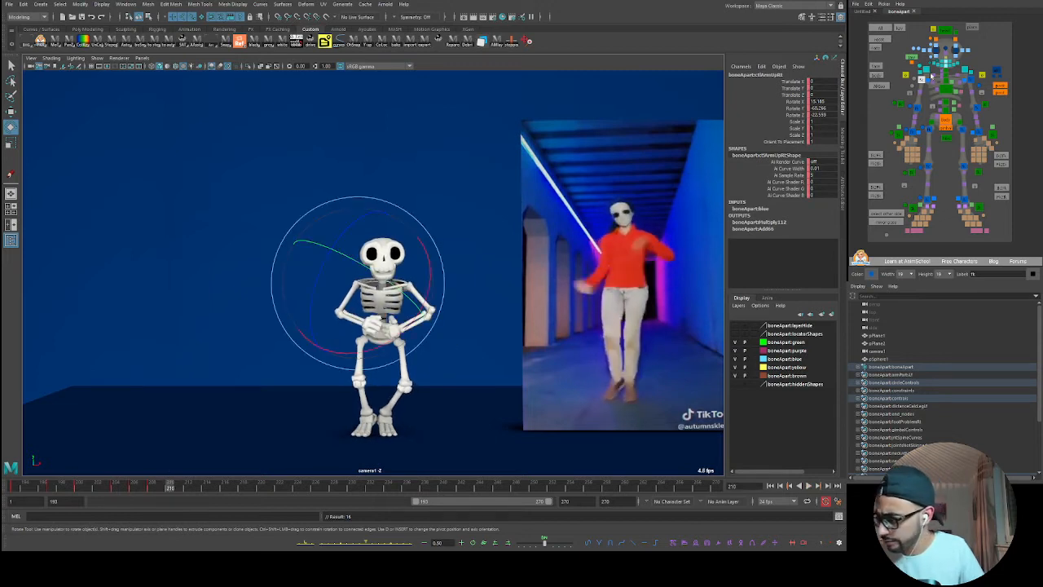
click(884, 102)
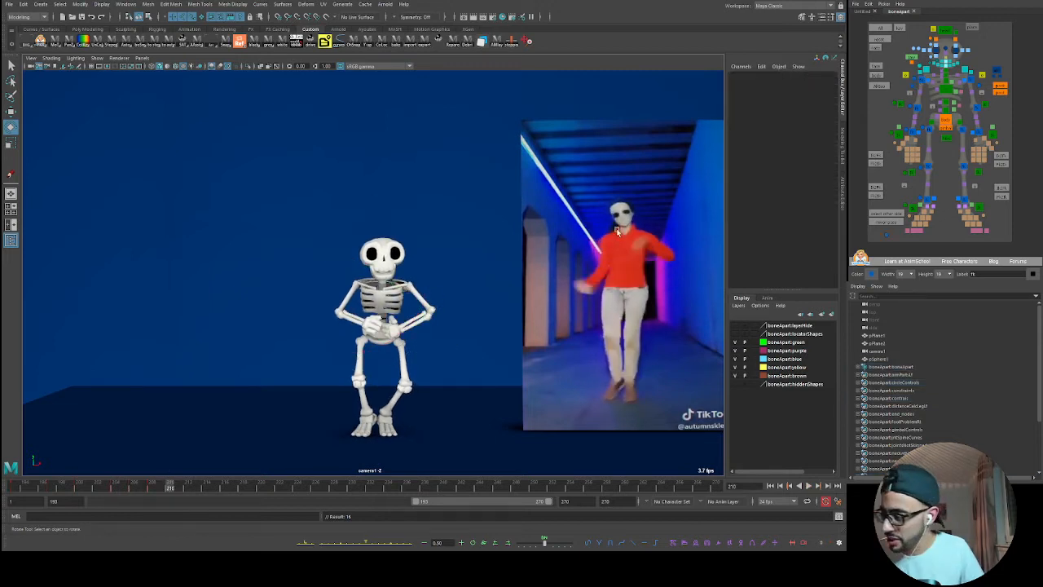
click(923, 80)
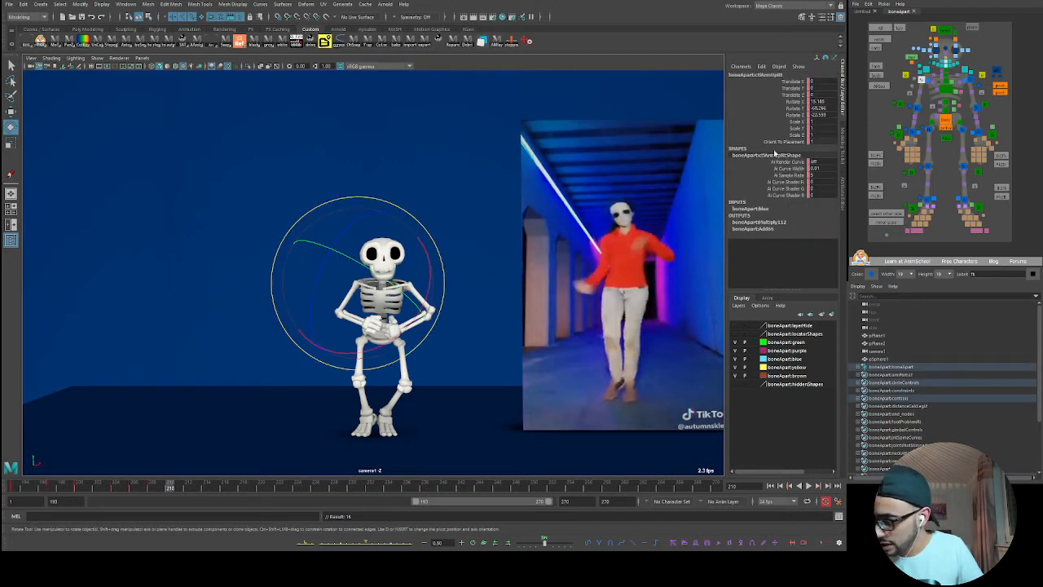
drag(303, 301, 378, 359)
click(917, 109)
click(923, 81)
key(s)
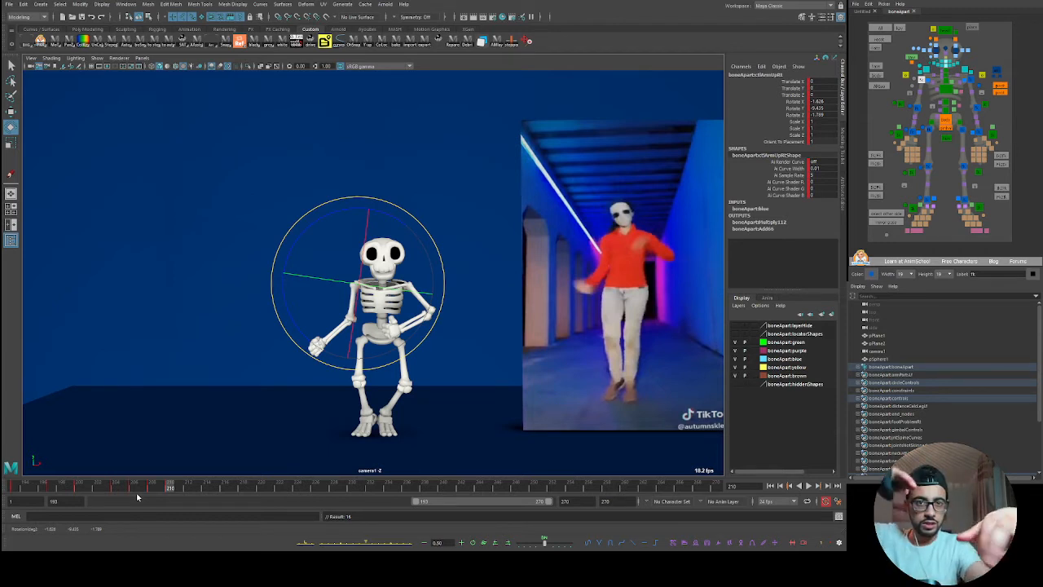
- Review the right arm's swing between frames 208 and 210 against the reference dancer
mouse_move(160, 488)
mouse_down()
mouse_move(133, 489)
mouse_move(170, 489)
mouse_up()
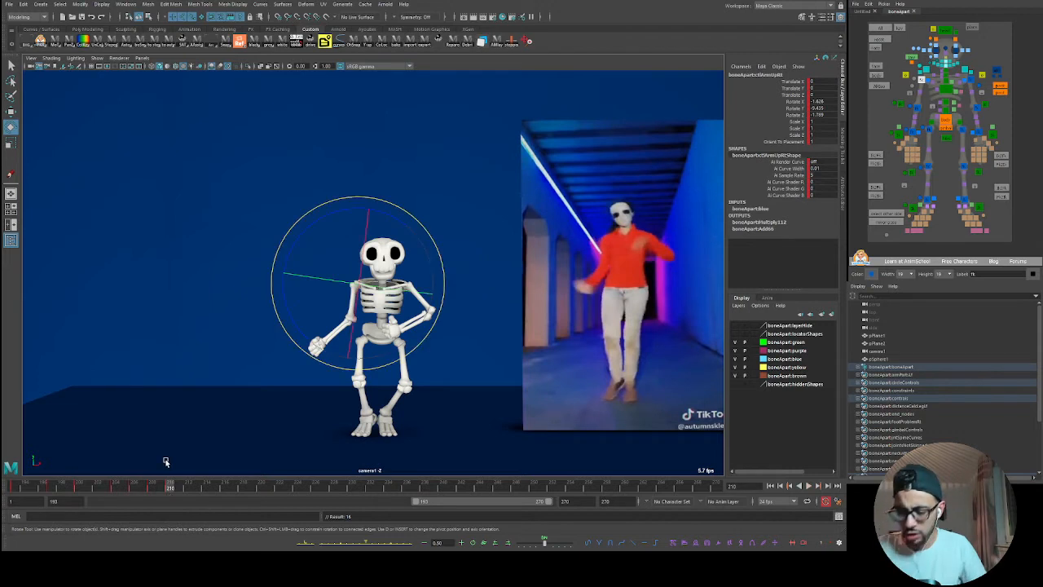
key(alt+v)
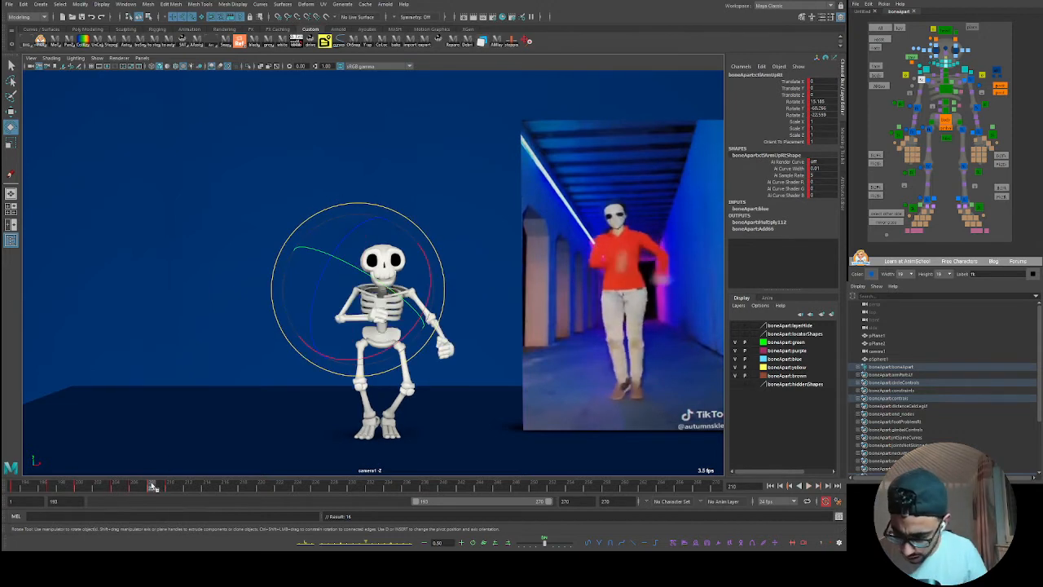
click(160, 487)
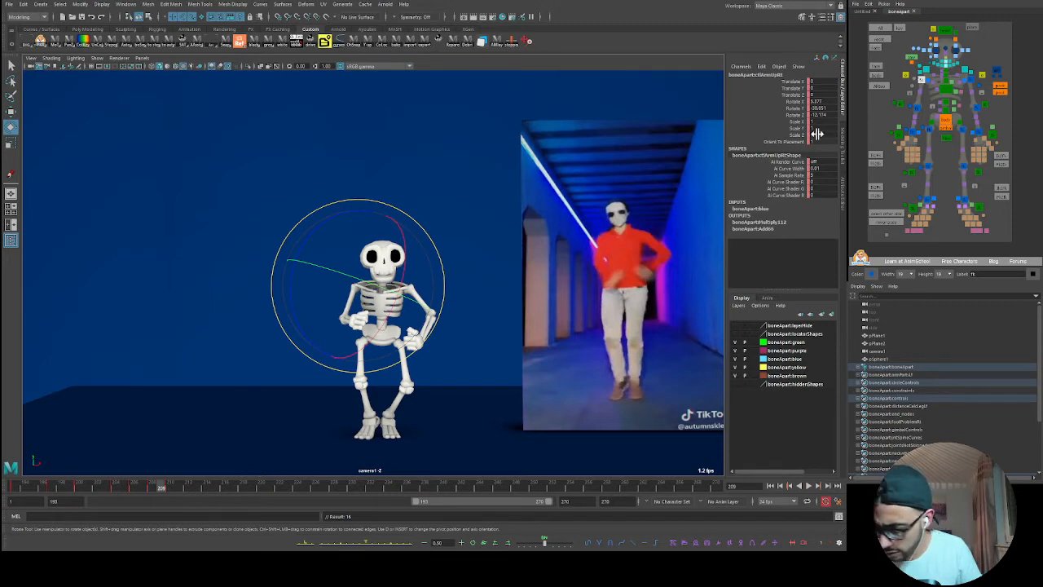
mouse_move(153, 492)
mouse_down()
mouse_move(160, 502)
mouse_move(169, 490)
mouse_up()
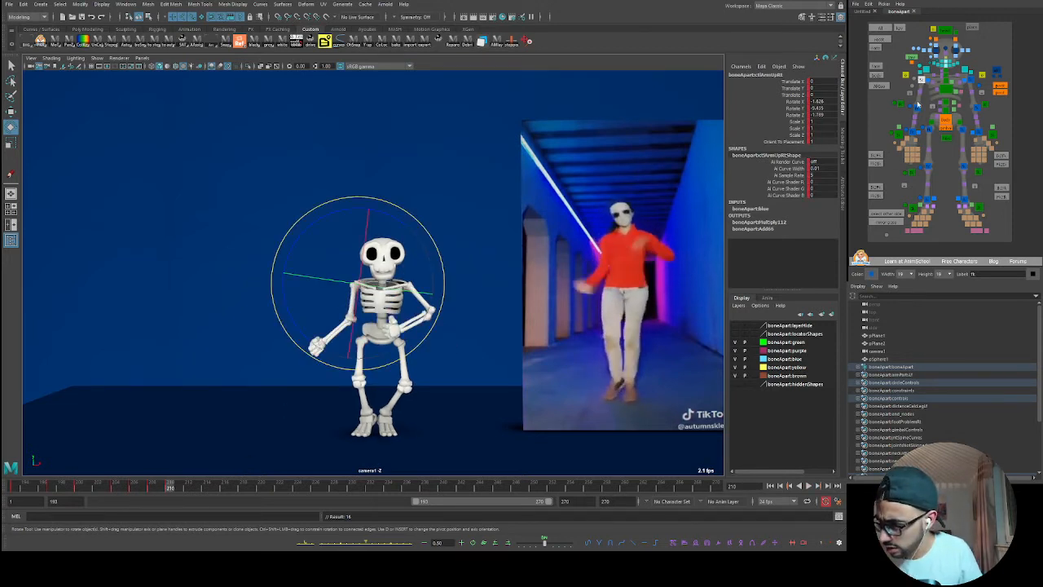
click(917, 106)
click(895, 88)
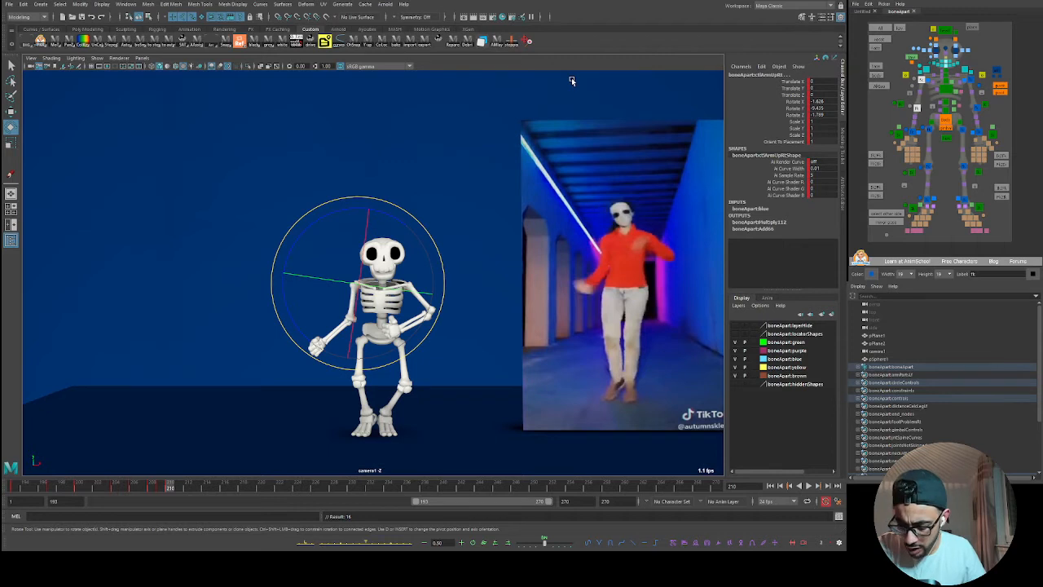
key(alt+comma)
key(alt+comma)
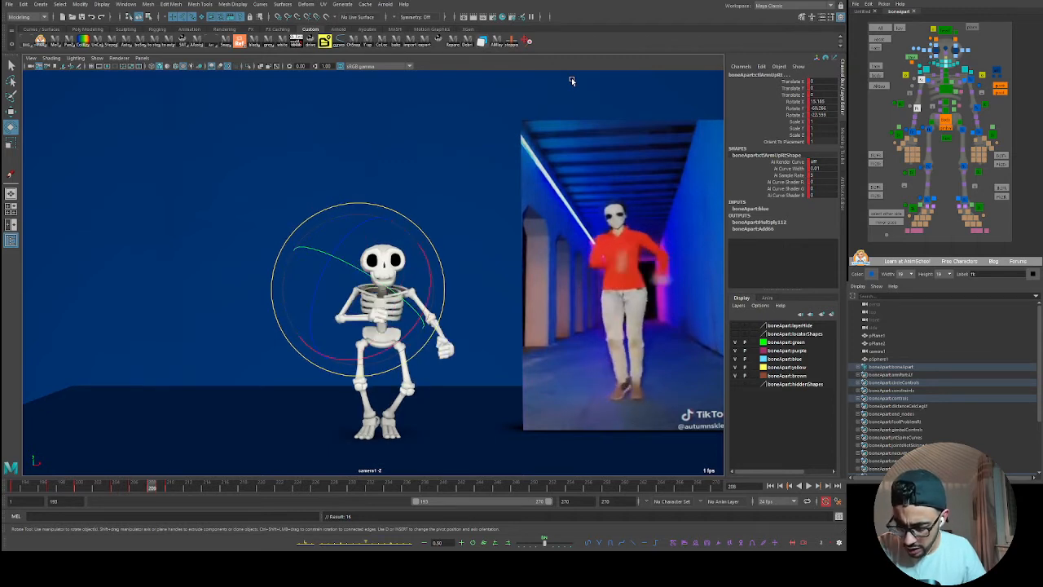
key(alt+period)
key(alt+period)
key(alt+comma)
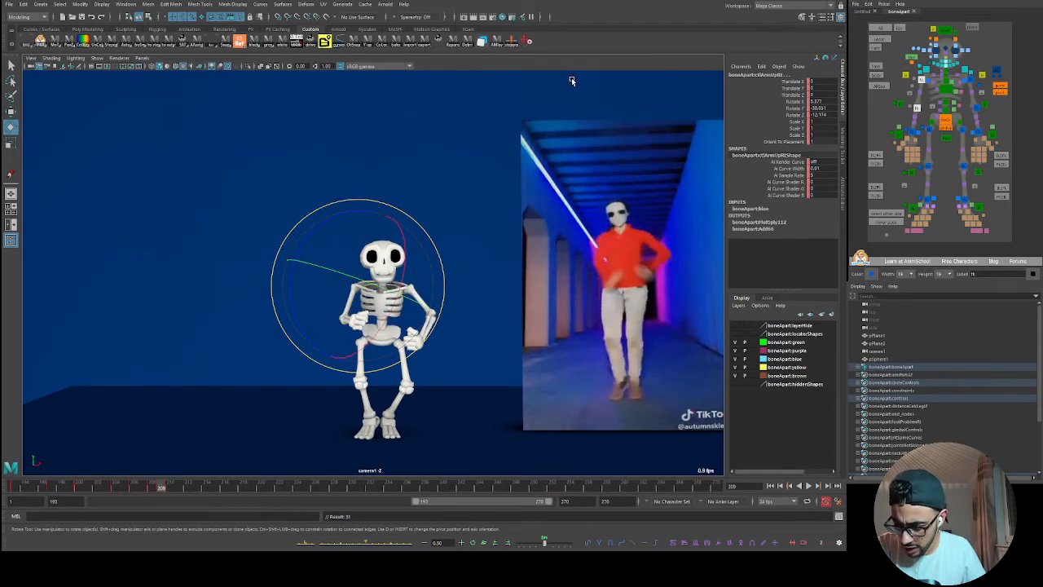
key(alt+period)
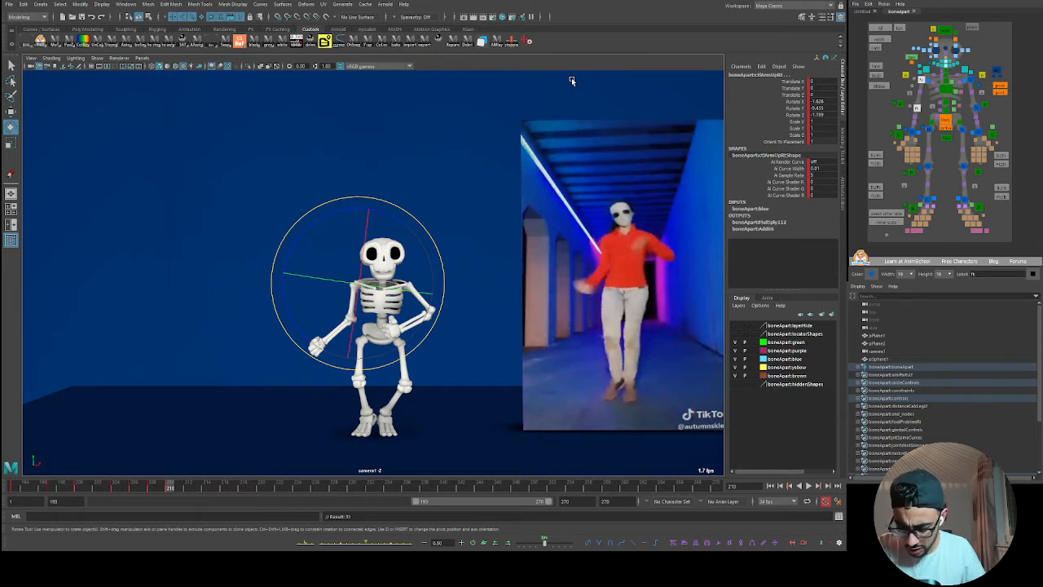
- Undo the outward right-arm pose at frame 210 and reselect the right upper arm control
key(ctrl+z)
click(922, 90)
click(923, 80)
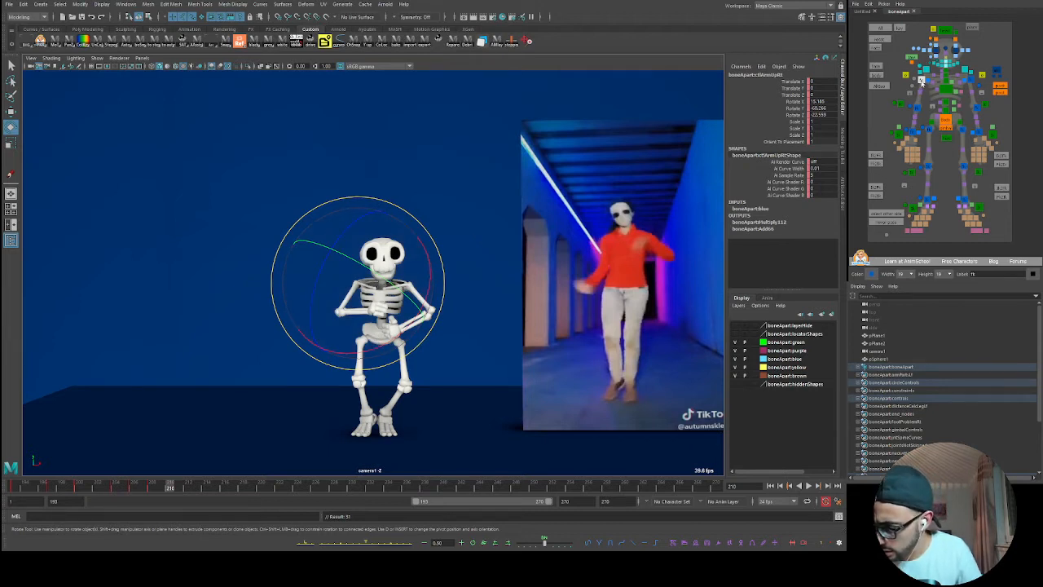
- At frame 210, rotate the right forearm, upper arm and hand so the arm hangs with the fist beside the hip
click(919, 110)
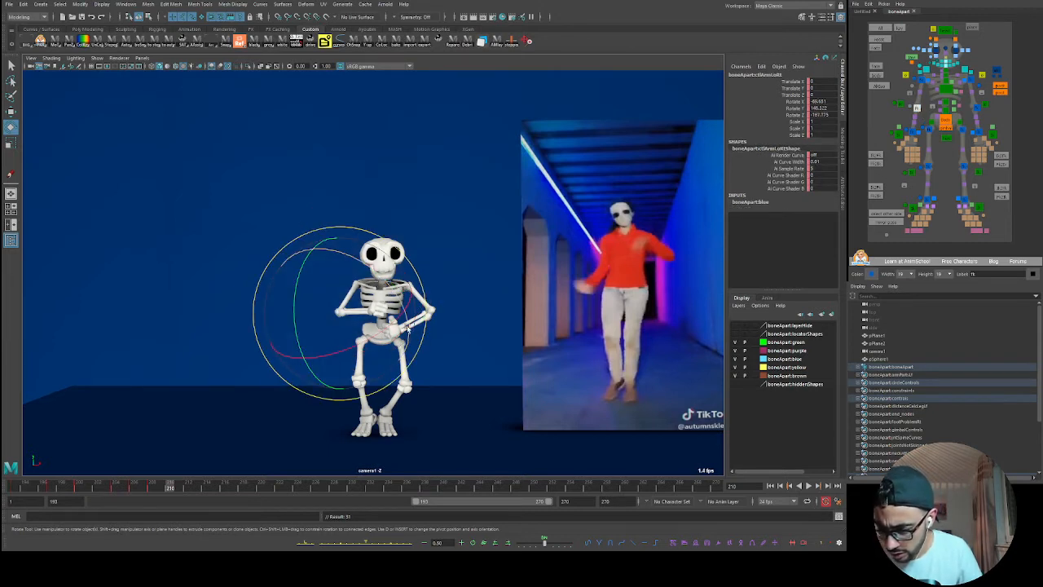
drag(320, 381, 325, 359)
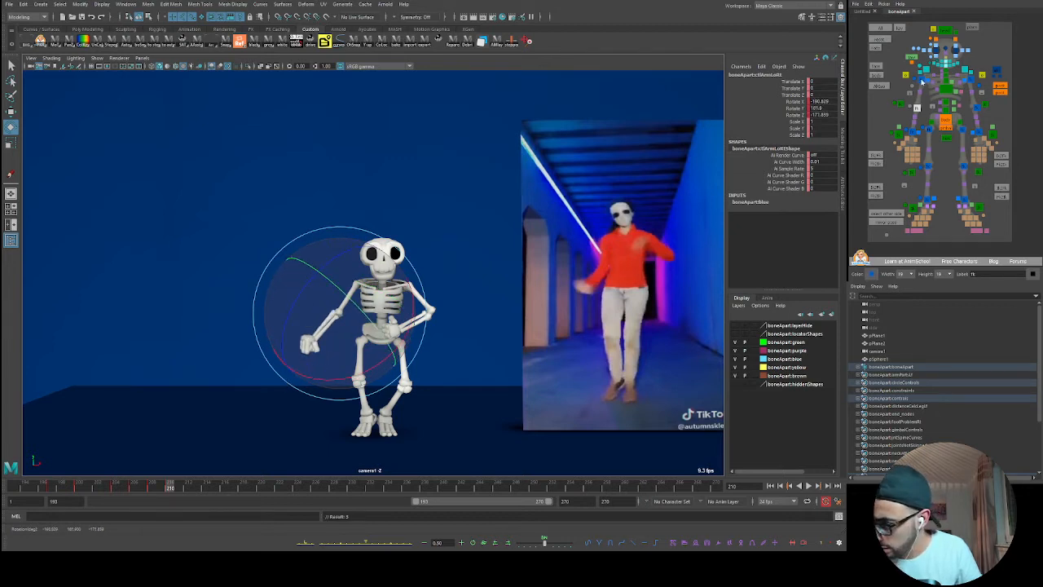
click(922, 80)
drag(371, 353, 437, 328)
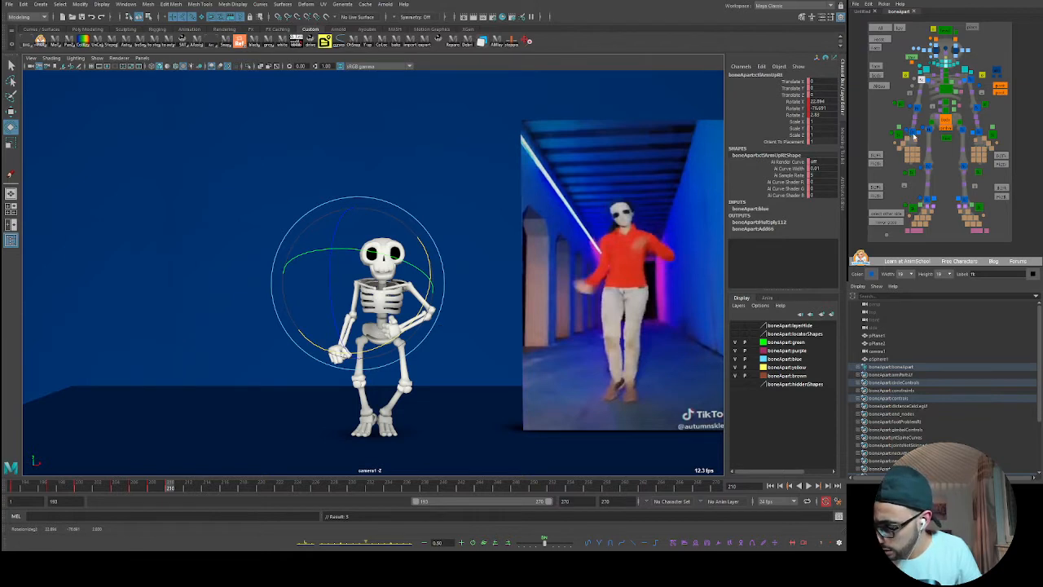
click(912, 133)
drag(358, 320, 296, 355)
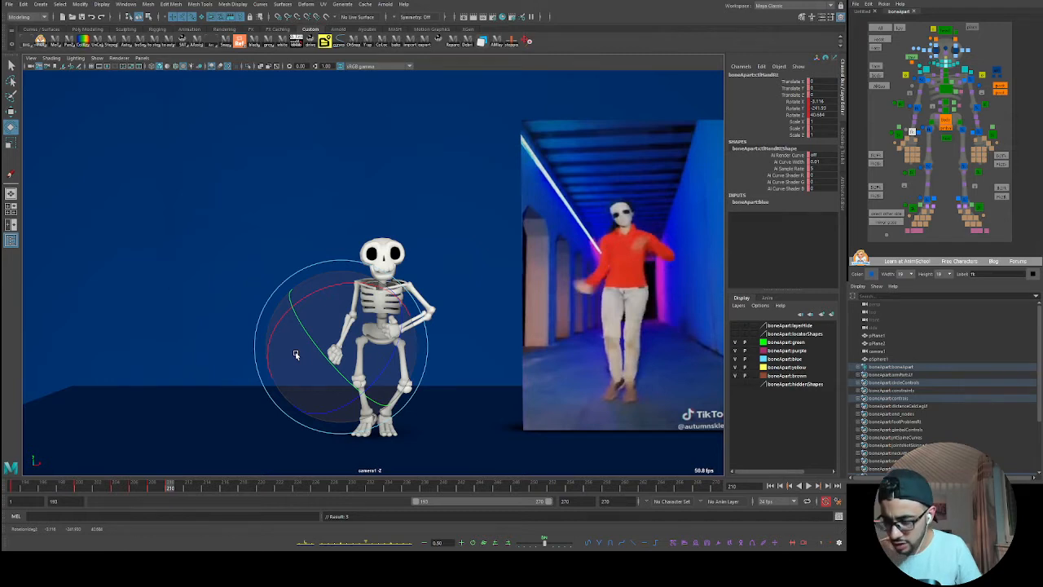
drag(364, 319, 291, 440)
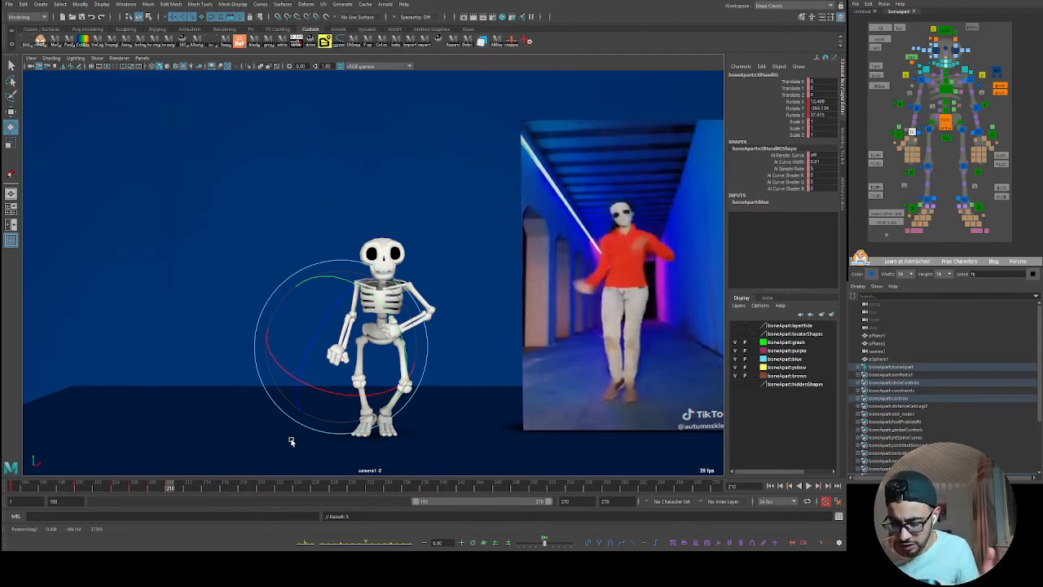
middle_drag(572, 243, 570, 259)
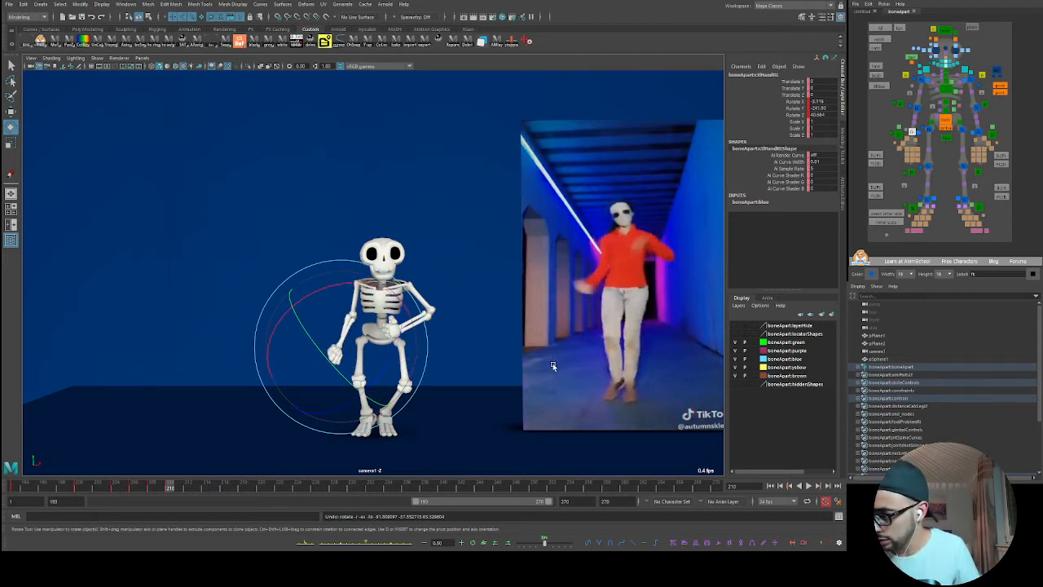
- At frame 213, rotate the right forearm and upper arm so the forearm extends outward with the fist raised, and check frame 212
click(922, 81)
key(alt+v)
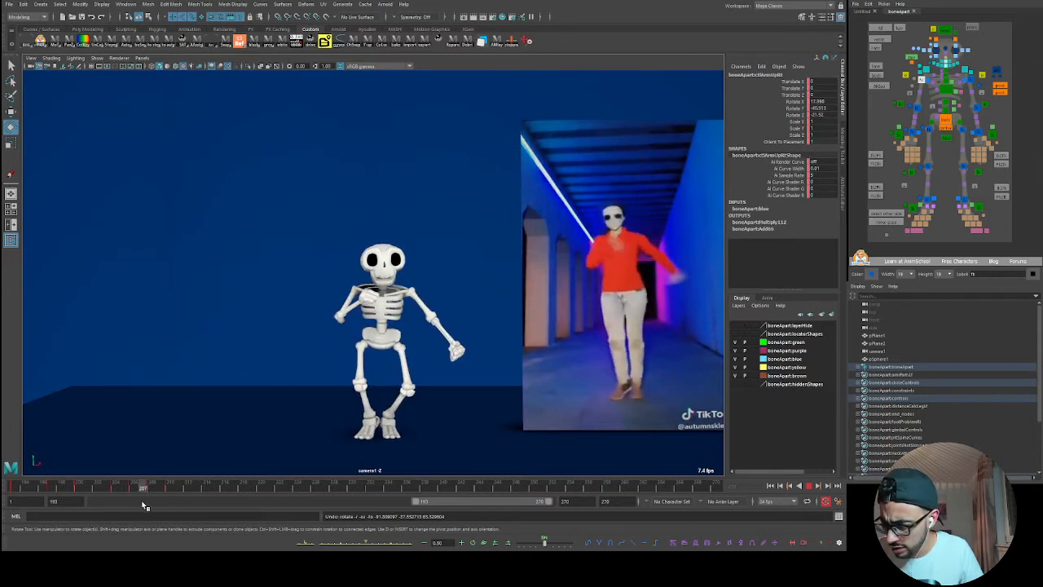
mouse_move(142, 511)
mouse_down()
mouse_move(180, 502)
mouse_move(198, 482)
mouse_up()
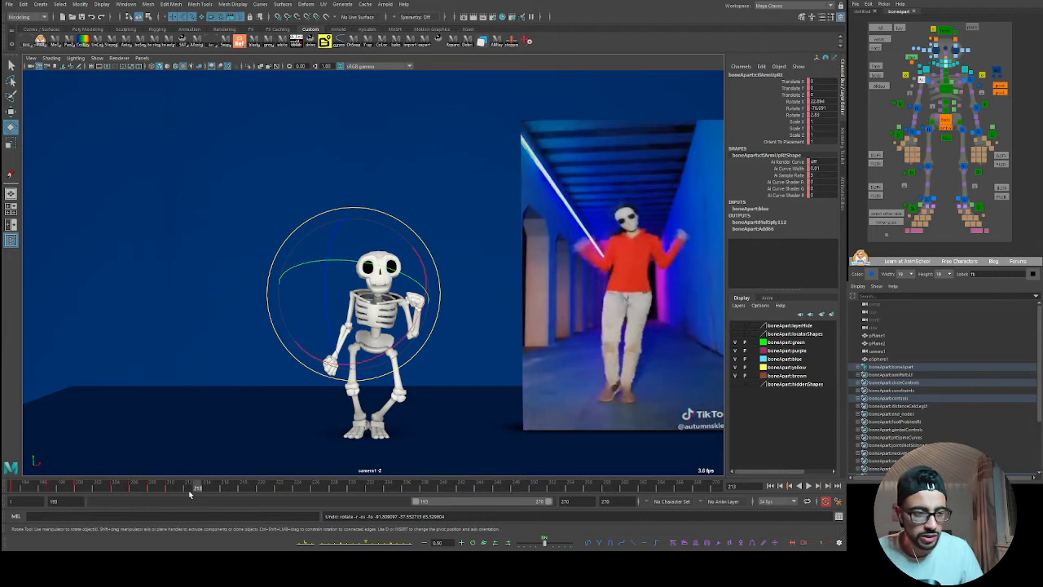
click(917, 108)
drag(316, 360, 389, 324)
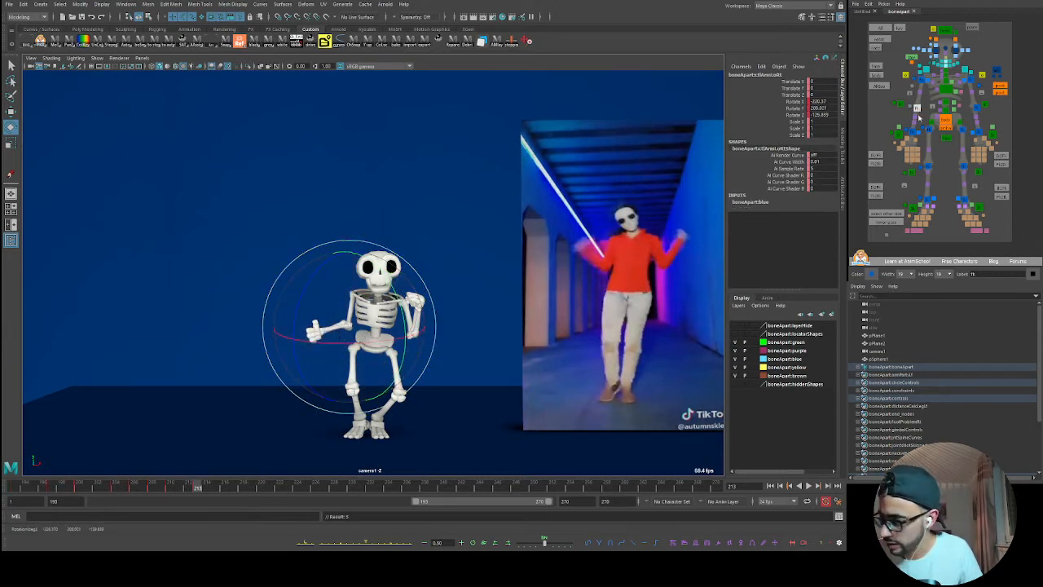
click(541, 295)
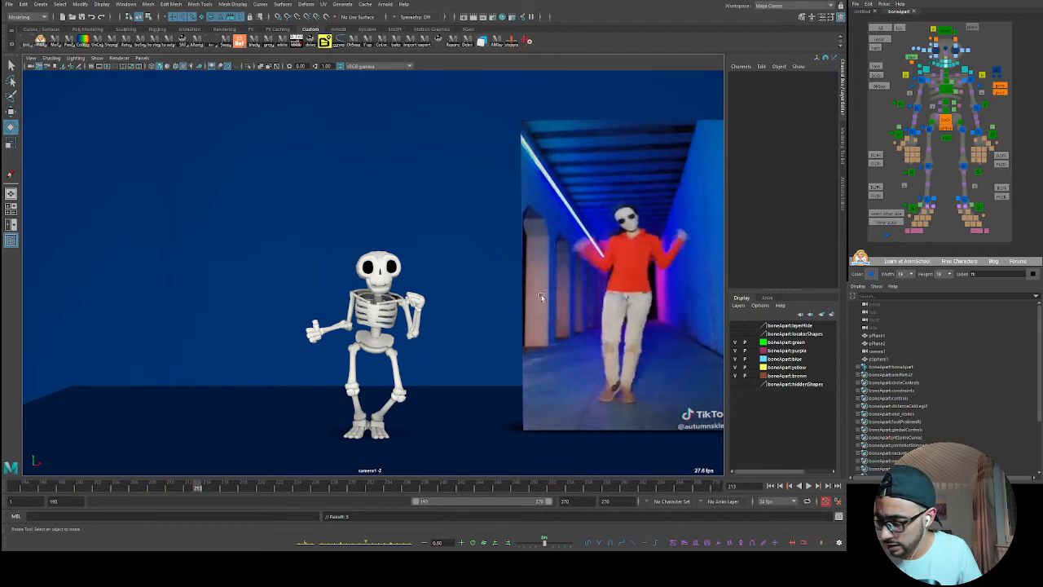
click(921, 80)
drag(334, 318, 317, 299)
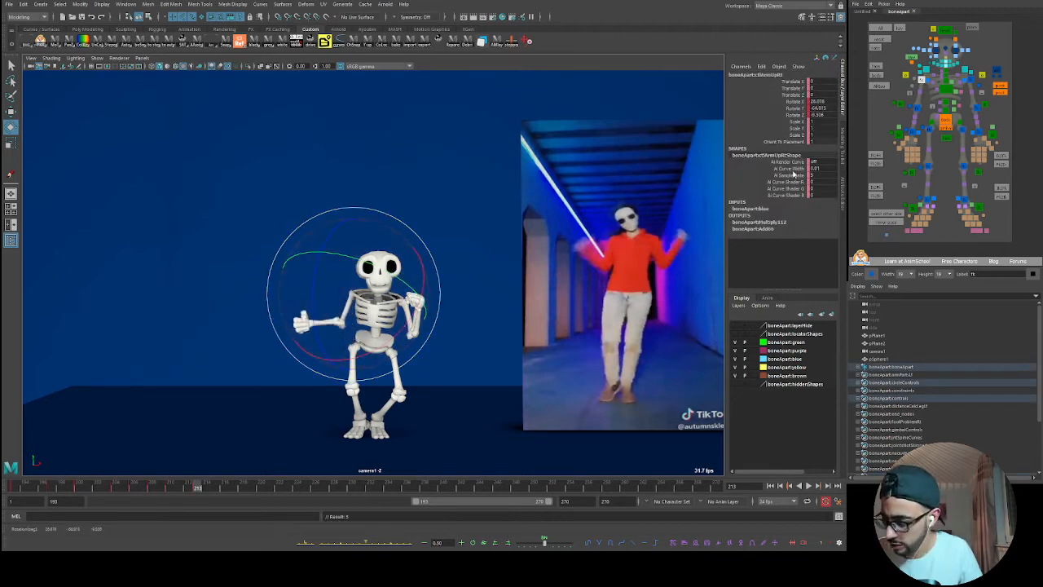
click(916, 108)
drag(306, 361, 286, 345)
mouse_move(193, 489)
mouse_down()
mouse_move(125, 496)
mouse_move(195, 509)
mouse_move(97, 508)
mouse_move(198, 509)
mouse_move(135, 504)
mouse_move(196, 493)
mouse_up()
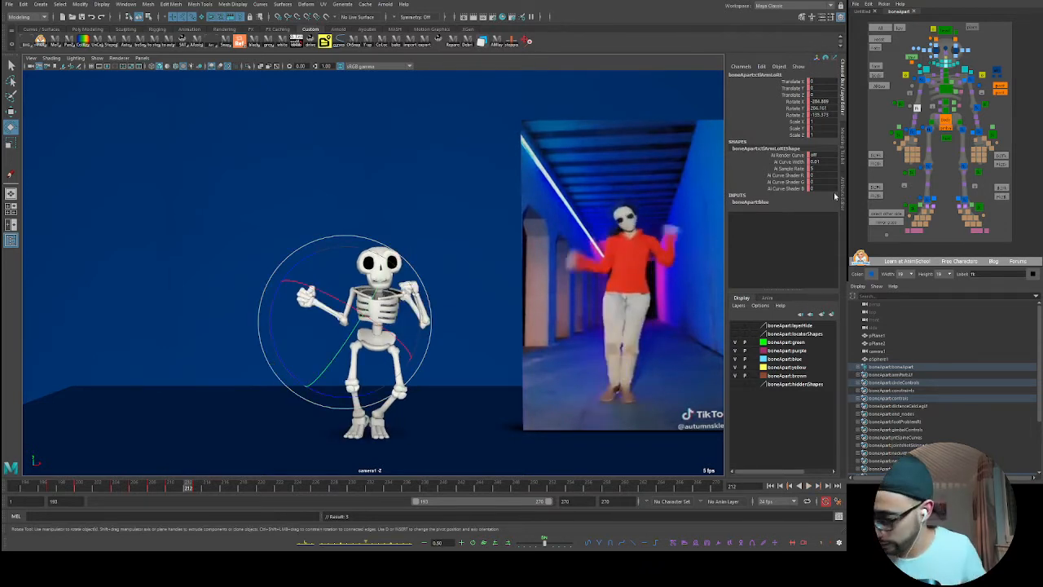
- At frame 215, rotate the right upper arm to bring the fist in beside the ribs, and key it
click(922, 79)
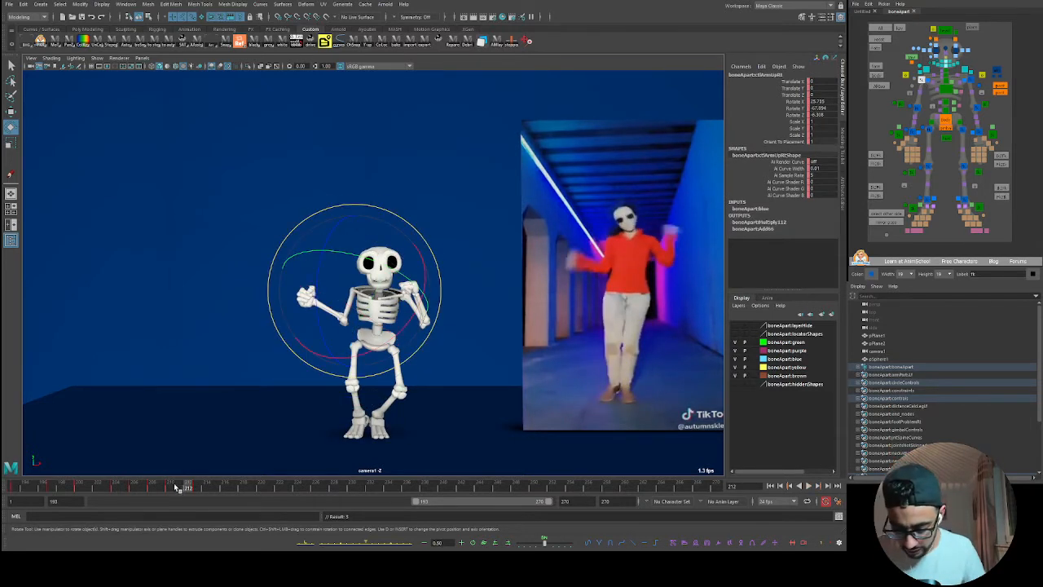
key(alt+v)
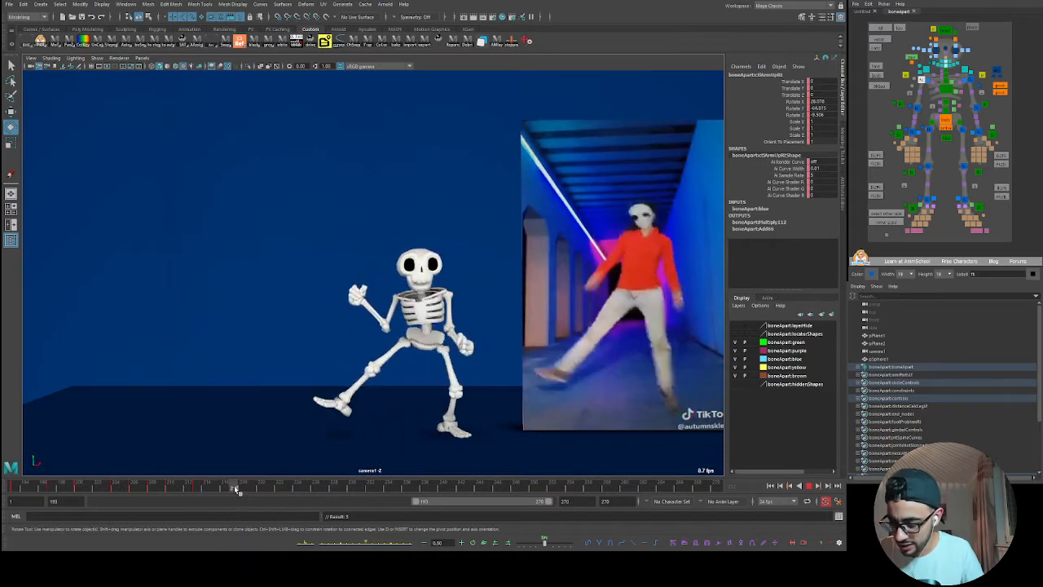
mouse_move(195, 492)
mouse_down()
mouse_move(253, 488)
mouse_move(170, 489)
mouse_move(229, 487)
mouse_move(198, 486)
mouse_move(226, 488)
mouse_move(216, 487)
mouse_up()
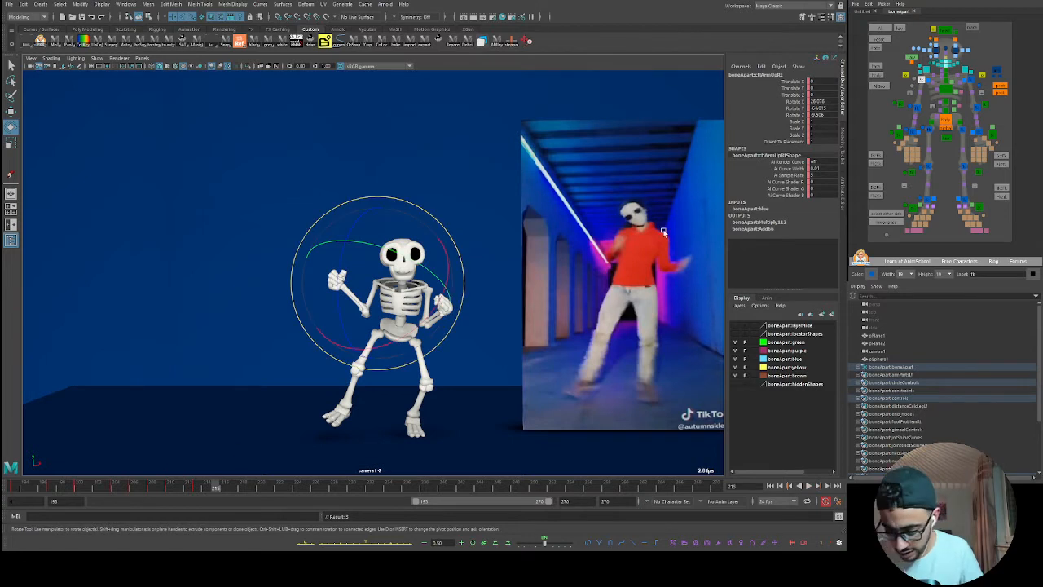
click(927, 79)
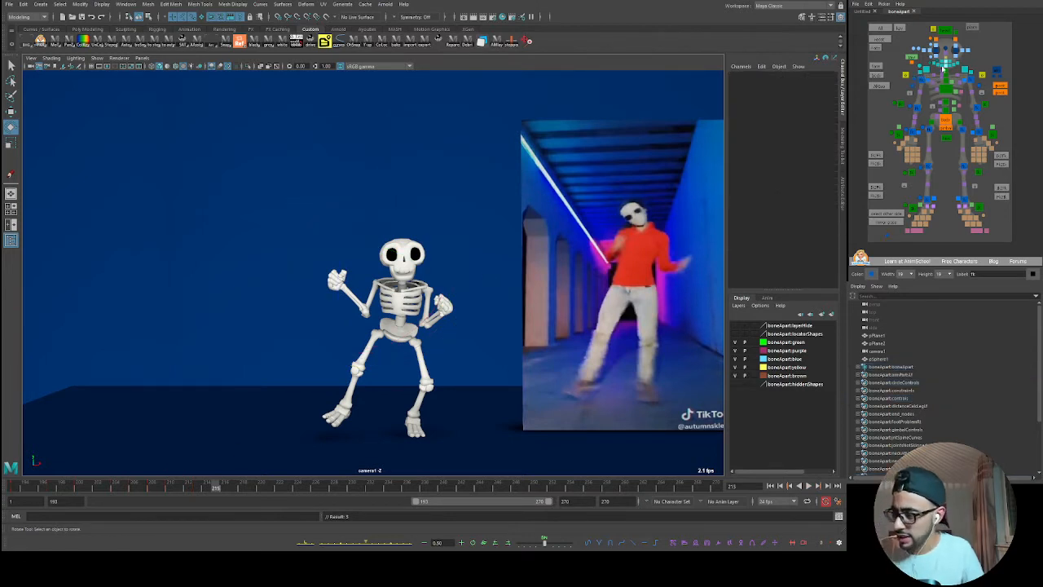
click(922, 79)
drag(383, 330, 409, 326)
key(s)
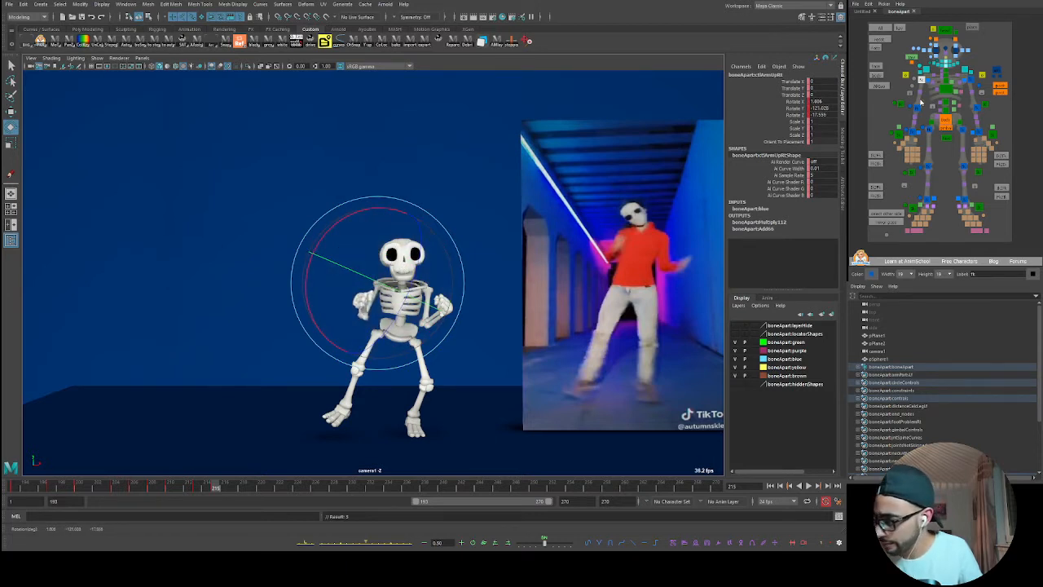
- Refine the frame 215 pose by rotating the right forearm and upper arm so the fist sits in front of the right shoulder
click(919, 104)
mouse_move(451, 293)
mouse_down()
mouse_move(383, 310)
mouse_move(376, 286)
mouse_move(409, 298)
mouse_move(356, 280)
mouse_move(334, 326)
mouse_move(322, 313)
mouse_up()
click(914, 130)
click(916, 79)
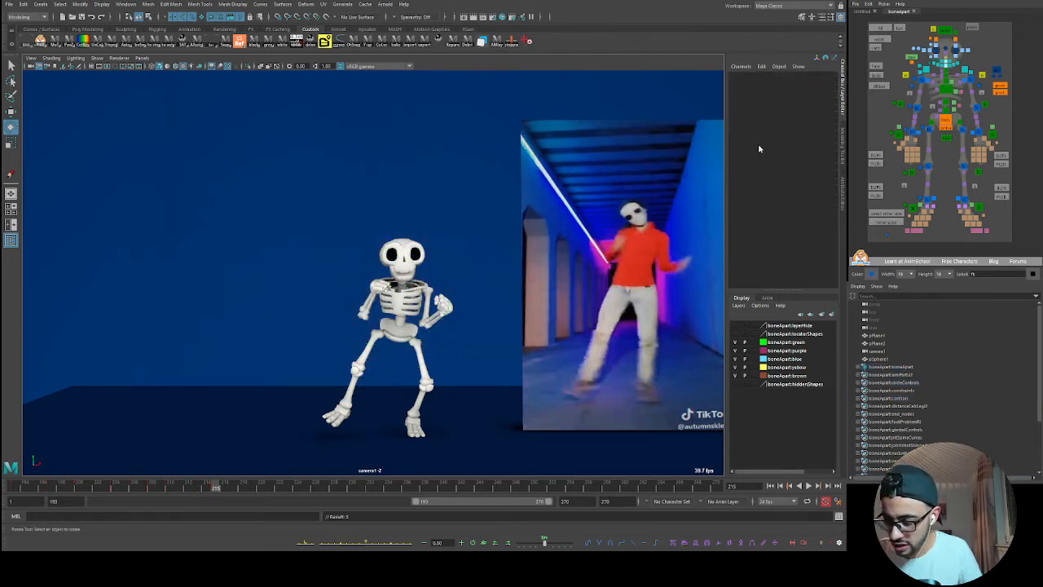
click(921, 75)
mouse_move(392, 298)
mouse_down()
mouse_move(350, 277)
mouse_move(410, 320)
mouse_move(394, 358)
mouse_up()
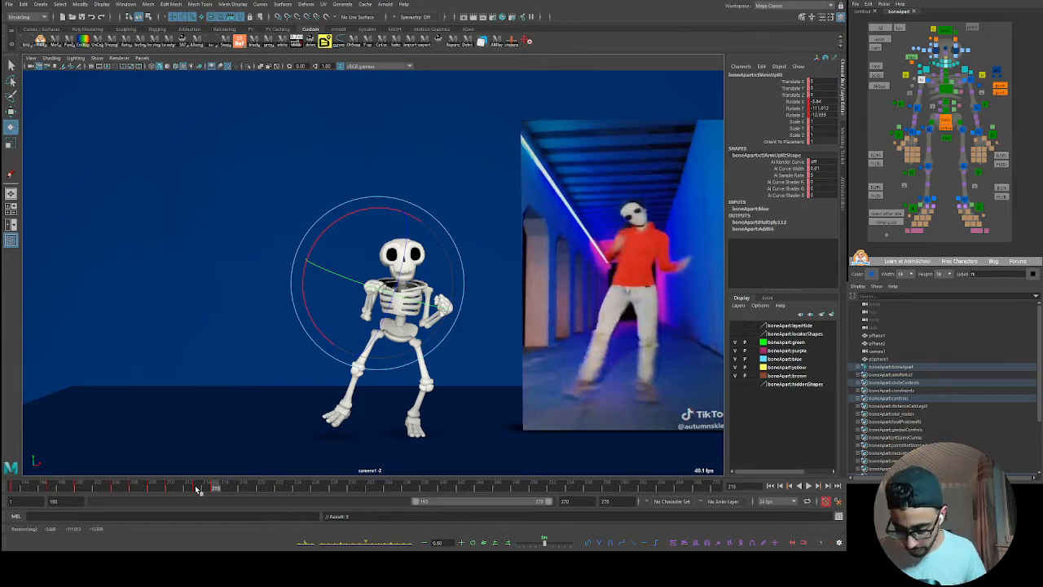
- Review the right arm's motion between frames 213 and 219 against the reference dancer
drag(199, 487, 244, 487)
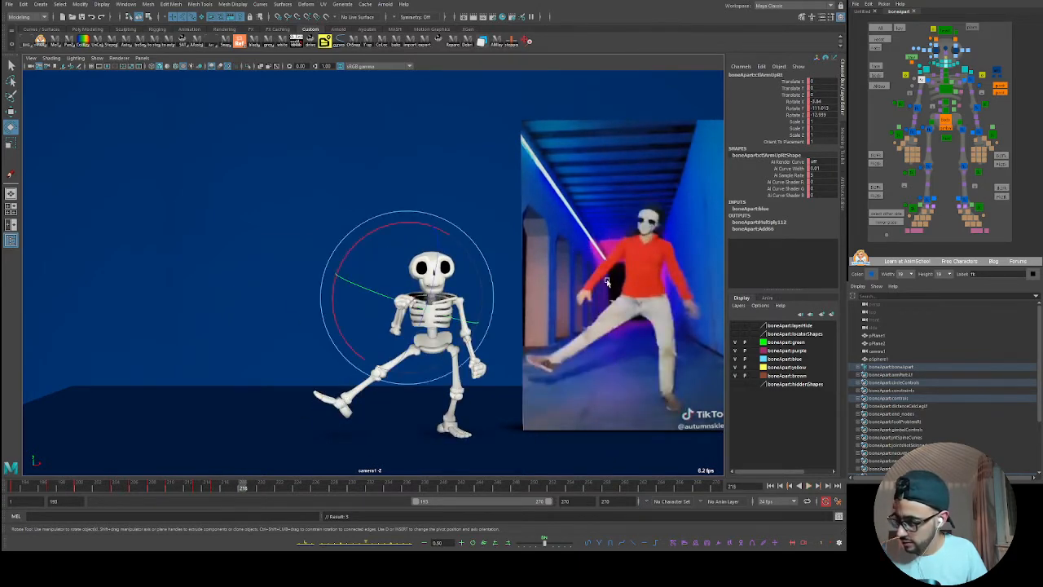
mouse_move(237, 488)
mouse_down()
mouse_move(206, 489)
mouse_move(242, 487)
mouse_up()
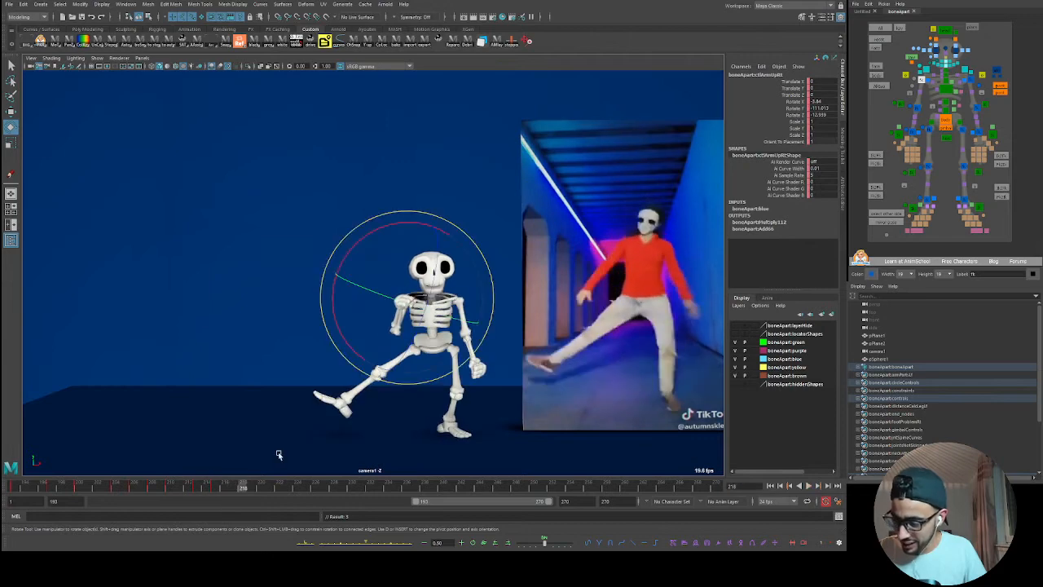
click(918, 67)
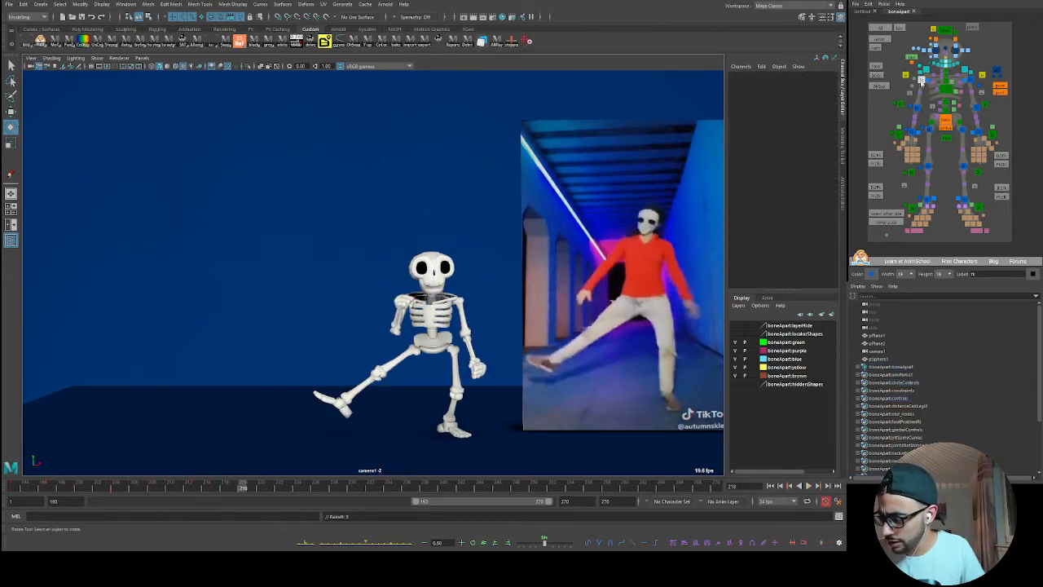
click(921, 79)
mouse_move(245, 486)
mouse_down()
mouse_move(177, 486)
mouse_move(252, 489)
mouse_up()
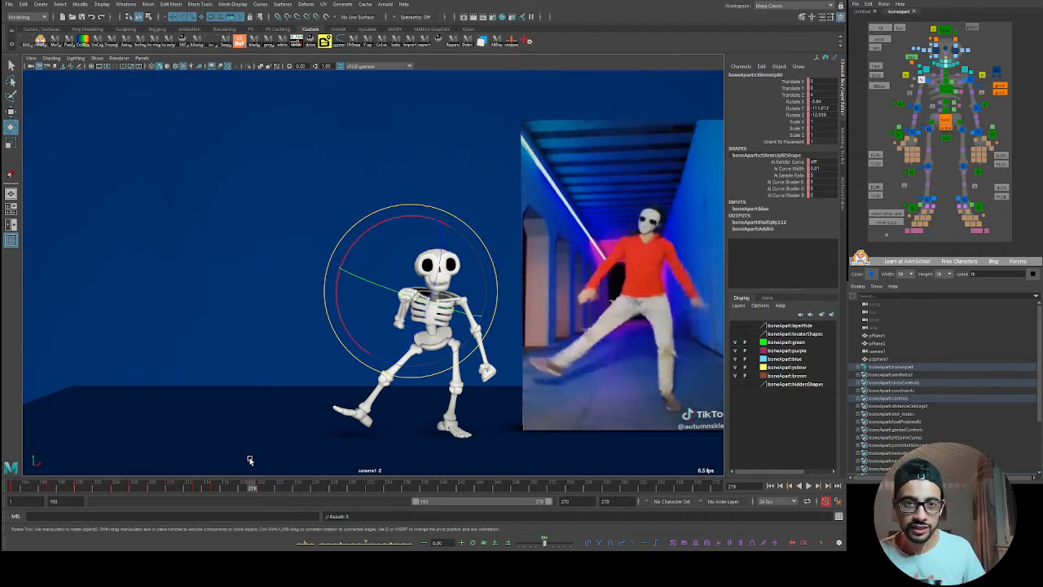
click(904, 82)
click(921, 79)
drag(229, 485, 205, 491)
key(alt+v)
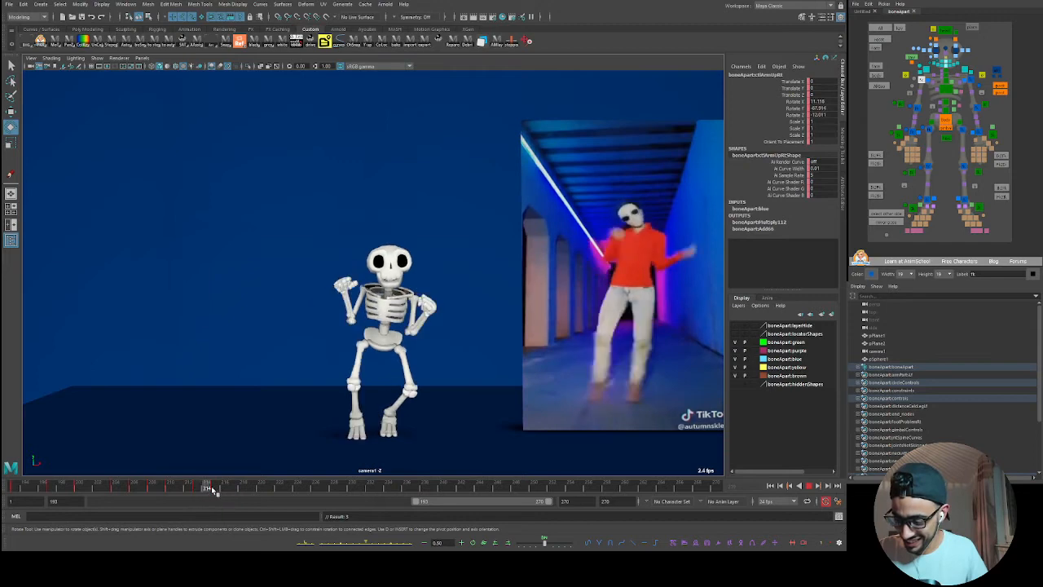
- At frame 218, try rotating the right upper arm, forearm and hand so the arm stretches down and outward above the kicking leg
mouse_move(217, 486)
mouse_down()
mouse_move(242, 488)
mouse_move(210, 491)
mouse_move(243, 490)
mouse_move(207, 493)
mouse_move(252, 488)
mouse_move(212, 489)
mouse_move(243, 484)
mouse_up()
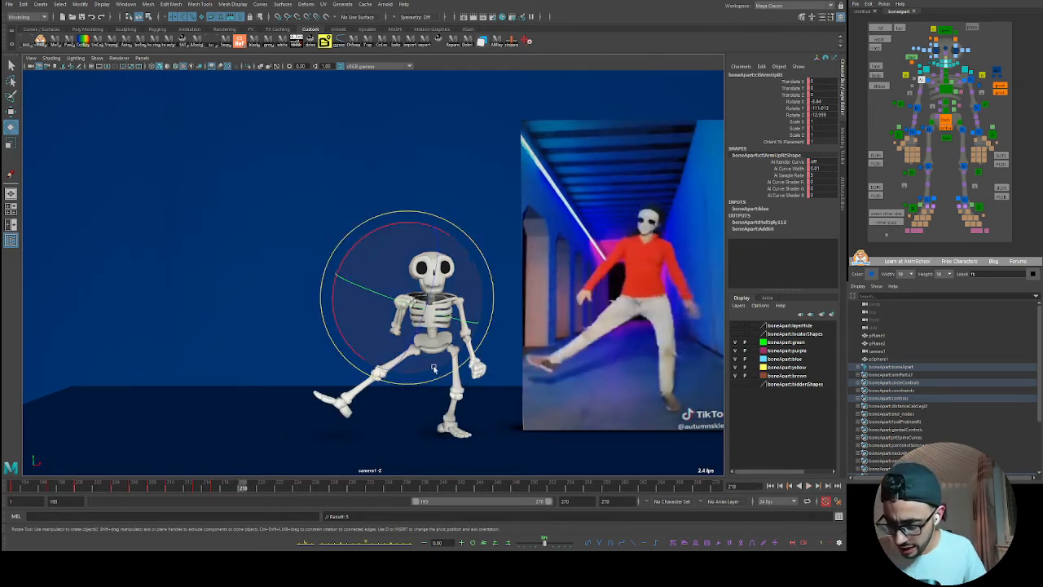
drag(353, 349, 342, 332)
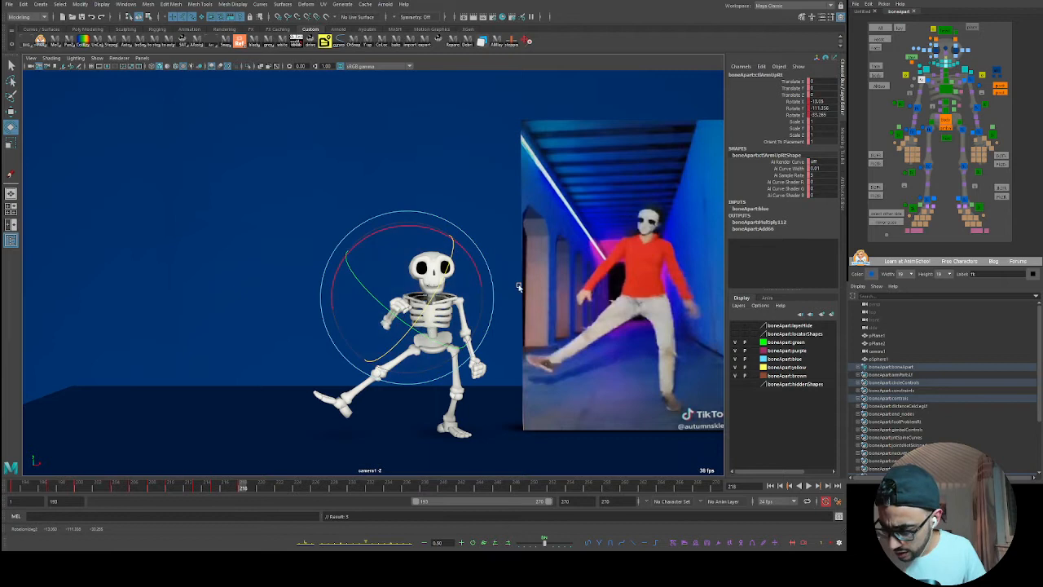
click(373, 333)
drag(373, 333, 333, 349)
click(913, 132)
drag(360, 385, 313, 393)
drag(393, 380, 410, 349)
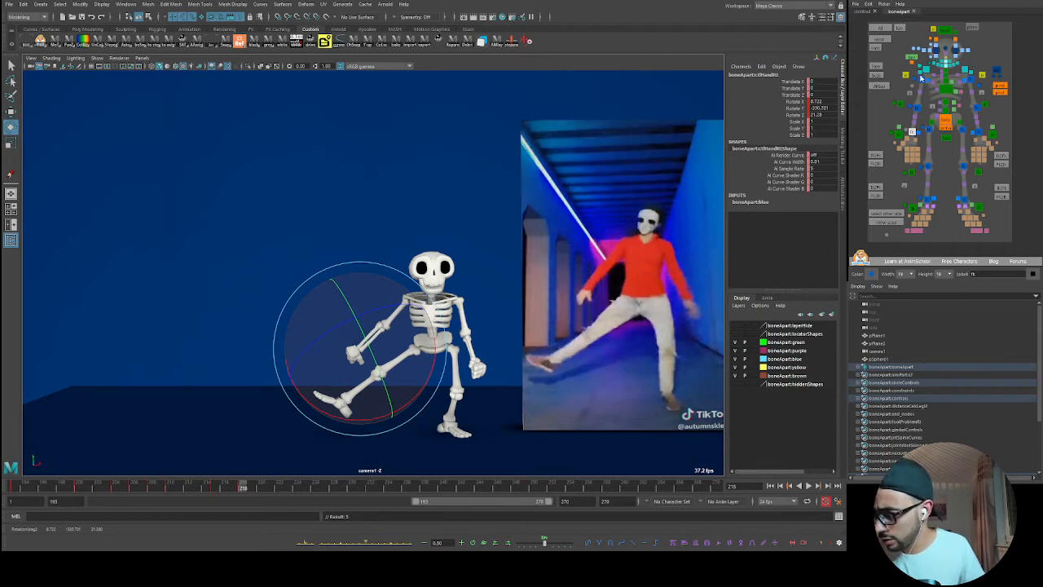
click(917, 107)
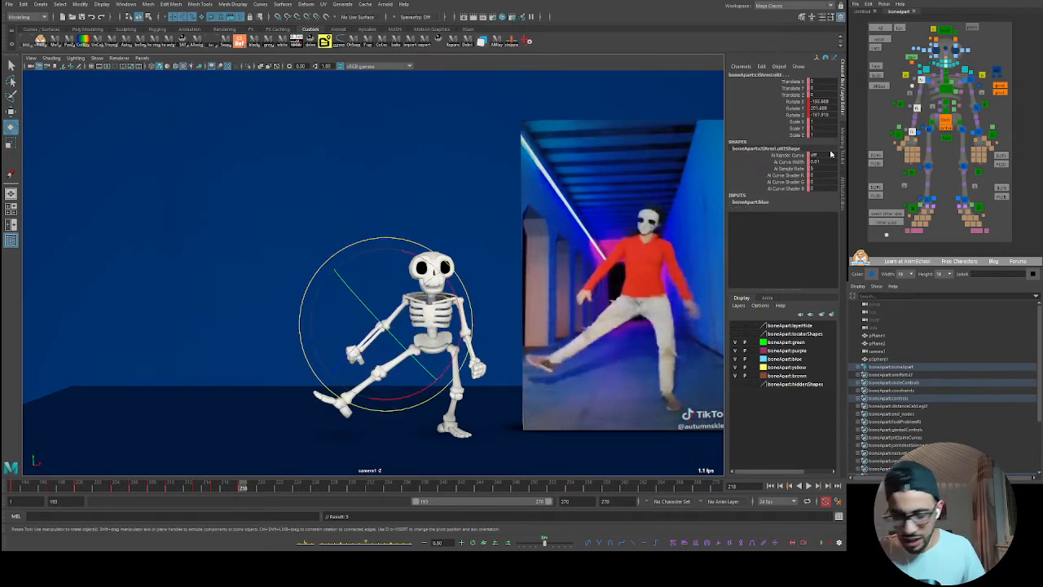
- Play through the arm motion around frames 214 to 217 and key the right arm controls at frame 215
mouse_move(227, 491)
mouse_down()
mouse_move(198, 489)
mouse_move(244, 499)
mouse_move(206, 489)
mouse_up()
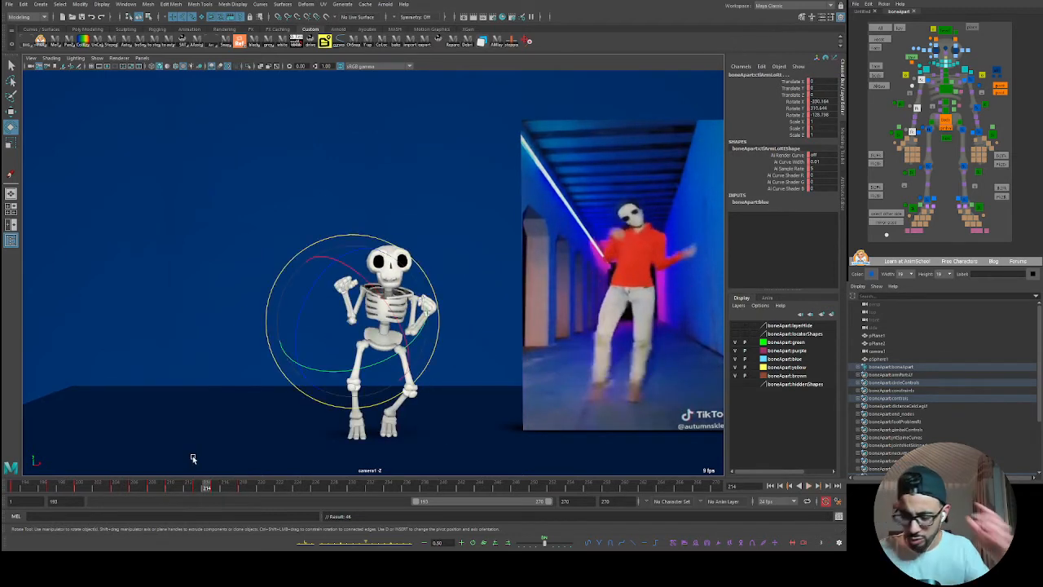
key(alt+v)
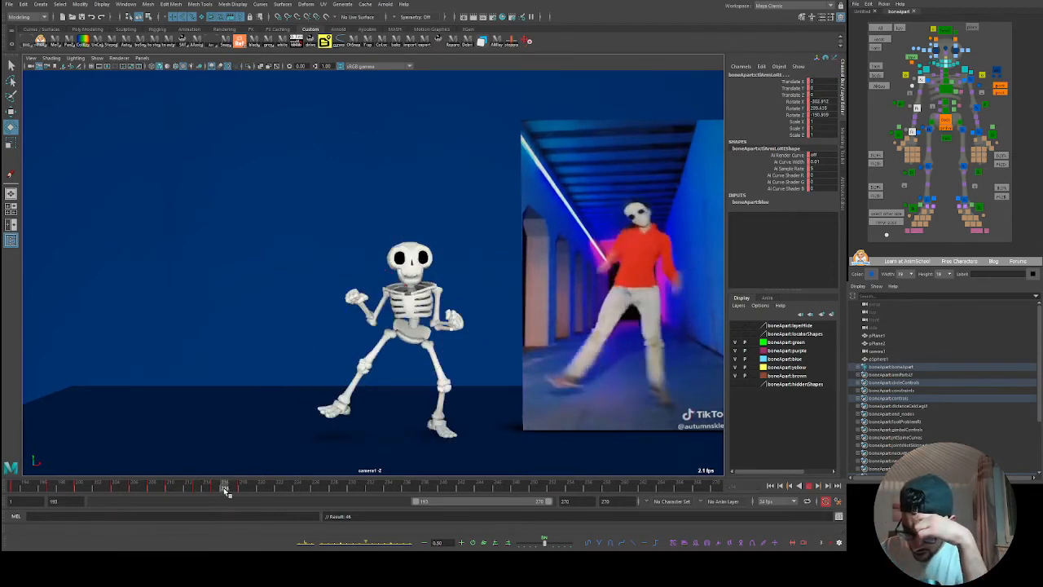
key(alt+v)
mouse_move(207, 493)
mouse_down()
mouse_move(246, 490)
mouse_move(217, 489)
mouse_up()
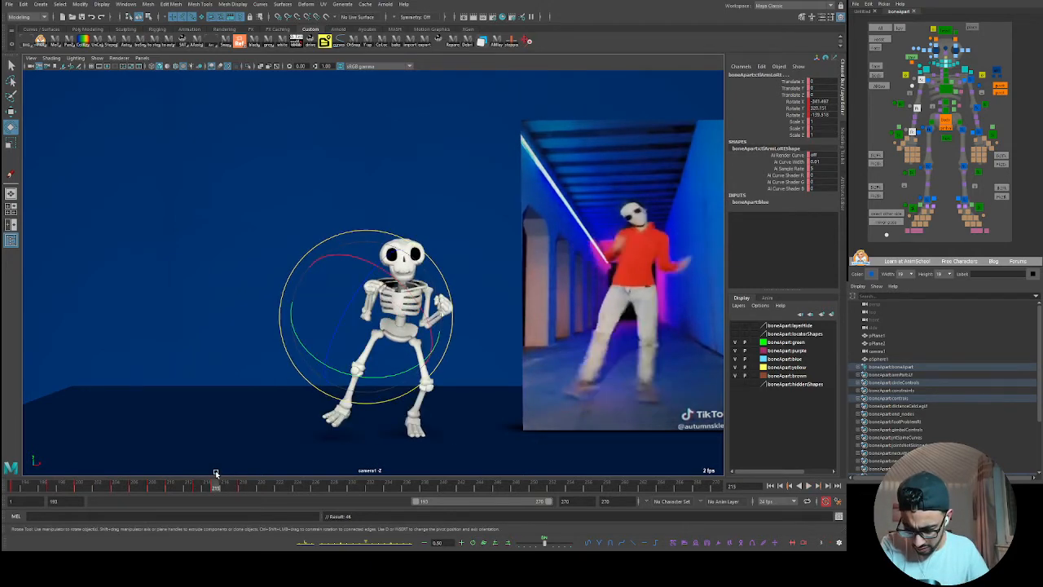
key(s)
- At frame 218, rotate the right forearm so the hand drops outward above the raised knee, and check the motion
key(period)
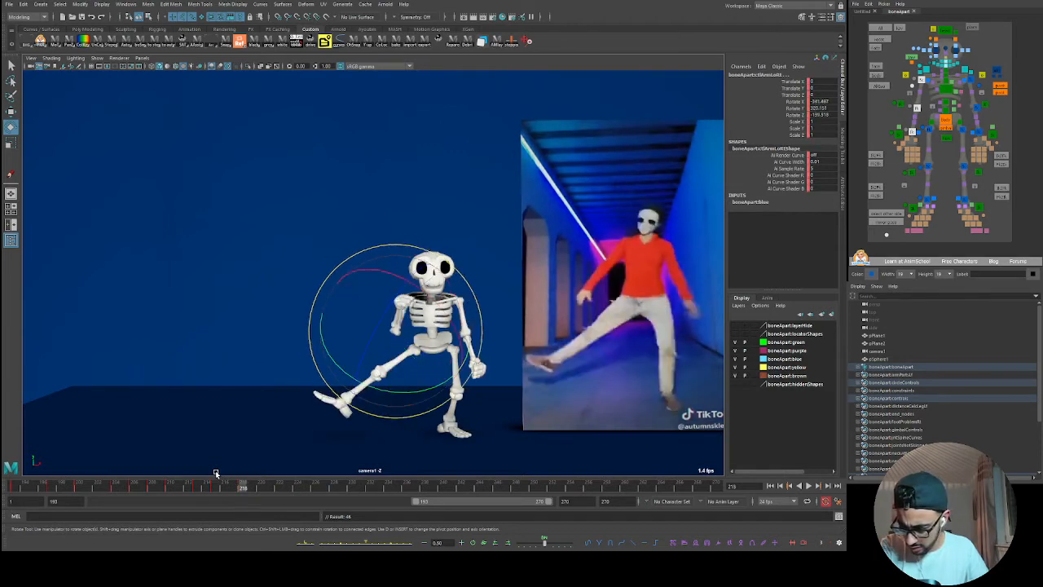
key(comma)
key(period)
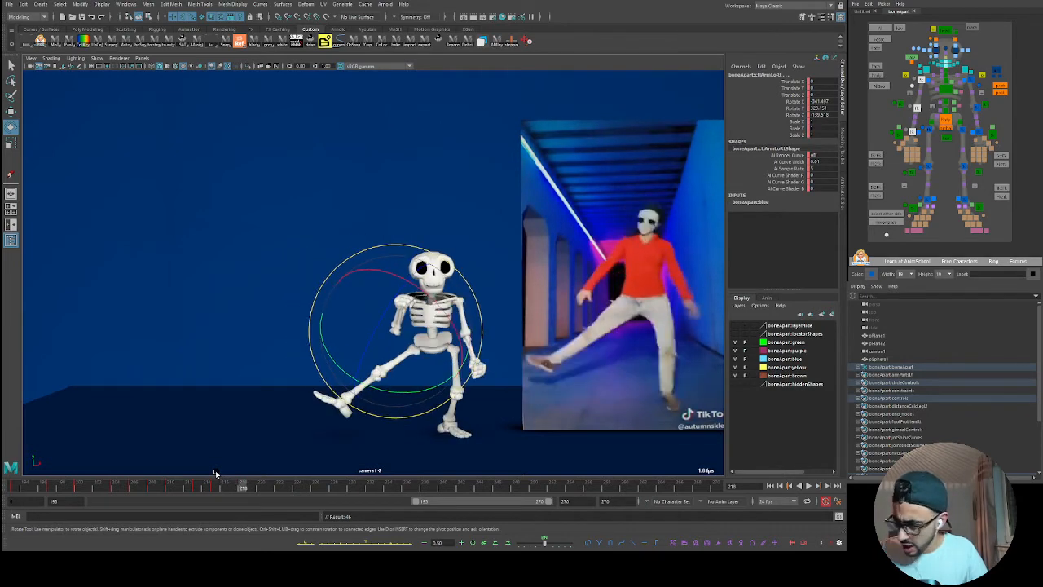
mouse_move(386, 315)
mouse_down()
mouse_move(350, 378)
mouse_move(377, 330)
mouse_up()
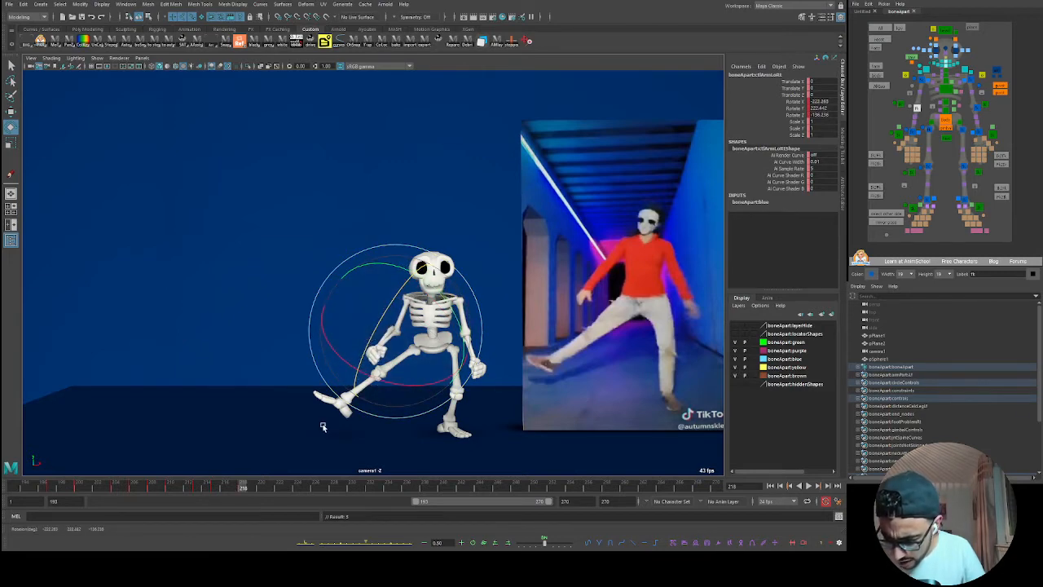
mouse_move(220, 492)
mouse_down()
mouse_move(210, 489)
mouse_move(243, 492)
mouse_move(187, 484)
mouse_move(243, 489)
mouse_up()
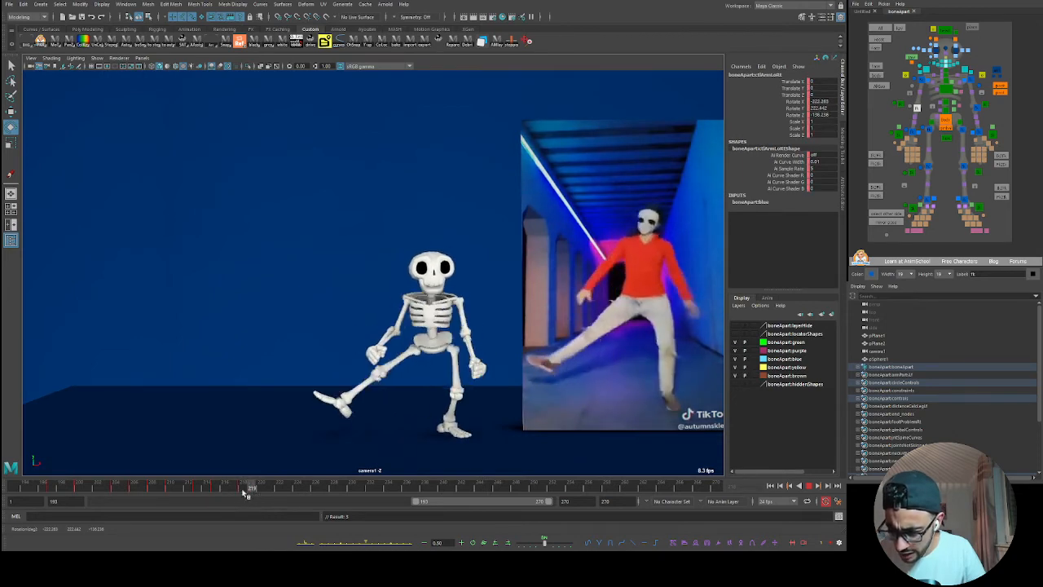
- Examine the animation curves of the right upper arm and forearm up to frame 218, then save the scene
key(e)
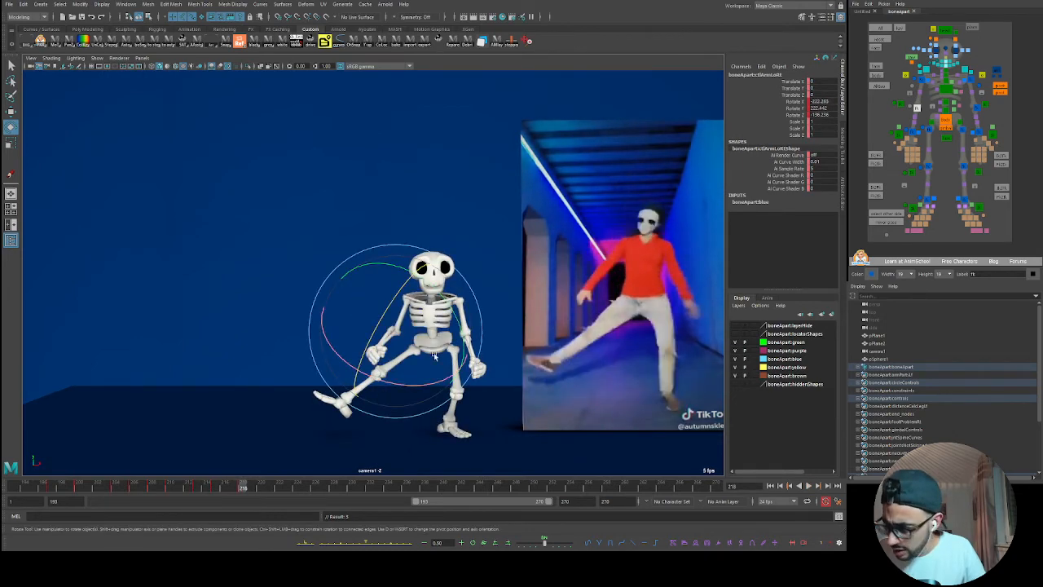
shift+click(921, 80)
key(space)
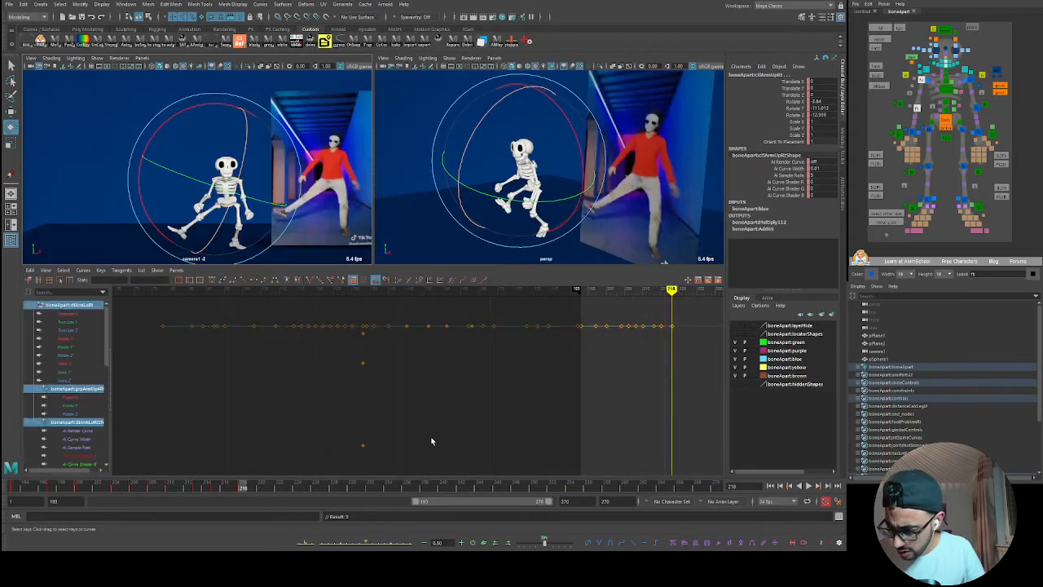
alt+middle_drag(600, 383, 528, 386)
click(84, 272)
click(126, 395)
alt+middle_drag(584, 368, 524, 378)
key(ctrl+s)
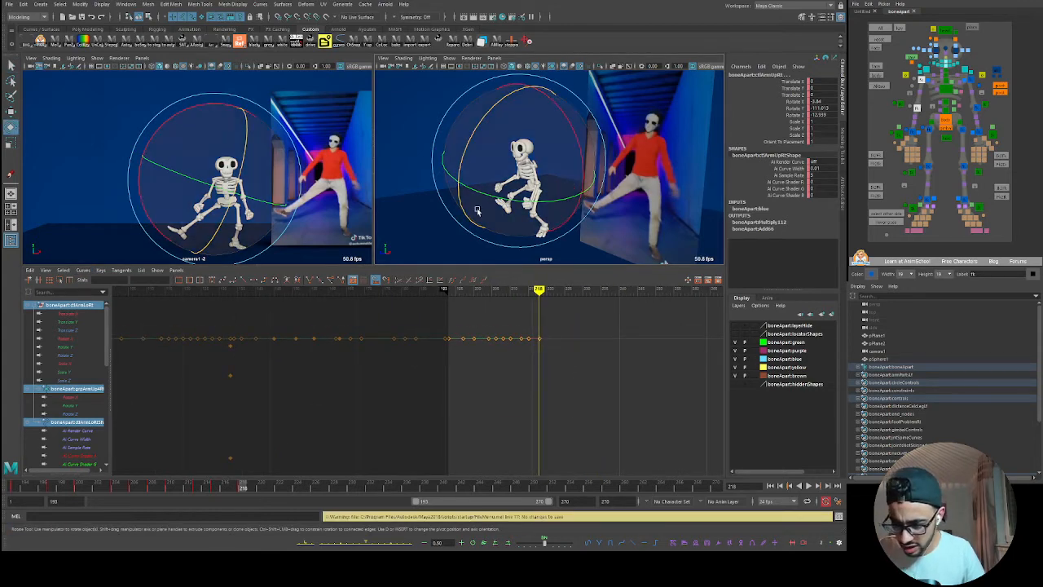
- Play back the right upper arm's motion through frames 208 to 218 in the full-size camera view against the reference
key(space)
click(908, 84)
click(920, 80)
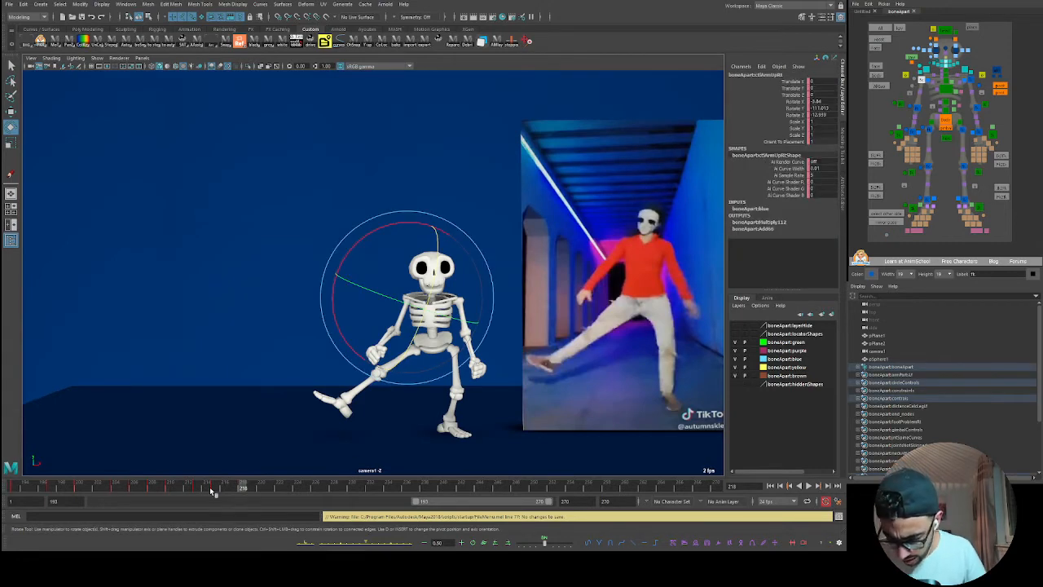
key(alt+v)
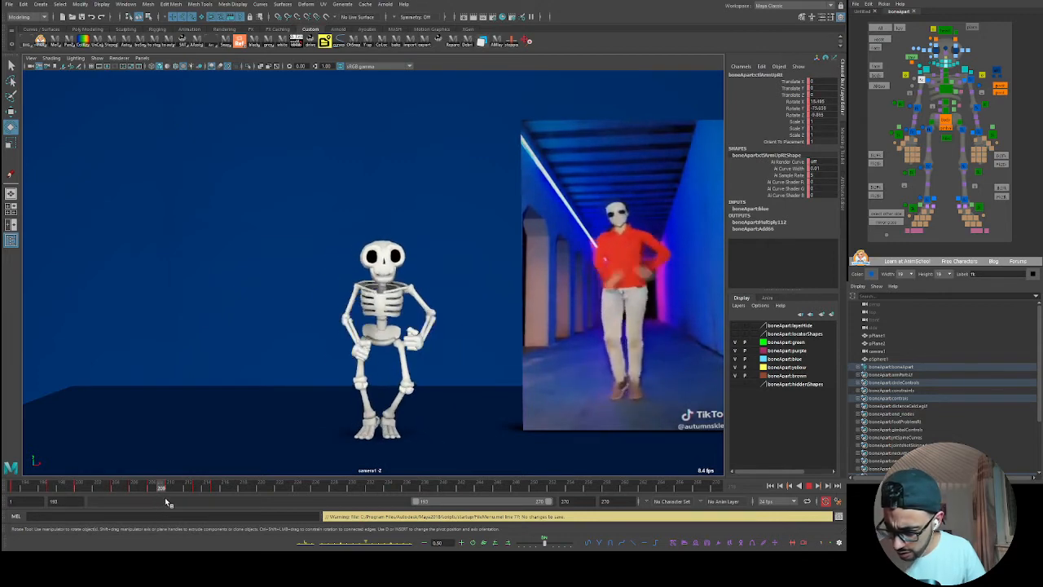
key(alt+v)
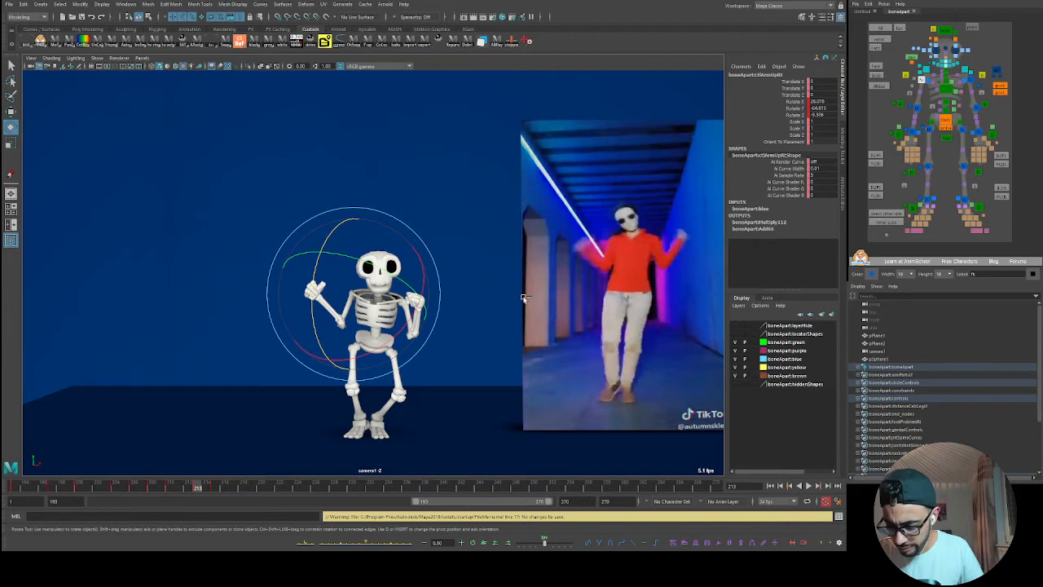
- Undo the recent right arm rotations at frame 218 one after another, returning to the arm stretched out over the leg
key(ctrl+z)
key(ctrl+z)
key(ctrl+z)
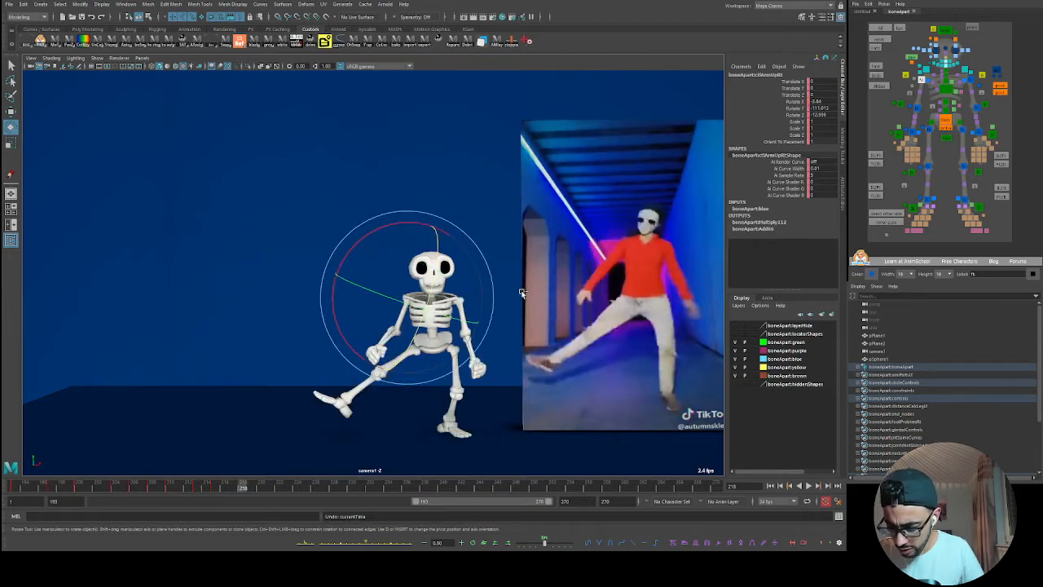
key(ctrl+z)
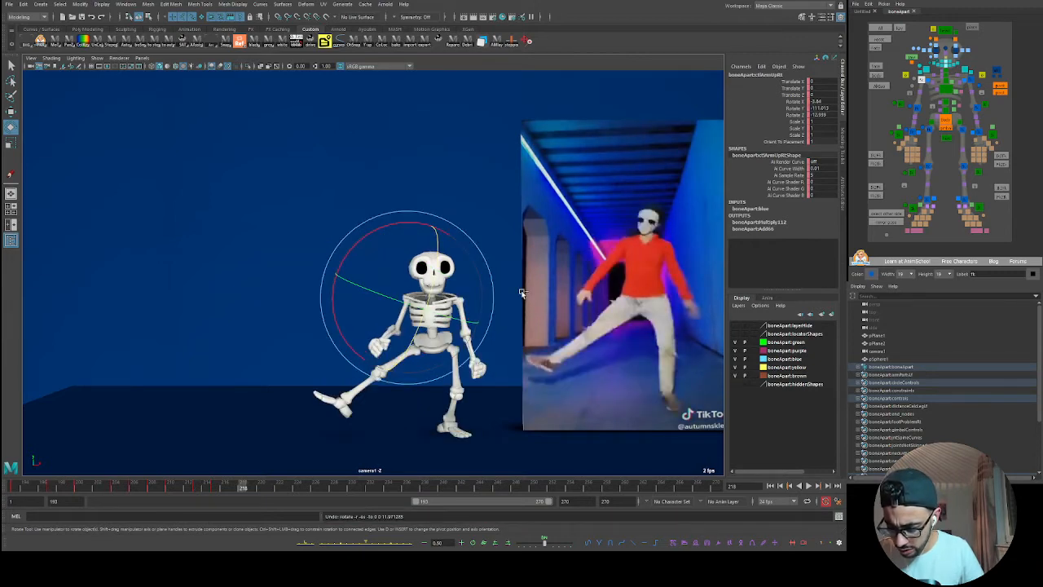
drag(186, 489, 242, 489)
key(ctrl+z)
key(ctrl+z)
key(ctrl+z)
key(ctrl+z)
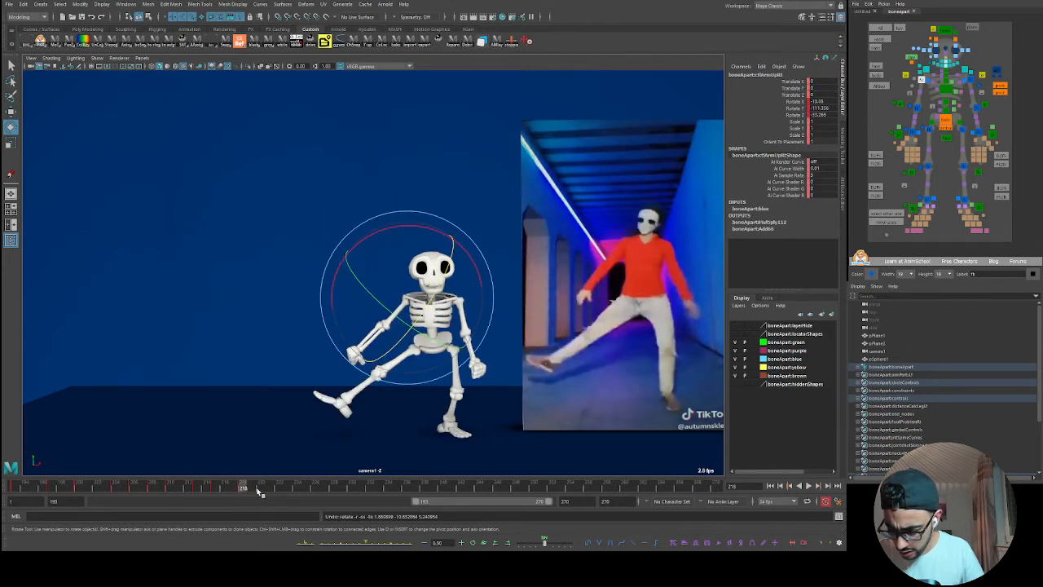
key(ctrl+z)
key(ctrl+z)
key(ctrl+z)
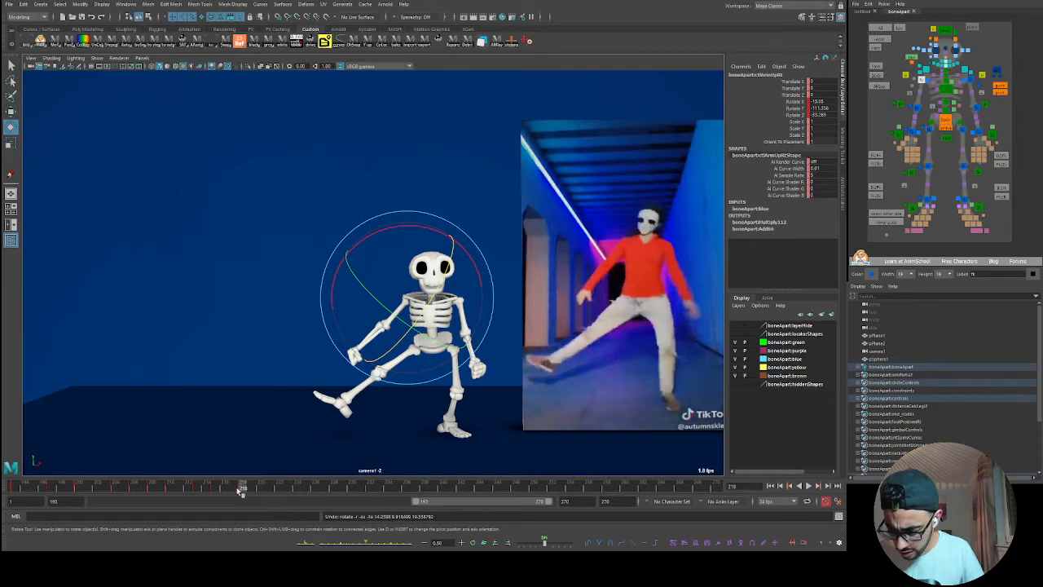
- Compare frames 217 and 218, and undo the earlier right forearm rotations so the forearm folds back toward the chest
mouse_move(239, 489)
mouse_down()
mouse_move(193, 489)
mouse_move(234, 487)
mouse_up()
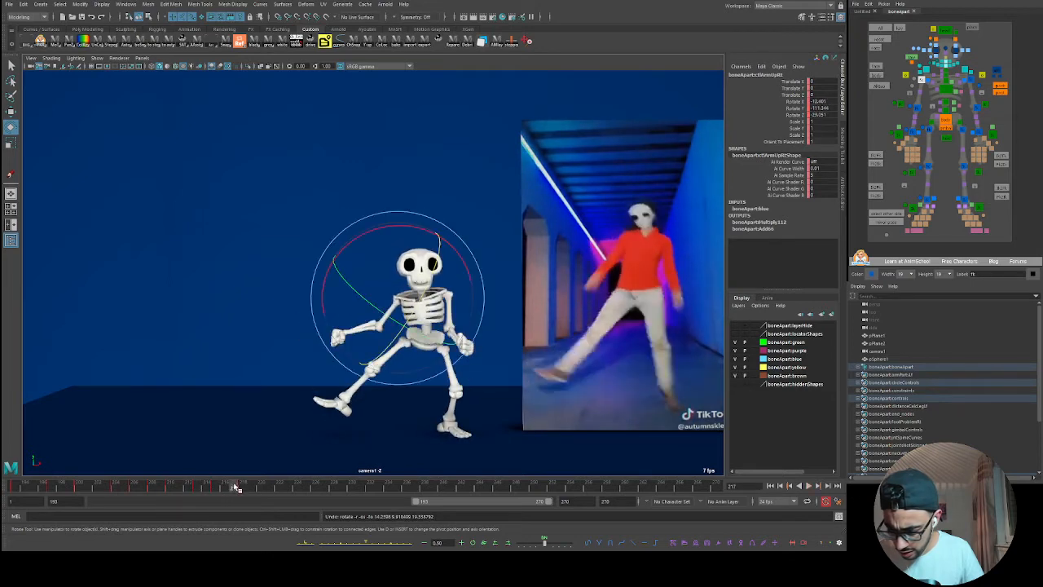
key(alt+period)
key(ctrl+z)
key(ctrl+z)
key(ctrl+z)
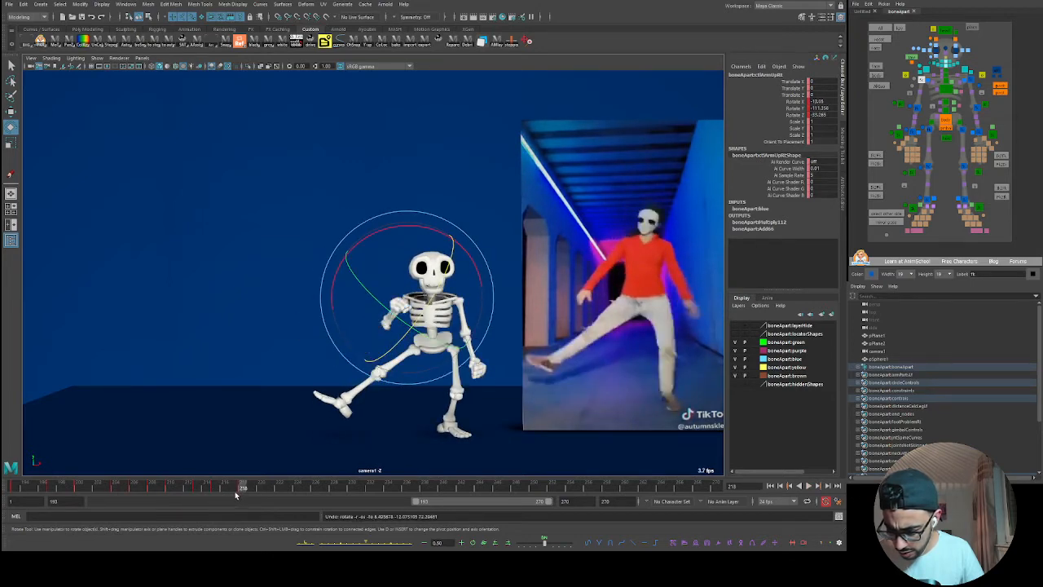
mouse_move(240, 489)
mouse_down()
mouse_move(187, 489)
mouse_move(252, 489)
mouse_move(152, 498)
mouse_move(235, 486)
mouse_up()
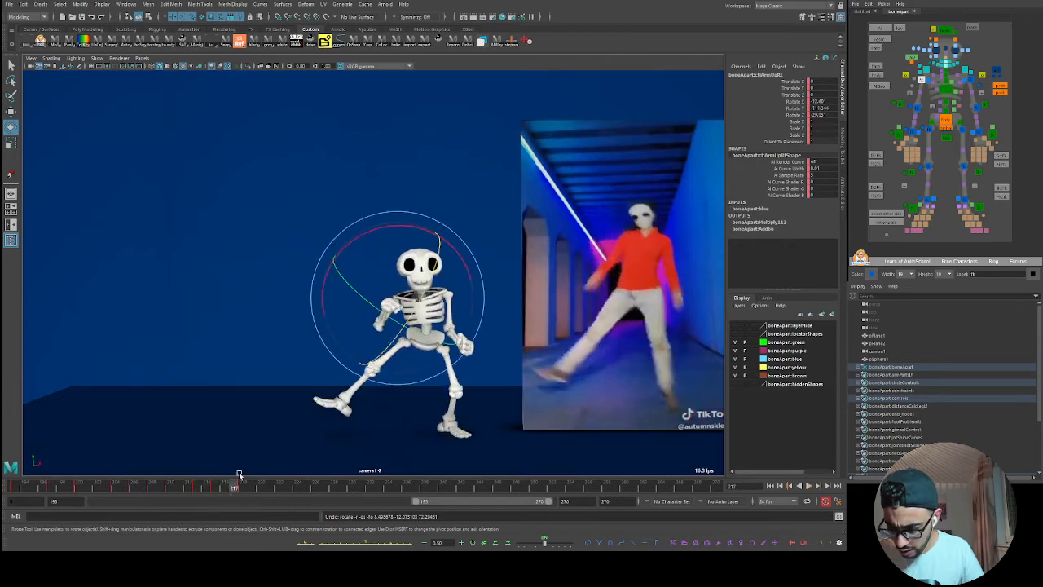
- Save the scene, and key the right upper arm, forearm and hand controls at frame 215
key(space)
key(ctrl+s)
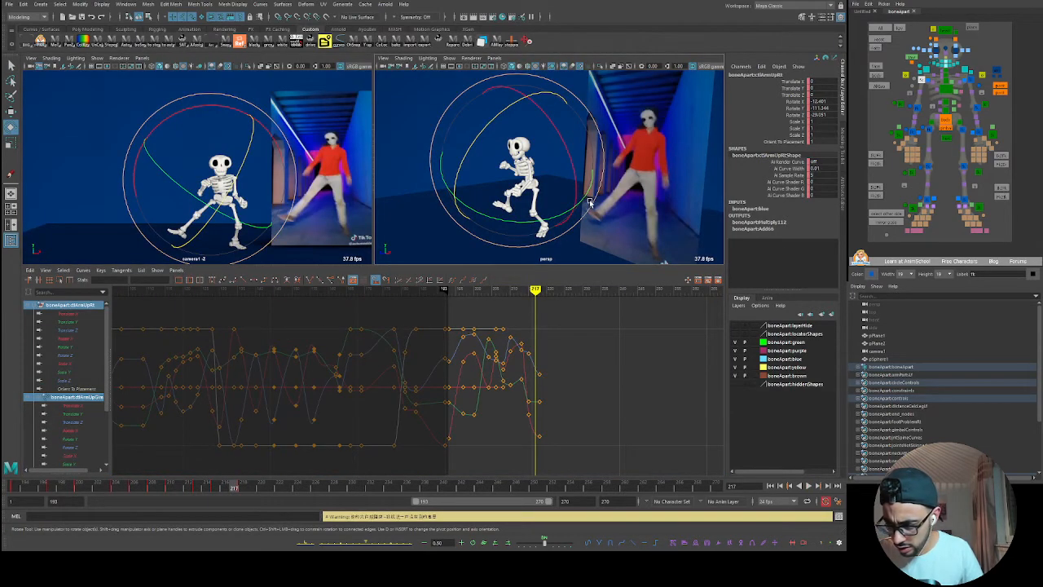
key(space)
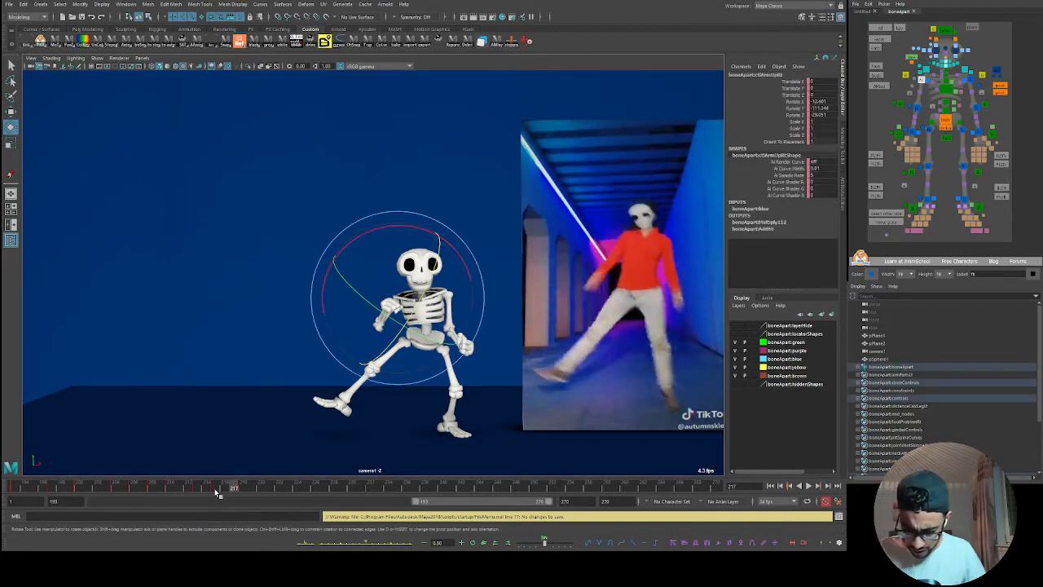
click(917, 107)
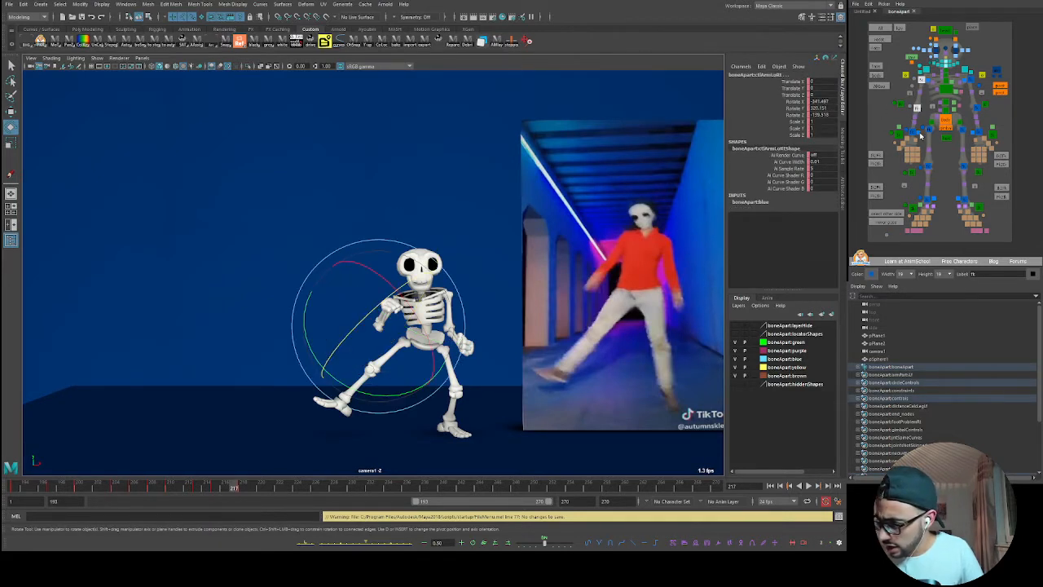
click(915, 132)
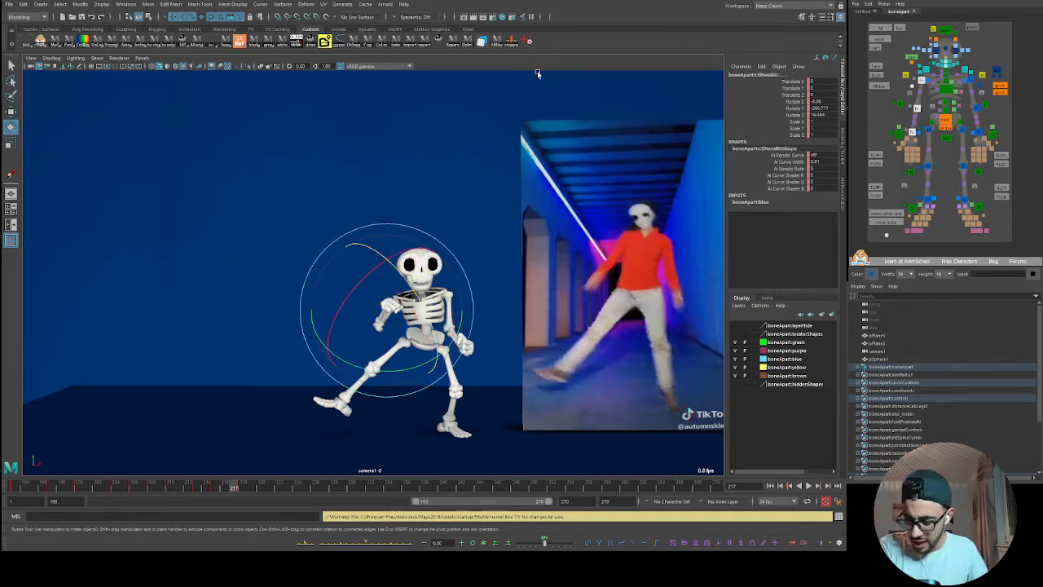
key(s)
key(.)
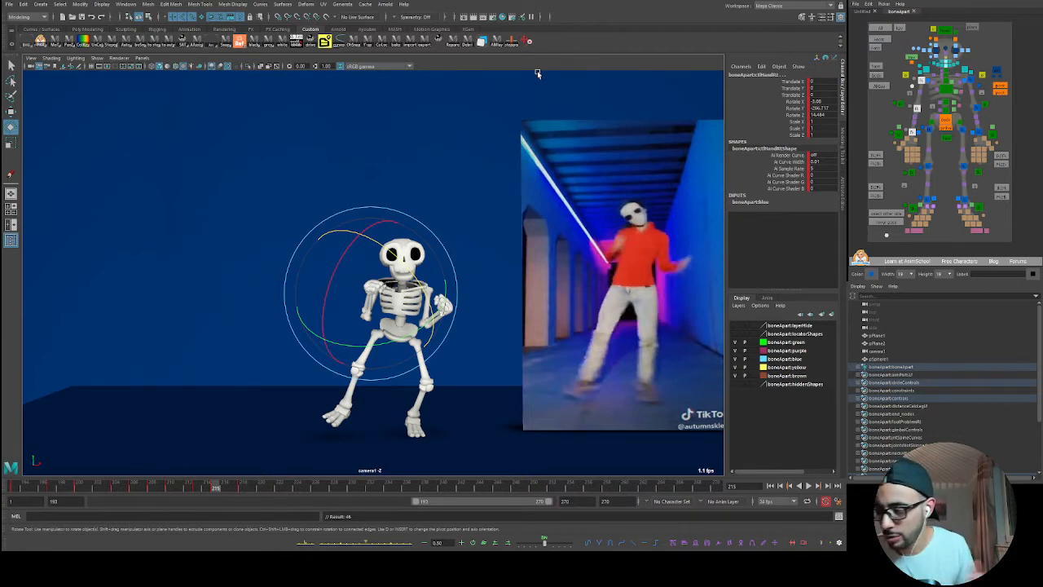
- Compare the right upper arm and forearm poses at frames 215 and 218 with the reference dancer
click(923, 80)
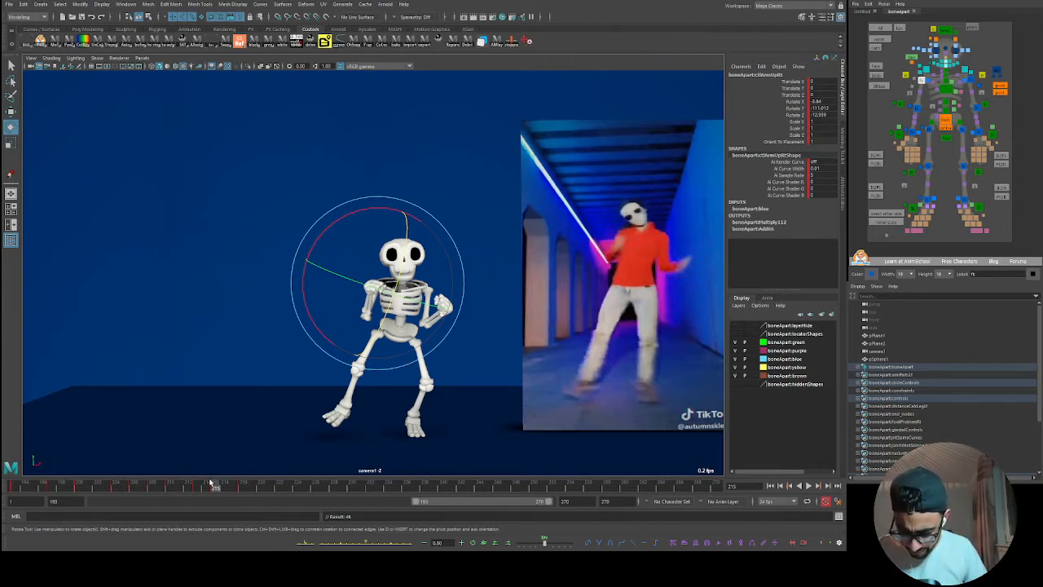
key(alt+v)
mouse_move(211, 497)
mouse_down()
mouse_move(249, 485)
mouse_move(205, 486)
mouse_move(254, 489)
mouse_move(201, 489)
mouse_move(247, 481)
mouse_up()
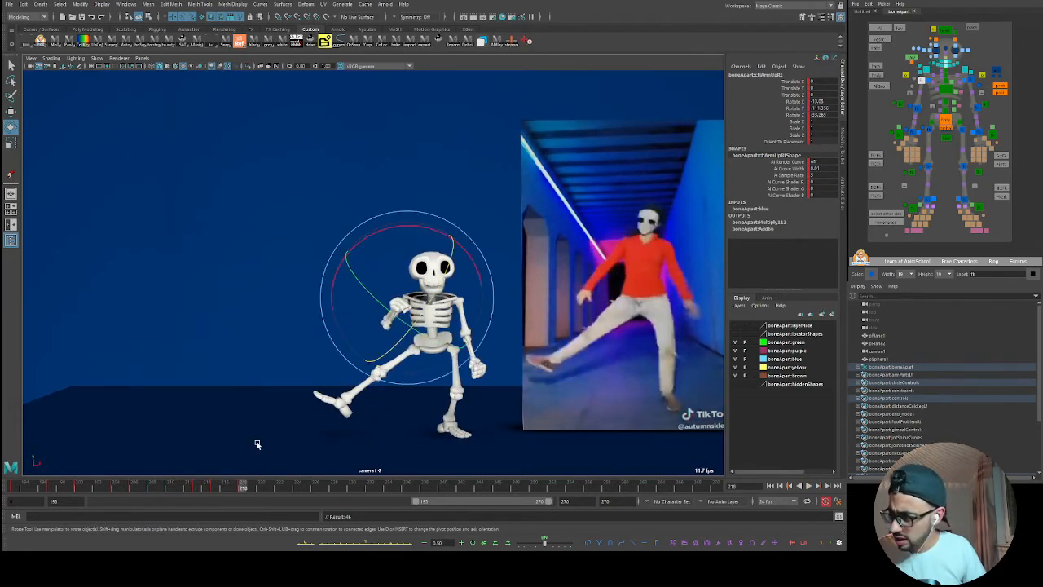
click(917, 109)
click(215, 489)
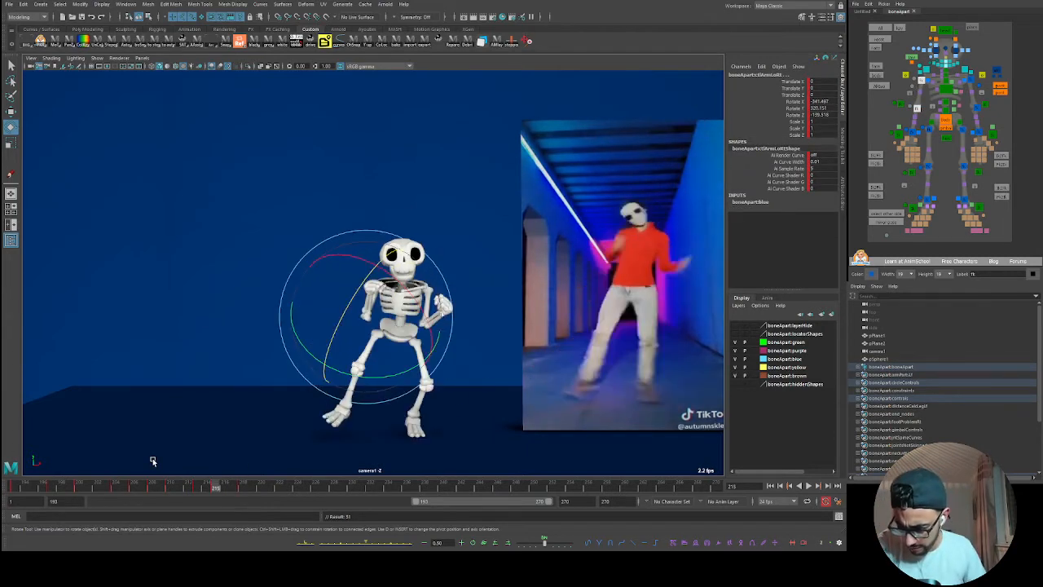
- At frame 218, rotate the right upper arm slightly and swing the forearm down and outward over the raised leg
click(922, 80)
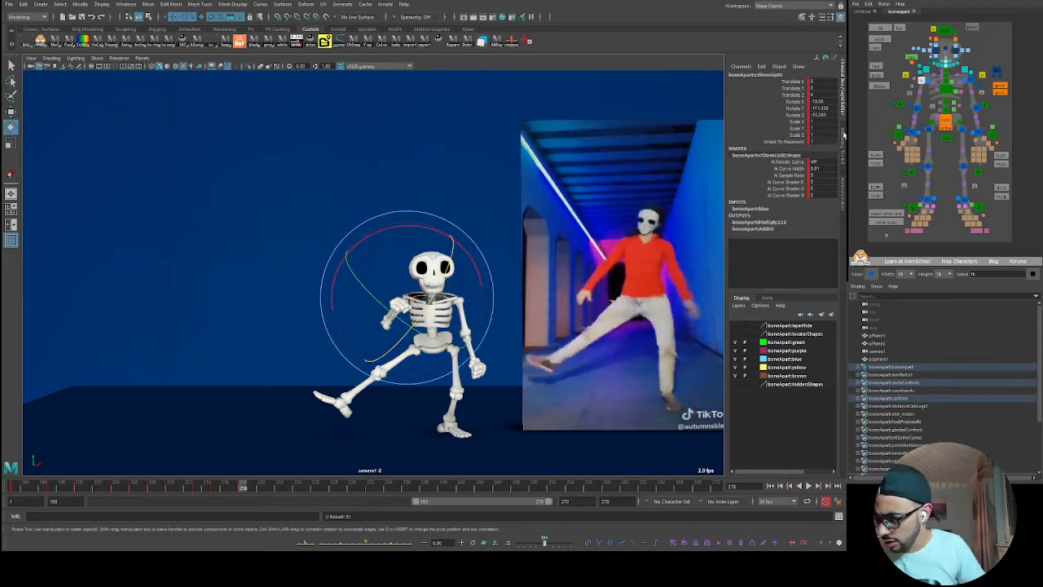
drag(401, 351, 411, 365)
click(917, 112)
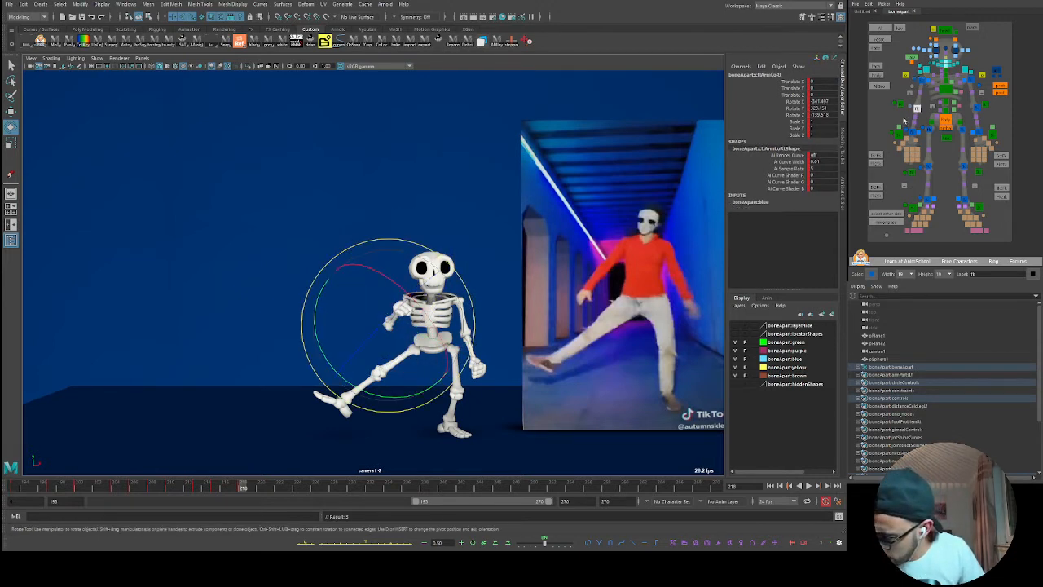
drag(355, 356, 375, 324)
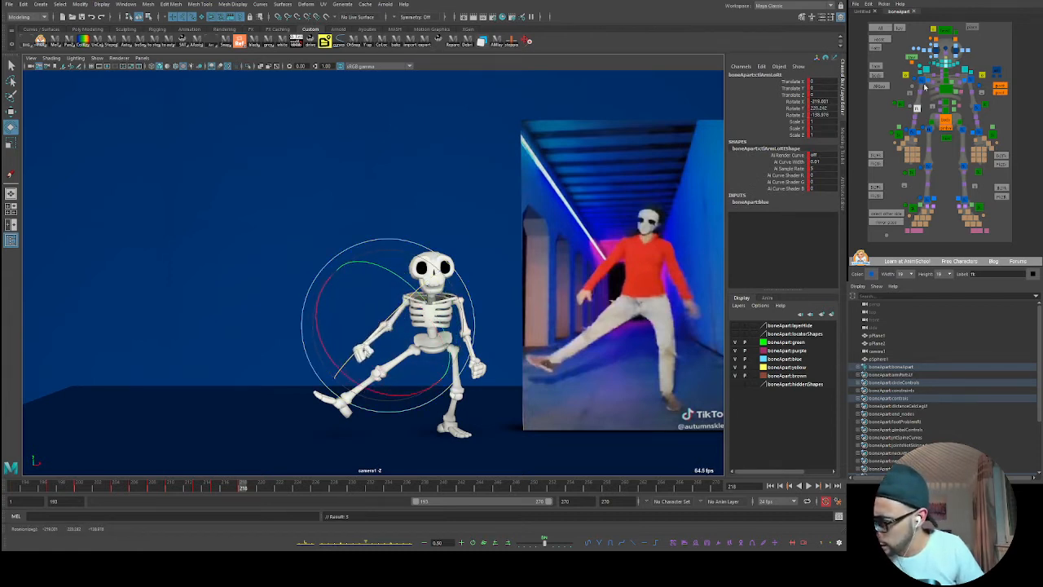
click(922, 83)
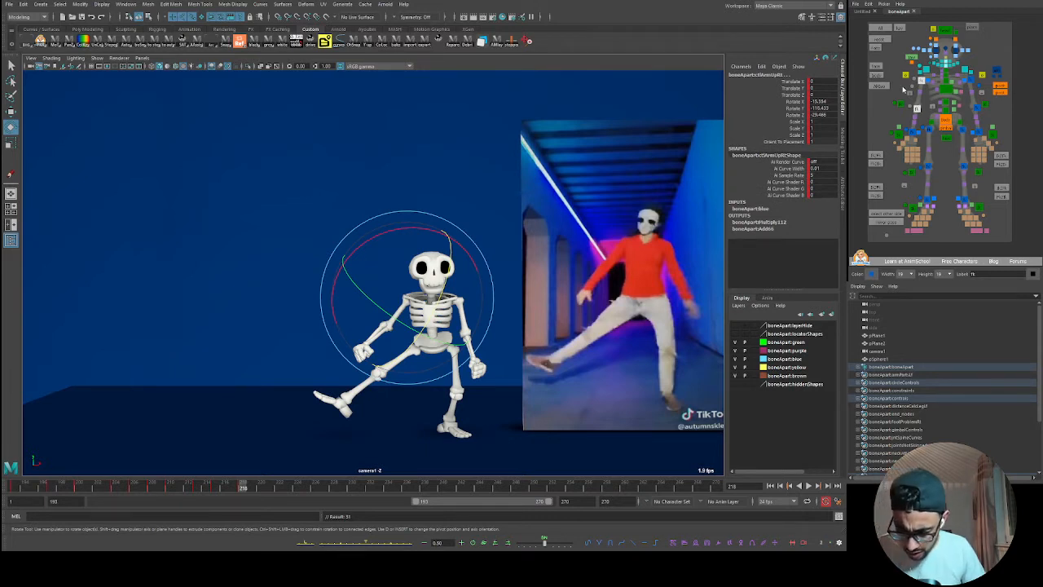
click(215, 488)
drag(220, 489, 243, 490)
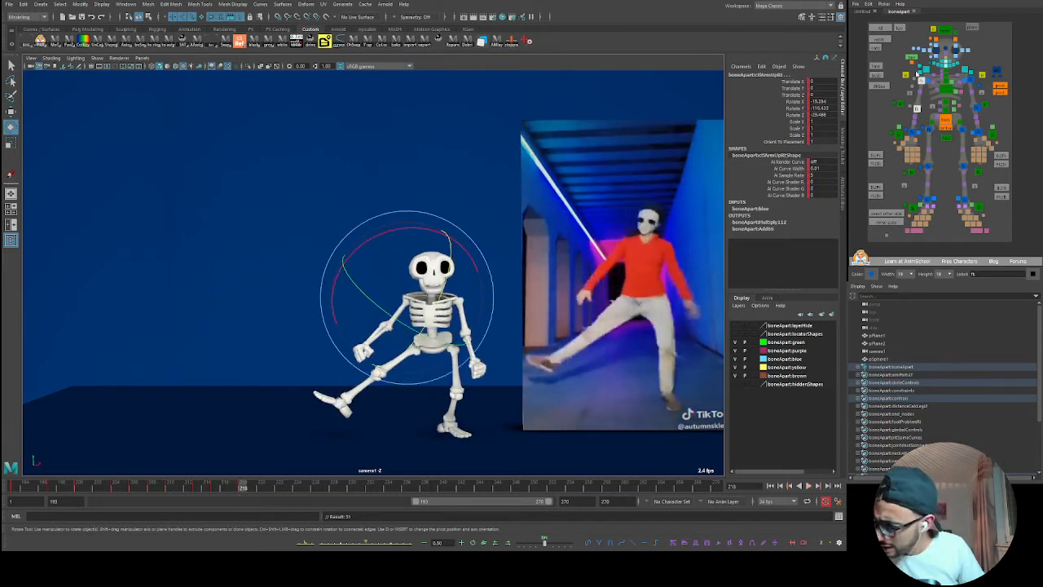
- At frame 218, rotate the right upper arm further and turn the forearm outward above the raised knee, keying both controls
drag(440, 316, 450, 317)
drag(196, 488, 242, 492)
drag(472, 258, 449, 238)
key(s)
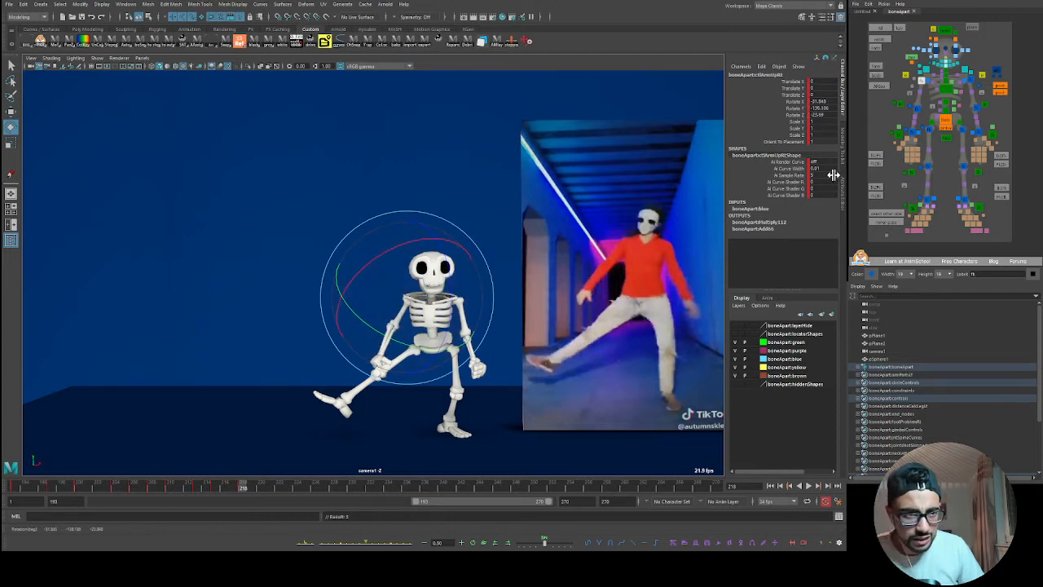
click(916, 109)
drag(392, 397, 371, 395)
key(s)
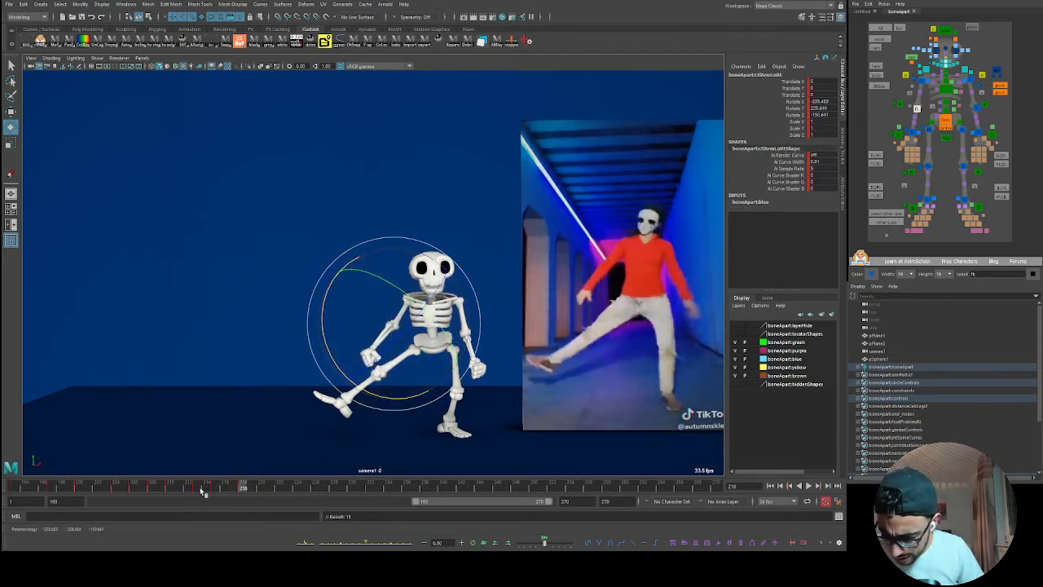
- Rotate the right forearm at frames 215 and 216 so the hand swings down in front of the chest
key(alt+v)
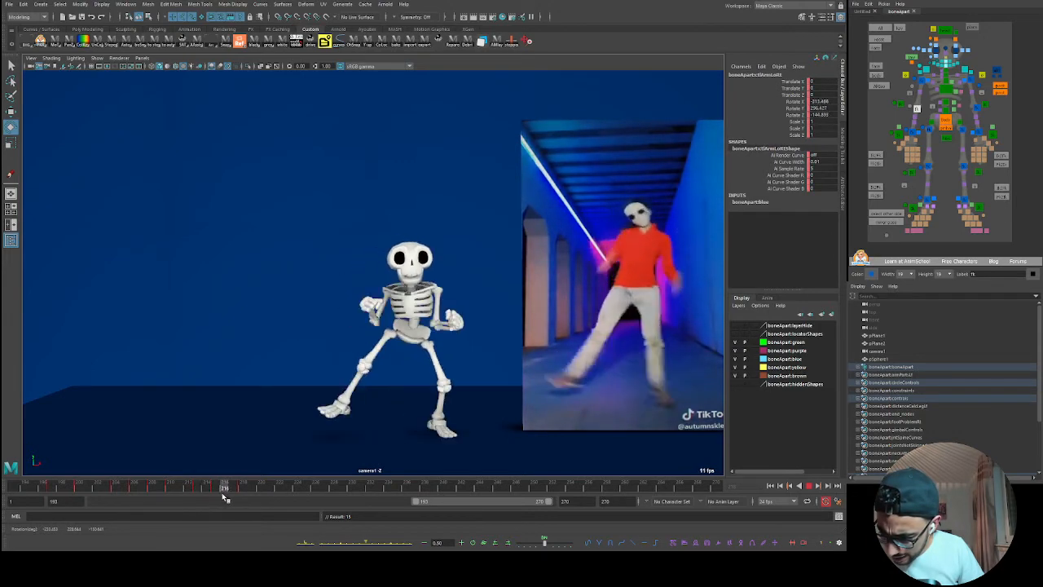
mouse_move(228, 497)
mouse_down()
mouse_move(205, 501)
mouse_move(226, 487)
mouse_move(215, 488)
mouse_up()
key(e)
drag(412, 292, 393, 281)
drag(335, 303, 350, 356)
mouse_move(191, 488)
mouse_down()
mouse_move(232, 492)
mouse_move(196, 488)
mouse_move(222, 490)
mouse_up()
key(comma)
drag(322, 356, 348, 375)
click(227, 485)
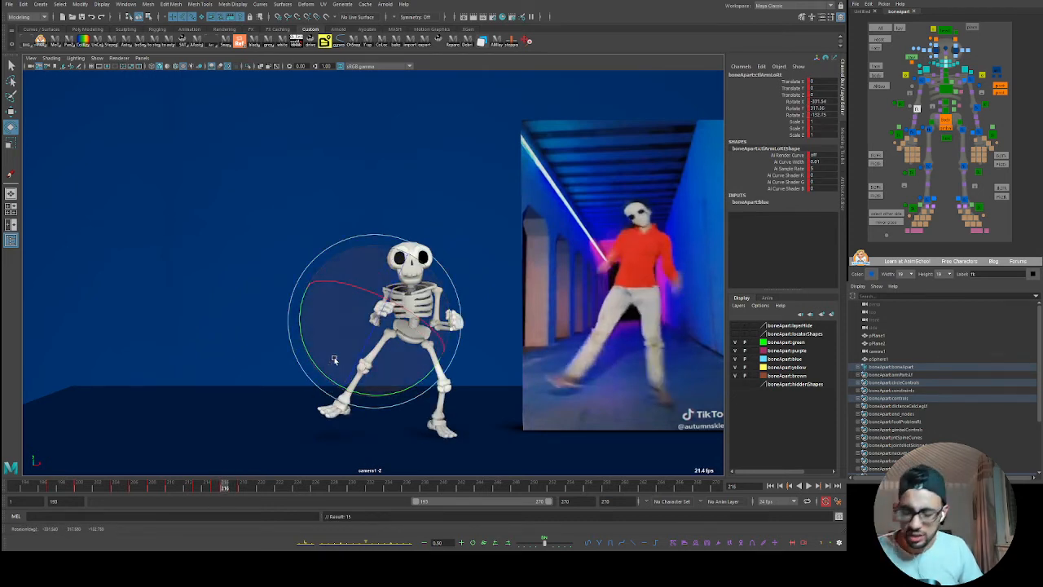
- Pose and key the right forearm at frame 217, and check the swing through frame 219
drag(209, 484, 234, 491)
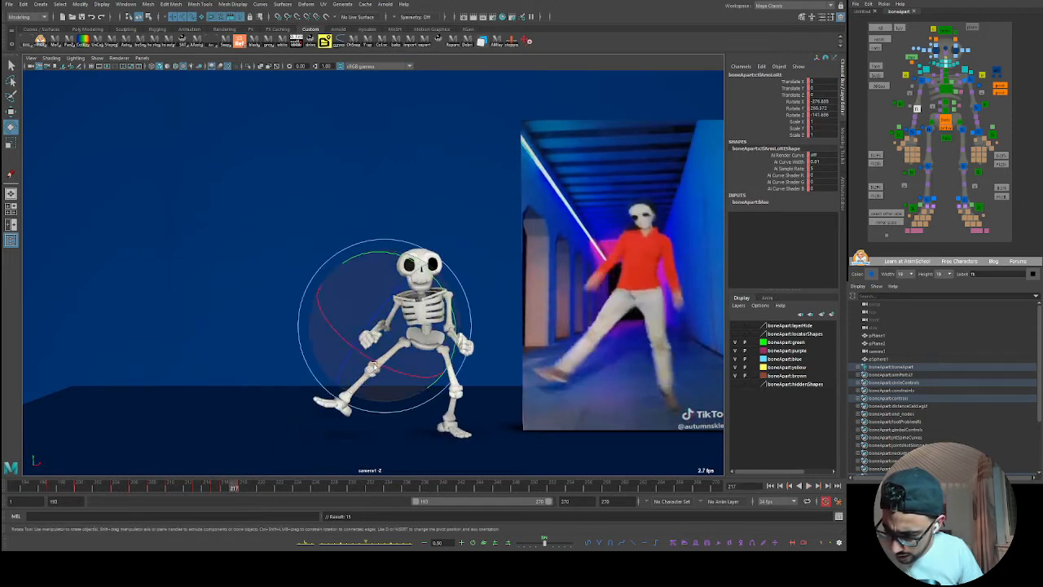
key(s)
key(alt+v)
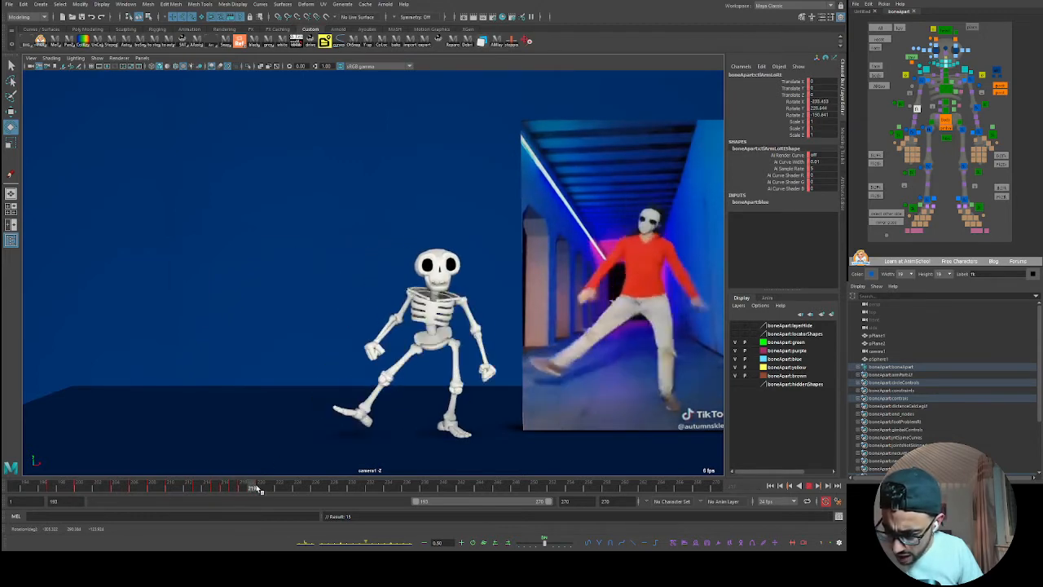
drag(261, 488, 249, 487)
click(236, 487)
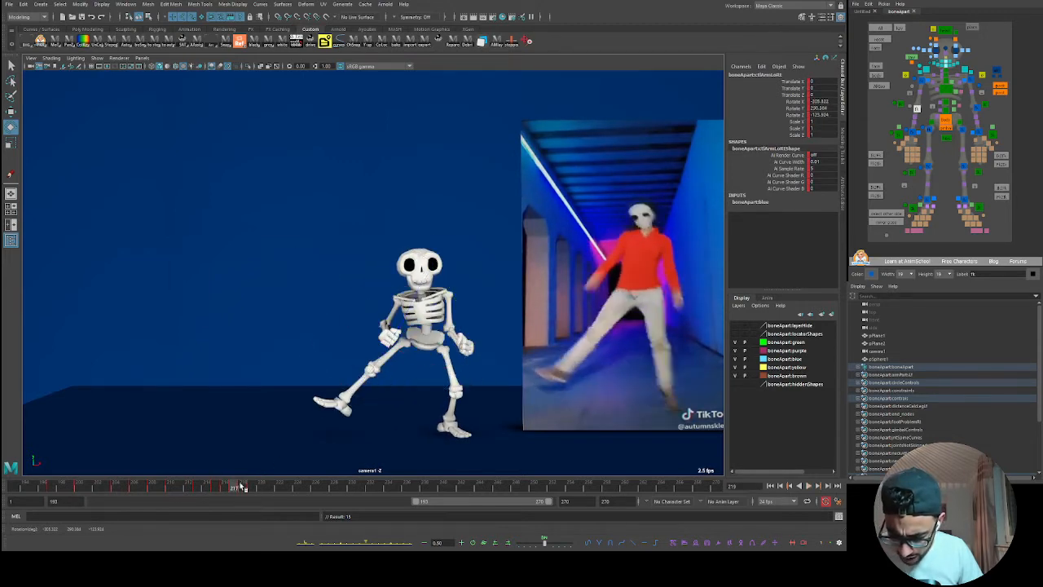
- Return to frame 218 and undo the last right forearm change
key(alt+period)
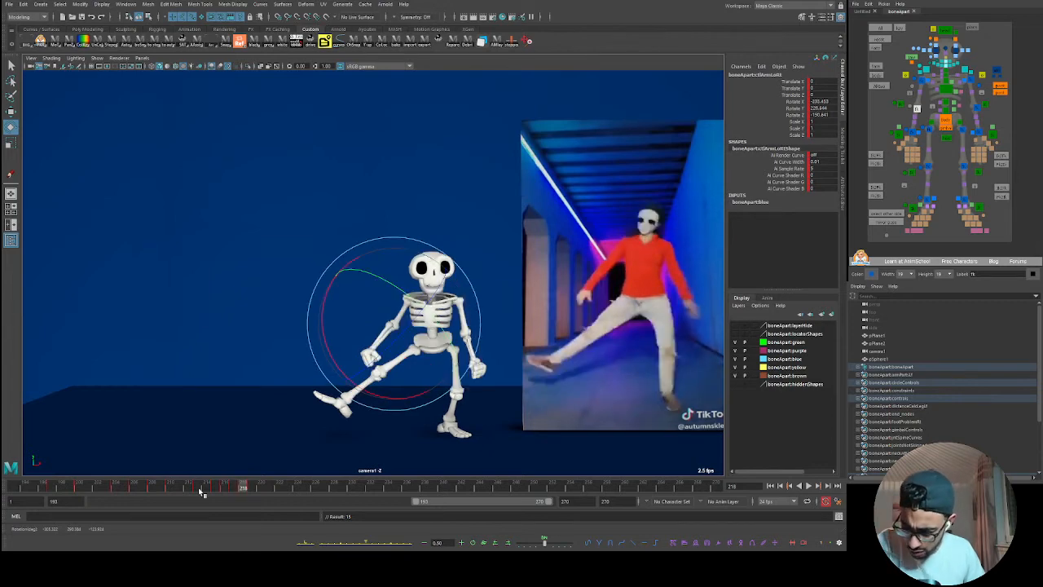
key(ctrl+z)
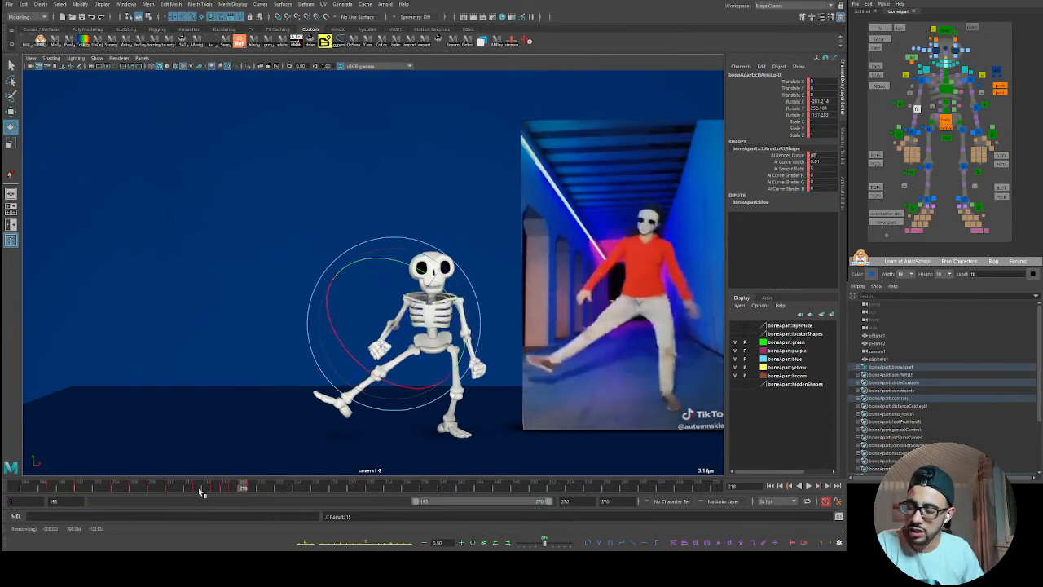
- Play and scrub frames 215 to 223 to compare the right arm's motion with the reference dancer
key(alt+v)
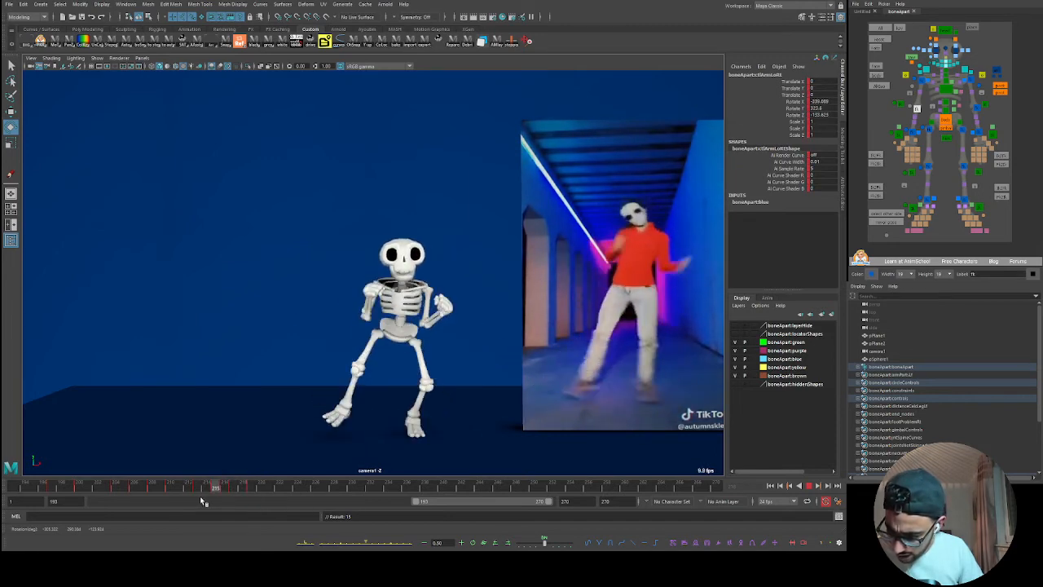
mouse_move(252, 497)
mouse_down()
mouse_move(195, 502)
mouse_move(287, 499)
mouse_up()
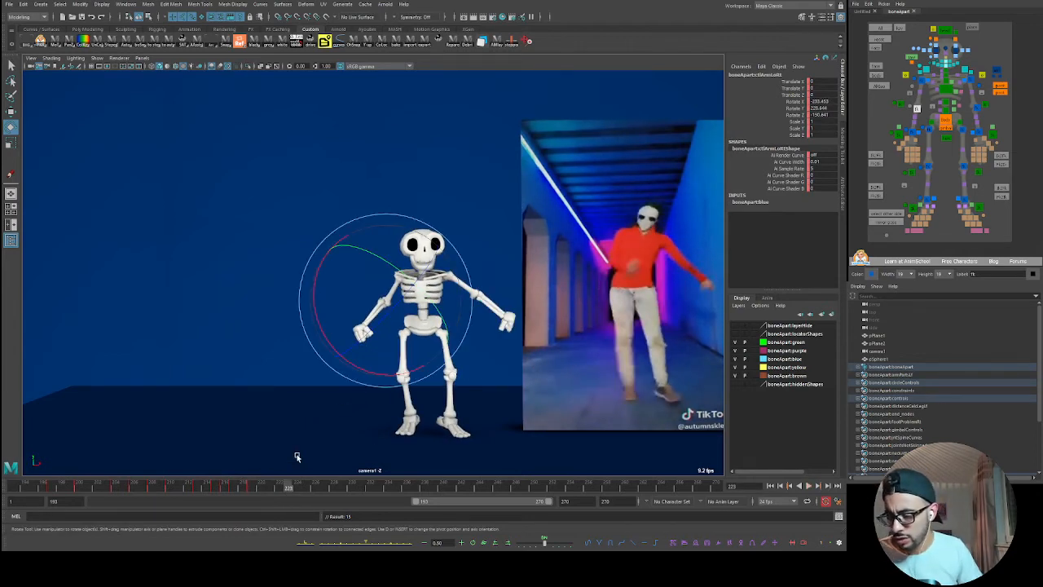
key(alt+v)
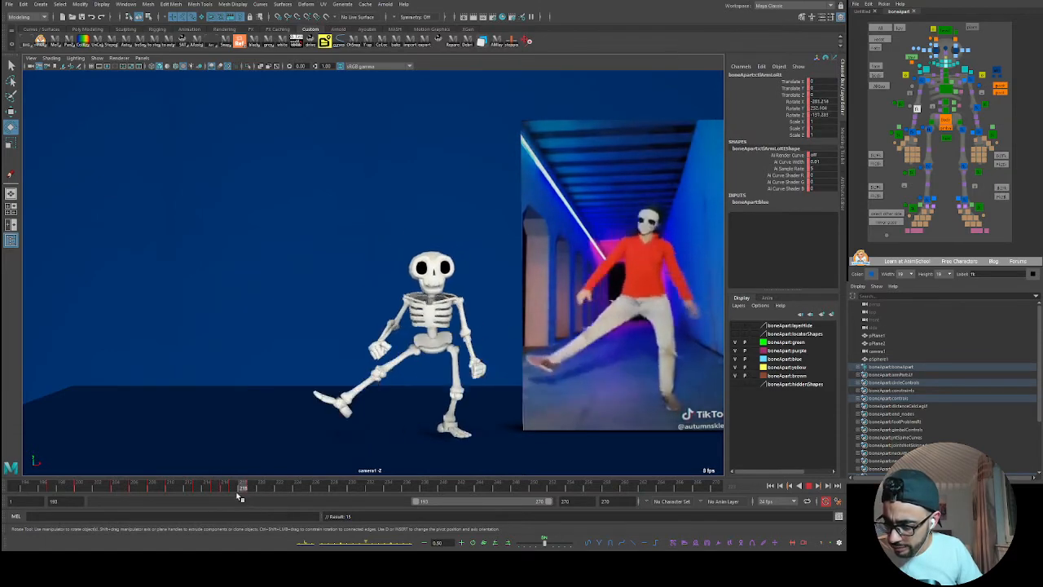
key(alt+v)
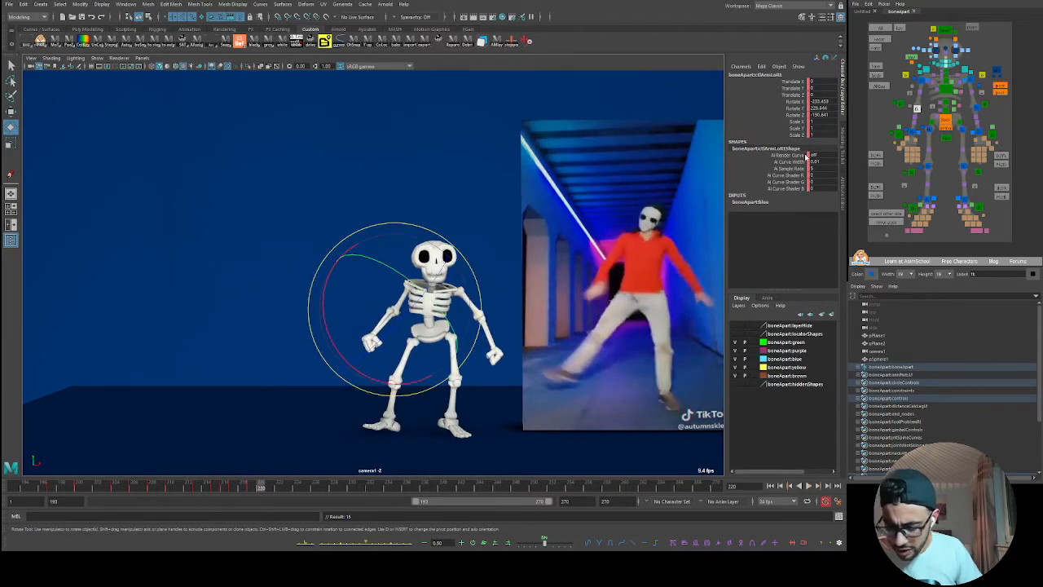
- After frame 220, rotate the right upper arm to bring the hand in front of the lower ribs, key it, and check frame 222
click(922, 82)
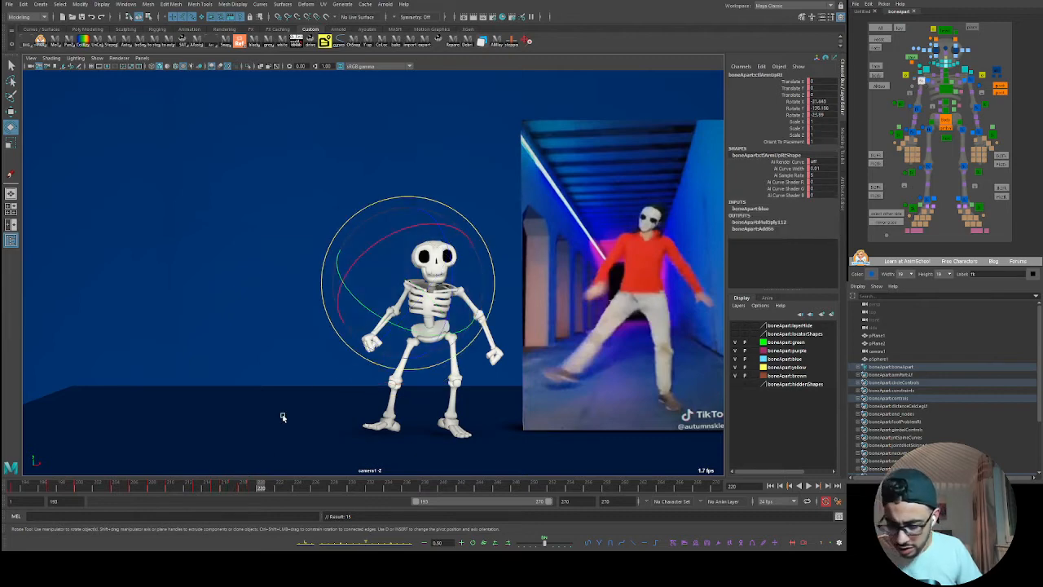
key(alt+v)
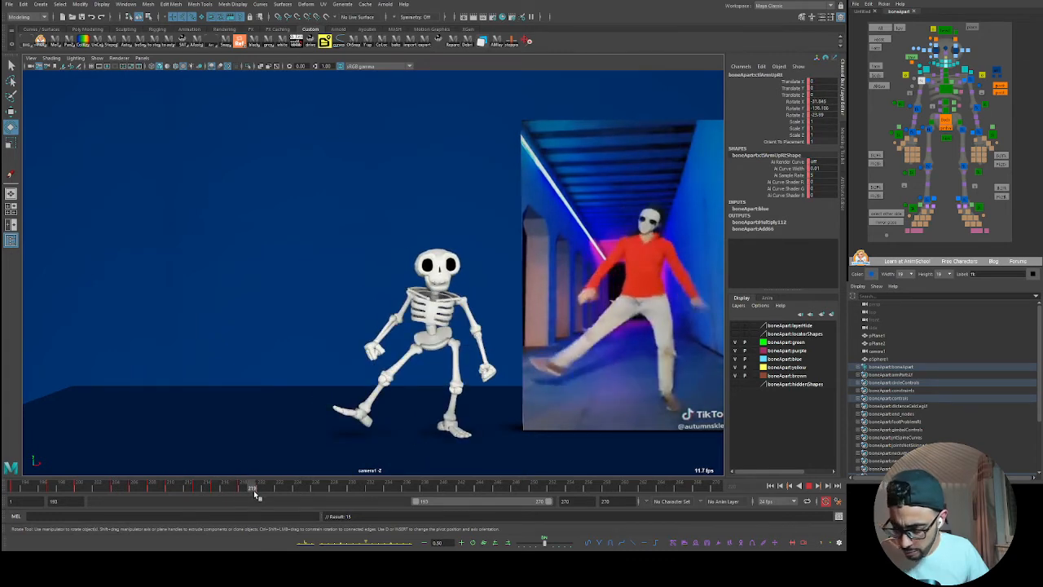
key(alt+v)
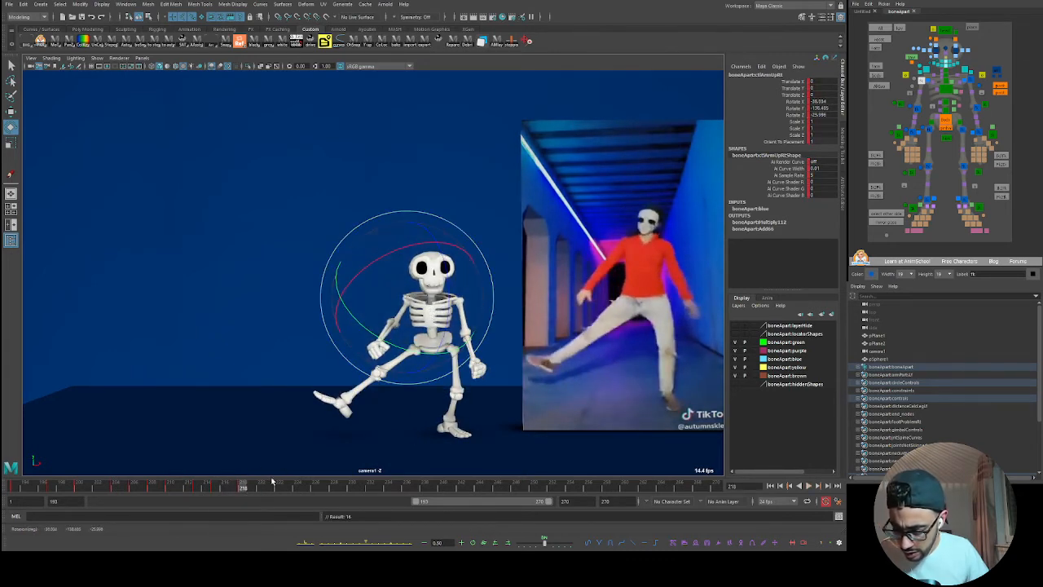
key(alt+v)
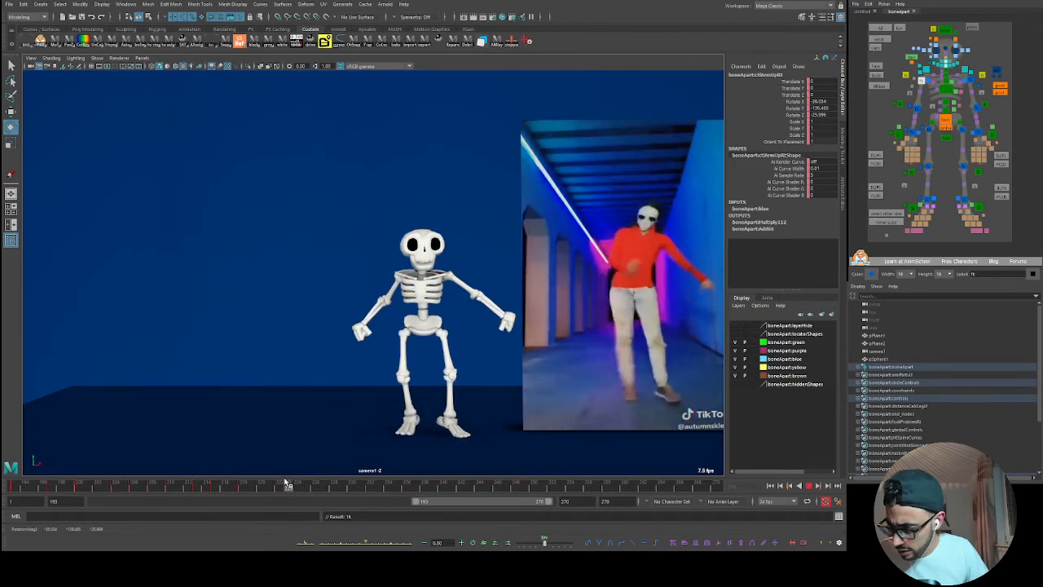
key(alt+v)
drag(440, 304, 474, 273)
key(s)
key(alt+v)
drag(221, 492, 279, 494)
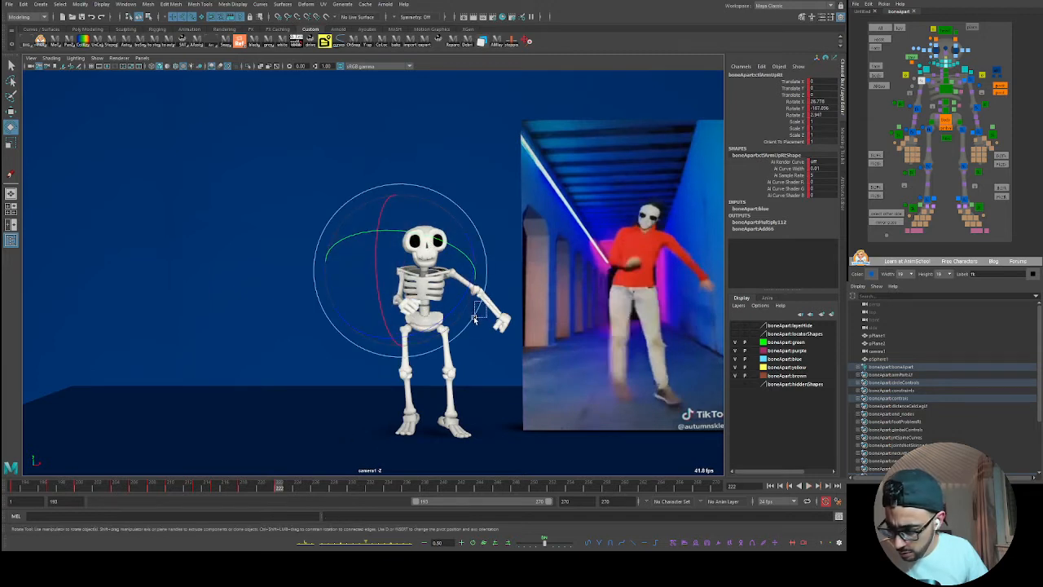
click(624, 242)
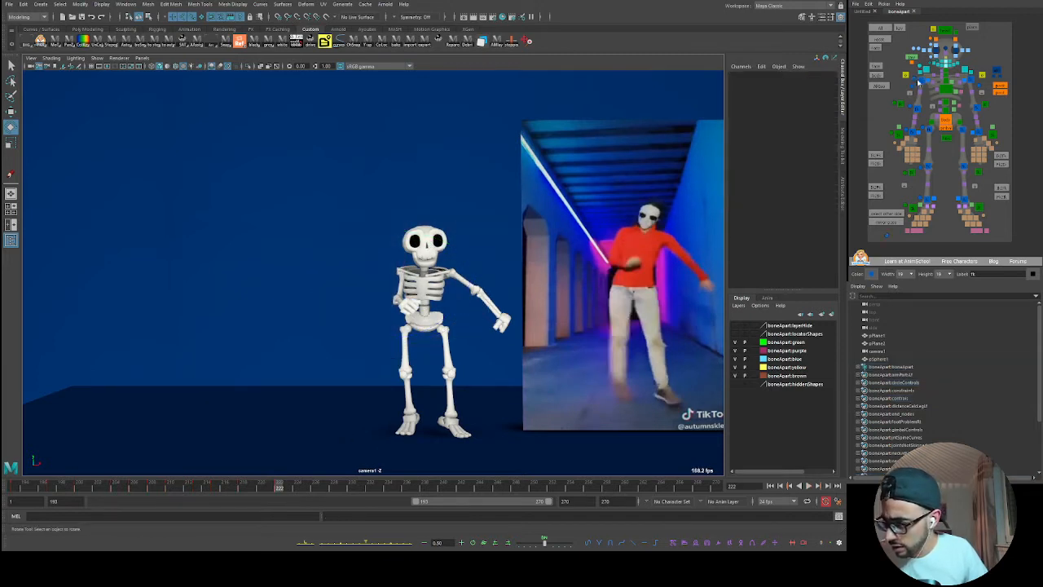
- Rotate the skeleton's right upper arm at frame 222 to match the dancer in the reference video, and key it
click(922, 80)
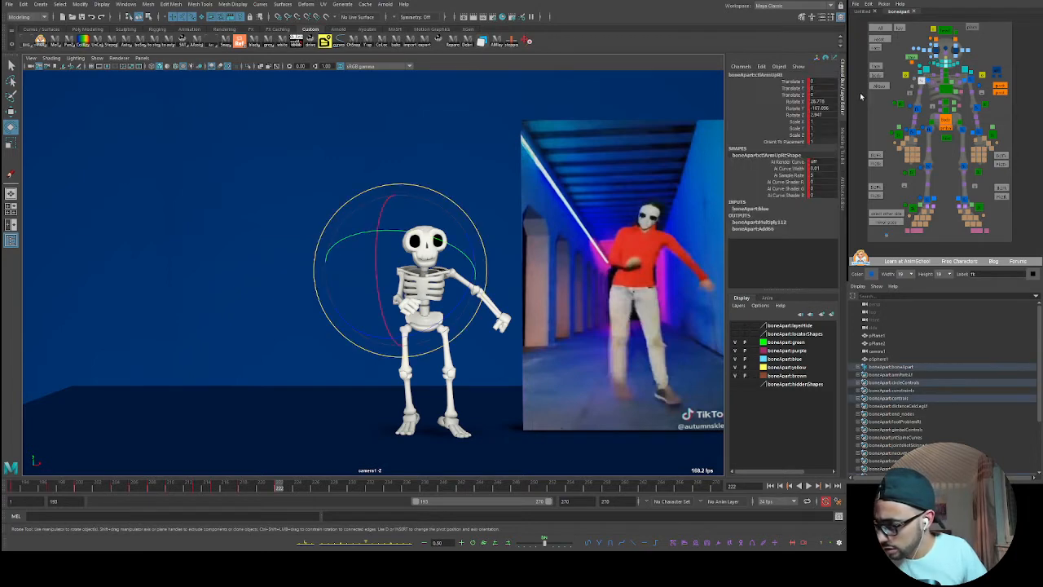
drag(481, 309, 467, 321)
key(s)
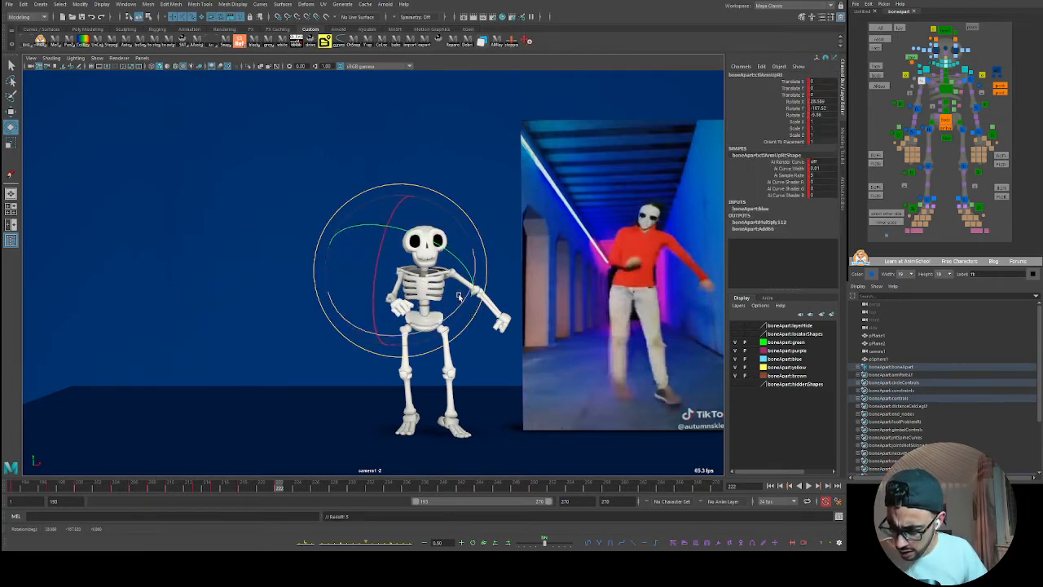
click(243, 489)
drag(244, 489, 279, 485)
click(421, 334)
drag(442, 309, 438, 299)
- Rotate the skeleton's right forearm at frame 221 so the arm swings down beside the hip like the reference
click(243, 489)
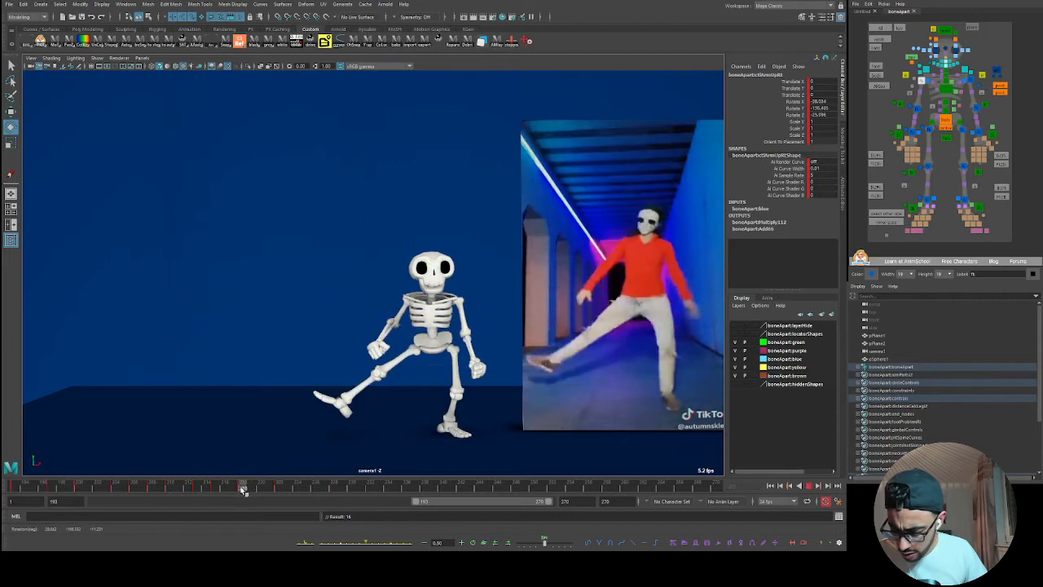
click(913, 114)
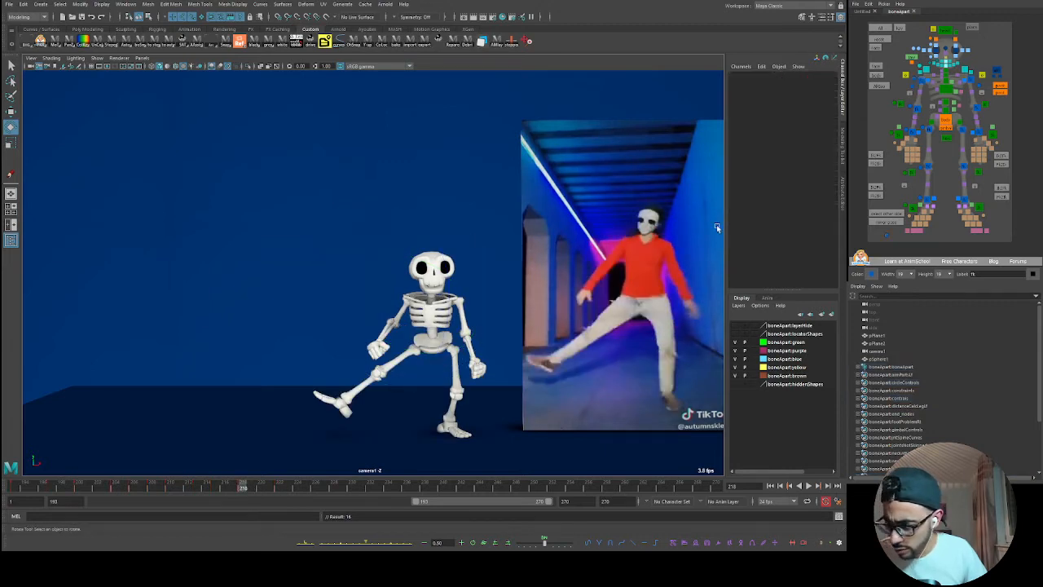
click(915, 109)
mouse_move(232, 486)
mouse_down()
mouse_move(204, 486)
mouse_move(271, 486)
mouse_up()
drag(403, 314, 417, 330)
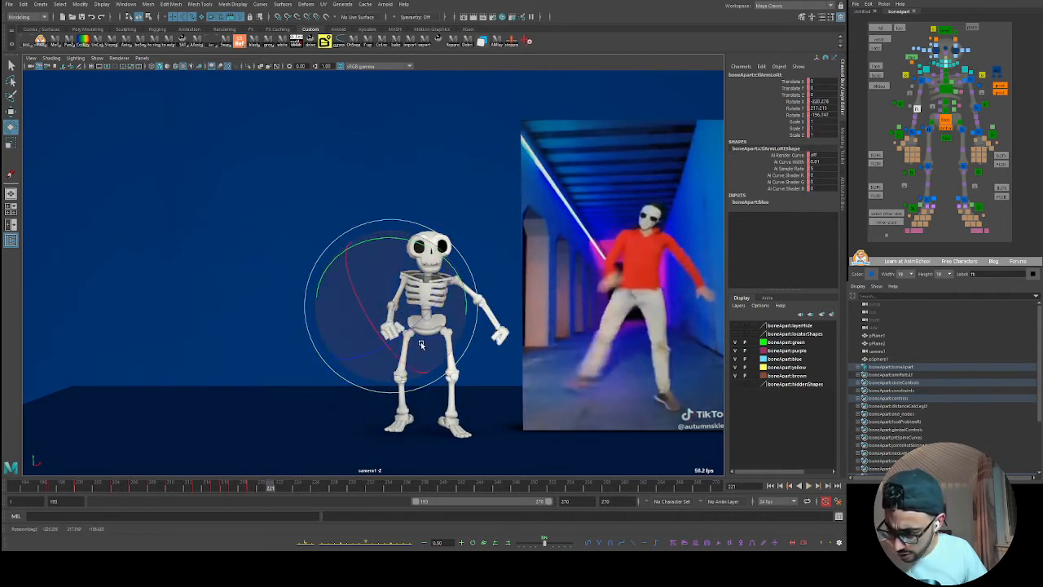
- Rotate the right hand at frame 221 to line up with the forearm, and undo the stray scaling of the hand
click(913, 135)
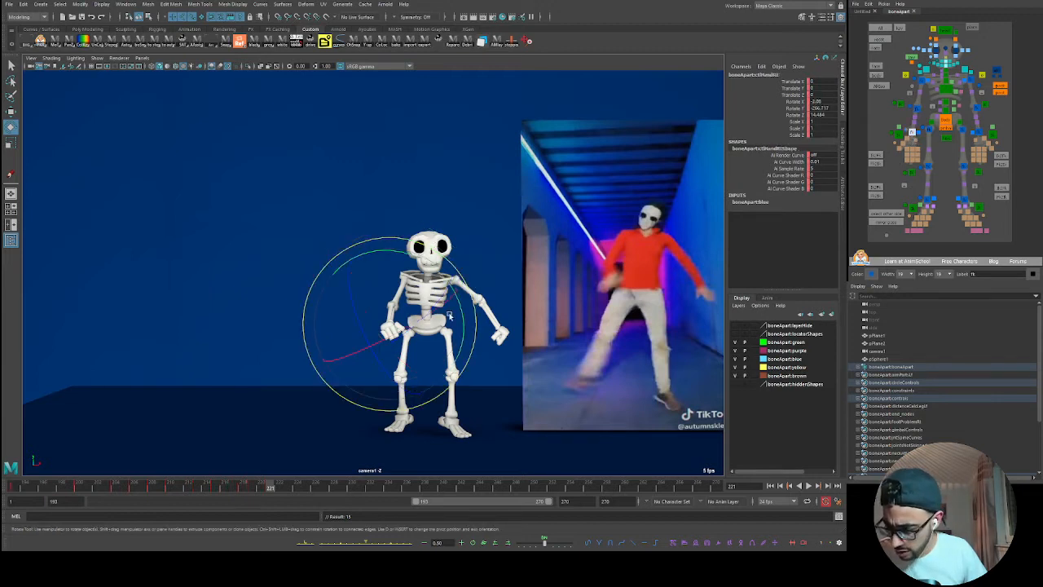
click(399, 334)
key(r)
drag(391, 330, 436, 298)
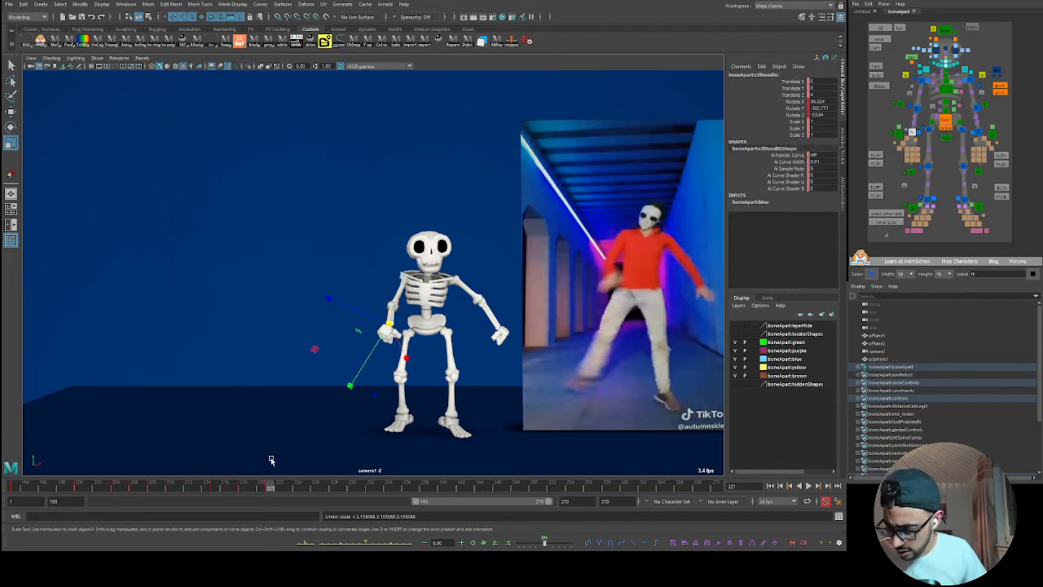
- Rotate the right forearm at frame 222 so the hand comes in front of the pelvis
mouse_move(257, 490)
mouse_down()
mouse_move(233, 489)
mouse_move(279, 487)
mouse_move(233, 486)
mouse_move(279, 487)
mouse_up()
click(916, 109)
key(e)
drag(393, 334, 345, 442)
- Compare the right arm's motion from frame 220 to 226 with the dancer in the reference video
mouse_move(279, 488)
mouse_down()
mouse_move(252, 488)
mouse_move(283, 488)
mouse_move(261, 488)
mouse_up()
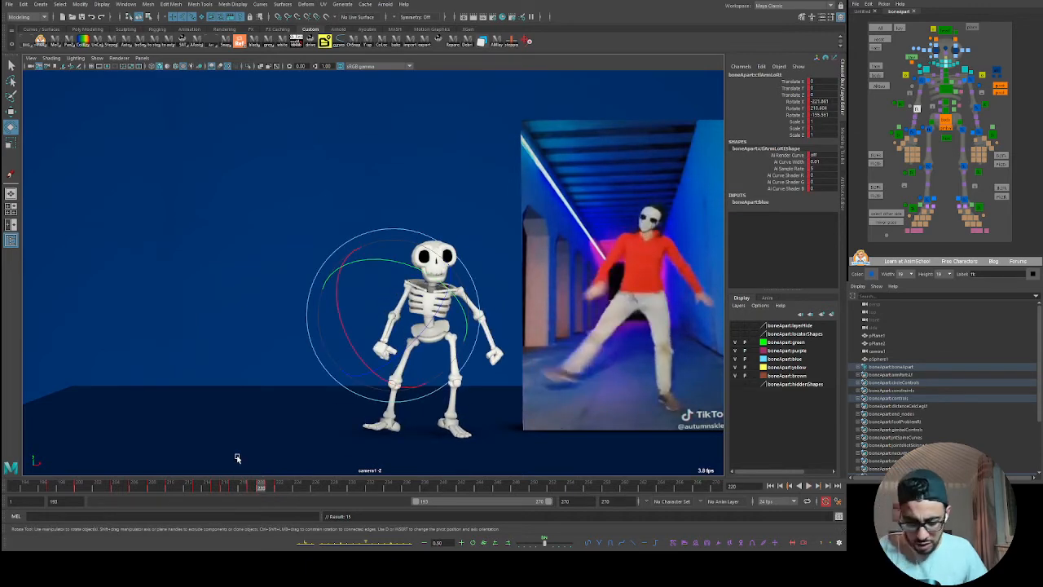
key(alt+period)
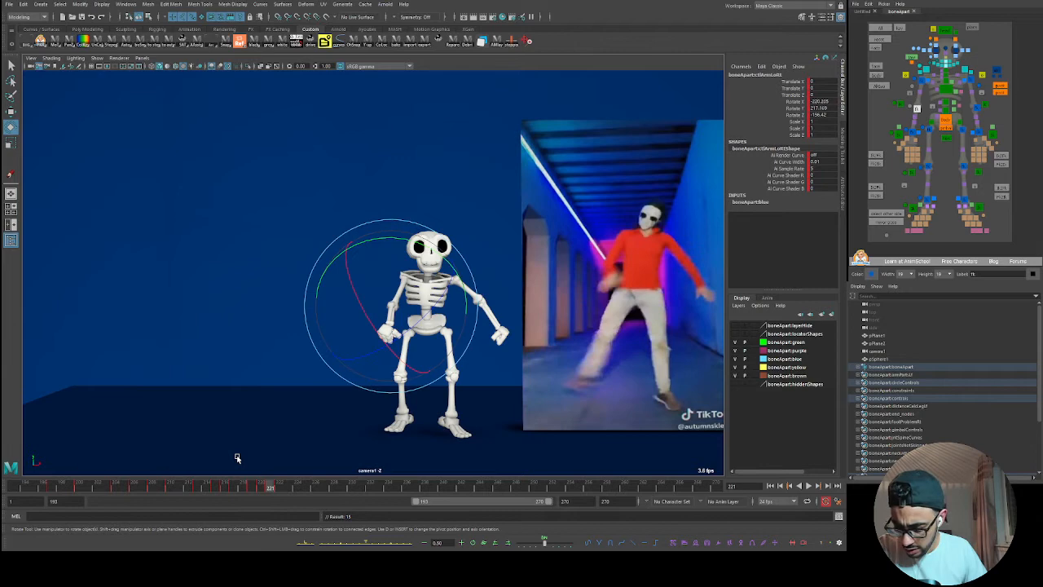
key(alt+comma)
key(alt+comma)
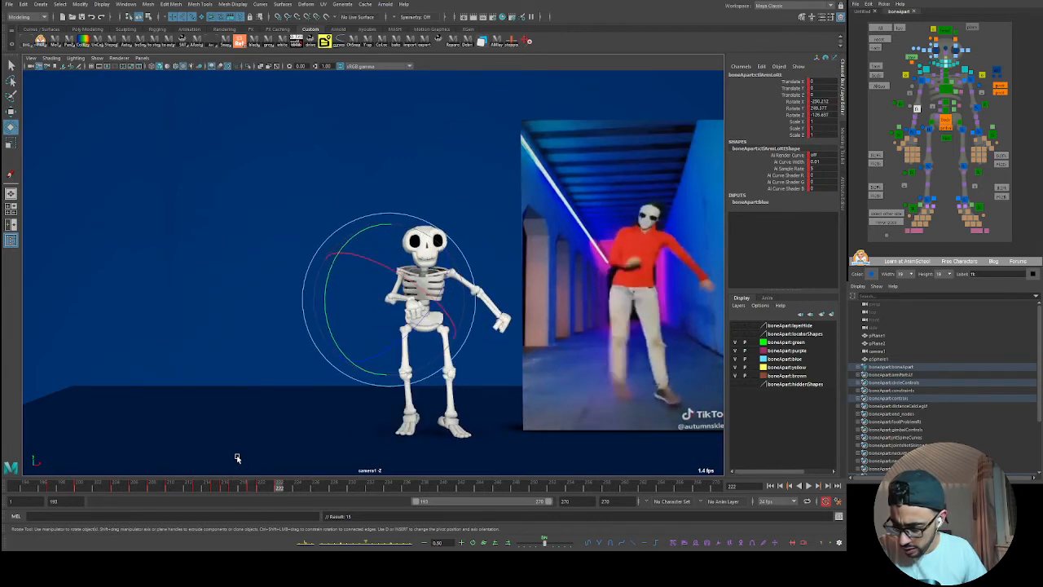
drag(269, 484, 320, 487)
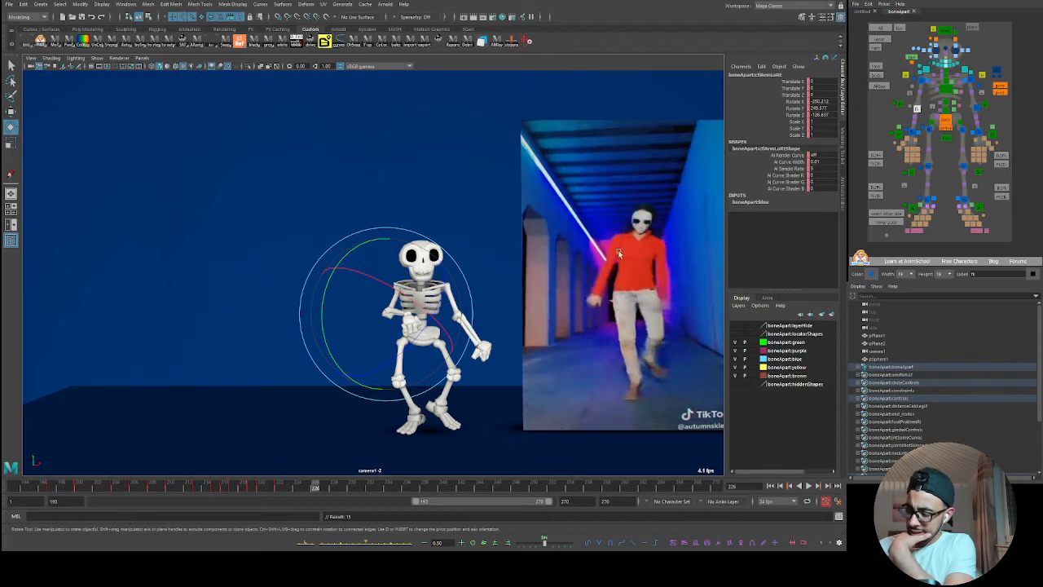
key(alt+v)
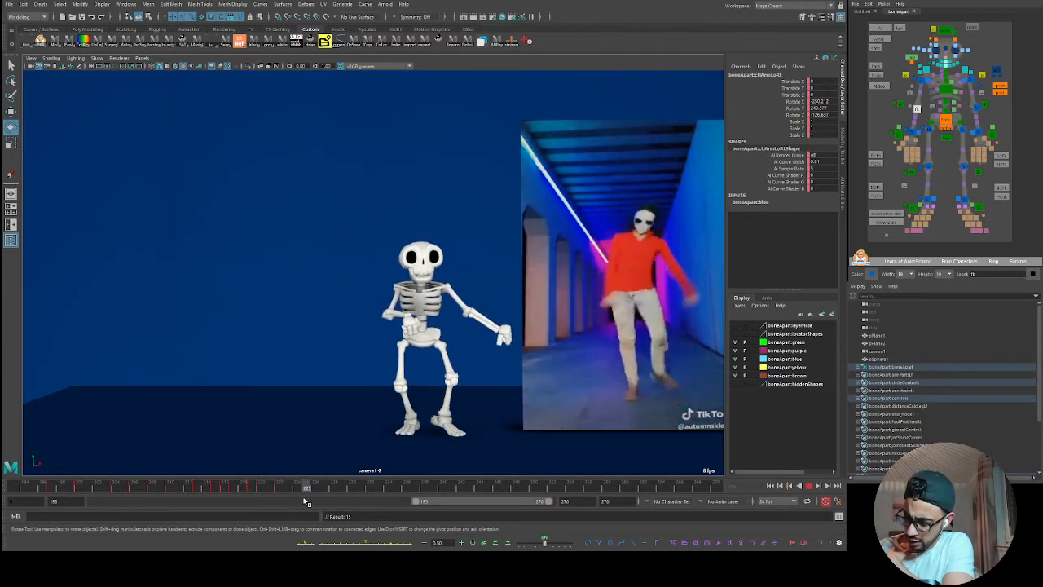
mouse_move(303, 499)
mouse_down()
mouse_move(349, 486)
mouse_move(286, 490)
mouse_move(319, 489)
mouse_up()
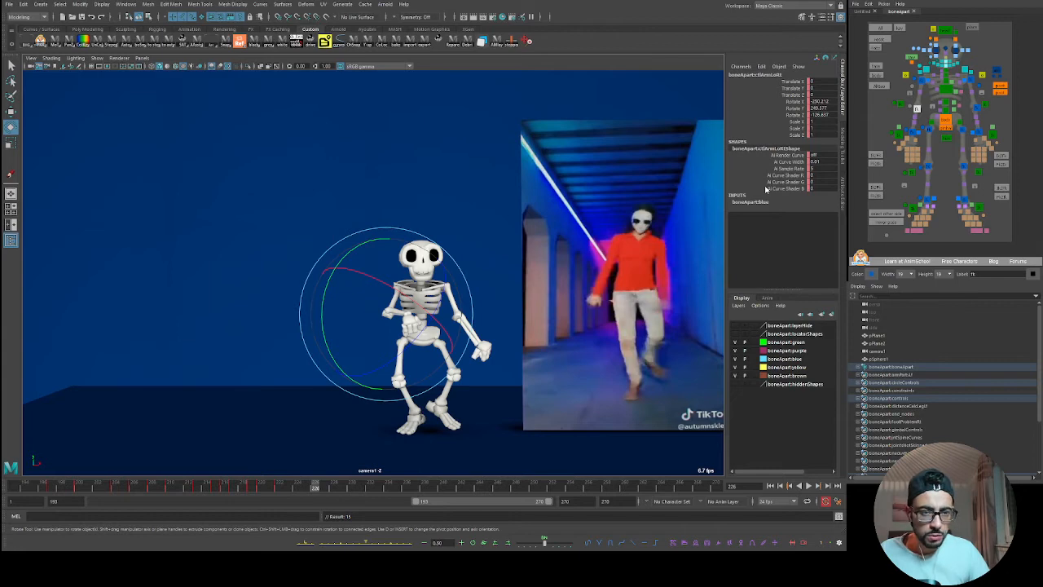
- Check the arm's poses around frames 220 to 226 and rotate the right upper arm at frame 226
click(921, 81)
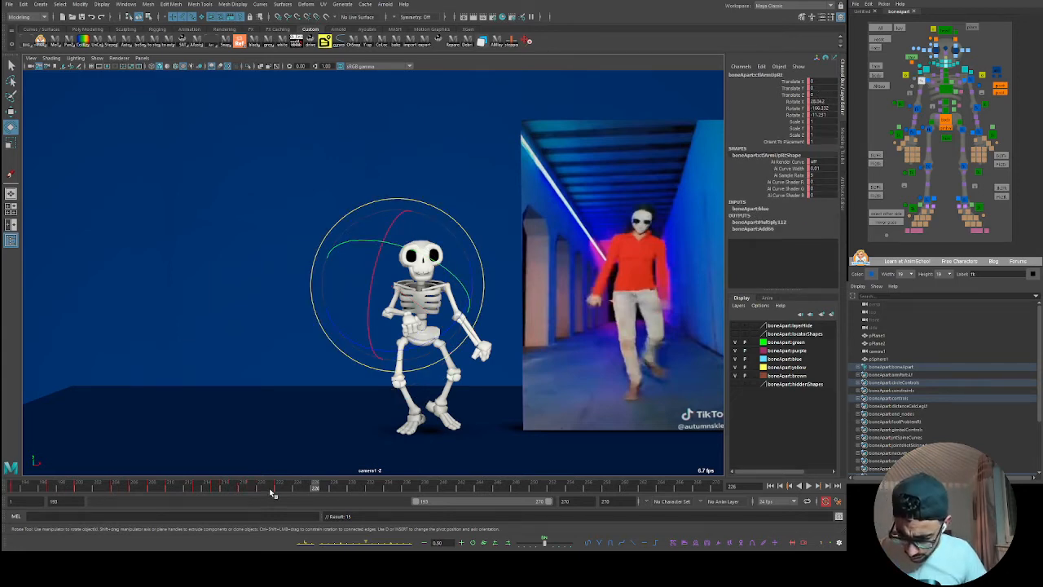
click(262, 489)
mouse_move(259, 488)
mouse_down()
mouse_move(336, 488)
mouse_move(249, 489)
mouse_move(344, 489)
mouse_move(280, 515)
mouse_up()
click(916, 107)
mouse_move(273, 488)
mouse_down()
mouse_move(235, 489)
mouse_move(334, 488)
mouse_move(303, 488)
mouse_move(315, 487)
mouse_up()
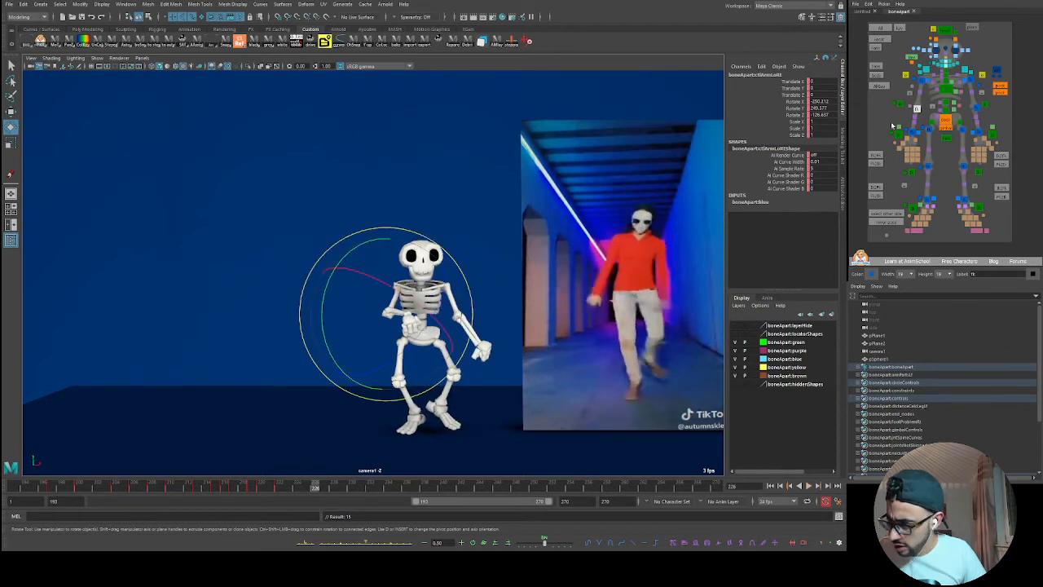
click(922, 80)
drag(407, 277, 427, 256)
- Rotate the right forearm at frame 226 so it extends down and away from the body
click(916, 108)
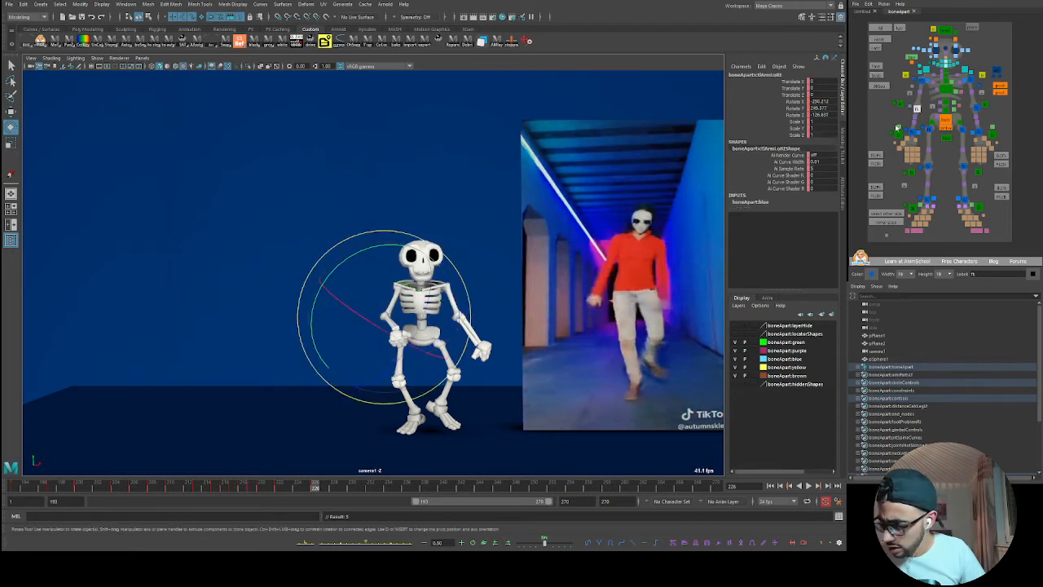
drag(422, 320, 425, 357)
click(912, 131)
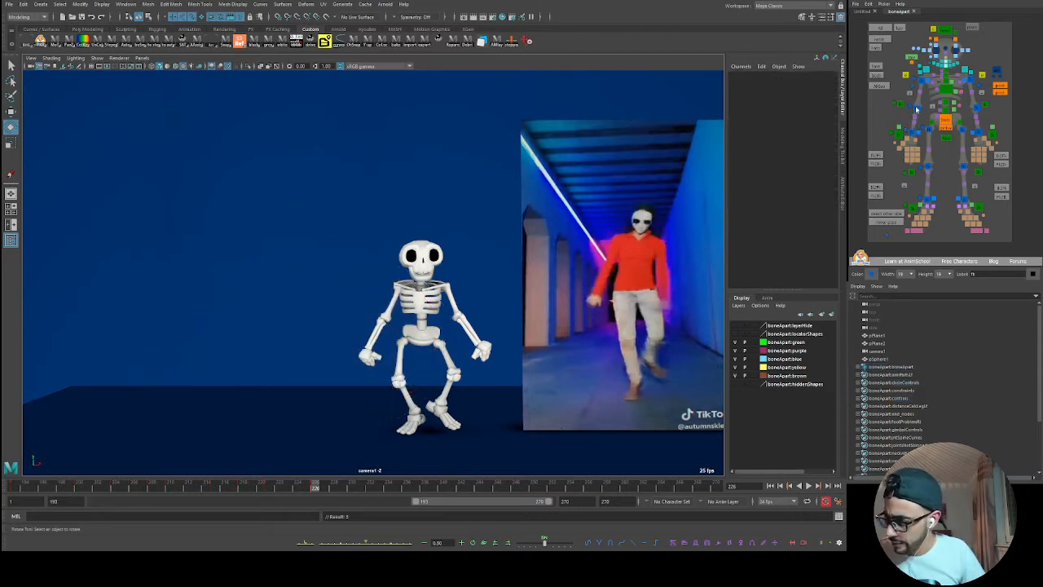
click(916, 108)
drag(363, 352, 375, 350)
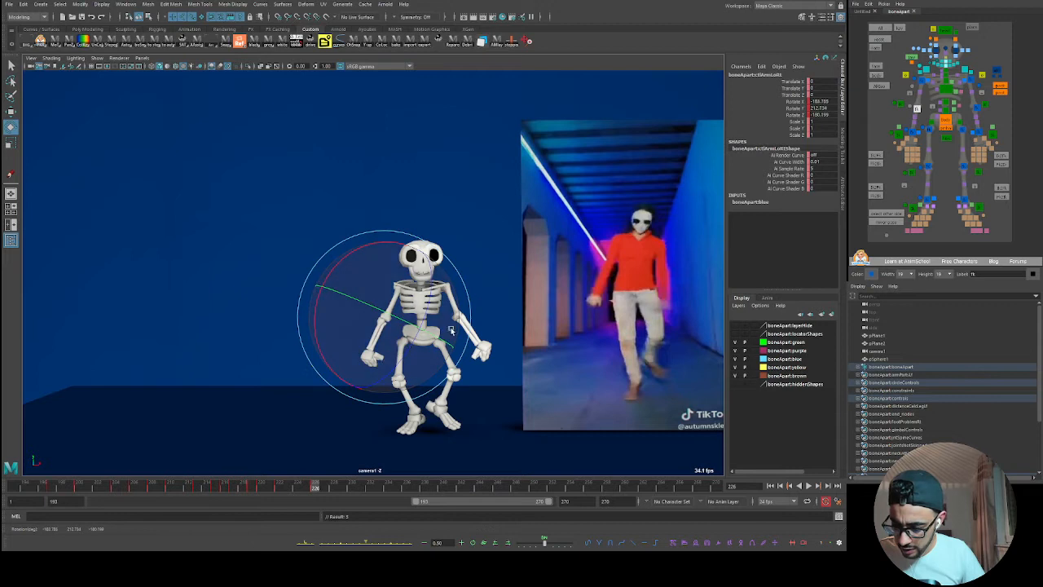
- Rotate the right hand at frame 226 to follow the lowered forearm
click(917, 127)
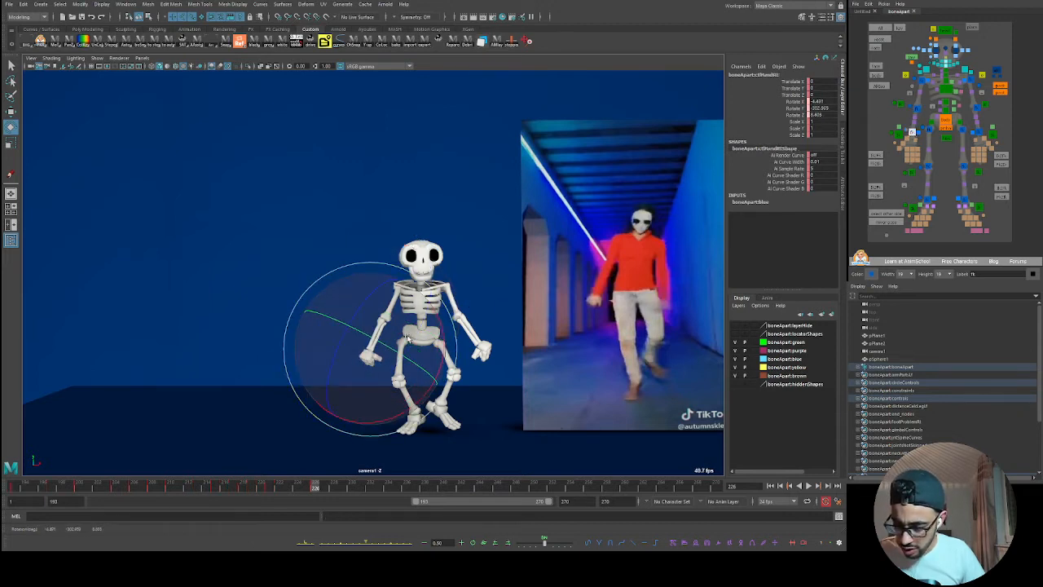
drag(356, 363, 363, 359)
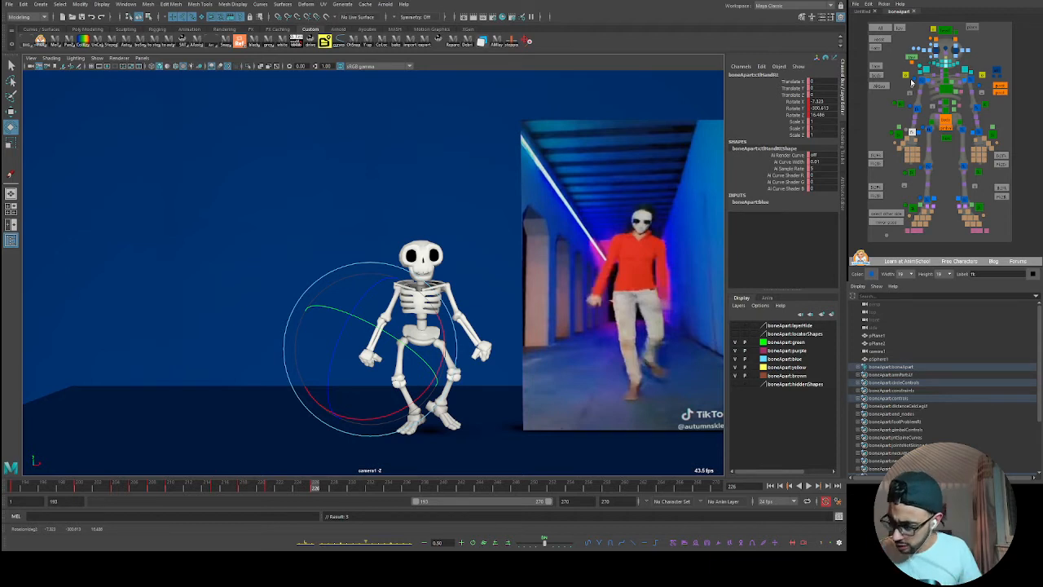
click(908, 87)
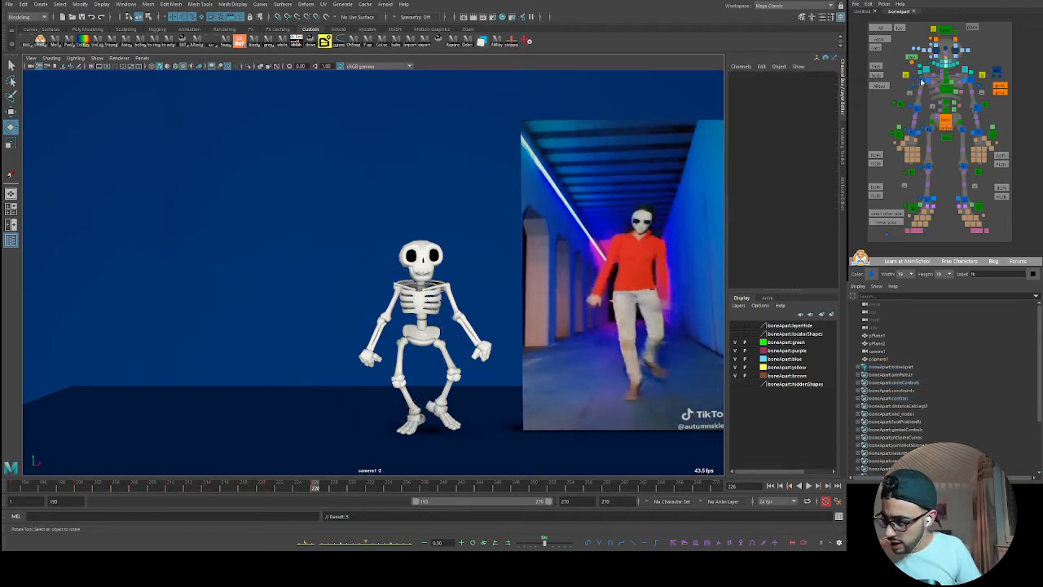
- Select the right upper arm and forearm together and examine their motion between frames 222 and 226 against the reference
click(922, 81)
click(916, 109)
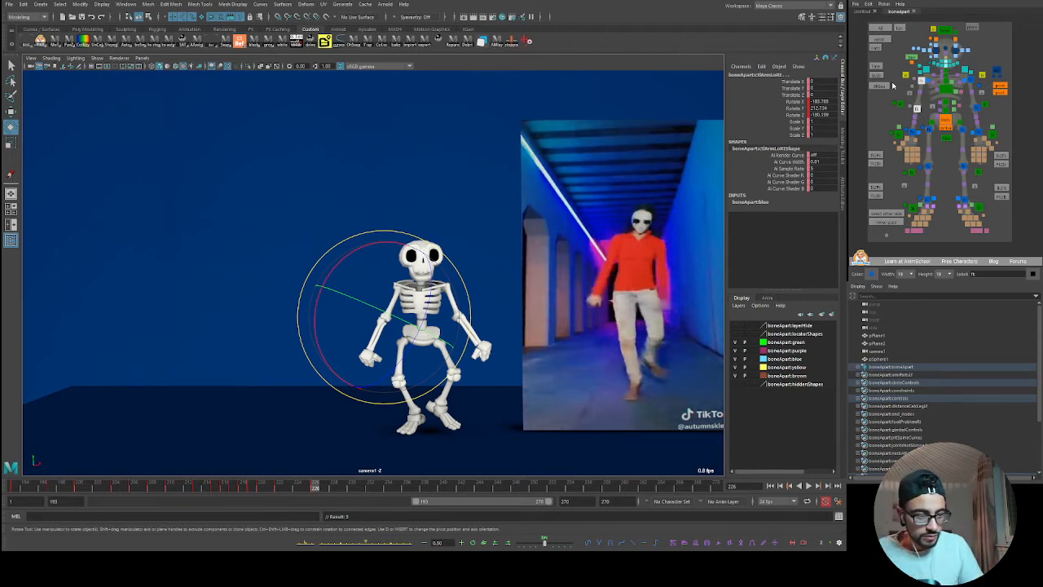
click(919, 104)
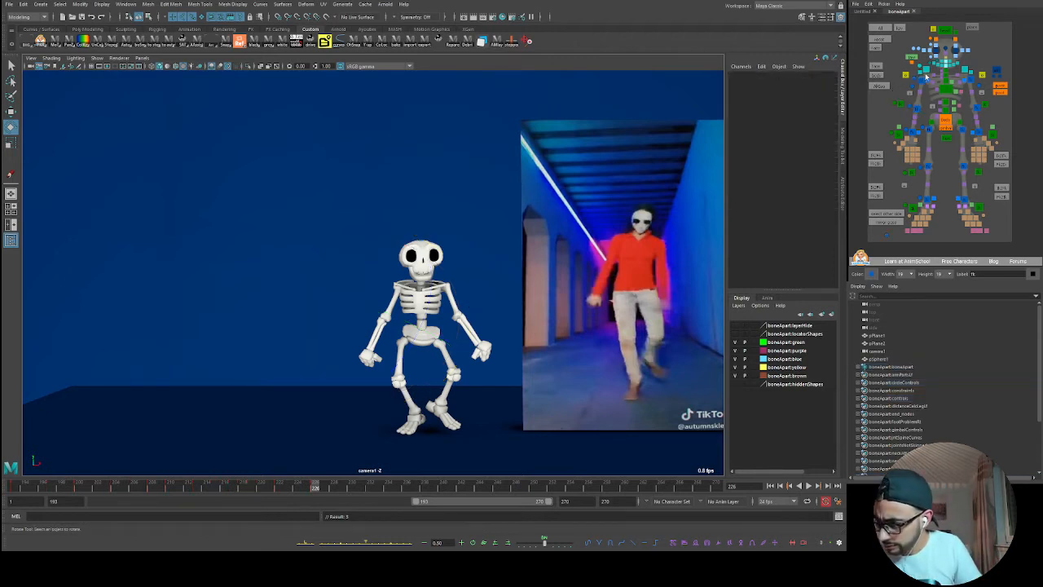
click(917, 106)
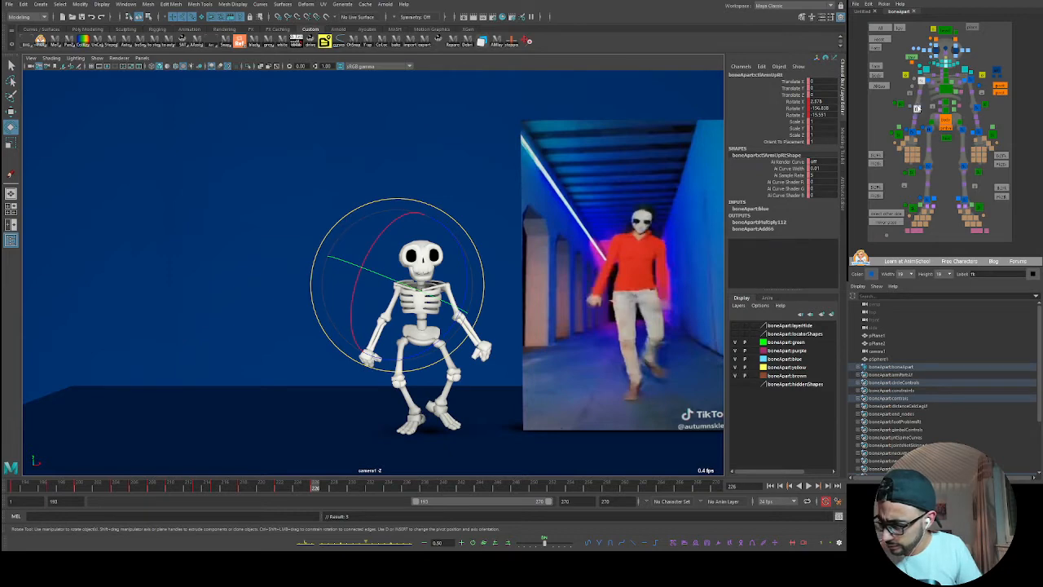
shift+click(917, 108)
mouse_move(288, 492)
mouse_down()
mouse_move(235, 494)
mouse_move(276, 497)
mouse_move(251, 489)
mouse_move(281, 486)
mouse_up()
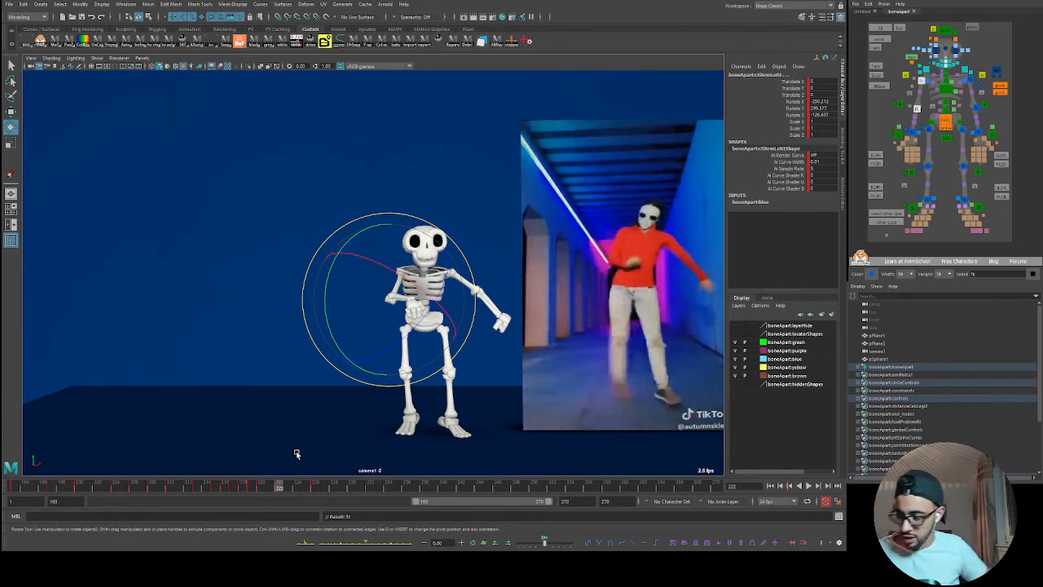
drag(273, 485, 299, 488)
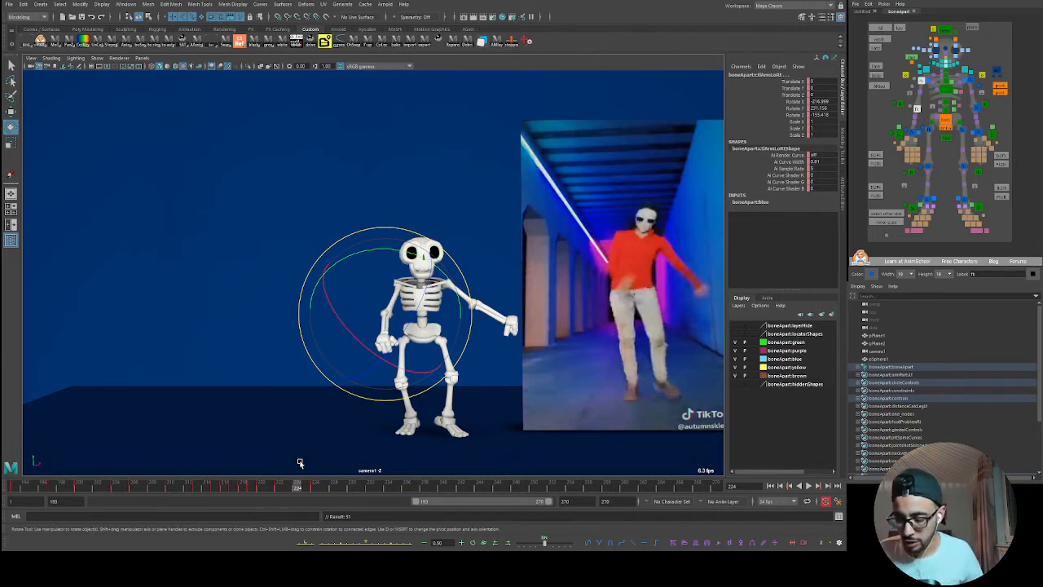
mouse_move(269, 488)
mouse_down()
mouse_move(210, 484)
mouse_move(245, 499)
mouse_move(263, 496)
mouse_move(235, 490)
mouse_move(286, 487)
mouse_up()
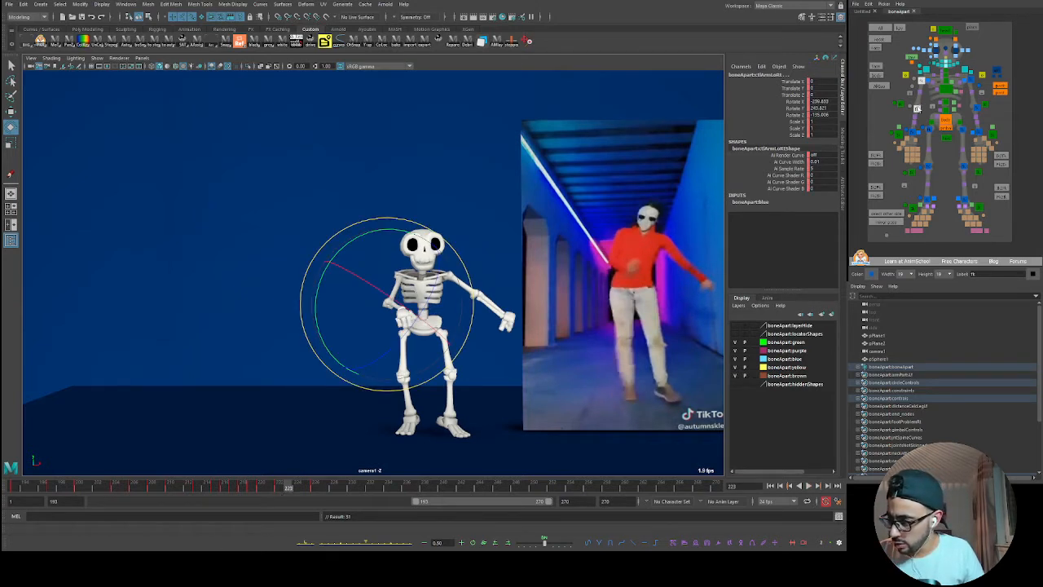
- Rotate the right forearm at frames 223 and 224 to keep the hand raised near the hip
mouse_move(280, 493)
mouse_down()
mouse_move(242, 486)
mouse_move(288, 493)
mouse_up()
drag(426, 319, 434, 303)
mouse_move(285, 487)
mouse_down()
mouse_move(244, 487)
mouse_move(295, 490)
mouse_up()
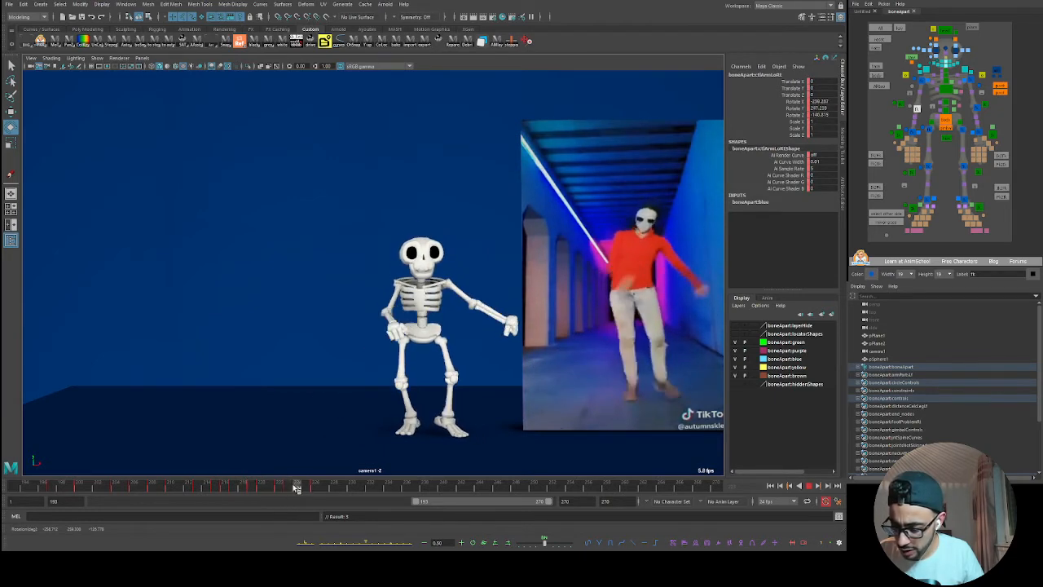
mouse_move(281, 489)
mouse_down()
mouse_move(252, 489)
mouse_move(298, 486)
mouse_up()
middle_drag(677, 214, 578, 283)
- Rotate the right hand at frame 224 and check the arm's motion up to frame 225
click(911, 133)
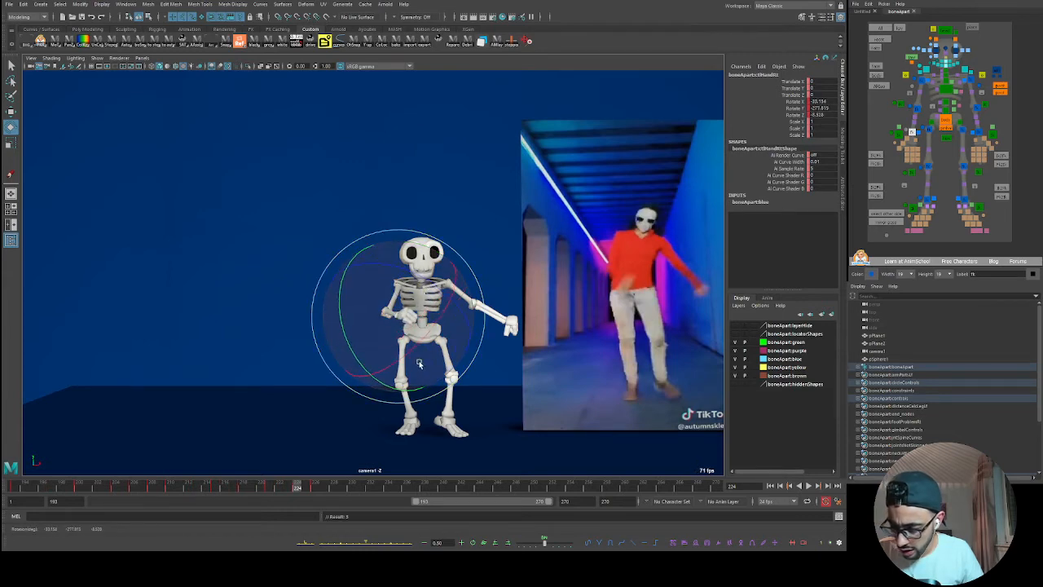
click(263, 491)
drag(263, 493, 306, 489)
- Try a new rotation of the right upper arm at frame 225 and undo it
click(919, 85)
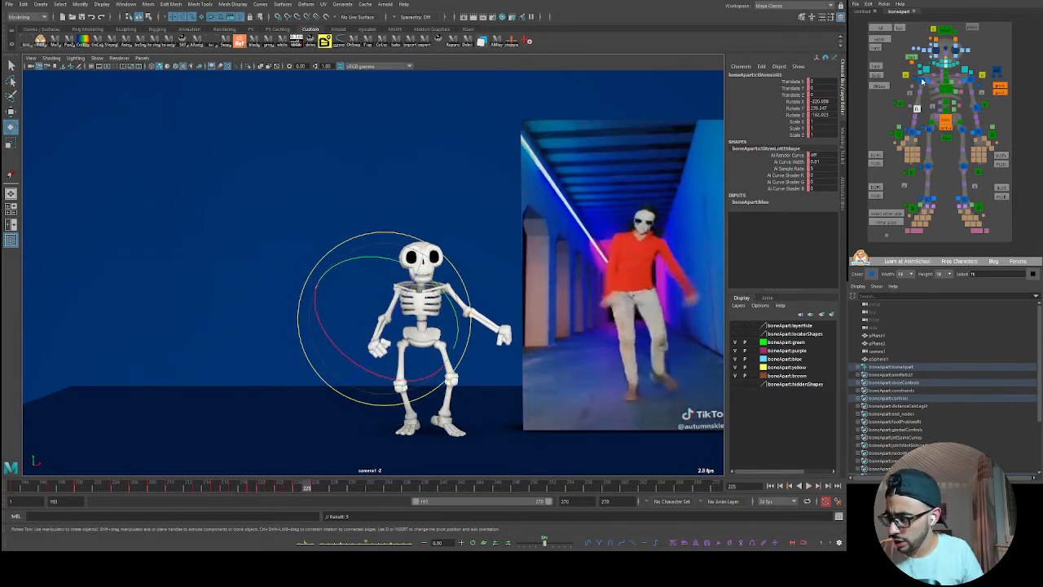
mouse_move(296, 481)
mouse_down()
mouse_move(257, 485)
mouse_move(311, 493)
mouse_move(302, 497)
mouse_move(289, 491)
mouse_move(317, 487)
mouse_move(268, 487)
mouse_move(300, 500)
mouse_move(345, 494)
mouse_move(270, 502)
mouse_move(306, 489)
mouse_up()
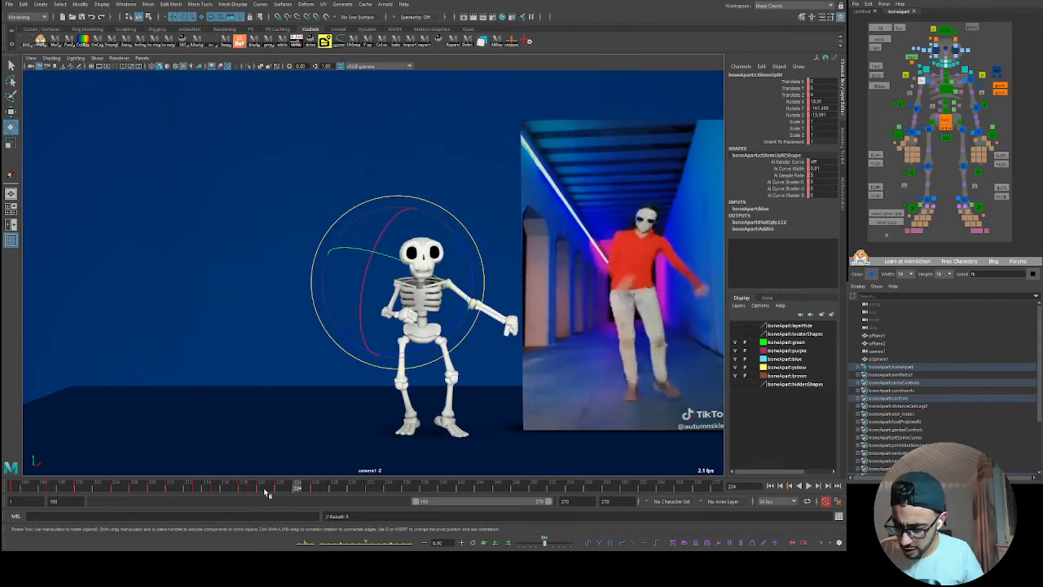
key(alt+v)
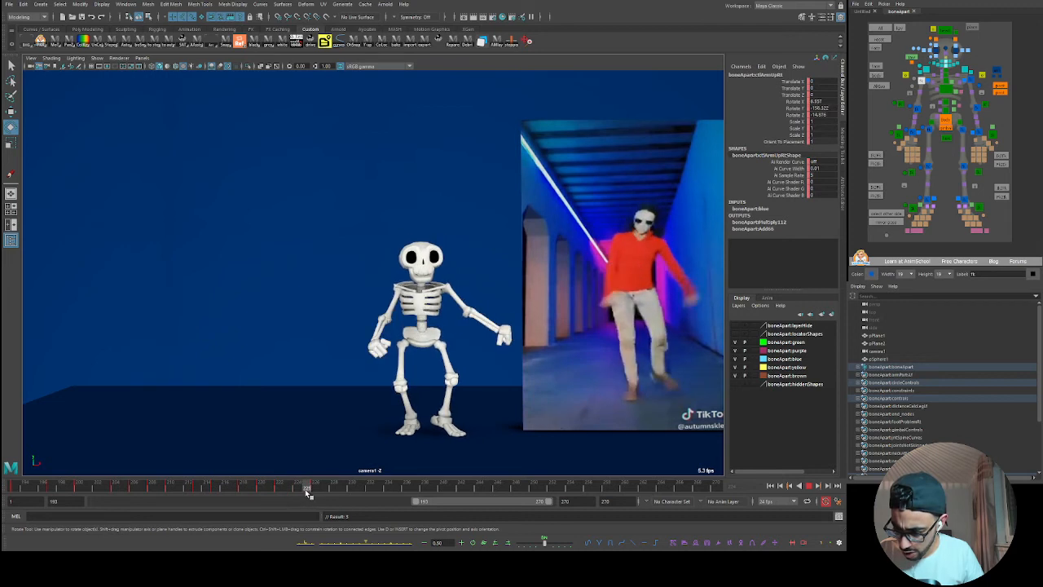
key(alt+v)
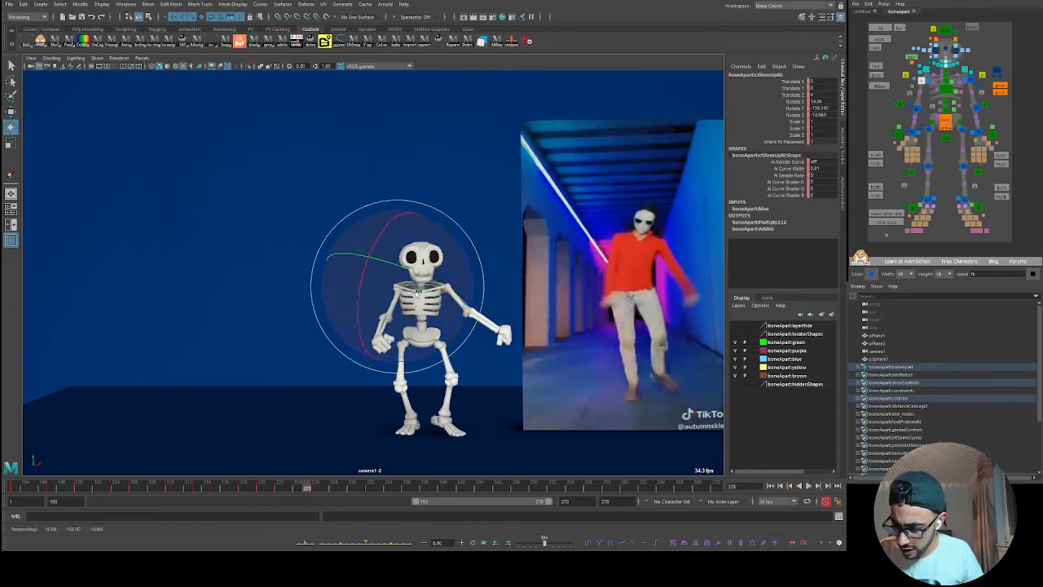
key(ctrl+z)
- Rotate the right upper arm between frames 222 and 225 and key its pose
click(272, 487)
key(alt+v)
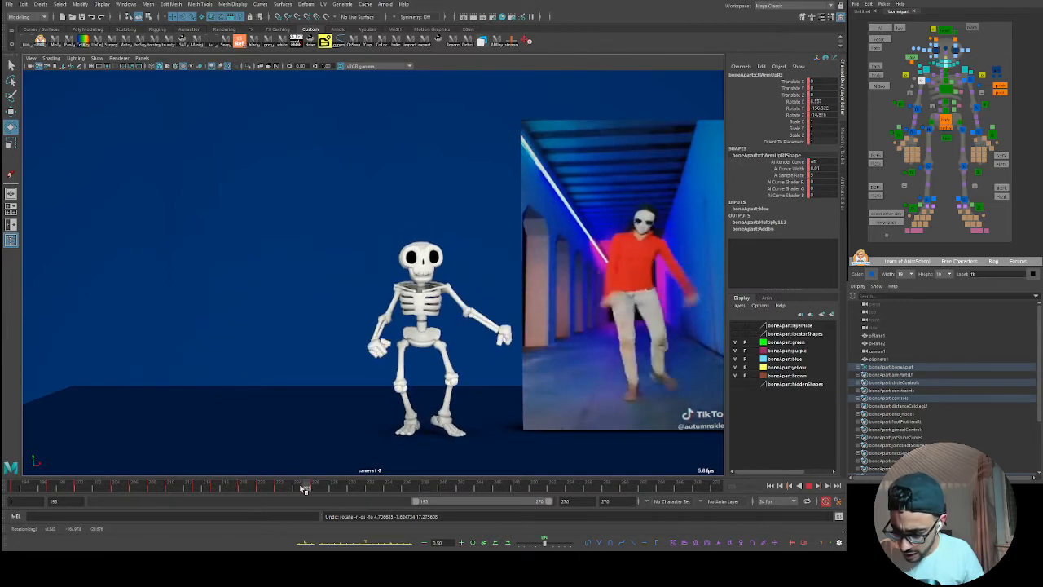
click(291, 489)
drag(427, 309, 417, 312)
key(s)
click(280, 490)
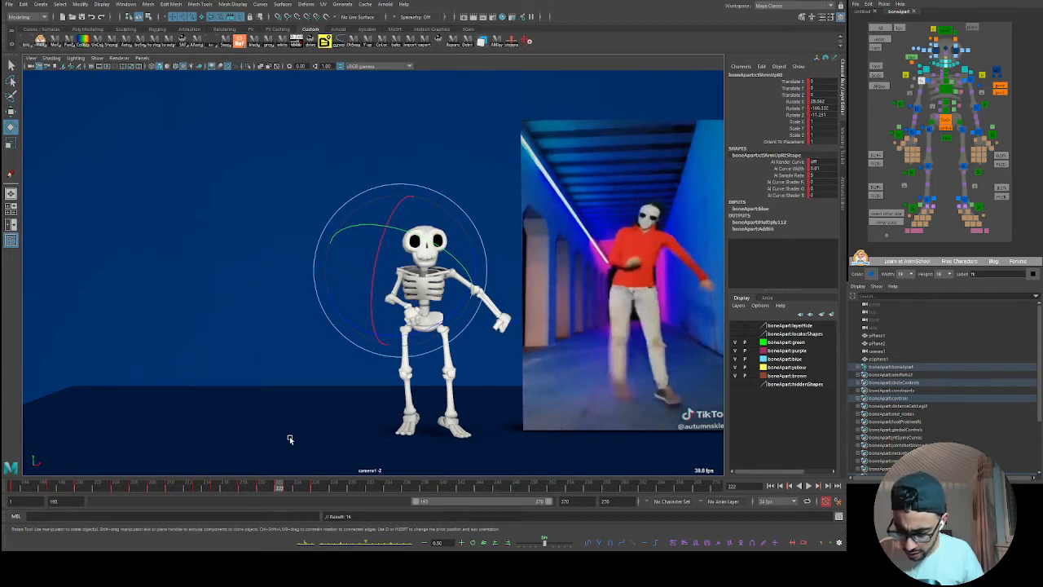
- Step through the frames around 222 up to frame 226 to compare the right arm's motion with the reference dancer
key(alt+comma)
key(alt+comma)
key(alt+period)
key(alt+period)
key(alt+period)
key(alt+period)
key(alt+period)
key(alt+period)
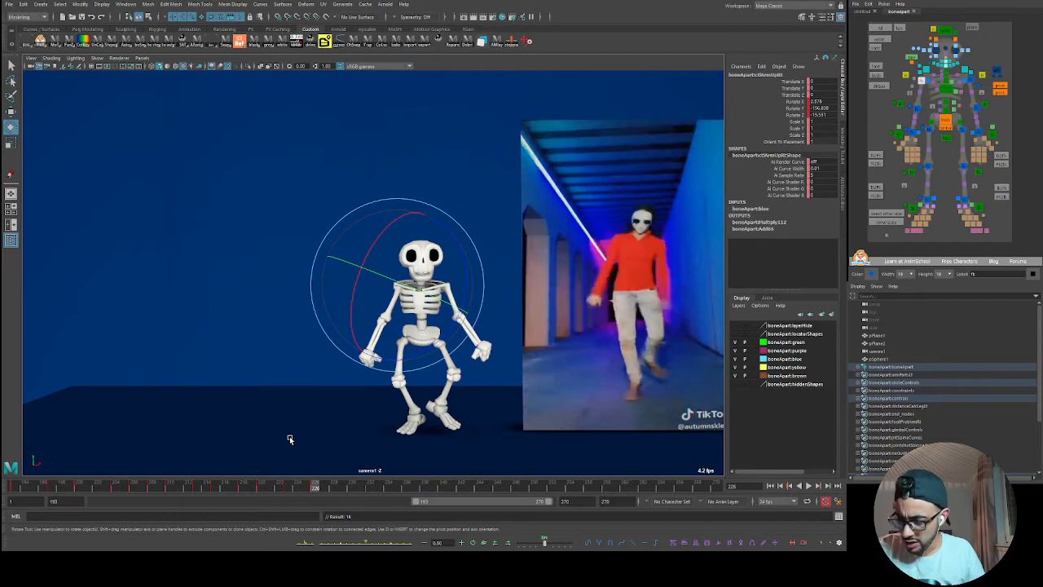
- Key the right upper arm and forearm together at frame 227
mouse_move(303, 484)
mouse_down()
mouse_move(261, 499)
mouse_move(324, 498)
mouse_move(277, 499)
mouse_move(316, 498)
mouse_move(305, 488)
mouse_move(319, 489)
mouse_up()
click(908, 86)
click(917, 108)
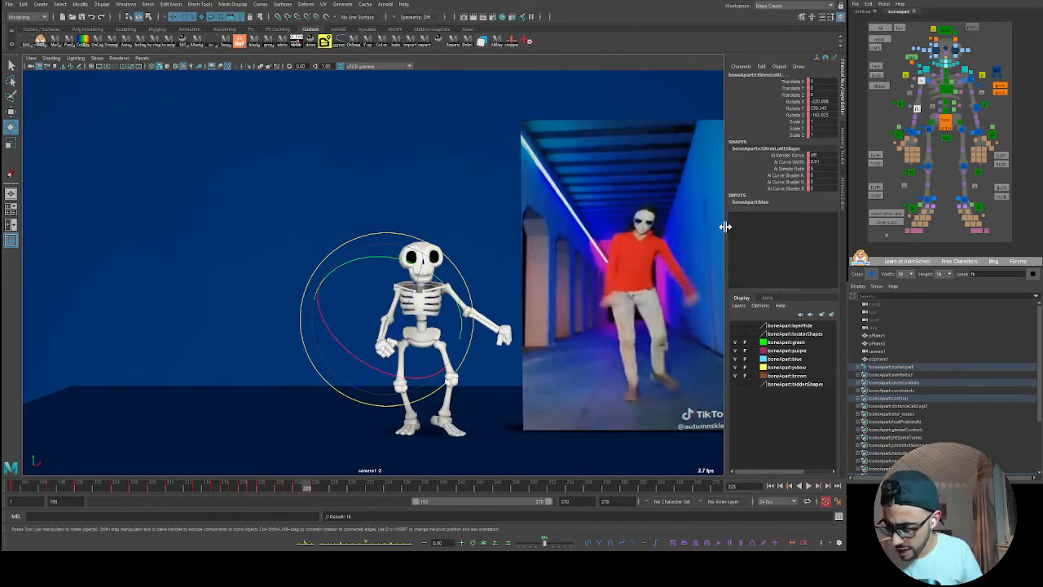
drag(295, 491, 325, 488)
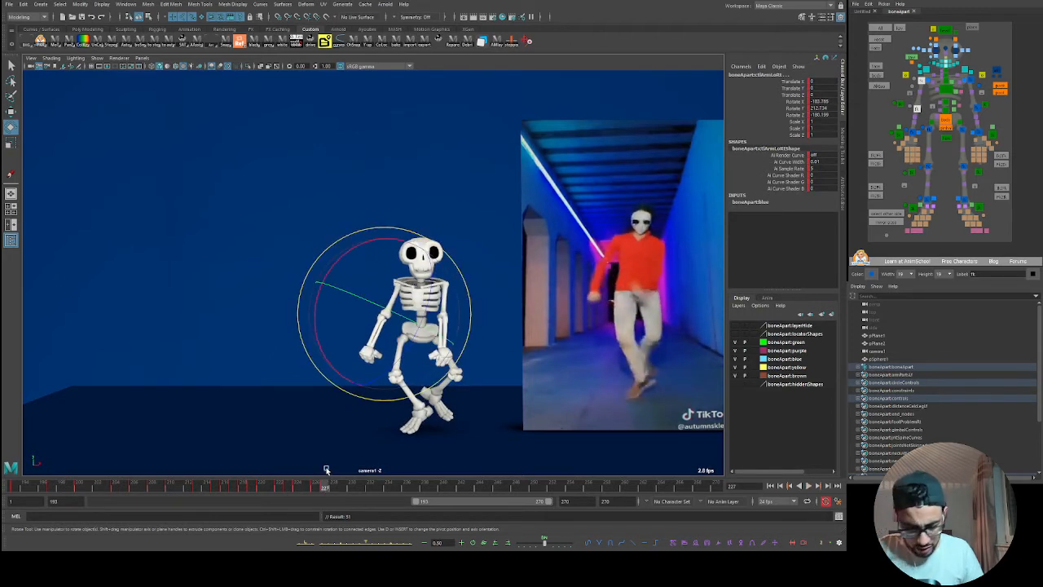
- Raise the right upper arm out to the side at frame 231 and key its pose
key(comma)
key(alt+period)
key(alt+period)
key(alt+period)
key(alt+period)
key(alt+period)
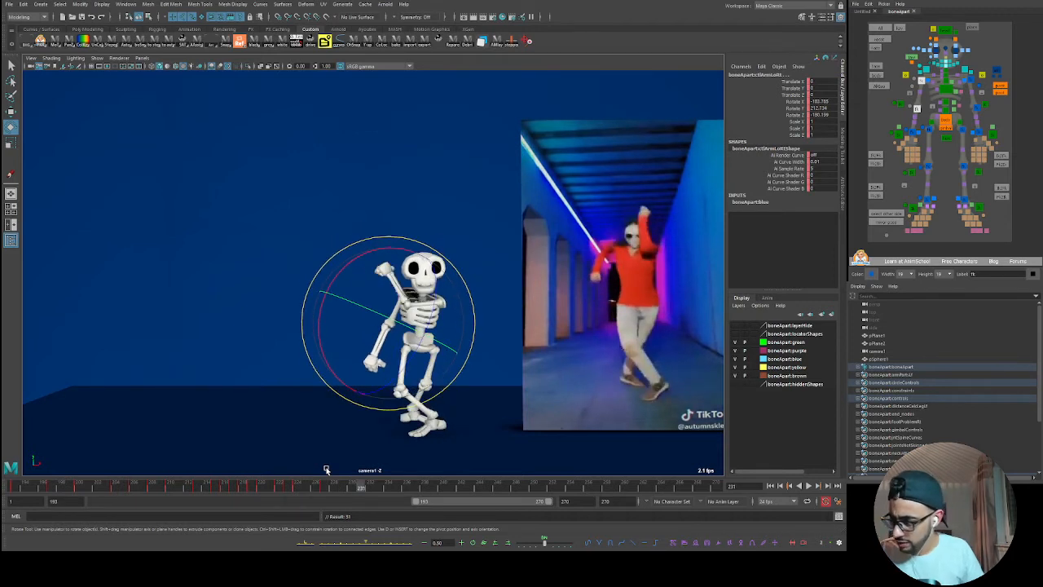
click(924, 82)
mouse_move(449, 283)
mouse_down()
mouse_move(445, 333)
mouse_move(429, 336)
mouse_move(451, 302)
mouse_move(461, 329)
mouse_move(422, 378)
mouse_up()
key(ctrl+z)
key(s)
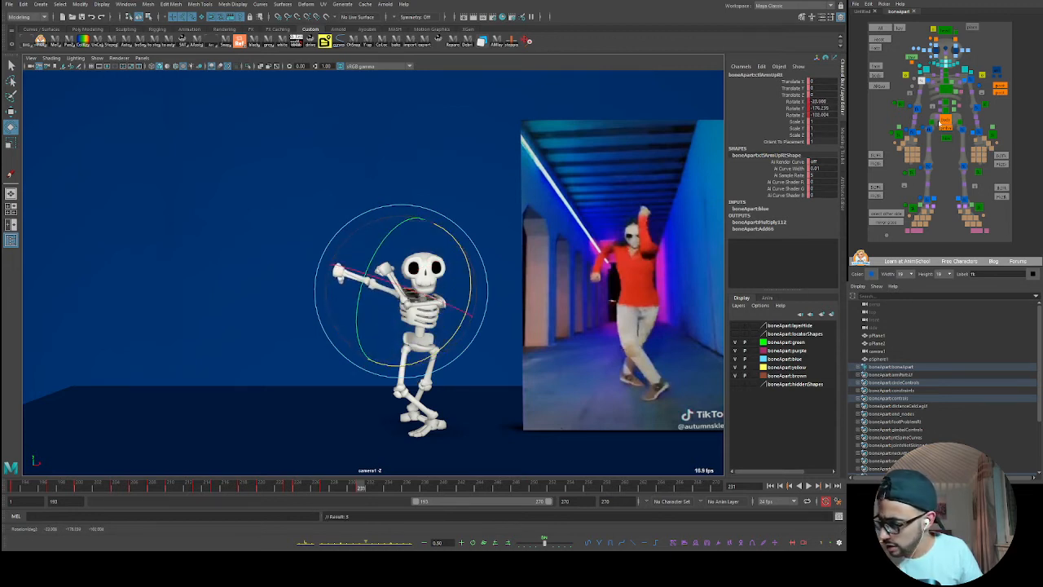
- Bend the right forearm downward from the raised elbow at frame 231 and rotate the right hand to match
click(916, 108)
mouse_move(446, 290)
mouse_down()
mouse_move(441, 300)
mouse_move(383, 233)
mouse_move(363, 275)
mouse_move(407, 299)
mouse_move(451, 272)
mouse_up()
key(ctrl+z)
click(912, 133)
mouse_move(406, 303)
mouse_down()
mouse_move(366, 344)
mouse_move(306, 360)
mouse_move(422, 296)
mouse_up()
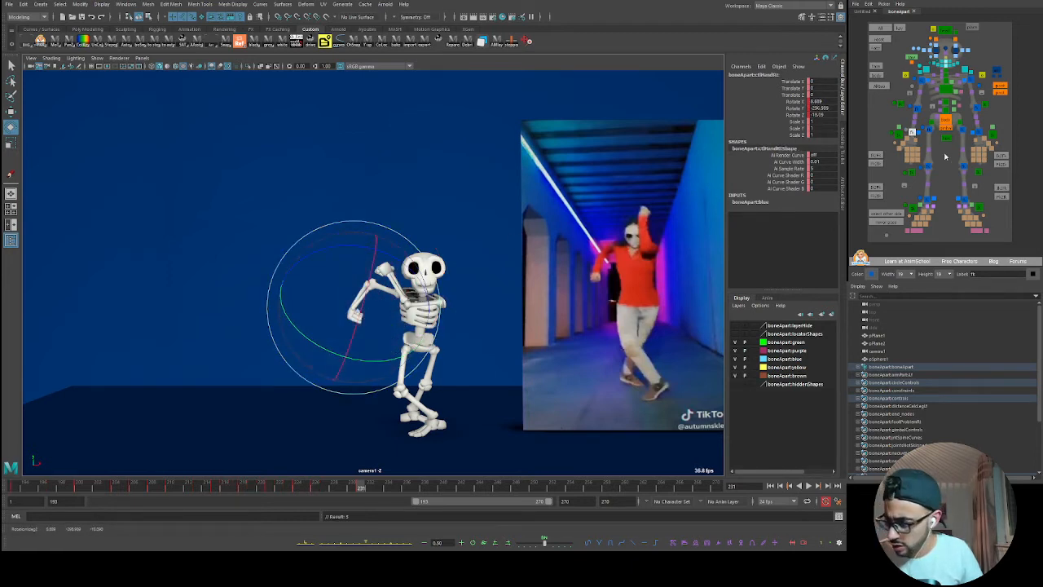
- Refine the right upper arm's rotation at frame 231 using the perspective view, and key the right forearm there
click(908, 86)
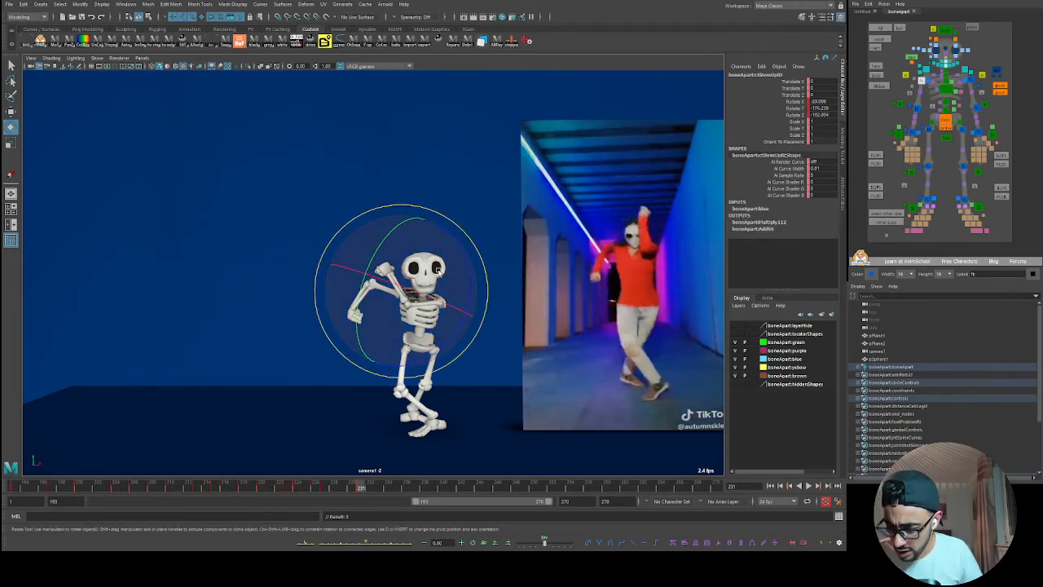
key(space)
key(space)
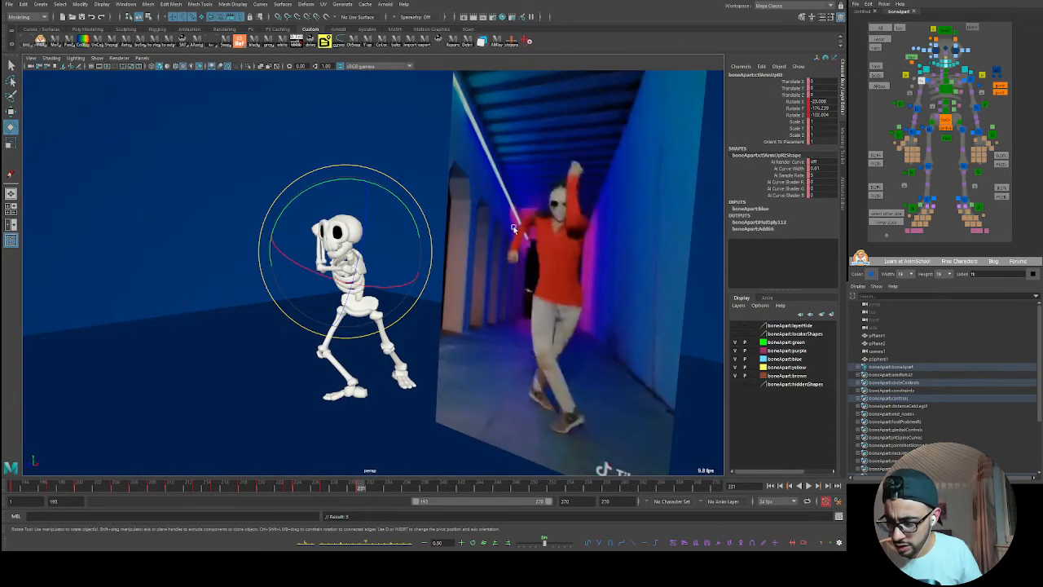
alt+drag(373, 313, 380, 335)
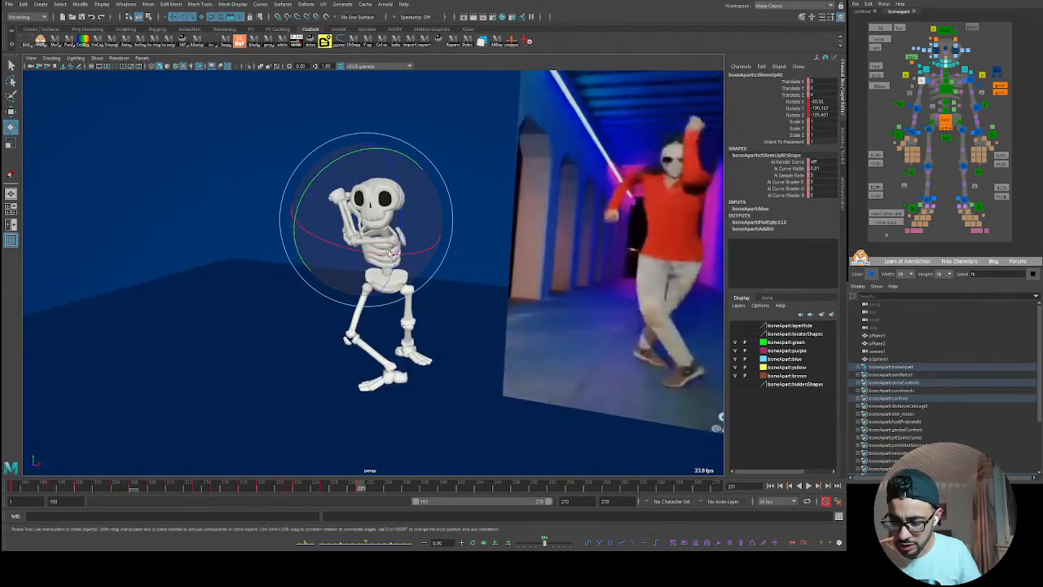
key(space)
key(space)
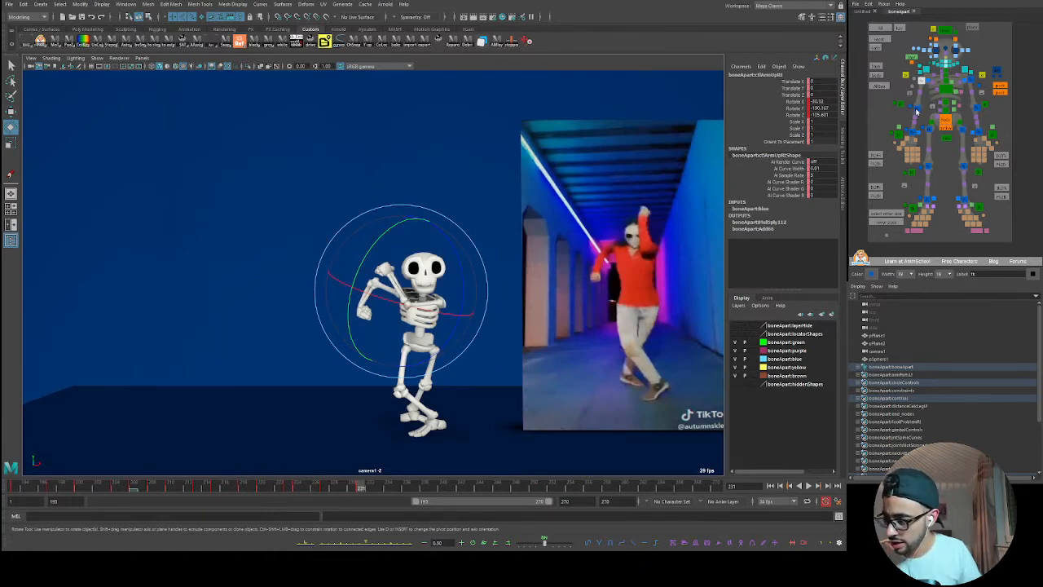
click(916, 112)
key(s)
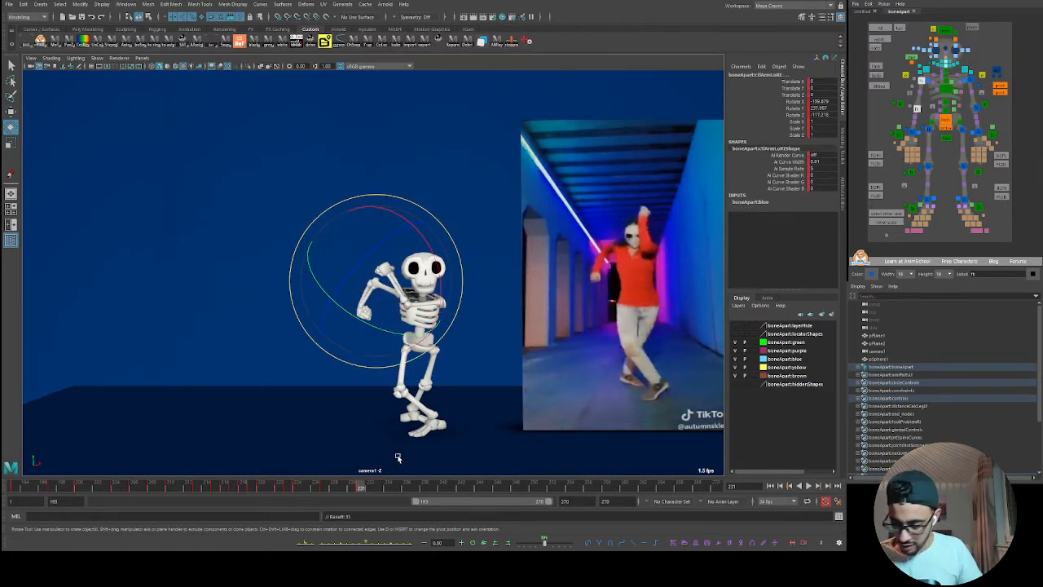
- Rotate the right forearm and hand at frame 228 to follow the reference dancer, and play back the motion
mouse_move(323, 488)
mouse_down()
mouse_move(288, 488)
mouse_move(355, 502)
mouse_move(295, 500)
mouse_move(310, 505)
mouse_move(337, 492)
mouse_up()
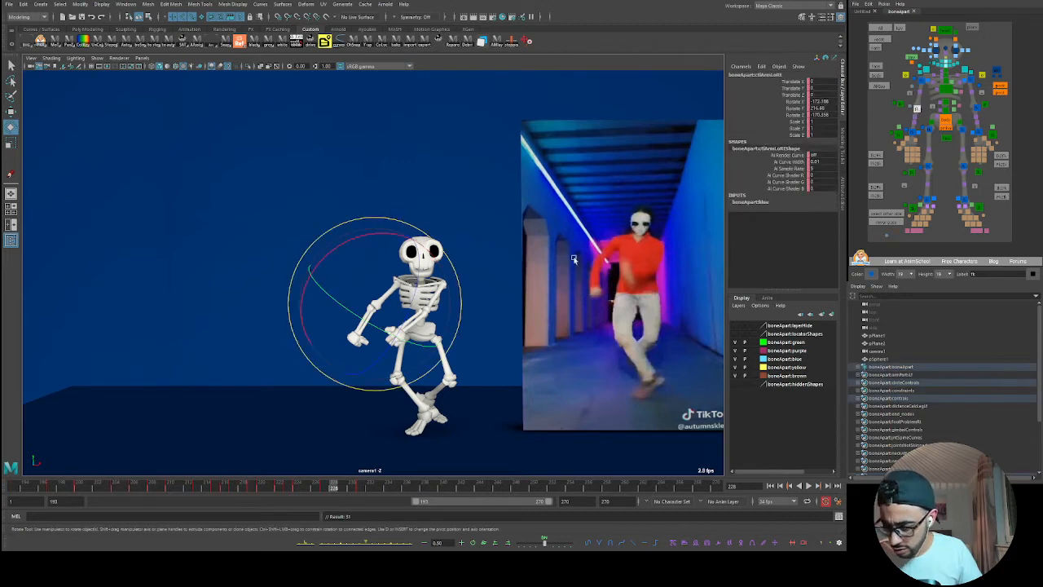
drag(427, 295, 407, 317)
click(913, 136)
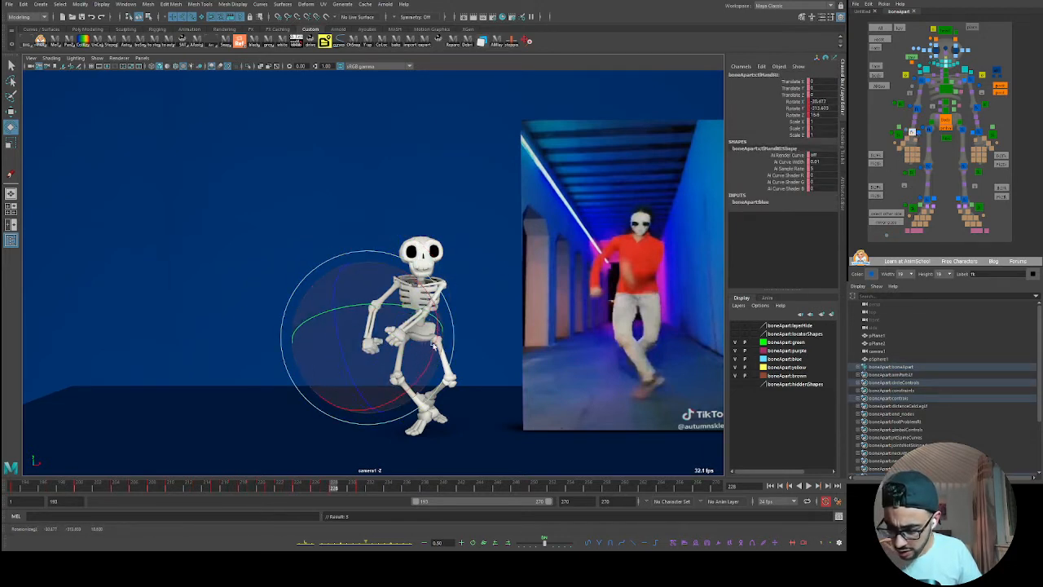
key(alt+v)
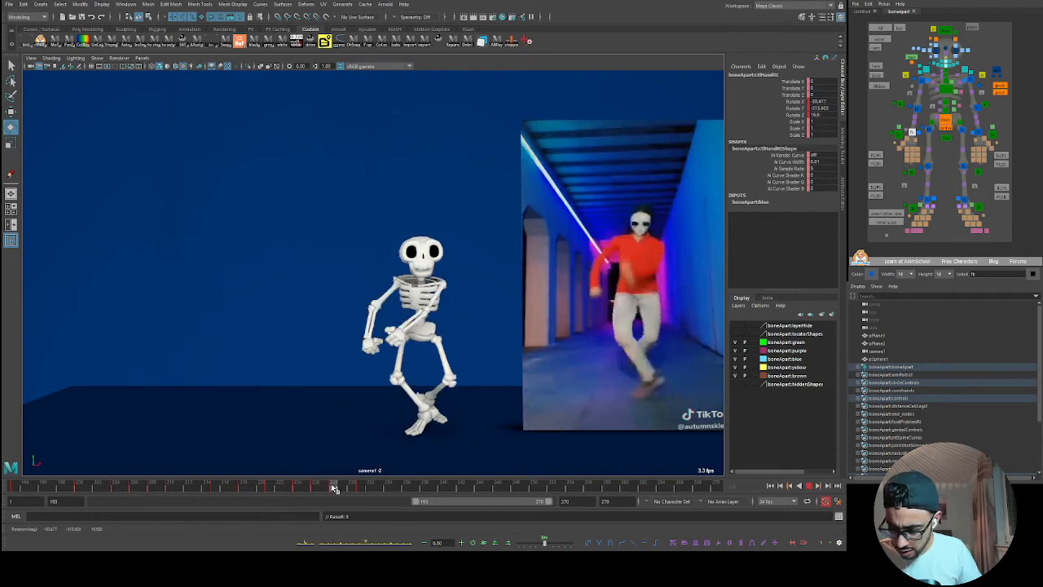
- Review the right upper arm's motion between frames 224 and 228, and delete its key at frame 227
drag(307, 491, 299, 490)
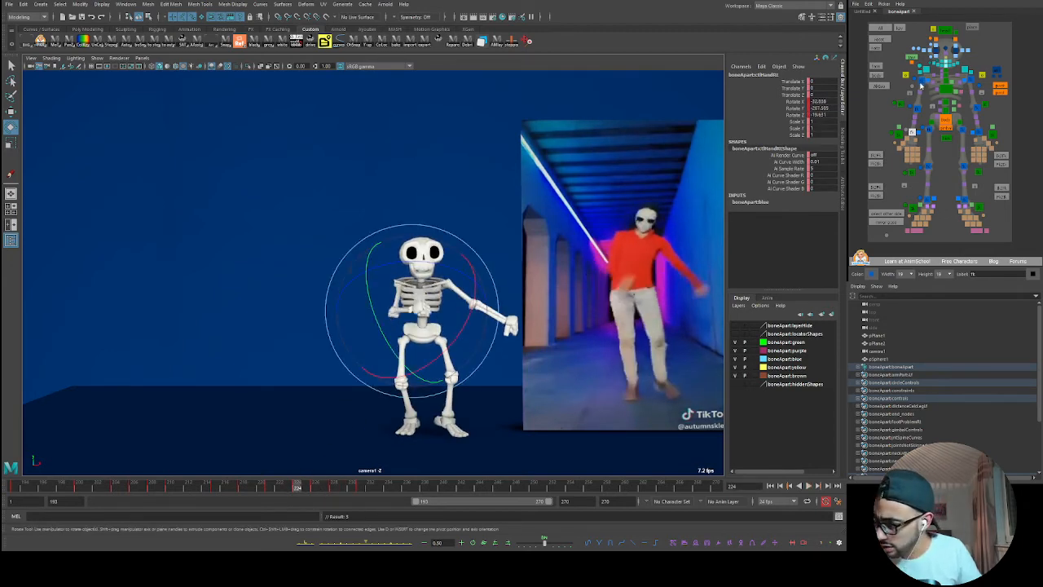
click(887, 118)
click(921, 82)
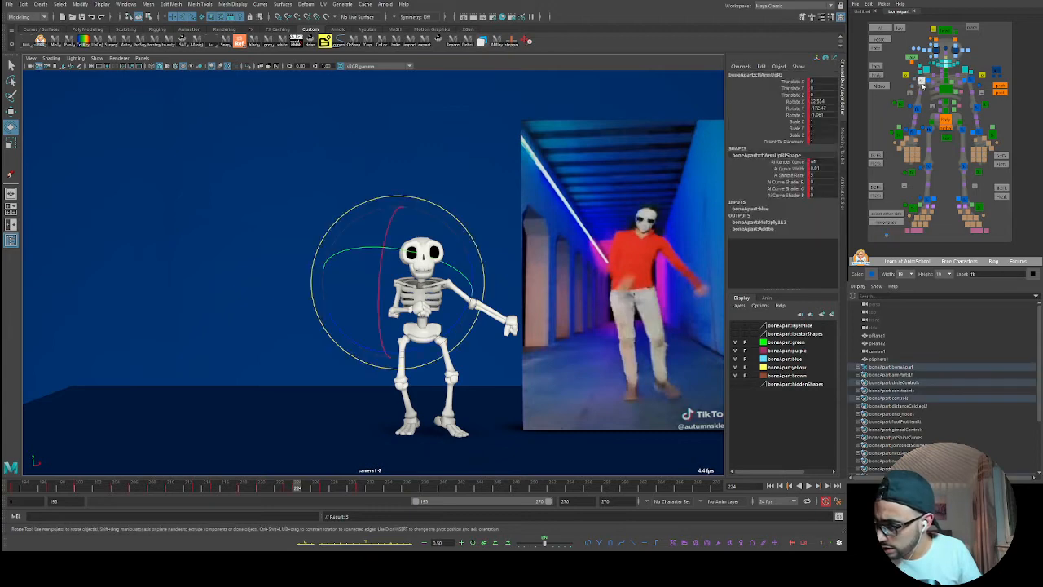
key(alt+v)
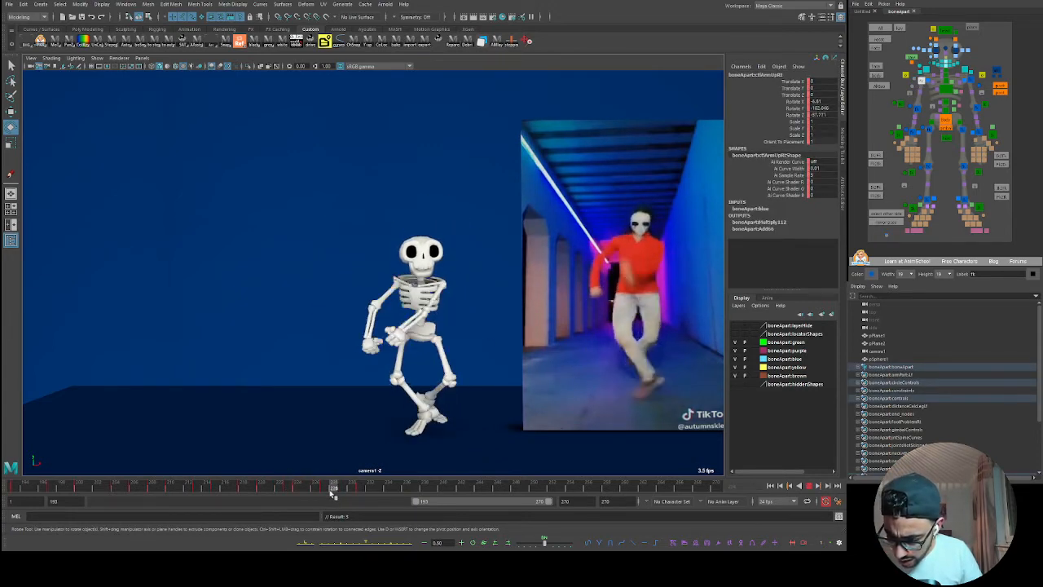
key(alt+v)
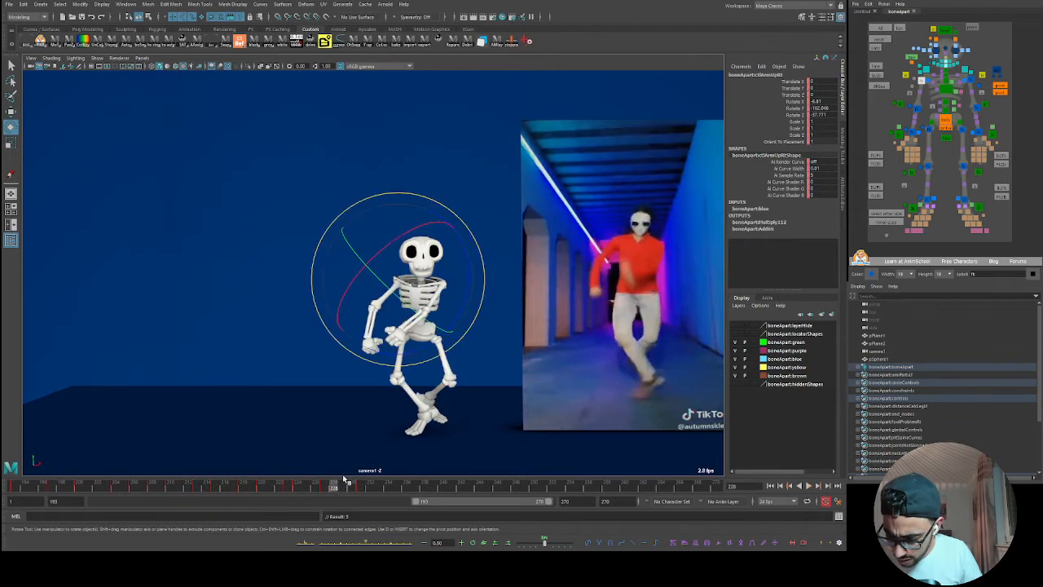
key(alt+comma)
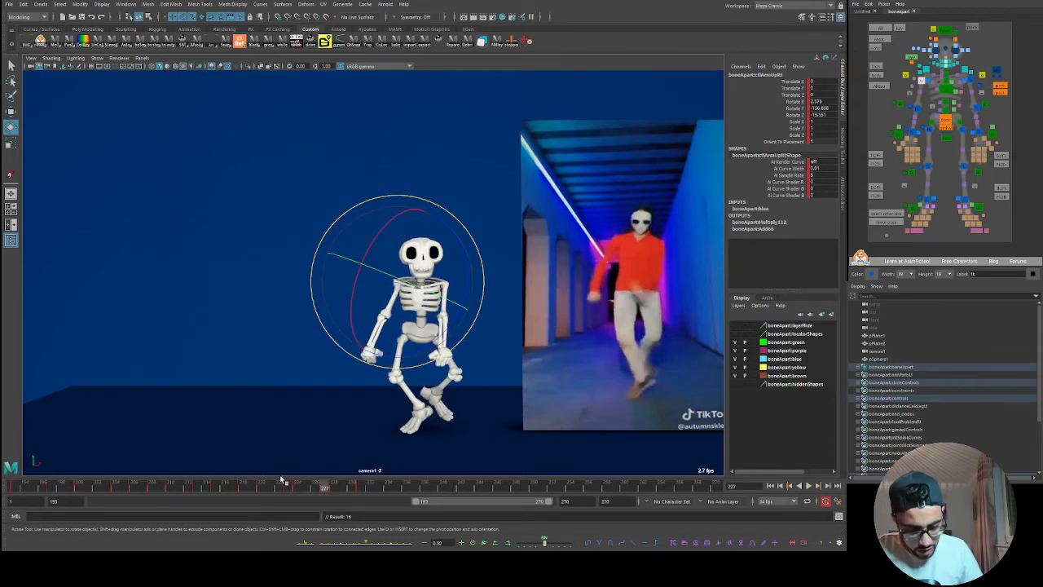
key(Delete)
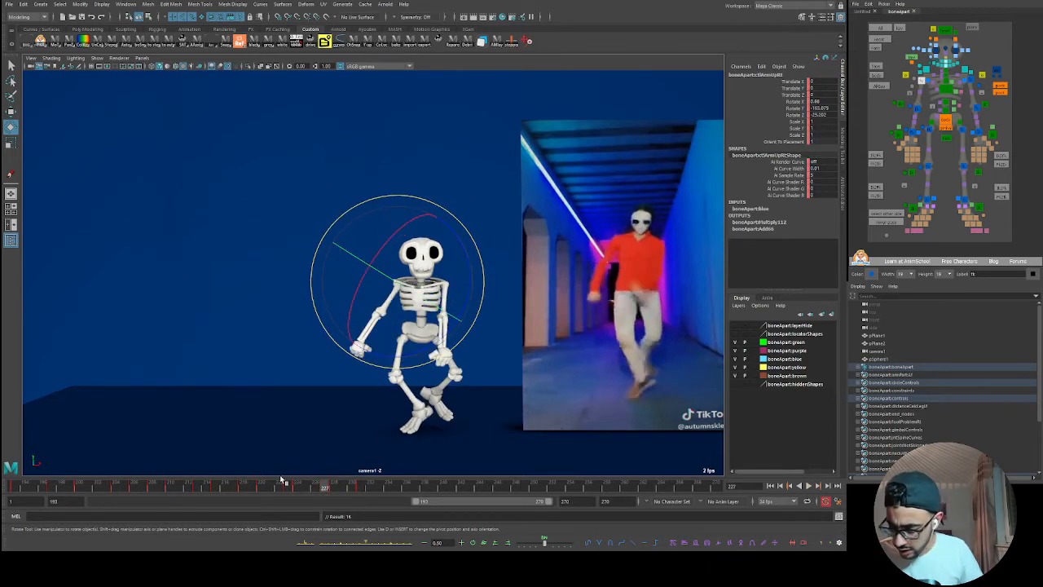
- Try deleting the right forearm's key at frame 227, undo it, and rotate the forearm slightly at that frame instead
click(917, 108)
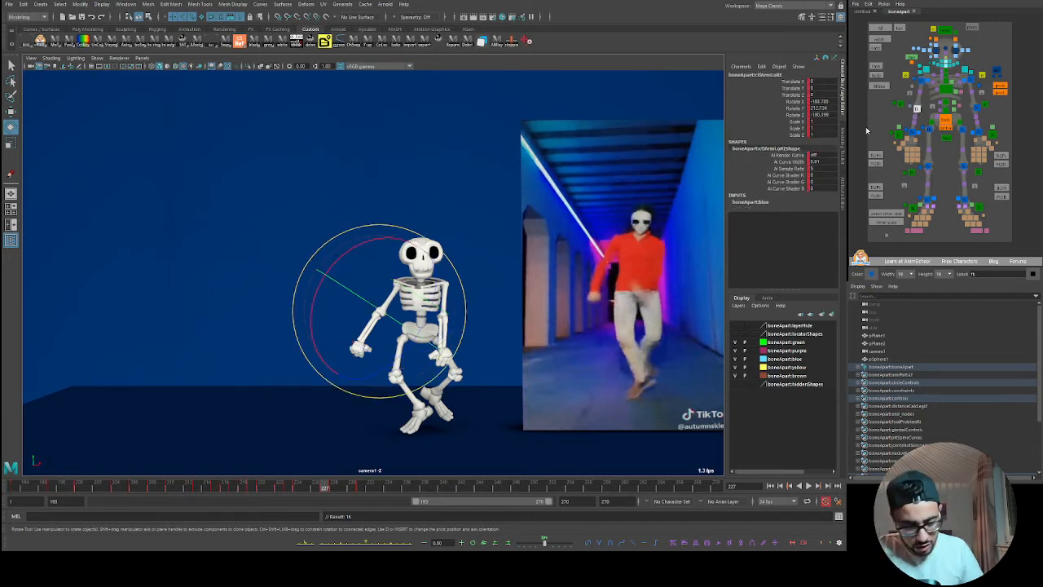
key(Delete)
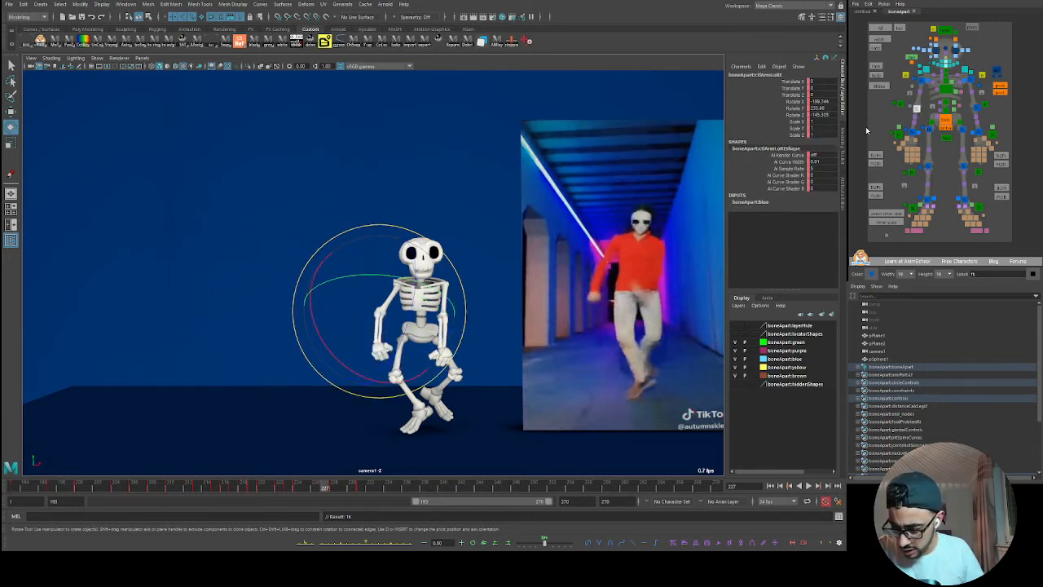
mouse_move(319, 489)
mouse_down()
mouse_move(296, 490)
mouse_move(339, 491)
mouse_move(280, 492)
mouse_move(330, 494)
mouse_up()
key(alt+comma)
key(ctrl+z)
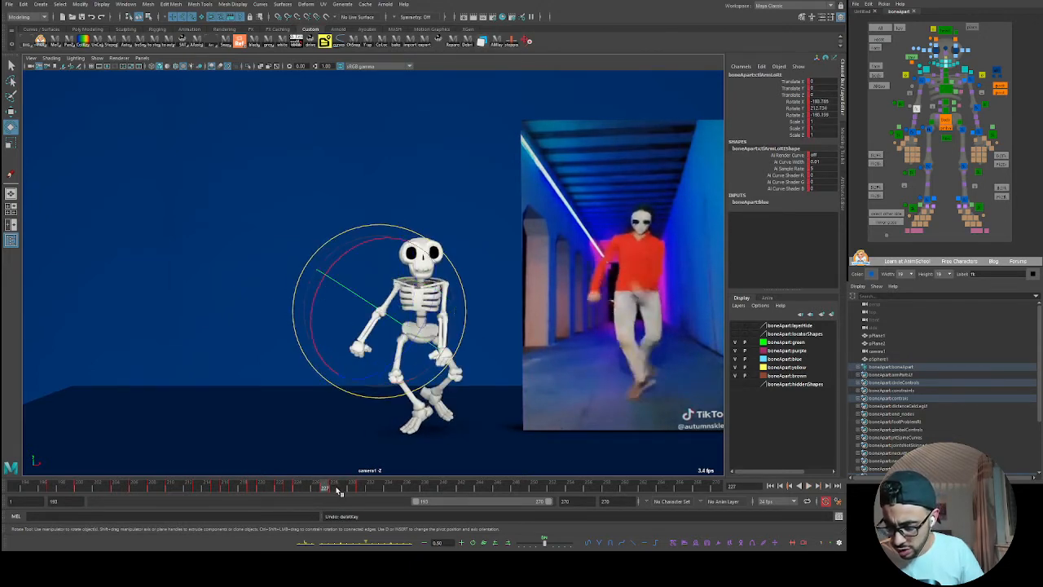
drag(381, 398, 319, 453)
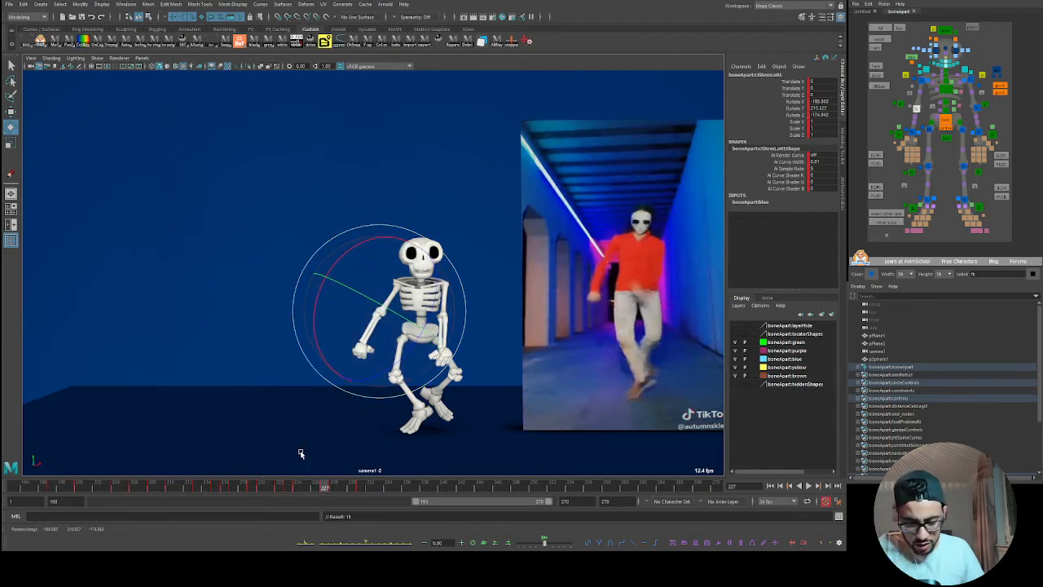
- Step back and forth through the frames from 227 to about 236 to examine the arm's motion against the reference
key(alt+period)
key(alt+period)
key(alt+period)
key(alt+period)
key(alt+period)
key(alt+period)
key(alt+comma)
key(alt+comma)
key(alt+comma)
key(alt+period)
key(alt+period)
key(alt+period)
key(alt+period)
key(alt+period)
key(alt+period)
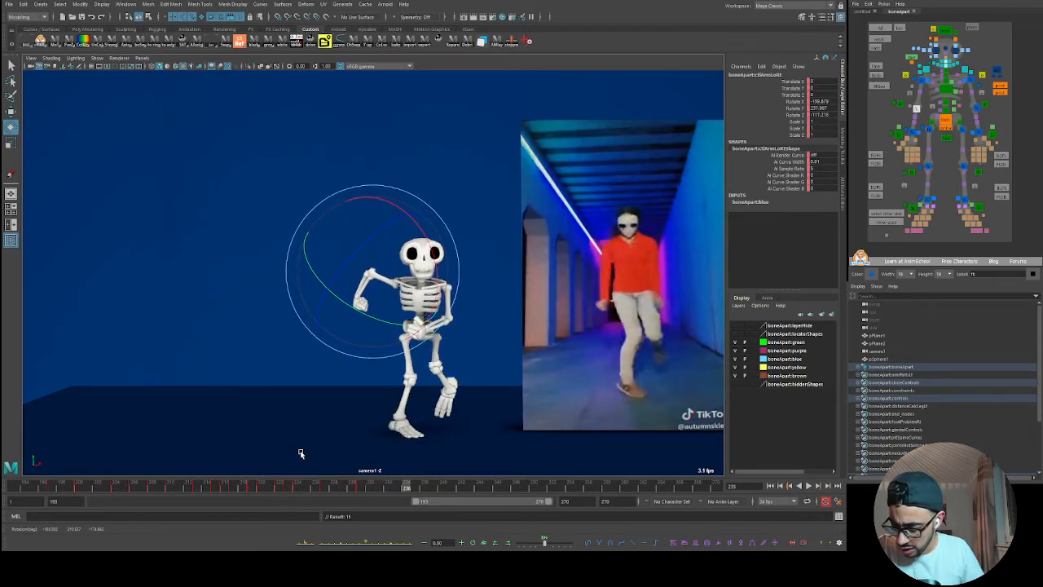
- Review the right upper arm and forearm motion between frames 214 and 228 by scrubbing and playback
click(921, 80)
shift+click(917, 109)
mouse_move(334, 492)
mouse_down()
mouse_move(279, 488)
mouse_move(349, 492)
mouse_move(306, 499)
mouse_move(360, 493)
mouse_move(285, 494)
mouse_move(332, 499)
mouse_up()
key(alt+v)
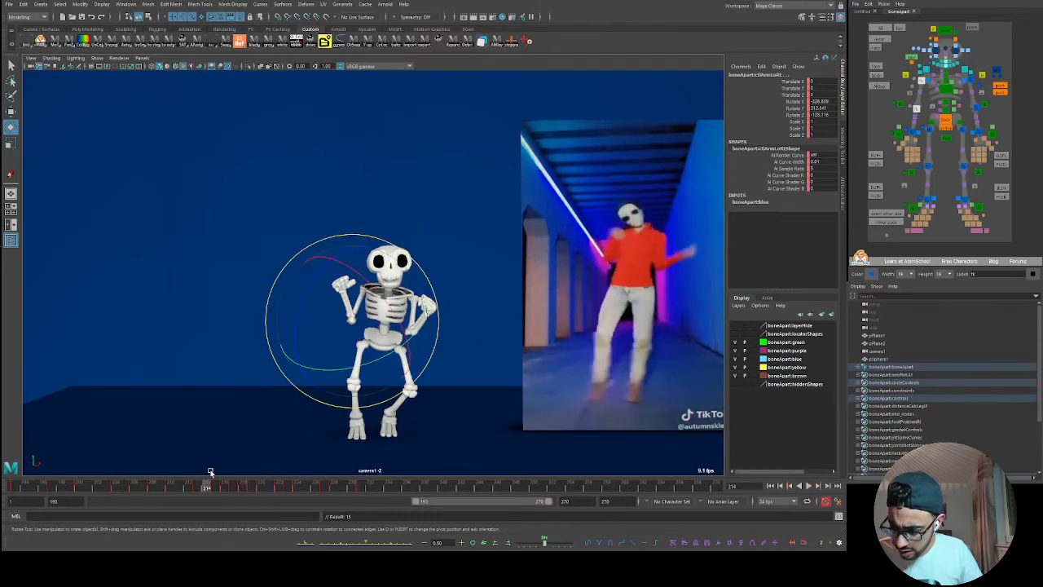
mouse_move(244, 489)
mouse_down()
mouse_move(391, 489)
mouse_move(302, 487)
mouse_up()
key(alt+v)
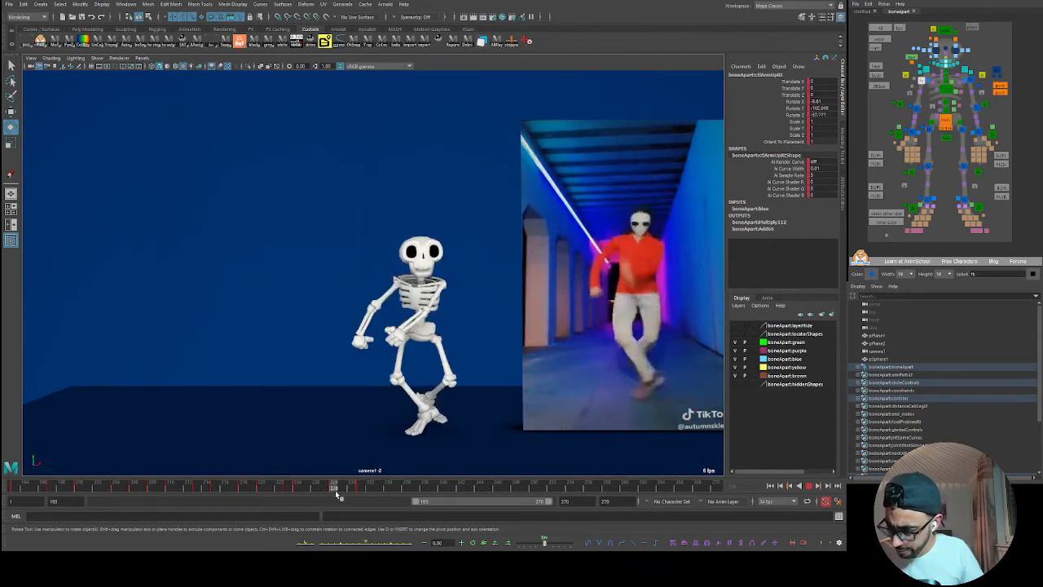
- Lower the right upper arm beside the body at frame 236 and rotate the right forearm down toward the hip
click(406, 494)
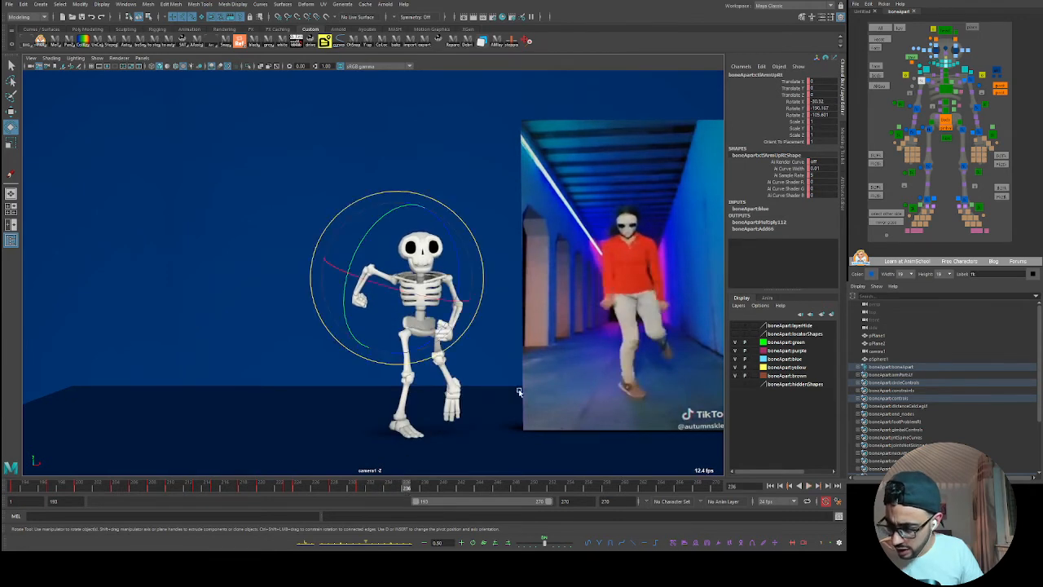
drag(456, 293, 434, 292)
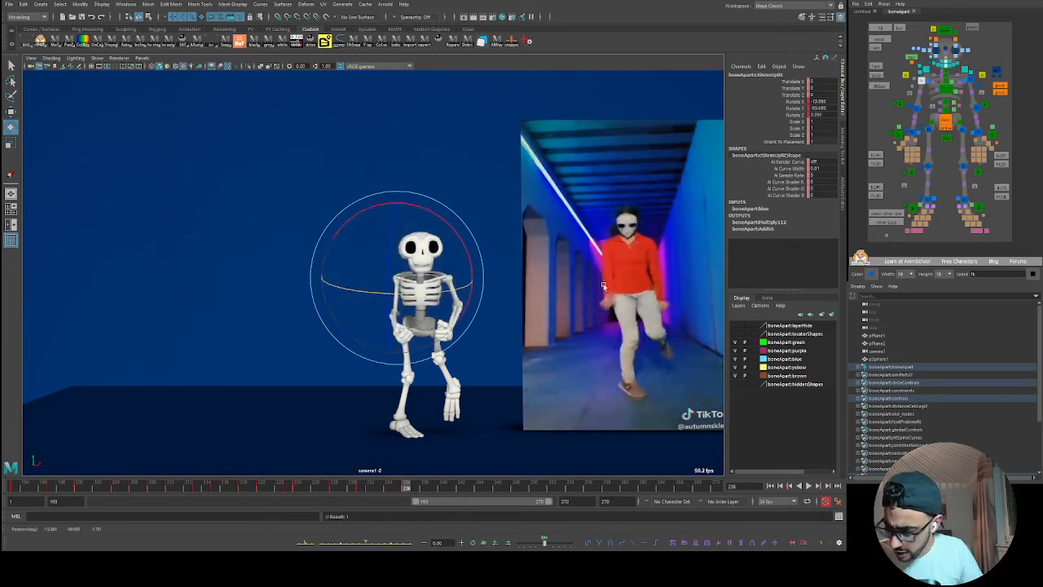
click(915, 106)
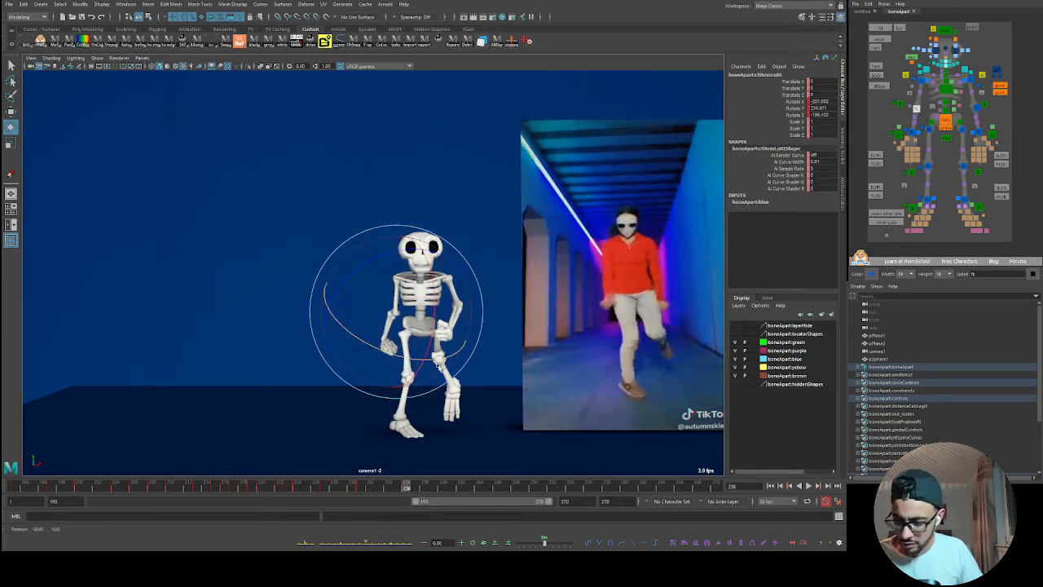
- Refine the right upper arm's rotation and rotate the right hand at frame 236, judging the pose from the side in perspective
key(space)
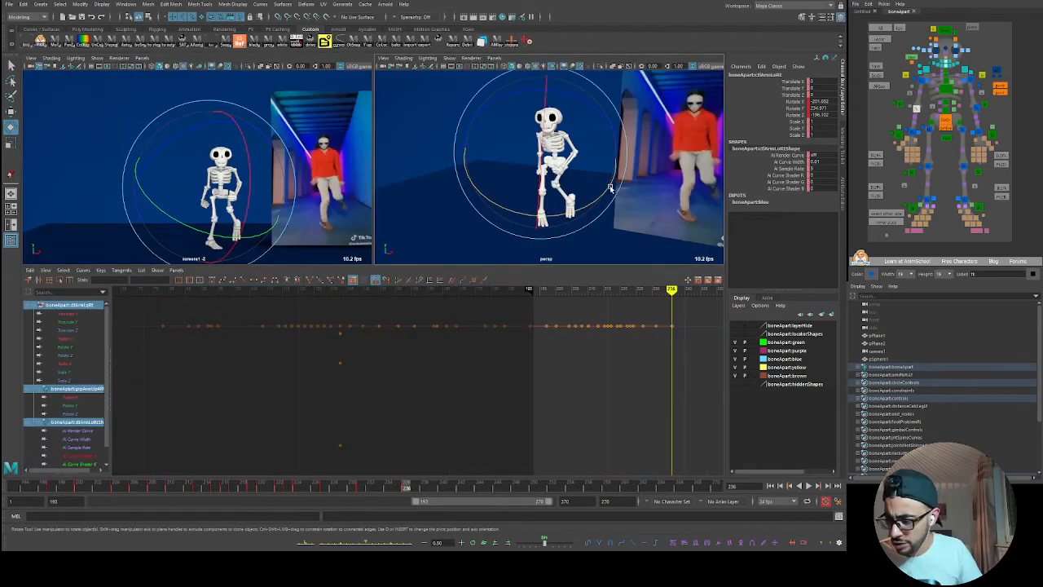
key(space)
alt+drag(457, 255, 453, 309)
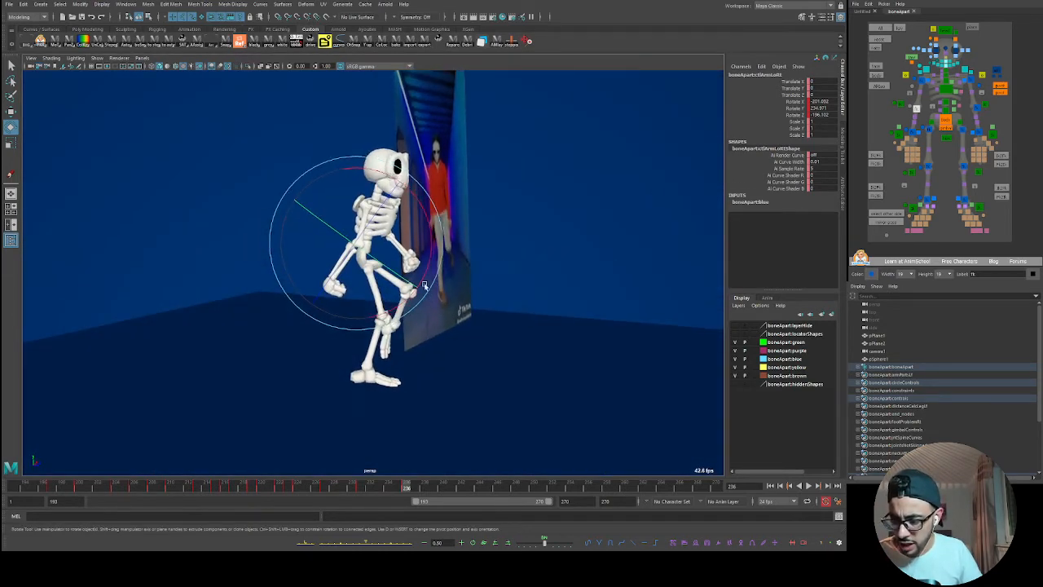
click(927, 74)
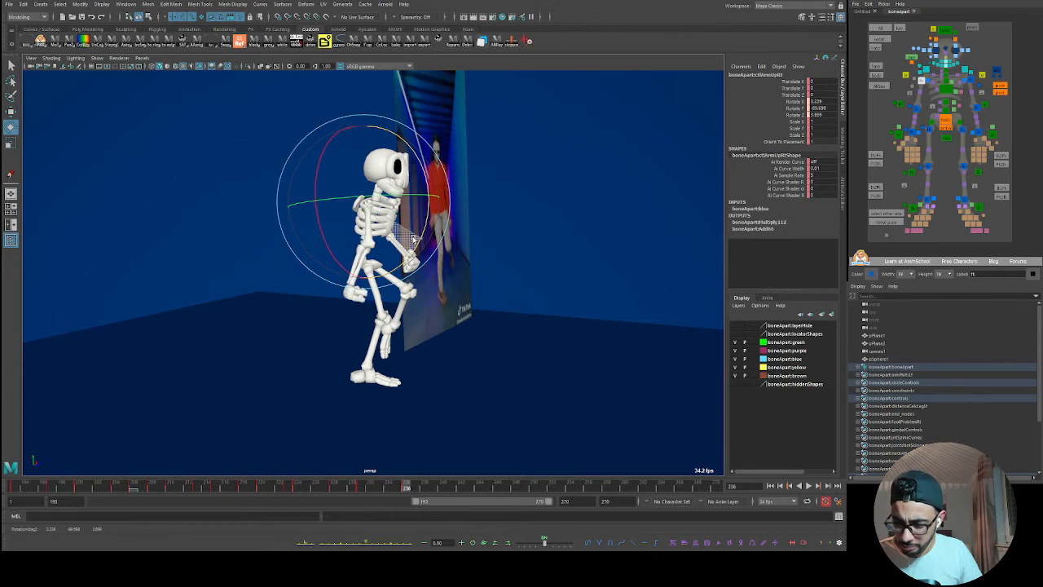
click(916, 135)
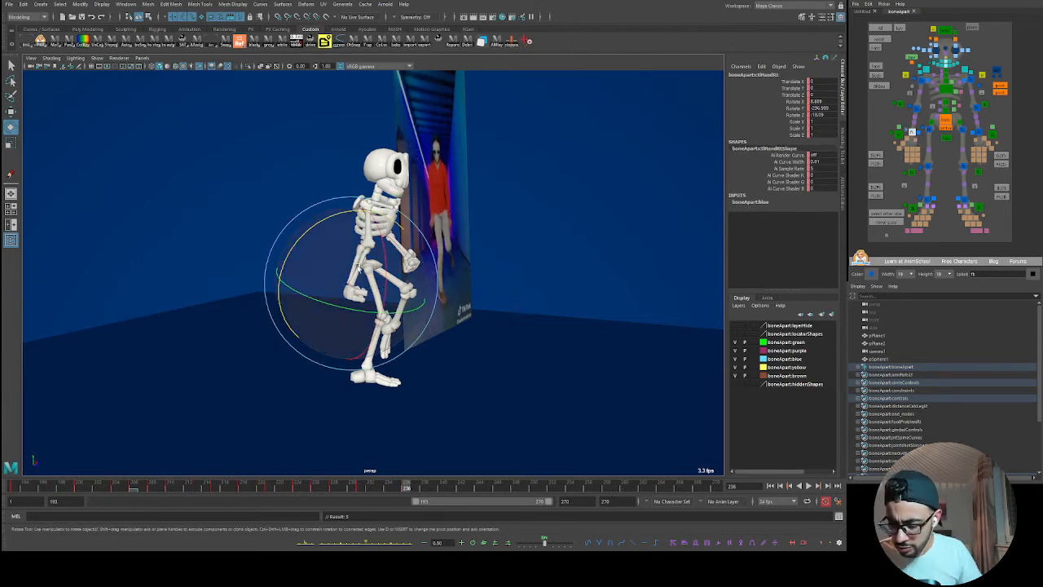
drag(389, 300, 366, 329)
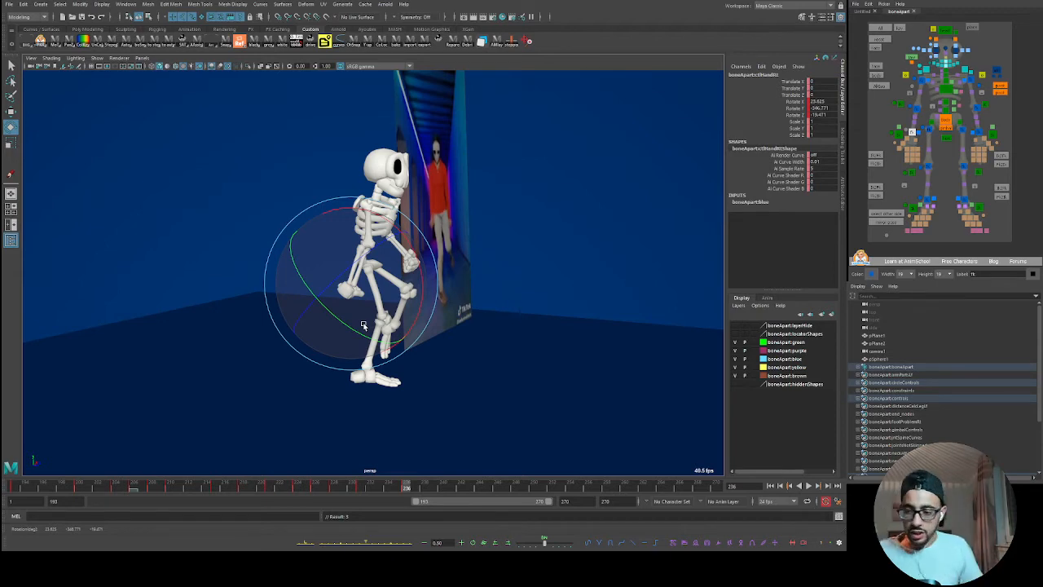
- Adjust the right upper arm's rotation at frame 236, judging the pose from the side and against the reference
alt+drag(521, 298, 455, 324)
alt+middle_drag(482, 315, 424, 318)
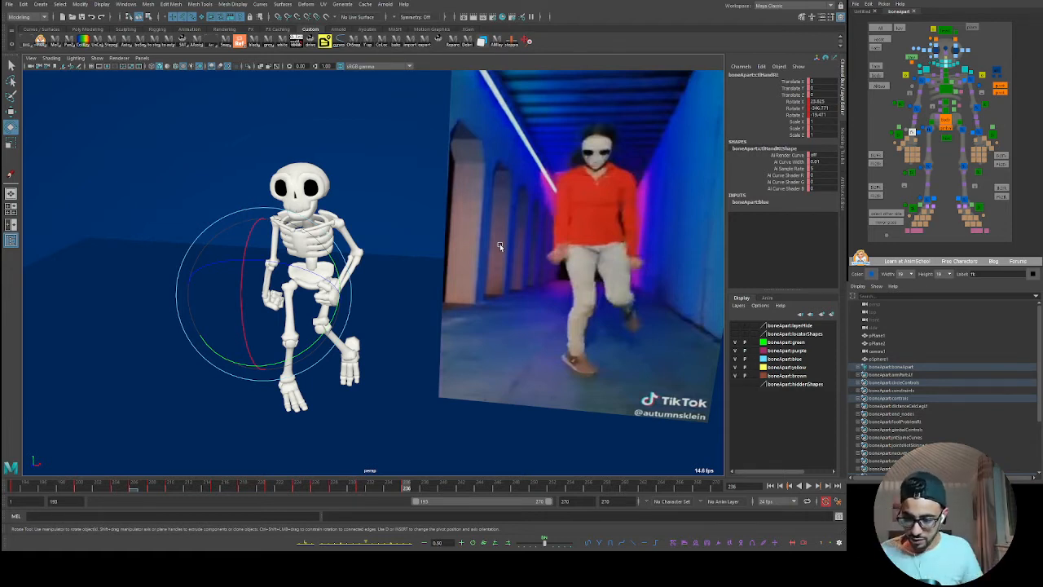
mouse_move(303, 336)
alt+mouse_down()
mouse_move(367, 330)
mouse_move(311, 337)
alt+mouse_up()
click(909, 87)
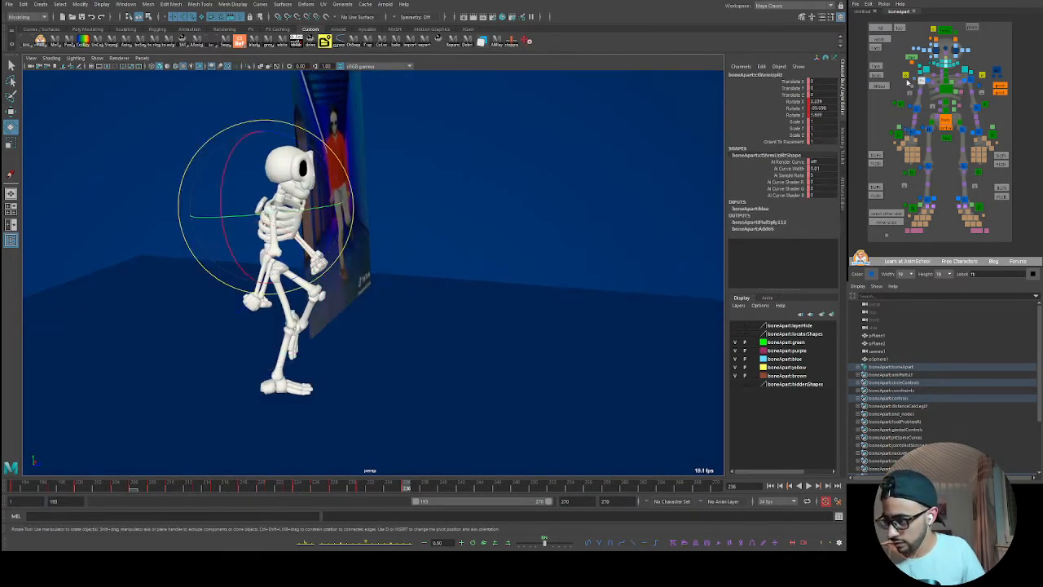
drag(313, 253, 310, 255)
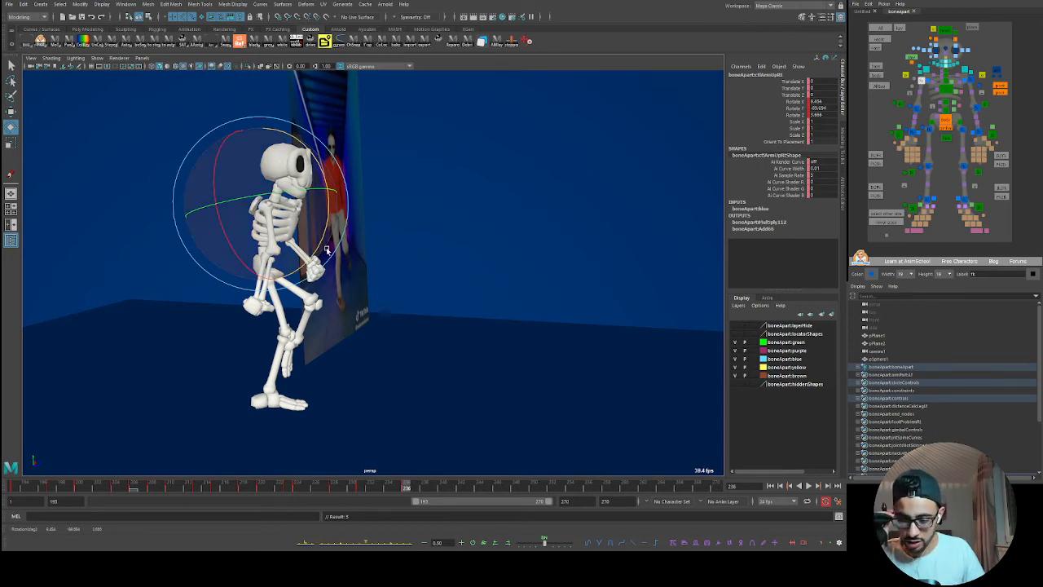
alt+drag(326, 250, 374, 260)
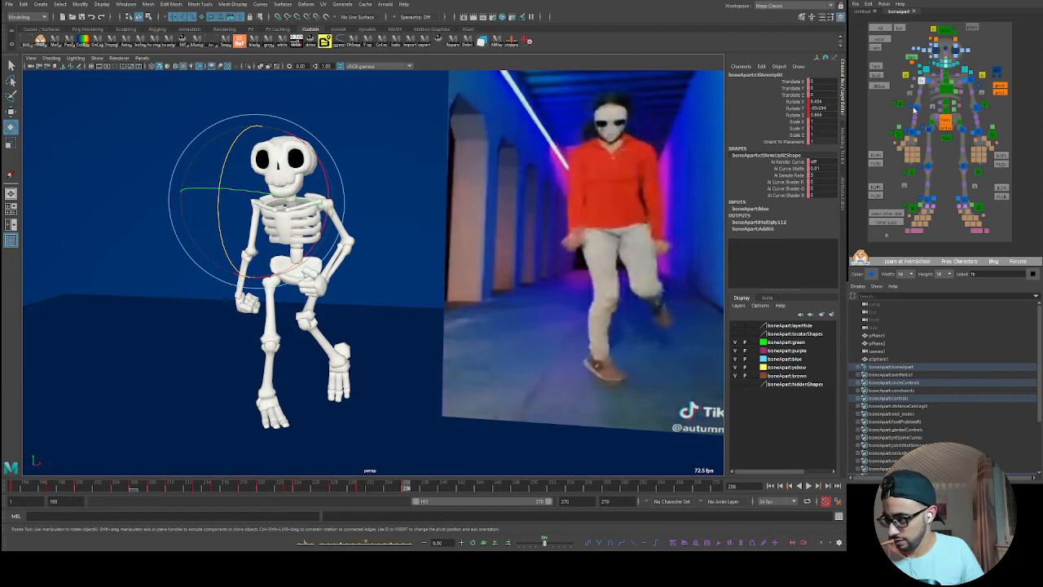
- Reset the right upper arm and forearm rotations to zero at frame 236
click(916, 108)
alt+drag(334, 303, 219, 337)
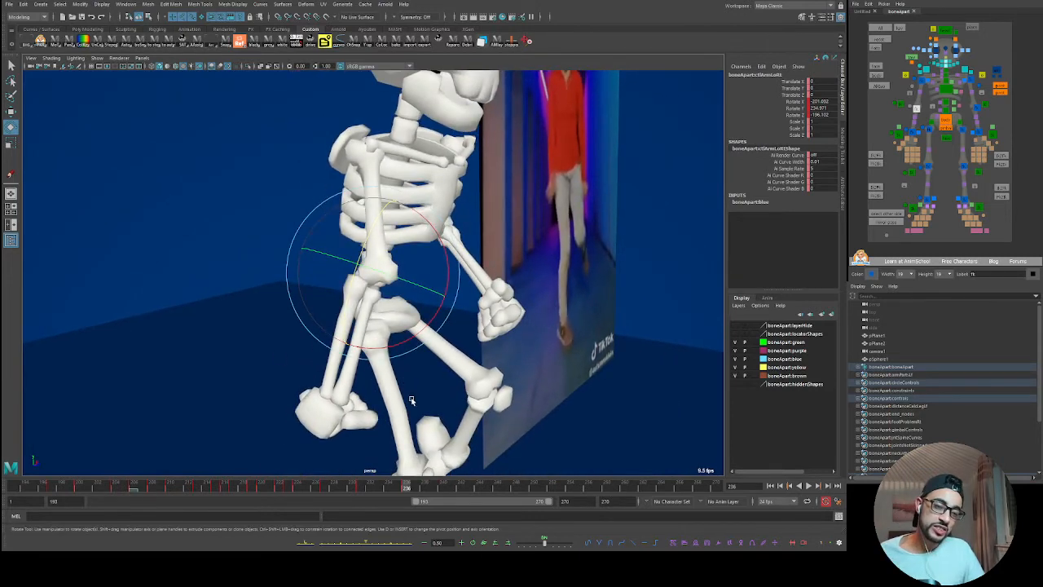
mouse_move(419, 372)
alt+mouse_down()
mouse_move(442, 361)
mouse_move(388, 379)
mouse_move(407, 371)
alt+mouse_up()
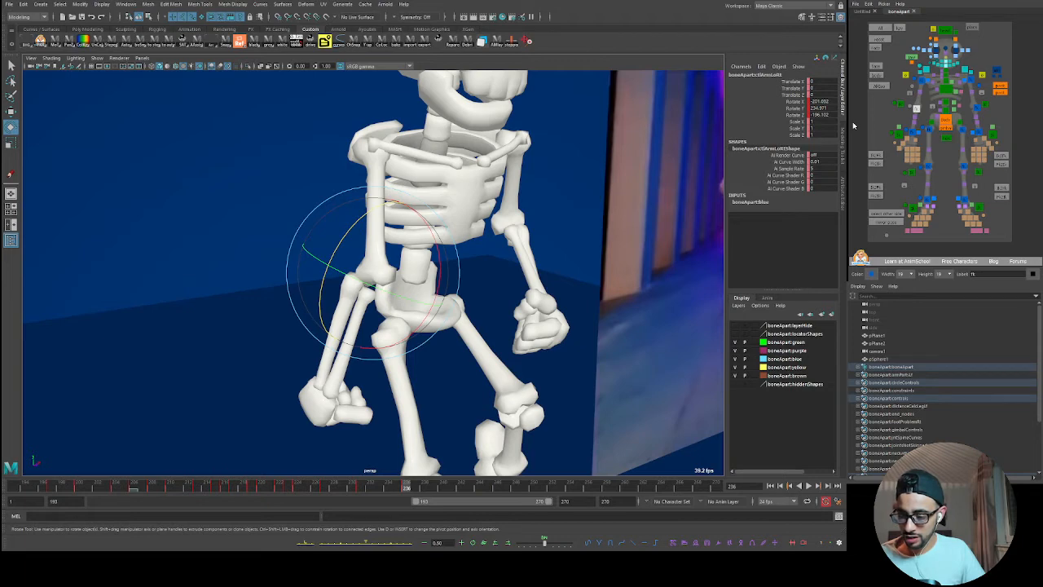
click(922, 81)
alt+right_drag(478, 299, 423, 278)
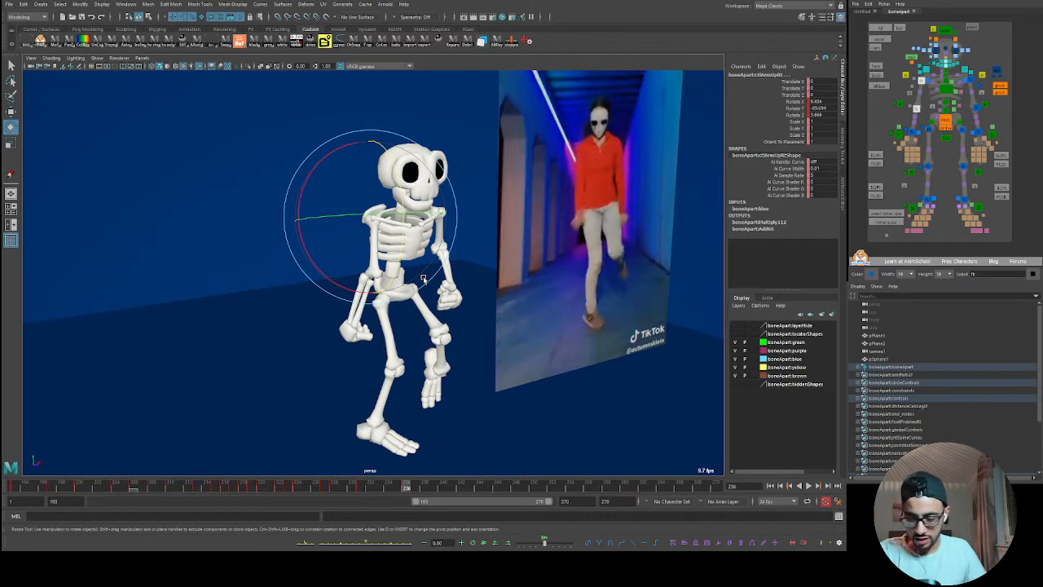
key(comma)
key(period)
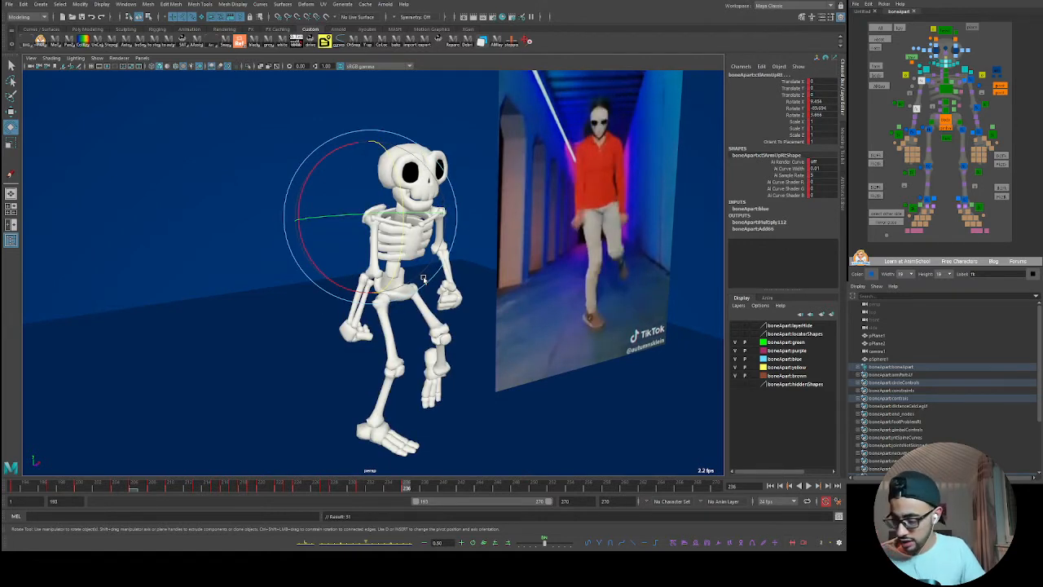
click(474, 544)
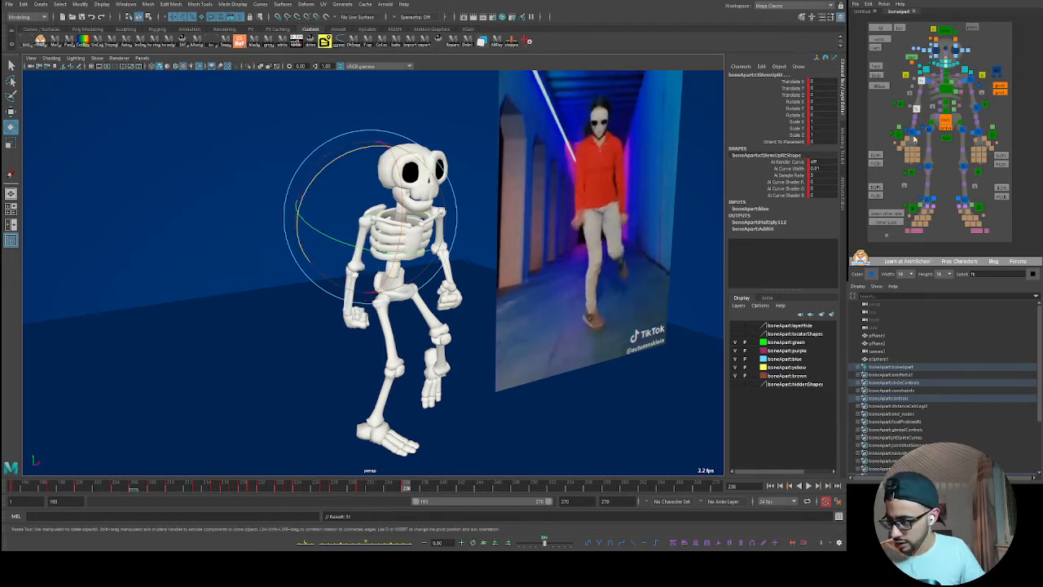
- Pose the right arm again at frame 236 by rotating the upper arm, bending the forearm and turning the hand
alt+drag(441, 288, 437, 242)
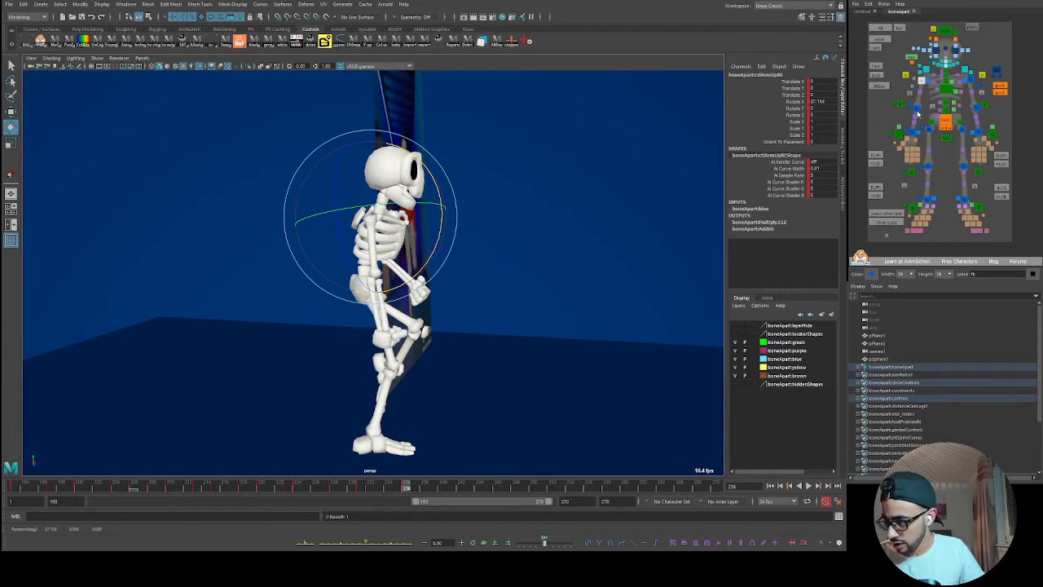
click(917, 111)
mouse_move(447, 290)
mouse_down()
mouse_move(437, 312)
mouse_move(426, 277)
mouse_move(439, 259)
mouse_move(422, 245)
mouse_move(447, 276)
mouse_move(427, 302)
mouse_move(464, 321)
mouse_move(440, 300)
mouse_up()
click(922, 80)
click(916, 109)
click(910, 134)
drag(352, 314, 294, 335)
- Try to fix the rotation flip before frame 236 by filtering the right upper arm, forearm and hand curves in the Graph Editor
scroll(433, 320, down, 3)
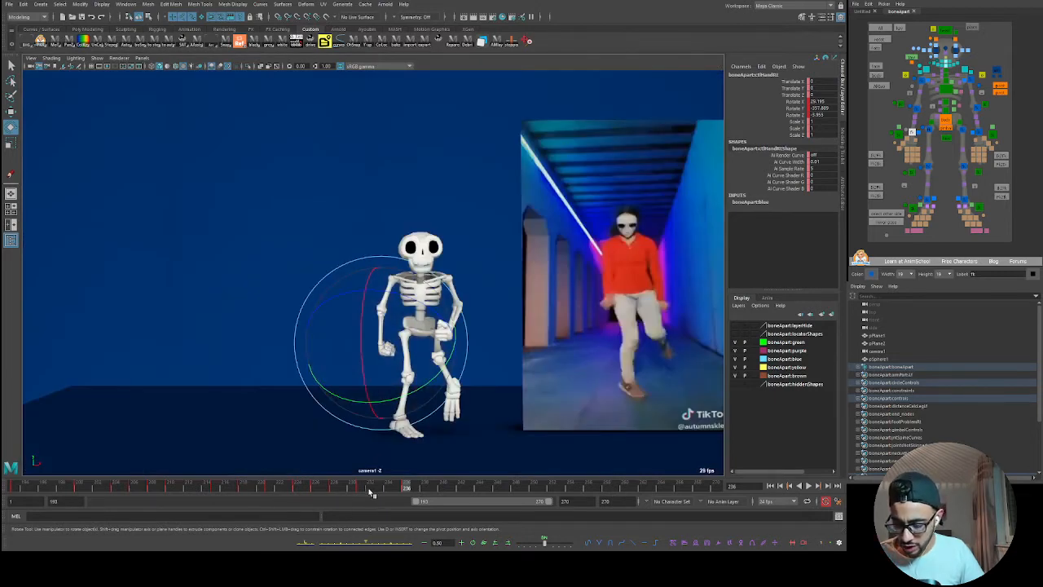
drag(370, 493, 408, 502)
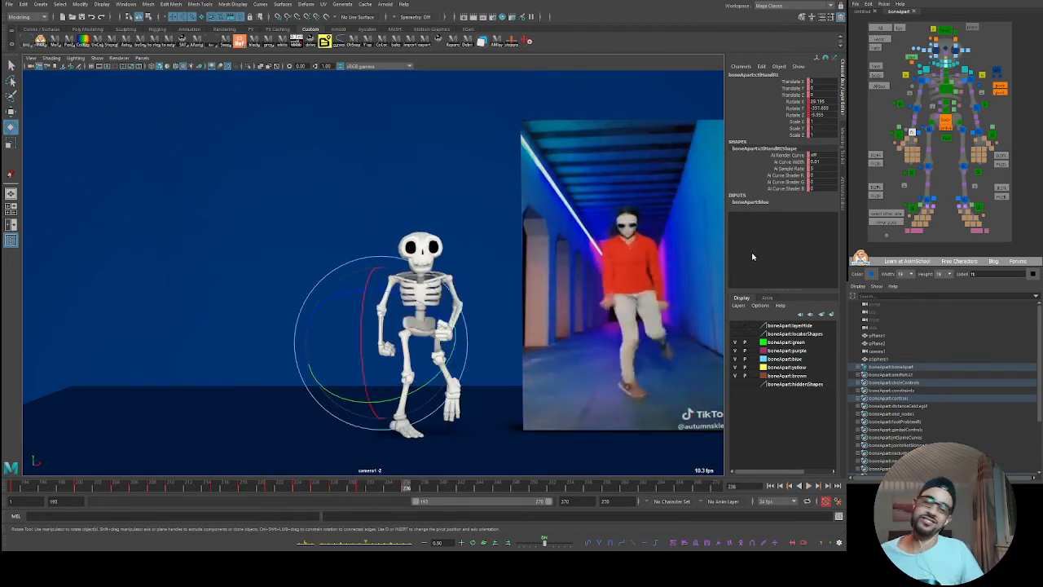
click(918, 108)
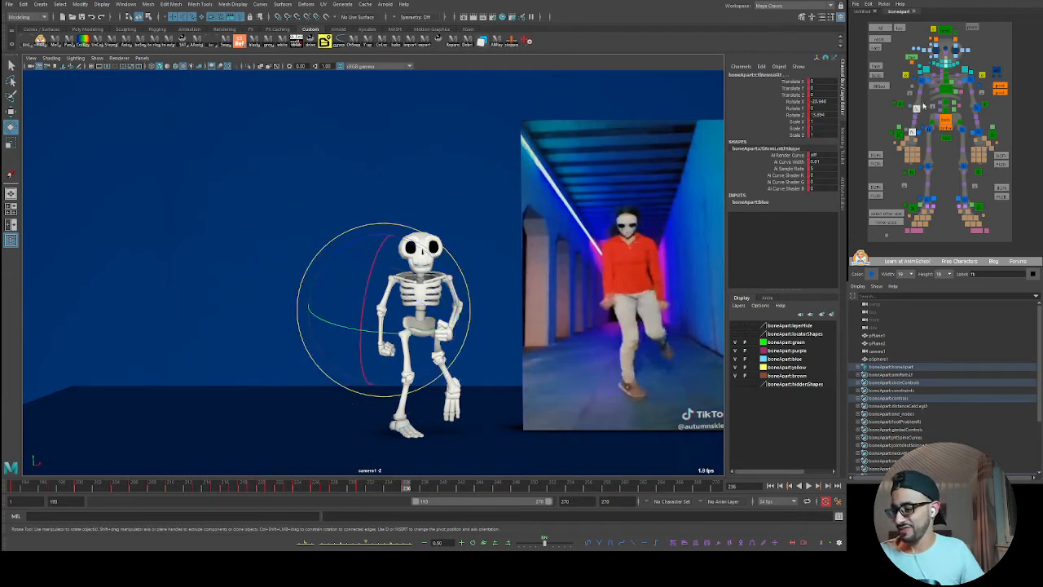
click(925, 81)
drag(368, 487, 408, 487)
key(space)
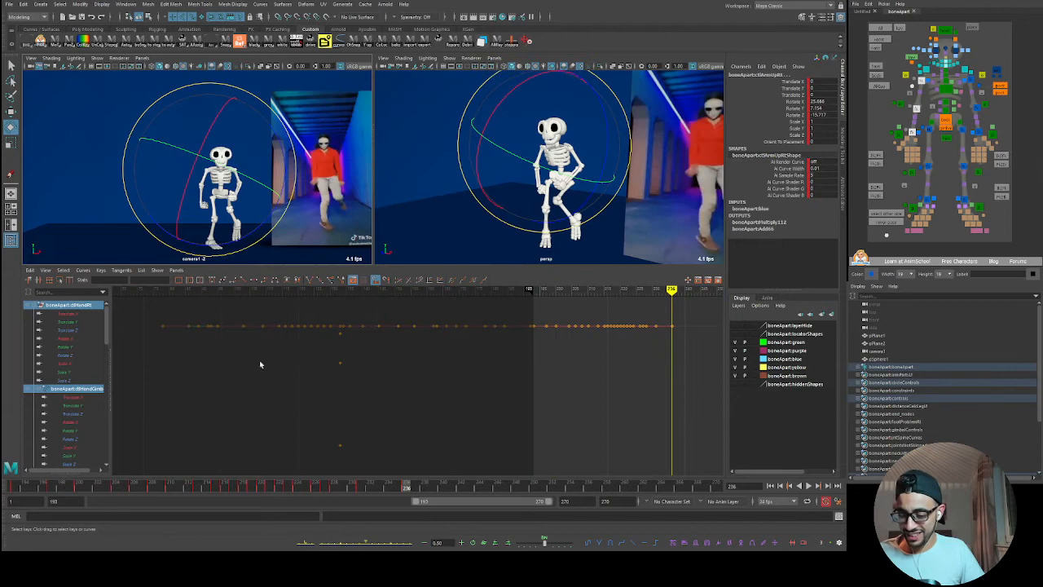
click(111, 401)
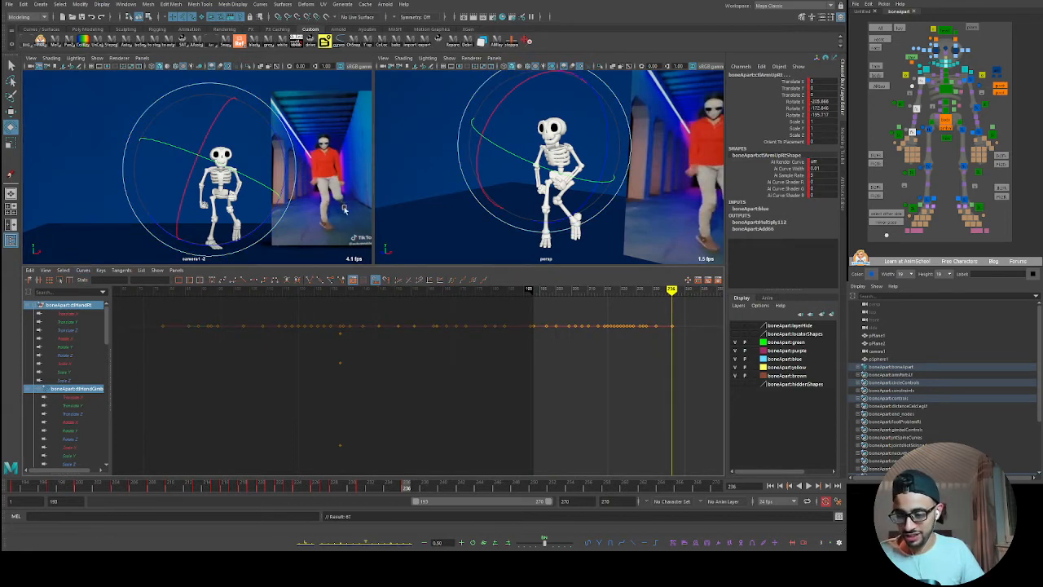
key(space)
- Delete the right upper arm, forearm and hand keys at frame 236
mouse_move(417, 486)
mouse_down()
mouse_move(361, 489)
mouse_move(419, 490)
mouse_move(373, 489)
mouse_up()
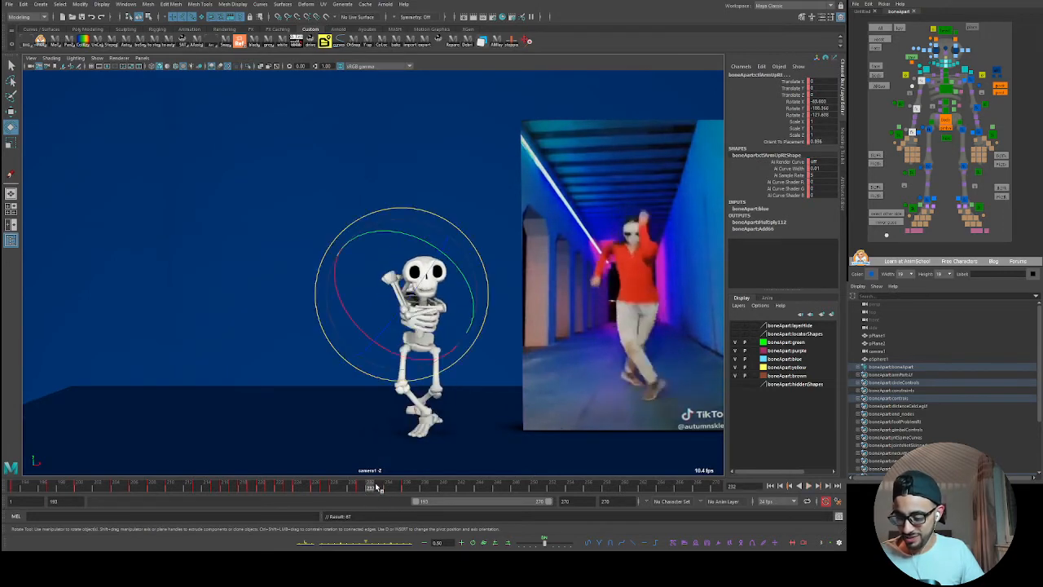
click(361, 488)
key(.)
key(Delete)
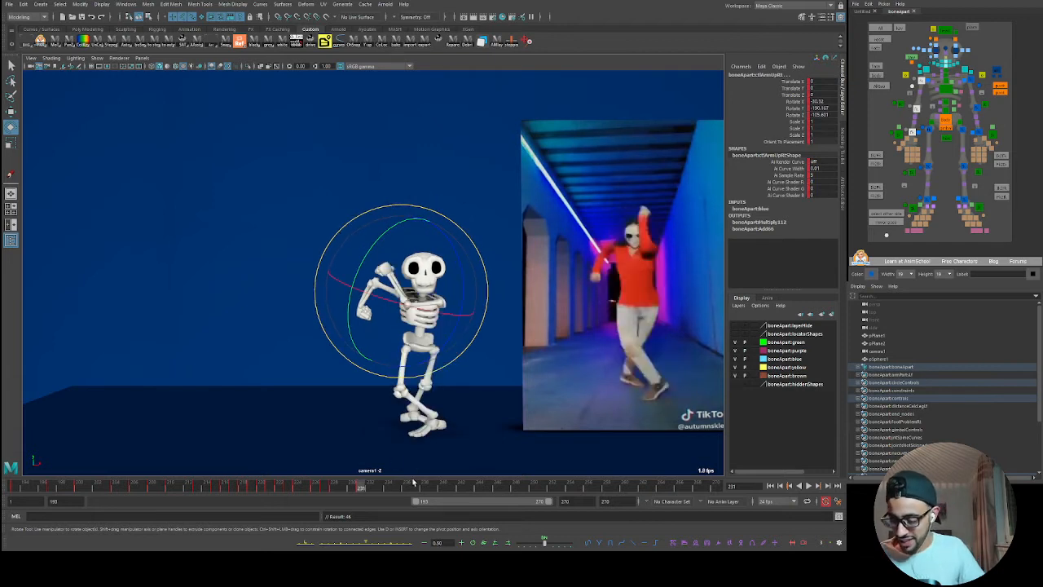
click(407, 487)
click(918, 85)
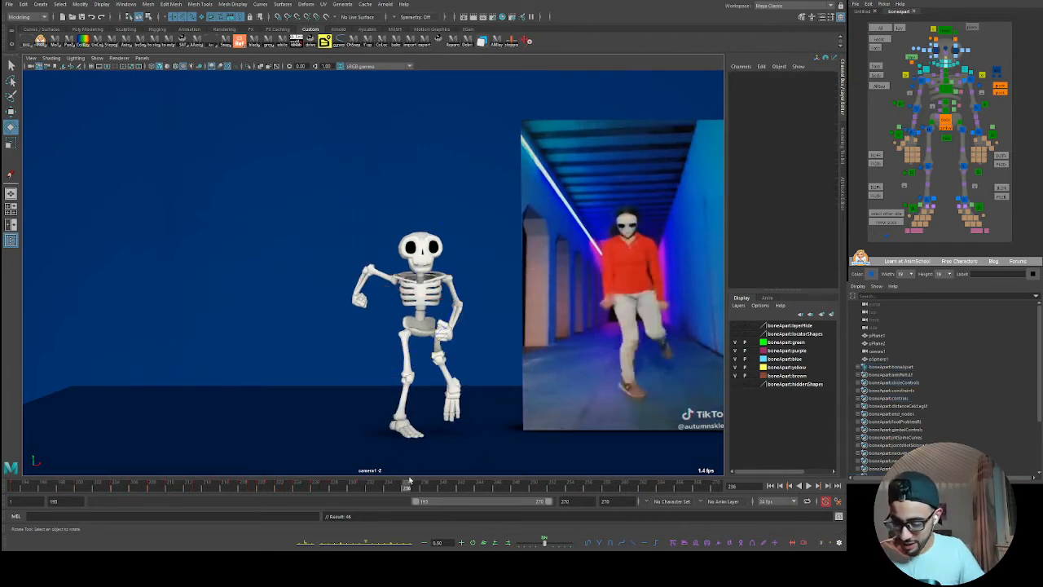
- Rotate the right upper arm down beside the ribcage at frame 236 and swing the right forearm away from the hip
click(909, 87)
click(404, 491)
drag(435, 268, 402, 216)
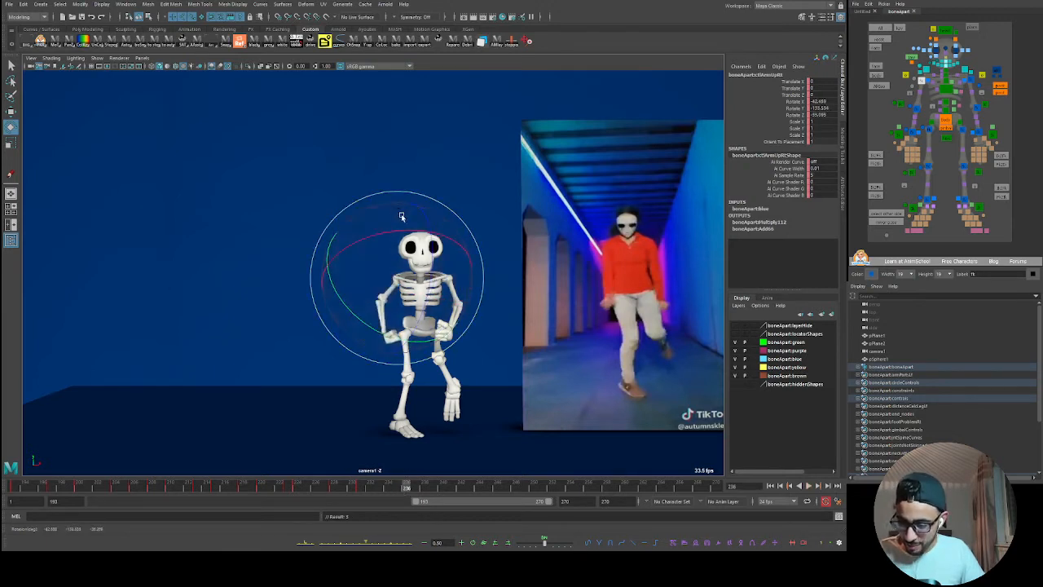
drag(416, 293, 406, 333)
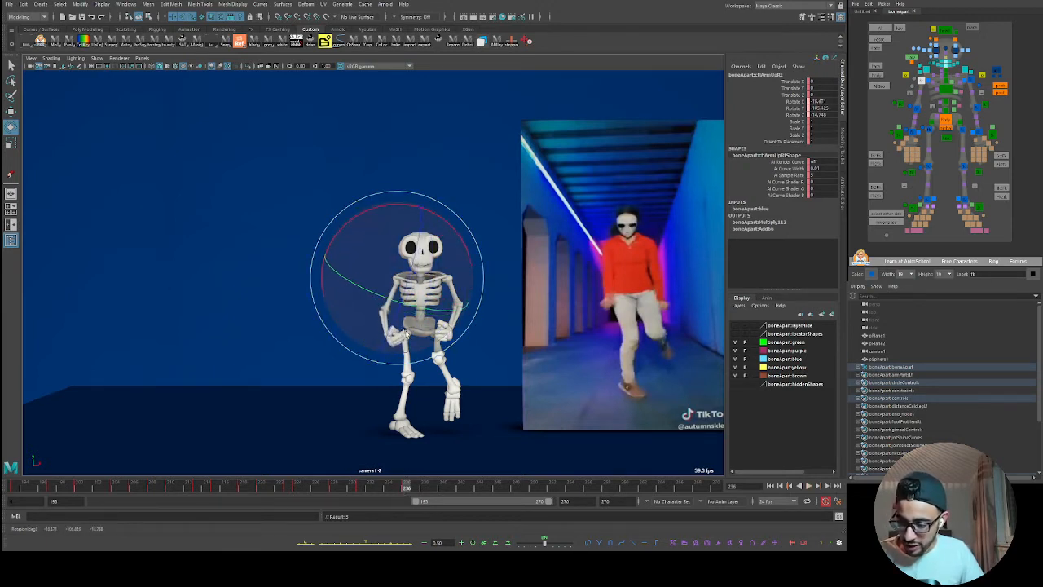
click(916, 107)
drag(419, 310, 397, 280)
click(925, 78)
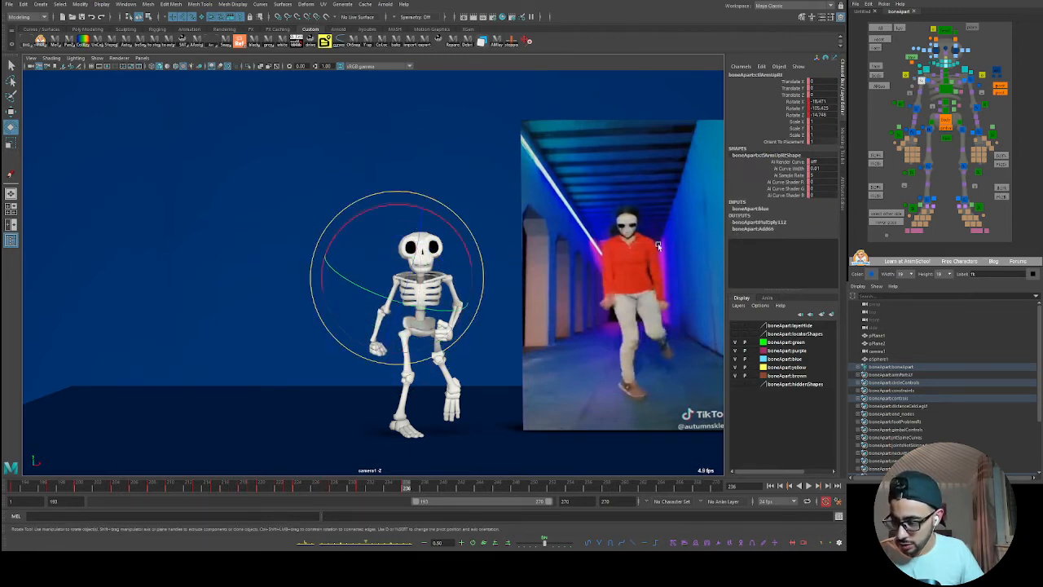
drag(449, 236, 434, 218)
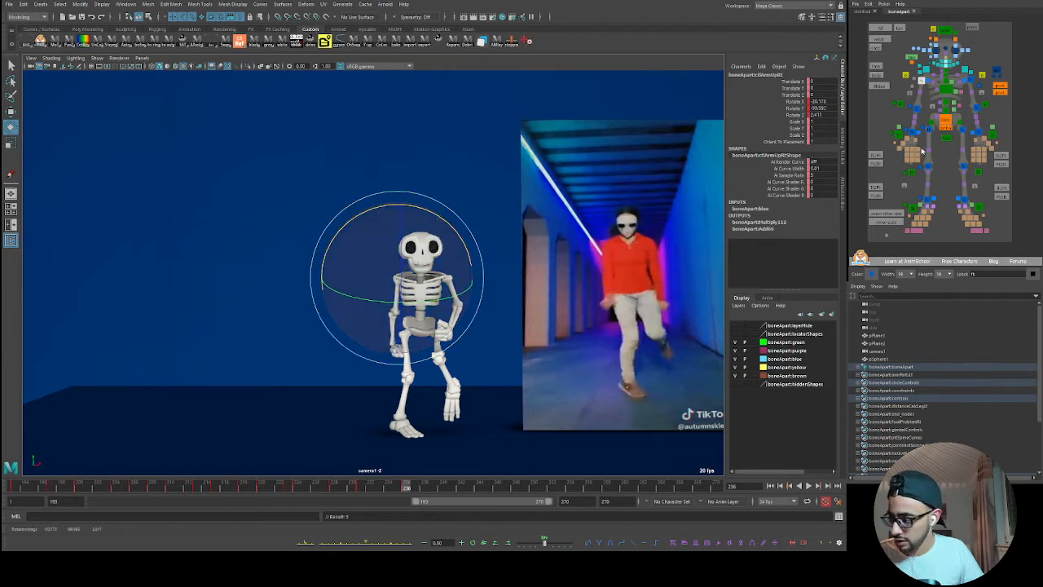
- Rotate the right hand at frame 236 and fine-tune the right forearm's rotation to match the reference
click(913, 135)
drag(383, 350, 406, 375)
click(923, 109)
drag(462, 267, 474, 282)
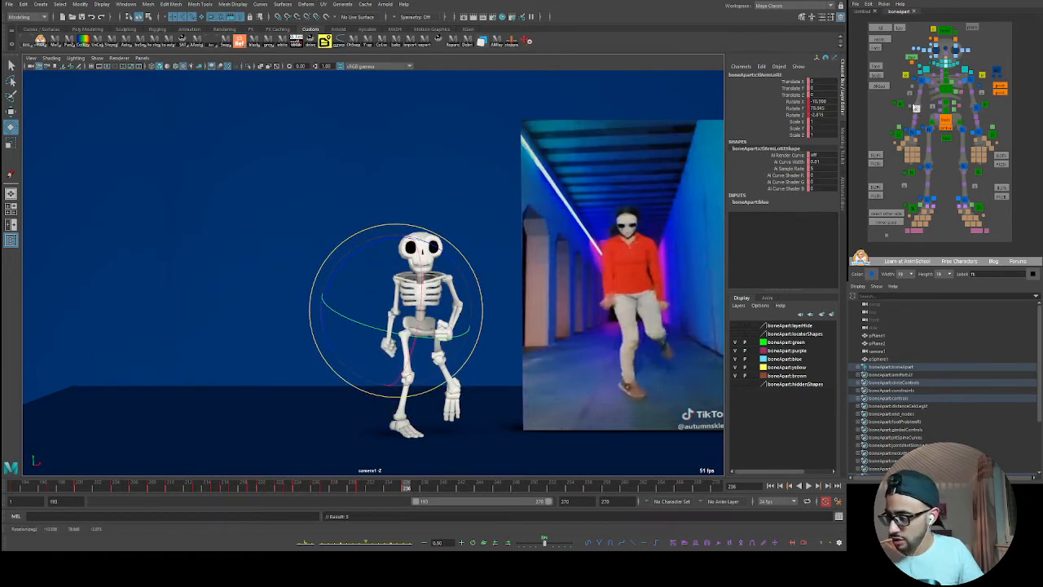
- Key the right upper arm, forearm and hand at frame 236 and scrub through the preceding frames to check the motion
click(913, 132)
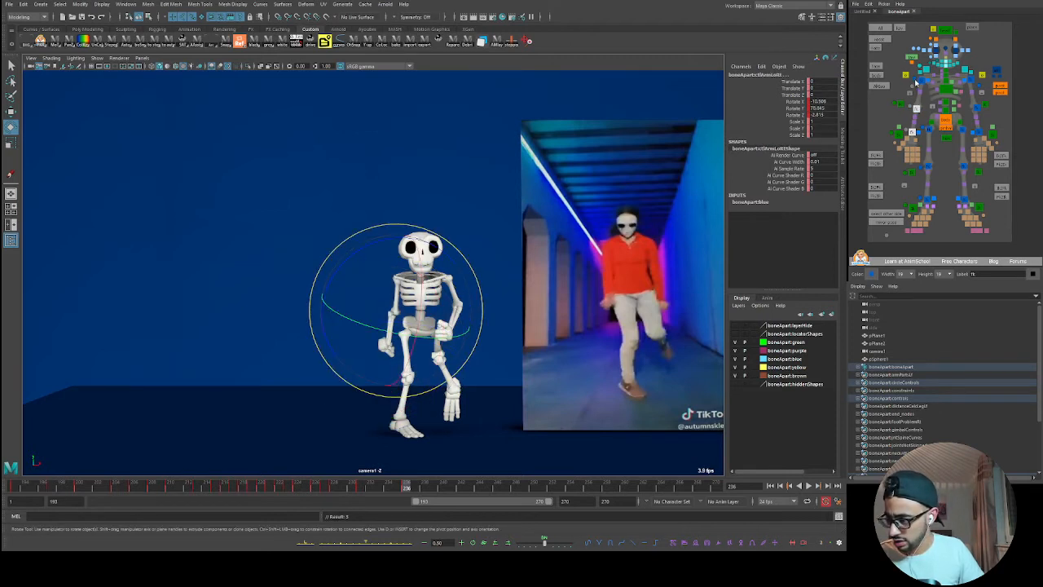
click(918, 82)
mouse_move(363, 489)
mouse_down()
mouse_move(352, 497)
mouse_move(416, 496)
mouse_move(333, 502)
mouse_move(409, 505)
mouse_up()
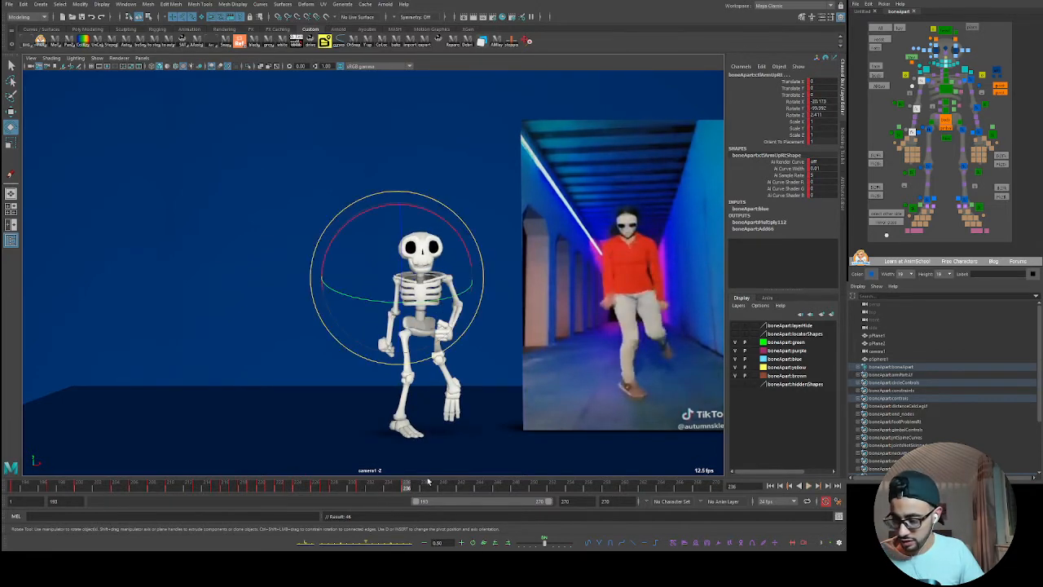
click(921, 81)
click(917, 109)
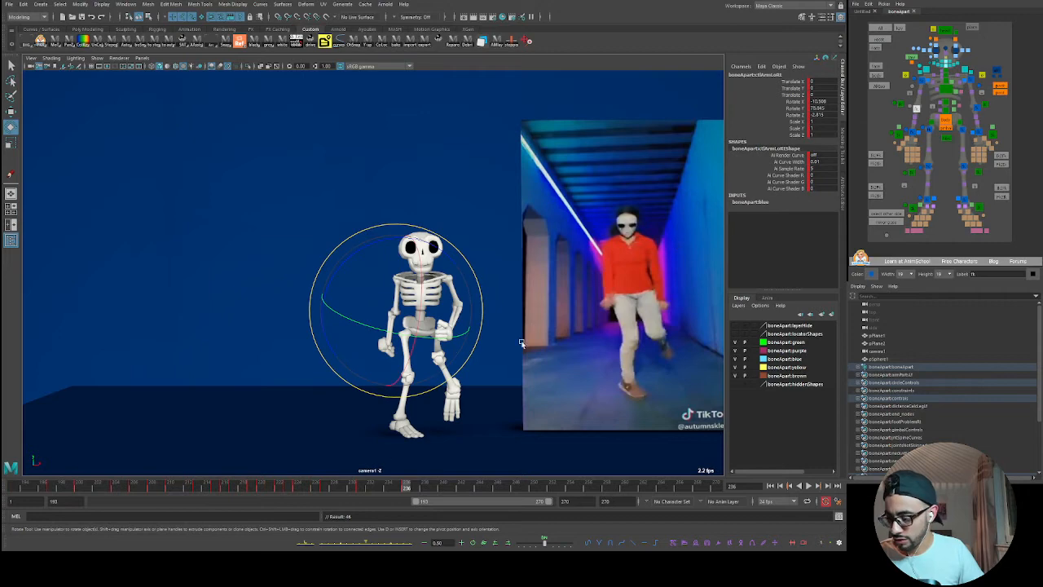
- Lower the right upper arm toward the body at frame 234 and adjust the right forearm's rotation
drag(369, 489, 388, 486)
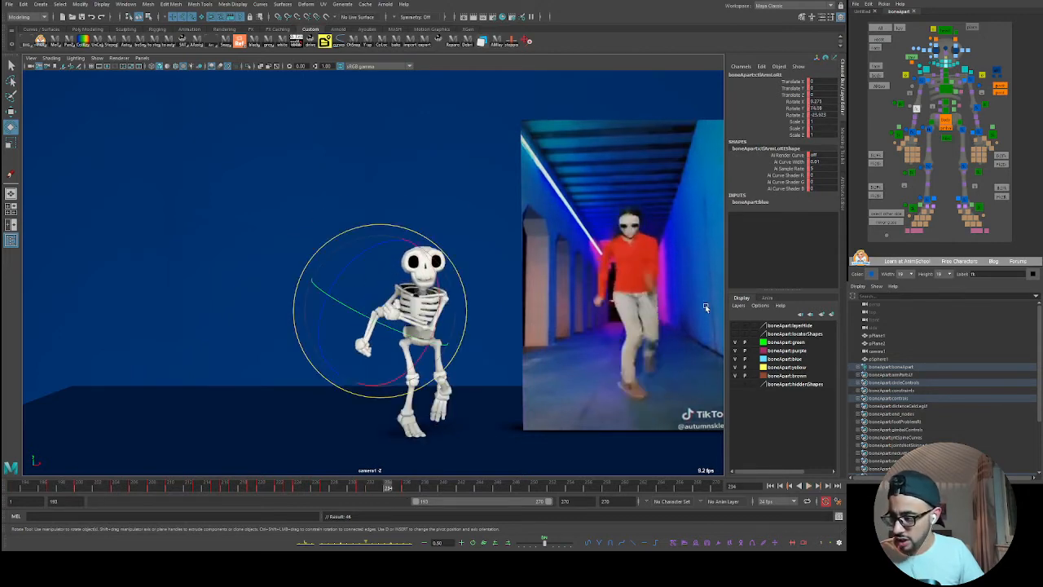
click(921, 80)
drag(462, 266, 420, 244)
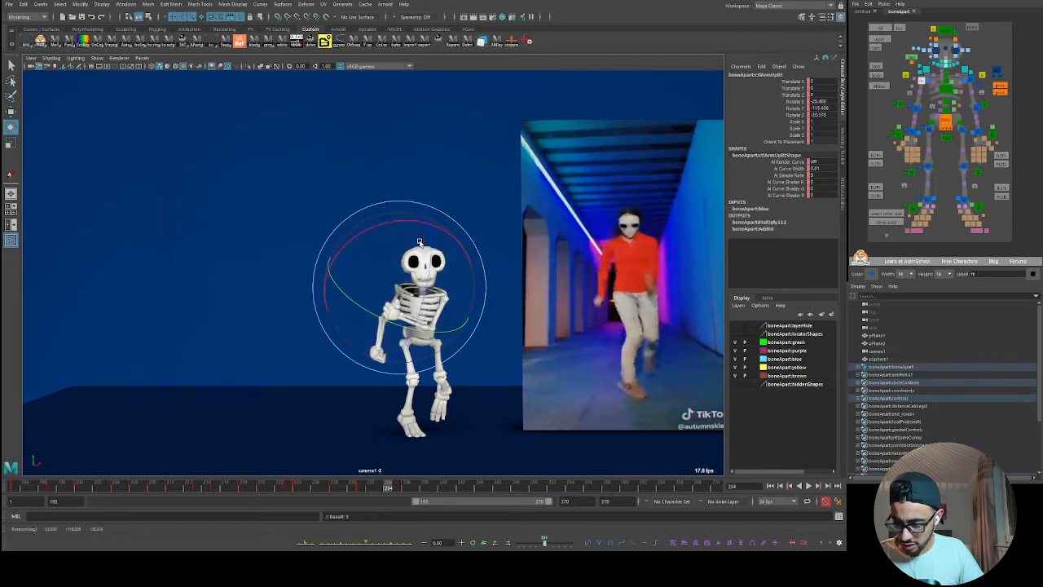
click(867, 137)
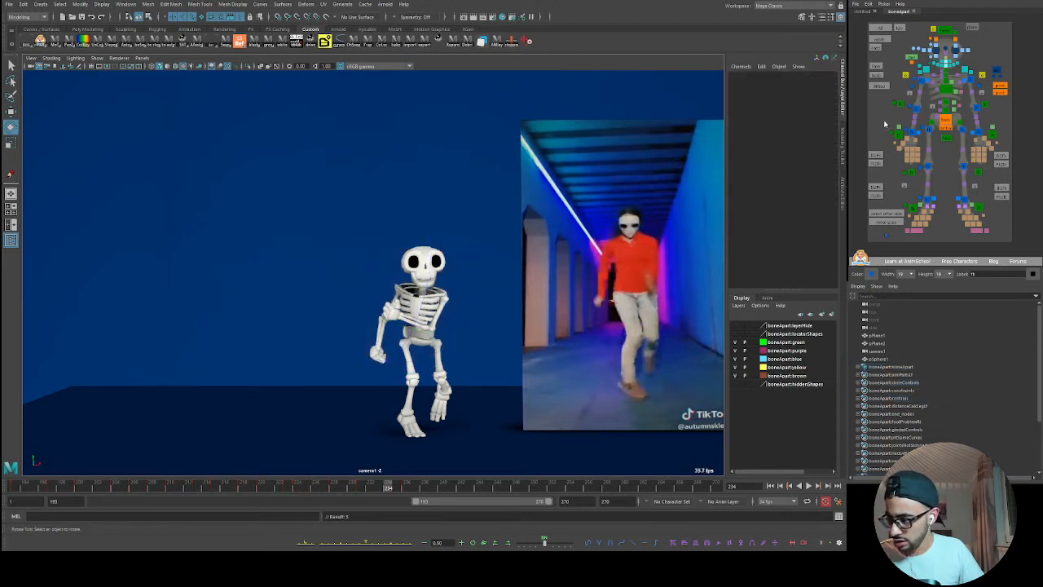
click(915, 109)
drag(424, 319, 413, 321)
- Step back and forth around frames 232 to 234 to examine the right upper arm and forearm motion
mouse_move(373, 489)
mouse_down()
mouse_move(345, 487)
mouse_move(406, 489)
mouse_move(361, 489)
mouse_move(370, 489)
mouse_up()
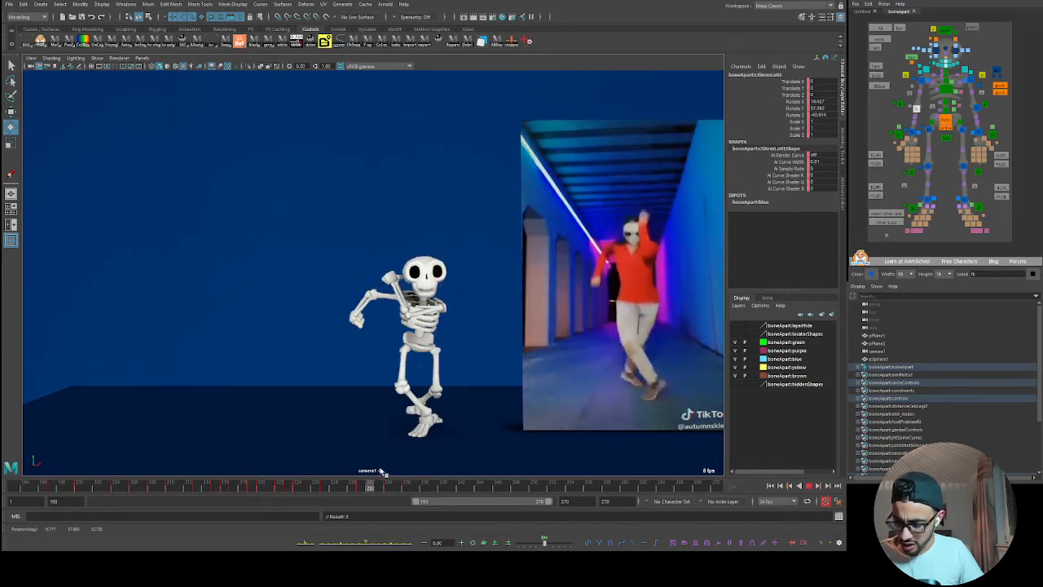
click(943, 80)
click(921, 79)
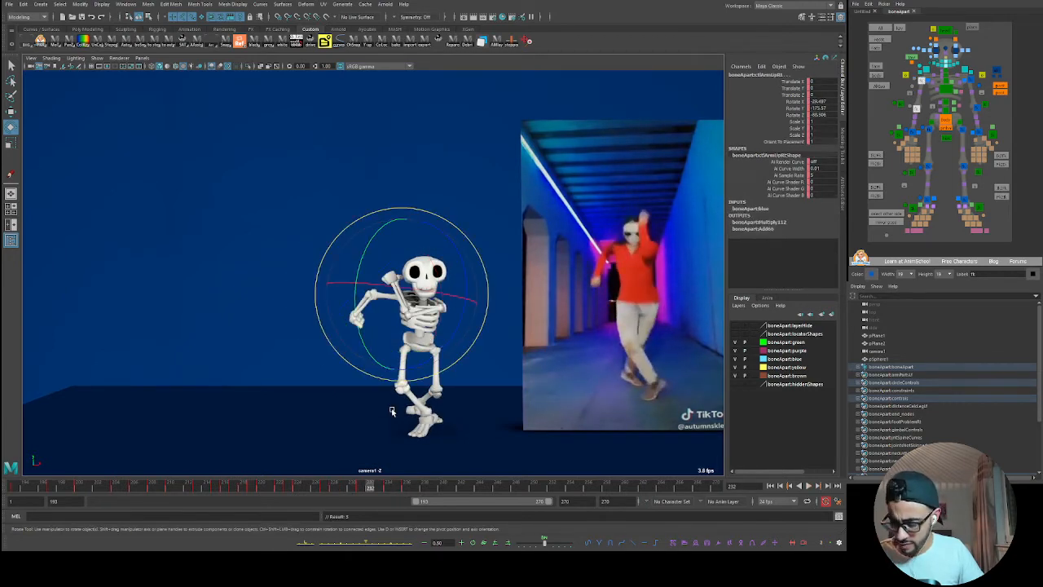
click(385, 488)
key(comma)
key(period)
key(period)
key(comma)
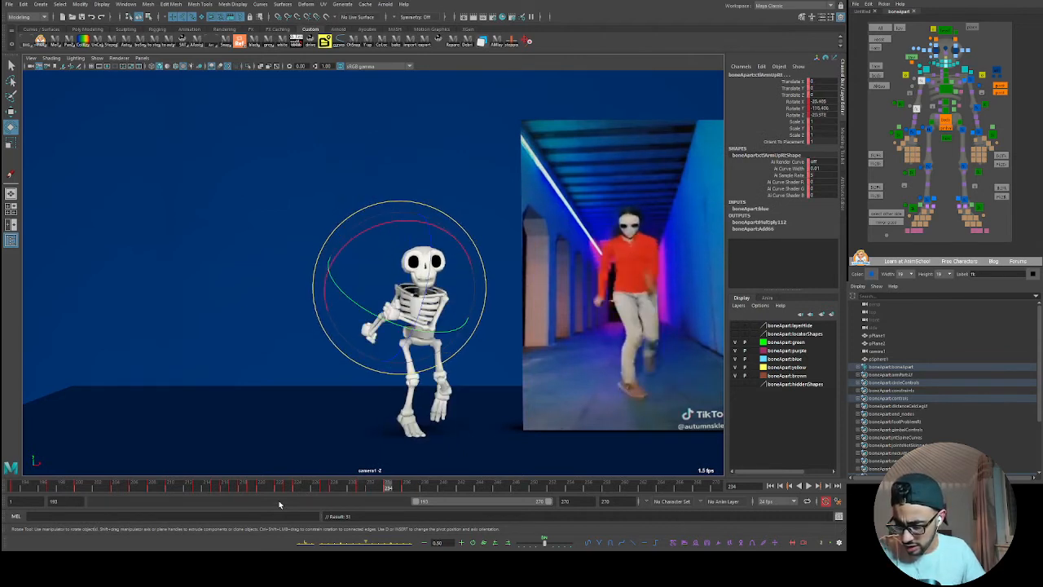
- At frame 240, rotate the right upper arm and forearm to bring the hand up near the chin, and rotate the hand
drag(402, 487, 443, 486)
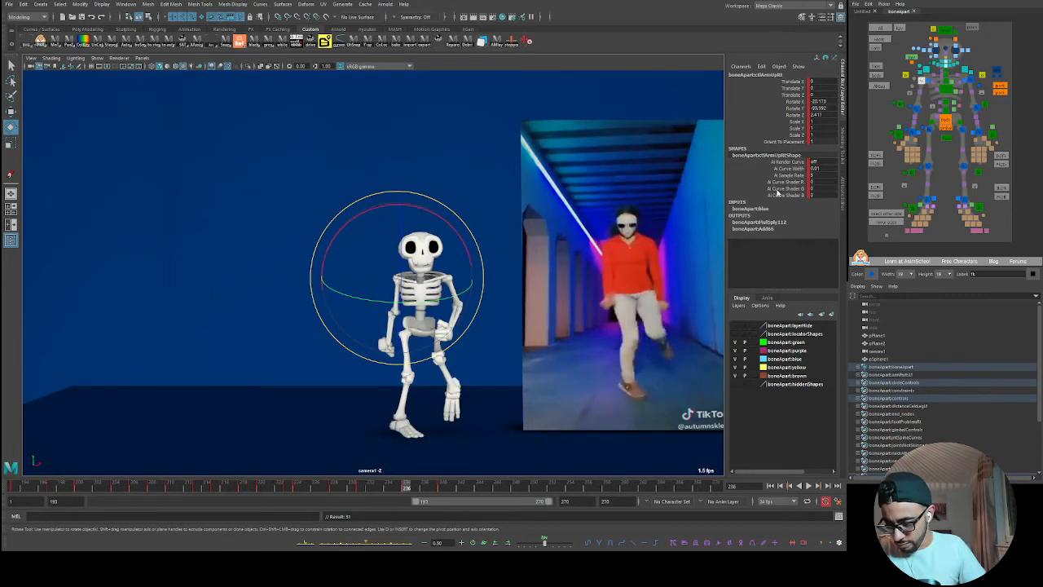
drag(391, 268, 428, 320)
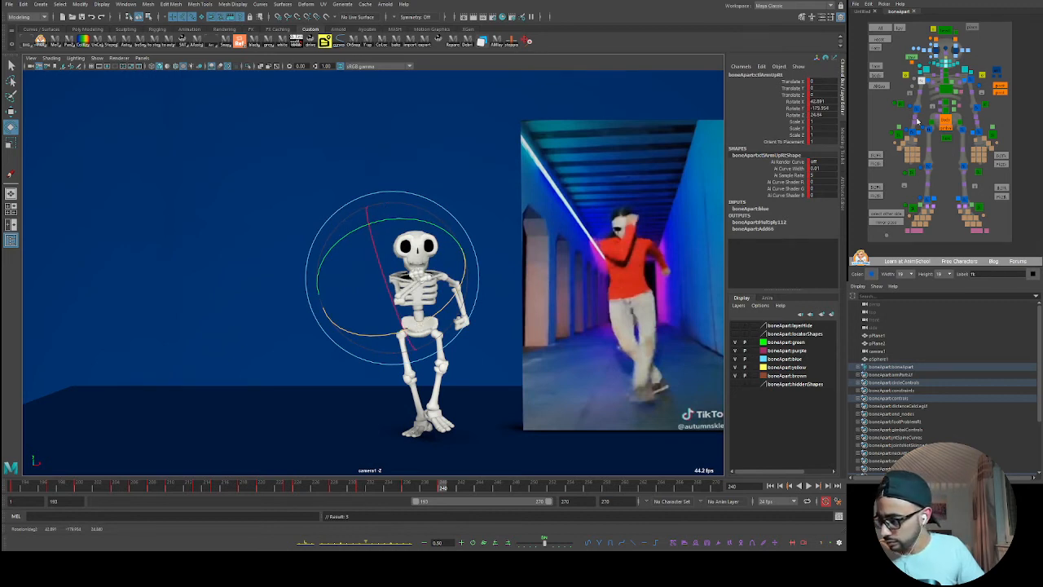
click(431, 287)
drag(432, 288, 427, 327)
drag(440, 249, 448, 285)
drag(380, 311, 395, 317)
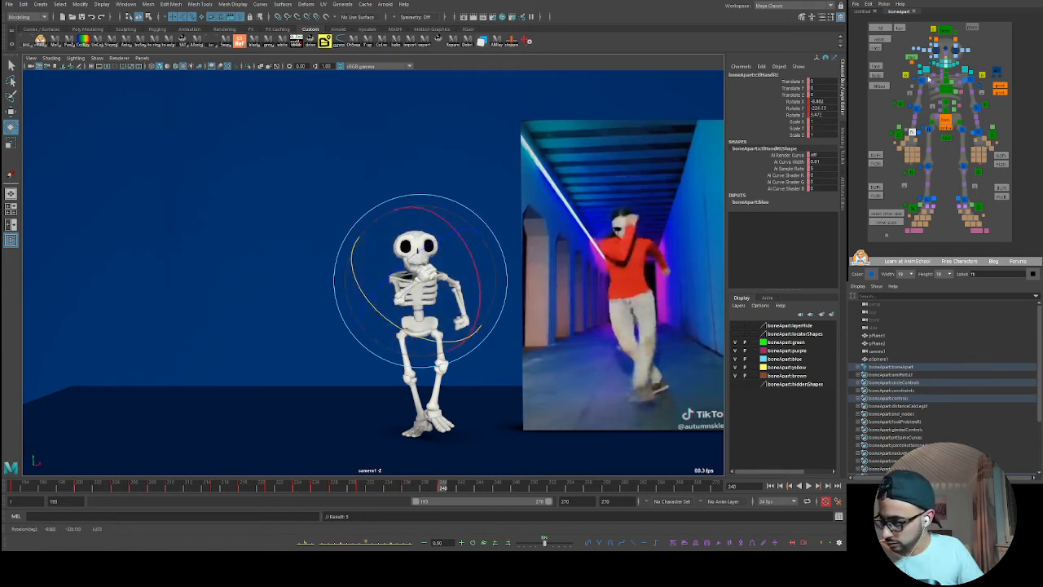
- At frame 240, discard the raised right arm pose and return the right upper arm and forearm to their lowered pose
click(944, 90)
drag(361, 268, 428, 313)
click(917, 107)
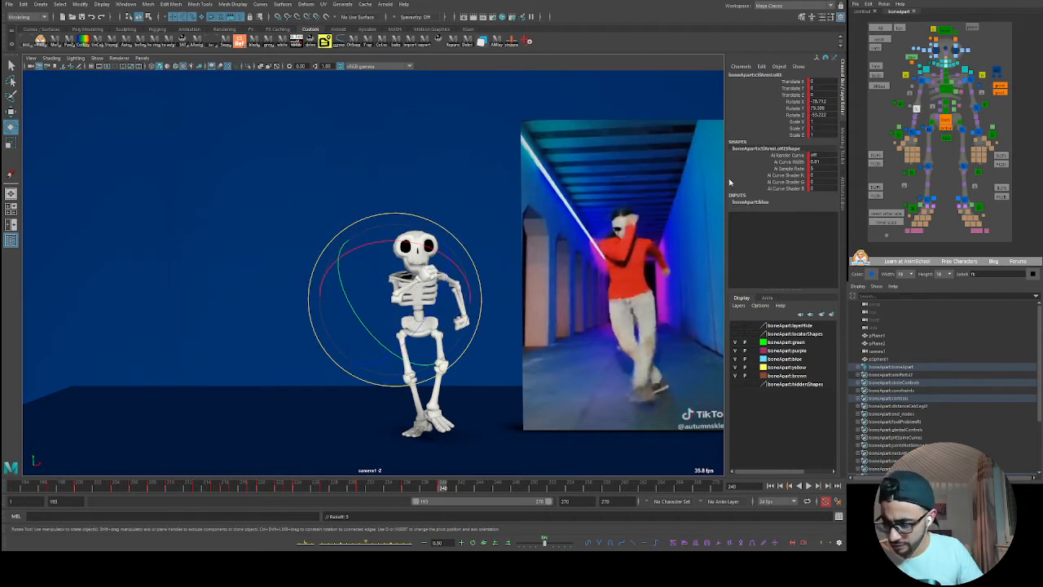
click(919, 86)
click(917, 107)
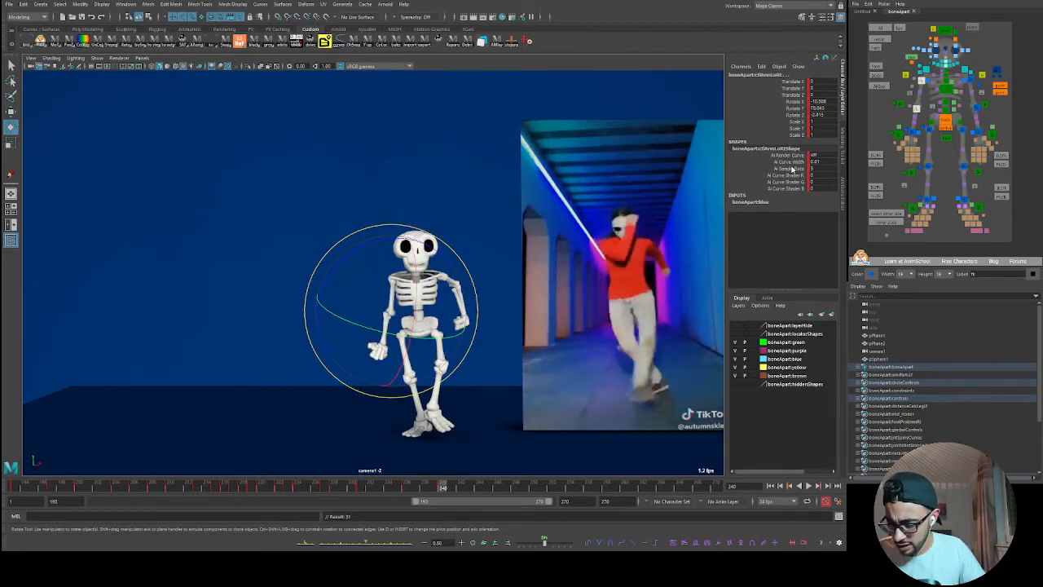
click(921, 82)
drag(342, 273, 403, 293)
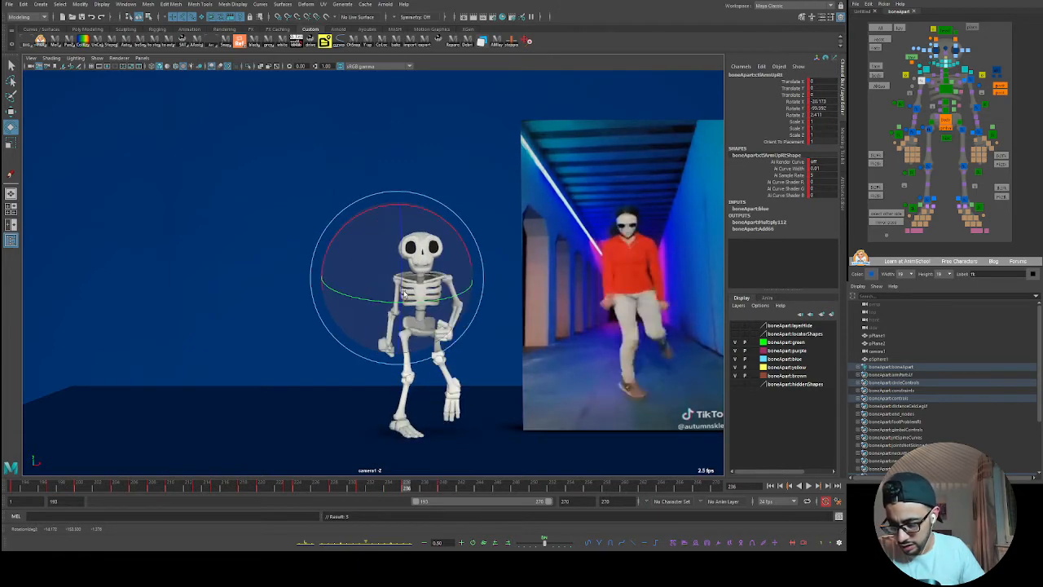
key(ctrl+z)
key(ctrl+z)
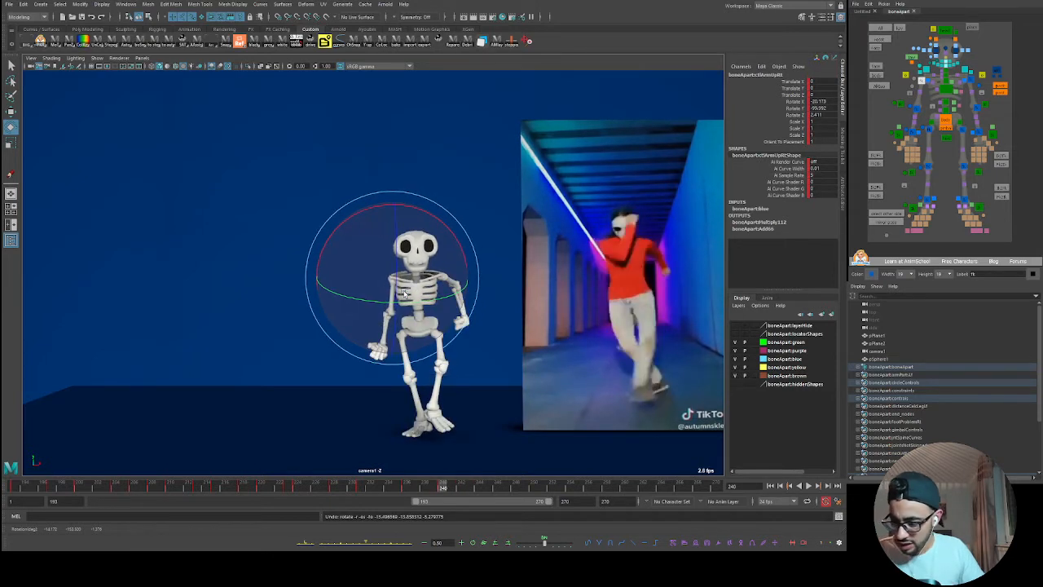
- At frame 240, bend the right forearm and rotate the upper arm to bring the hand up to the chin, keying the arm and hand
click(915, 110)
drag(407, 349, 425, 247)
key(s)
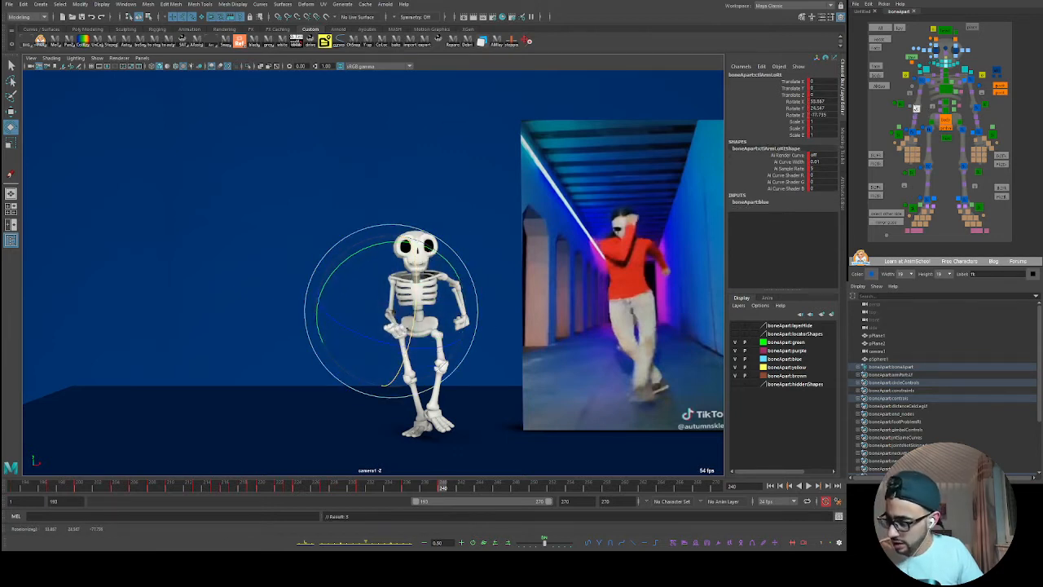
click(922, 82)
drag(439, 285, 326, 374)
key(s)
click(912, 131)
key(s)
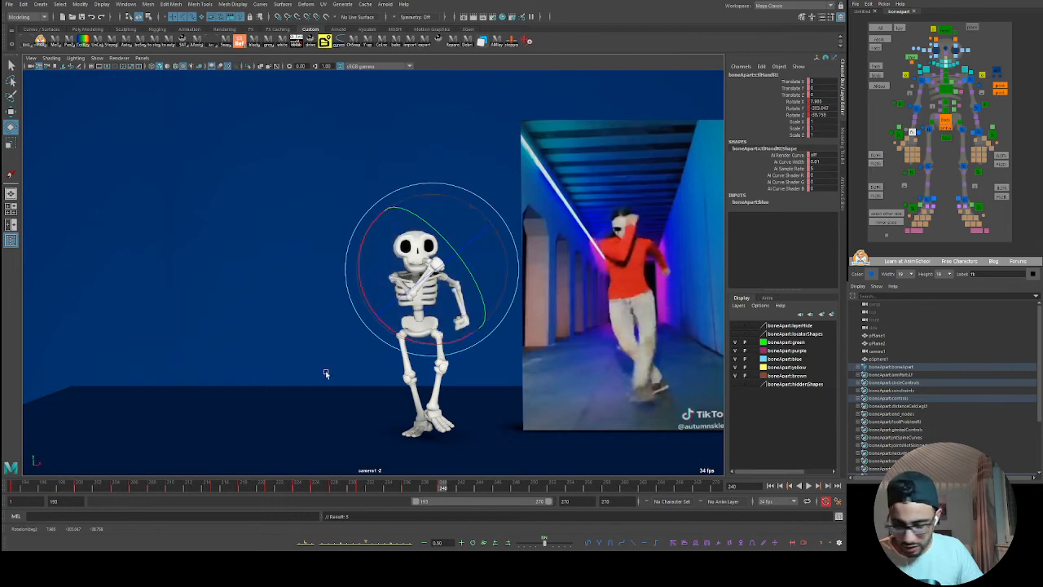
- Step back from frame 240 and back and forth around frame 236 to examine the right arm's transition
key(alt+comma)
key(alt+comma)
key(alt+comma)
key(alt+comma)
key(alt+comma)
key(alt+period)
key(alt+period)
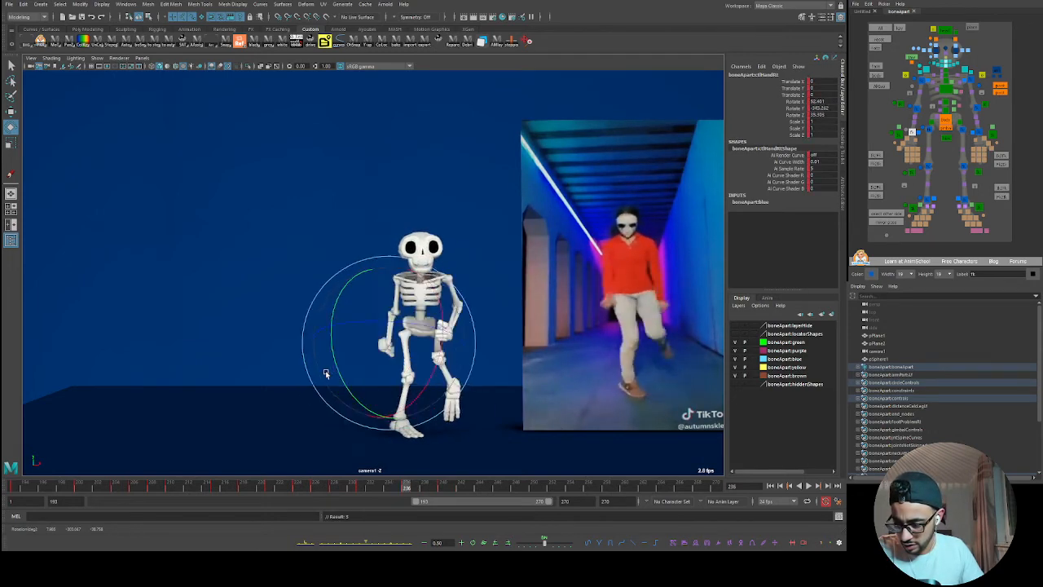
key(alt+comma)
key(alt+period)
key(alt+comma)
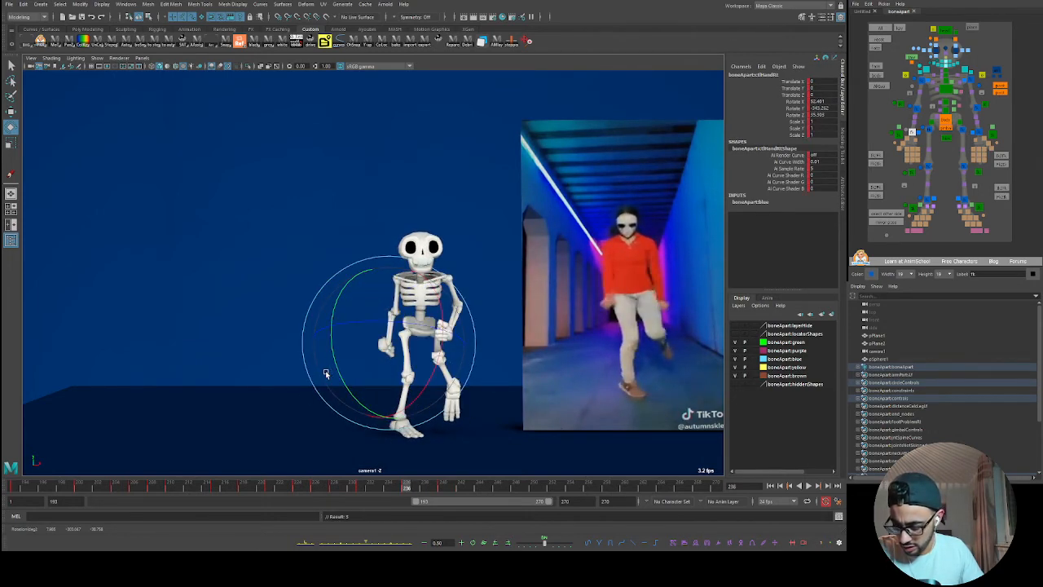
- Slightly adjust the right upper arm's rotation at frame 236 and key it, checking it against frame 237
key(ctrl+shift+a)
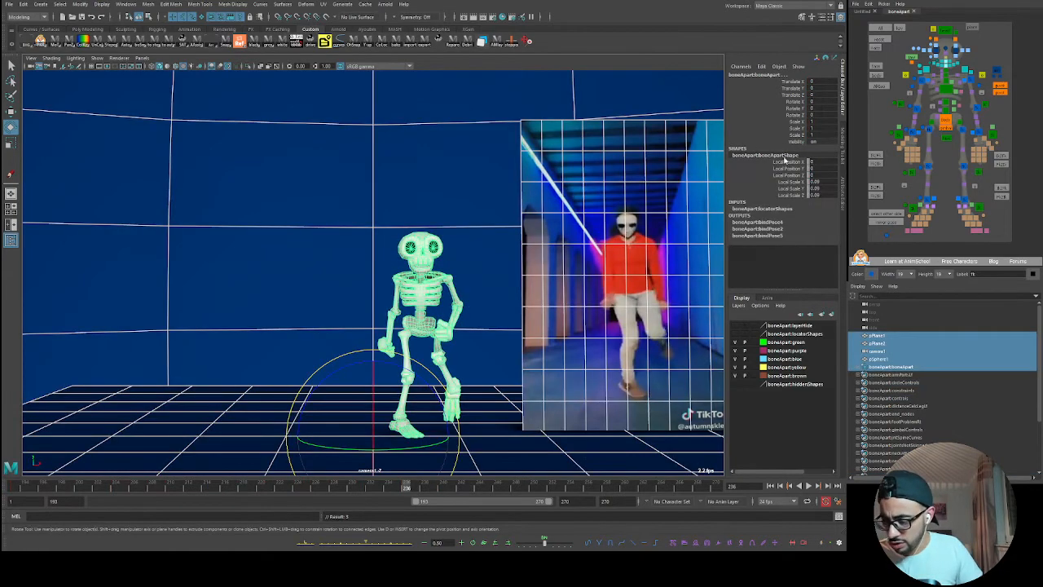
click(904, 75)
click(921, 81)
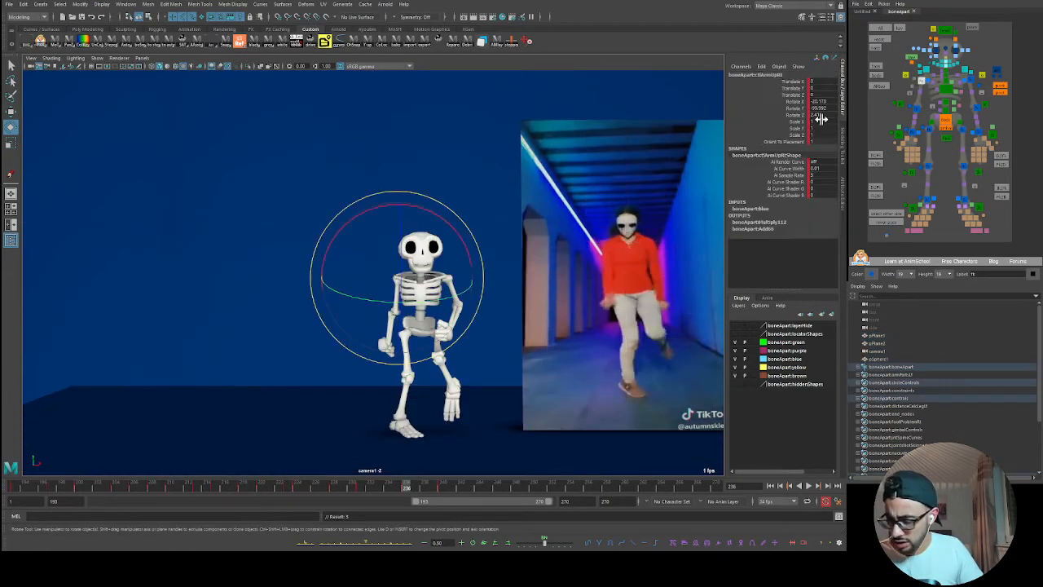
drag(396, 300, 402, 289)
key(s)
key(alt+period)
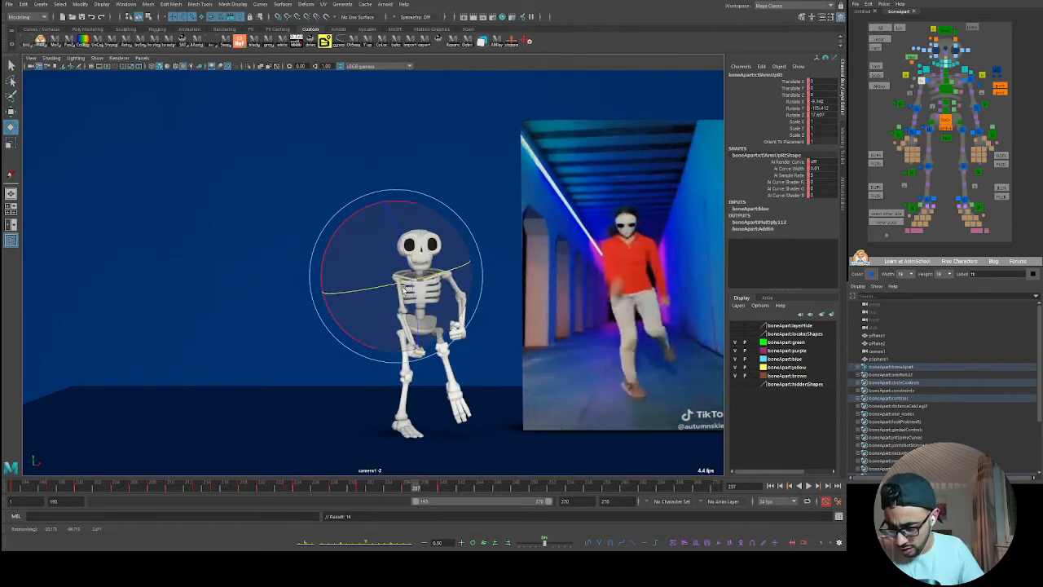
click(406, 487)
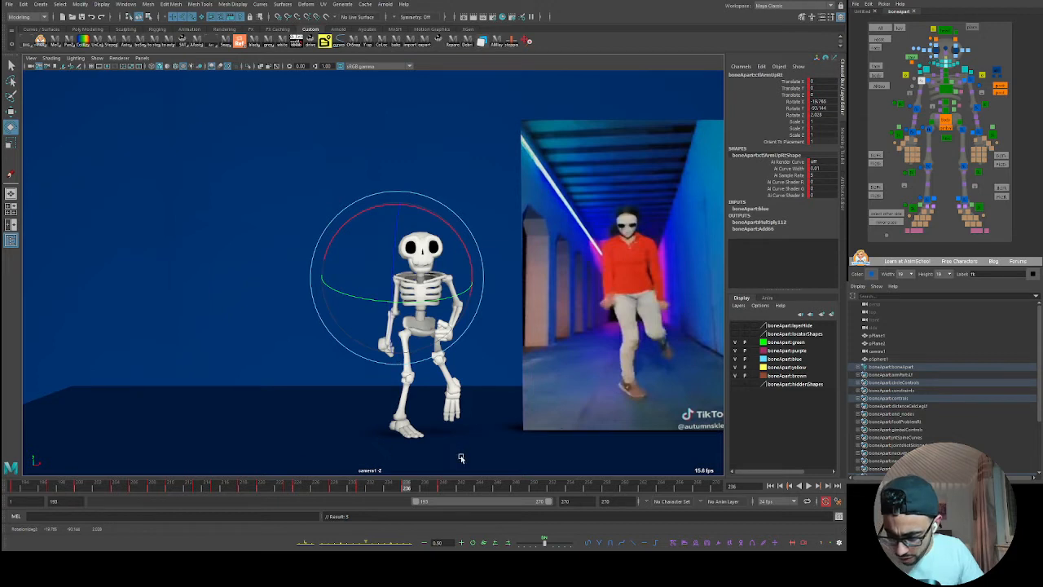
- At frame 240, lower the right arm so the hand sits before the upper chest, rotate the hand, and key upper arm, forearm and hand
click(424, 487)
drag(428, 489, 443, 489)
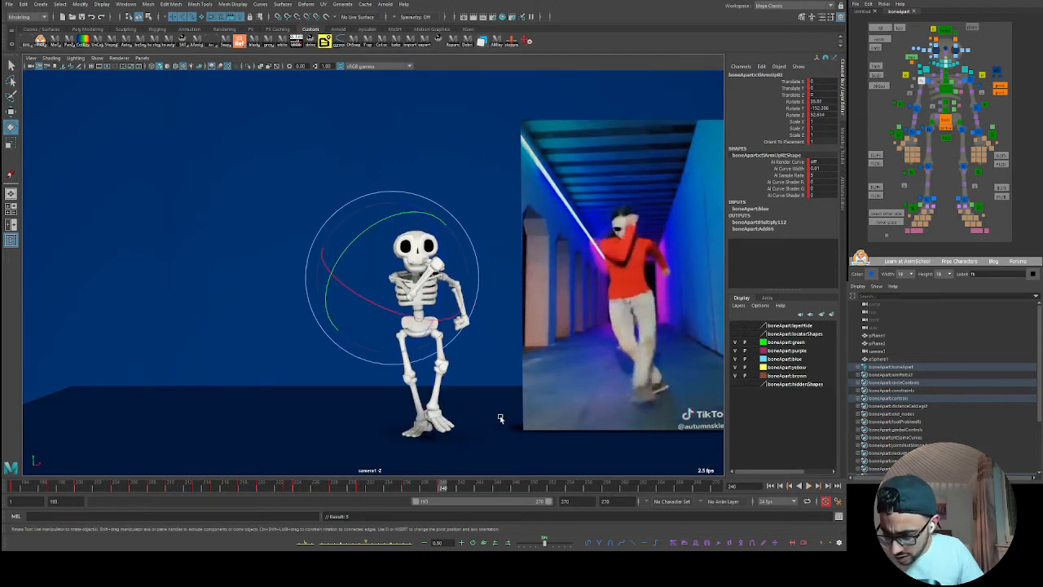
mouse_move(428, 262)
mouse_down()
mouse_move(421, 295)
mouse_move(425, 280)
mouse_up()
mouse_move(430, 488)
mouse_down()
mouse_move(380, 487)
mouse_move(442, 489)
mouse_up()
click(912, 132)
mouse_move(416, 298)
mouse_down()
mouse_move(399, 337)
mouse_move(379, 343)
mouse_move(388, 334)
mouse_up()
click(916, 108)
click(911, 131)
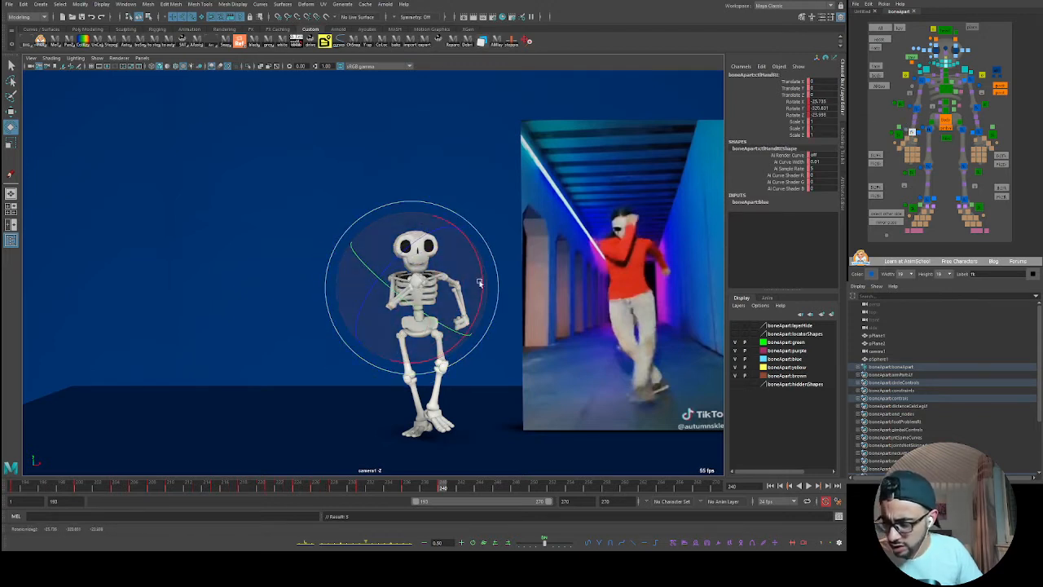
drag(479, 283, 480, 282)
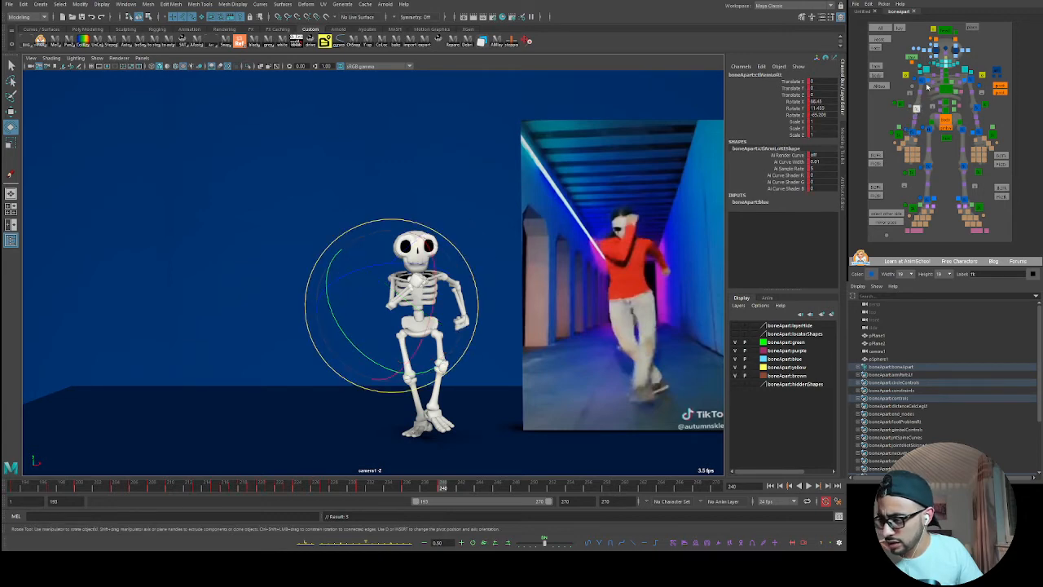
click(929, 103)
click(916, 132)
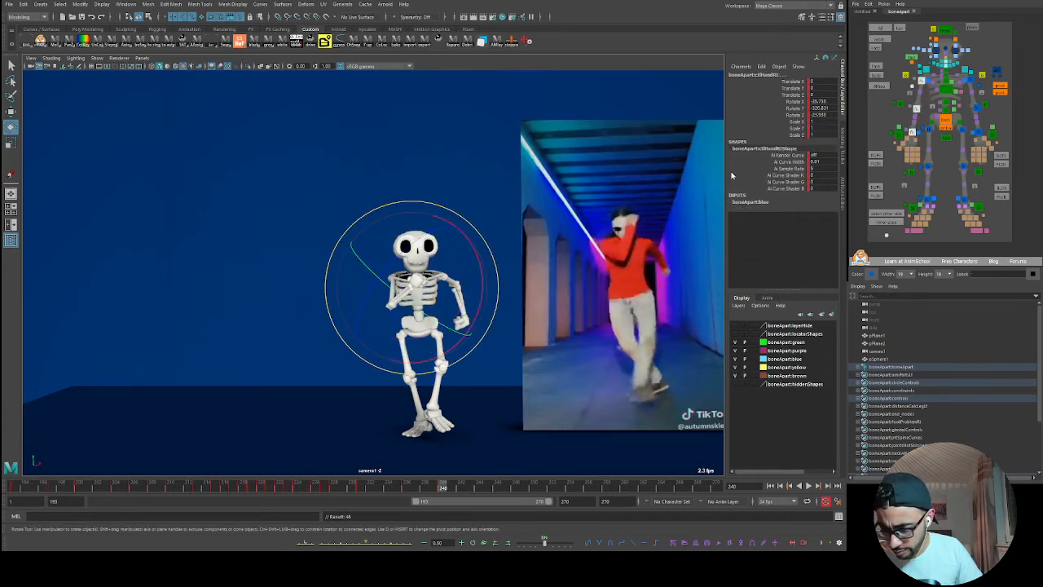
- At frame 241, rotate the right upper arm and forearm to raise the hand near the chin, and key both
mouse_move(430, 483)
mouse_down()
mouse_move(386, 484)
mouse_move(449, 487)
mouse_move(399, 486)
mouse_move(426, 502)
mouse_move(416, 505)
mouse_move(432, 502)
mouse_move(384, 514)
mouse_move(446, 511)
mouse_move(459, 492)
mouse_move(440, 493)
mouse_move(455, 489)
mouse_up()
key(alt+v)
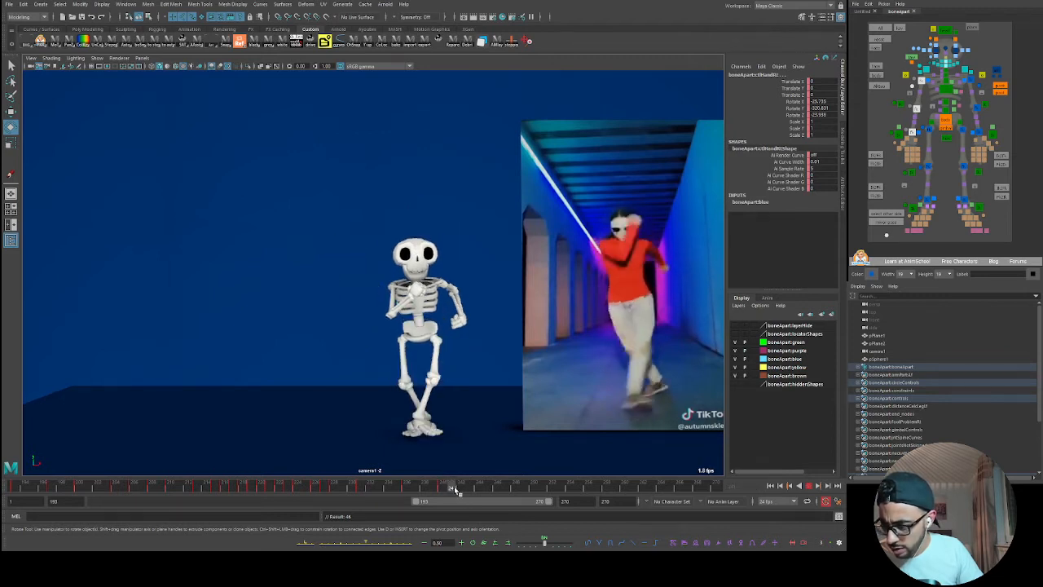
mouse_move(456, 491)
mouse_down()
mouse_move(443, 490)
mouse_move(454, 488)
mouse_up()
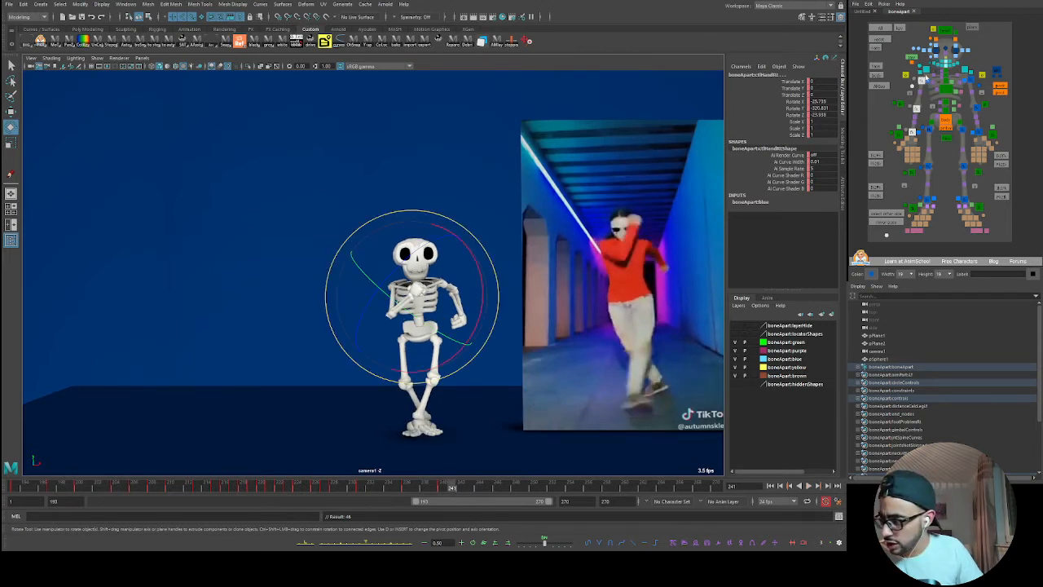
click(922, 80)
mouse_move(424, 303)
mouse_down()
mouse_move(432, 328)
mouse_move(435, 312)
mouse_up()
click(917, 108)
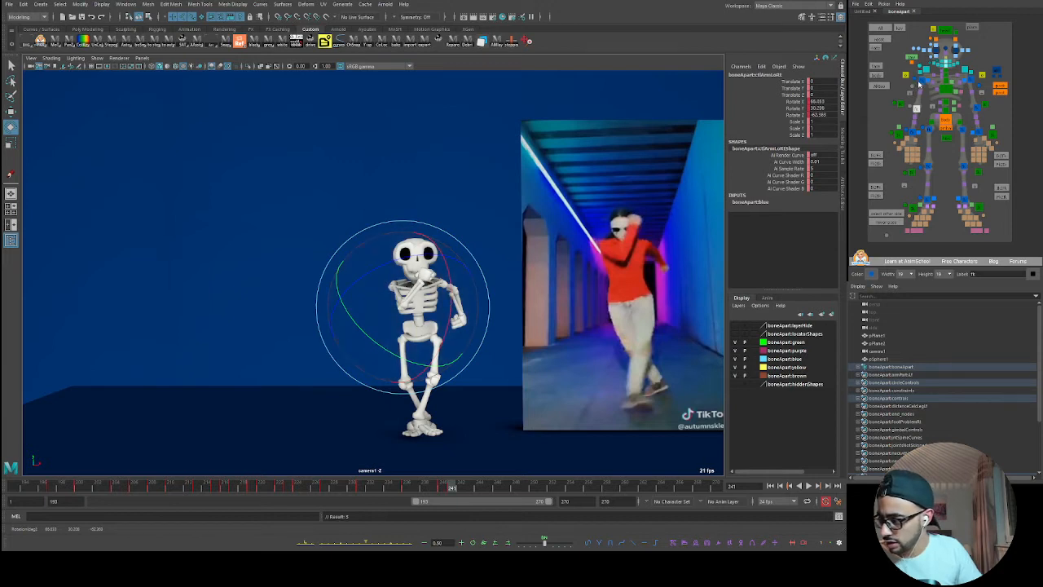
click(919, 83)
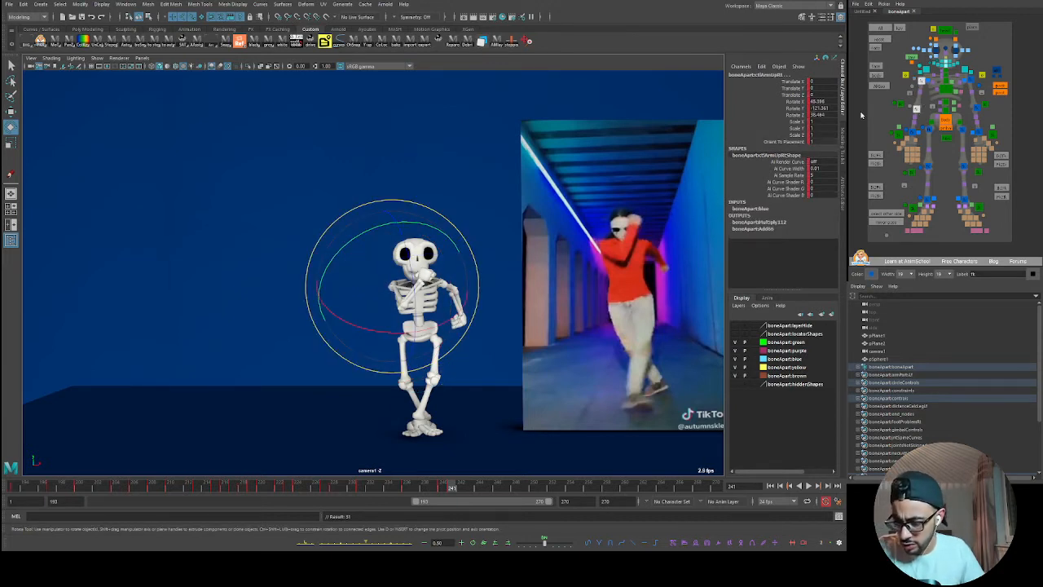
- Step back and forth between frames 240 and 248 to compare the right arm with the dancer's arm swing in the reference
drag(442, 487, 440, 486)
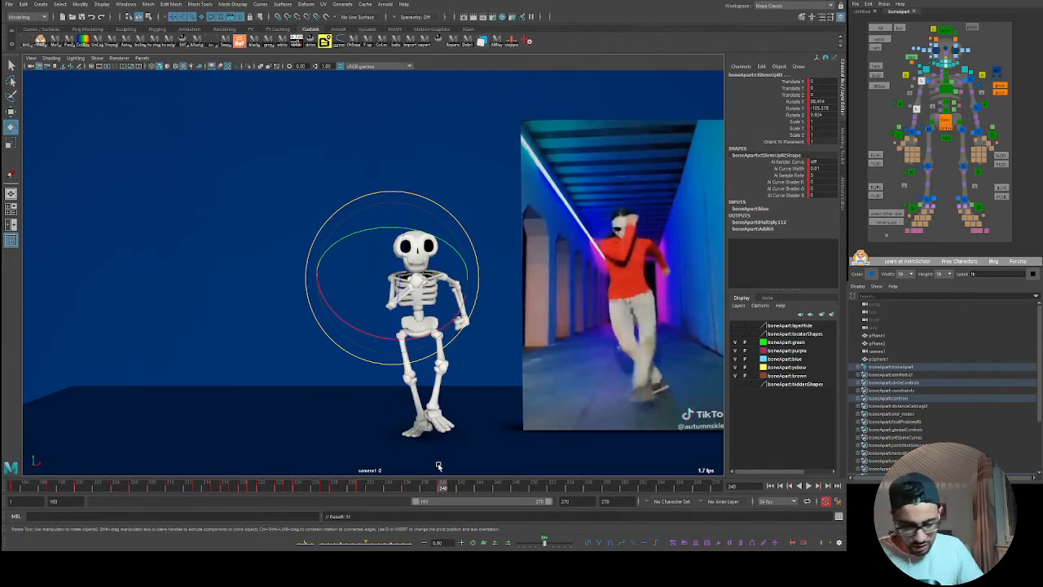
key(alt+period)
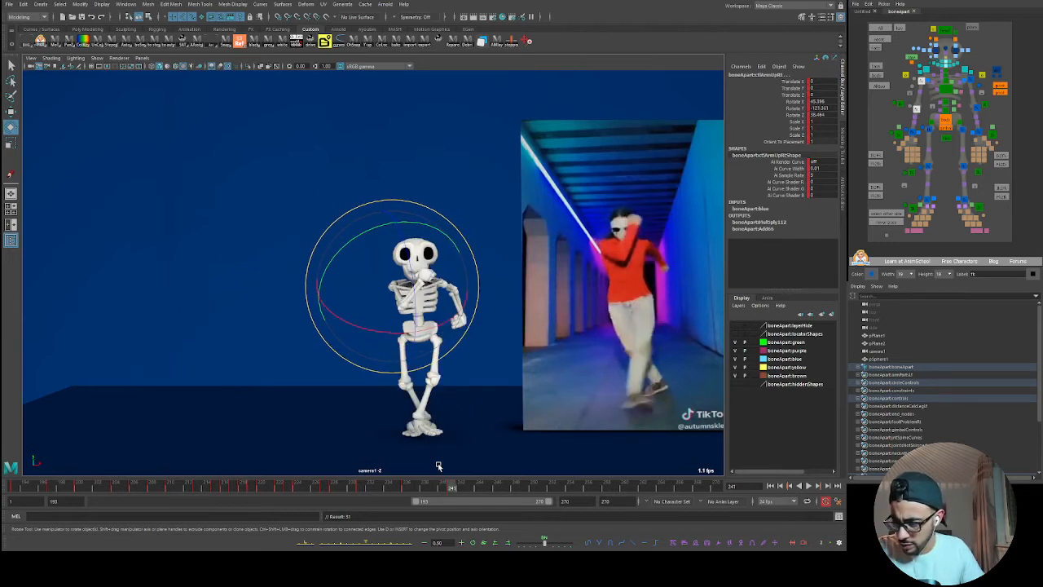
key(alt+period)
key(alt+period)
key(alt+period)
key(alt+period)
key(alt+period)
key(alt+period)
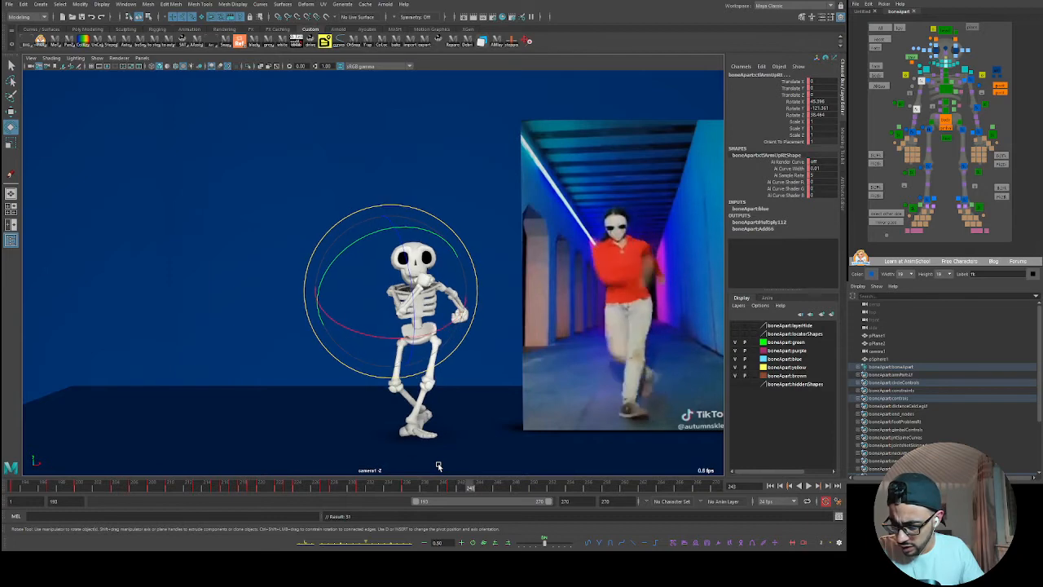
key(alt+comma)
key(alt+comma)
key(alt+comma)
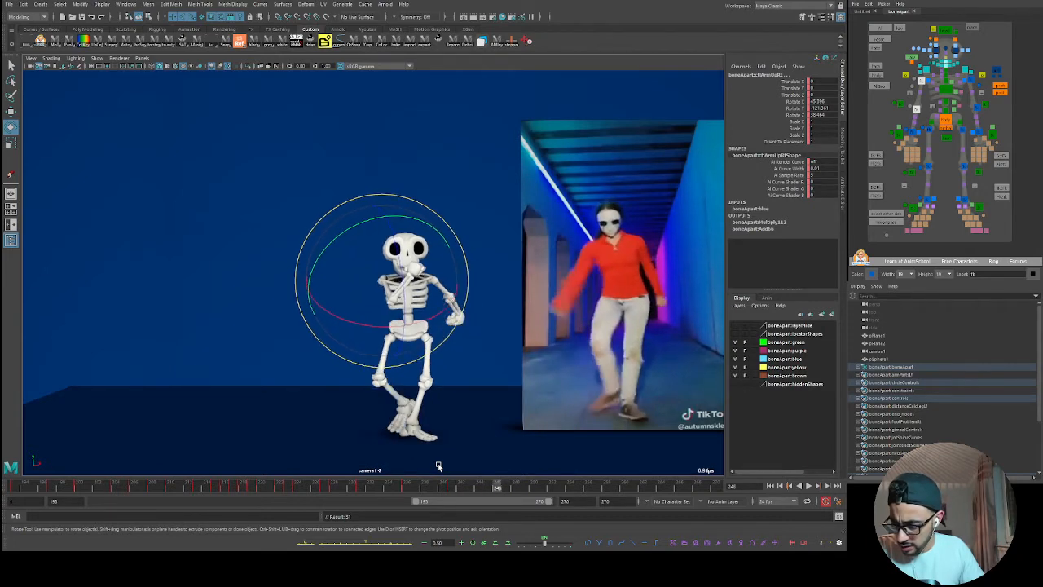
key(alt+period)
key(alt+period)
key(alt+comma)
key(alt+comma)
key(alt+comma)
key(alt+comma)
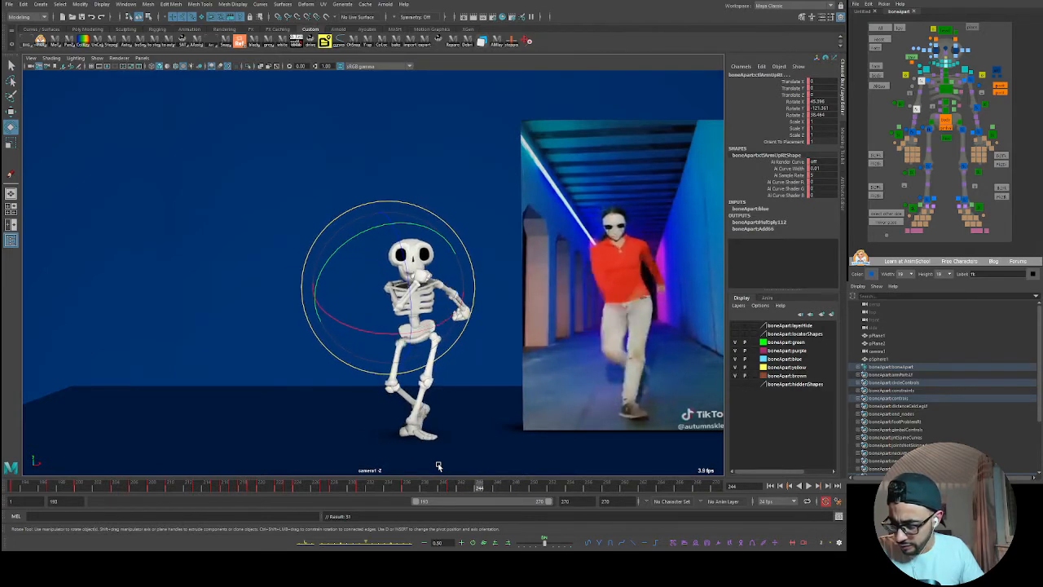
key(alt+period)
key(alt+period)
key(alt+period)
key(alt+period)
key(alt+period)
key(alt+period)
key(alt+comma)
key(alt+comma)
key(alt+comma)
key(alt+comma)
key(alt+period)
key(alt+period)
key(alt+comma)
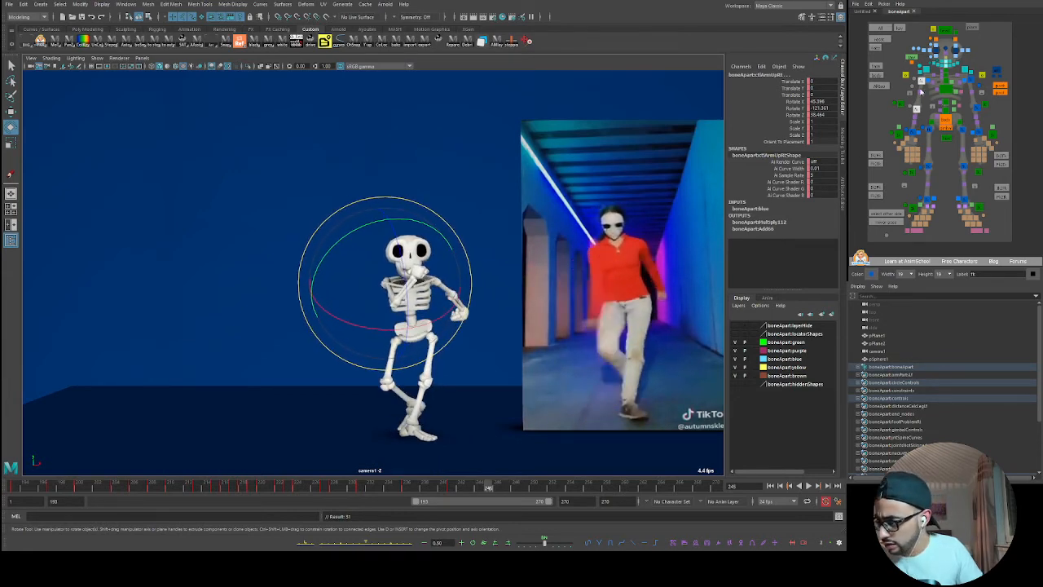
- At frame 245, lower the right upper arm beside the body and rotate the forearm downward to straighten the arm
drag(470, 297, 457, 316)
mouse_move(389, 257)
mouse_down()
mouse_move(425, 274)
mouse_move(418, 344)
mouse_up()
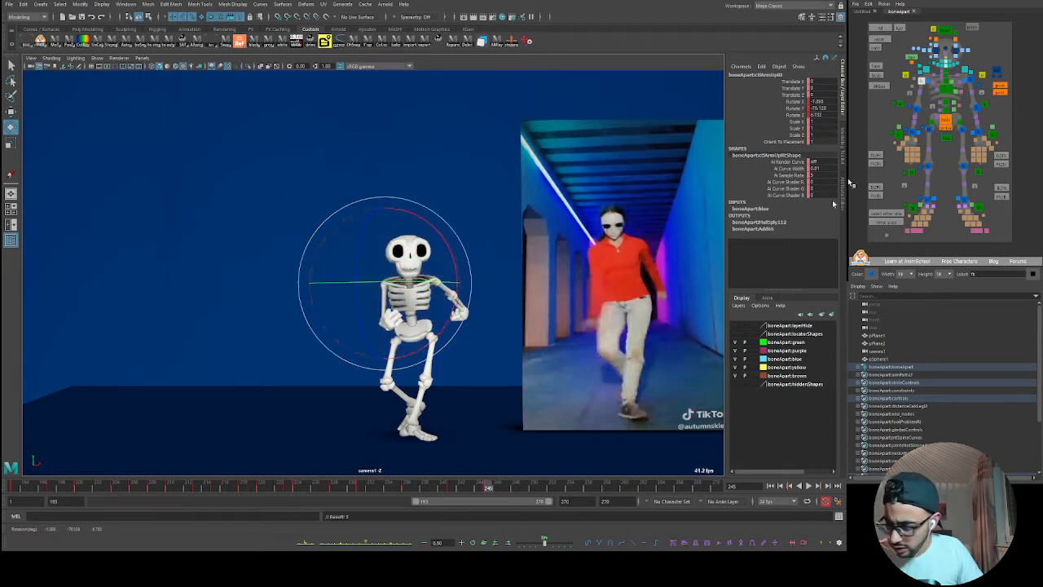
click(916, 109)
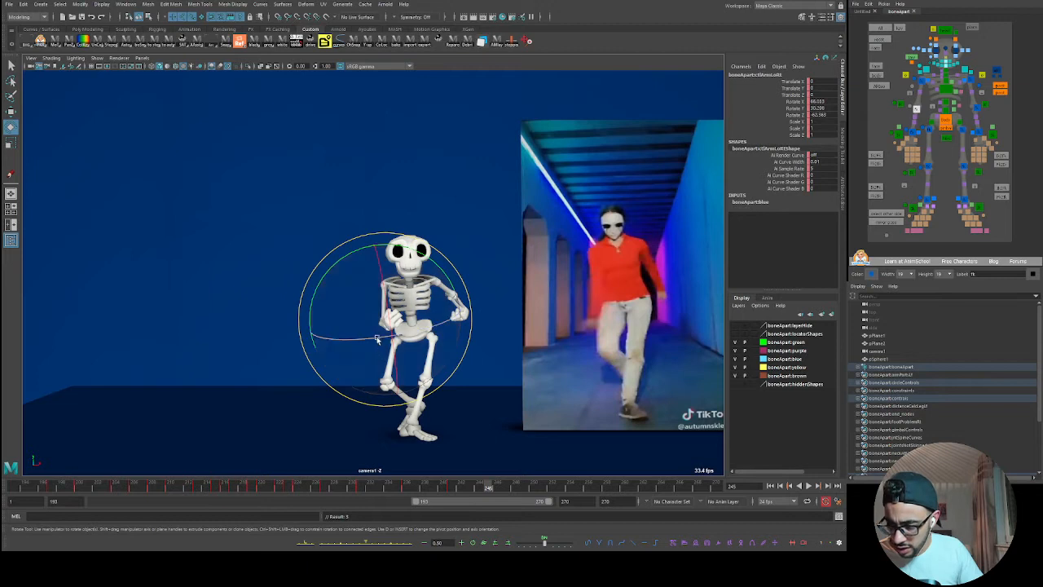
drag(361, 394, 371, 370)
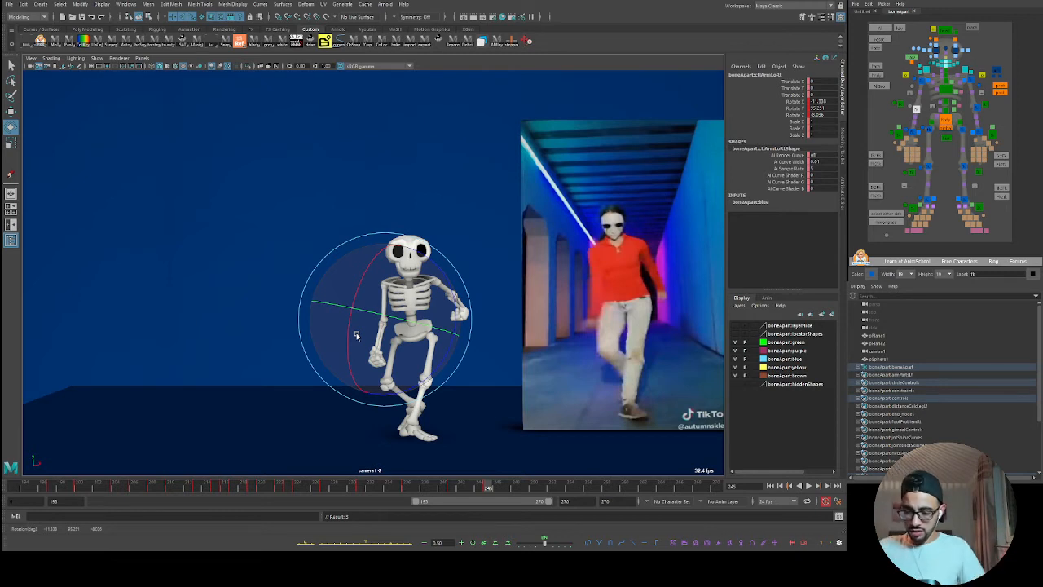
drag(356, 335, 469, 328)
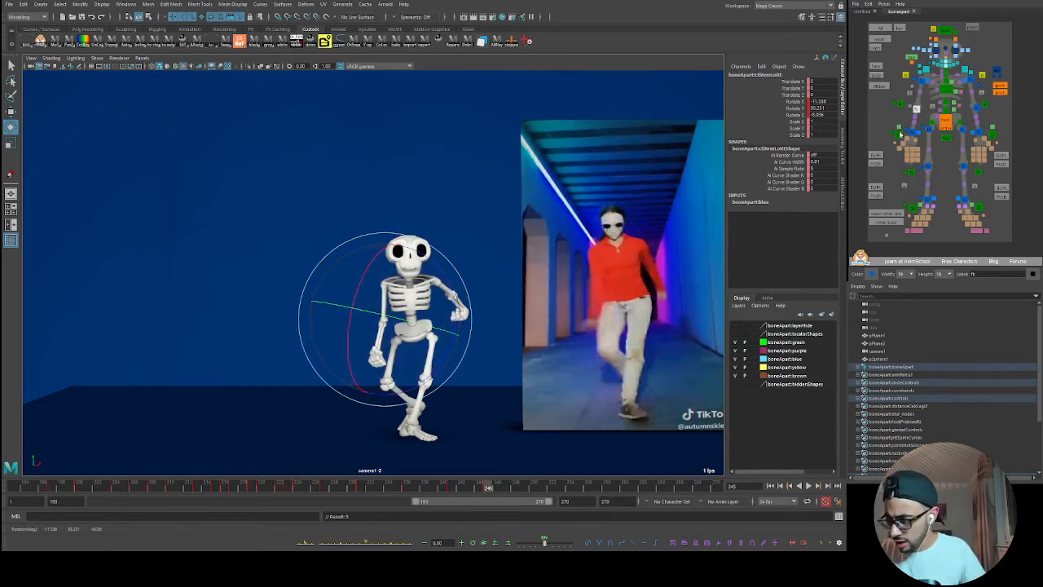
- Rotate the right hand to follow the lowered forearm at frame 245 and key the right upper arm
click(911, 134)
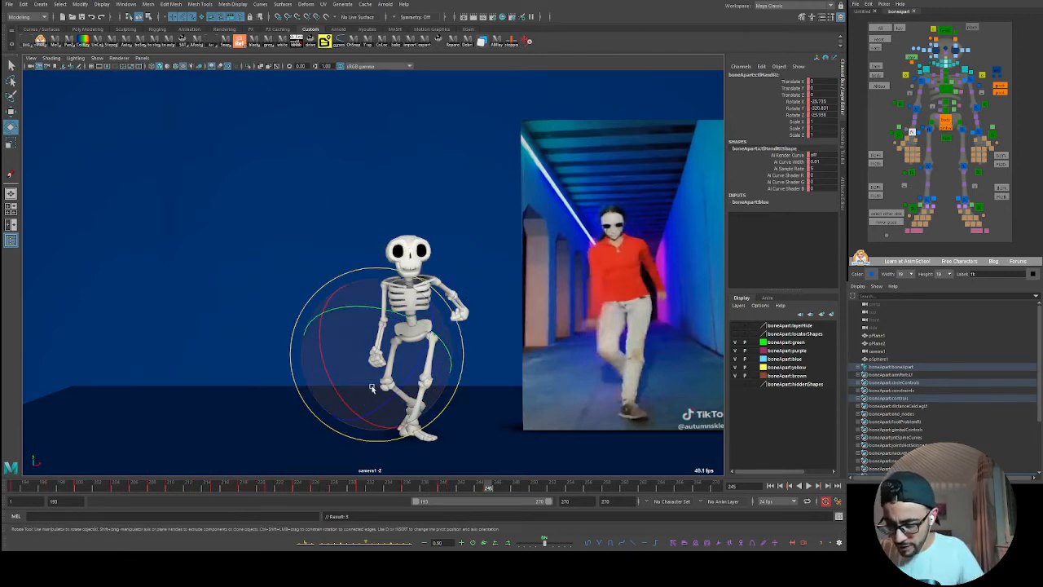
drag(350, 405, 366, 359)
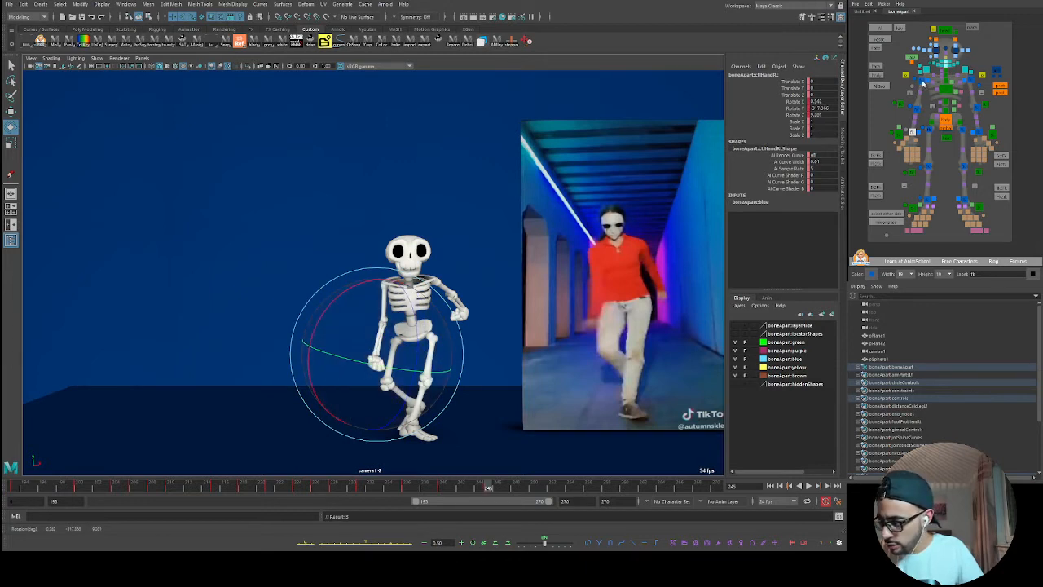
click(925, 84)
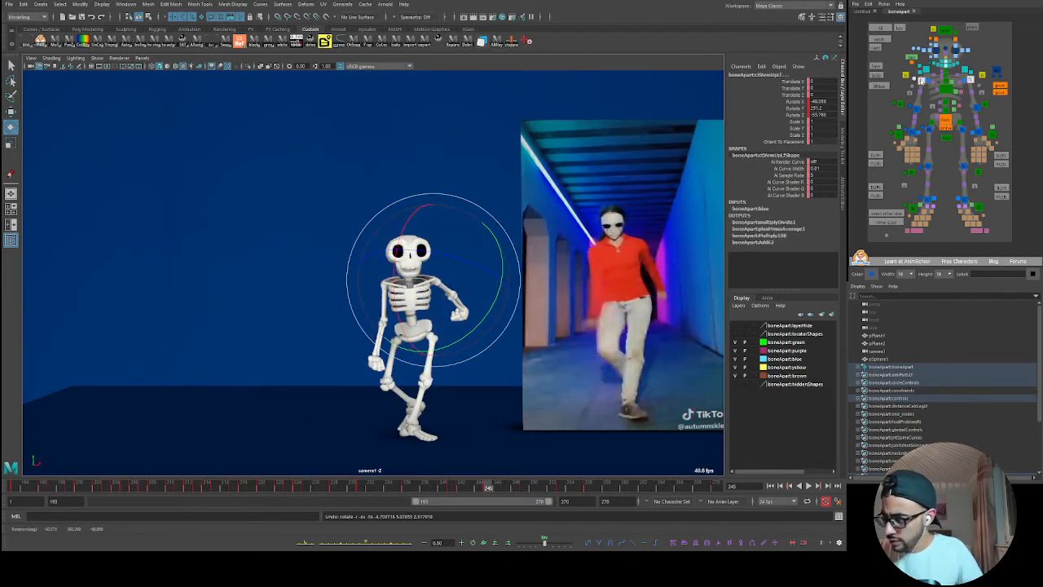
click(922, 80)
key(s)
- At frame 249, swing the right upper arm out to the side and rotate the forearm up toward horizontal
click(437, 488)
mouse_move(437, 487)
mouse_down()
mouse_move(578, 489)
mouse_move(486, 489)
mouse_move(524, 489)
mouse_up()
key(e)
drag(408, 358, 378, 361)
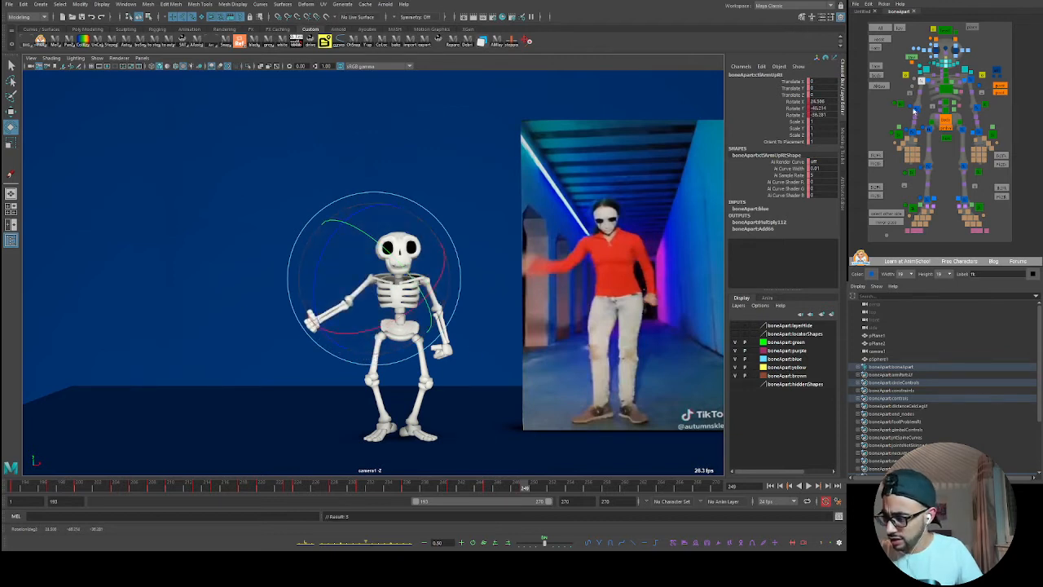
click(913, 114)
mouse_move(302, 366)
mouse_down()
mouse_move(274, 331)
mouse_move(272, 275)
mouse_move(268, 321)
mouse_up()
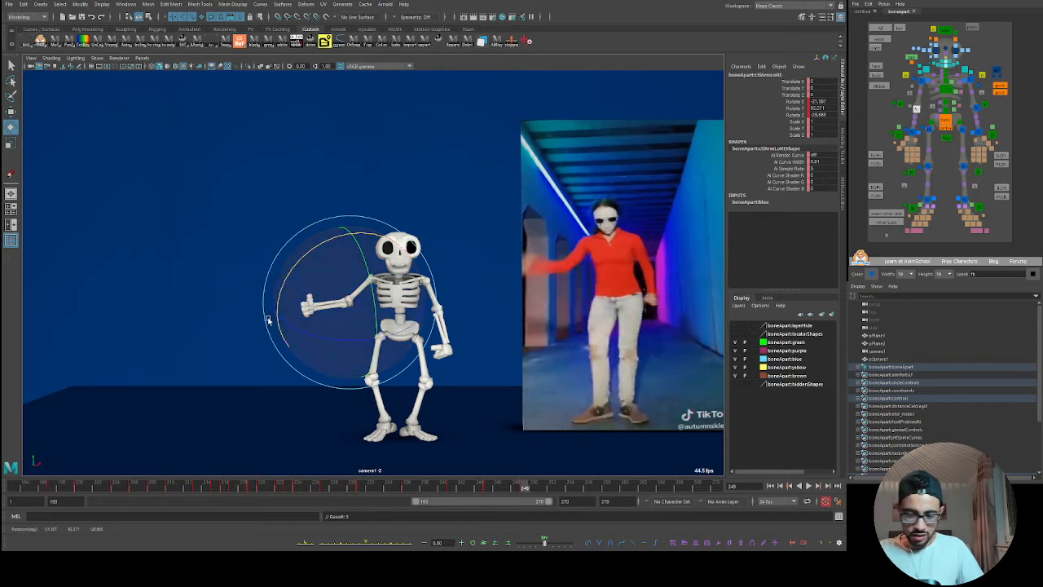
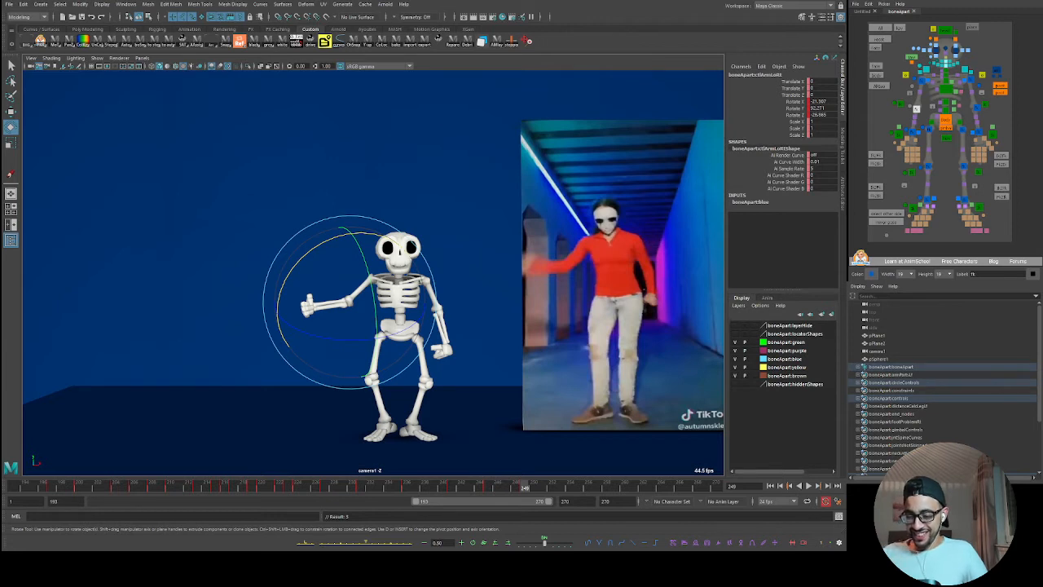
- Try to straighten the right thumb joints upward at frame 249, and undo the thumb rotations
click(907, 138)
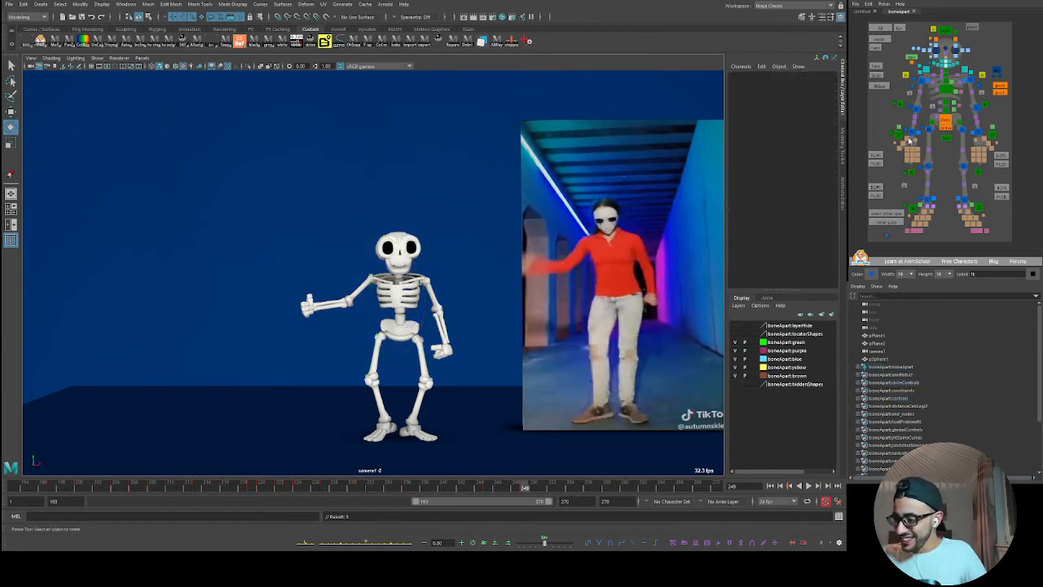
drag(318, 324, 335, 239)
drag(904, 142, 897, 150)
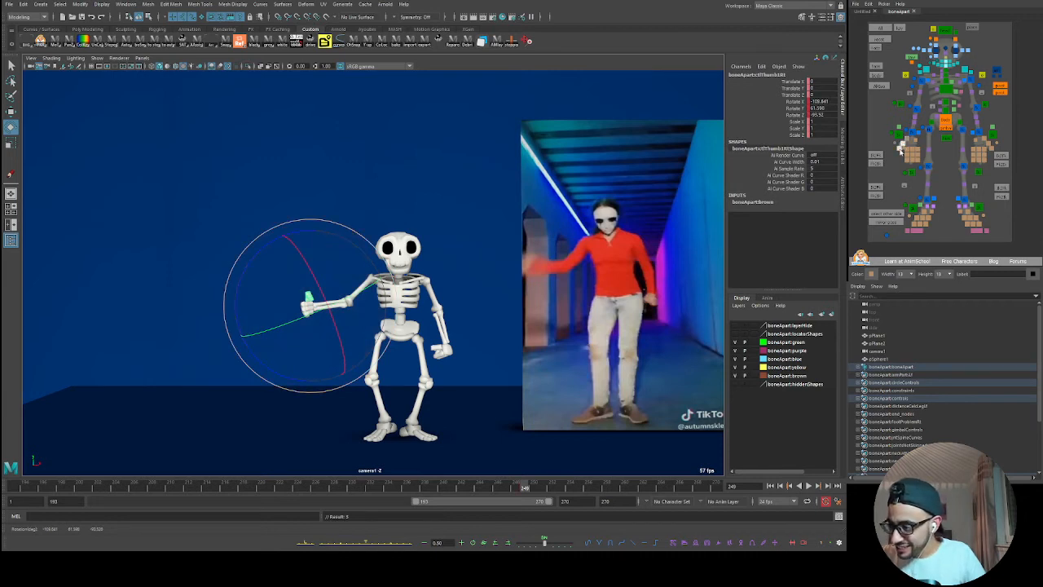
drag(338, 325, 319, 229)
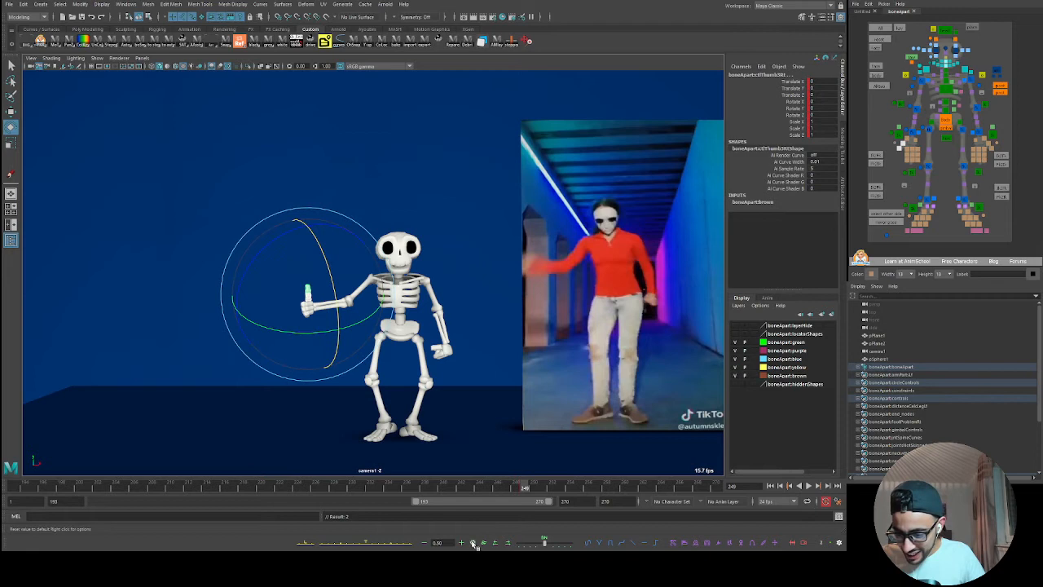
click(885, 234)
click(923, 239)
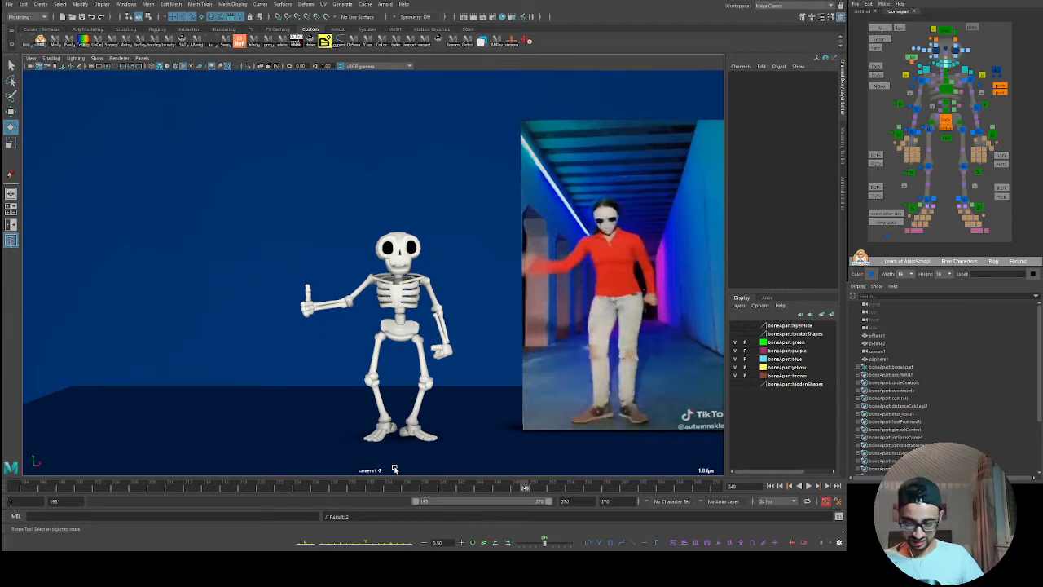
key(ctrl+z)
key(ctrl+z)
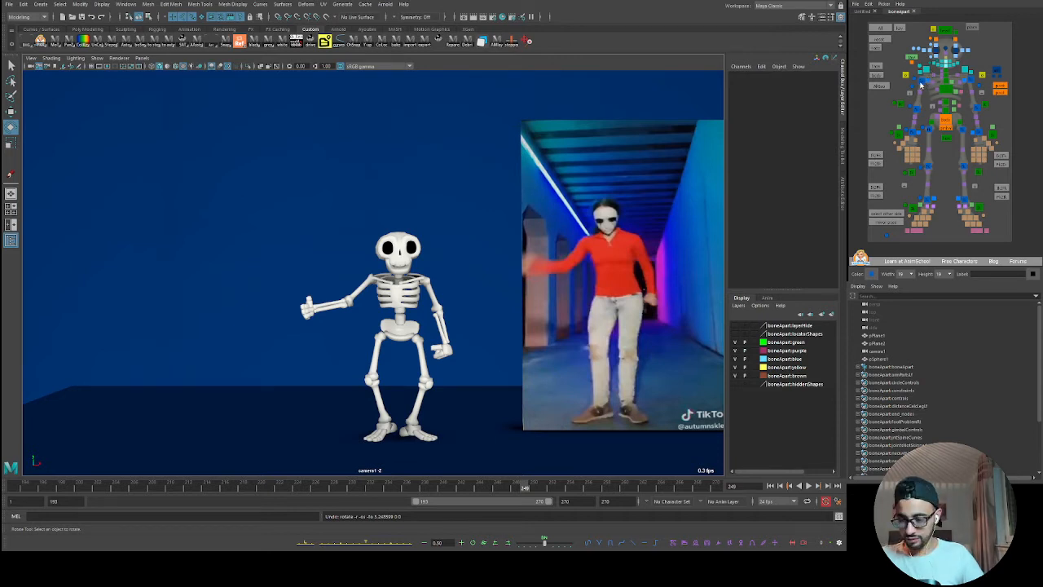
- Scrub between frames 247 and 251 to compare the right upper arm and forearm with the dancer's arm swing
click(921, 81)
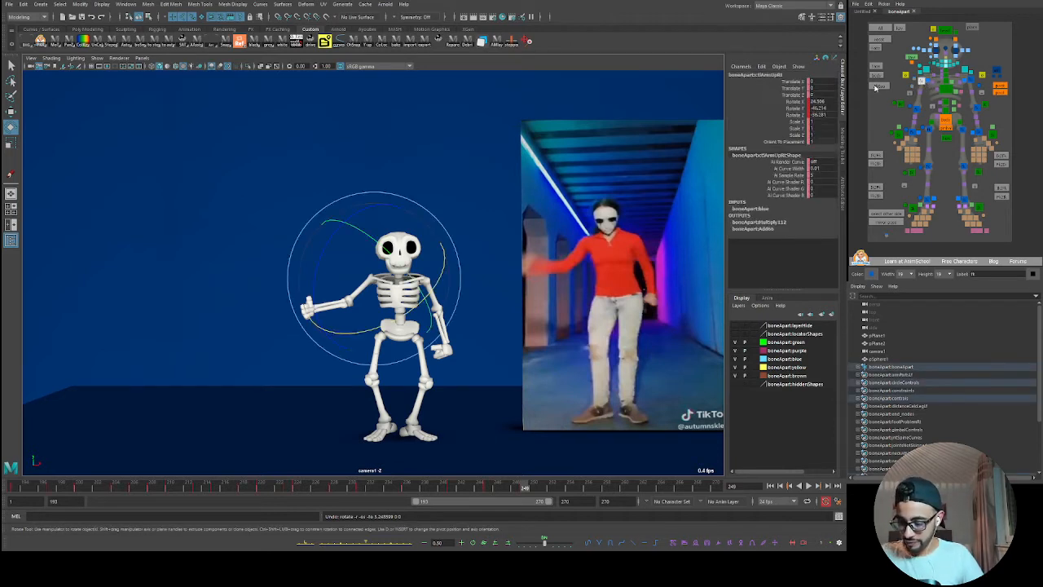
mouse_move(496, 489)
mouse_down()
mouse_move(457, 489)
mouse_move(508, 490)
mouse_up()
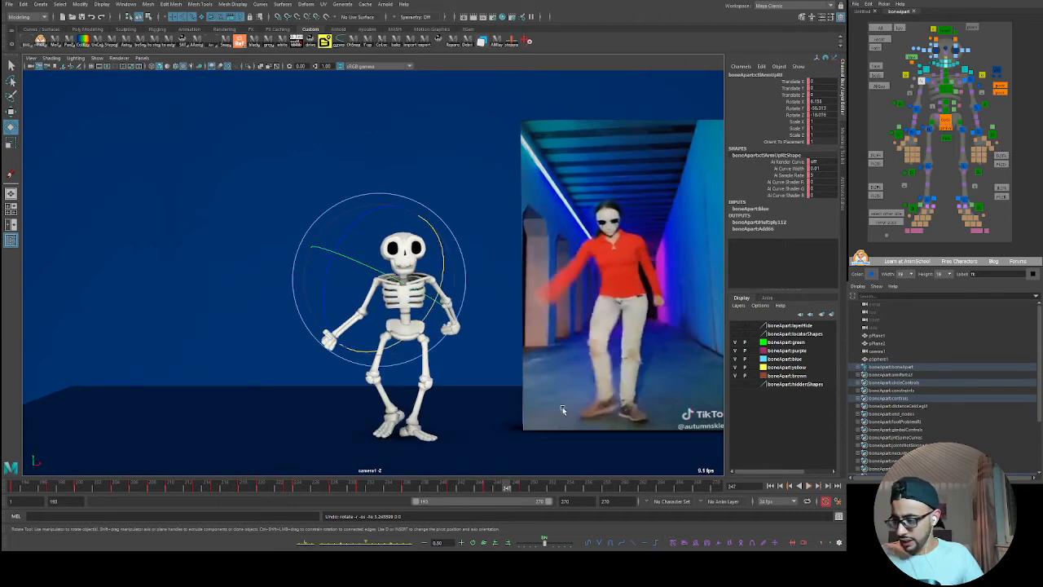
key(Down)
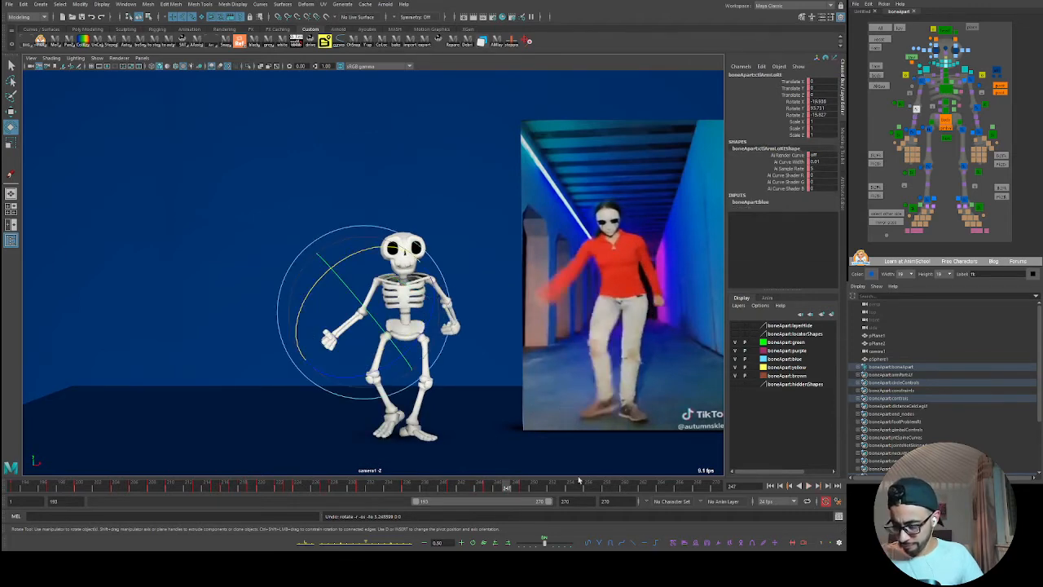
drag(493, 492, 525, 490)
key(space)
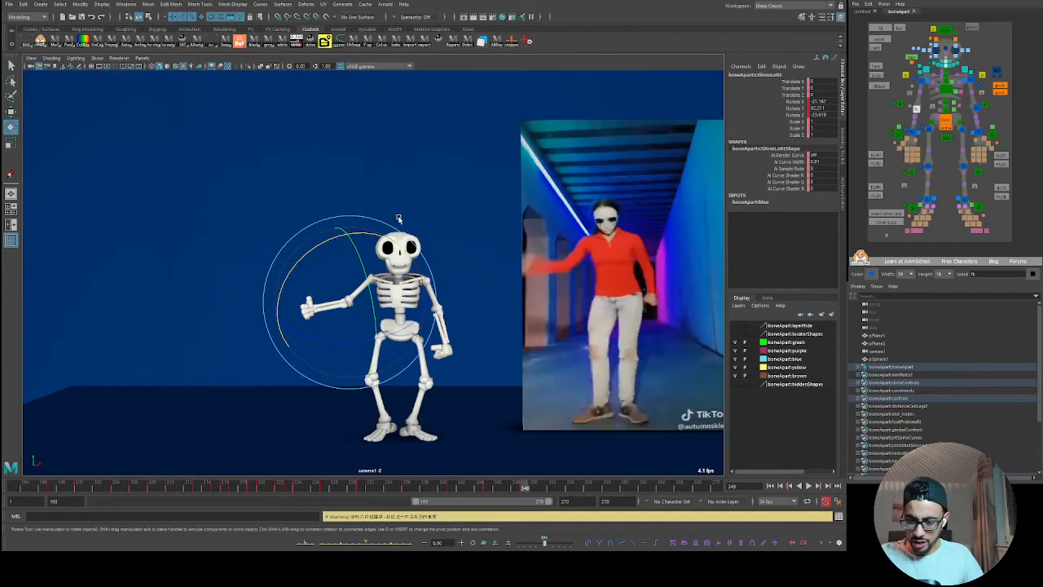
key(space)
mouse_move(523, 488)
mouse_down()
mouse_move(492, 491)
mouse_move(563, 491)
mouse_move(516, 492)
mouse_move(543, 490)
mouse_up()
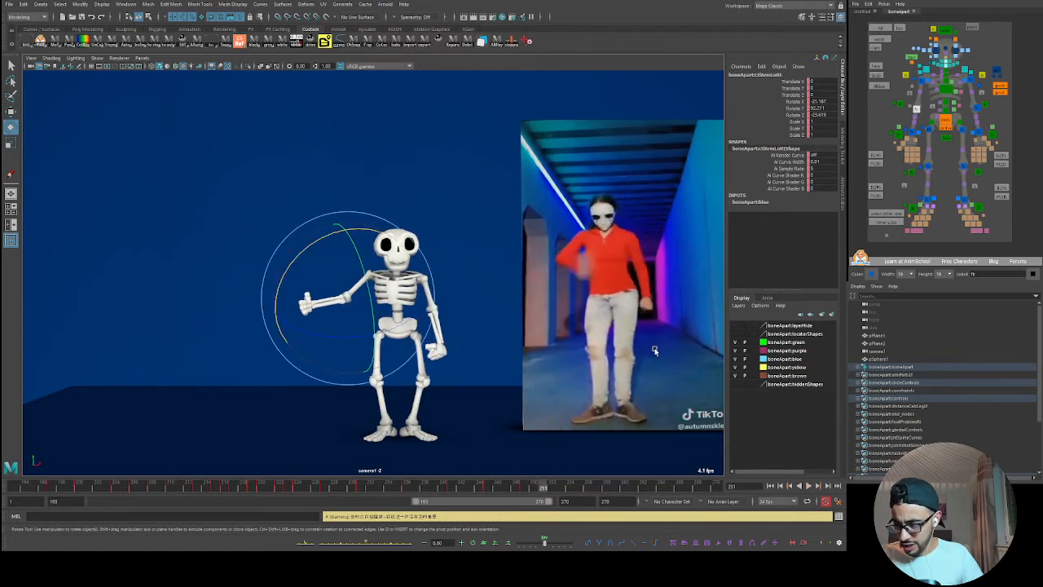
- At frame 252, roll the right upper arm inward, bend the forearm downward beside the body, and key the forearm
click(921, 81)
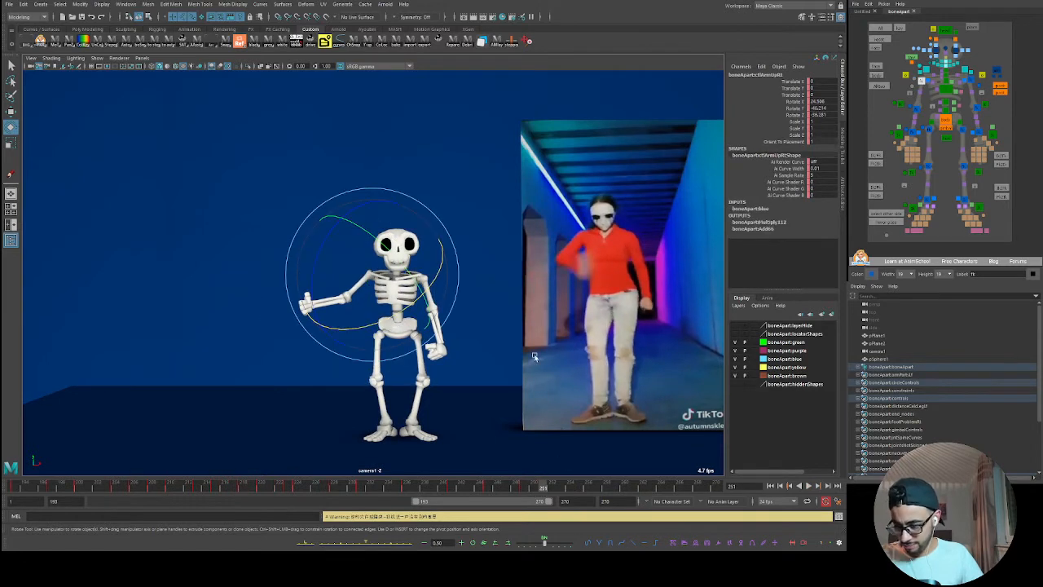
drag(546, 489, 553, 489)
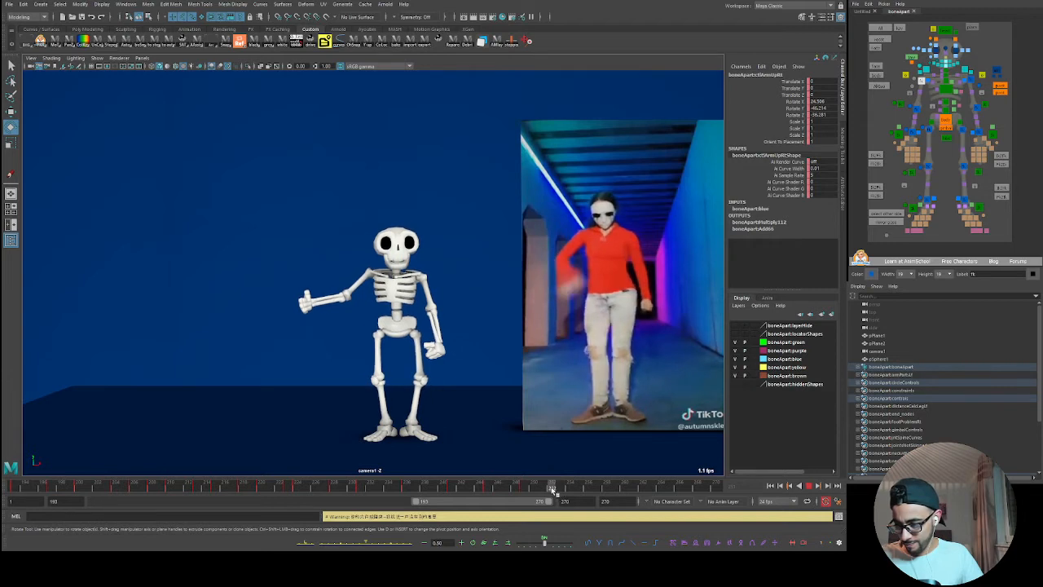
mouse_move(408, 290)
mouse_down()
mouse_move(387, 321)
mouse_move(435, 353)
mouse_move(424, 356)
mouse_move(432, 317)
mouse_move(484, 274)
mouse_move(456, 254)
mouse_move(411, 305)
mouse_up()
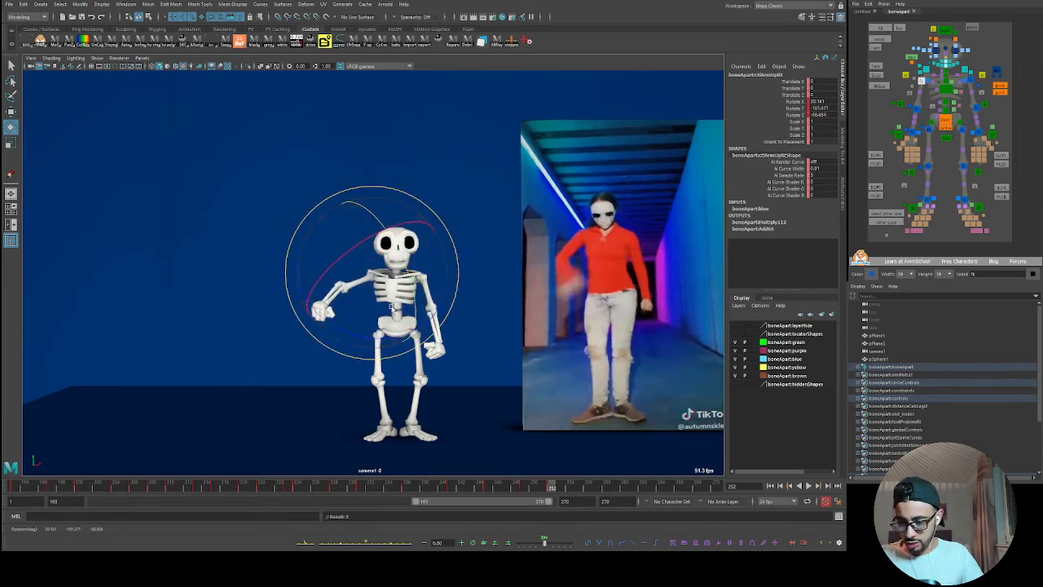
click(369, 319)
drag(369, 319, 459, 318)
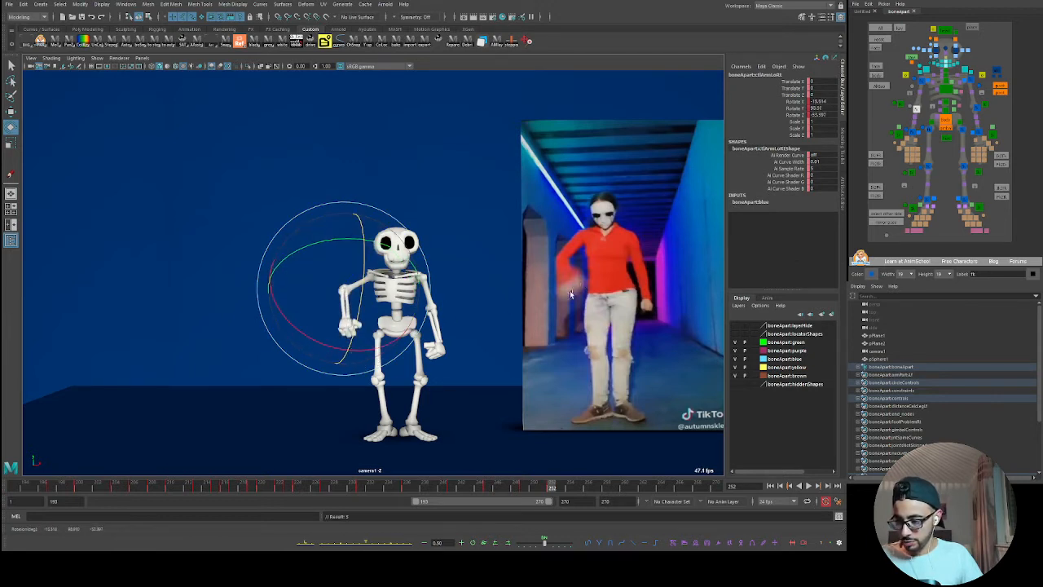
drag(397, 345, 409, 319)
key(s)
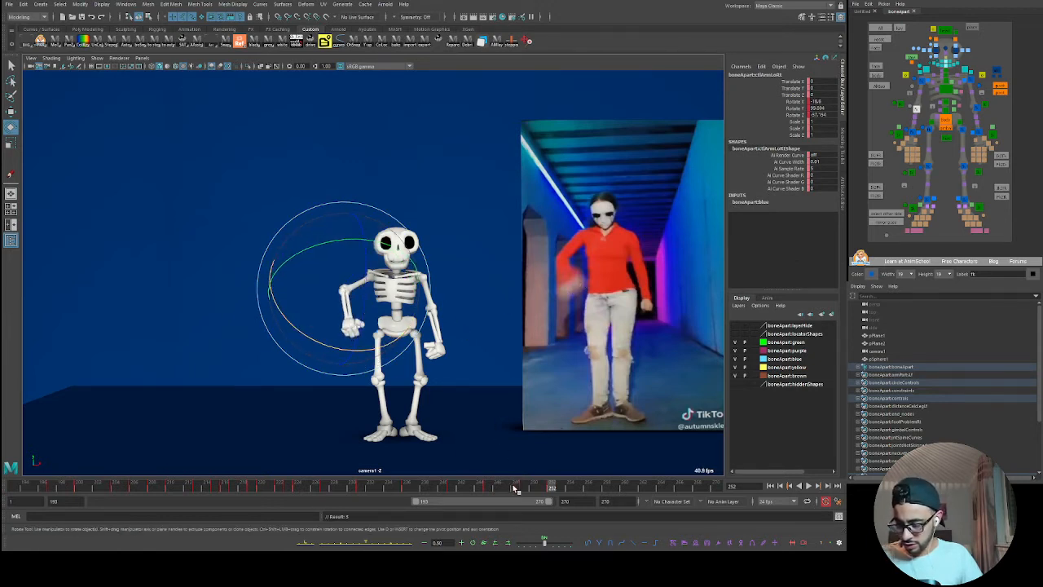
- Review the swing around frames 247 to 249 and key the right upper arm and forearm together at frame 249
mouse_move(518, 487)
mouse_down()
mouse_move(552, 490)
mouse_move(521, 488)
mouse_move(528, 495)
mouse_up()
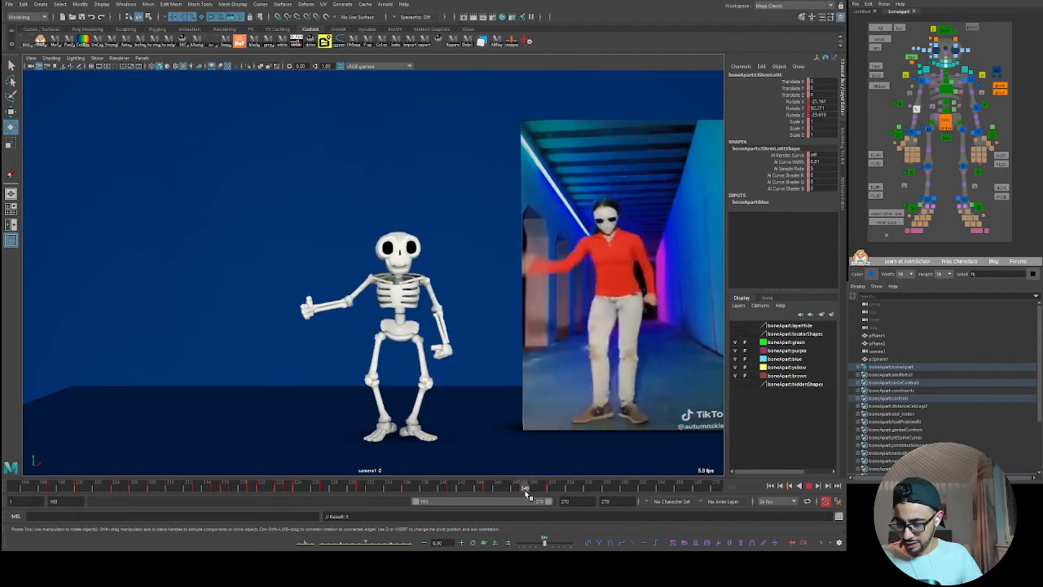
click(508, 489)
mouse_move(508, 489)
mouse_down()
mouse_move(496, 489)
mouse_move(549, 491)
mouse_move(524, 491)
mouse_up()
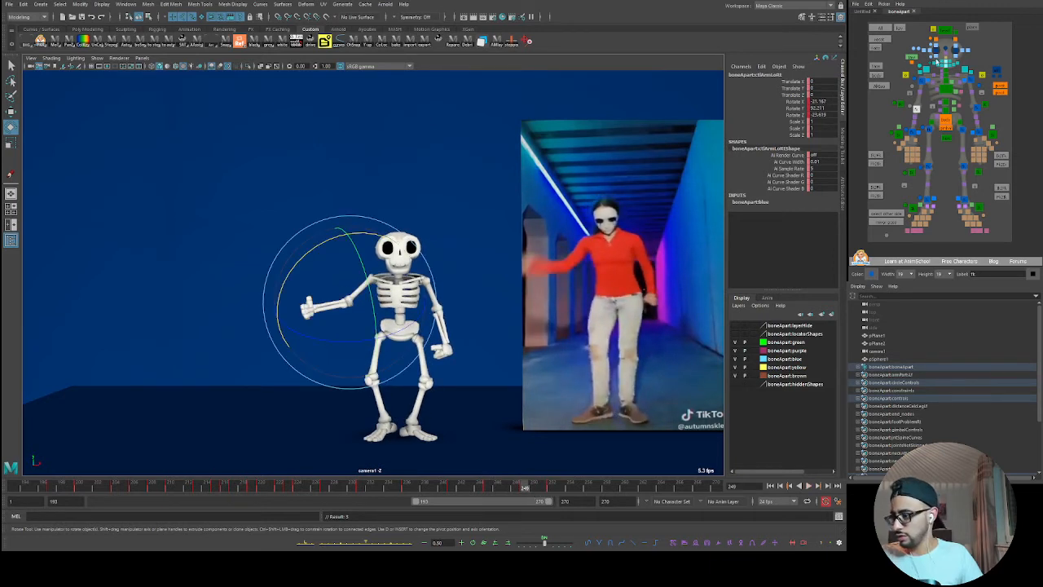
click(921, 81)
shift+click(916, 108)
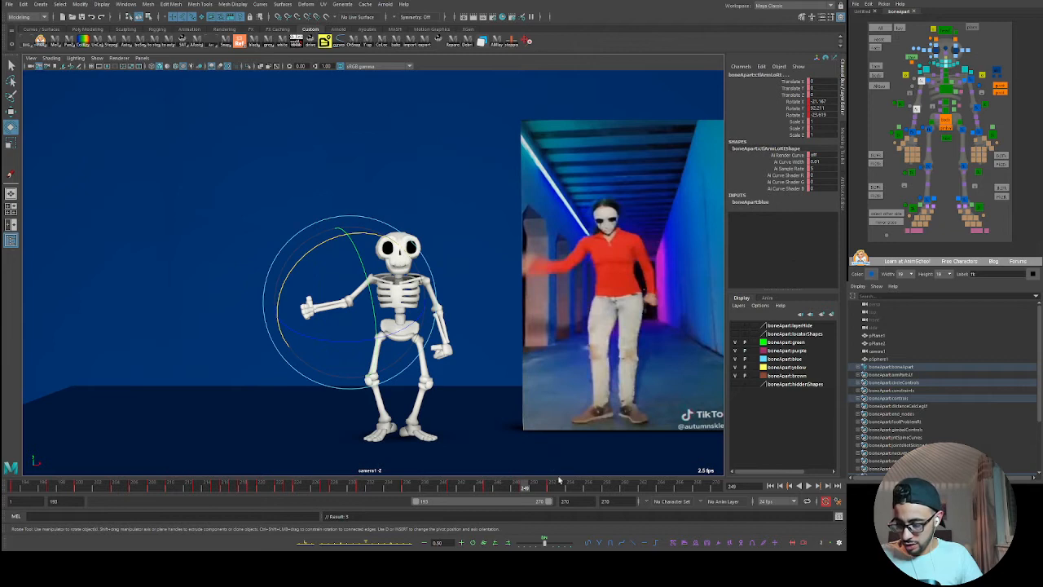
mouse_move(529, 491)
mouse_down()
mouse_move(557, 492)
mouse_move(524, 491)
mouse_up()
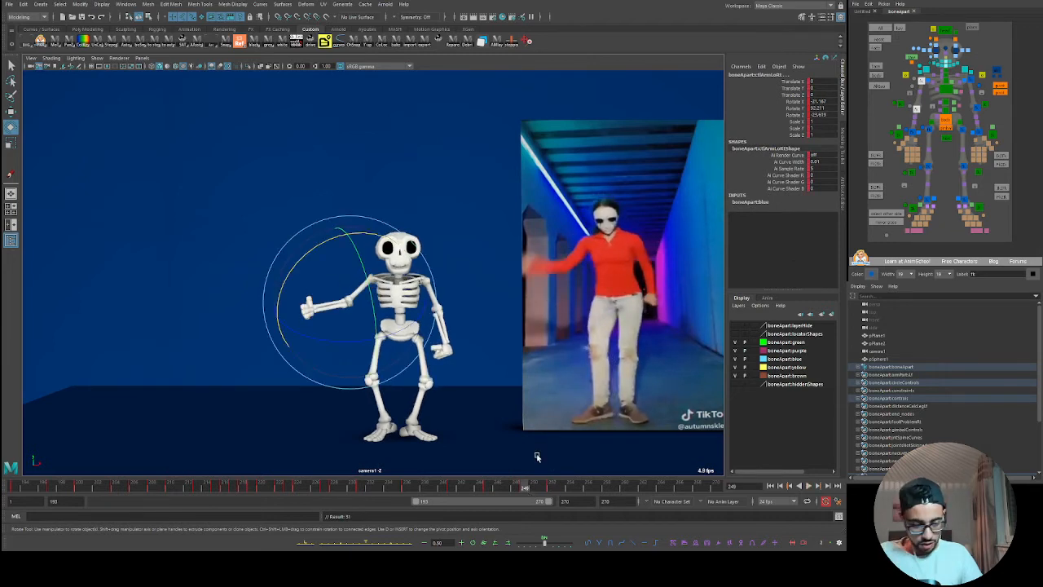
key(period)
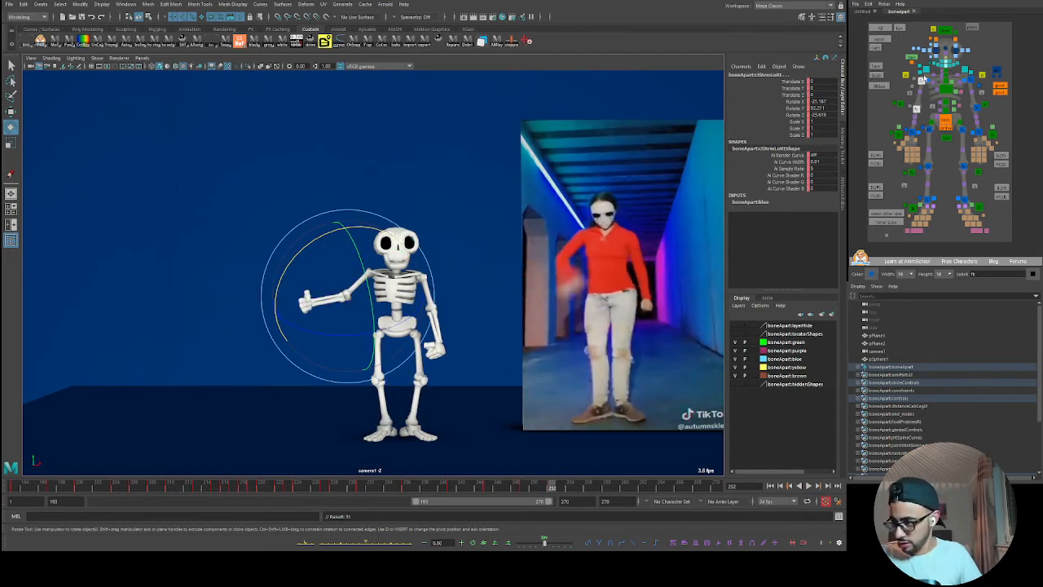
- At frame 254, roll the right upper arm so the outstretched forearm points diagonally downward, and review the motion from the previous pose
click(921, 81)
drag(546, 491, 568, 492)
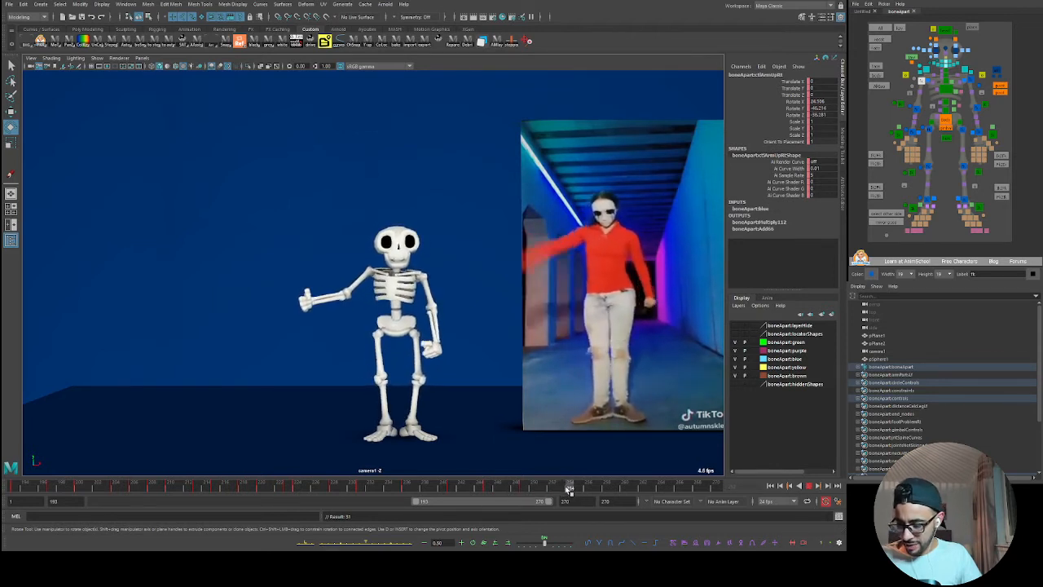
drag(396, 256, 364, 340)
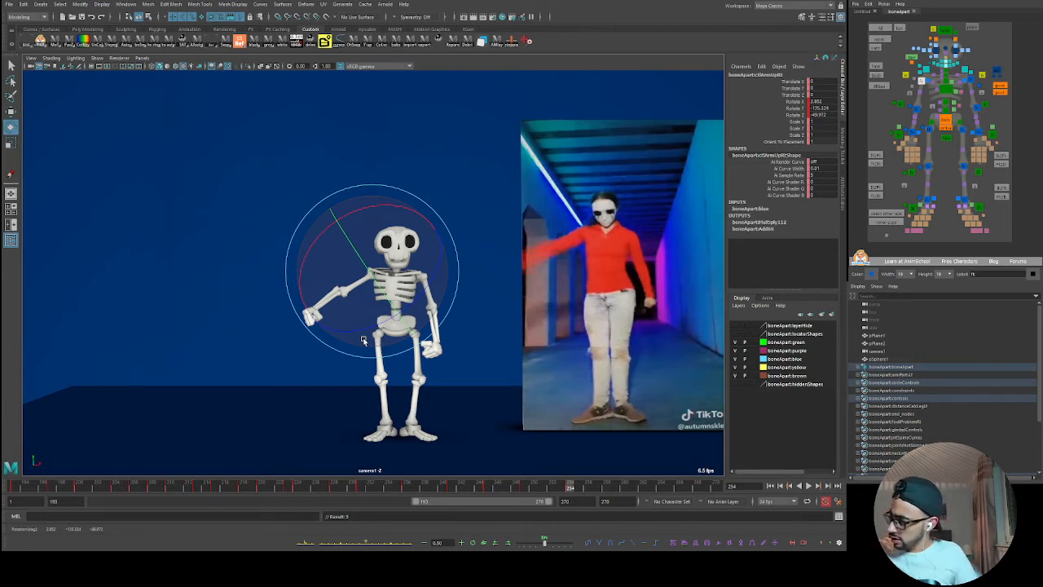
drag(364, 341, 364, 341)
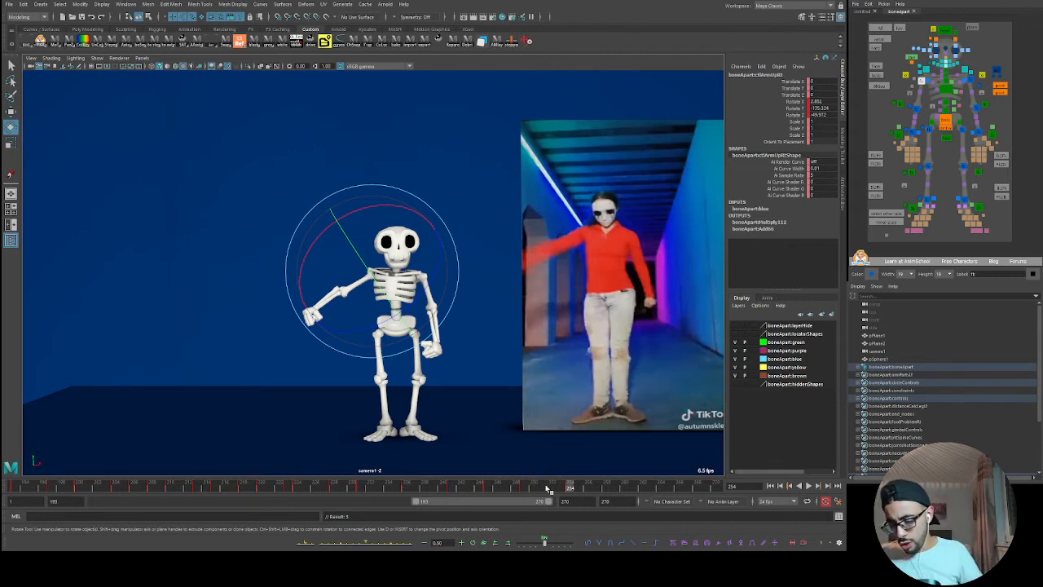
key(alt+v)
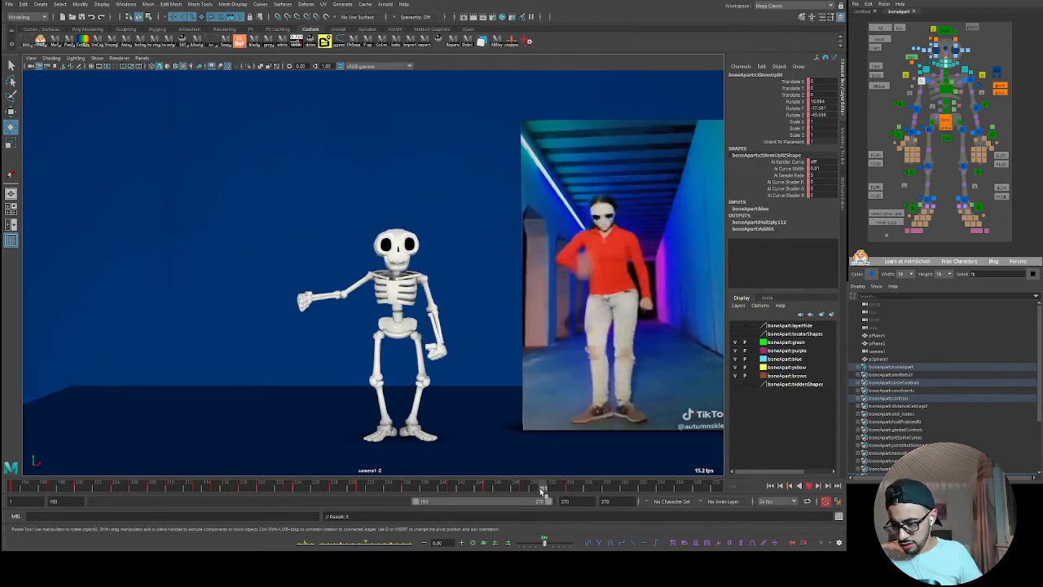
key(alt+v)
- At frame 250, bend the right forearm inward and upward toward the head
click(908, 87)
key(alt+v)
drag(450, 496, 534, 492)
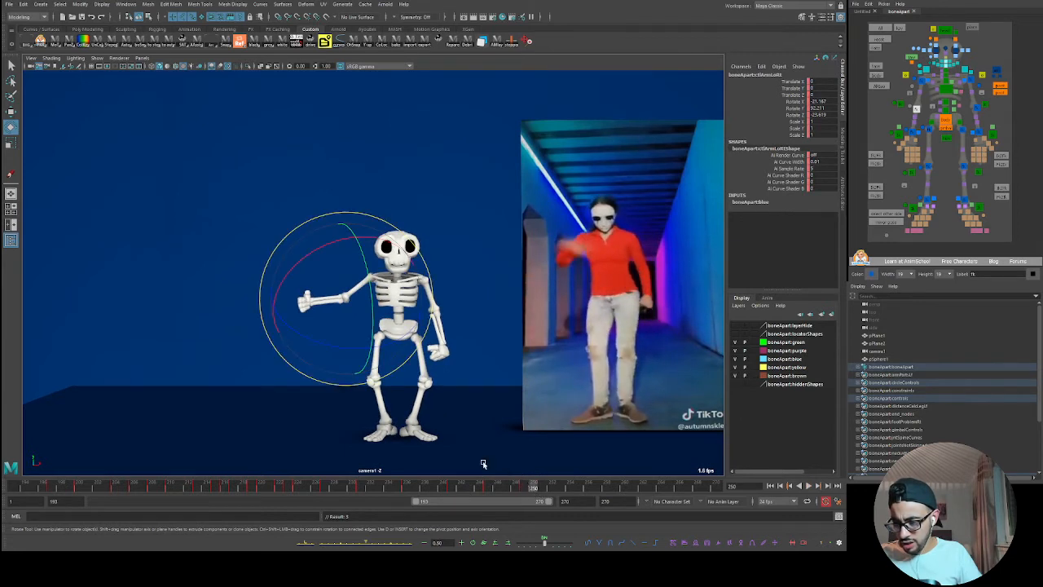
drag(359, 371, 395, 285)
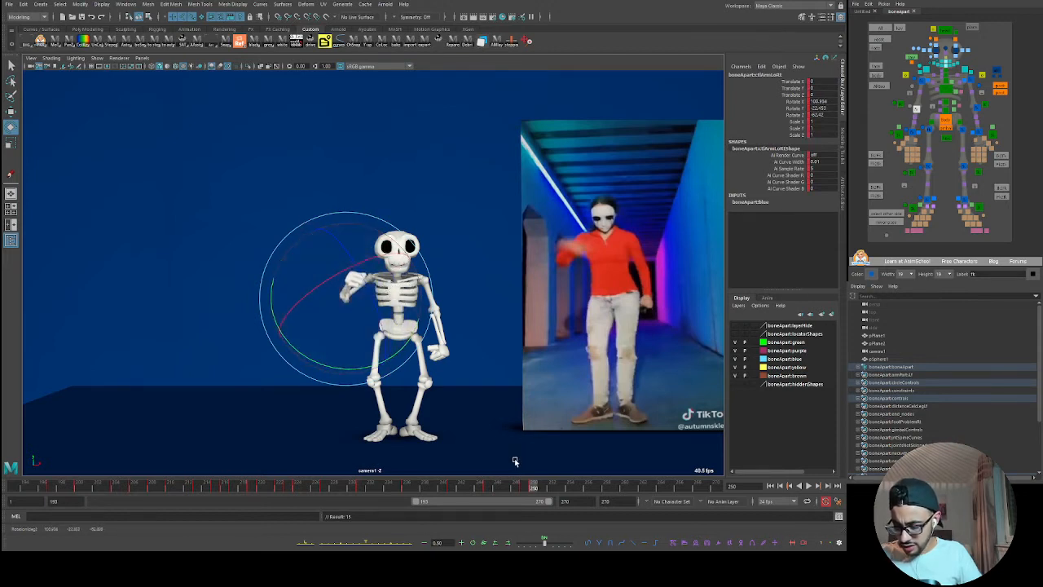
- At frame 249, rotate the right forearm partway up toward the bent pose and step through frames 248 to 250
drag(531, 488, 517, 491)
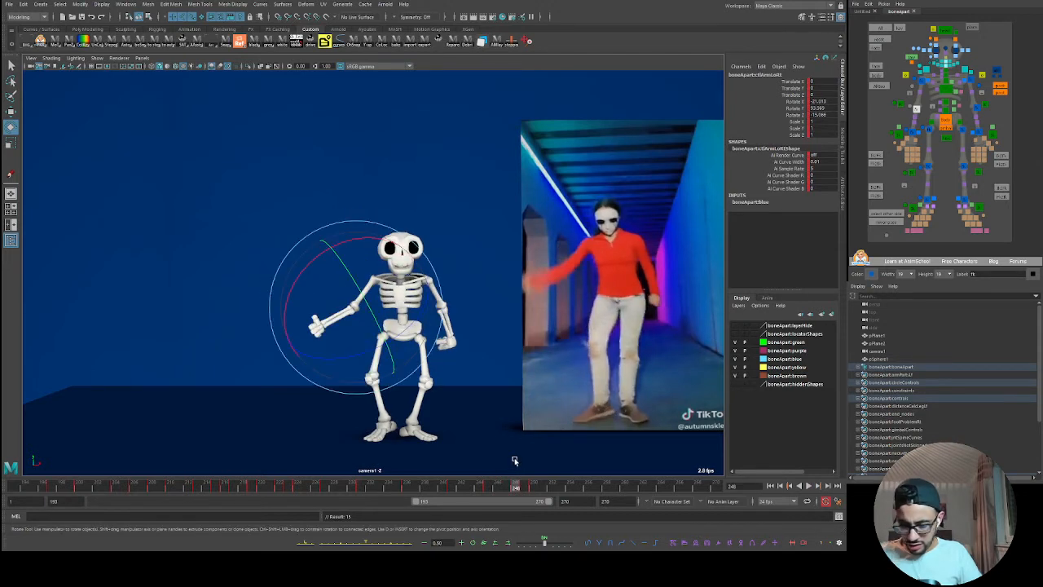
key(alt+period)
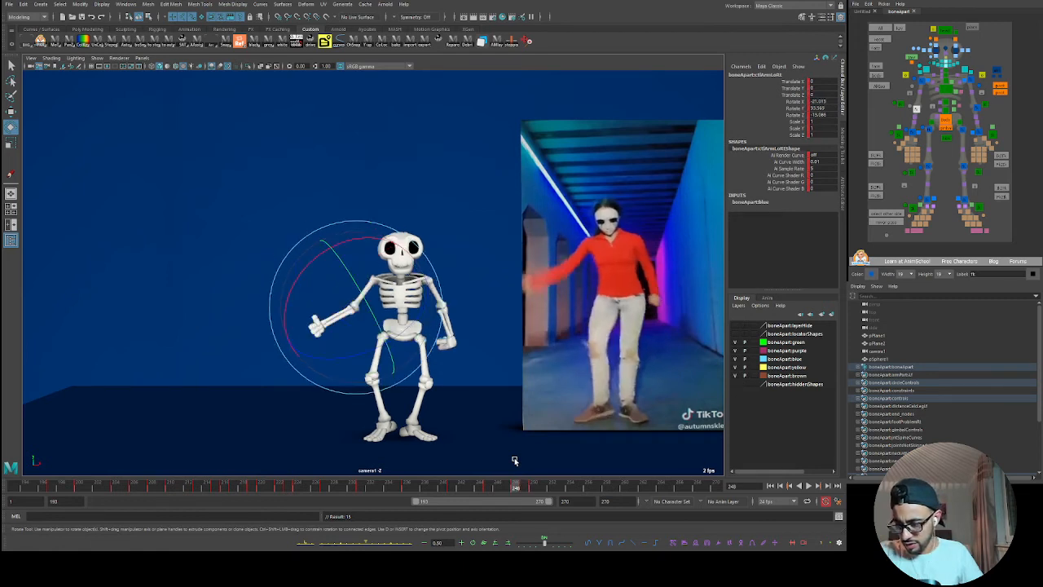
drag(372, 332, 338, 298)
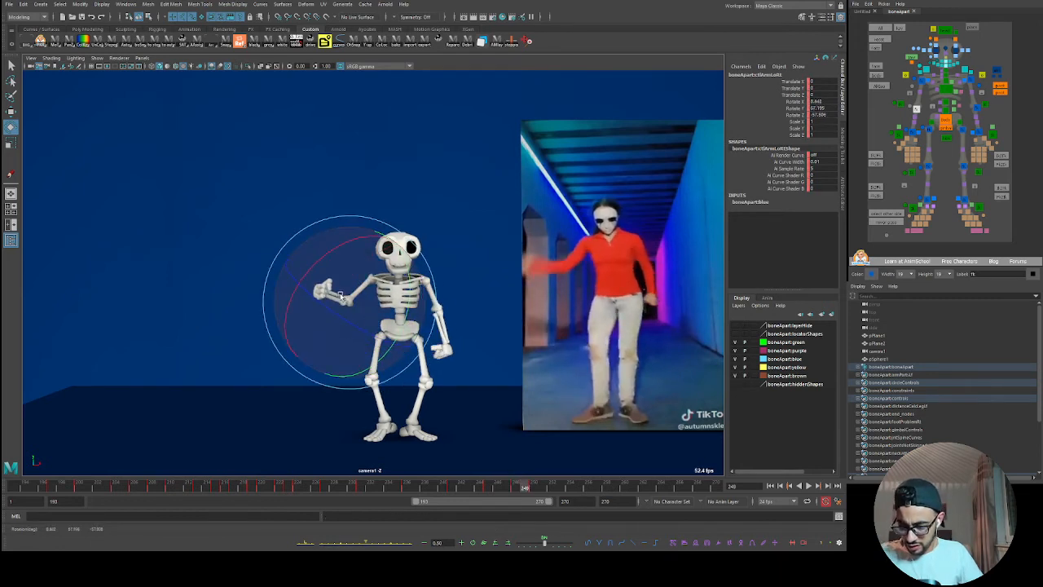
key(alt+comma)
key(alt+period)
key(alt+period)
key(alt+period)
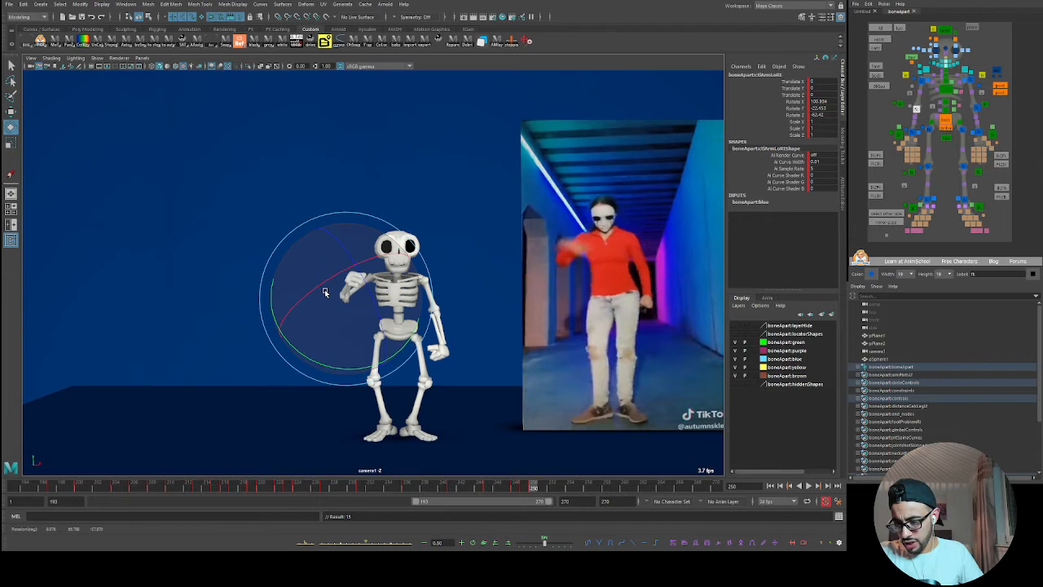
- At frame 253, swing the right forearm outward from the hip so it hangs down and away from the body
key(alt+period)
key(alt+period)
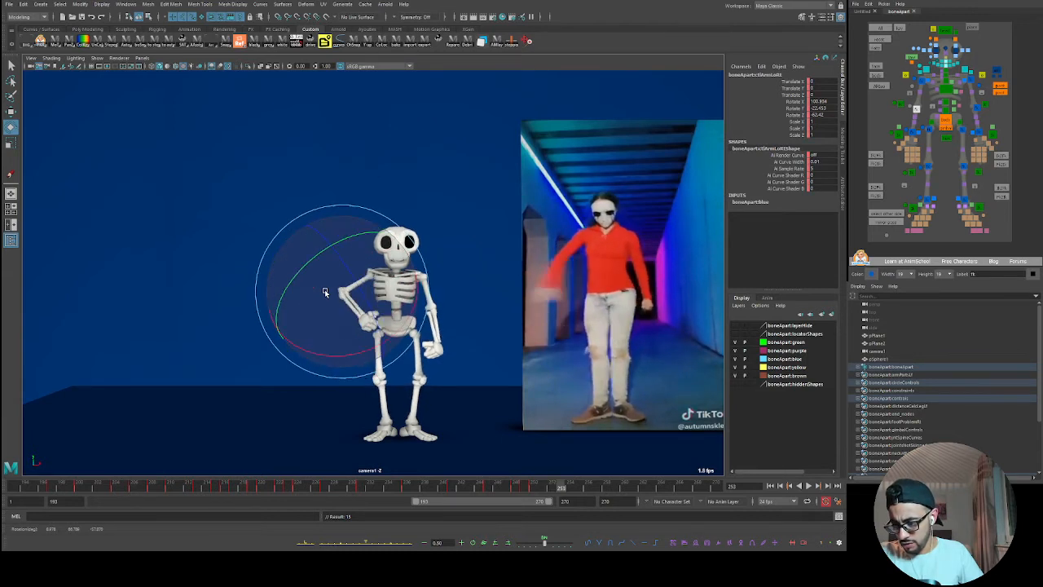
drag(325, 292, 364, 359)
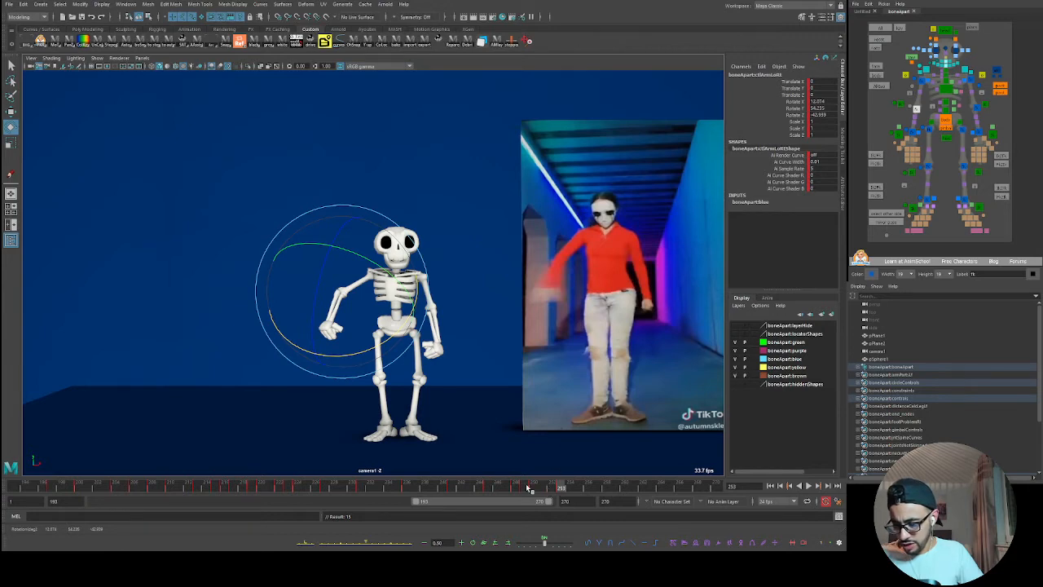
click(551, 486)
- Rotate the right hand around frame 252 to follow the lowered forearm, and check the pose through frame 255
click(912, 130)
mouse_move(540, 486)
mouse_down()
mouse_move(521, 487)
mouse_move(552, 485)
mouse_up()
middle_drag(434, 425, 461, 405)
mouse_move(558, 493)
mouse_down()
mouse_move(515, 495)
mouse_move(583, 495)
mouse_up()
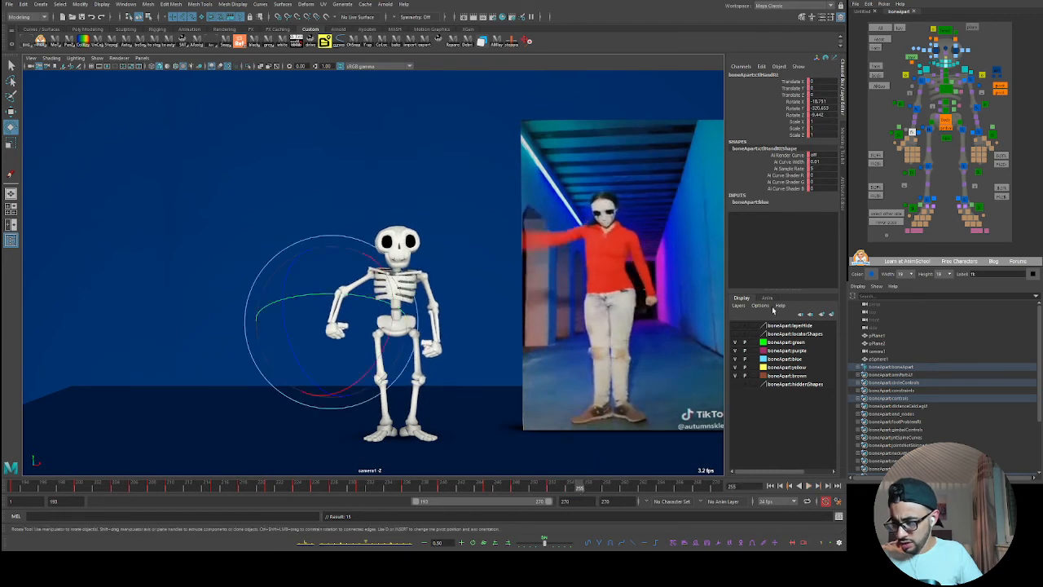
- At frame 258, raise the right upper arm above shoulder height to match the dancer's lifted arm
click(920, 80)
mouse_move(570, 493)
mouse_down()
mouse_move(539, 497)
mouse_move(610, 486)
mouse_up()
middle_drag(461, 371, 462, 273)
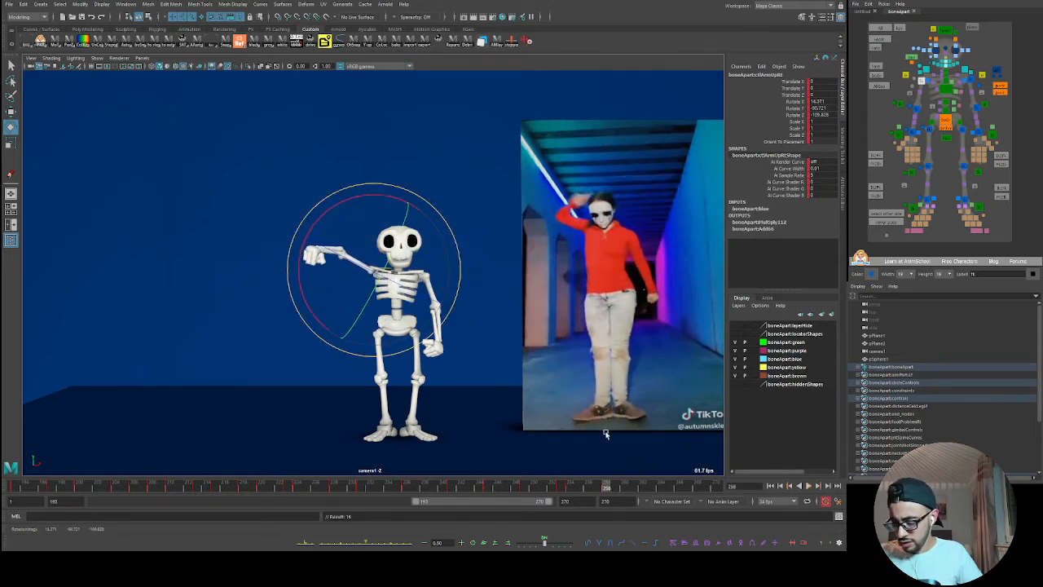
- At frame 258, rotate the right forearm upward and fold it inward so the hand comes up beside the skull
key(comma)
key(comma)
key(period)
key(Delete)
key(comma)
key(alt+v)
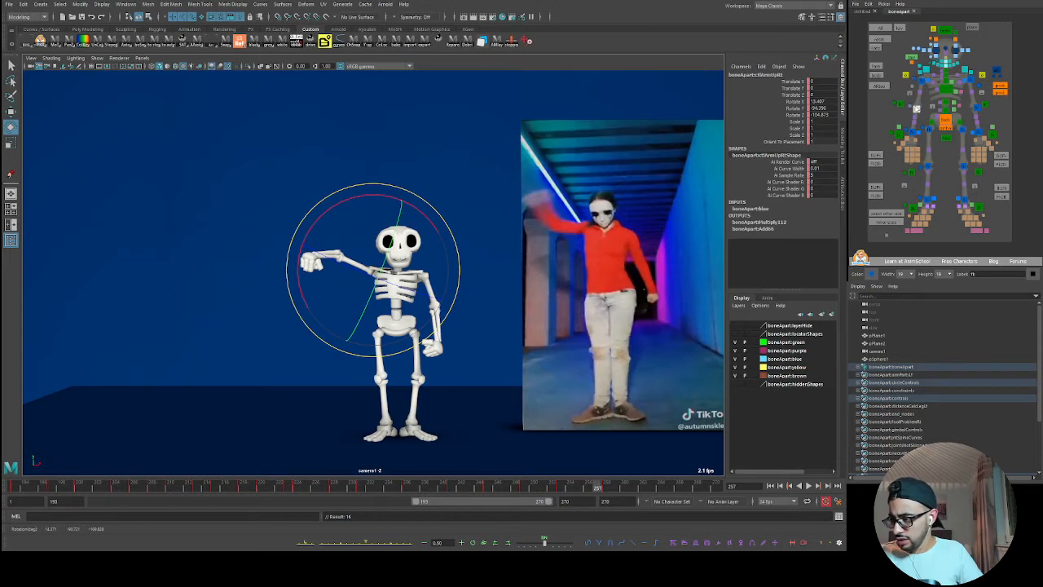
click(915, 109)
mouse_move(345, 291)
mouse_down()
mouse_move(332, 195)
mouse_move(360, 238)
mouse_move(363, 305)
mouse_move(370, 297)
mouse_up()
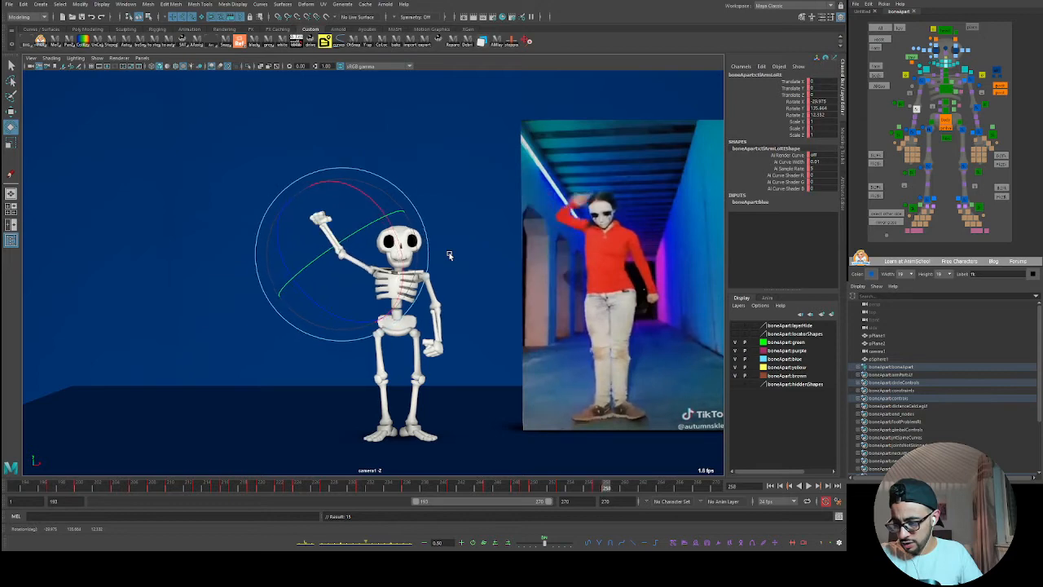
drag(424, 269, 386, 340)
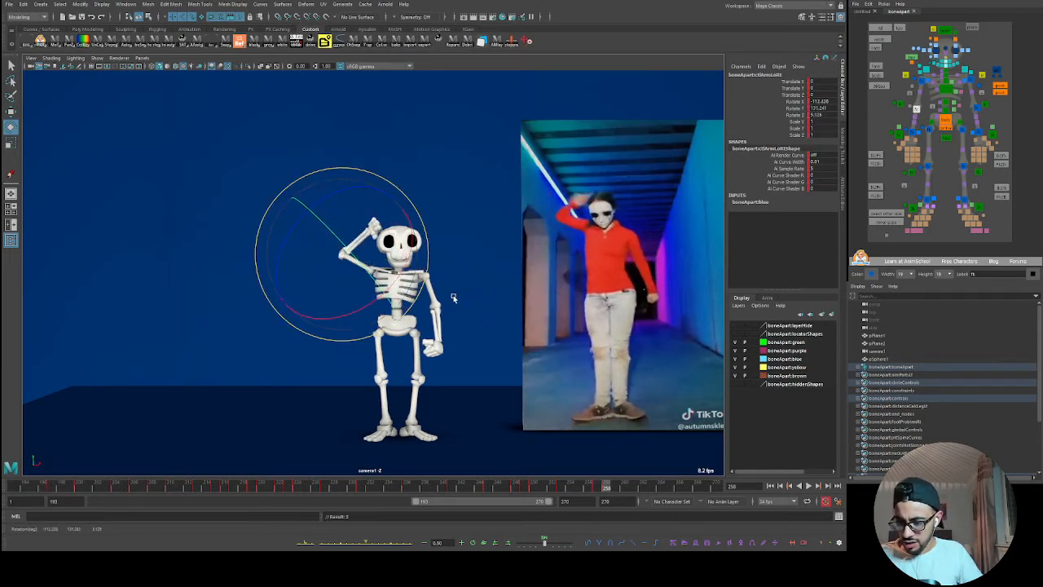
- Using the perspective view, refine the rotation of the right forearm and upper arm for the raised pose at frame 258
key(space)
alt+drag(569, 191, 641, 192)
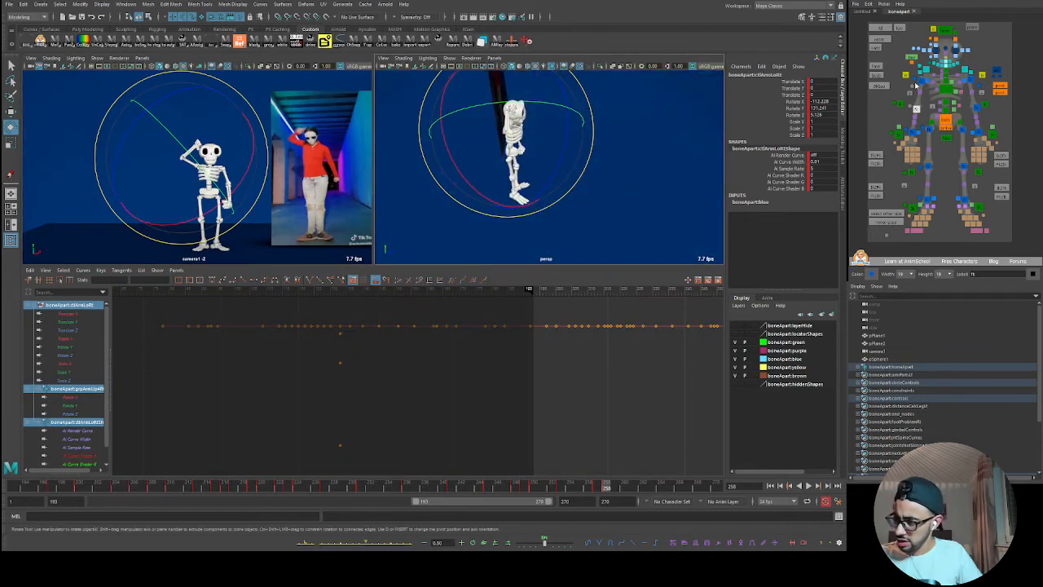
drag(551, 140, 556, 189)
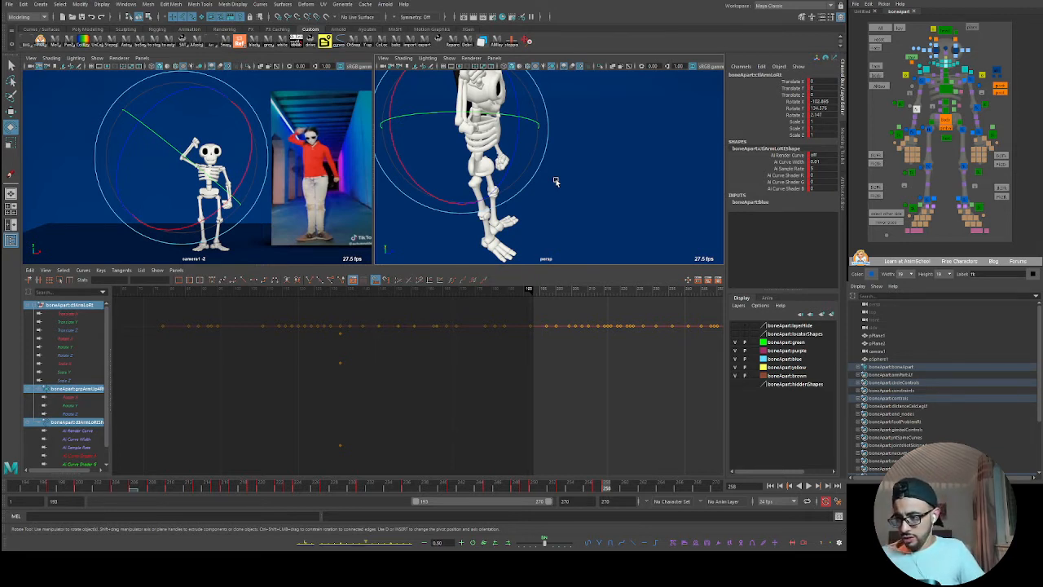
click(921, 80)
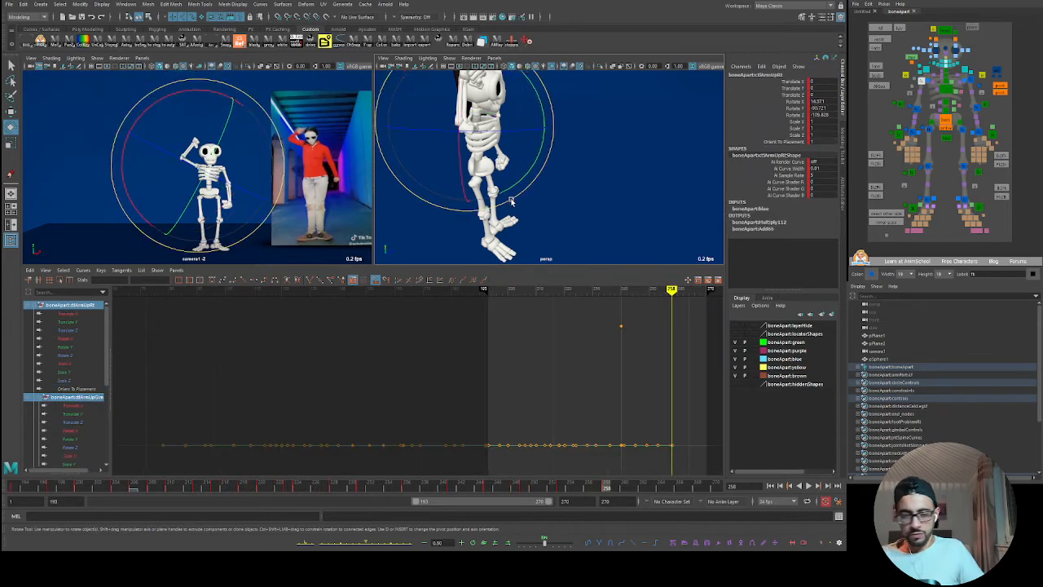
alt+drag(522, 173, 471, 147)
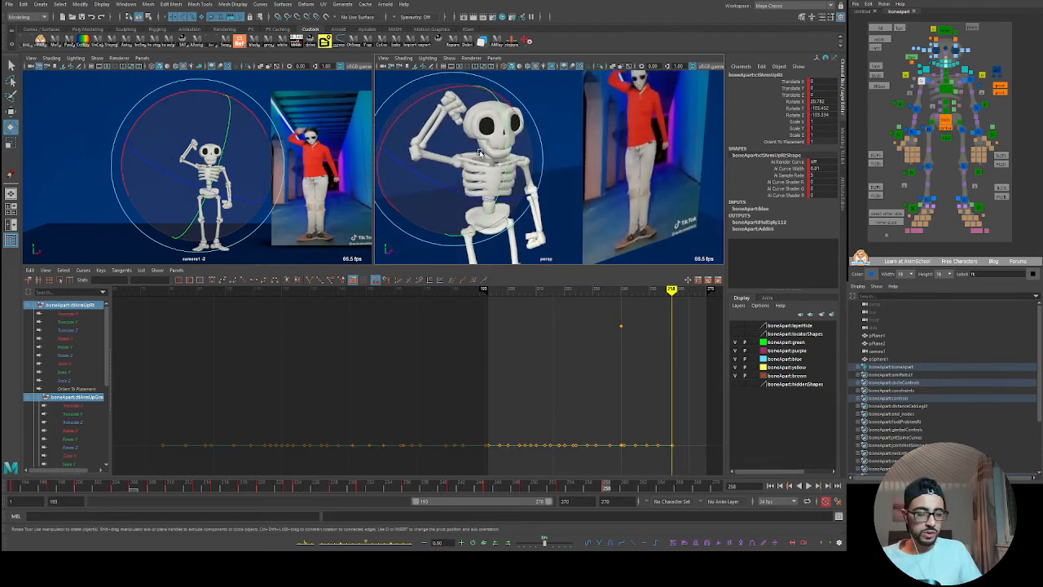
- Examine the raised right arm at frame 258 from the camera and perspective views, comparing its controls against the dancer's pose
click(917, 90)
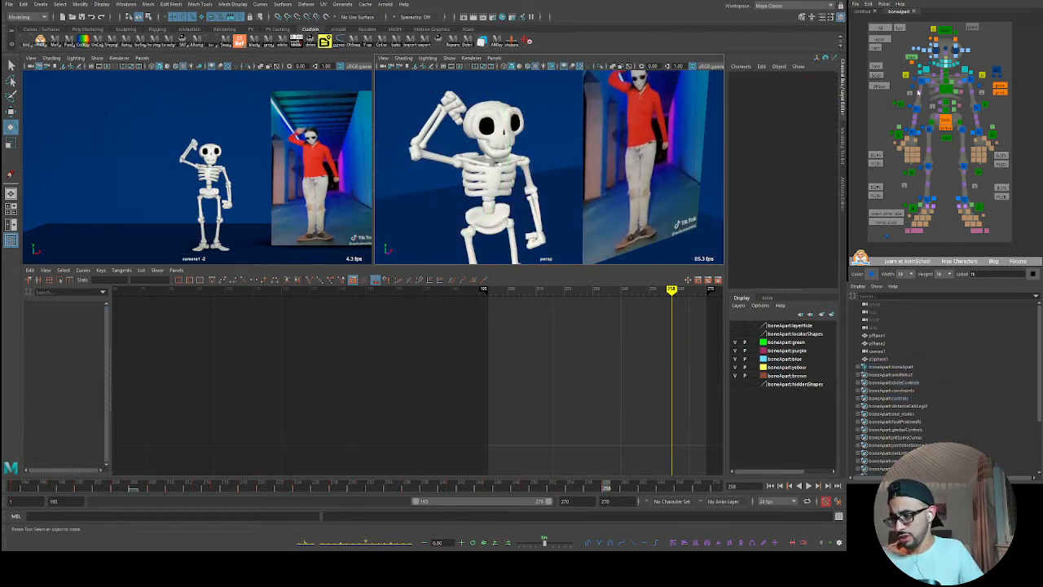
click(921, 82)
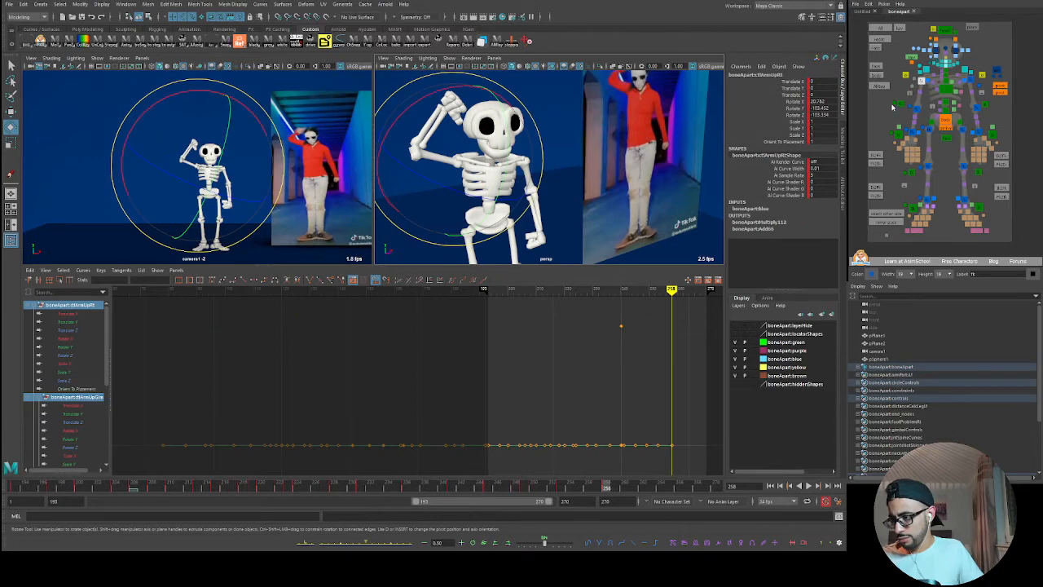
scroll(910, 108, up, 2)
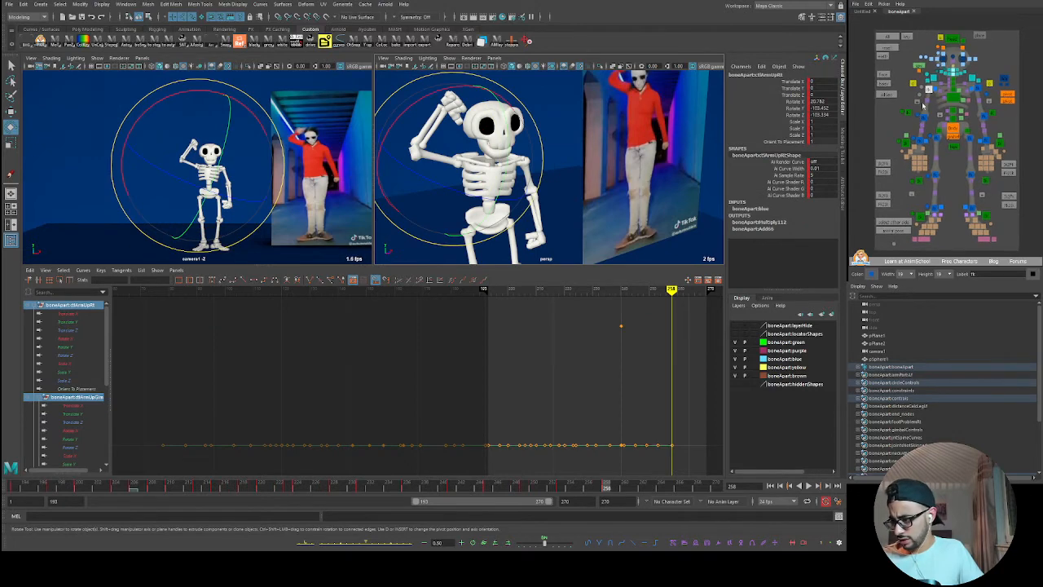
click(906, 113)
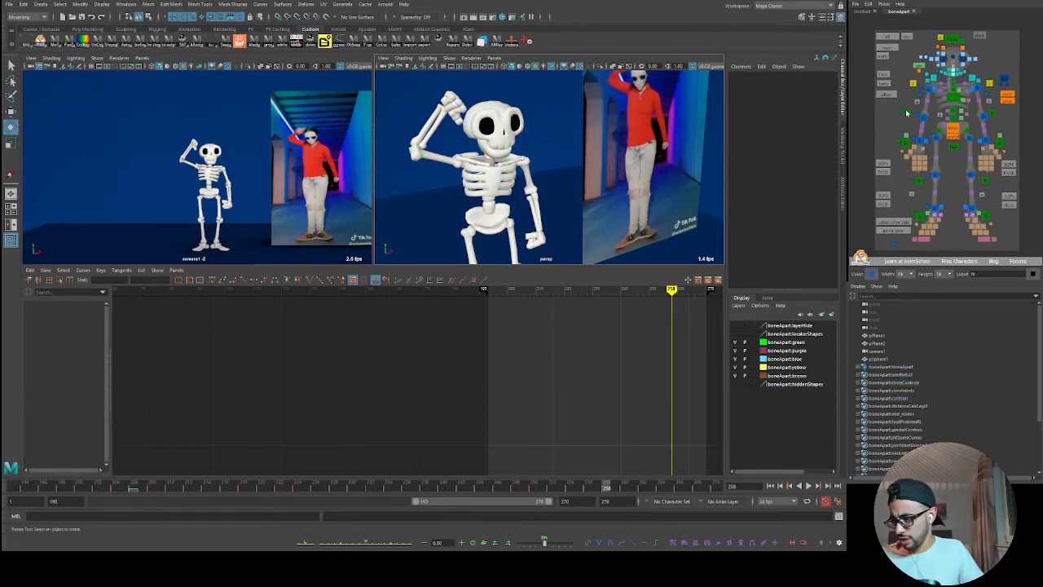
click(923, 119)
key(space)
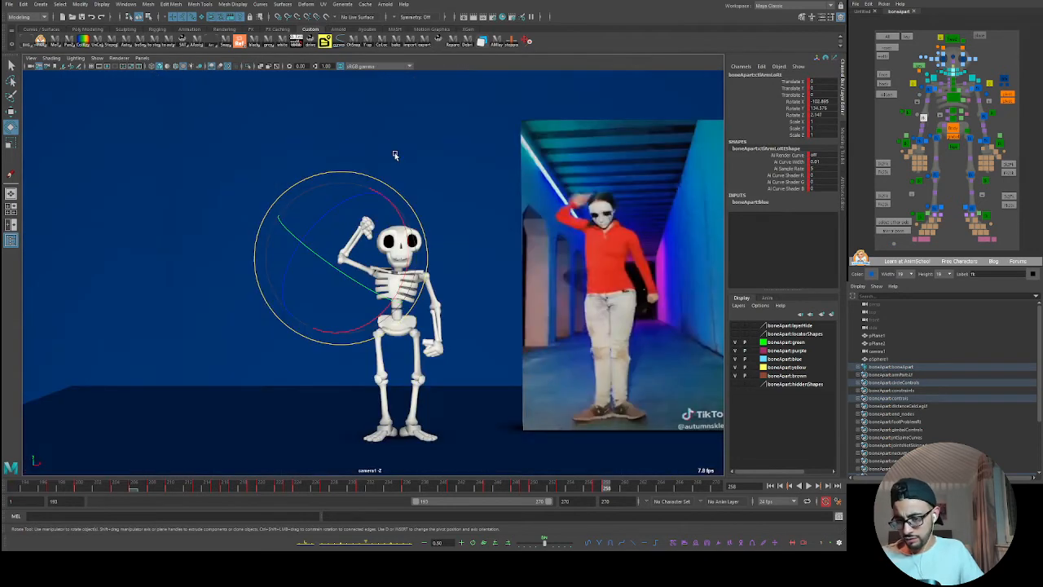
click(929, 96)
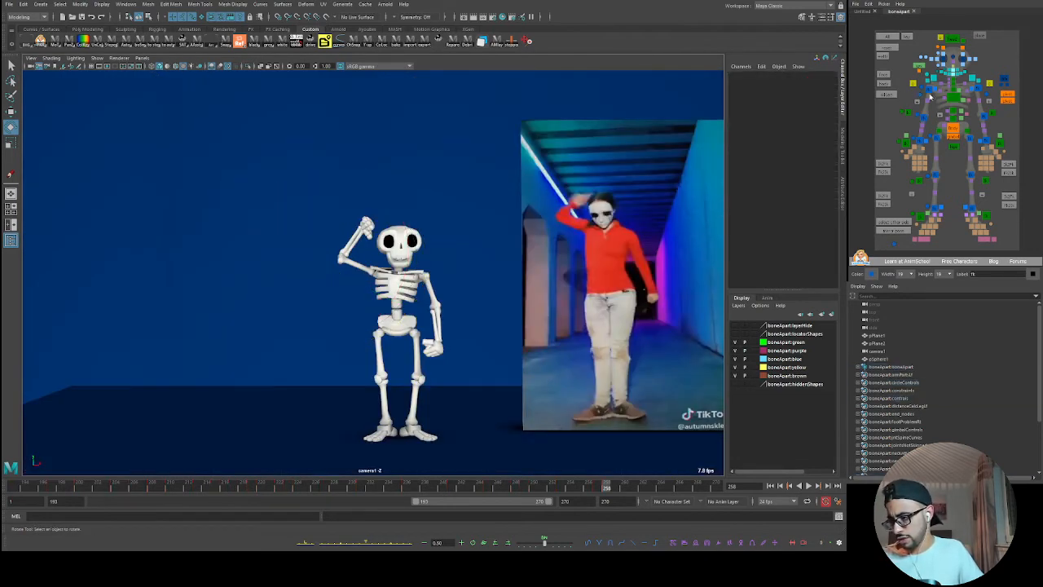
click(920, 122)
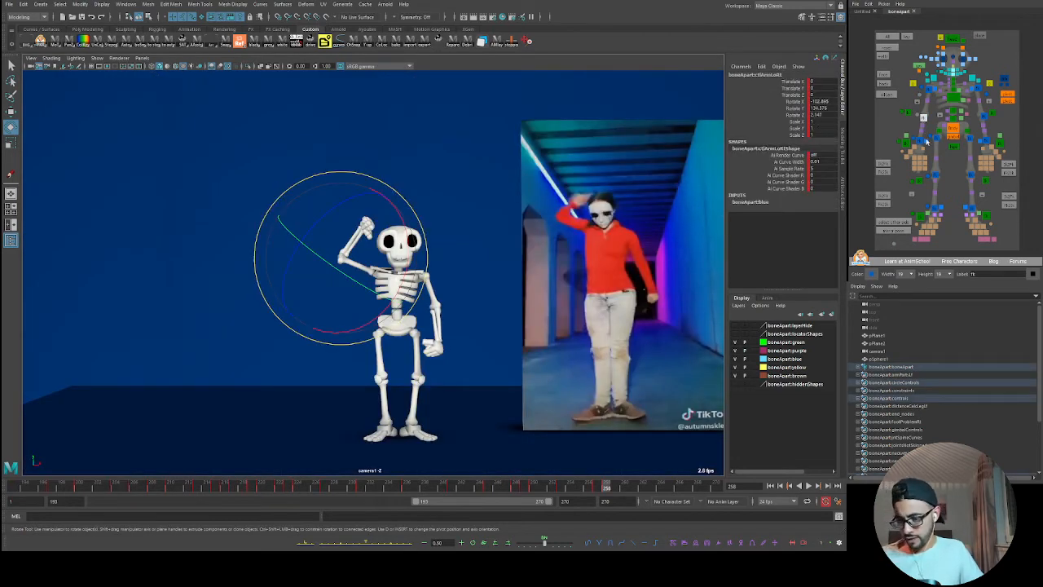
key(space)
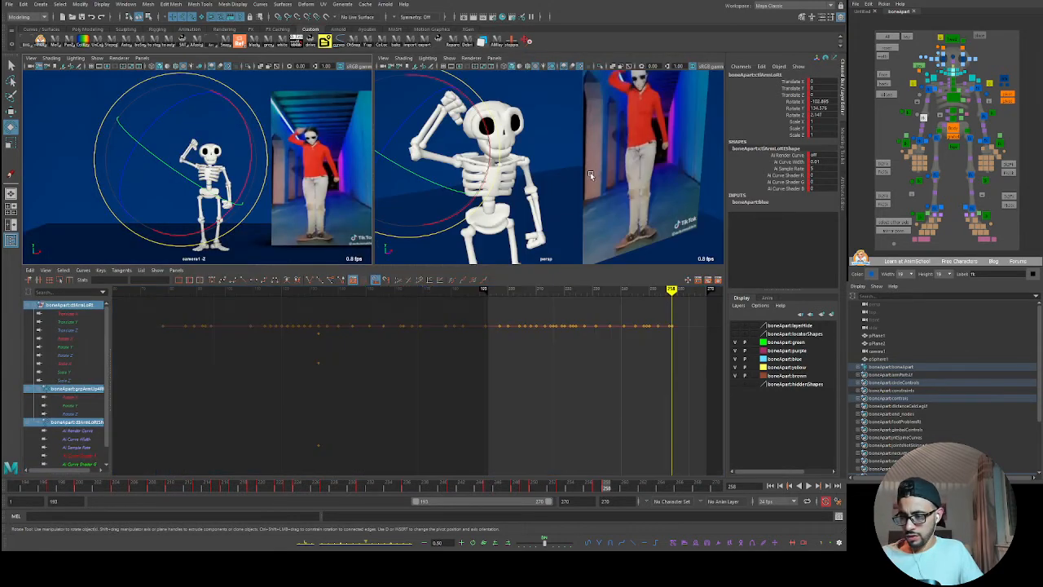
alt+drag(570, 190, 370, 206)
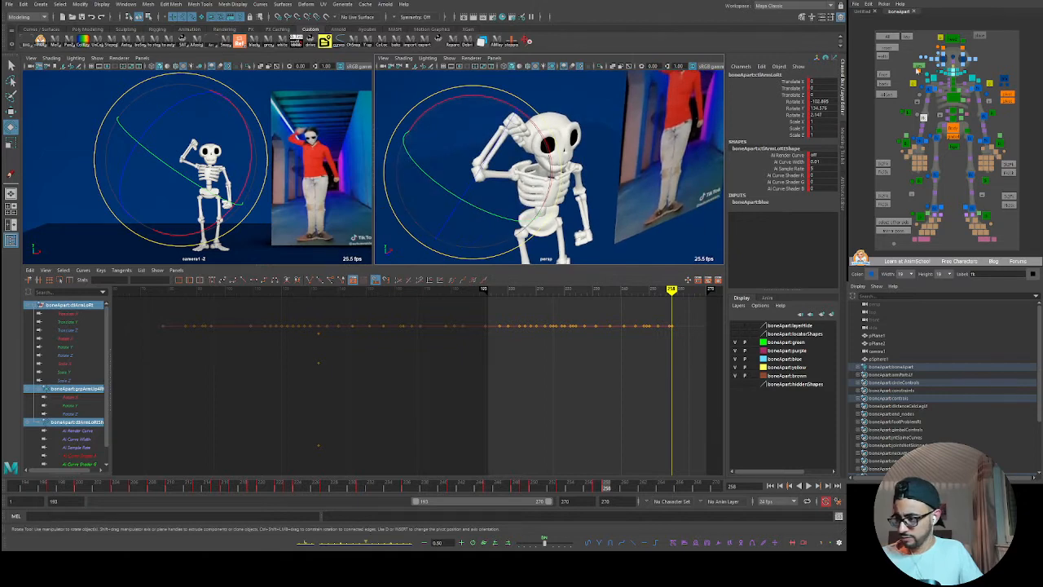
click(928, 89)
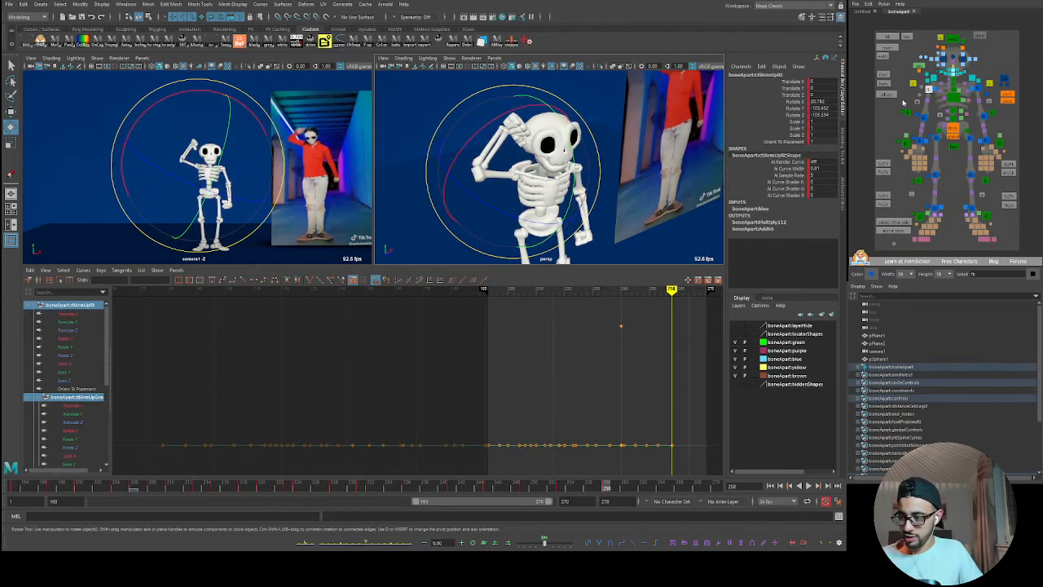
click(903, 102)
click(928, 90)
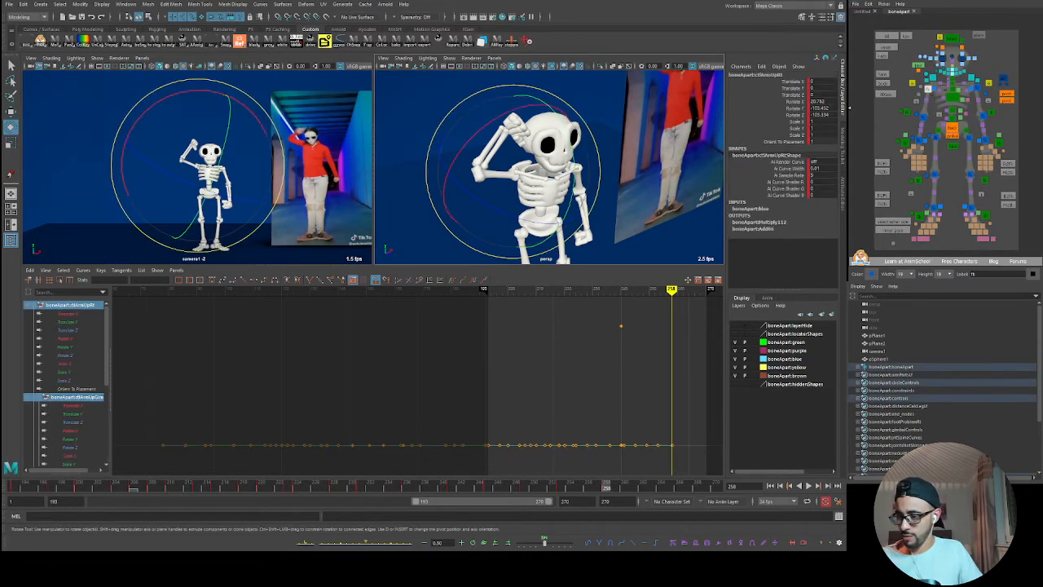
key(space)
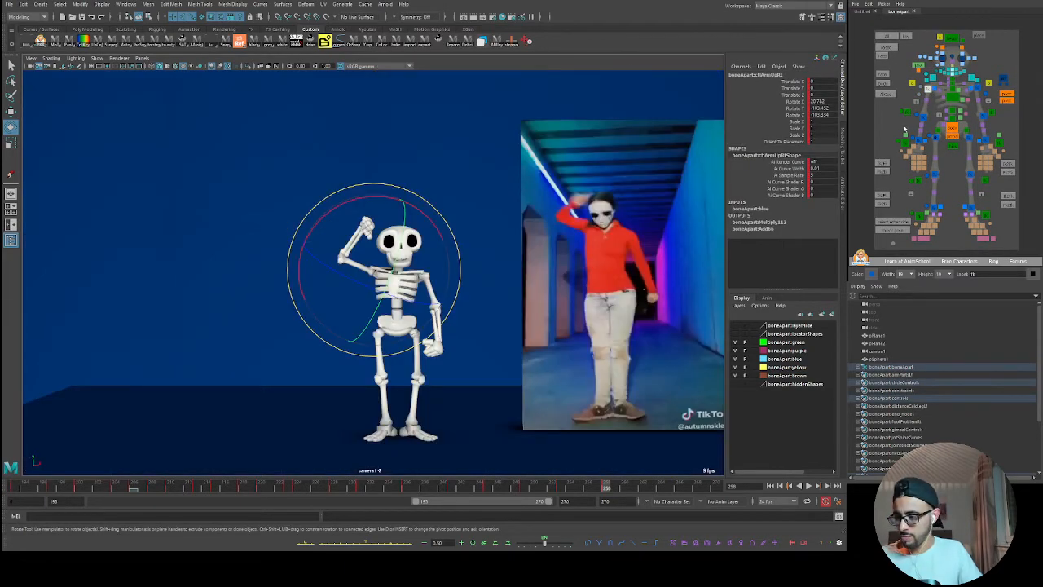
- Rotate the right hand at frame 258 to adjust the wrist angle beside the head
click(919, 141)
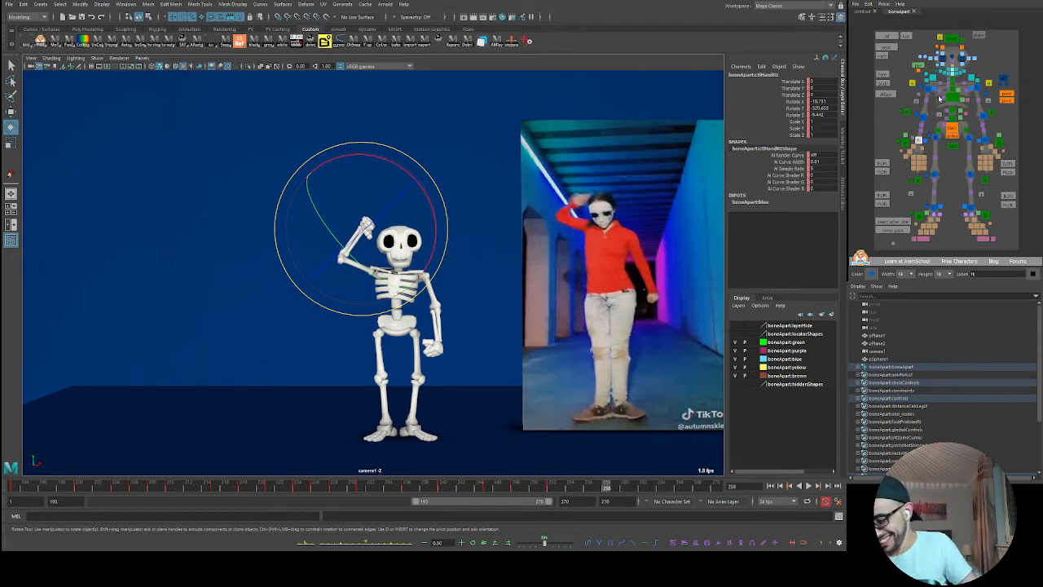
click(906, 86)
click(930, 89)
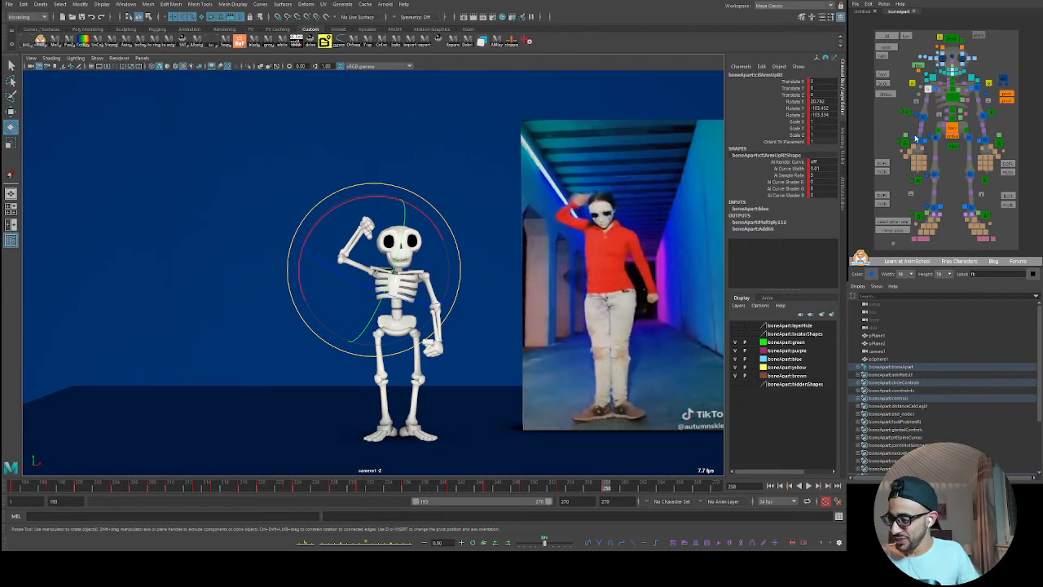
click(918, 140)
drag(431, 219, 302, 186)
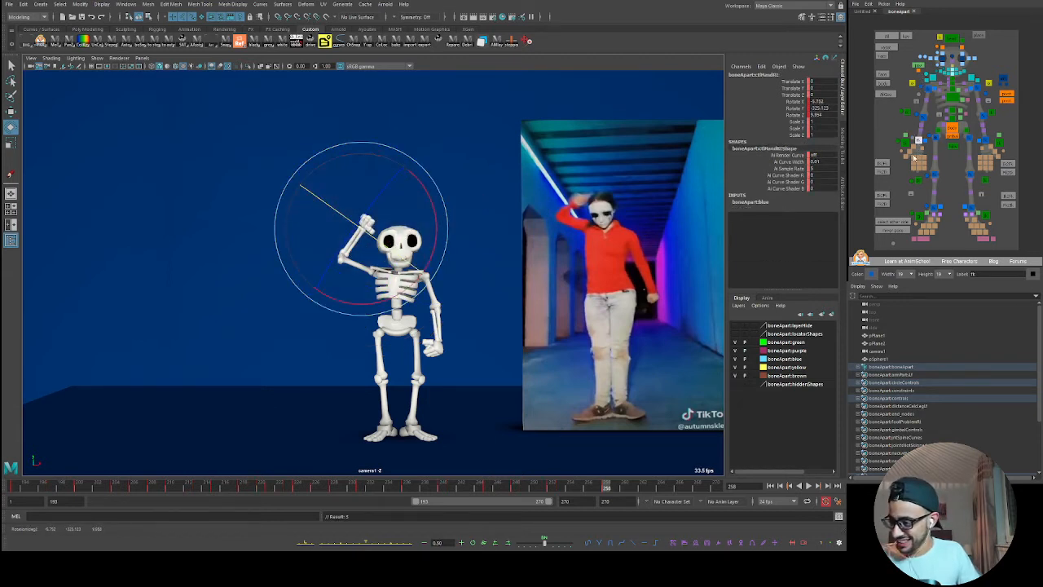
- Rotate the right forearm and upper arm at frame 258 to bring the fist against the side of the forehead
click(923, 116)
drag(459, 205, 403, 236)
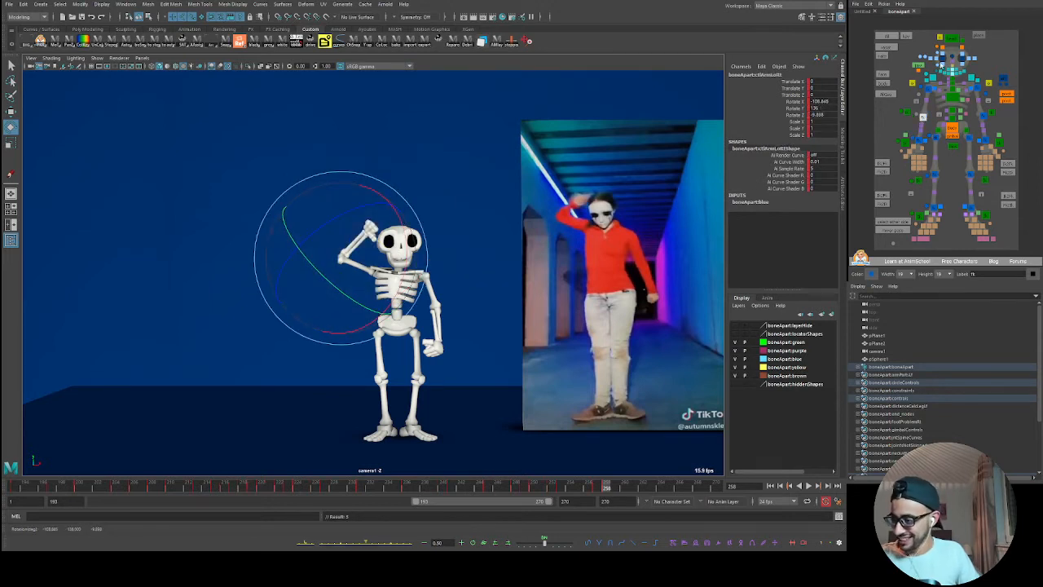
click(925, 89)
drag(335, 299, 400, 251)
click(880, 112)
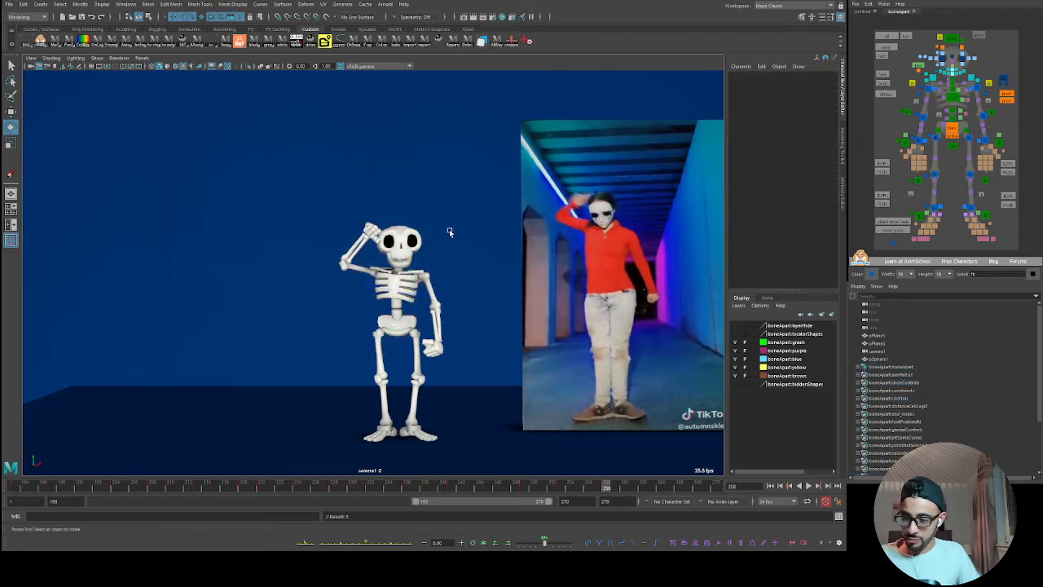
- Inspect the right arm's salute pose in perspective and against the reference video up to frame 258
key(space)
mouse_move(533, 189)
alt+mouse_down()
mouse_move(575, 197)
mouse_move(501, 195)
mouse_move(518, 200)
mouse_move(492, 179)
mouse_move(521, 188)
alt+mouse_up()
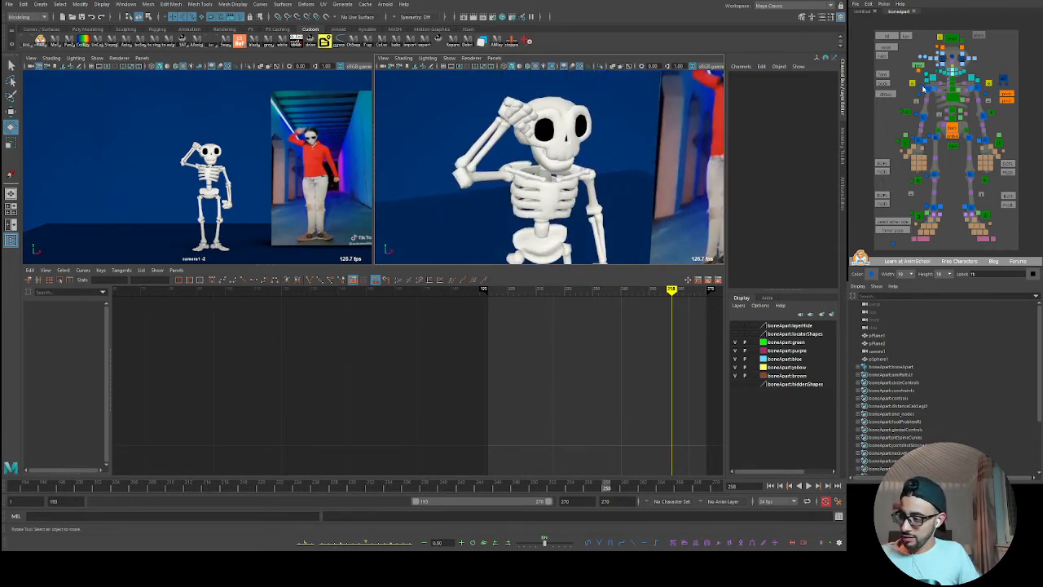
click(932, 89)
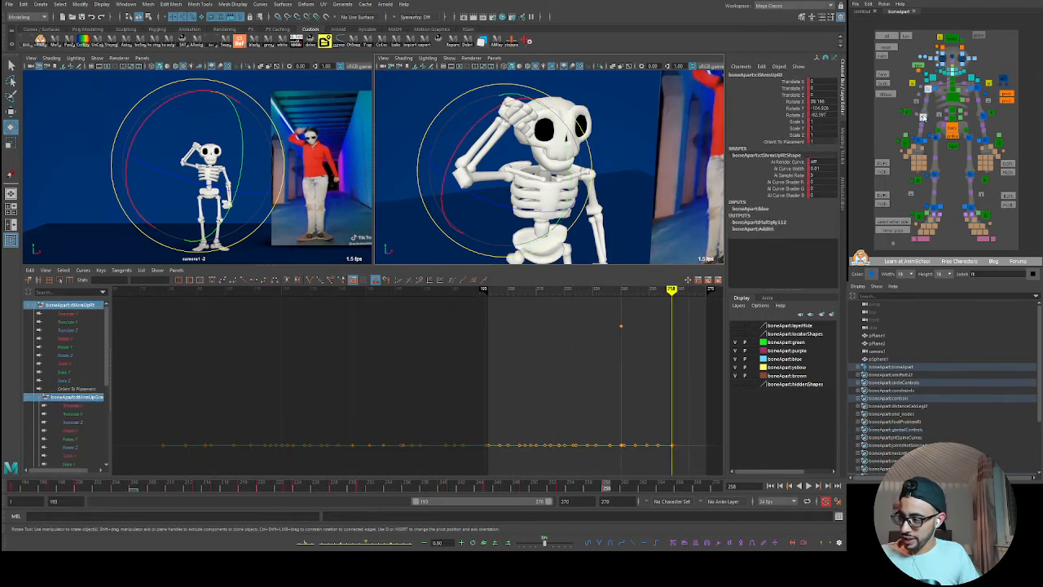
click(923, 116)
key(space)
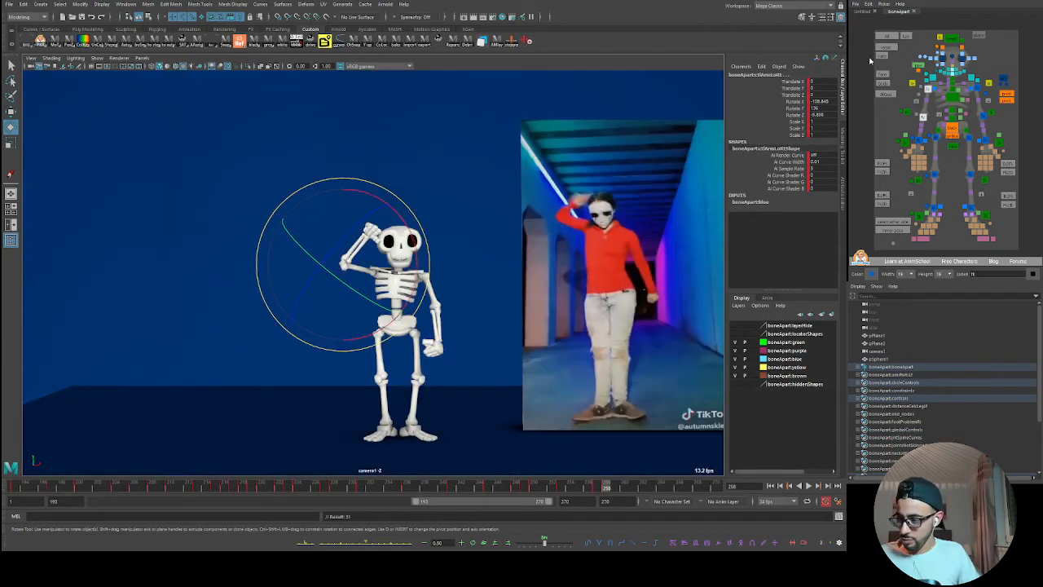
drag(584, 487, 607, 489)
click(892, 106)
click(926, 103)
click(923, 116)
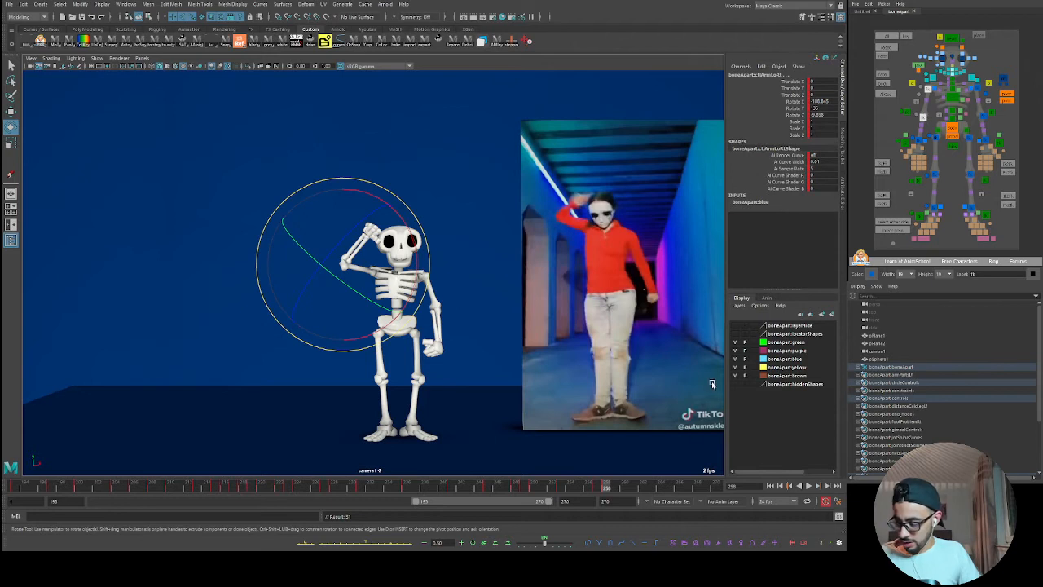
- At frame 257, rotate the right forearm inward toward the raised pose and check the motion through frame 264
drag(605, 487, 584, 488)
key(ctrl+z)
mouse_move(597, 488)
mouse_down()
mouse_move(606, 493)
mouse_move(597, 487)
mouse_up()
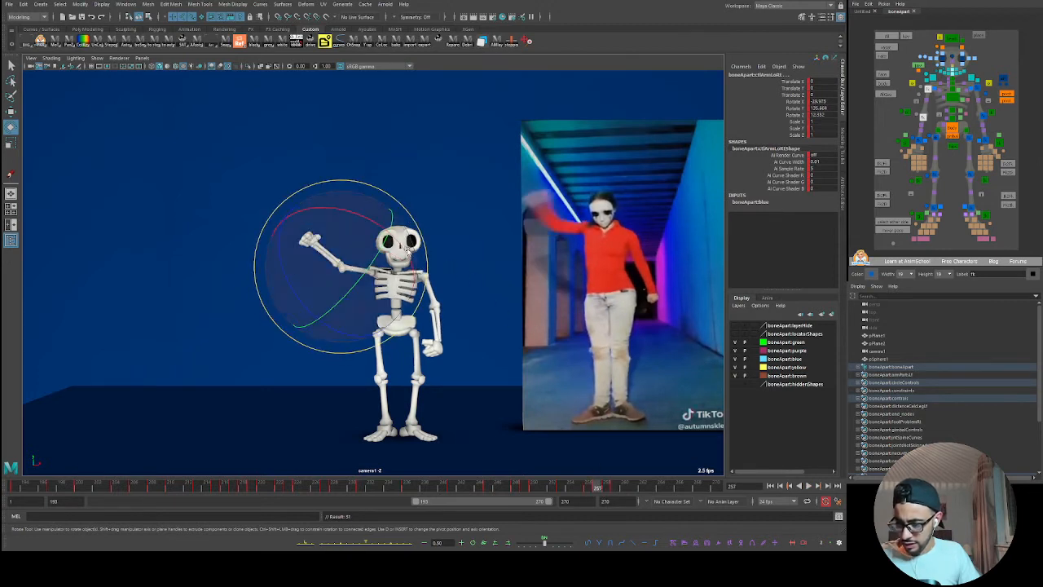
drag(423, 237, 364, 240)
drag(596, 488, 652, 487)
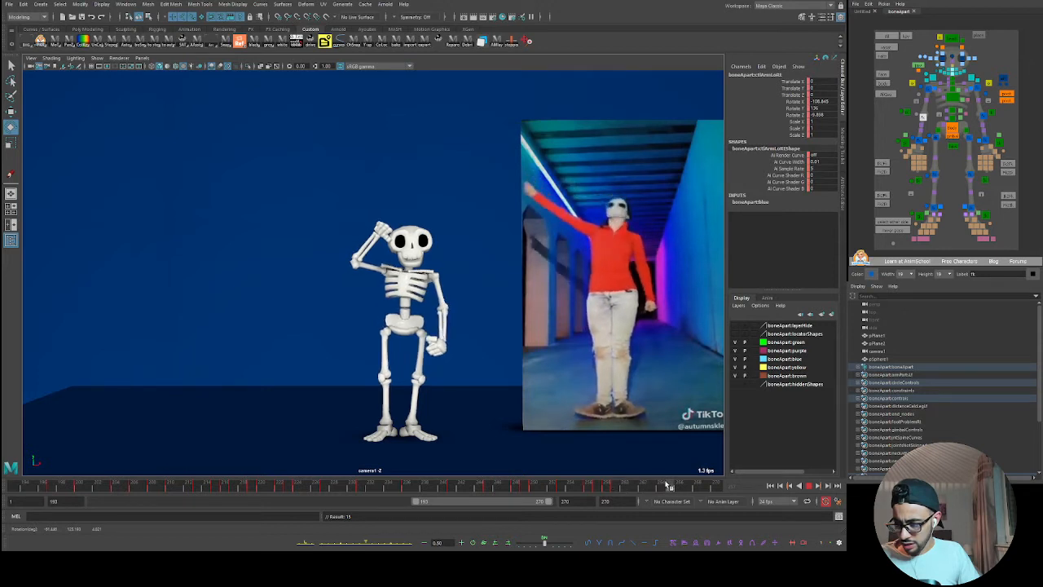
key(Escape)
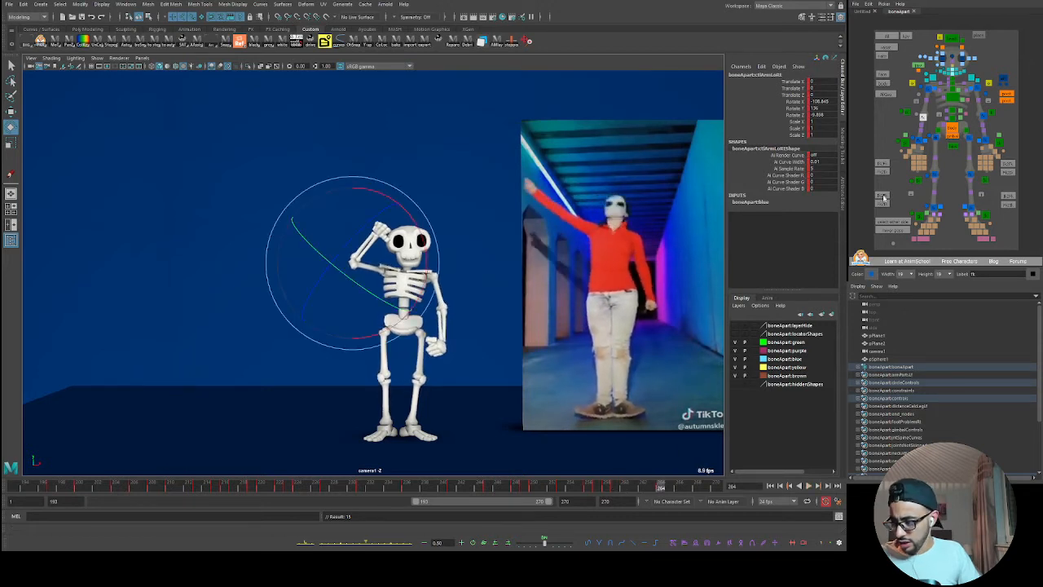
- At frame 264, rotate the right upper arm to begin opening the arm away from the head
click(930, 89)
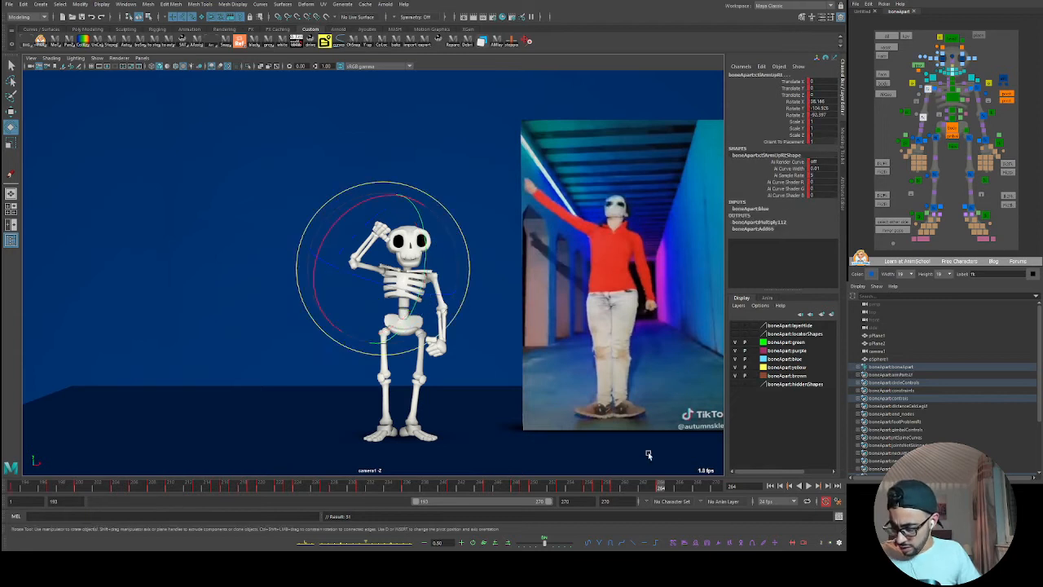
click(617, 487)
click(662, 486)
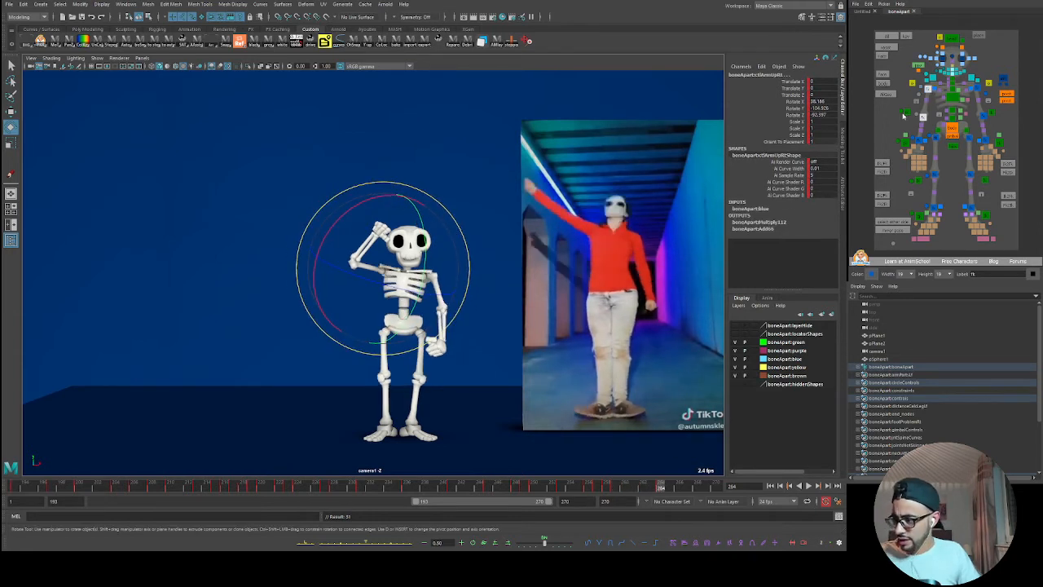
drag(411, 290, 350, 232)
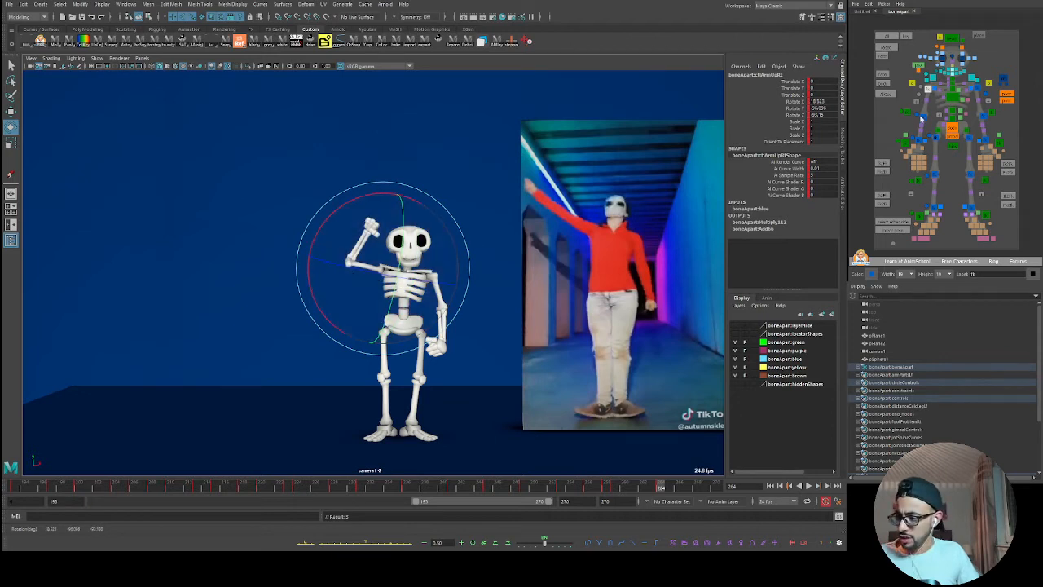
- Rotate the right forearm outward at frame 264 so the arm extends sideways like the dancer's
click(921, 118)
drag(372, 202, 290, 228)
mouse_move(409, 246)
mouse_down()
mouse_move(392, 232)
mouse_move(382, 244)
mouse_move(406, 269)
mouse_move(377, 311)
mouse_move(353, 322)
mouse_up()
click(925, 92)
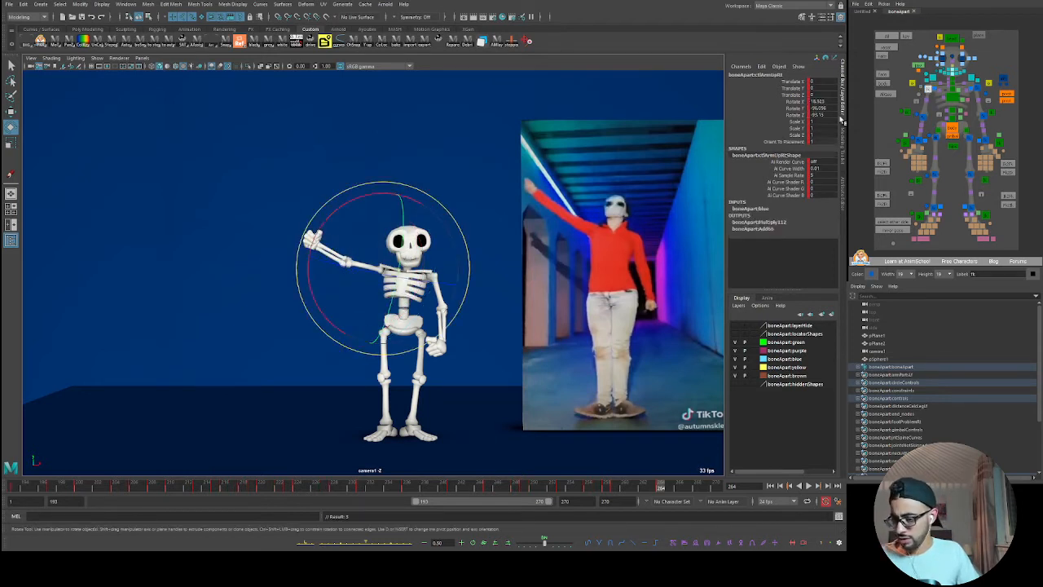
- At frame 264, rotate the right upper arm higher and adjust the forearm to follow the dancer's raised diagonal arm
drag(471, 263, 468, 282)
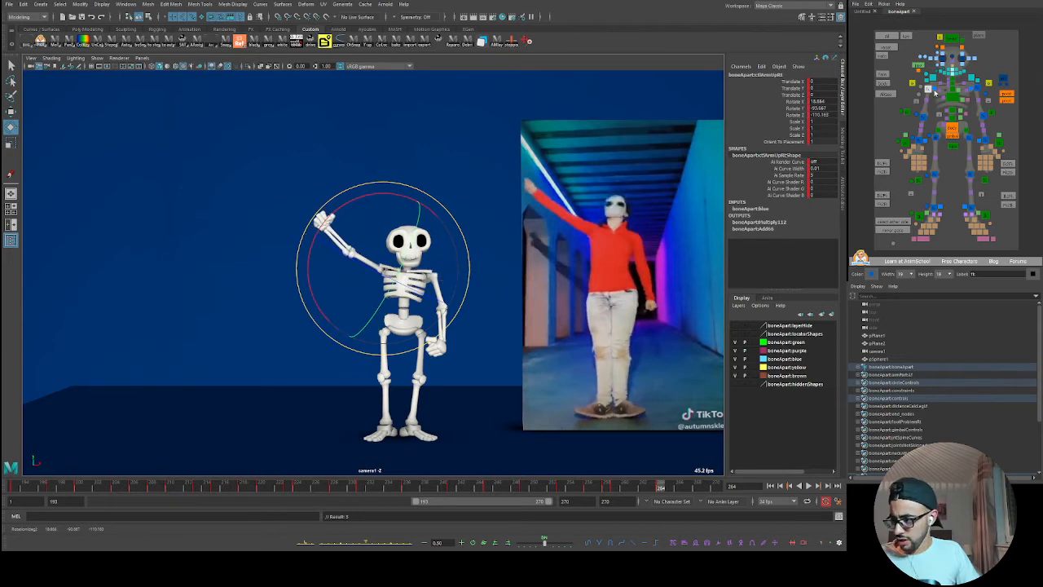
click(923, 117)
drag(424, 254, 514, 185)
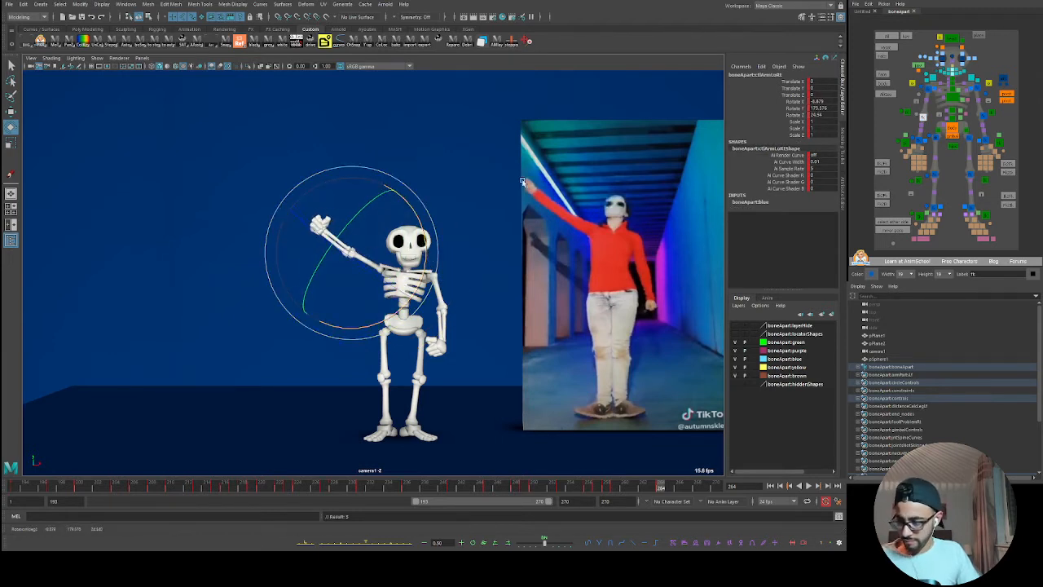
click(930, 92)
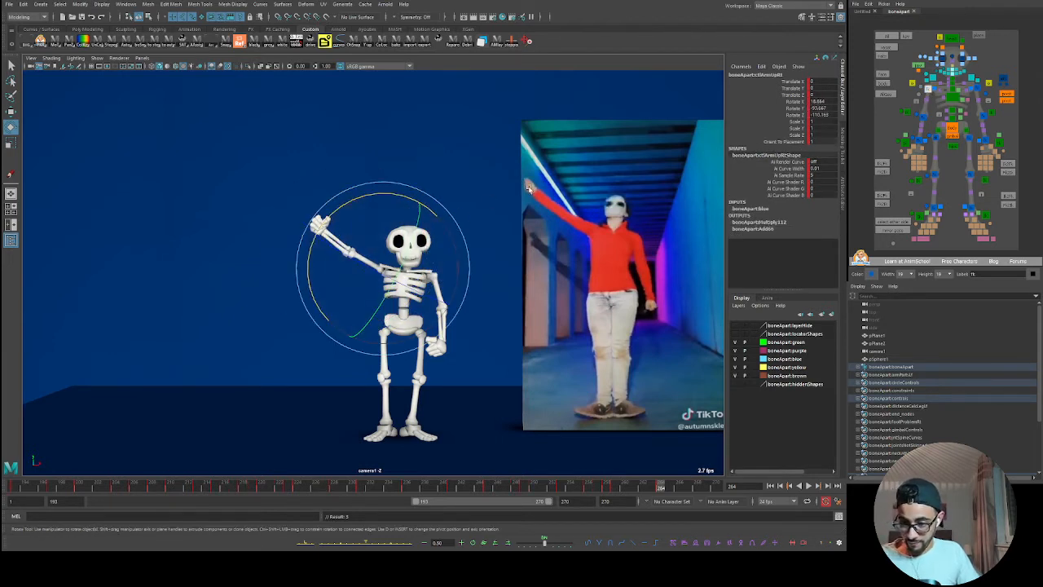
- Rotate the right hand at the wrist at frame 264 to line it up with the extended arm
click(918, 142)
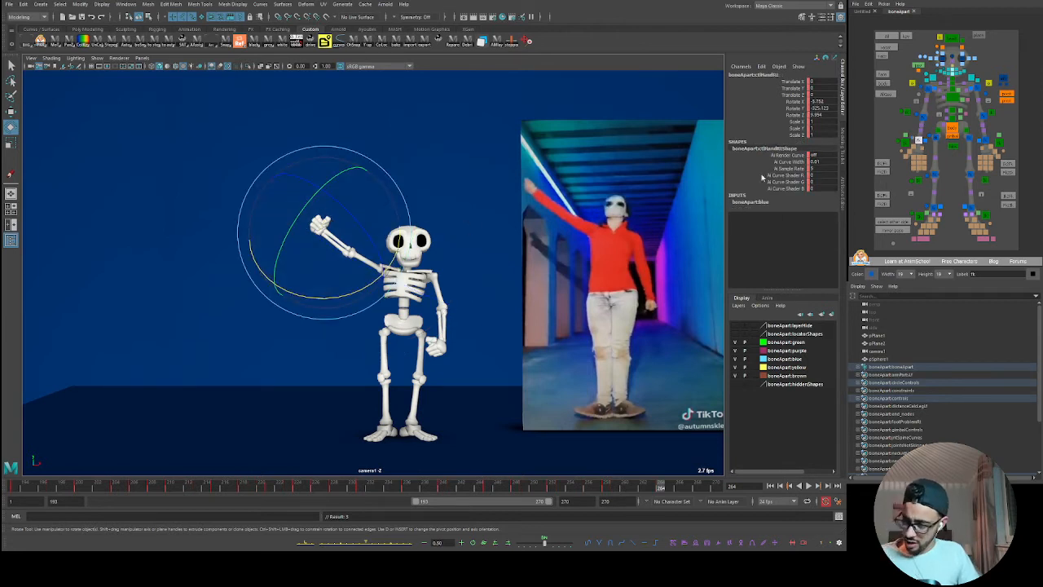
click(888, 121)
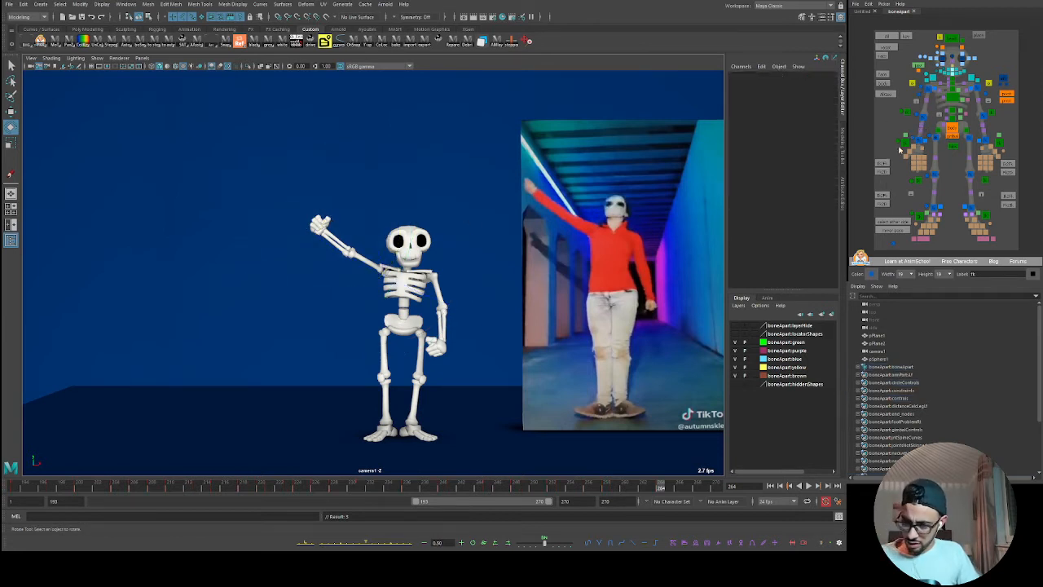
click(916, 140)
drag(316, 262, 319, 286)
click(883, 116)
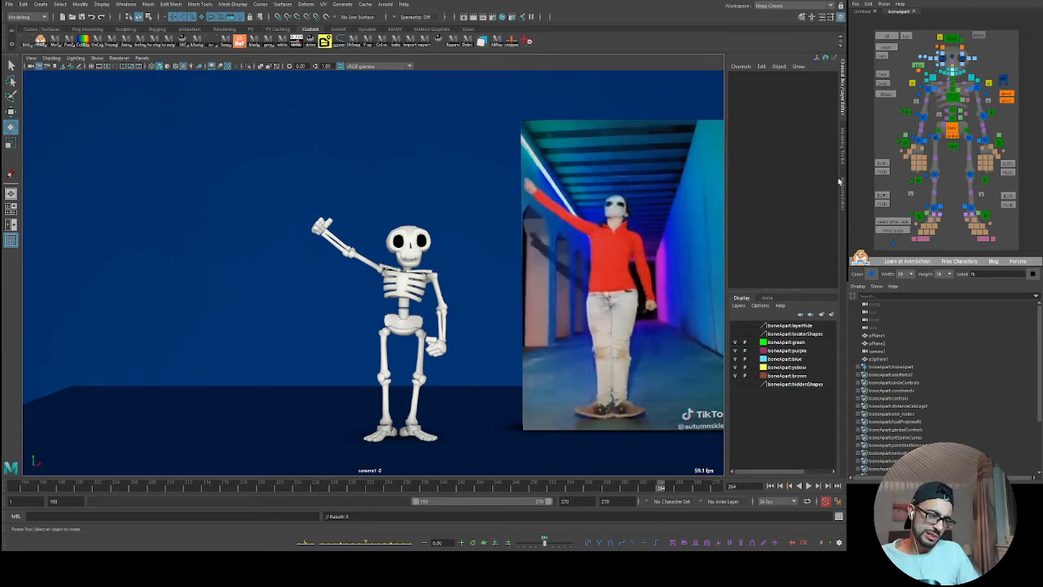
- Rotate the right thumb joints at frame 264 to curl the thumb in against the fist
click(913, 152)
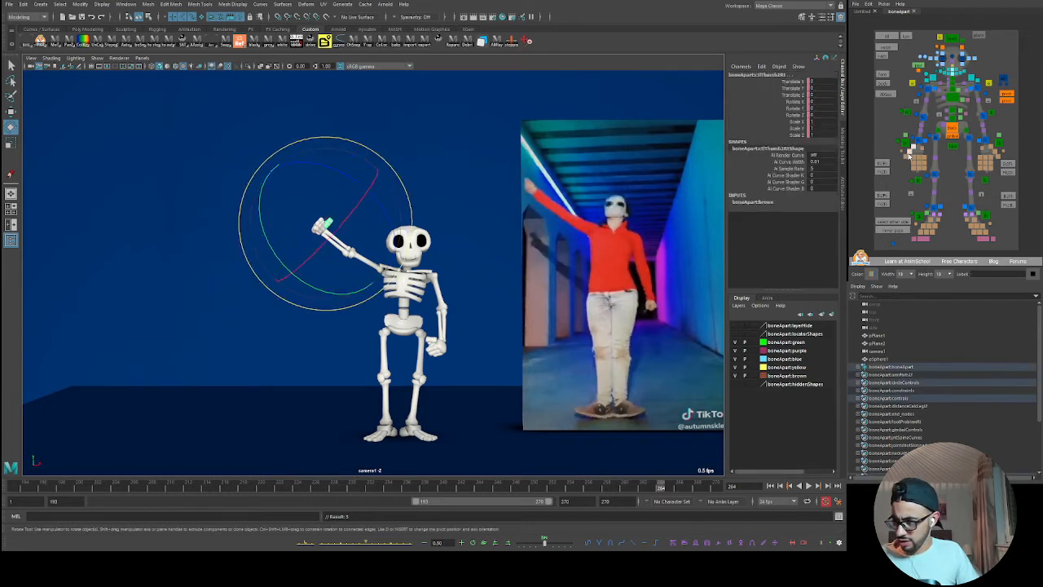
drag(432, 241, 336, 281)
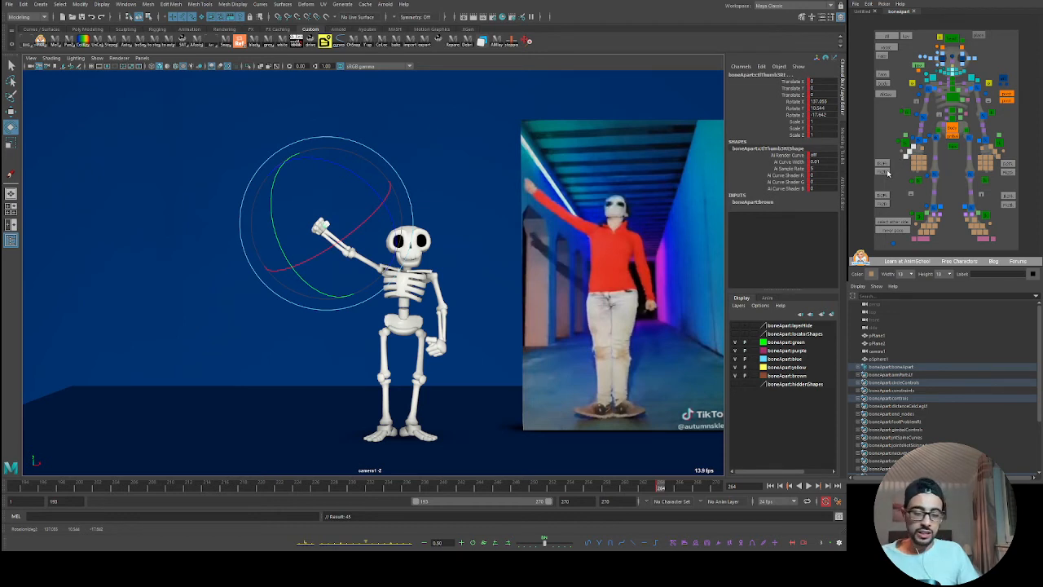
click(918, 147)
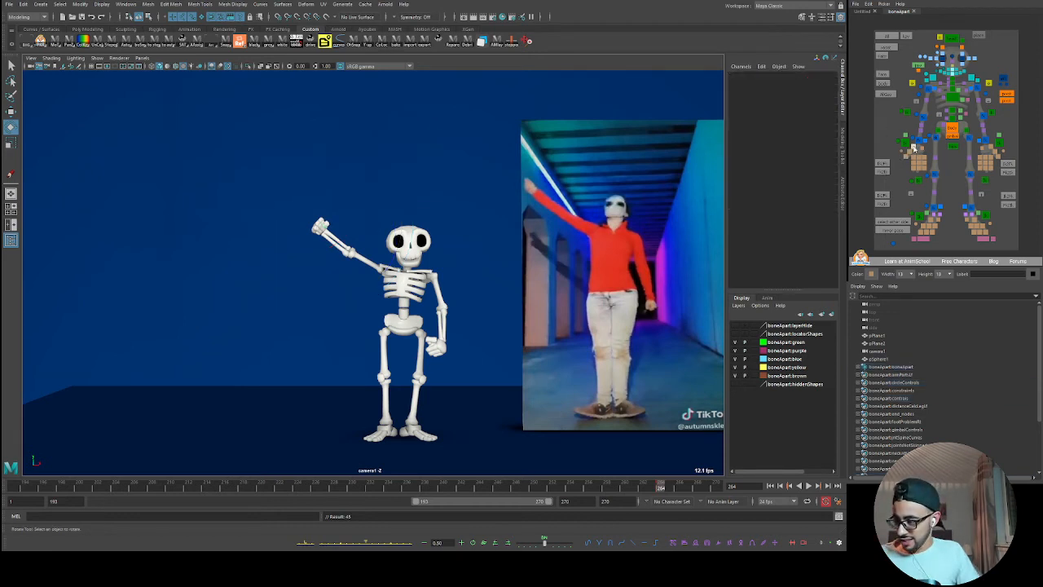
click(911, 149)
click(908, 154)
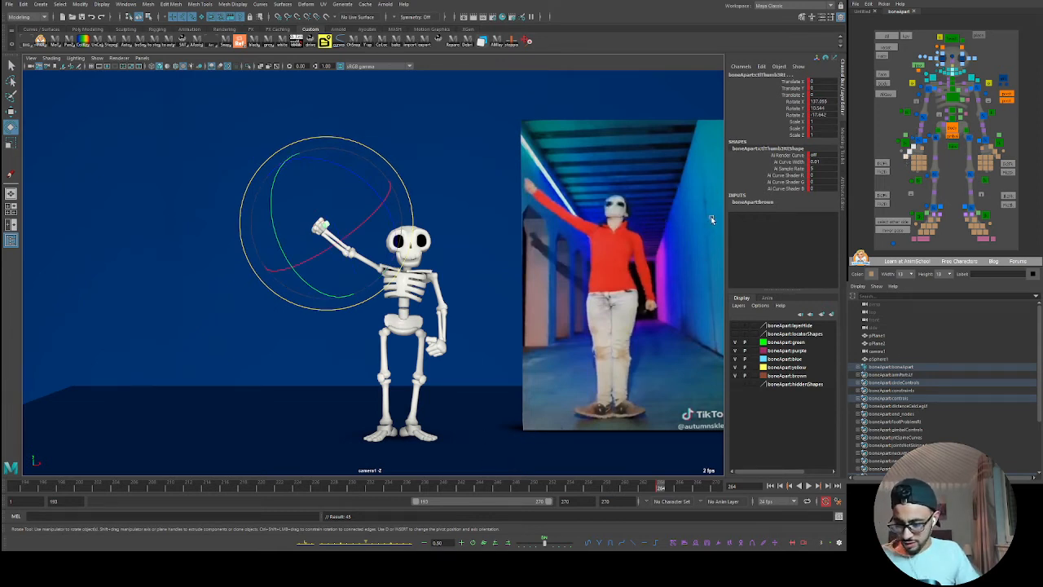
click(931, 110)
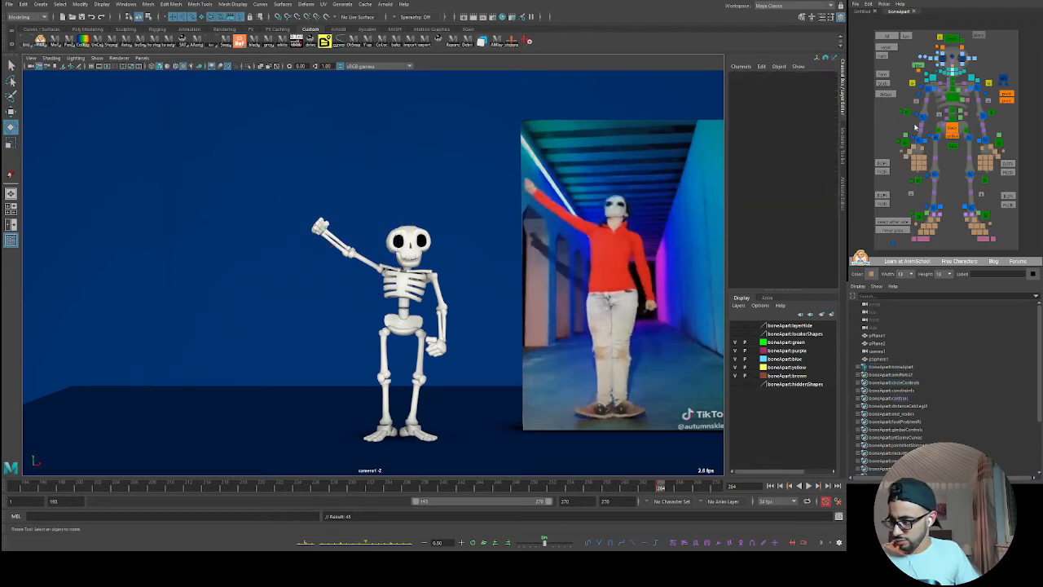
- Select the right hand, forearm and upper arm controls and review the arm's motion between frames 251 and 260
click(919, 139)
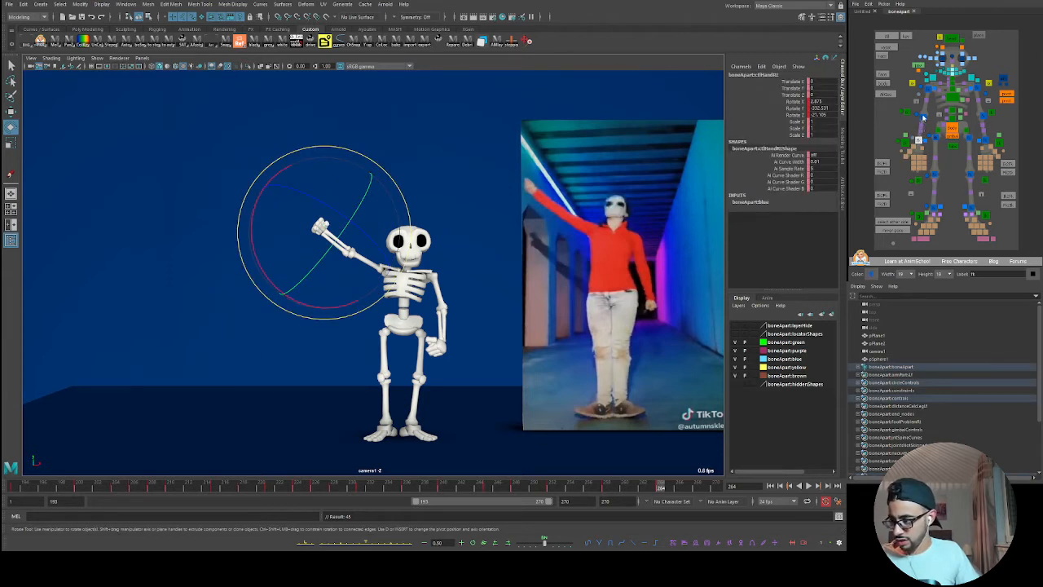
click(933, 93)
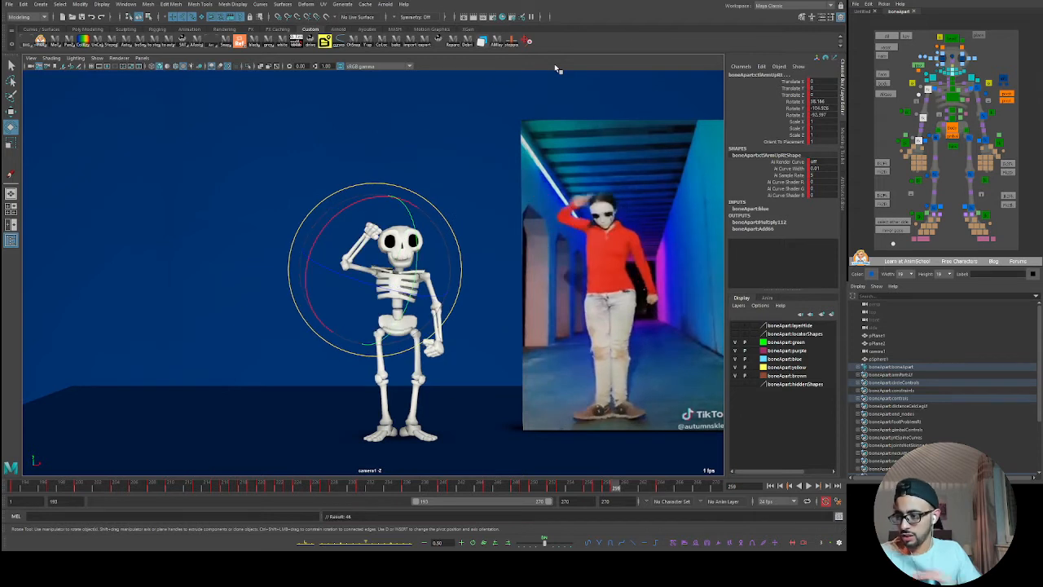
click(890, 116)
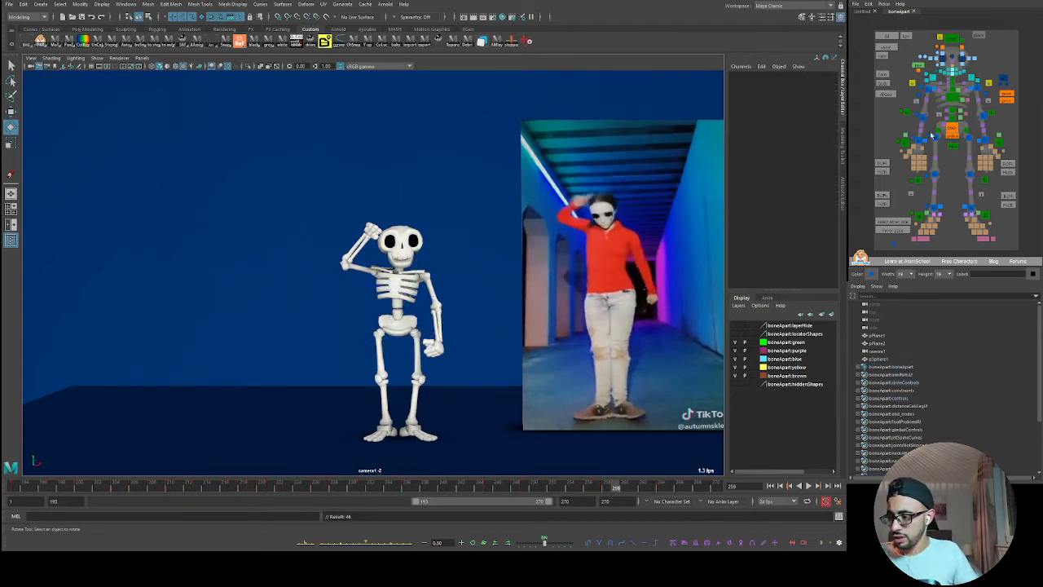
click(921, 140)
click(922, 117)
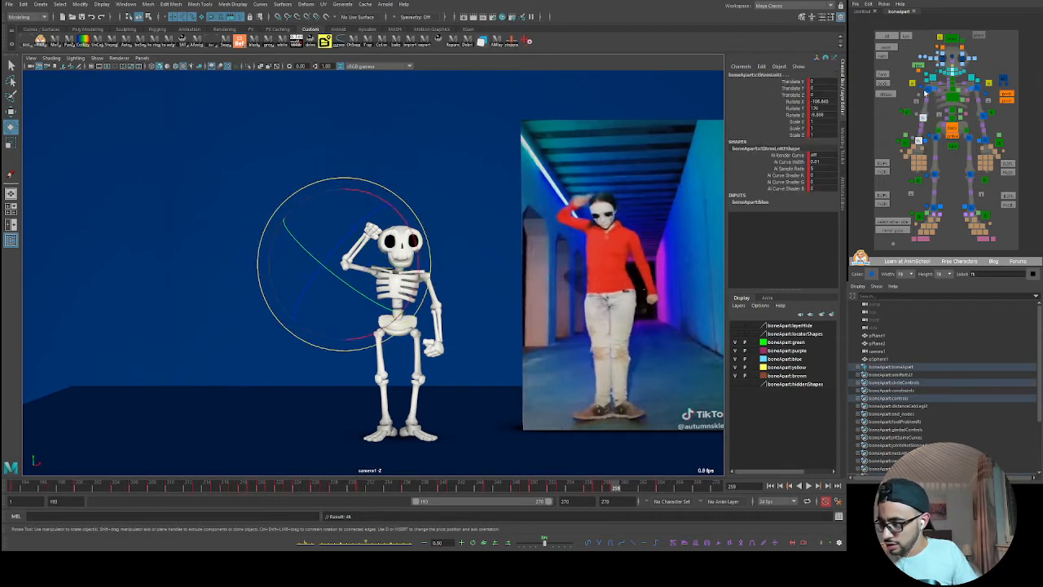
click(924, 91)
drag(615, 485, 533, 472)
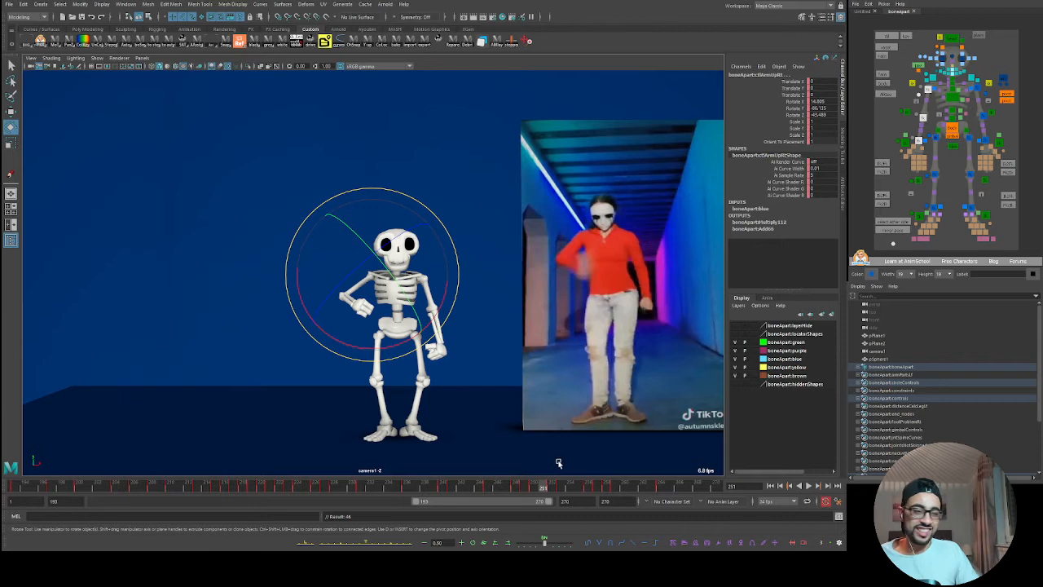
drag(556, 490, 624, 488)
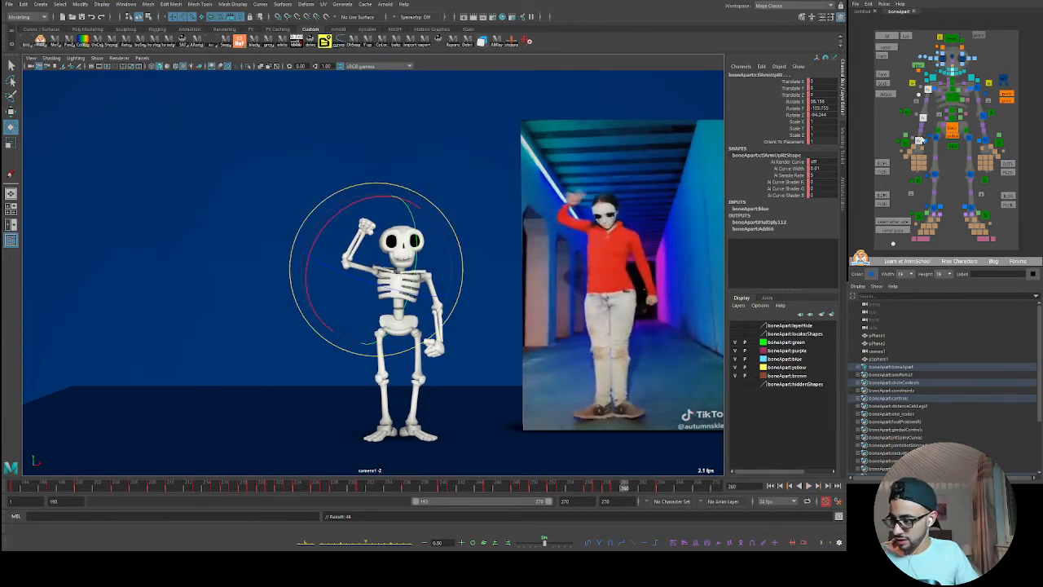
- At frame 260, rotate the right hand inward toward the head, checking it against the neighbouring keys
click(920, 140)
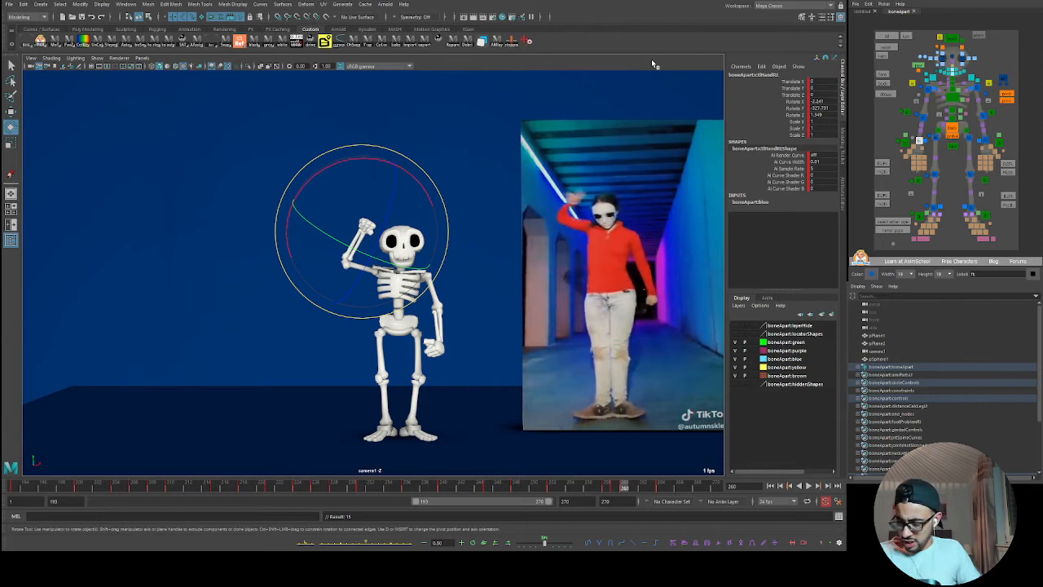
key(alt+period)
key(alt+comma)
key(alt+comma)
key(alt+period)
drag(437, 194, 402, 215)
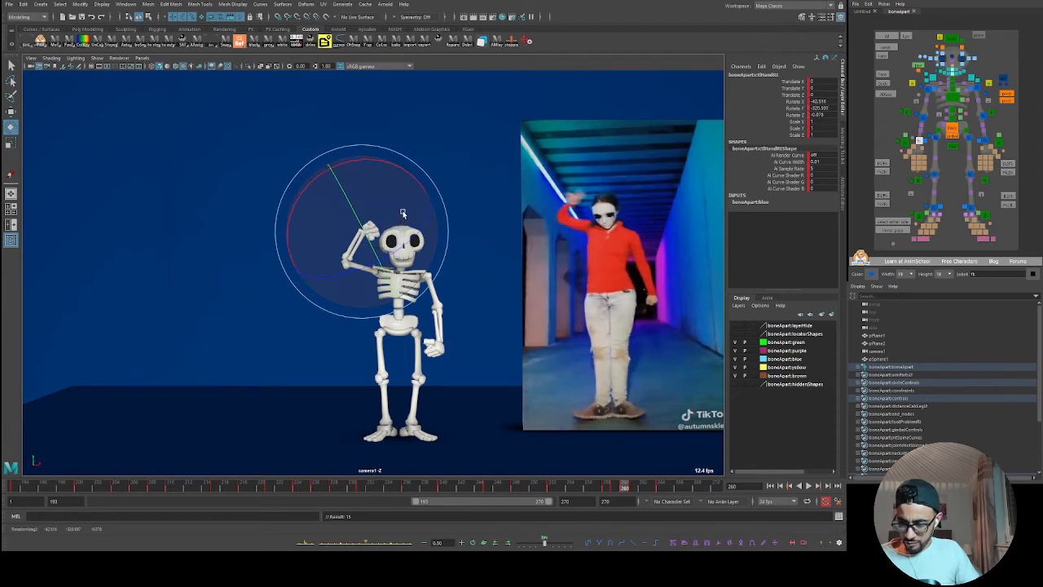
- Refine the right hand's rotation at frame 260 by comparing it with adjacent keys, and play back the result
key(alt+comma)
key(alt+period)
key(alt+comma)
key(alt+period)
key(alt+comma)
key(alt+period)
key(alt+comma)
key(alt+period)
drag(405, 175, 390, 160)
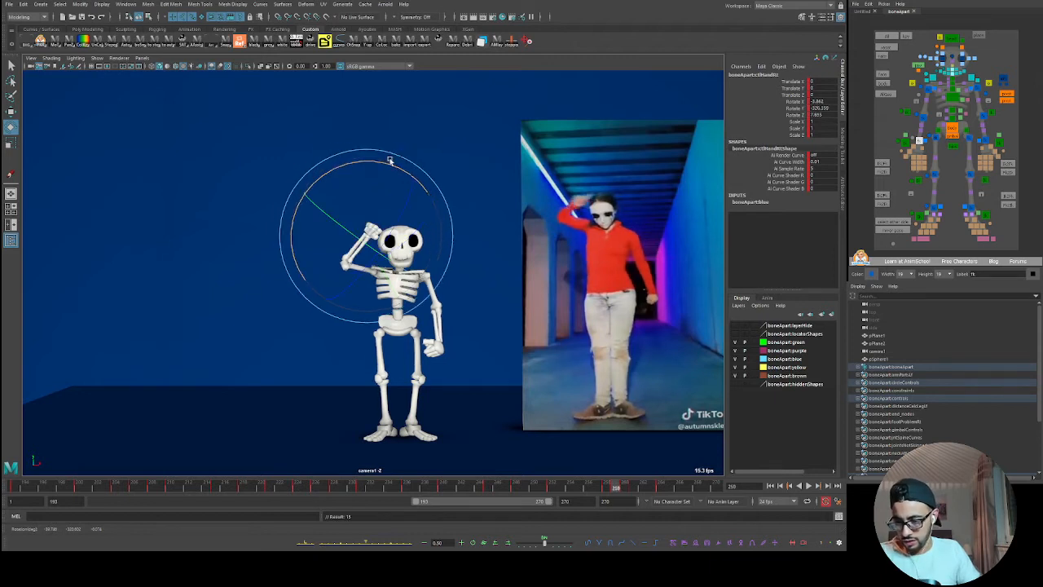
key(alt+period)
drag(389, 160, 419, 189)
key(alt+v)
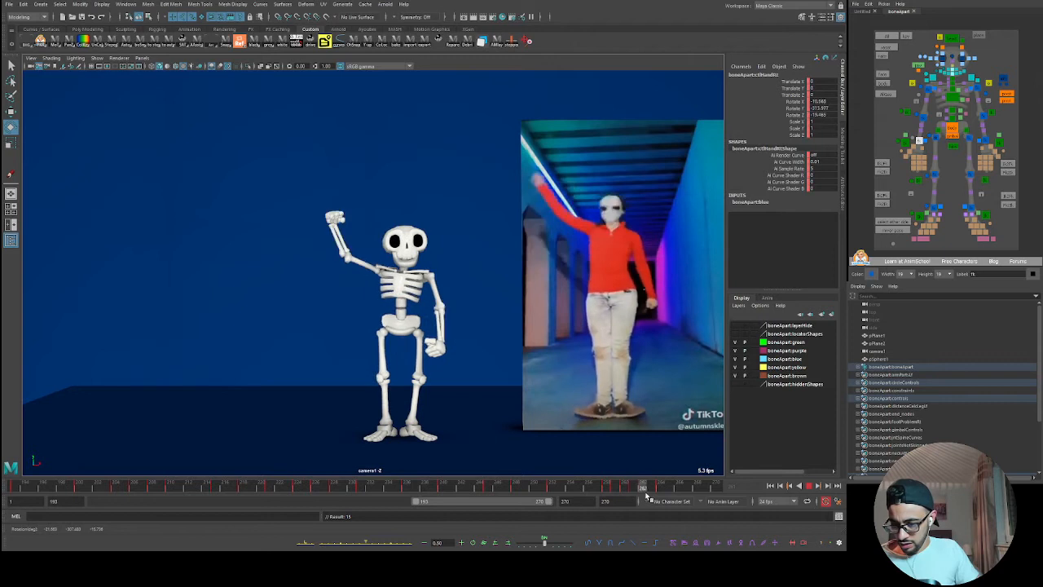
- Key the right upper arm and forearm at frame 267, blend their pose at frame 264, and play back the motion
click(690, 489)
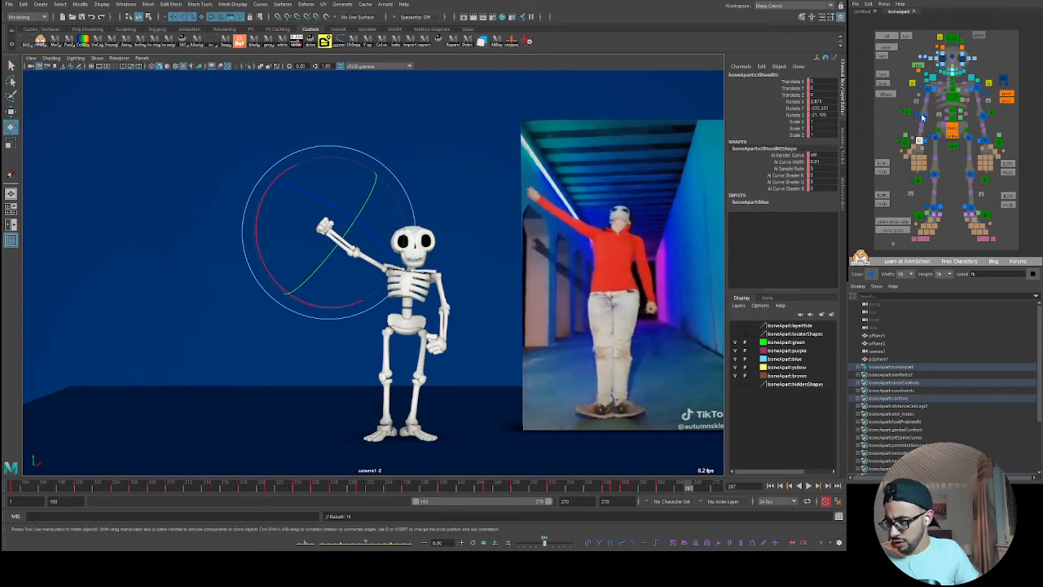
click(927, 90)
drag(630, 487, 687, 488)
key(s)
click(661, 489)
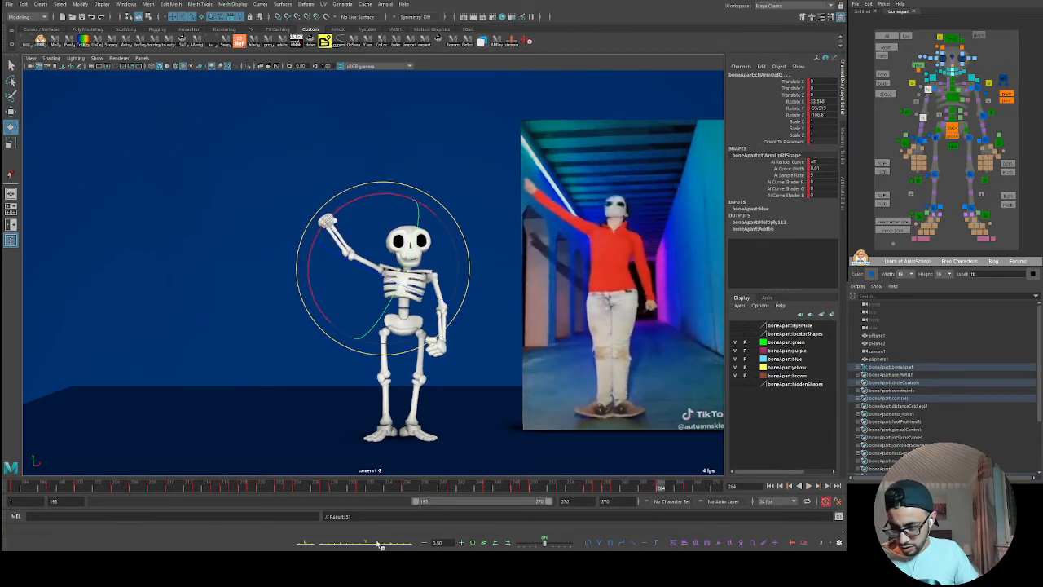
click(923, 118)
drag(664, 488, 693, 483)
key(alt+v)
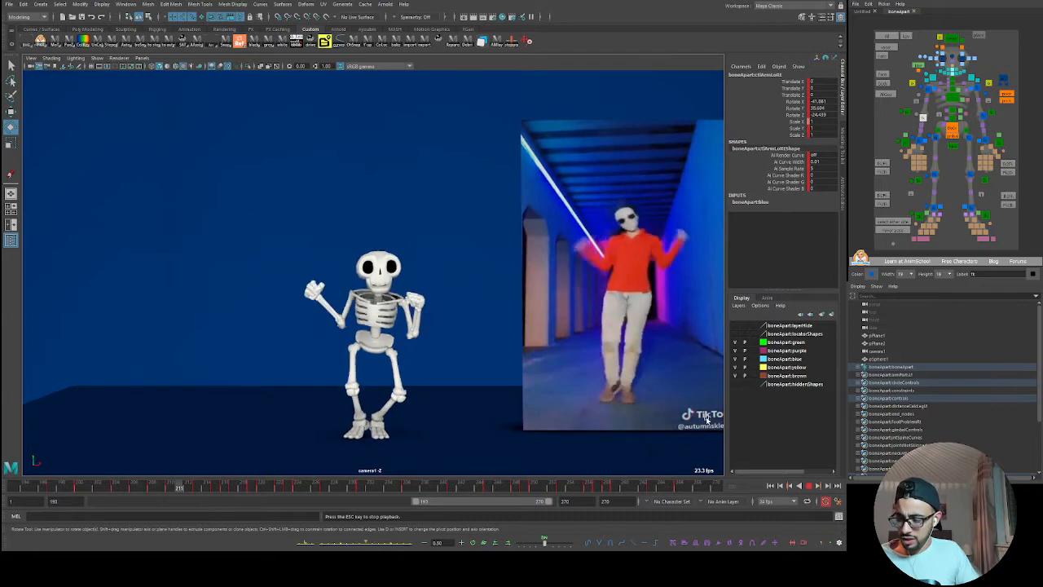
- Select the right upper arm with the forearm and blend their pose at frame 256, checking the swing in playback
key(Escape)
click(926, 93)
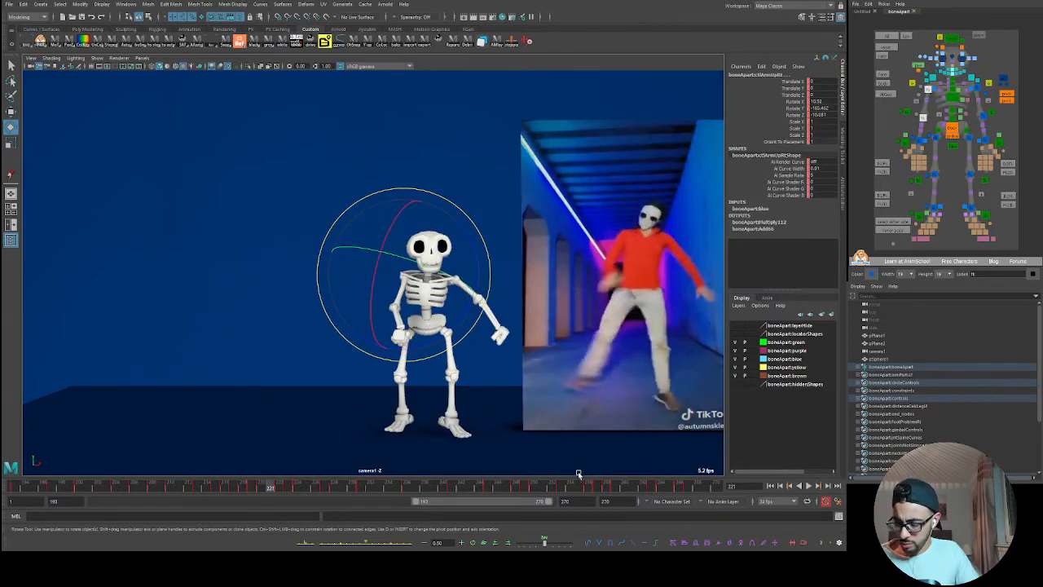
key(alt+v)
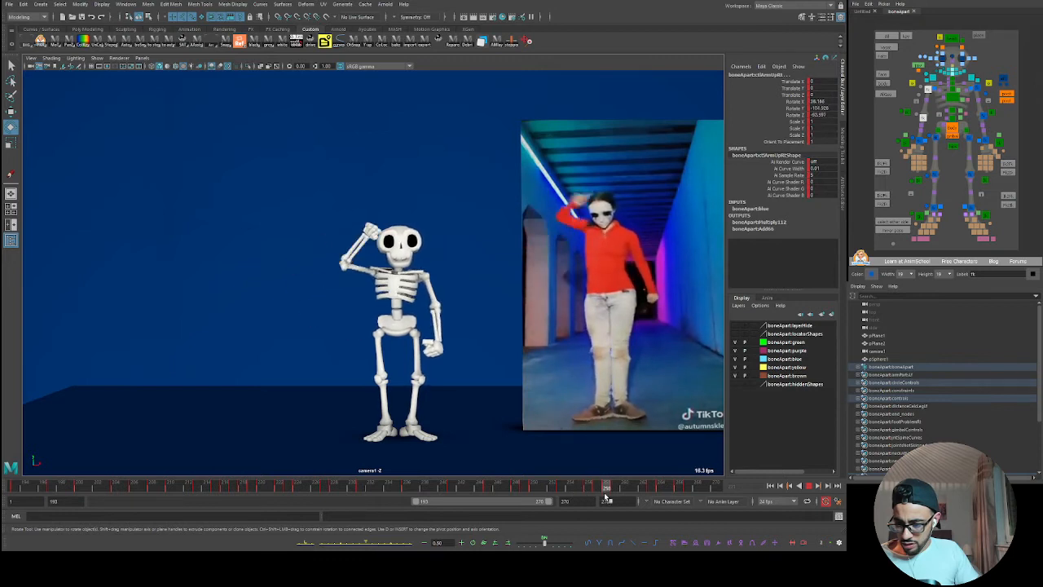
key(alt+v)
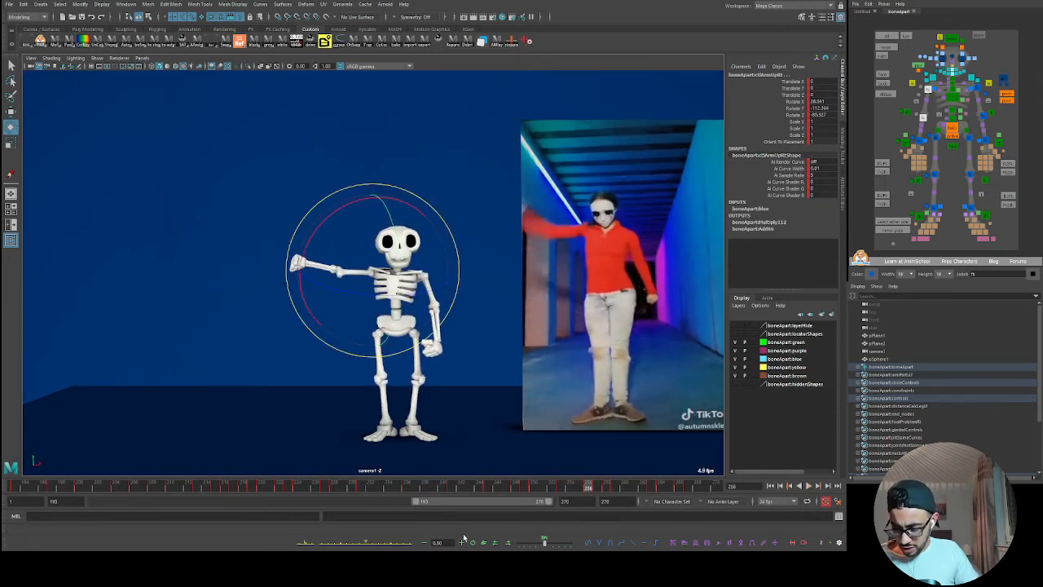
drag(544, 545, 531, 544)
key(alt+v)
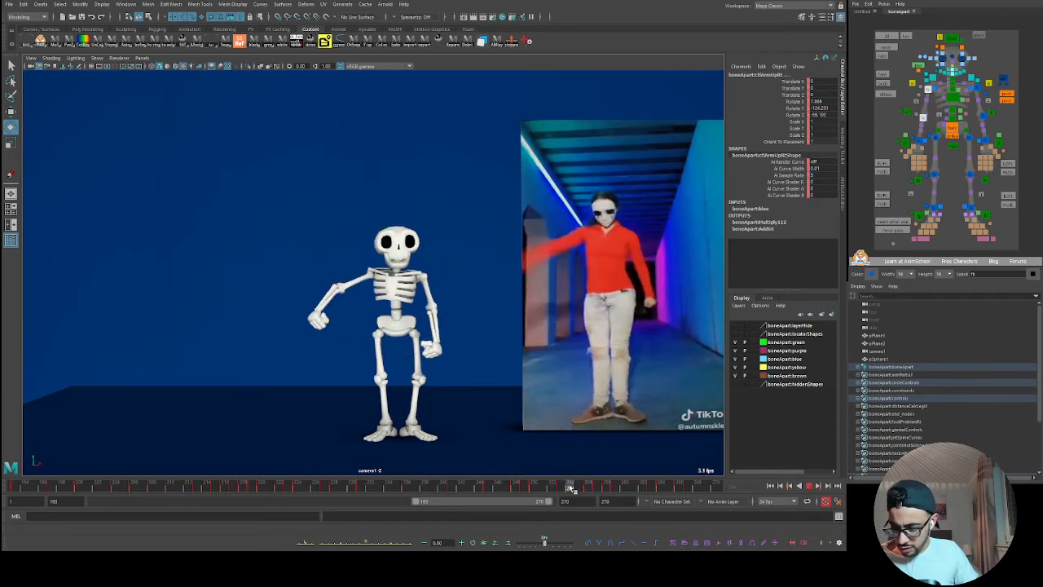
- At frame 261, blend the right arm toward the preceding salute pose and play back the animation
mouse_move(620, 495)
mouse_down()
mouse_move(653, 493)
mouse_move(619, 493)
mouse_move(634, 491)
mouse_up()
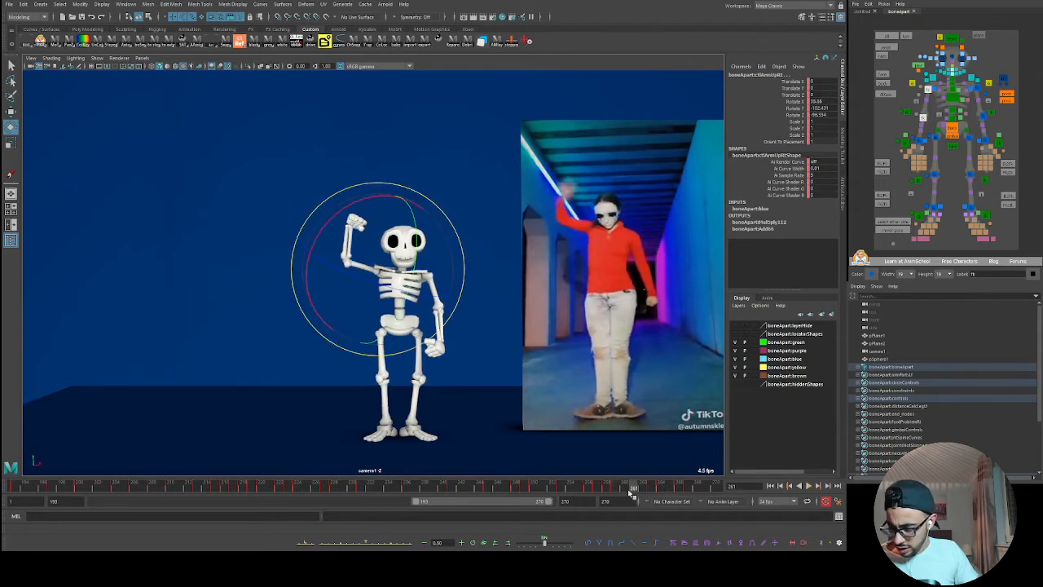
click(348, 544)
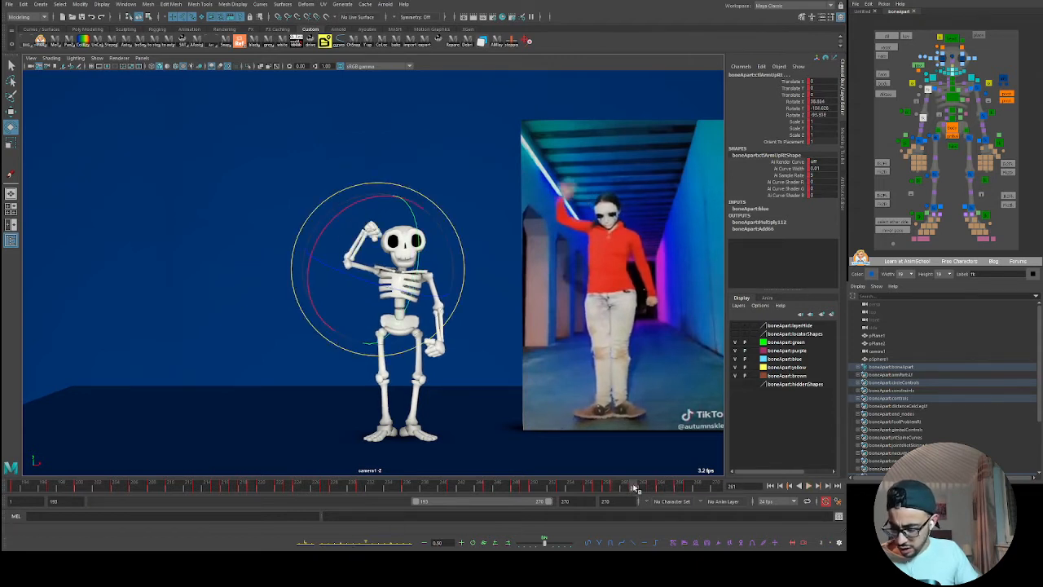
key(alt+v)
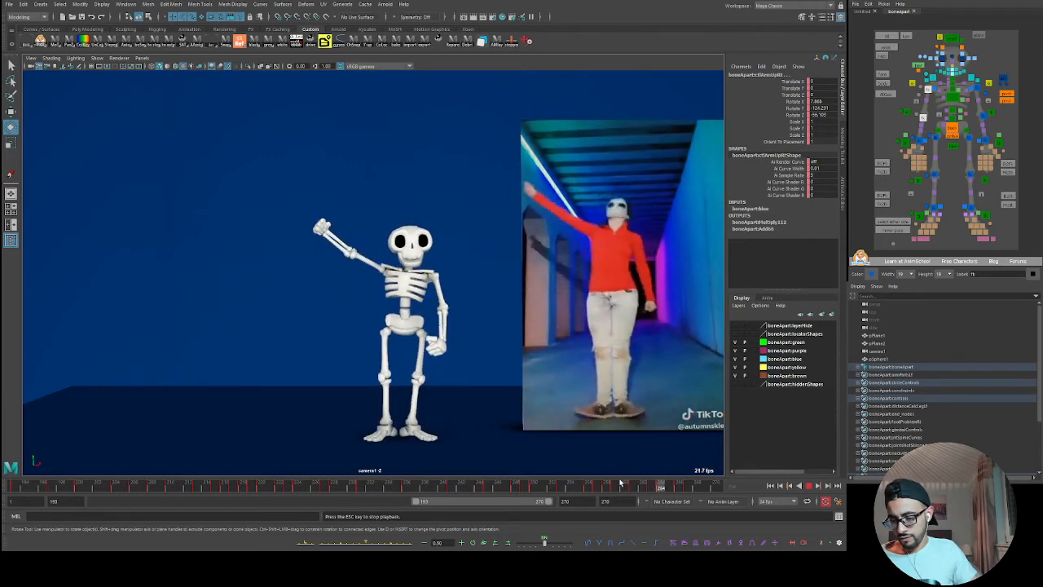
- Review the dance playback in the perspective view, framing the skeleton beside the reference video
key(space)
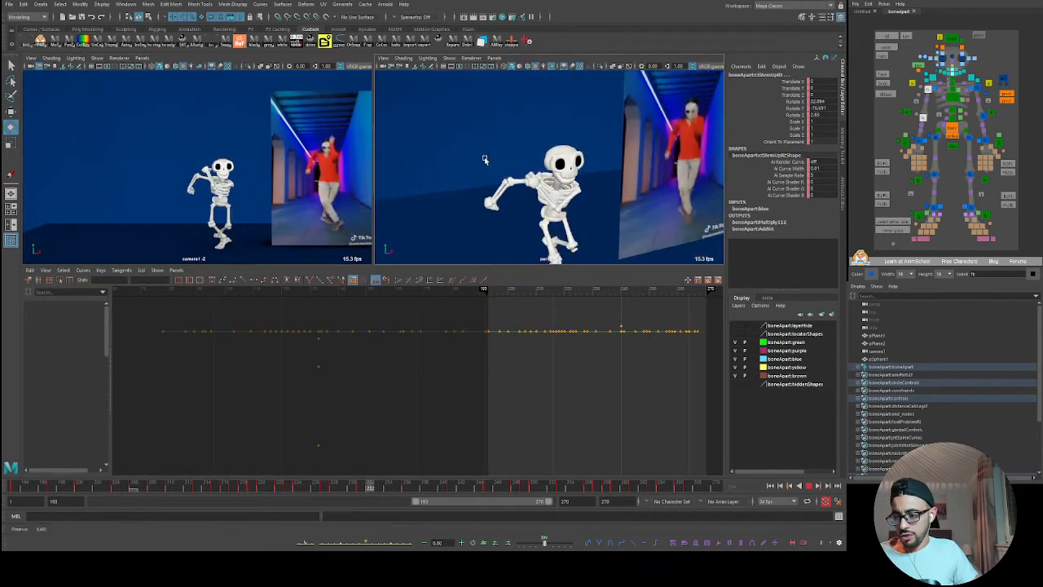
key(space)
alt+right_drag(561, 296, 426, 323)
alt+drag(426, 326, 503, 395)
key(alt+v)
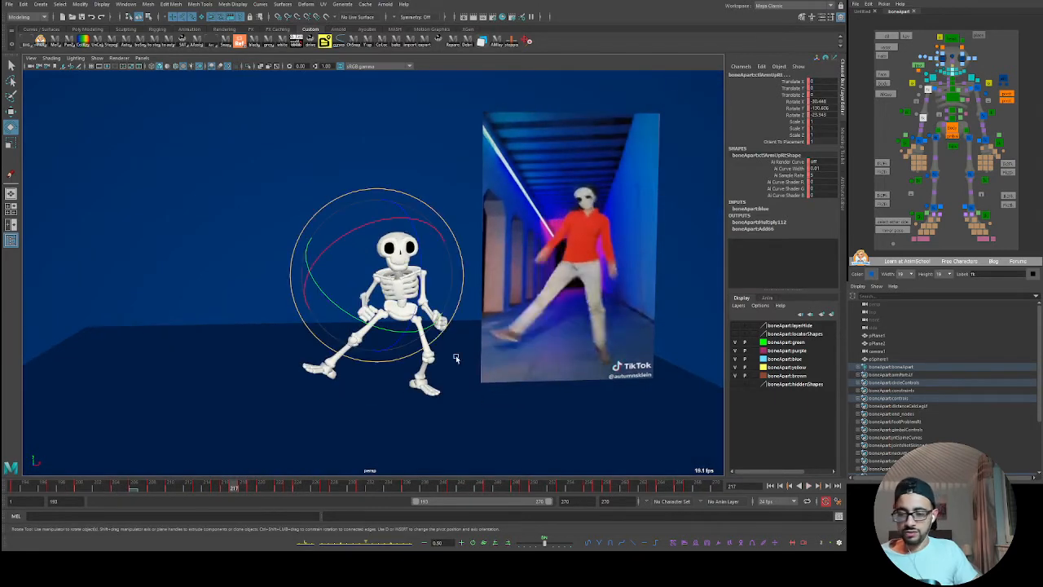
- Return to the camera view, clear the control selection and save the scene
key(space)
key(space)
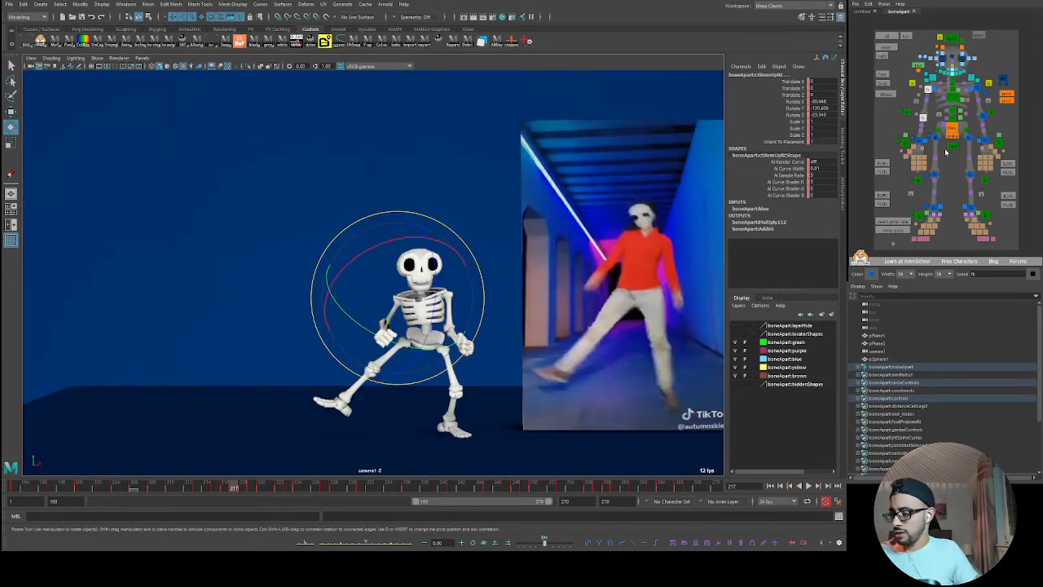
click(946, 148)
key(ctrl+s)
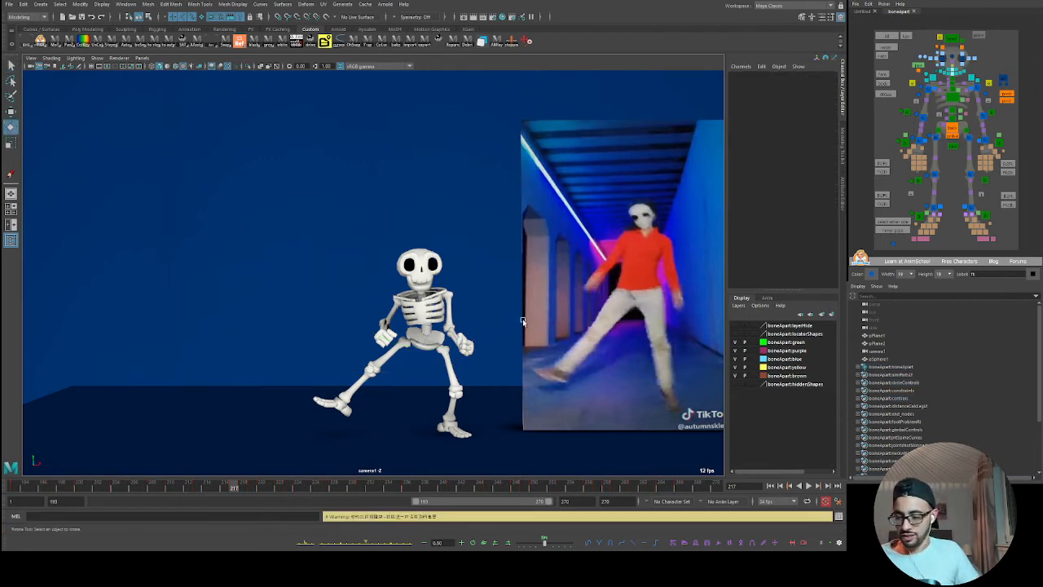
- Adjust the perspective view beside the camera view, save the scene and return to the full-size camera view
key(space)
alt+drag(605, 182, 599, 200)
key(ctrl+s)
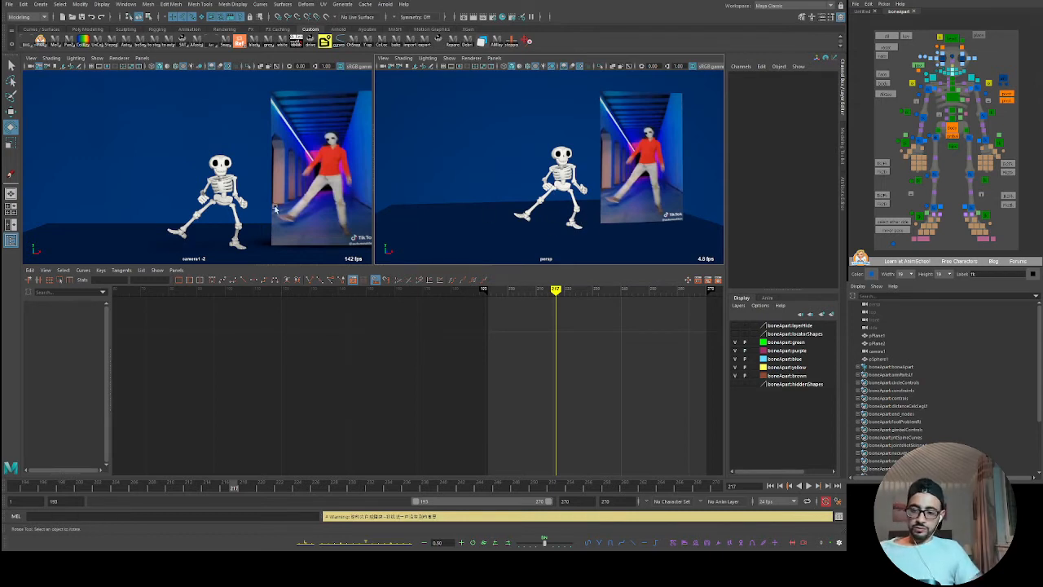
key(space)
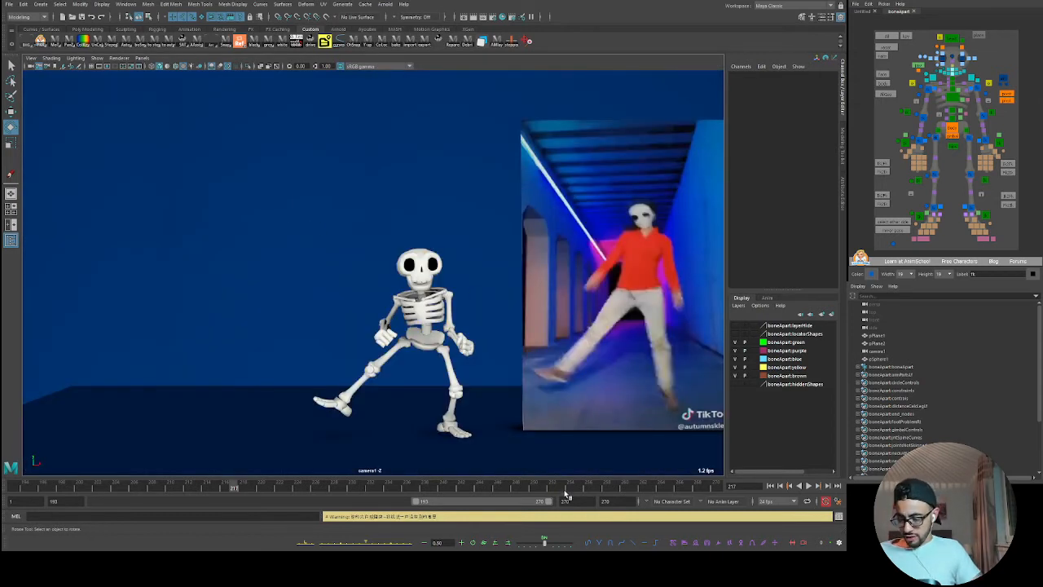
- Play back the dance over frames 193 to 270 against the reference video and return to frame 193
click(706, 491)
key(alt+v)
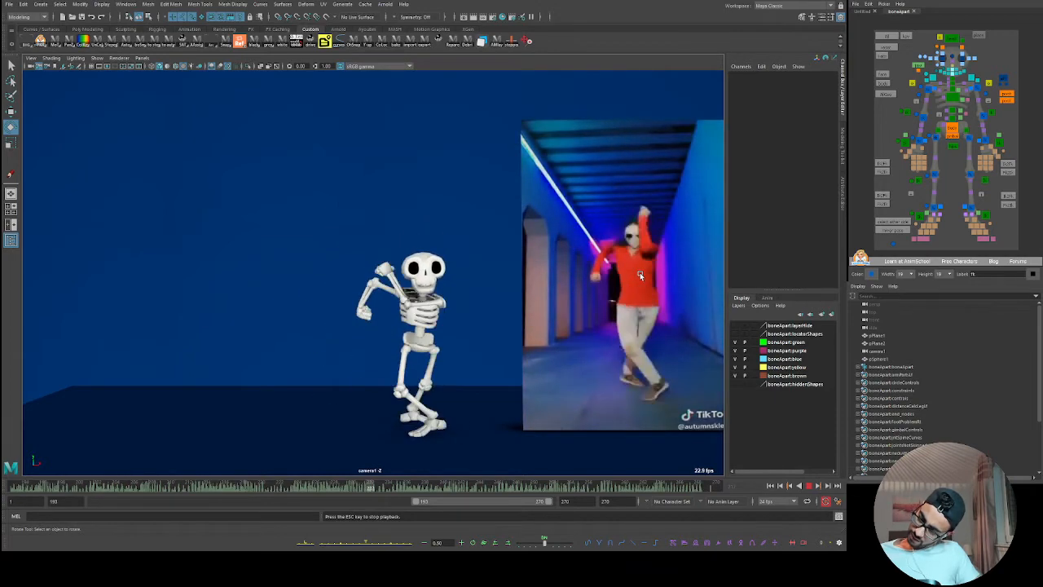
key(Escape)
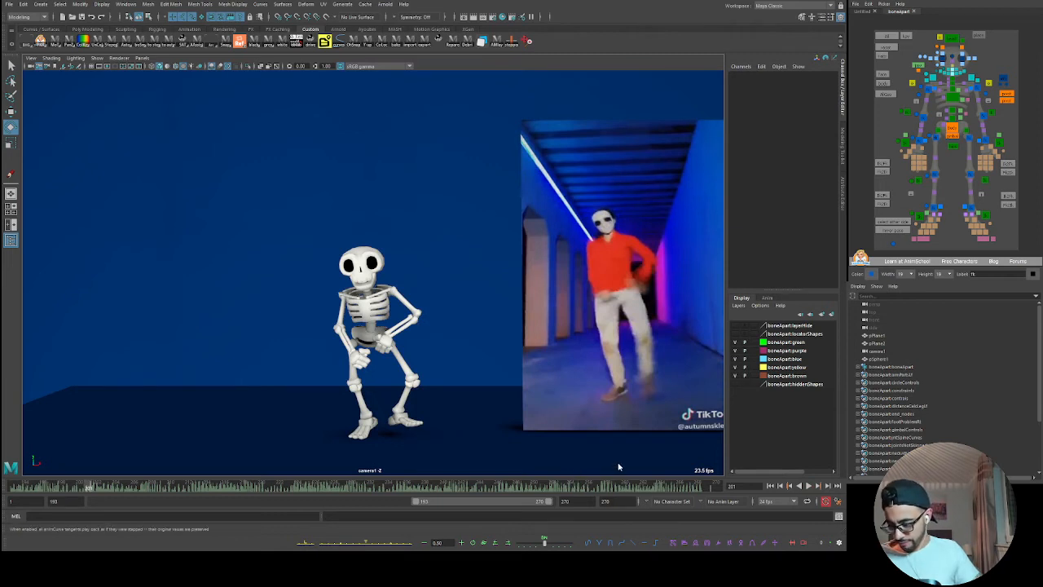
click(714, 472)
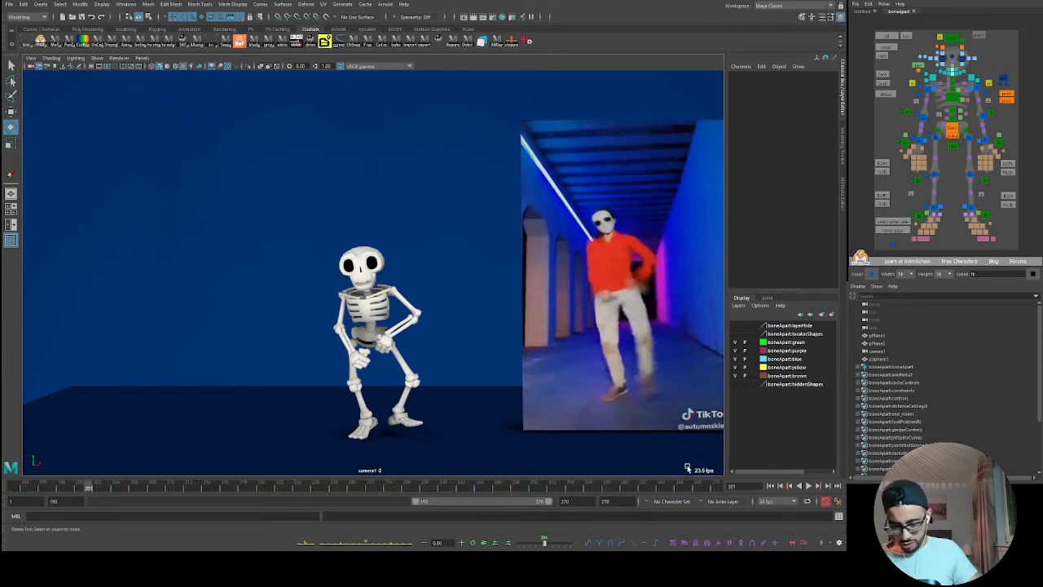
click(15, 487)
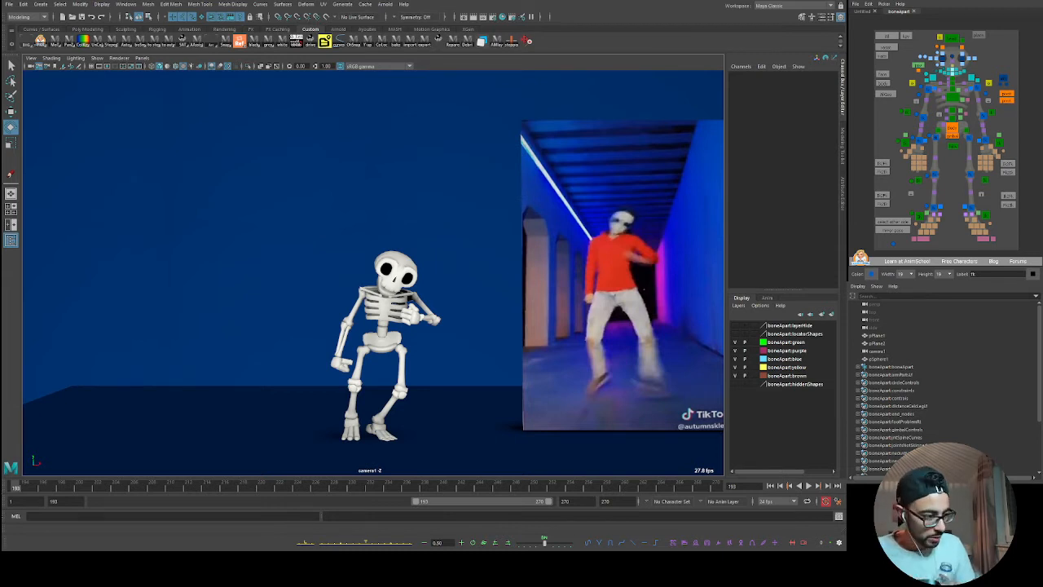
key(e)
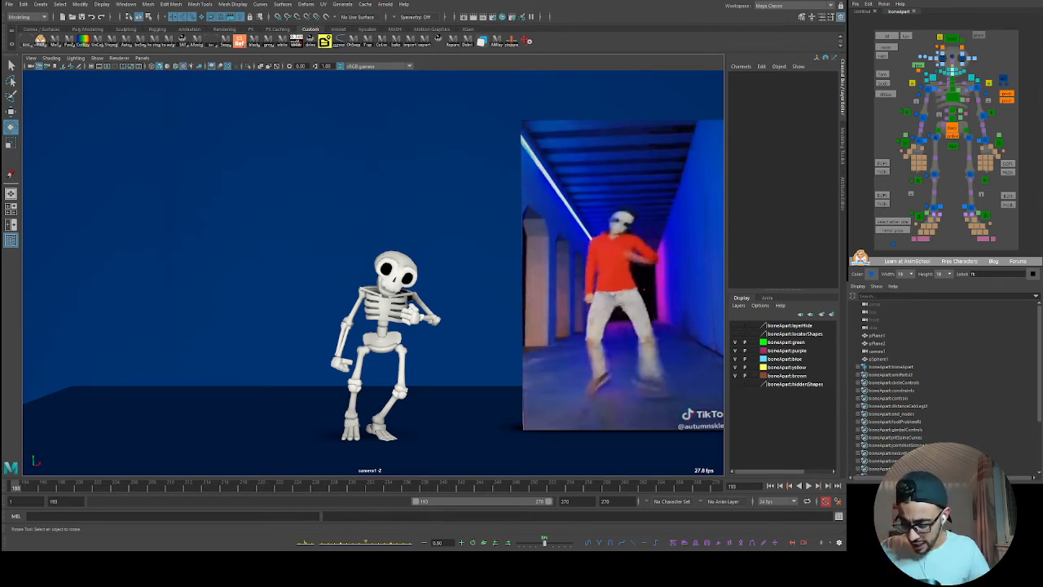
- Expand the playback range to frames 1 to 270 and play the whole animation from frame 1
double_click(447, 502)
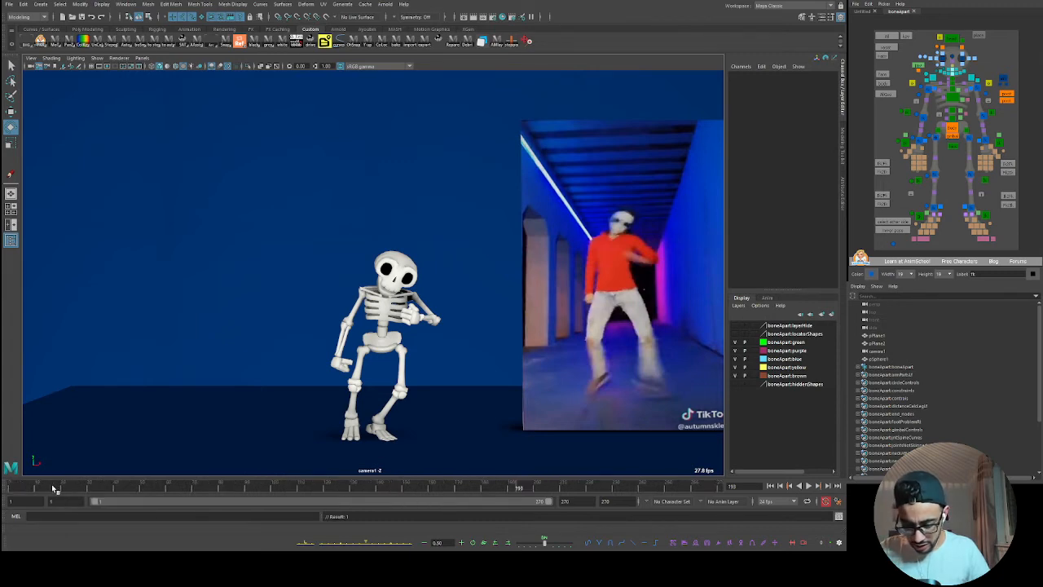
click(27, 488)
key(alt+v)
key(alt+v)
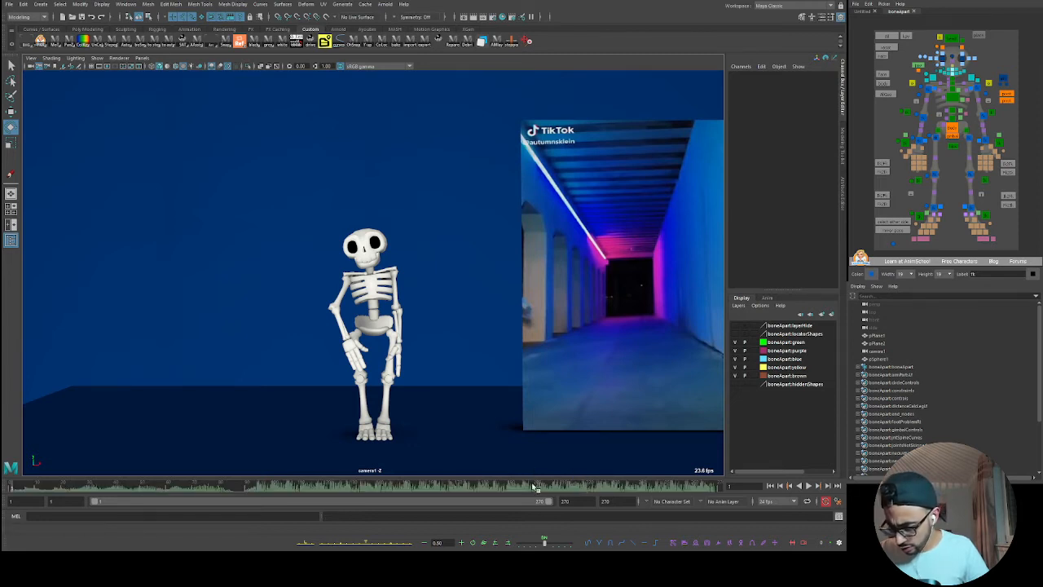
click(12, 490)
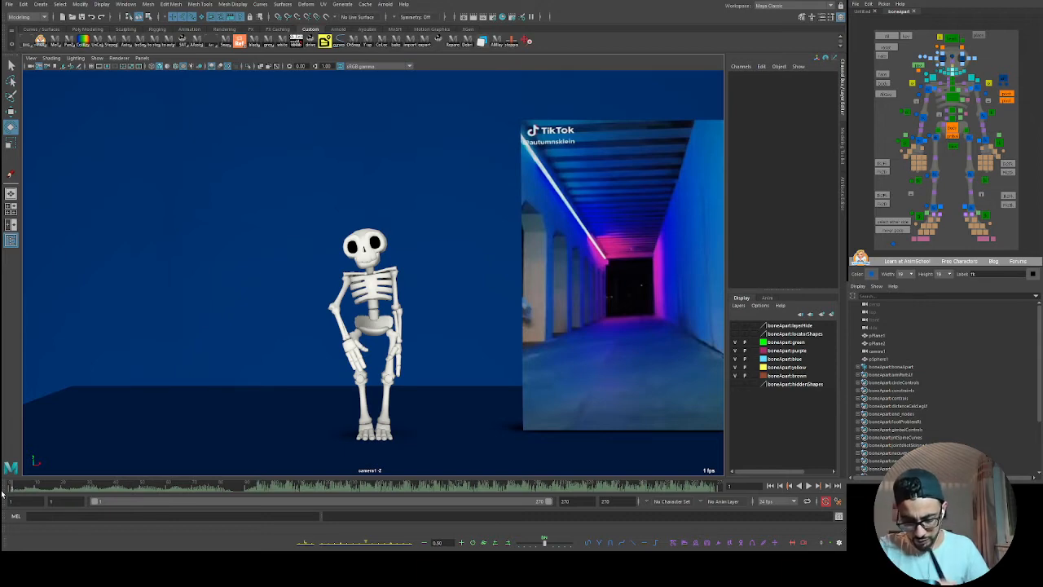
key(alt+v)
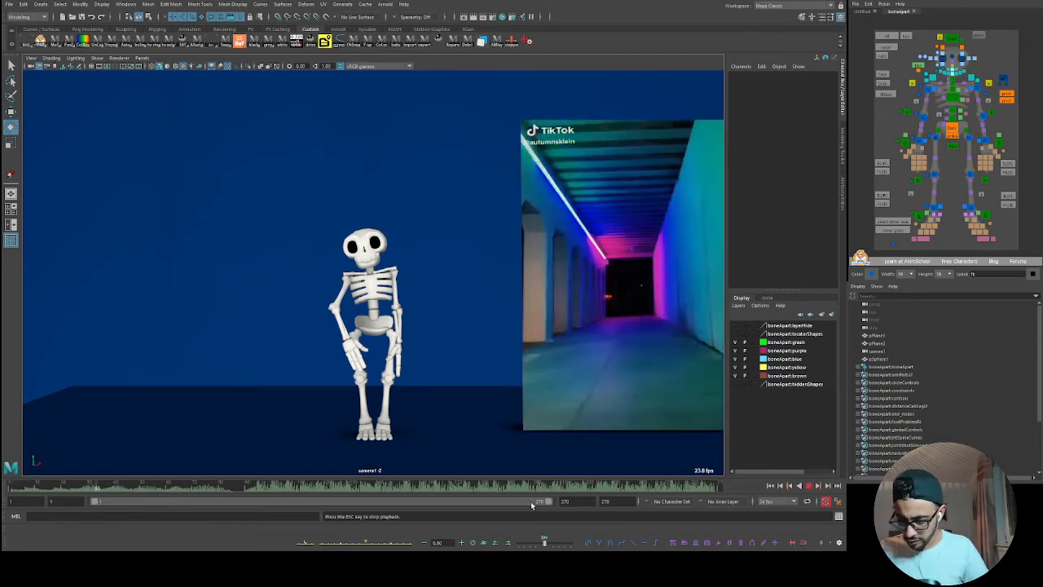
- Review the dance from frame 86 through frame 267, comparing the skeleton's poses with the reference video
mouse_move(239, 490)
mouse_down()
mouse_move(270, 490)
mouse_move(236, 489)
mouse_up()
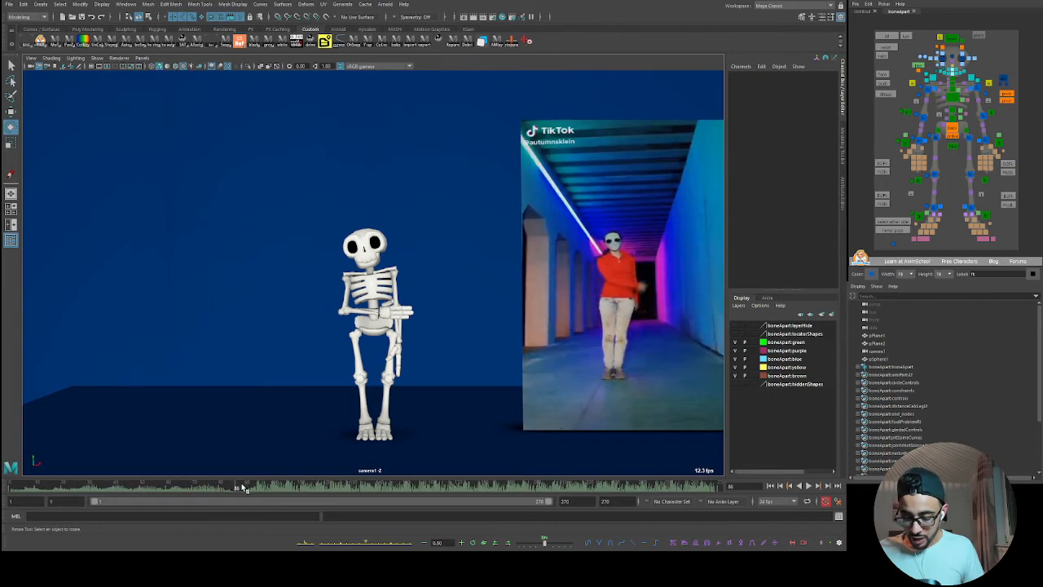
key(alt+v)
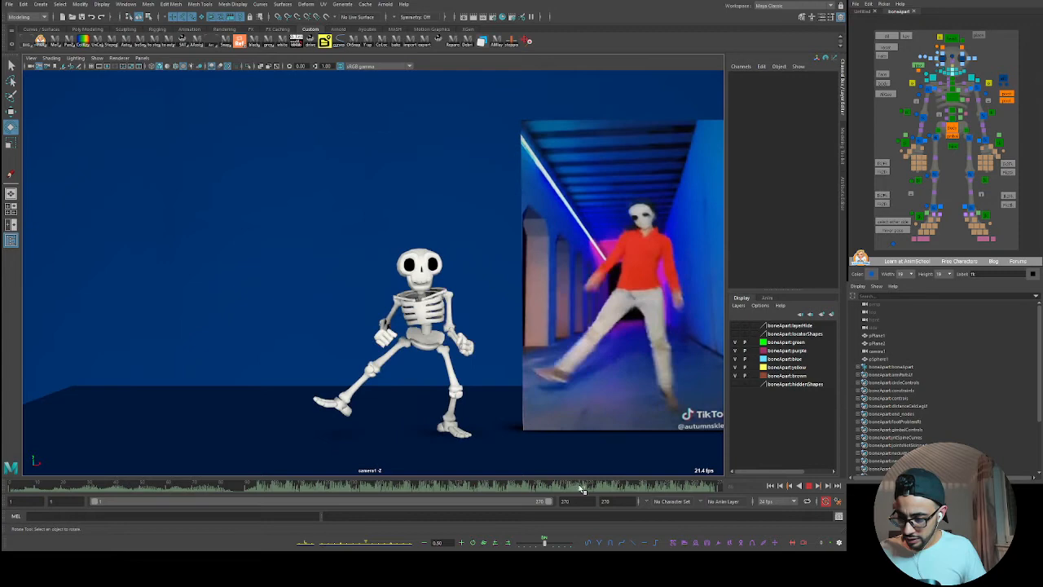
click(526, 482)
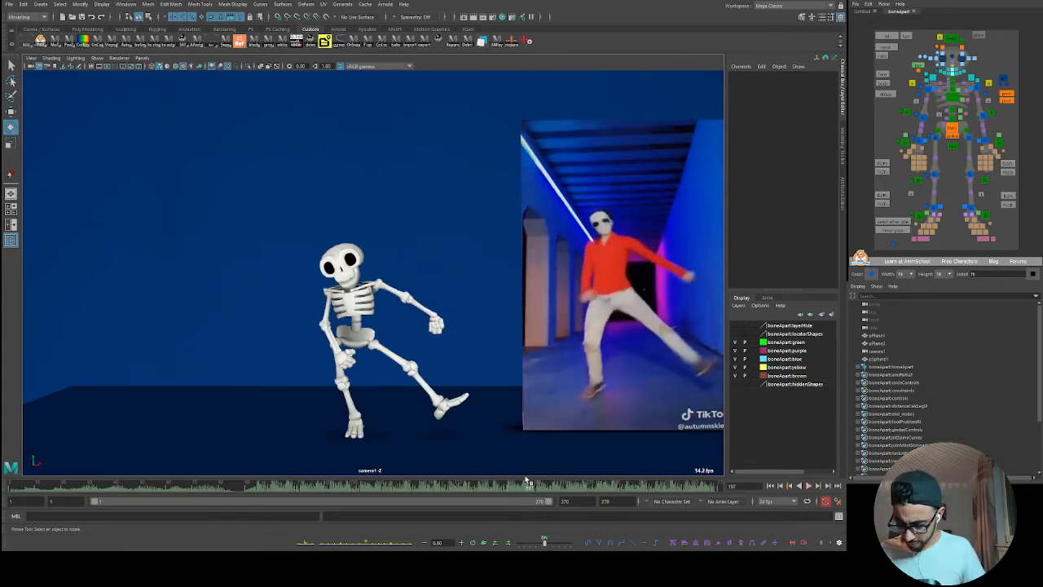
click(244, 487)
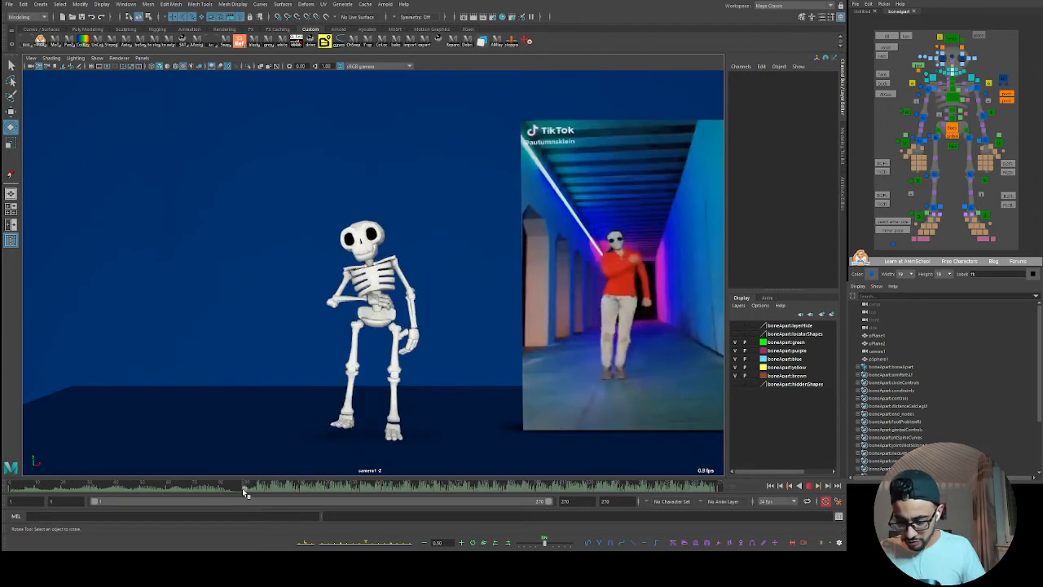
click(530, 485)
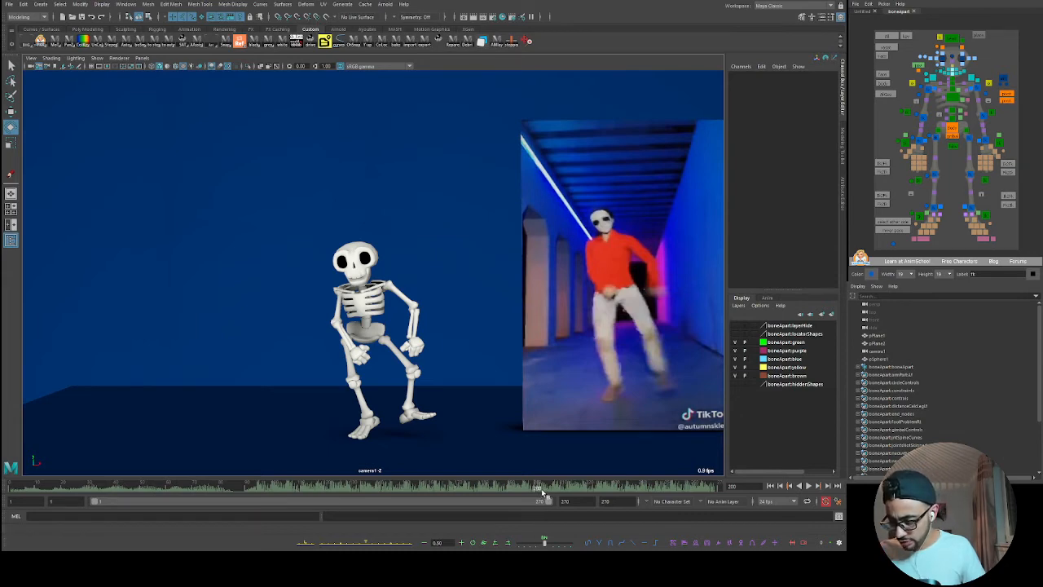
key(alt+v)
drag(605, 487, 712, 489)
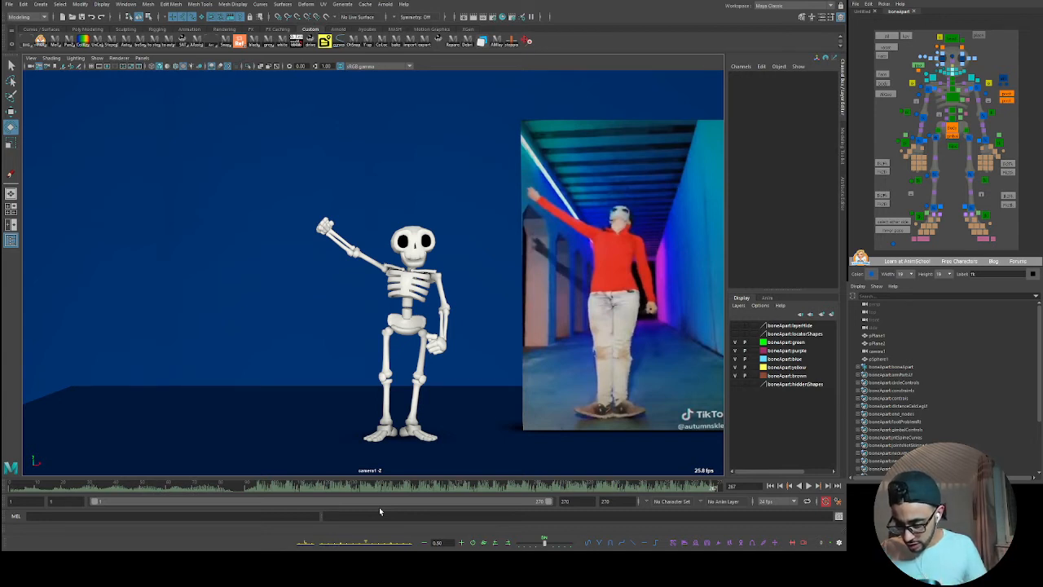
- Replay the full 1 to 270 range from the start and scrub through the dance to compare its early and late sections
double_click(411, 502)
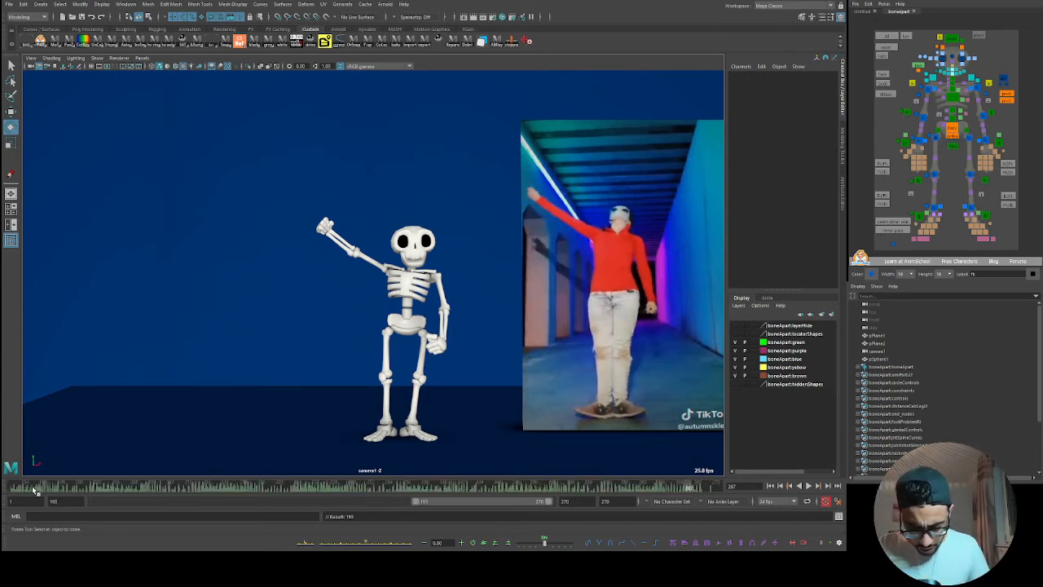
drag(35, 487, 14, 487)
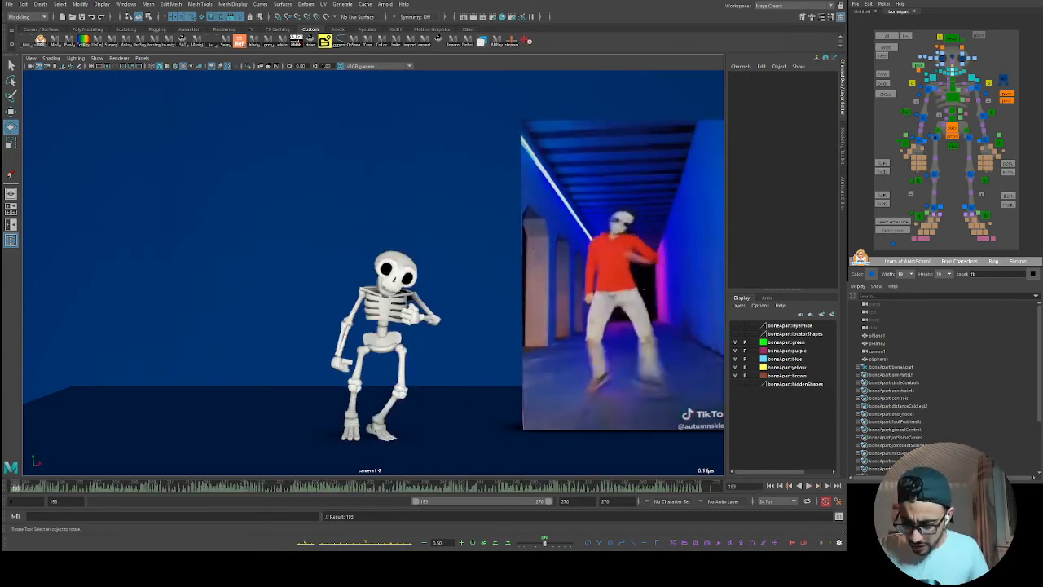
double_click(461, 502)
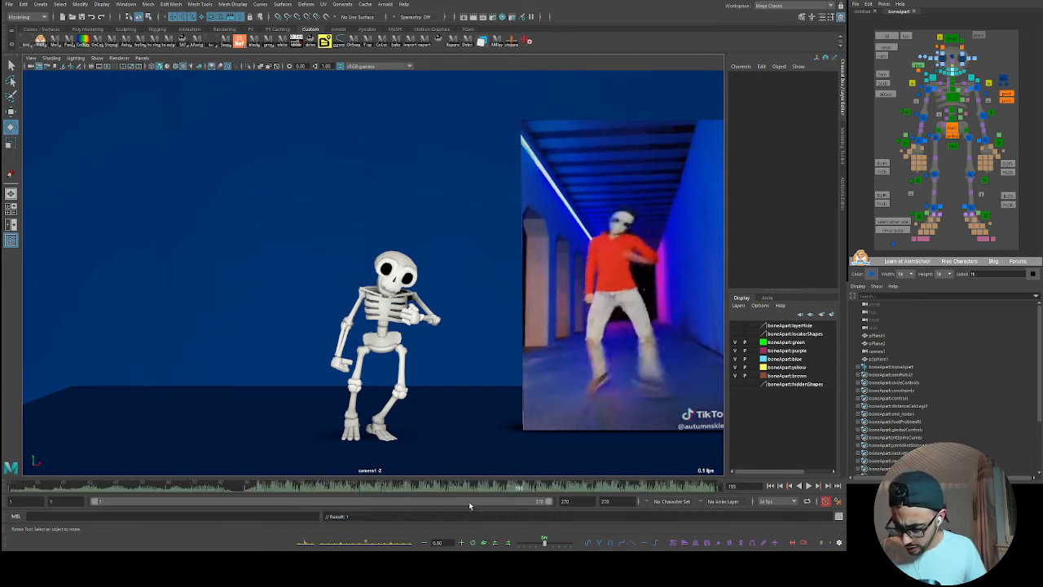
click(20, 487)
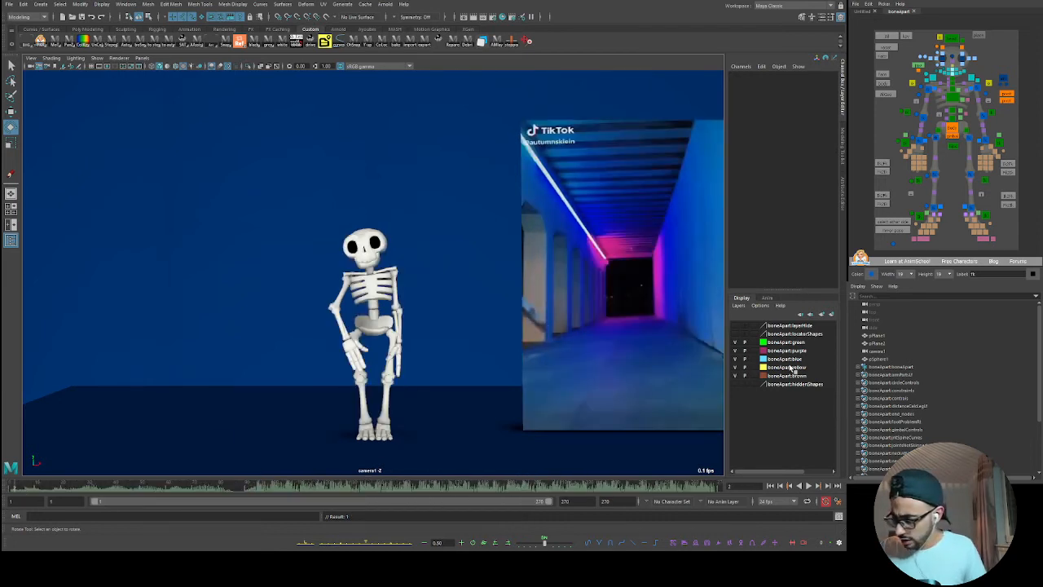
key(alt+v)
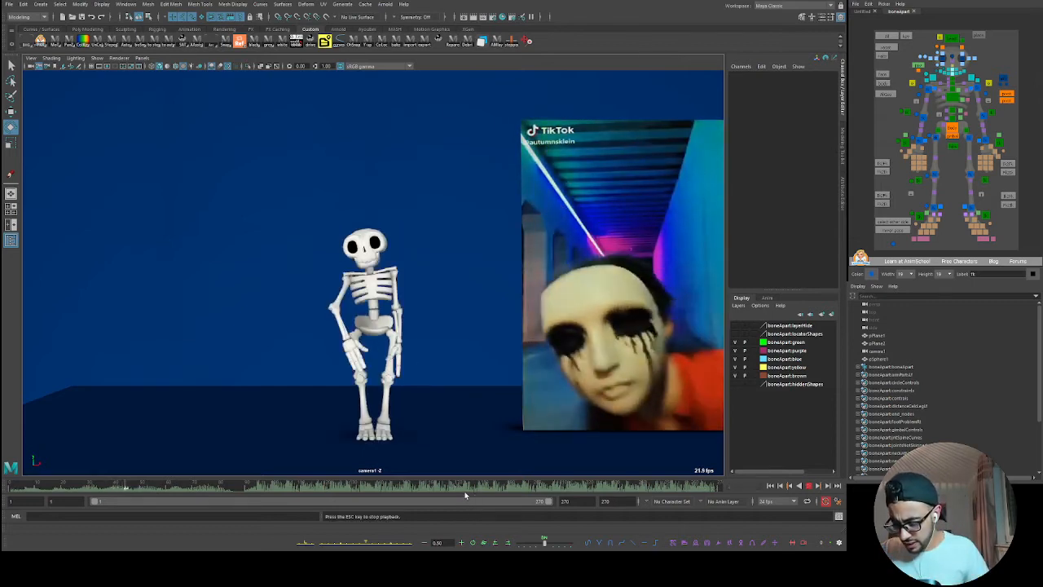
key(Escape)
drag(360, 487, 309, 501)
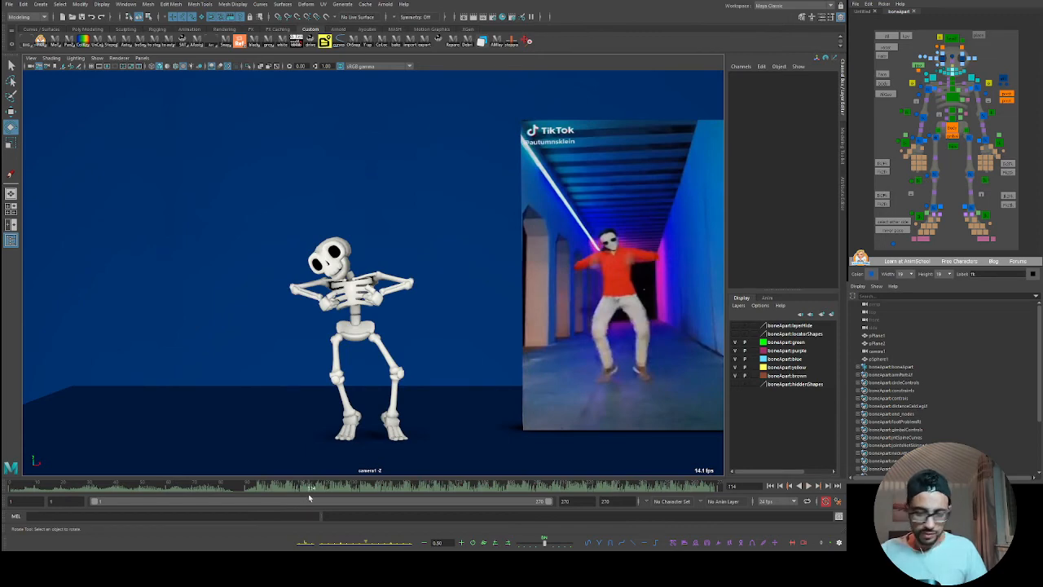
drag(537, 489, 607, 490)
mouse_move(355, 492)
mouse_down()
mouse_move(338, 491)
mouse_move(361, 494)
mouse_move(351, 492)
mouse_up()
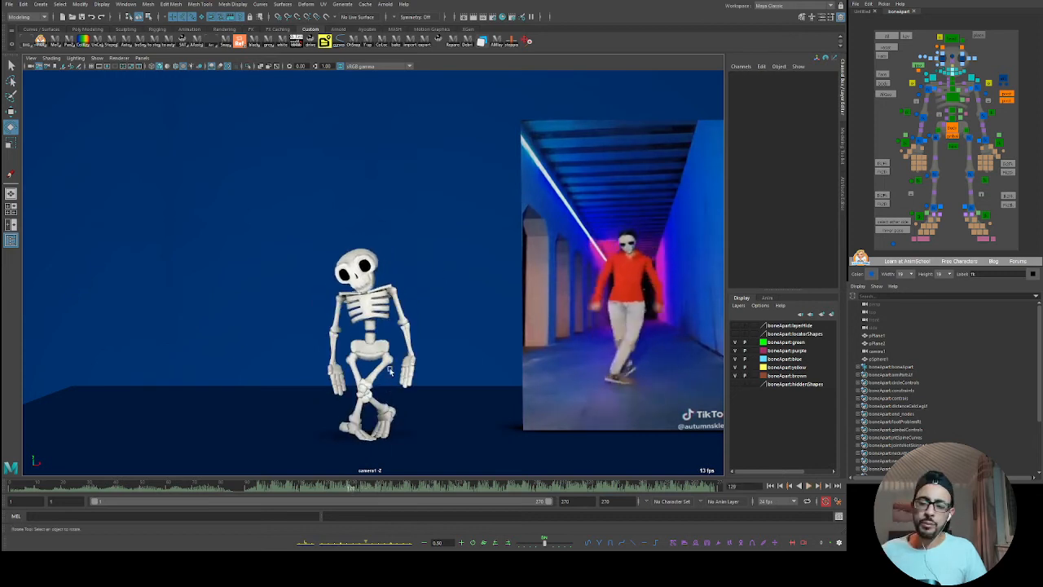
- Try to move the left arm's IK control on a frame of the crossed-leg section, and undo the move
click(998, 144)
key(w)
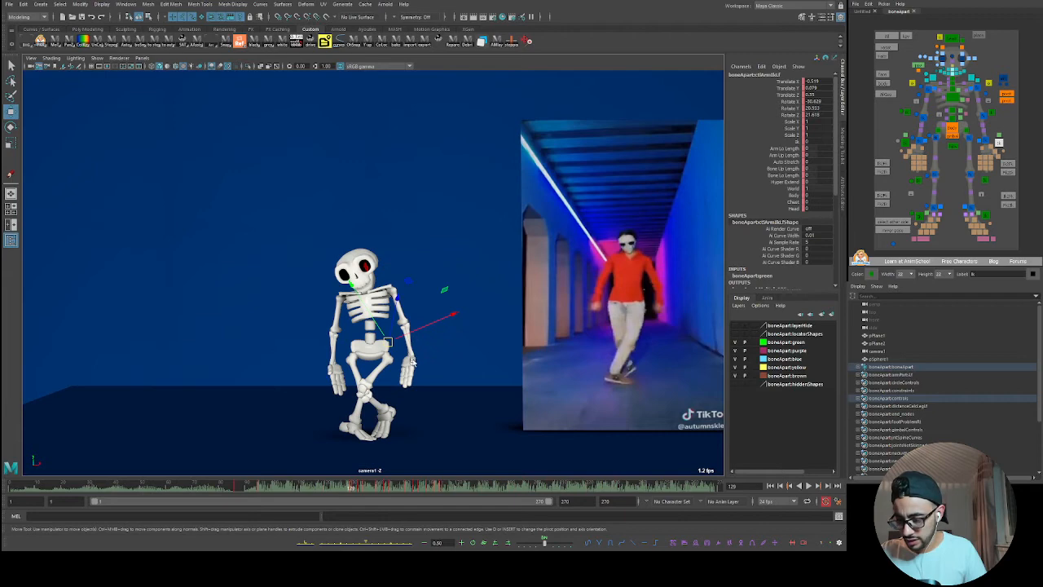
drag(363, 490, 377, 489)
drag(416, 349, 429, 324)
key(ctrl+z)
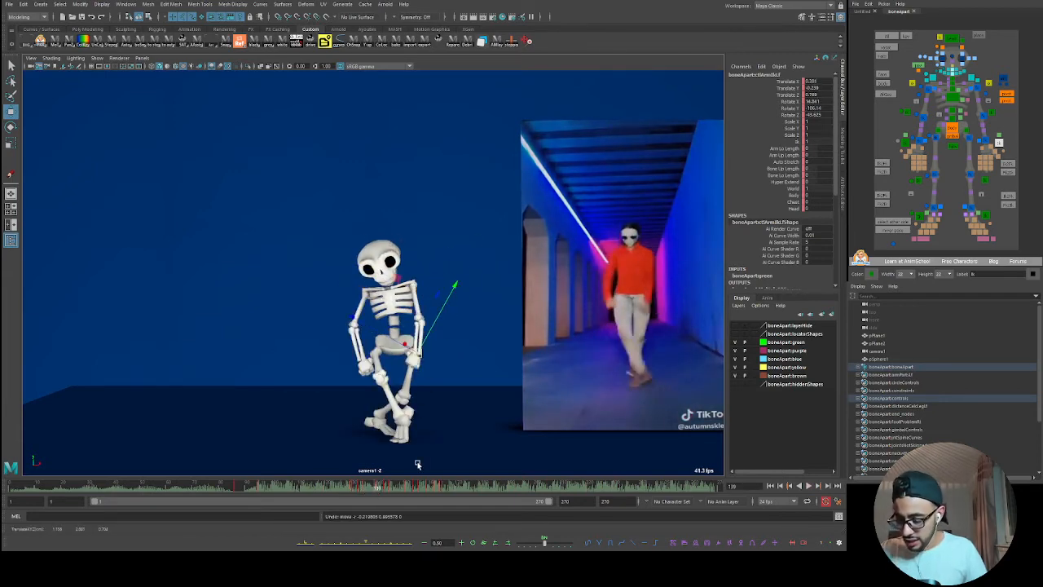
- Examine the arm and leg poses between about frames 146 and 177 by playing and scrubbing that section
drag(383, 489, 416, 487)
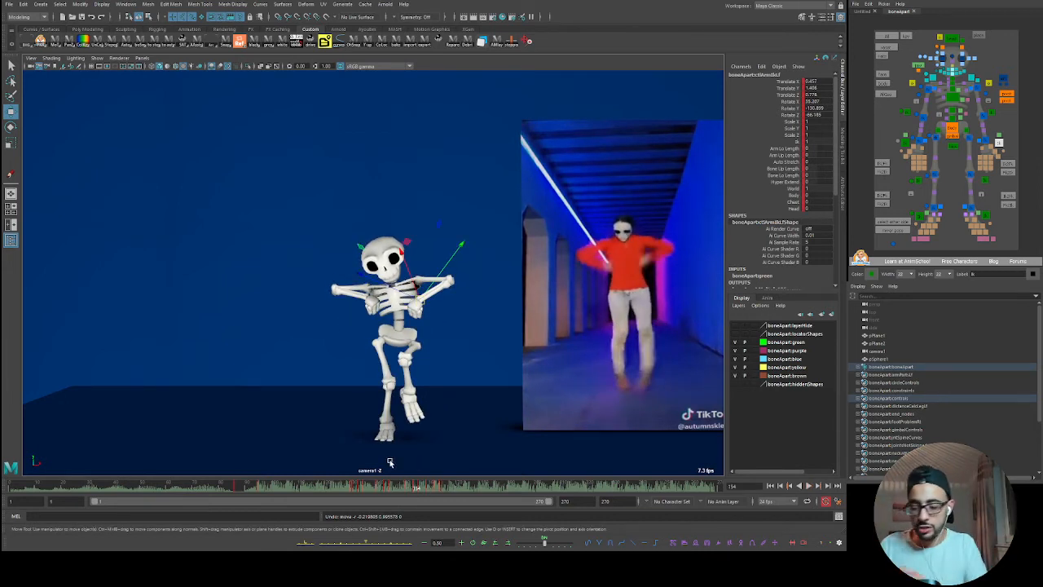
key(alt+v)
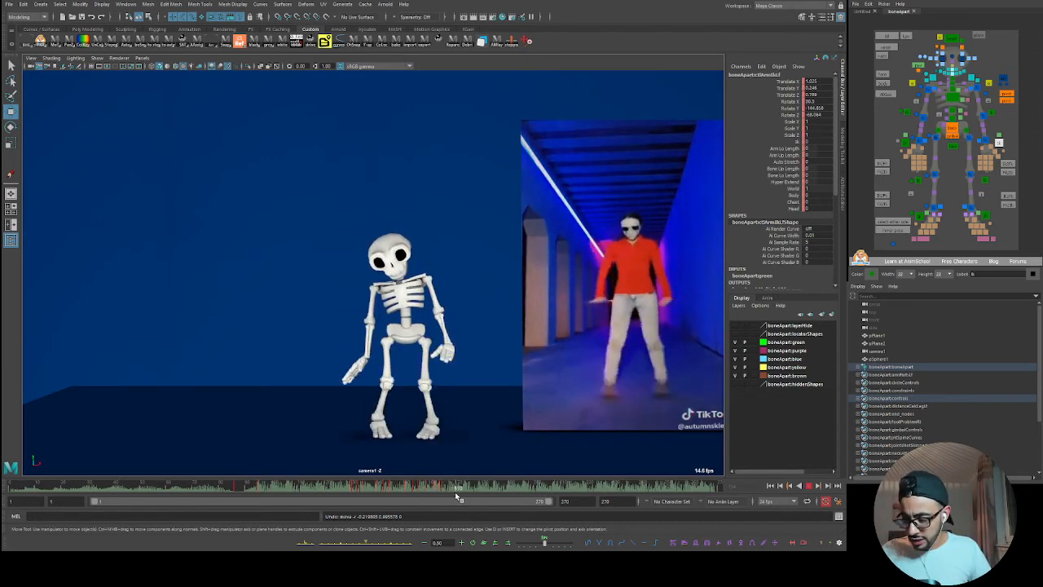
key(alt+v)
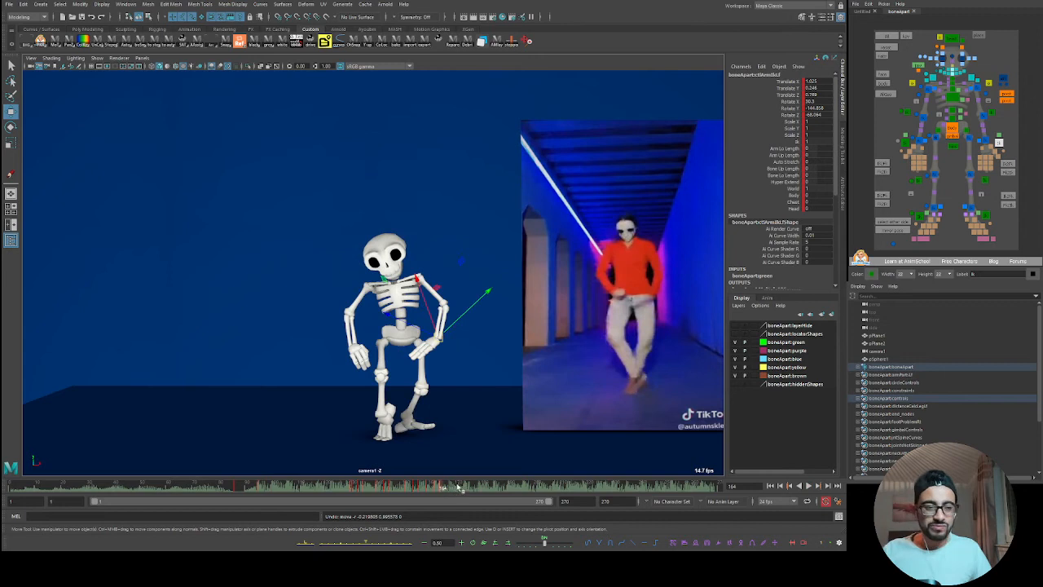
drag(435, 487, 408, 487)
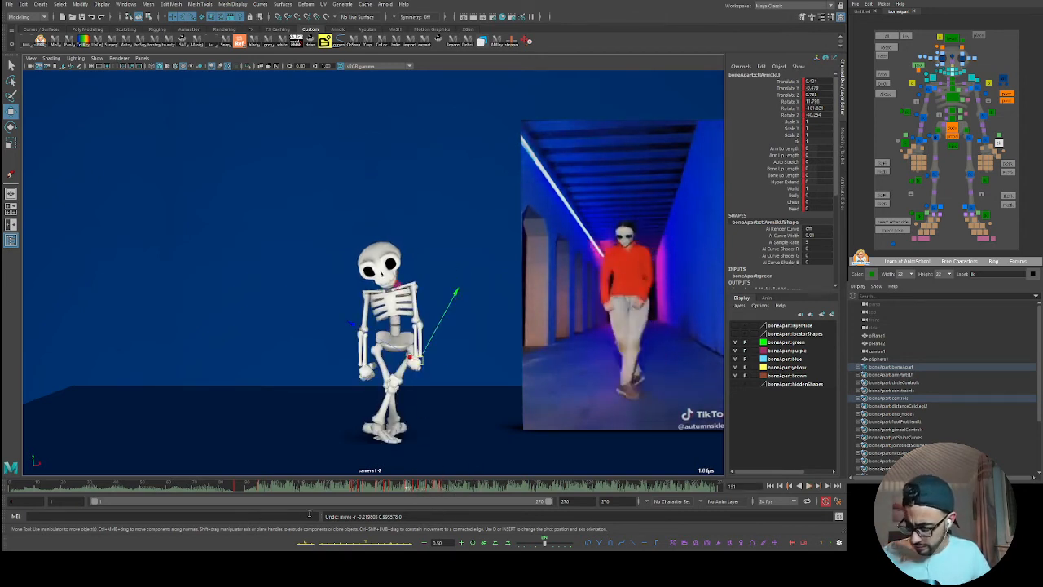
click(477, 487)
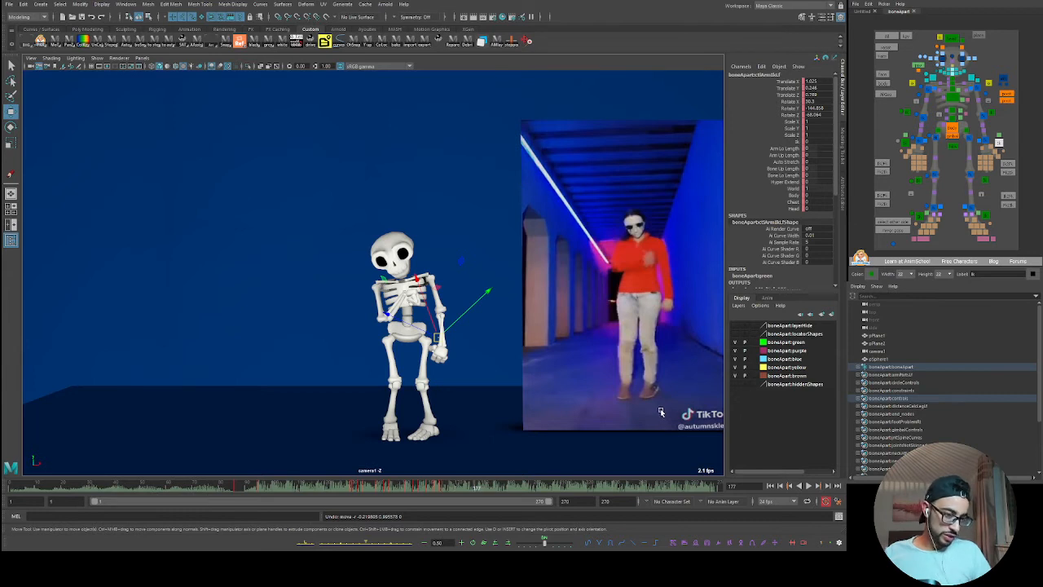
drag(459, 493, 396, 488)
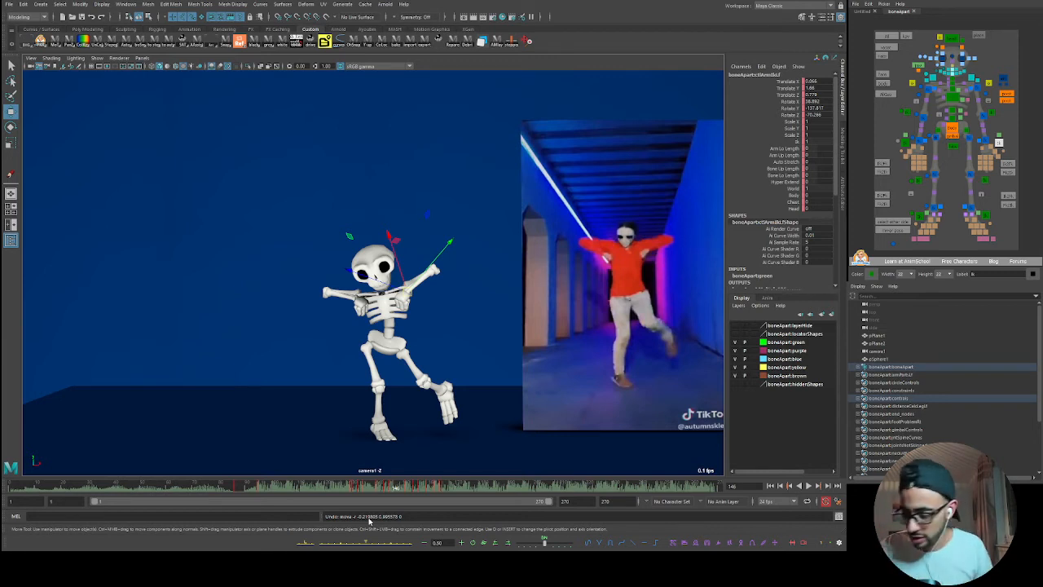
mouse_move(440, 487)
mouse_down()
mouse_move(426, 487)
mouse_move(448, 487)
mouse_up()
- Restrict the playback range to frames 193 to 270, go to frame 193 and clear the control selection
double_click(323, 501)
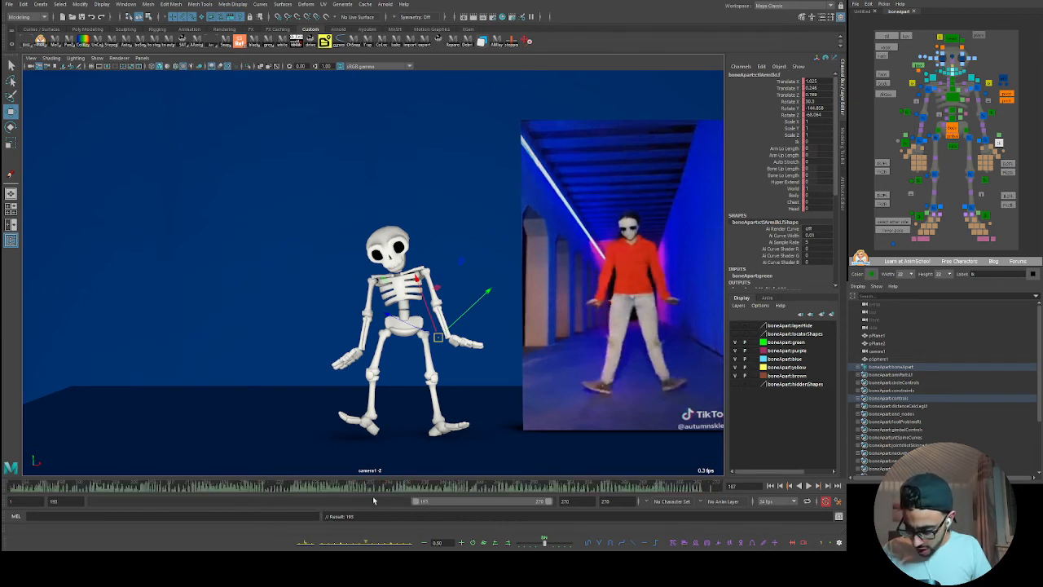
click(29, 487)
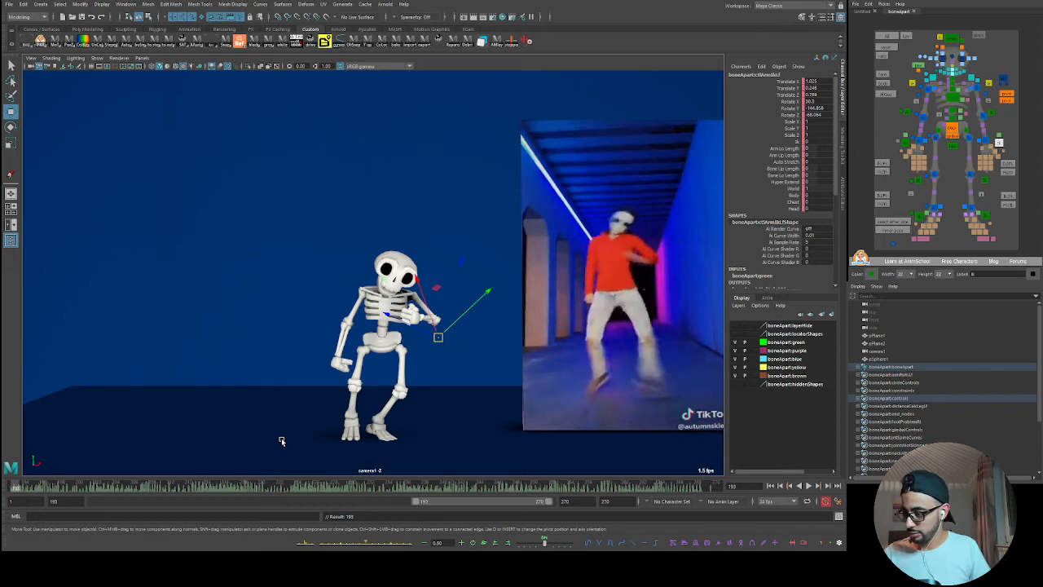
click(281, 441)
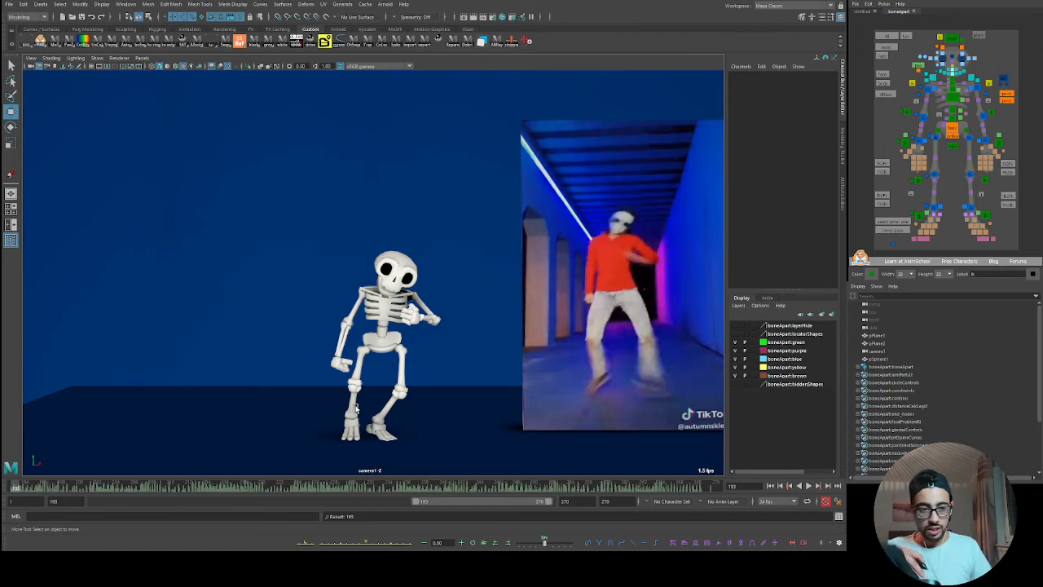
- Play back frames 193 to 270 and compare the skeleton's motion with the dance reference
key(alt+v)
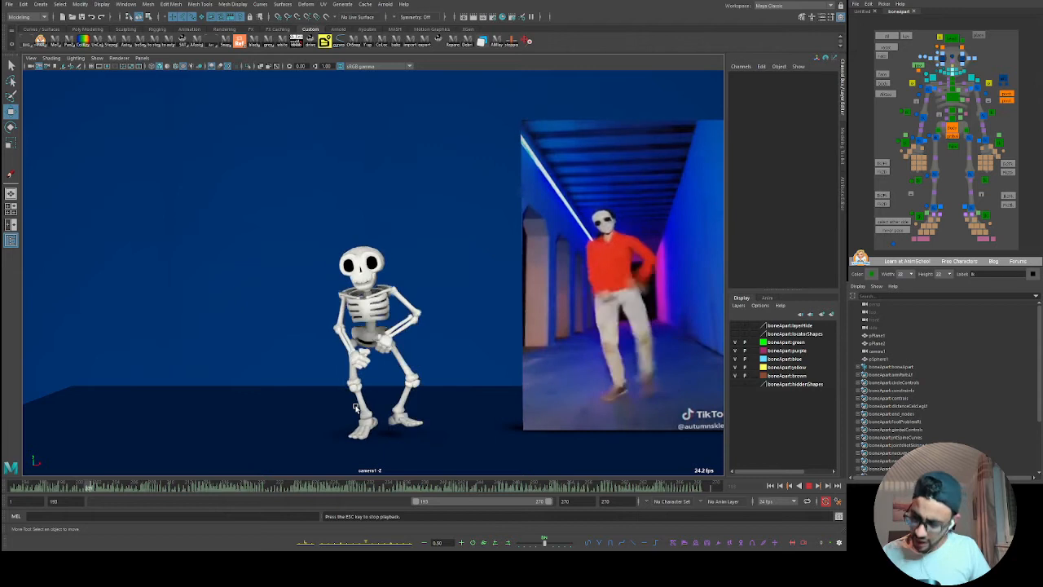
key(Escape)
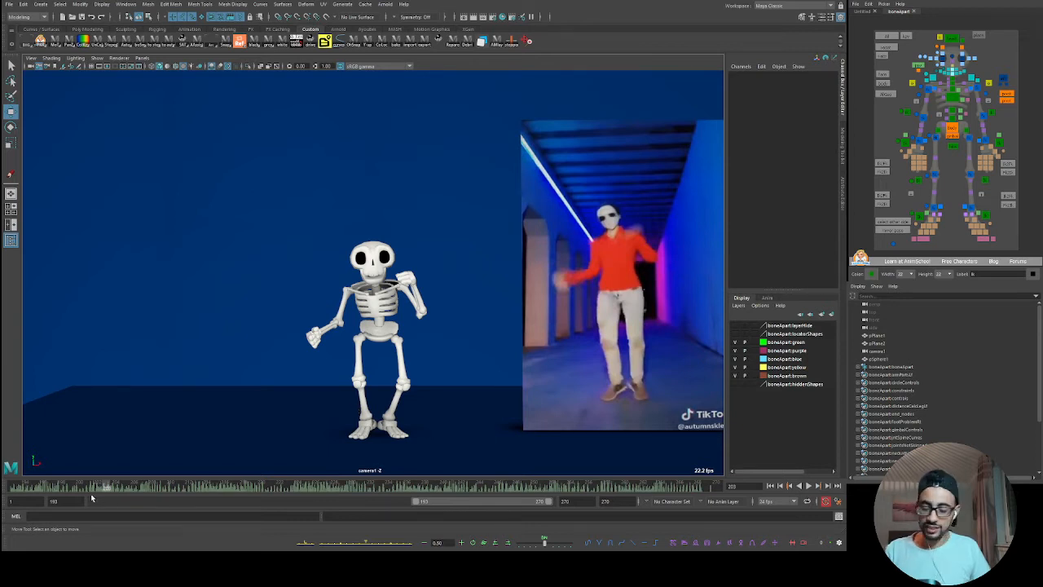
click(15, 487)
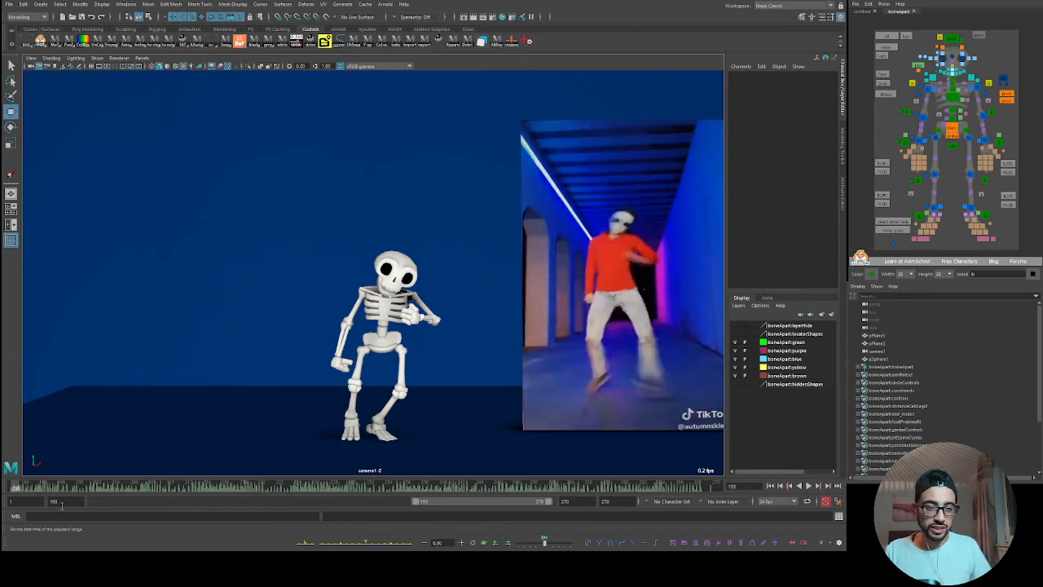
drag(25, 481, 11, 511)
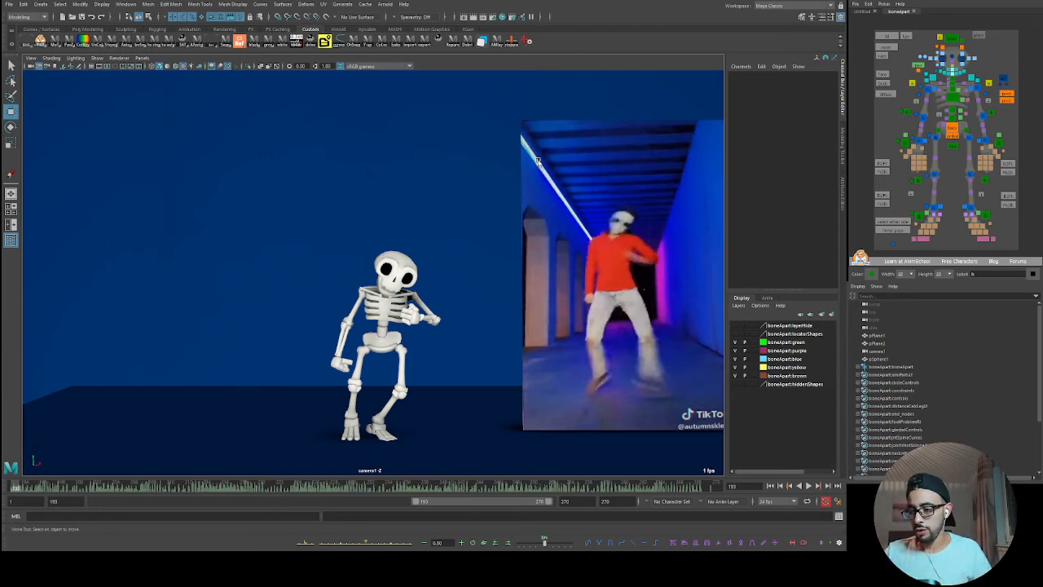
key(space)
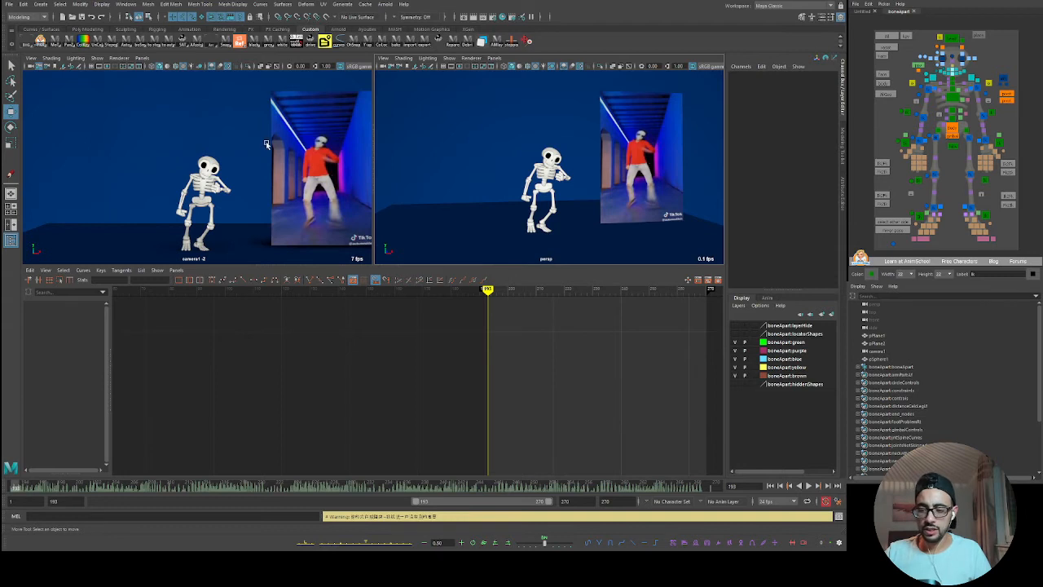
key(space)
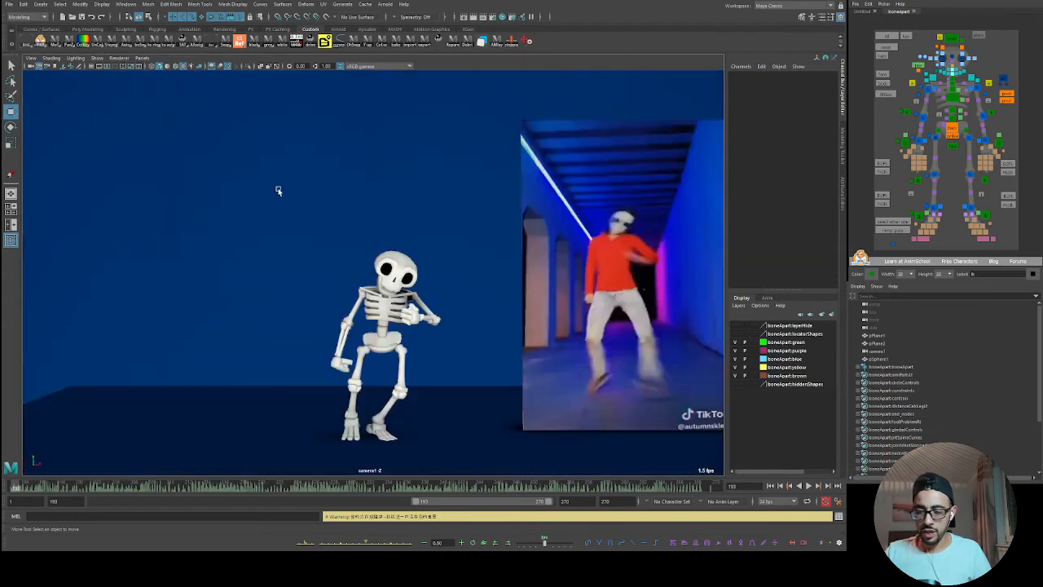
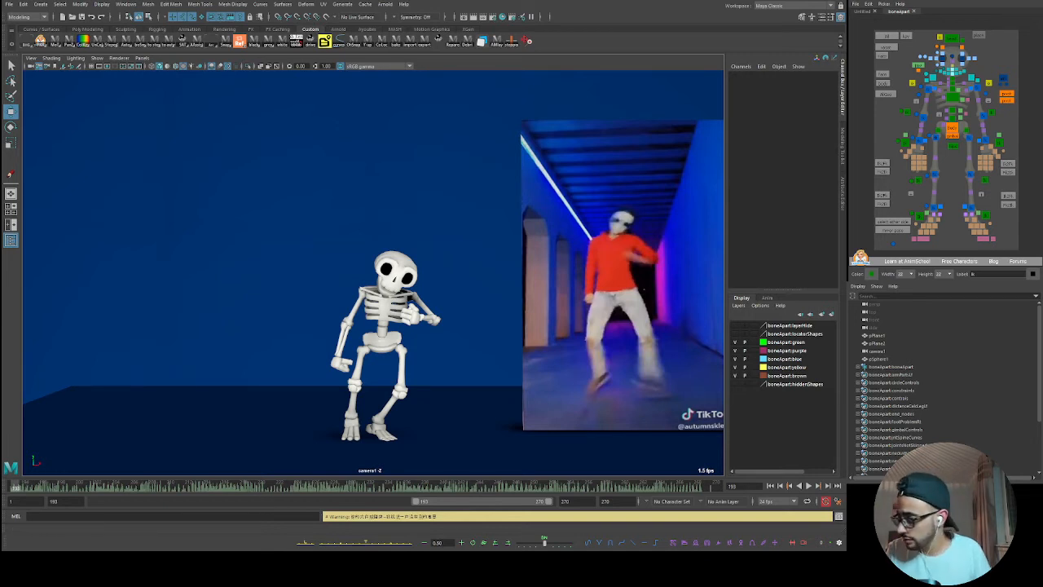
key(alt+period)
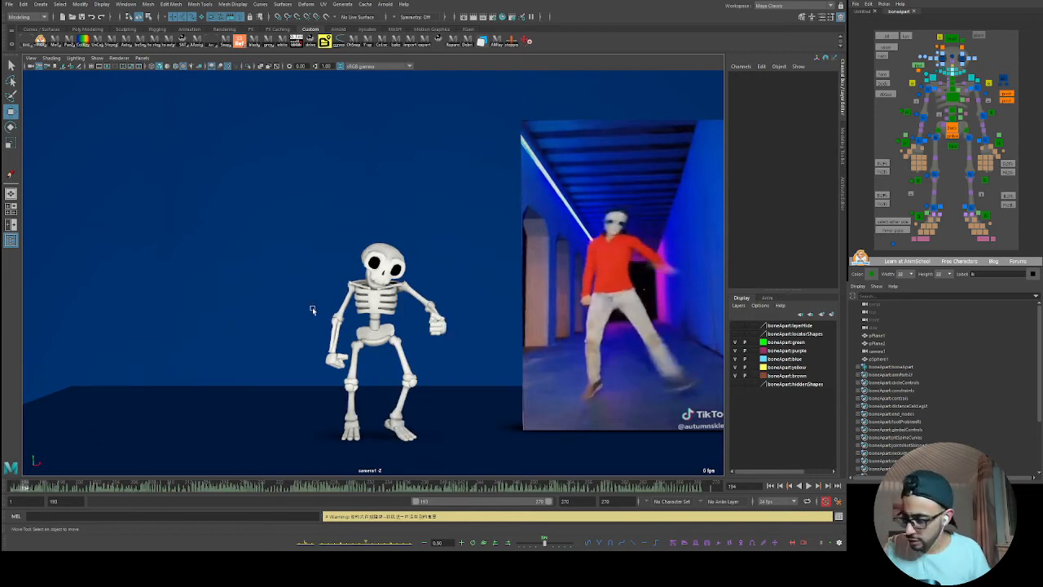
key(alt+v)
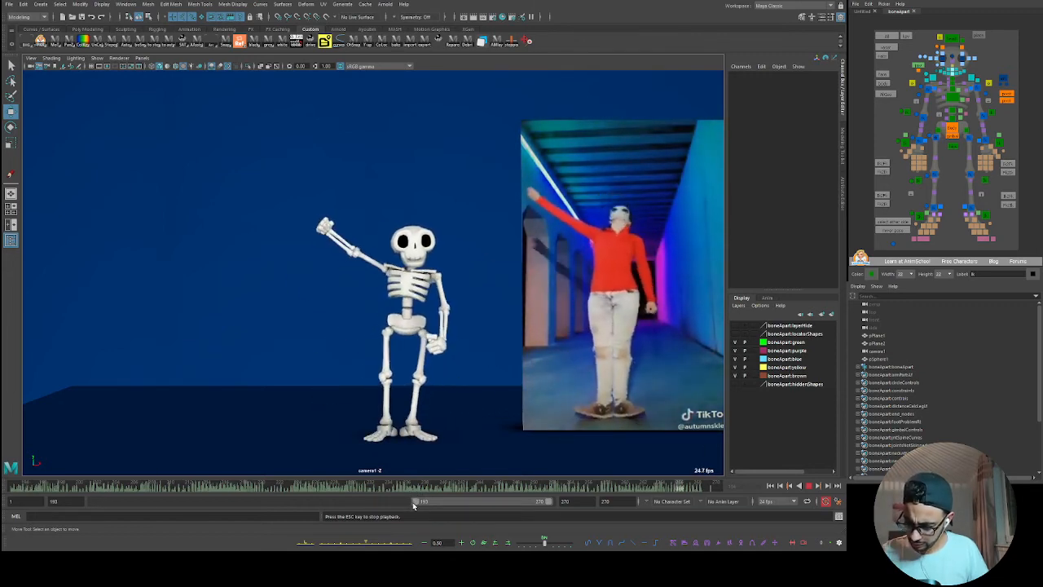
key(Escape)
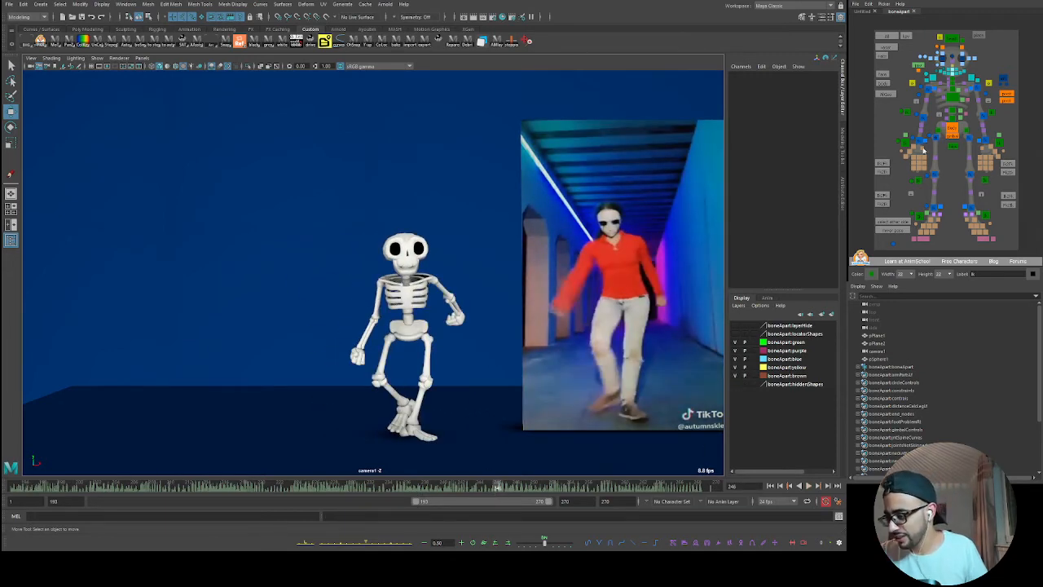
- Key the right index finger's controls at frames 256 and 258, and reset their rotation to 0 at frame 258 so the finger points straight
click(913, 163)
drag(495, 494, 548, 497)
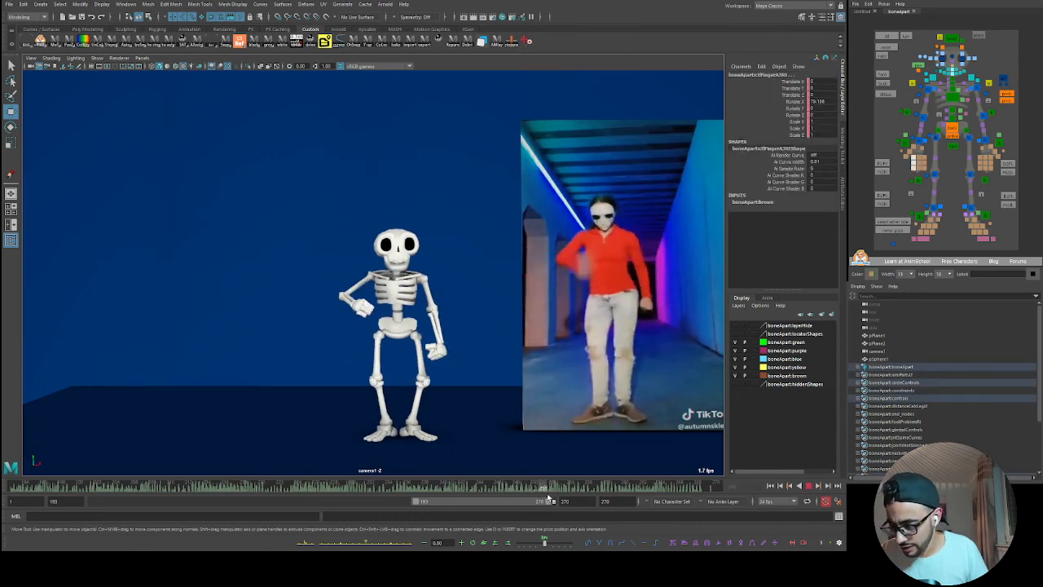
click(615, 485)
key(s)
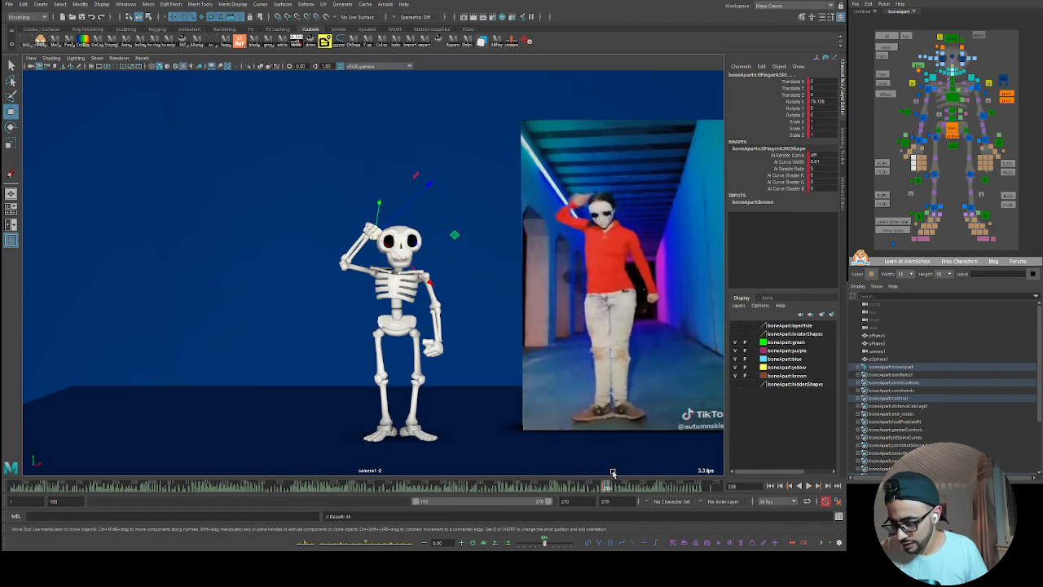
key(alt+comma)
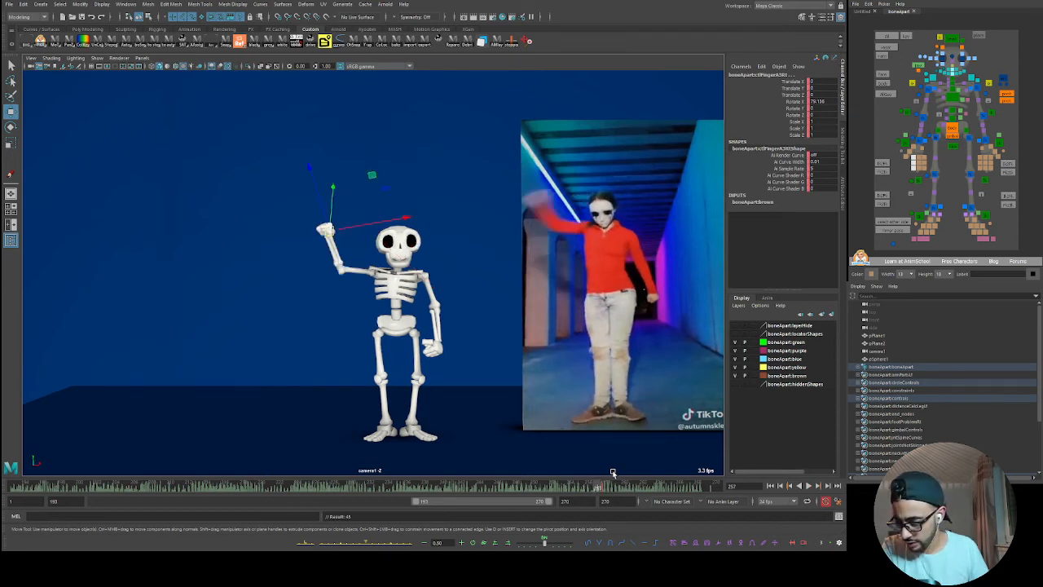
key(alt+comma)
key(s)
key(period)
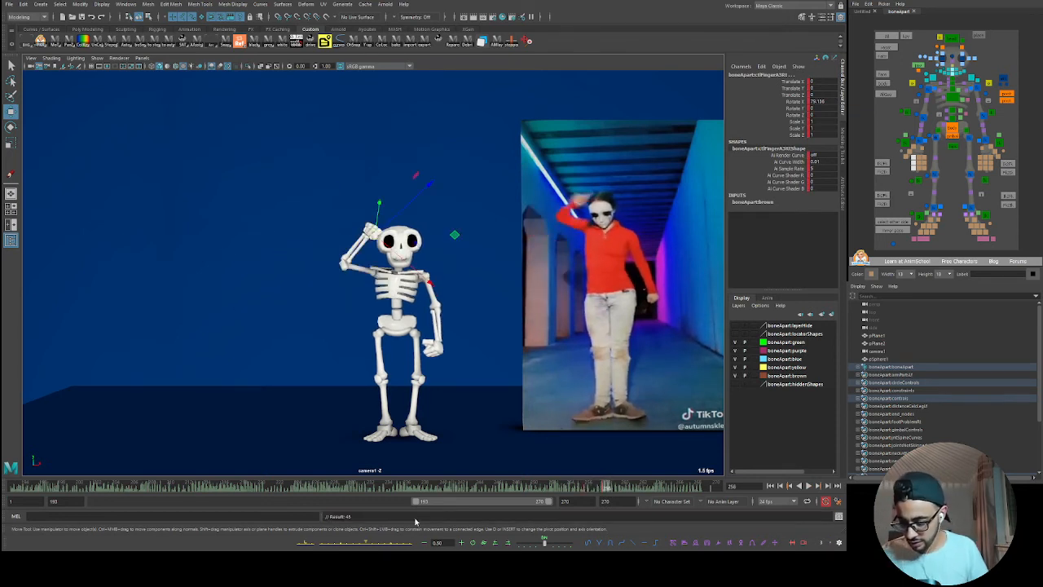
click(477, 544)
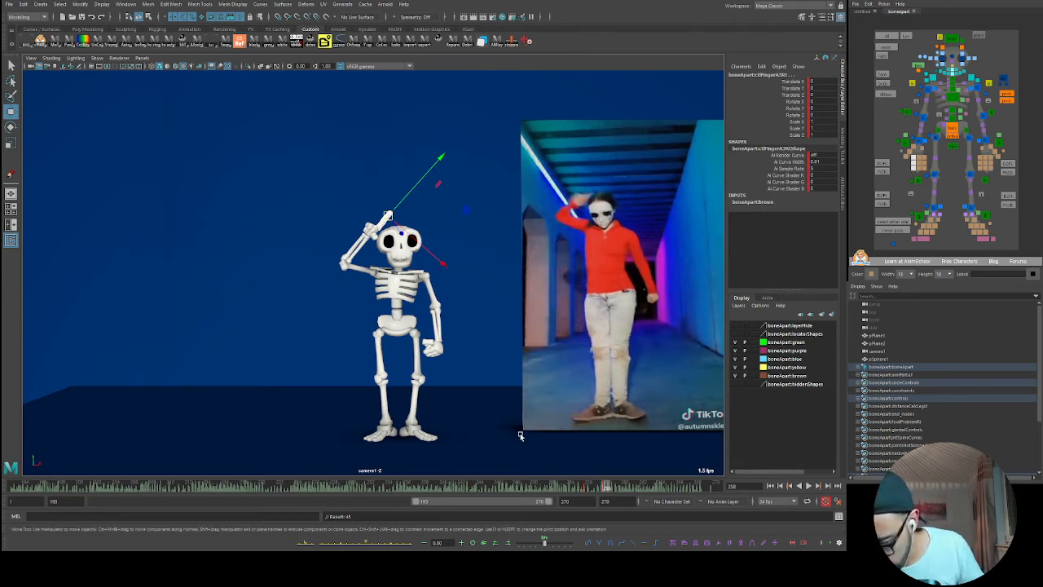
- Try to rotate the base controls of the right hand's curled fingers at frame 258, and undo the rotation
click(916, 168)
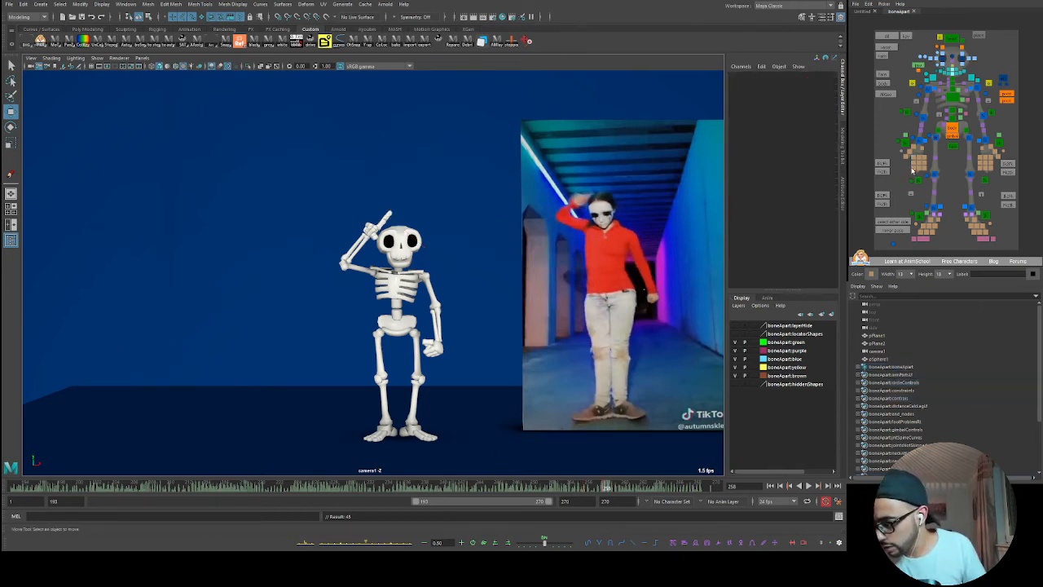
click(912, 161)
drag(927, 160, 918, 158)
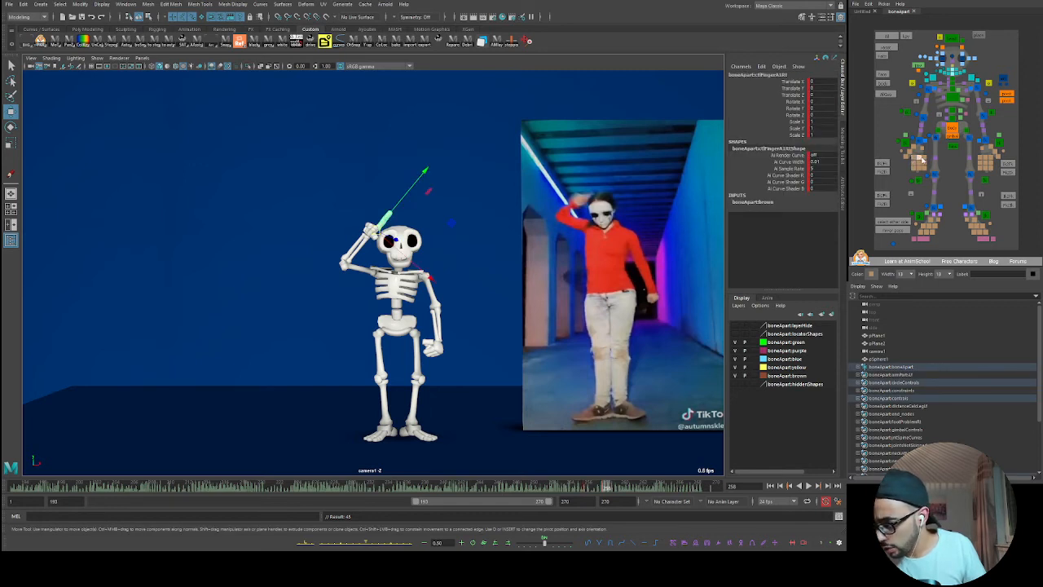
key(e)
drag(369, 278, 418, 215)
key(ctrl+z)
- Adjust the rotation of the right hand's curled finger base and of the thumb at frame 258, checking the hand up close
key(space)
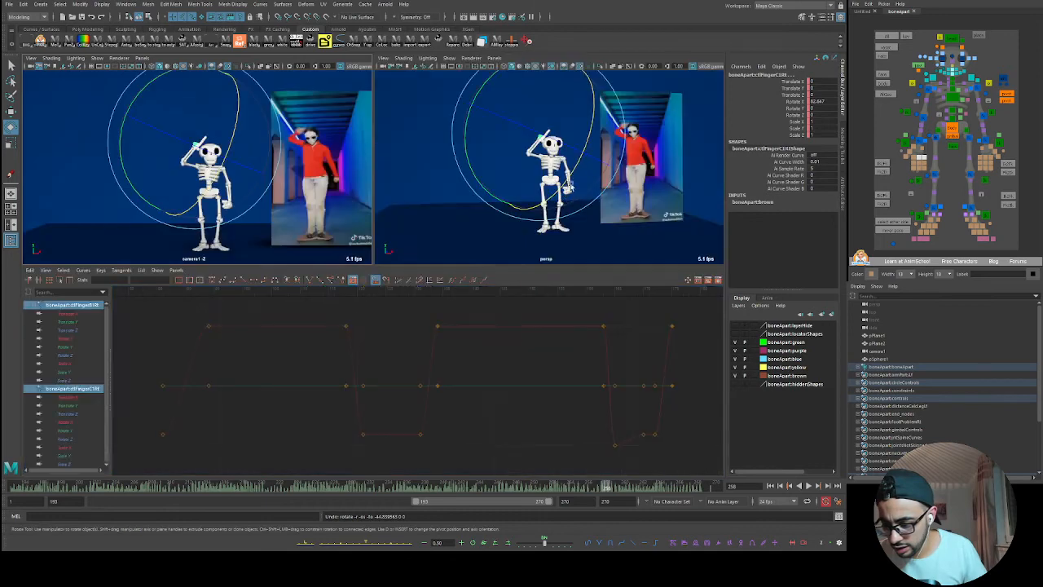
key(f)
key(space)
alt+drag(598, 188, 434, 329)
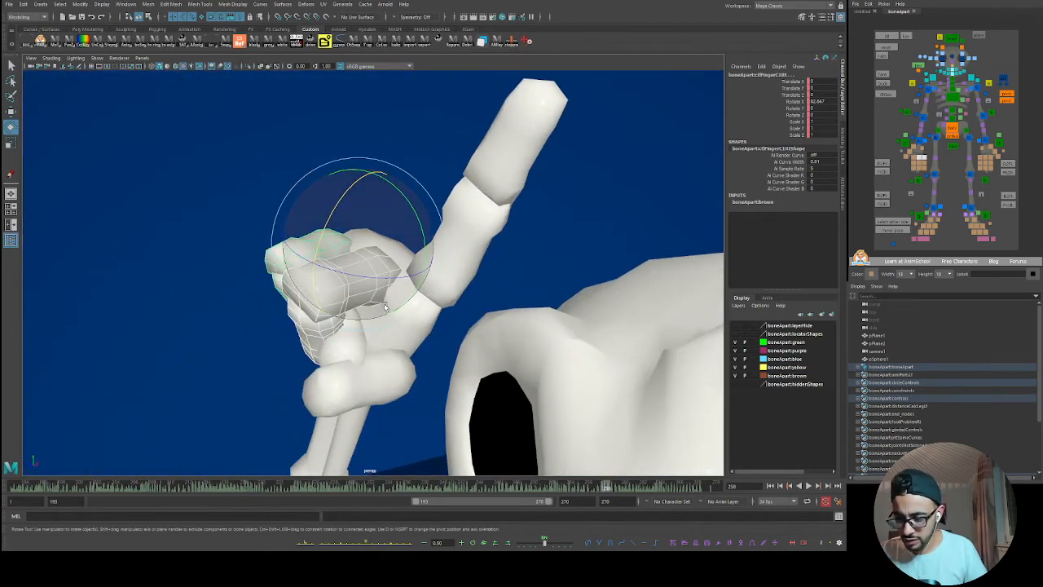
key(space)
key(space)
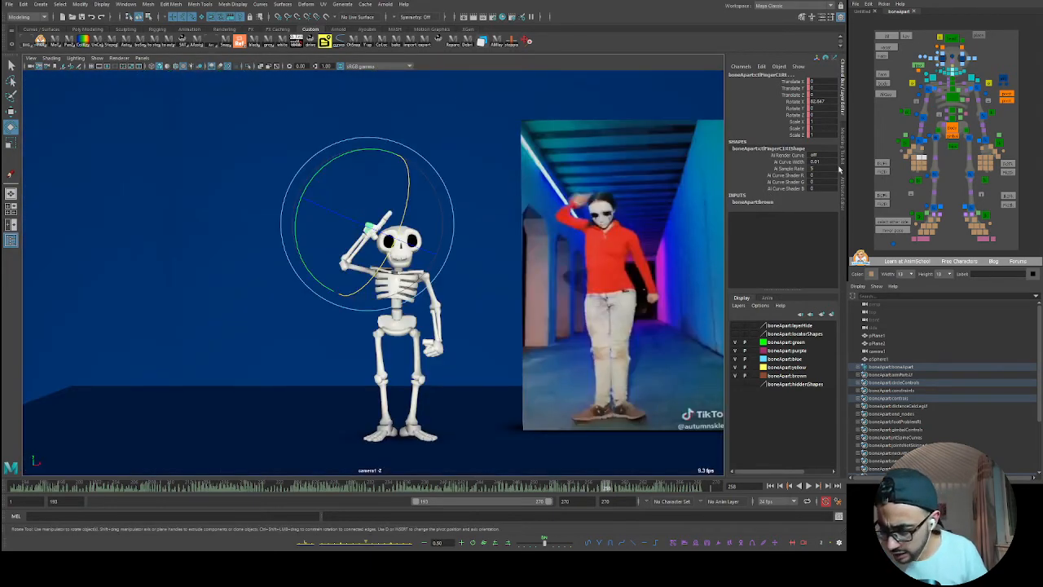
click(901, 181)
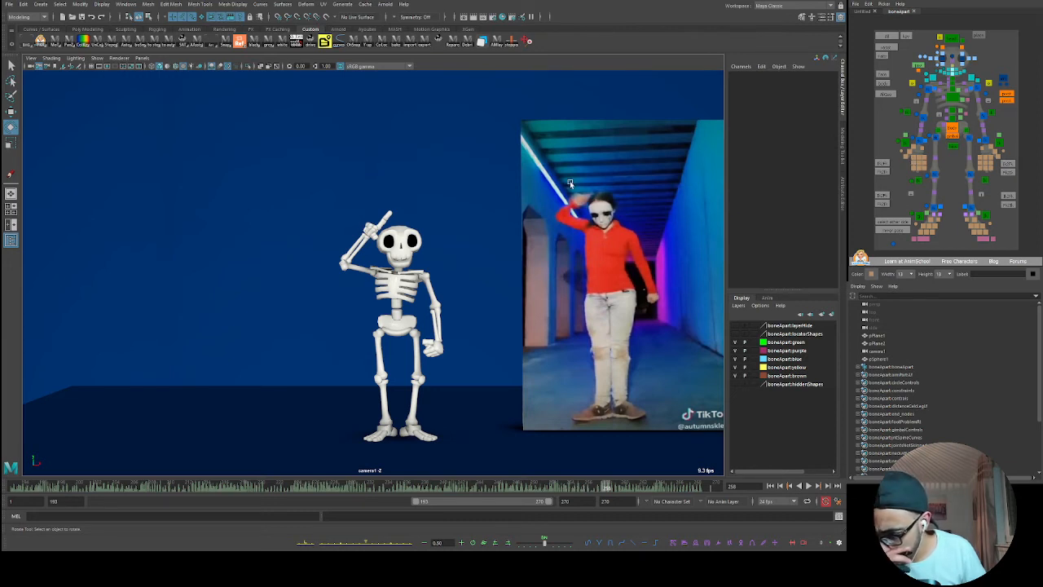
click(920, 158)
drag(384, 265, 400, 237)
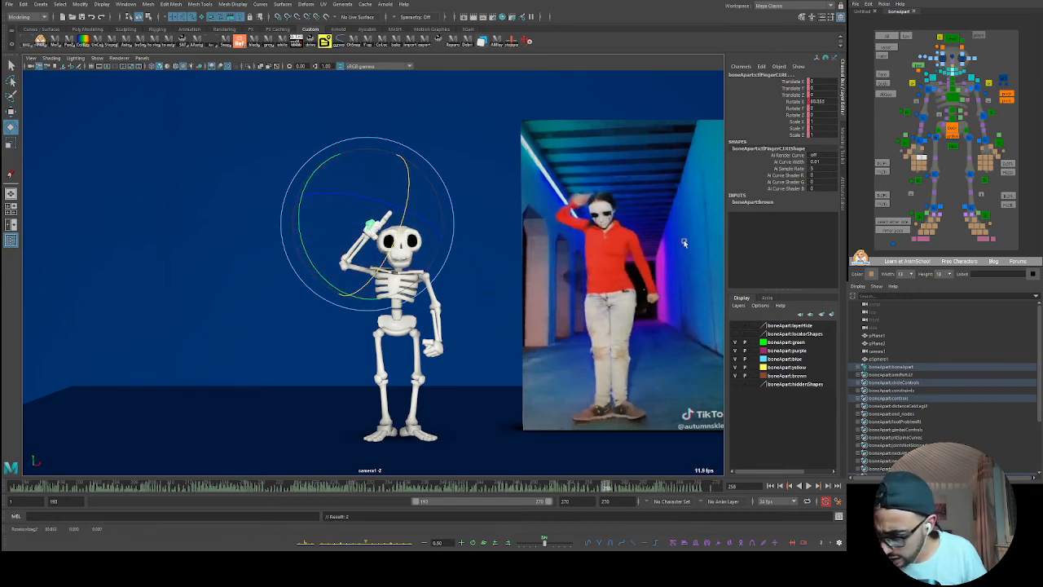
click(910, 153)
drag(445, 255, 479, 227)
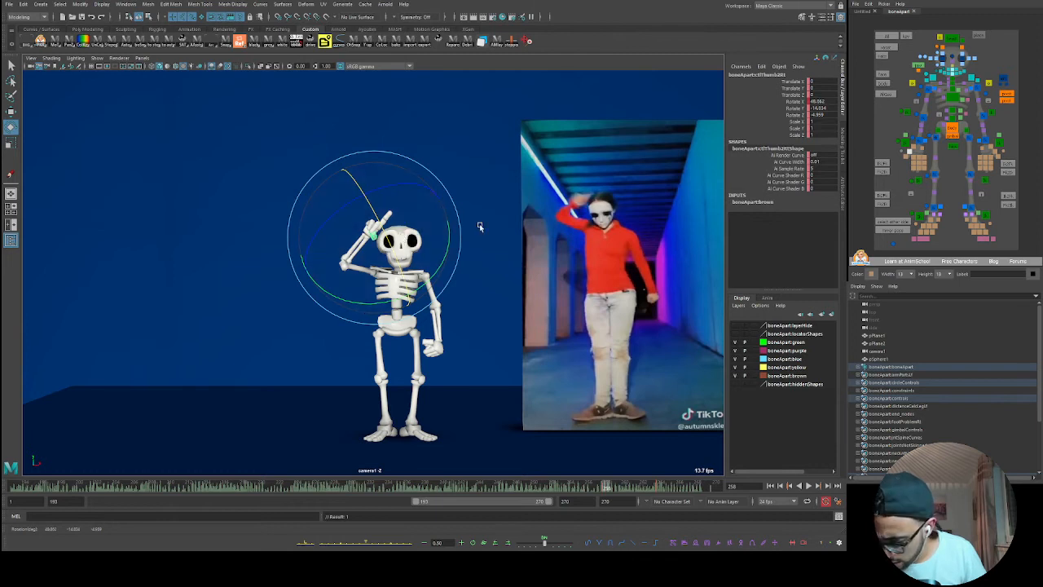
- Key all of the right hand's finger and thumb controls at frame 264
click(918, 161)
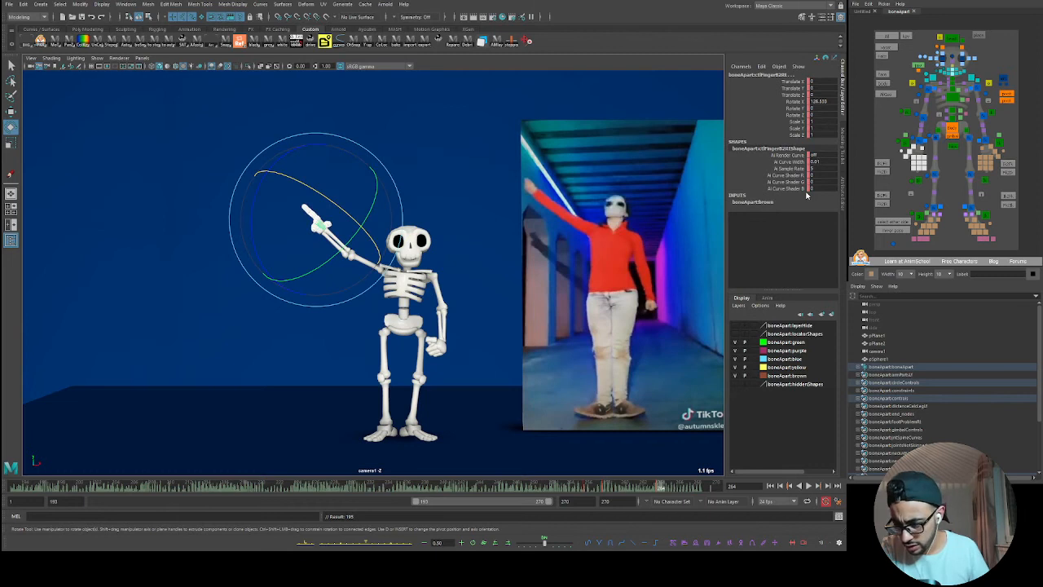
key(s)
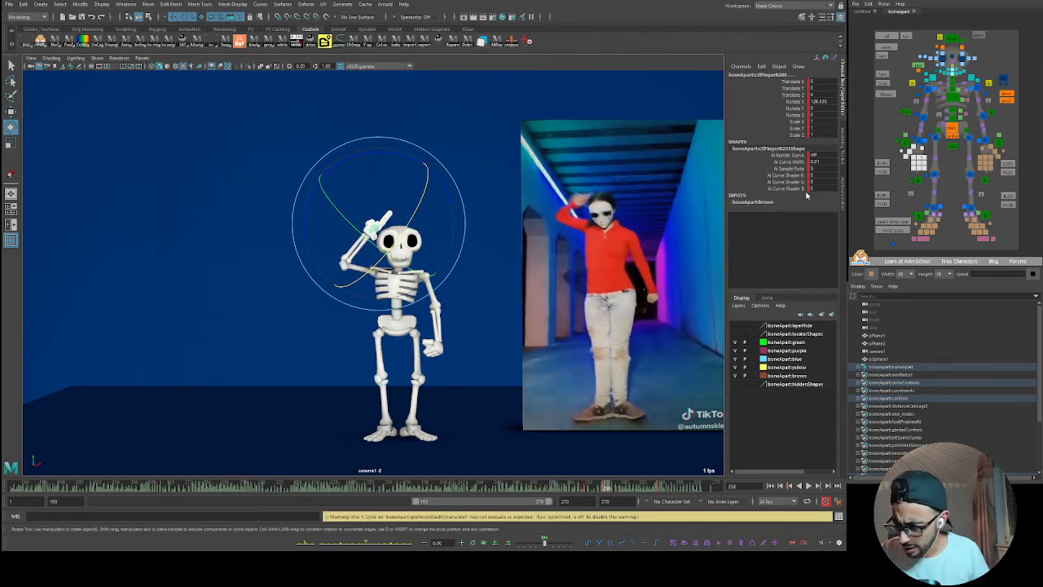
key(.)
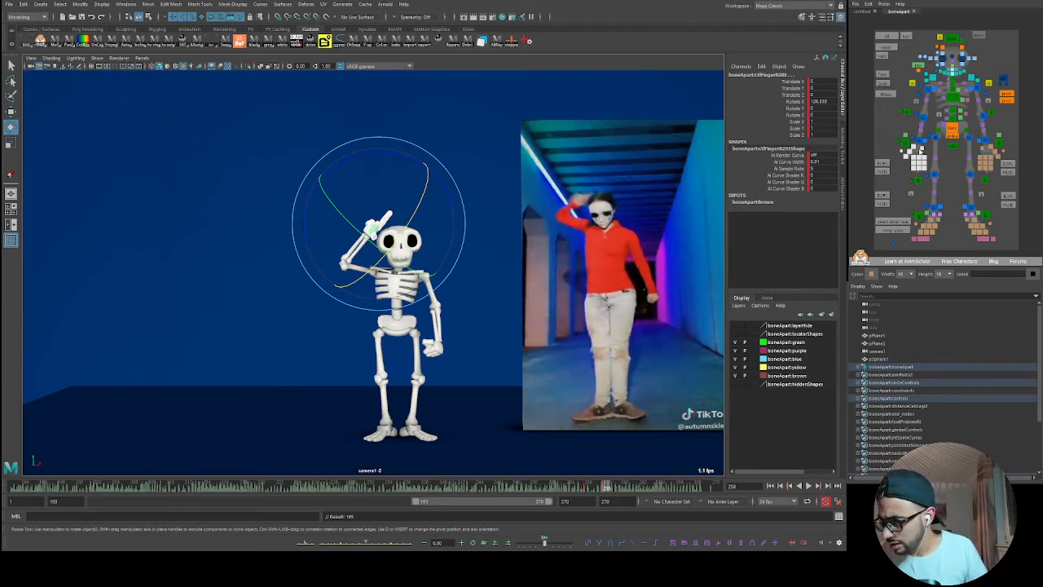
- Shorten the right index finger at frame 258 by scaling its controls to about 0.871 along Y
drag(912, 156, 914, 170)
key(r)
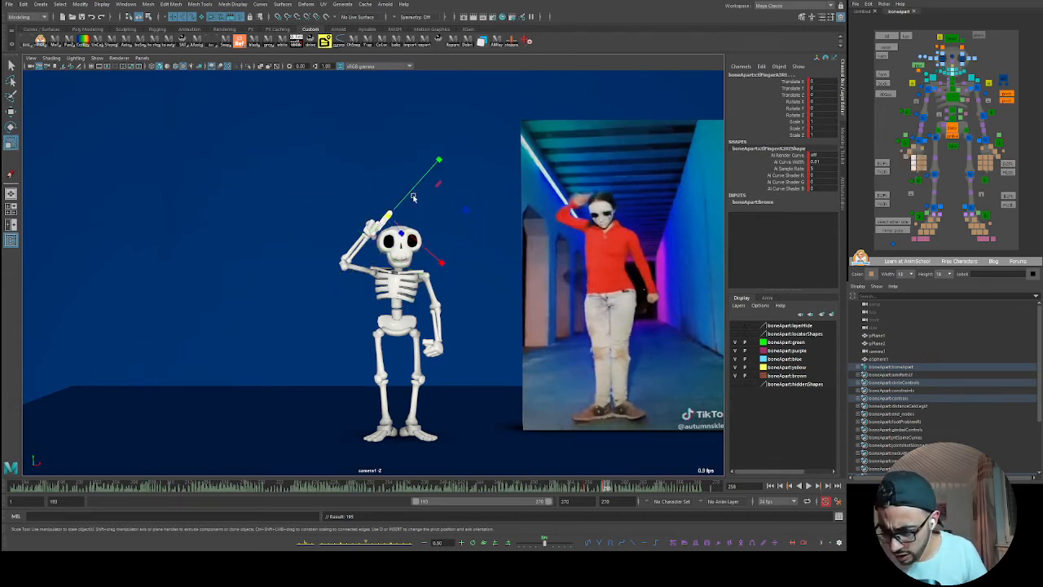
drag(418, 184, 415, 186)
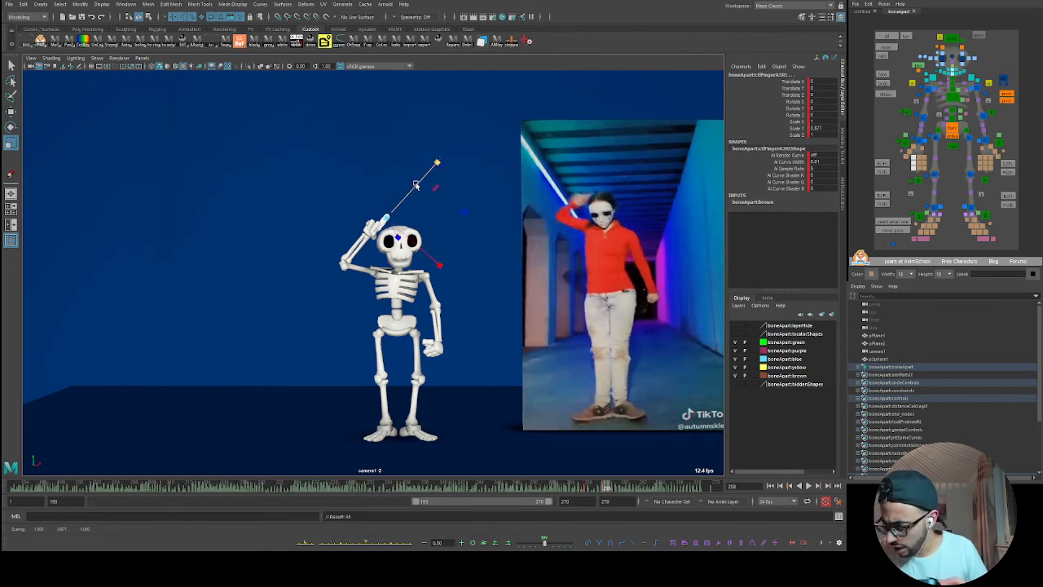
- Examine the right elbow and hand motion through the salute by playing, scrubbing and stepping frame by frame from about frame 258 to 270
key(alt+v)
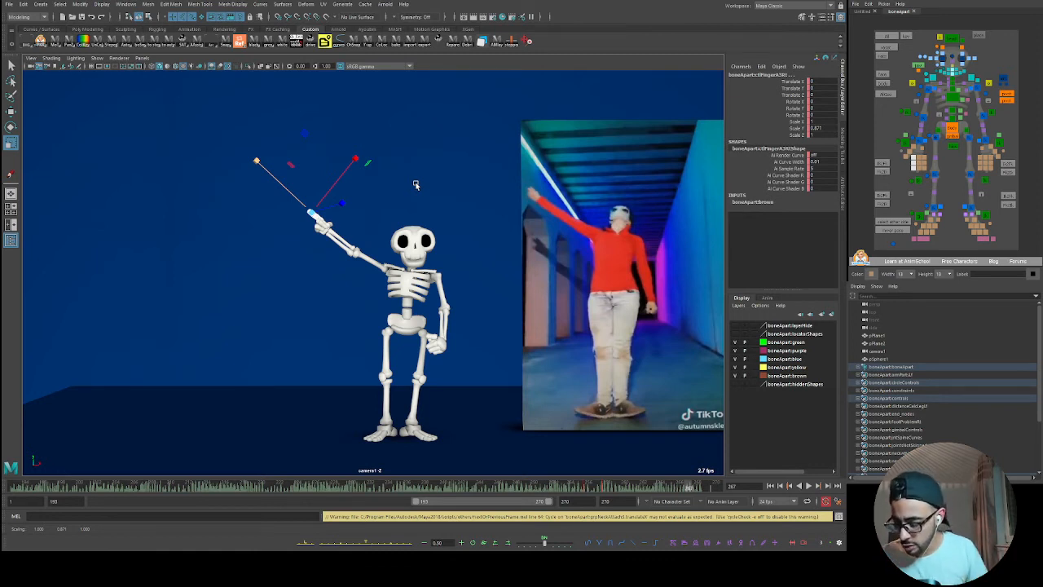
drag(584, 489, 627, 488)
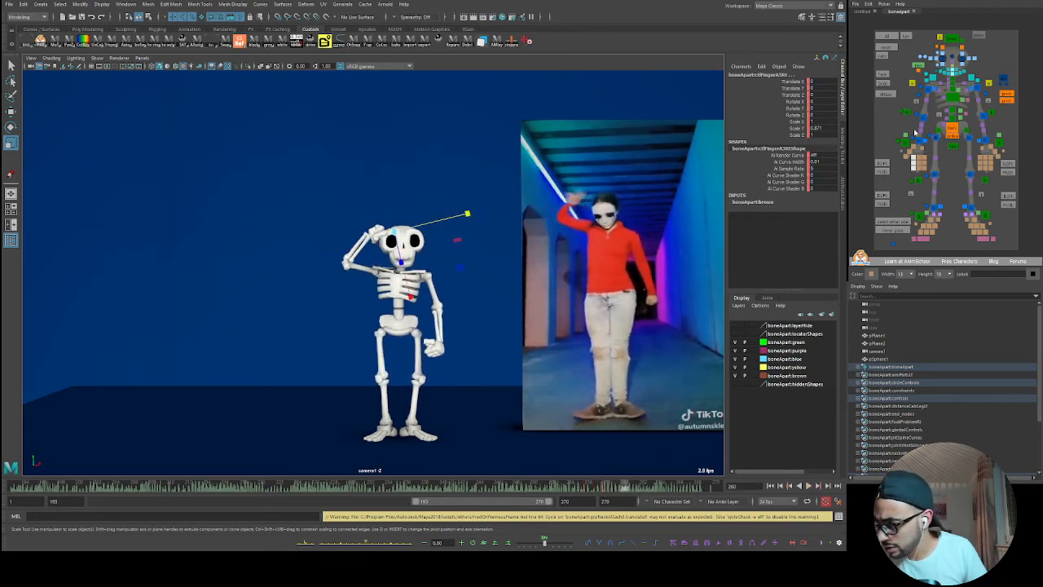
click(922, 116)
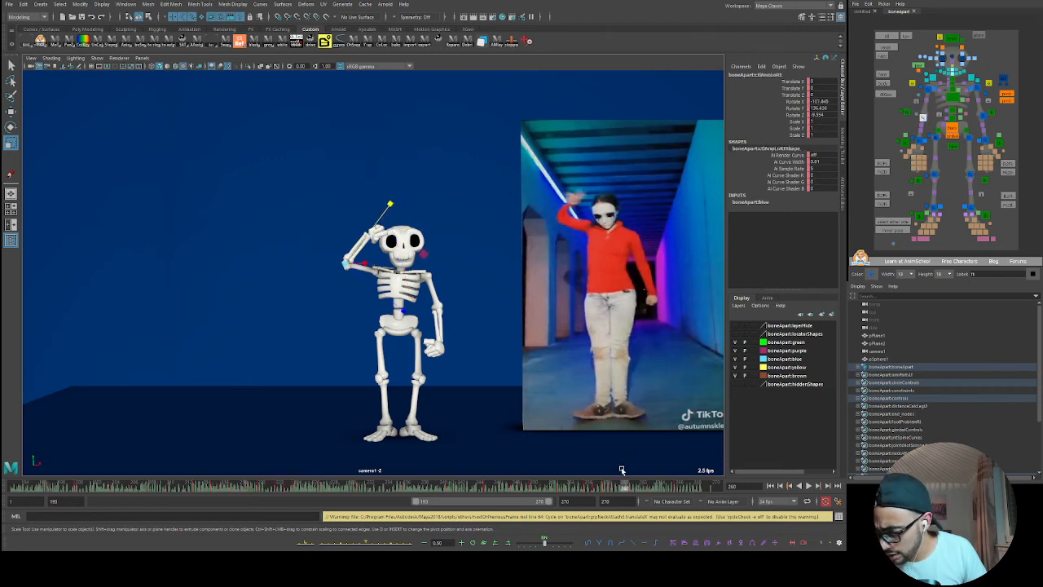
mouse_move(625, 489)
mouse_down()
mouse_move(611, 488)
mouse_move(633, 491)
mouse_move(615, 496)
mouse_move(623, 490)
mouse_up()
click(920, 141)
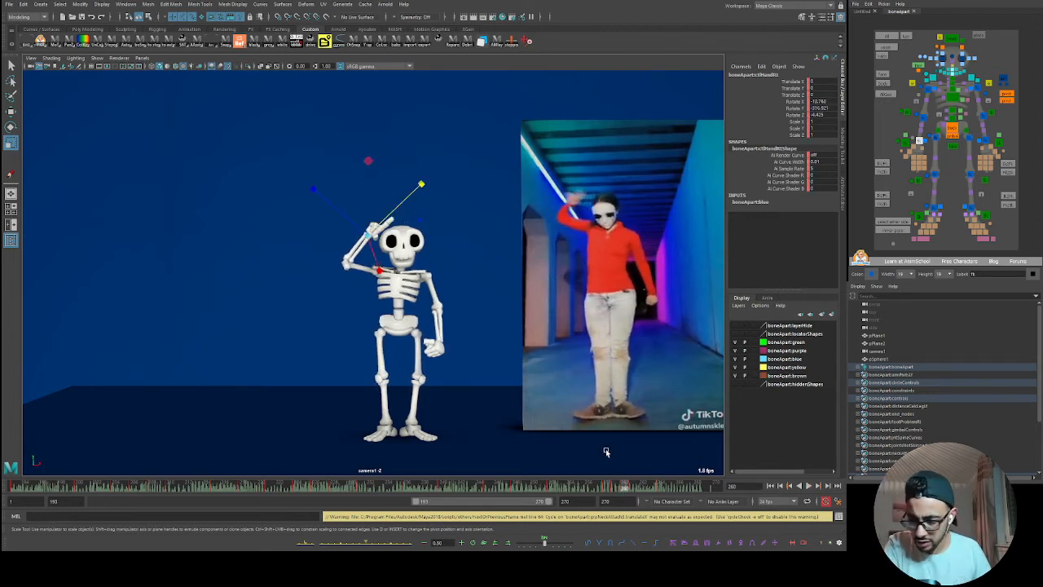
key(alt+comma)
key(alt+period)
key(alt+period)
key(alt+period)
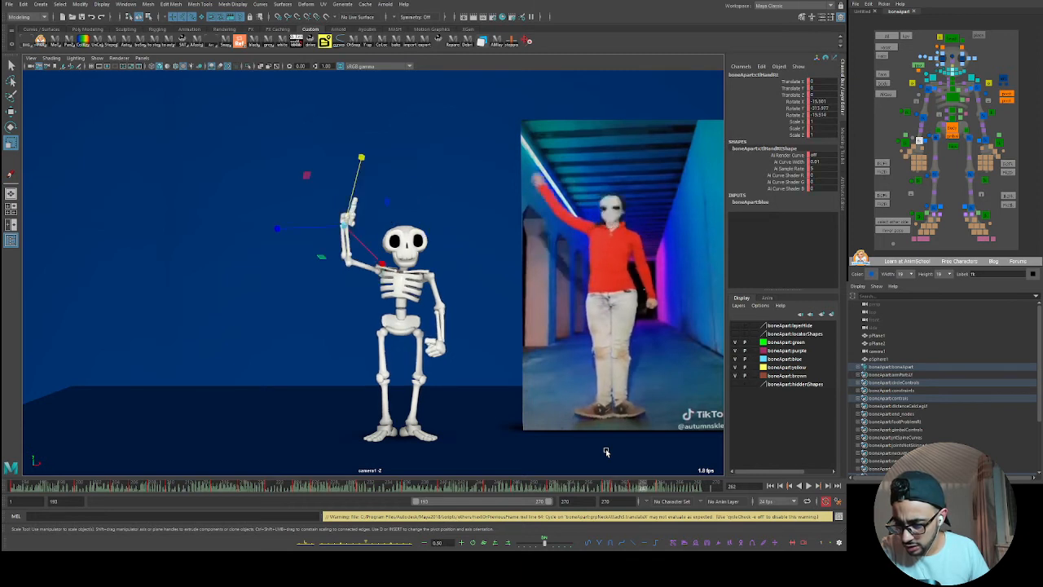
key(alt+period)
key(alt+period)
key(alt+period)
key(alt+period)
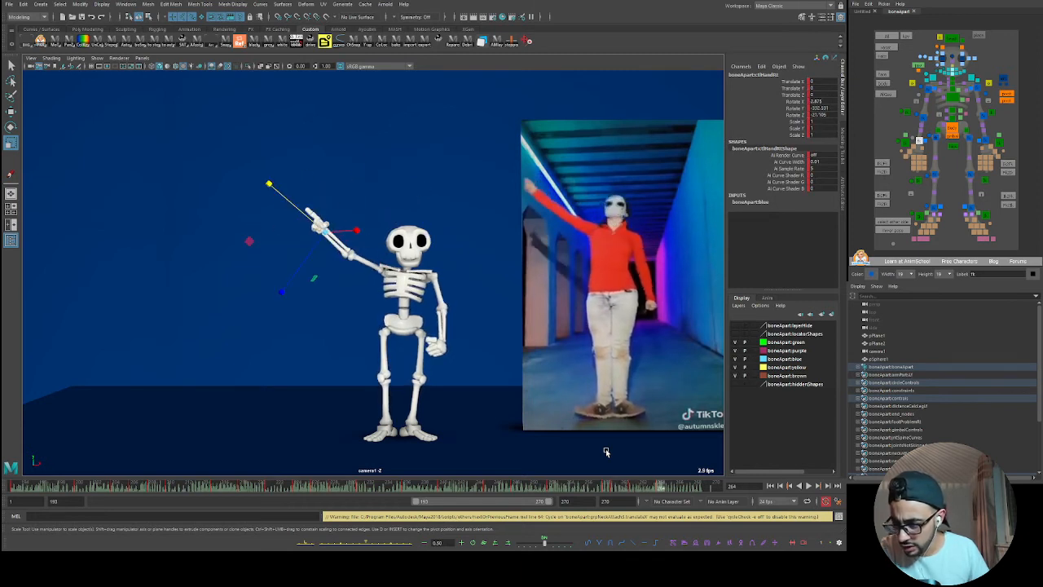
key(alt+period)
key(alt+period)
key(alt+period)
key(alt+period)
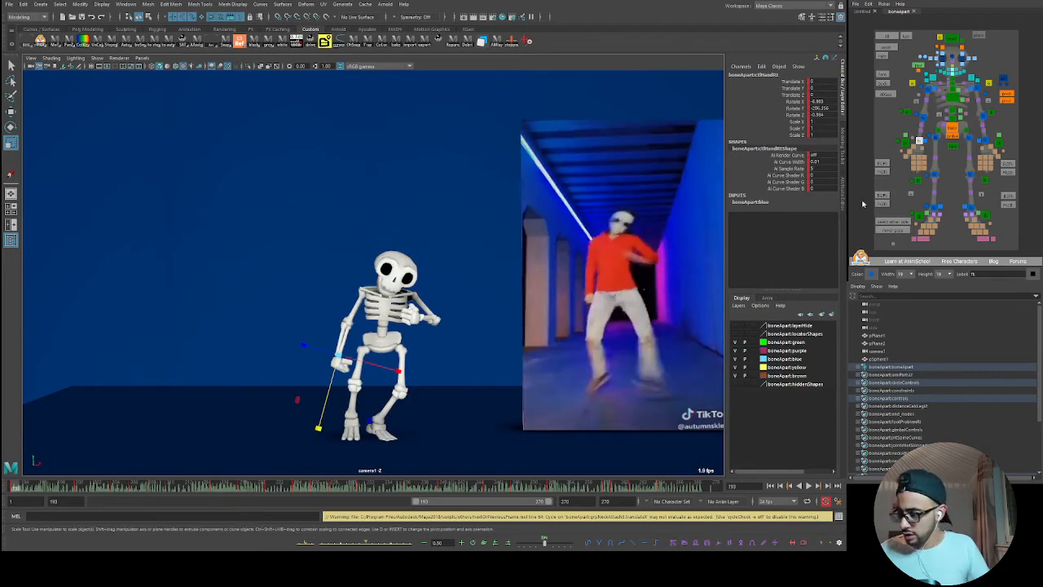
- Clear the control selection and replay frames 193 to 270, pausing around frame 230 to check the pose
click(855, 194)
key(alt+v)
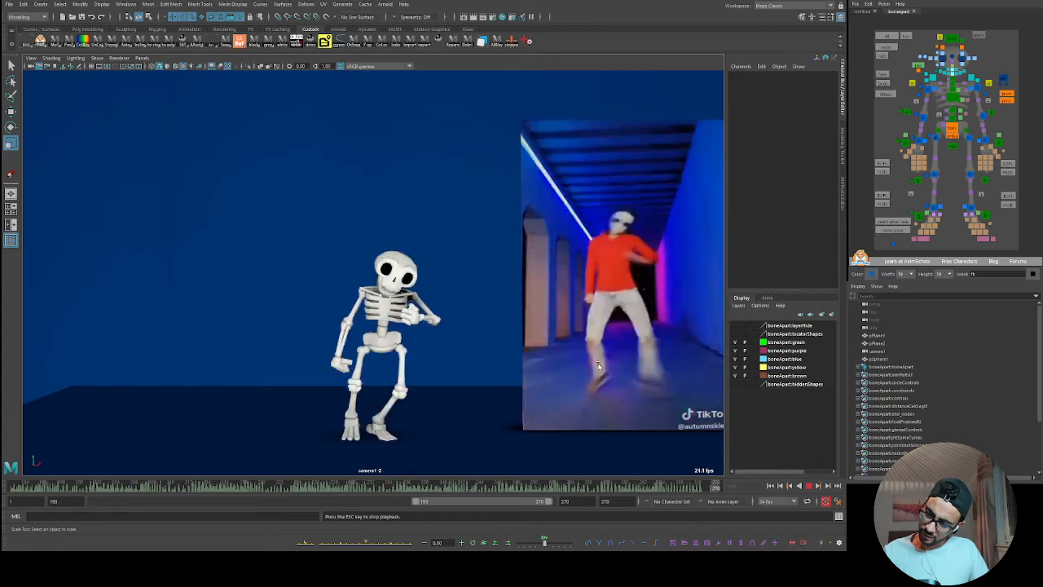
key(Escape)
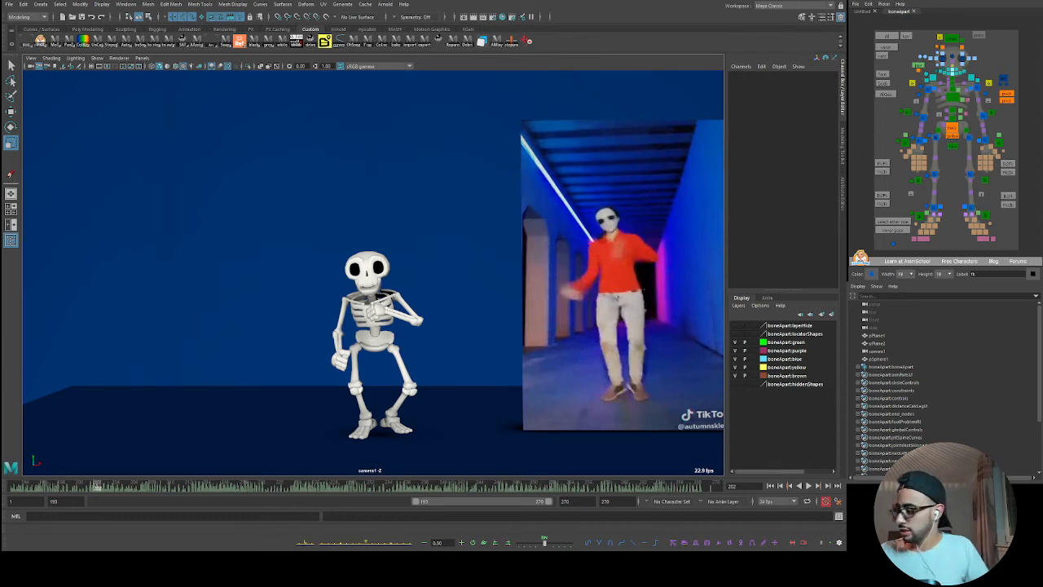
key(alt+v)
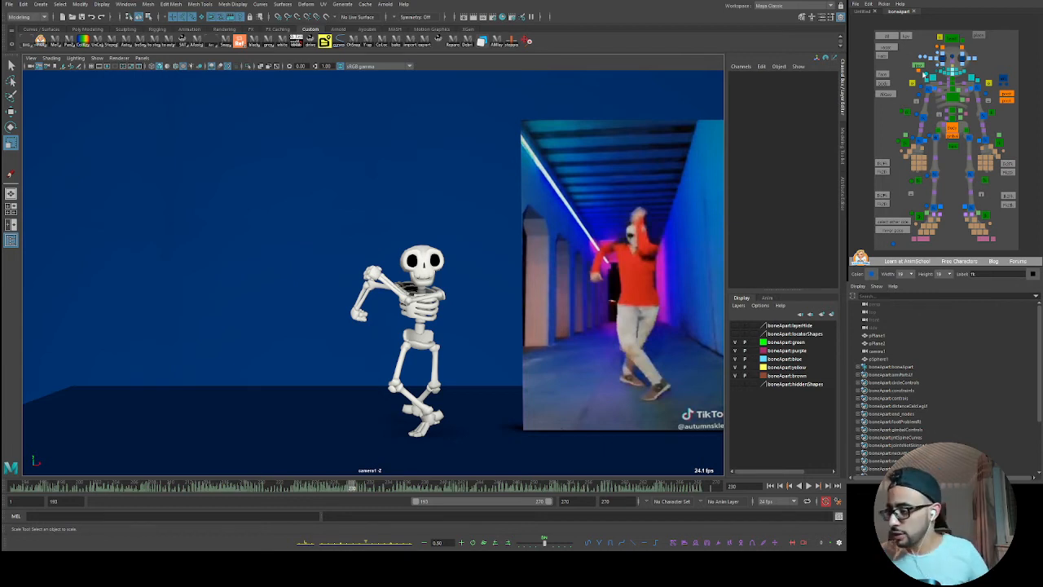
- Select both shoulder controls and go to frame 193
click(928, 75)
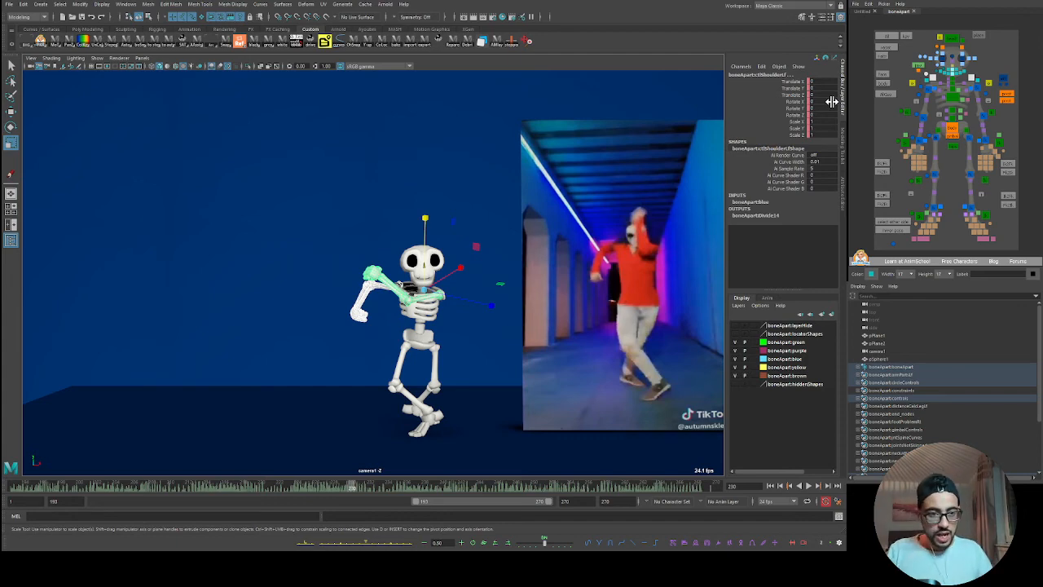
click(16, 486)
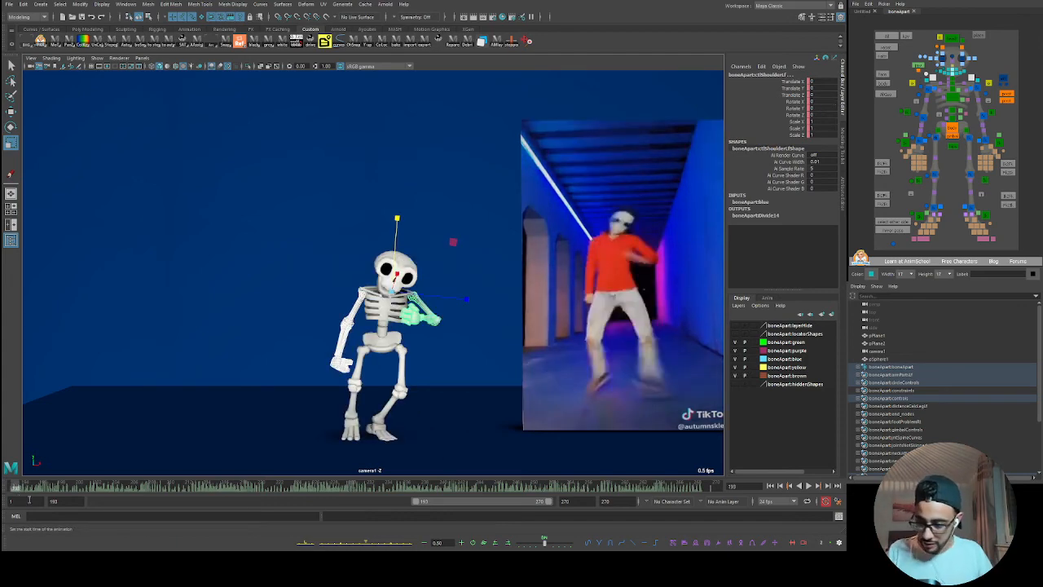
- Compare the skeleton's dance with the reference video, selecting the body and head controls along the way
key(alt+v)
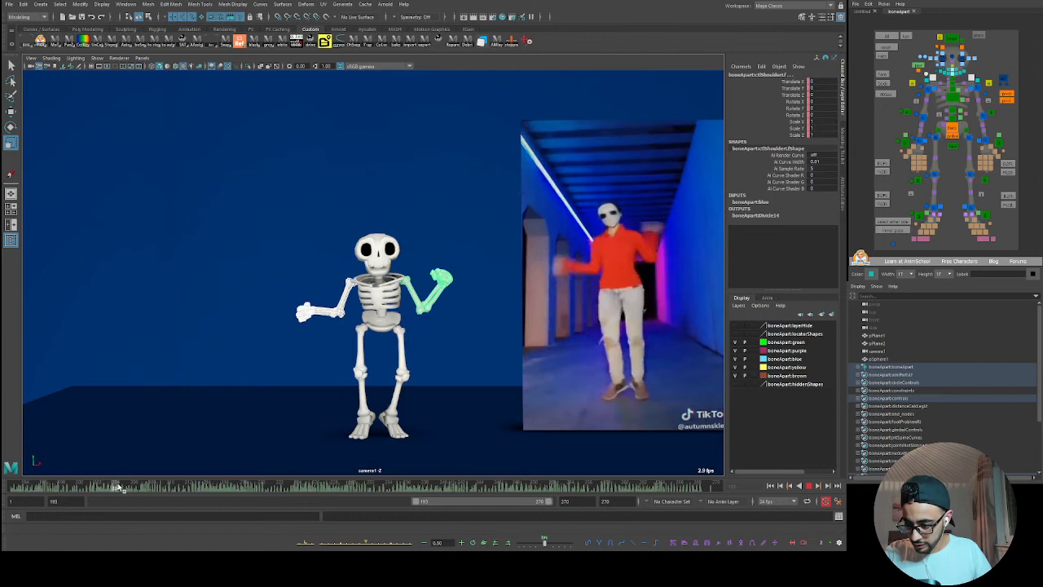
click(882, 57)
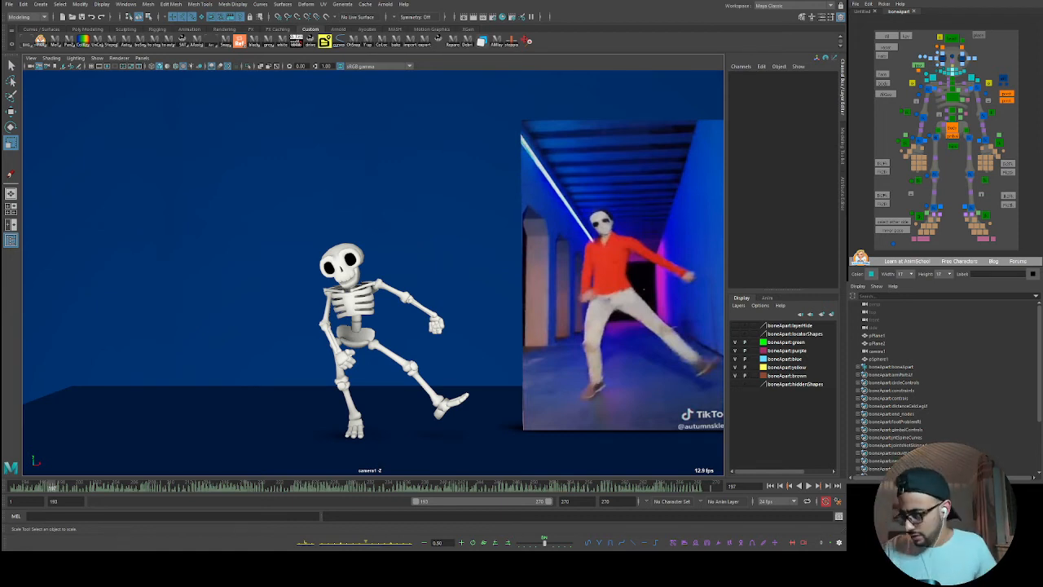
click(950, 128)
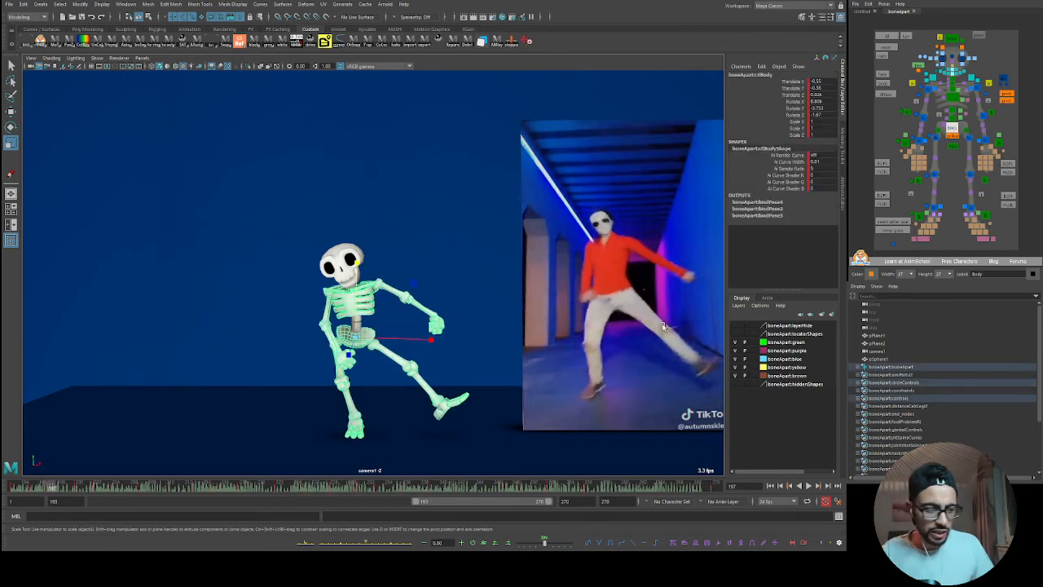
click(952, 37)
click(120, 487)
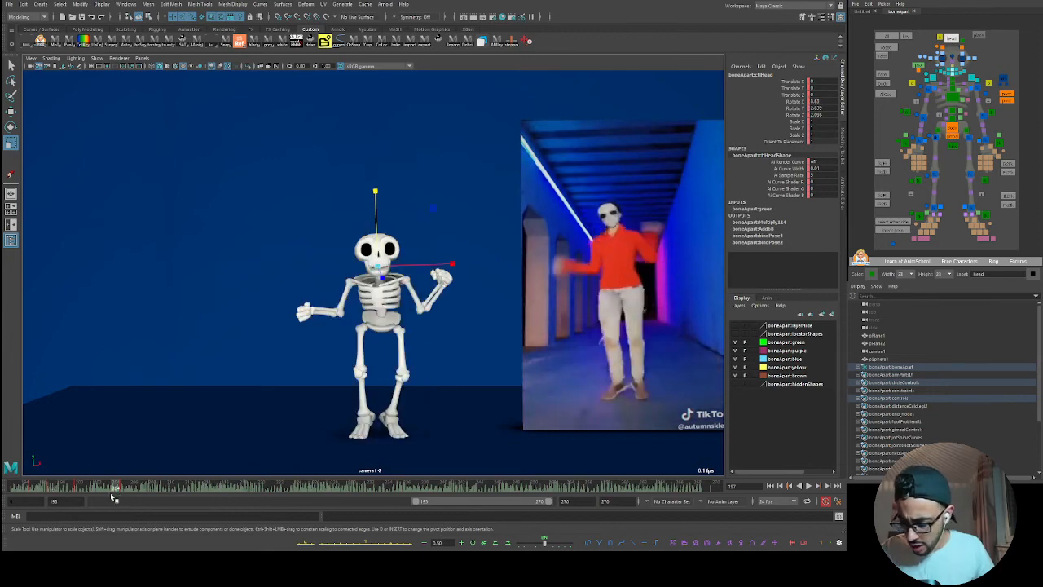
- Select the skeleton's right shoulder control and key it at the start of the playback range, frame 193
click(930, 79)
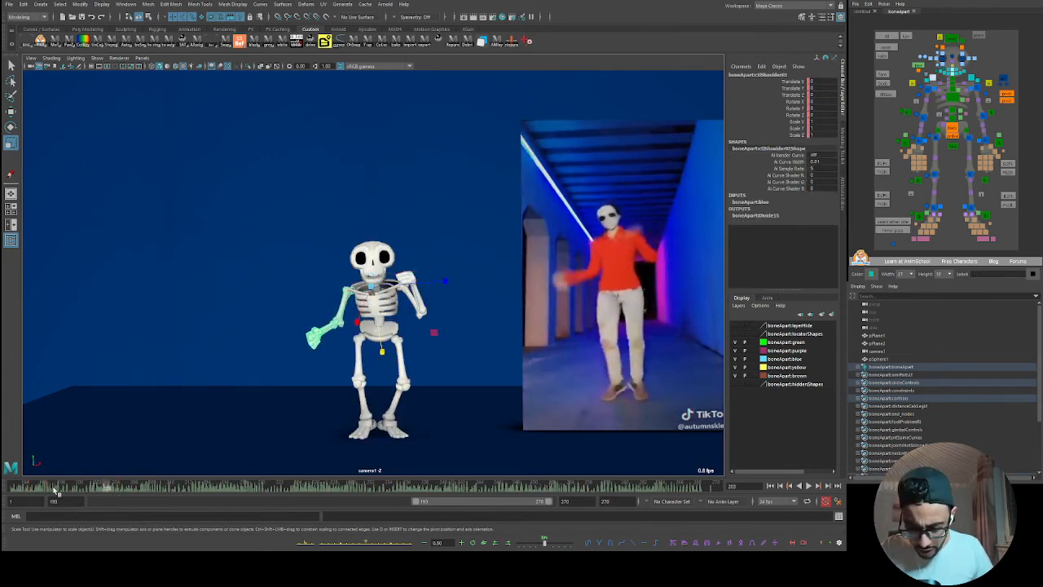
click(18, 488)
key(s)
- Rotate and key the right shoulder control around frames 195 and 197 to match the dancer's shoulder movement
mouse_move(33, 490)
mouse_down()
mouse_move(12, 492)
mouse_move(46, 498)
mouse_up()
key(e)
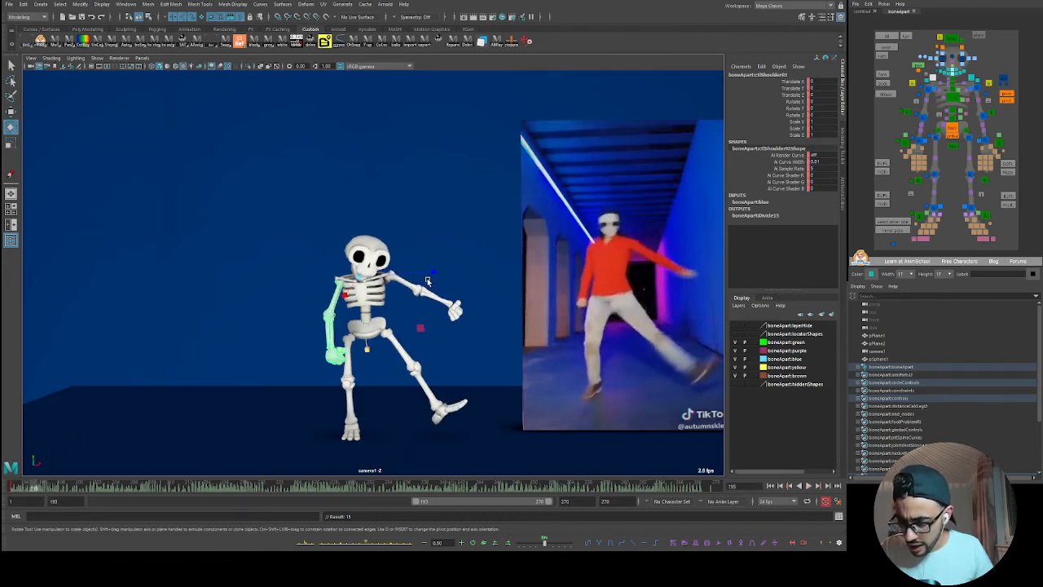
drag(417, 238, 423, 256)
key(s)
drag(15, 491, 53, 494)
drag(407, 246, 374, 226)
key(s)
mouse_move(32, 490)
mouse_down()
mouse_move(67, 500)
mouse_move(34, 492)
mouse_up()
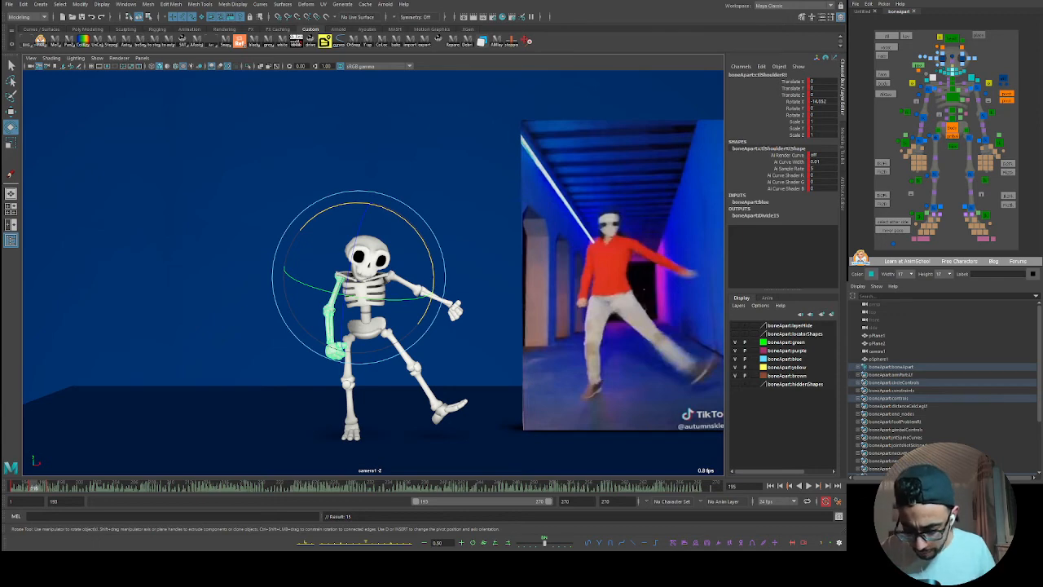
- Rotate and key the right shoulder control around frames 205 and 208 to follow the dancer's arm swings
key(alt+v)
mouse_move(79, 490)
mouse_down()
mouse_move(97, 492)
mouse_move(64, 495)
mouse_move(122, 496)
mouse_up()
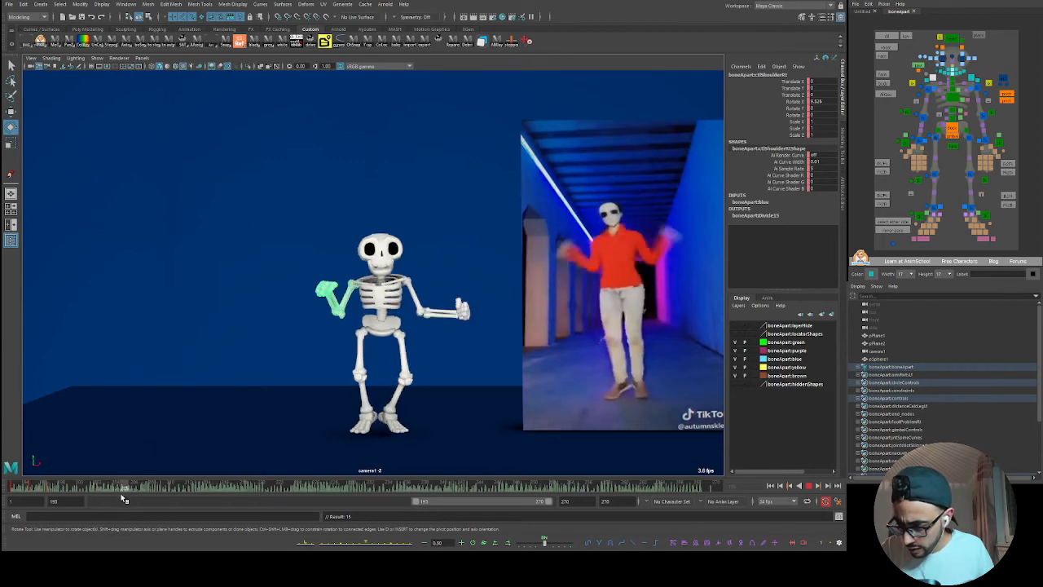
drag(444, 247, 449, 263)
key(s)
drag(78, 489, 152, 489)
mouse_move(381, 333)
mouse_down()
mouse_move(358, 310)
mouse_move(371, 320)
mouse_up()
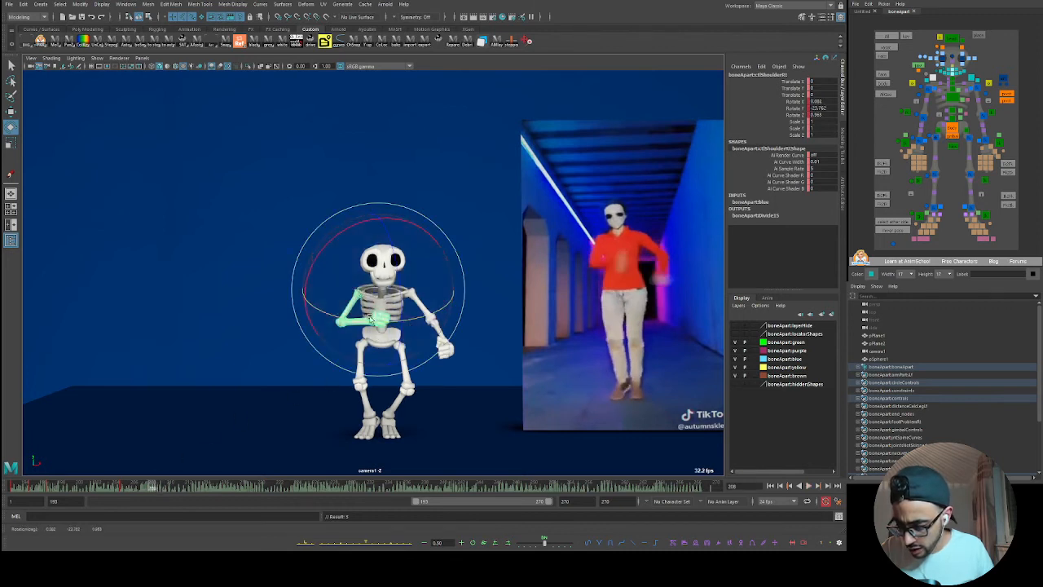
key(s)
- Try a keyed right shoulder rotation on several axes at frame 211, compare it with frame 214, and undo it
drag(119, 491, 180, 489)
drag(381, 324, 378, 227)
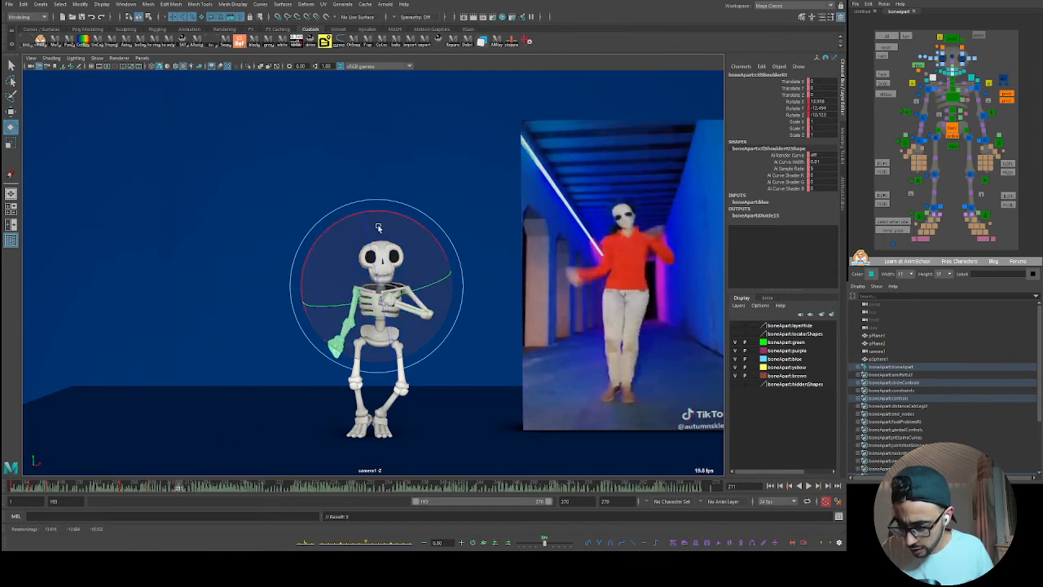
drag(309, 259, 397, 269)
drag(323, 293, 355, 277)
key(s)
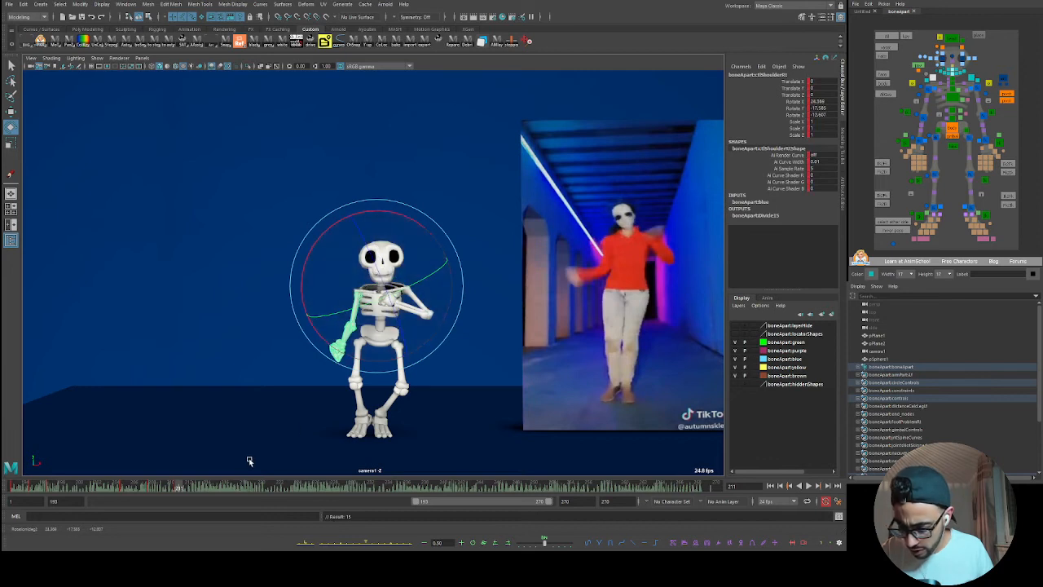
drag(139, 486, 207, 484)
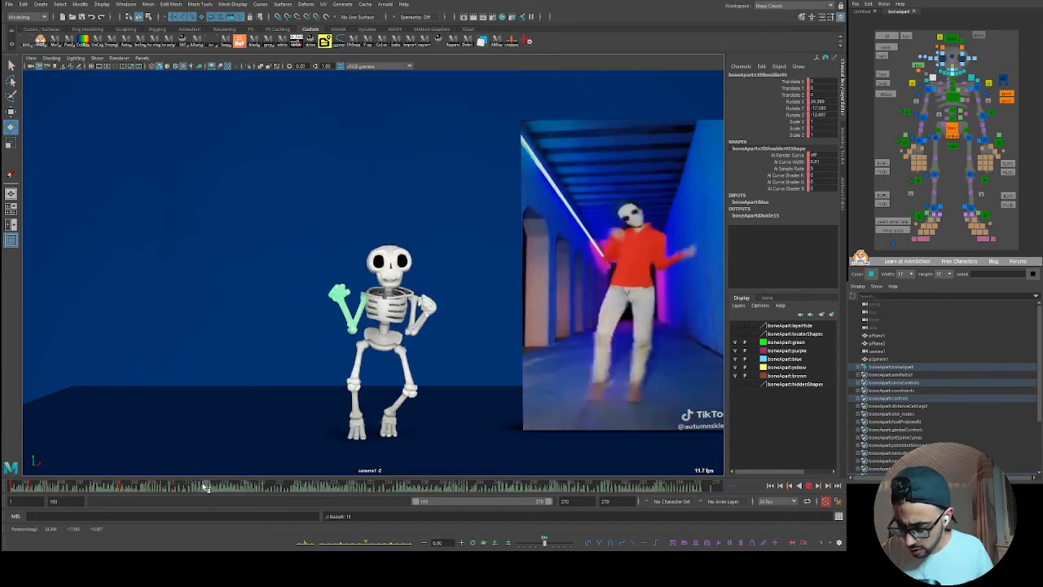
click(472, 542)
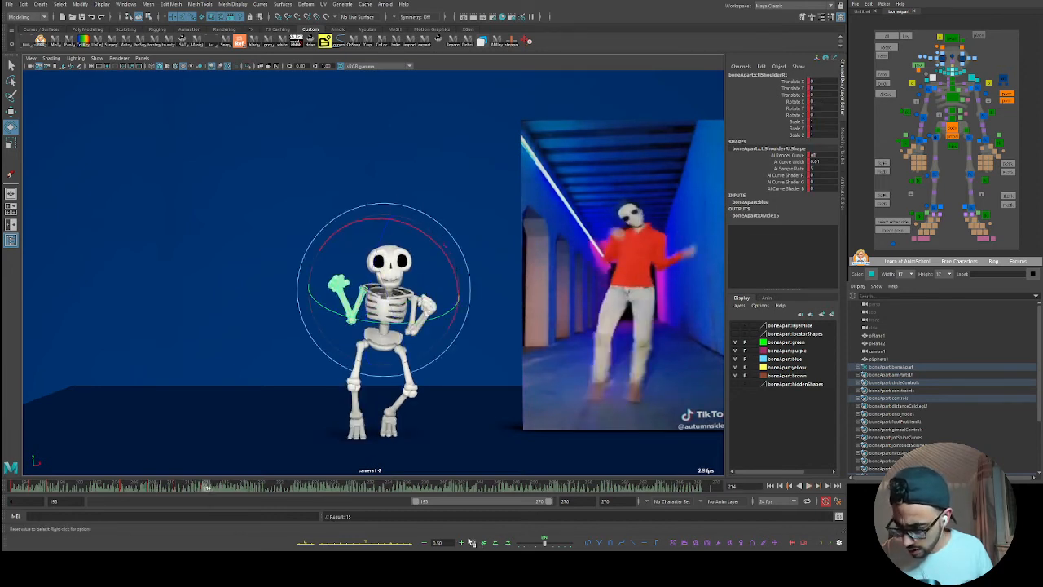
mouse_move(204, 489)
mouse_down()
mouse_move(178, 489)
mouse_move(217, 490)
mouse_move(189, 496)
mouse_up()
key(Escape)
key(ctrl+z)
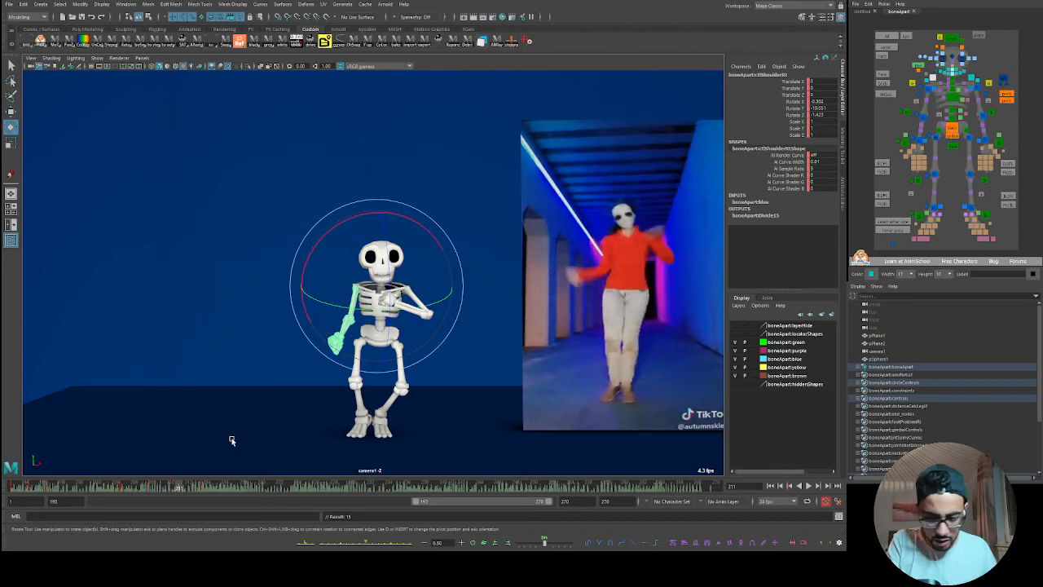
- Rotate the right shoulder control at about frames 211, 219 and 223 to match the reference dancer's arm
drag(433, 231, 418, 220)
drag(183, 491, 253, 494)
drag(469, 278, 468, 236)
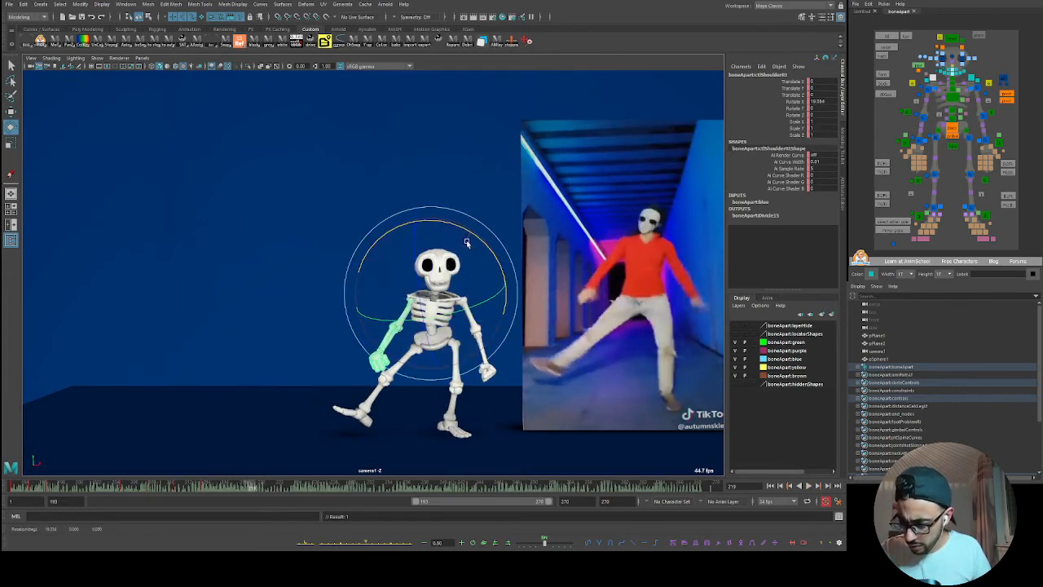
drag(204, 491, 288, 492)
drag(465, 235, 441, 305)
- Rotate the right shoulder control at frame 228 and inspect the arm from the side in the perspective view
key(alt+v)
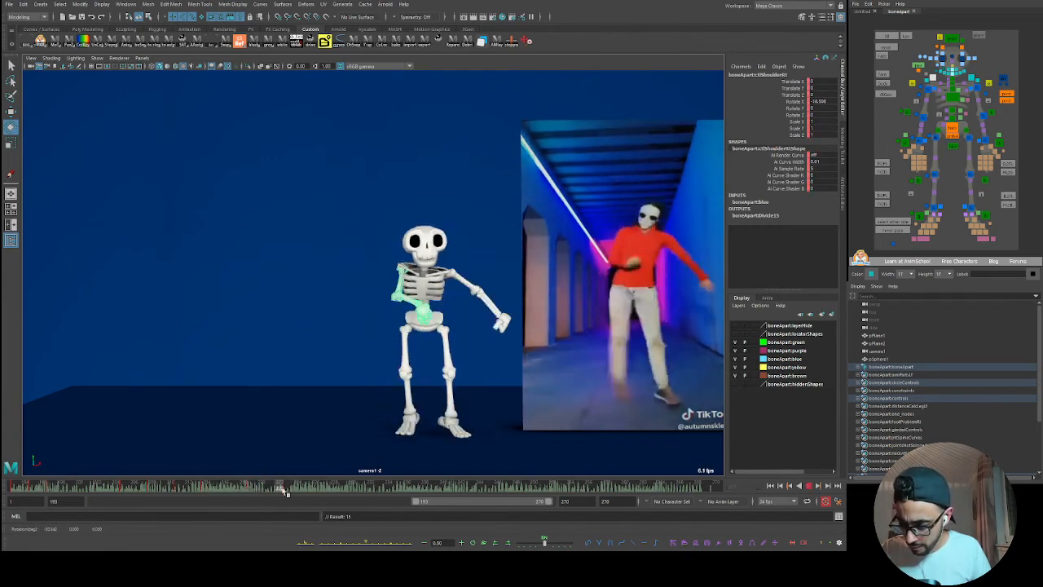
click(337, 489)
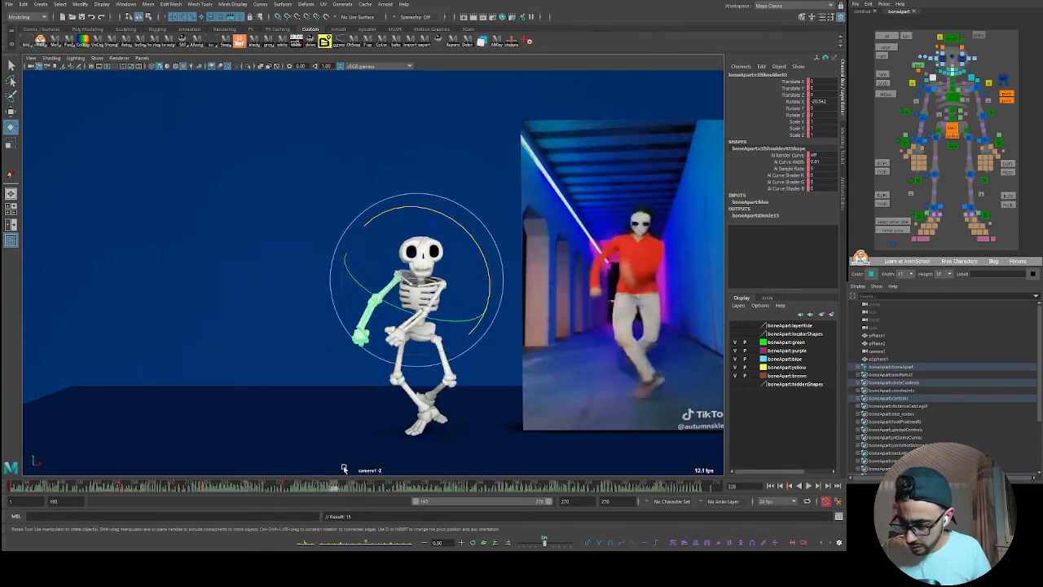
key(space)
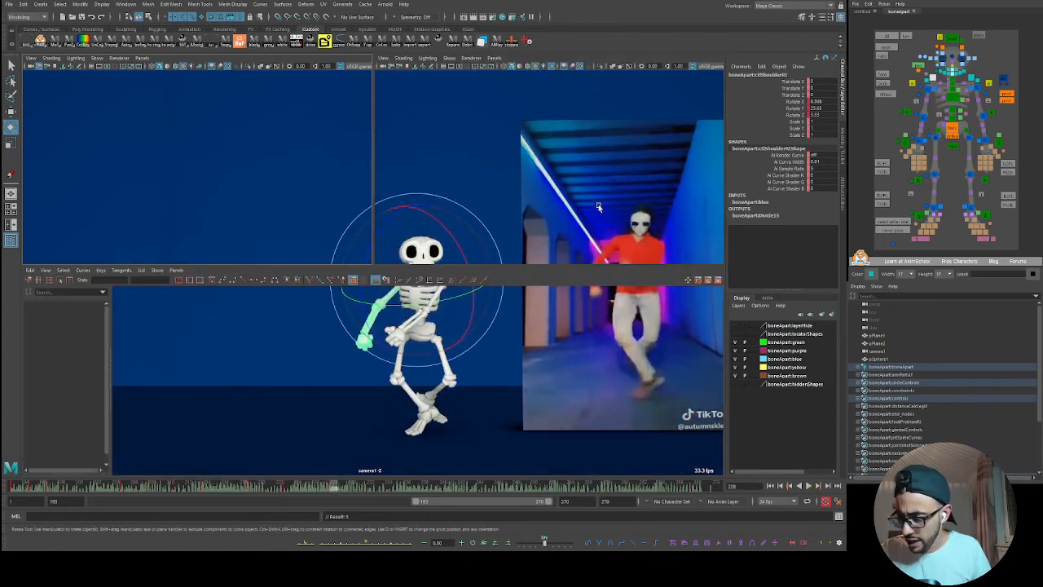
key(space)
key(f)
alt+drag(581, 182, 428, 294)
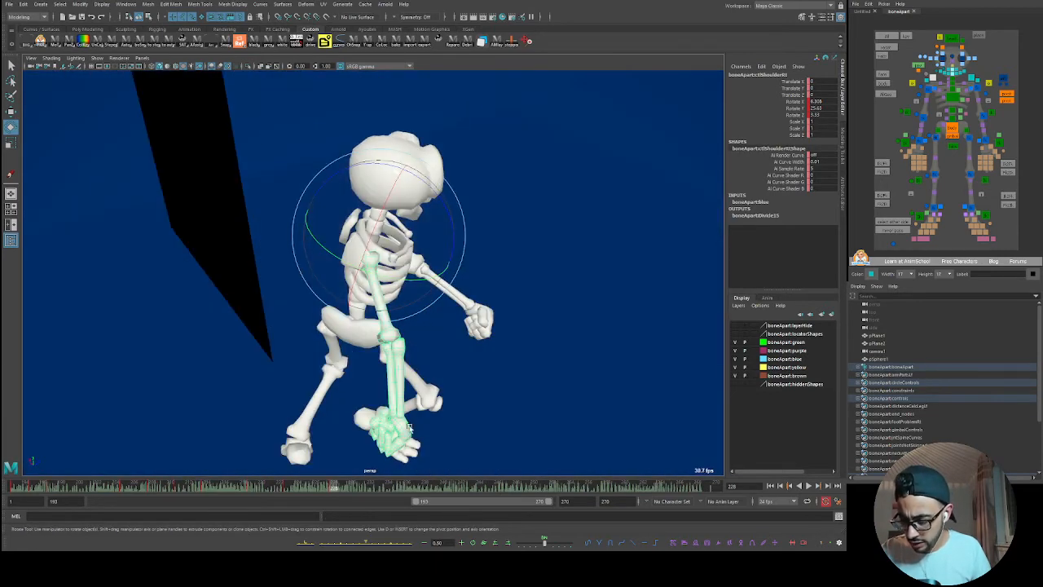
- Rotate the right shoulder control back at frame 232 to about 45.6 in Rotate Y, checking the arm in perspective
drag(342, 487, 372, 487)
drag(409, 281, 368, 299)
alt+drag(400, 366, 330, 321)
mouse_move(460, 316)
mouse_down()
mouse_move(473, 299)
mouse_move(471, 309)
mouse_up()
alt+drag(383, 346, 443, 420)
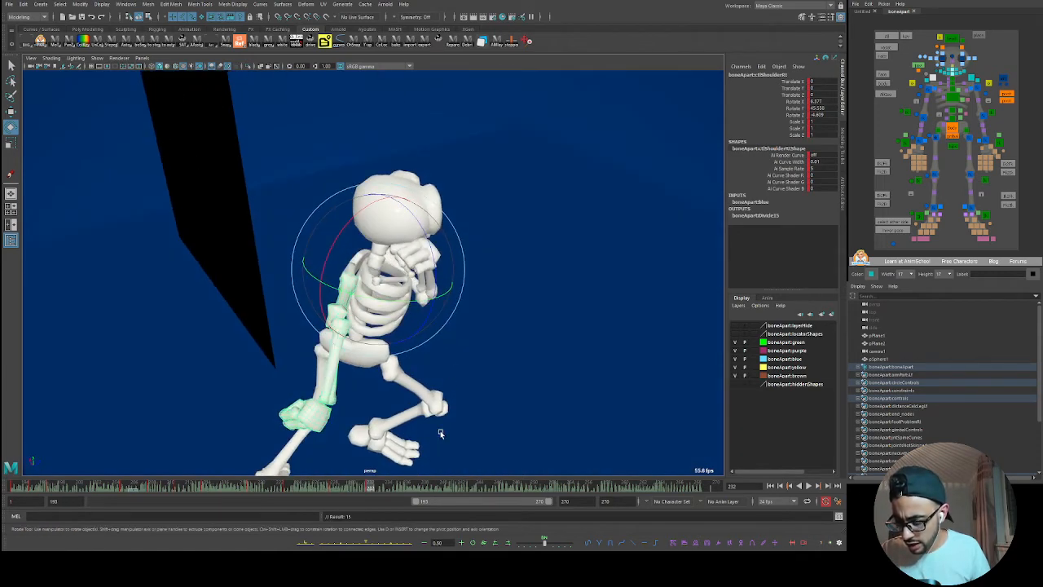
- Return to the shot camera view, then rotate the right shoulder control to about -21 in Y and key it at frame 236
mouse_move(327, 489)
mouse_down()
mouse_move(447, 486)
mouse_move(419, 487)
mouse_up()
key(space)
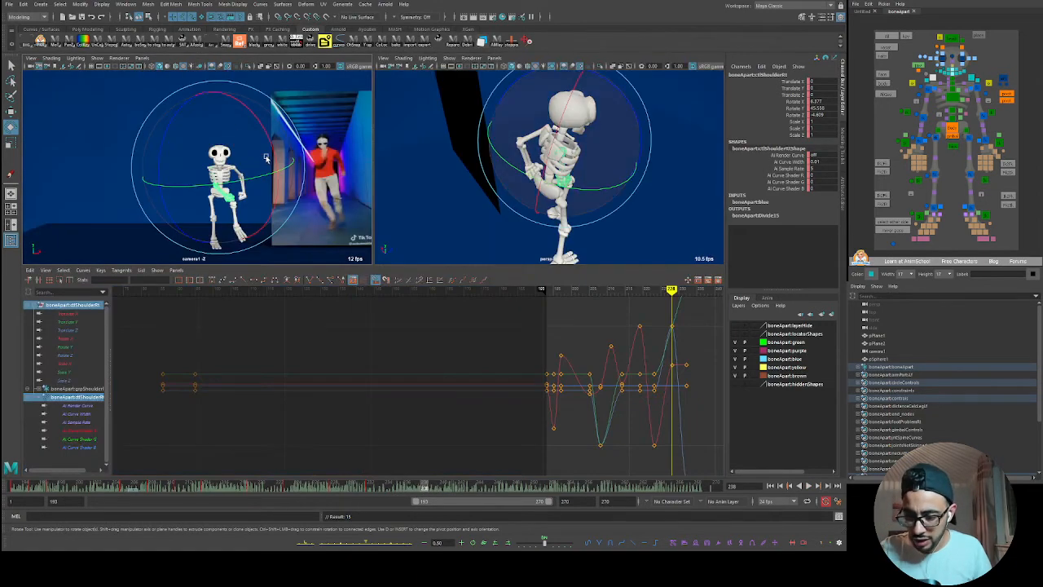
key(space)
drag(384, 486, 408, 489)
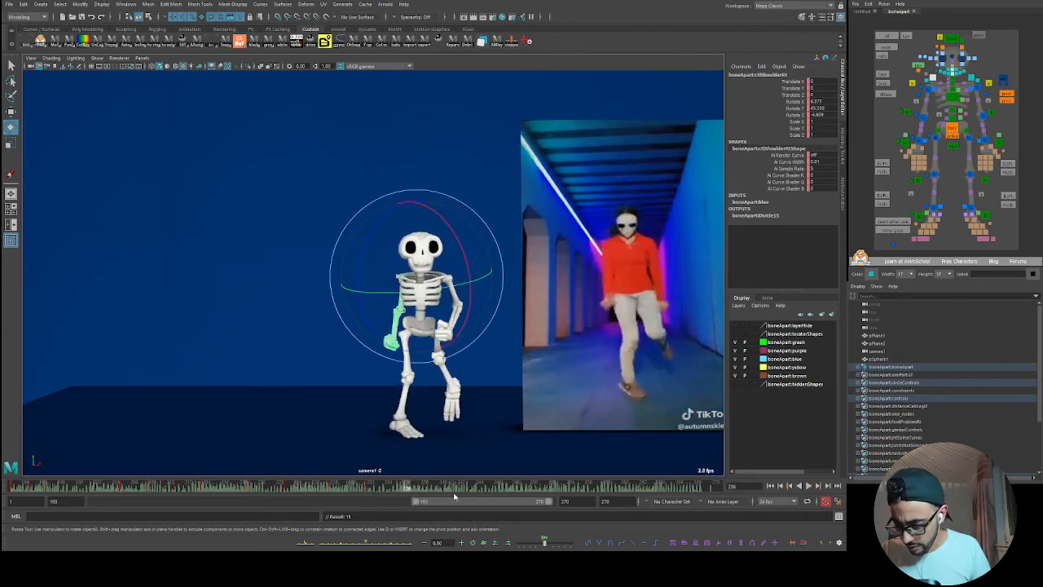
drag(415, 281, 413, 298)
key(s)
- Adjust and key the right shoulder control's rotation for the arm crossing the chest around frame 240
drag(494, 504, 511, 502)
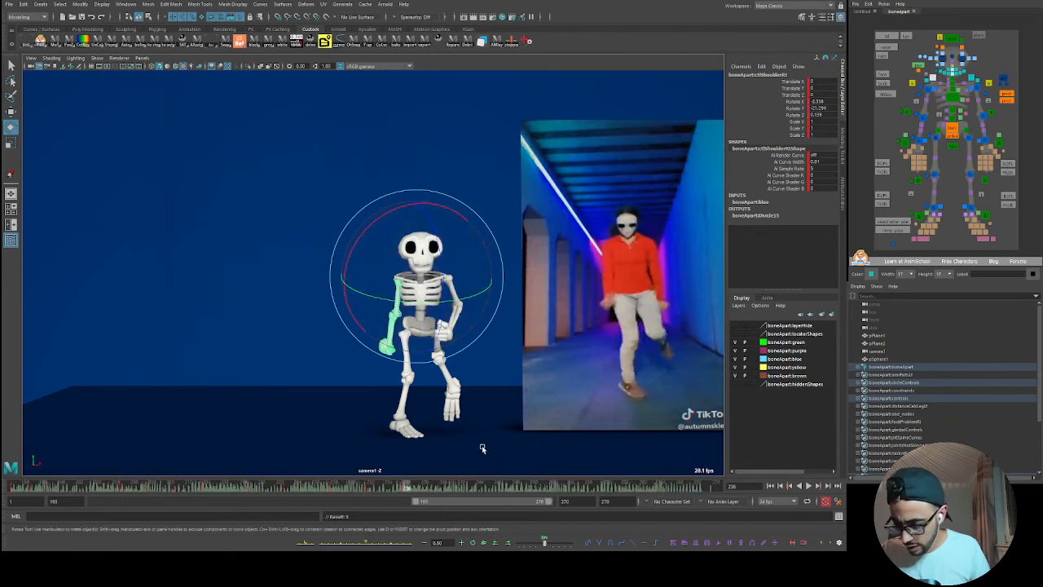
drag(399, 286, 416, 289)
key(s)
key(alt+v)
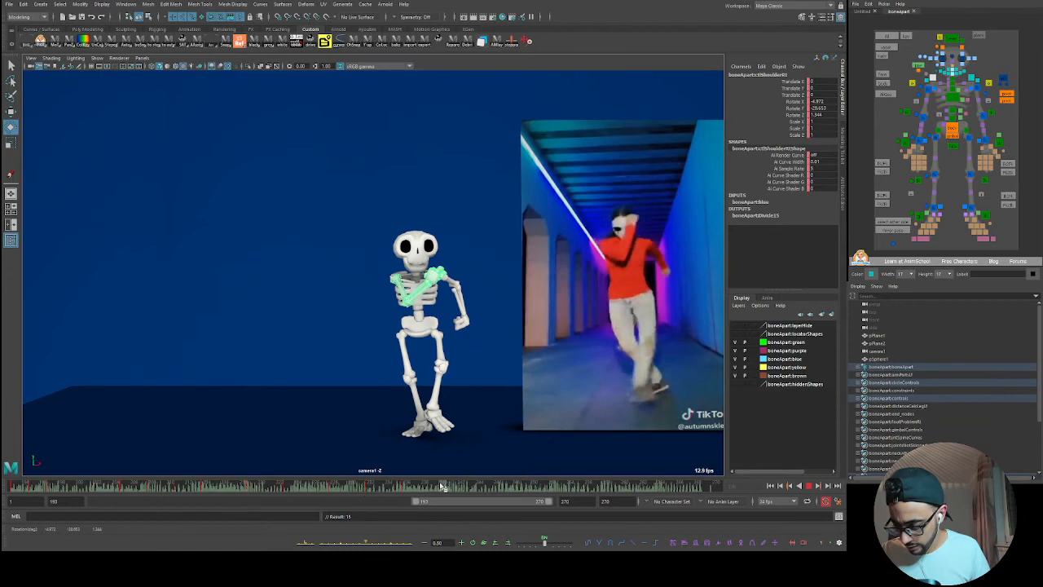
key(alt+v)
mouse_move(420, 286)
mouse_down()
mouse_move(447, 295)
mouse_move(455, 316)
mouse_up()
key(s)
- Reset the right shoulder control at frame 246 and rotate it to about 21.5 in X for the lowered arm
key(alt+v)
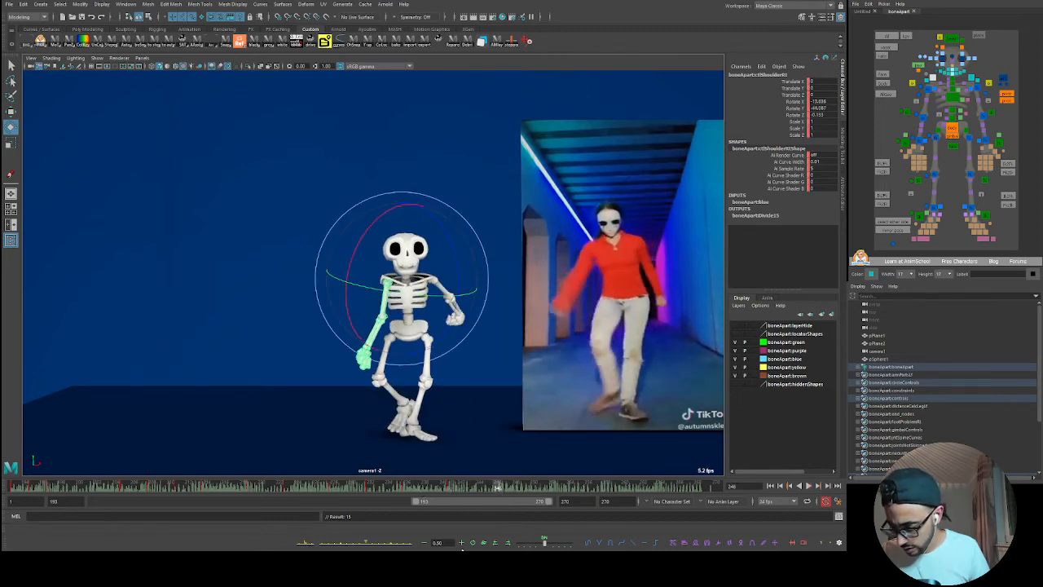
click(473, 543)
mouse_move(485, 485)
mouse_down()
mouse_move(513, 486)
mouse_move(496, 487)
mouse_up()
drag(459, 233, 468, 265)
key(alt+v)
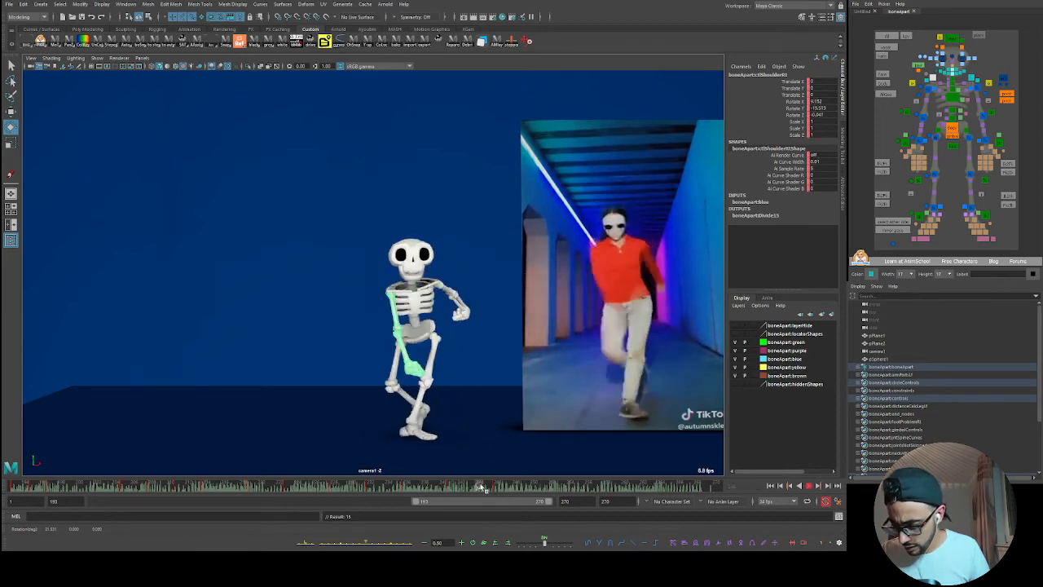
- Return the right shoulder control's rotation to zero between frames 251 and 257 for the rising arm
key(alt+v)
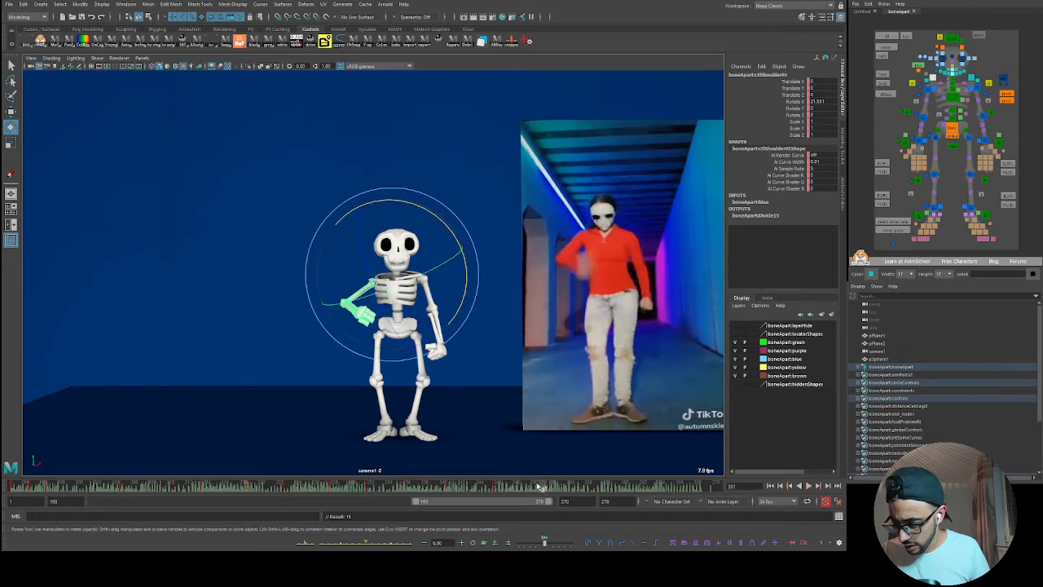
key(alt+v)
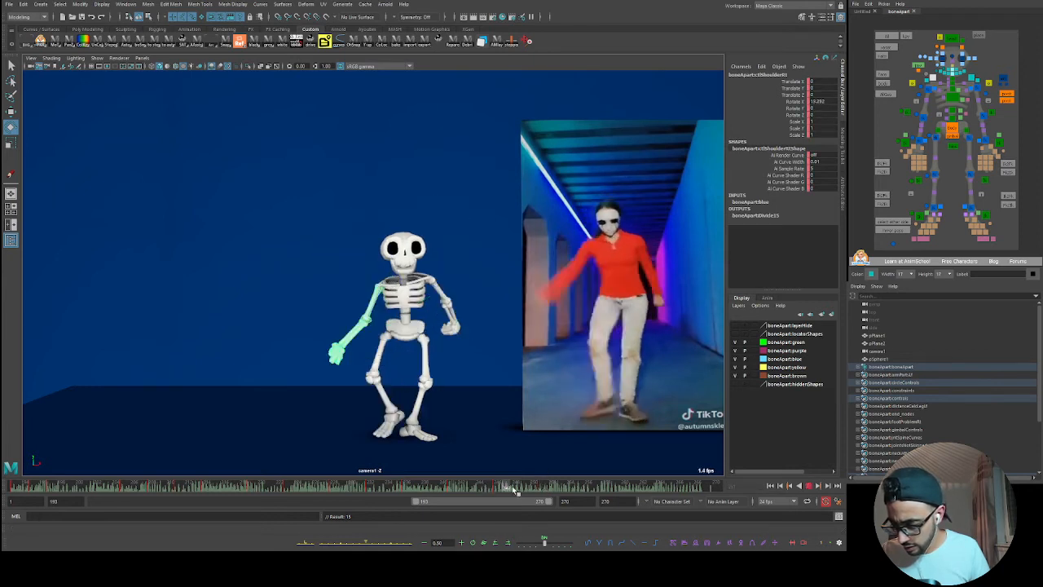
key(alt+v)
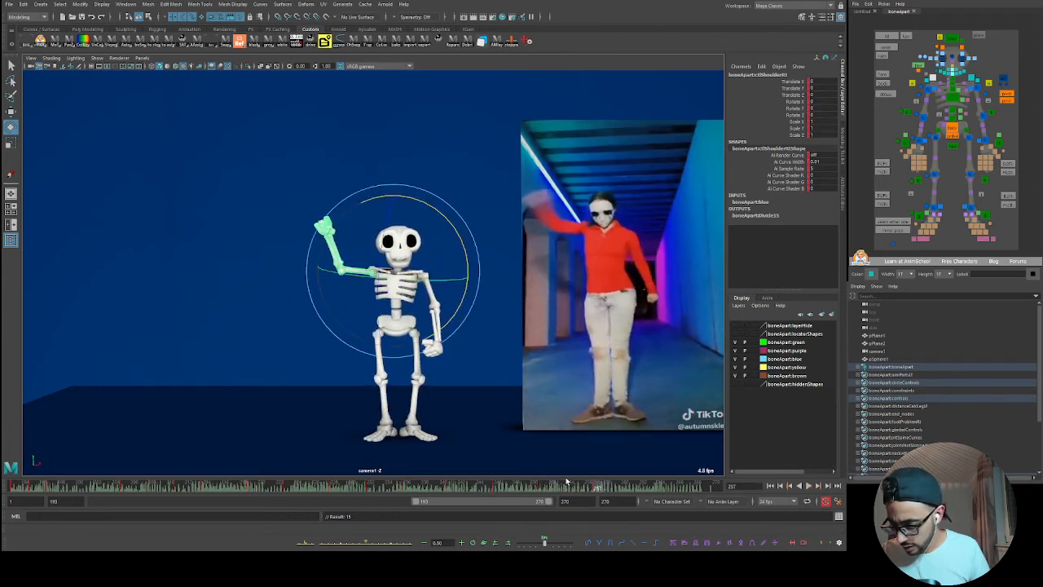
- Rotate the right shoulder control to about -17.3 in X near frame 259 and check the raised arm through frame 265
key(alt+v)
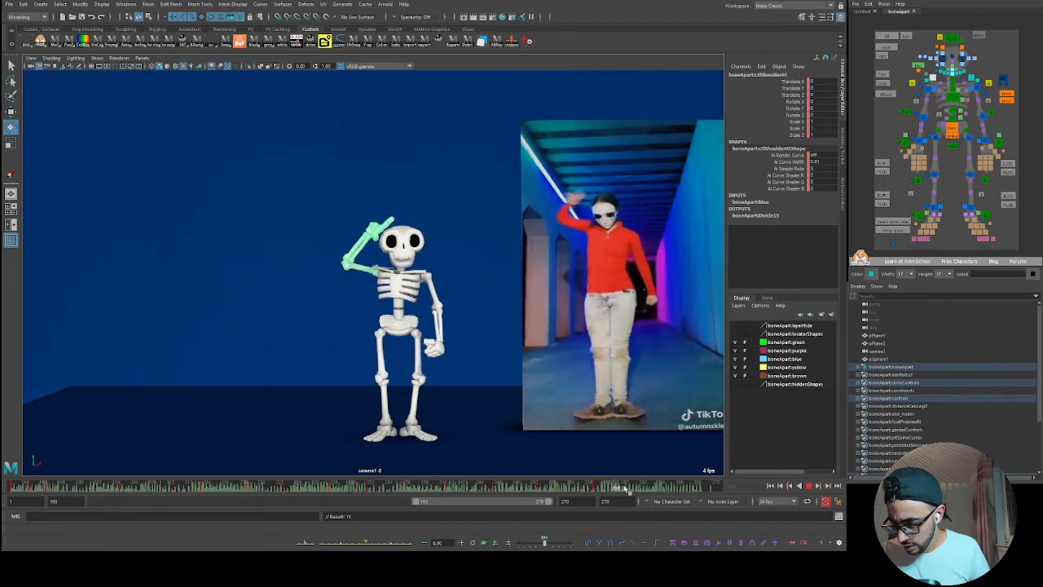
key(alt+v)
drag(469, 247, 468, 262)
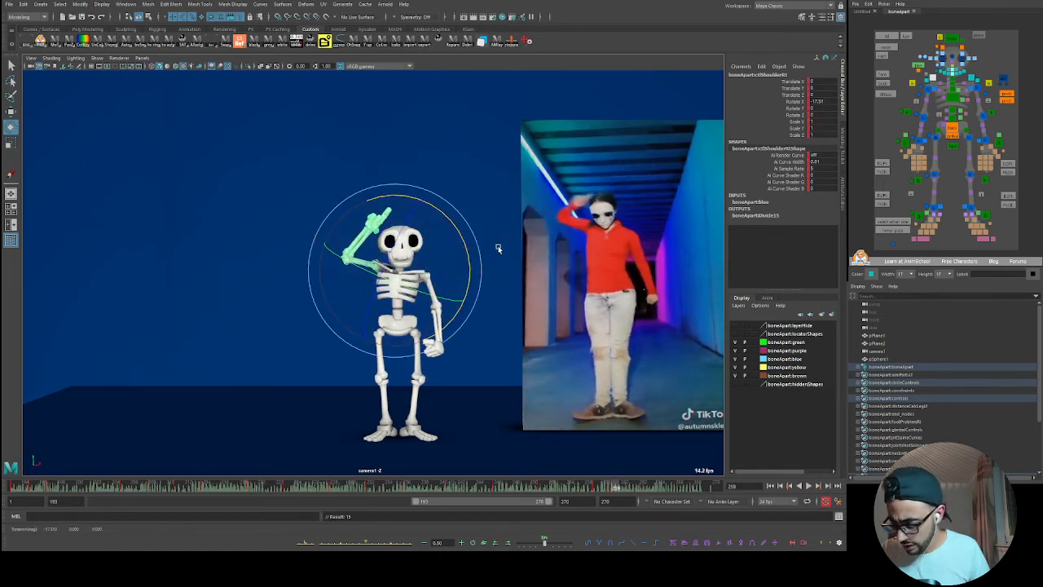
key(alt+comma)
key(alt+comma)
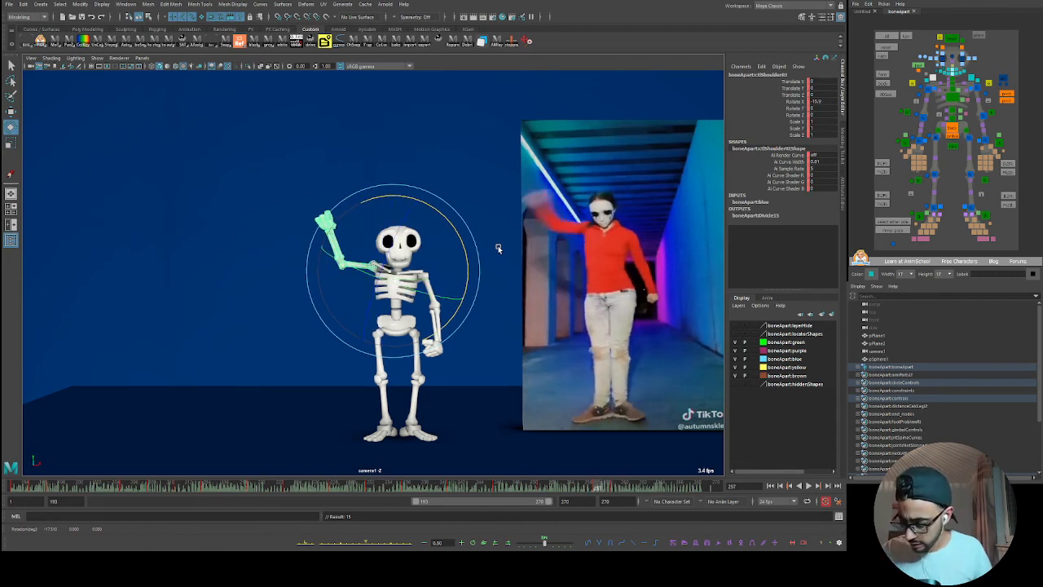
key(alt+v)
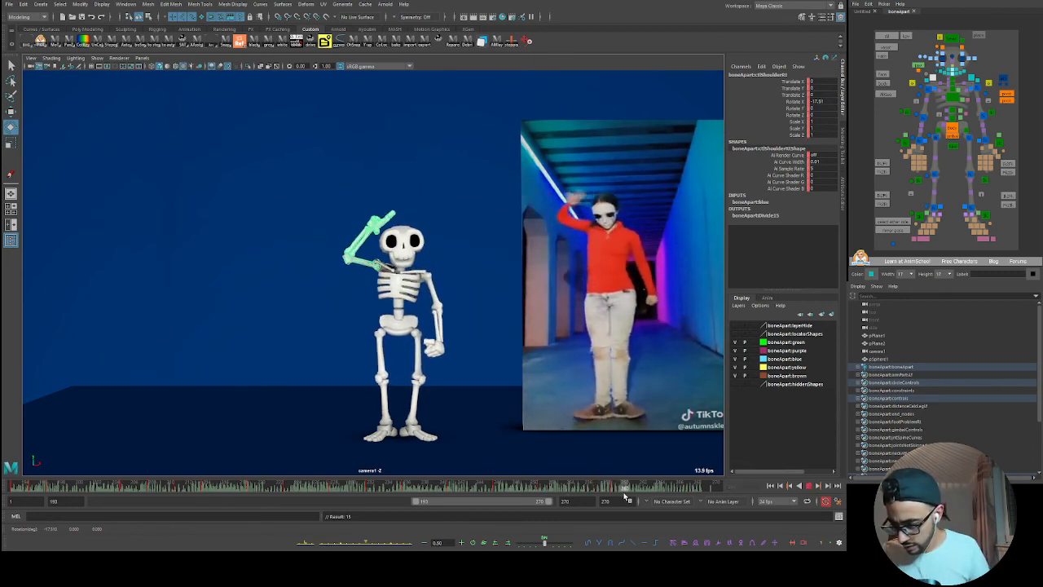
key(alt+v)
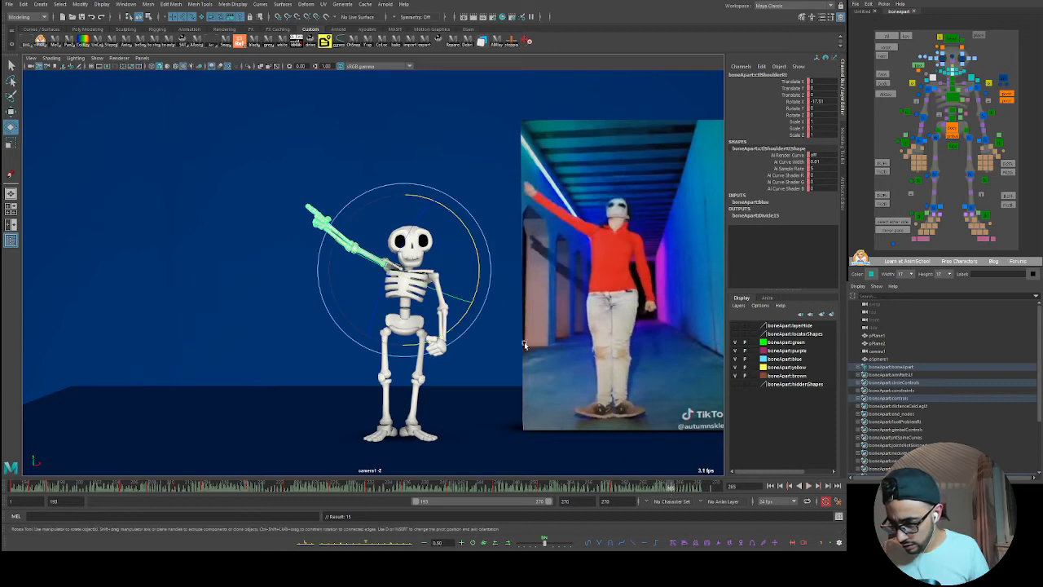
key(alt+v)
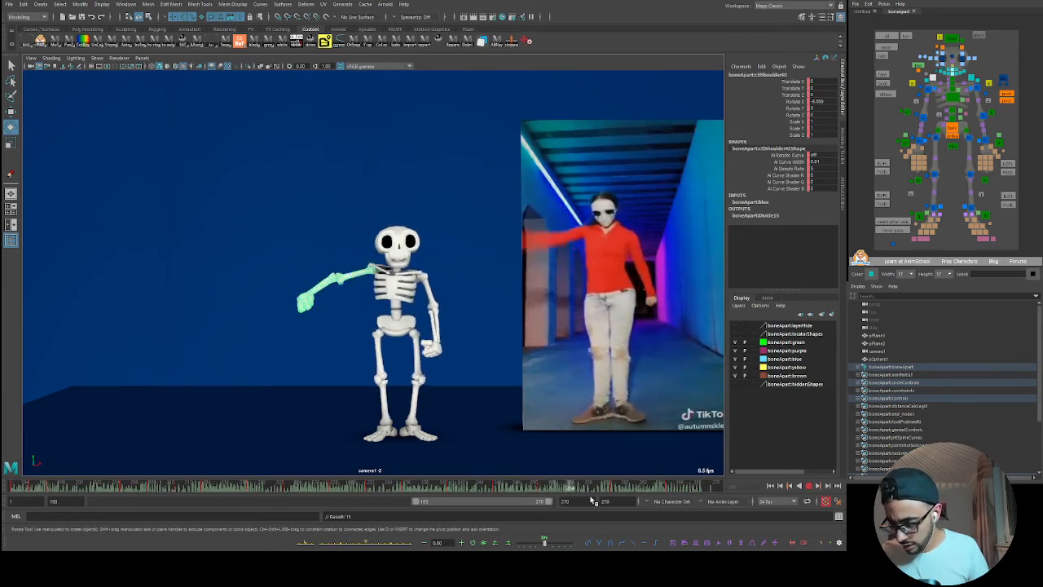
- Lower the right lower-arm control's Rotate X keys around frame 259 to about -122.9 and play back the raised arm
key(alt+v)
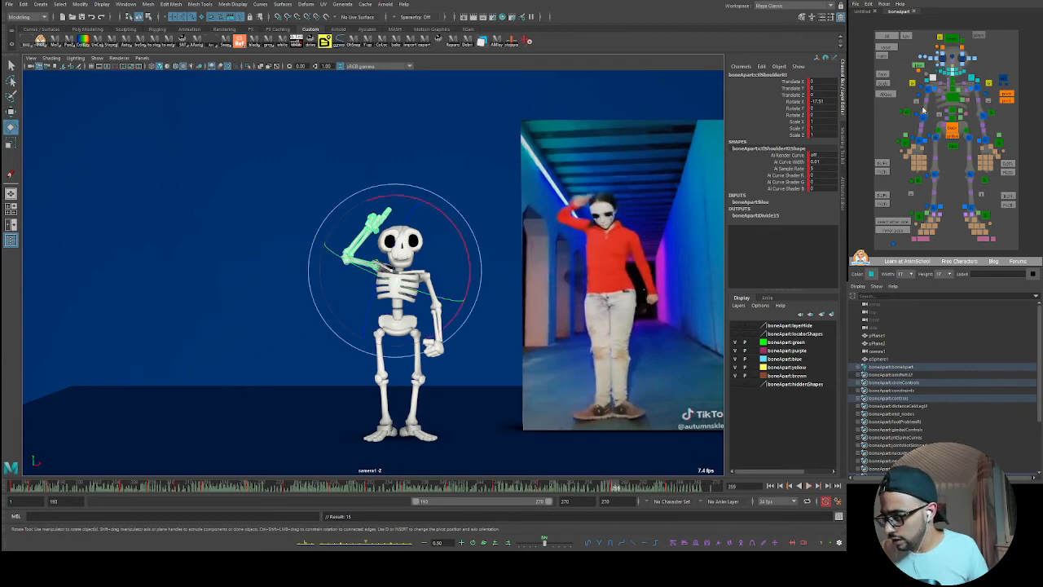
click(922, 116)
key(space)
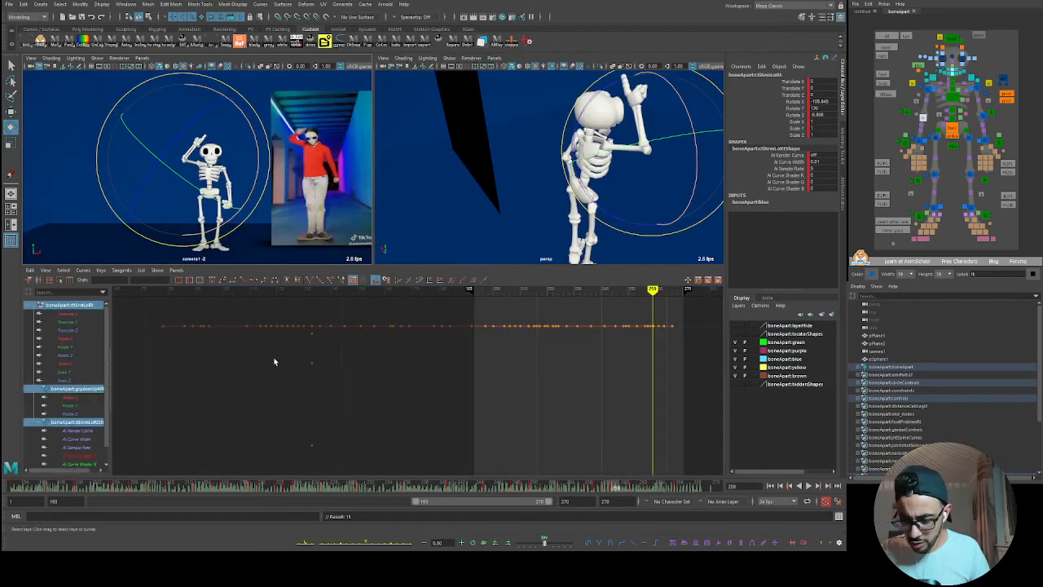
click(78, 338)
key(f)
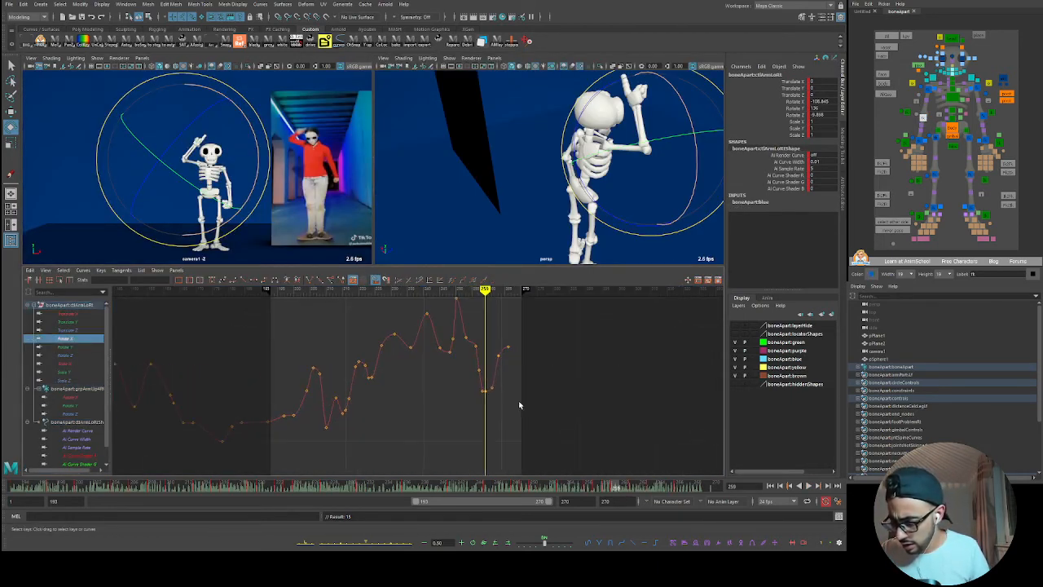
drag(484, 369, 474, 391)
middle_drag(485, 388, 485, 398)
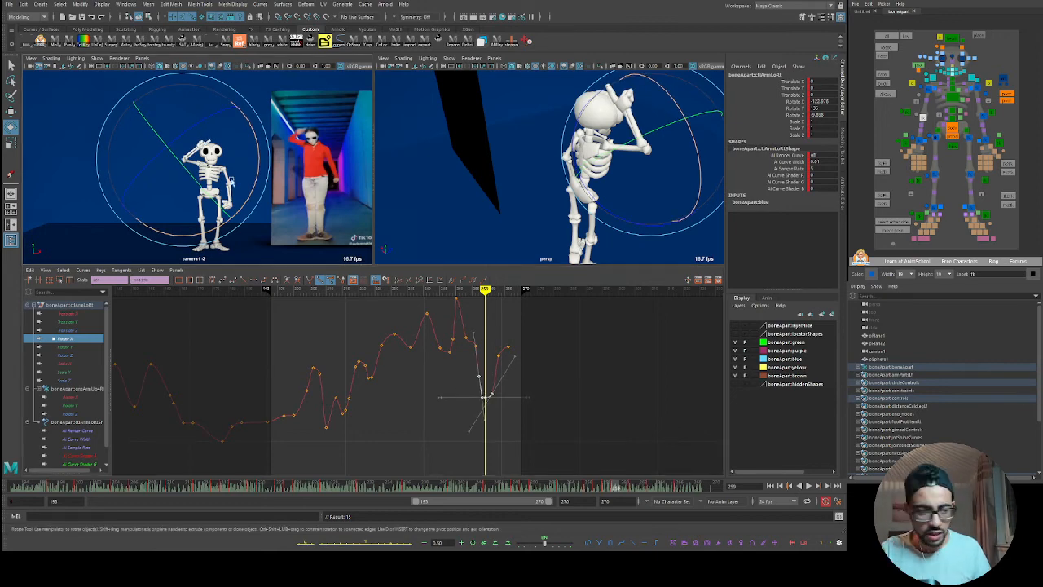
key(space)
click(875, 157)
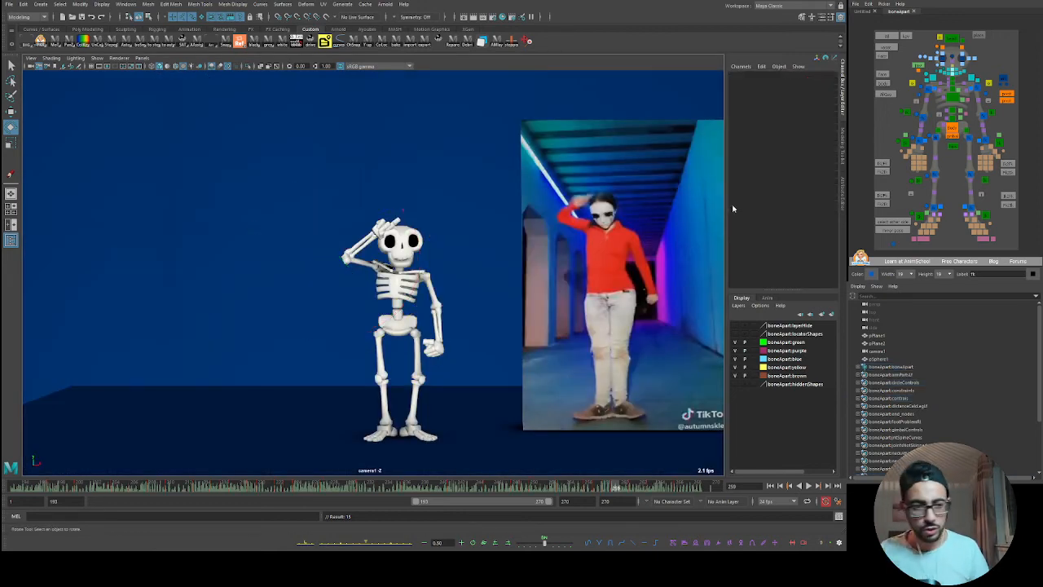
drag(443, 486, 438, 486)
key(alt+v)
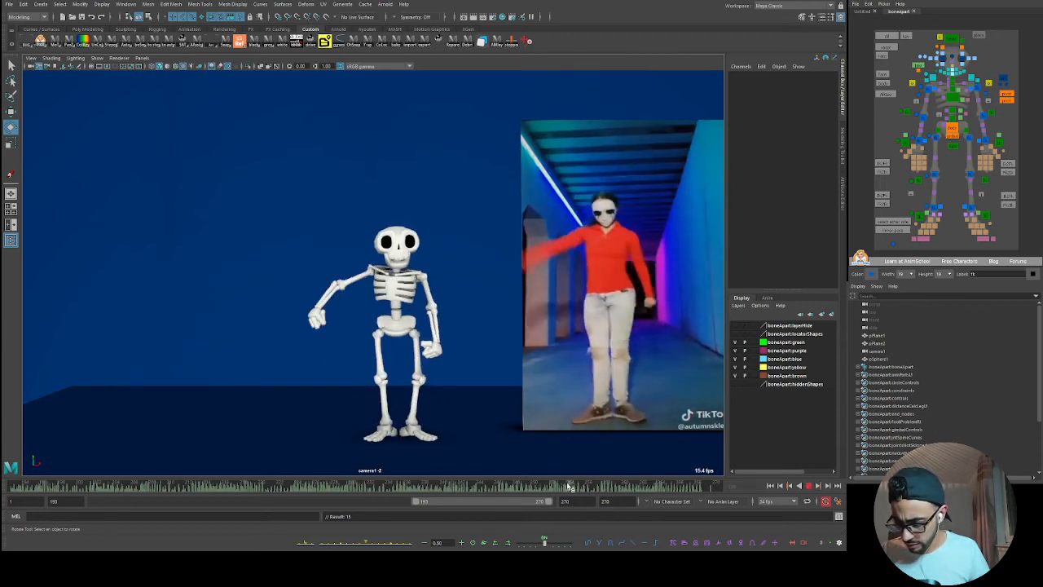
drag(627, 488, 615, 489)
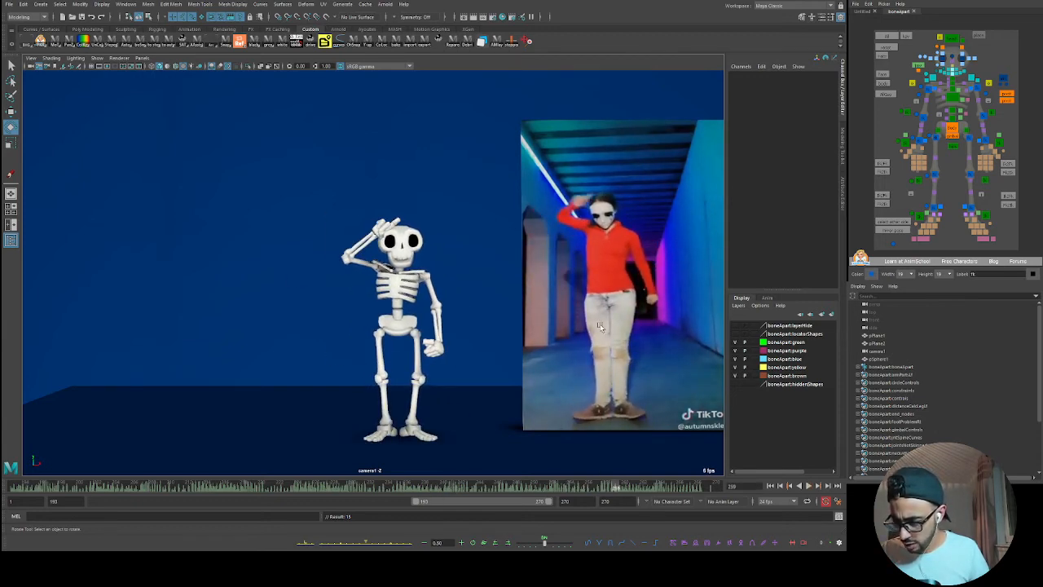
- Readjust the right lower-arm control's Rotate X curve near frame 259 to about -113.1 at that frame
key(space)
click(925, 118)
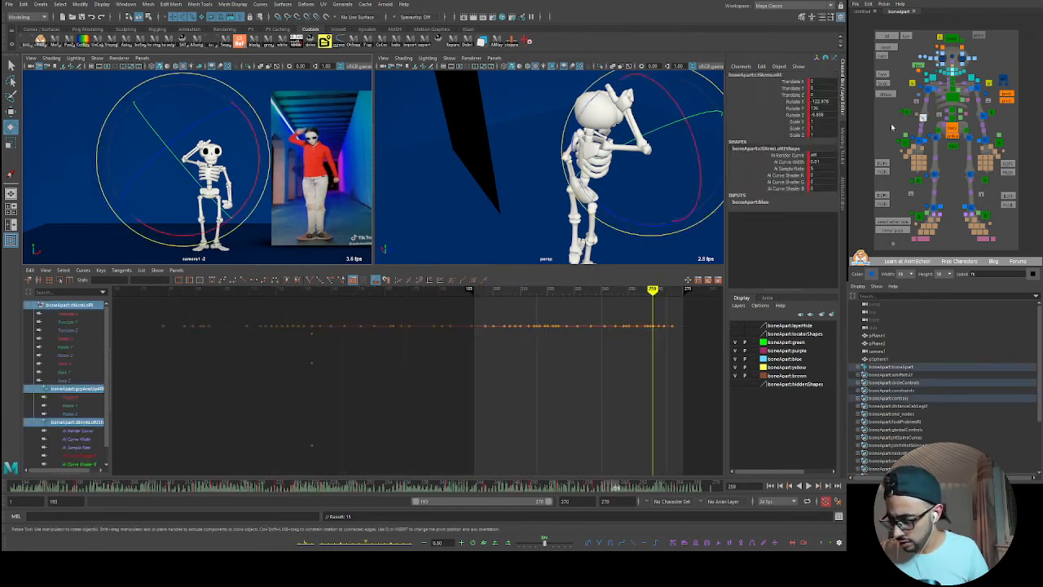
click(75, 337)
alt+middle_drag(676, 386, 631, 355)
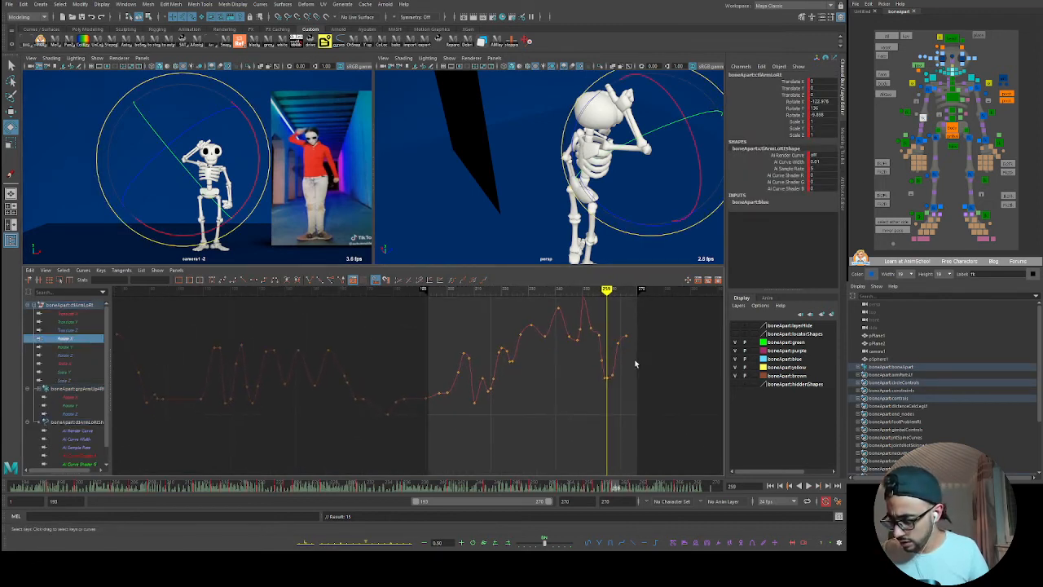
mouse_move(579, 382)
mouse_down()
mouse_move(602, 363)
mouse_move(574, 392)
mouse_up()
mouse_move(599, 372)
middle_down()
mouse_move(600, 363)
mouse_move(604, 373)
middle_up()
key(space)
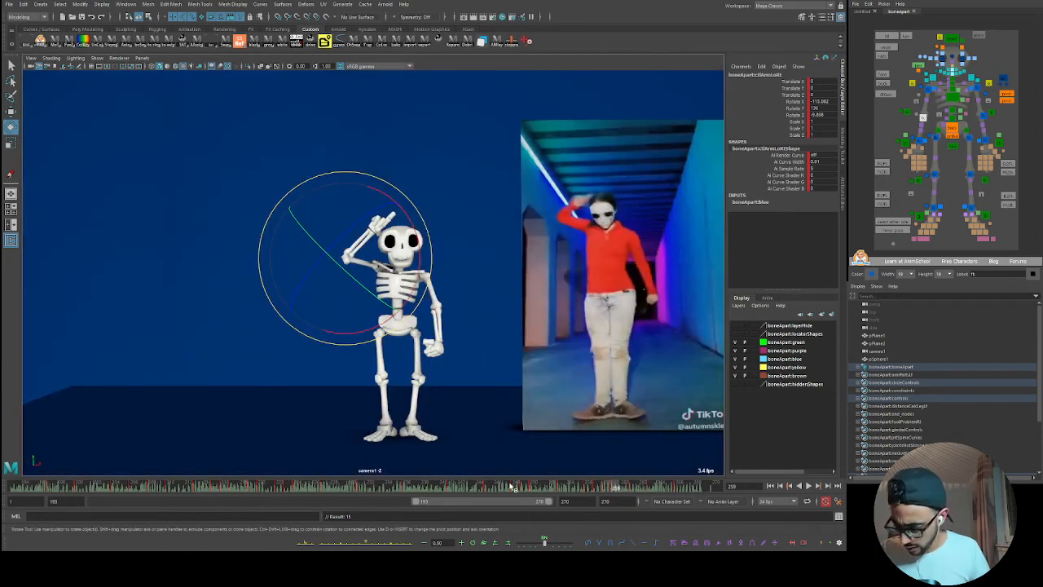
- Play back frames 193 to 270 to compare the skeleton's arm and shoulder motion with the dance reference
key(alt+v)
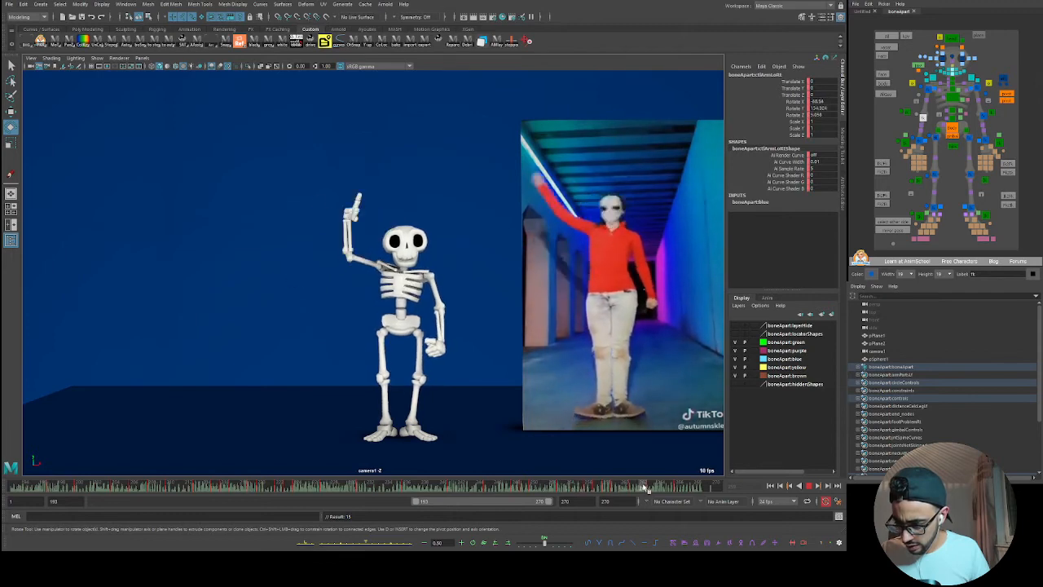
key(alt+v)
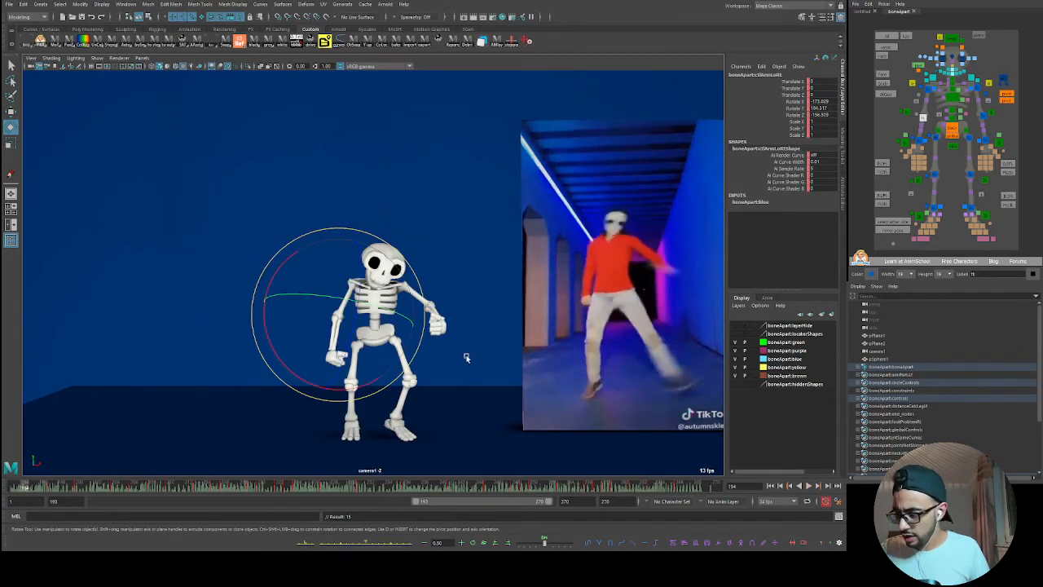
click(17, 489)
click(876, 122)
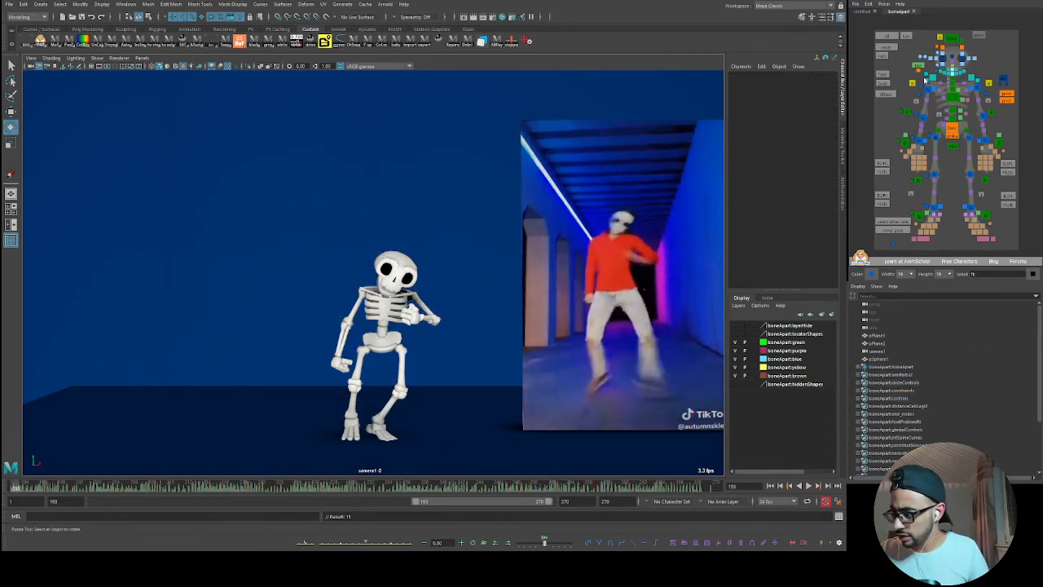
key(alt+v)
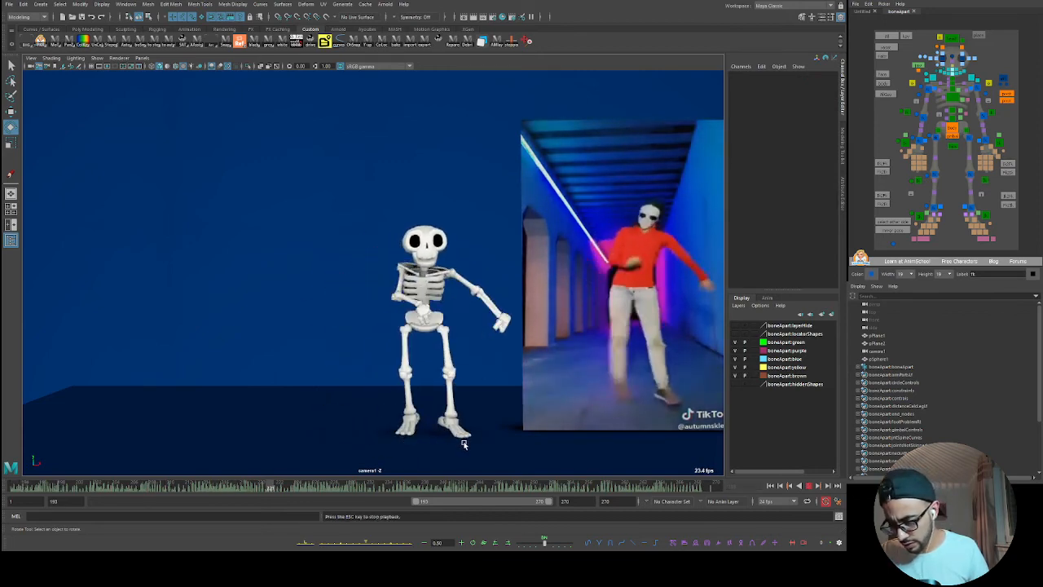
key(alt+v)
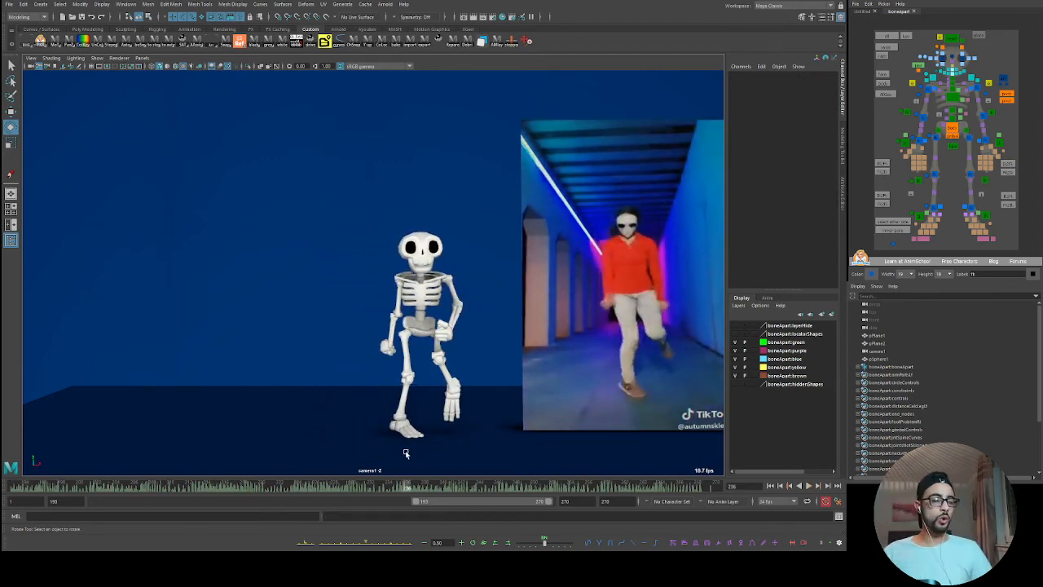
key(alt+v)
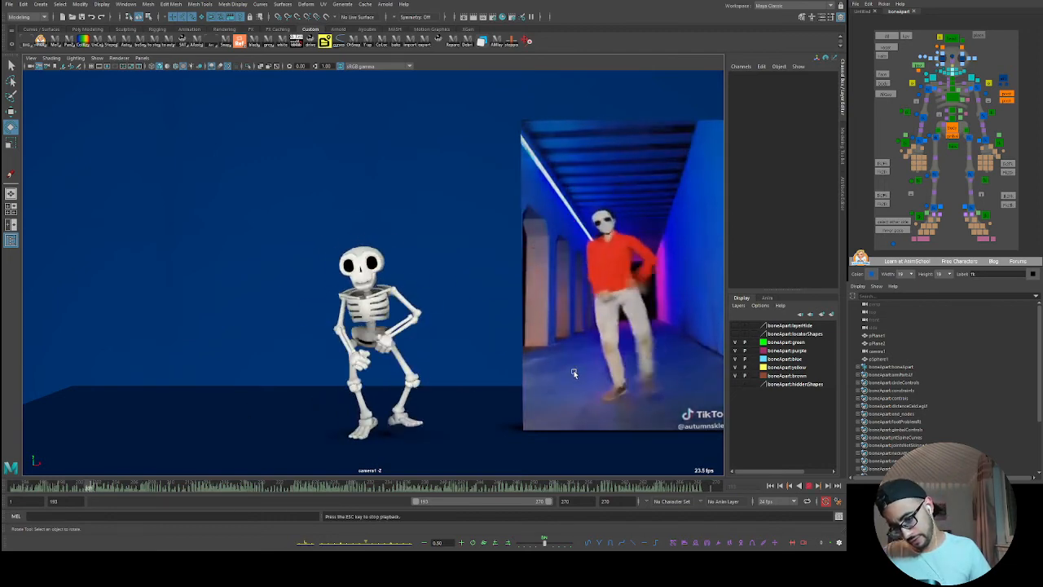
key(alt+v)
- At frame 193, rotate the left shoulder control to about -5.8 in X, -25.1 in Y and 5 in Z
click(970, 78)
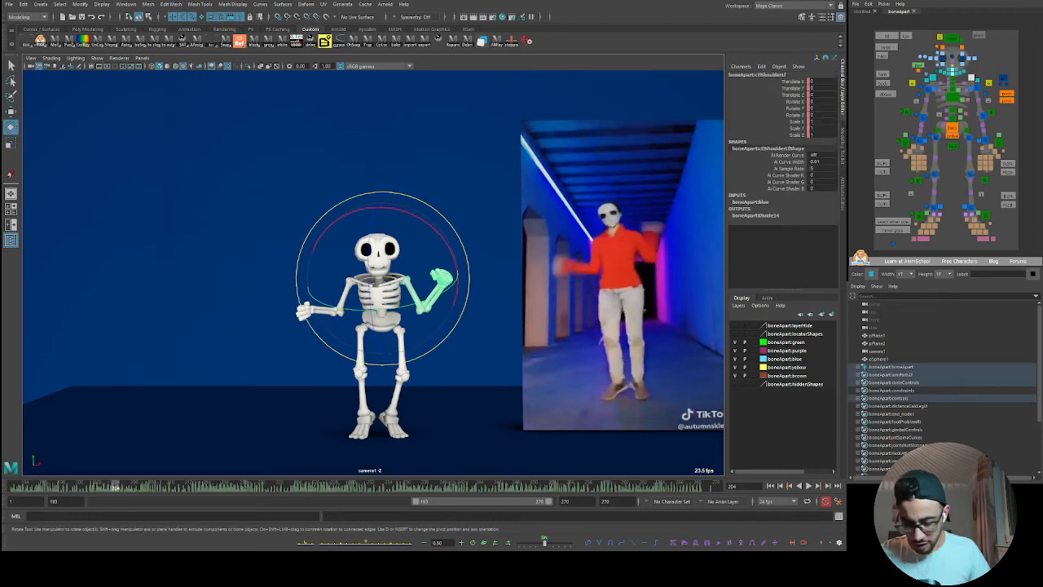
click(33, 488)
key(alt+v)
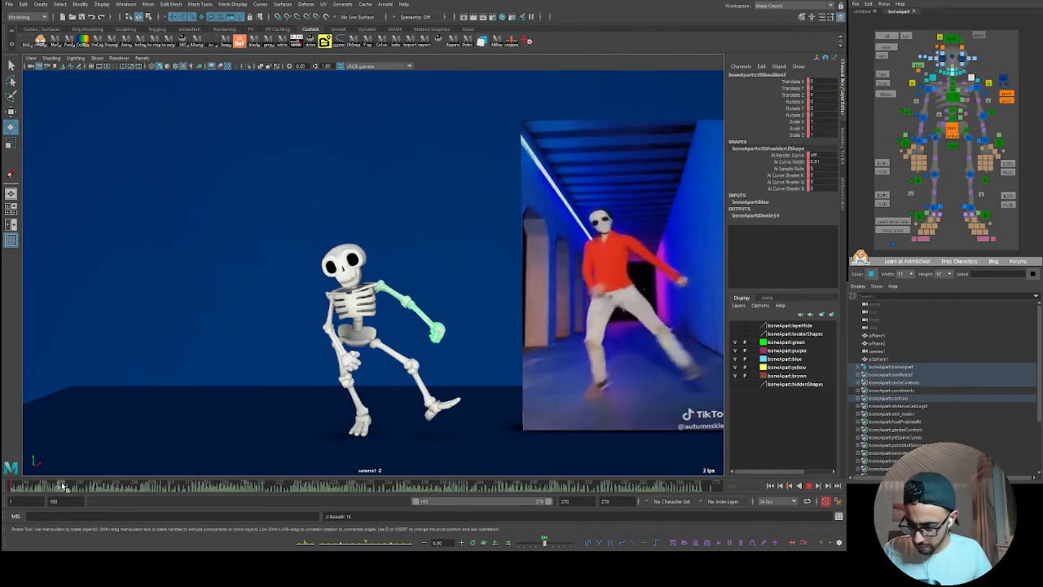
key(alt+v)
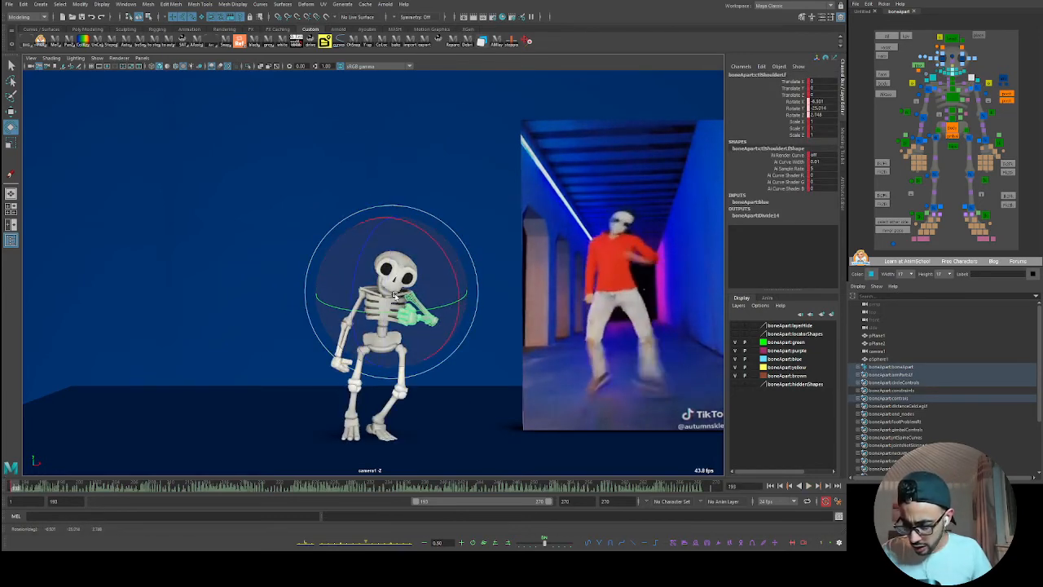
drag(419, 301, 417, 309)
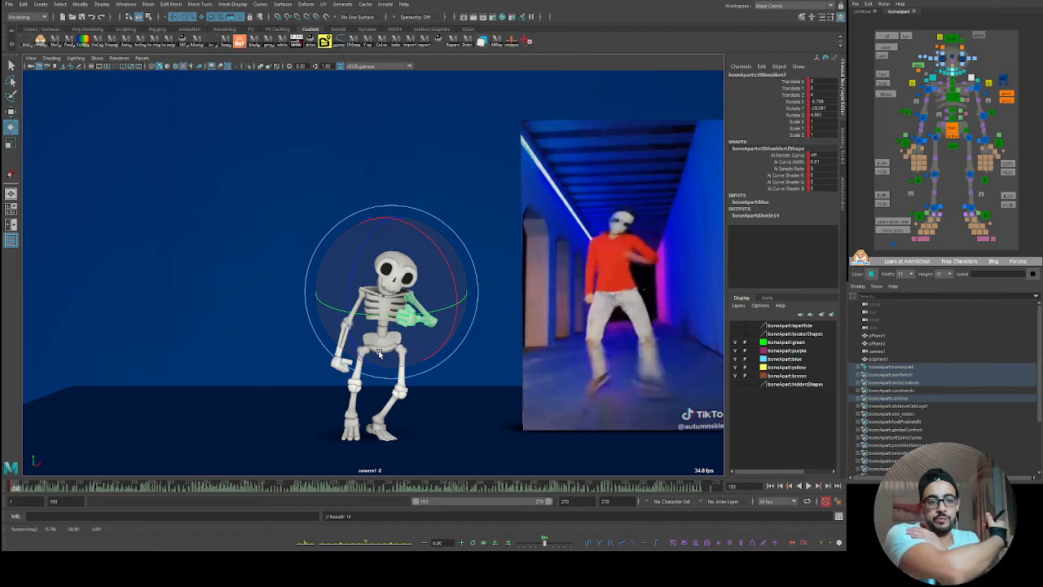
- Rotate and key the left shoulder control at frame 197 to about 12.7 in X, 0.3 in Y and 5 in Z
drag(20, 488, 54, 486)
key(e)
drag(410, 277, 408, 280)
key(s)
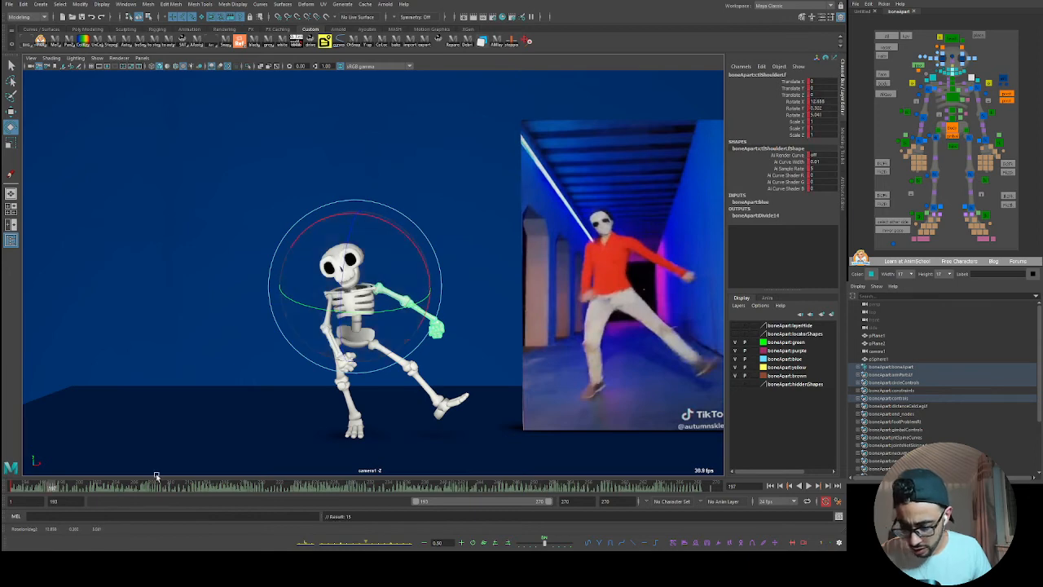
- At frame 202, rotate the left shoulder control to about -2.9 in X and -24.9 in Y for the arm across the body
key(alt+v)
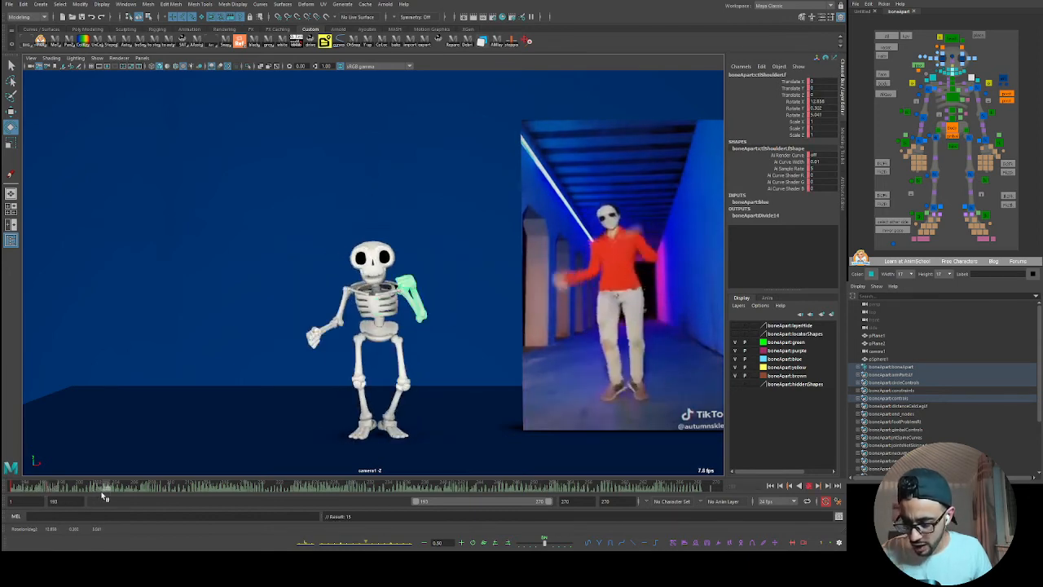
key(alt+v)
key(e)
drag(381, 314, 335, 350)
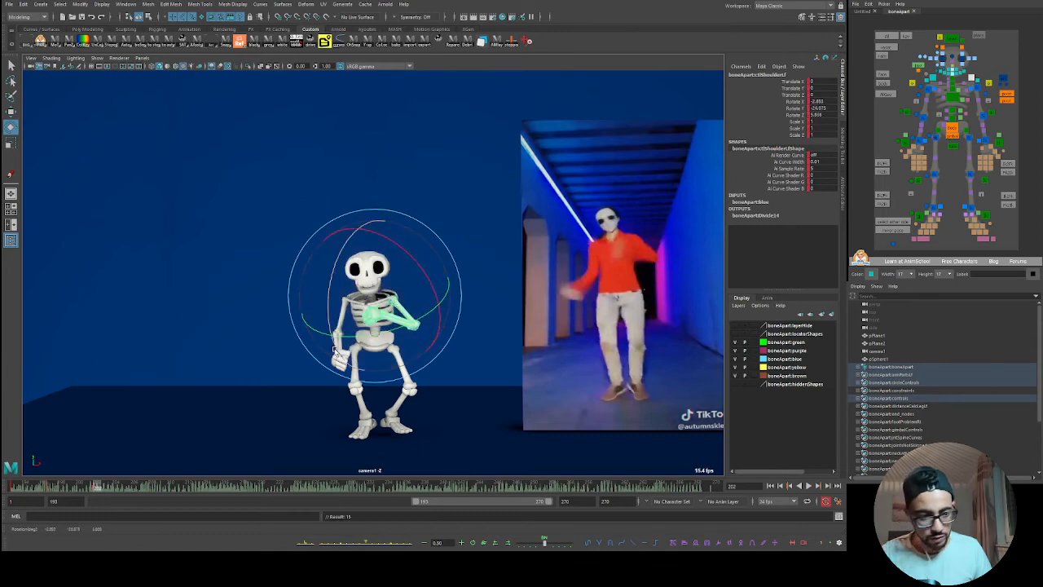
- Pose the left shoulder control around frames 204, 208 and 211 to follow the arm swings, and key the last pose
drag(95, 486, 116, 488)
middle_drag(271, 384, 234, 448)
drag(121, 489, 153, 488)
drag(424, 295, 439, 303)
drag(152, 489, 179, 494)
drag(422, 301, 414, 286)
key(s)
- Rotate the left shoulder control to about -7.2, -6 and -13.1 at frame 214, and key it at frame 217
drag(178, 491, 209, 489)
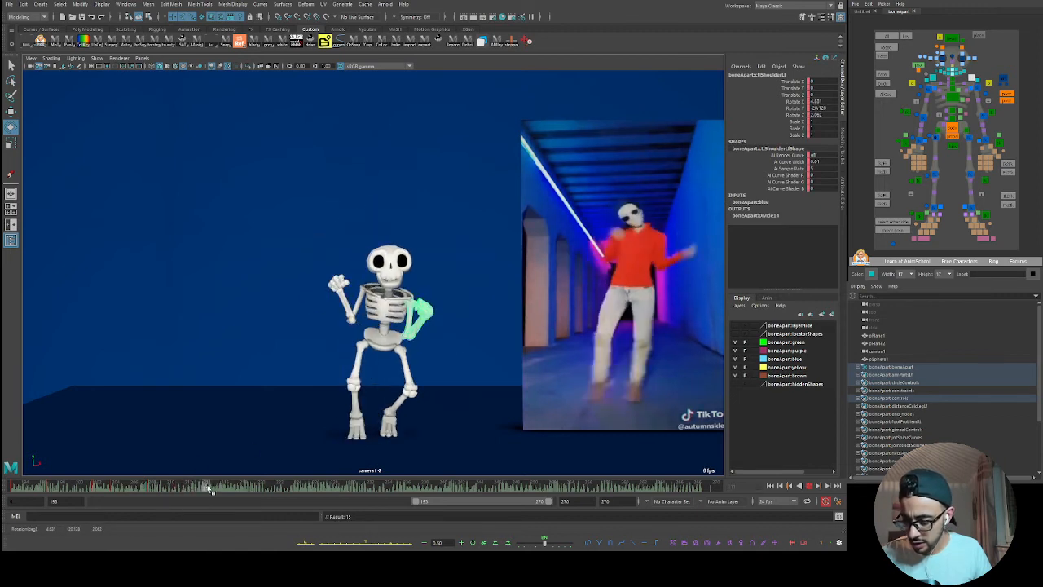
click(435, 313)
drag(434, 299, 445, 267)
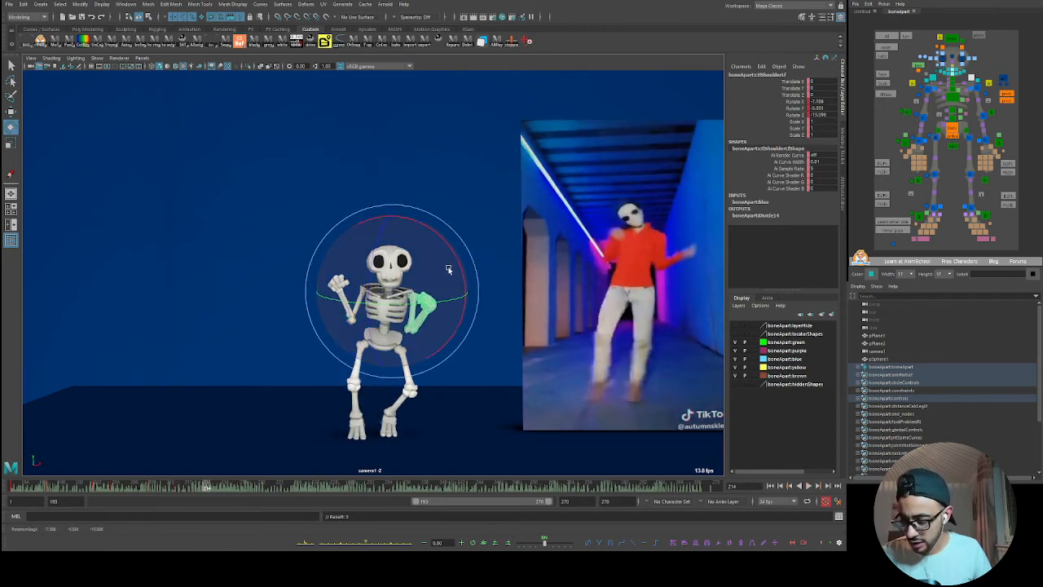
mouse_move(238, 487)
mouse_down()
mouse_move(223, 487)
mouse_move(233, 487)
mouse_up()
click(458, 329)
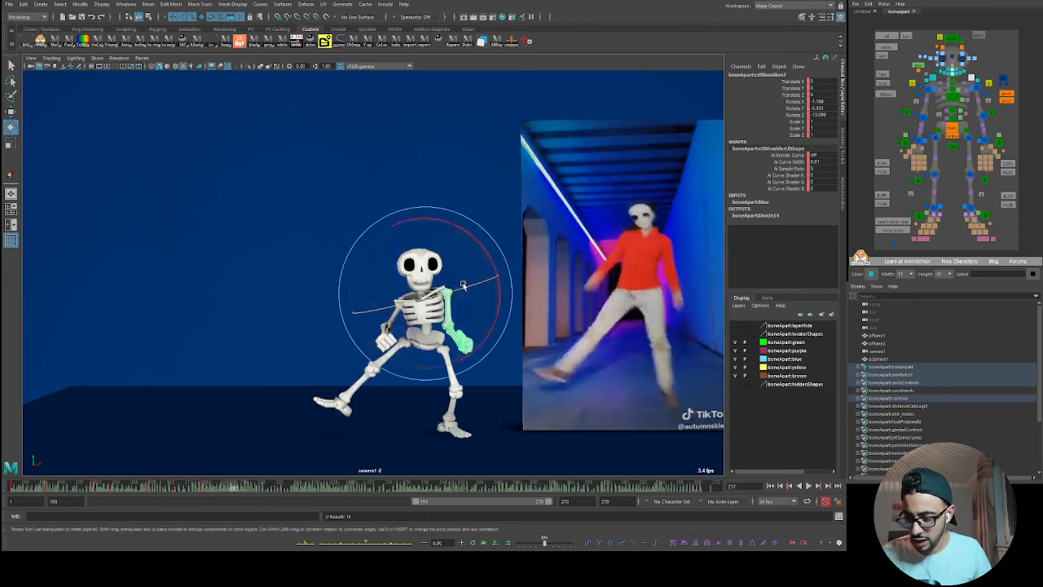
key(s)
- Rotate, slightly move and key the left shoulder control near frame 220 so the shoulder follows the outstretched arm
drag(233, 489, 260, 489)
drag(478, 291, 503, 316)
key(s)
key(w)
key(e)
key(s)
- Reset the left shoulder control's movement and rotation to zero at frame 224, and rotate and key it near frame 229
drag(215, 489, 297, 491)
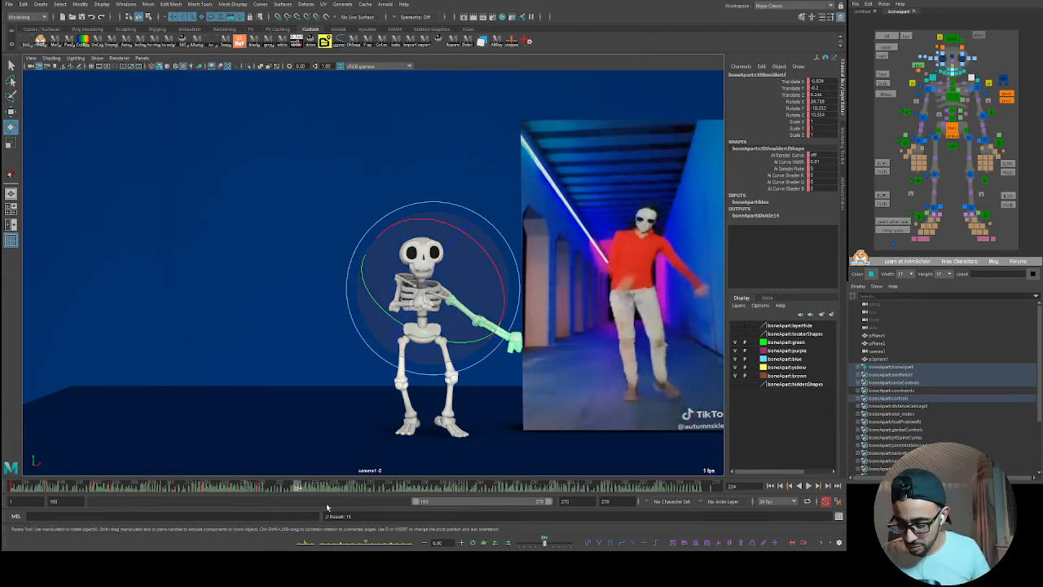
click(473, 543)
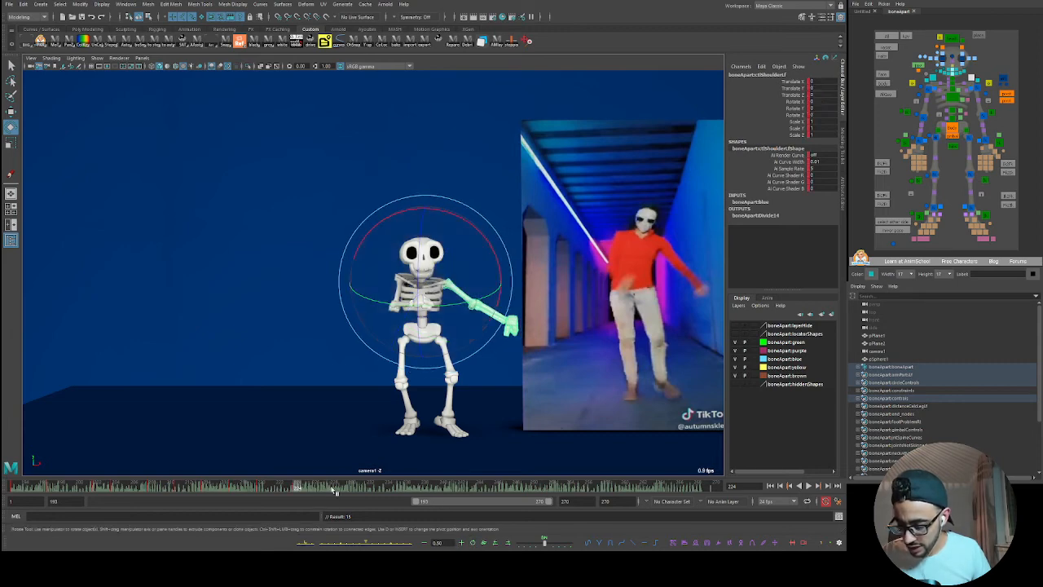
key(alt+v)
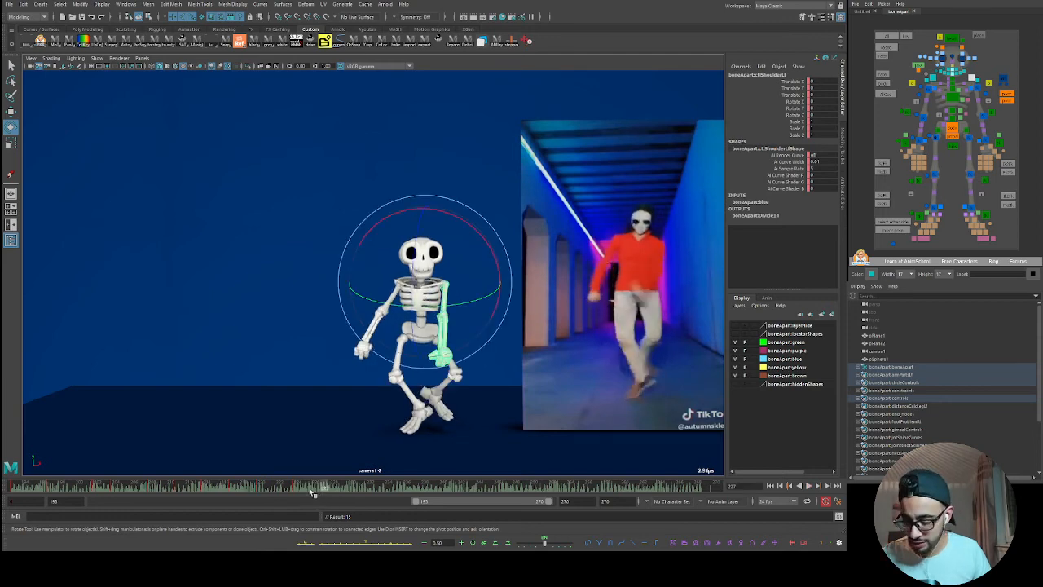
drag(288, 488, 343, 491)
drag(442, 338, 468, 305)
key(s)
- Rotate and key the left shoulder control at frame 240 to about 3.9 in X, 33 in Y and -0.8 in Z
drag(295, 491, 444, 486)
click(459, 308)
mouse_move(458, 308)
mouse_down()
mouse_move(478, 291)
mouse_move(465, 302)
mouse_up()
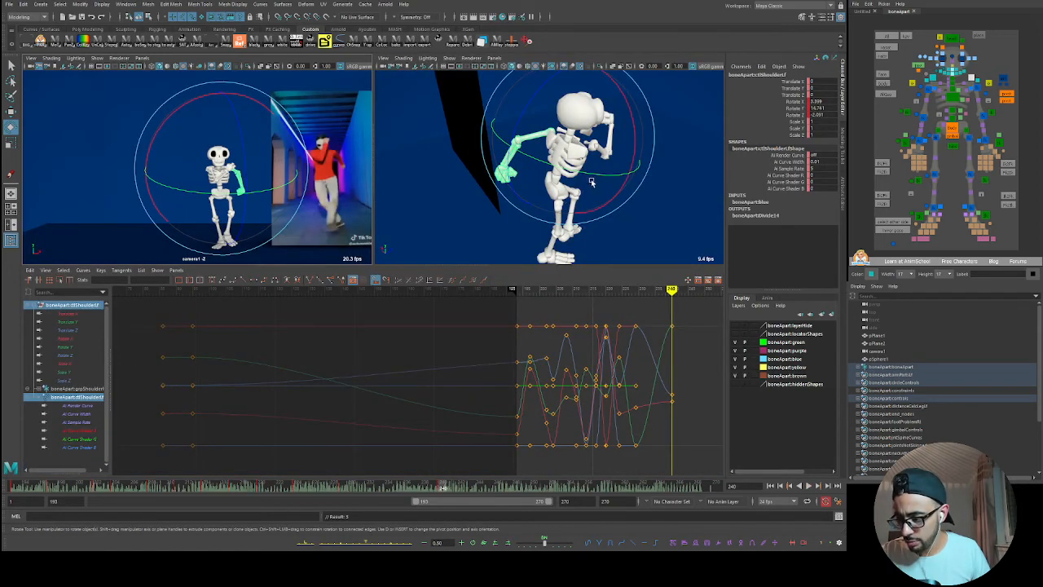
alt+drag(591, 181, 461, 187)
alt+drag(541, 185, 453, 172)
key(s)
key(space)
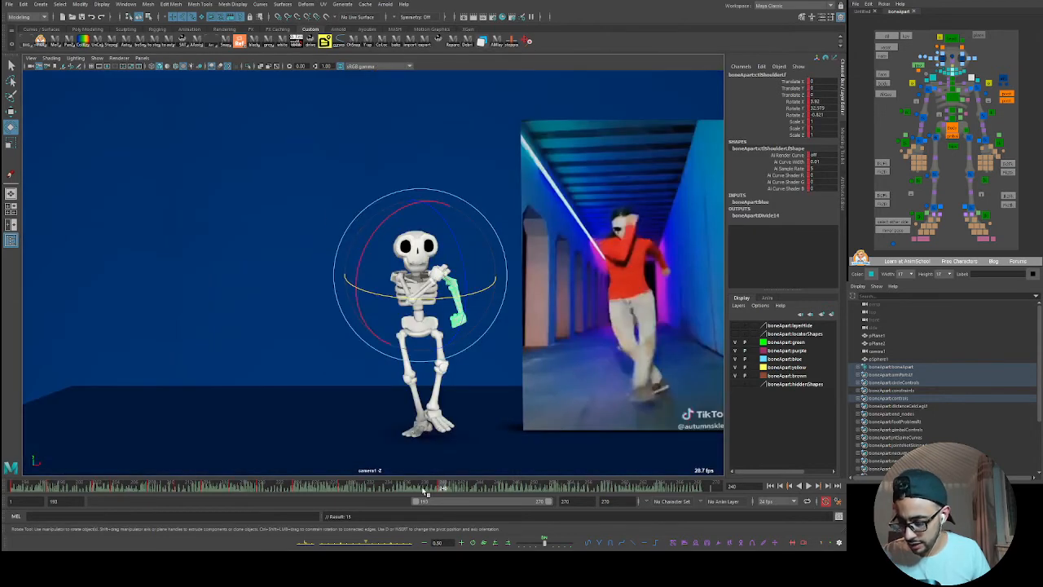
- Key the left shoulder control's held pose at frame 244 and reset its rotation to zero at frame 248
key(alt+v)
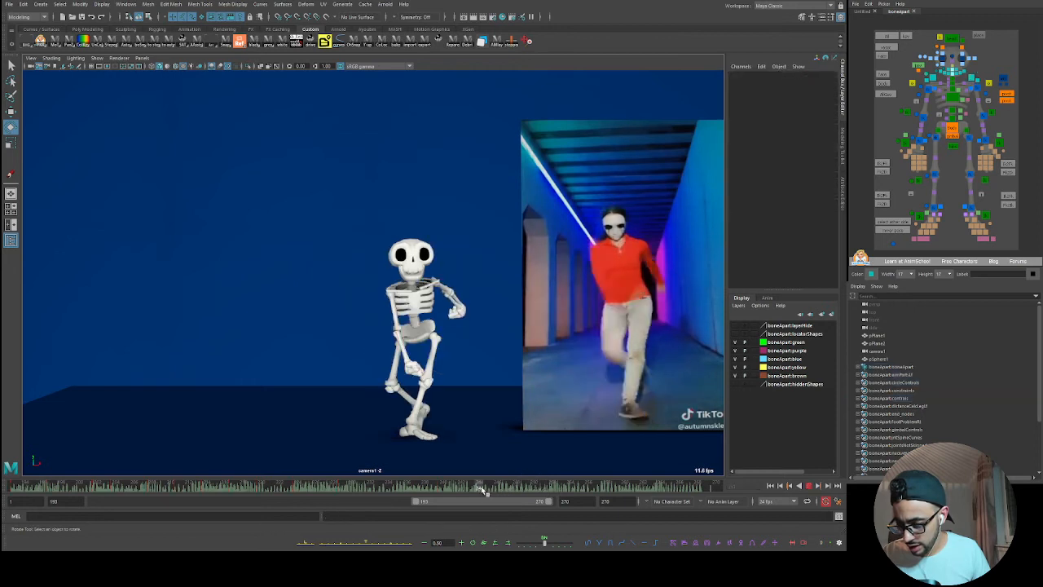
click(483, 485)
key(s)
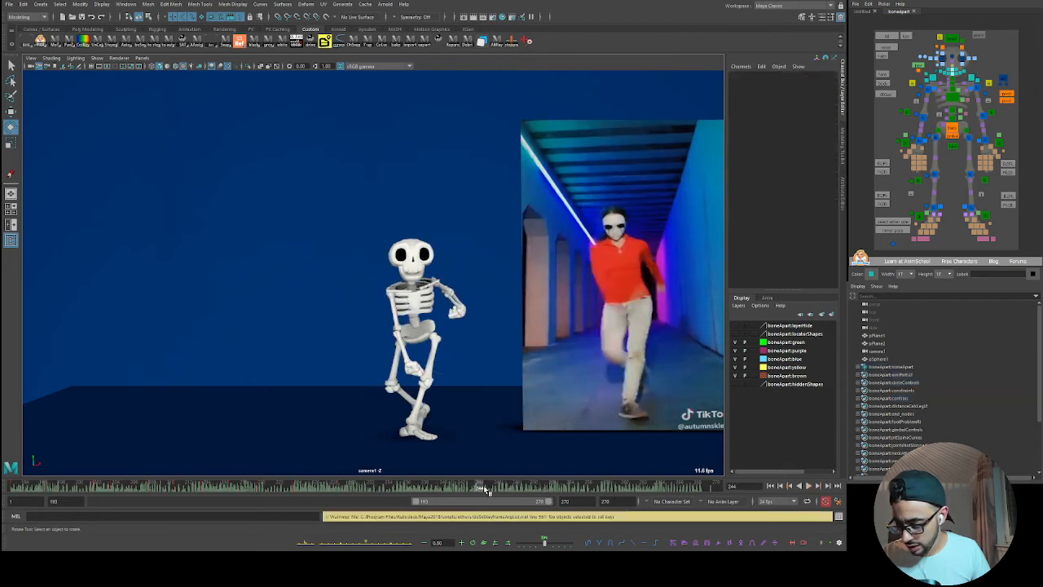
click(972, 77)
key(s)
drag(487, 489, 516, 487)
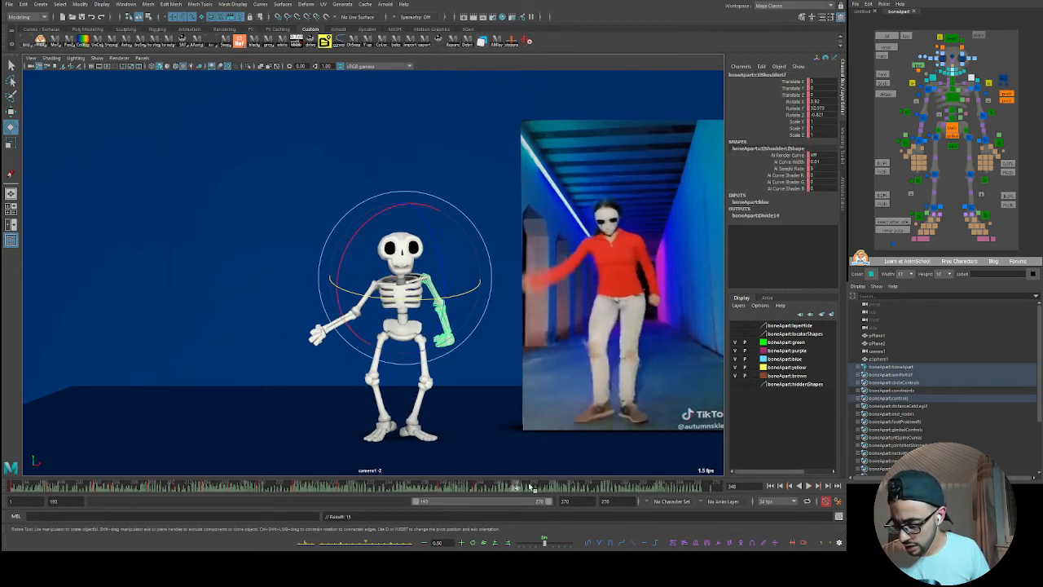
click(474, 543)
drag(523, 489, 514, 493)
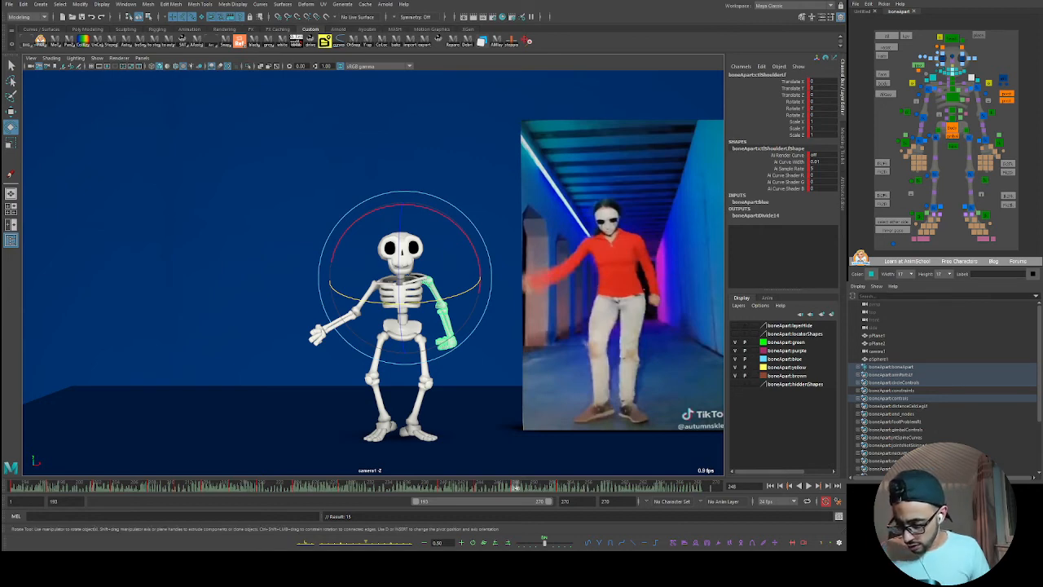
- Play back the left shoulder's motion between about frames 225 and 254 to compare it with the dance reference
key(alt+v)
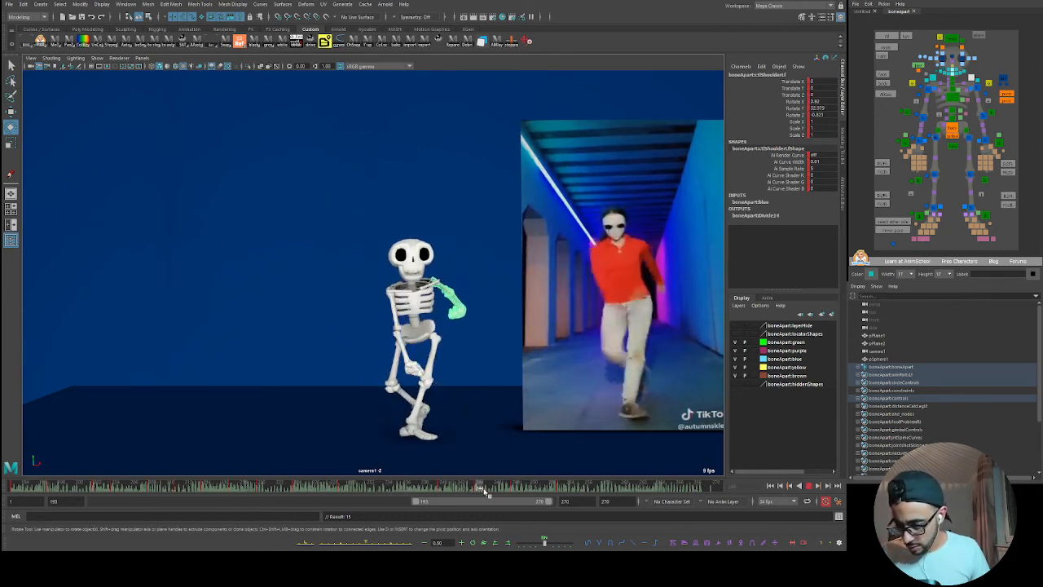
click(299, 488)
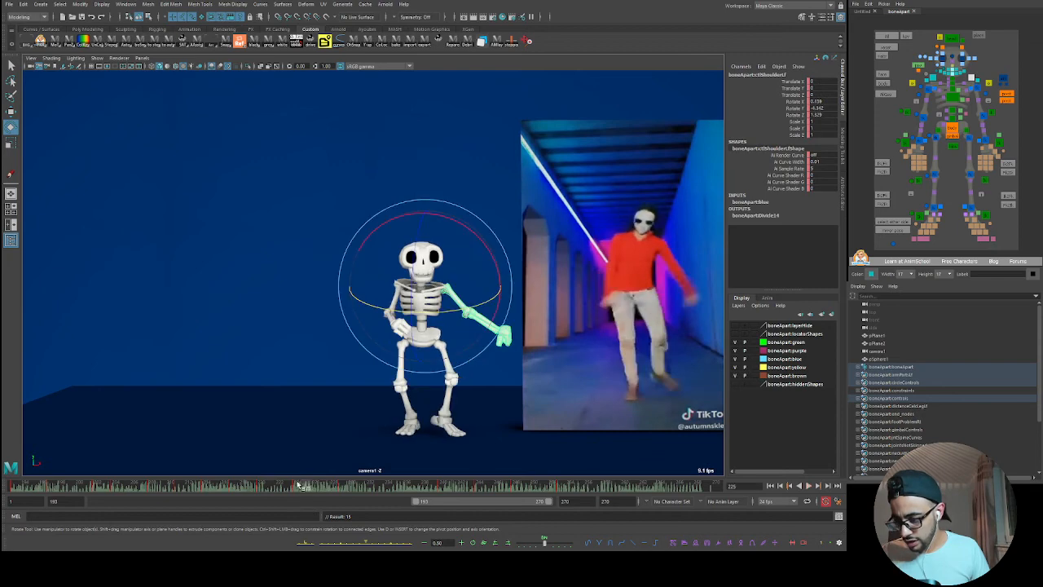
key(alt+v)
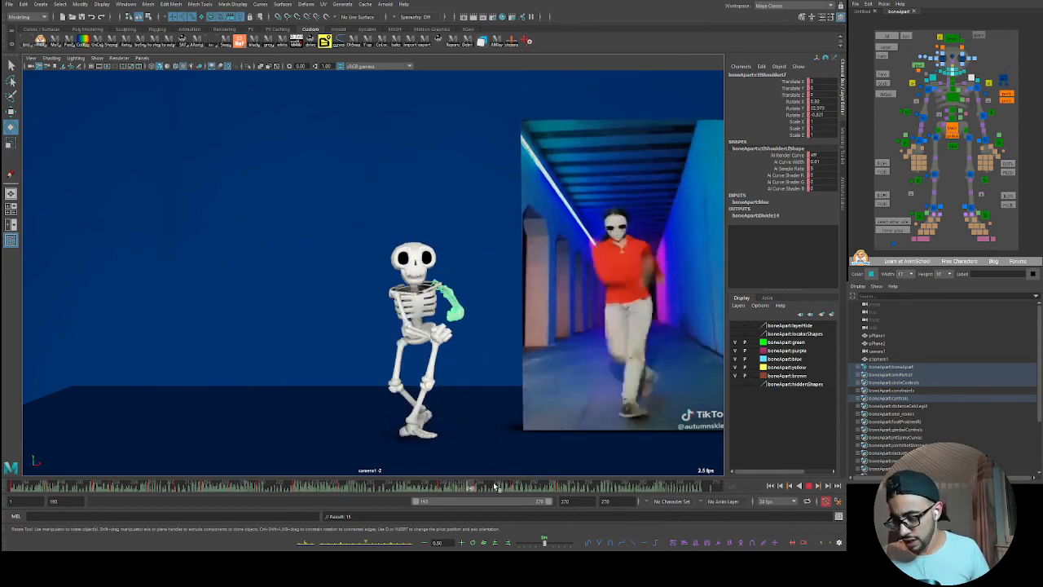
click(524, 486)
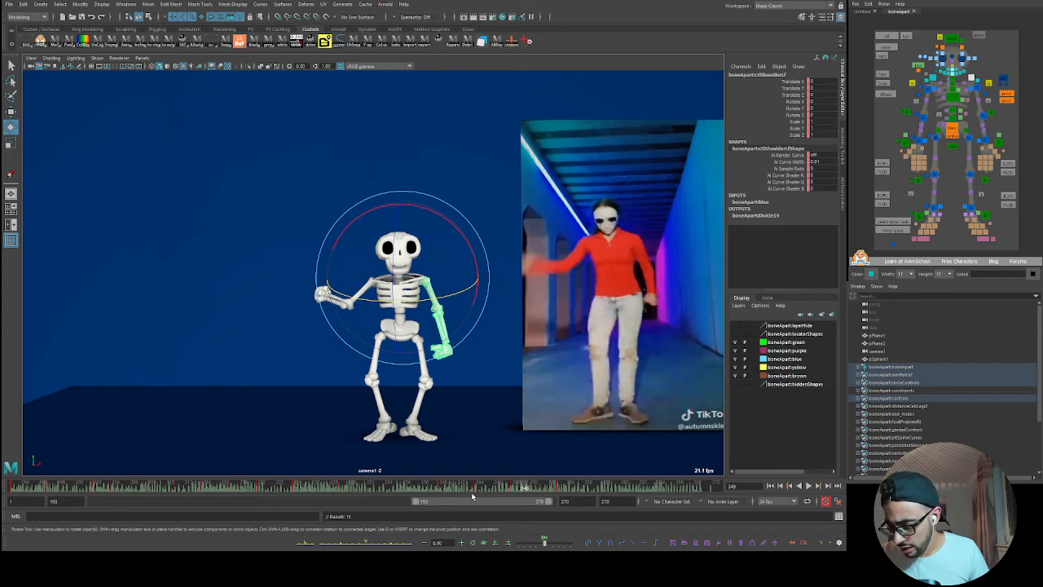
key(alt+v)
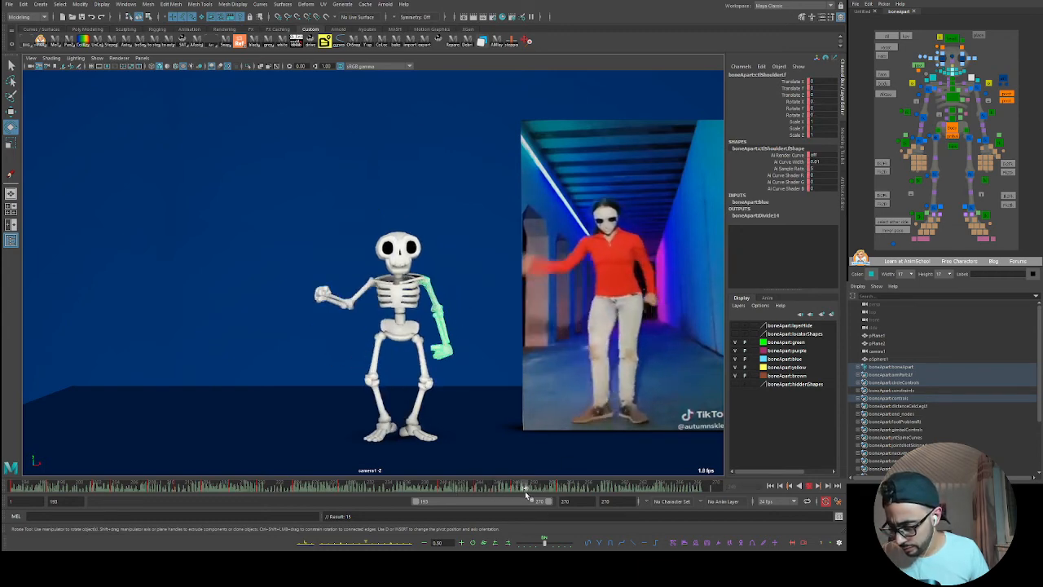
drag(540, 496, 567, 490)
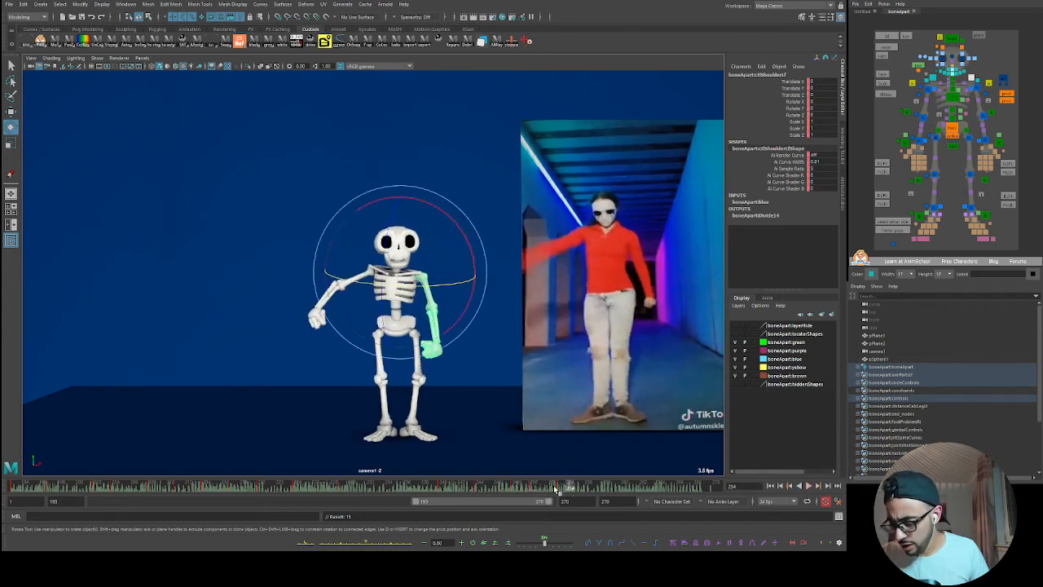
- Slightly rotate the left shoulder control at frame 250 and tween its pose toward the next key at frame 253
click(531, 490)
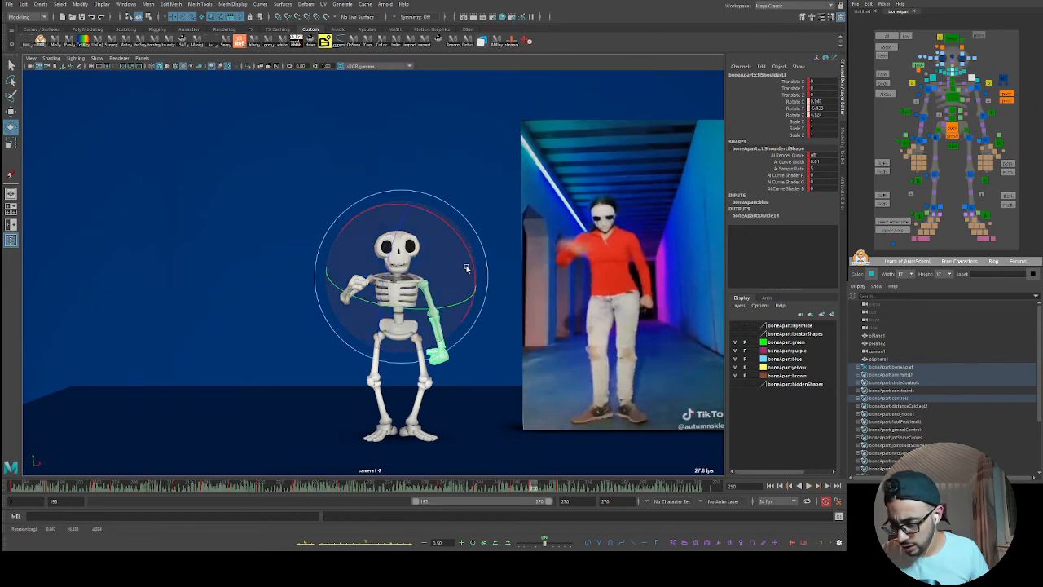
key(alt+v)
key(alt+v)
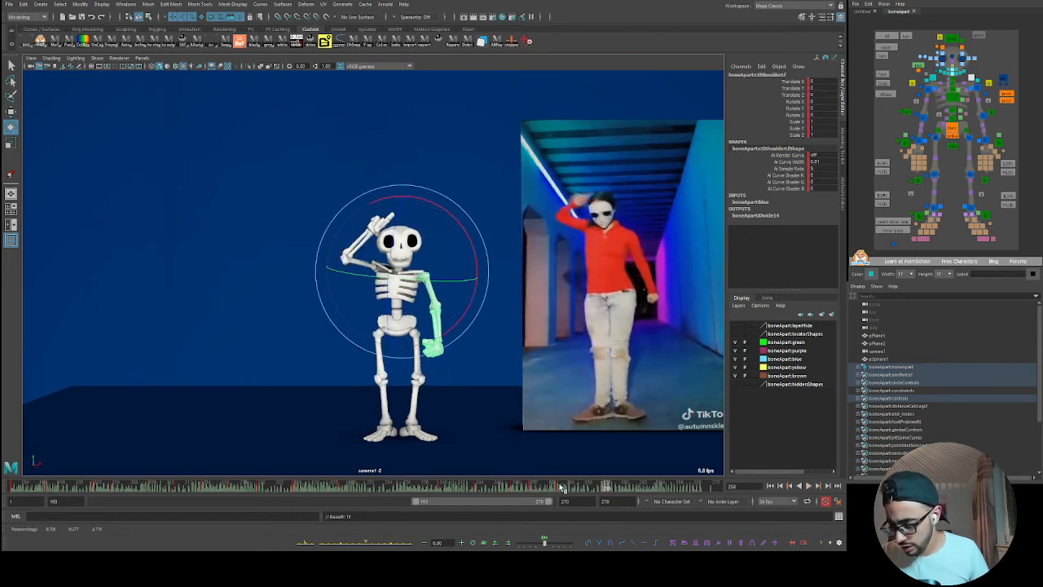
click(556, 485)
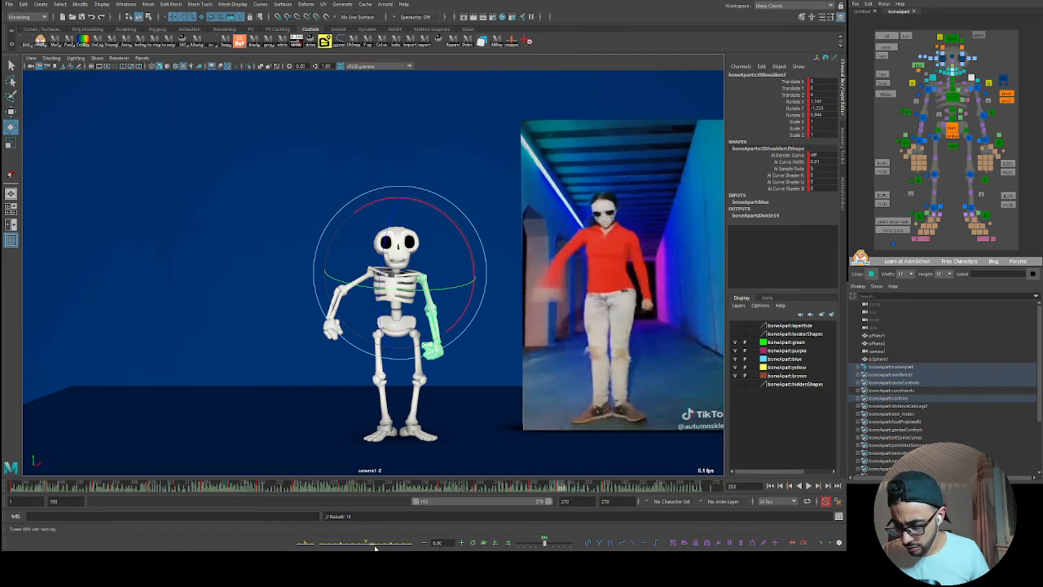
drag(570, 489, 675, 490)
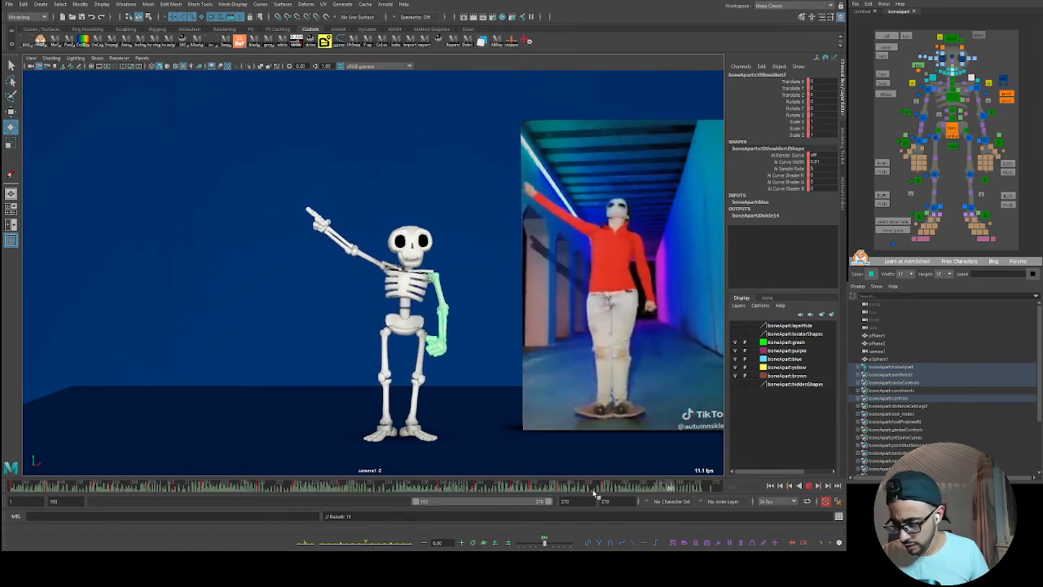
- Review the shoulder playback, switch to the right shoulder control, and examine its motion around frame 217
key(alt+v)
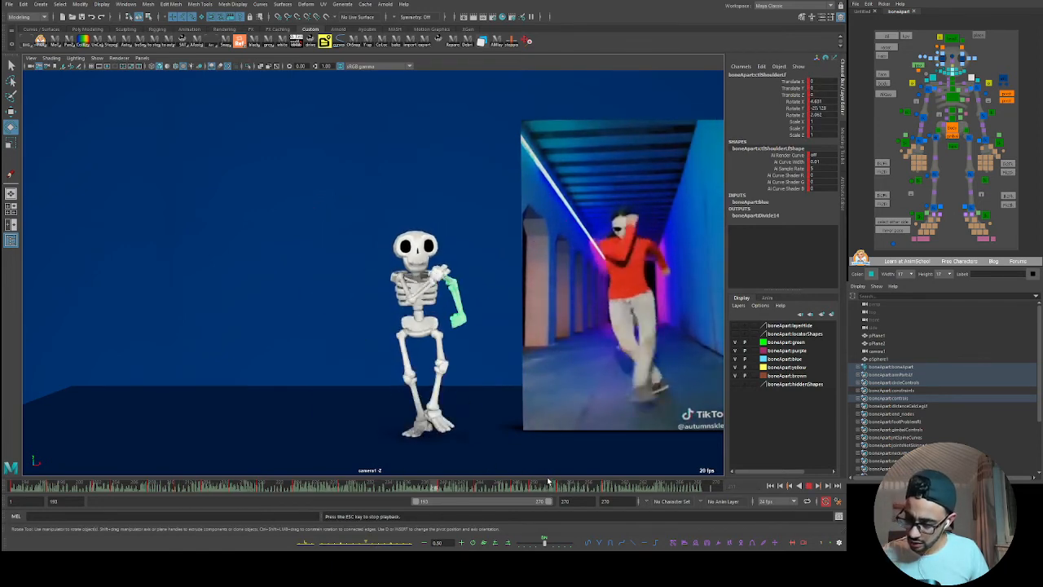
key(Escape)
click(933, 77)
key(alt+v)
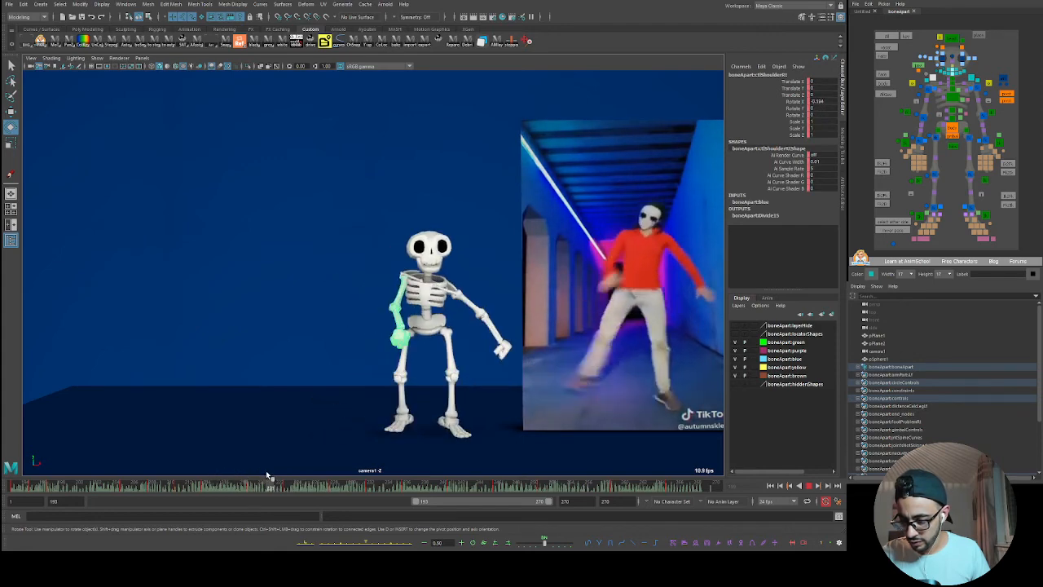
key(Escape)
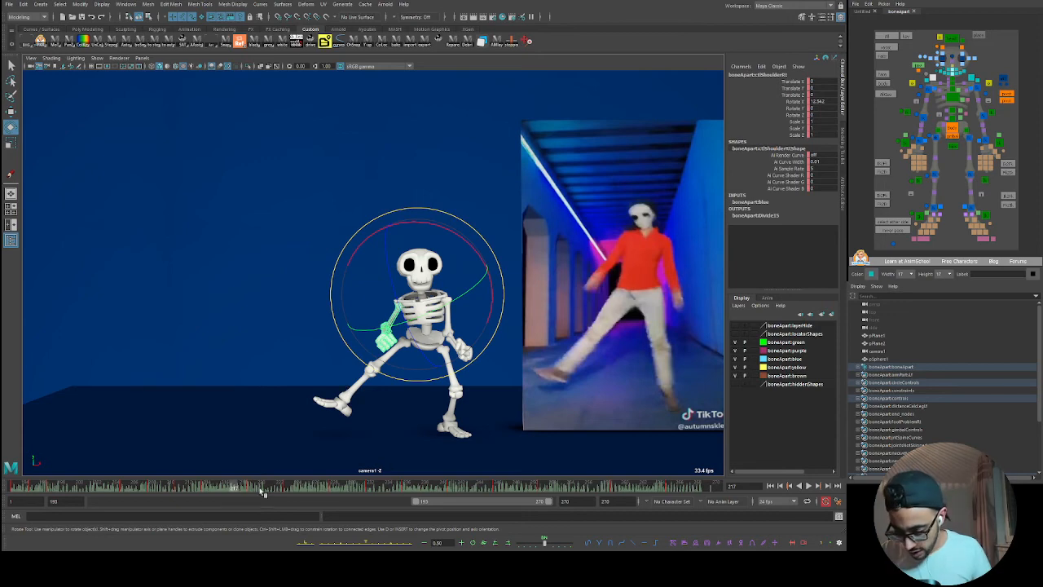
click(184, 486)
key(alt+v)
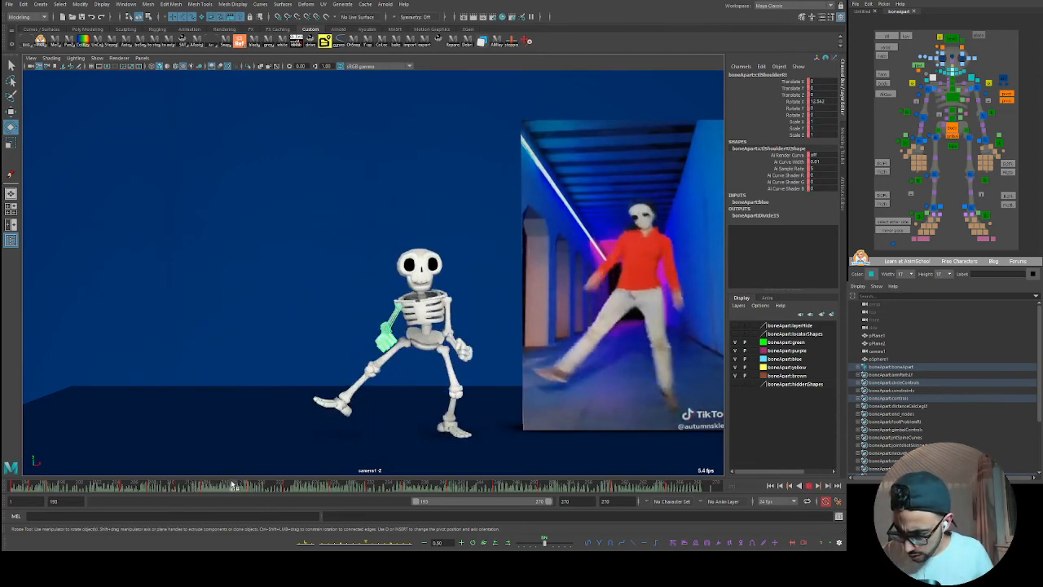
- Move the right shoulder control down toward the lowered arm at frame 218, key it, and delete its key at frame 219
click(242, 486)
key(w)
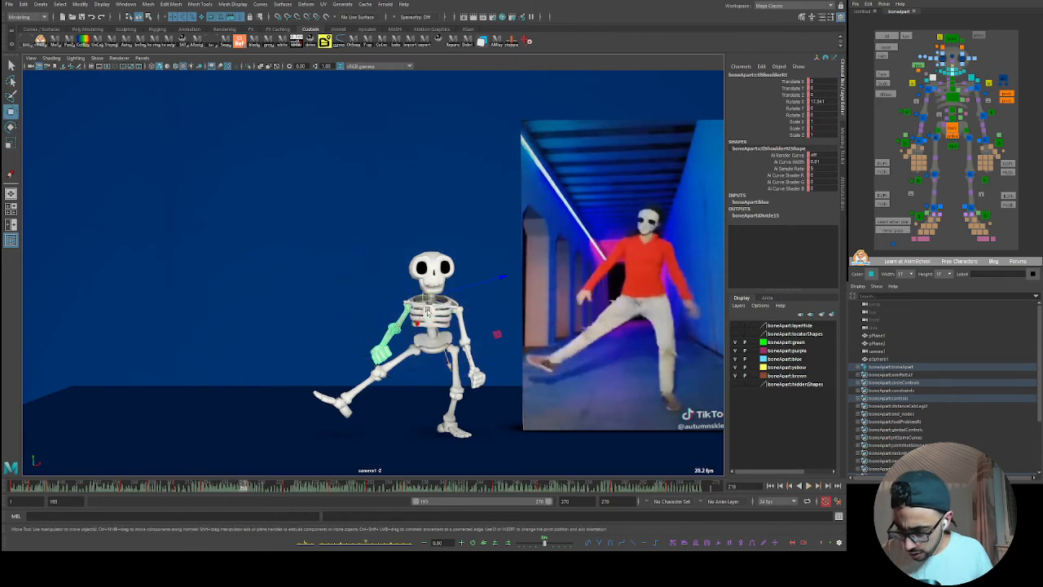
drag(422, 299, 413, 311)
key(s)
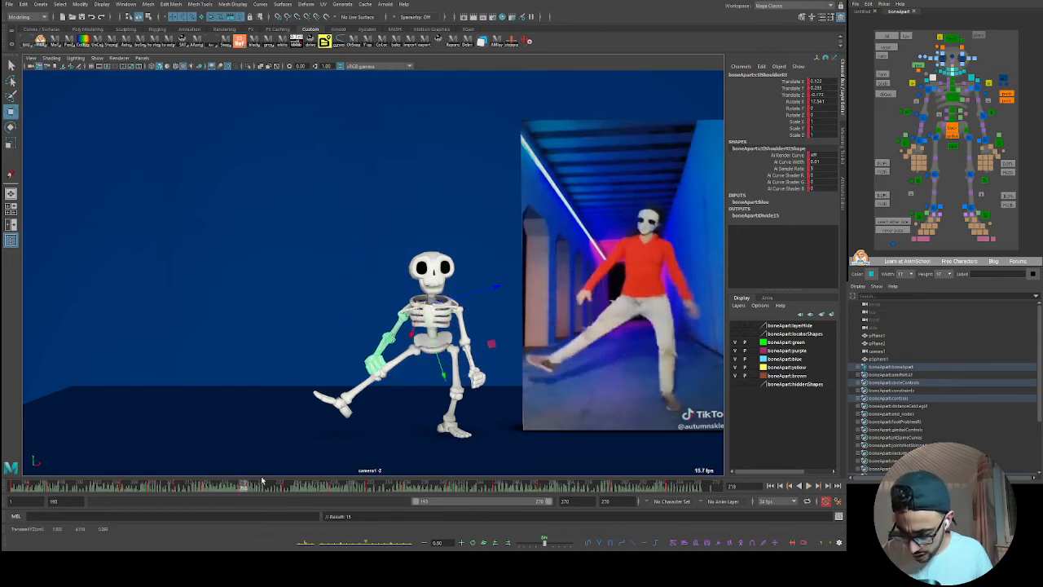
key(alt+v)
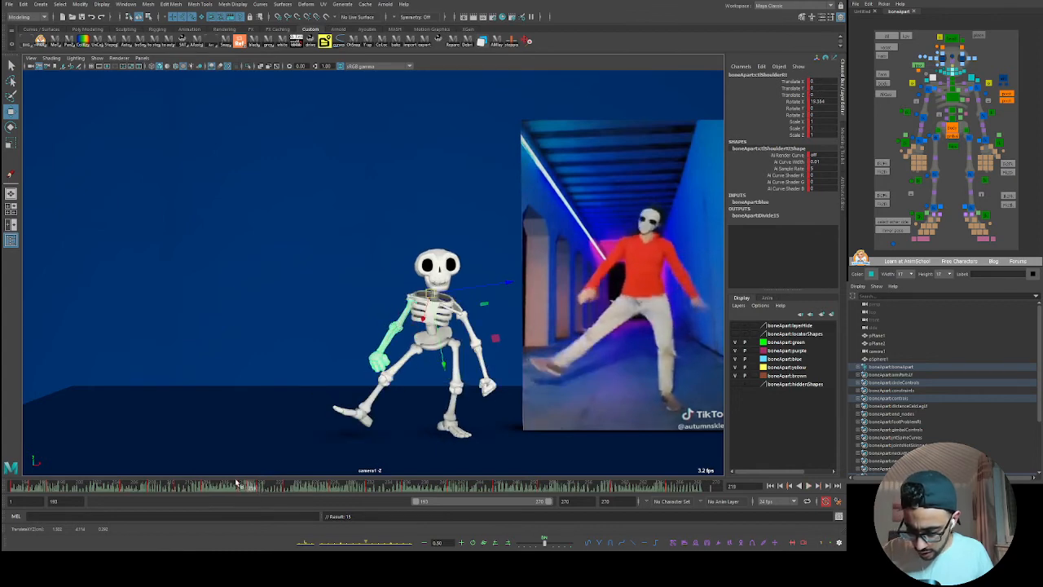
click(250, 486)
key(Delete)
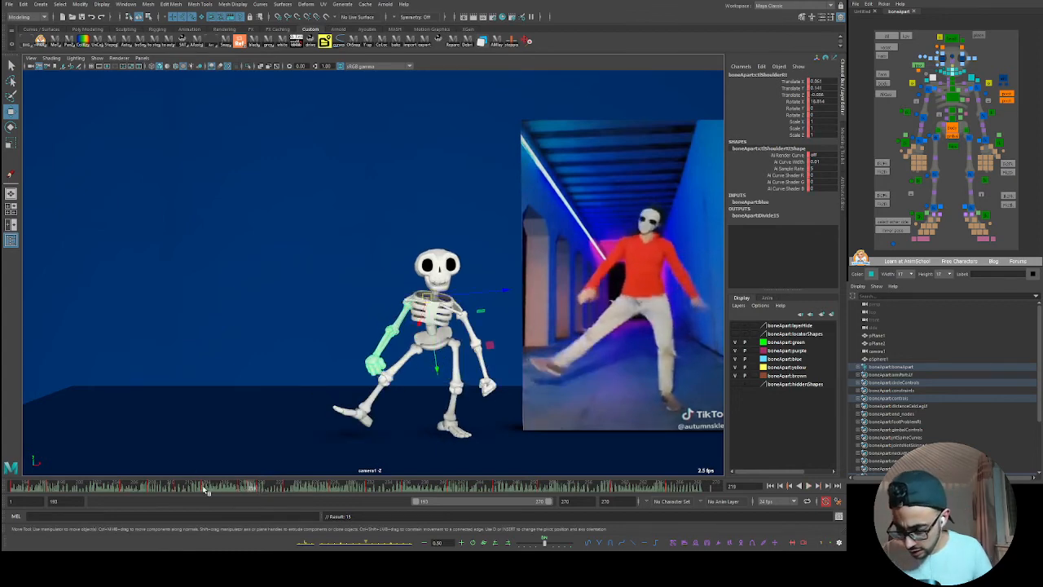
- Play back the dance from frame 193 and check both shoulders against the reference with the controls deselected
key(alt+v)
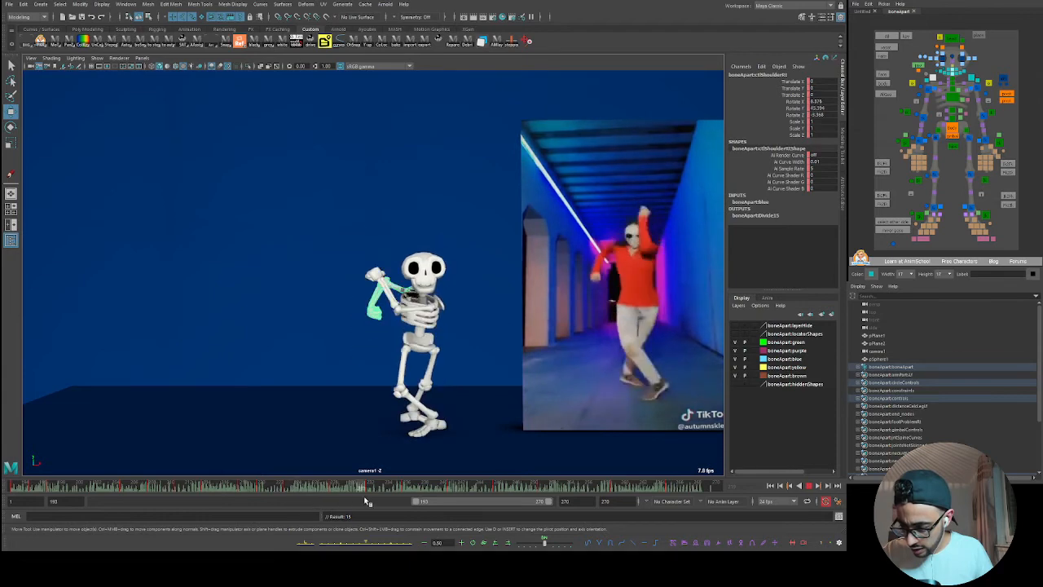
click(13, 490)
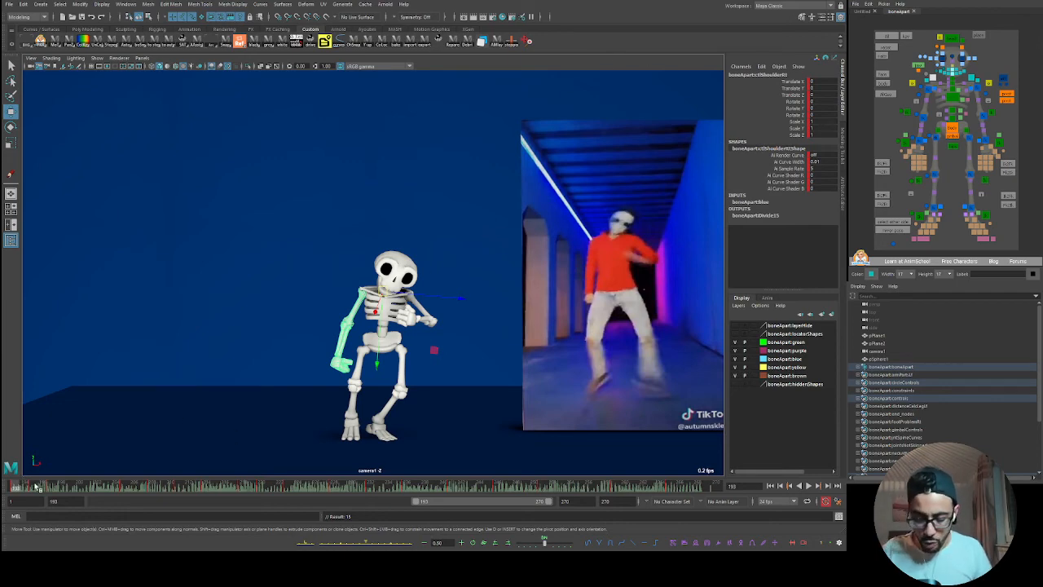
key(alt+v)
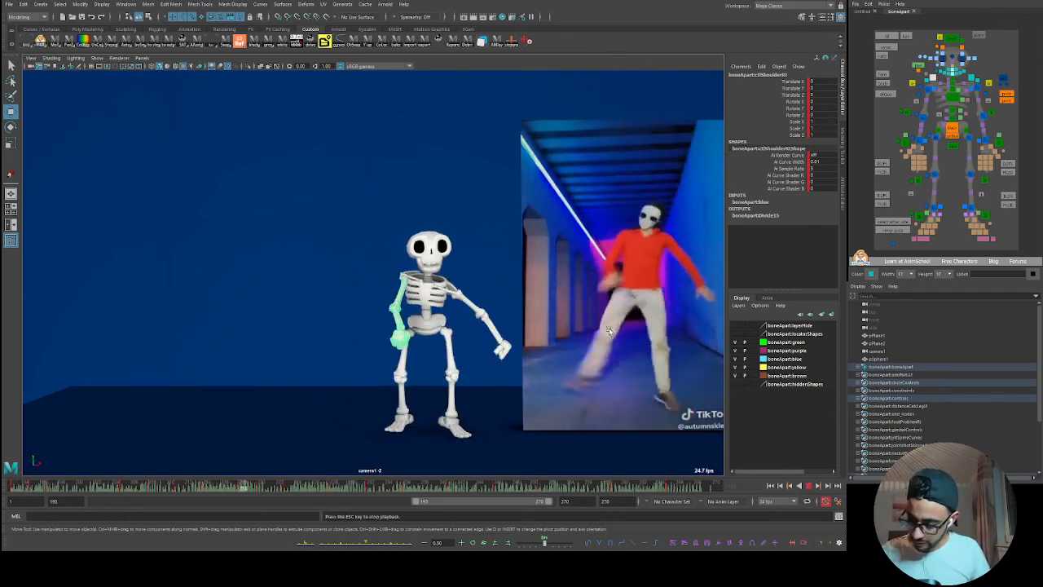
key(alt+v)
click(675, 278)
click(18, 486)
key(alt+v)
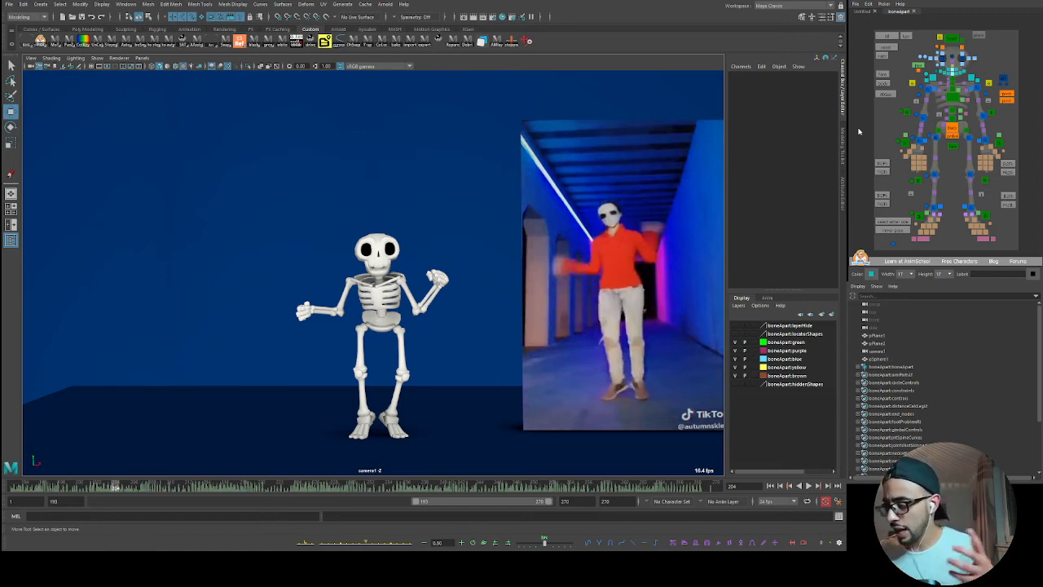
- Return to frame 193, clear the control selection and save the scene
click(950, 38)
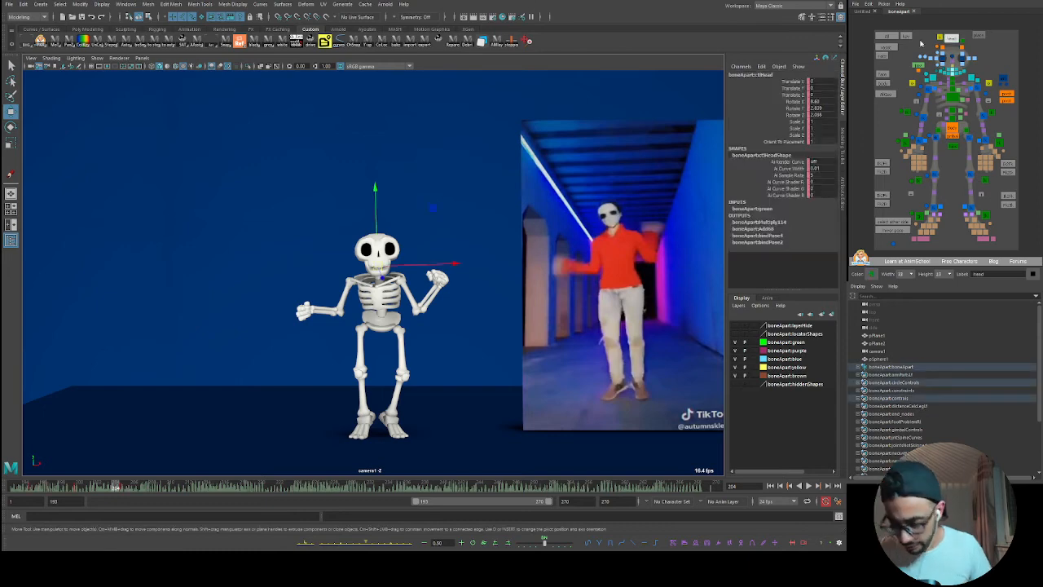
click(17, 487)
click(892, 180)
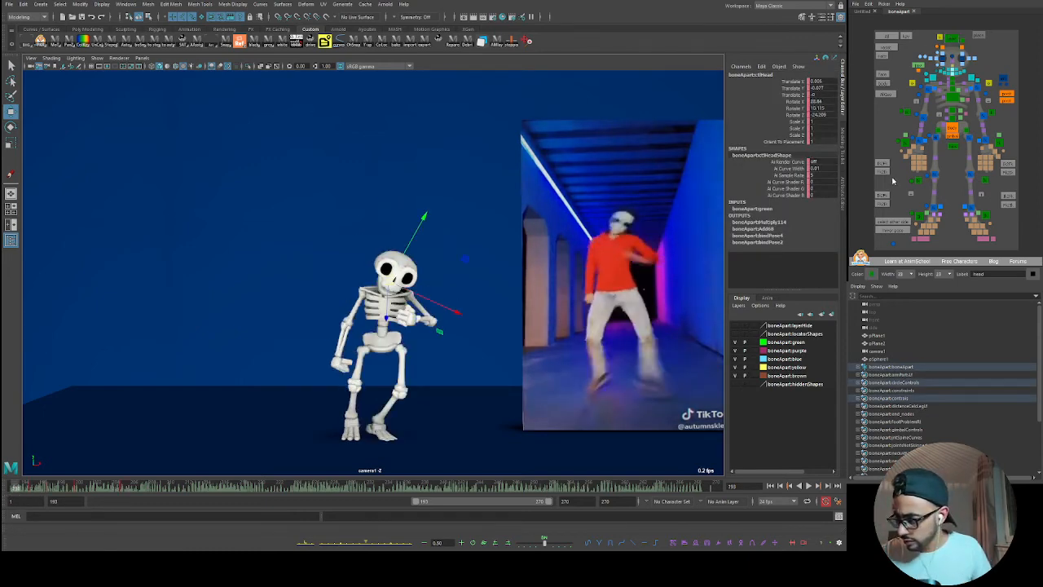
key(space)
key(ctrl+s)
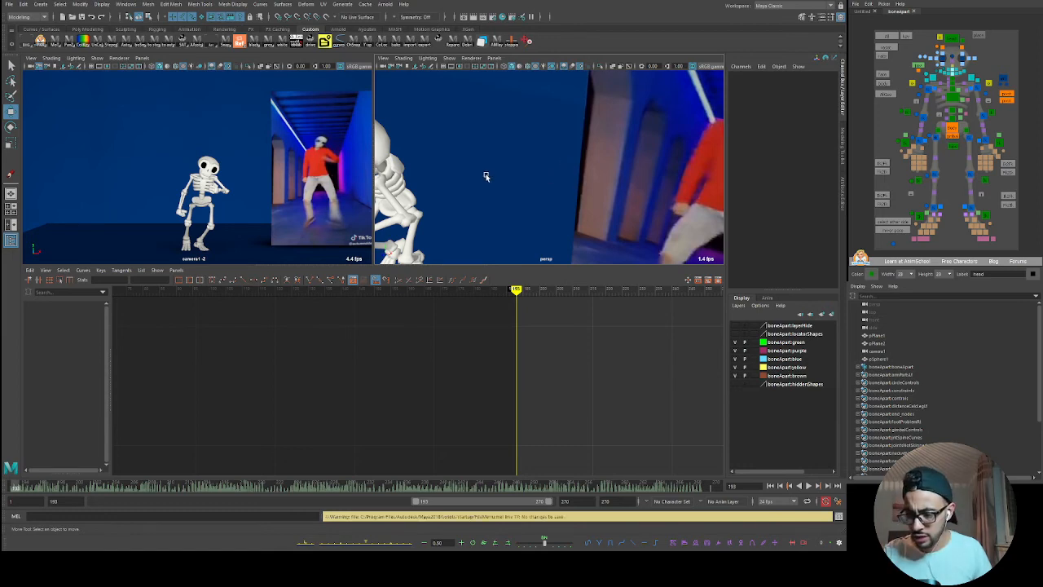
key(space)
- Select the head control and examine its motion against the reference from frame 193 to 200
click(950, 39)
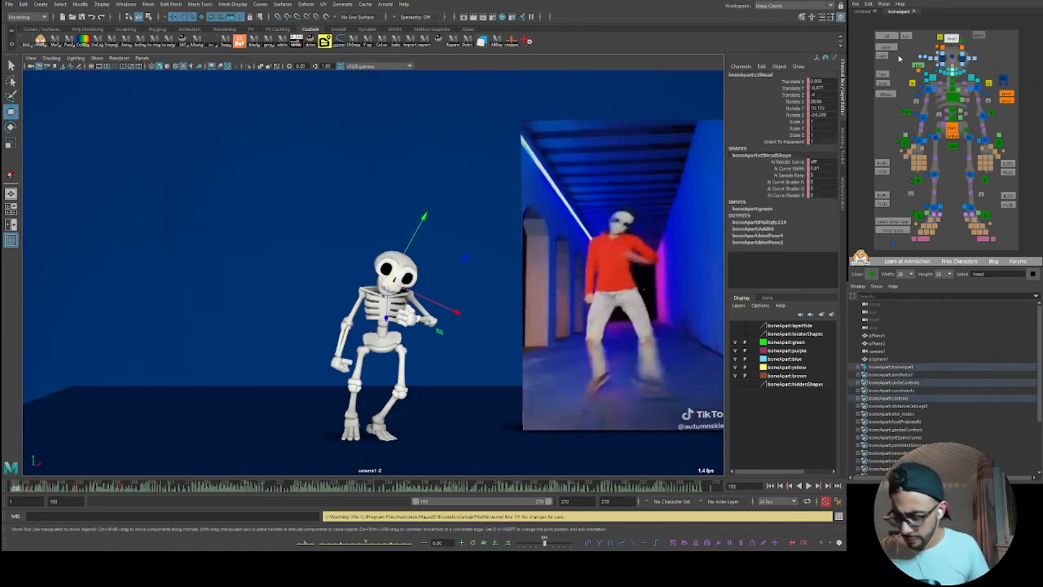
drag(49, 488, 81, 489)
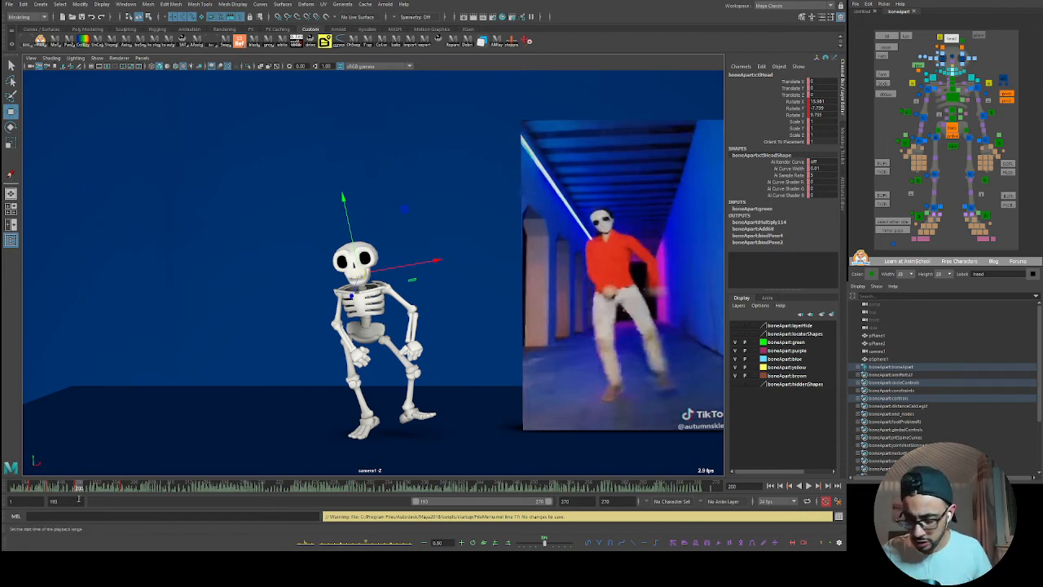
key(alt+v)
key(alt+v)
click(24, 487)
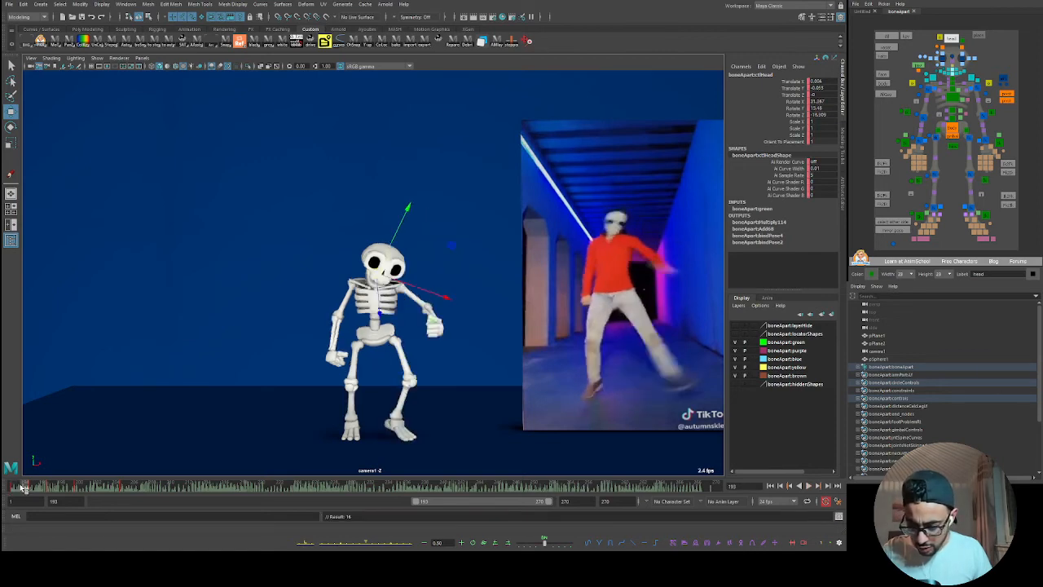
key(alt+v)
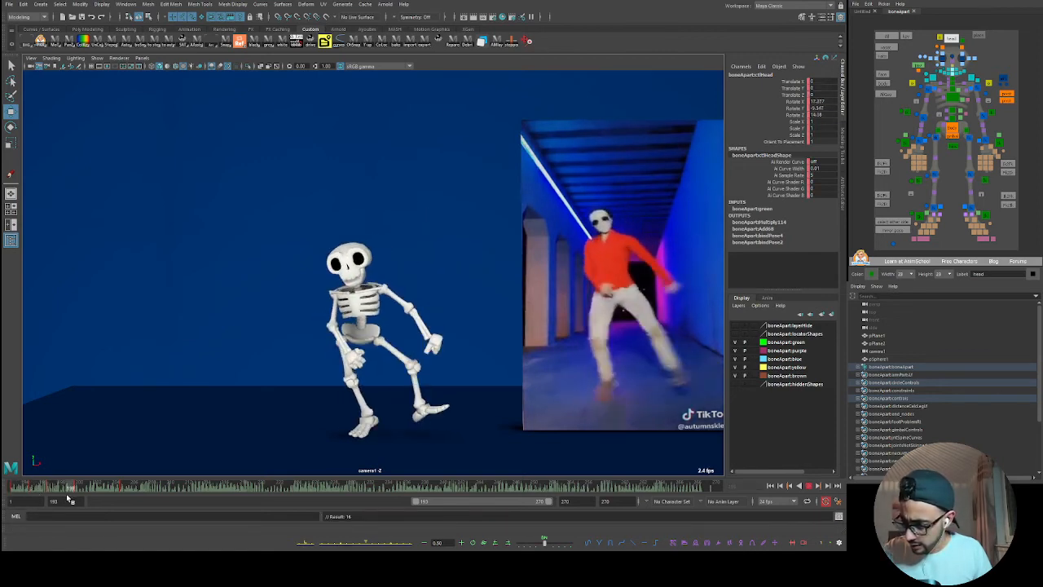
key(alt+v)
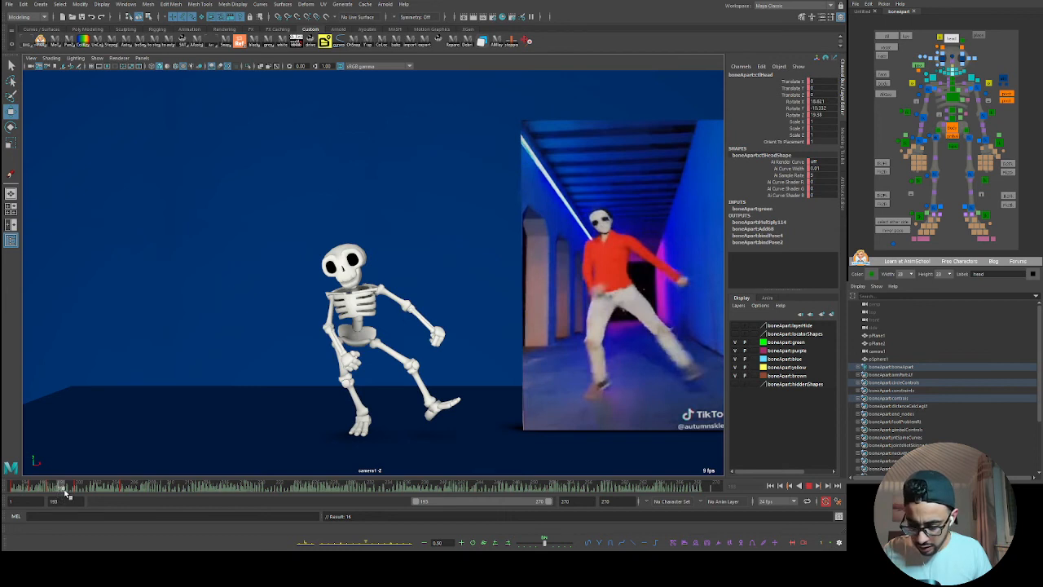
- Rotate the head control at frame 200 to about -16.6 in Y and 20.3 in Z for a stronger sideways tilt
click(78, 487)
key(e)
drag(414, 247, 380, 219)
mouse_move(399, 277)
mouse_down()
mouse_move(402, 297)
mouse_move(456, 292)
mouse_up()
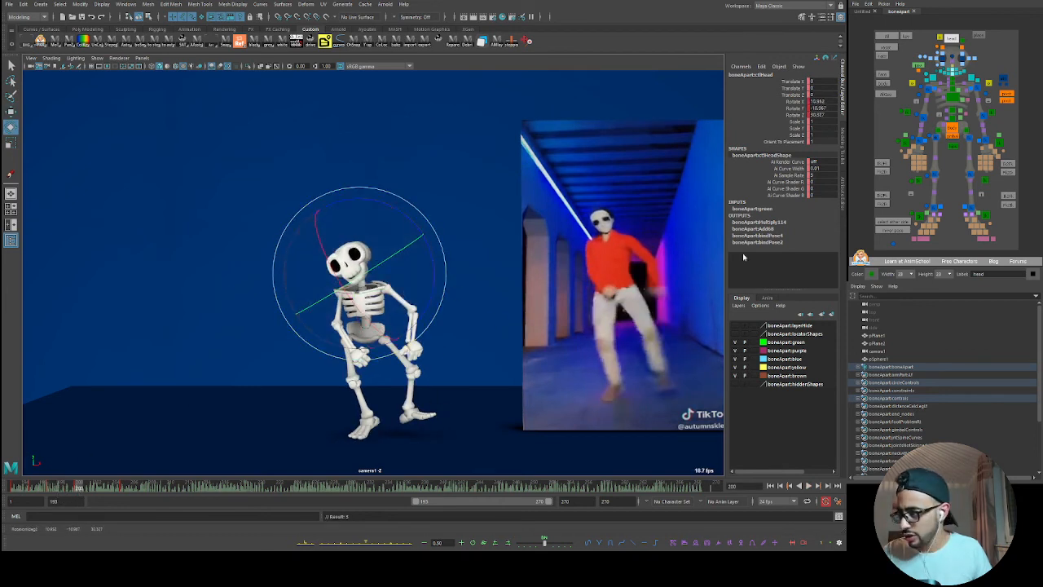
scroll(969, 89, up, 3)
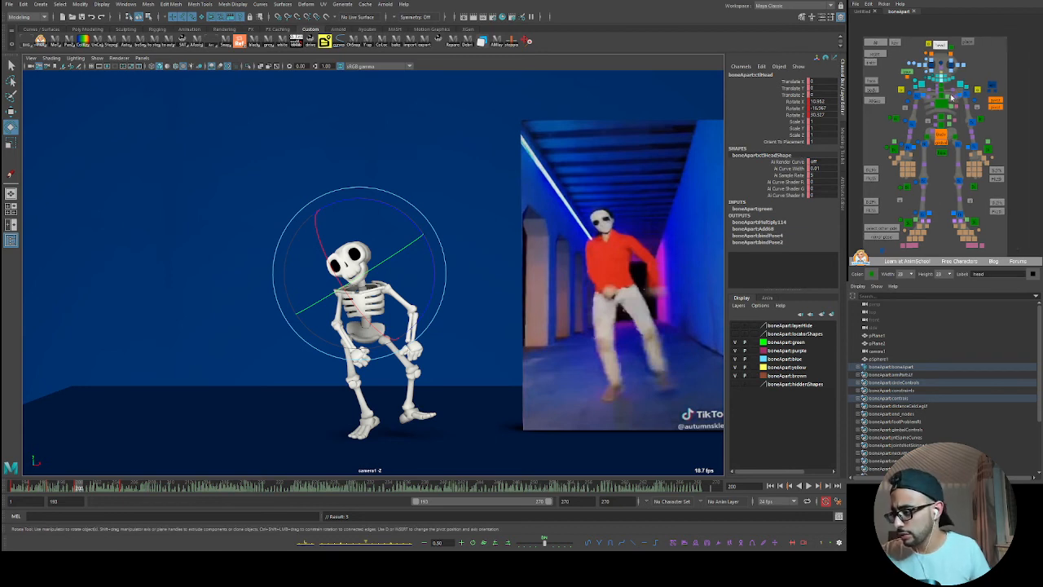
scroll(974, 97, up, 2)
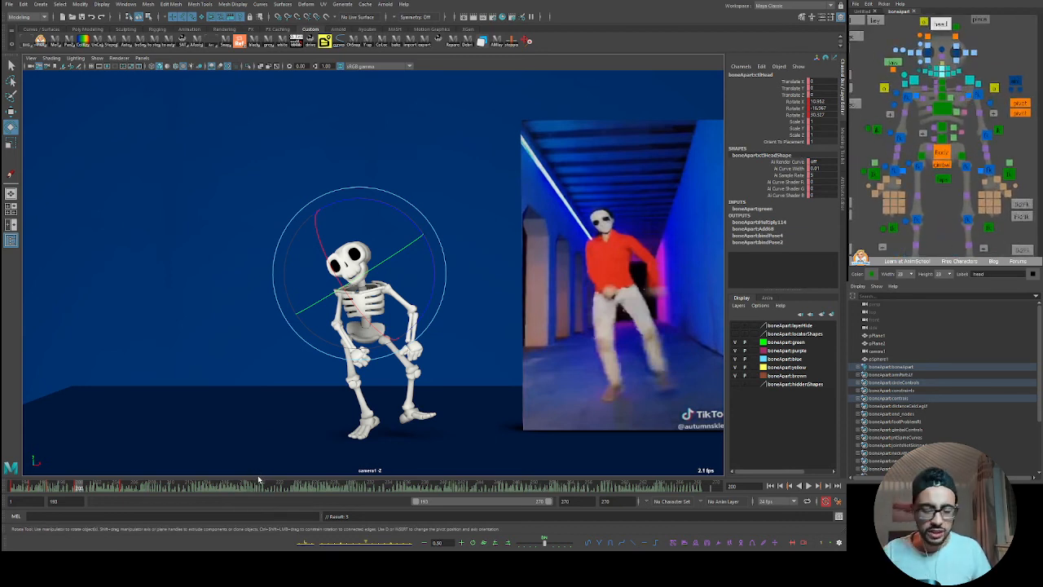
- Play back the head motion past frame 200 and go to frame 203 to compare it with the reference
key(alt+v)
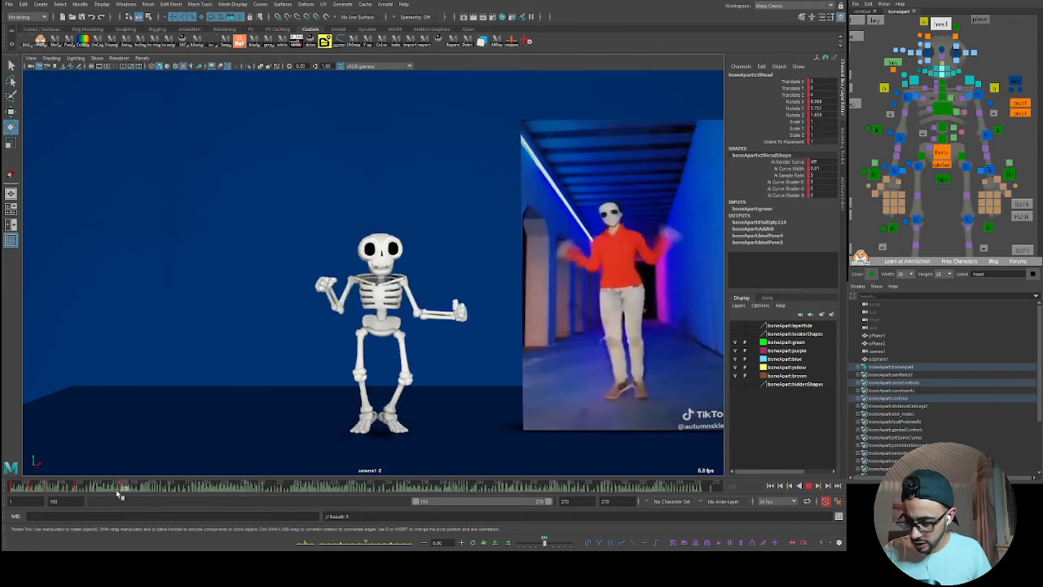
key(Escape)
drag(119, 490, 103, 490)
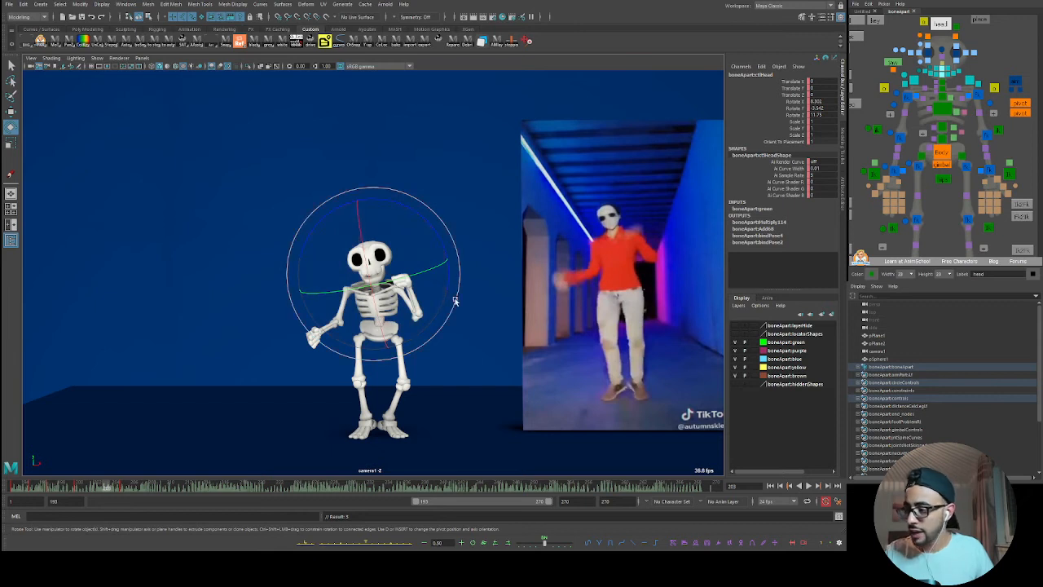
click(941, 153)
key(w)
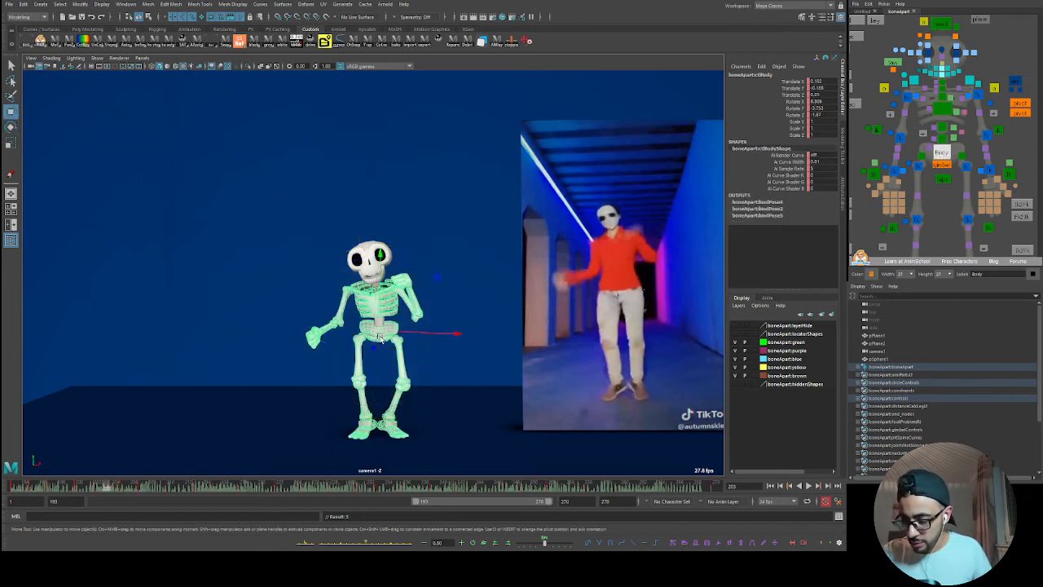
key(ctrl+z)
key(ctrl+z)
key(ctrl+z)
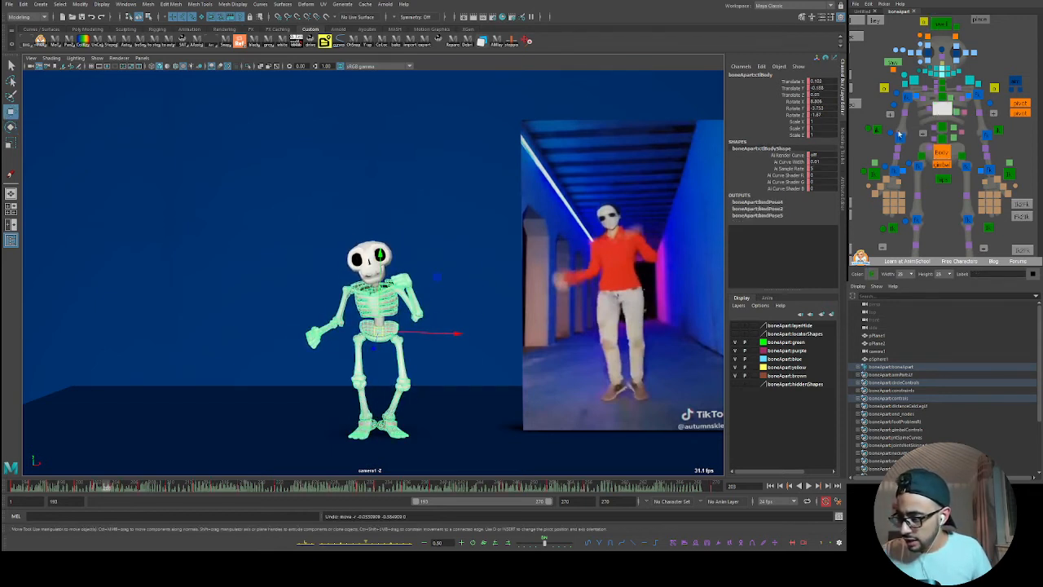
click(372, 305)
key(ctrl+z)
key(ctrl+z)
key(ctrl+z)
key(ctrl+z)
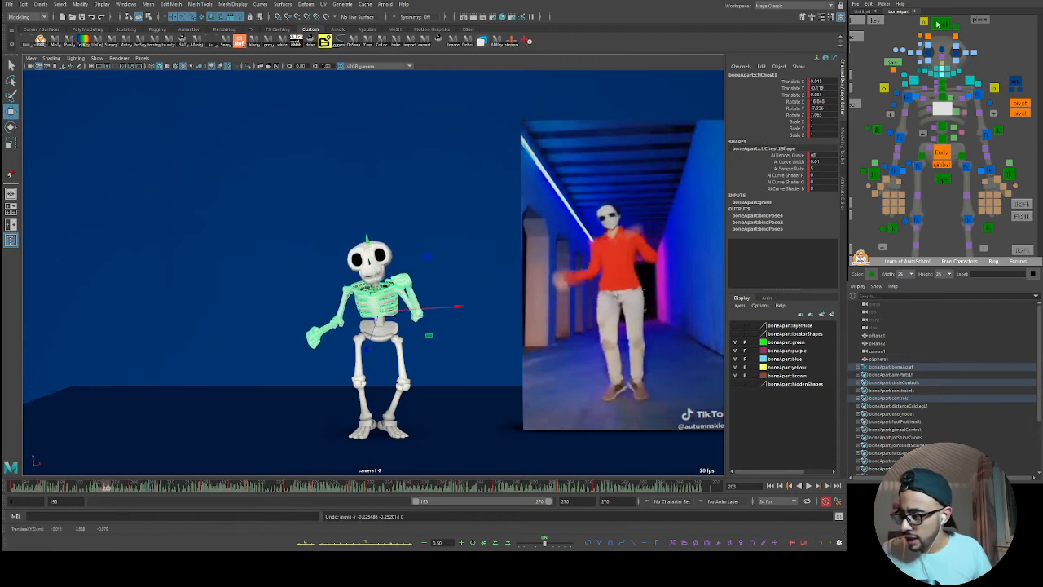
key(ctrl+z)
key(ctrl+z)
key(ctrl+z)
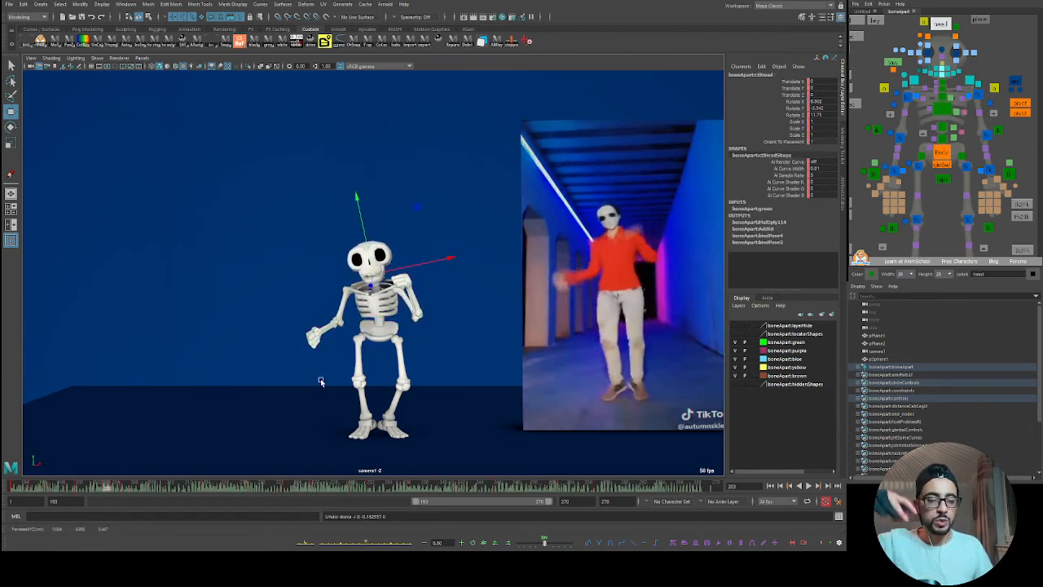
- Lower the head control at frame 204, rotate it to about 21.7 in X and -7.6 in Y, and play back the change
key(alt+v)
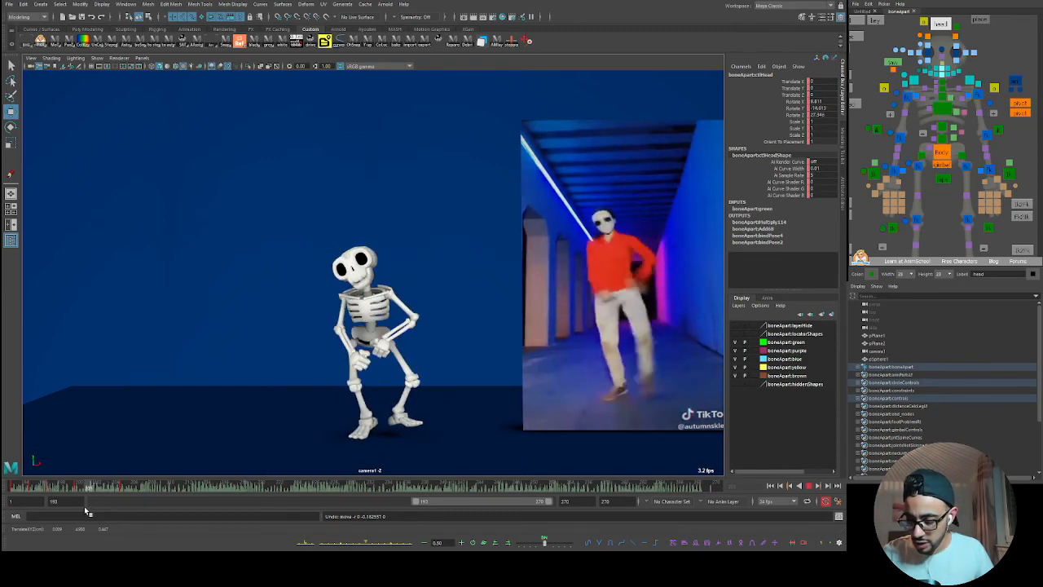
key(alt+v)
key(e)
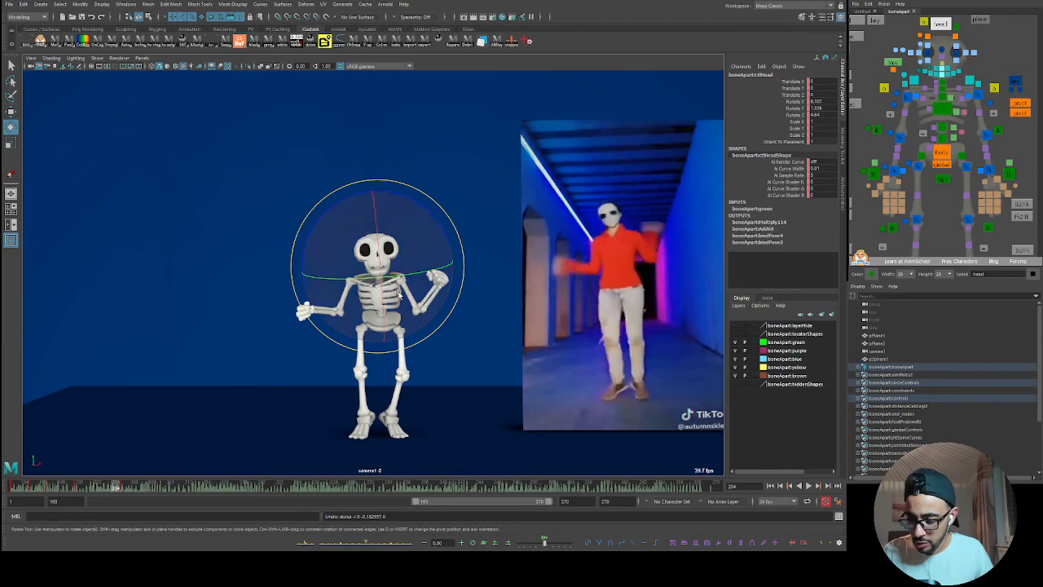
key(alt+v)
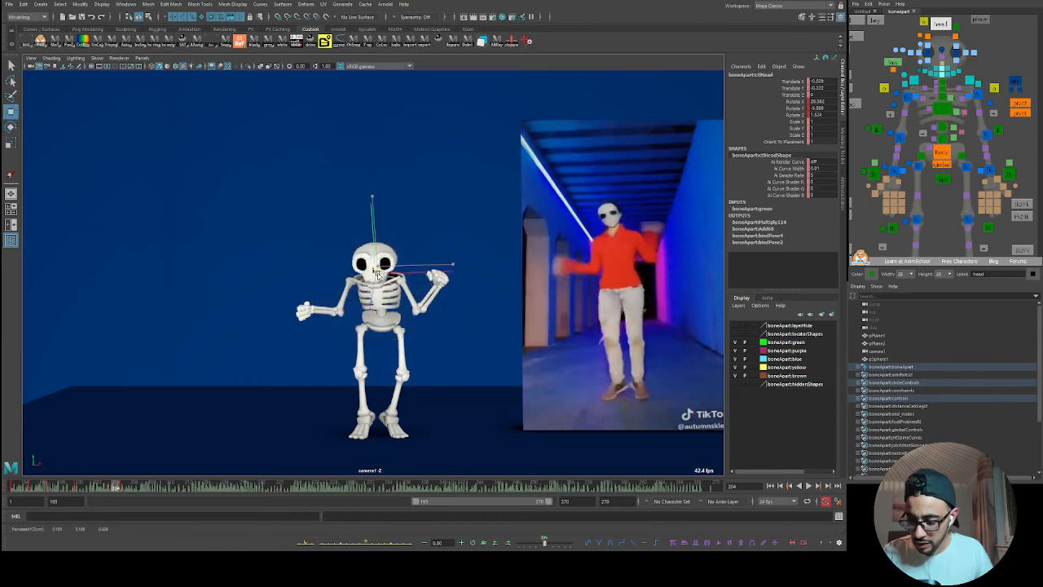
key(alt+v)
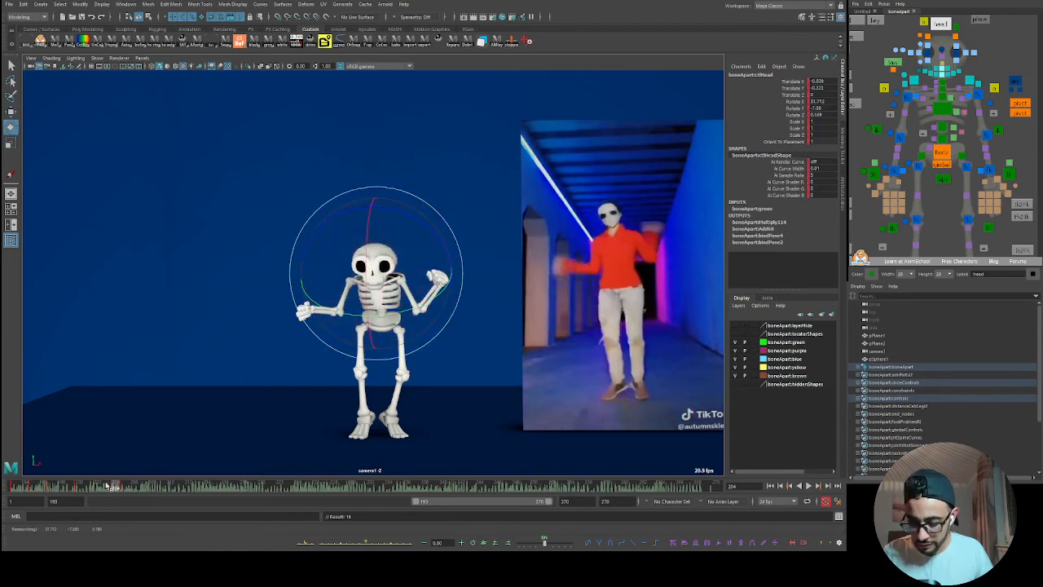
click(93, 492)
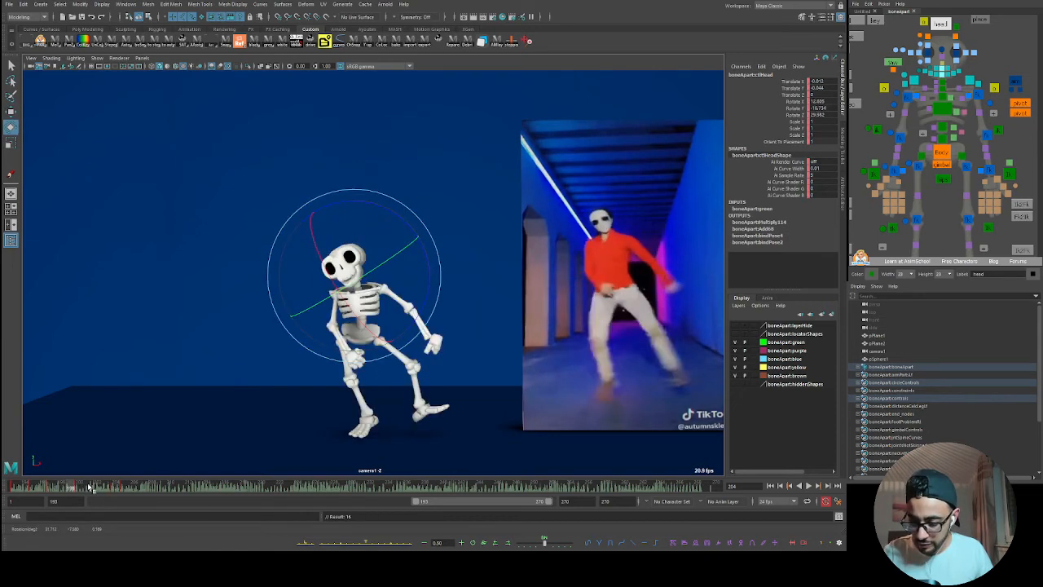
key(alt+v)
key(alt+v)
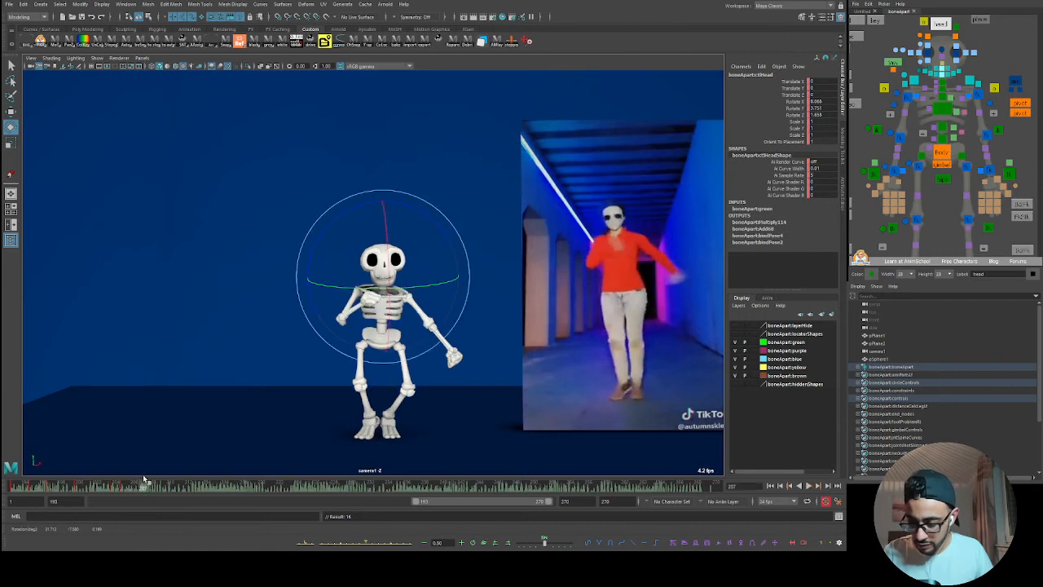
- Adjust the head keys around frame 205 and tilt the head control forward to about 17.9 in X
click(120, 489)
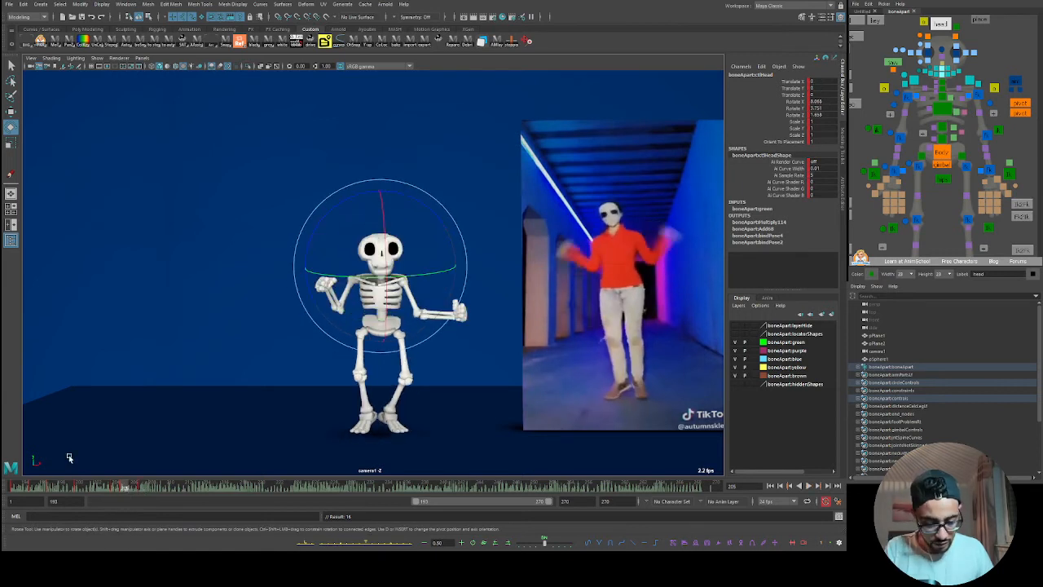
key(alt+period)
key(alt+period)
key(alt+period)
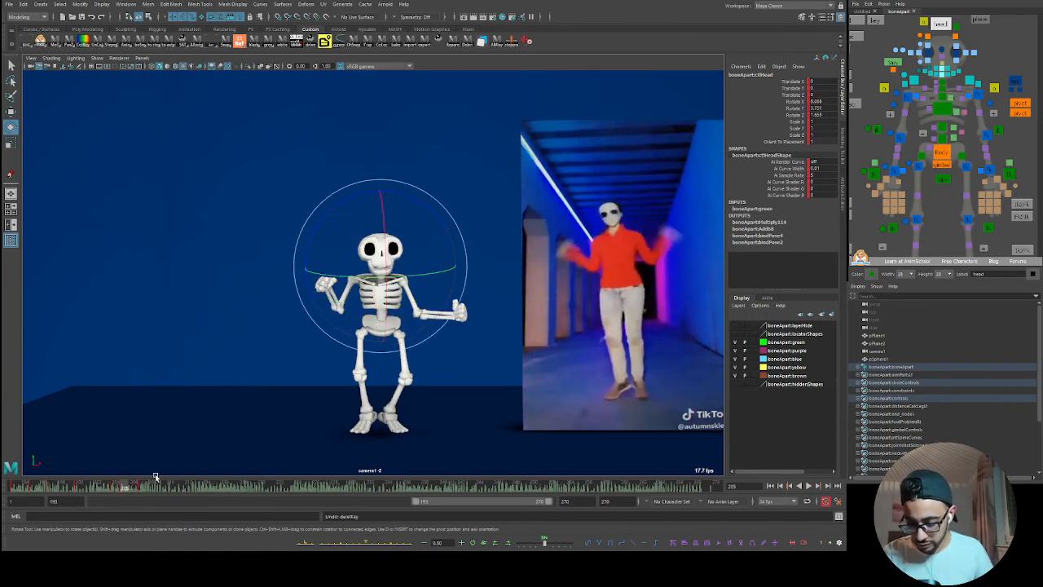
drag(120, 489, 126, 486)
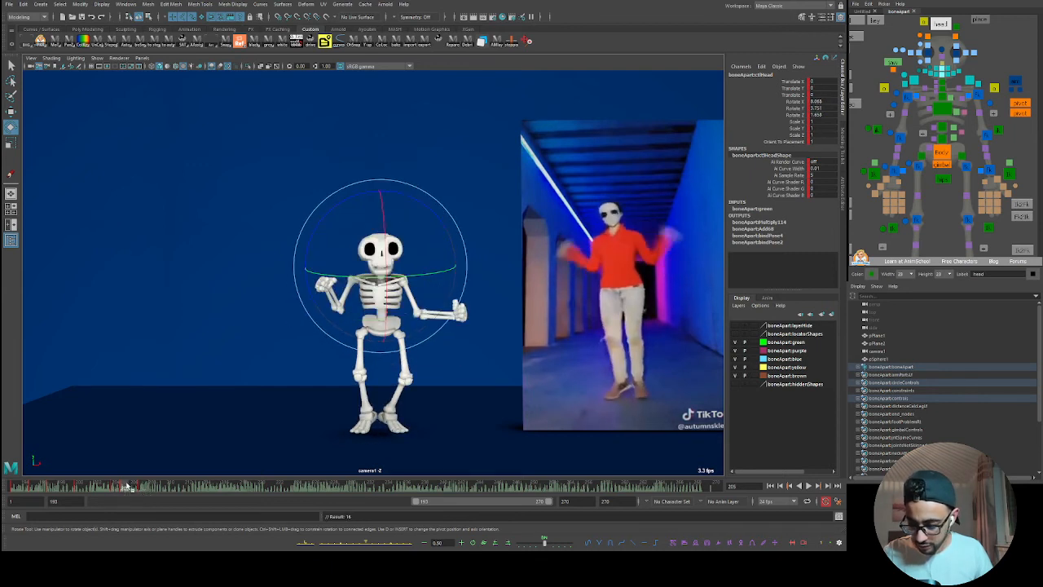
drag(412, 254, 365, 258)
key(alt+v)
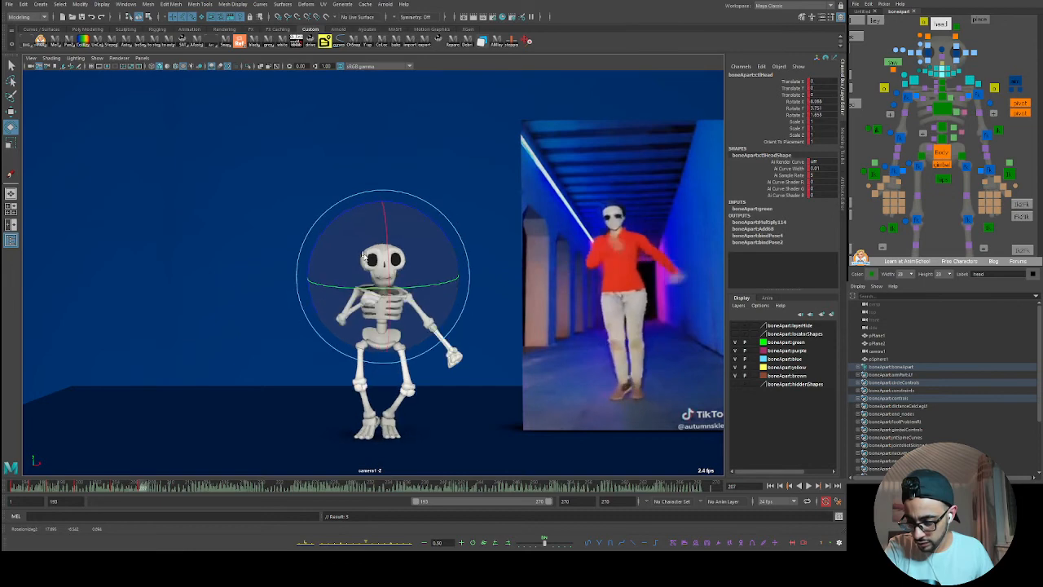
- Rotate the head control at frame 210 to about 17.5 in X, -3.8 in Y and 10.3 in Z, and play onward
drag(147, 492, 170, 490)
drag(398, 298, 420, 220)
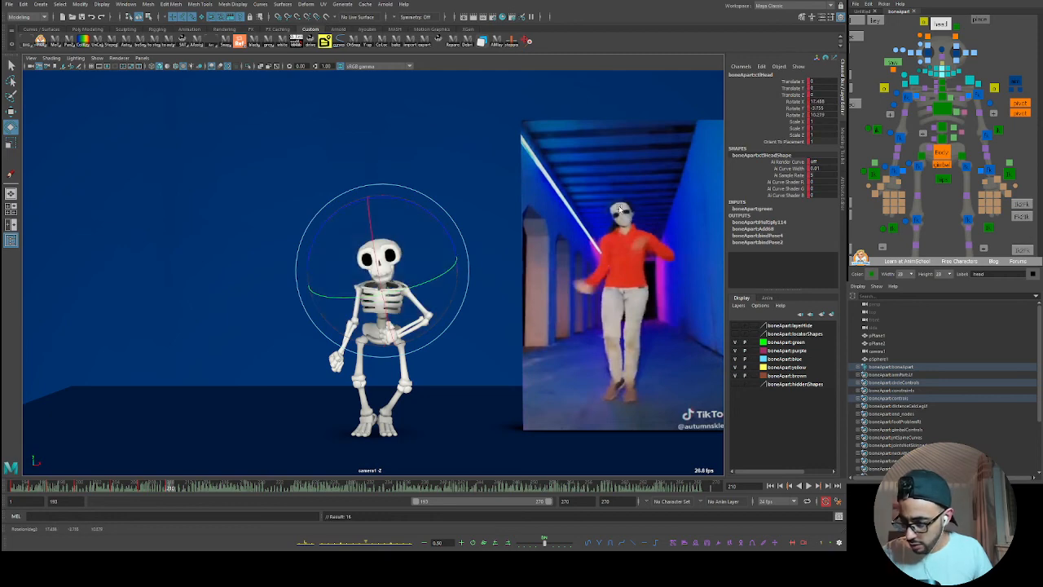
key(alt+v)
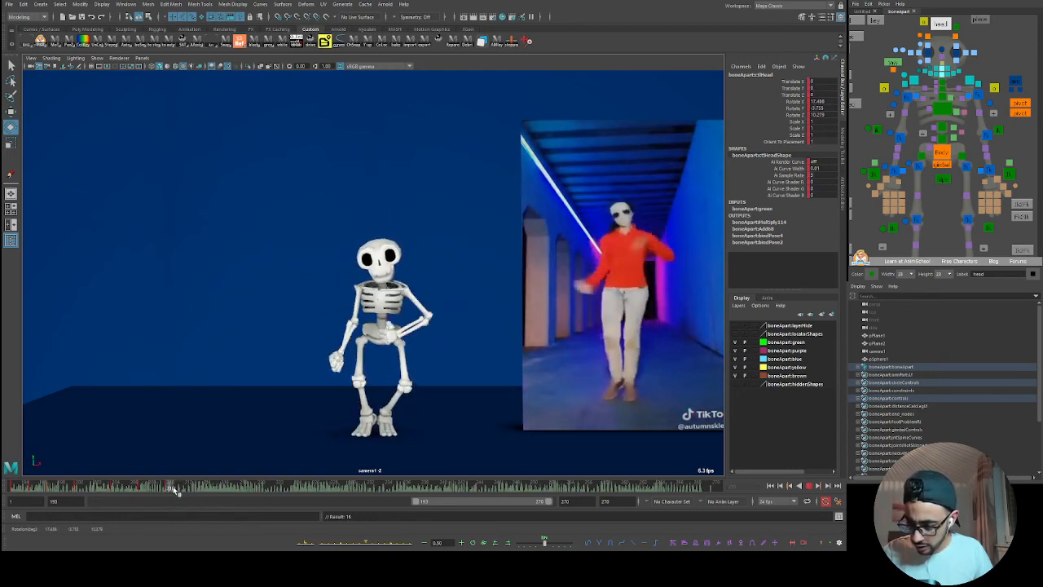
key(alt+v)
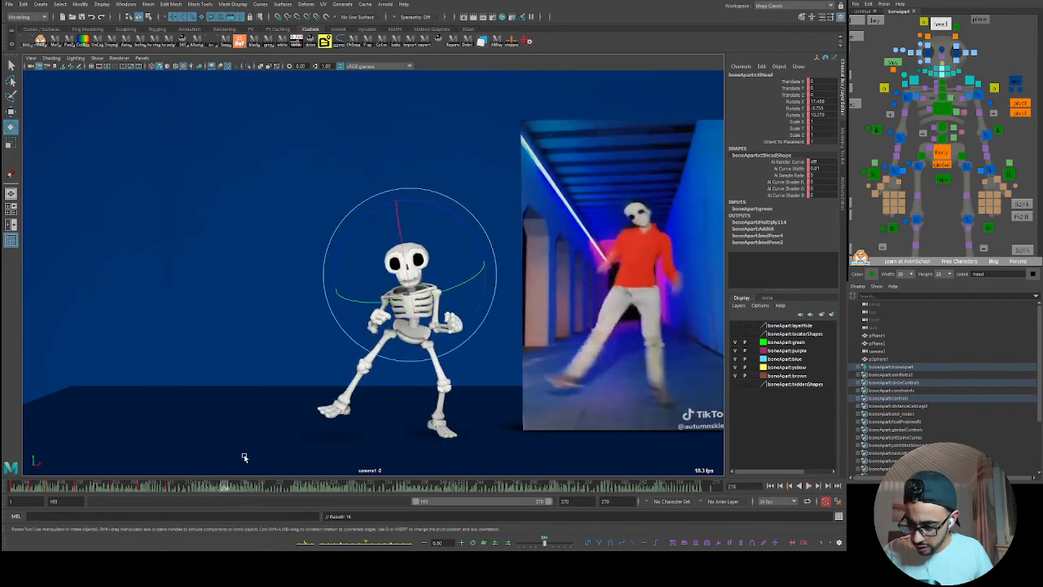
- Rotate the head control near frame 215 to about 21.4 in X and -14.2 in Y for the sideways lean
drag(172, 486, 214, 482)
drag(435, 239, 320, 428)
mouse_move(445, 274)
mouse_down()
mouse_move(426, 254)
mouse_move(459, 269)
mouse_up()
- Rotate the head control at frame 213 to about 14.2 in X, -4.5 in Y and 2.6 in Z
drag(156, 487, 198, 487)
drag(429, 221, 331, 391)
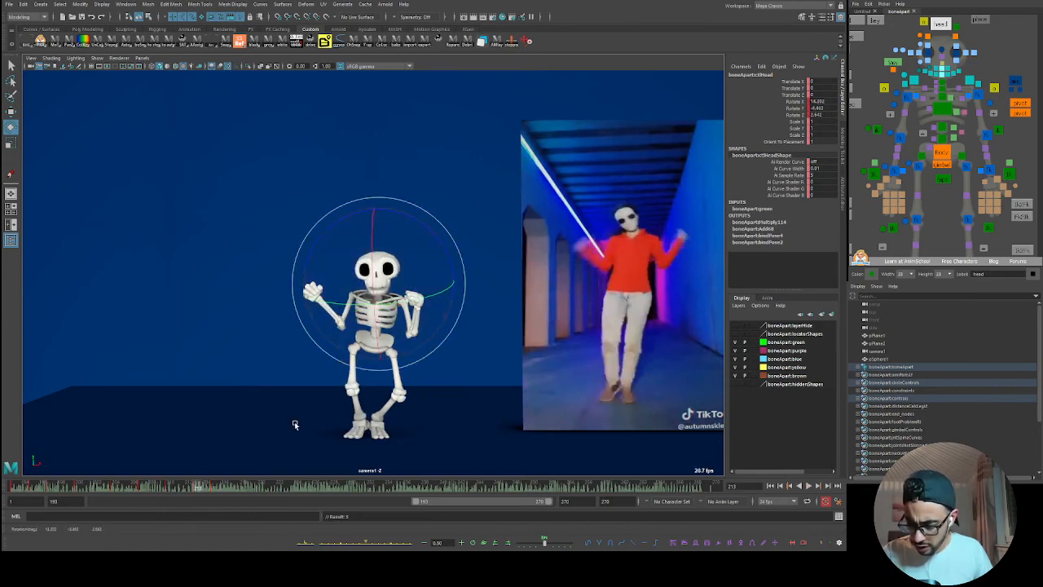
key(alt+v)
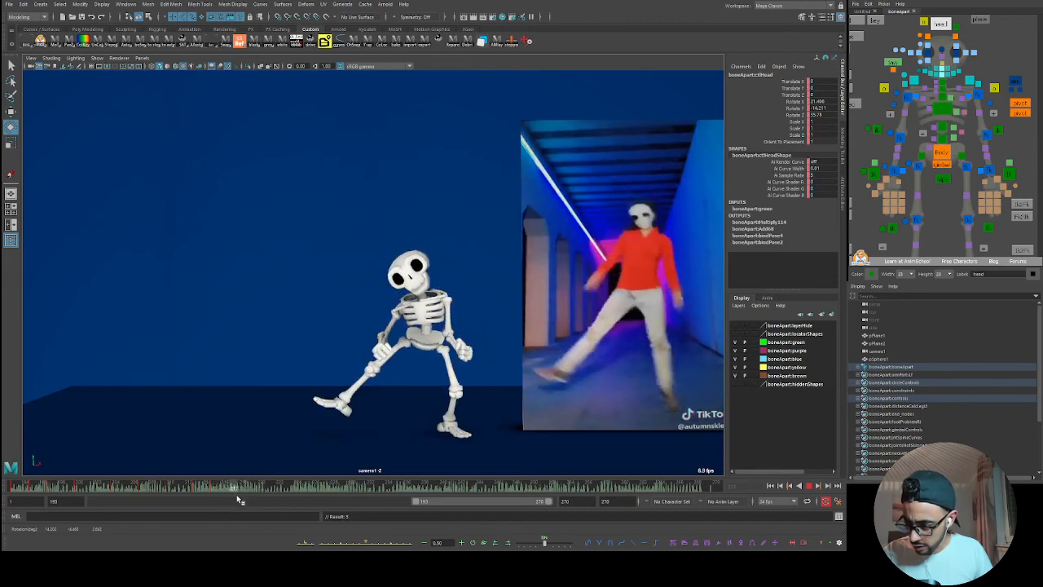
- Tilt the head to the opposite side around frame 220, about 29.4 in X, 7.8 in Y and -33.4 in Z, and key it
key(alt+v)
mouse_move(472, 210)
mouse_down()
mouse_move(496, 269)
mouse_move(500, 259)
mouse_move(493, 277)
mouse_up()
key(s)
key(alt+v)
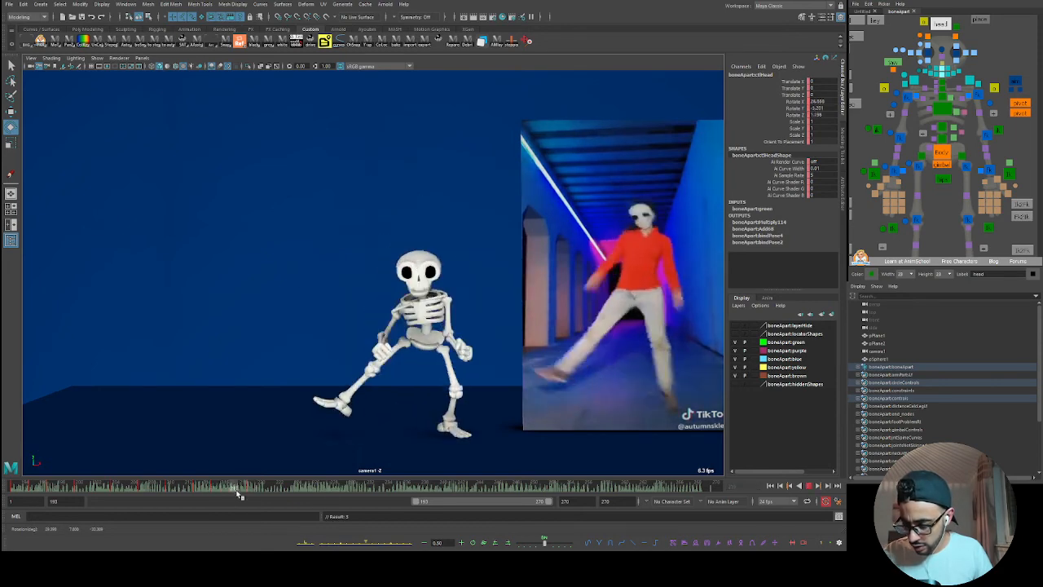
- Adjust the head's rotation around frame 217 and lower the head control's position at frame 220
mouse_move(266, 505)
mouse_down()
mouse_move(202, 486)
mouse_move(236, 502)
mouse_up()
drag(453, 227, 410, 279)
key(w)
mouse_move(205, 489)
mouse_down()
mouse_move(274, 502)
mouse_move(261, 501)
mouse_up()
drag(426, 270, 436, 280)
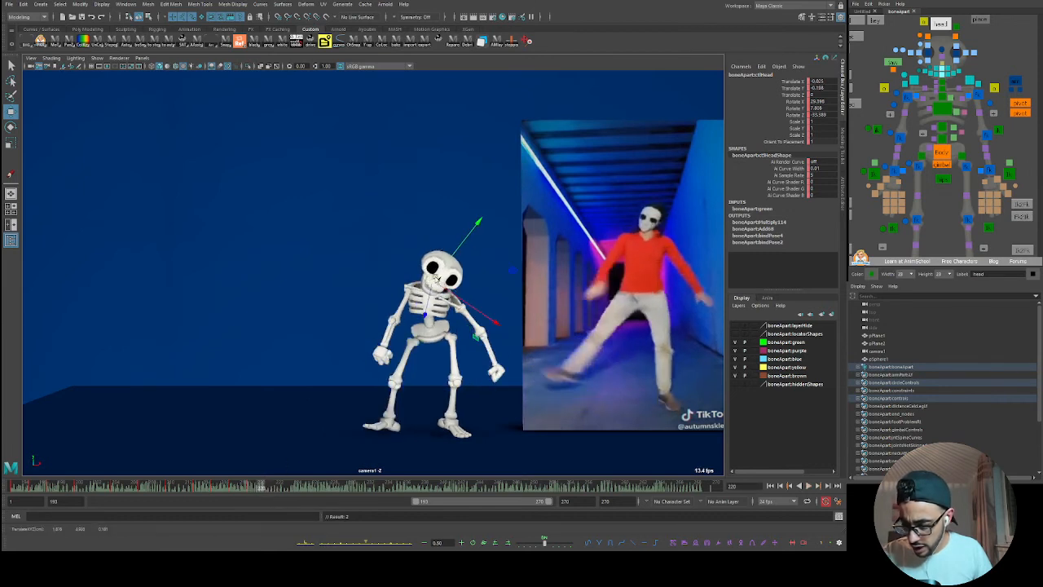
- Remove the head control's key at frame 219 and play the motion on to frame 223
click(256, 489)
key(Delete)
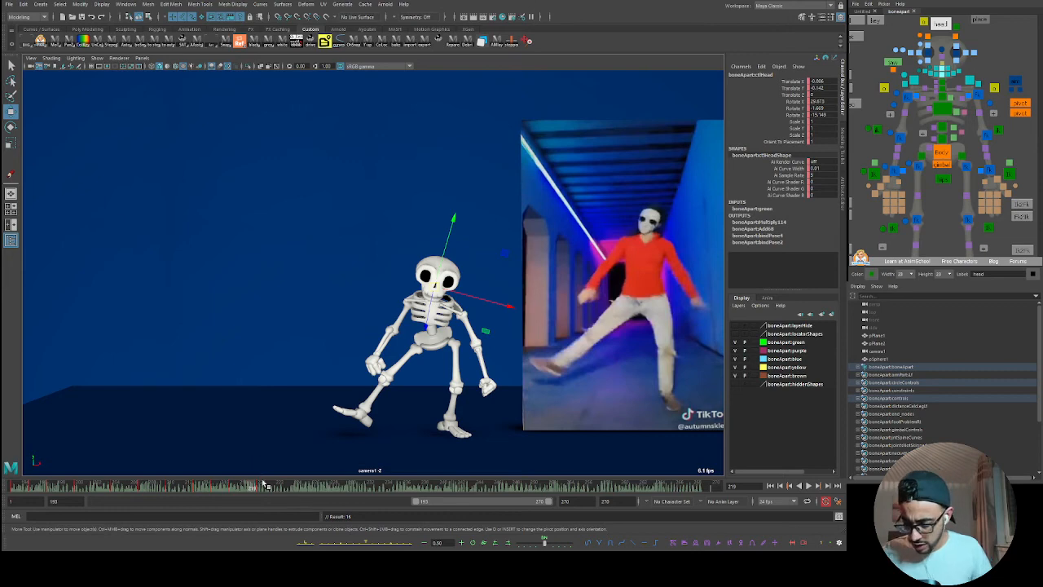
key(alt+v)
key(alt+v)
- Raise the head control slightly at frame 223, rotate it to about 20.3 in X, -1.6 in Y and -23.9 in Z, and key it
click(448, 264)
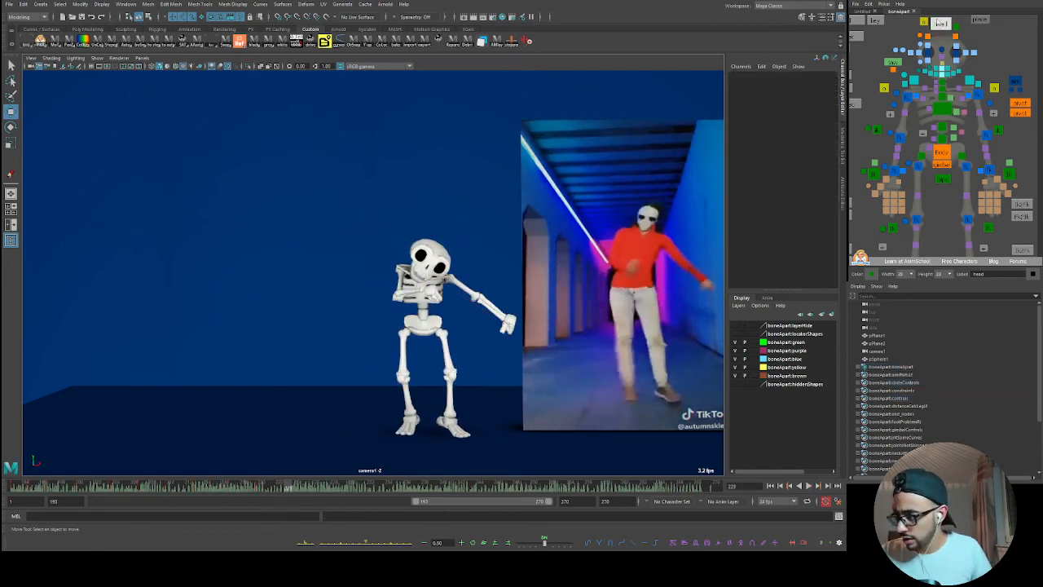
click(937, 22)
key(e)
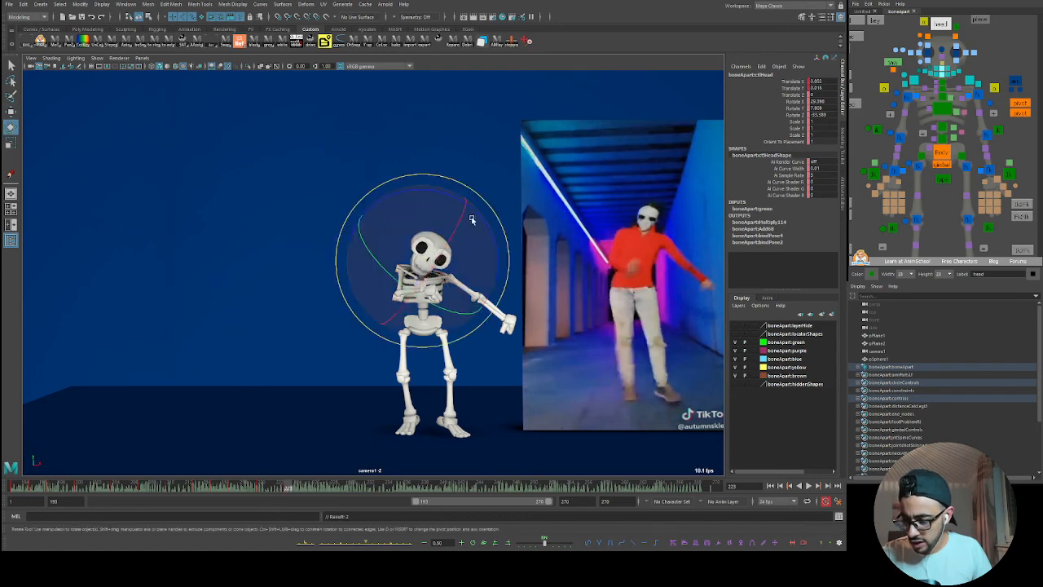
drag(489, 205, 465, 283)
key(s)
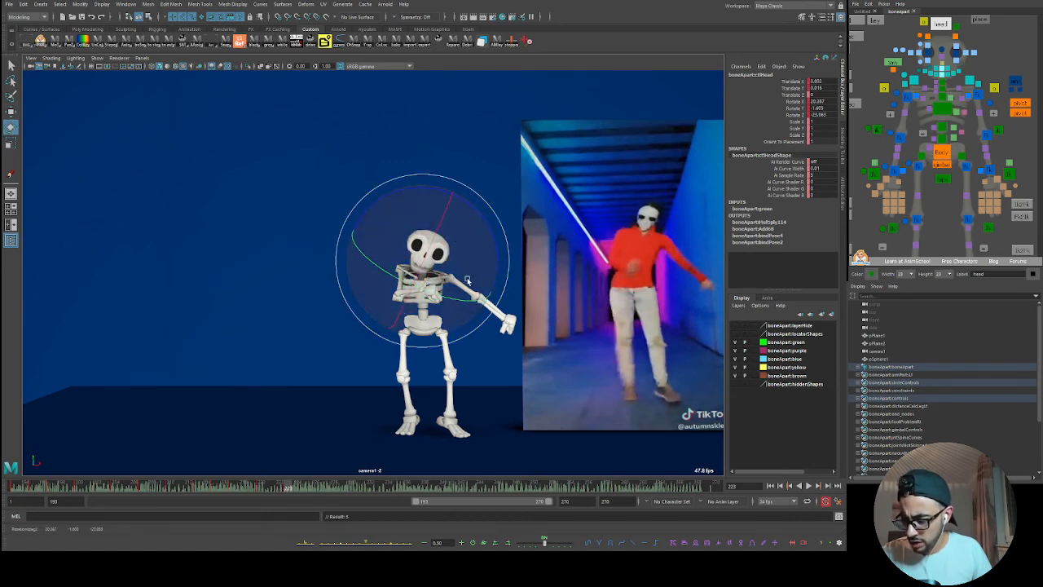
- Review the head motion from frame 220 to 228 and tilt the head back to about 8.3 in X at frame 225
click(260, 489)
key(alt+v)
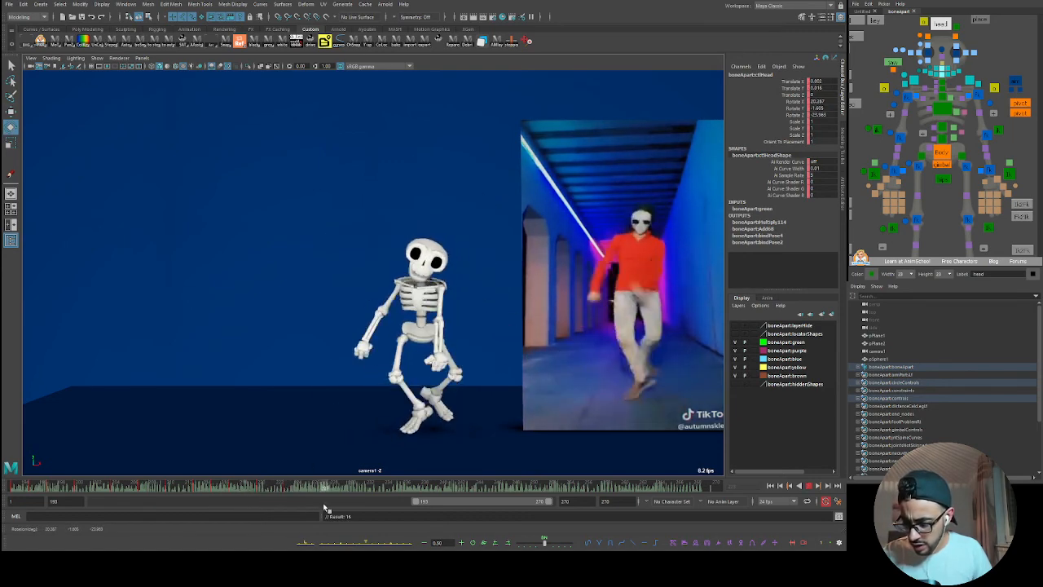
key(alt+v)
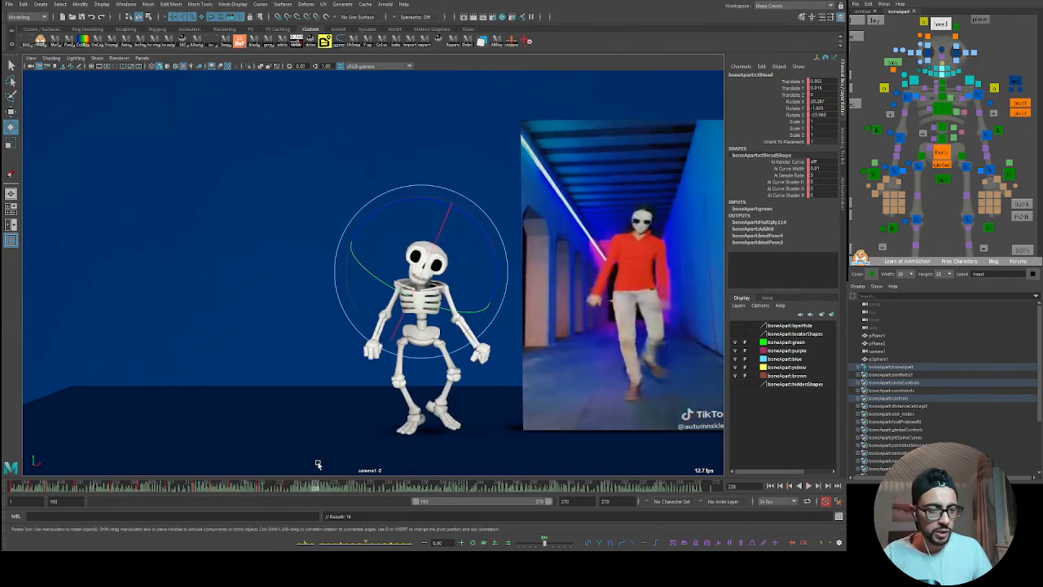
click(281, 488)
key(alt+v)
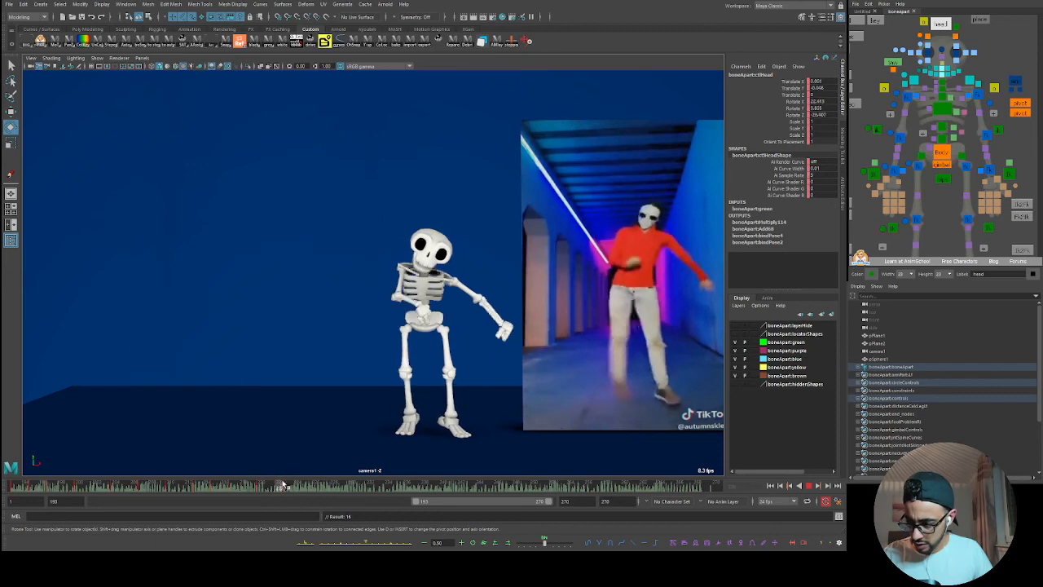
key(alt+v)
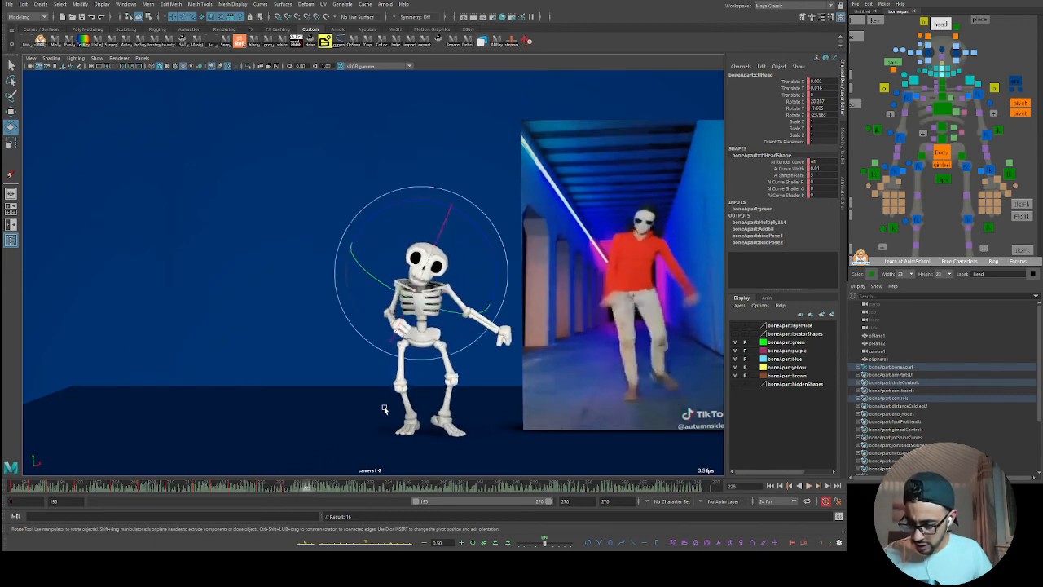
click(296, 487)
key(alt+v)
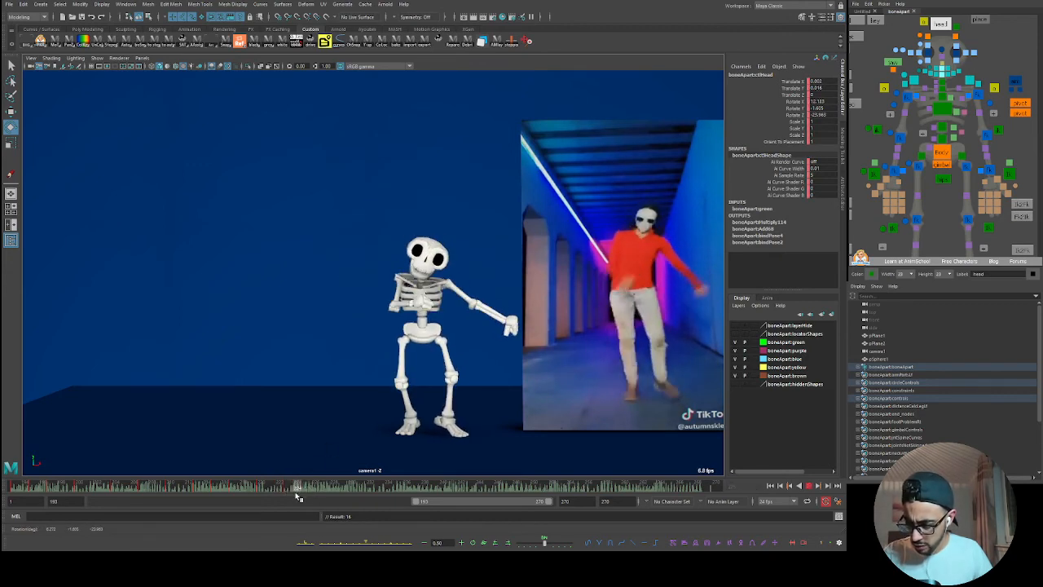
- Lower the head control at frame 227 to about -0.15 in Y and tilt it forward to about 19.8 in X
key(alt+v)
key(w)
key(e)
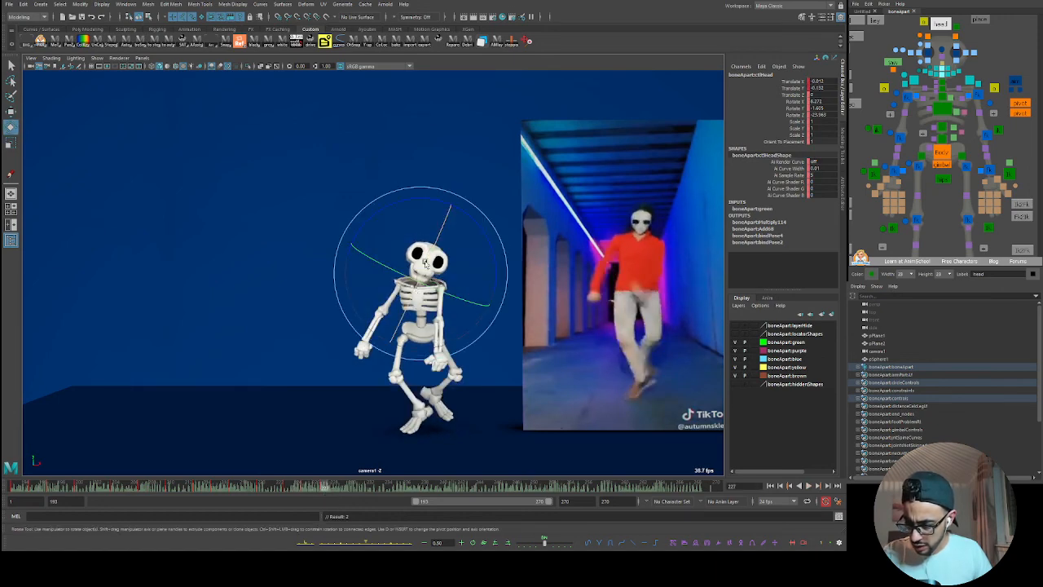
- Rotate the head control at frame 231 to about 31 in X, 5.9 in Y and -20.5 in Z
key(alt+v)
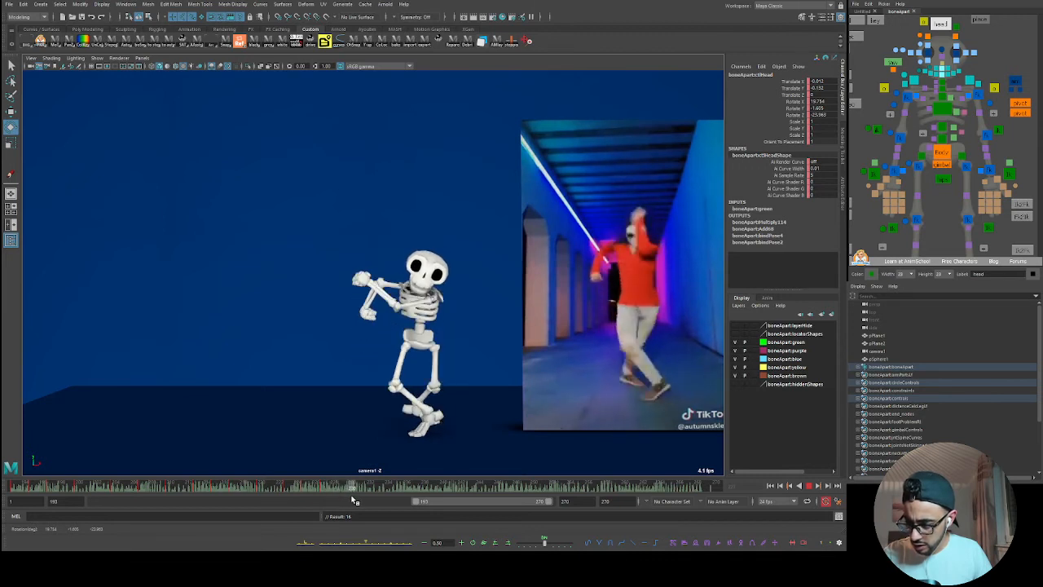
key(alt+v)
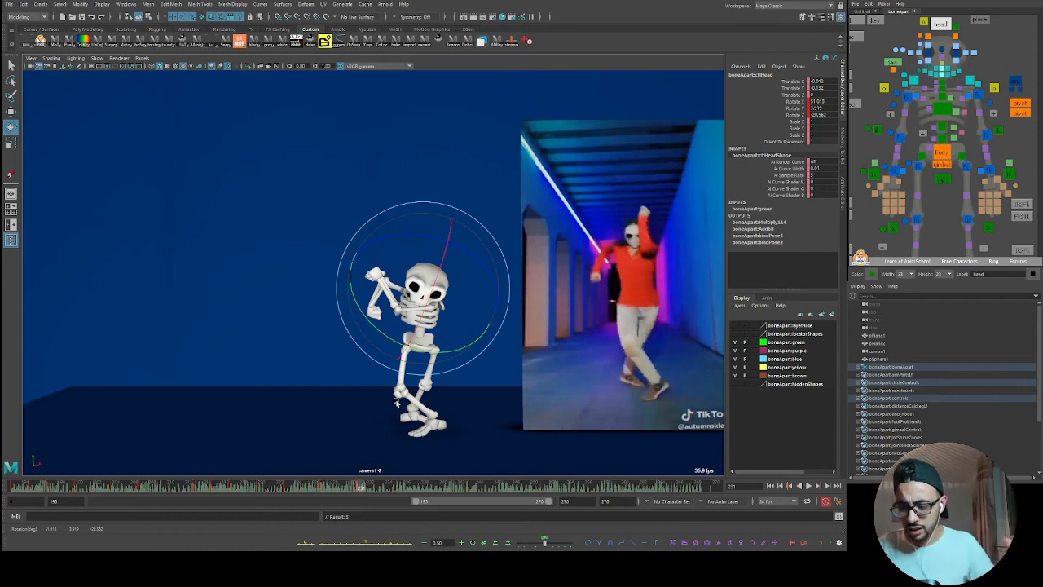
- Shift the head control at frame 231 to about -0.13 in X and 0.1 in Z, and rotate it to about 2.2 in Y and -20.1 in Z
drag(436, 293, 438, 281)
key(w)
key(space)
key(f)
scroll(501, 195, down, 3)
alt+drag(502, 195, 441, 147)
key(f)
scroll(492, 195, down, 3)
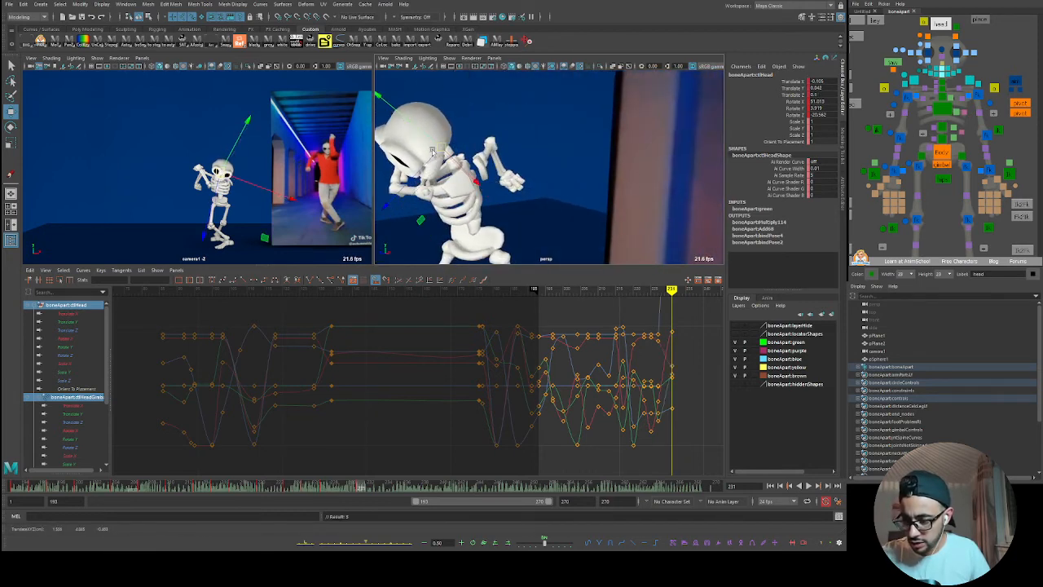
key(space)
drag(417, 281, 486, 277)
key(e)
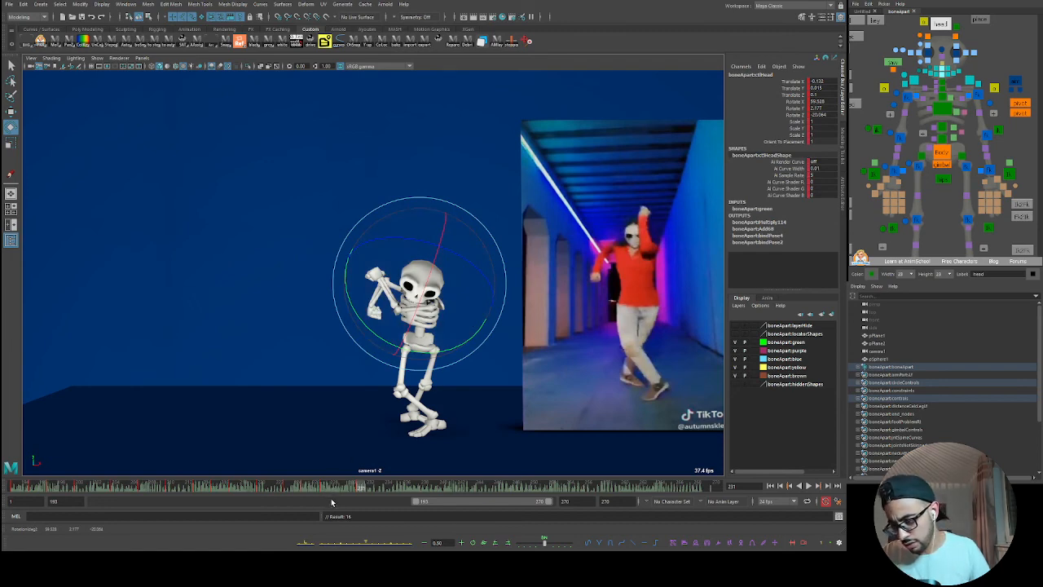
- Blend the head pose at frame 229 toward the preceding pose and tilt the head back to about 8.9 in X
drag(314, 483, 342, 488)
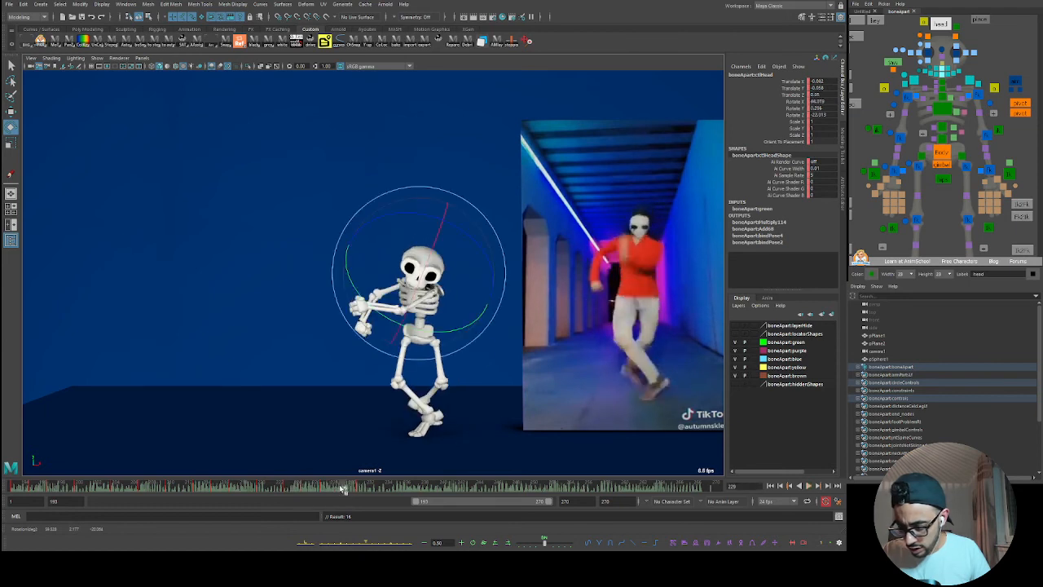
click(357, 542)
middle_drag(388, 448, 383, 427)
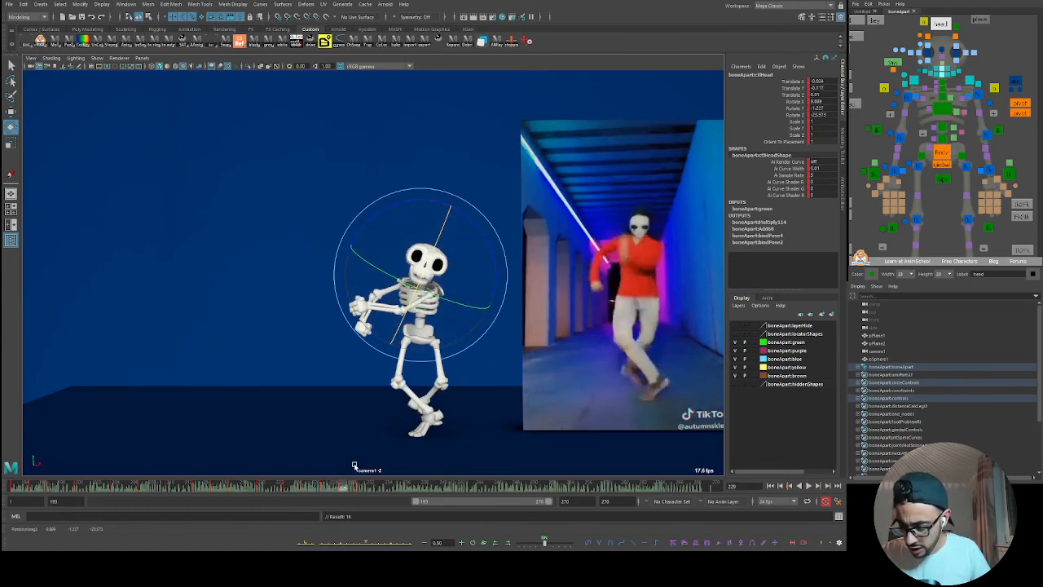
key(alt+v)
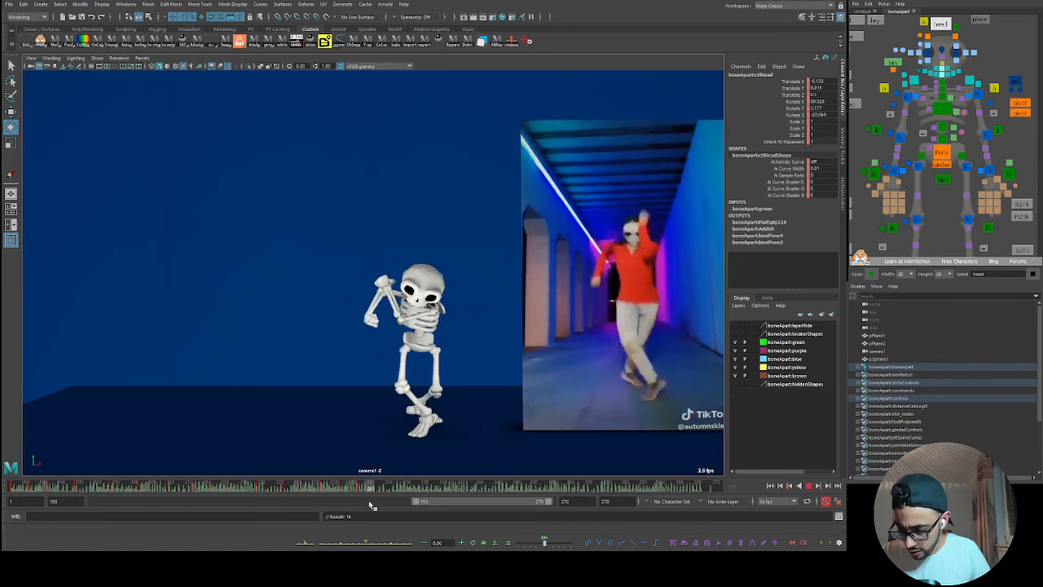
- Delete the head control's key at frame 227 and review the motion through frame 232
click(333, 483)
drag(336, 489, 326, 489)
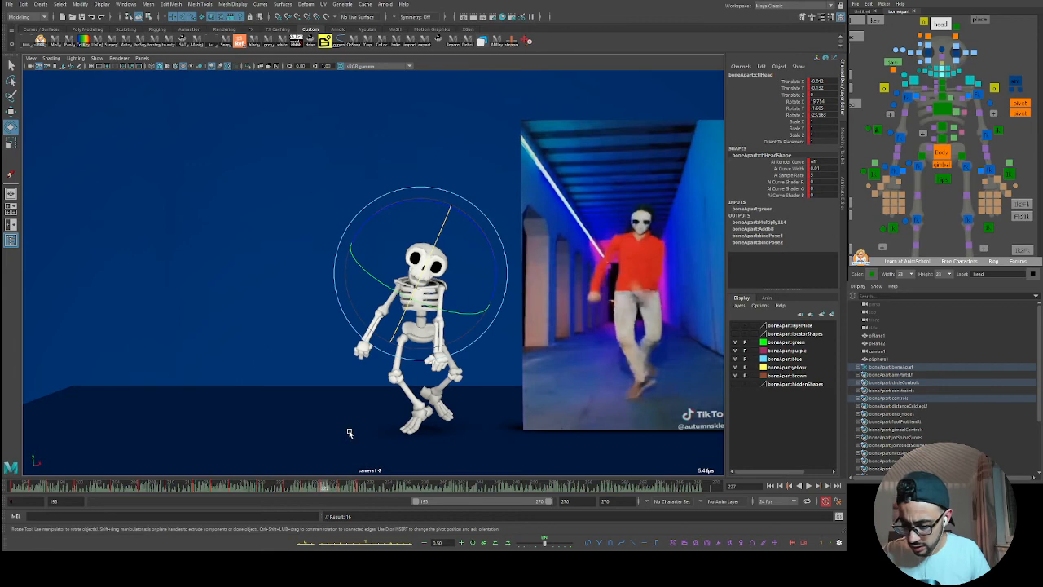
key(Delete)
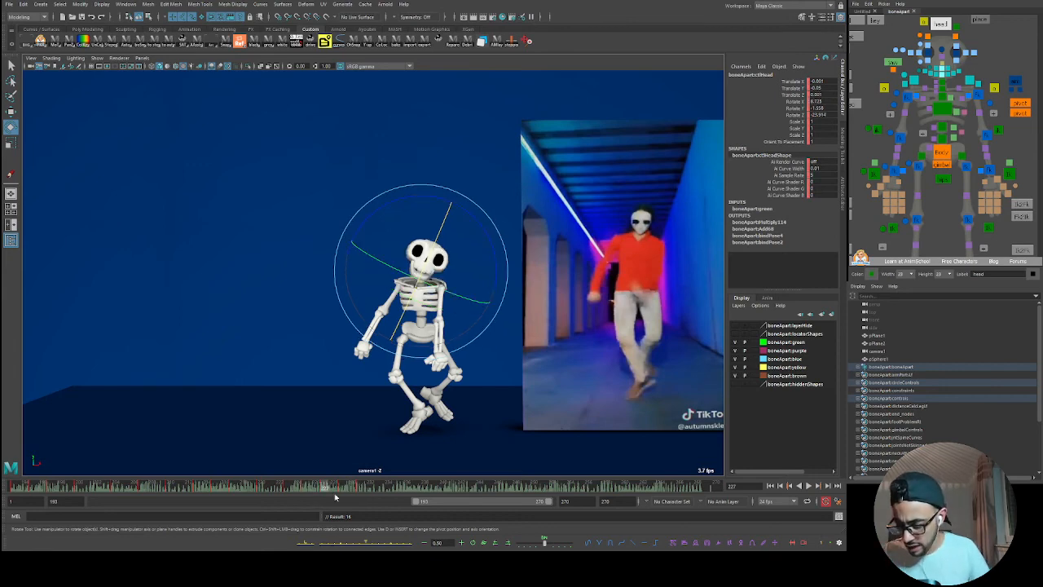
key(alt+v)
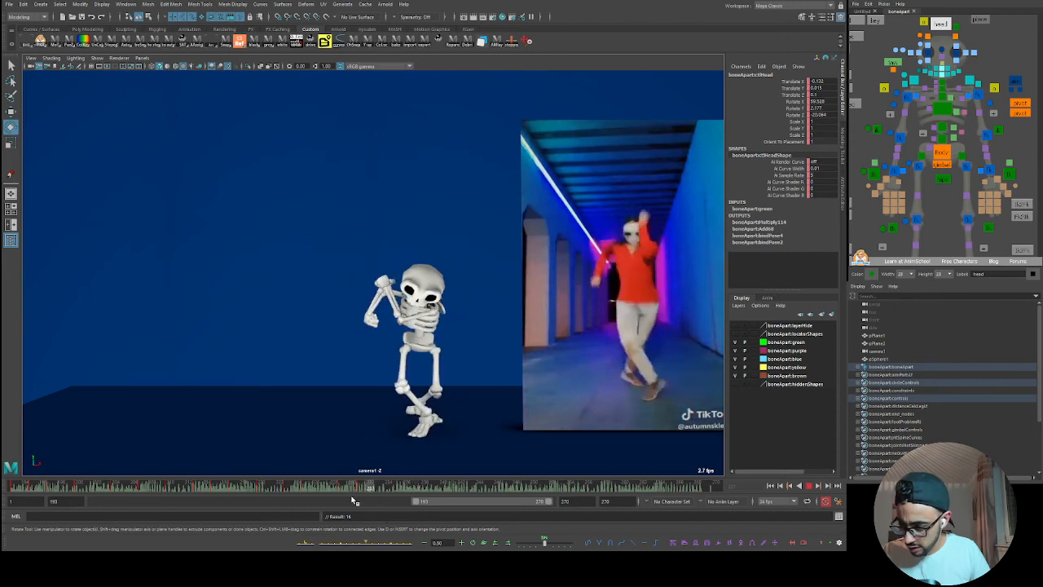
key(alt+v)
- Pose the head control at frame 236, moving it to about -0.014 in X and -0.136 in Y and rotating it to about 4.4 in Z
drag(460, 266, 444, 285)
key(s)
key(alt+v)
mouse_move(411, 493)
mouse_down()
mouse_move(461, 489)
mouse_move(407, 489)
mouse_up()
key(space)
alt+drag(549, 179, 515, 146)
key(w)
key(space)
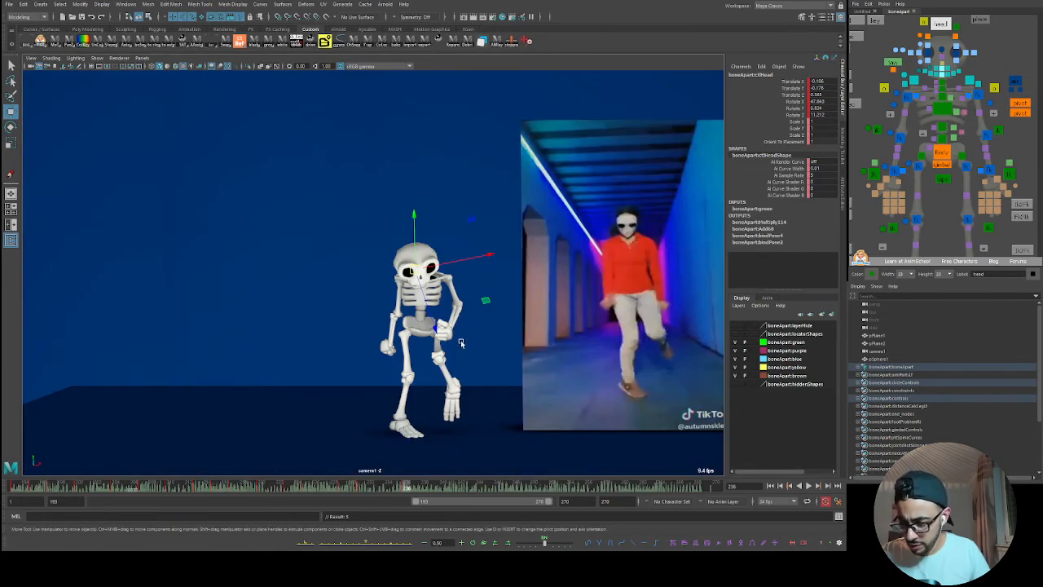
key(e)
drag(447, 329, 439, 320)
click(390, 489)
key(alt+v)
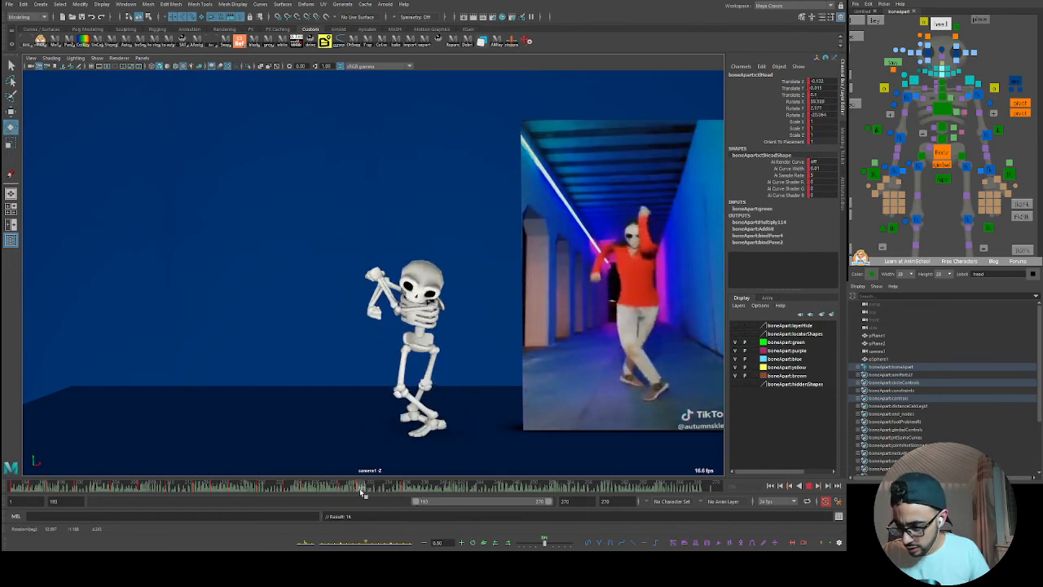
key(alt+v)
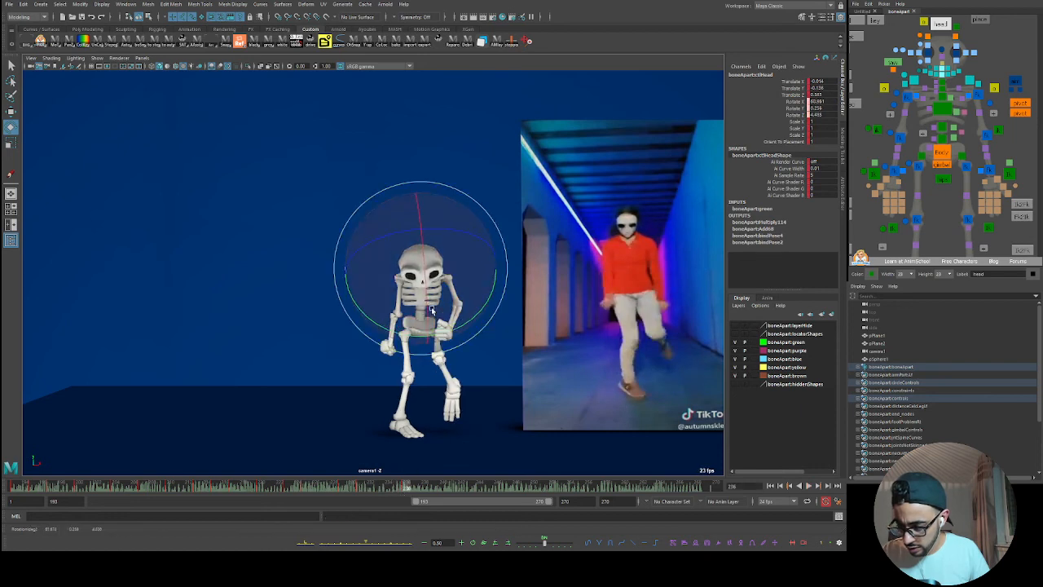
- Rotate the head control between frames 236 and 245, reaching about 18.6 in Y and 6.2 in Z at frame 245
drag(407, 488, 432, 490)
key(alt+v)
drag(434, 336, 456, 293)
key(alt+v)
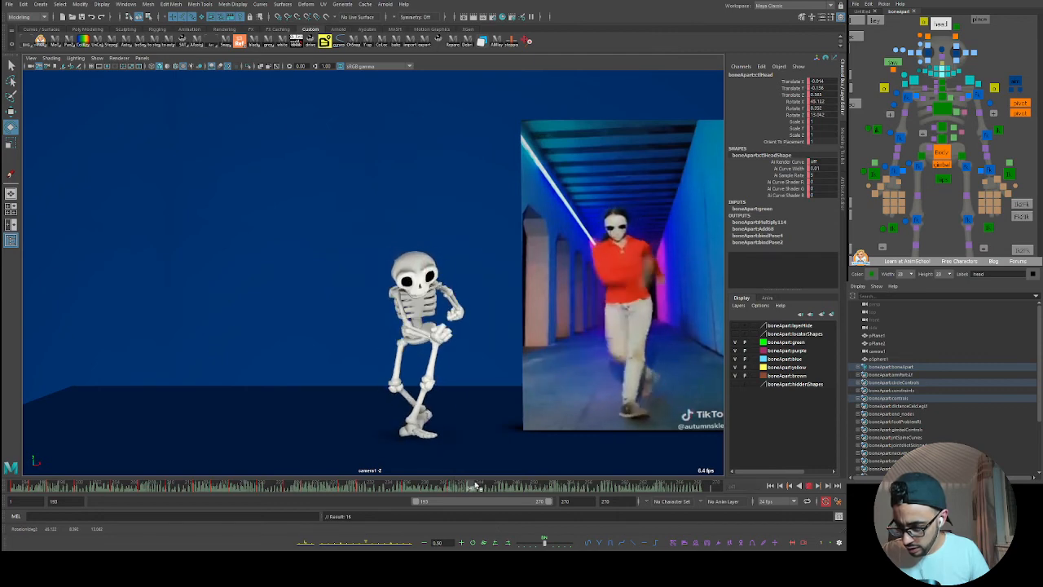
key(alt+v)
drag(438, 305, 460, 328)
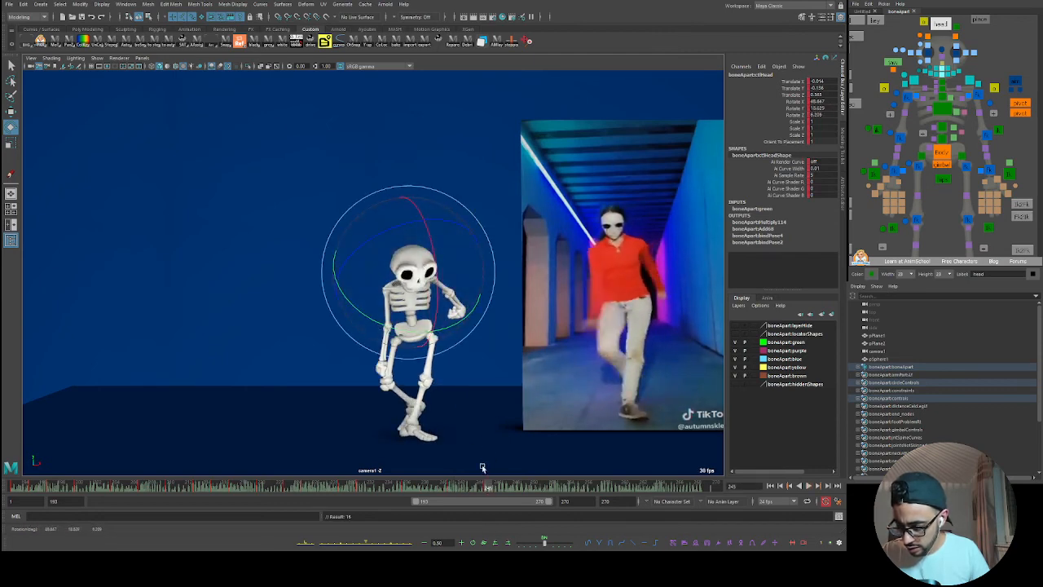
- Compare the head motion from frame 236 to 252 with the dancer in the reference video
click(459, 487)
click(488, 487)
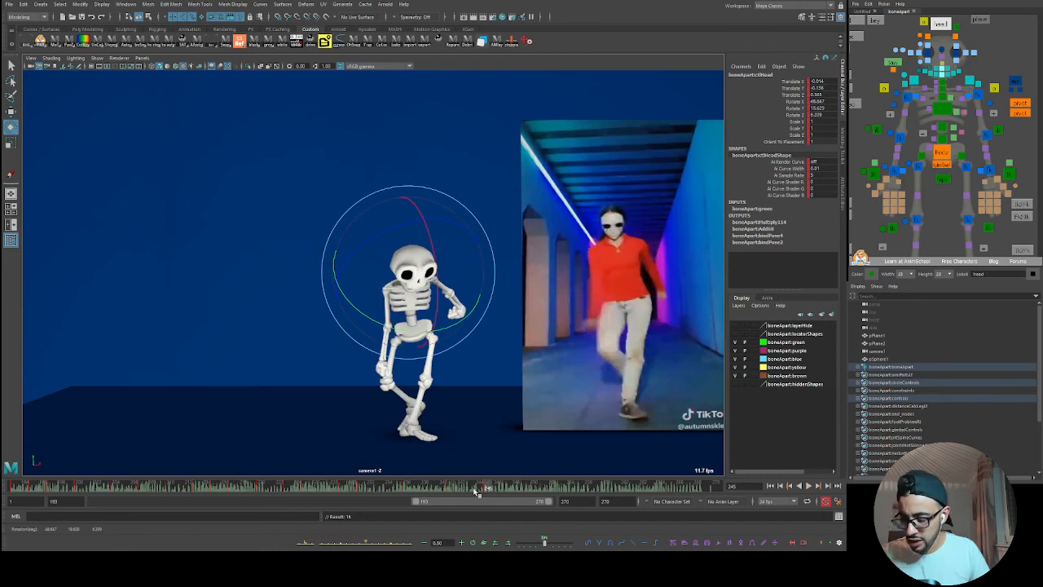
click(479, 487)
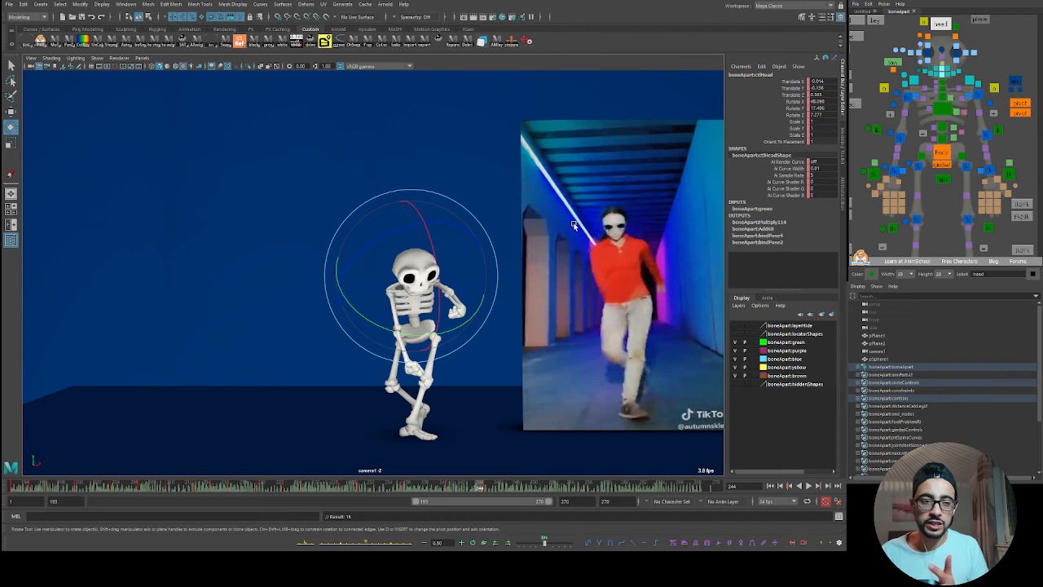
drag(462, 489, 524, 491)
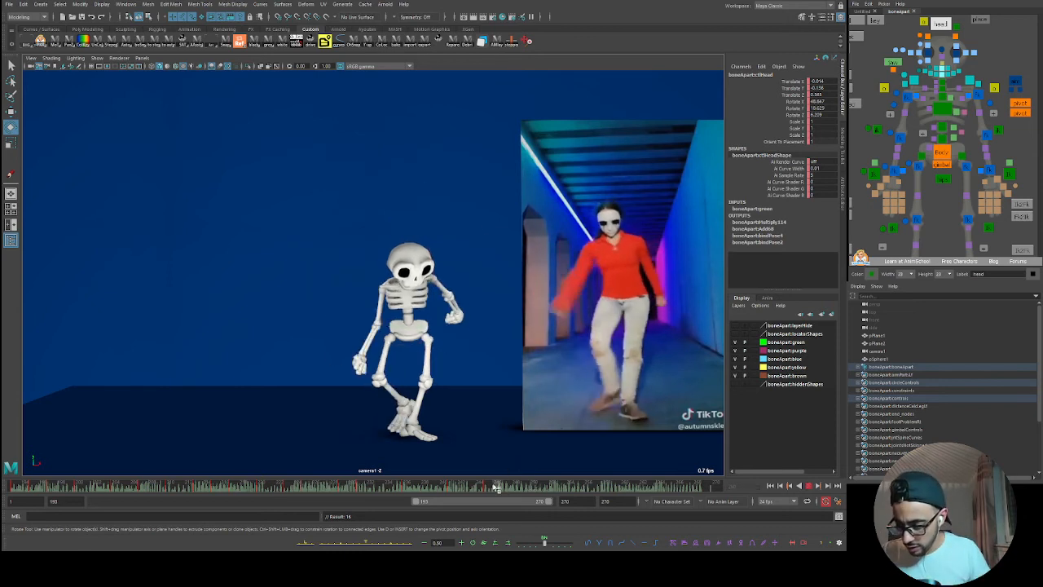
click(555, 489)
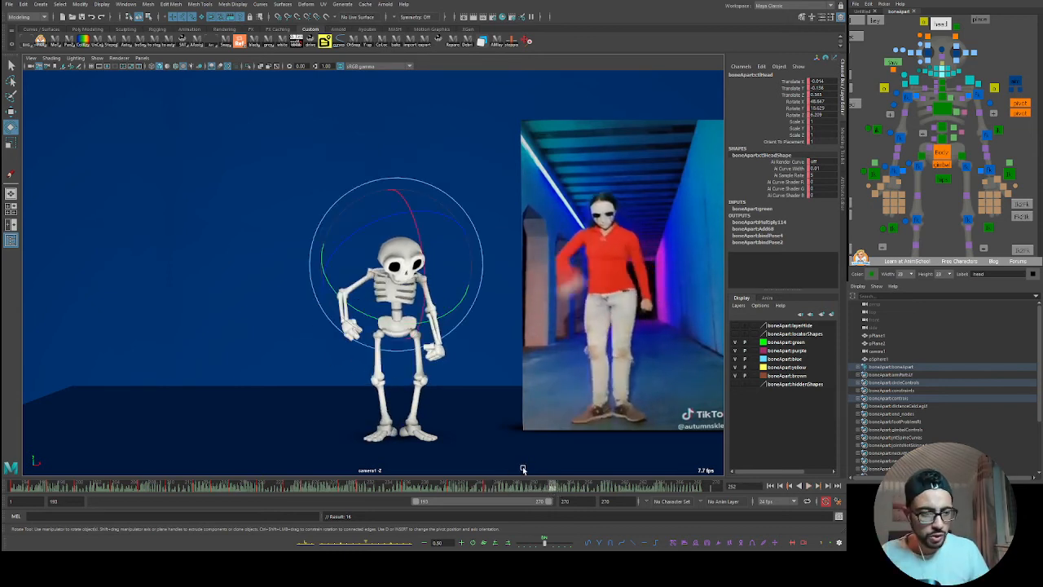
key(alt+v)
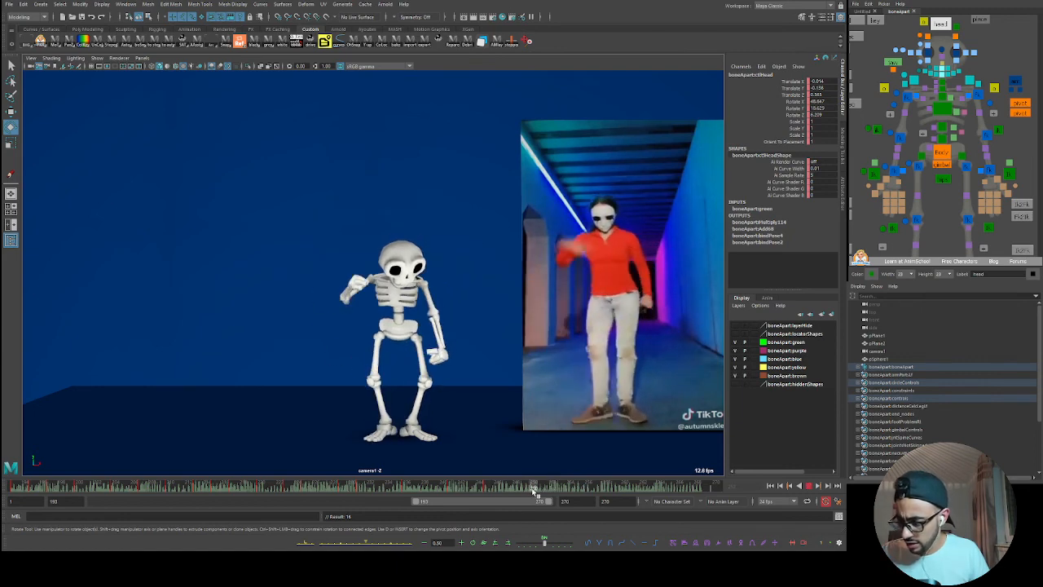
key(alt+v)
drag(510, 483, 487, 486)
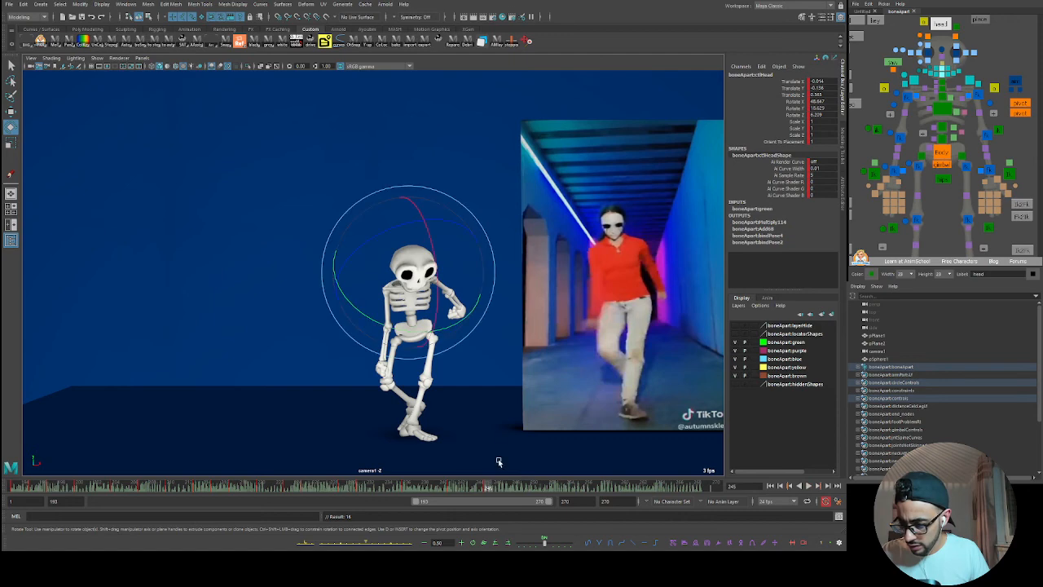
key(alt+v)
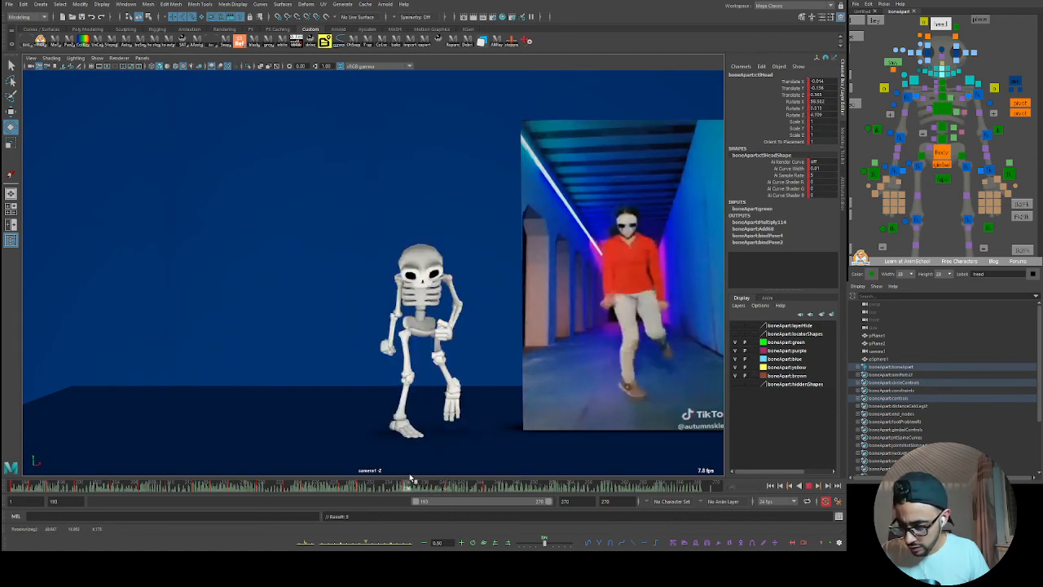
key(alt+v)
- Pose the head control at frame 254, moving it to about 0.025 in X and rotating it to about 49.5, -3.9 and -3.2
drag(436, 340, 432, 265)
drag(523, 488, 574, 486)
key(w)
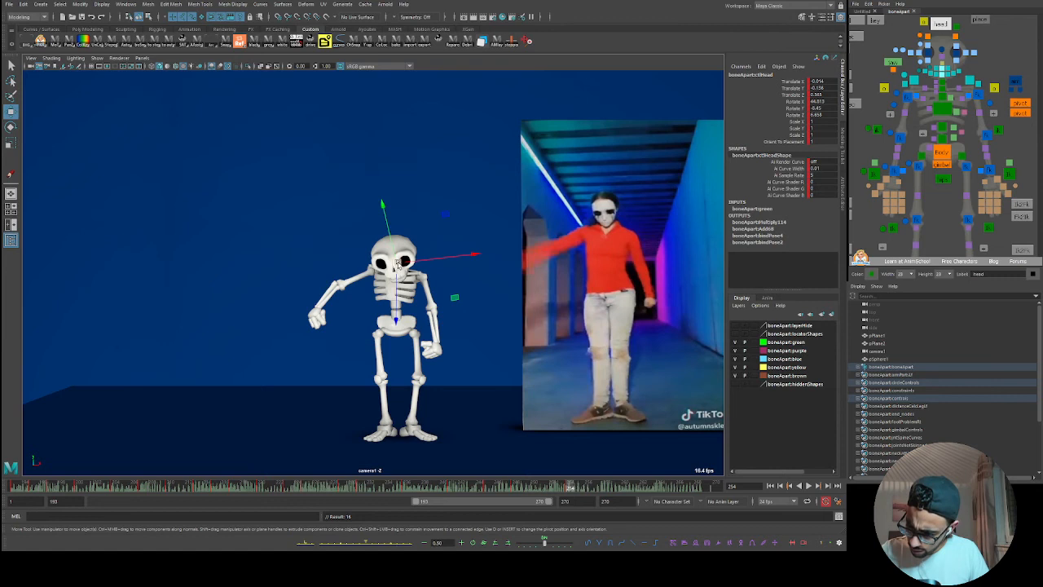
key(e)
mouse_move(396, 271)
mouse_down()
mouse_move(393, 293)
mouse_move(397, 268)
mouse_up()
key(w)
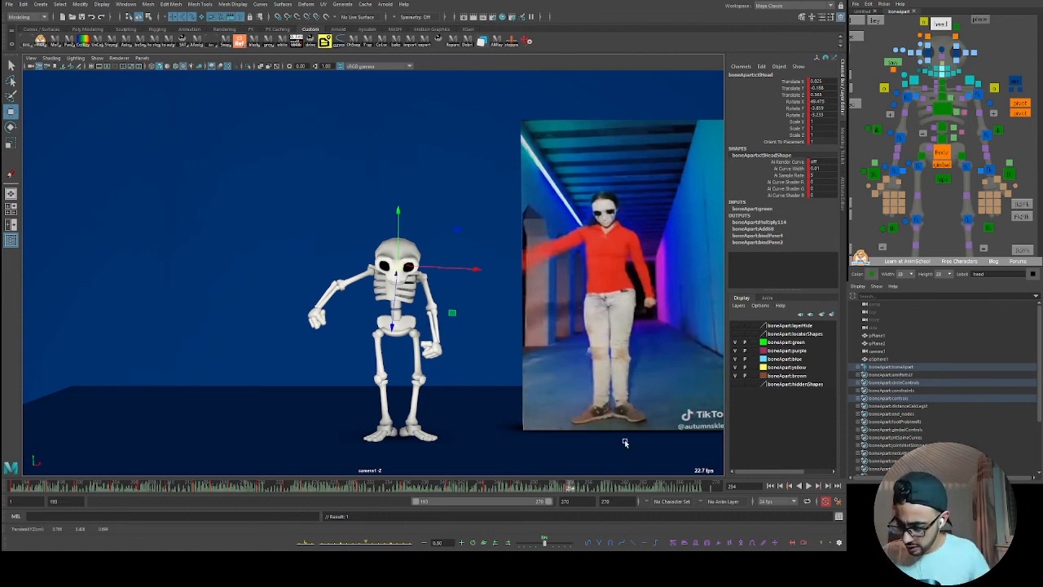
- Tilt the head control far back at frame 264, to about -53 in X, -13.6 in Y and -7.4 in Z
key(alt+v)
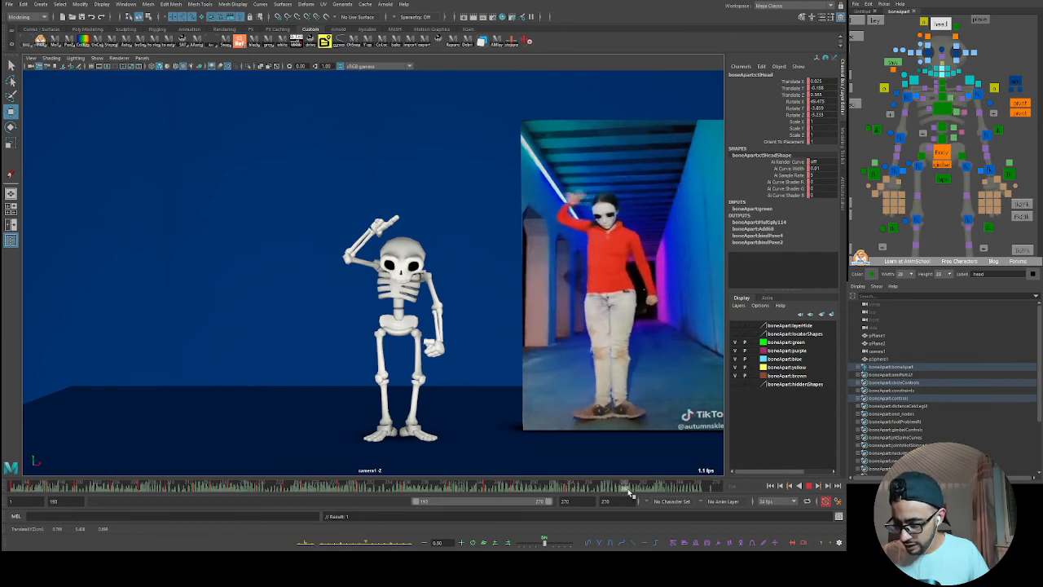
key(alt+v)
click(659, 486)
key(e)
drag(410, 204, 428, 281)
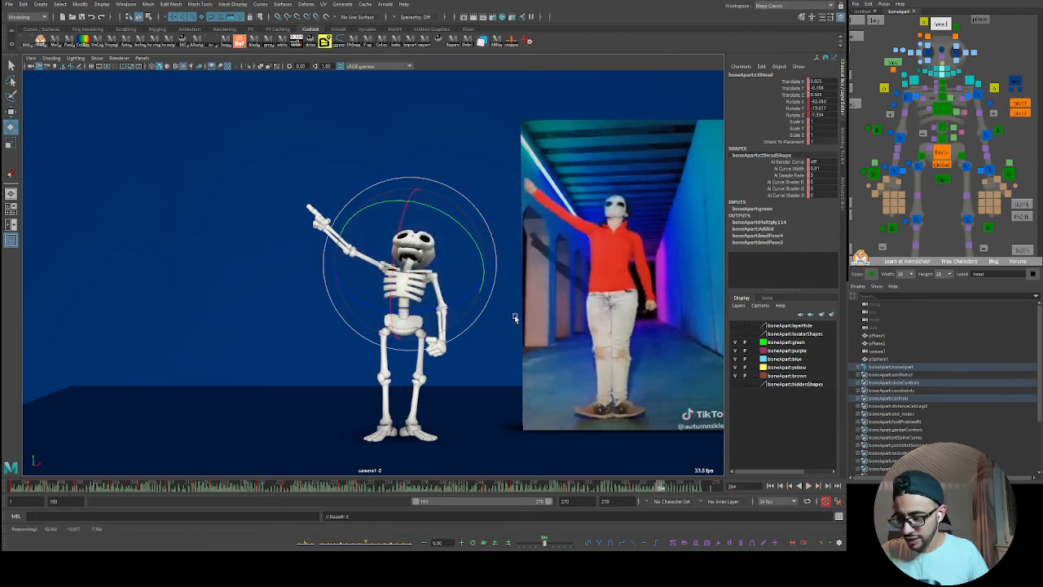
- Blend the frame 264 head pose slightly toward the preceding pose, to about -42.7 in X and -12.6 in Y
key(alt+v)
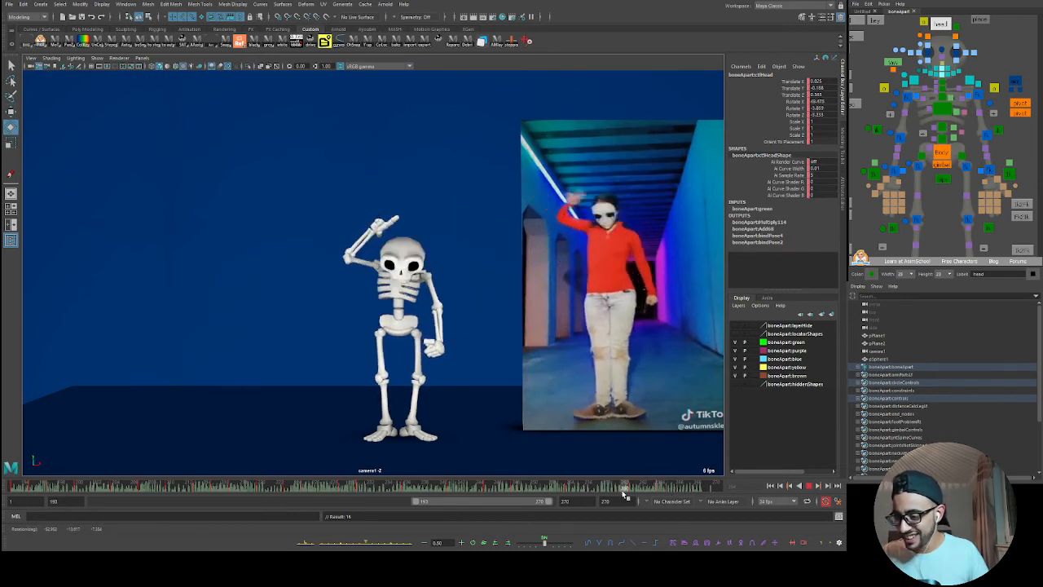
key(alt+v)
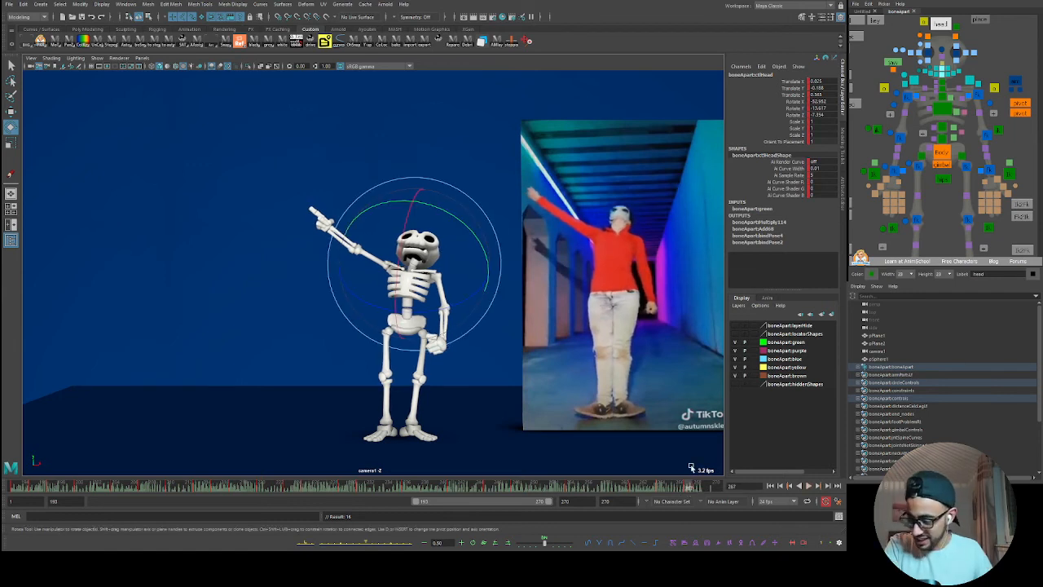
key(comma)
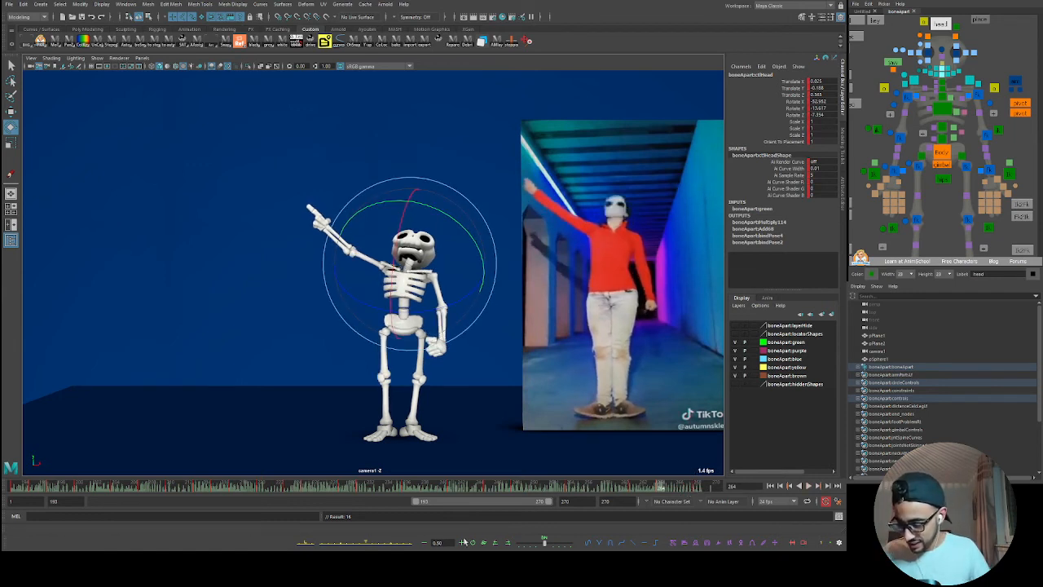
middle_drag(690, 467, 660, 461)
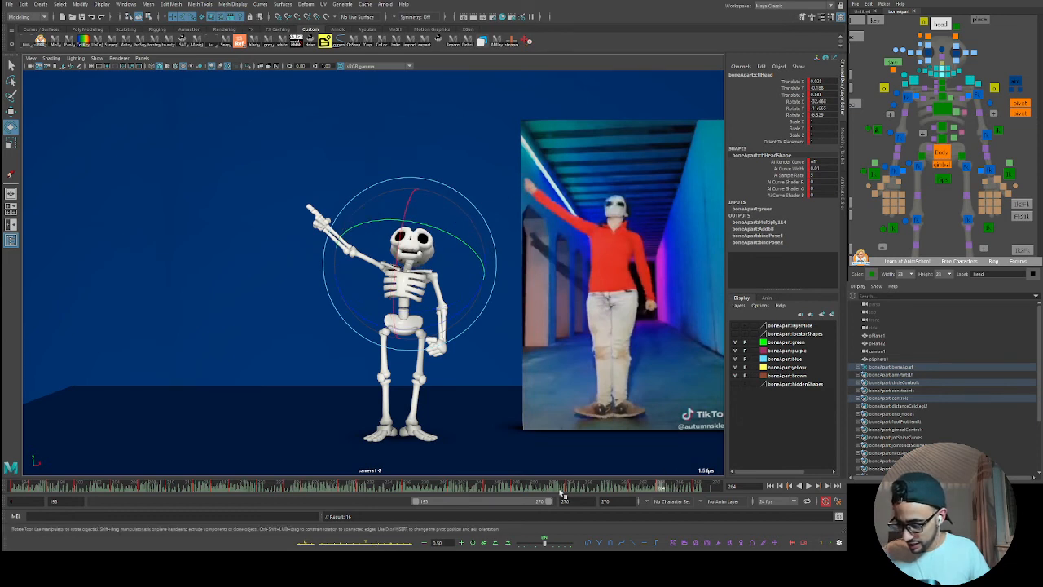
click(385, 545)
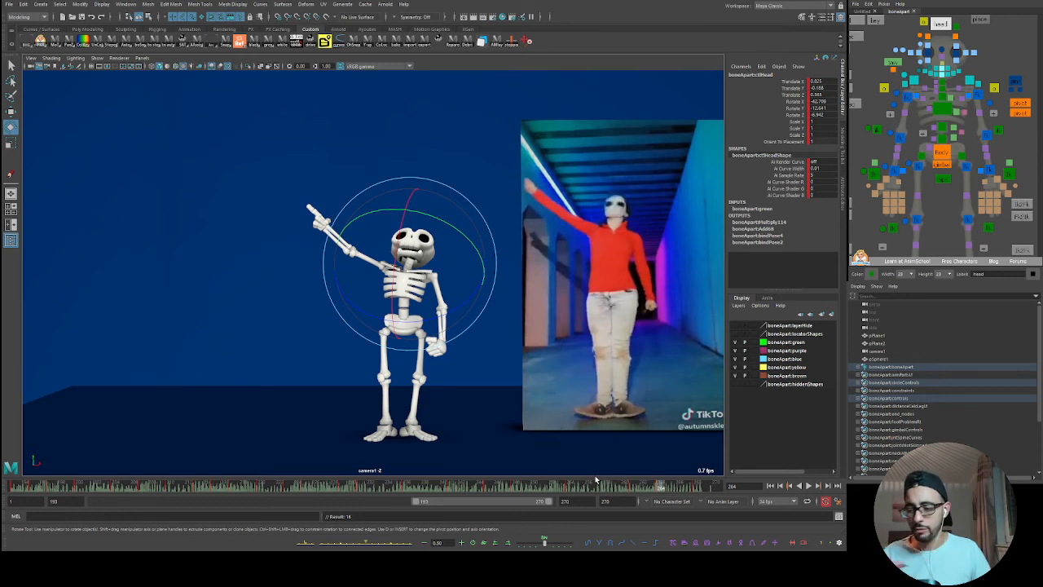
- Review the head motion leading into the backward tilt and key the head control's current pose at frame 258
drag(617, 486, 594, 475)
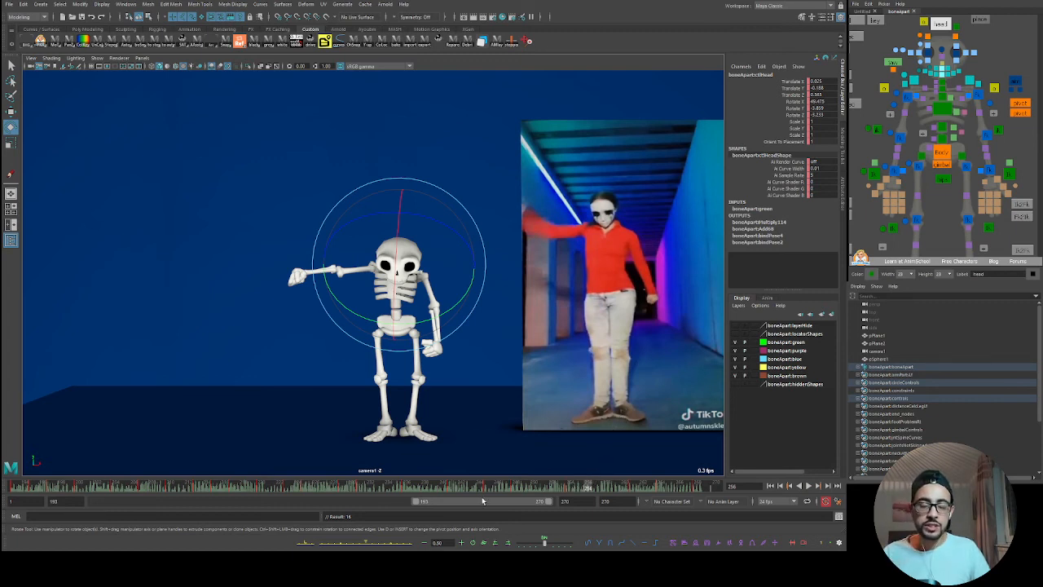
key(alt+v)
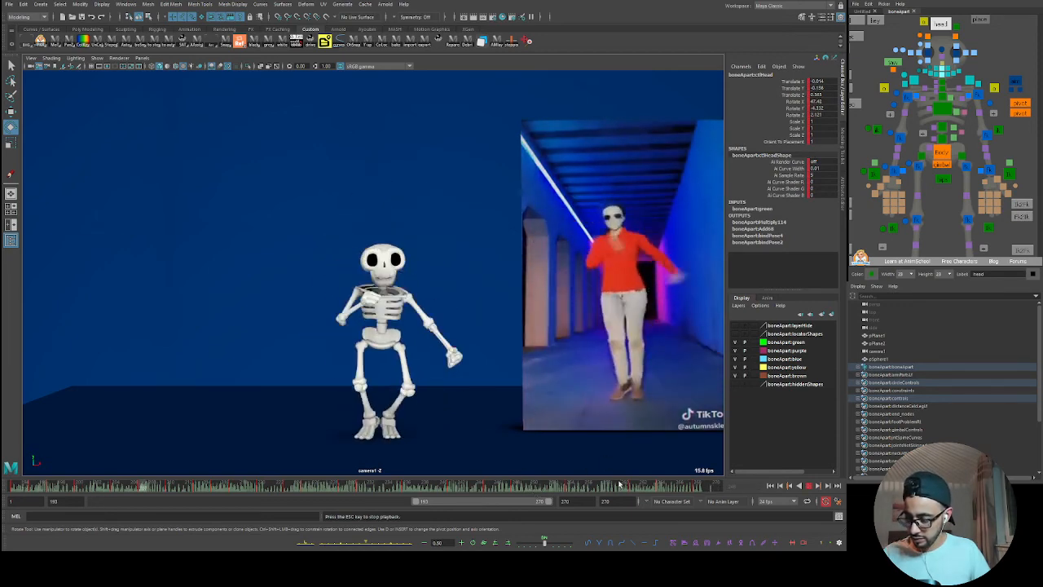
key(Escape)
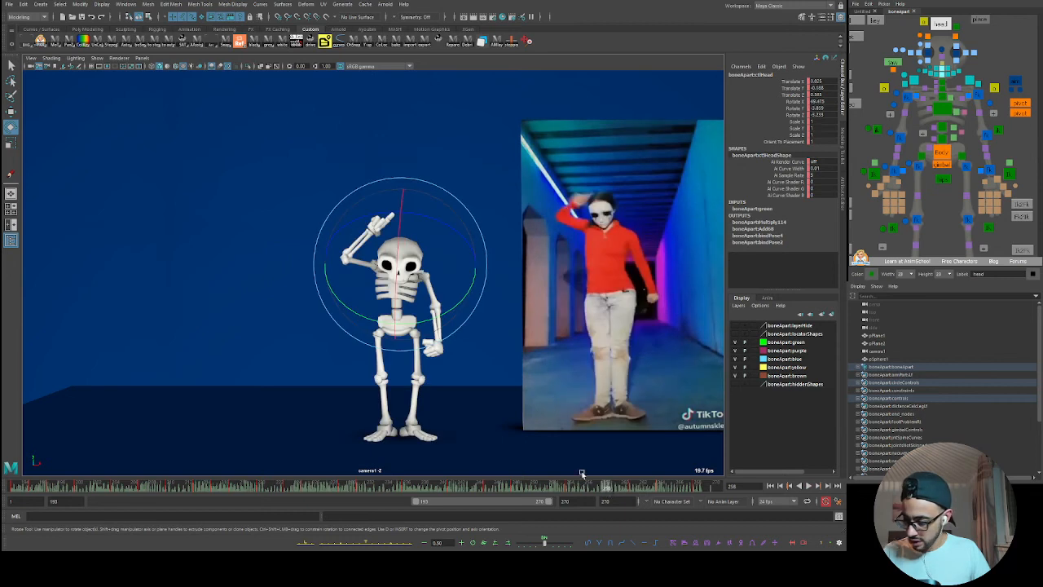
key(alt+period)
key(alt+period)
key(alt+period)
key(alt+comma)
key(alt+comma)
key(alt+comma)
key(s)
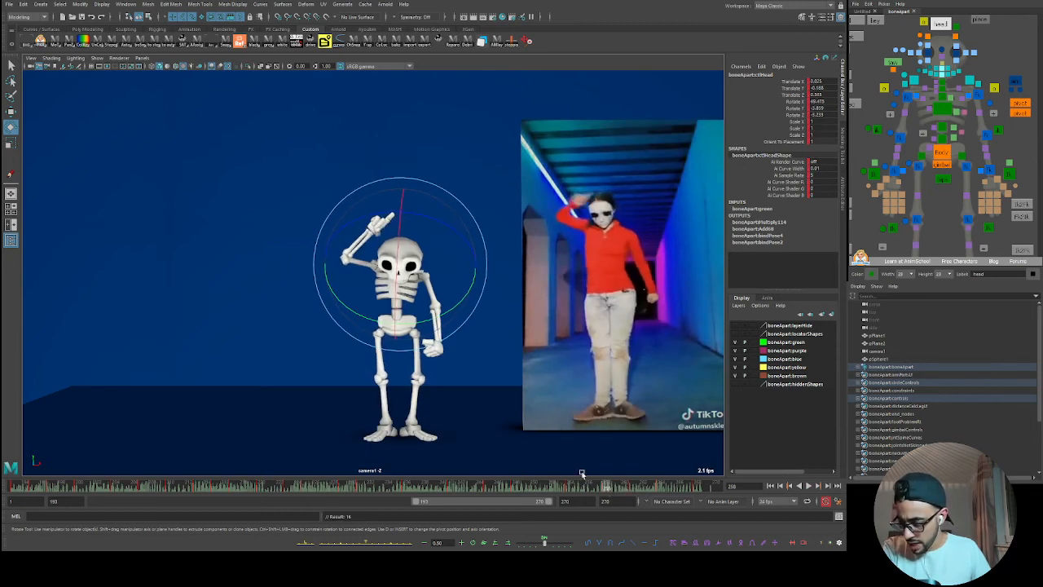
- Lower the head control at frame 261 to about -0.23 in Y, rotate it to about -4.9 in Y and -3.8 in Z, and key it
key(alt+period)
key(alt+period)
key(alt+period)
mouse_move(412, 269)
mouse_down()
mouse_move(422, 281)
mouse_move(409, 253)
mouse_up()
key(w)
key(s)
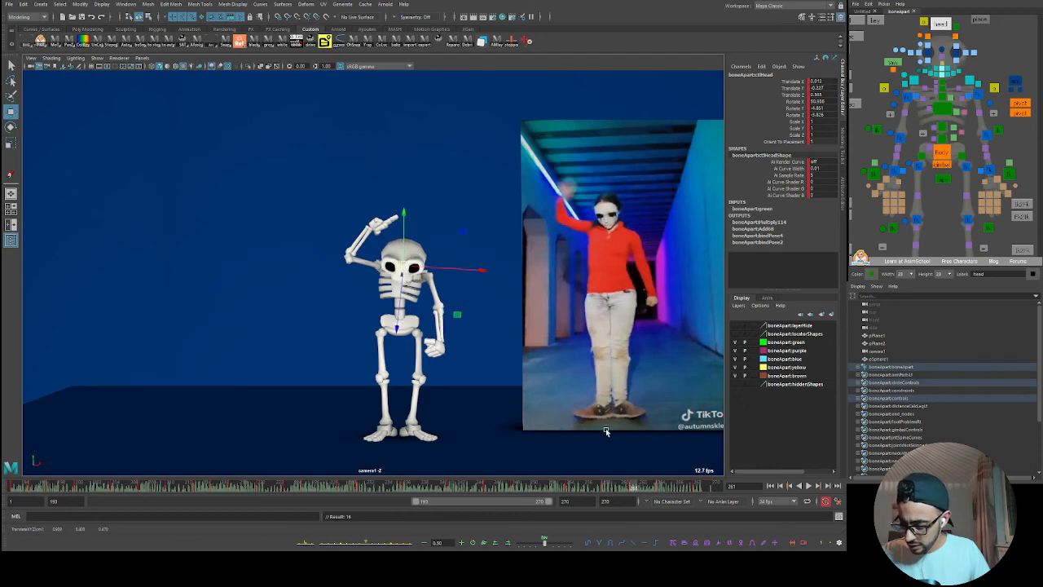
drag(599, 487, 658, 487)
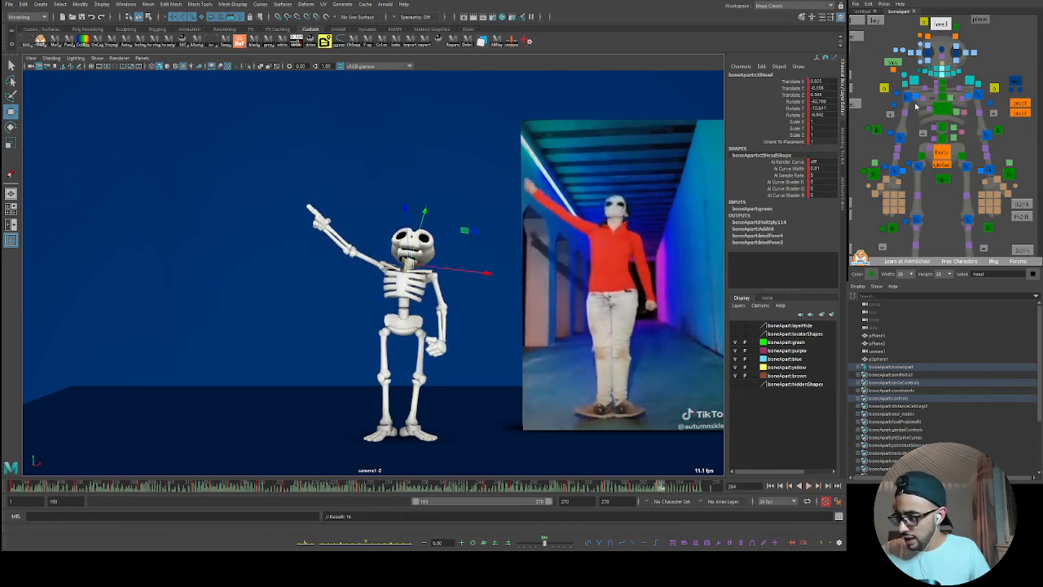
- Select the chest control and lower it slightly at frame 261, to about -0.03 in Y
click(637, 434)
click(933, 106)
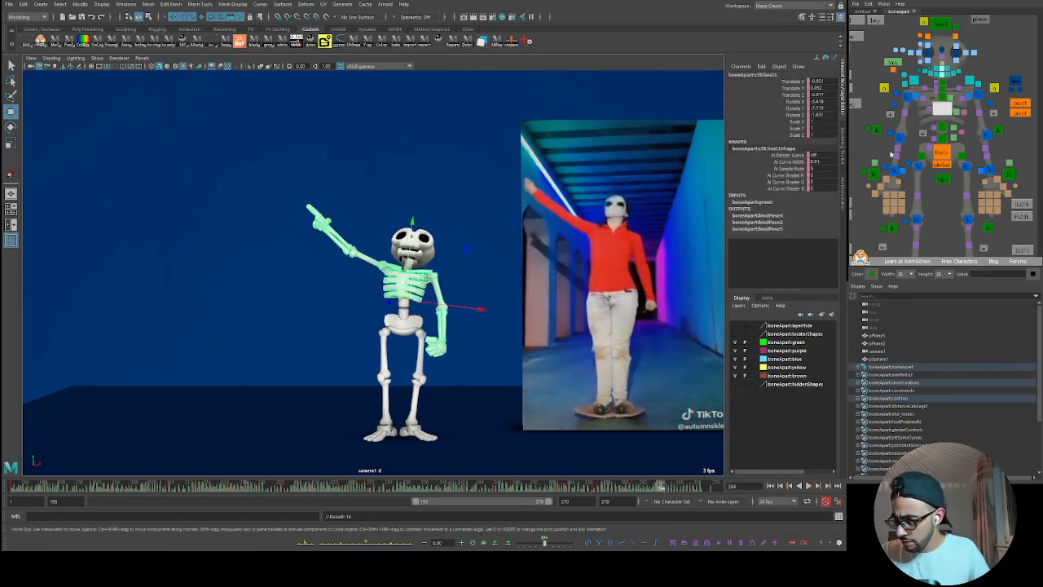
drag(573, 492, 615, 492)
click(626, 489)
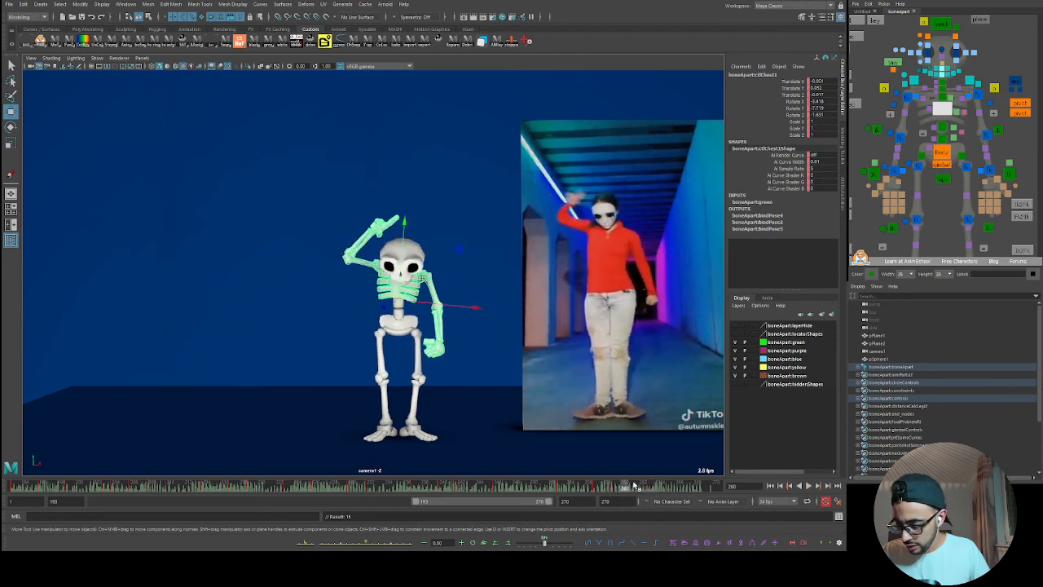
click(633, 491)
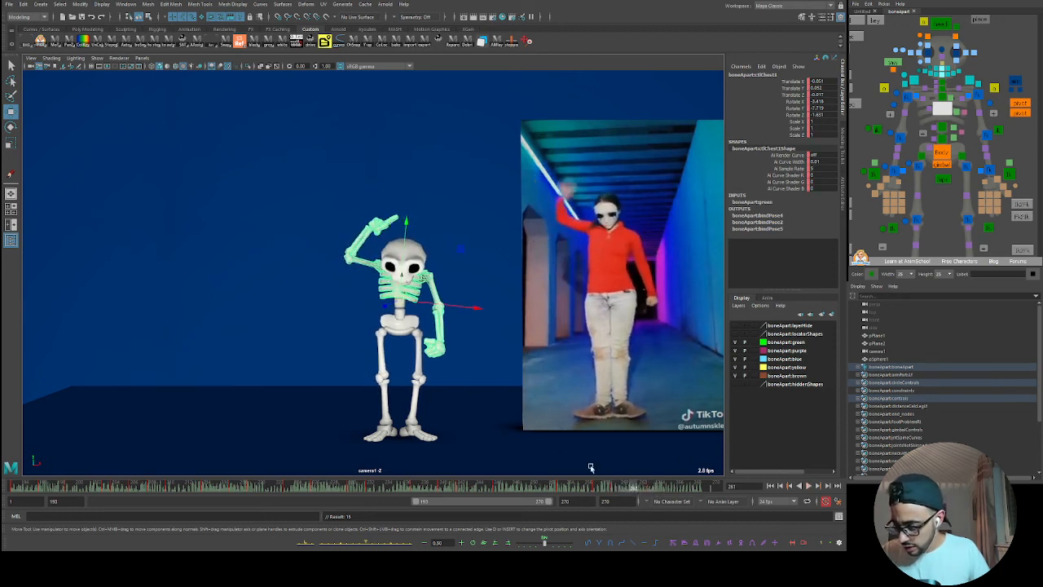
drag(399, 293, 400, 298)
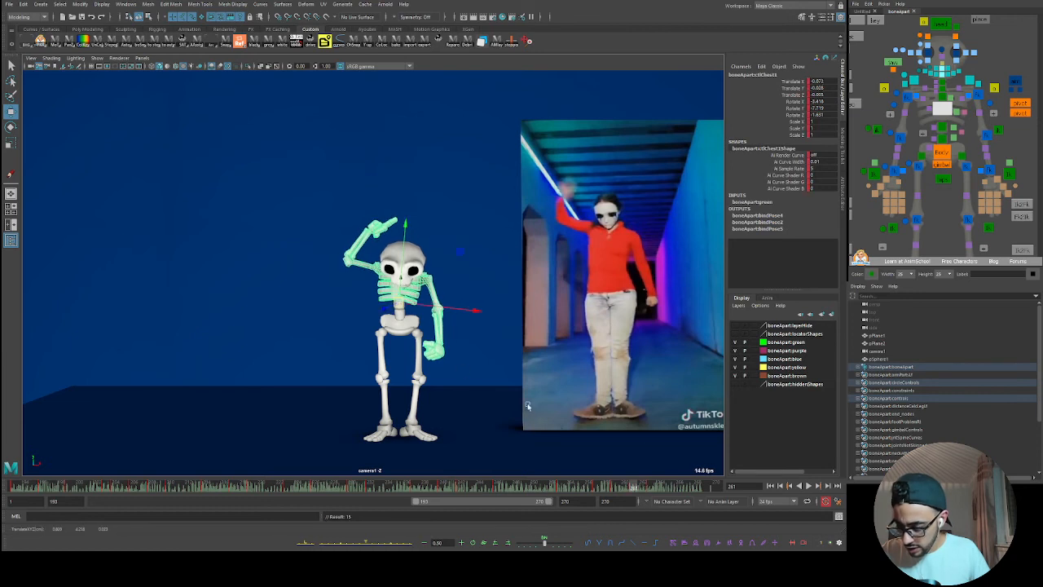
- Blend the chest control's frame 263 pose slightly toward the preceding pose, to about 0.04 in Y, and play back the motion
drag(613, 488, 663, 487)
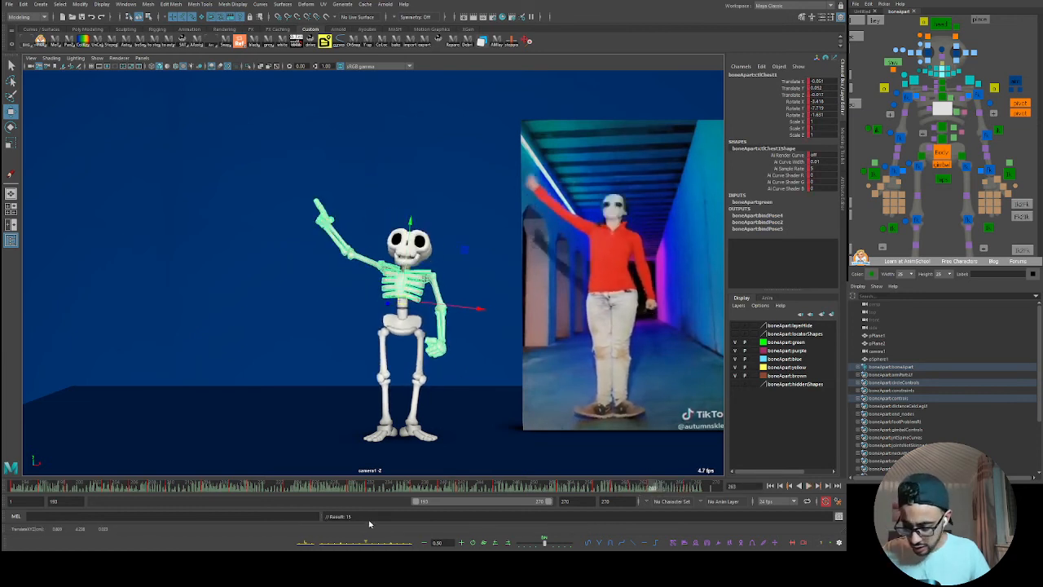
click(385, 544)
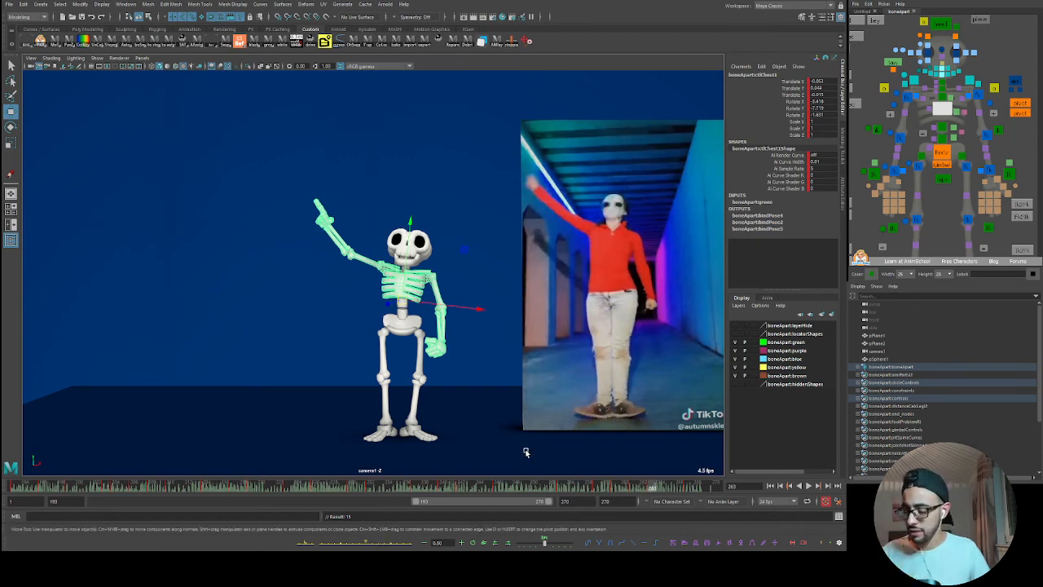
click(627, 487)
key(alt+v)
key(alt+v)
click(601, 489)
key(alt+v)
key(alt+v)
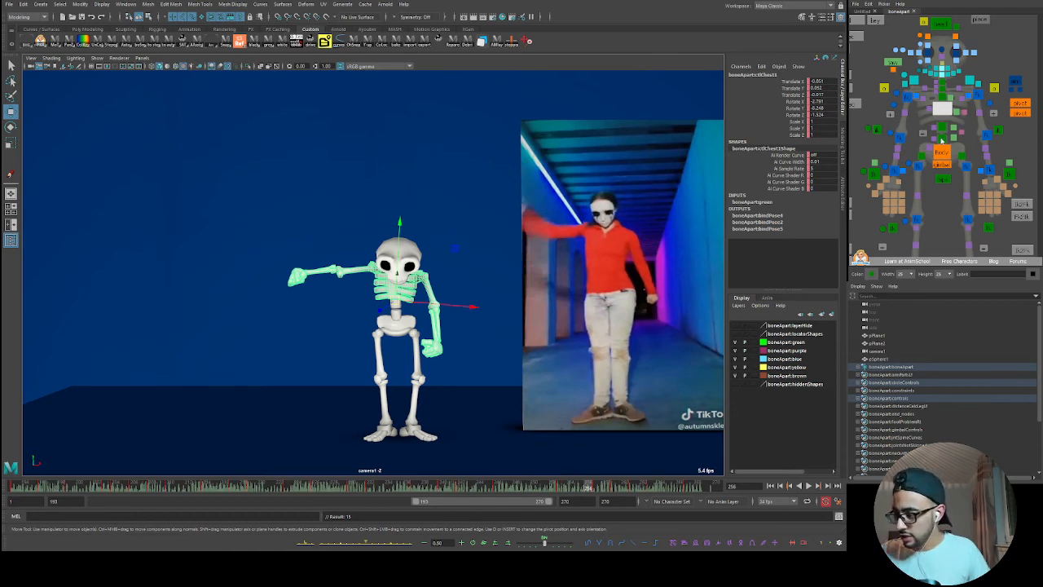
- Select the hips control, lower it at frame 261 to about -0.08 in Y, and play back the dip
click(943, 170)
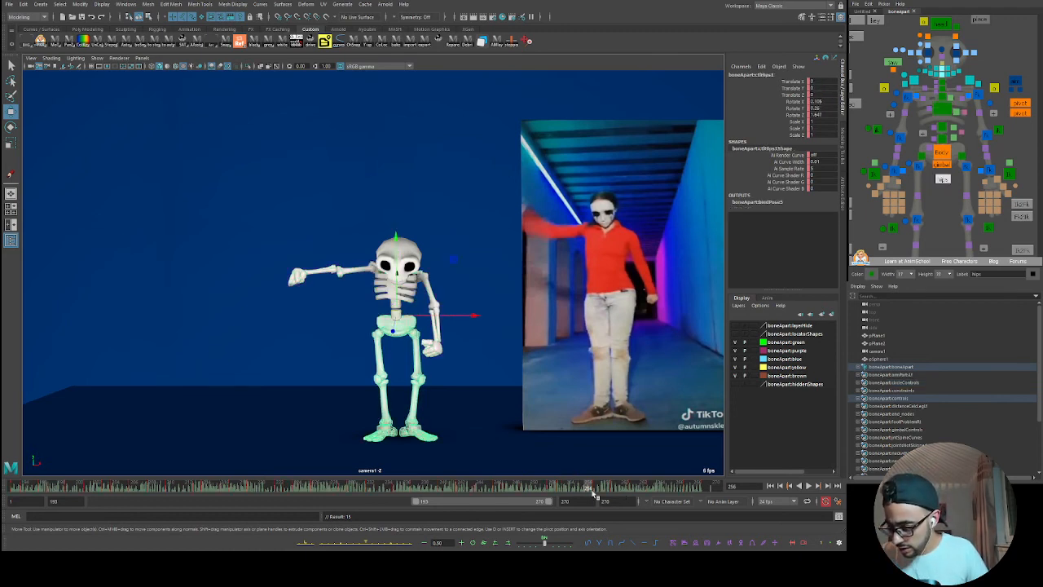
key(alt+v)
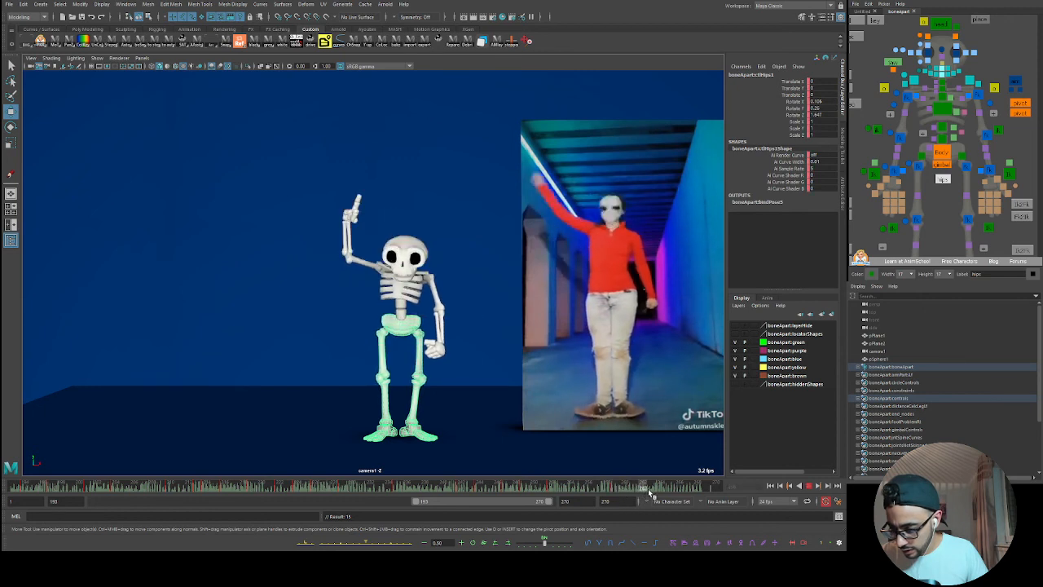
click(661, 490)
click(636, 490)
drag(400, 318, 400, 323)
key(alt+v)
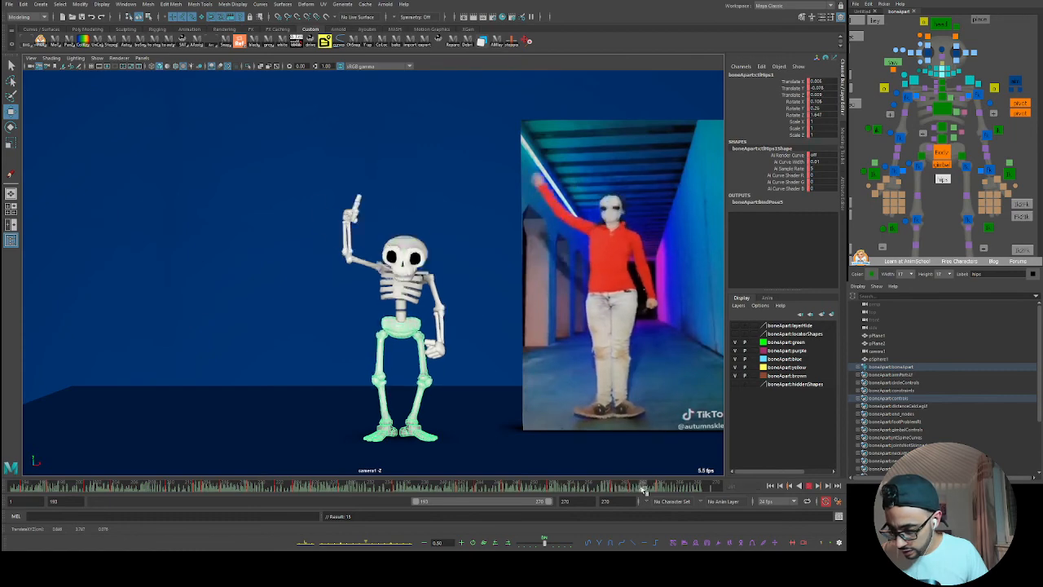
key(alt+v)
- Key the hips control at frame 265, blend it toward the lowered pose to about -0.021 in Y, and play back
shift+drag(608, 489, 673, 490)
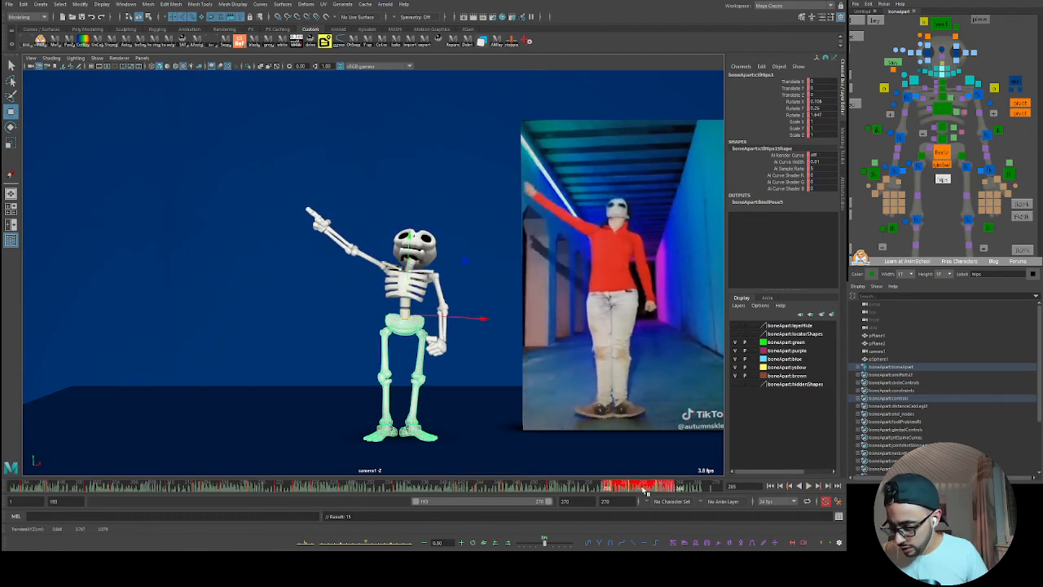
key(s)
drag(579, 487, 681, 490)
key(s)
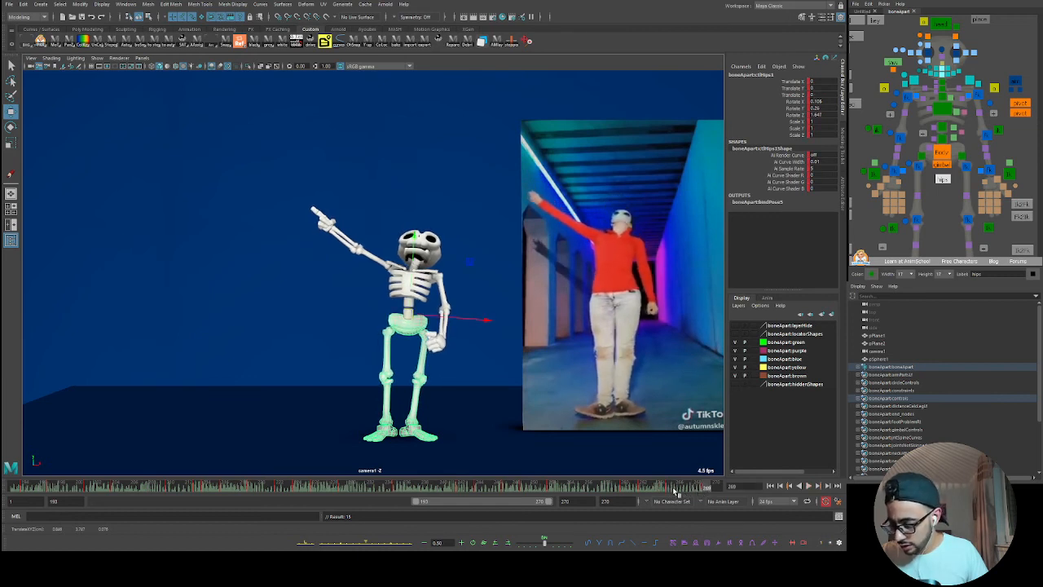
click(673, 488)
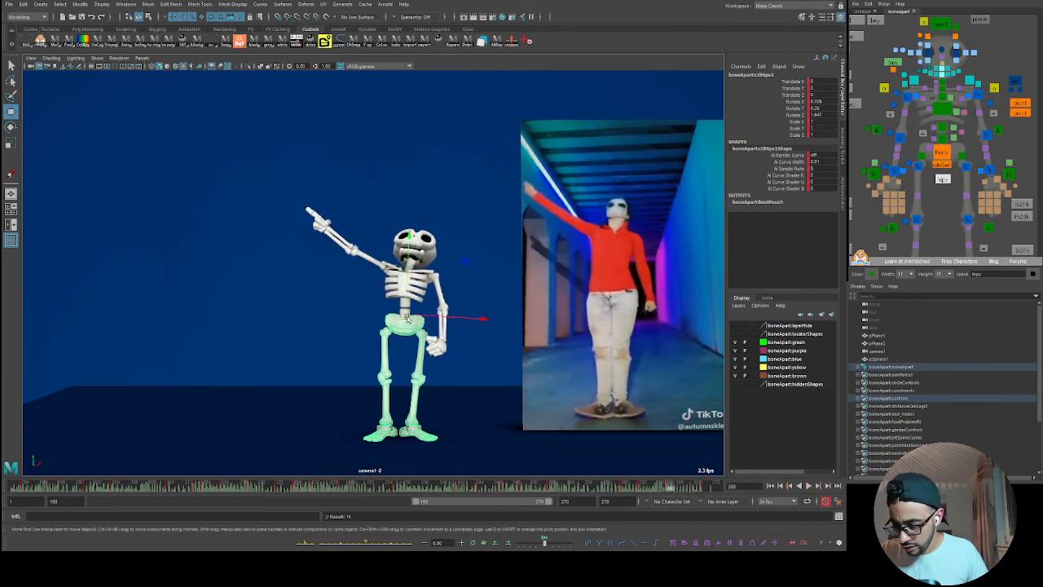
click(377, 544)
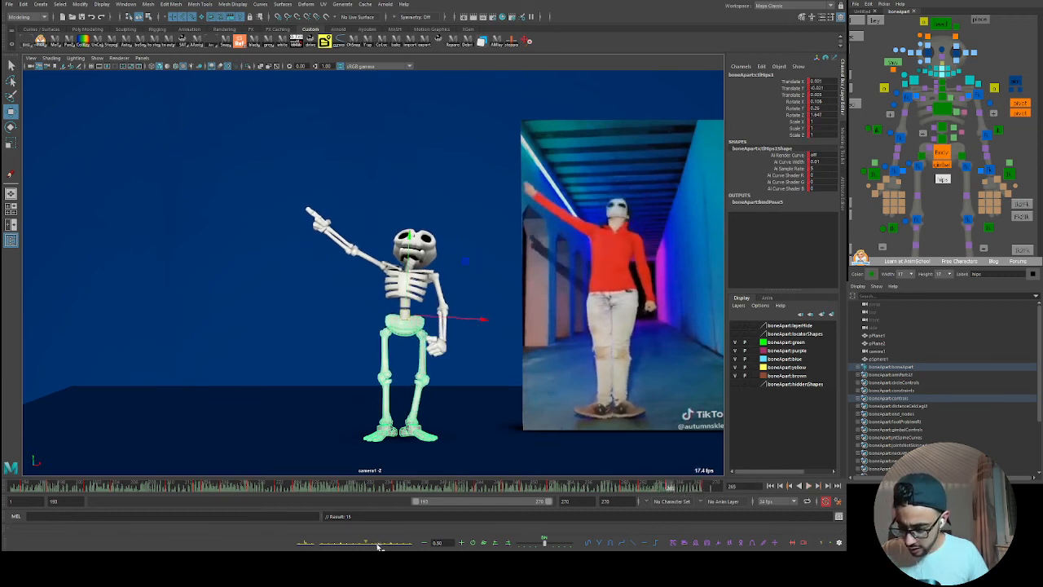
key(alt+v)
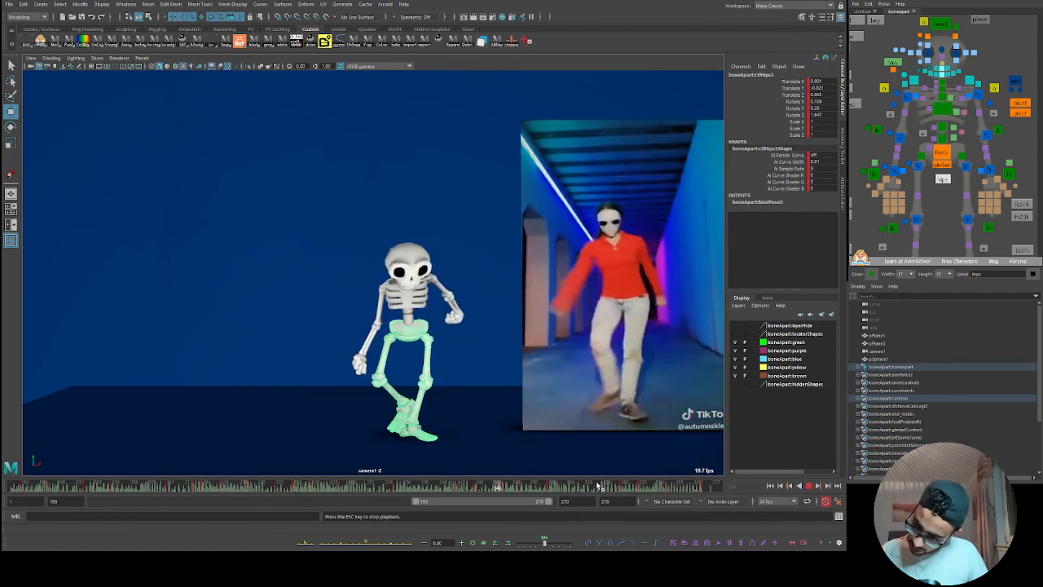
key(alt+v)
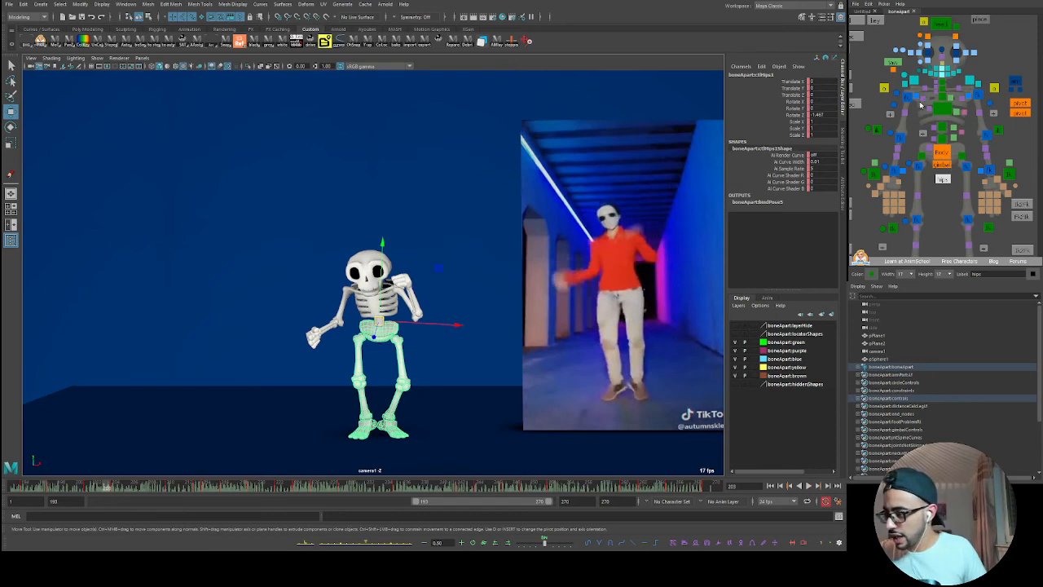
- Select the lower right arm control and ready it for rotation at frame 260
click(869, 130)
key(alt+v)
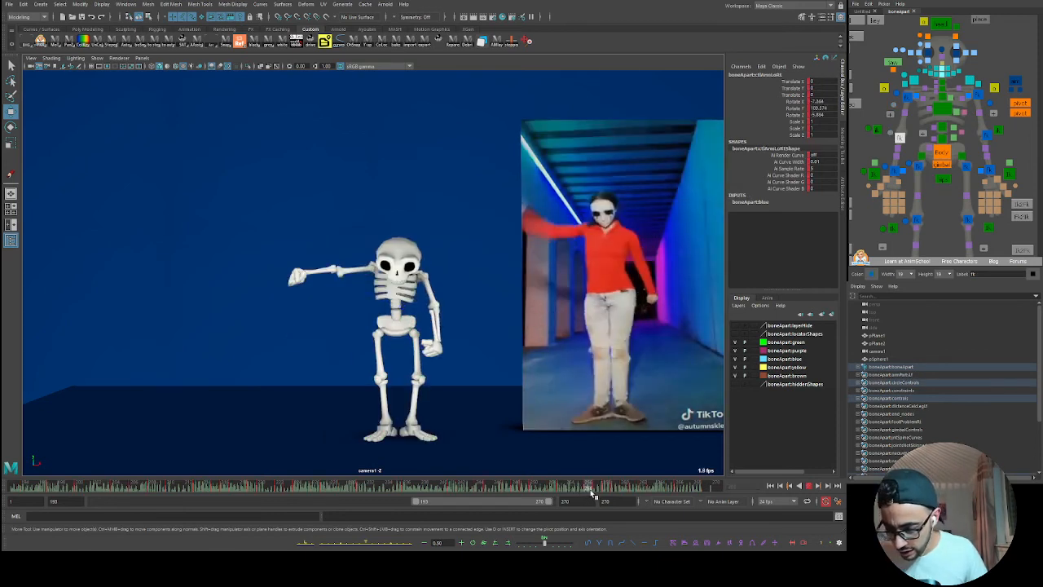
key(alt+v)
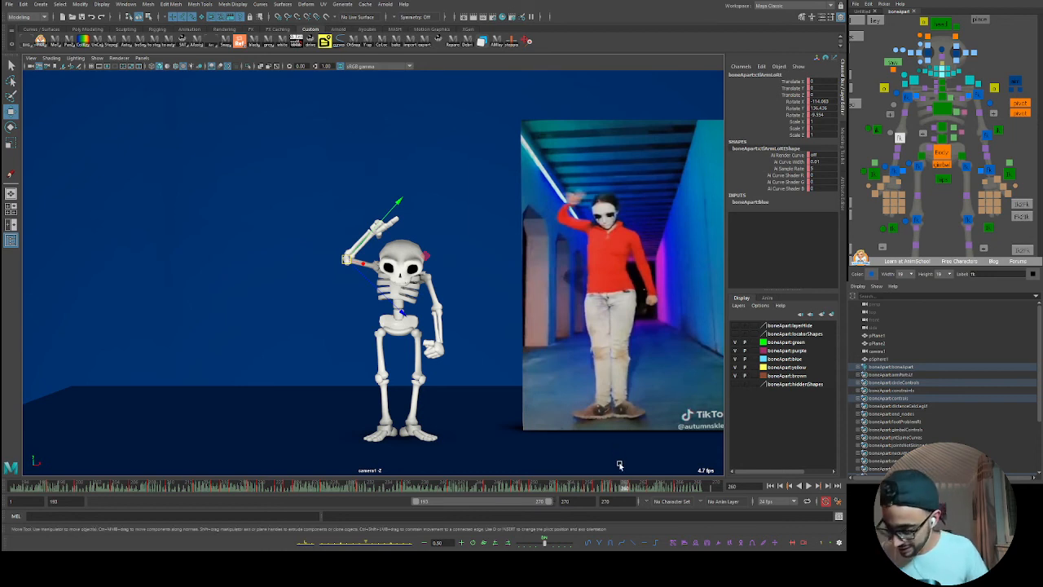
drag(619, 487, 626, 488)
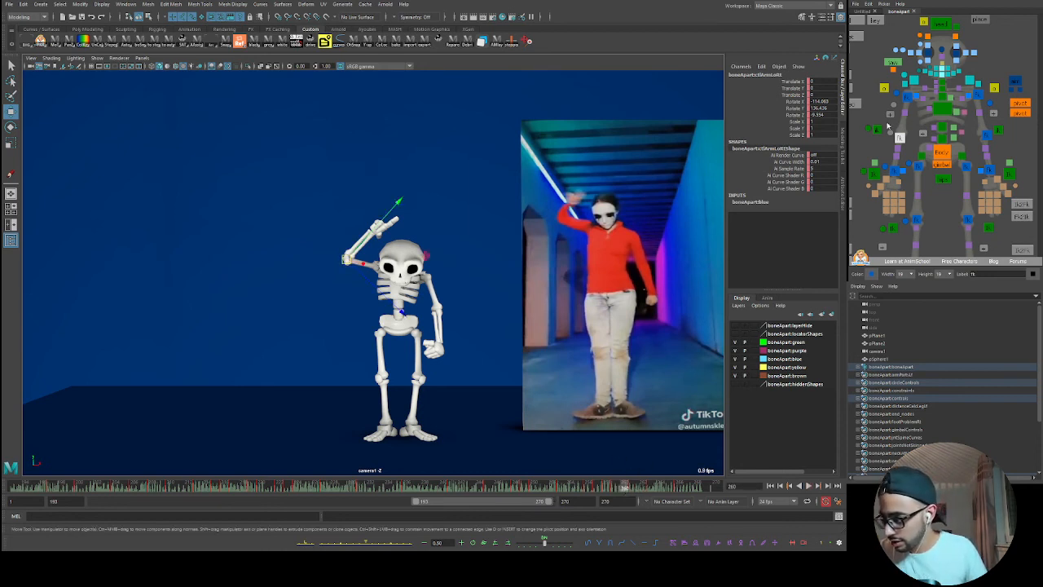
key(e)
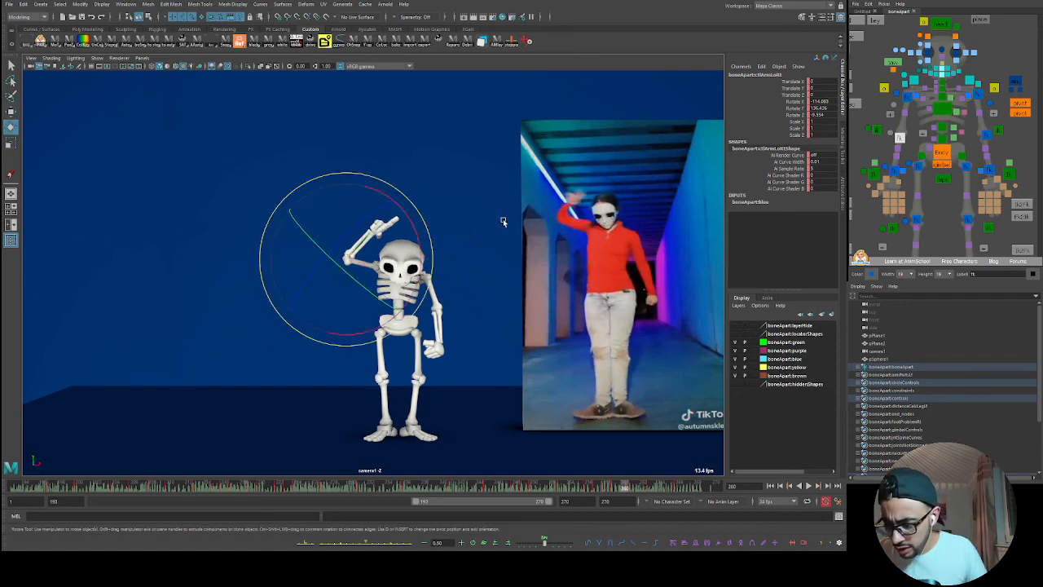
- Try rotating the lower right arm at frame 260, and show the perspective view and Graph Editor beside the camera view
drag(419, 237, 418, 263)
key(ctrl+z)
key(space)
alt+drag(600, 184, 544, 196)
key(ctrl+z)
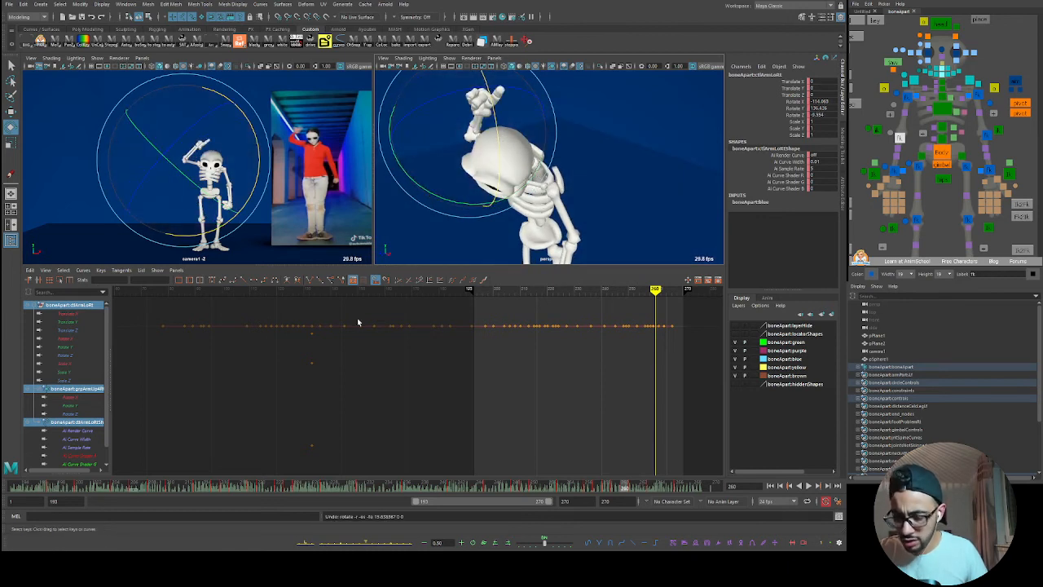
- Lower the lower right arm's Rotate X keys around frame 260 to about -127.8 and check the arm from another angle
click(81, 338)
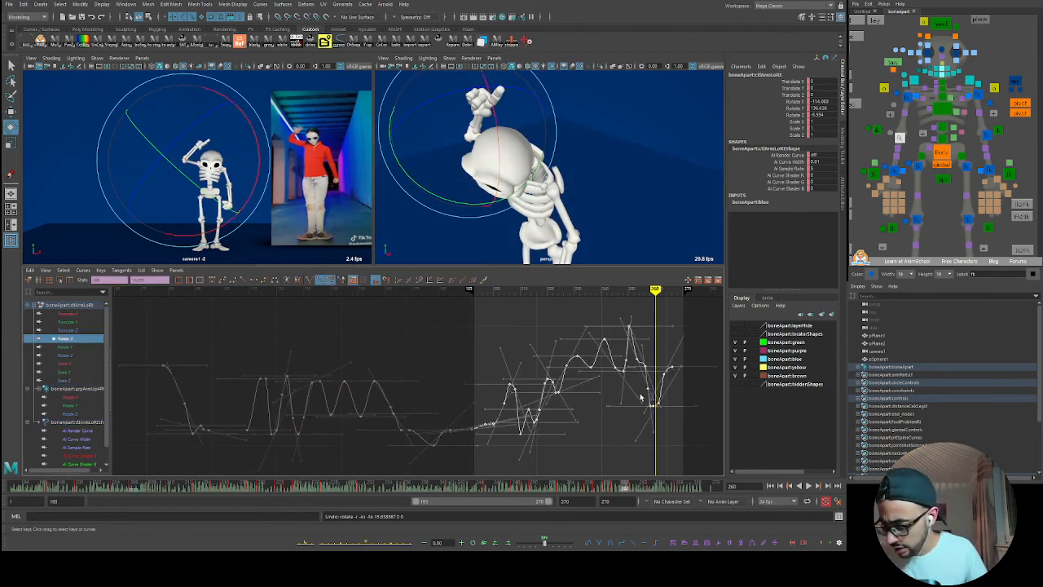
click(676, 399)
drag(681, 392, 649, 407)
middle_drag(650, 409, 652, 410)
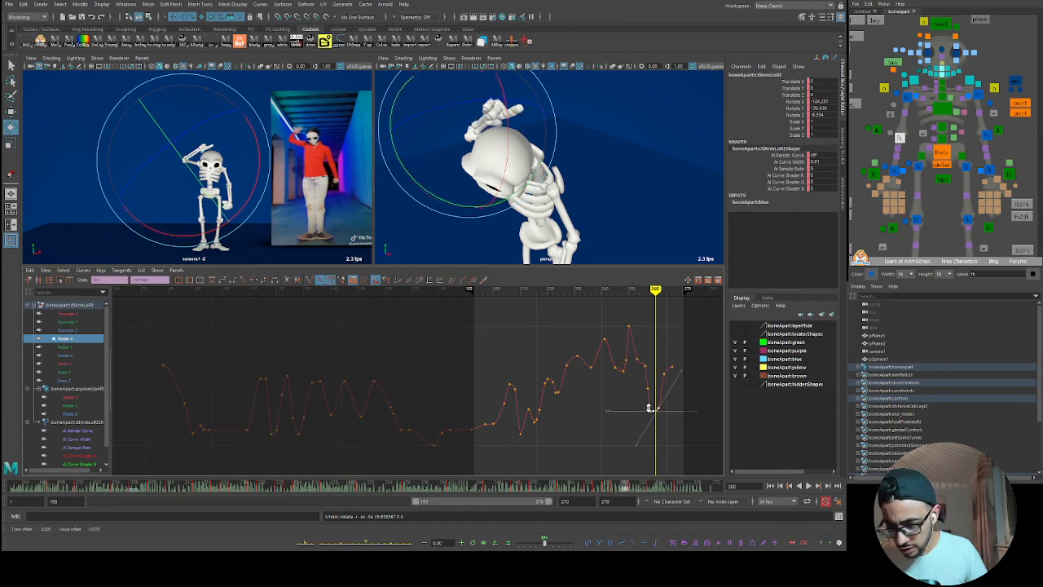
alt+drag(518, 210, 489, 210)
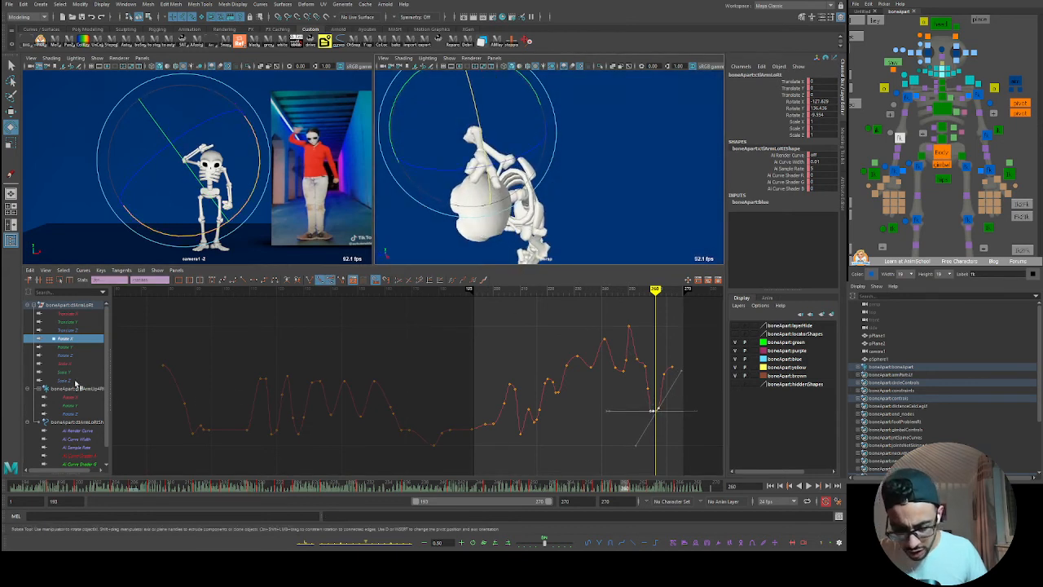
- Lower the lower right arm's Rotate Z keys around frame 260 to about -28.7
click(77, 355)
alt+middle_drag(649, 371, 617, 371)
alt+right_drag(617, 371, 657, 361)
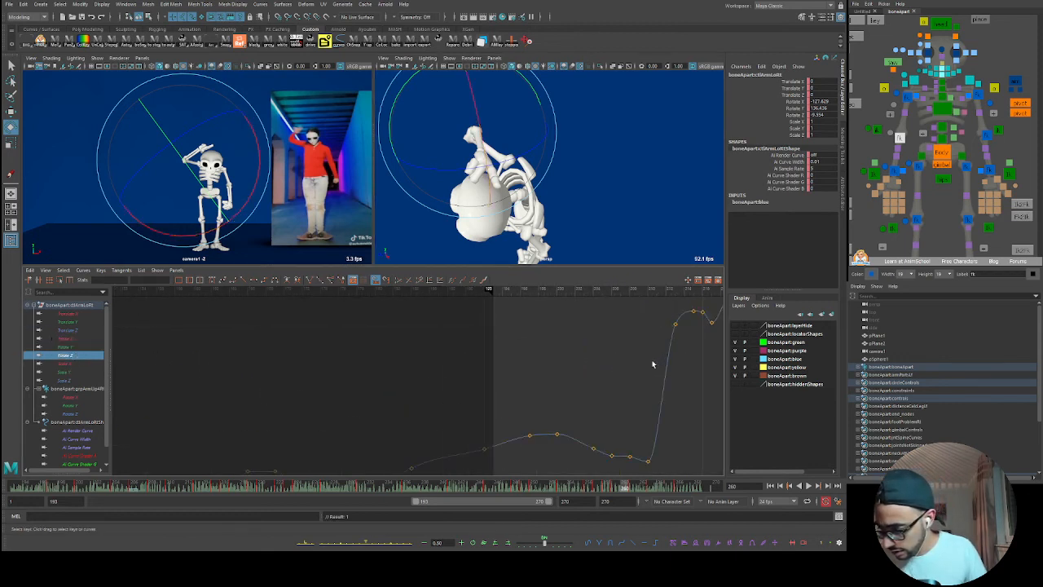
alt+middle_drag(657, 361, 347, 343)
alt+middle_drag(639, 331, 292, 423)
alt+middle_drag(387, 427, 380, 450)
drag(476, 349, 435, 371)
shift+middle_drag(436, 373, 426, 396)
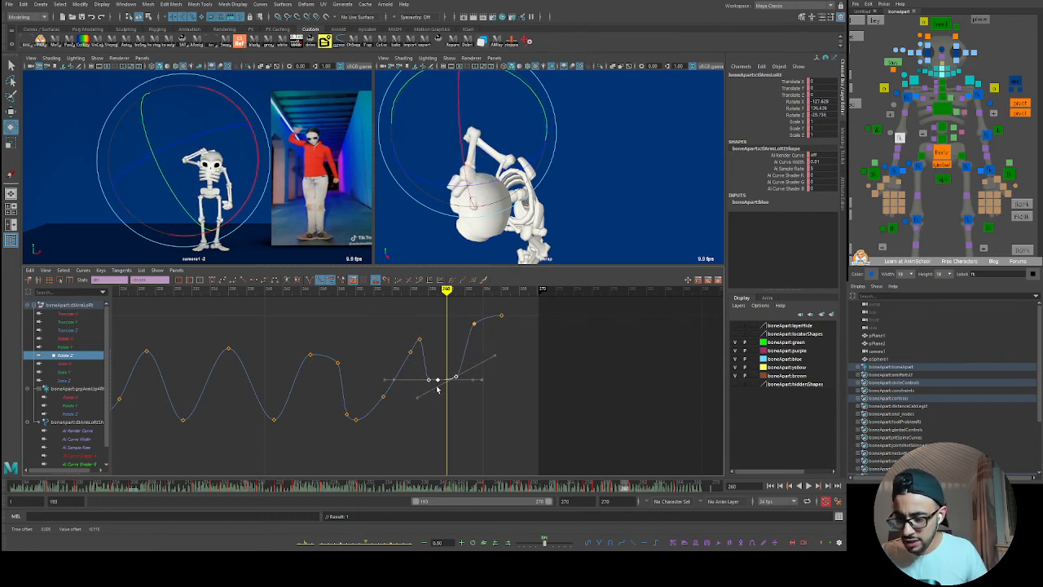
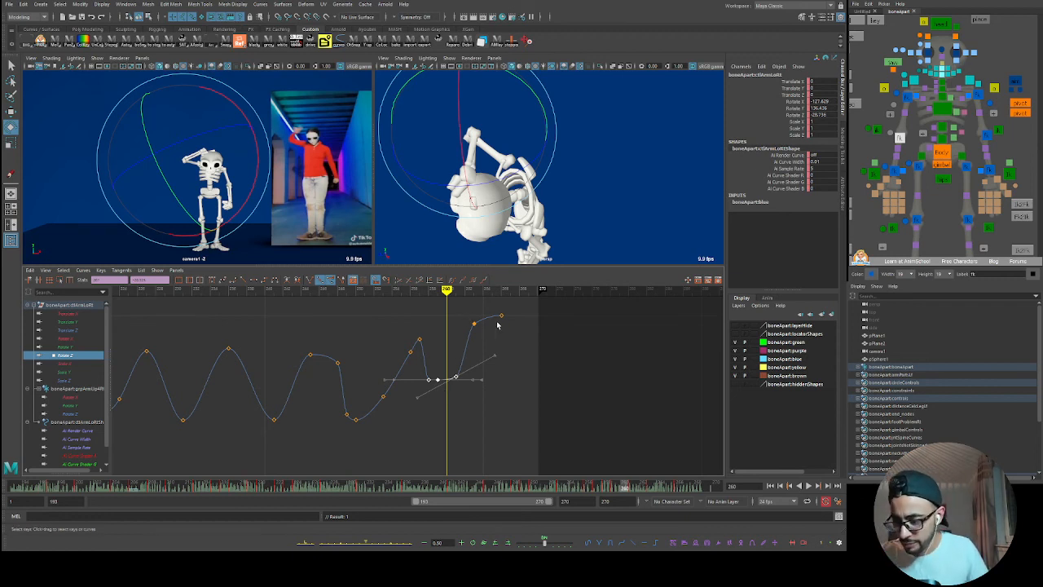
- Raise the lower right arm's Rotate X keys around frame 260 to about -118.4
click(68, 338)
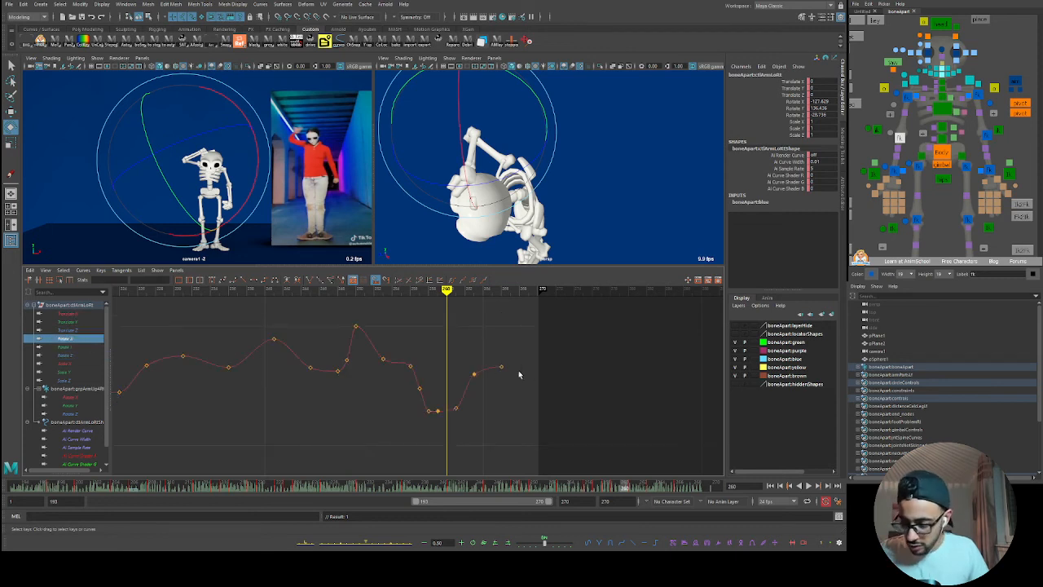
click(435, 411)
middle_drag(433, 414, 444, 409)
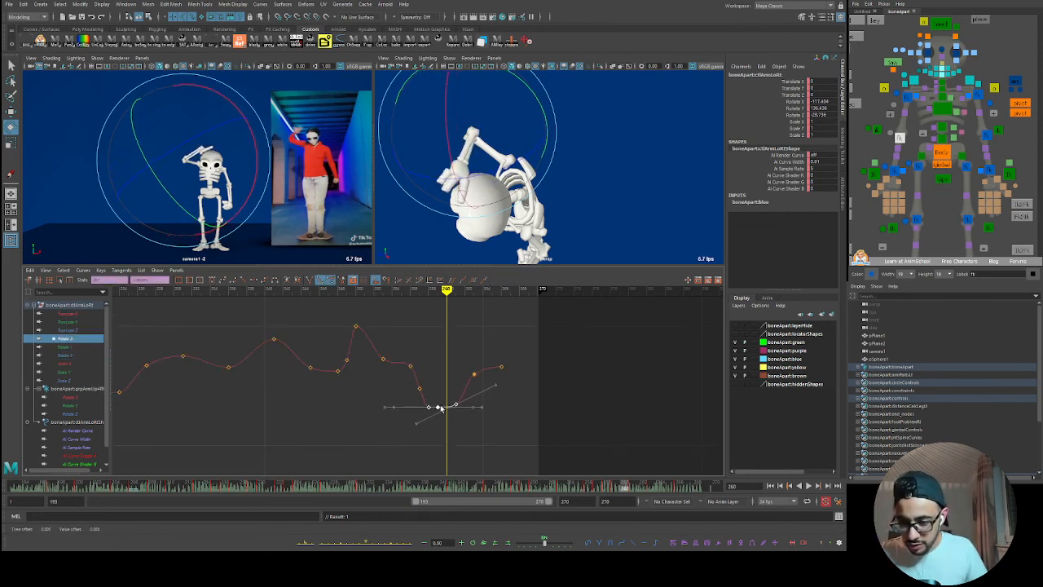
middle_drag(444, 399, 444, 401)
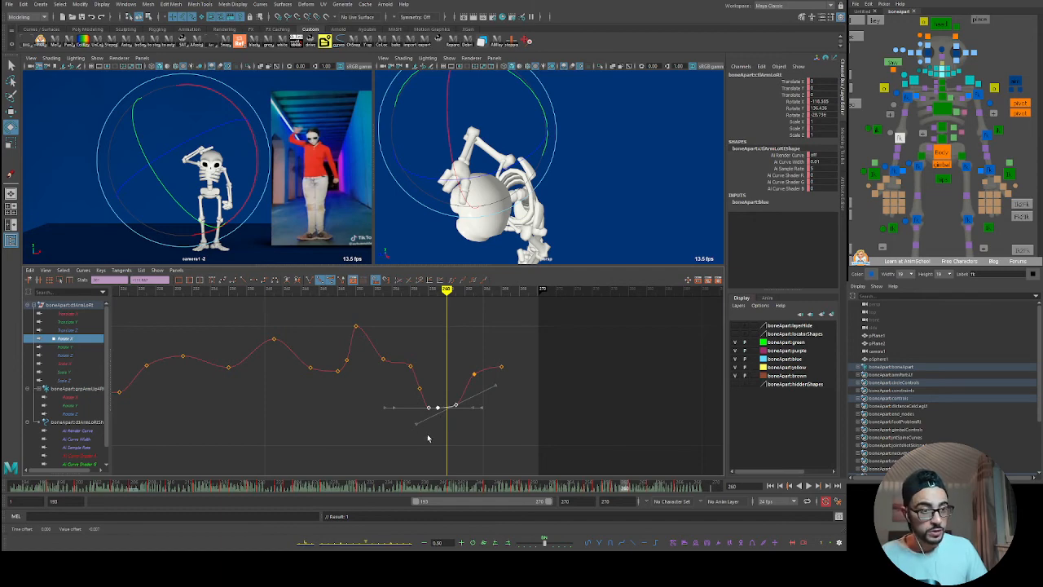
- Deselect the arm control and play the animation from frame 193 in the full-size camera view to review the motion
key(space)
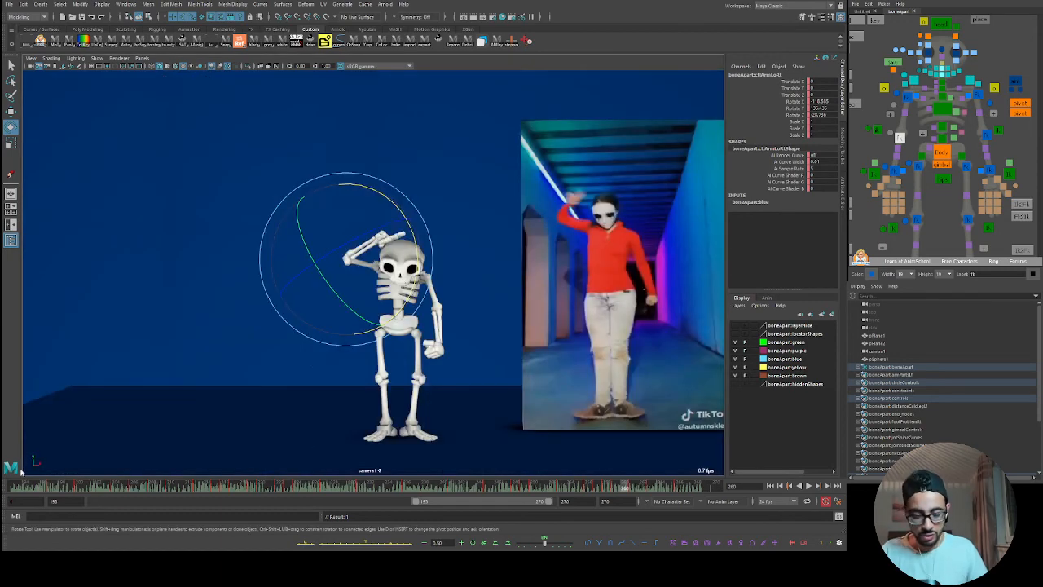
click(869, 226)
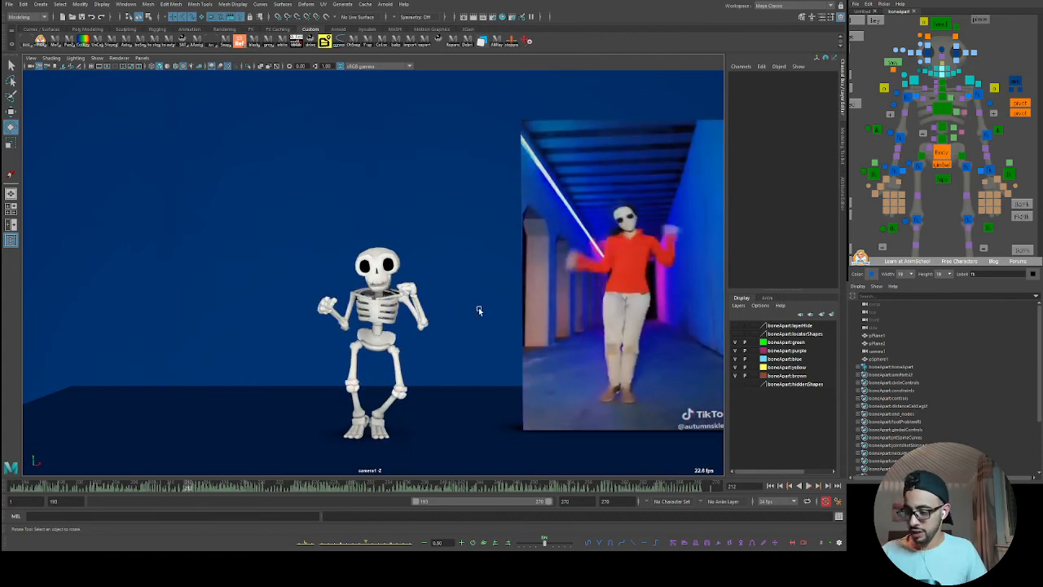
key(space)
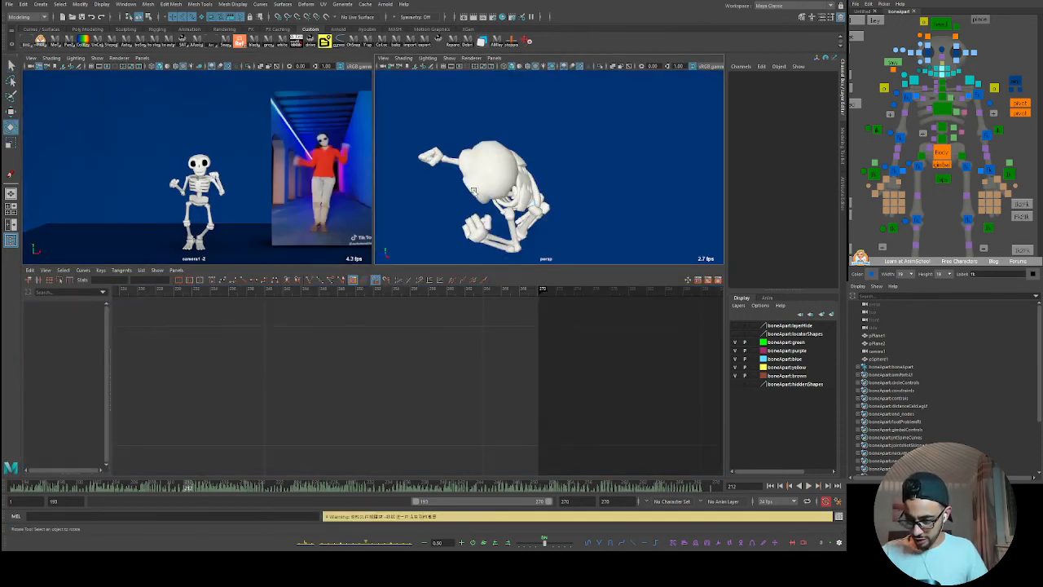
key(space)
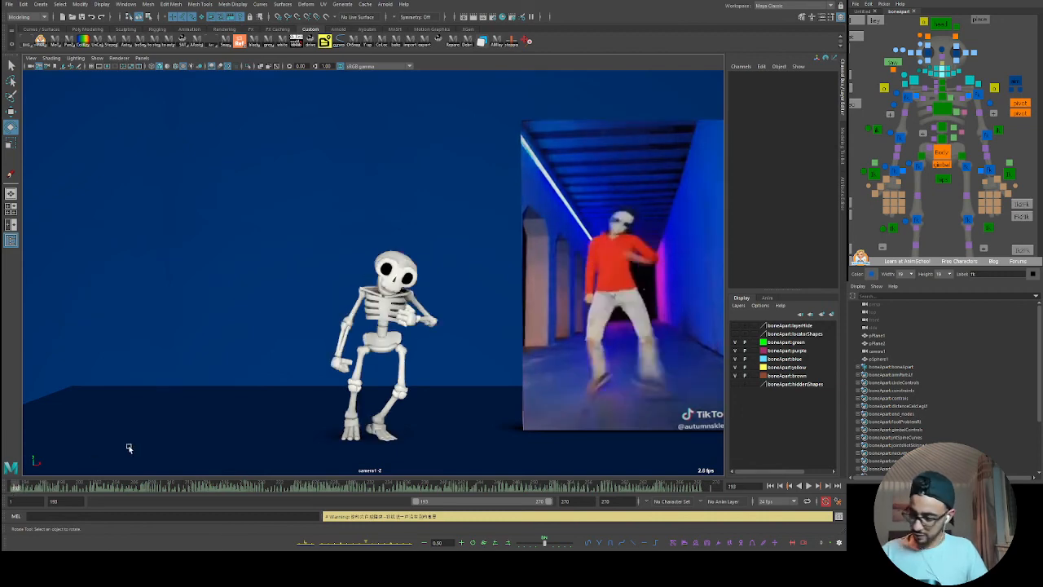
key(alt+v)
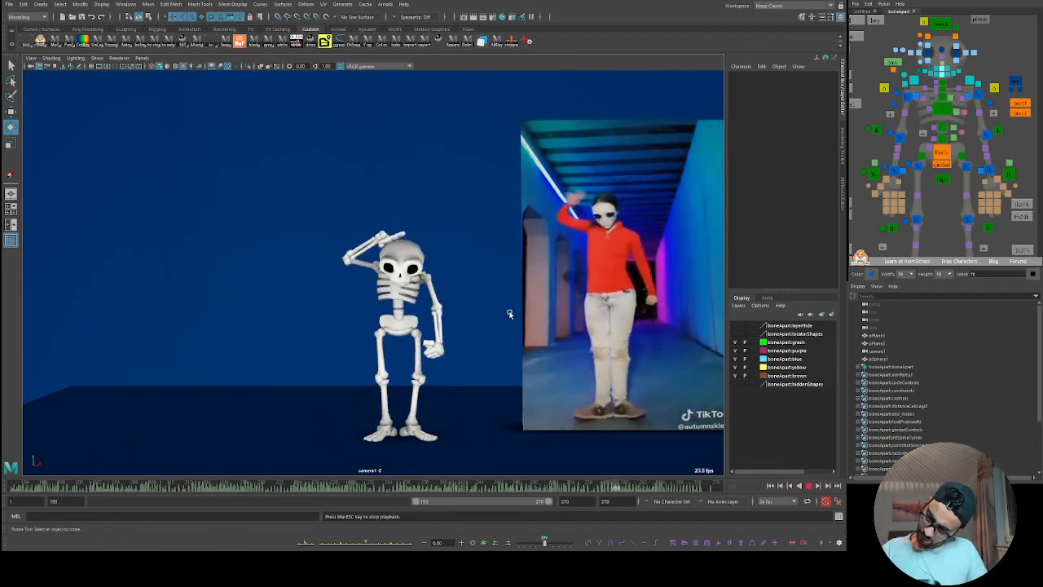
- Squash the head around frame 259 and stretch it at frame 264 to Scale X about 0.949 and Scale Y about 1.136
key(Escape)
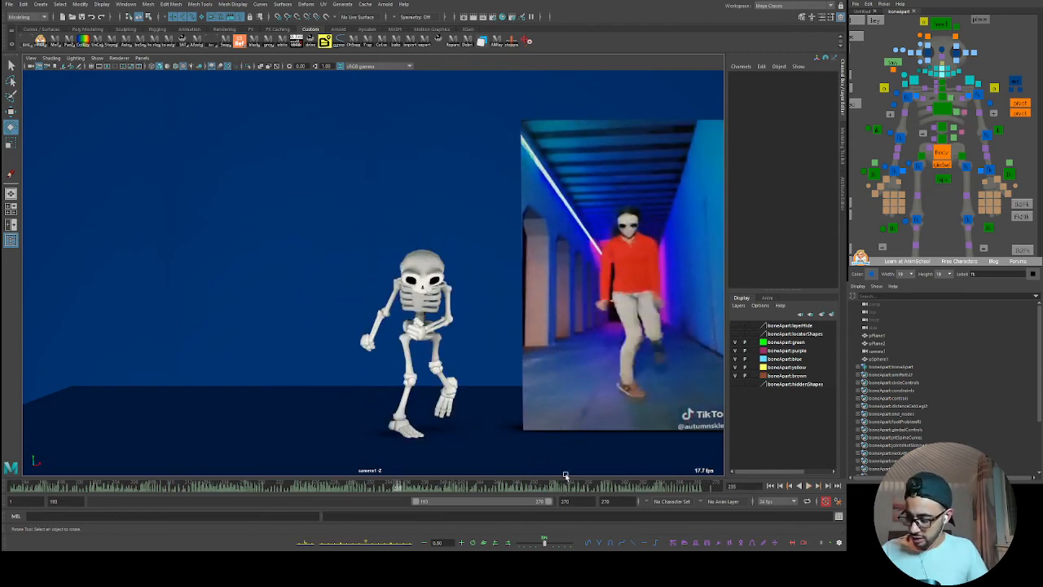
click(940, 20)
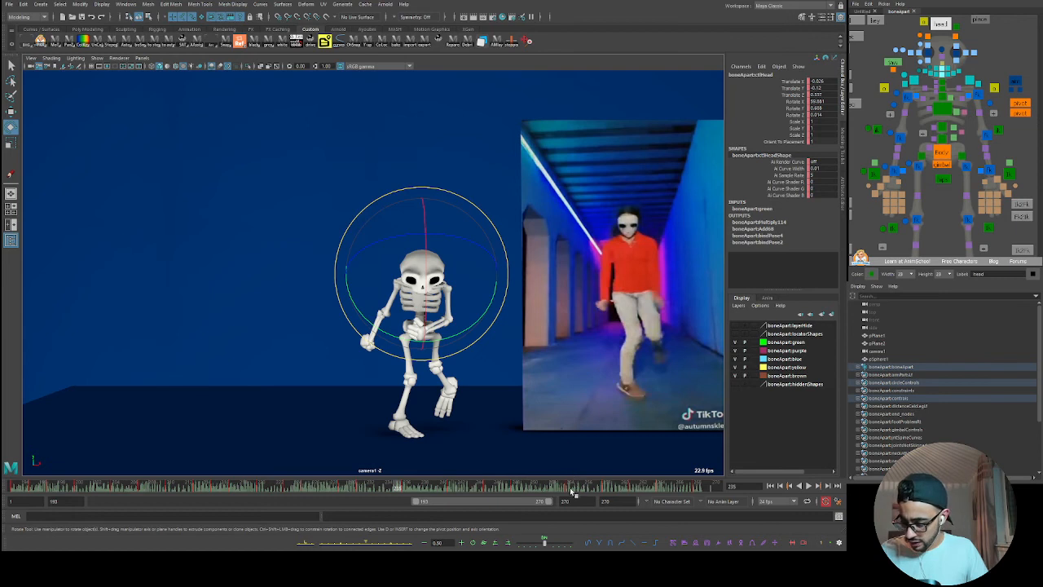
key(alt+v)
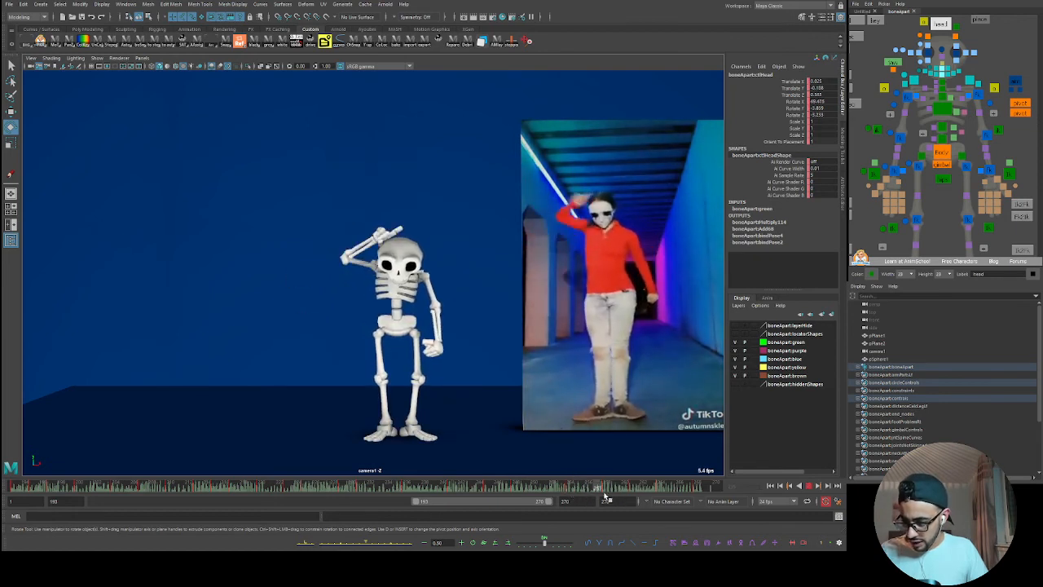
key(alt+v)
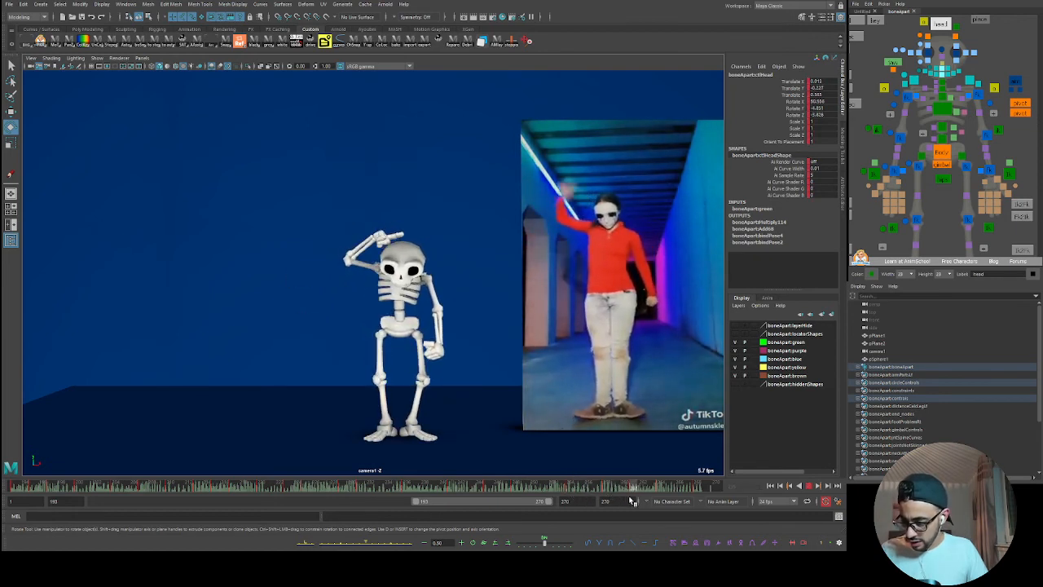
key(r)
mouse_move(401, 245)
mouse_down()
mouse_move(446, 272)
mouse_move(402, 231)
mouse_up()
key(alt+v)
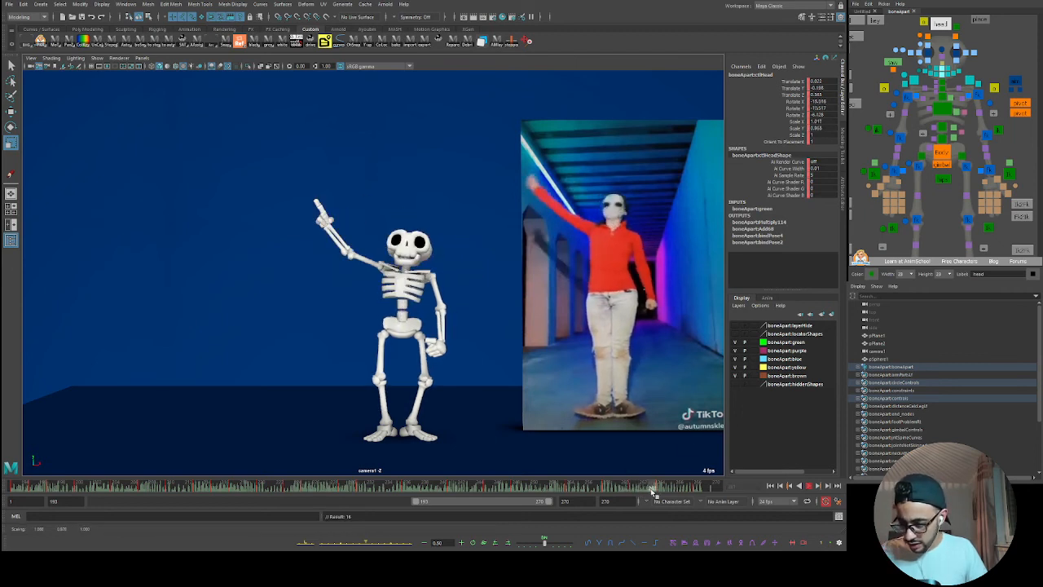
key(alt+v)
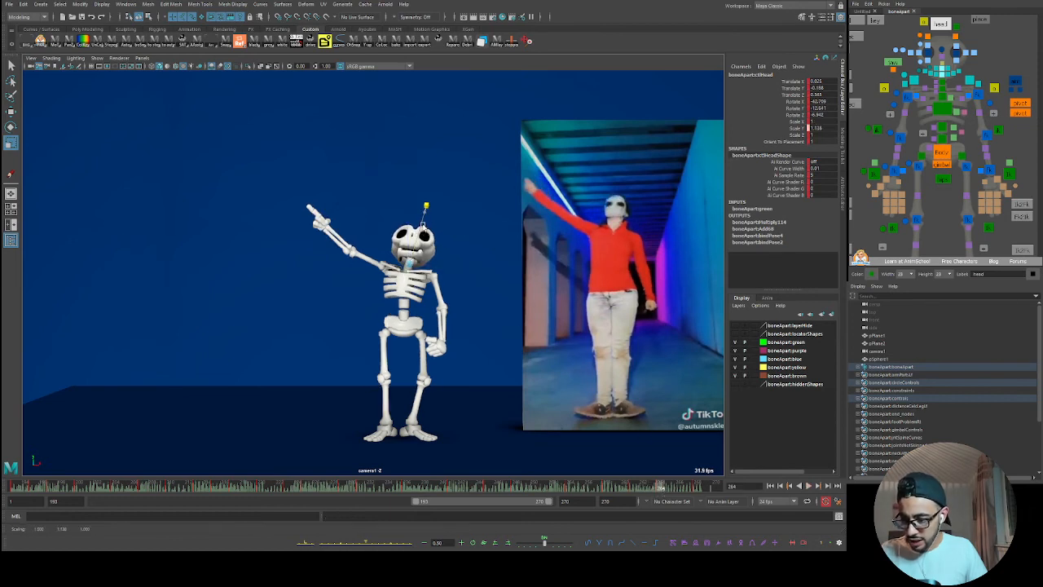
drag(475, 269, 472, 270)
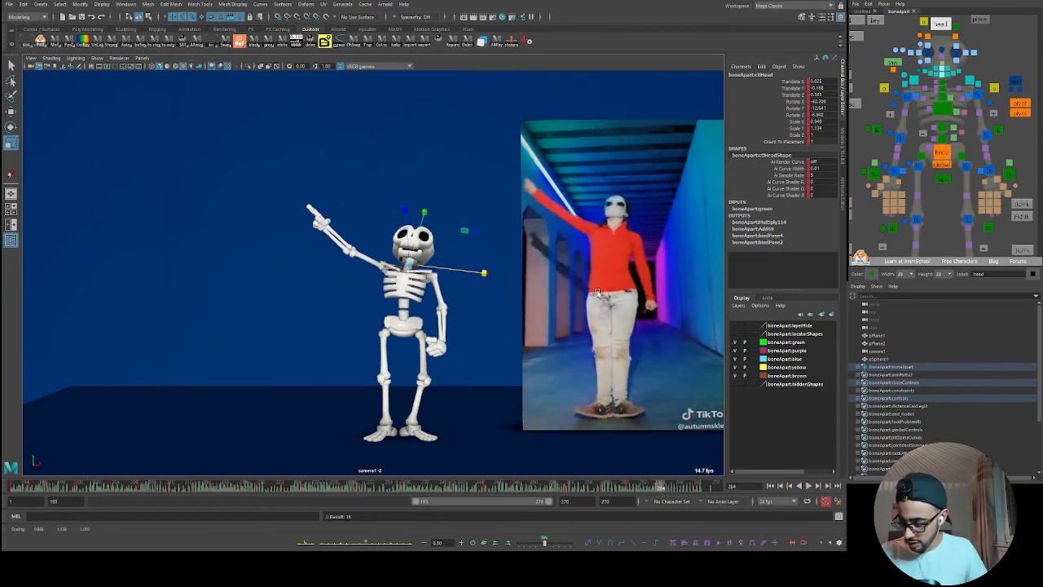
- Lower both upper eyelid controls at frame 259 and key them
click(949, 47)
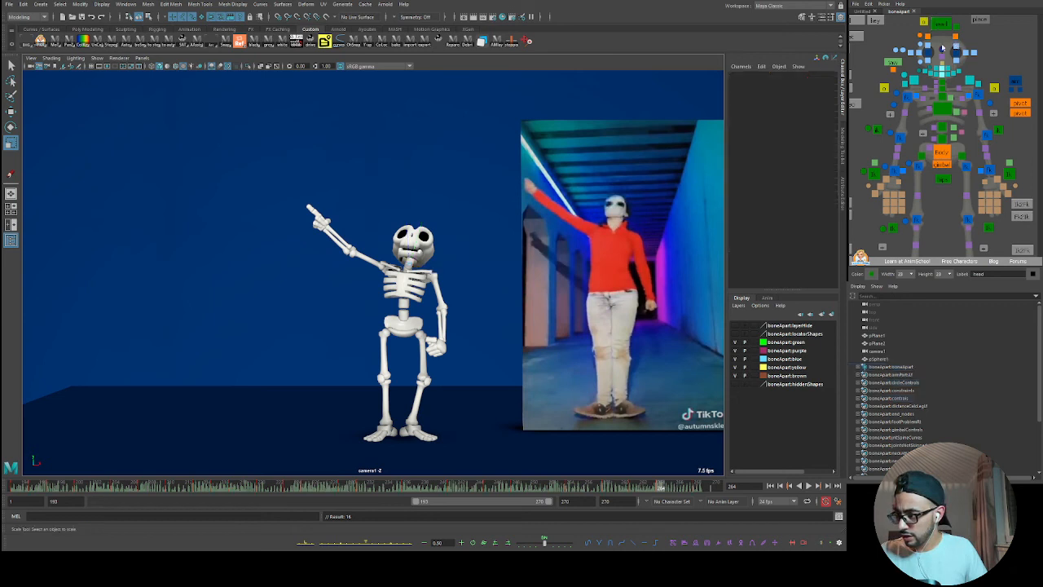
click(921, 47)
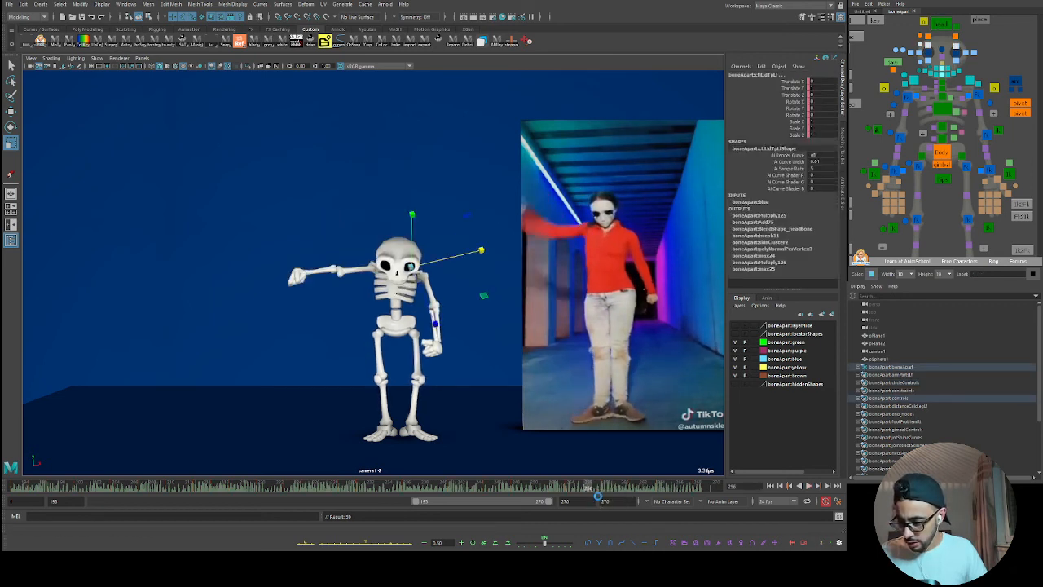
click(614, 488)
key(w)
drag(411, 246, 413, 254)
key(s)
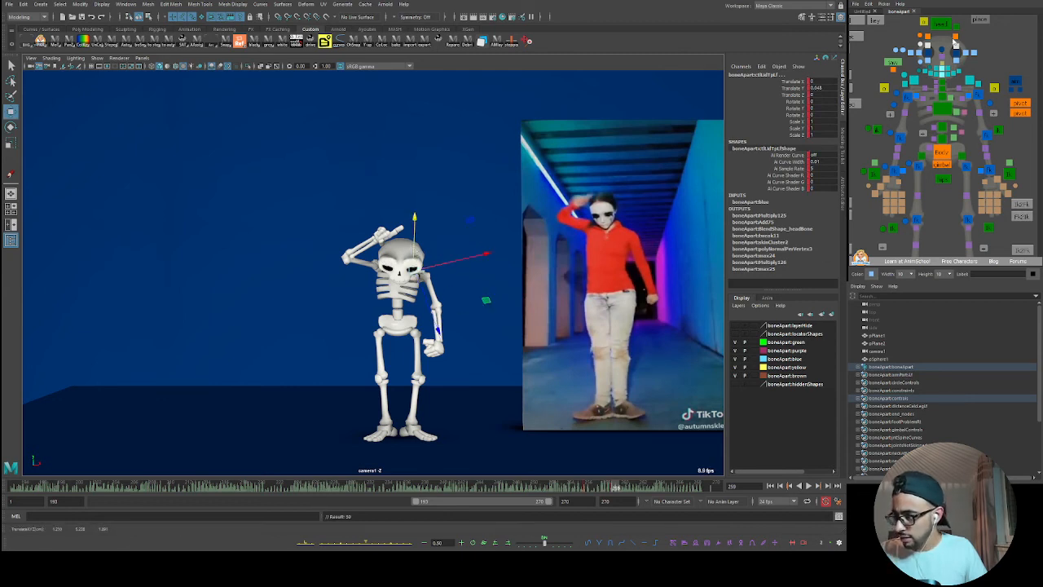
- Lower the In, Md and Ot values of both brow controls at frame 259 and play back the result
click(921, 35)
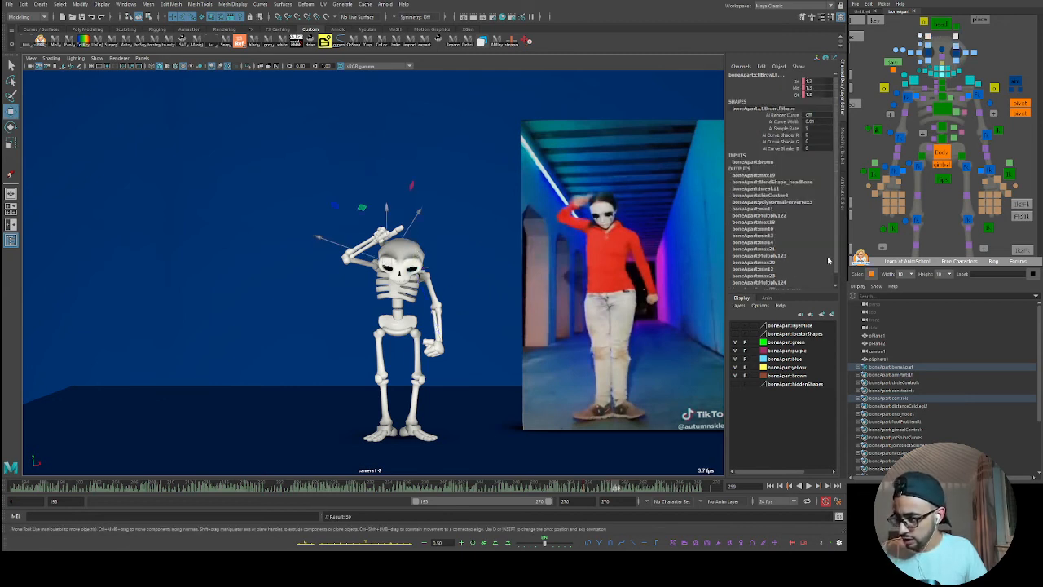
click(923, 49)
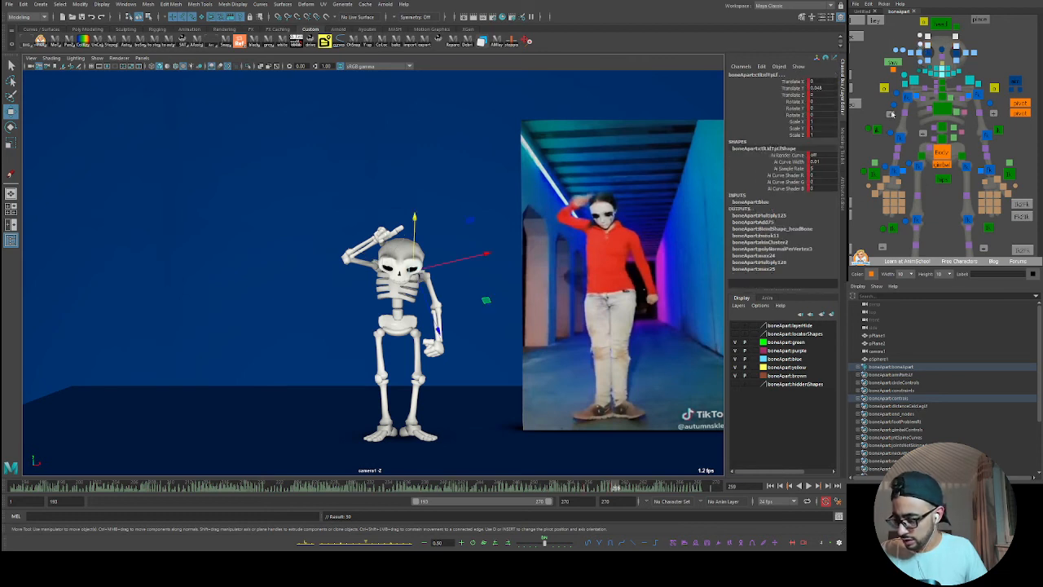
drag(588, 490, 617, 485)
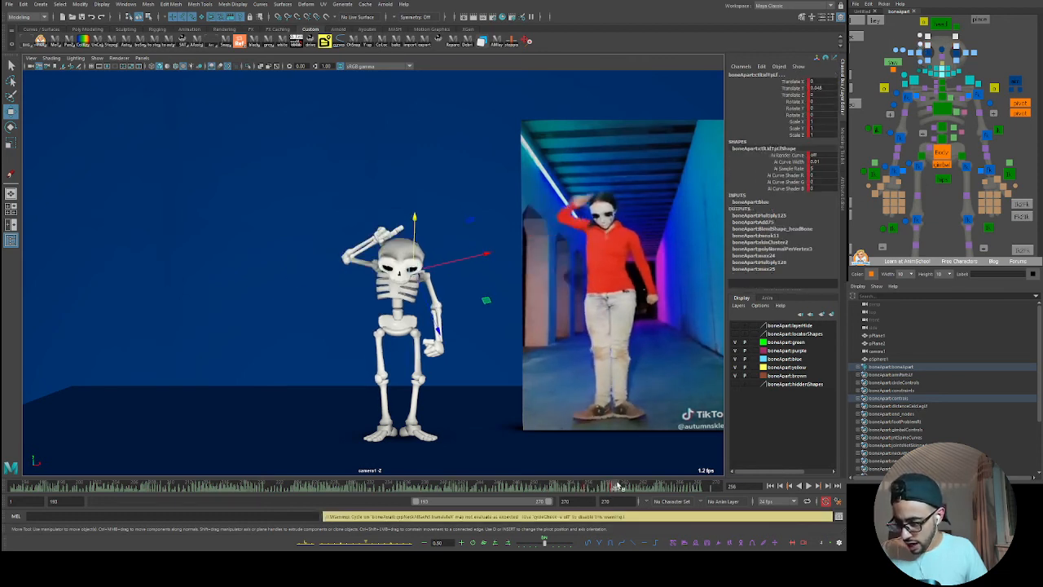
click(945, 37)
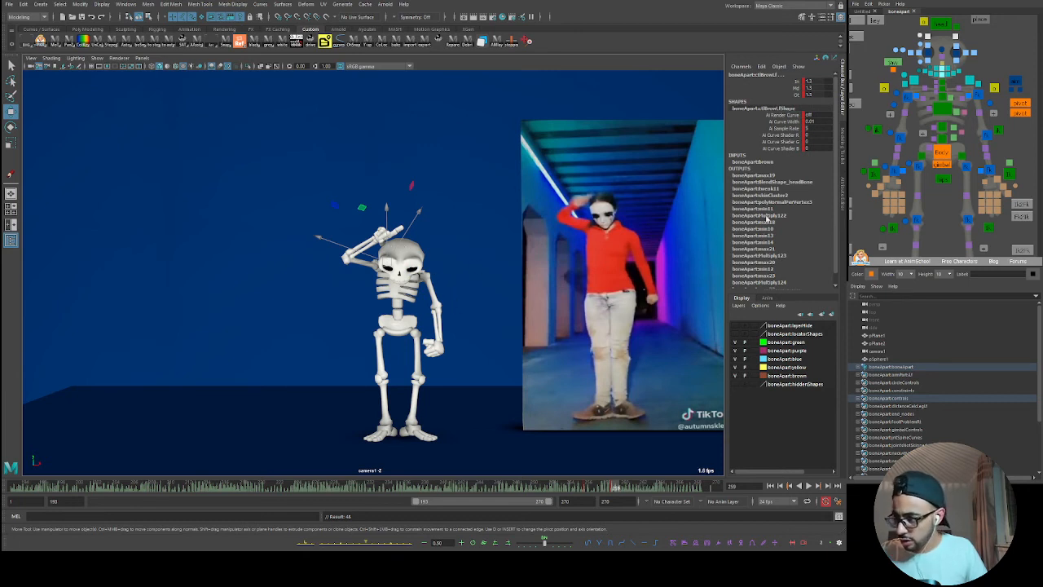
click(796, 89)
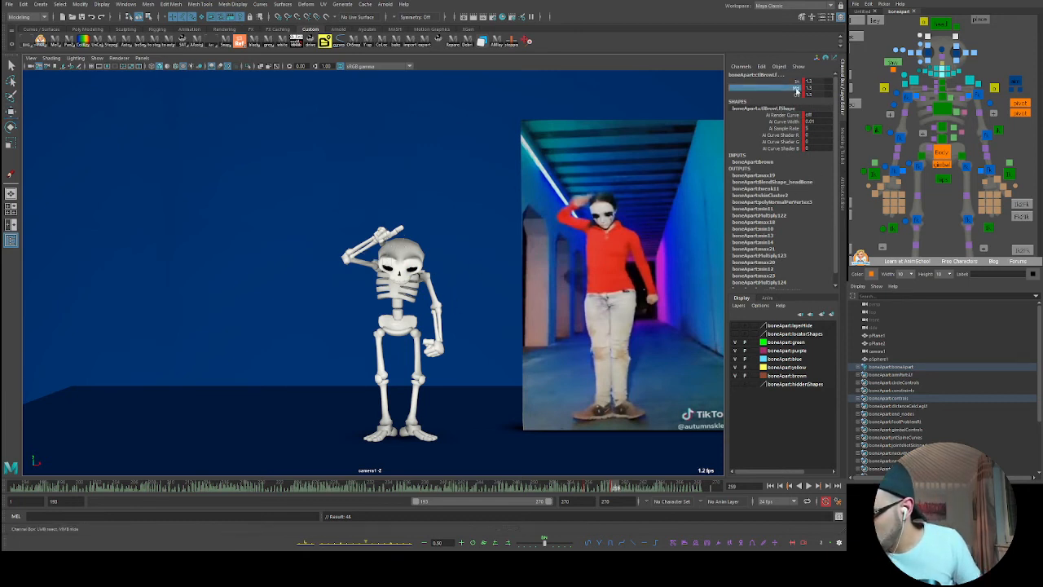
drag(796, 81, 797, 98)
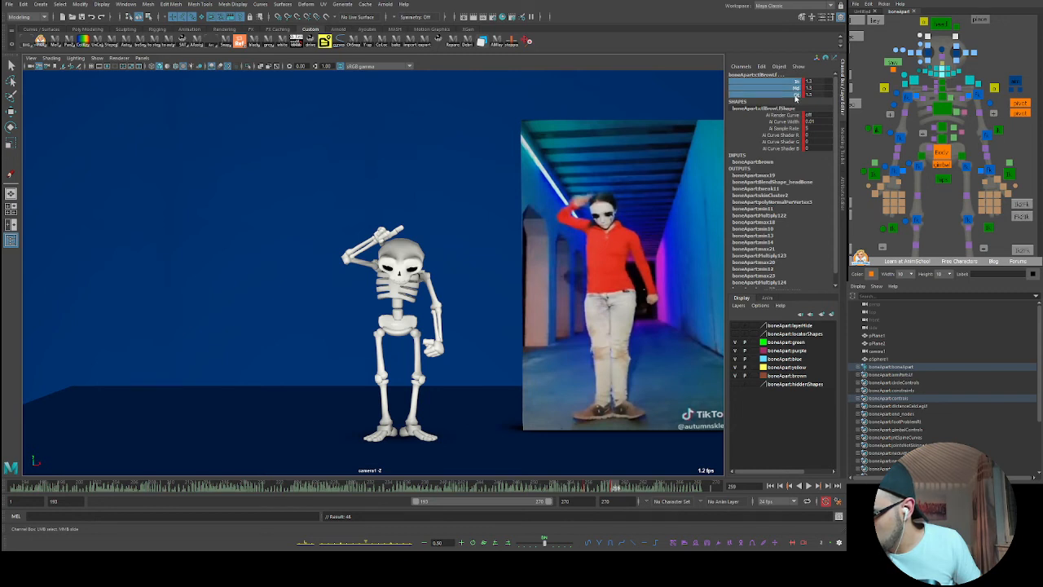
middle_drag(596, 327, 542, 336)
key(alt+v)
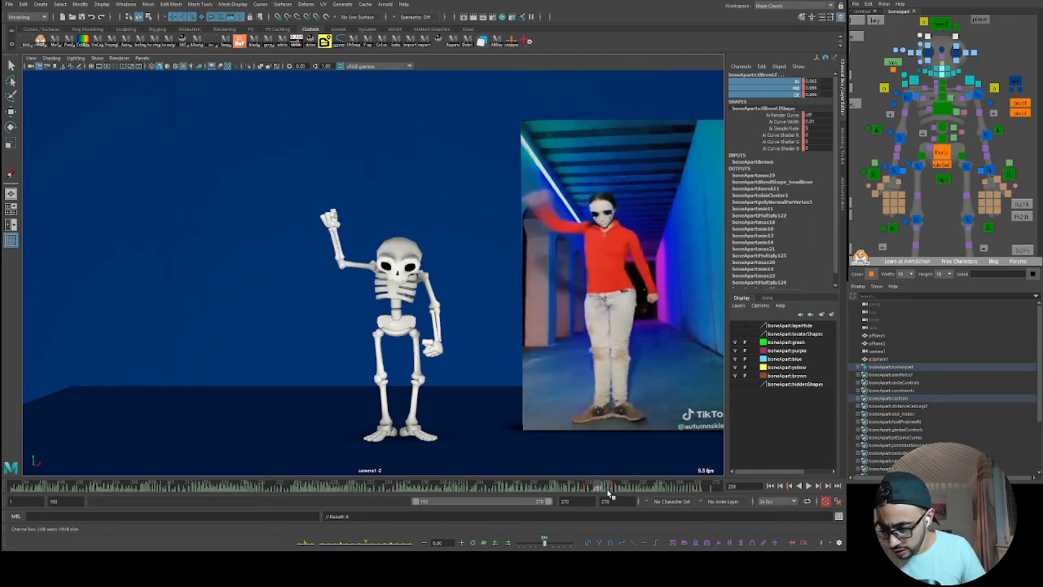
key(alt+v)
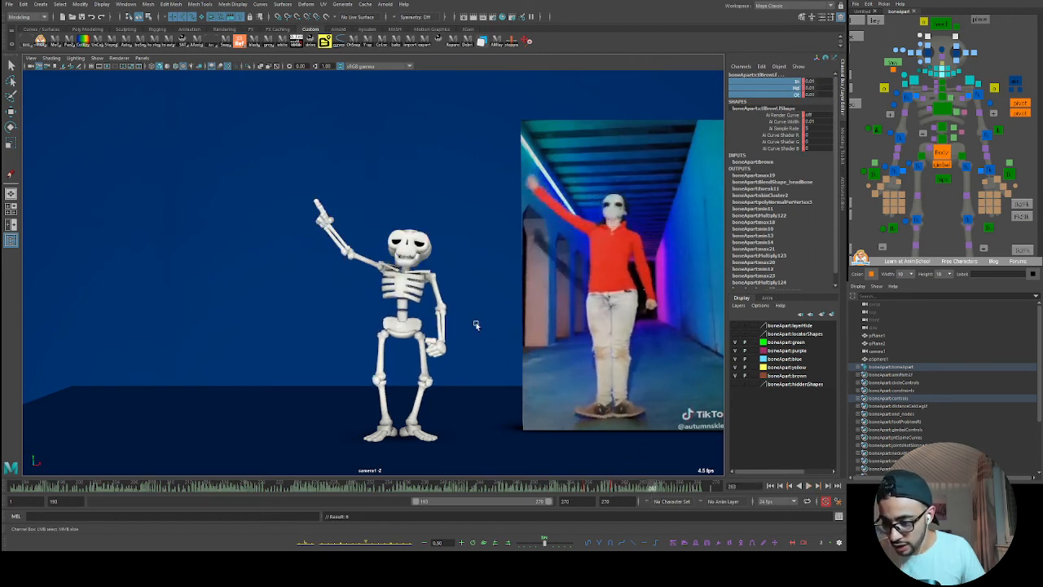
- Raise both brows and upper eyelids at frame 262 so the eyes open wide, and play the motion
drag(642, 484, 638, 482)
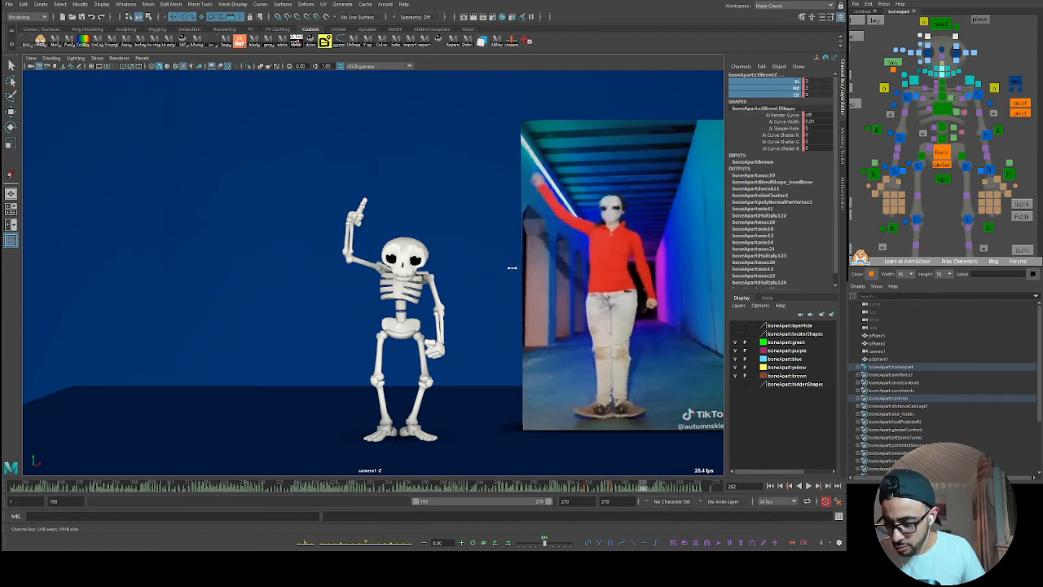
click(931, 48)
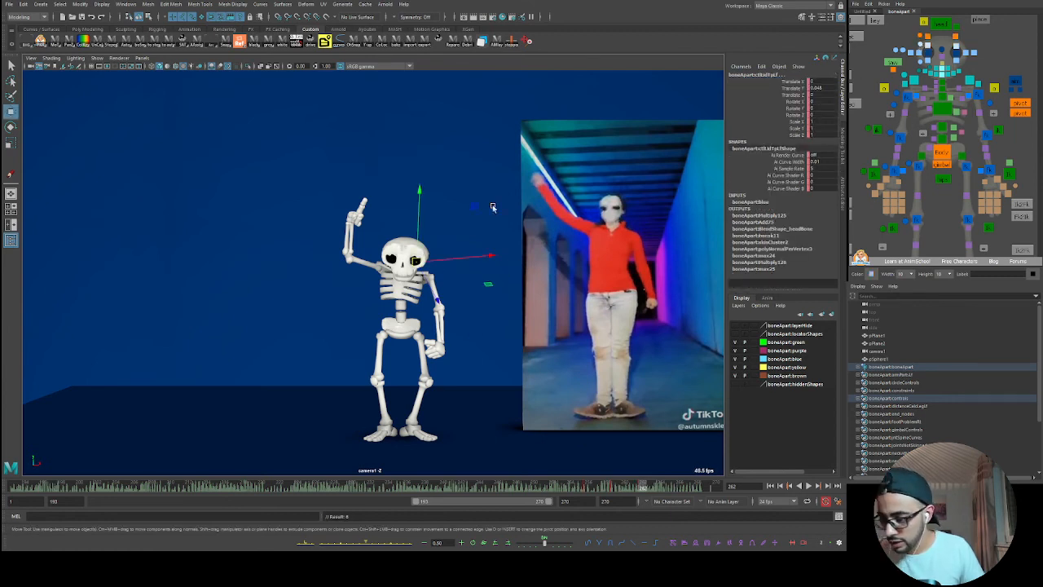
drag(420, 229, 423, 224)
key(alt+v)
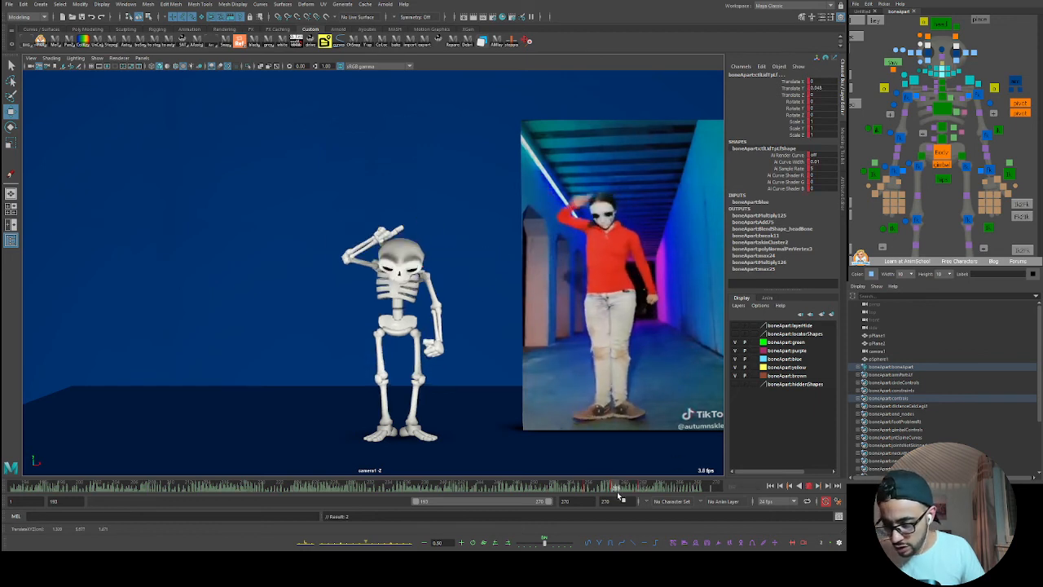
key(alt+v)
- Copy the brow controls' frame 256 pose, with In, Md and Ot at 1.3, onto frame 267 and preview it
click(927, 39)
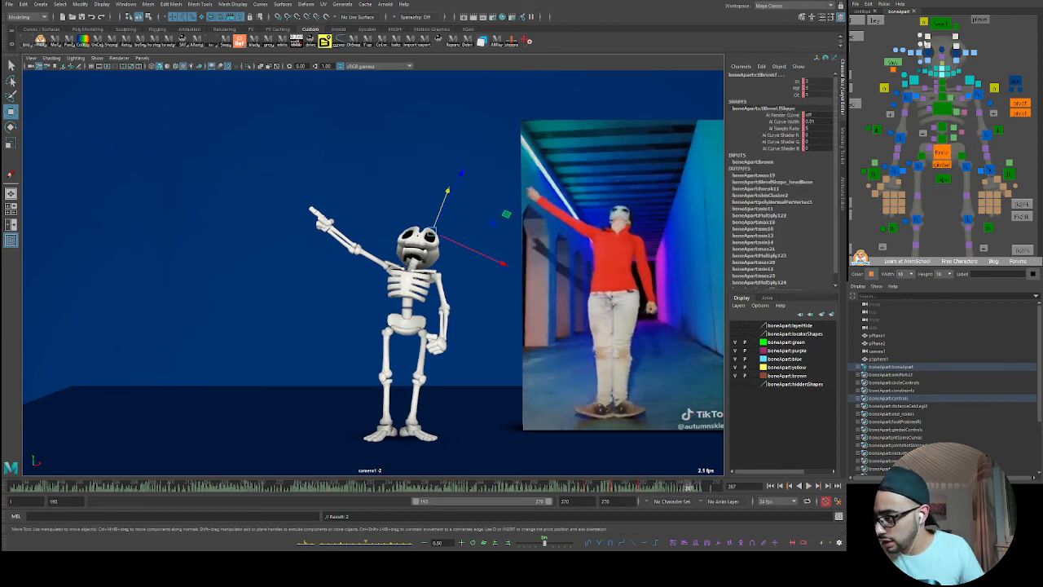
click(642, 490)
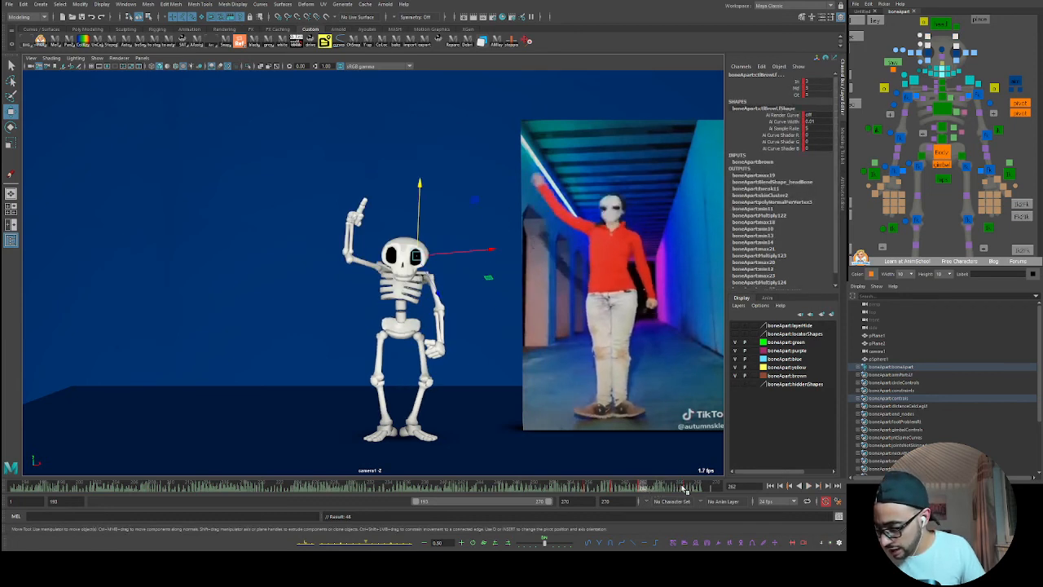
click(685, 487)
click(591, 488)
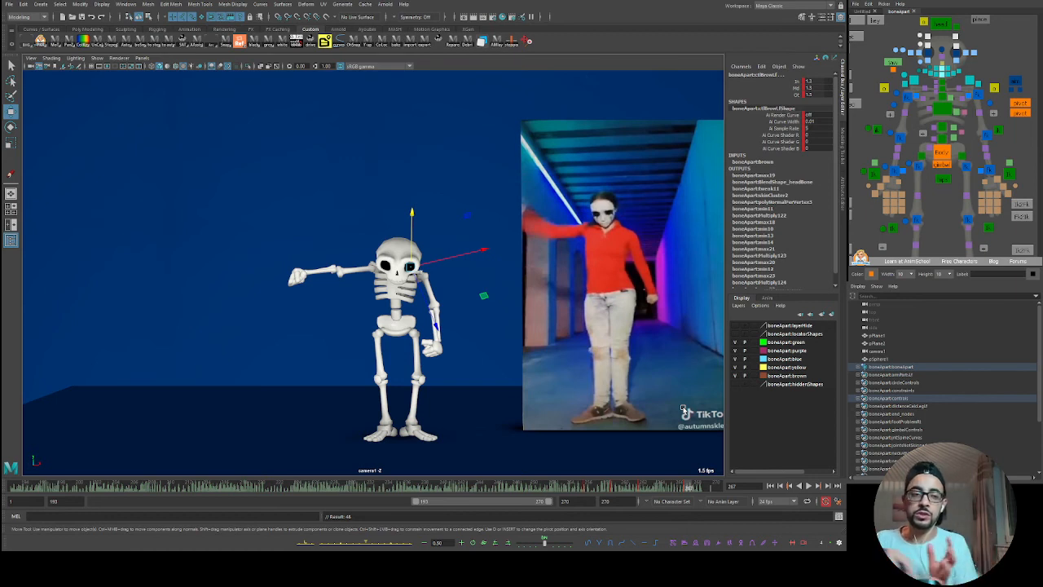
key(alt+v)
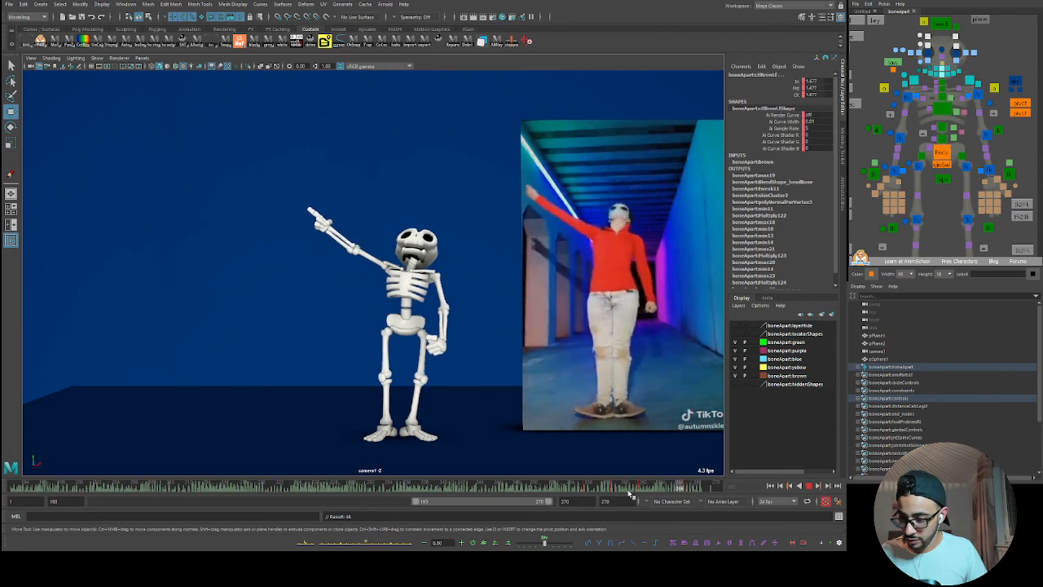
key(alt+v)
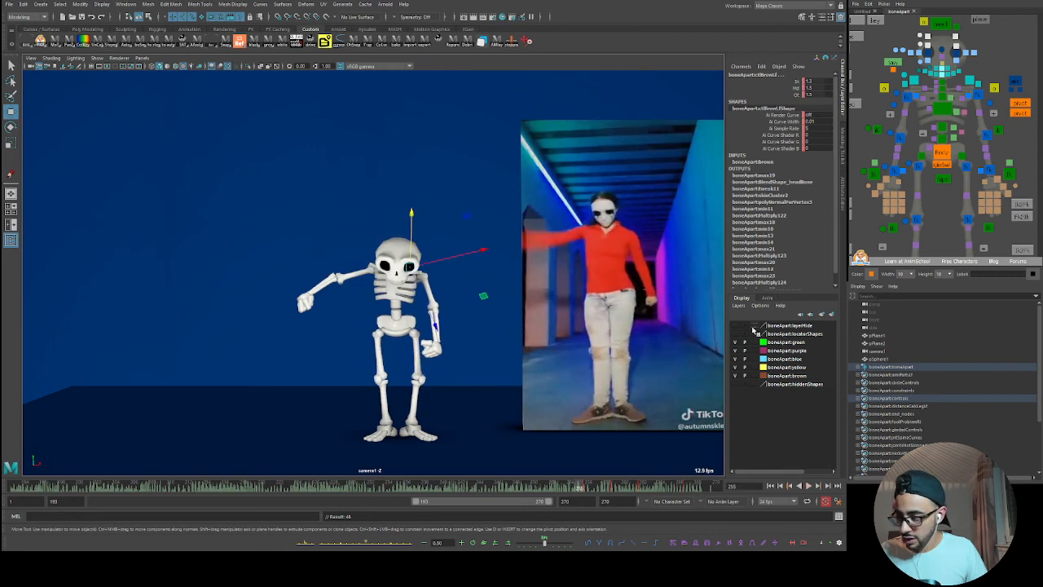
click(947, 71)
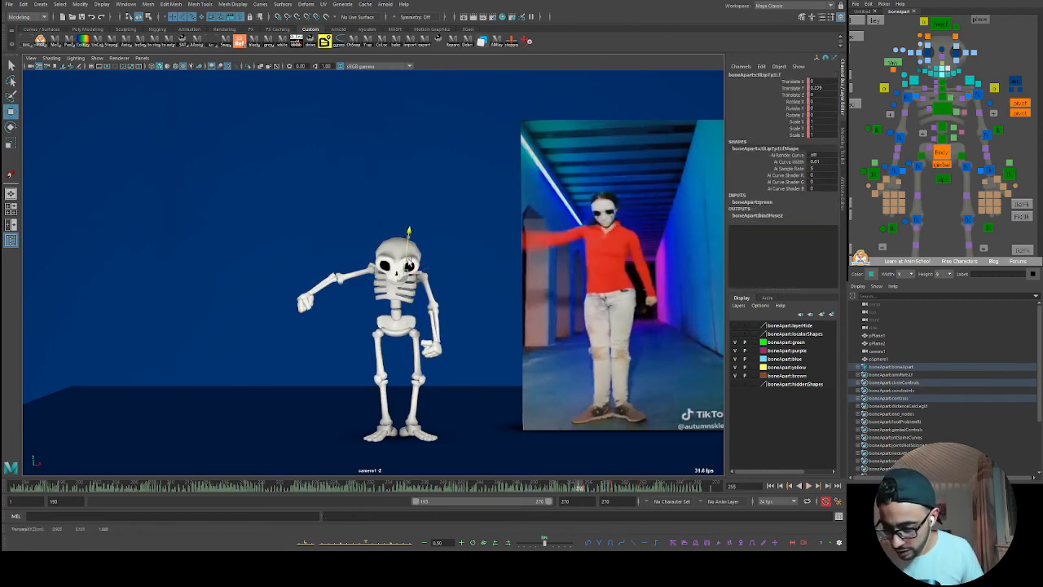
key(ctrl+z)
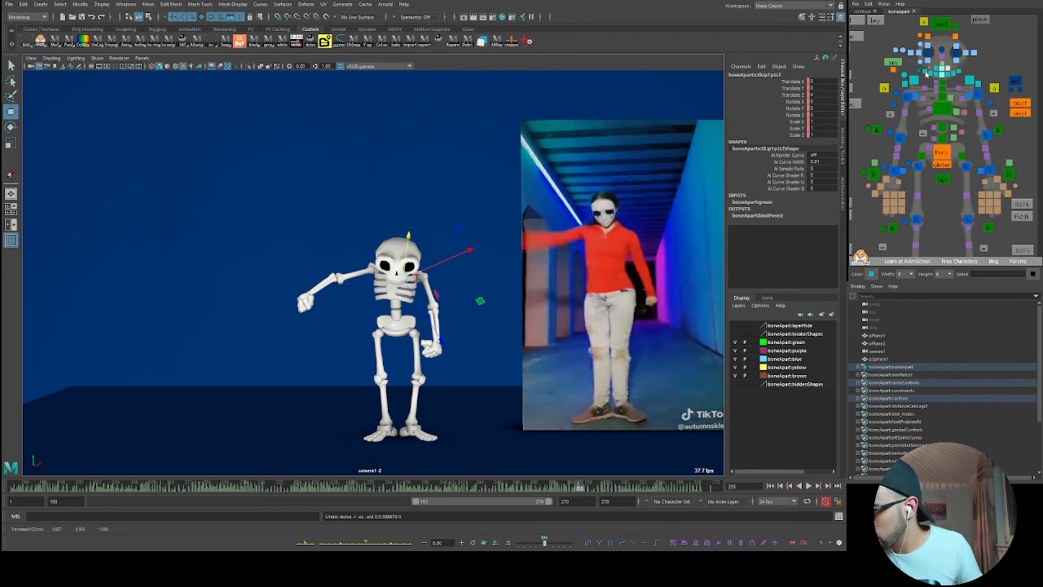
click(941, 71)
click(916, 80)
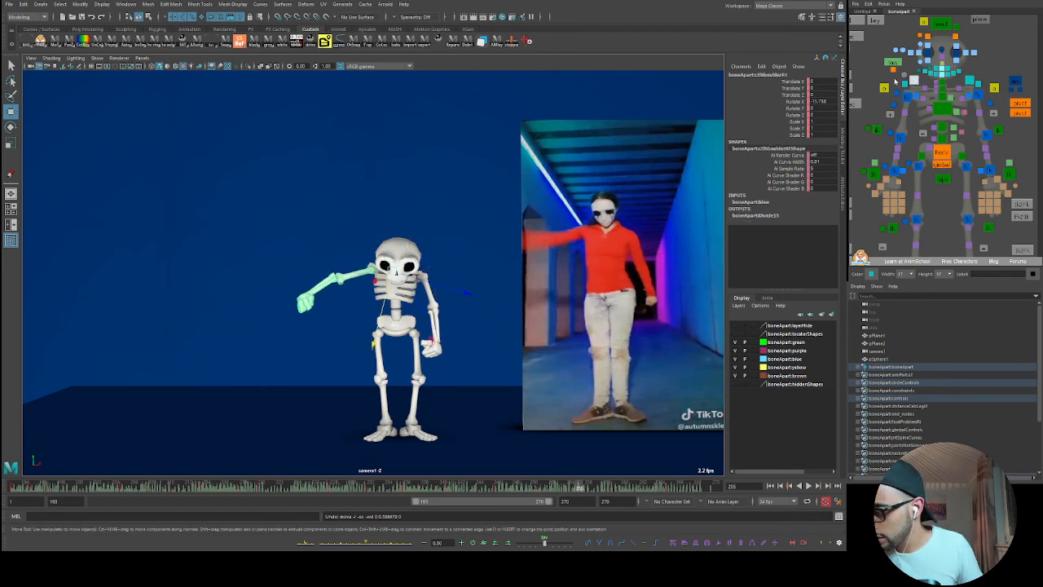
- Select the jaw control, rotate it at frame 263 and key the pose
scroll(888, 121, up, 5)
click(896, 118)
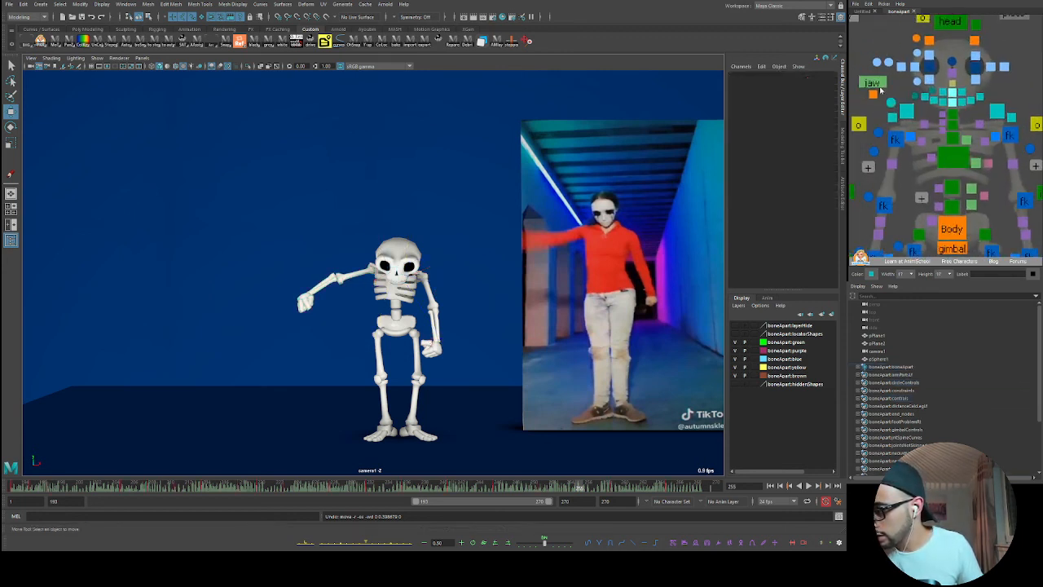
drag(594, 488, 652, 489)
key(s)
key(e)
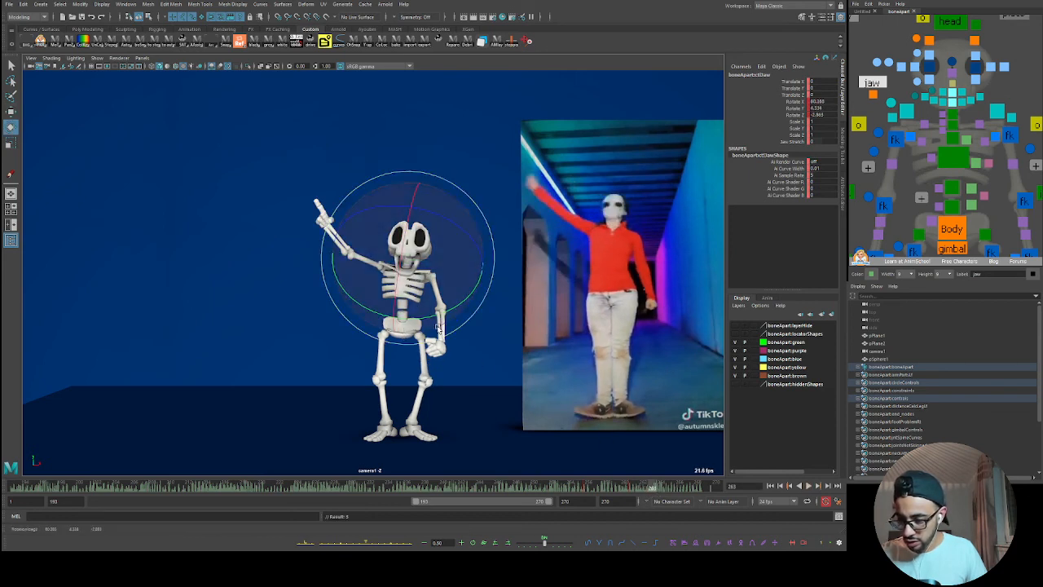
key(s)
- Rotate the jaw at frame 266 and key it
drag(627, 485, 679, 490)
drag(416, 264, 414, 234)
key(s)
- Rotate the jaw open at frame 265 and key the pose
click(652, 487)
key(w)
drag(634, 487, 670, 488)
key(e)
click(392, 284)
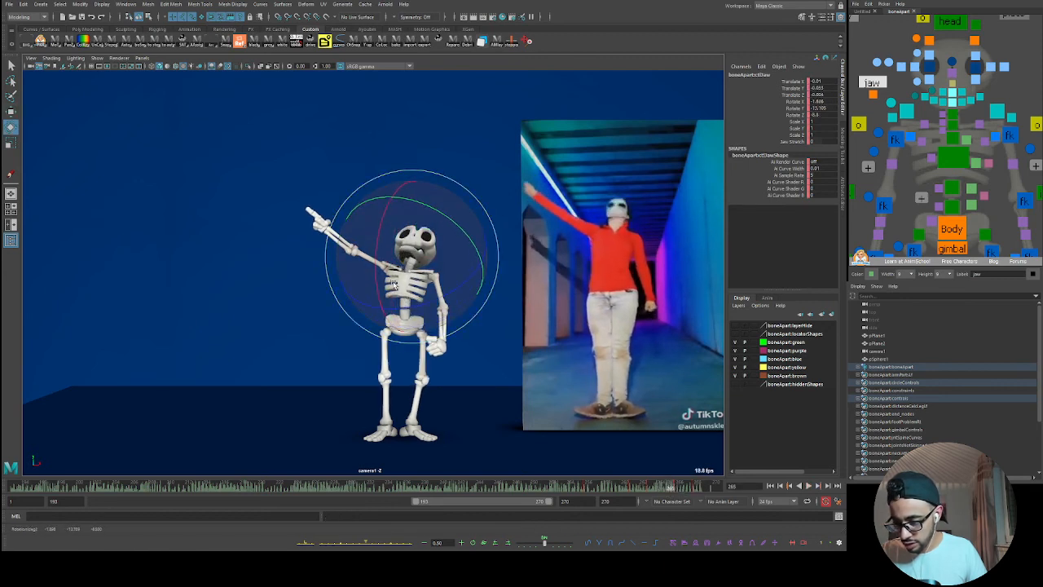
drag(393, 283, 394, 286)
key(s)
- Play the animation to review the jaw and face motion through the end of the dance range
key(alt+v)
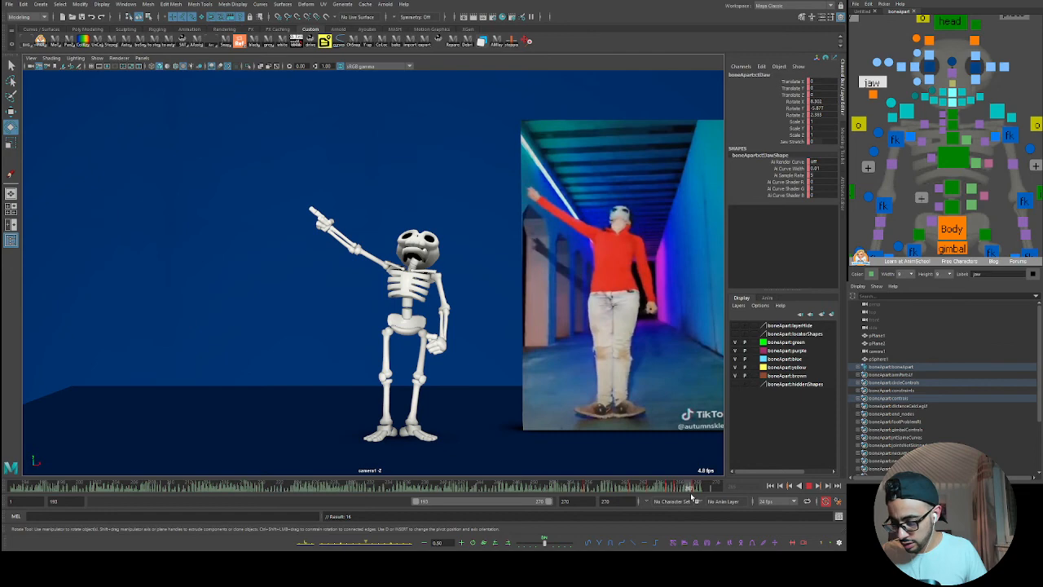
key(alt+v)
key(alt+period)
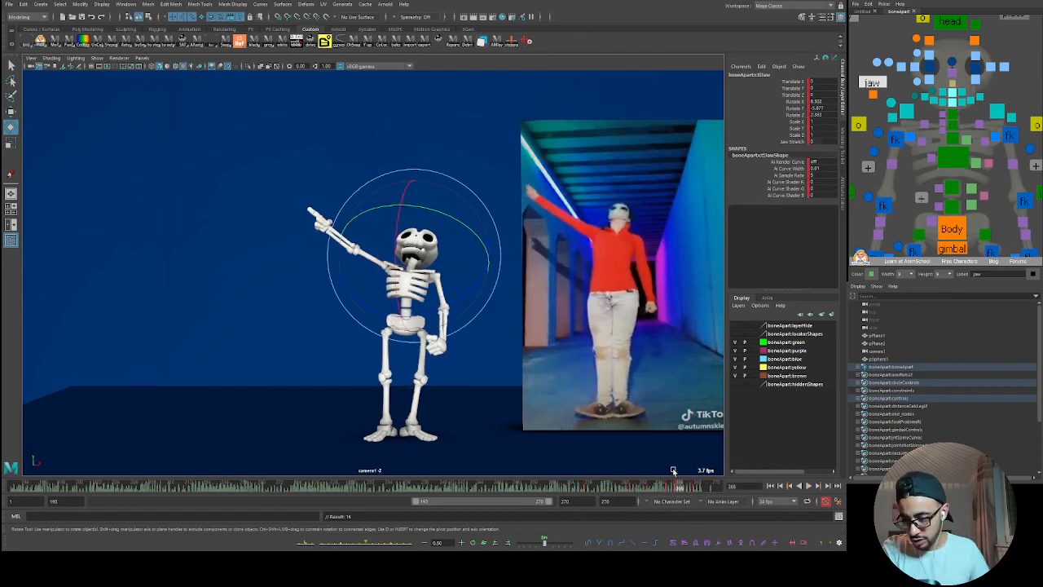
key(alt+v)
key(alt+v)
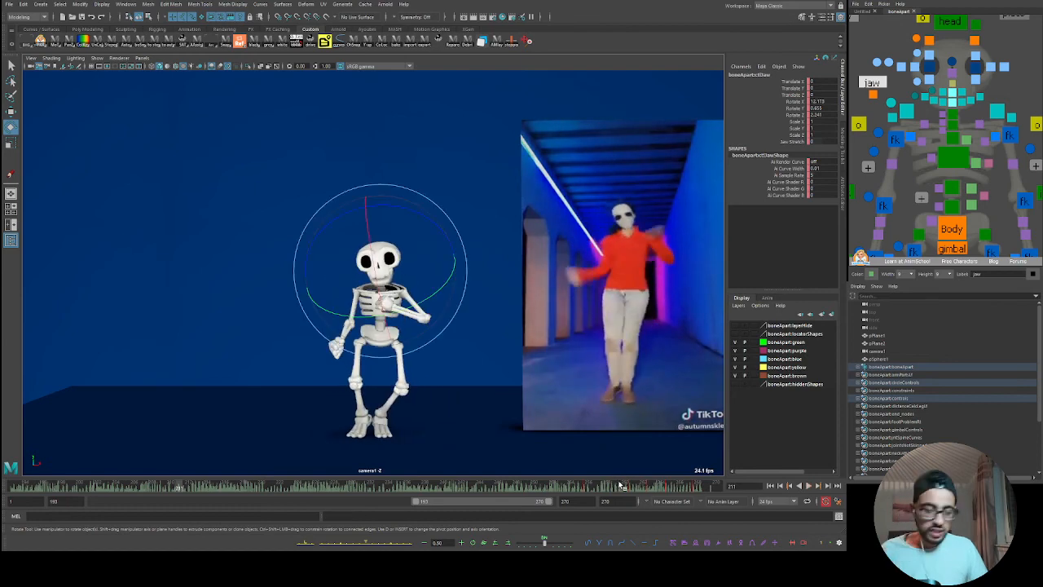
- Replay the frame 193 to 270 range to check the skeleton's dance against the reference
key(alt+v)
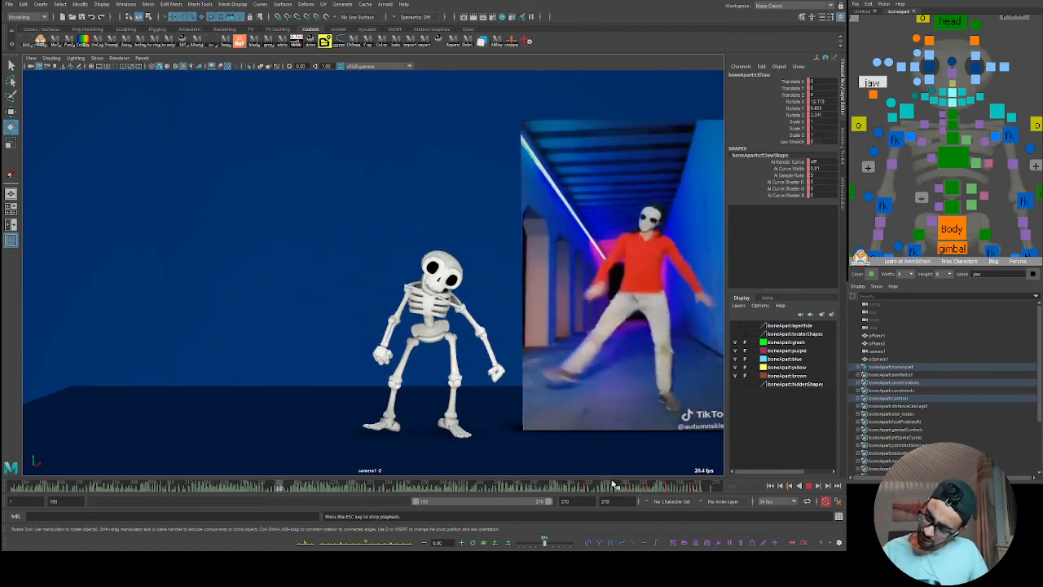
key(alt+v)
key(alt+v)
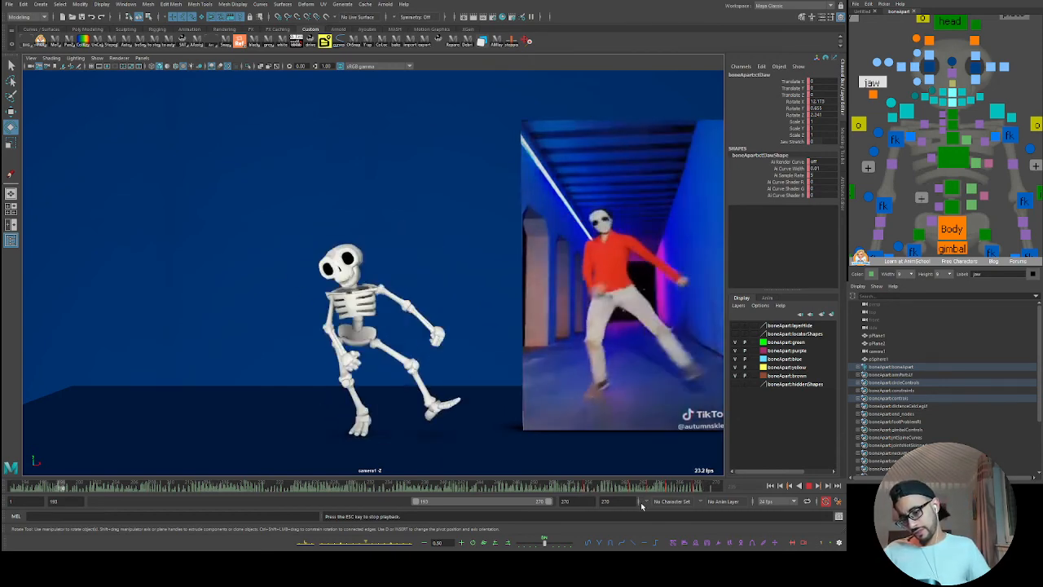
key(Escape)
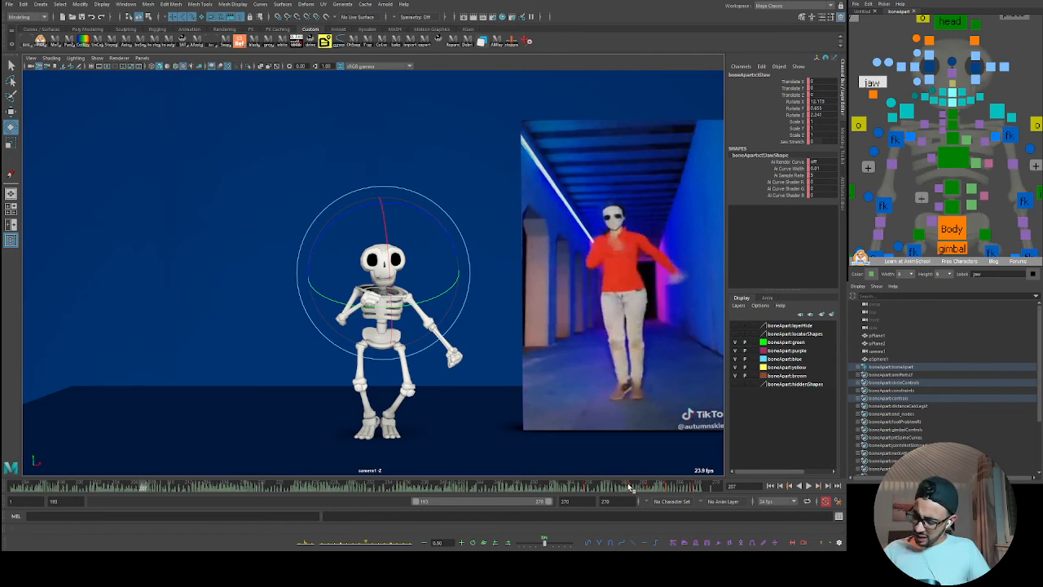
- Select the head control at frame 256 and examine its Scale X, Y and Z curves in the graph editor
click(638, 486)
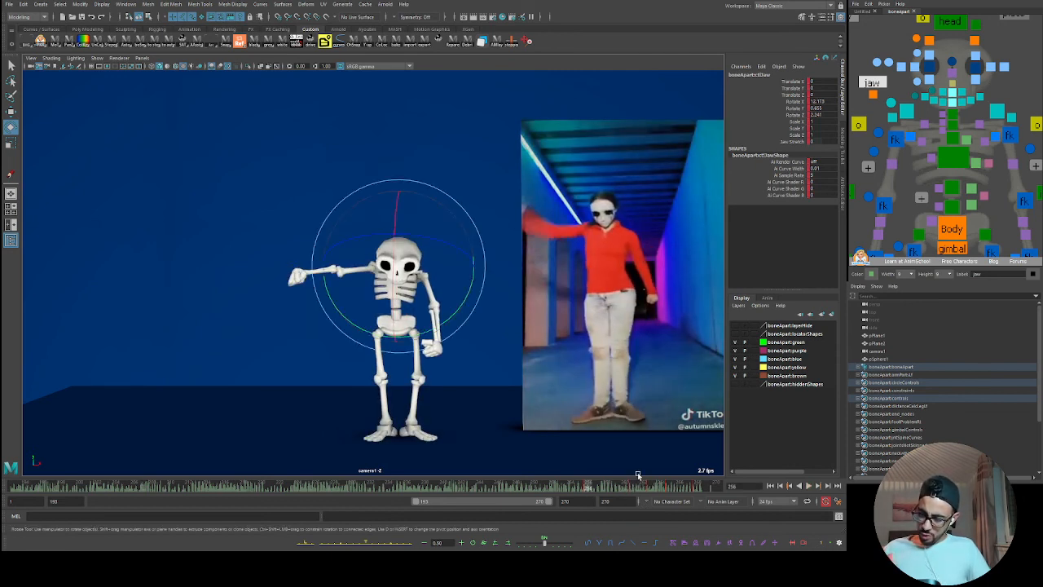
click(948, 20)
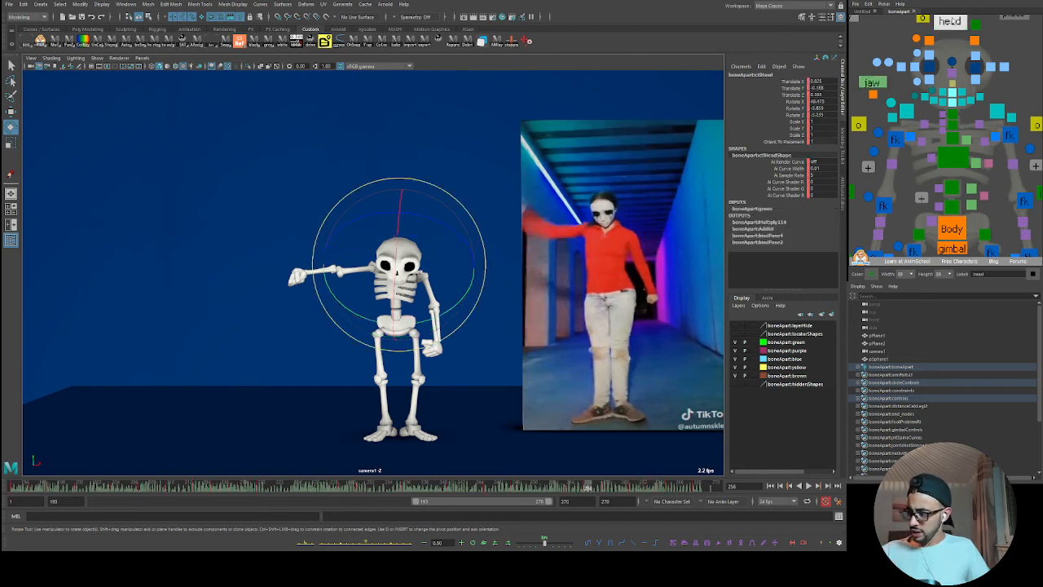
key(space)
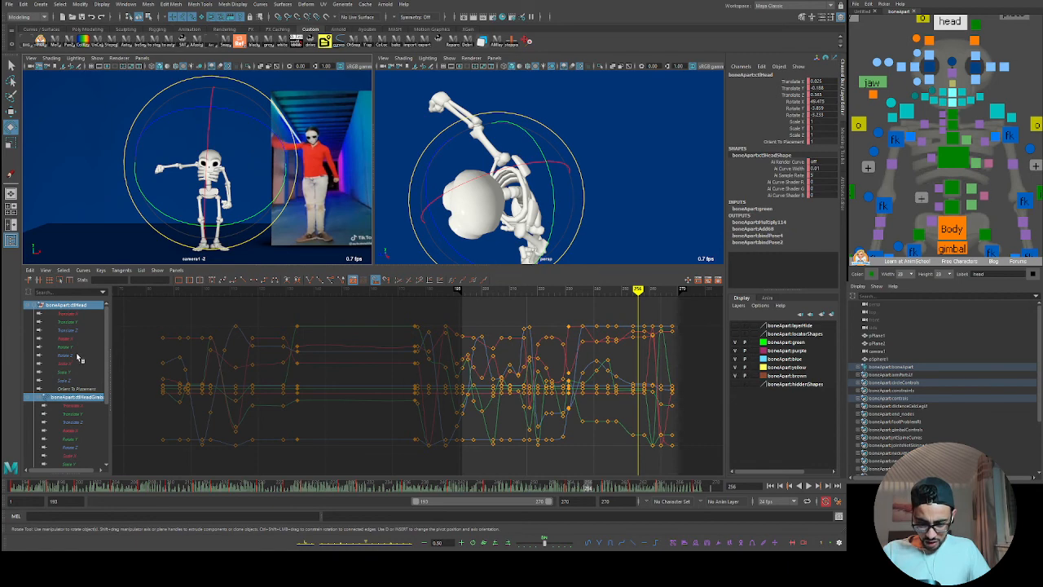
drag(79, 355, 72, 379)
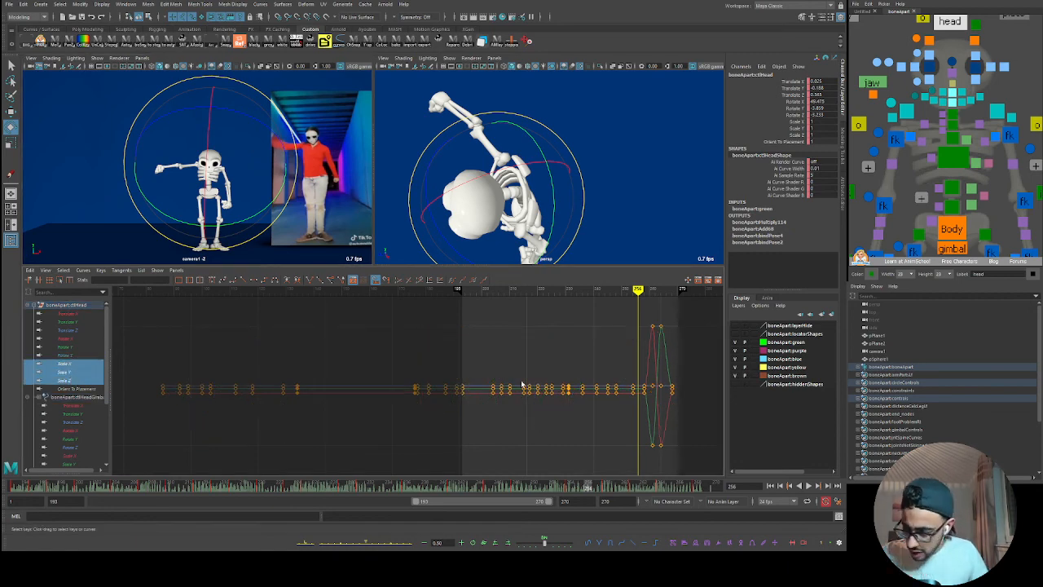
alt+right_drag(644, 409, 571, 310)
drag(570, 310, 542, 426)
middle_drag(543, 426, 541, 425)
key(space)
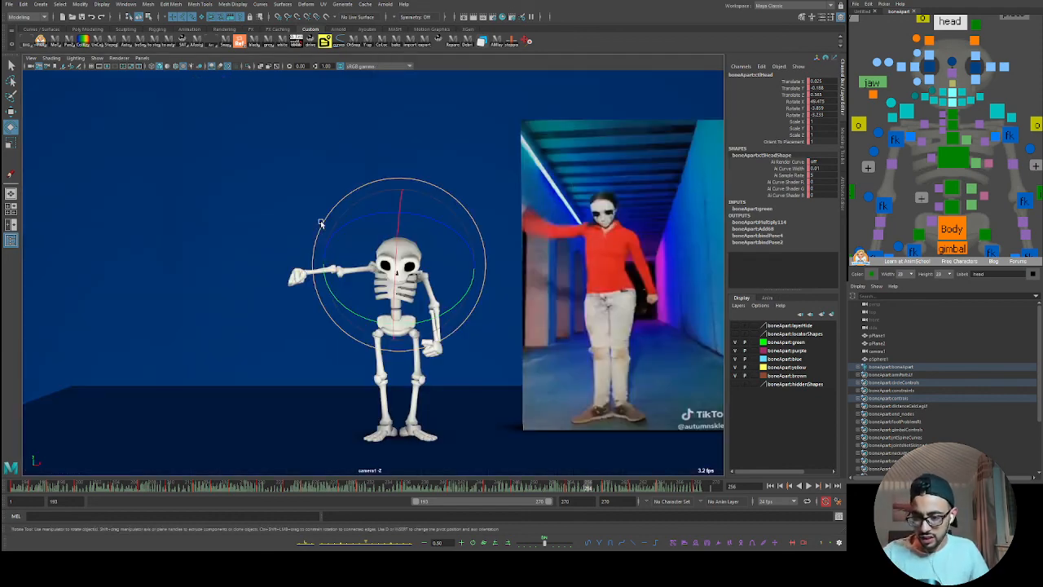
- Clear the control selection at frame 198 and play the range to review the motion
drag(555, 486, 71, 487)
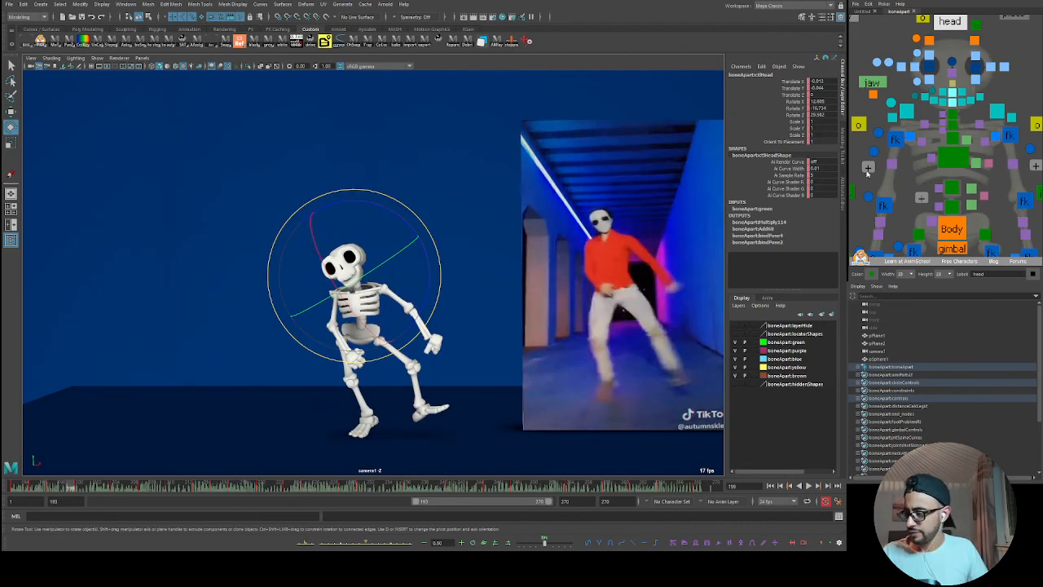
click(877, 138)
click(596, 316)
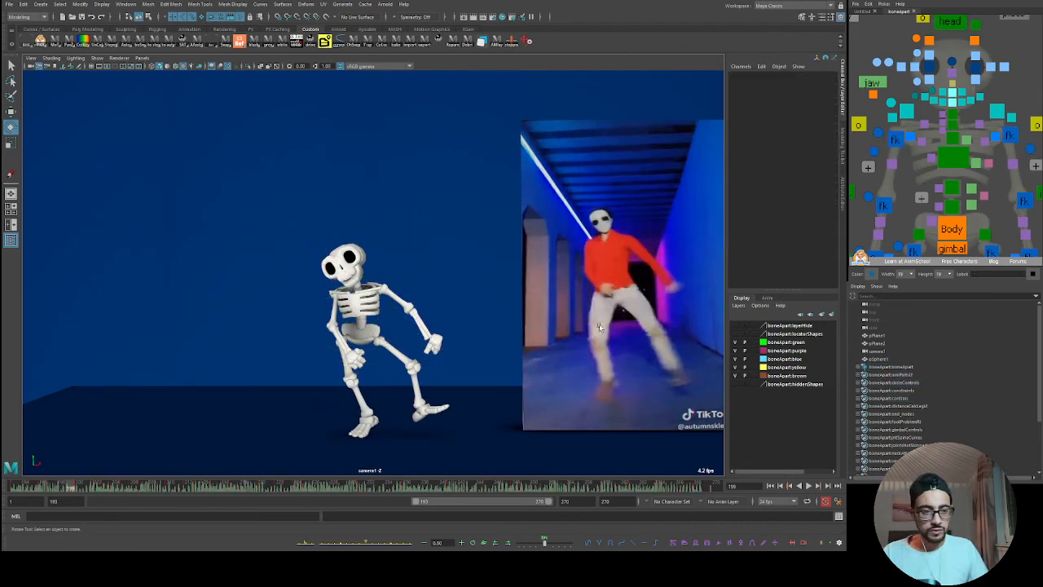
key(alt+v)
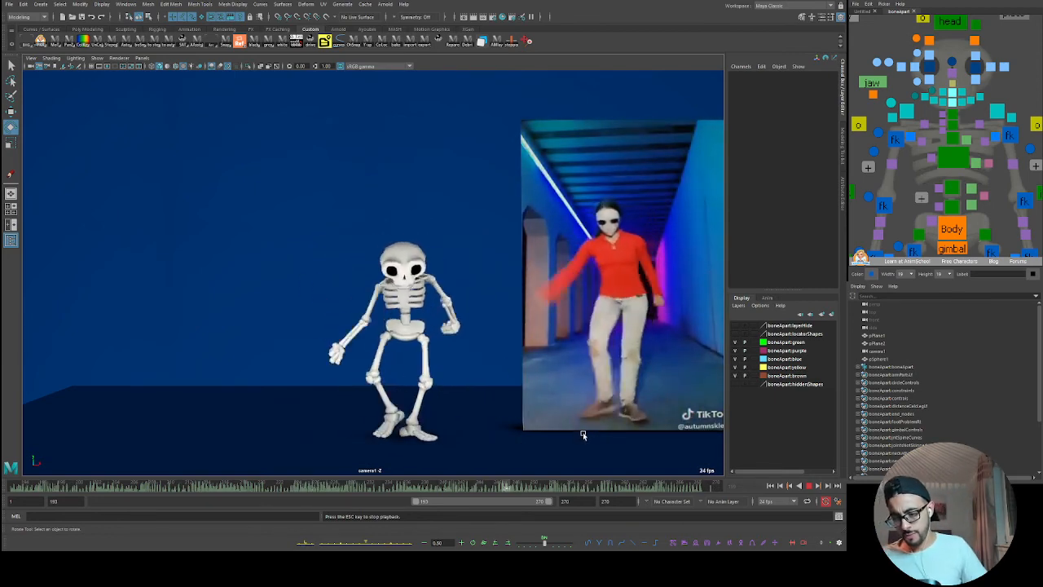
key(Escape)
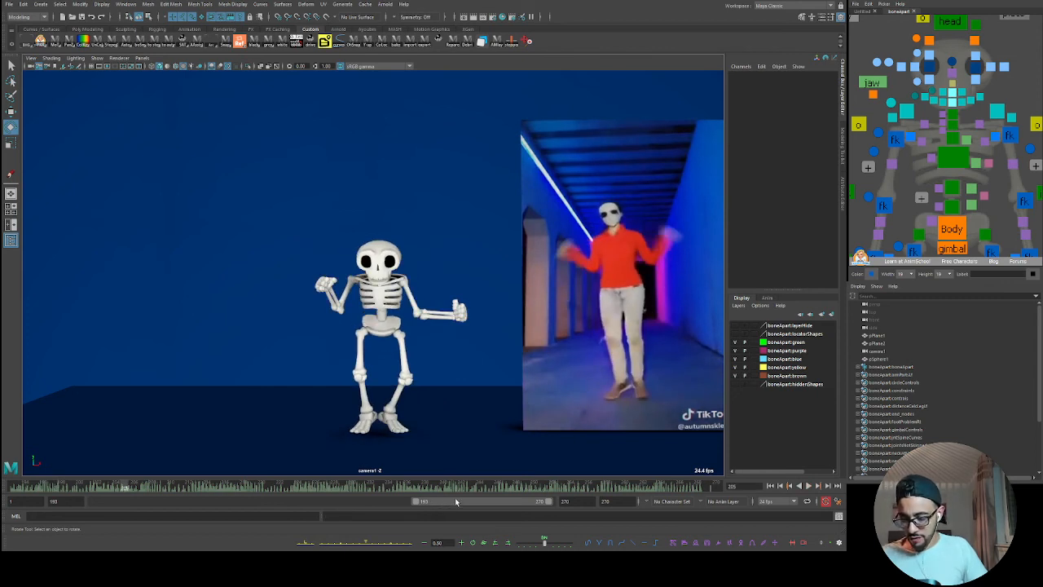
- Extend the playback range to frames 1 to 270 and play the whole animation from frame 1
double_click(453, 500)
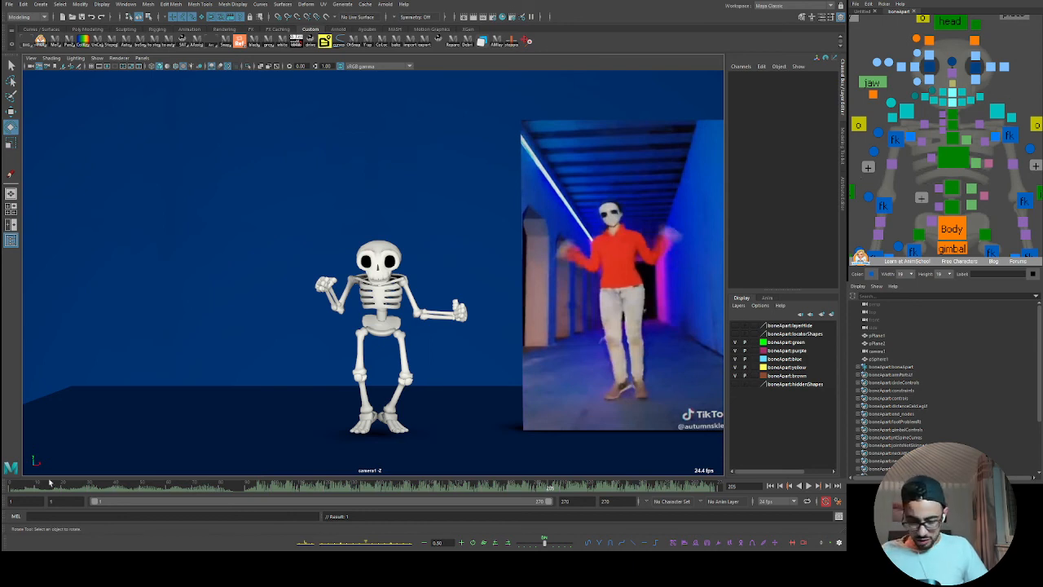
click(15, 487)
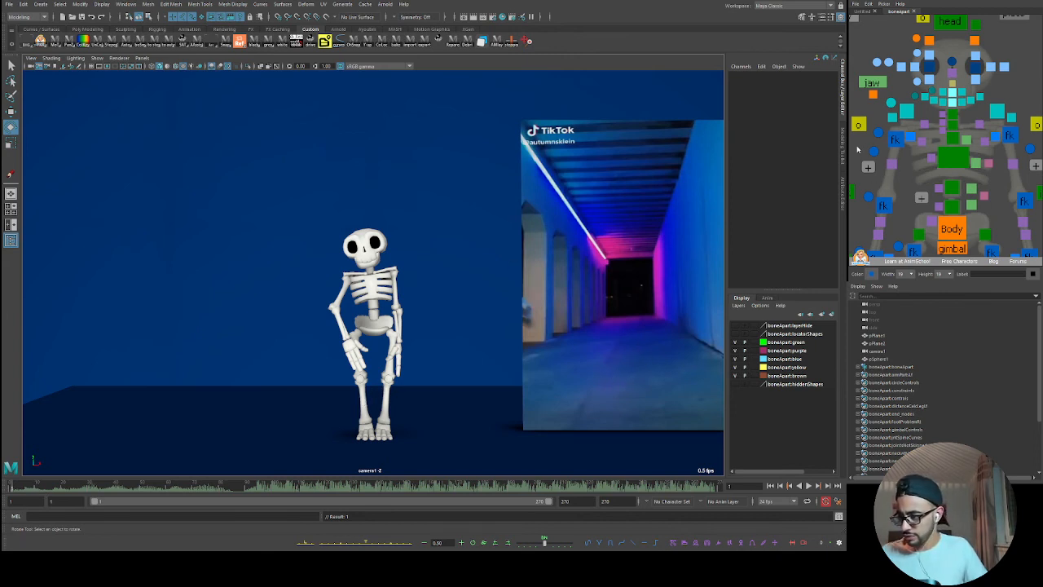
key(alt+v)
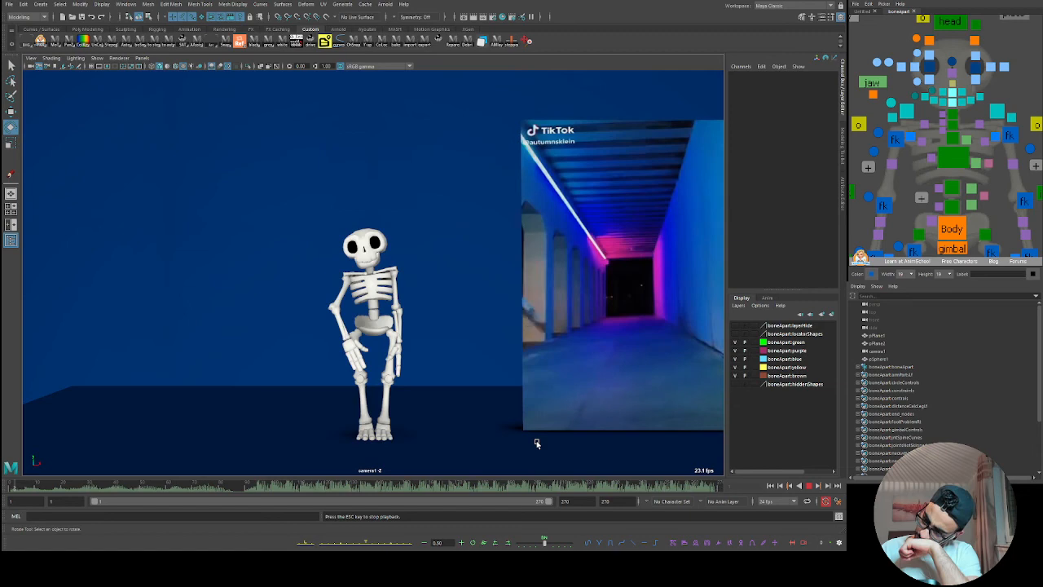
- Select the chest control at frame 118 and review the torso motion between the early kick and the later dance moves
drag(449, 488, 324, 487)
click(963, 160)
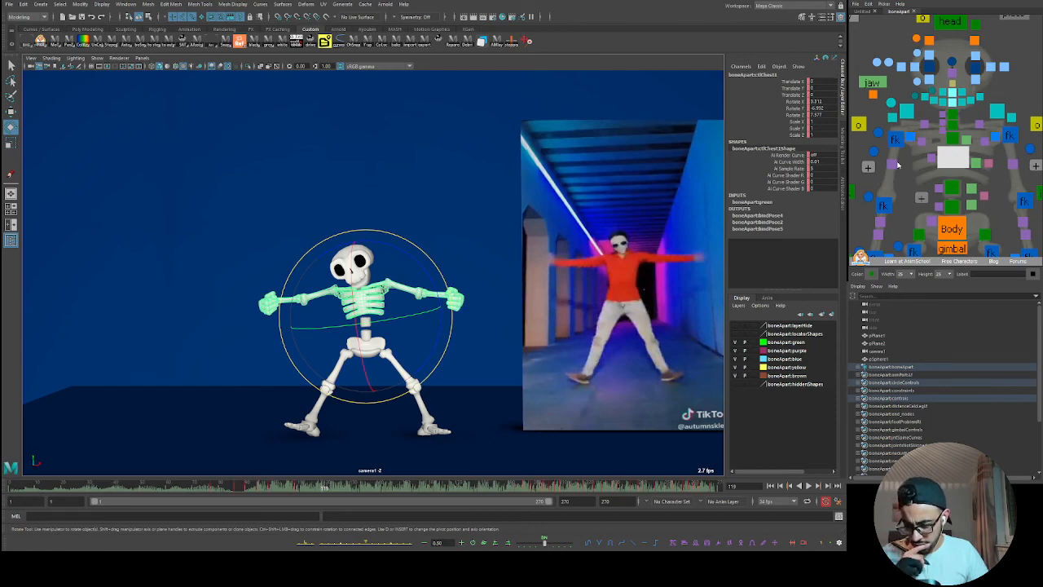
drag(321, 490, 523, 507)
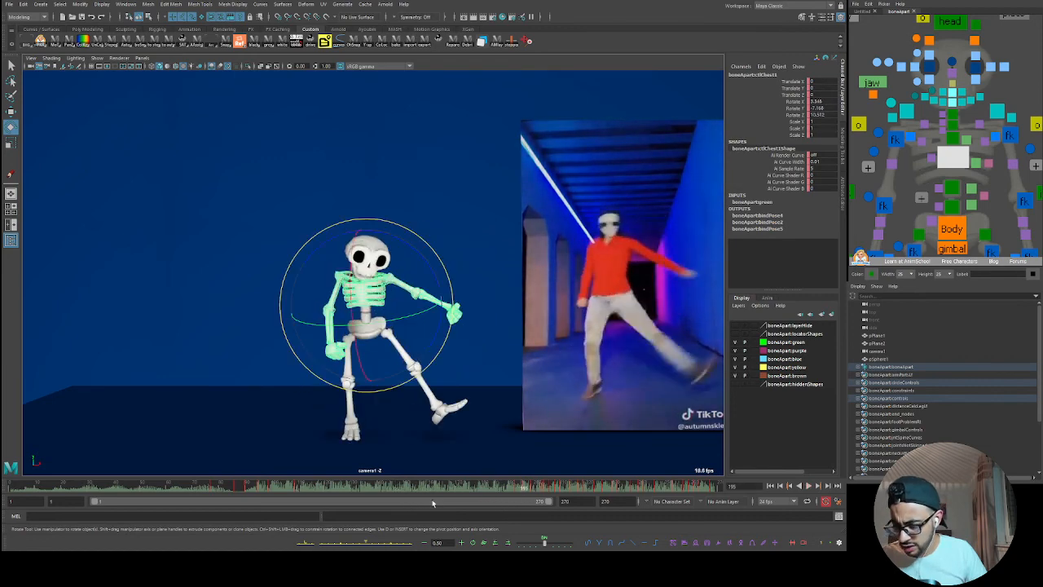
drag(272, 495, 324, 488)
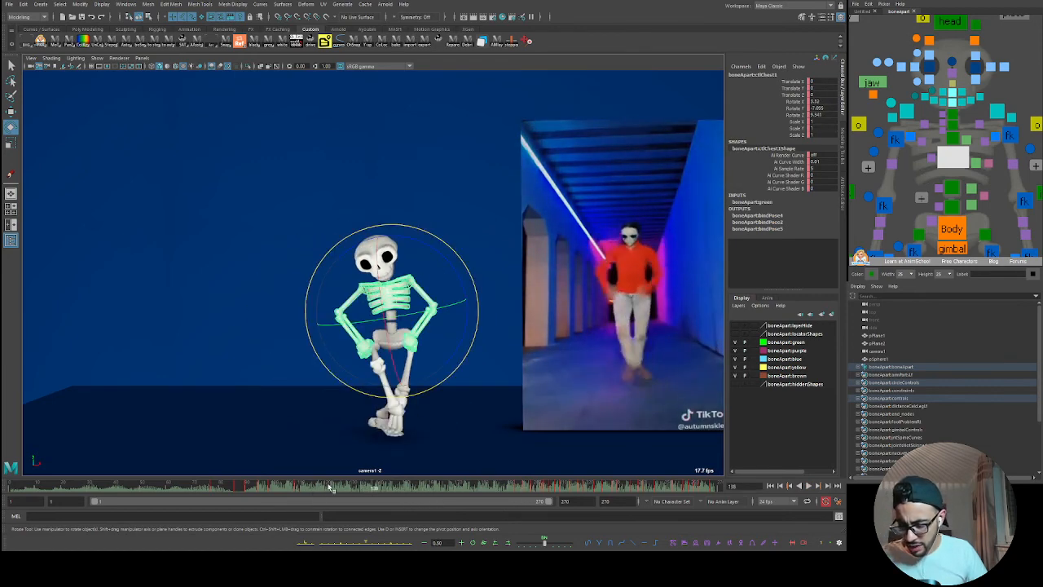
key(alt+v)
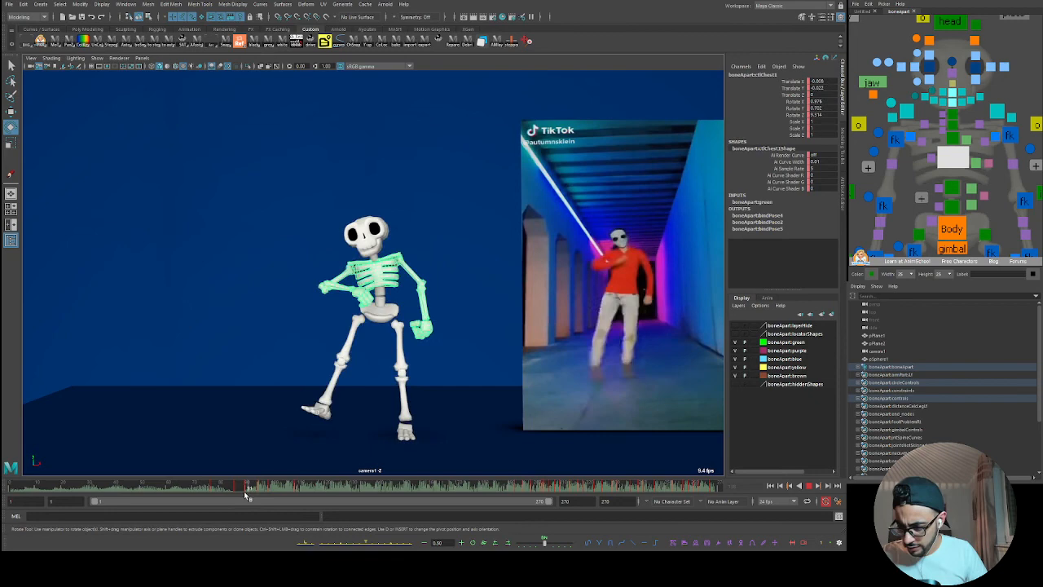
- Rotate the chest control at frame 94, key its pose and replay the kick around frame 97
mouse_move(244, 497)
mouse_down()
mouse_move(268, 498)
mouse_move(255, 496)
mouse_up()
drag(454, 287, 432, 267)
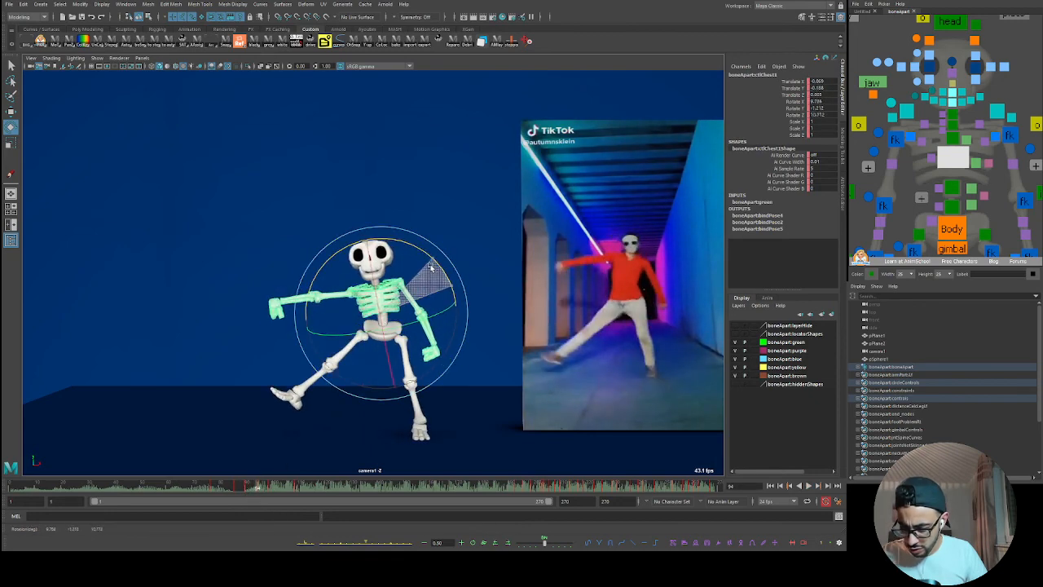
drag(240, 488, 265, 488)
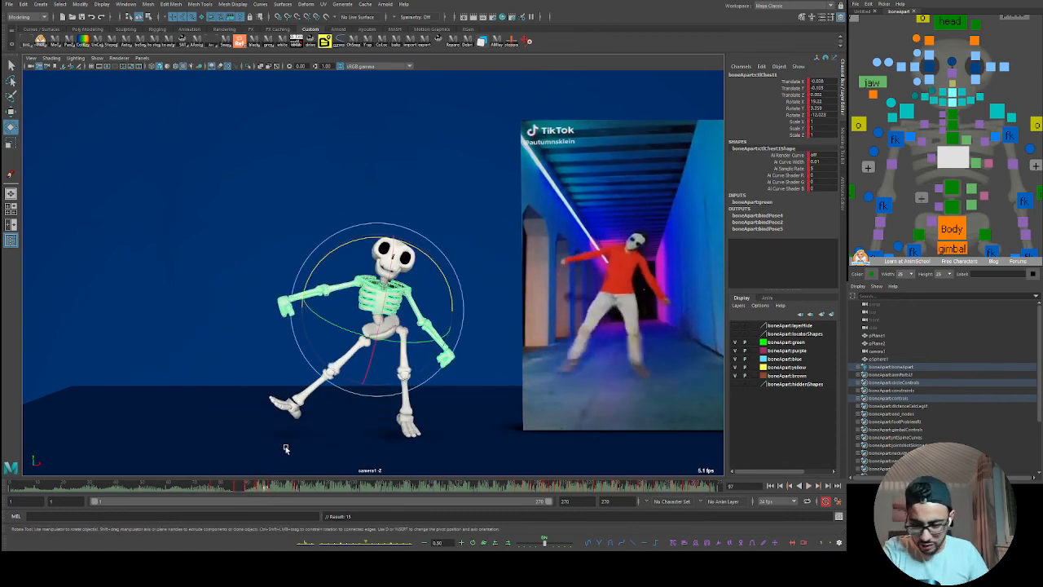
key(alt+comma)
key(alt+v)
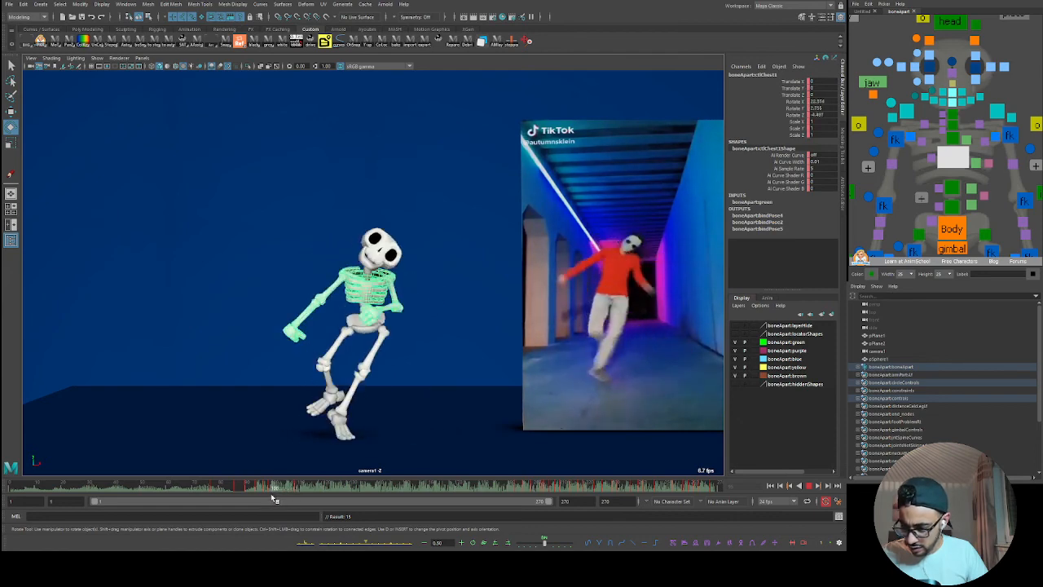
- Rotate the chest control at frame 106 and play the motion to check it
key(alt+v)
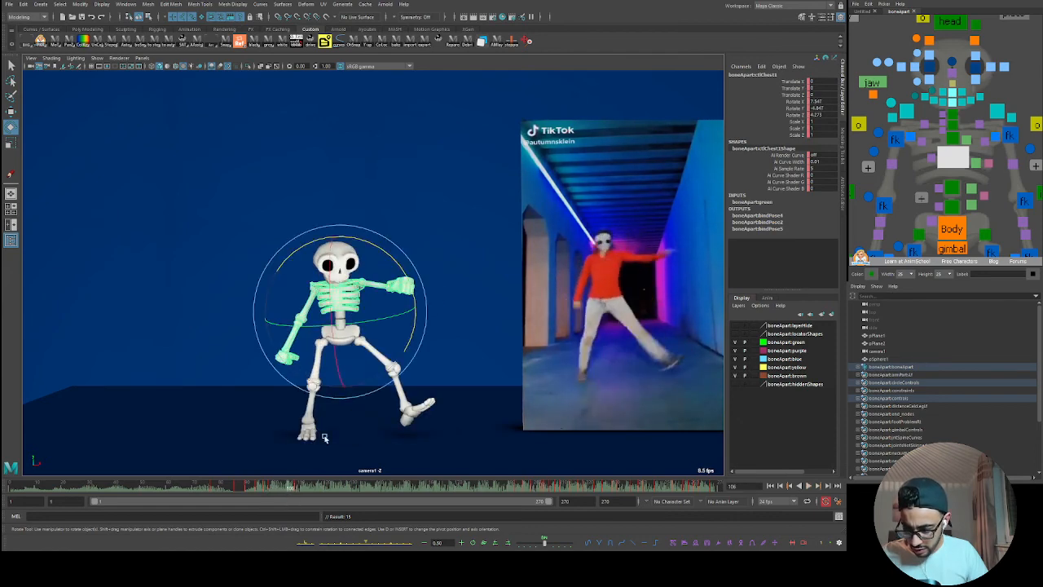
drag(412, 296, 412, 316)
key(alt+v)
- Lower the chest control near frame 109 to a Translate Y of about -0.17 and replay the side kick
click(296, 495)
key(w)
drag(342, 313, 339, 321)
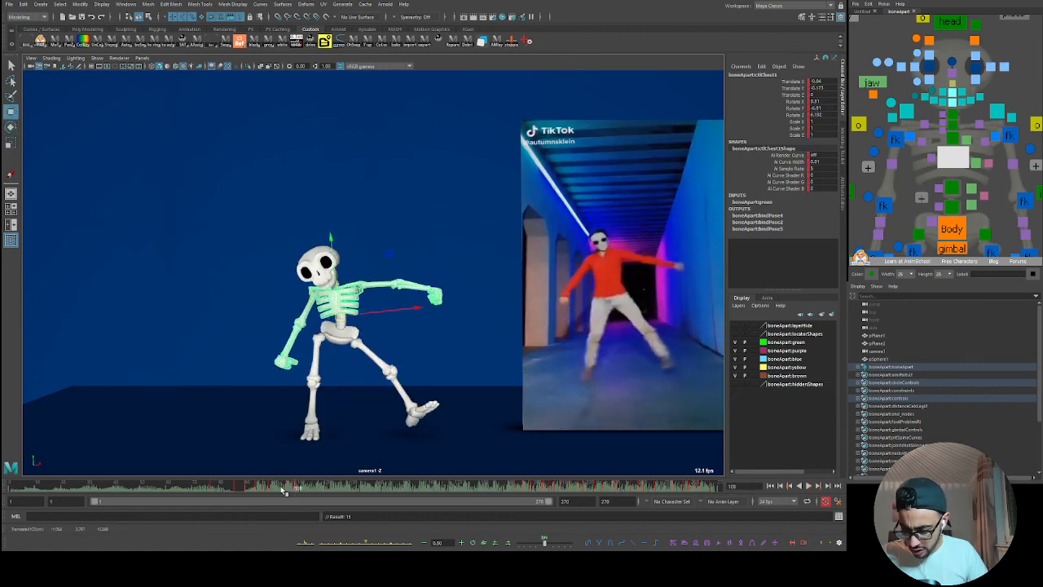
key(alt+v)
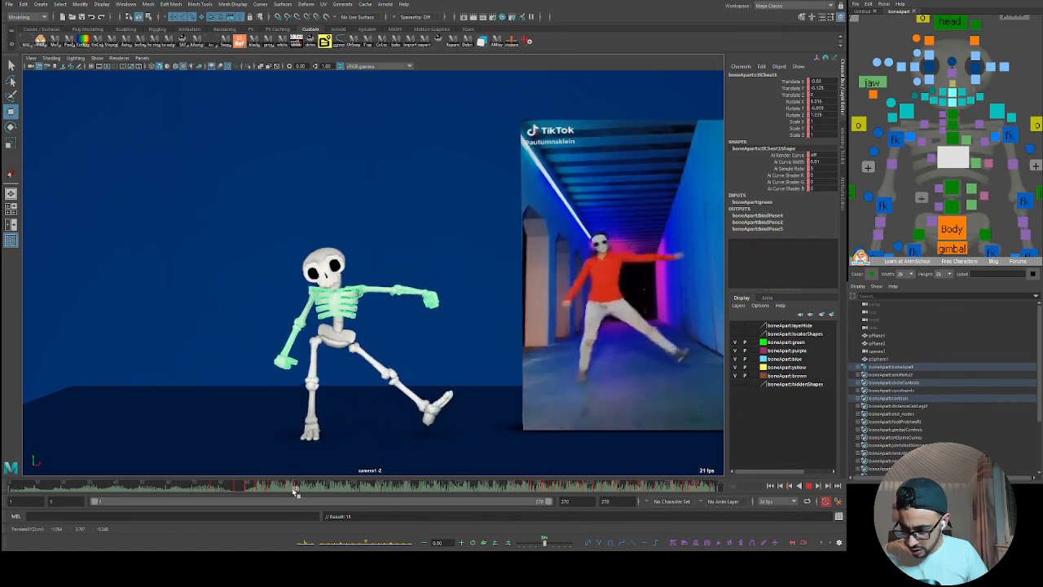
- Rotate the chest control at frame 116, where both fists are raised, and replay the motion
click(314, 489)
key(e)
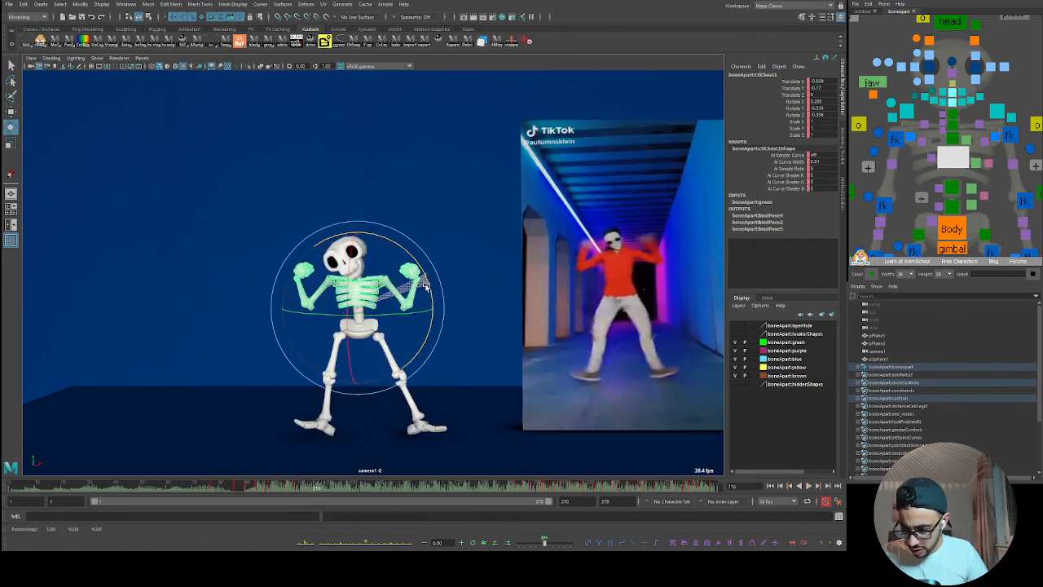
key(alt+v)
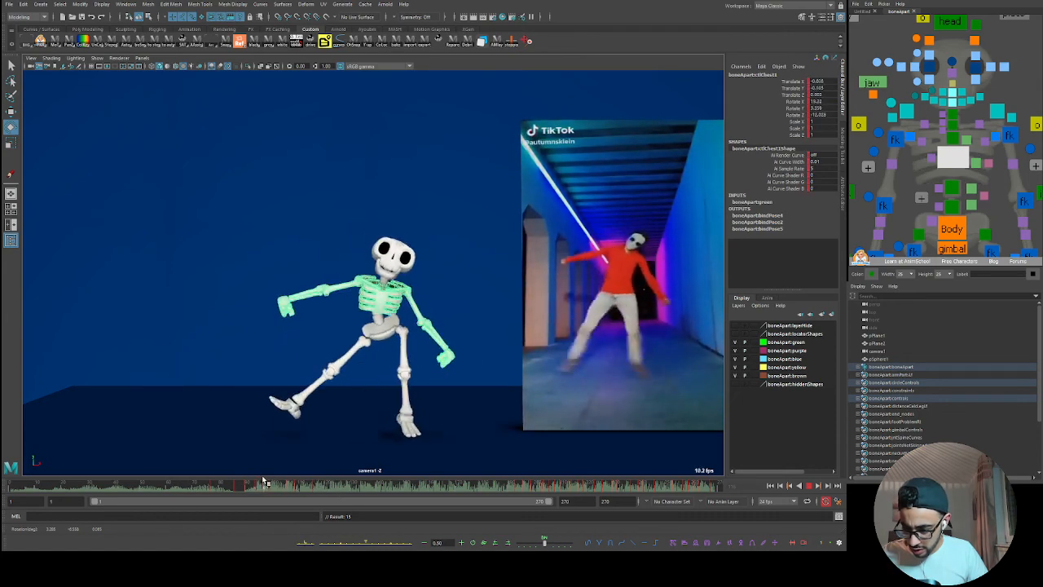
- Lower the chest control at frame 97 to a Translate Y of about -0.17 and replay the kick
key(alt+v)
key(w)
key(alt+v)
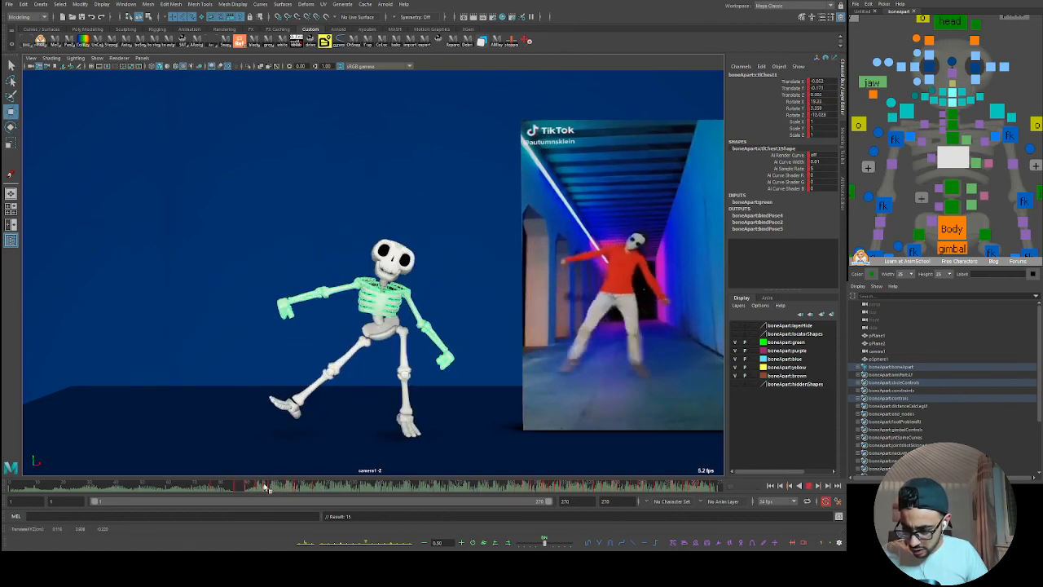
key(alt+v)
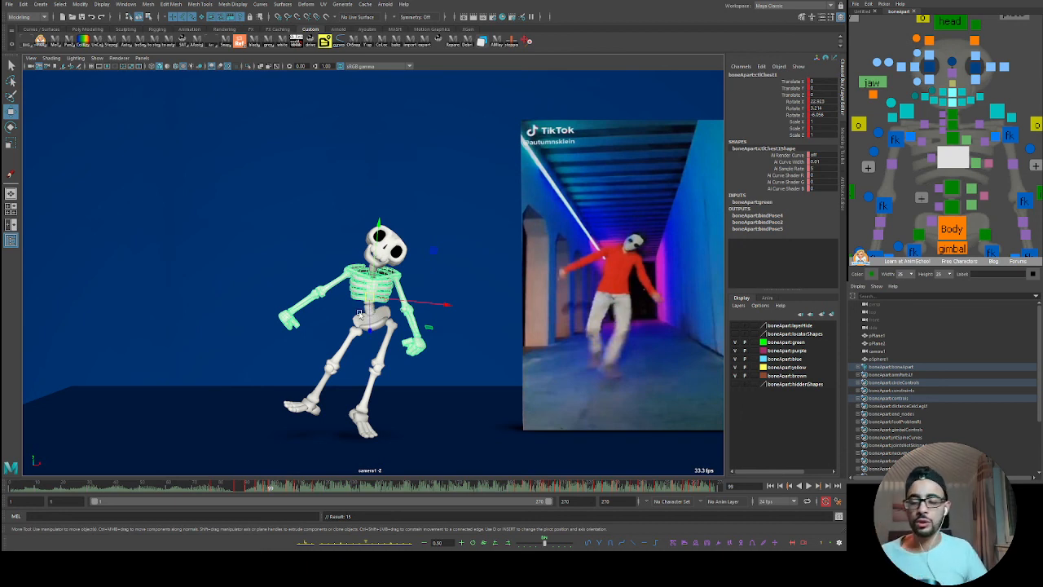
- Review the motion past frame 109 and lower the chest control at frame 120, where the arms and legs are spread
key(alt+v)
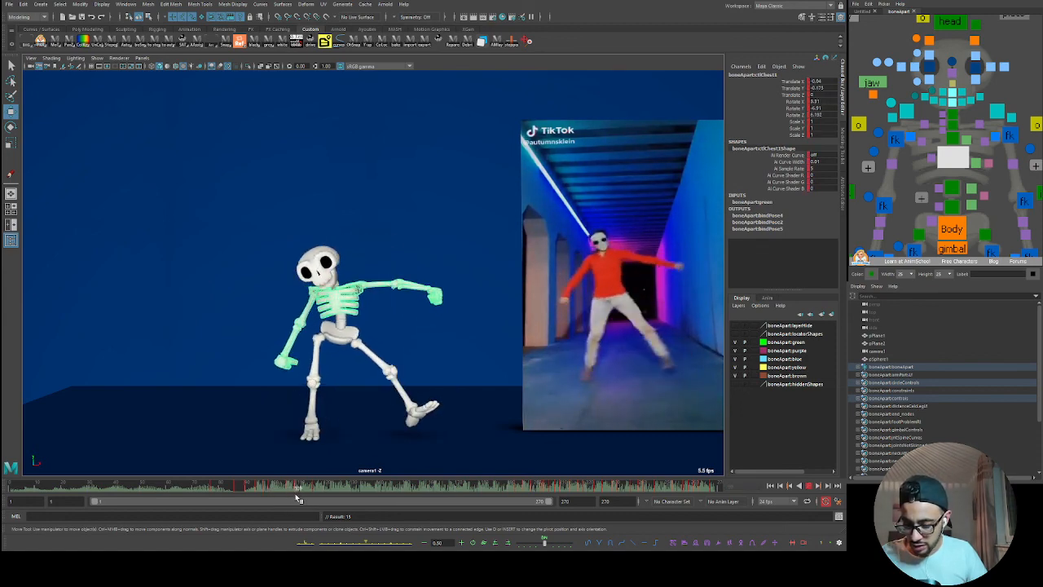
click(297, 494)
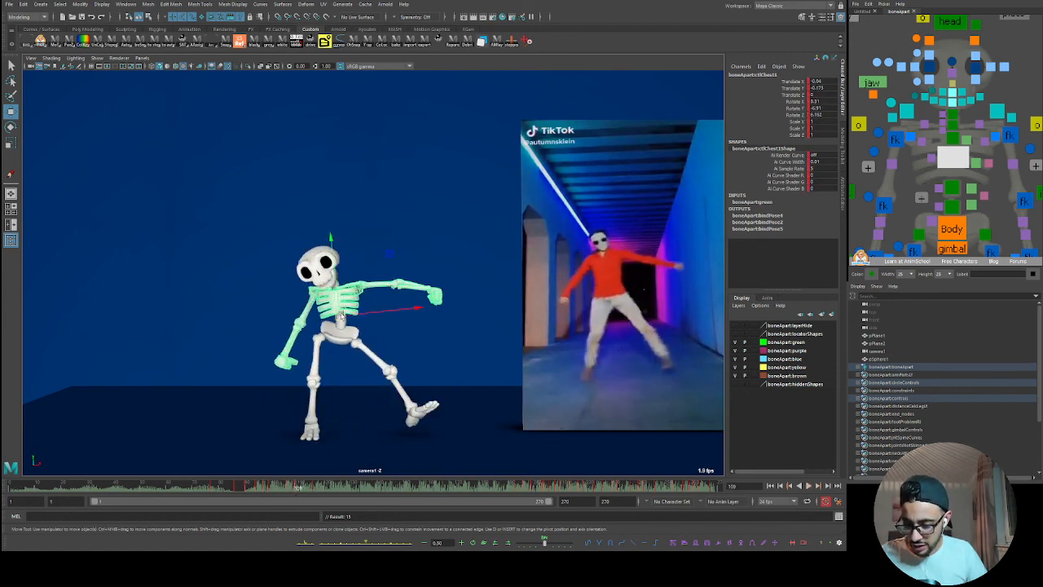
key(alt+v)
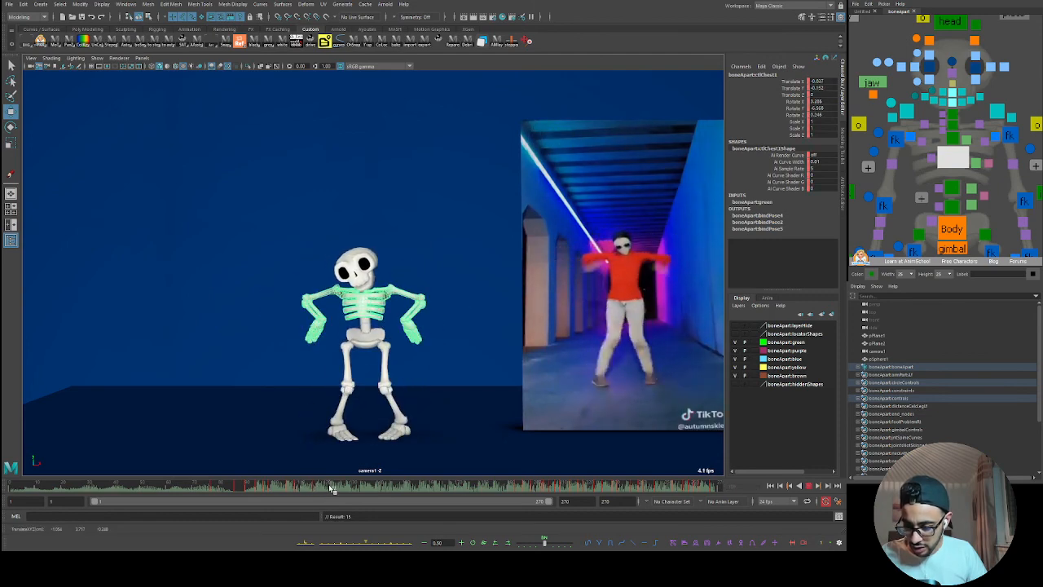
click(323, 488)
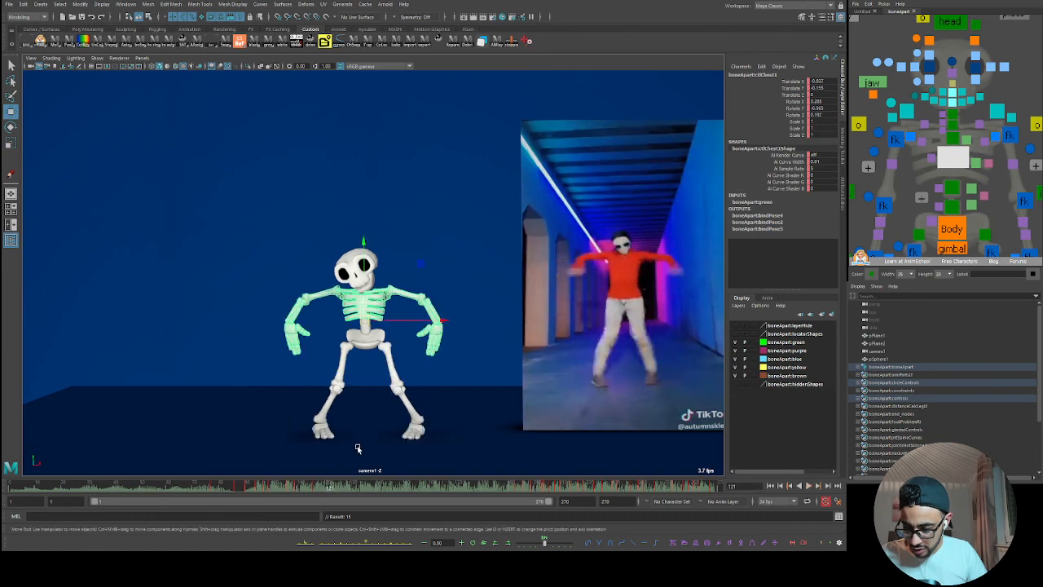
drag(337, 489, 334, 487)
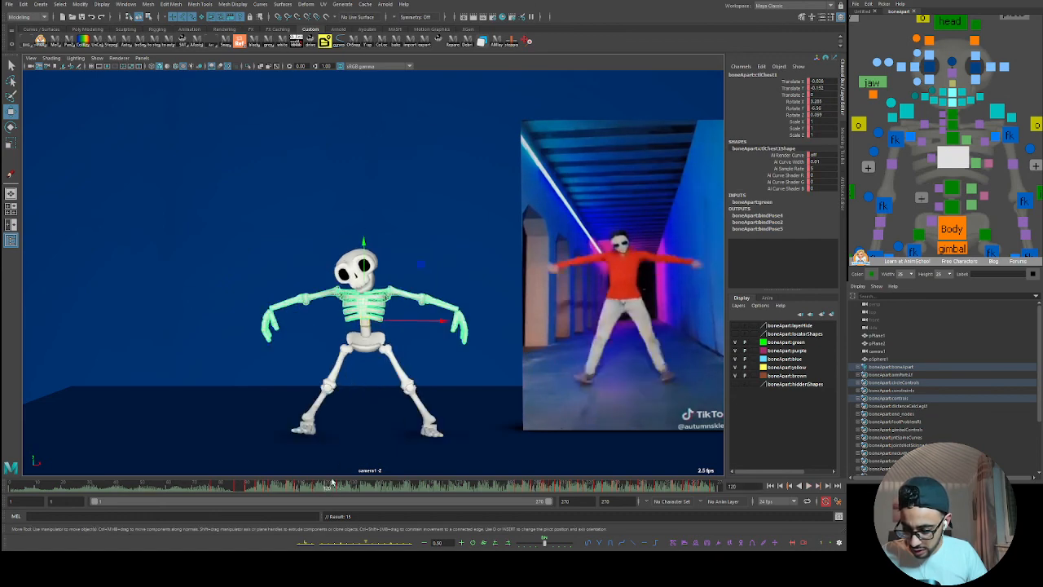
drag(366, 323, 366, 333)
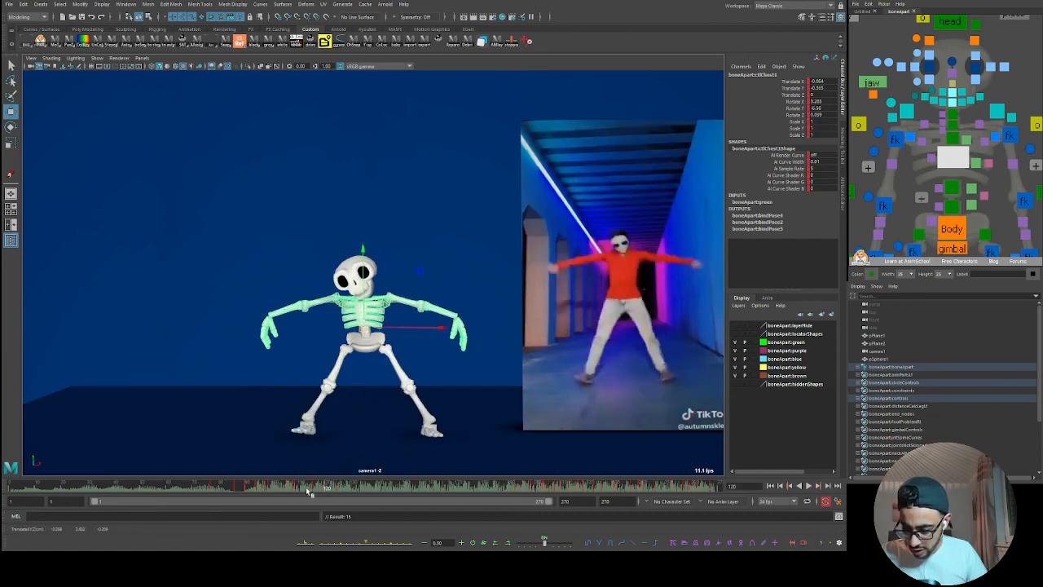
- Lower and rotate the chest control near frame 130, where the legs are crossed, and replay the motion
key(alt+v)
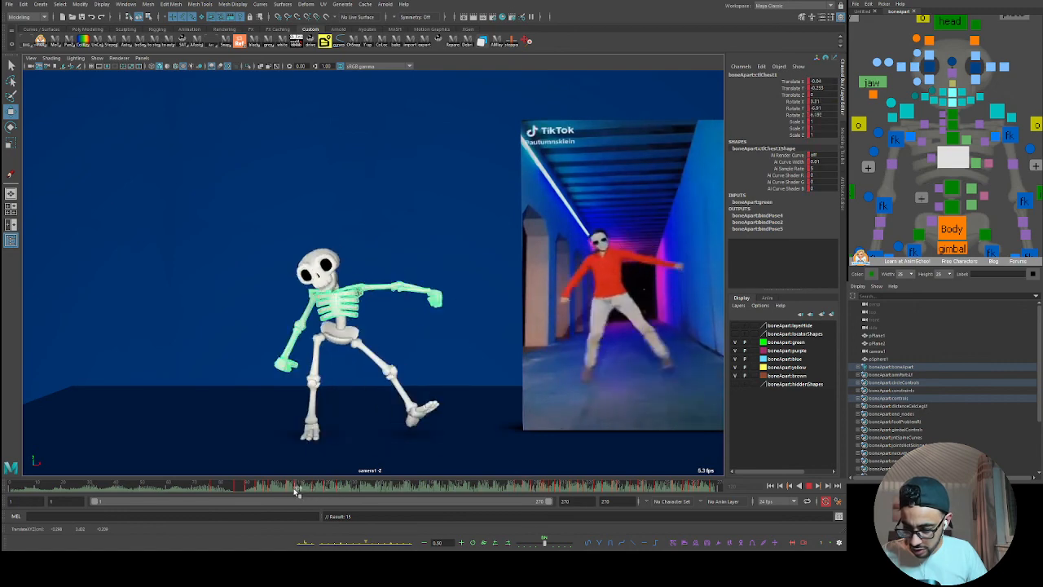
click(349, 486)
mouse_move(349, 492)
mouse_down()
mouse_move(362, 486)
mouse_move(352, 489)
mouse_up()
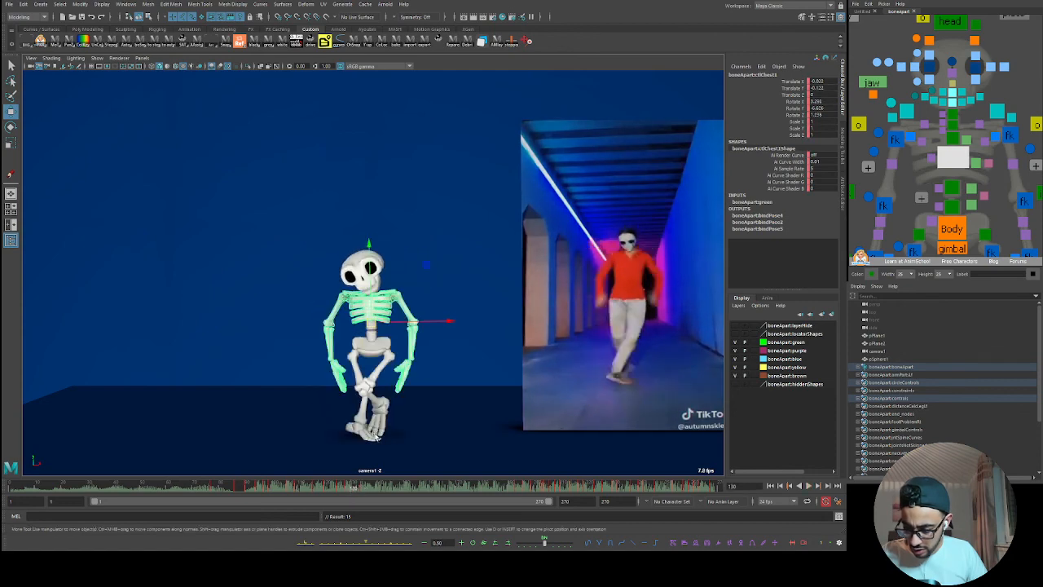
drag(372, 323, 367, 352)
key(e)
key(alt+v)
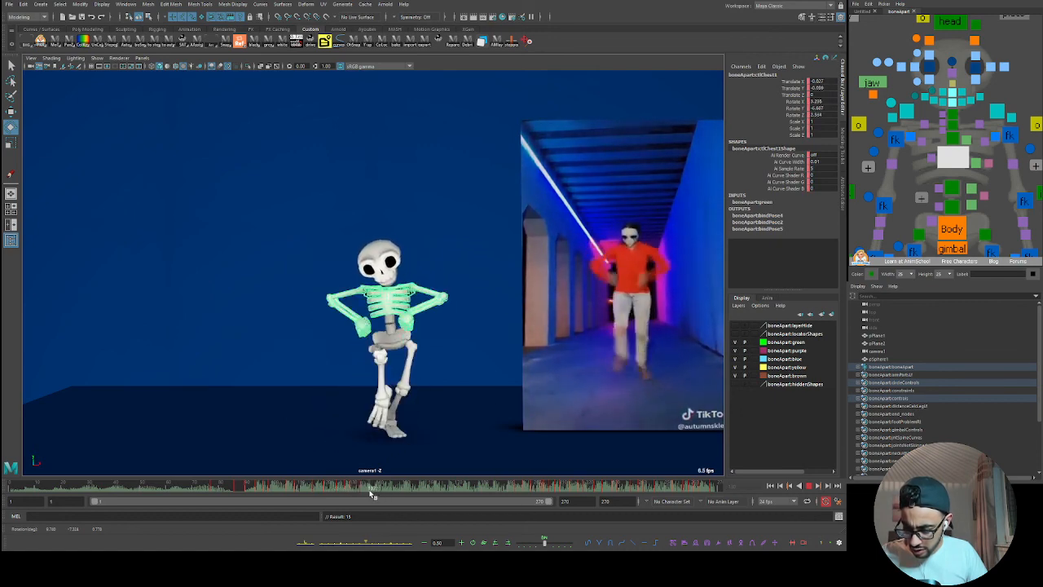
- Lower the chest control at frame 142, where the hands rest at the hips
click(383, 489)
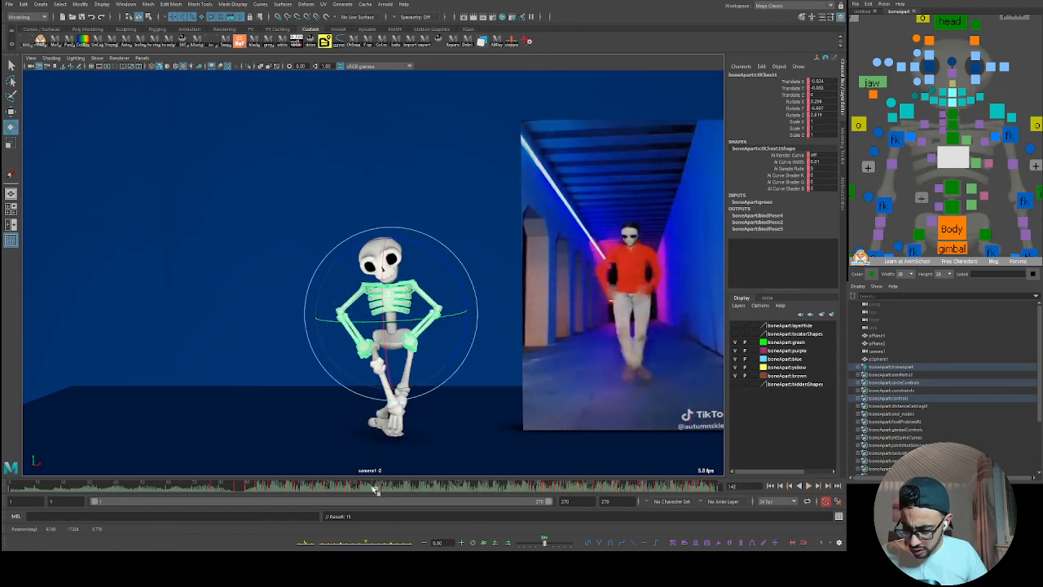
drag(378, 489, 383, 489)
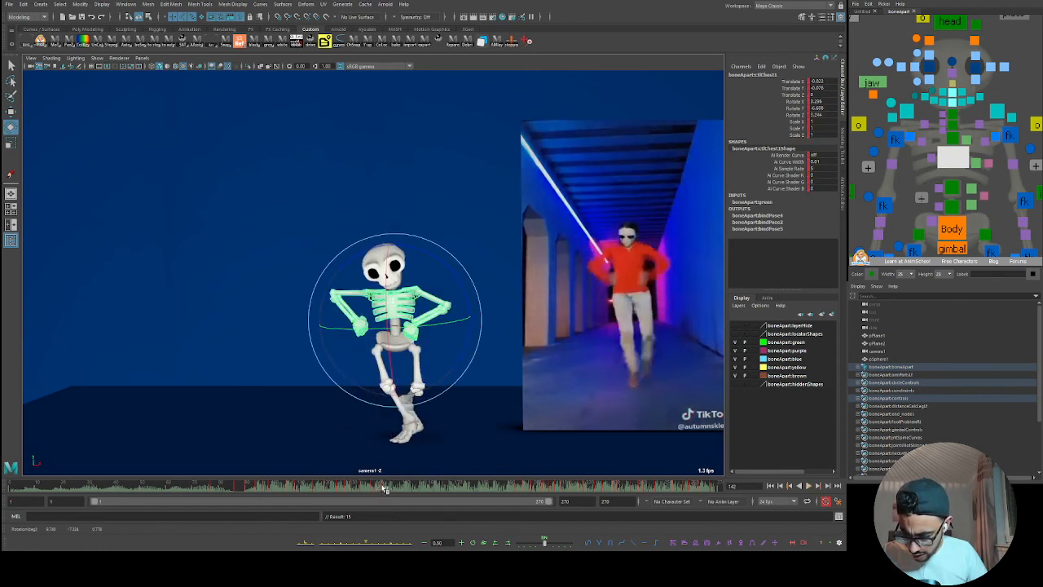
key(w)
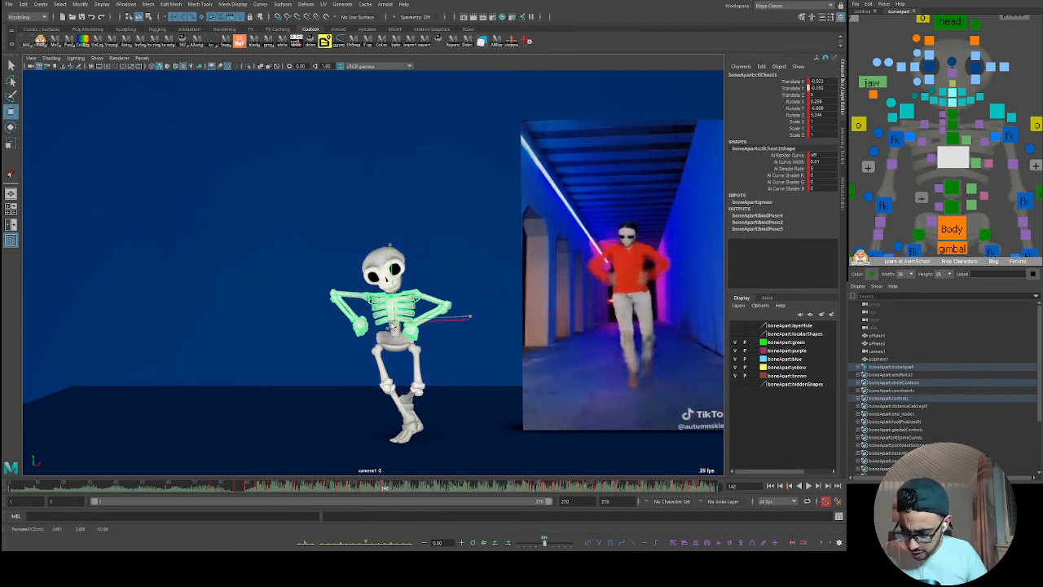
- Rotate the chest control at frame 147, where the elbows are raised, and replay the motion
drag(384, 488, 396, 489)
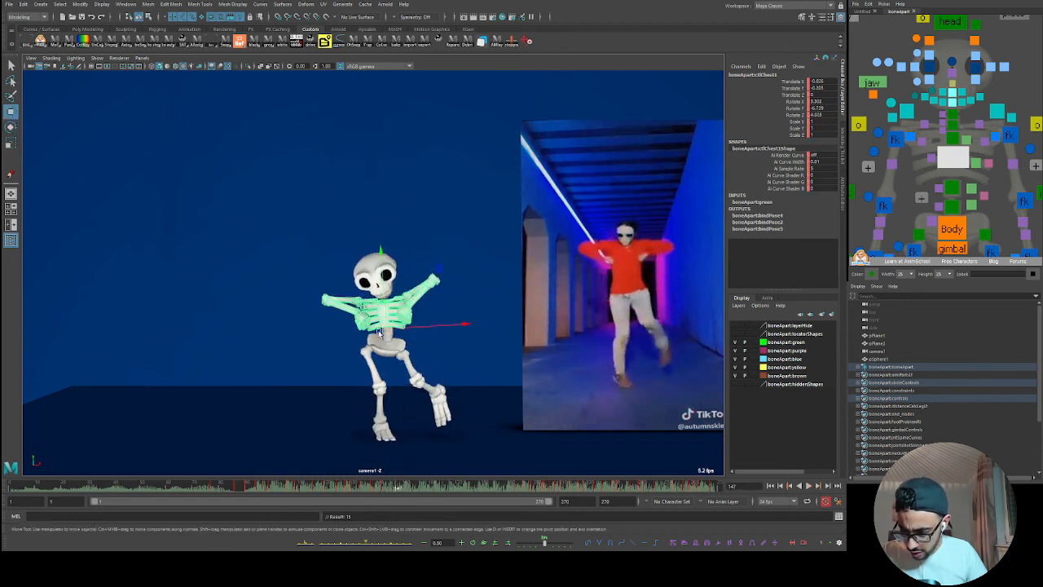
key(e)
drag(444, 281, 449, 293)
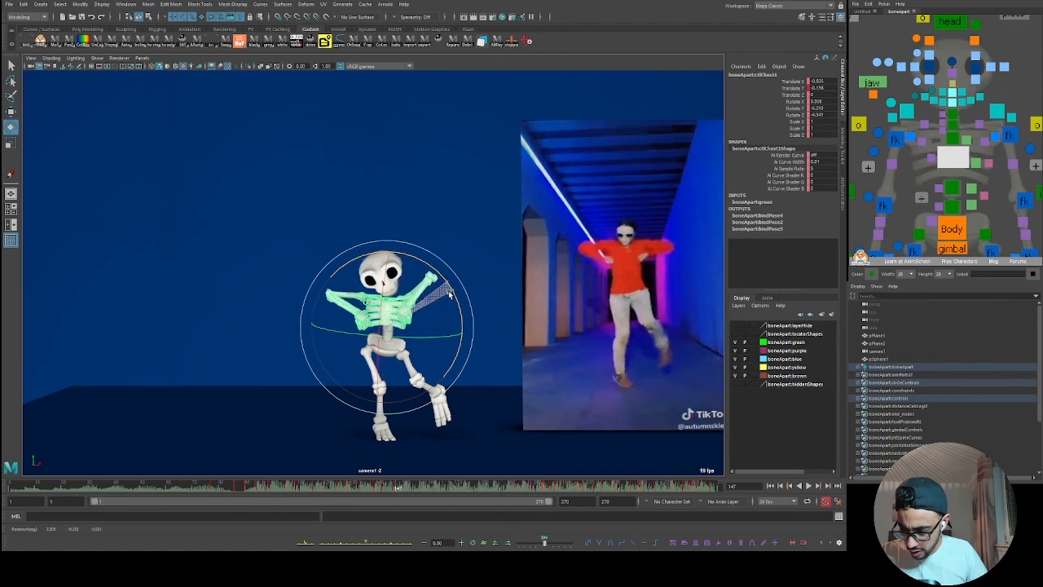
key(alt+v)
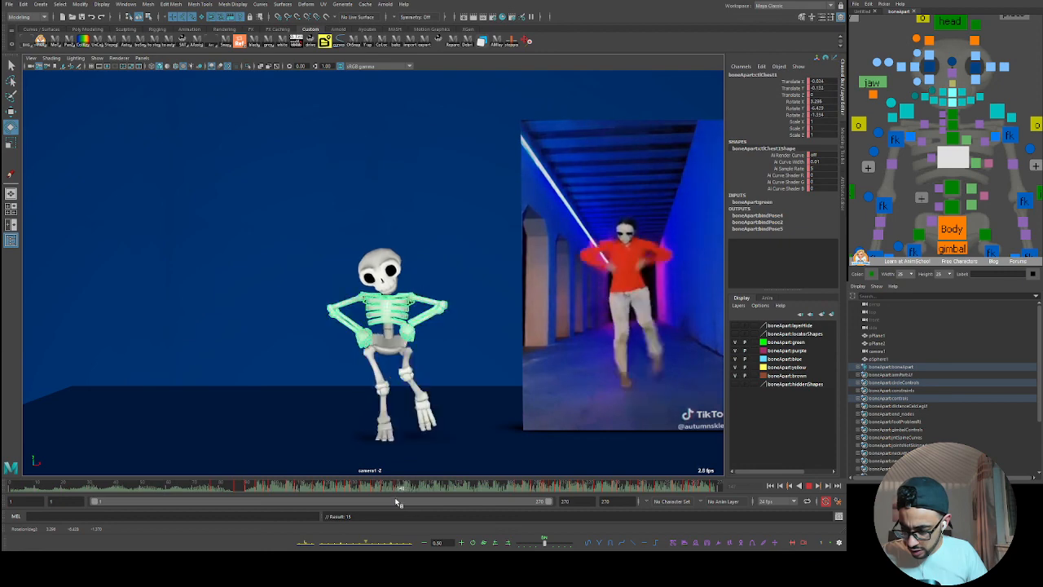
- Lower the chest control near frame 149 to a Translate Y of about -0.20, rotate it about X by 10 degrees, and replay
key(e)
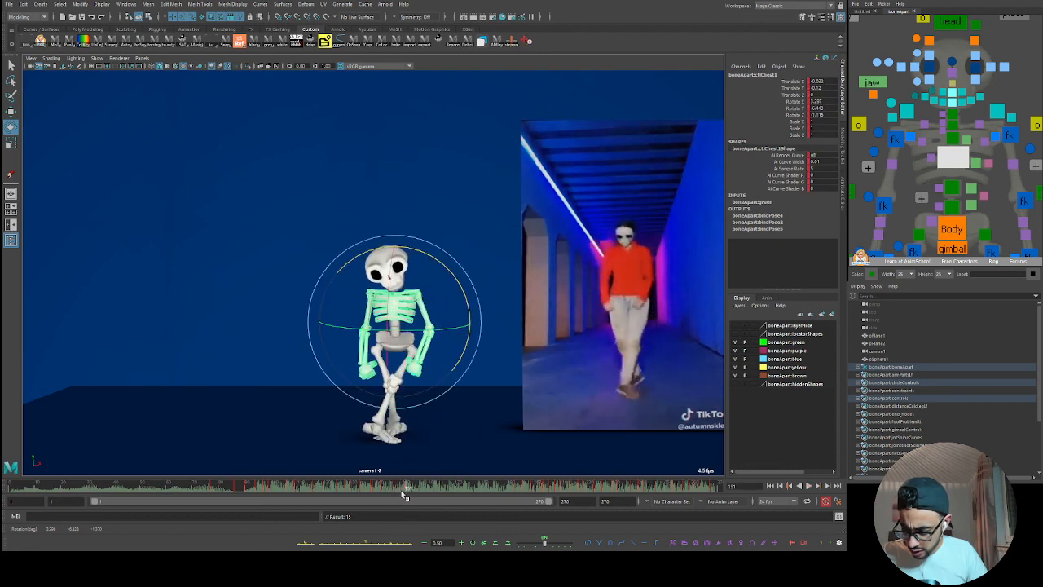
key(alt+v)
key(w)
drag(390, 320, 383, 362)
key(e)
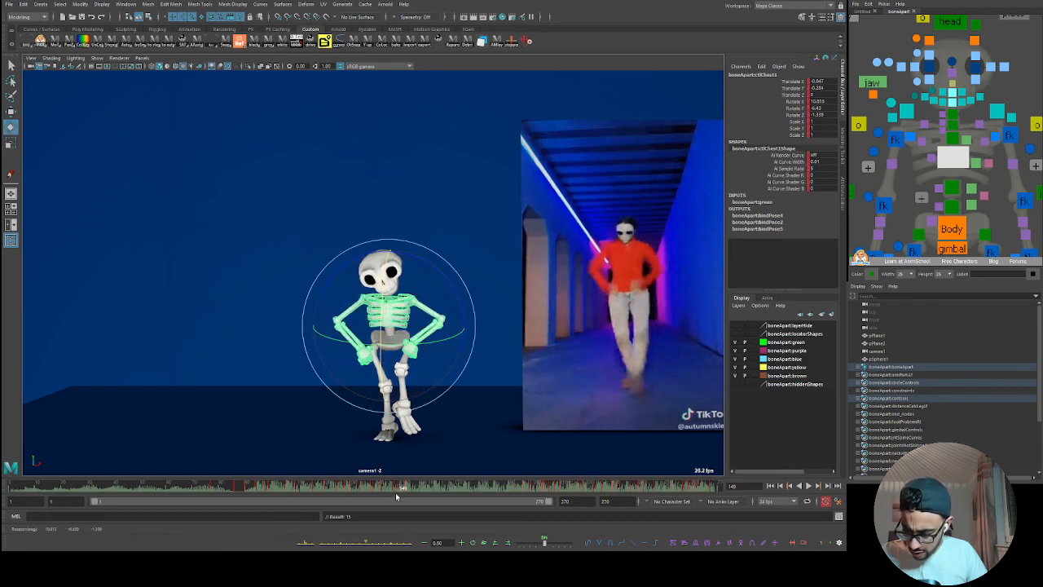
key(alt+v)
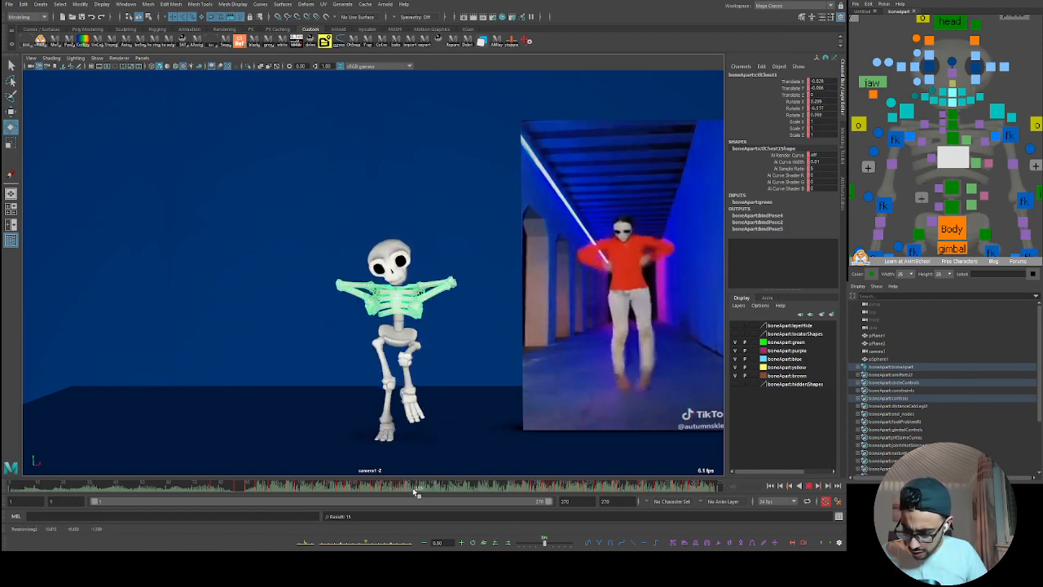
- Lower the chest control at frame 154 to a Translate Y of about -0.23 and replay the kick
key(alt+v)
drag(422, 488, 415, 487)
key(w)
drag(398, 302, 398, 311)
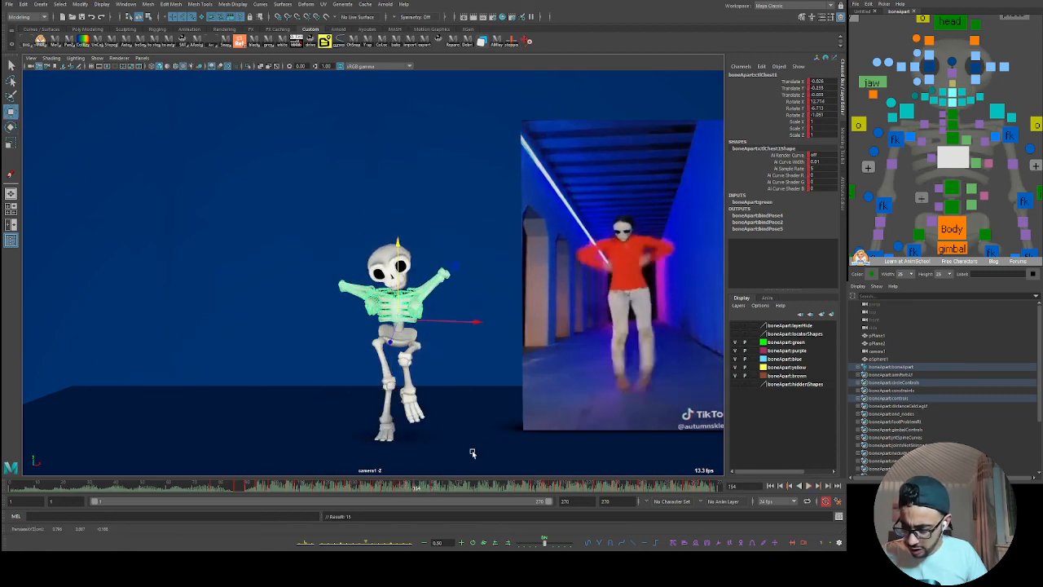
key(alt+v)
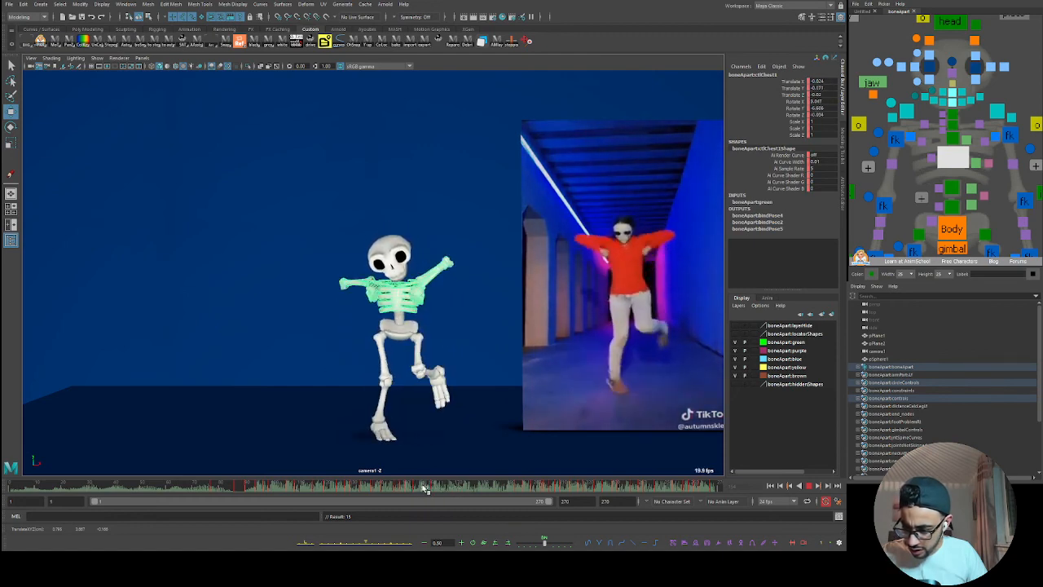
- Lower and rotate the chest control near frame 166, where the feet are apart and the hands flare out, and replay
click(441, 486)
key(alt+v)
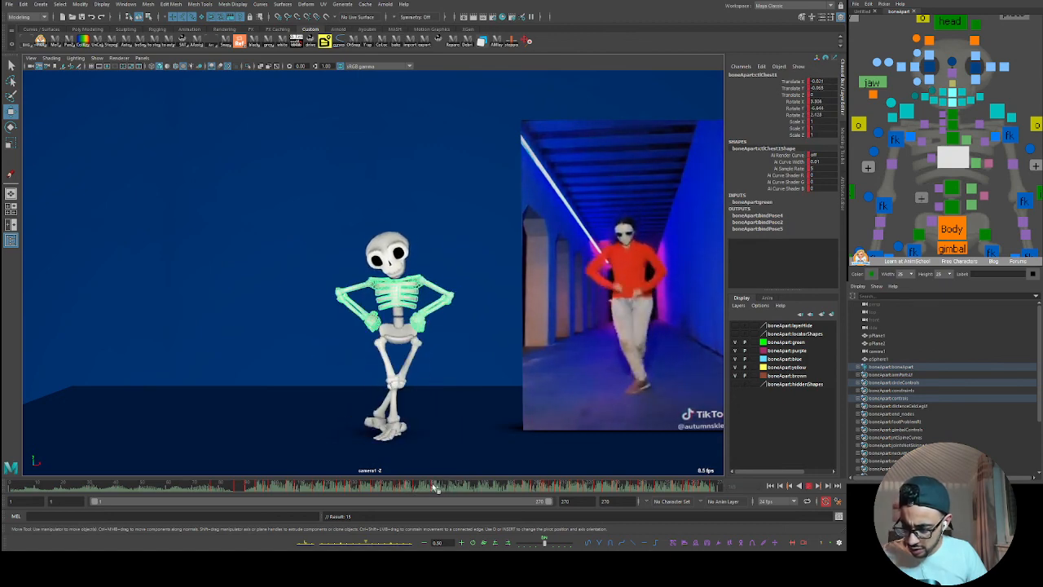
click(447, 487)
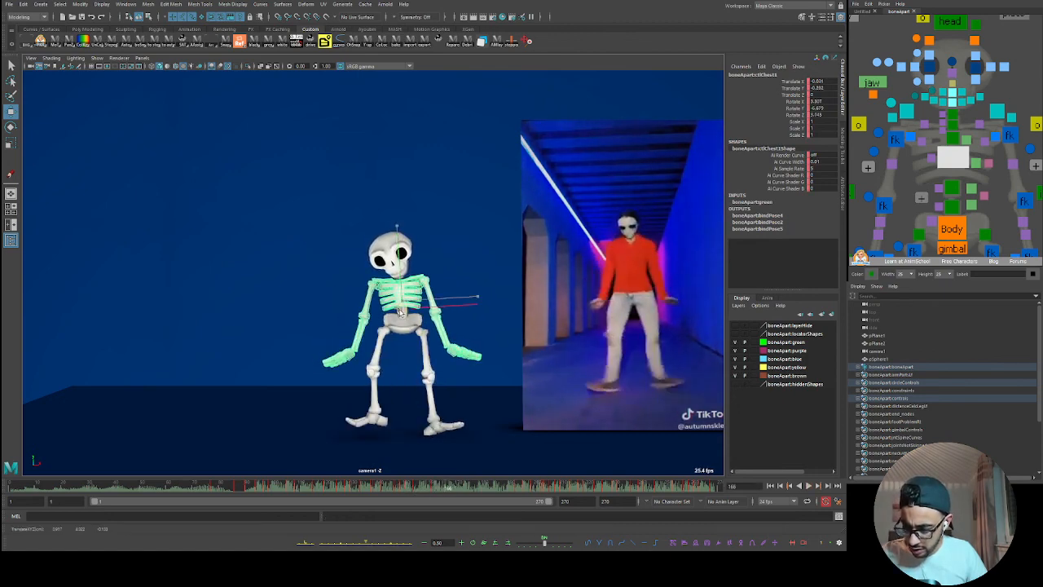
key(e)
key(alt+v)
- Lower and rotate the chest control around frame 171, where the arms hang beside the body, and replay that section repeatedly
click(459, 489)
key(alt+v)
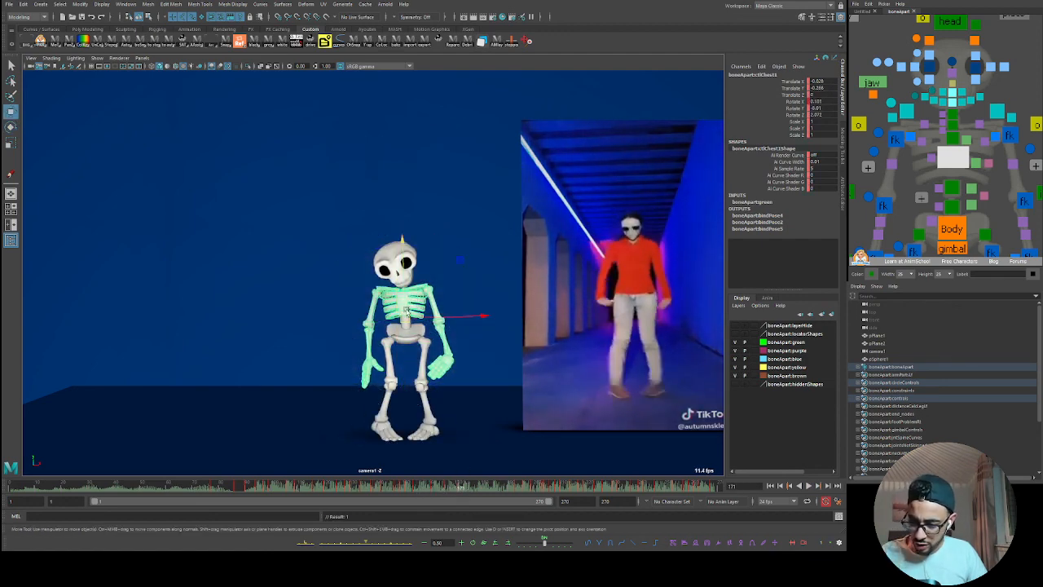
key(alt+v)
key(alt+v)
key(alt+v)
key(alt+v)
key(alt+v)
drag(433, 487, 453, 487)
key(alt+v)
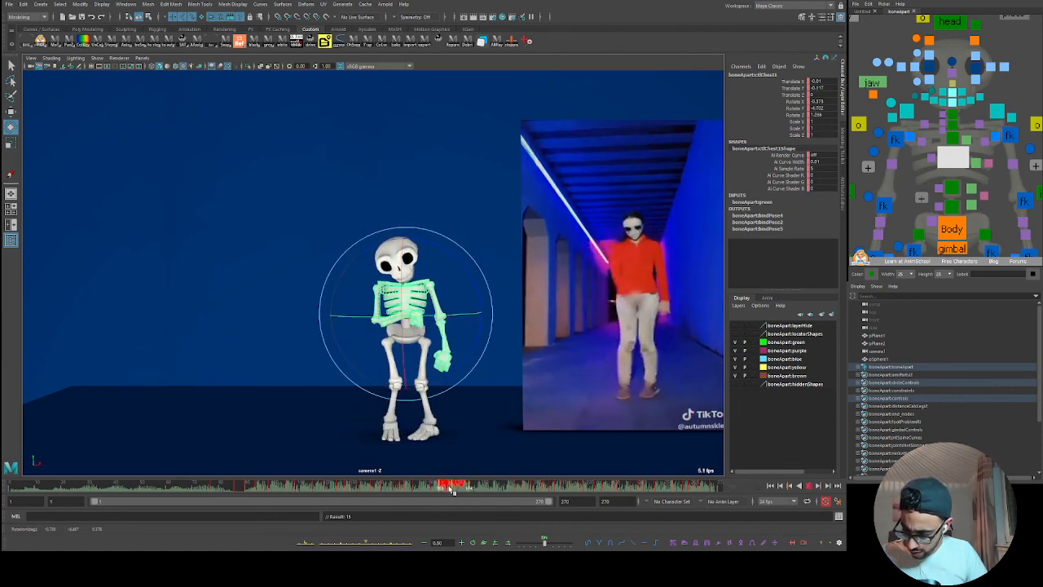
key(alt+v)
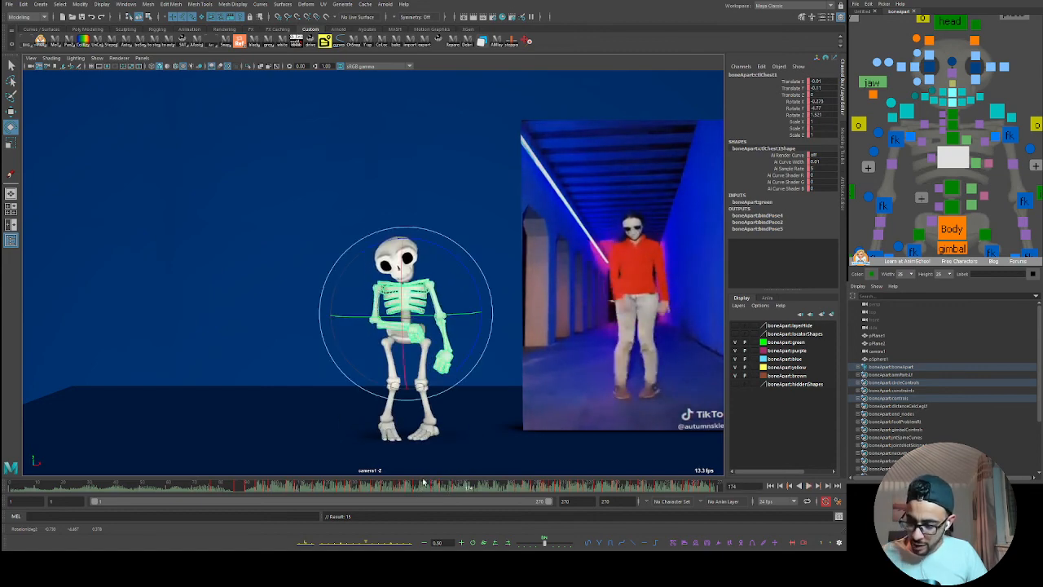
- Replay the motion from about frame 151 and lower the chest control near frame 170
click(404, 487)
key(alt+v)
key(alt+v)
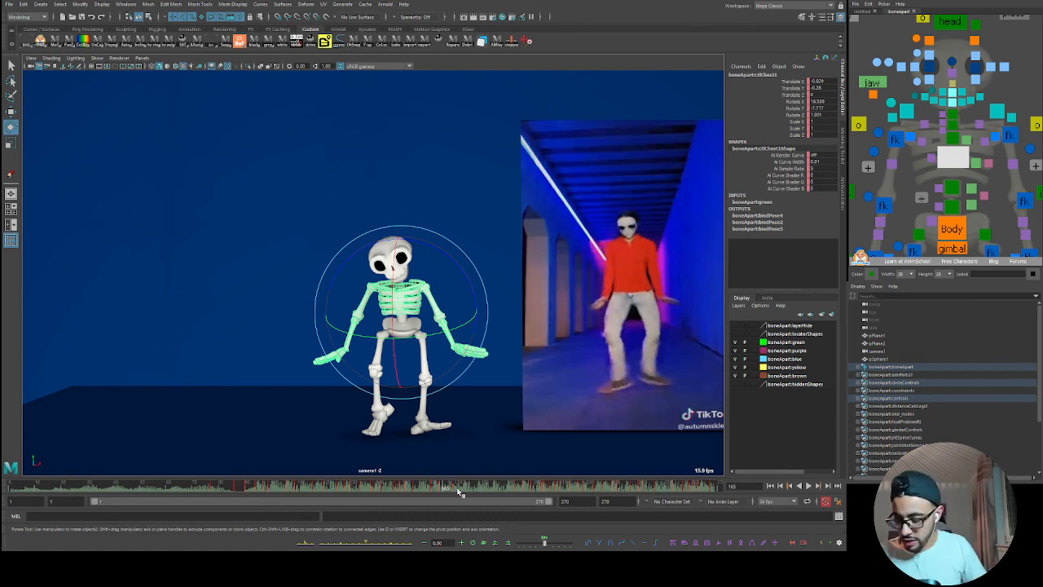
key(alt+v)
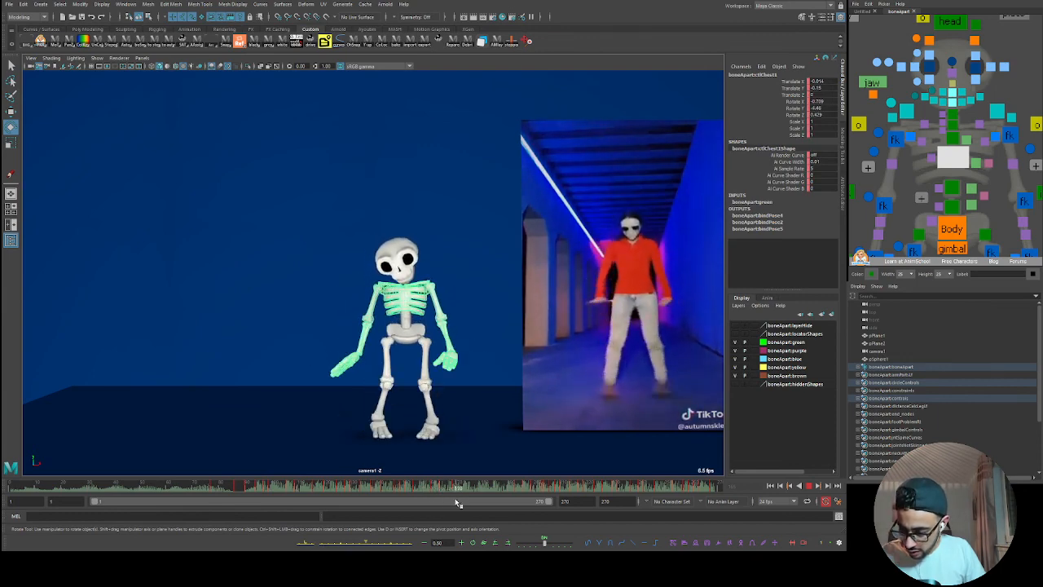
drag(457, 491, 455, 490)
key(w)
drag(407, 317, 410, 325)
key(e)
mouse_move(438, 493)
mouse_down()
mouse_move(472, 493)
mouse_move(420, 493)
mouse_move(462, 498)
mouse_up()
- Lower the body control slightly near frame 169 and key it
click(955, 227)
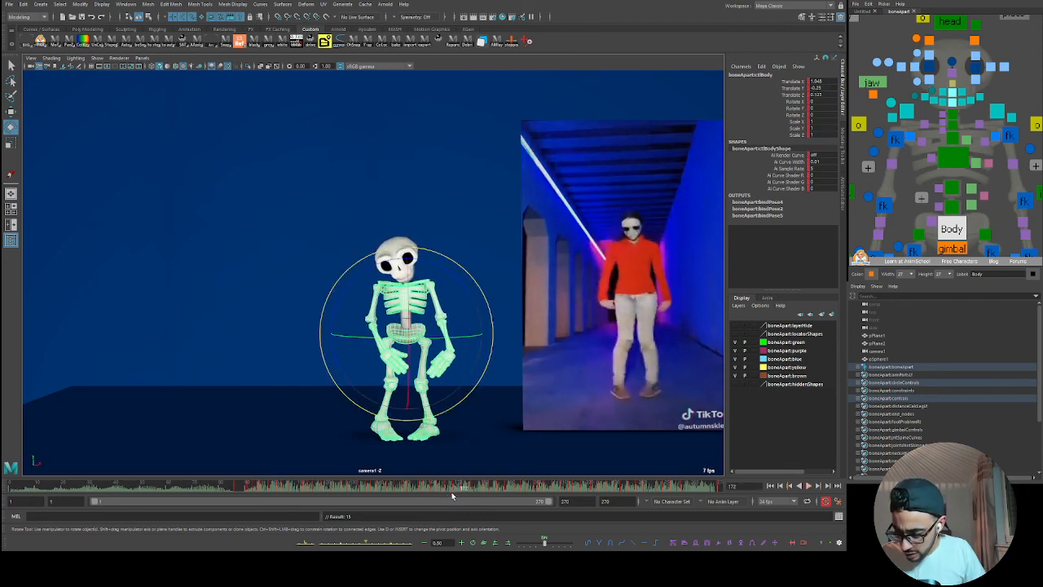
click(452, 491)
key(w)
drag(405, 342, 406, 347)
key(s)
- Rotate and slightly lower the chest control near frame 178, before the side kick, and replay the motion
mouse_move(438, 490)
mouse_down()
mouse_move(468, 493)
mouse_move(434, 493)
mouse_move(462, 505)
mouse_move(496, 502)
mouse_move(469, 503)
mouse_move(483, 501)
mouse_up()
key(w)
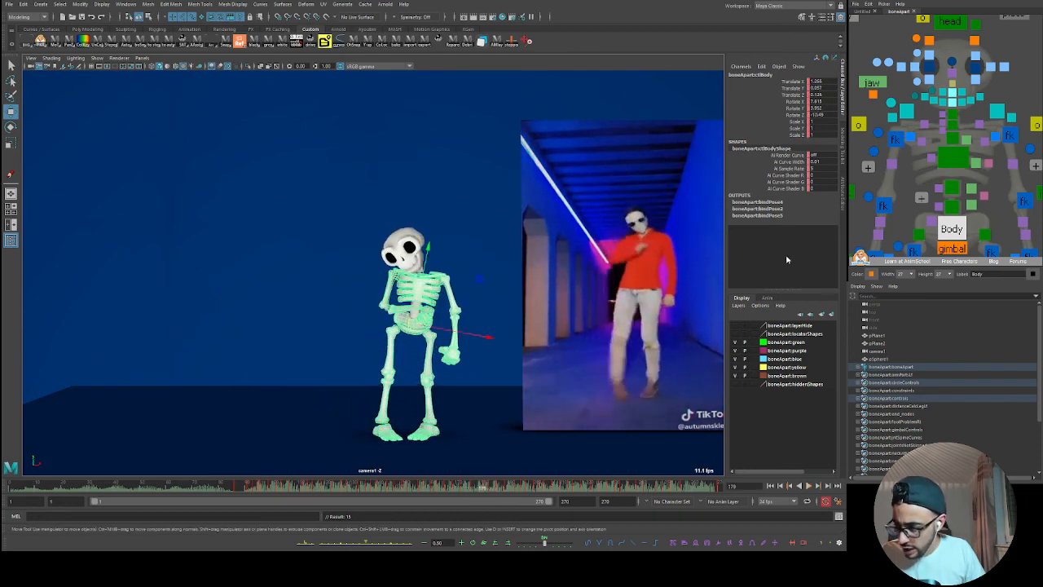
click(953, 157)
key(e)
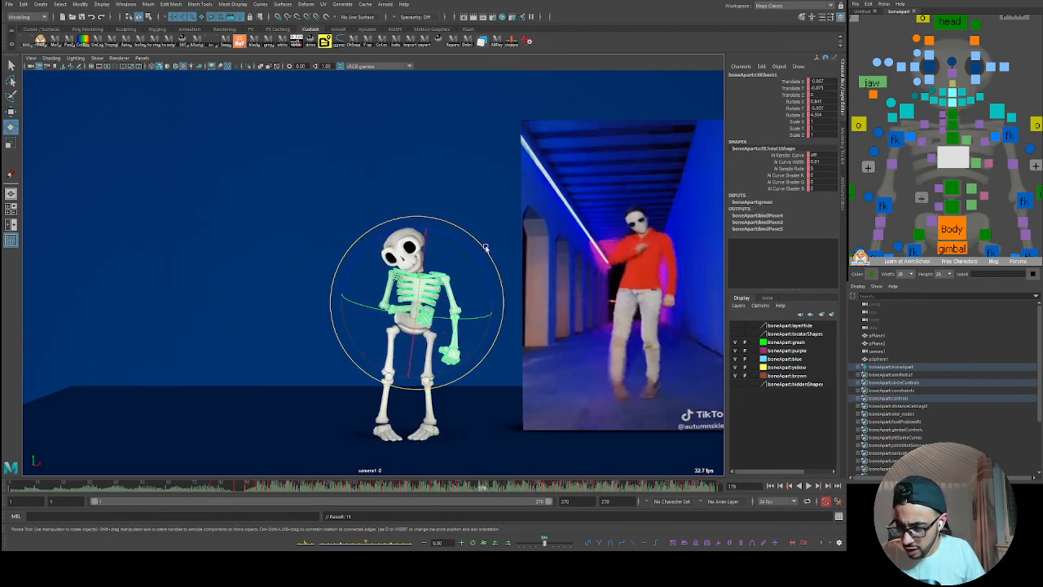
drag(485, 247, 454, 249)
key(w)
drag(416, 302, 417, 305)
key(e)
key(alt+v)
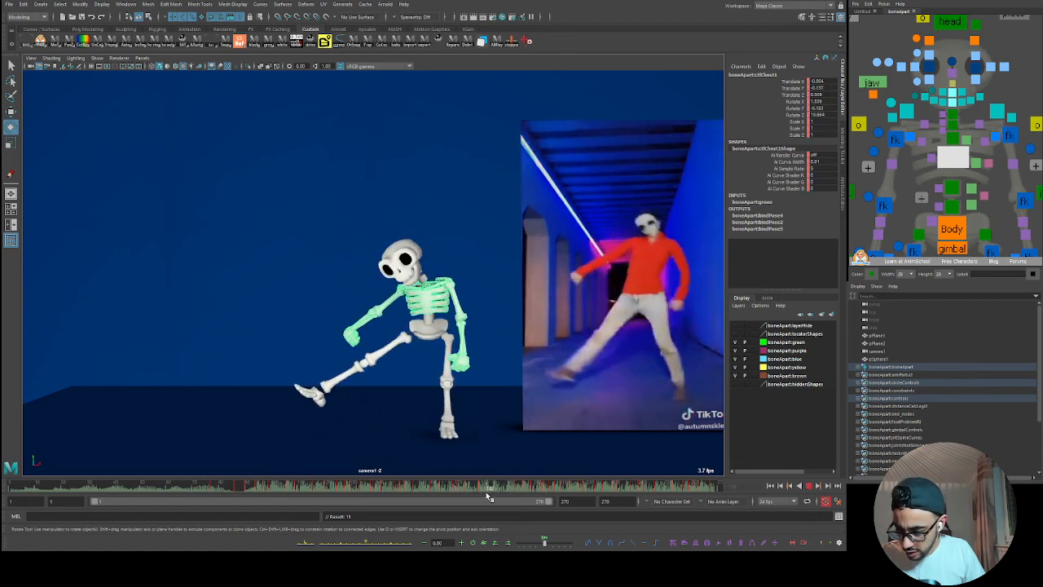
- Rotate the chest control about Z at frame 185, where the leg is stretched out sideways, and replay
click(491, 489)
key(alt+v)
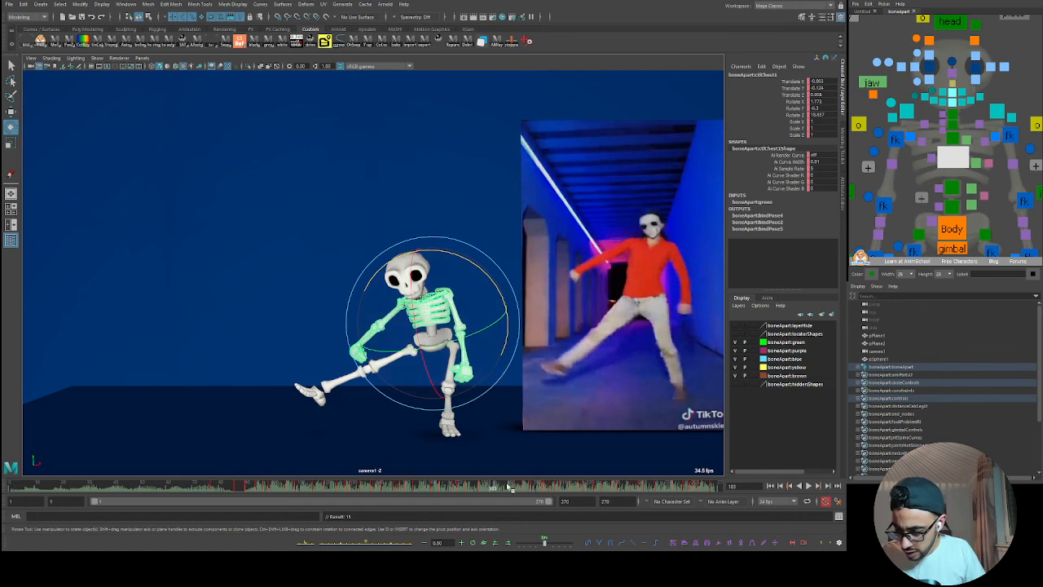
click(496, 489)
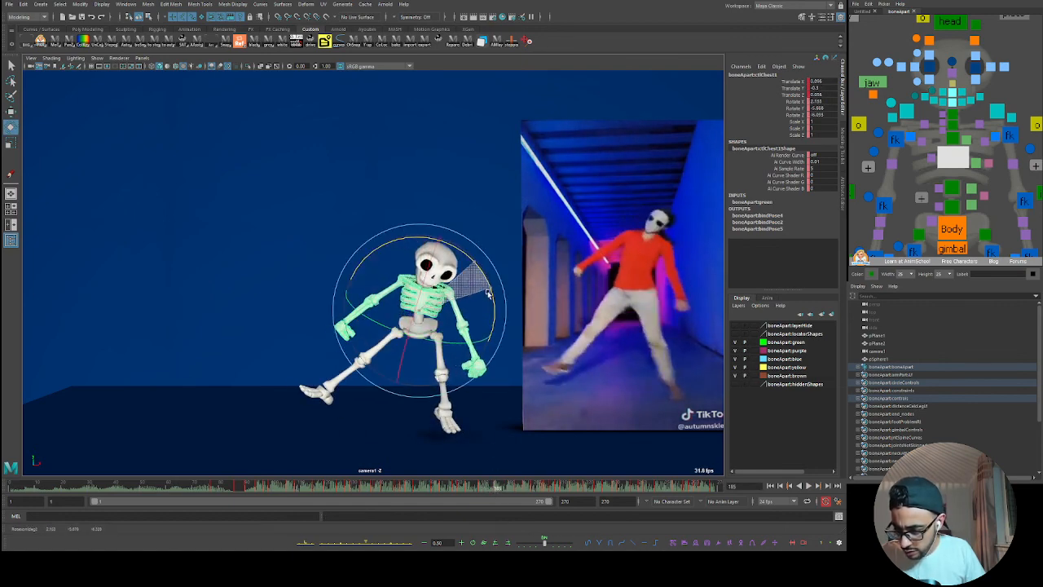
key(alt+v)
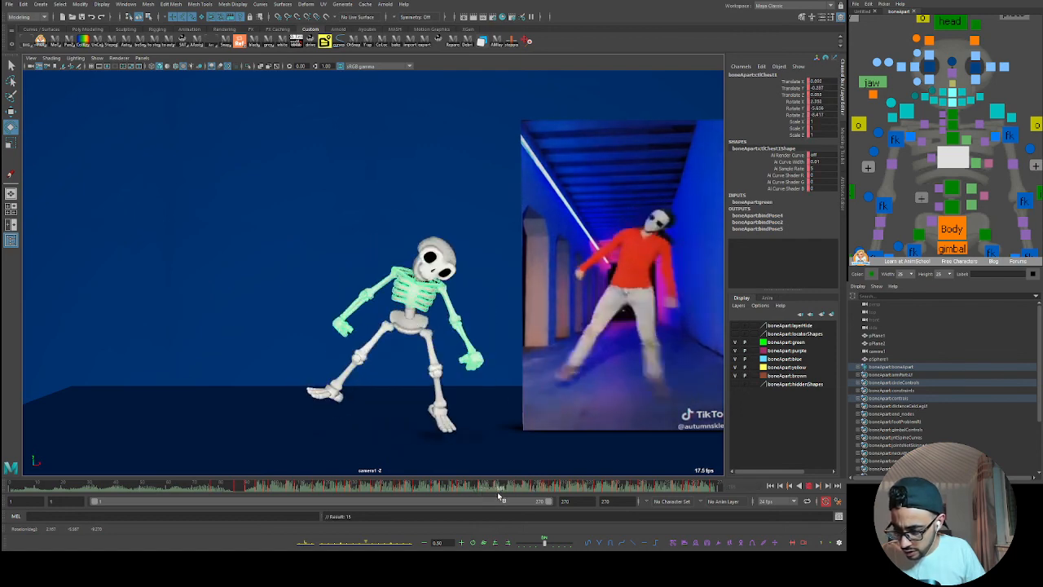
- Rotate the chest control at frame 187, as the leg comes back from the side kick, and replay the motion
click(502, 491)
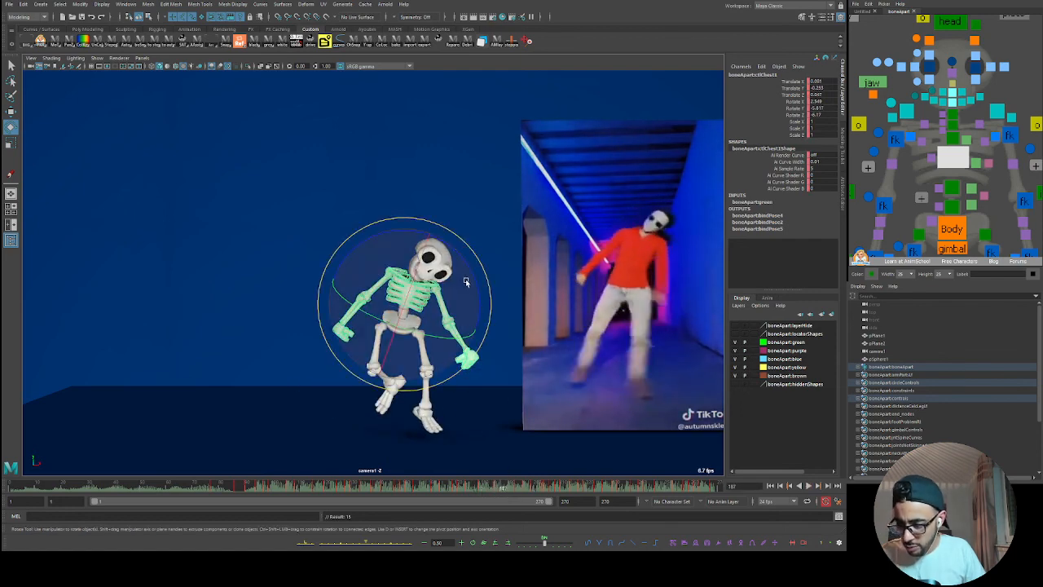
click(477, 487)
key(alt+v)
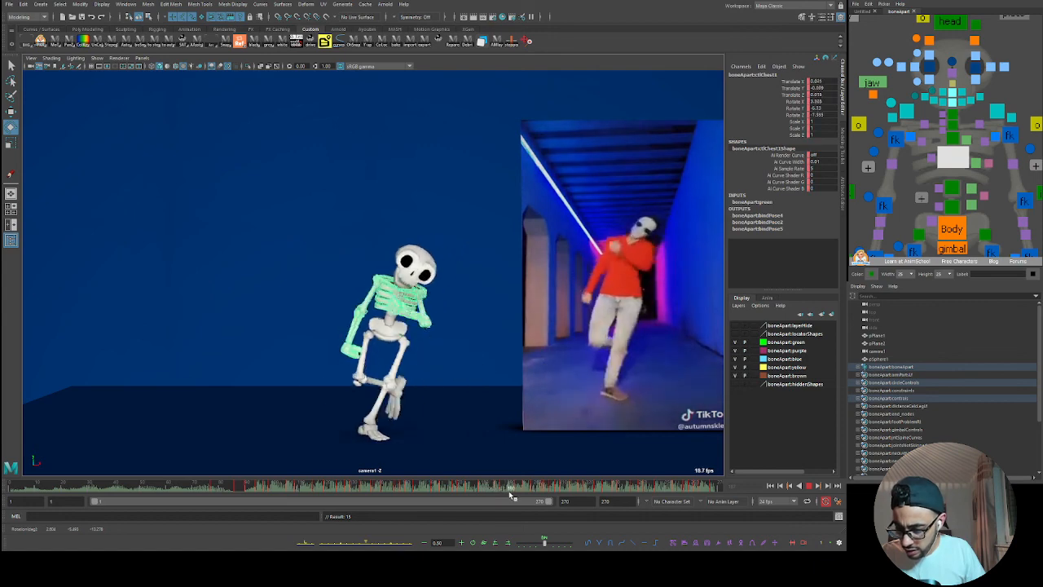
key(alt+v)
click(484, 489)
key(alt+v)
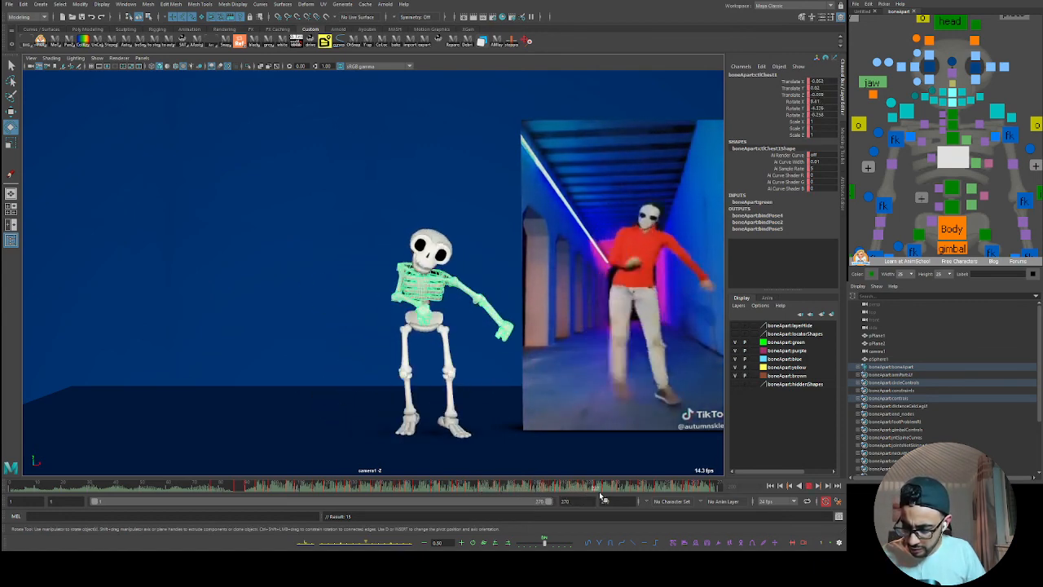
- Deselect the rig controls and play the whole dance from frame 1 to compare it with the reference
key(alt+v)
key(shift+alt+v)
click(920, 172)
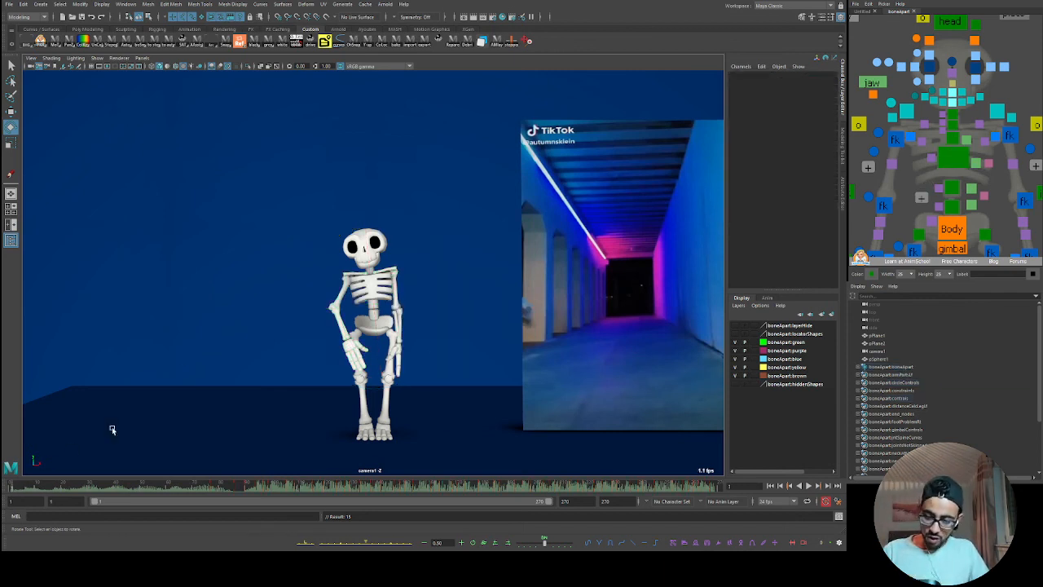
key(alt+v)
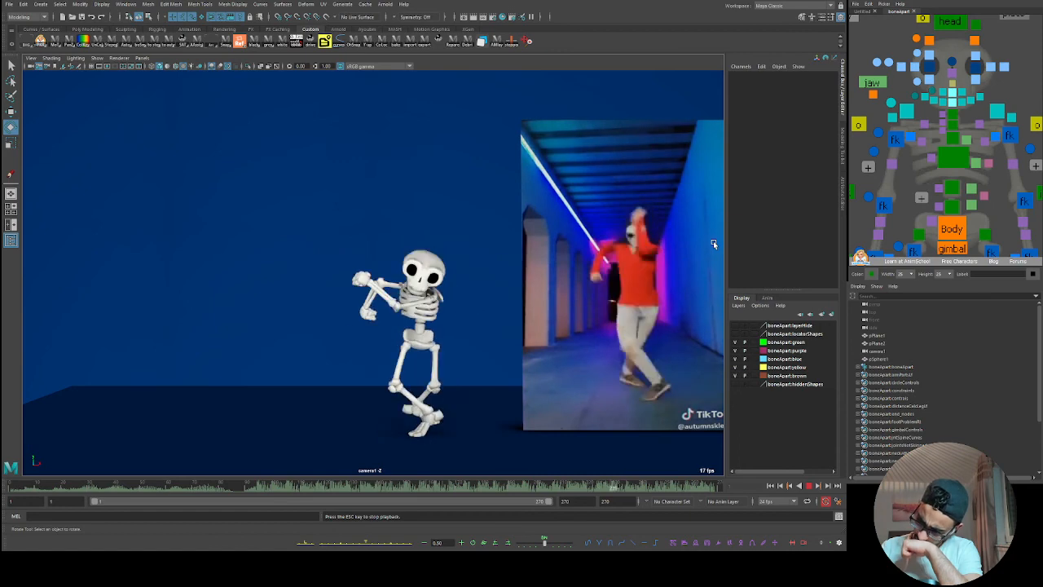
key(Escape)
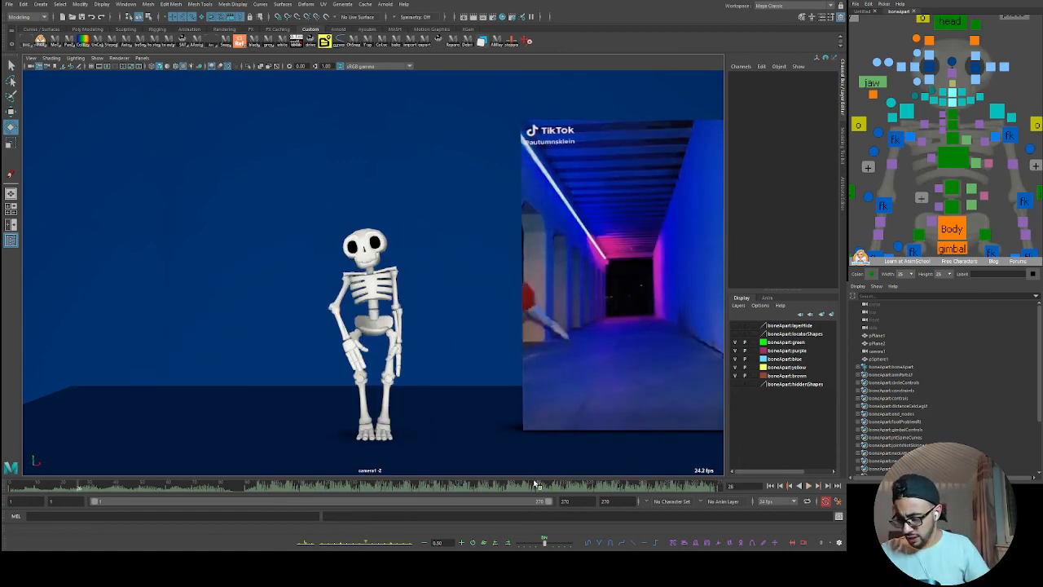
key(alt+v)
key(Escape)
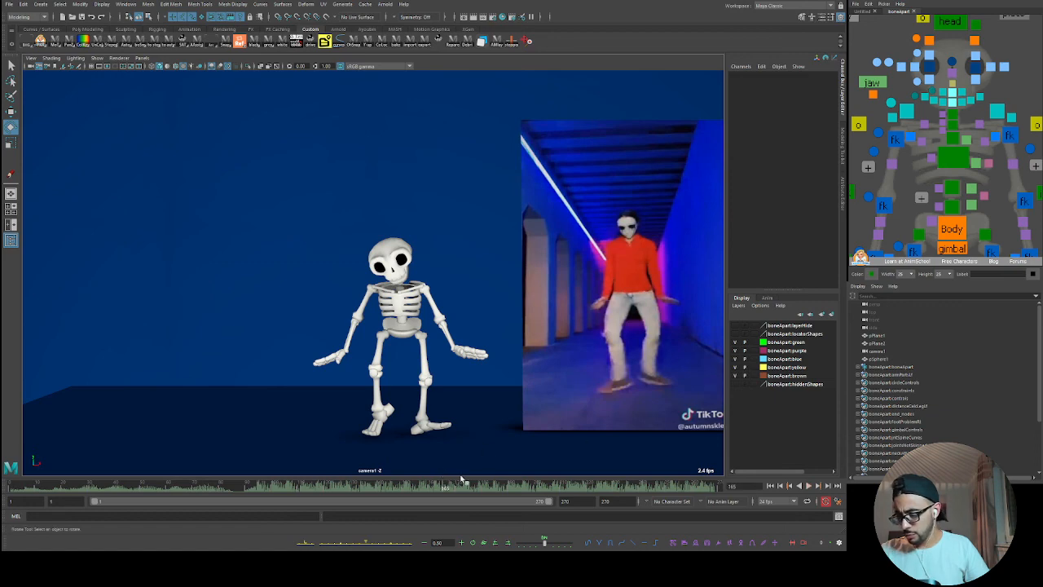
- Scrub and replay the dance between about frames 86 and 210, comparing the skeleton's kicks and body motion with the reference
drag(449, 488, 566, 488)
key(alt+v)
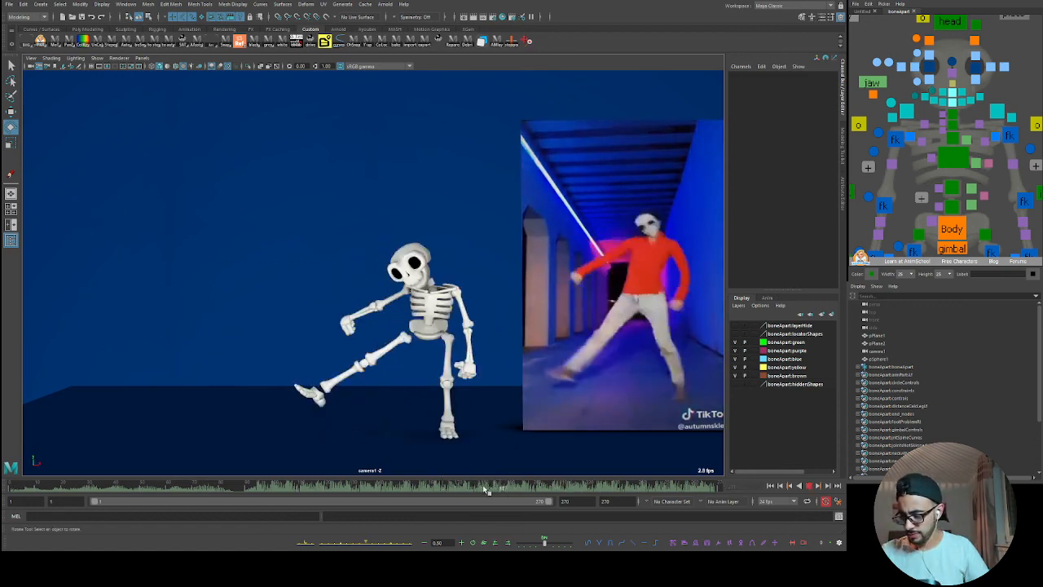
key(Escape)
click(278, 486)
drag(278, 487, 373, 478)
key(alt+v)
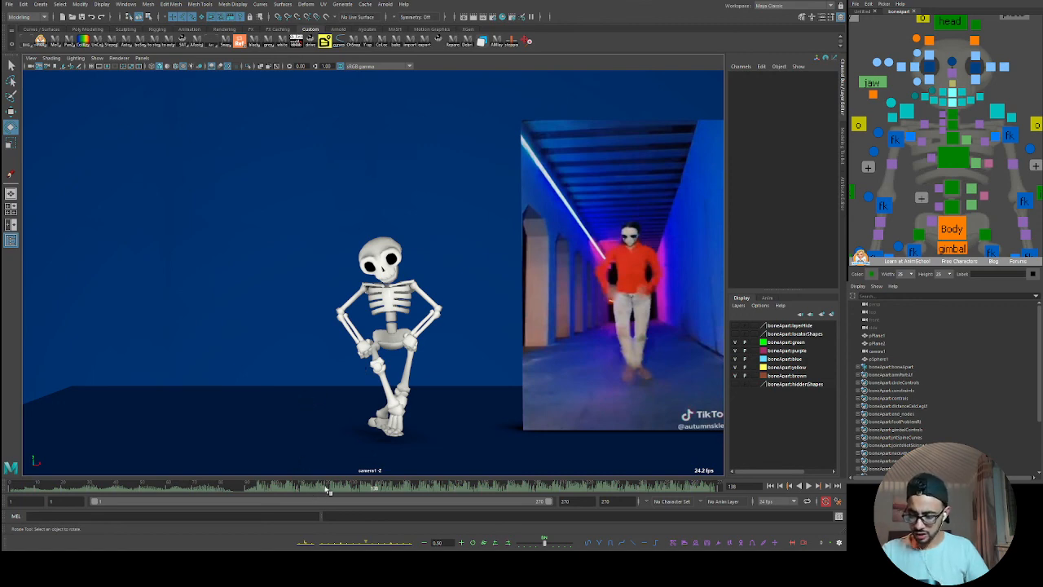
drag(322, 488, 355, 485)
key(alt+v)
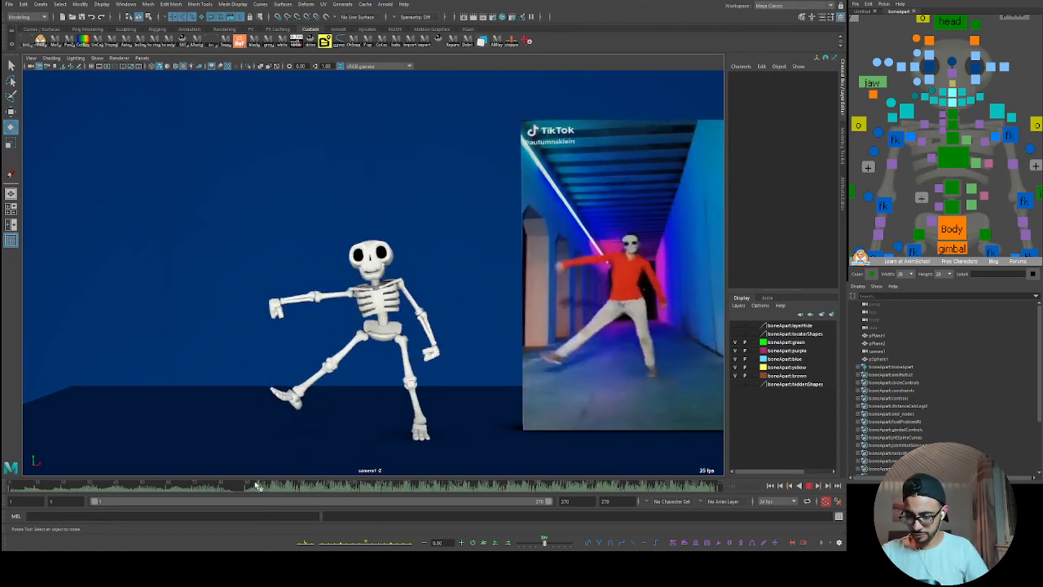
key(alt+v)
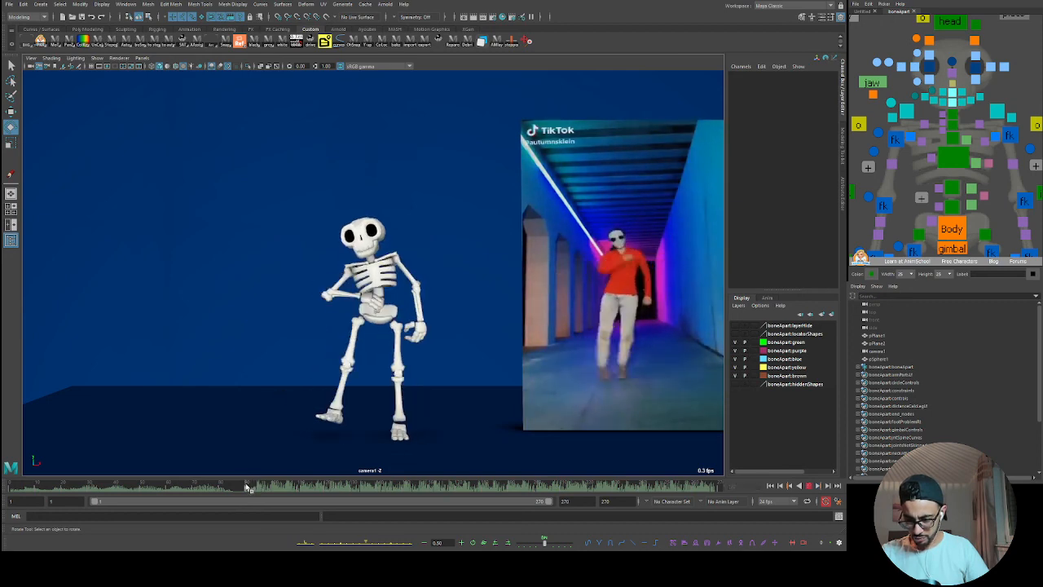
drag(232, 488, 386, 486)
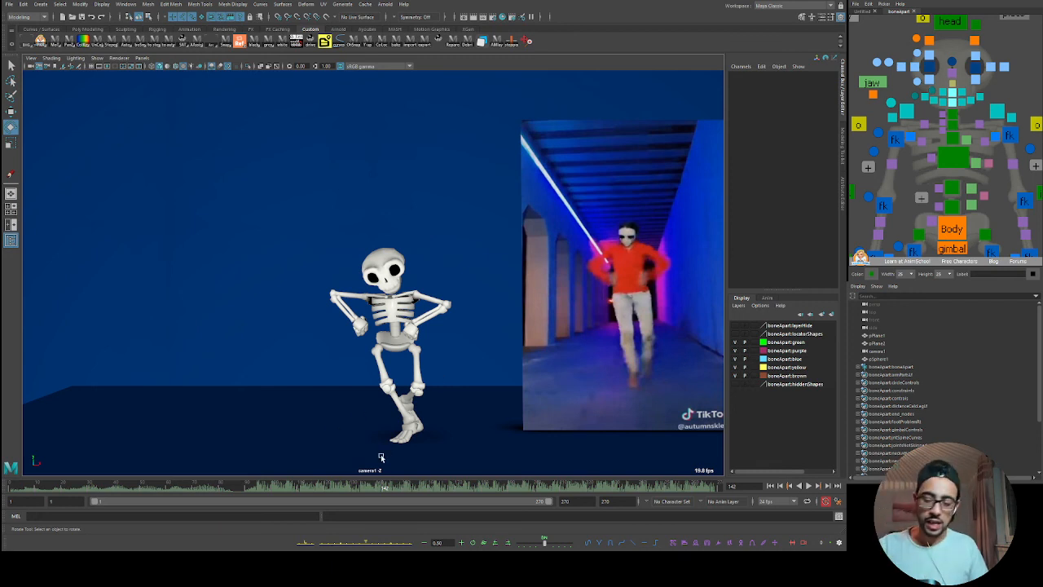
- Go to frame 42 and show the camera, perspective and graph views together, with the perspective view facing the skeleton's front
drag(151, 484, 120, 486)
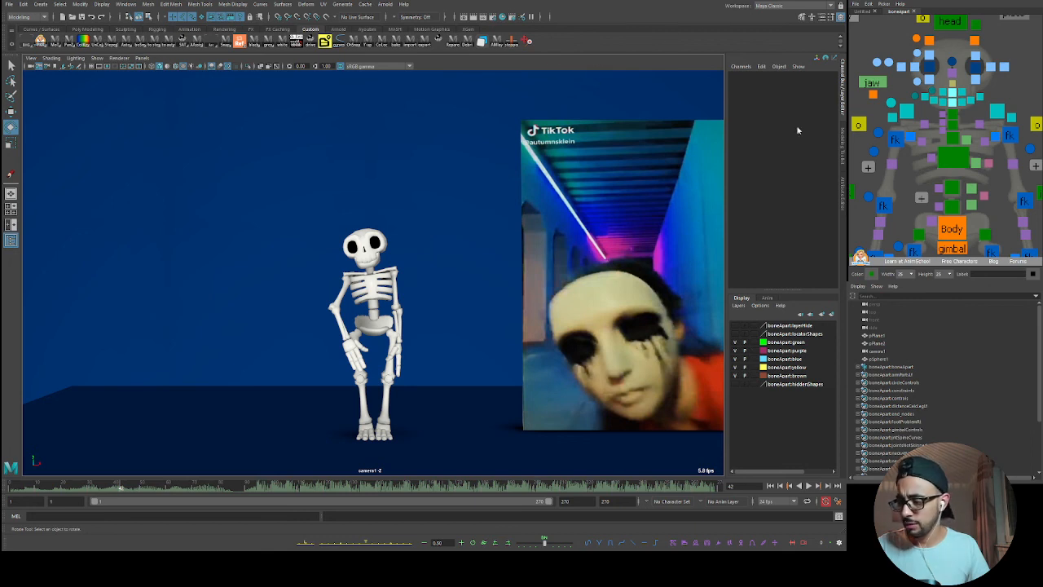
key(space)
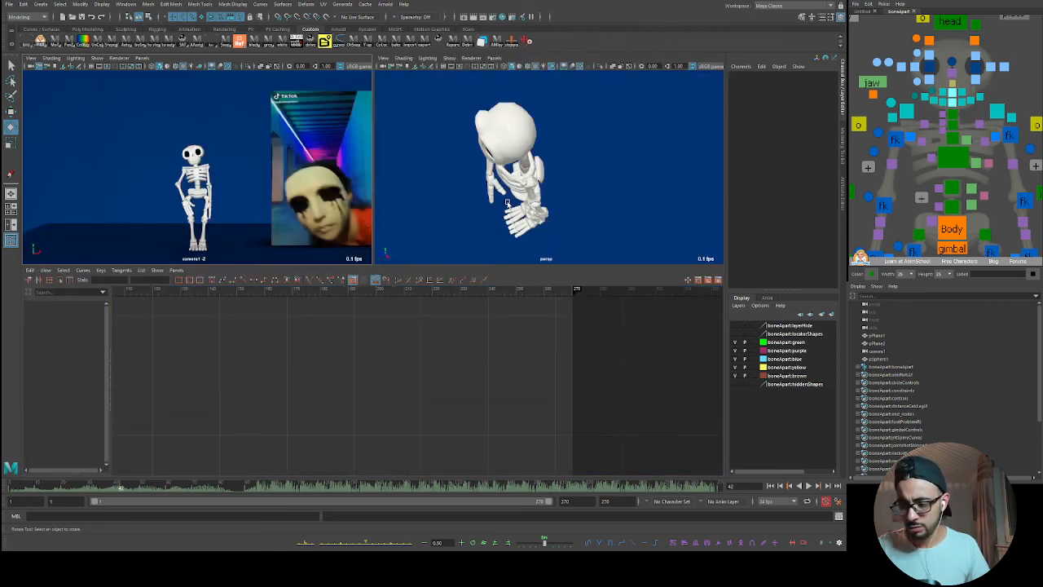
alt+drag(555, 198, 614, 161)
alt+drag(612, 161, 563, 163)
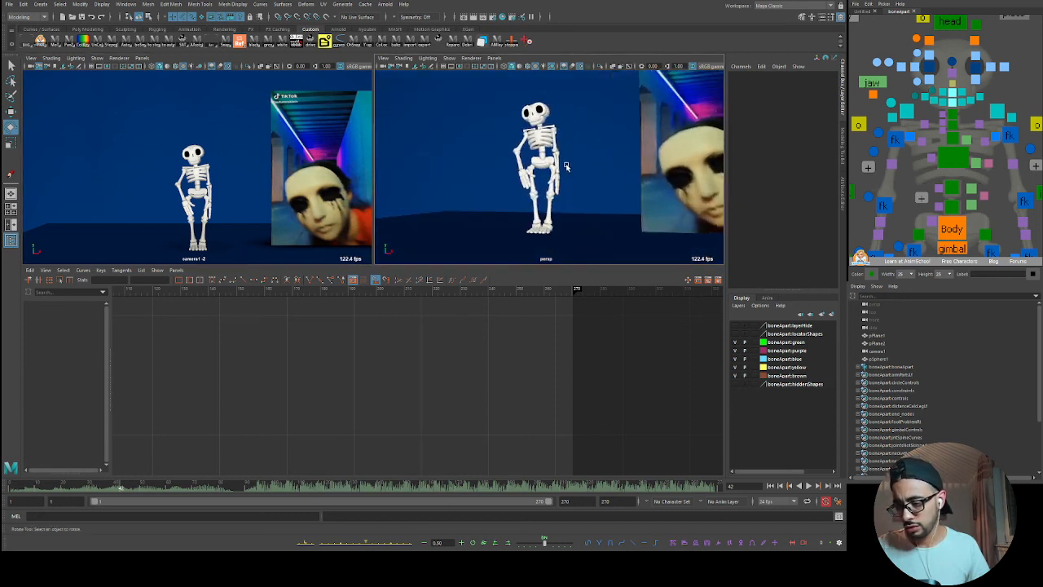